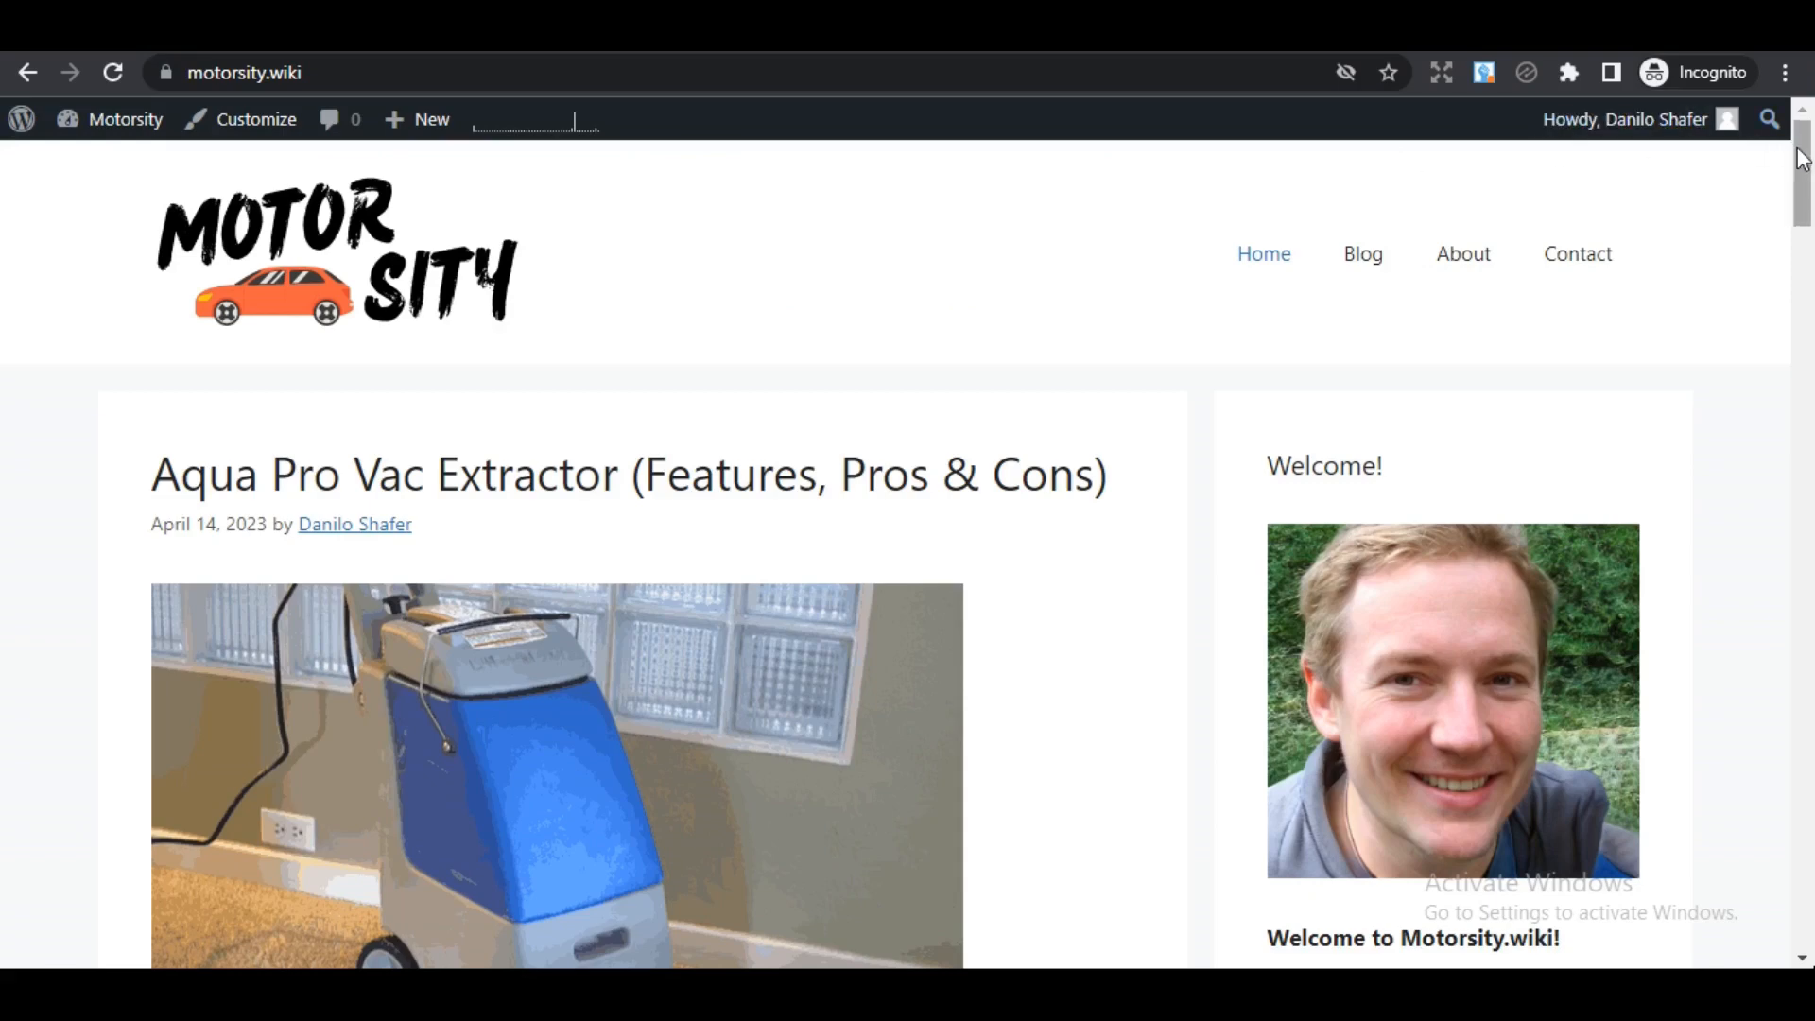
- Scroll the motorsity.wiki home page to its footer, highlight the Let's Get Social! links, then scroll back up
mouse_move(1803, 159)
mouse_down()
mouse_move(1804, 174)
mouse_move(1812, 141)
mouse_move(1806, 177)
mouse_move(1801, 156)
mouse_up()
mouse_move(1805, 220)
mouse_down()
mouse_move(1807, 317)
mouse_move(1806, 245)
mouse_up()
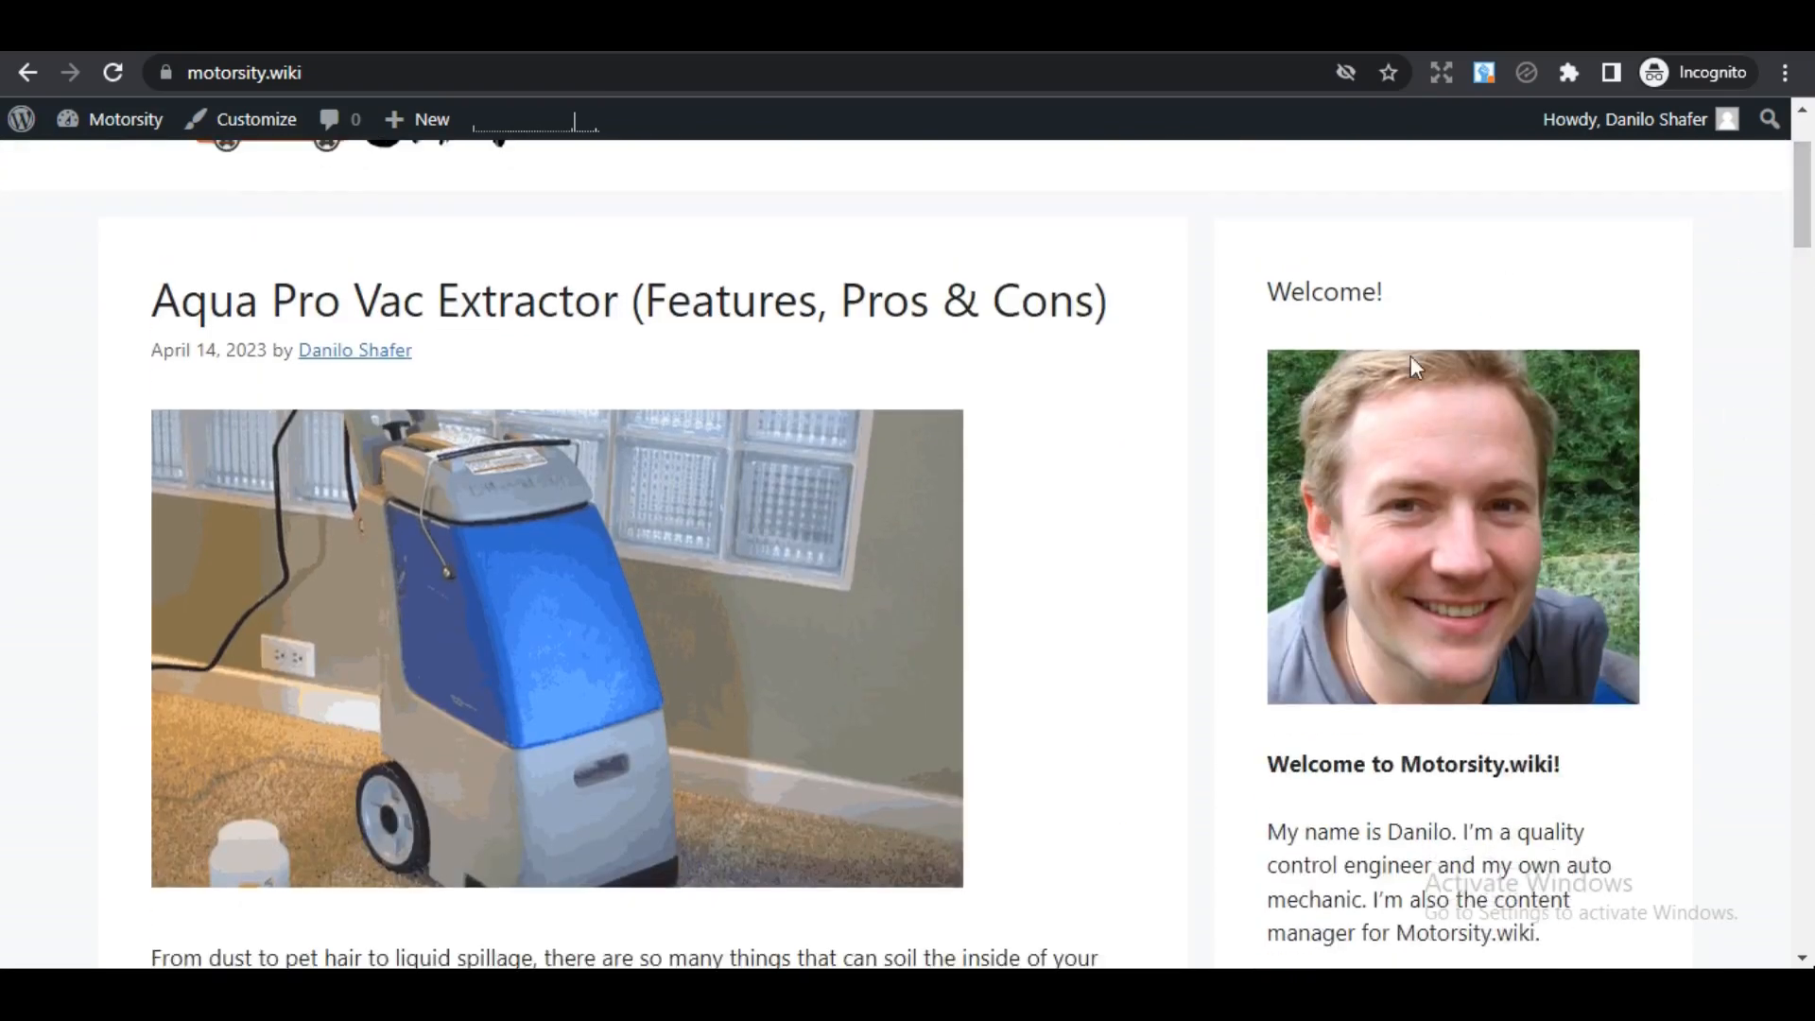
drag(1806, 241, 1810, 941)
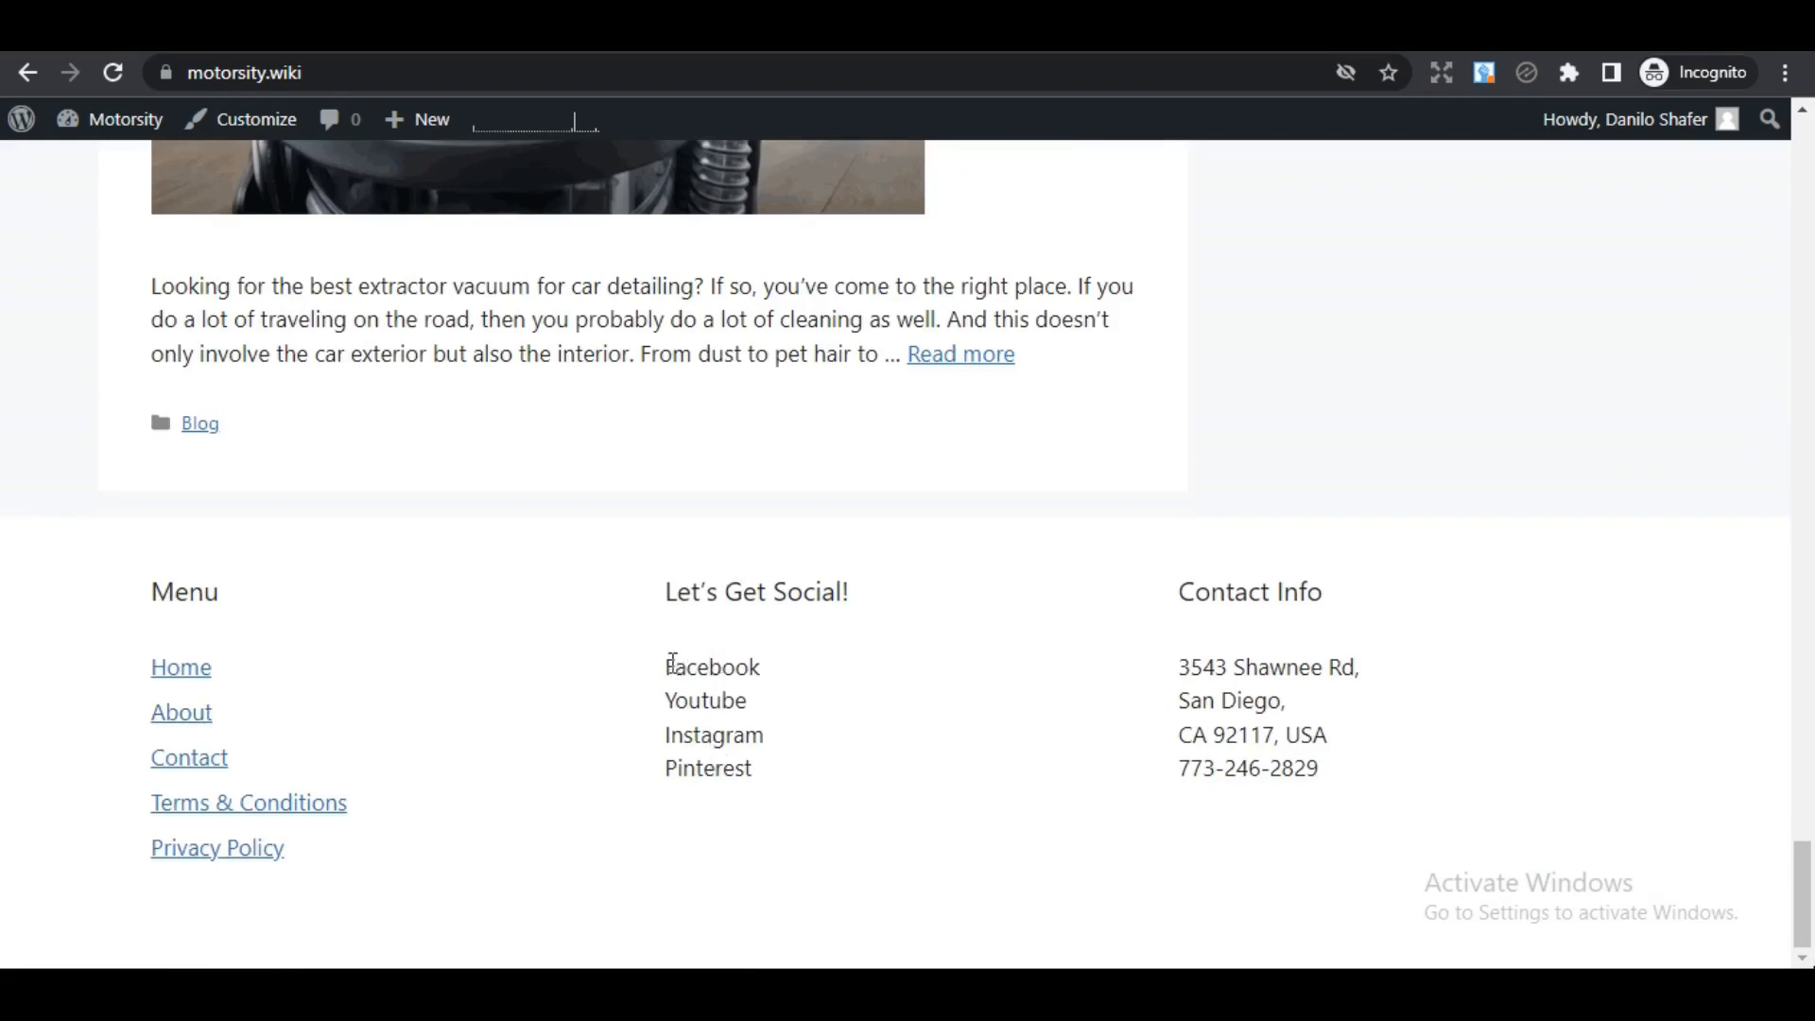
drag(666, 665, 965, 860)
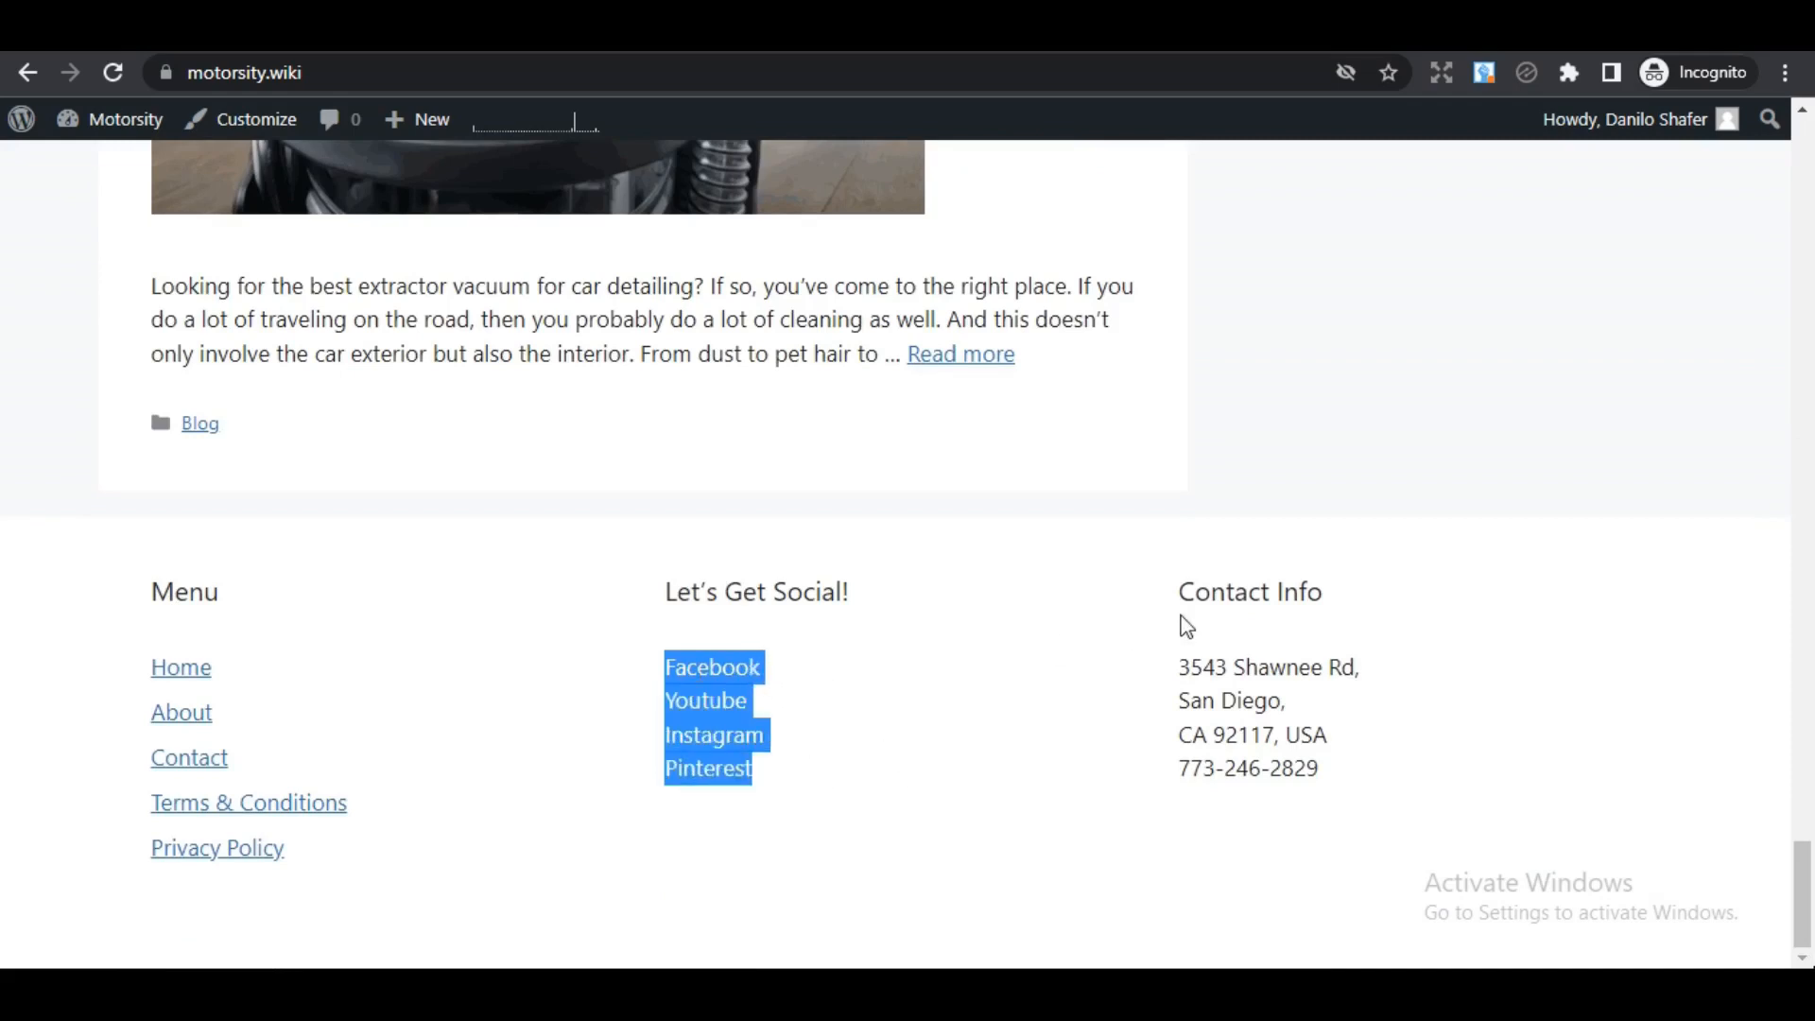
click(1319, 768)
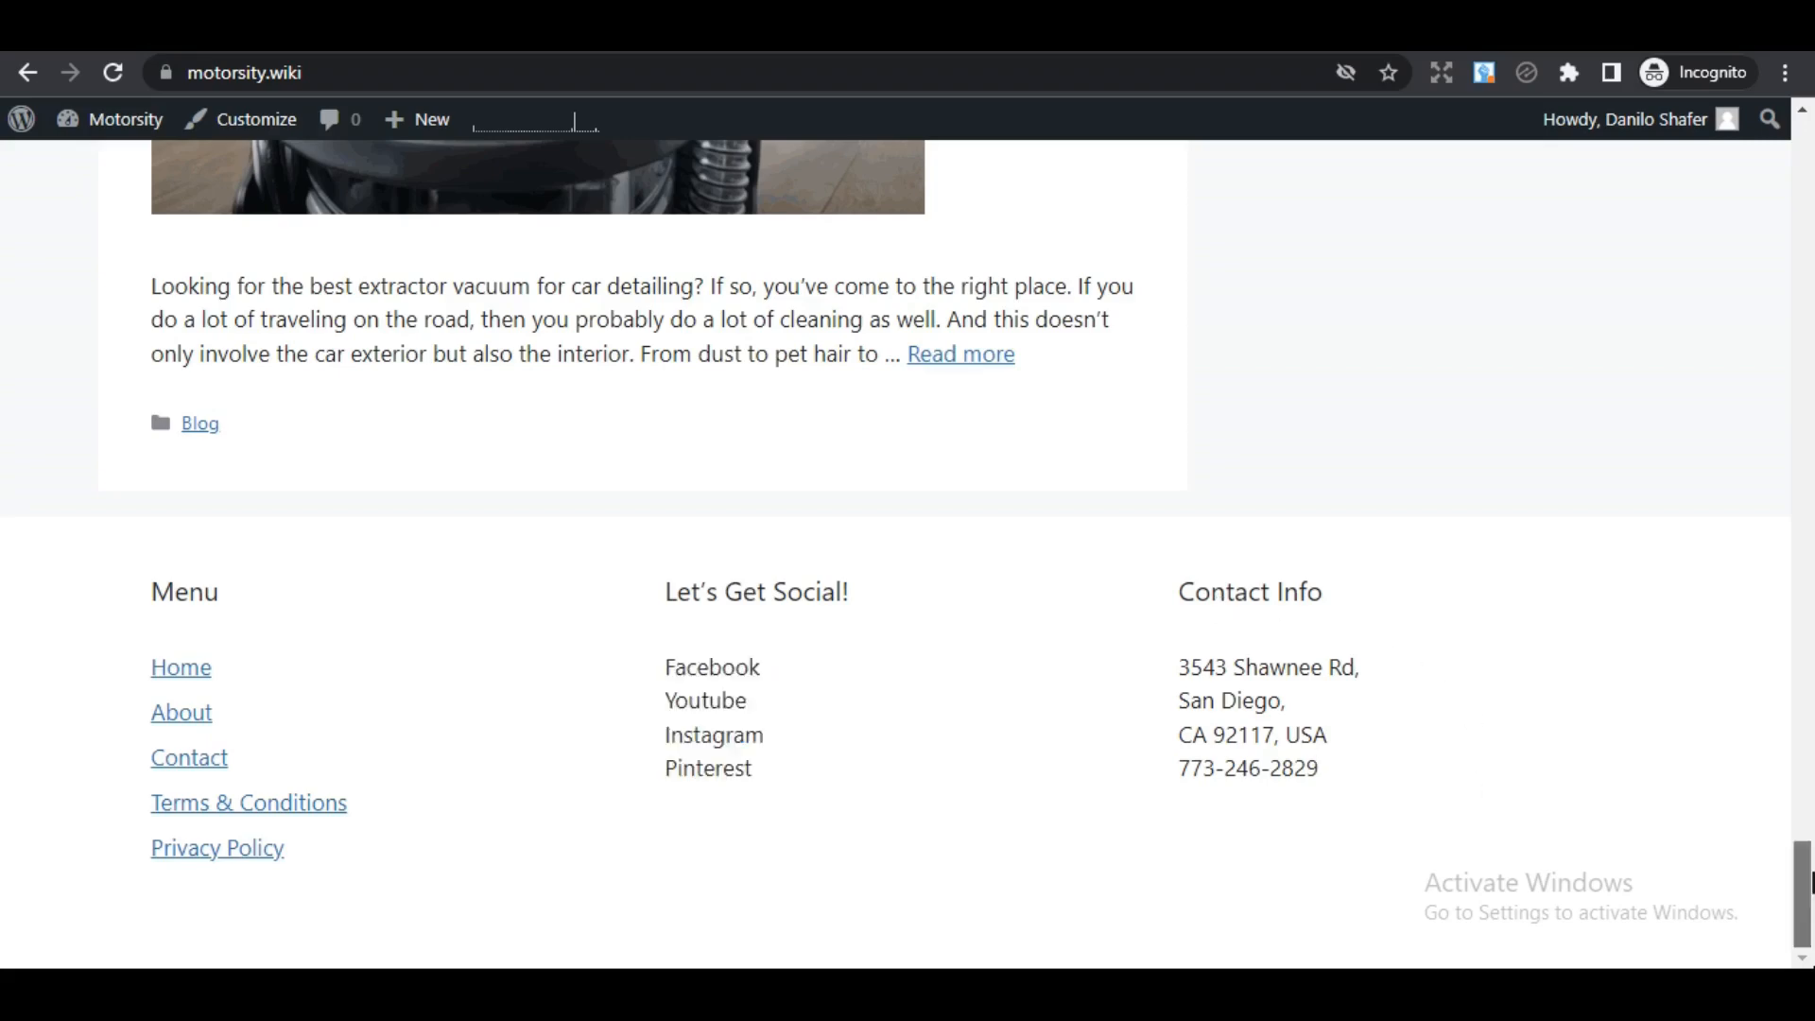
drag(1801, 894, 1811, 142)
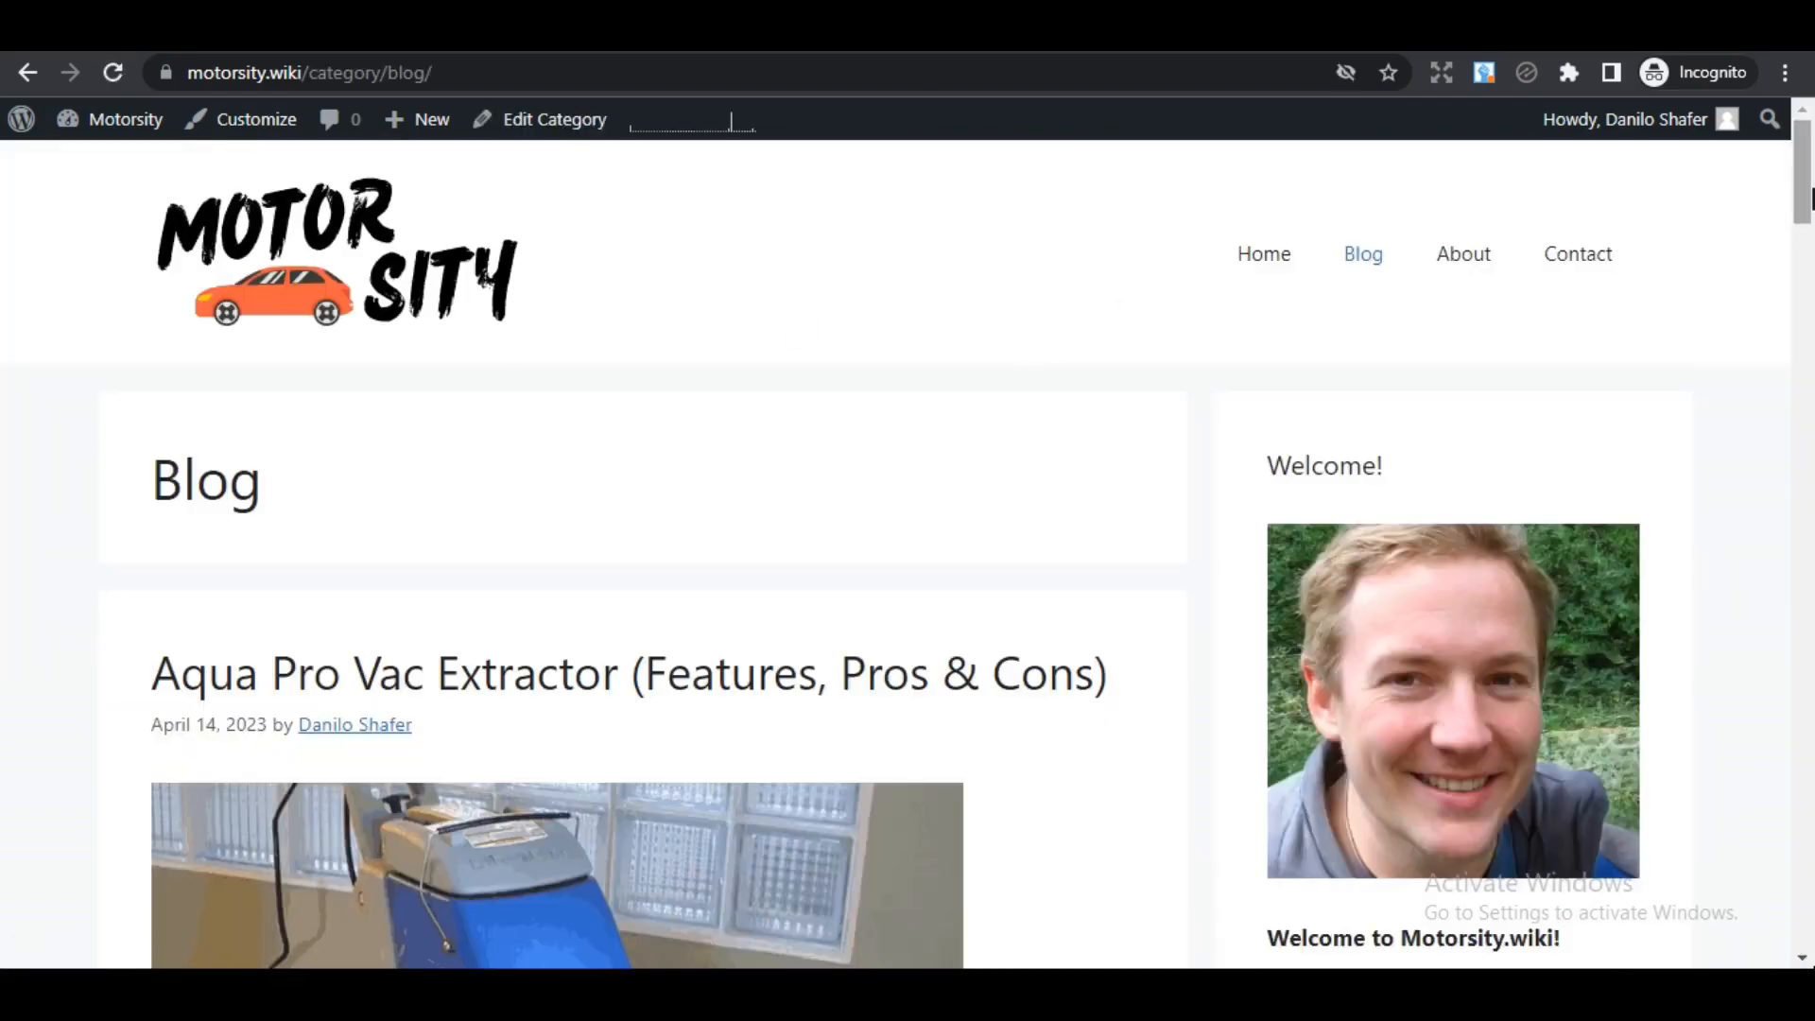
- Scroll through the motorsity.wiki Blog, About and Contact pages
drag(1810, 198, 1654, 174)
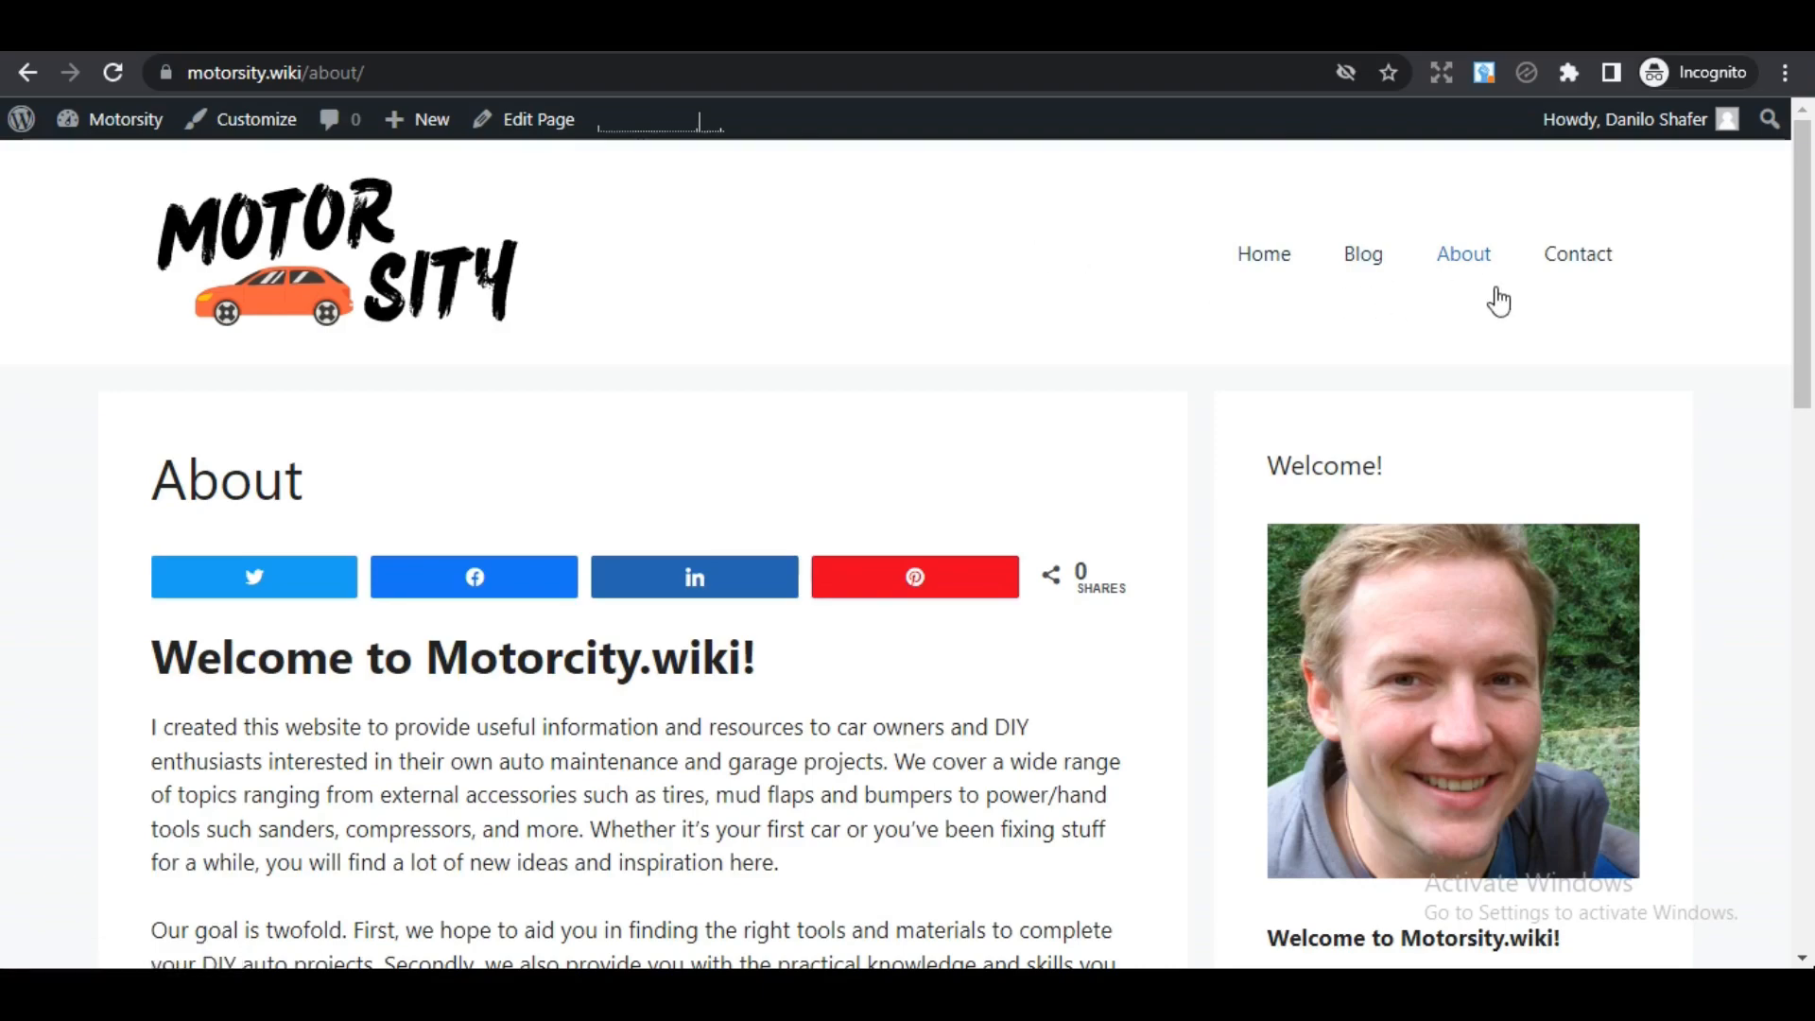
drag(1812, 226, 1771, 213)
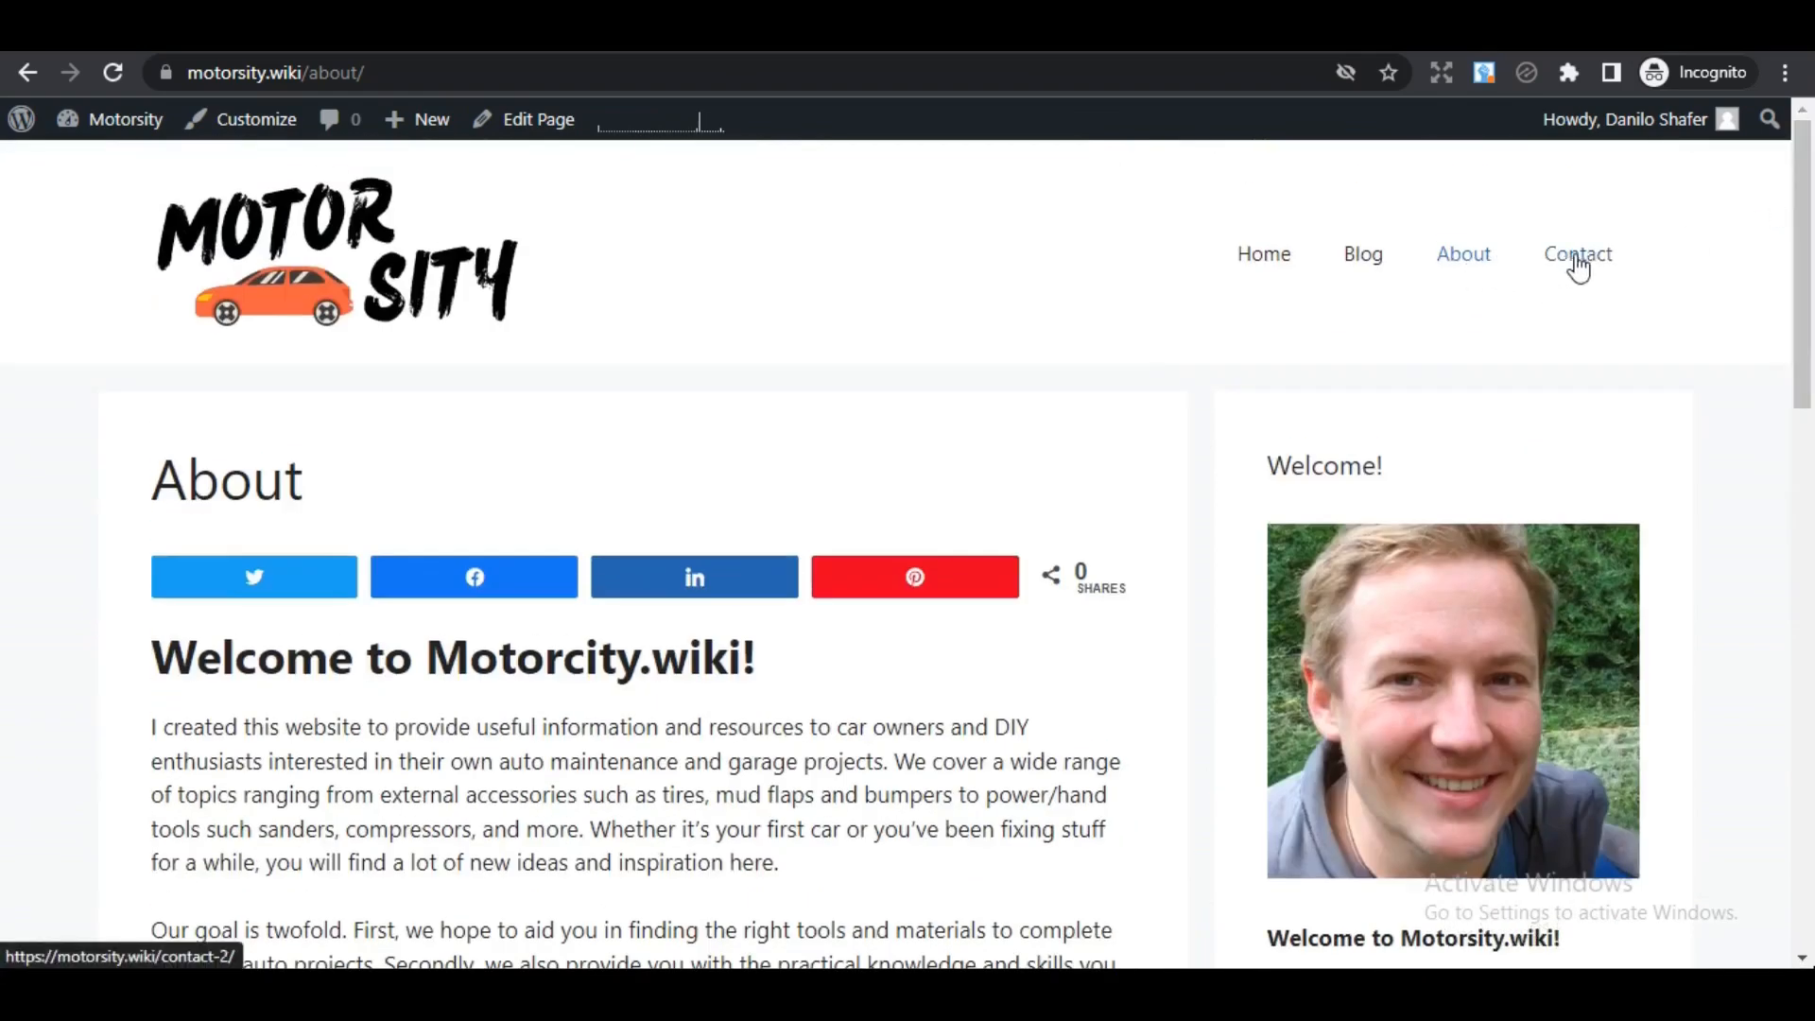
drag(1810, 260, 1714, 487)
scroll(1714, 487, up, 9)
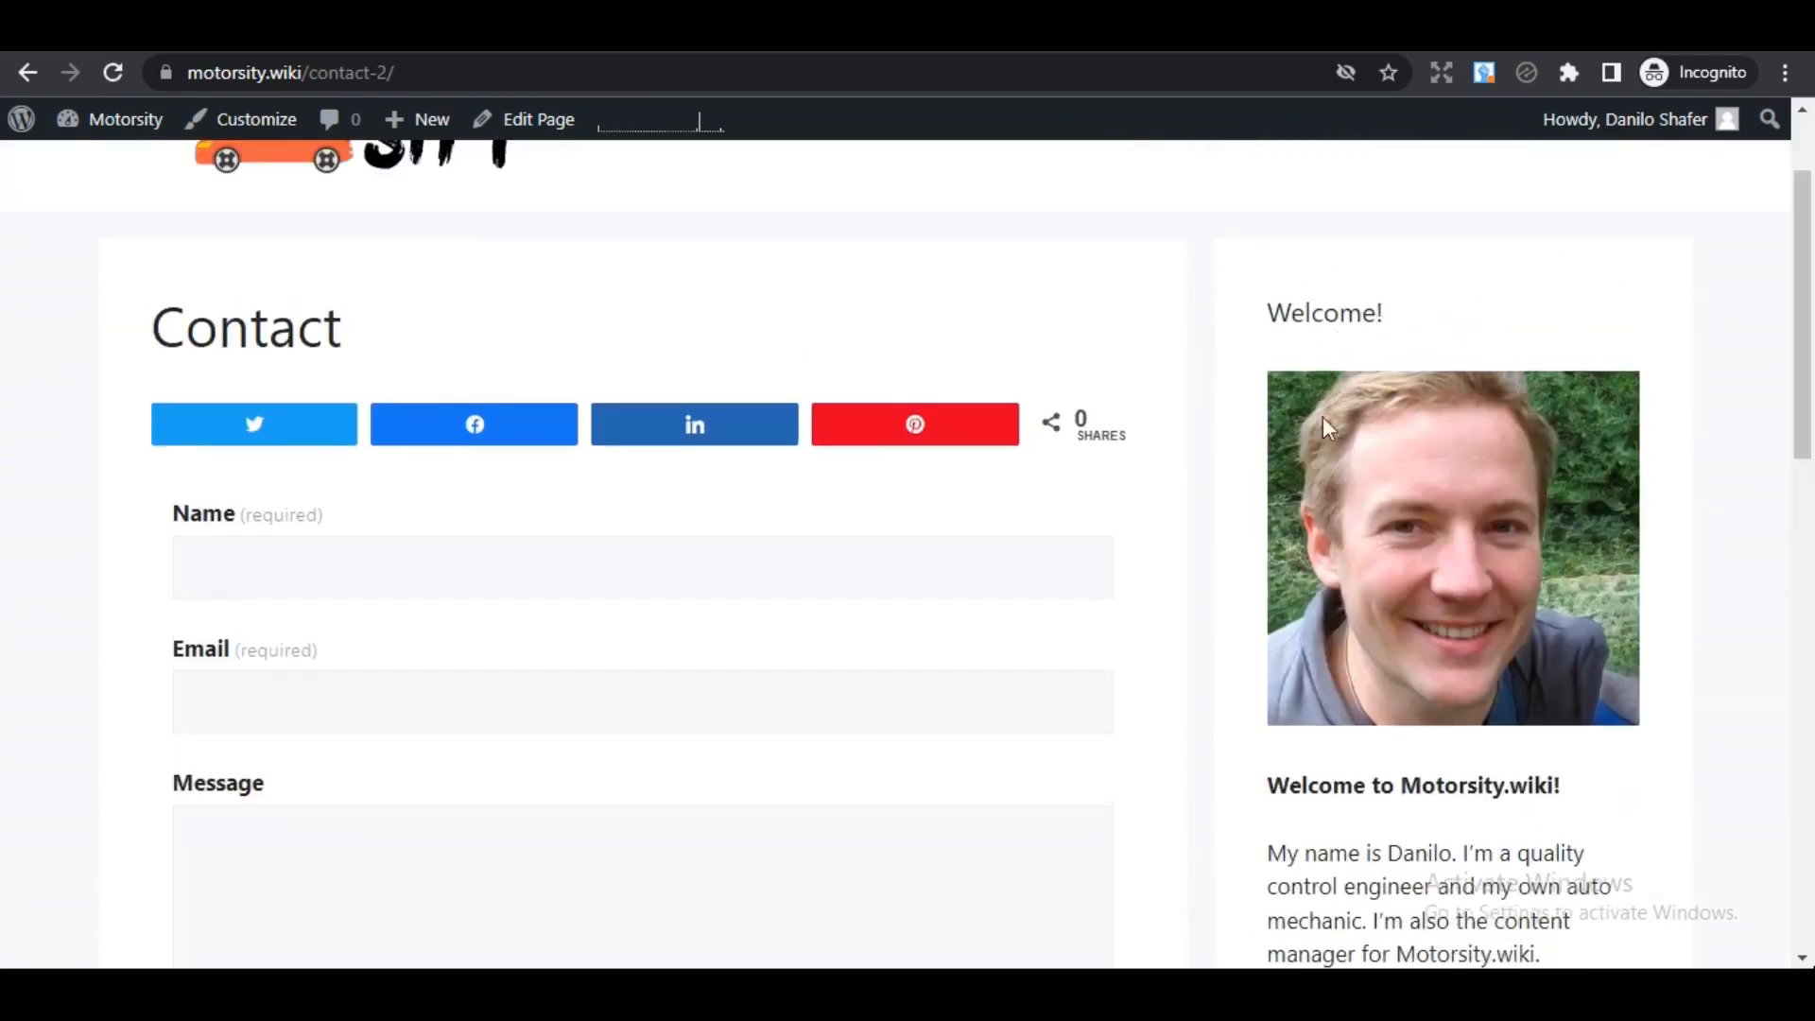
drag(1811, 435, 1811, 335)
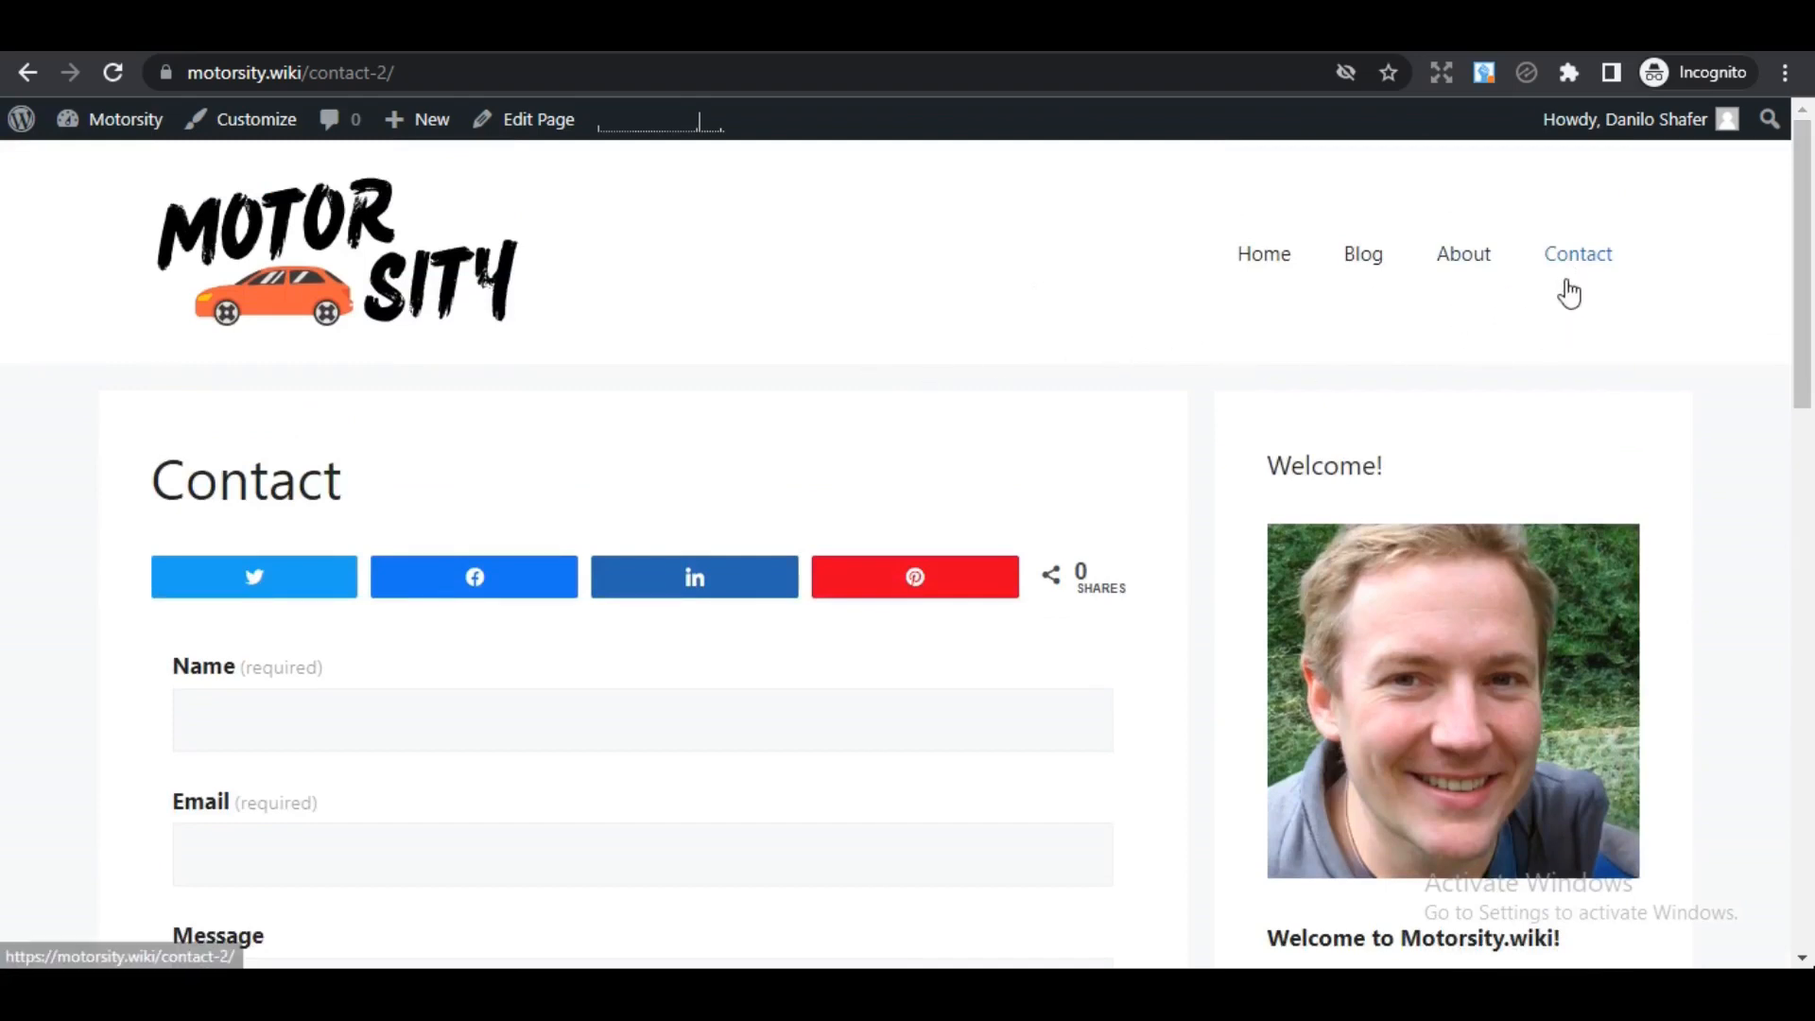
mouse_move(1810, 266)
mouse_down()
mouse_move(1810, 795)
mouse_move(1810, 237)
mouse_up()
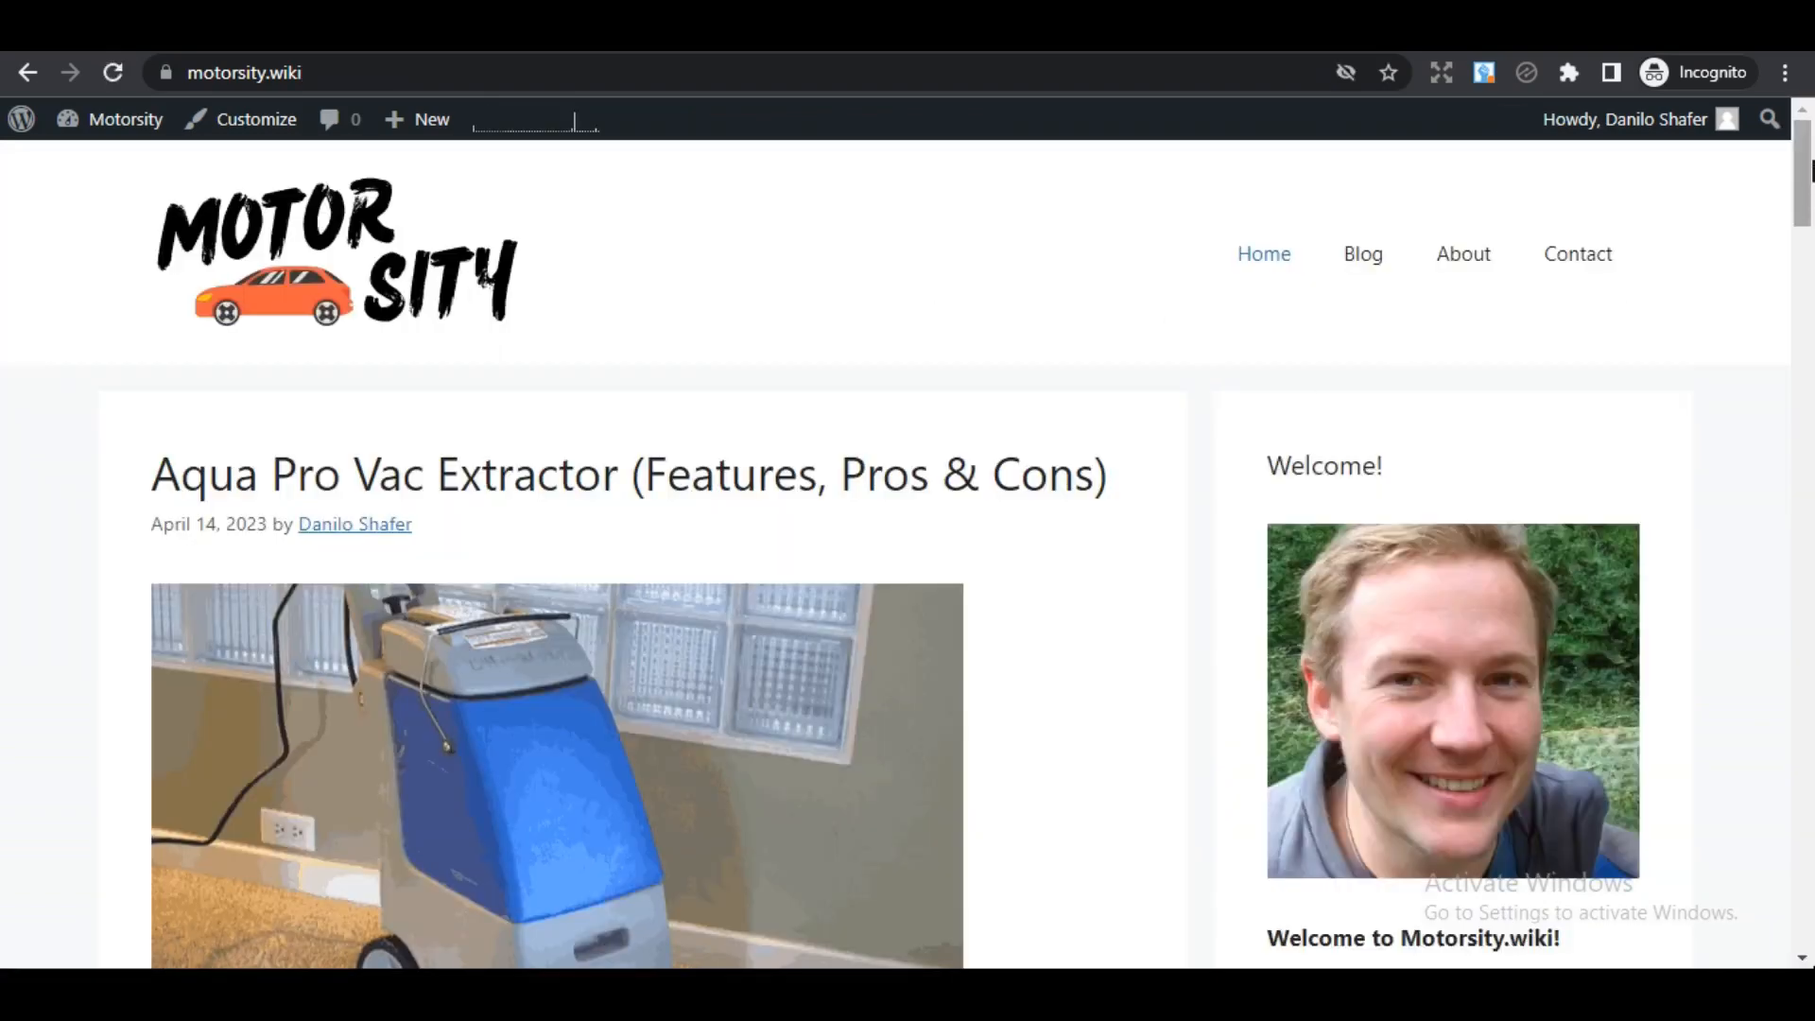
- Scroll the motorsity.wiki home page briefly before moving on to Hostinger's homepage
mouse_move(1809, 166)
mouse_down()
mouse_move(1809, 189)
mouse_move(1810, 150)
mouse_up()
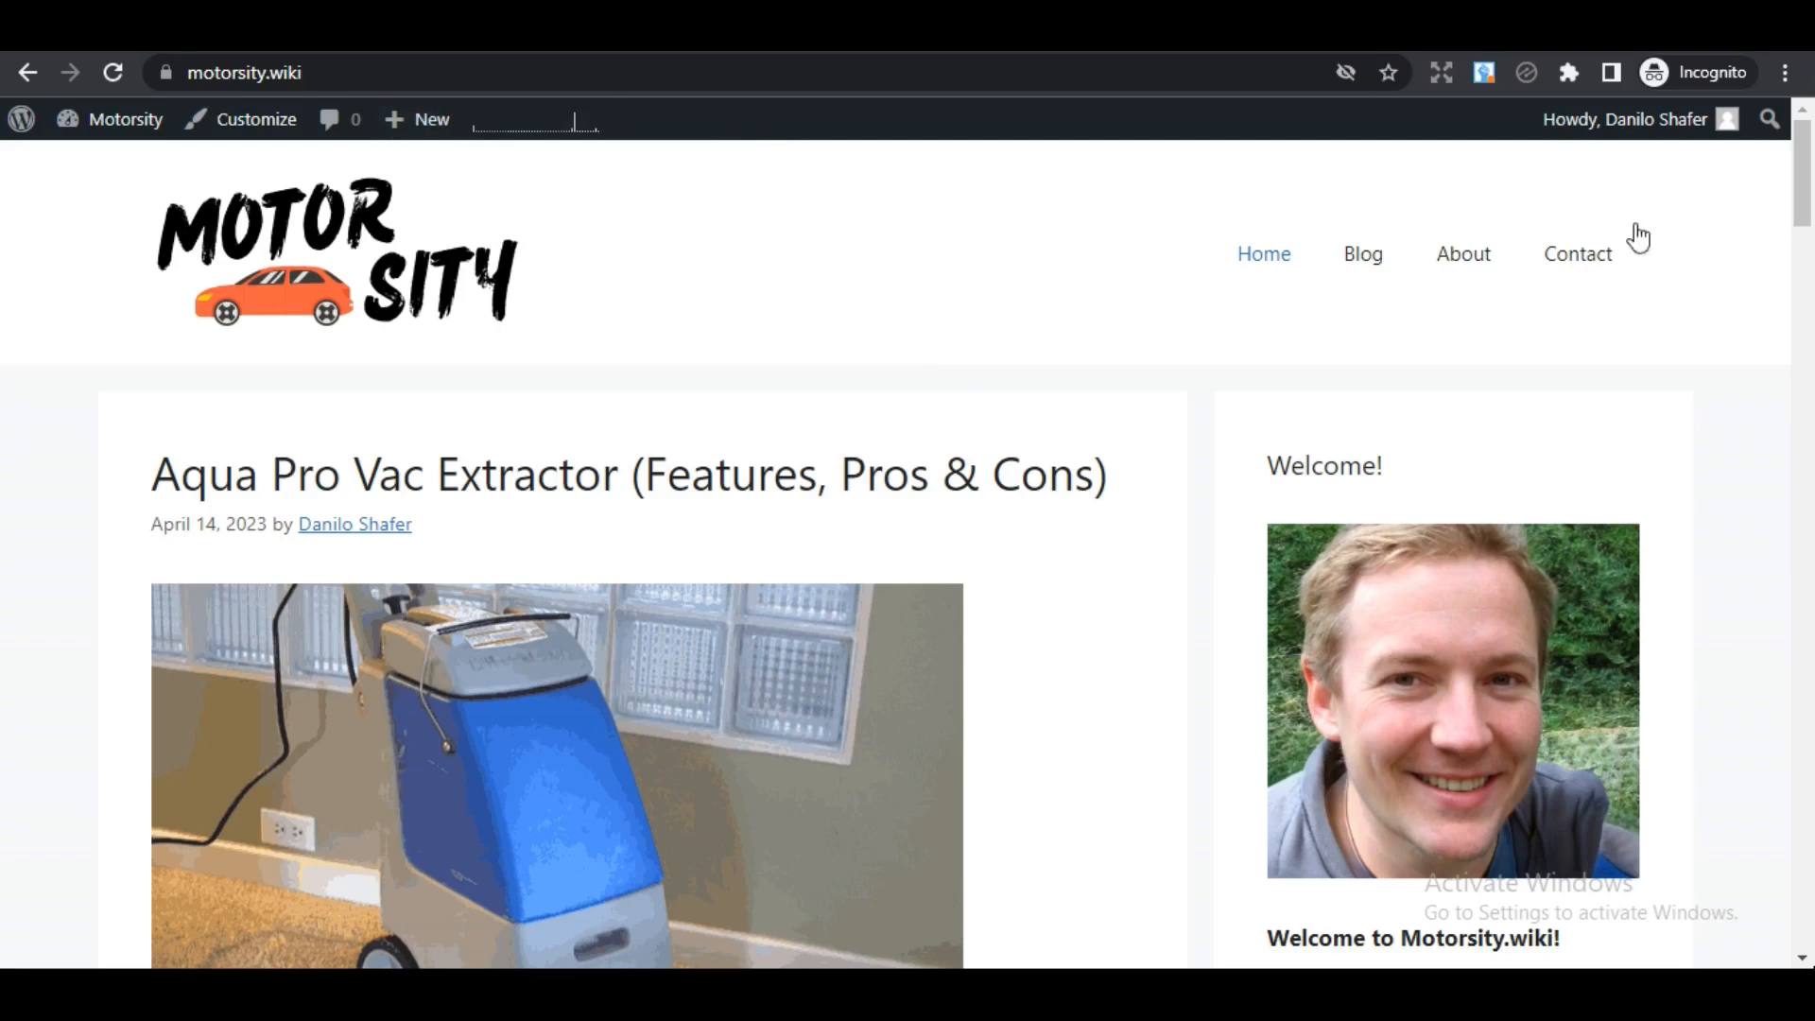
mouse_move(1804, 216)
mouse_down()
mouse_move(1807, 312)
mouse_move(1807, 213)
mouse_up()
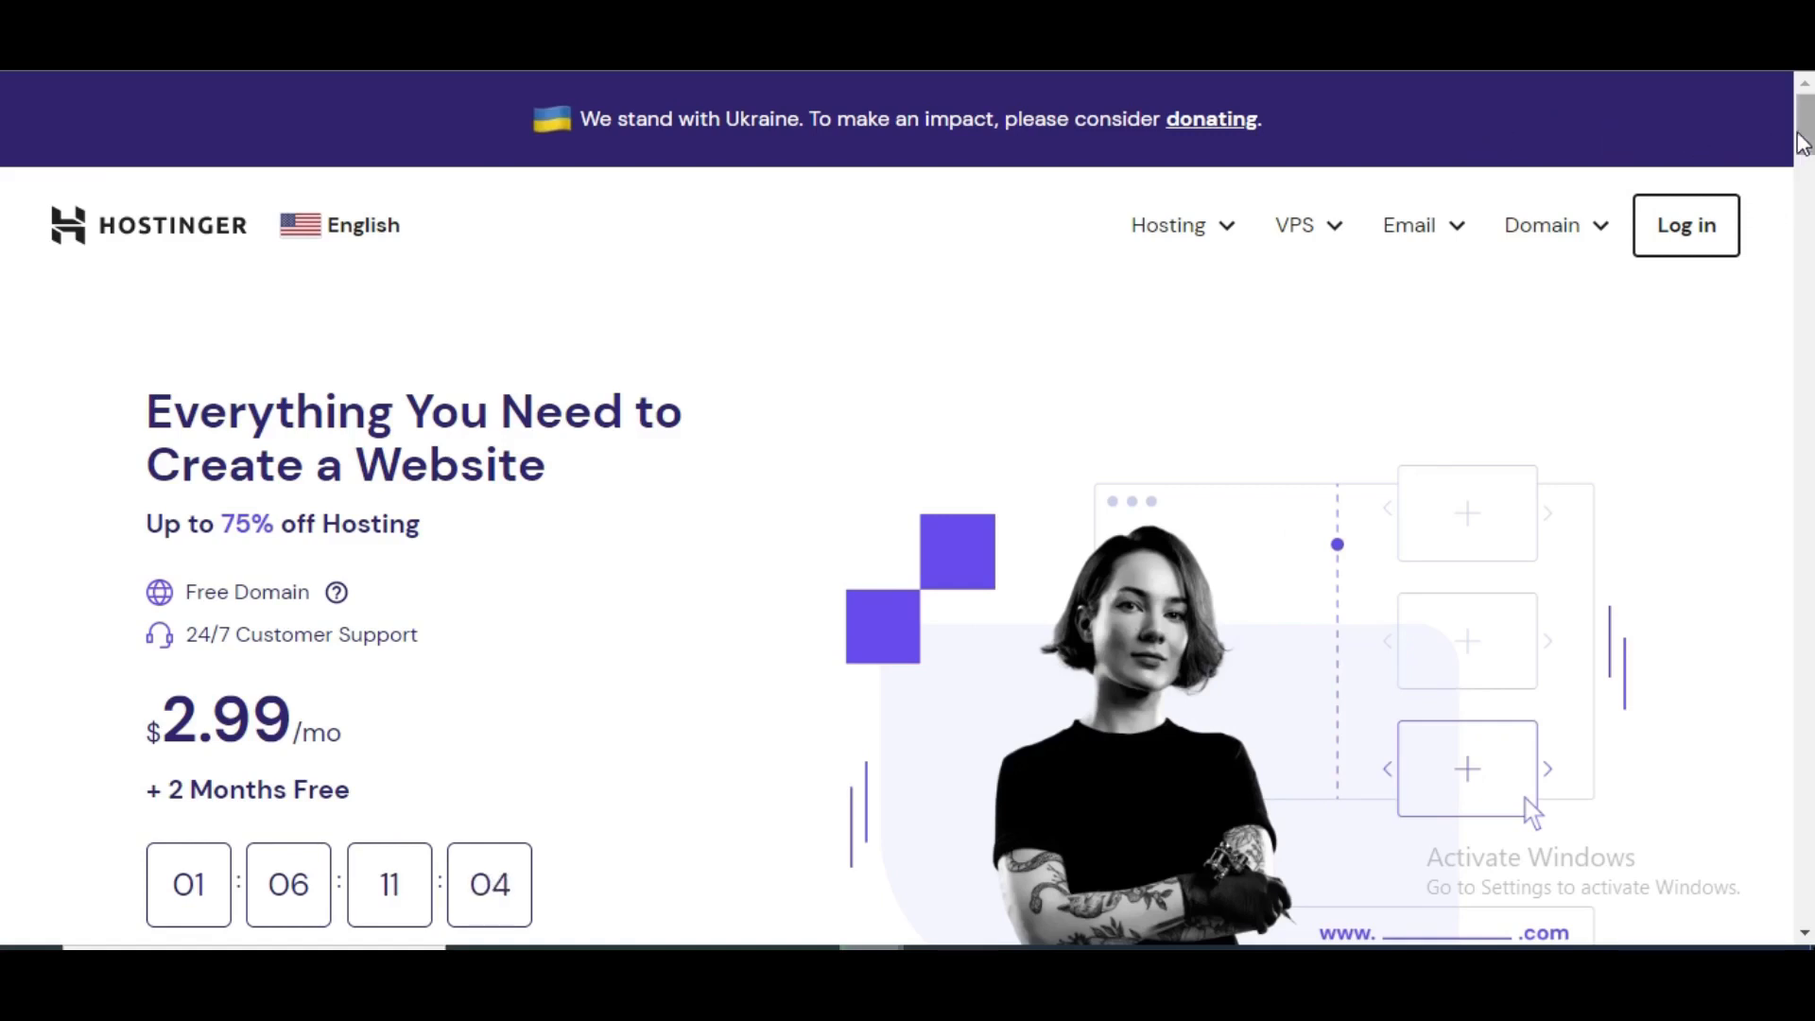
- Scroll through the Hostinger homepage offers down to the footer and back
drag(1803, 132, 1803, 133)
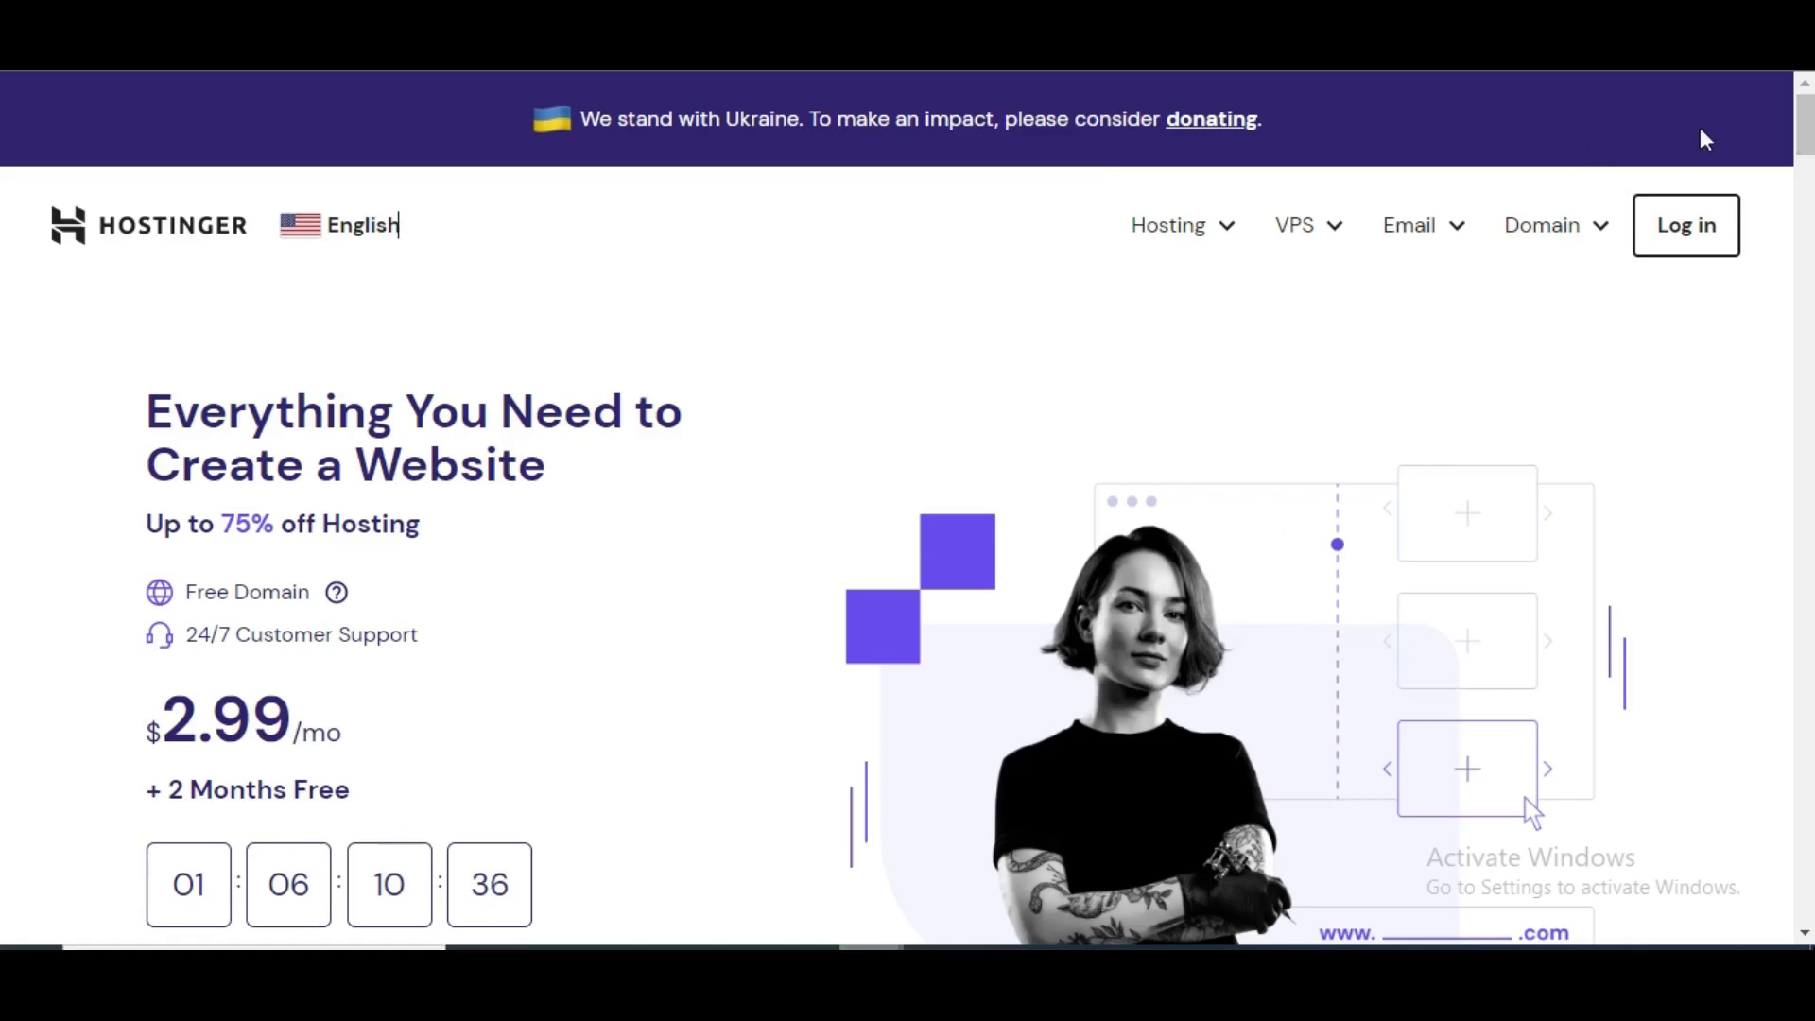
scroll(1707, 140, down, 8)
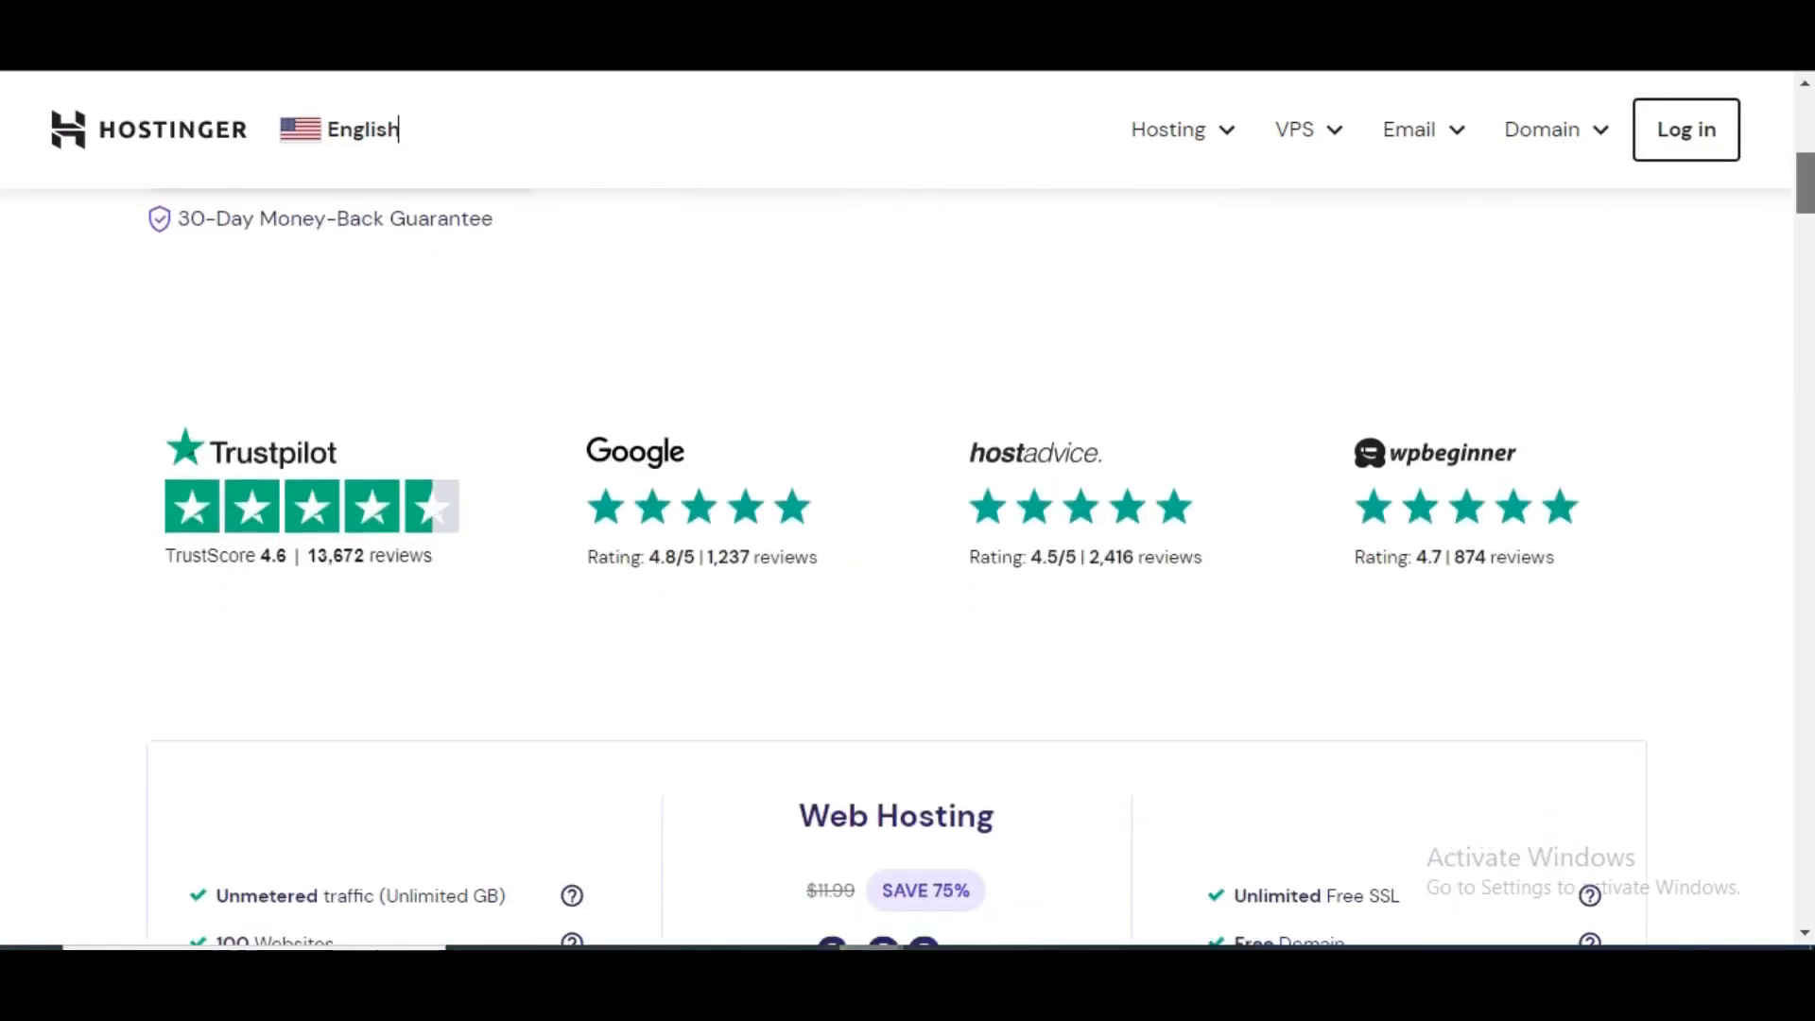
scroll(1524, 798, up, 8)
mouse_move(1804, 104)
mouse_down()
mouse_move(1804, 125)
mouse_move(1802, 103)
mouse_up()
scroll(1804, 123, down, 3)
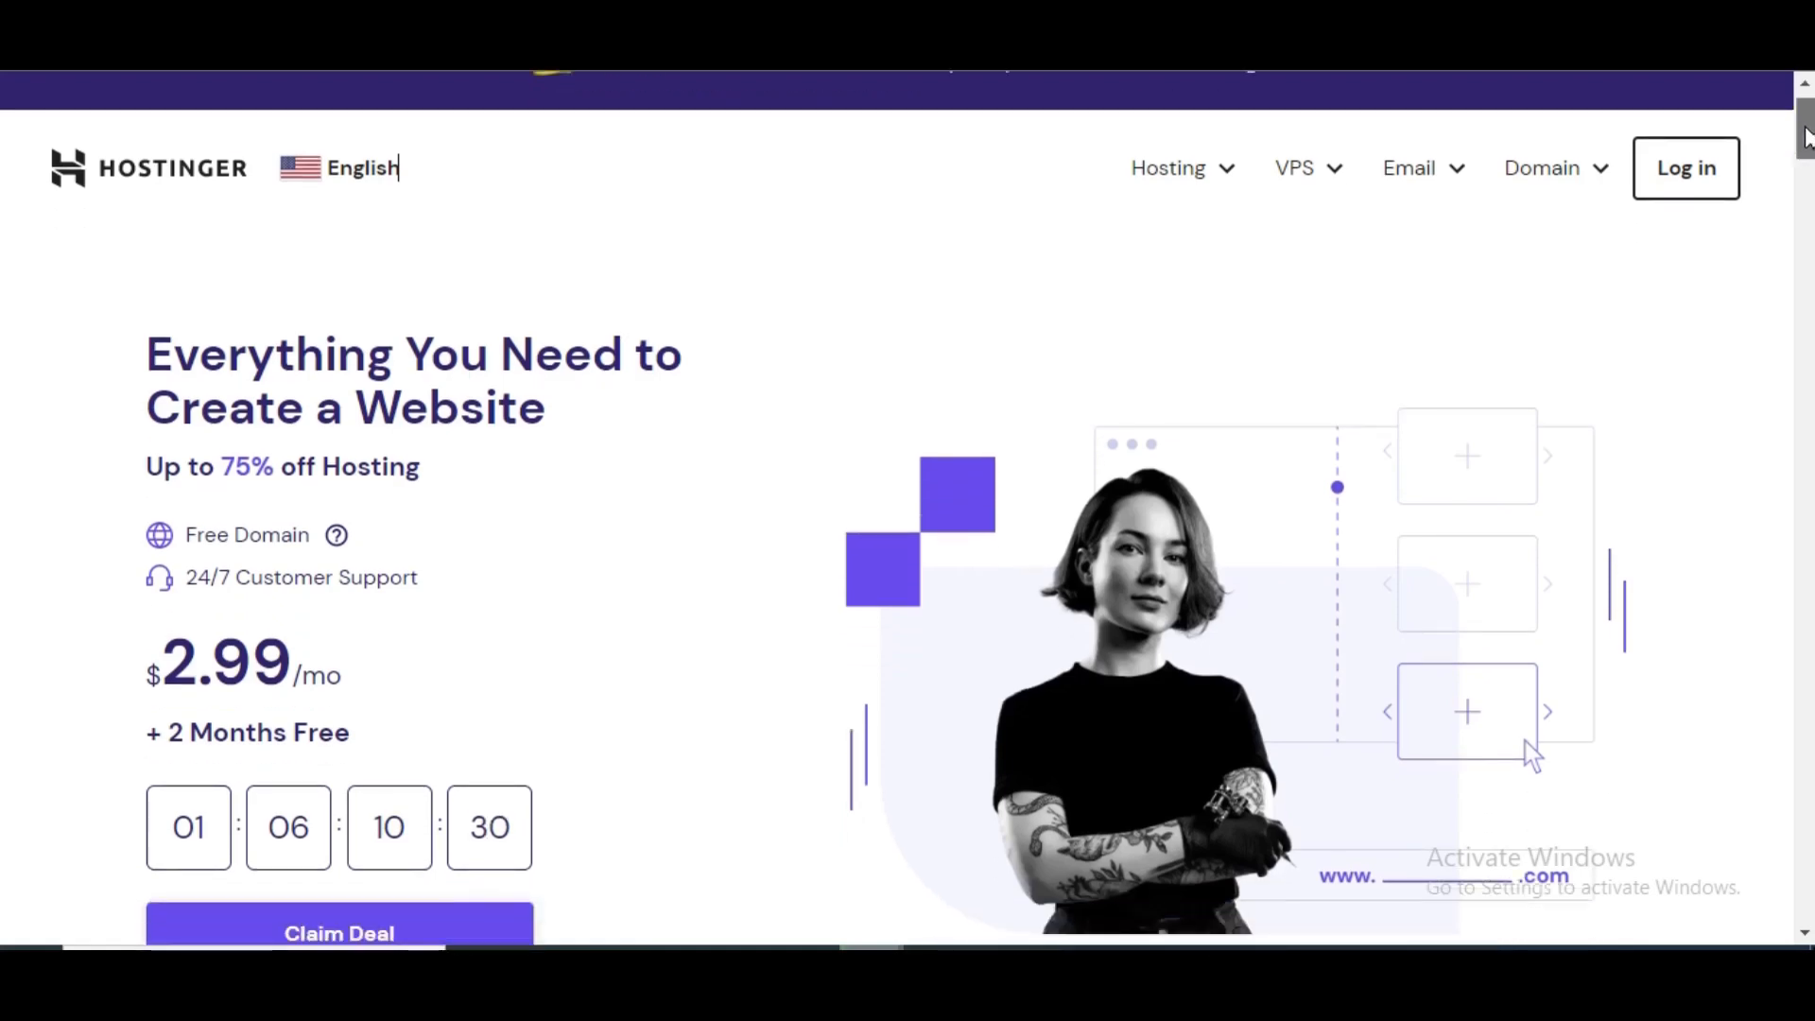
drag(1801, 189, 1797, 229)
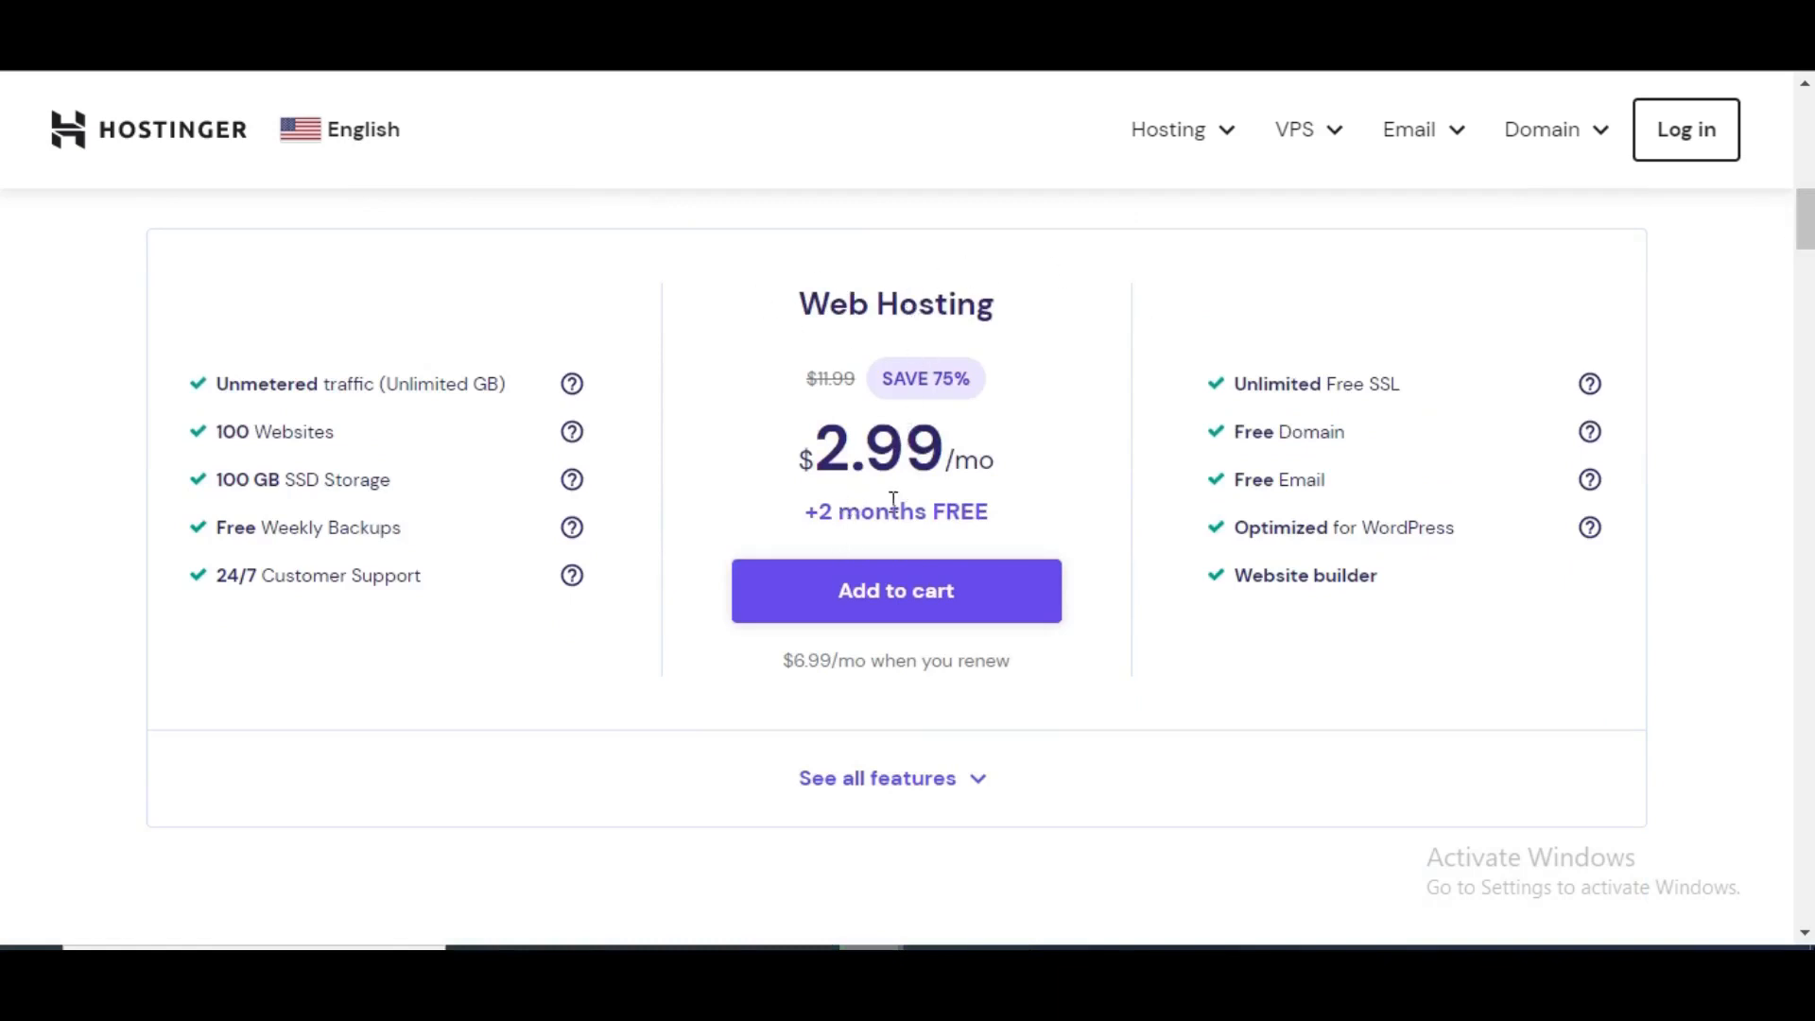
- Bring up the Hosting menu listing Web, Cloud, WordPress and other hosting products
click(1226, 150)
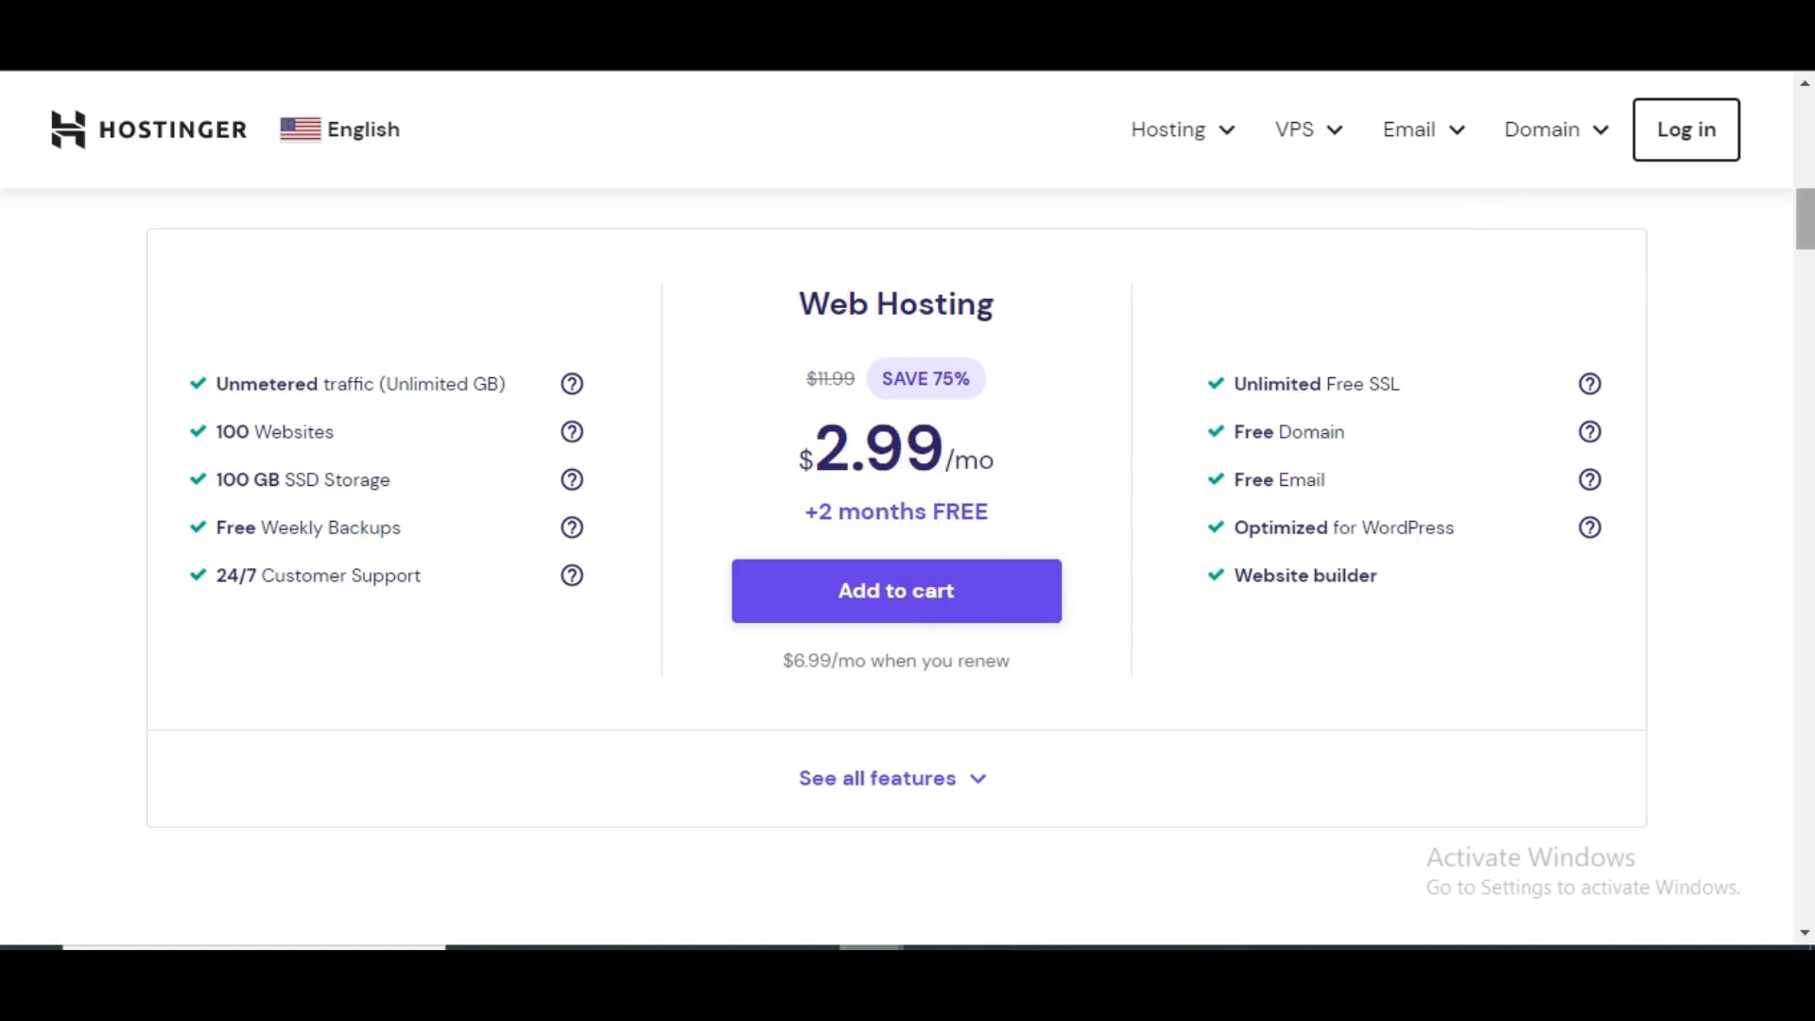
scroll(1235, 432, down, 6)
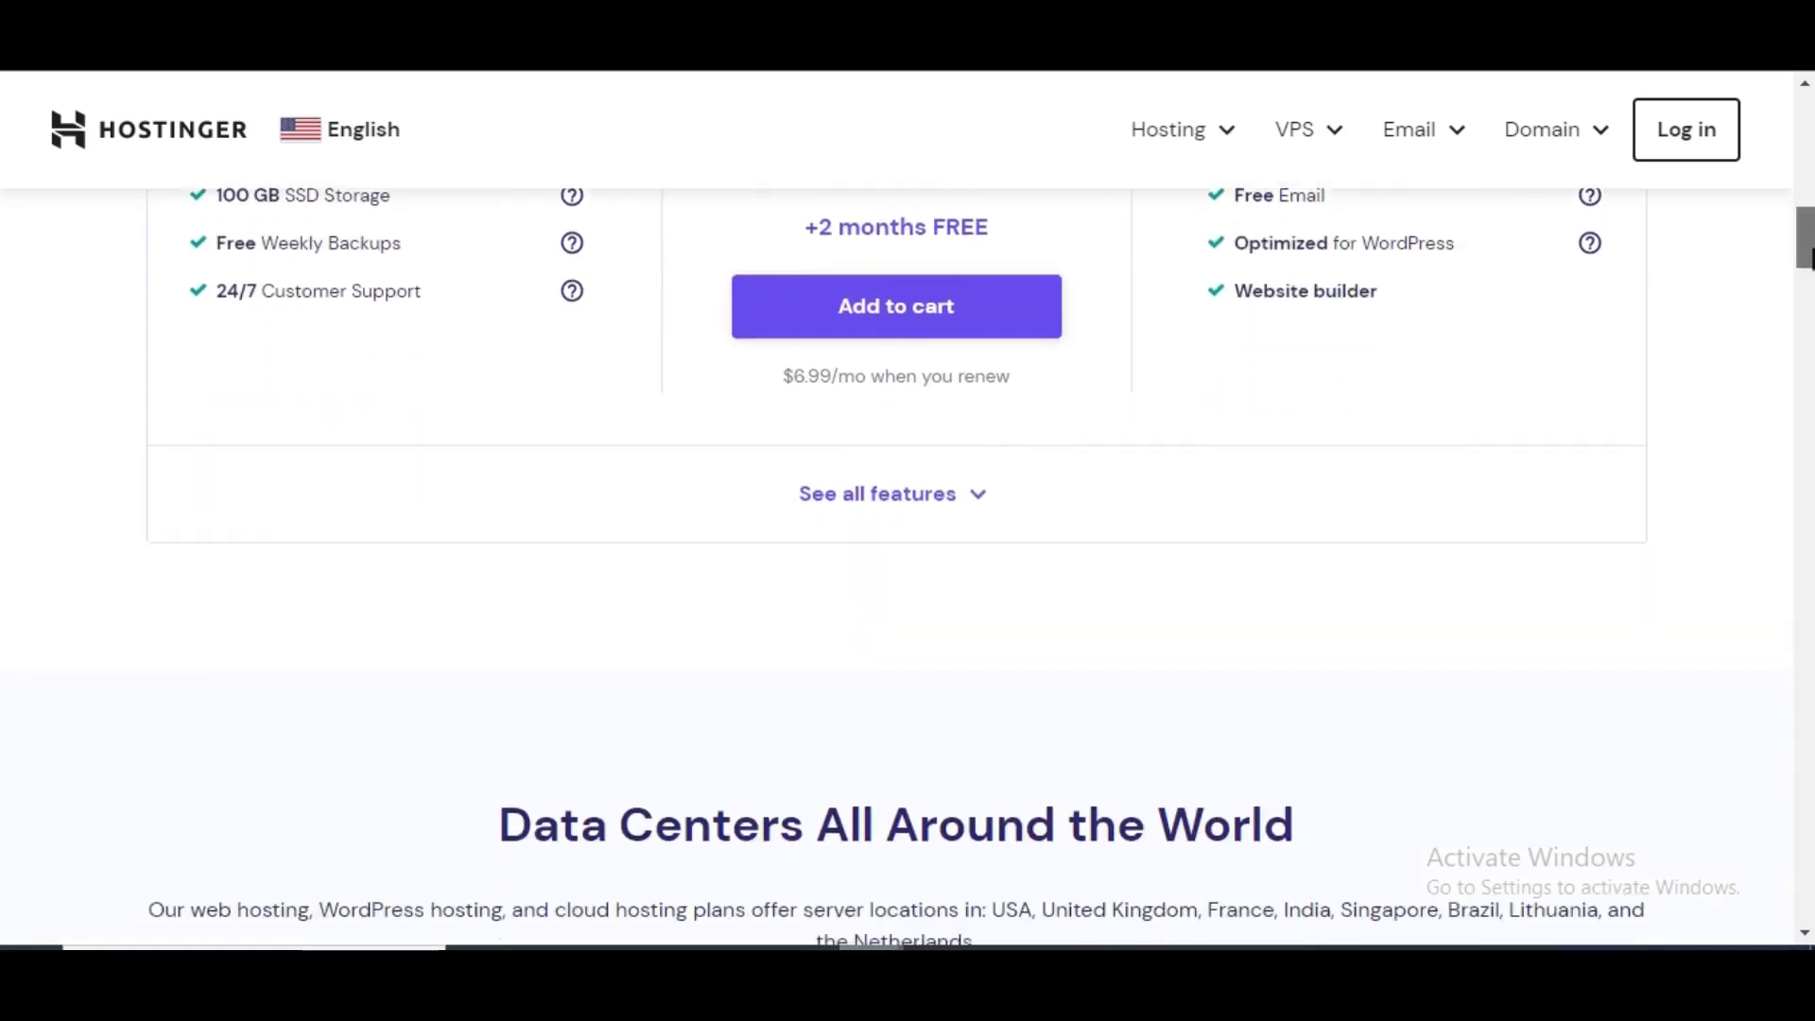
scroll(907, 506, down, 20)
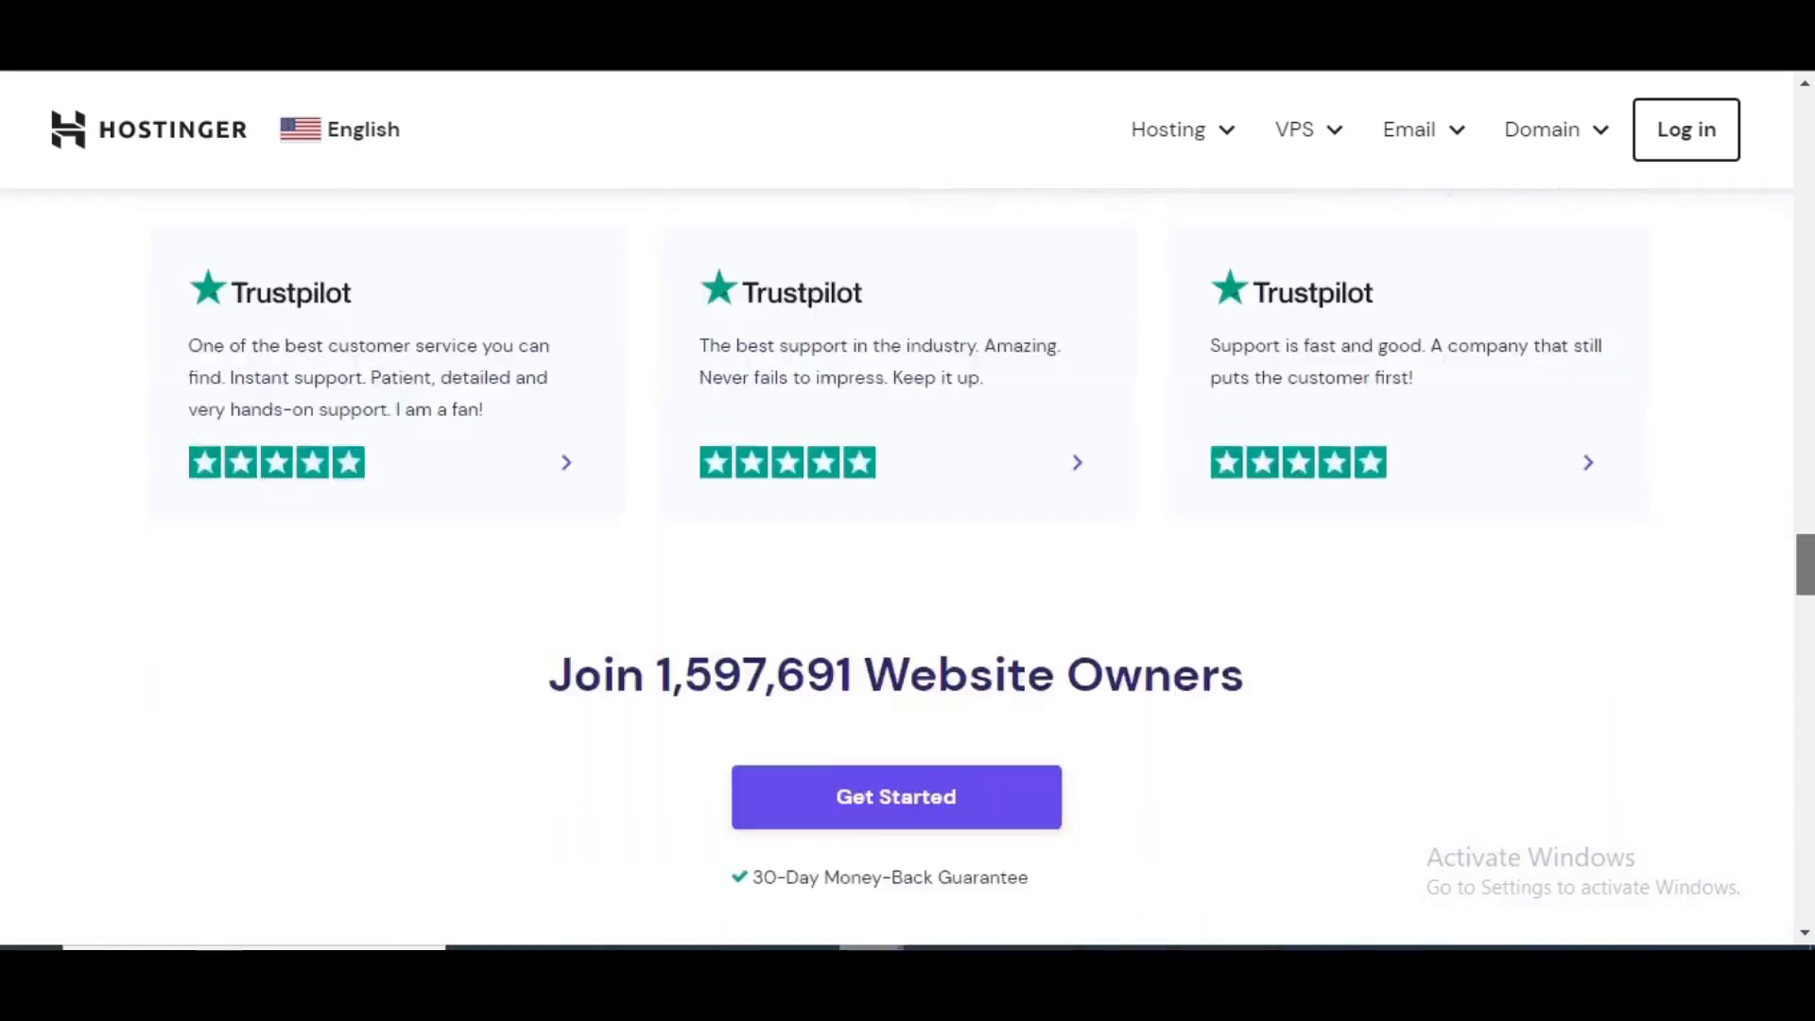
scroll(1808, 922, down, 20)
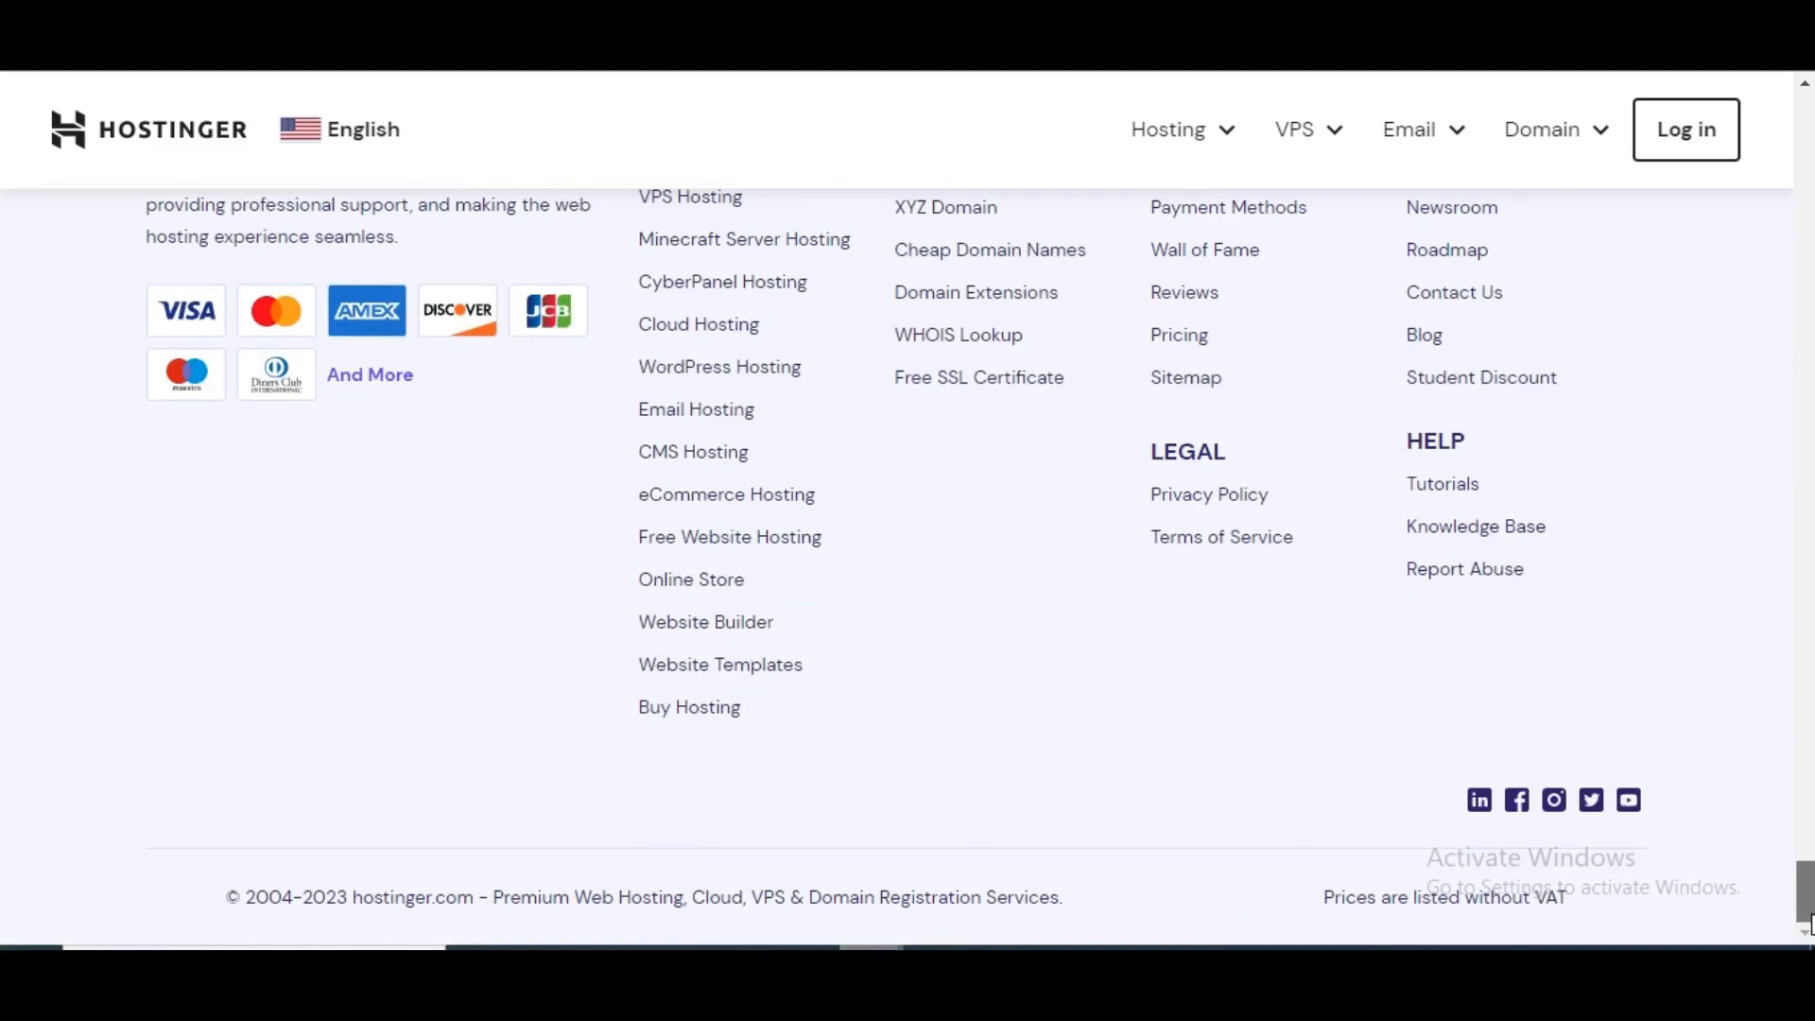
drag(1810, 919, 1799, 118)
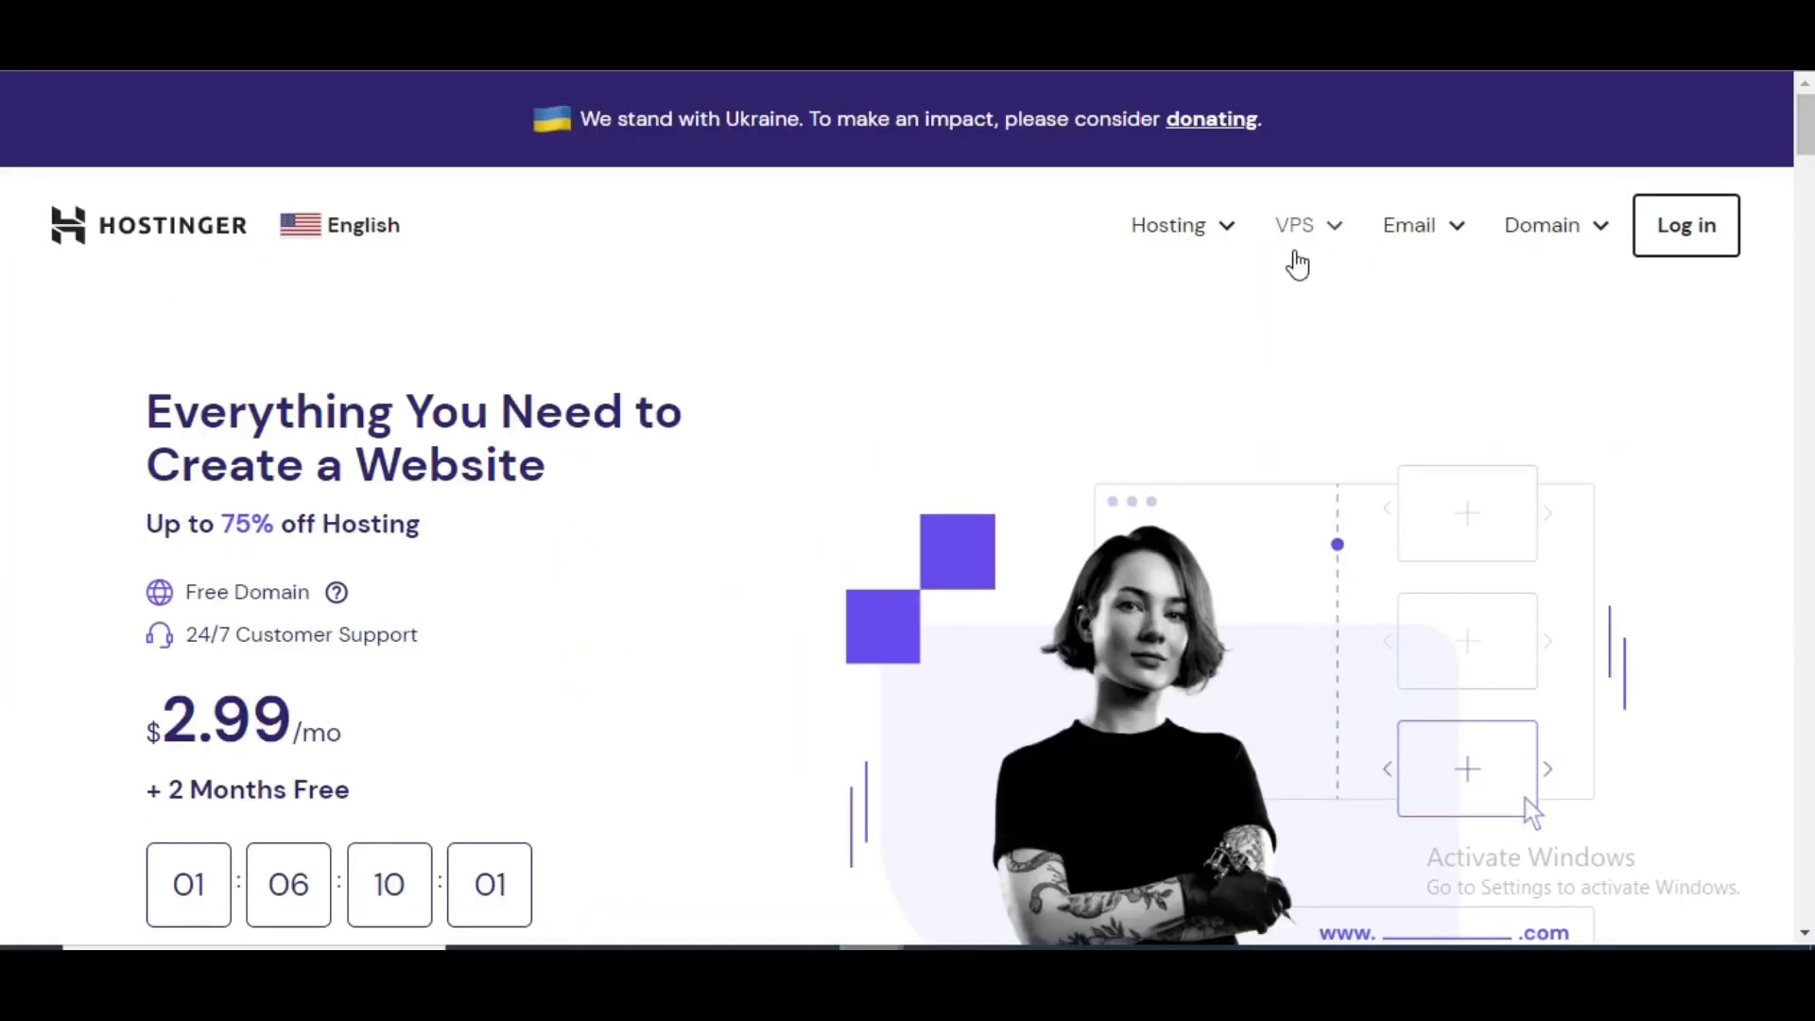
click(1227, 229)
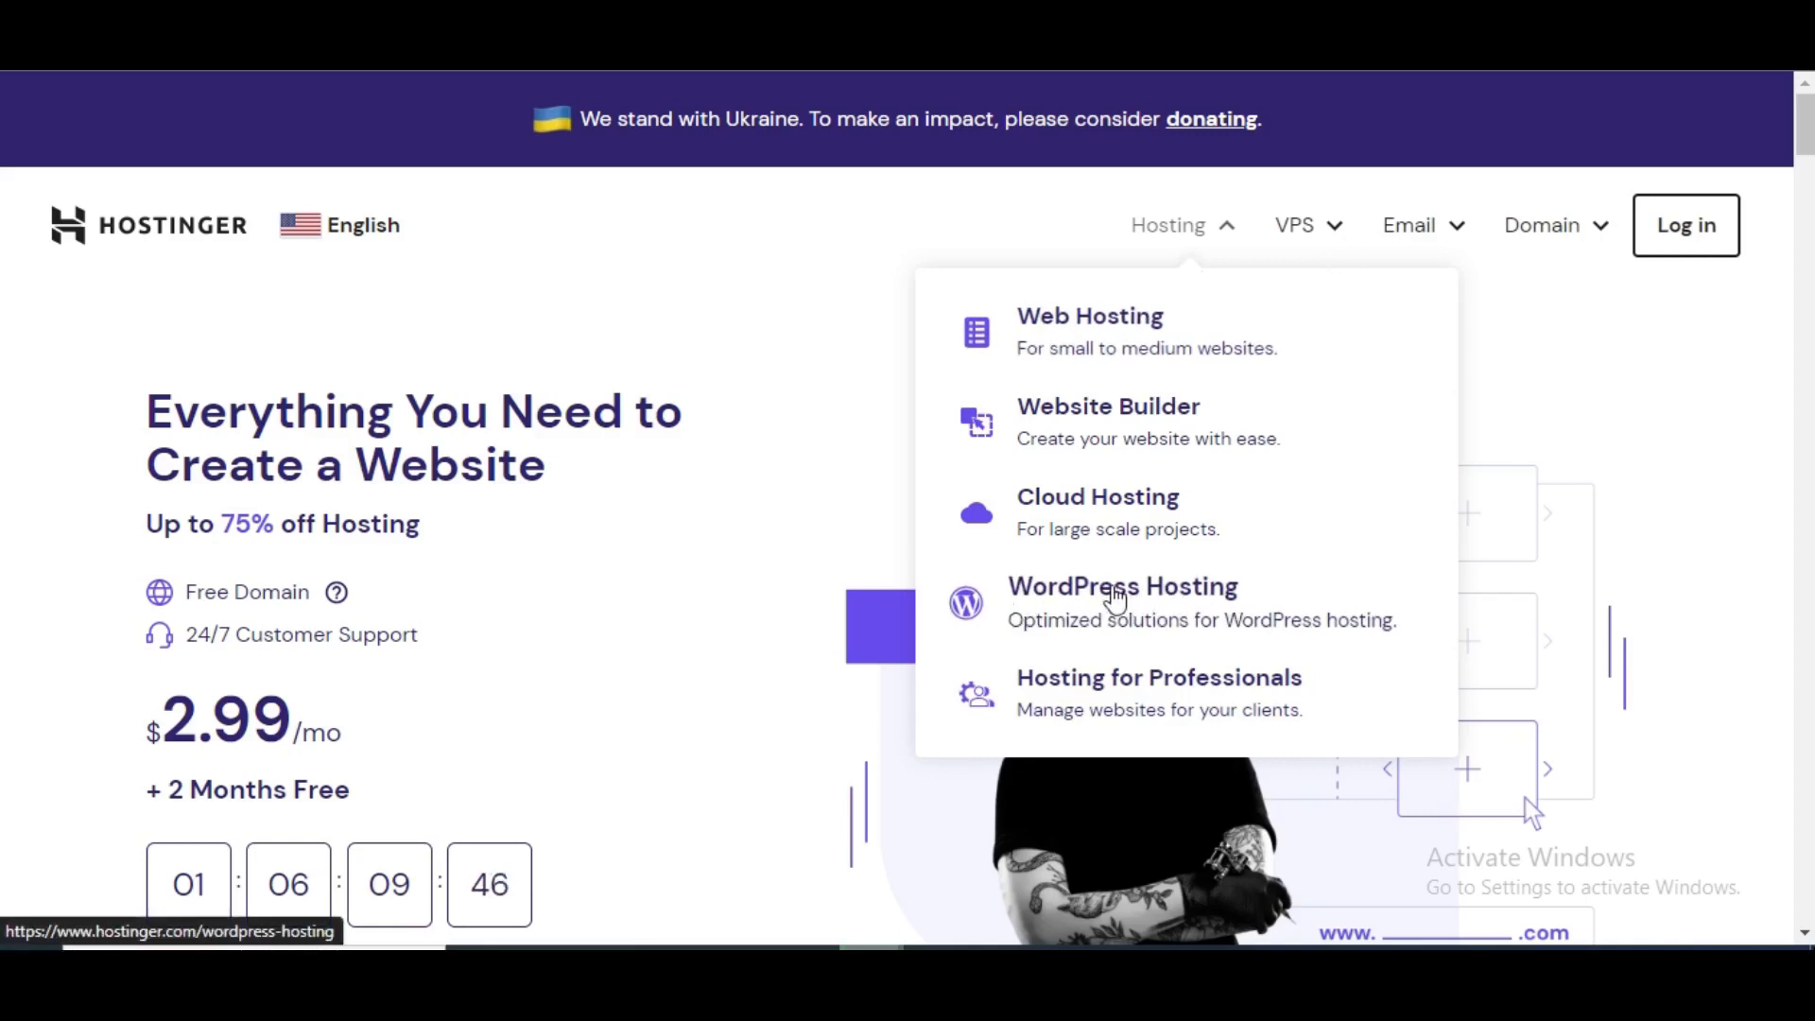
- Compare the WordPress hosting plans and add WordPress Starter at $2.99/mo to the cart
scroll(1118, 598, down, 1)
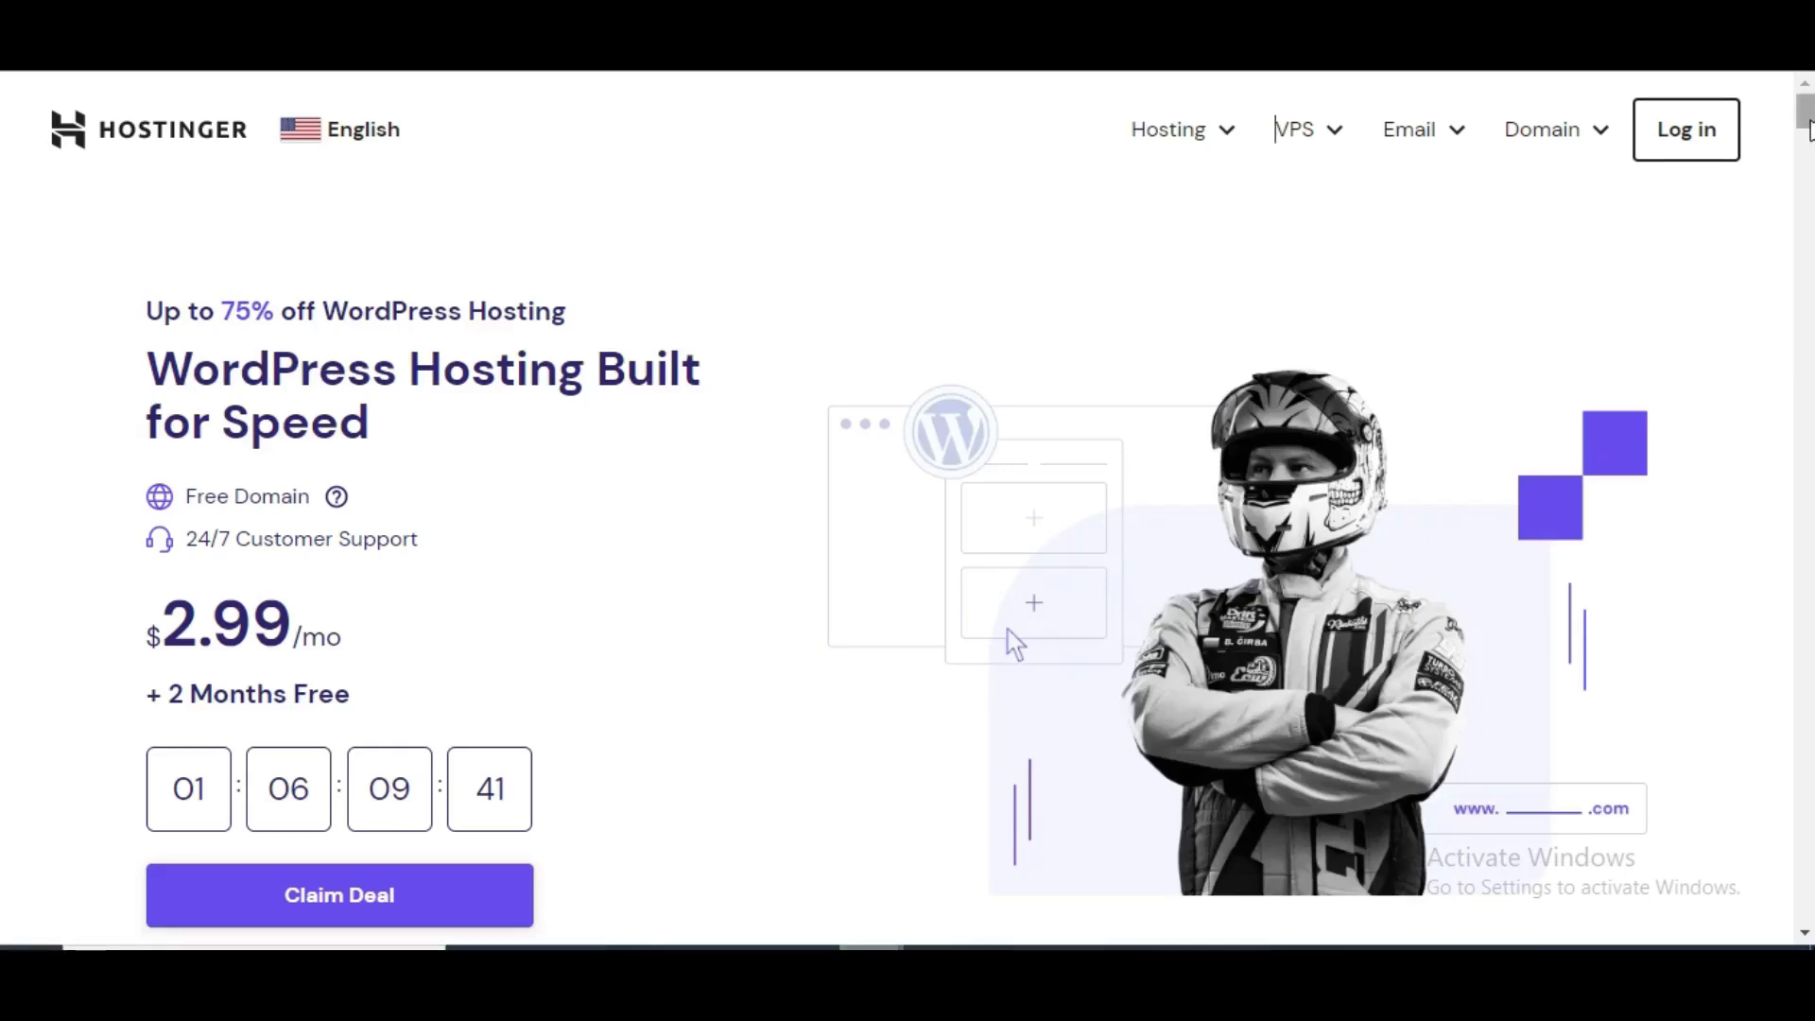
drag(1808, 131, 1807, 178)
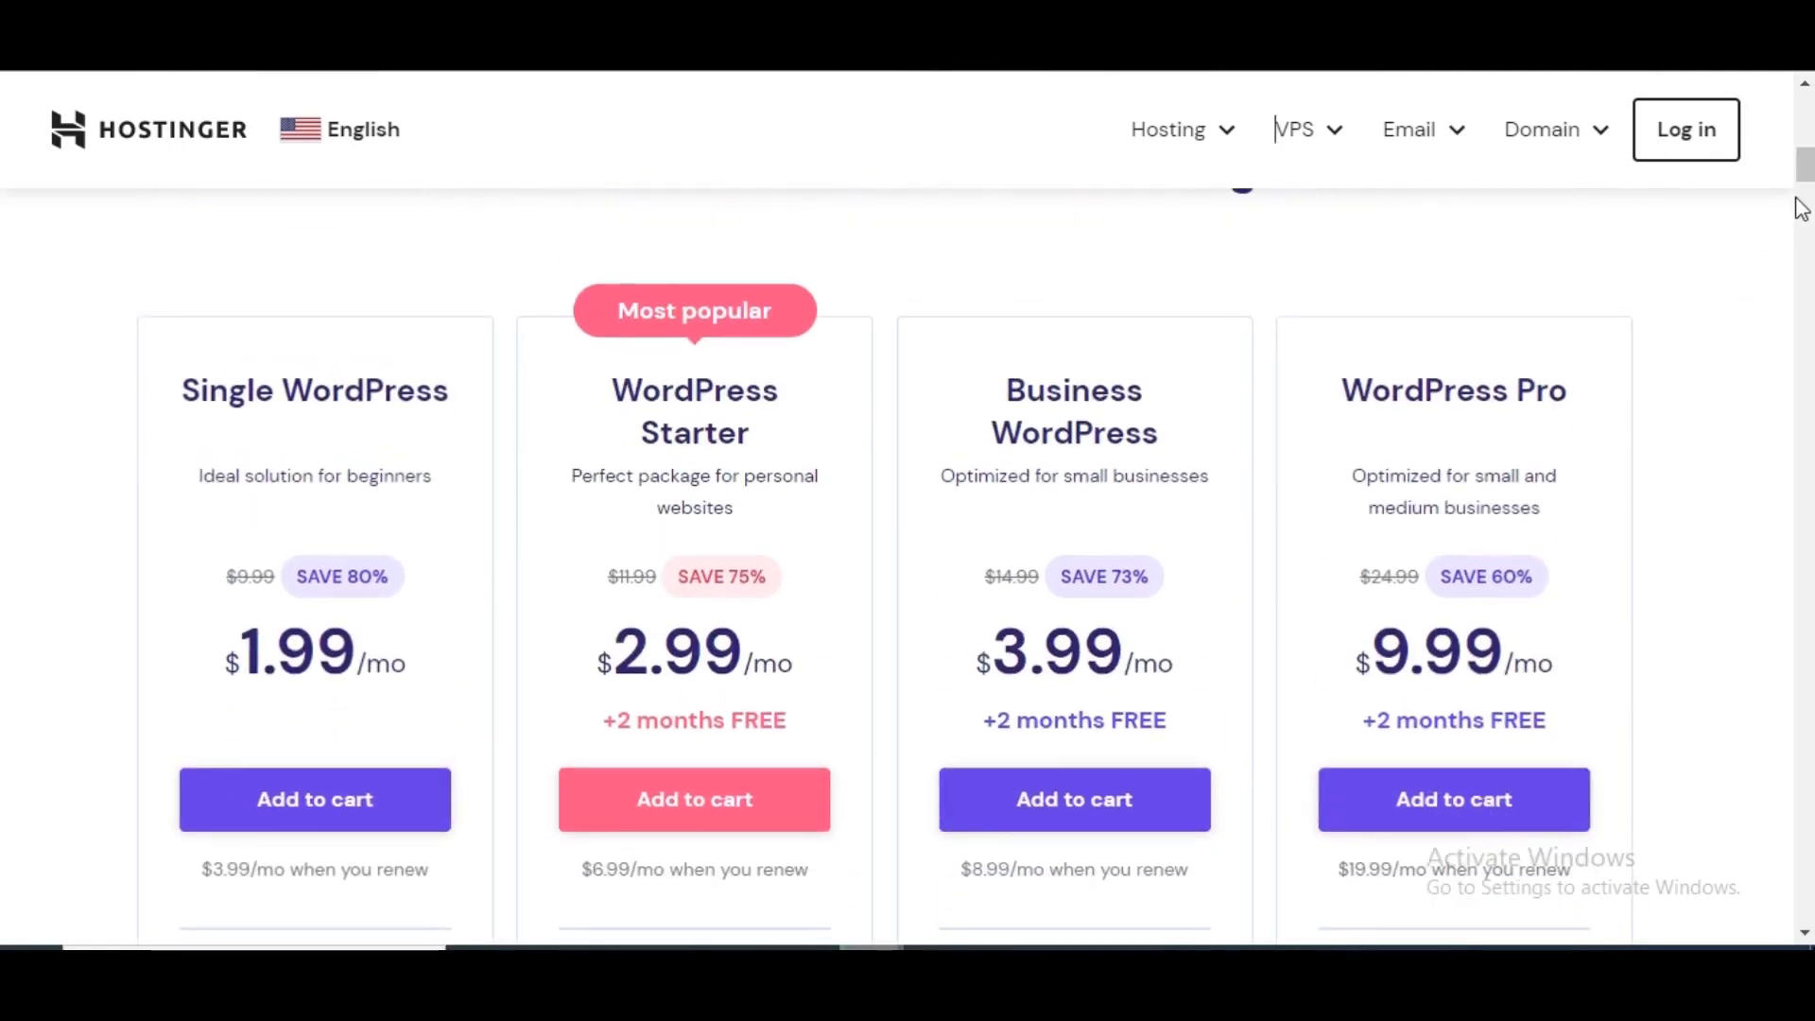
drag(1805, 165, 1805, 171)
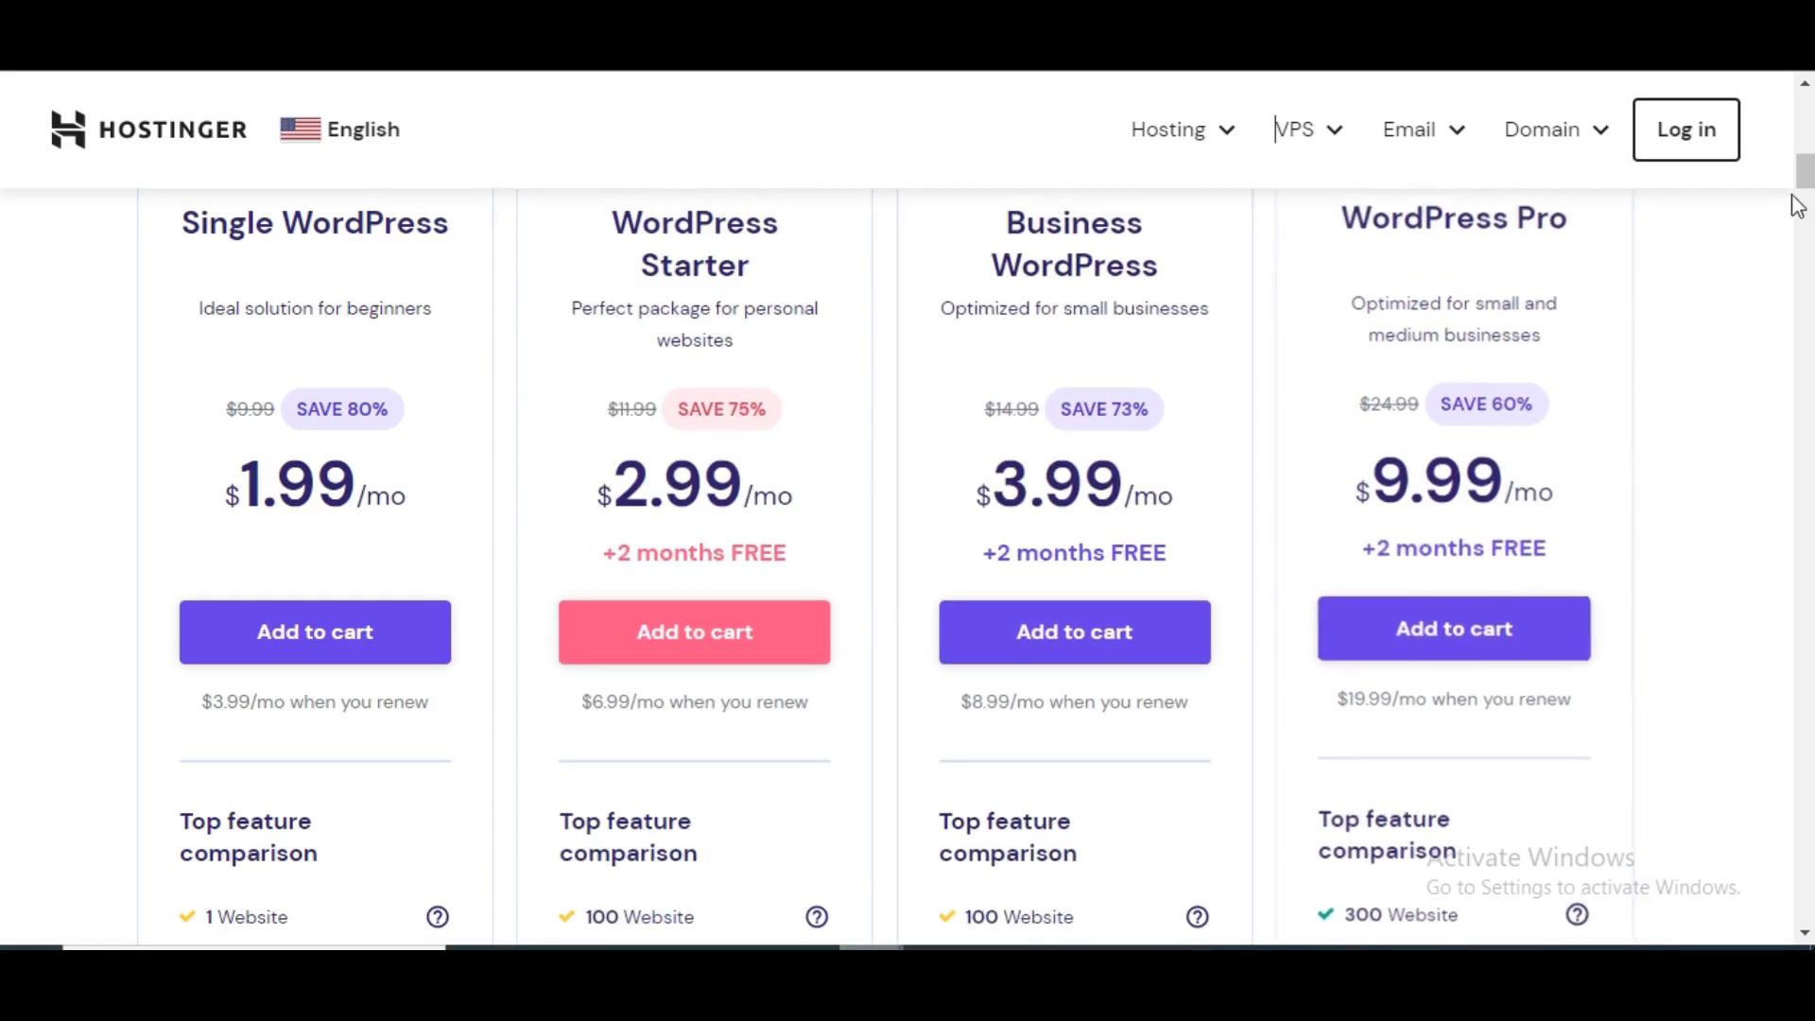
mouse_move(1804, 187)
mouse_down()
mouse_move(1806, 213)
mouse_move(1796, 184)
mouse_up()
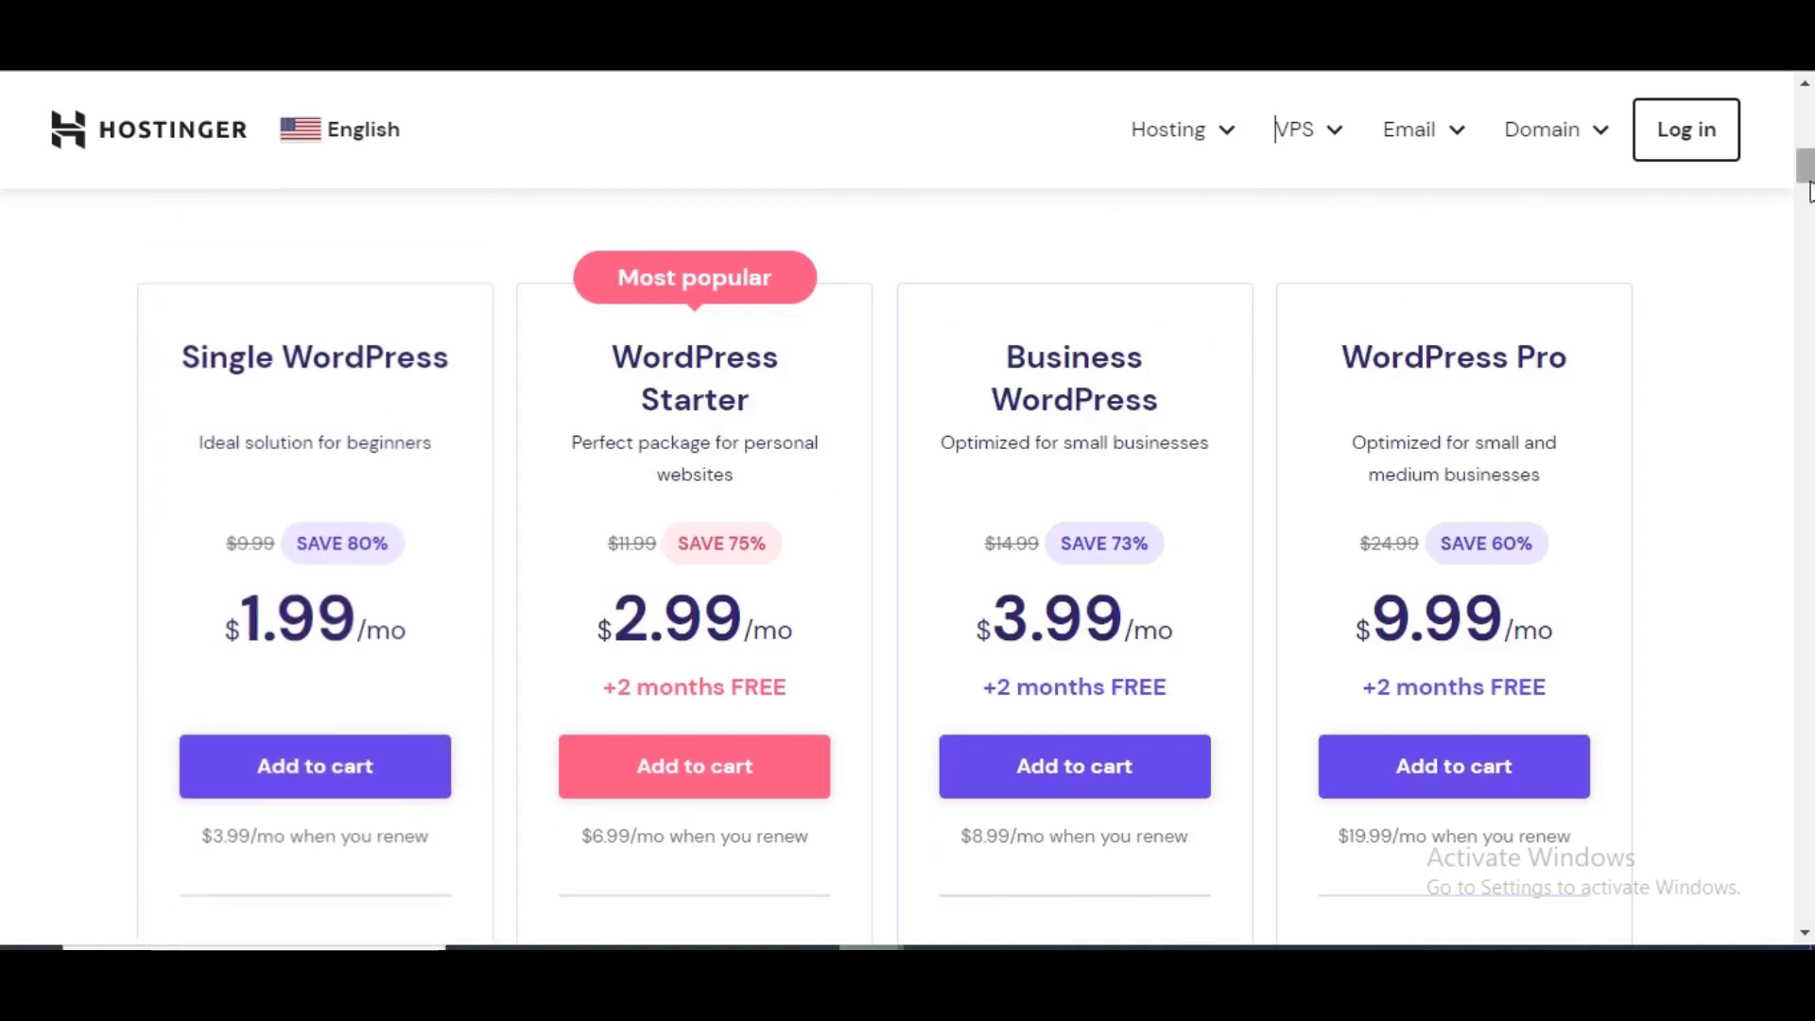
drag(1806, 172, 1810, 192)
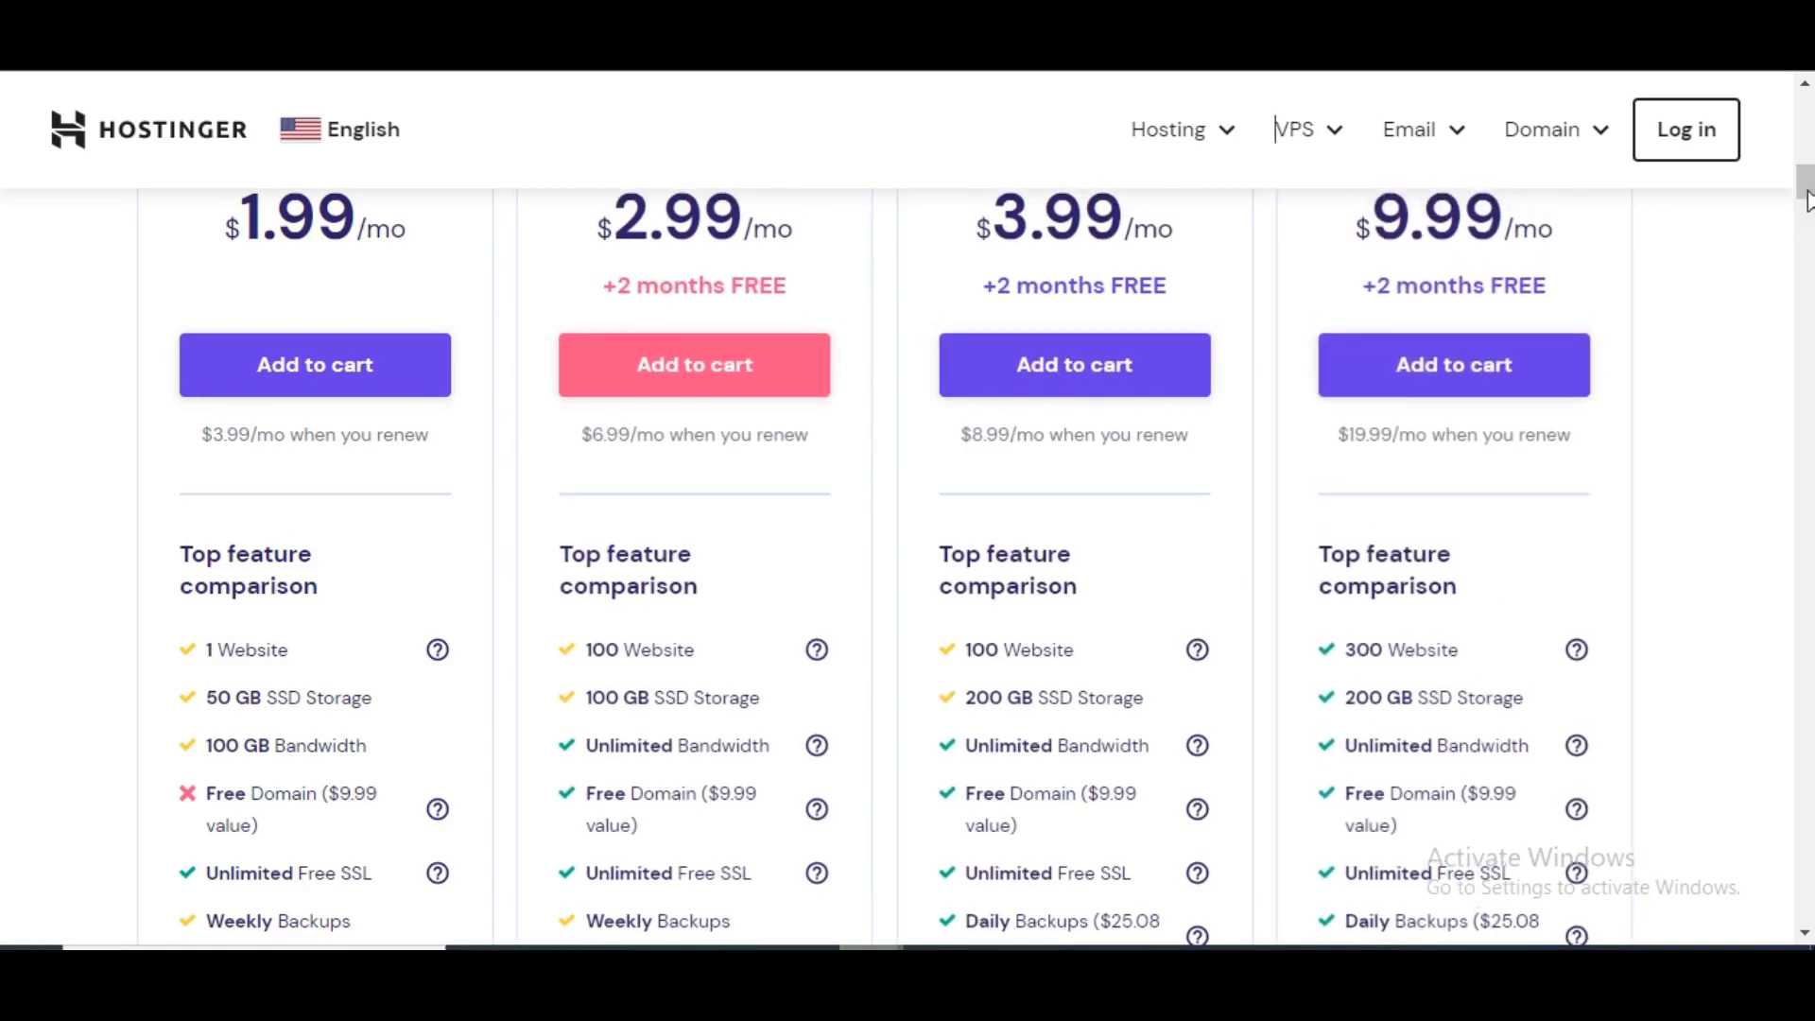
drag(1805, 199, 1805, 170)
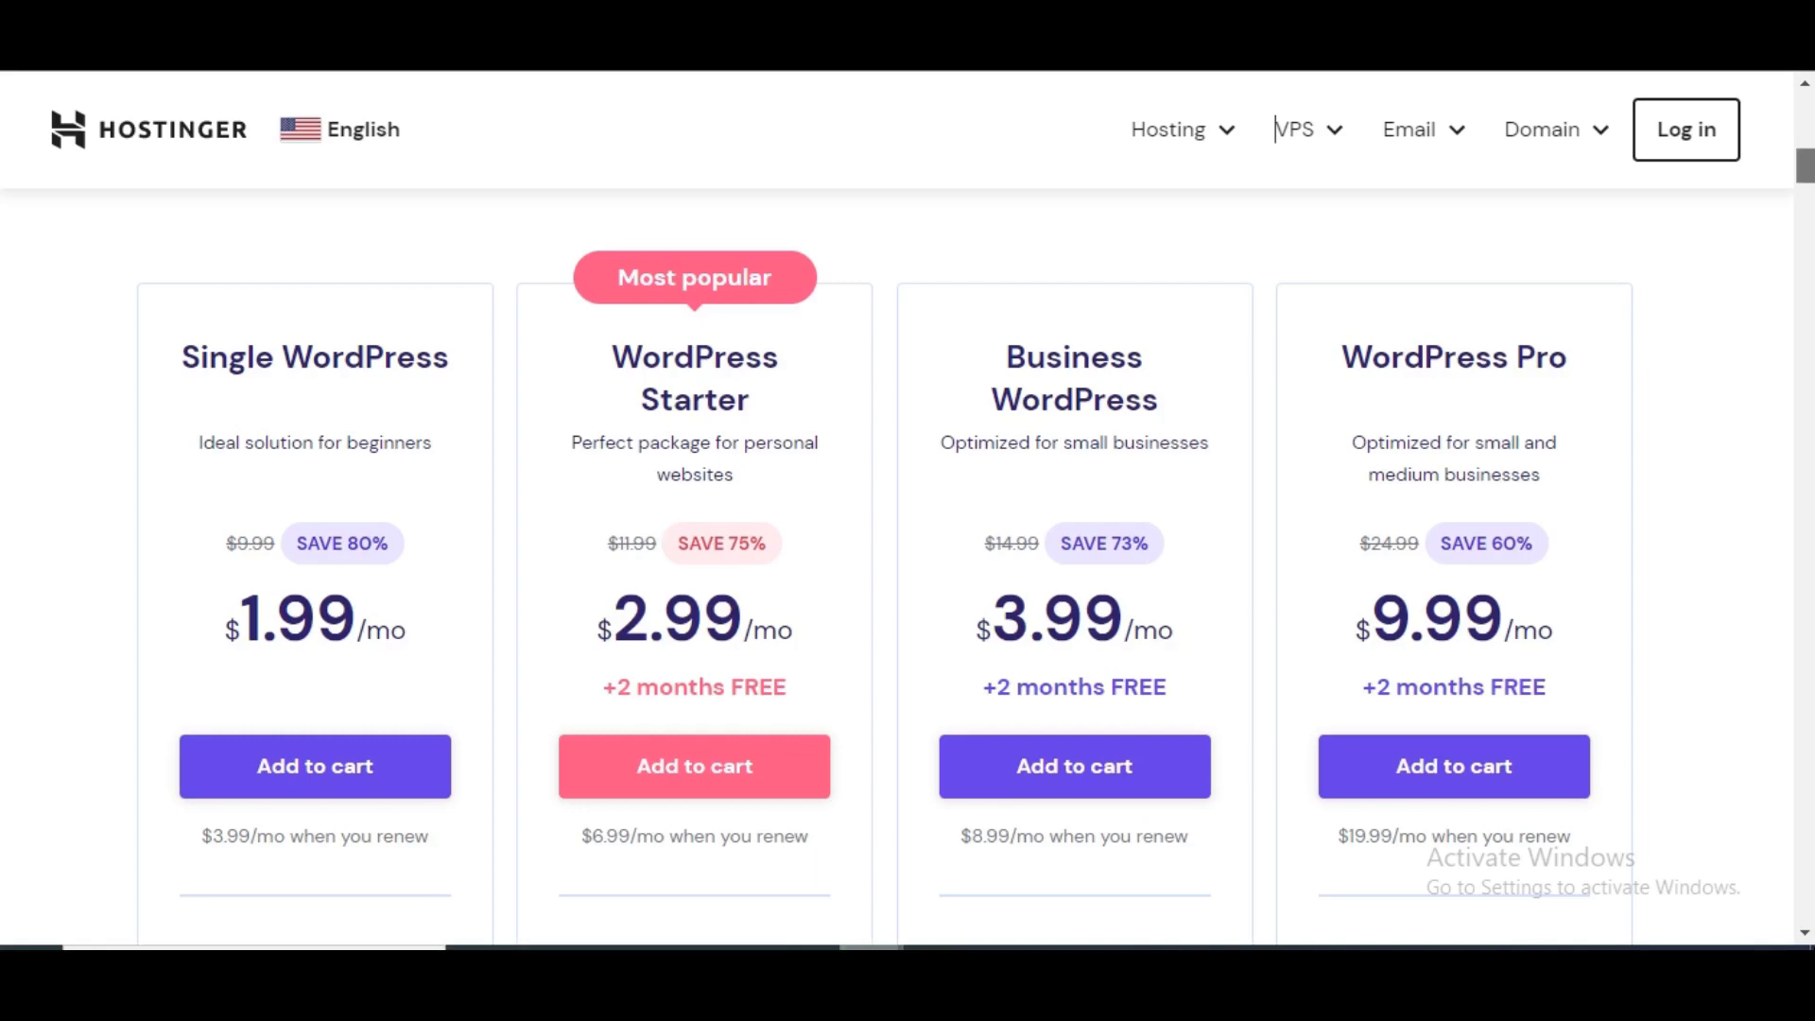
scroll(1275, 130, down, 4)
scroll(1274, 129, down, 1)
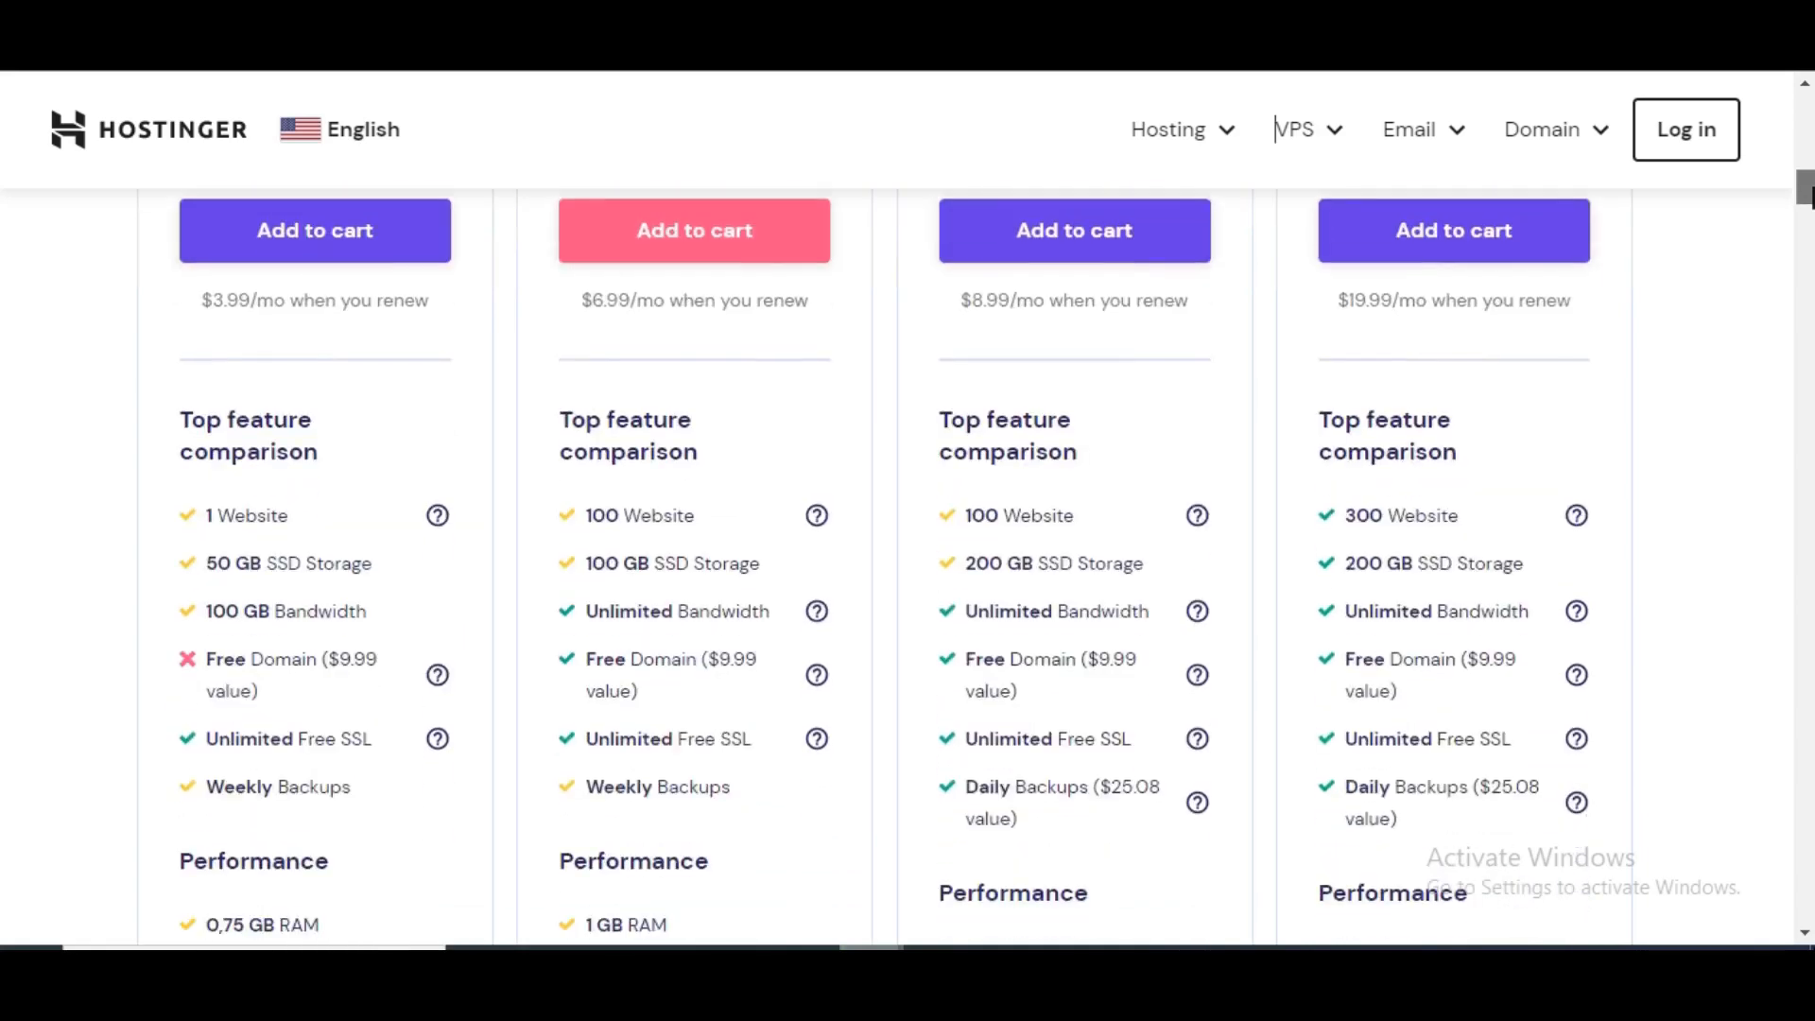
drag(1812, 188, 1803, 169)
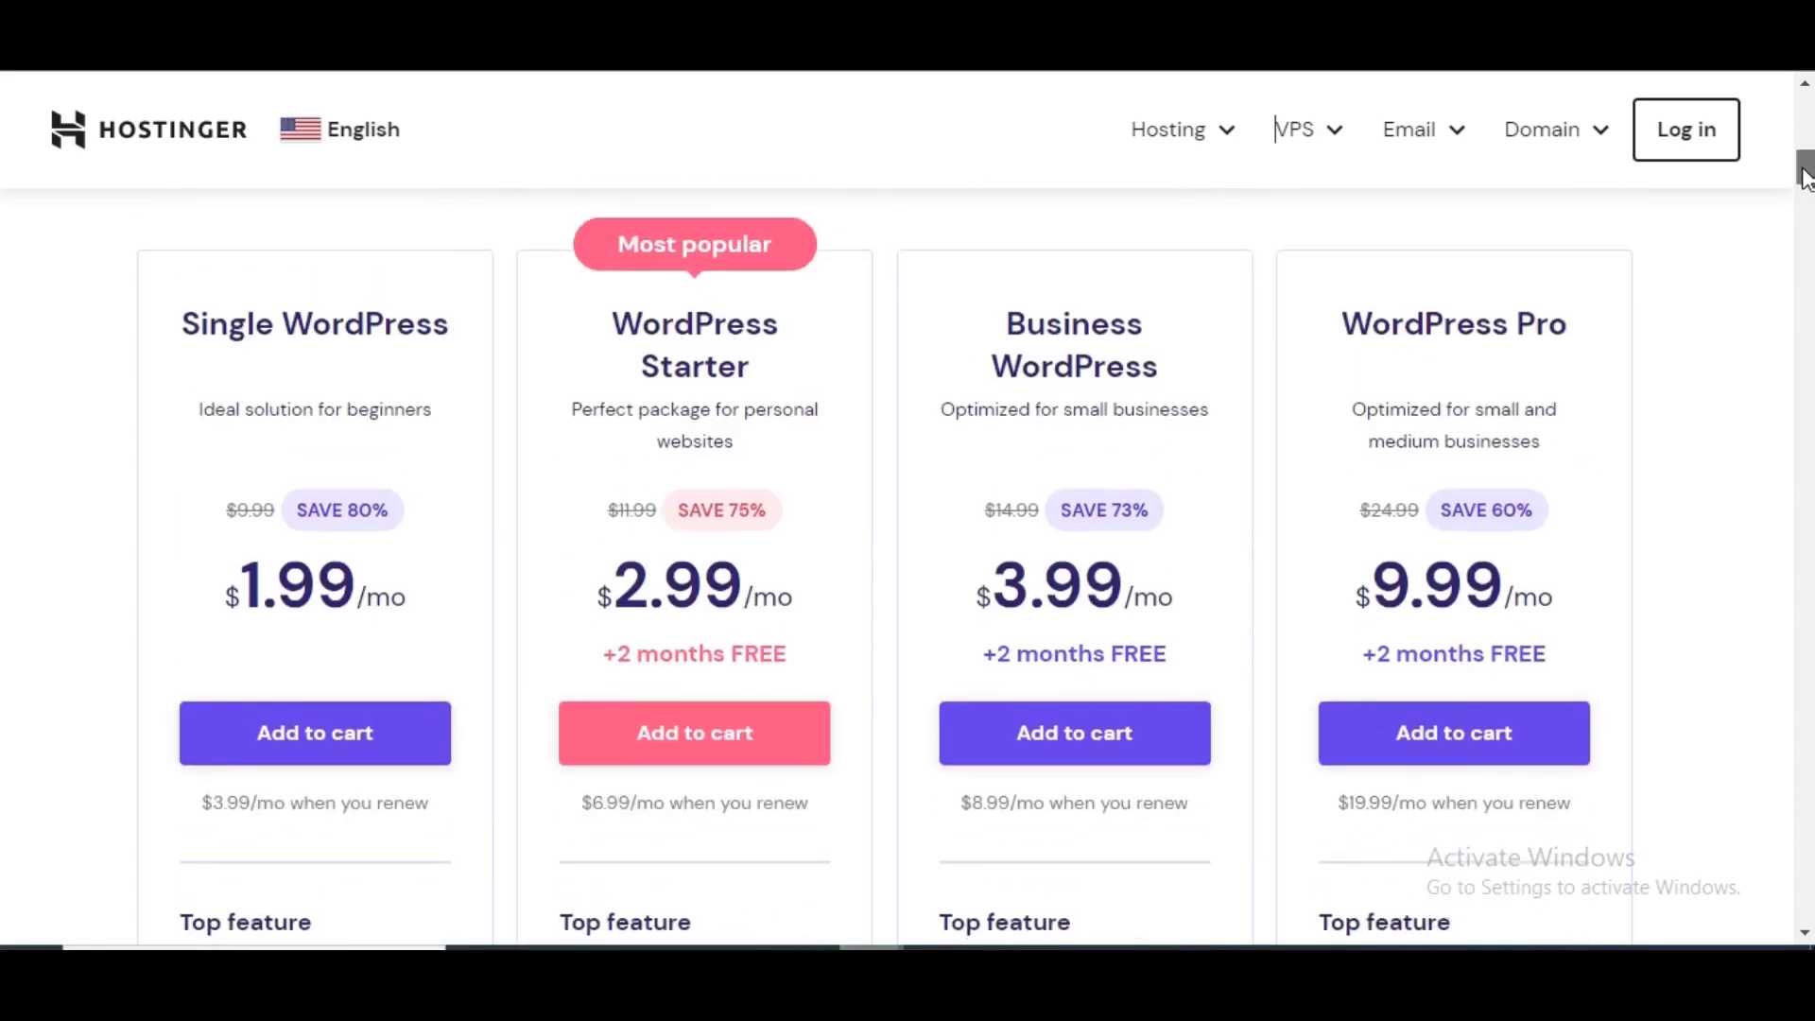
scroll(1803, 177, down, 1)
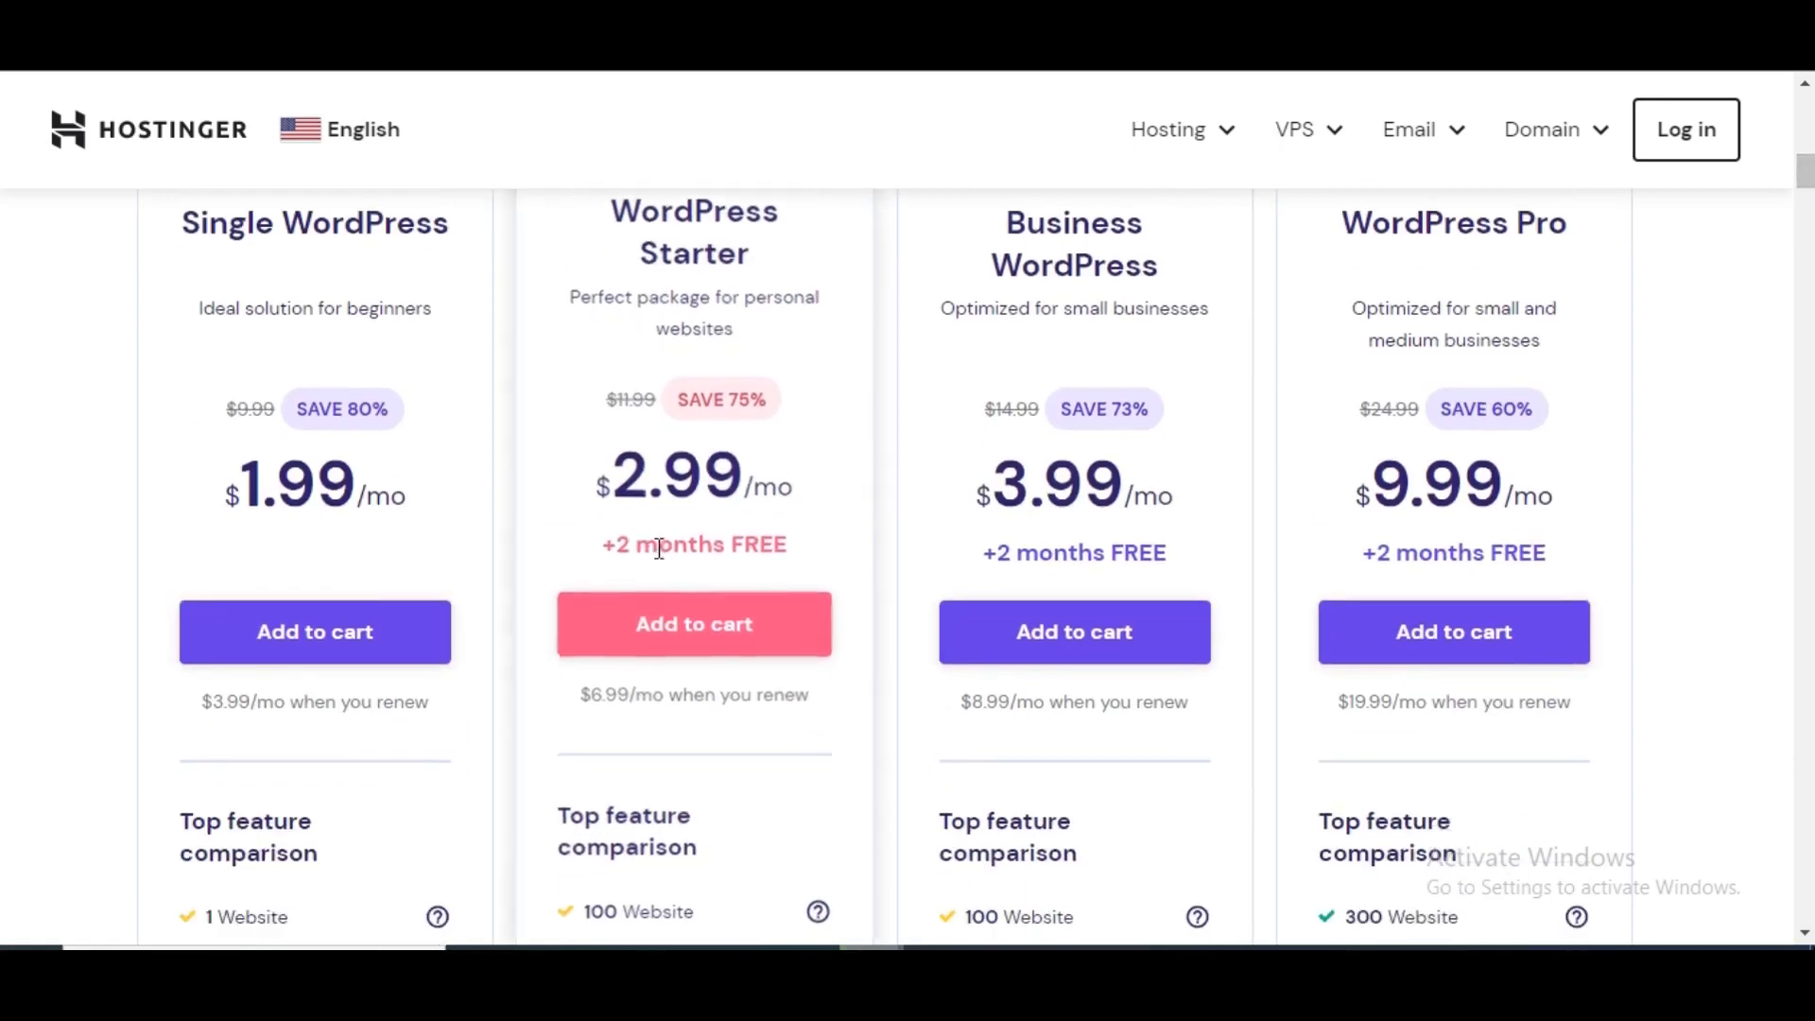
click(715, 635)
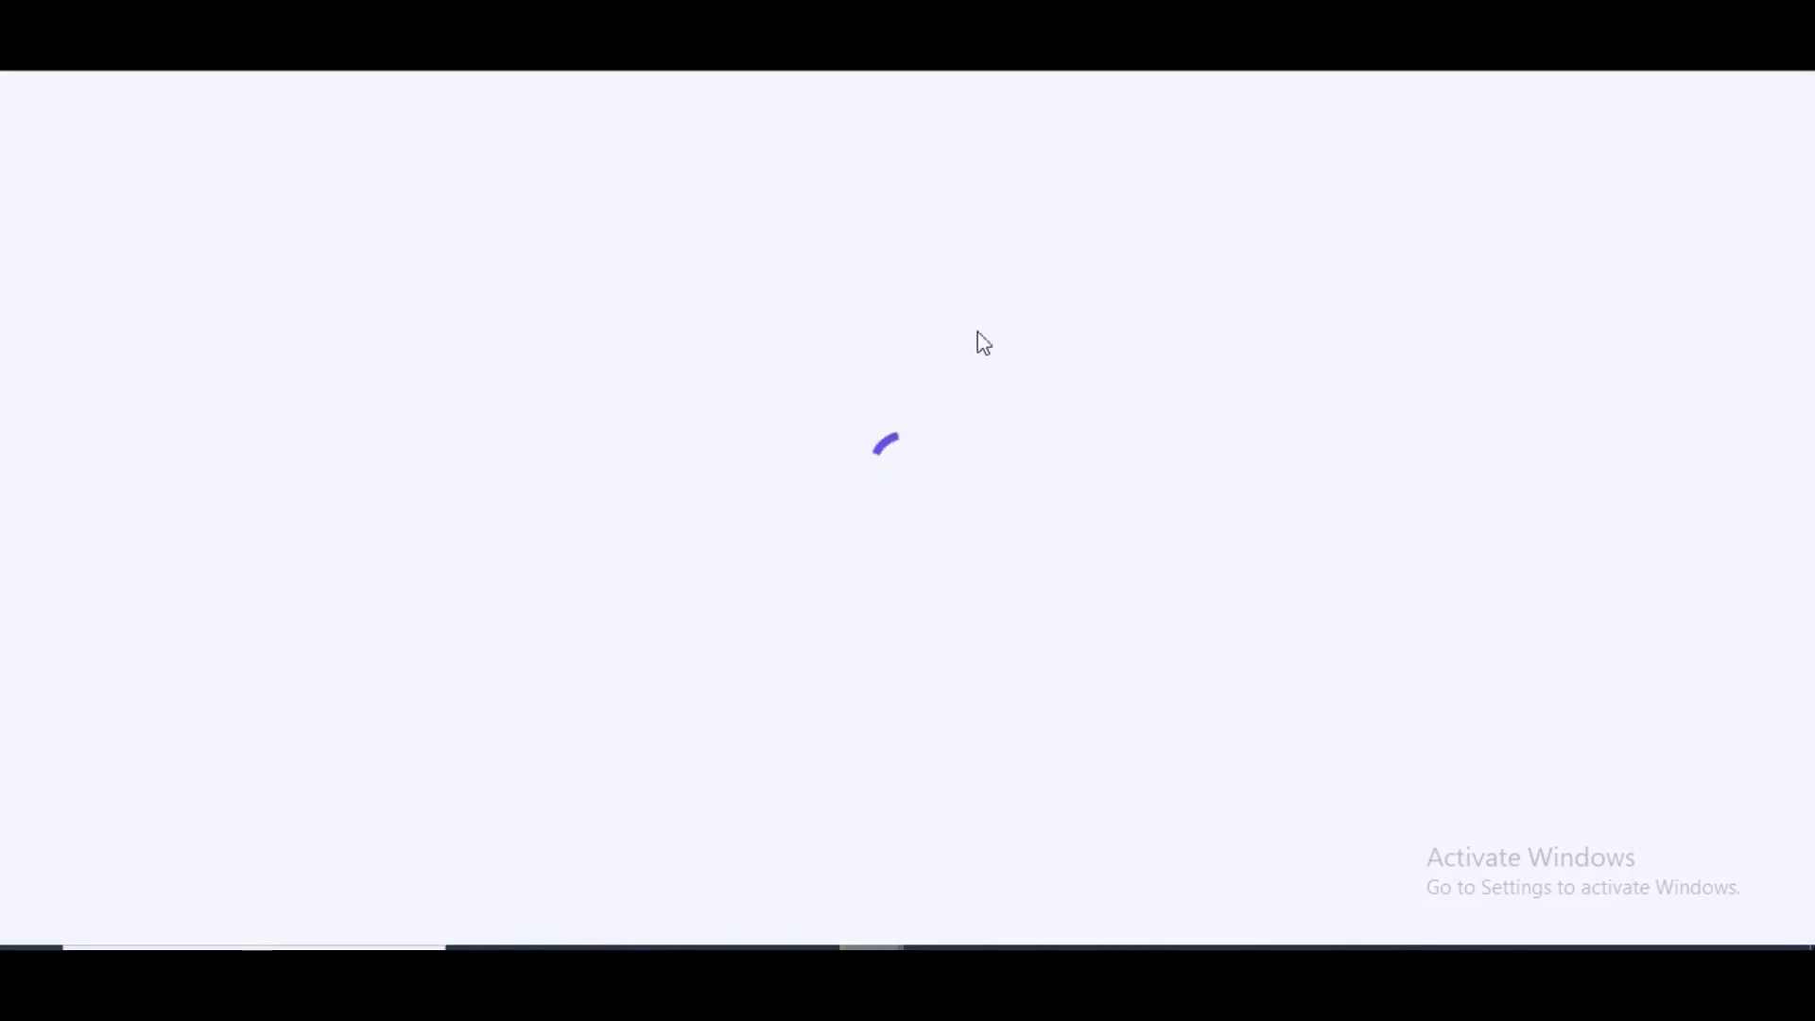
- Change the WordPress Starter billing period to 12 months at $2.39/month
scroll(1229, 392, down, 5)
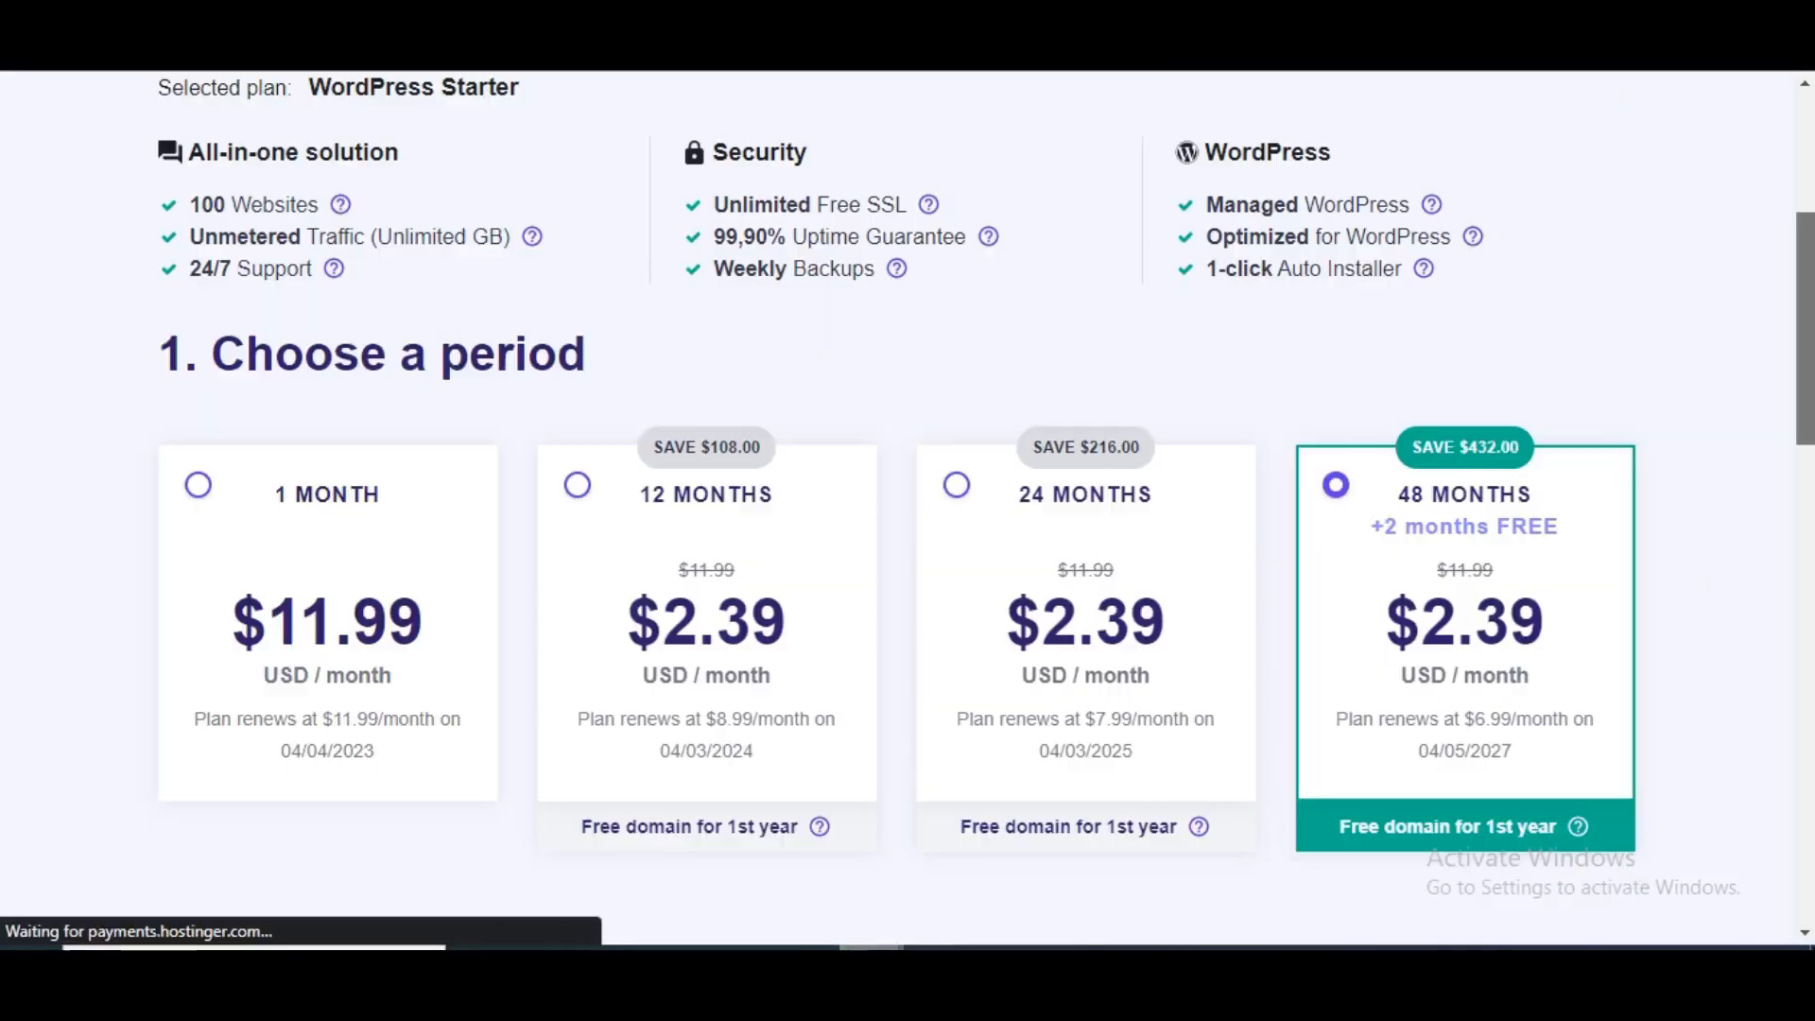
scroll(985, 466, down, 1)
drag(1804, 301, 1806, 252)
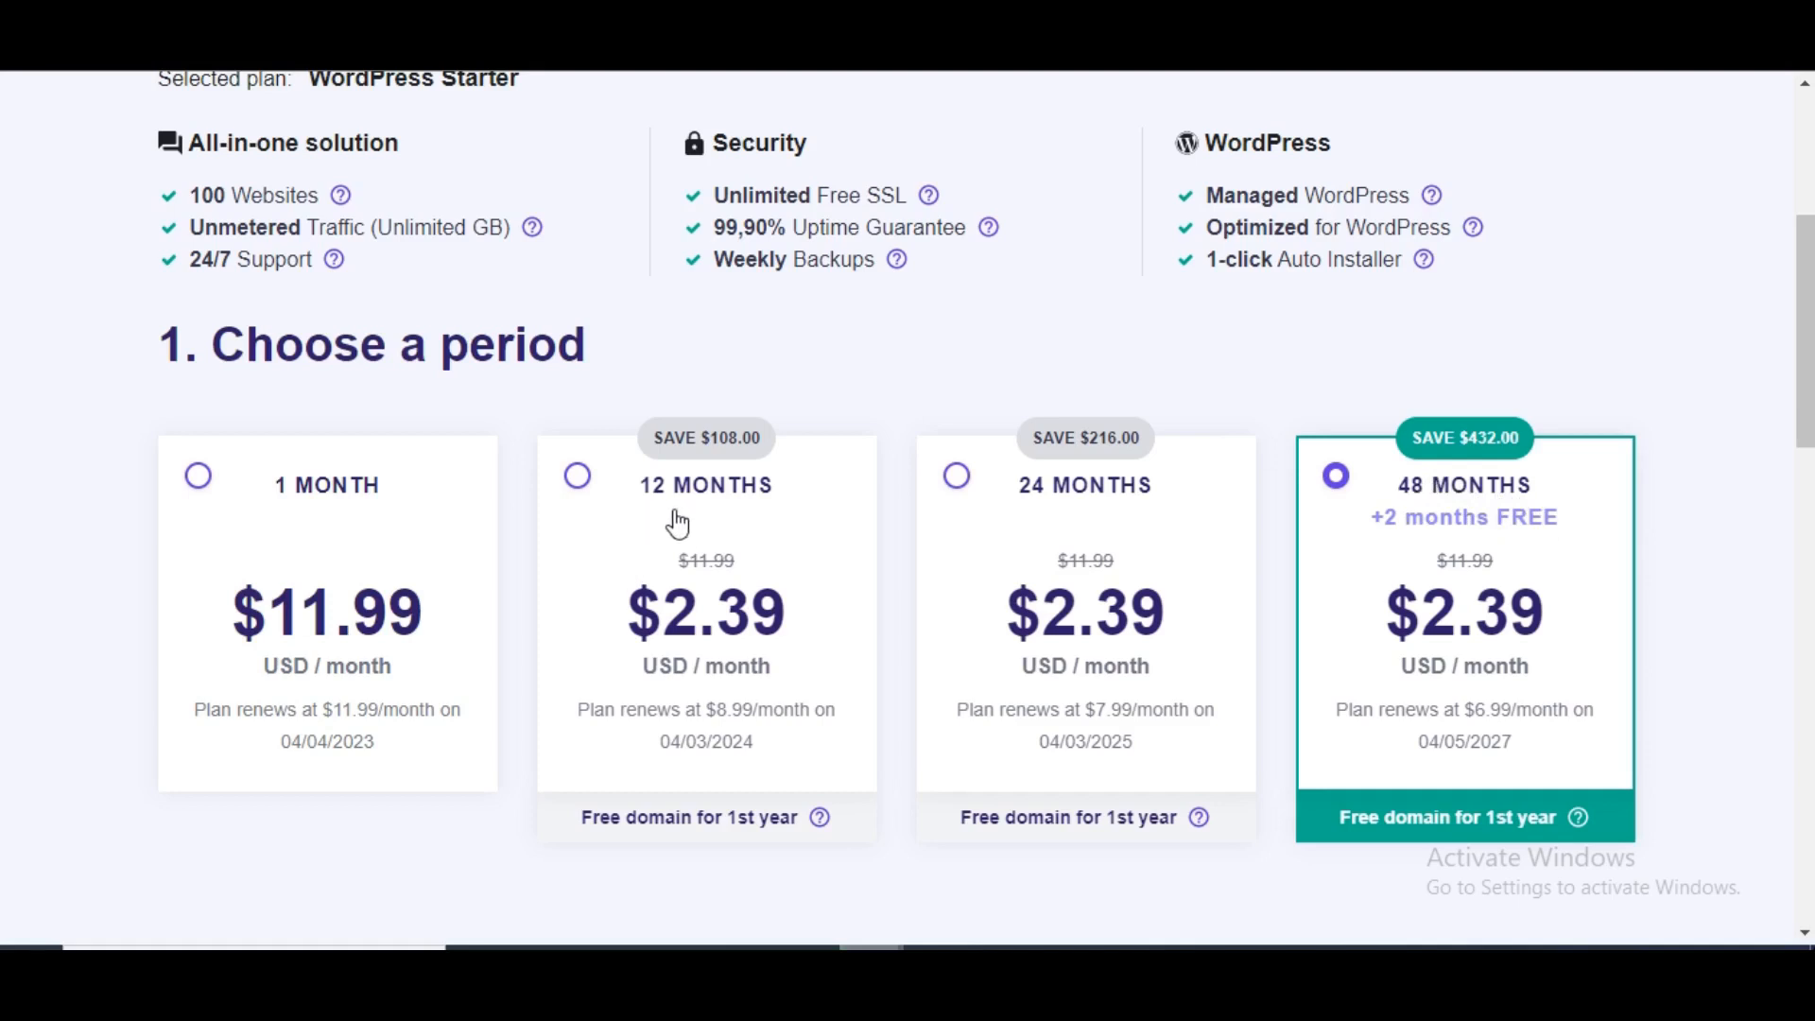
click(580, 487)
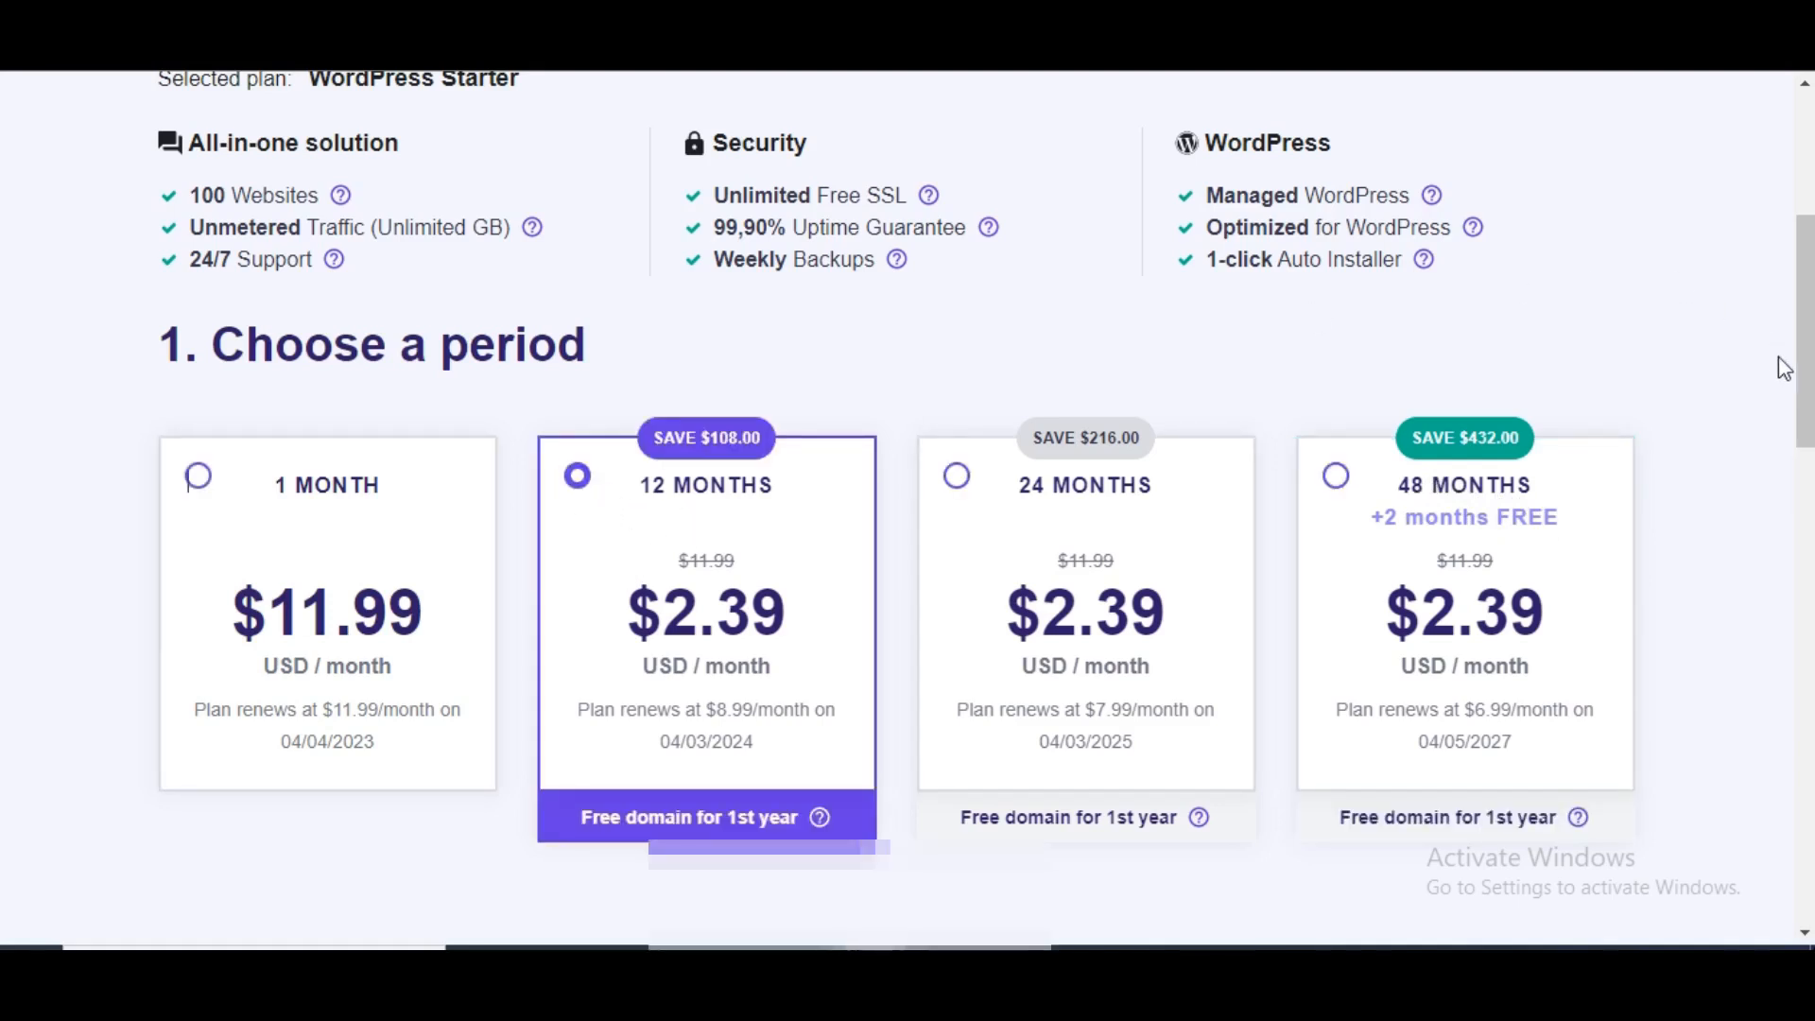
drag(1806, 282, 1806, 397)
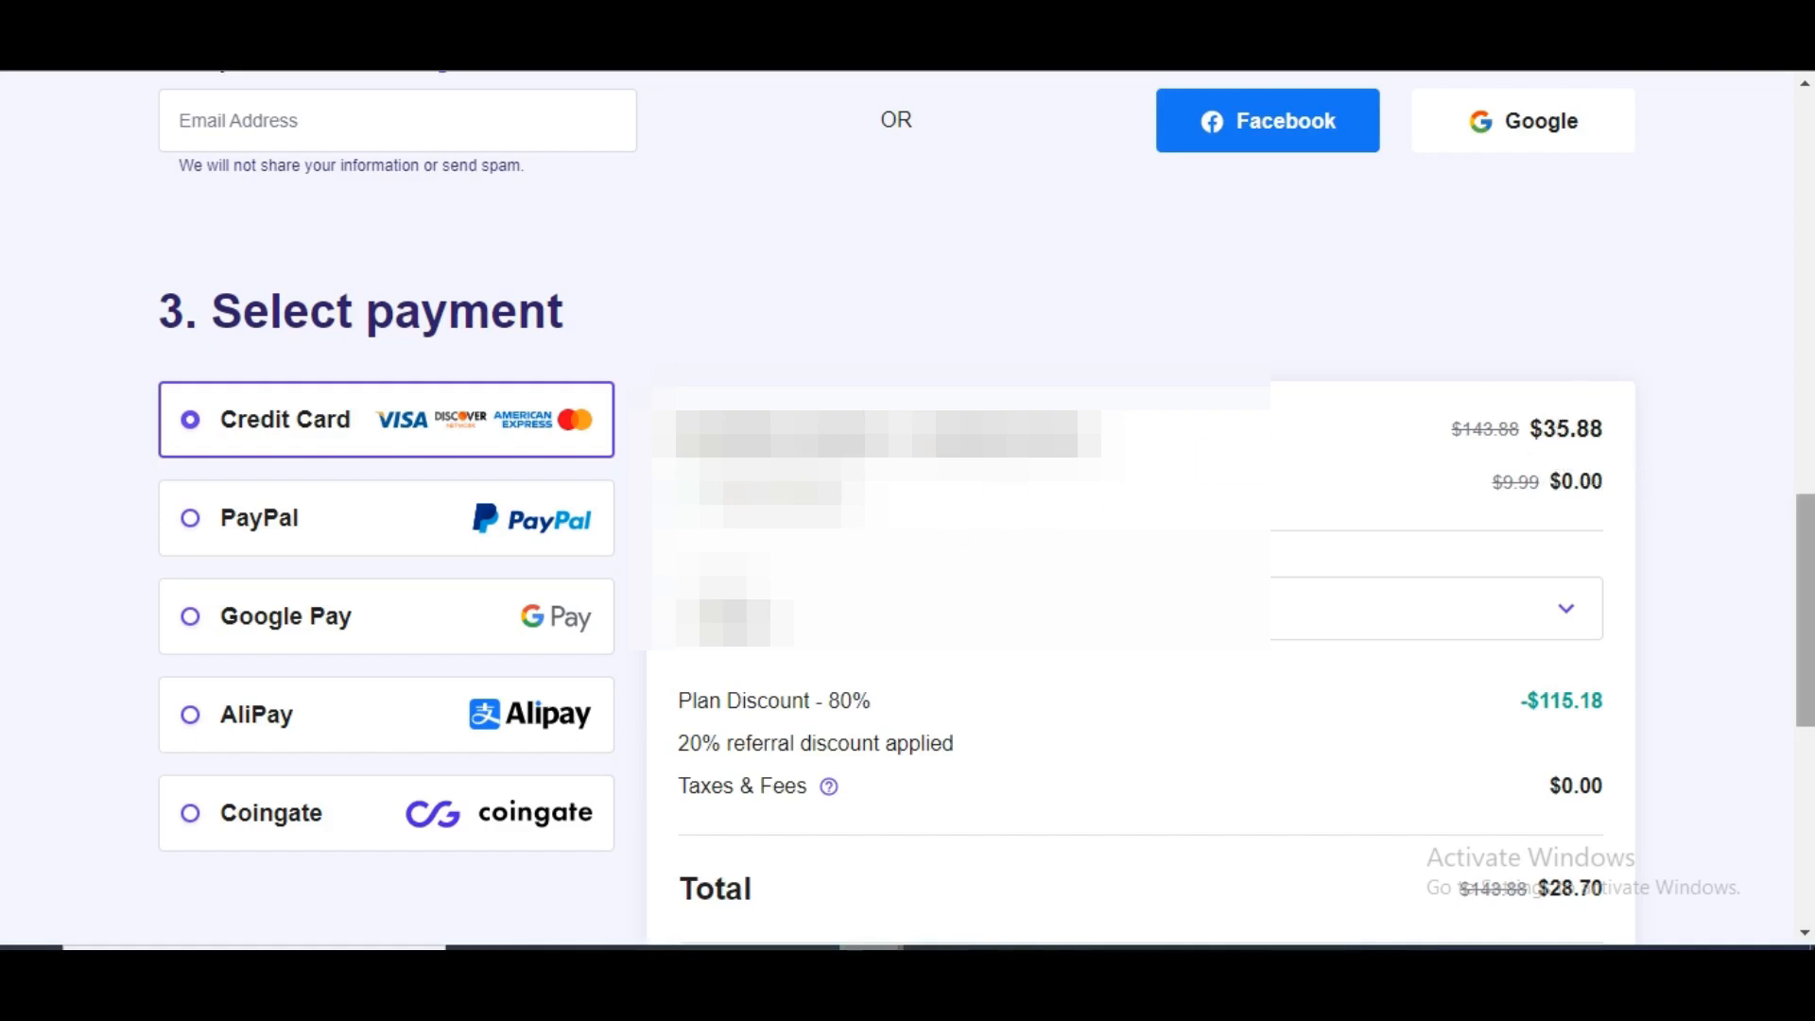
scroll(1806, 567, down, 2)
scroll(1809, 617, down, 2)
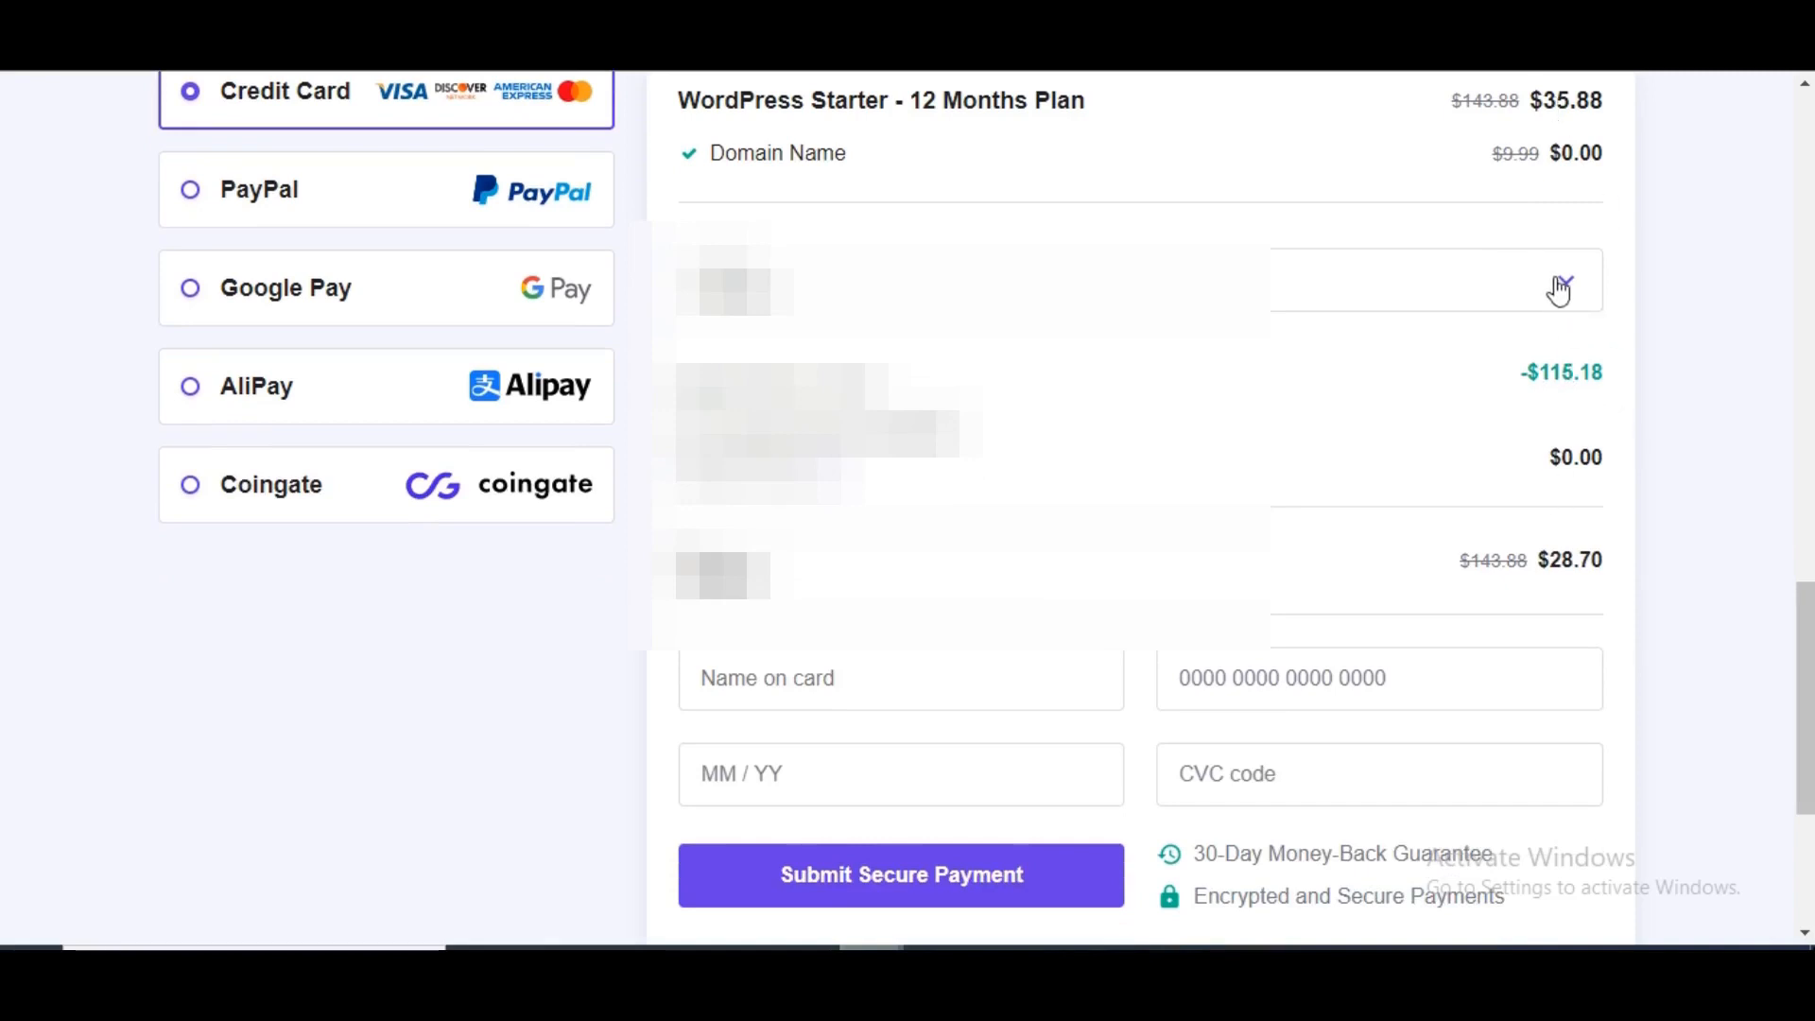
drag(1803, 677, 1810, 766)
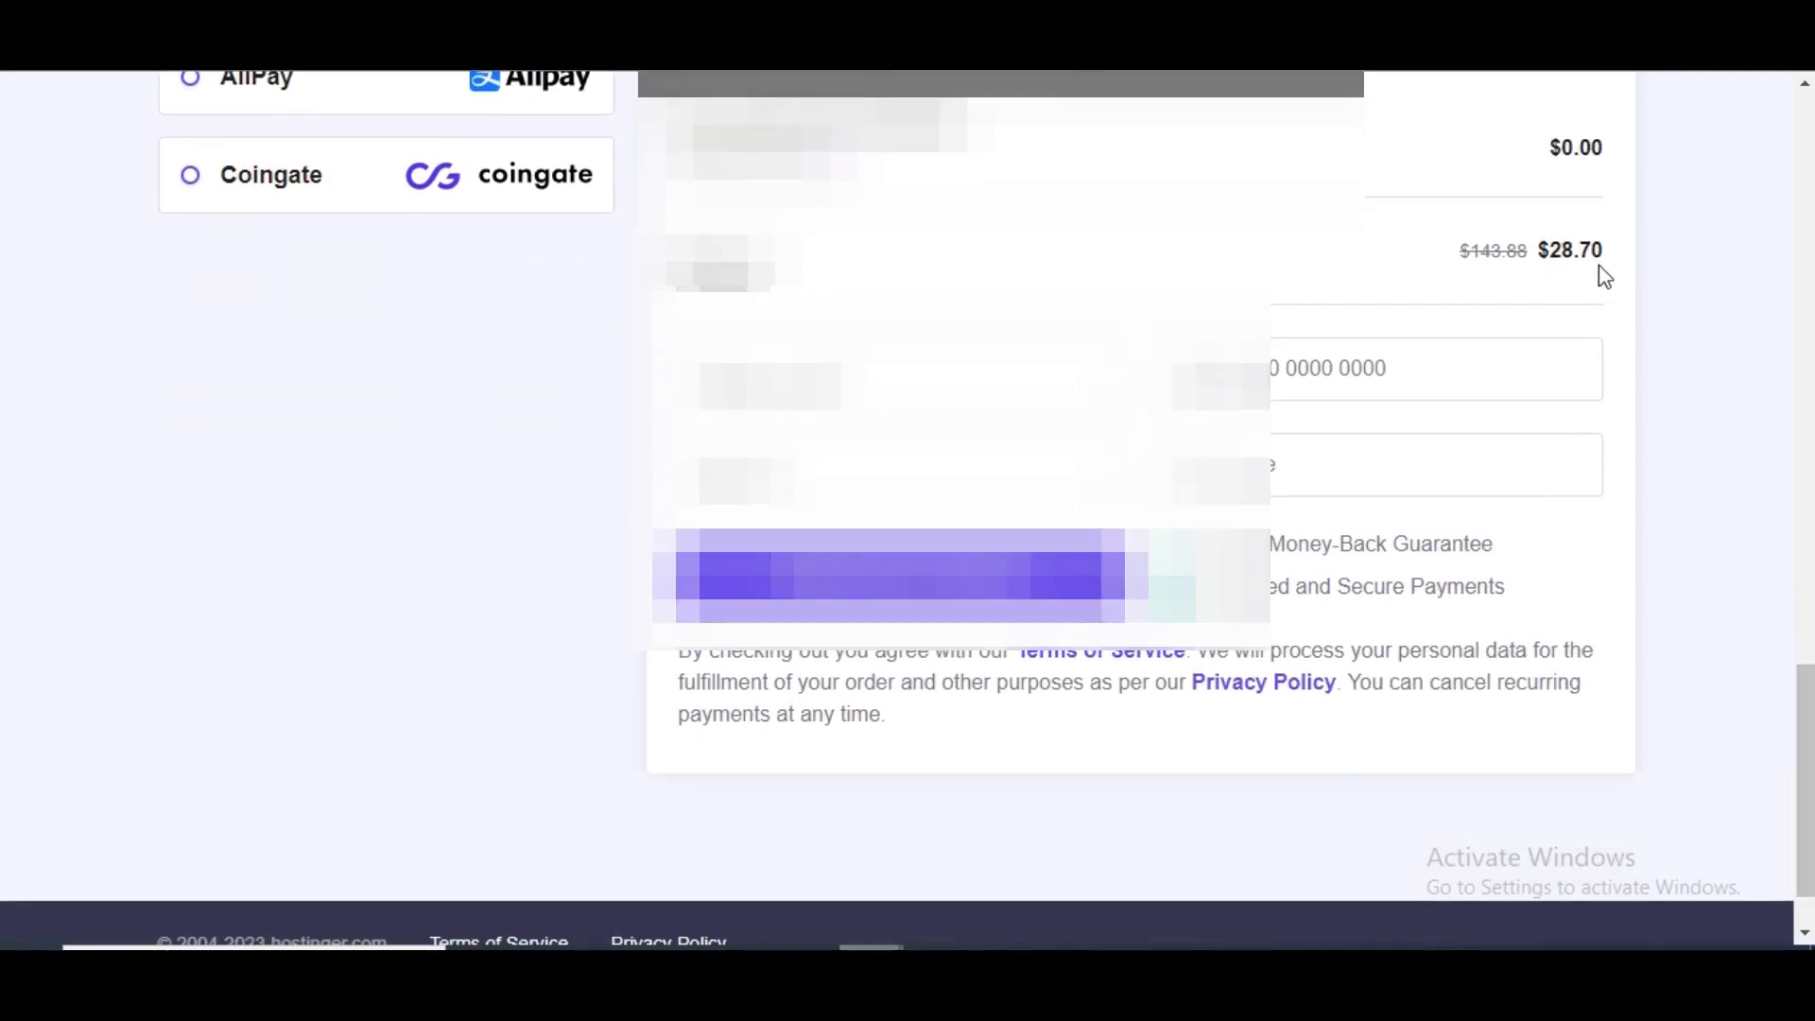
drag(1806, 461, 1783, 352)
scroll(1783, 352, down, 7)
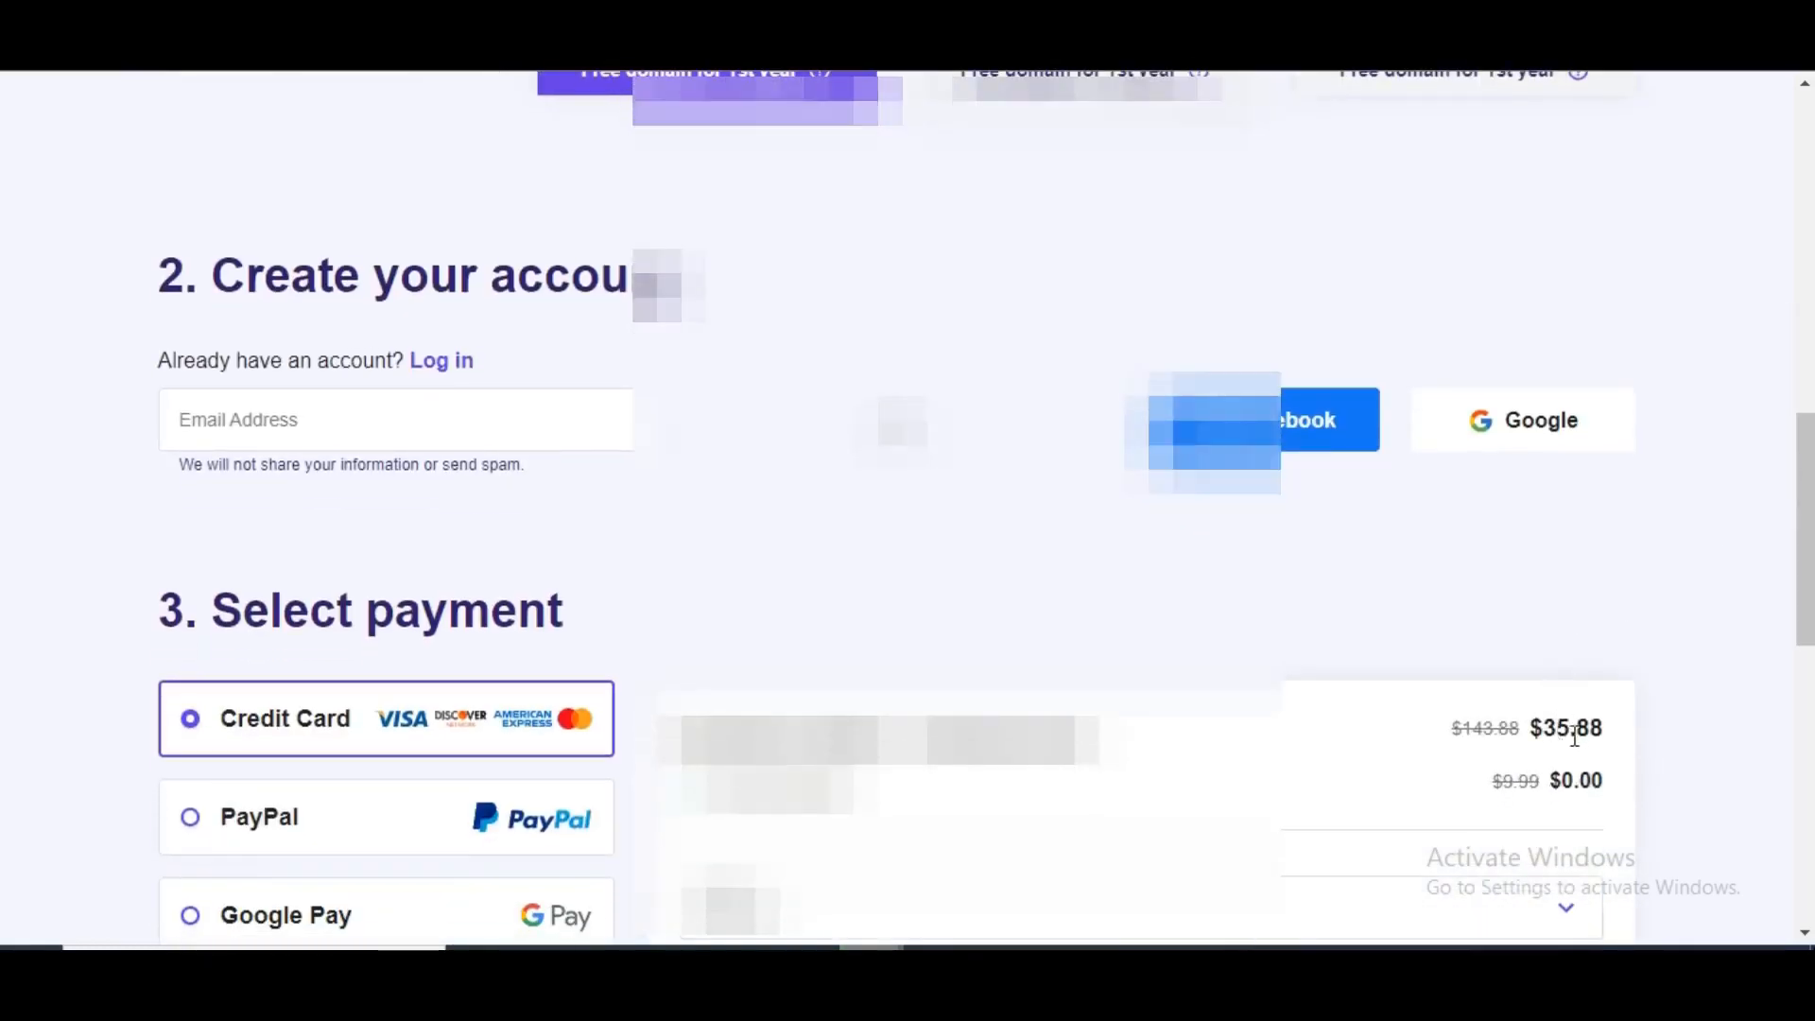
drag(1803, 530, 1804, 756)
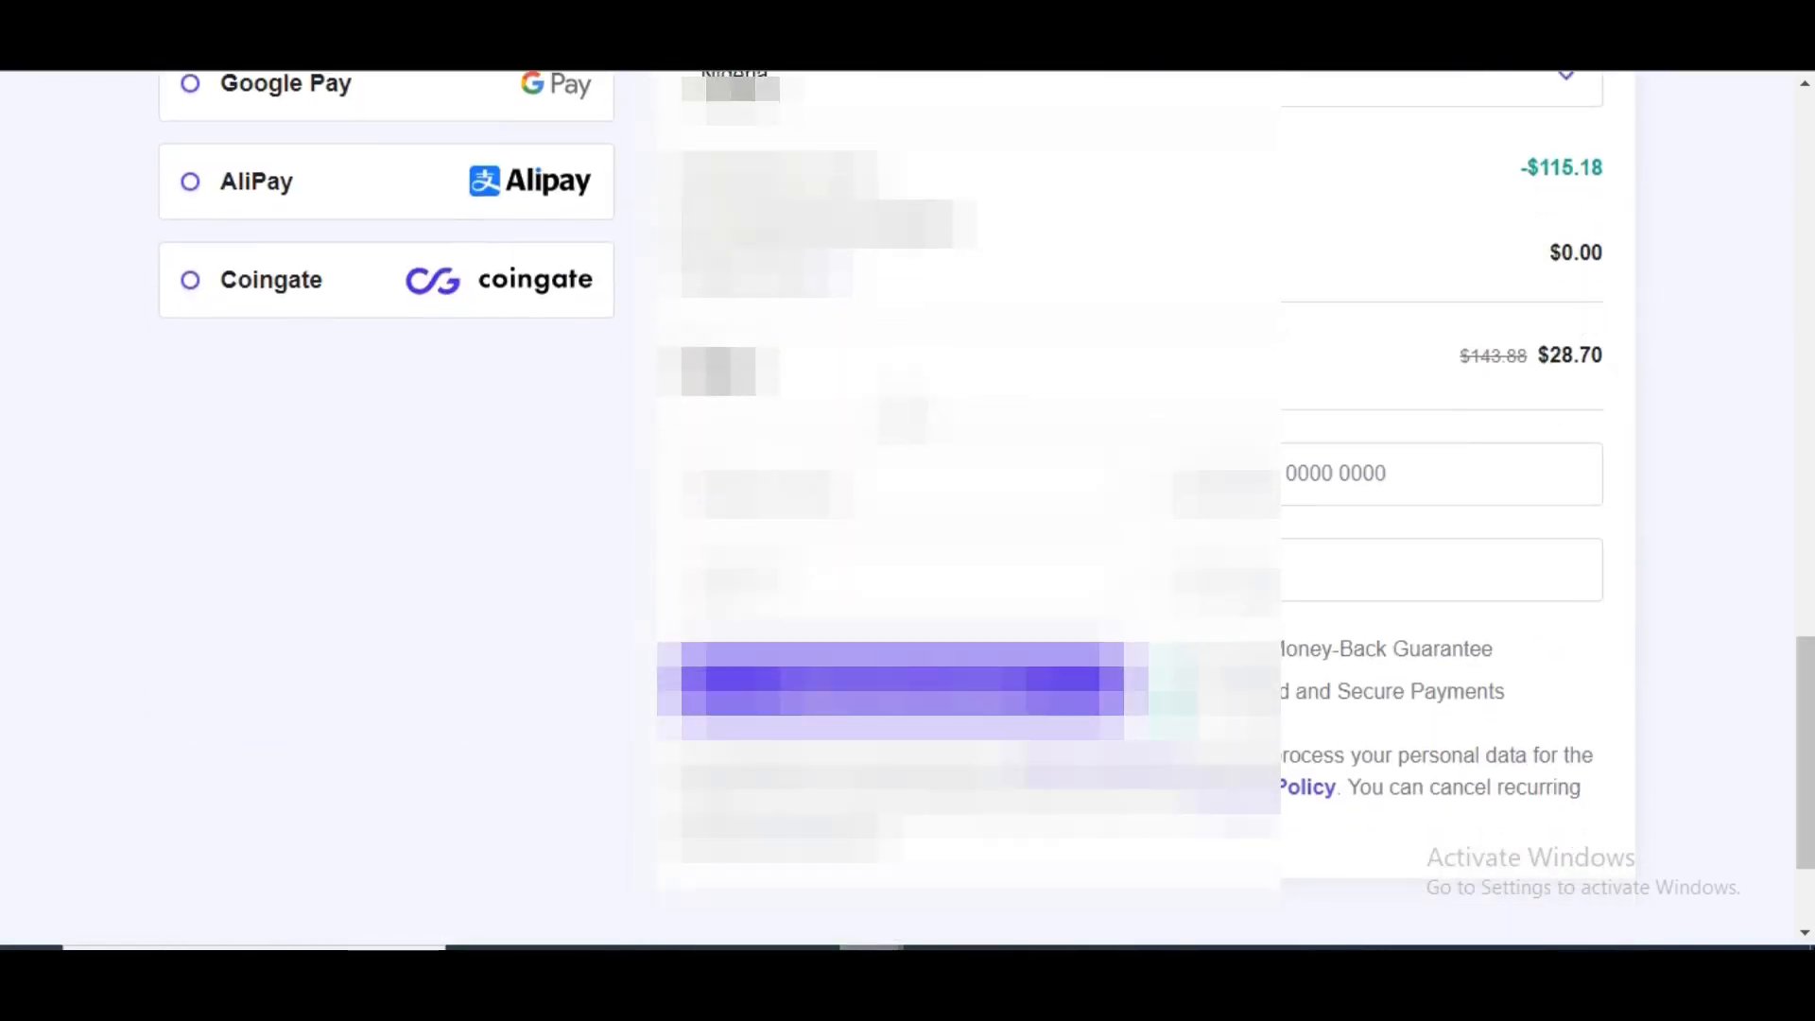
mouse_move(1806, 711)
mouse_down()
mouse_move(1806, 785)
mouse_move(1808, 614)
mouse_move(1809, 721)
mouse_up()
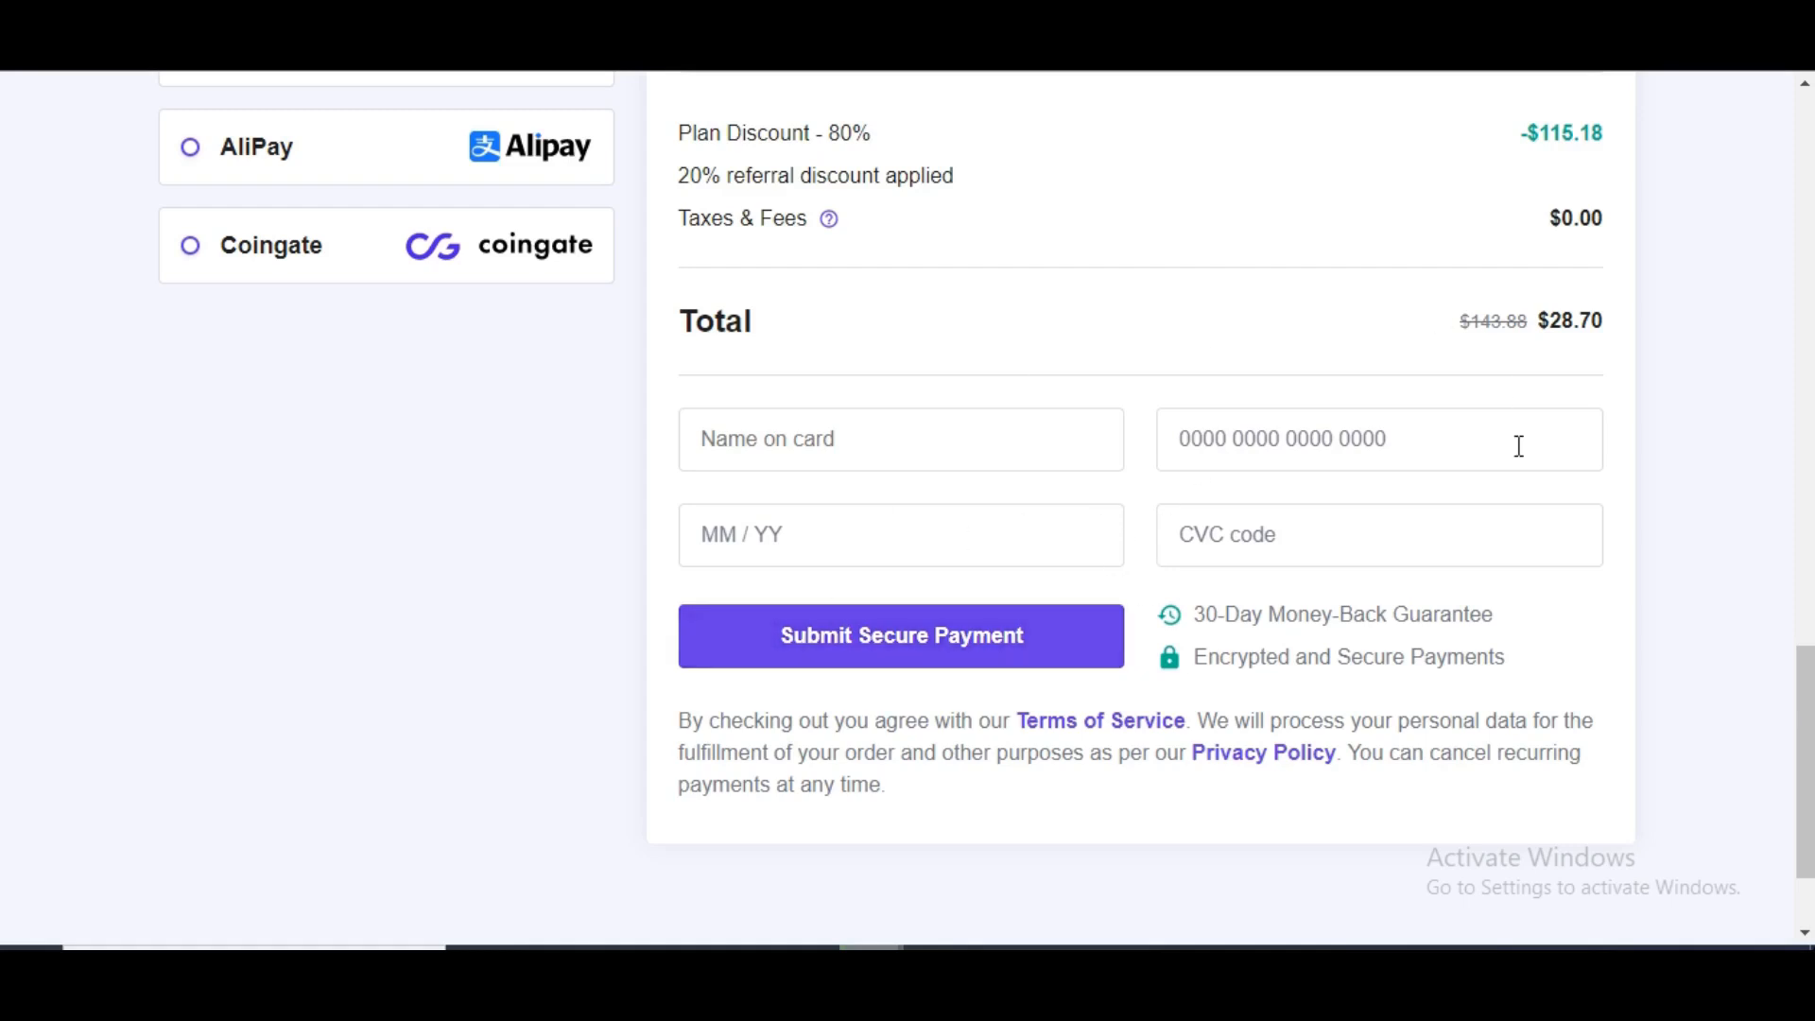
scroll(1810, 690, up, 1)
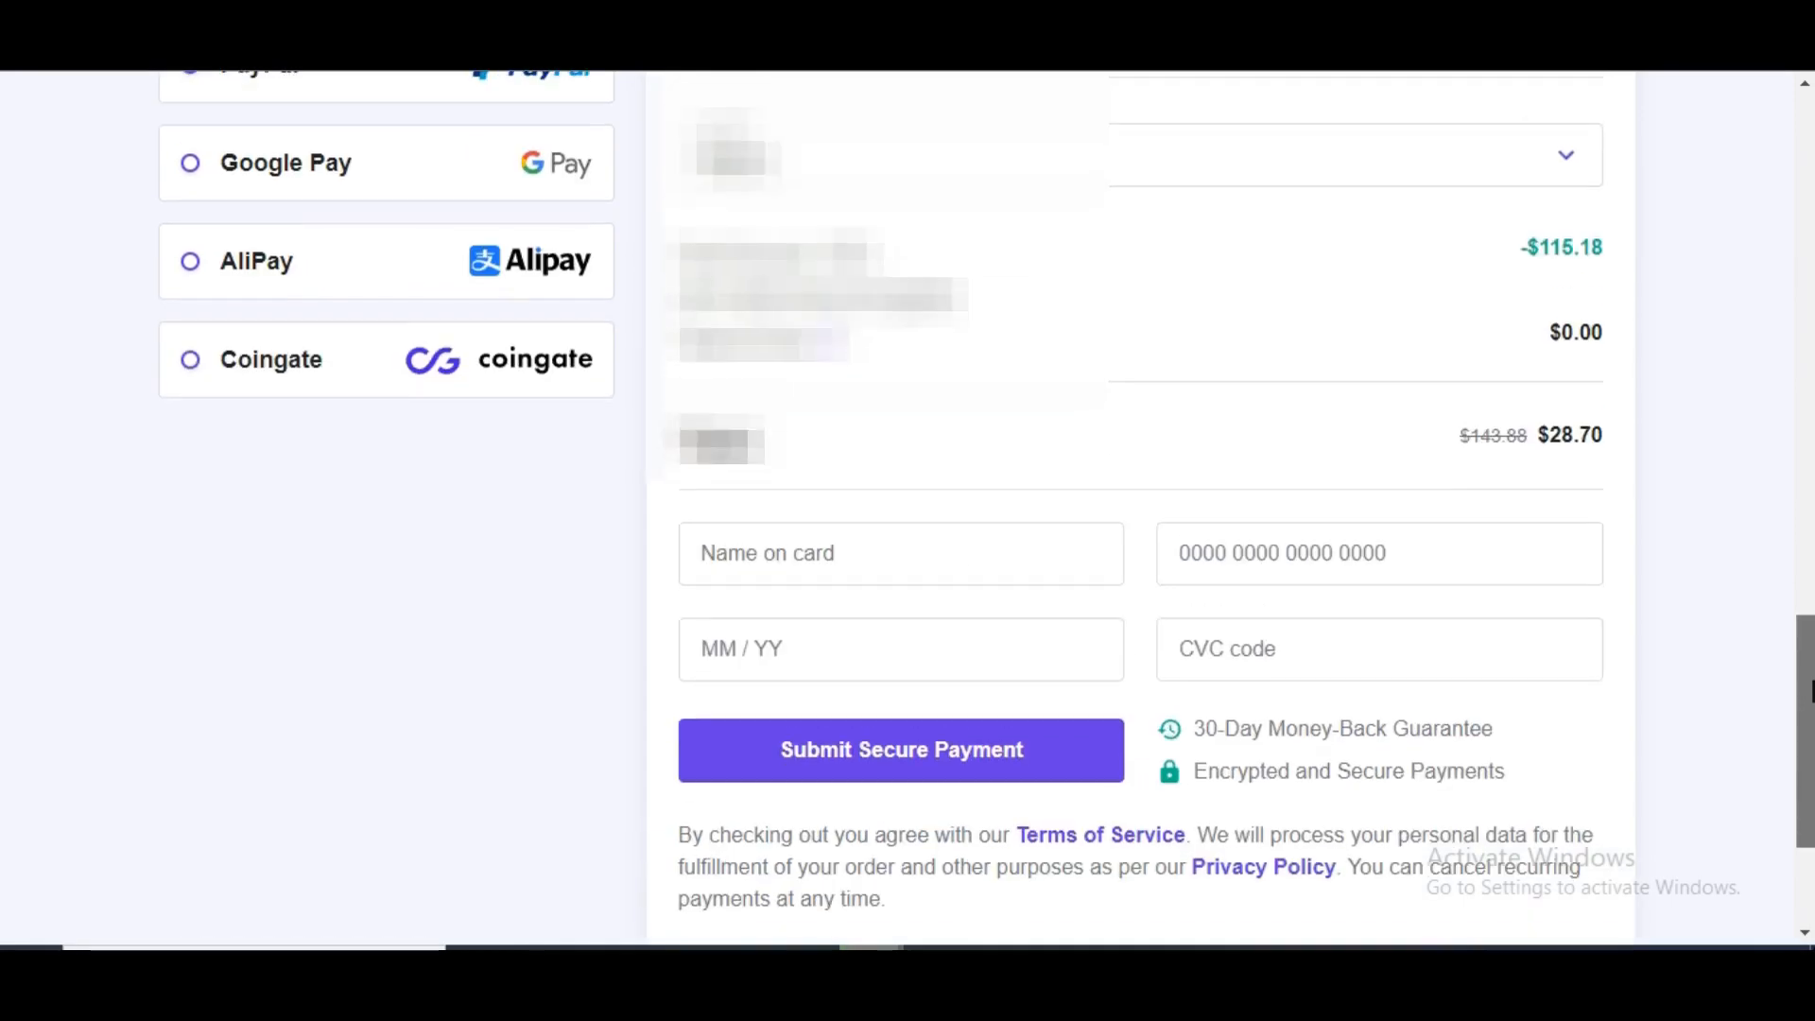
mouse_move(1810, 690)
mouse_down()
mouse_move(1808, 648)
mouse_move(1808, 731)
mouse_move(1808, 699)
mouse_up()
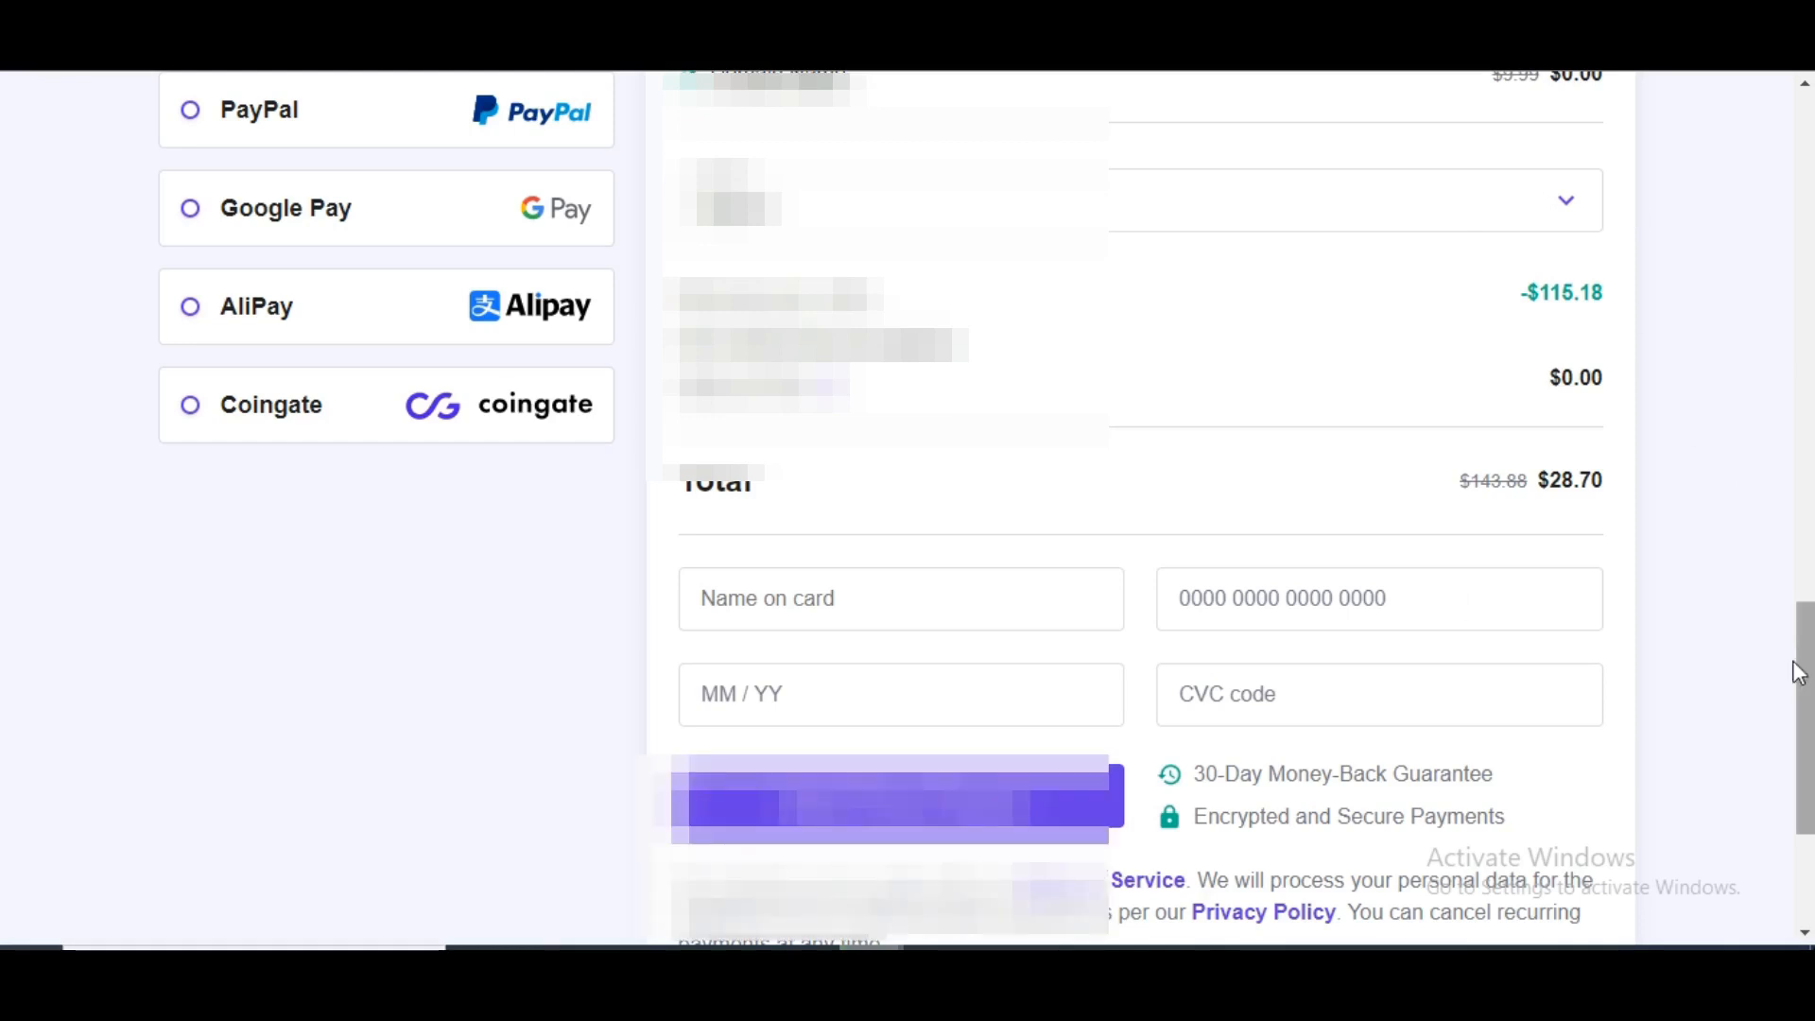
drag(1801, 668, 1802, 501)
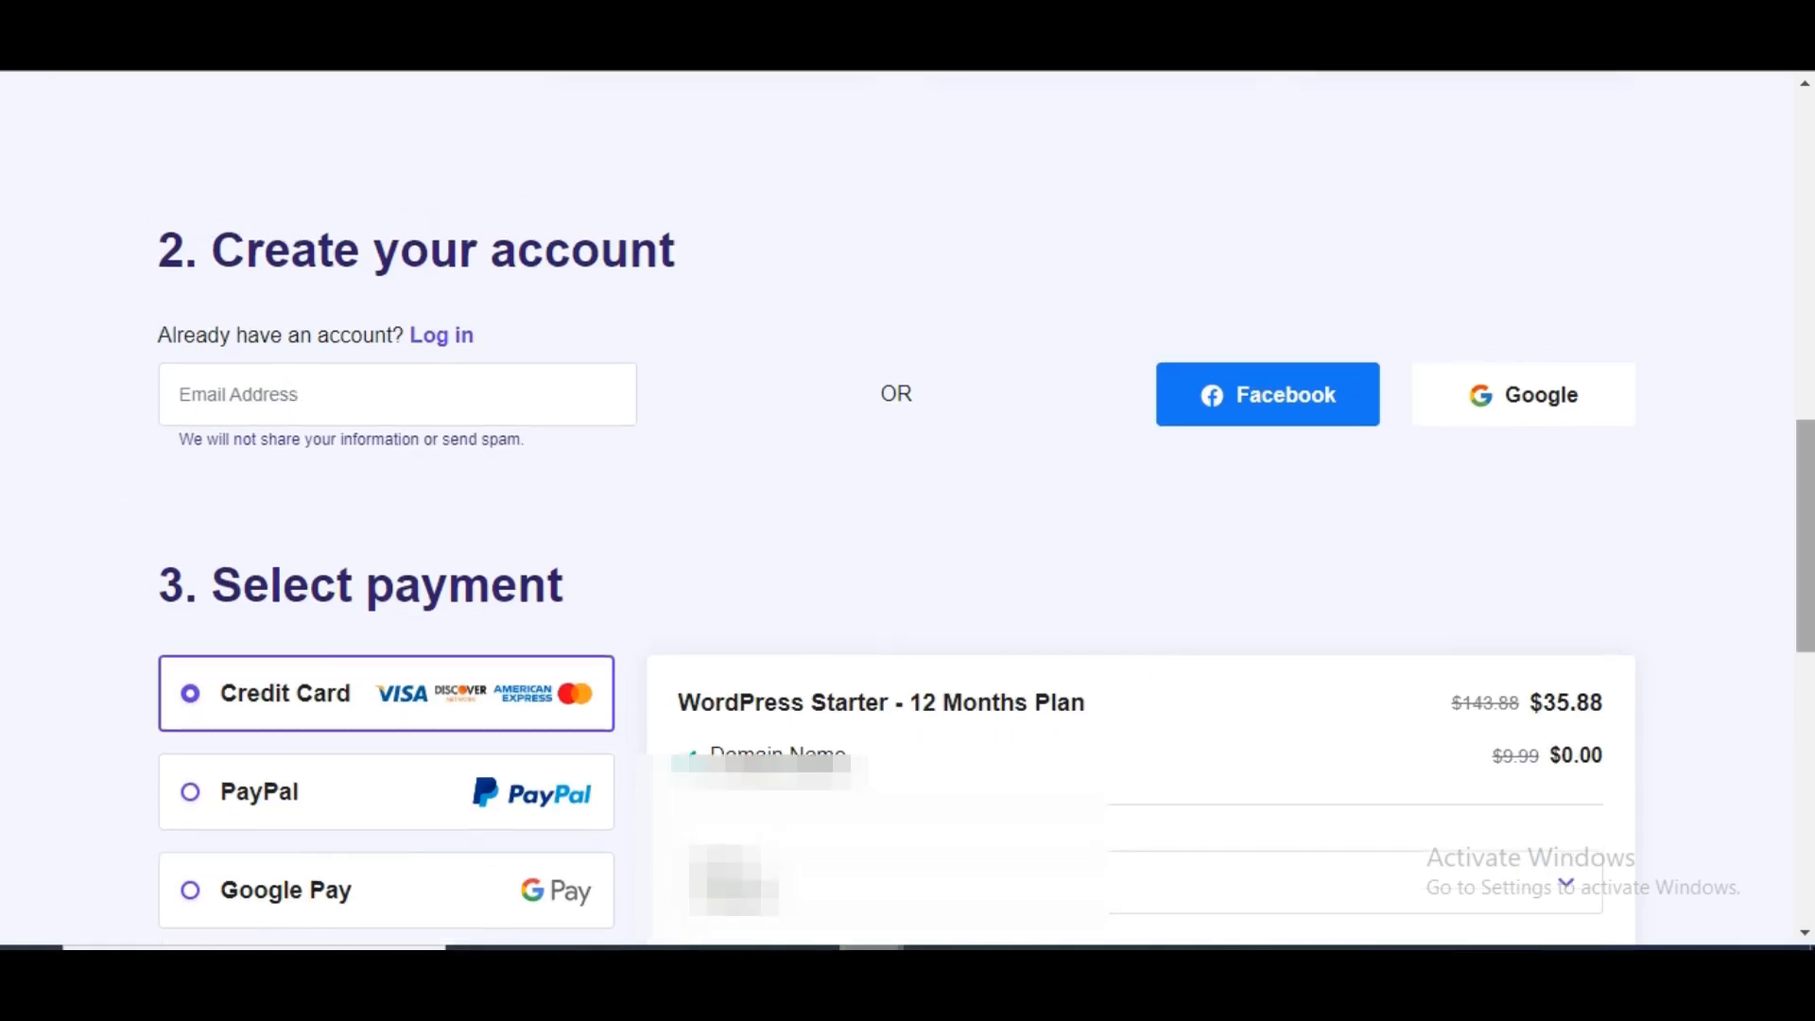
- Start typing the account e-mail address, then return to the WordPress hosting plans page
drag(1801, 530, 1805, 470)
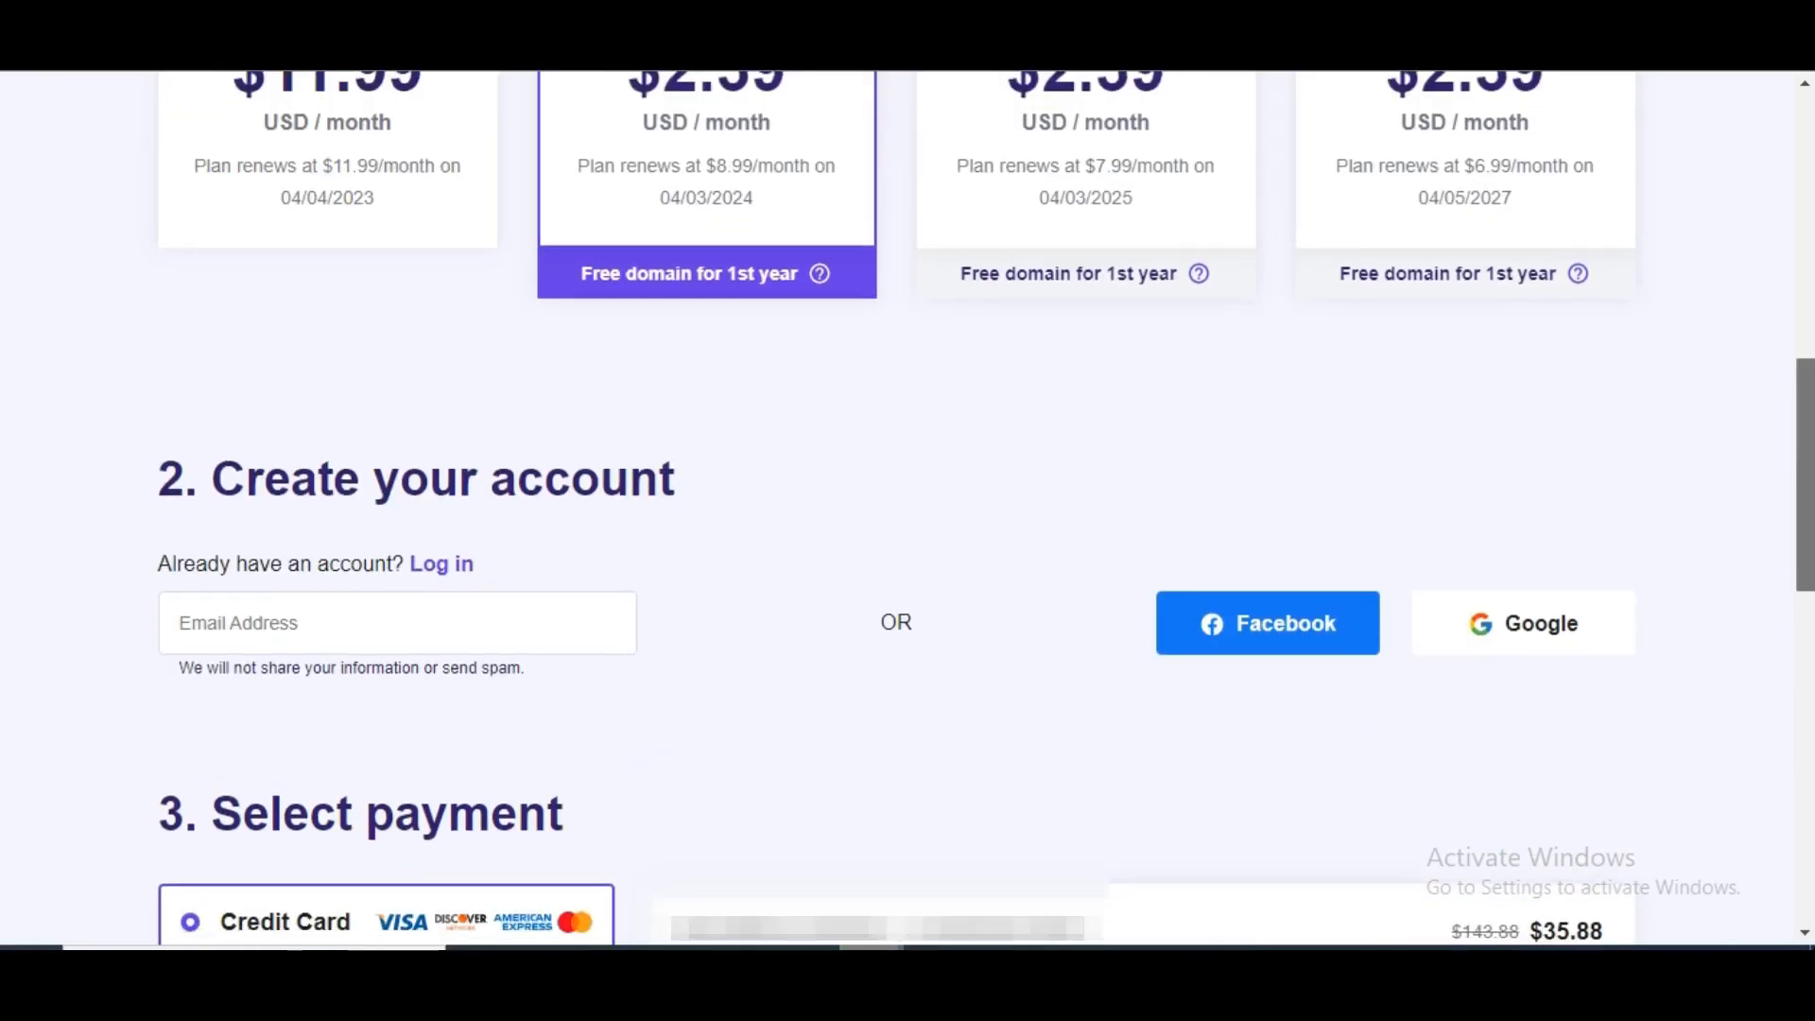
click(278, 624)
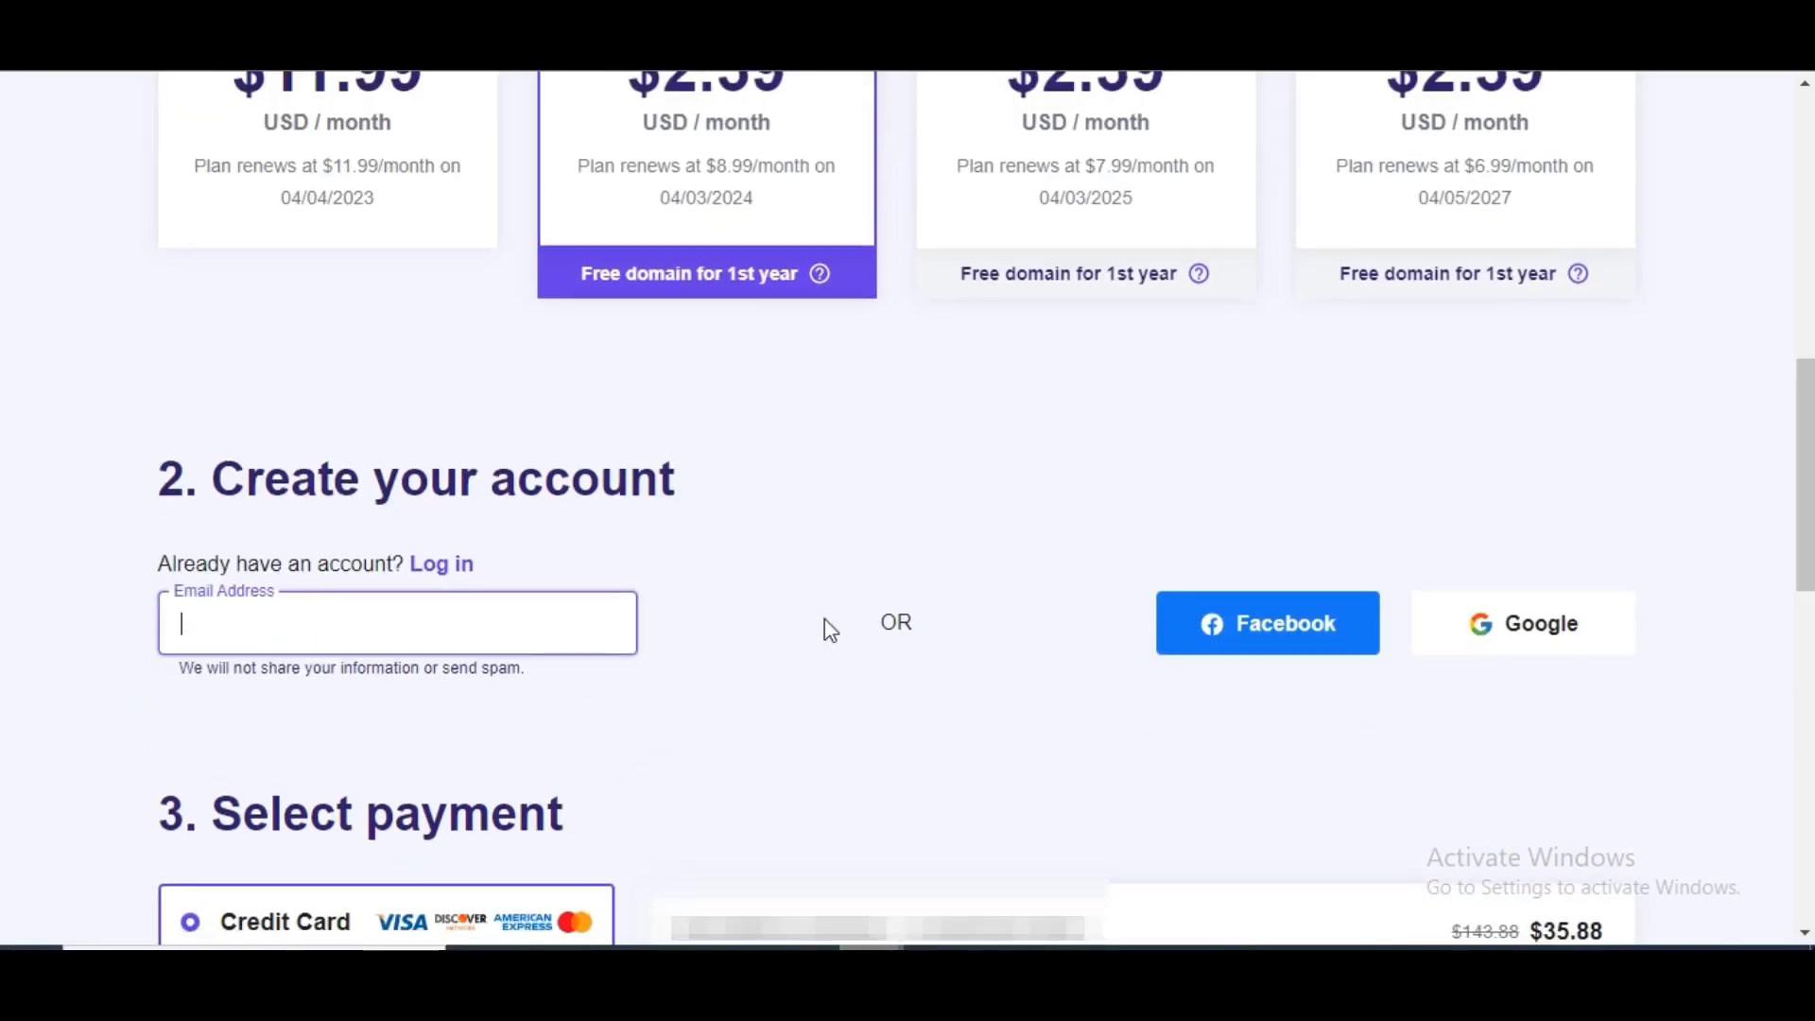
drag(1810, 473, 1810, 493)
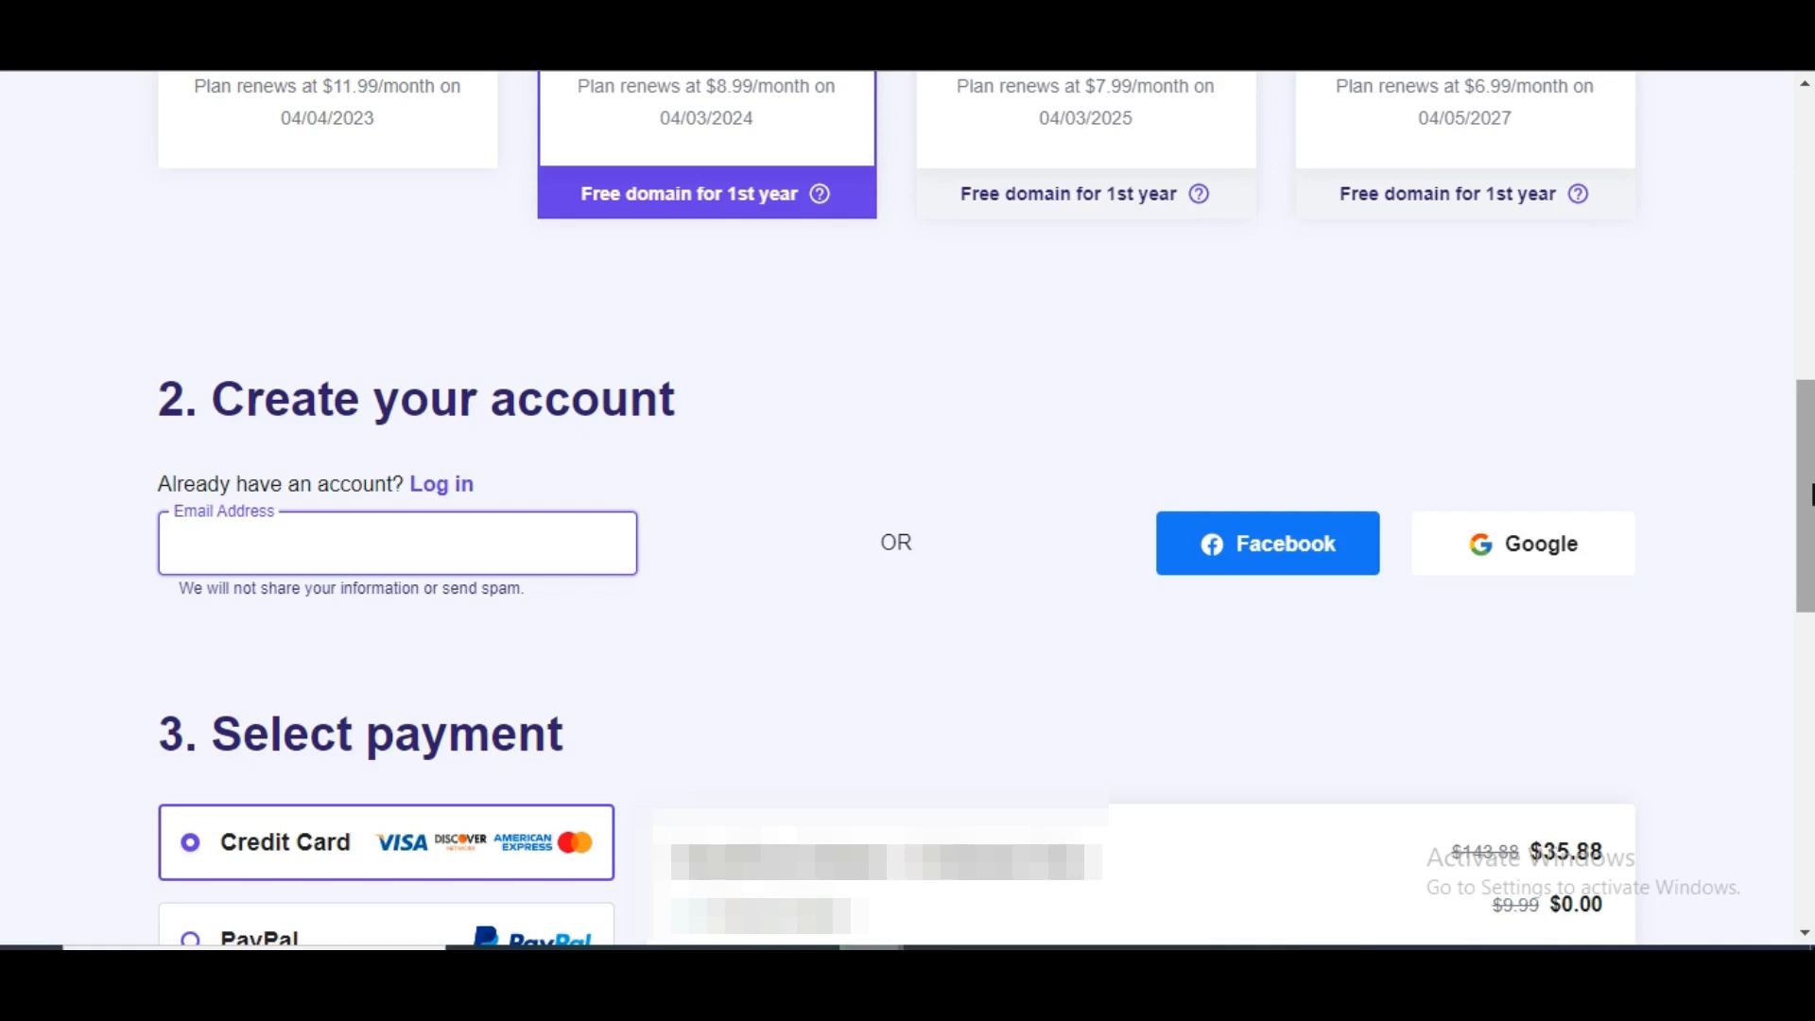
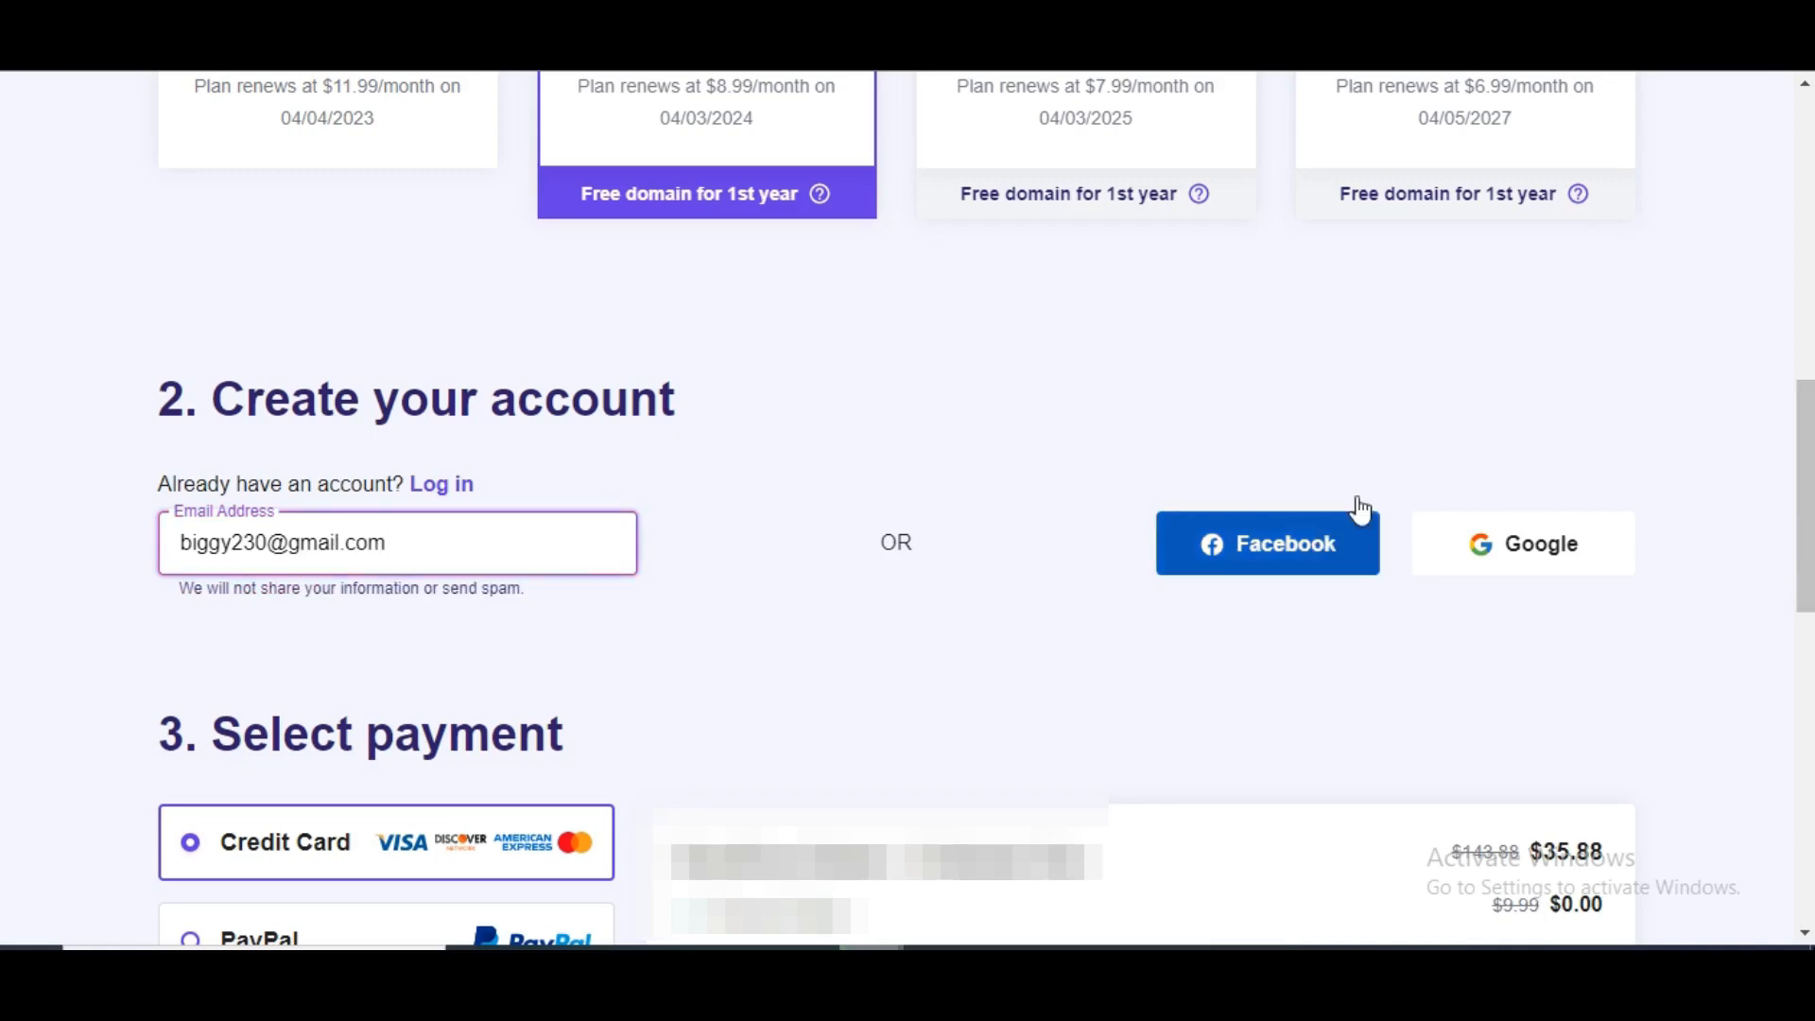
scroll(899, 547, down, 12)
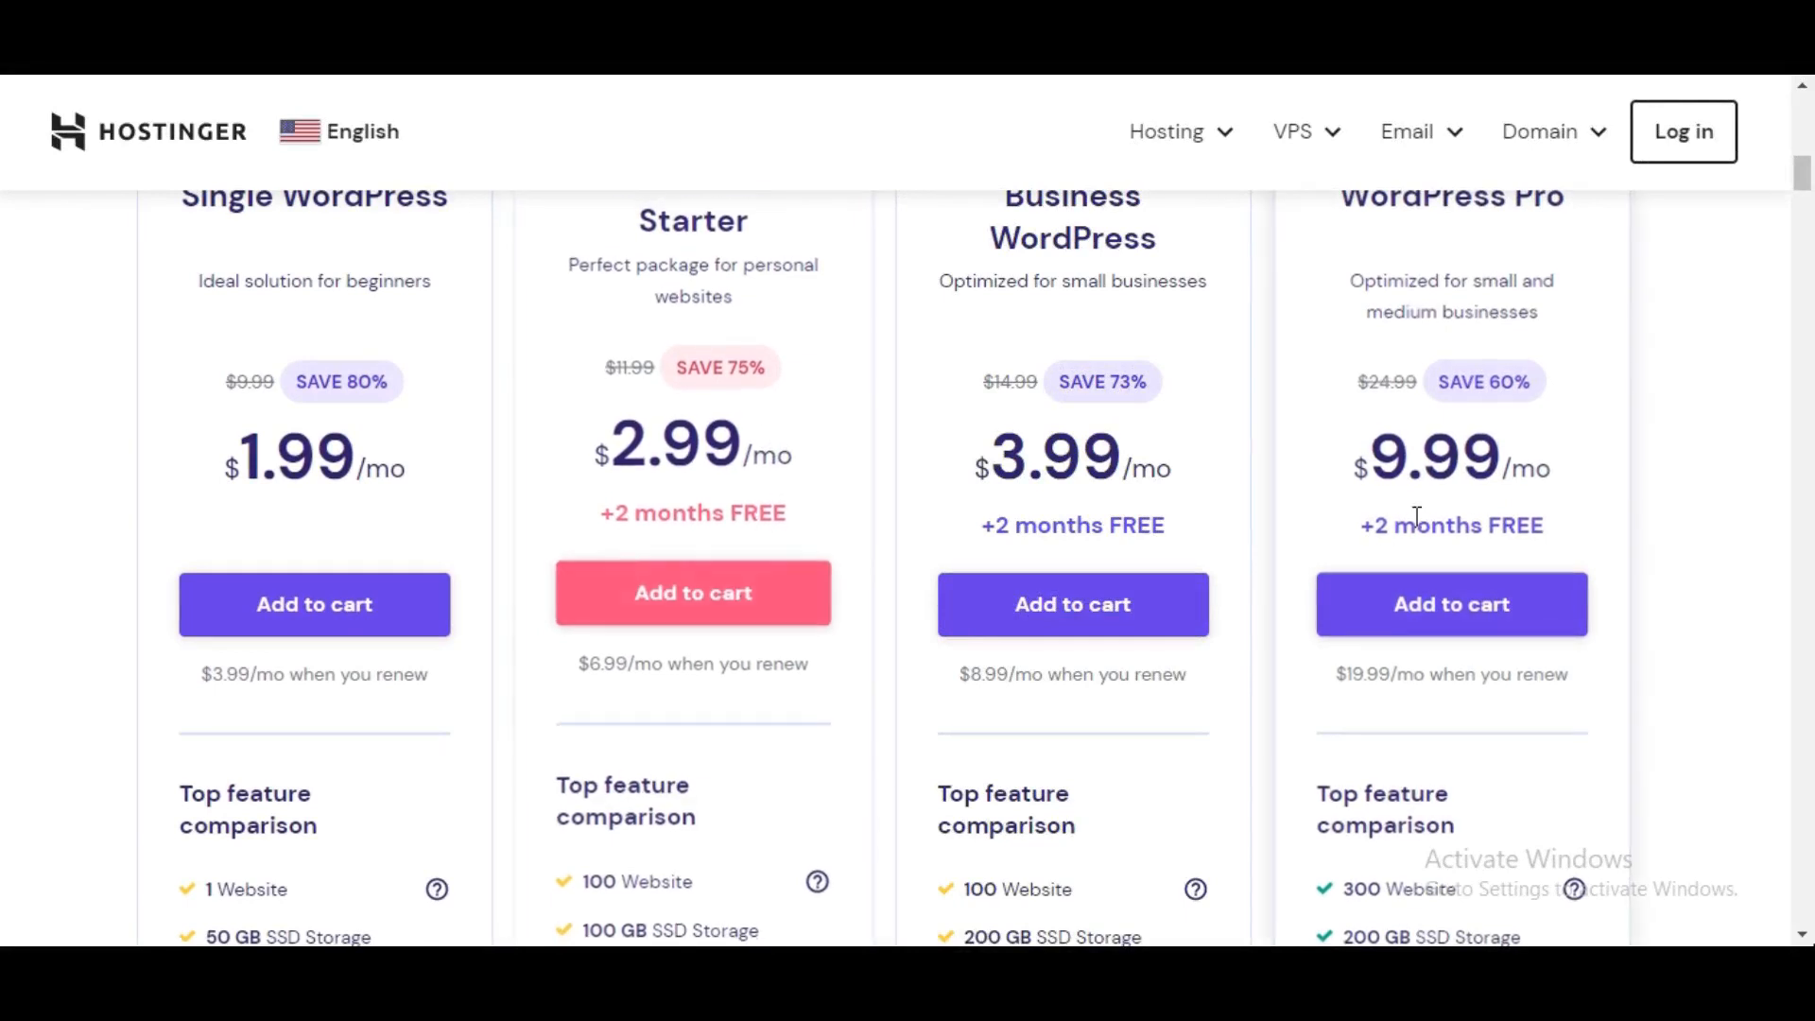
- Review the plans again and add Single WordPress ($1.99/mo) to the cart
drag(1806, 184, 1806, 177)
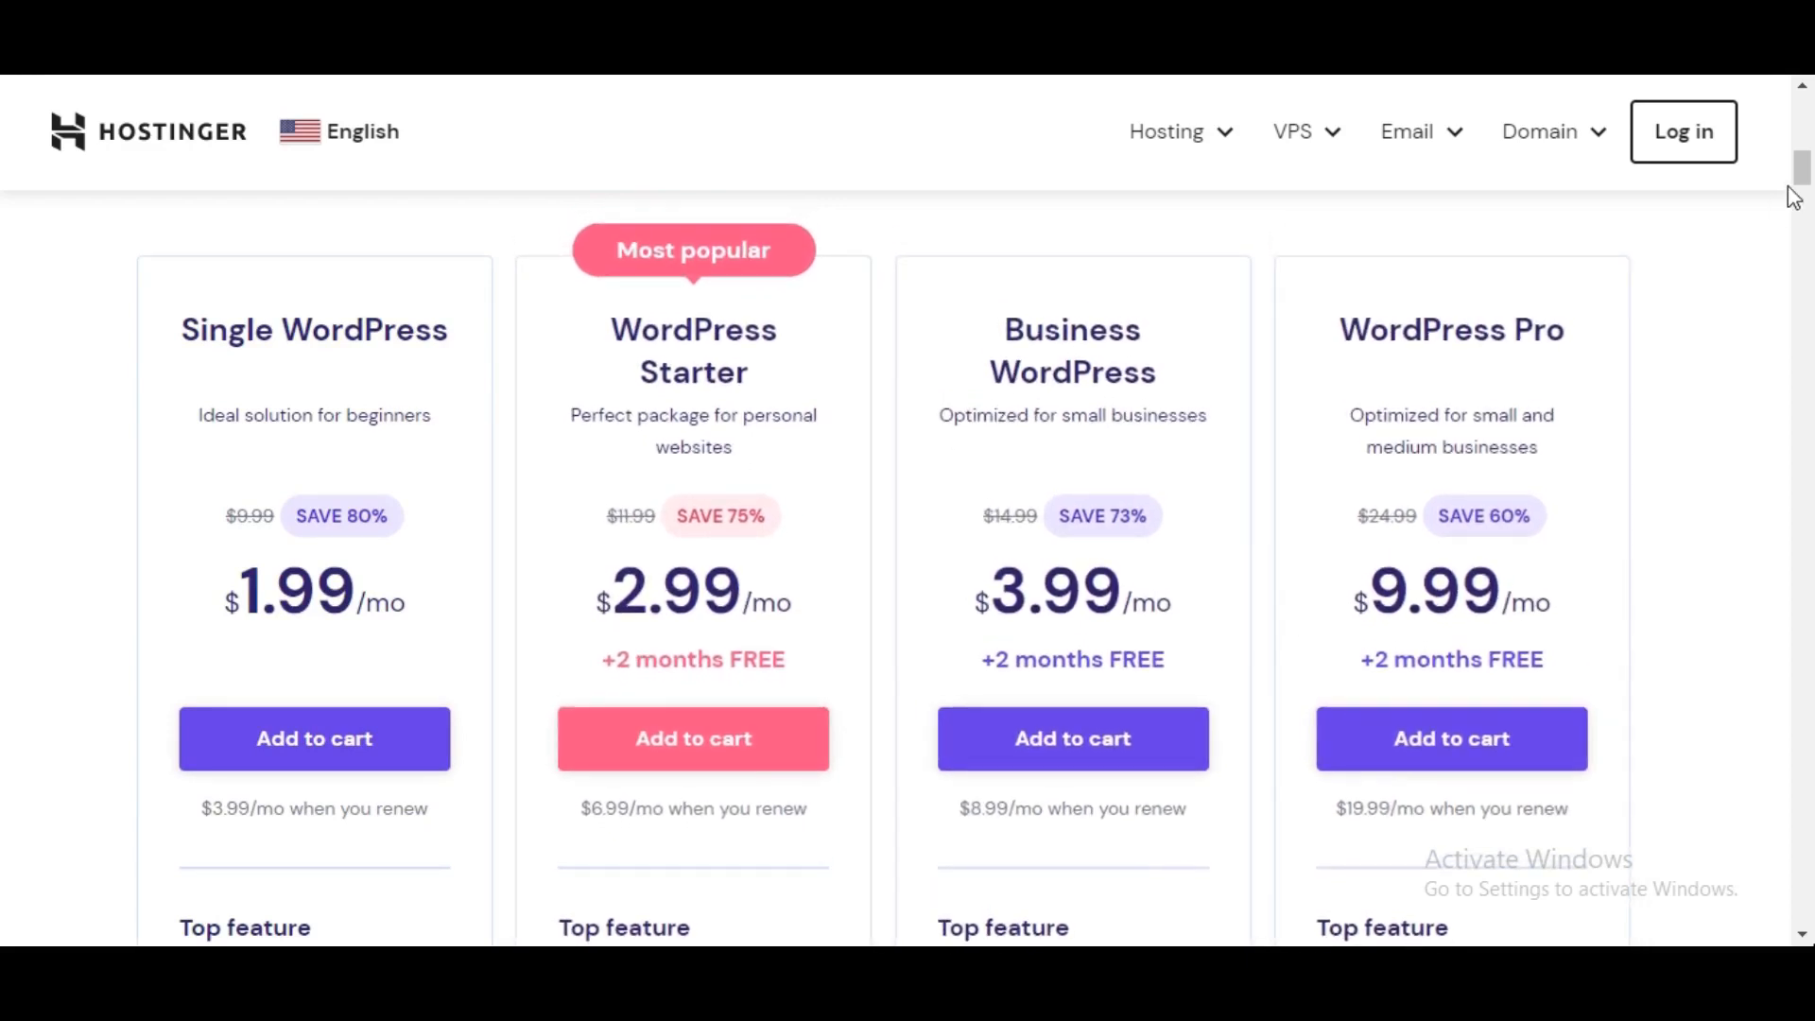
drag(1802, 172, 1804, 180)
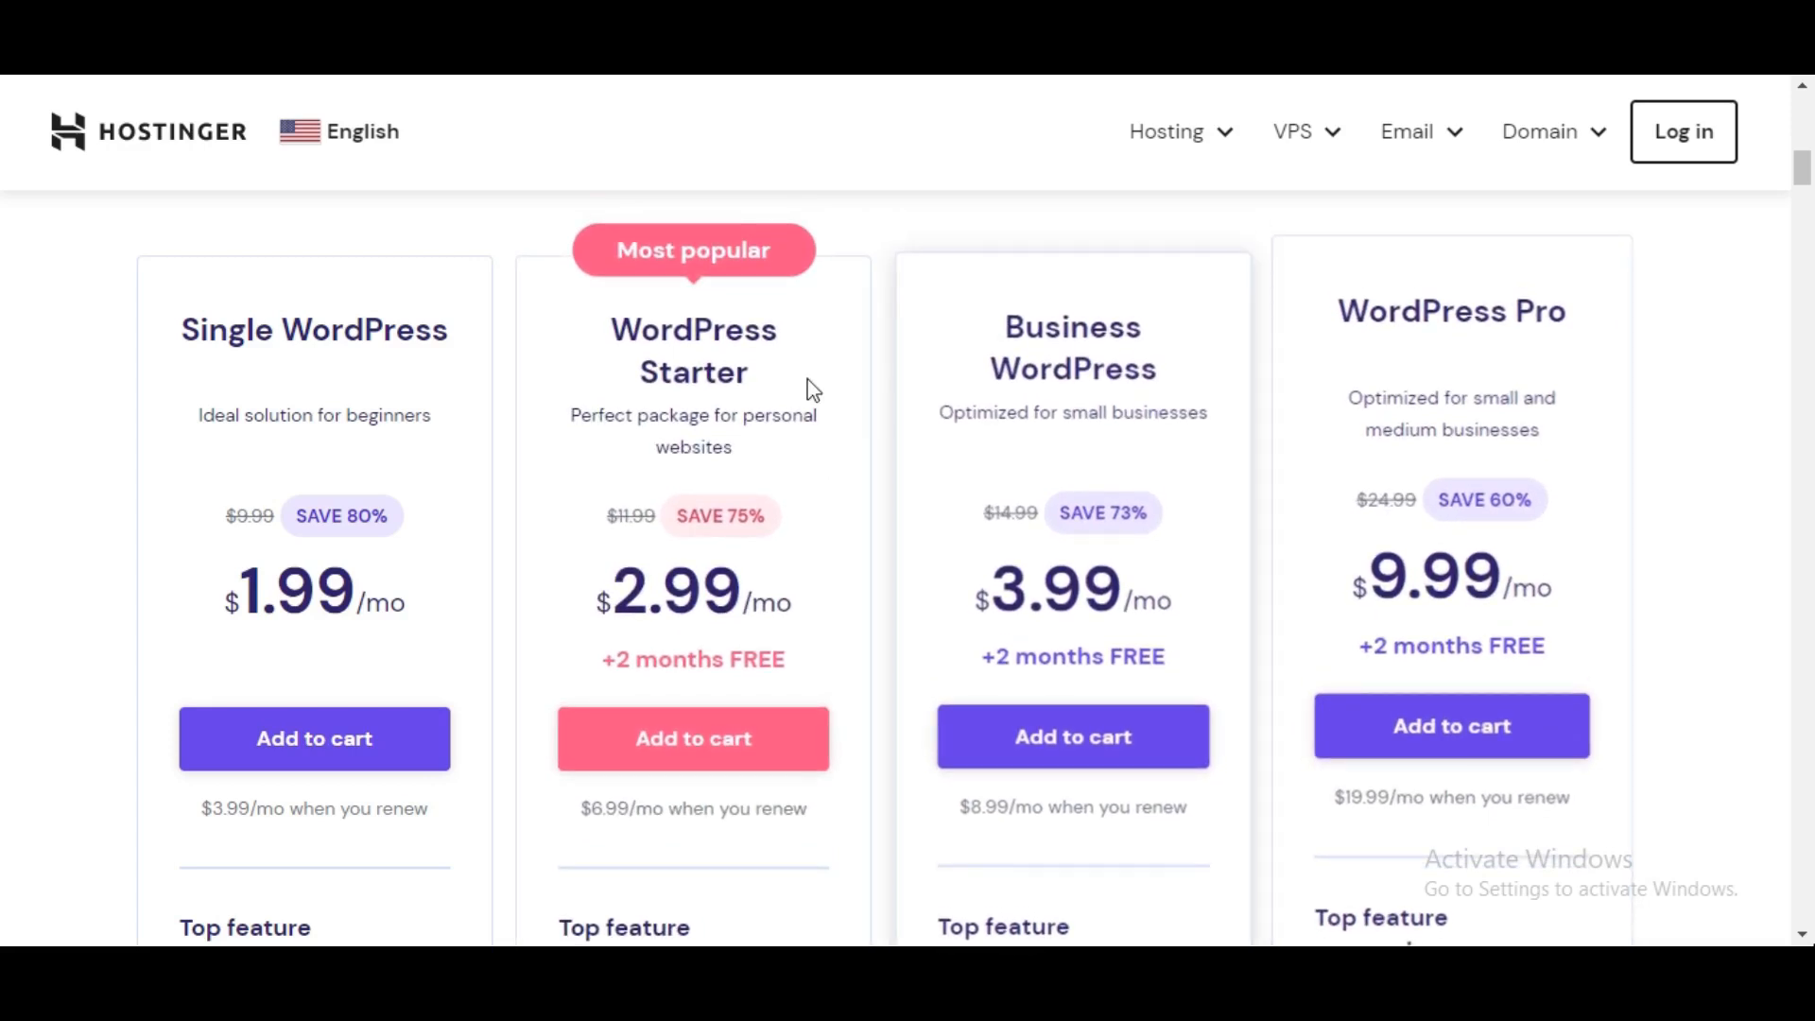
click(294, 730)
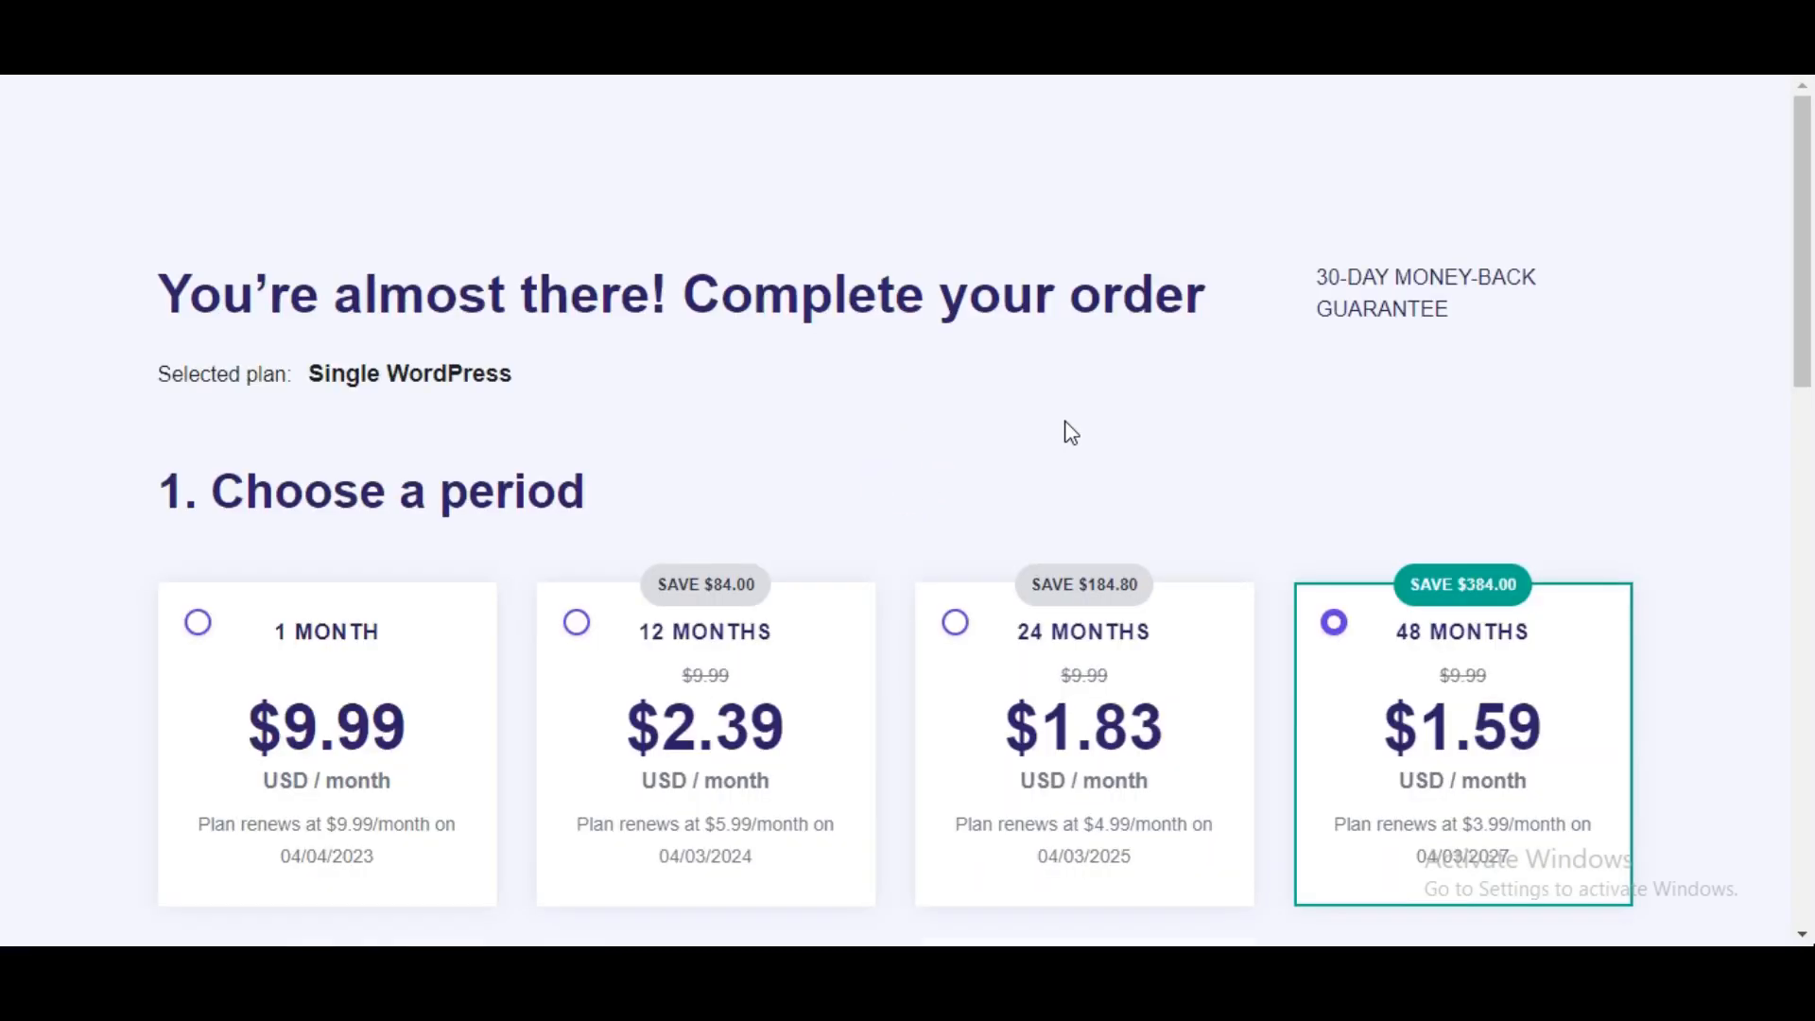
- Set the Single WordPress order to 12 months at $2.39/month, totalling $35.88
scroll(1805, 319, down, 3)
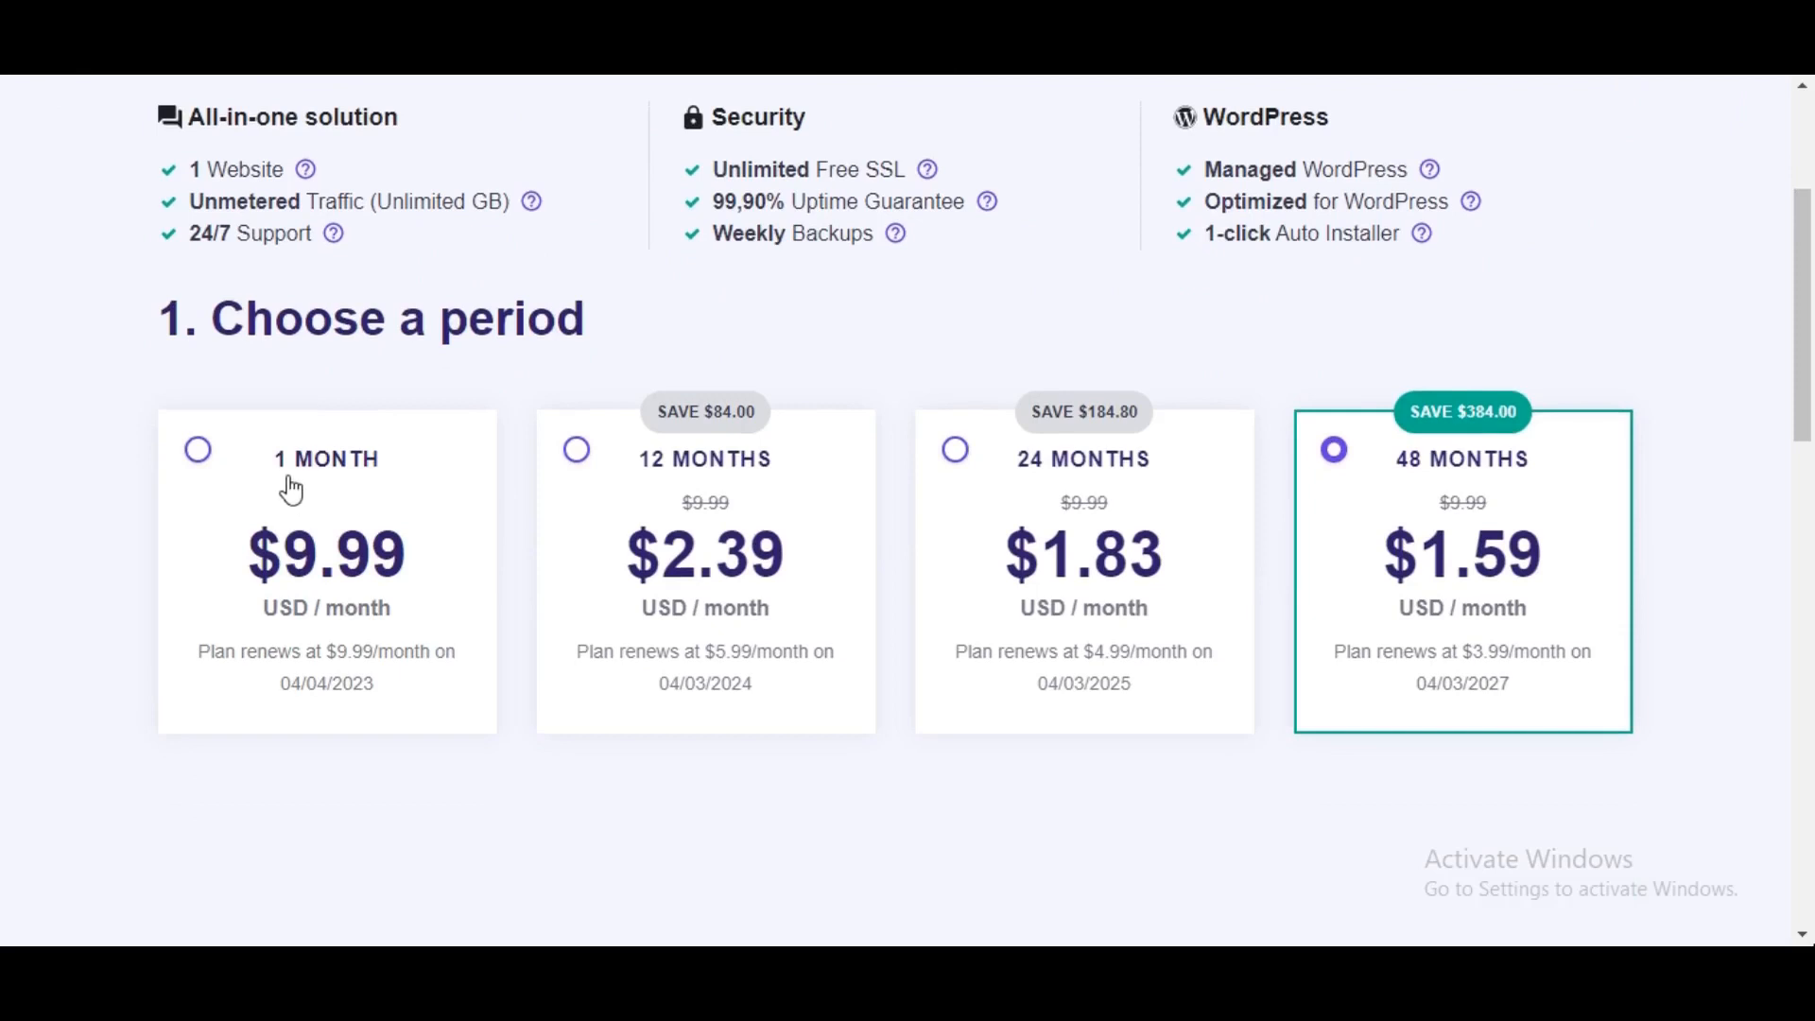
click(580, 454)
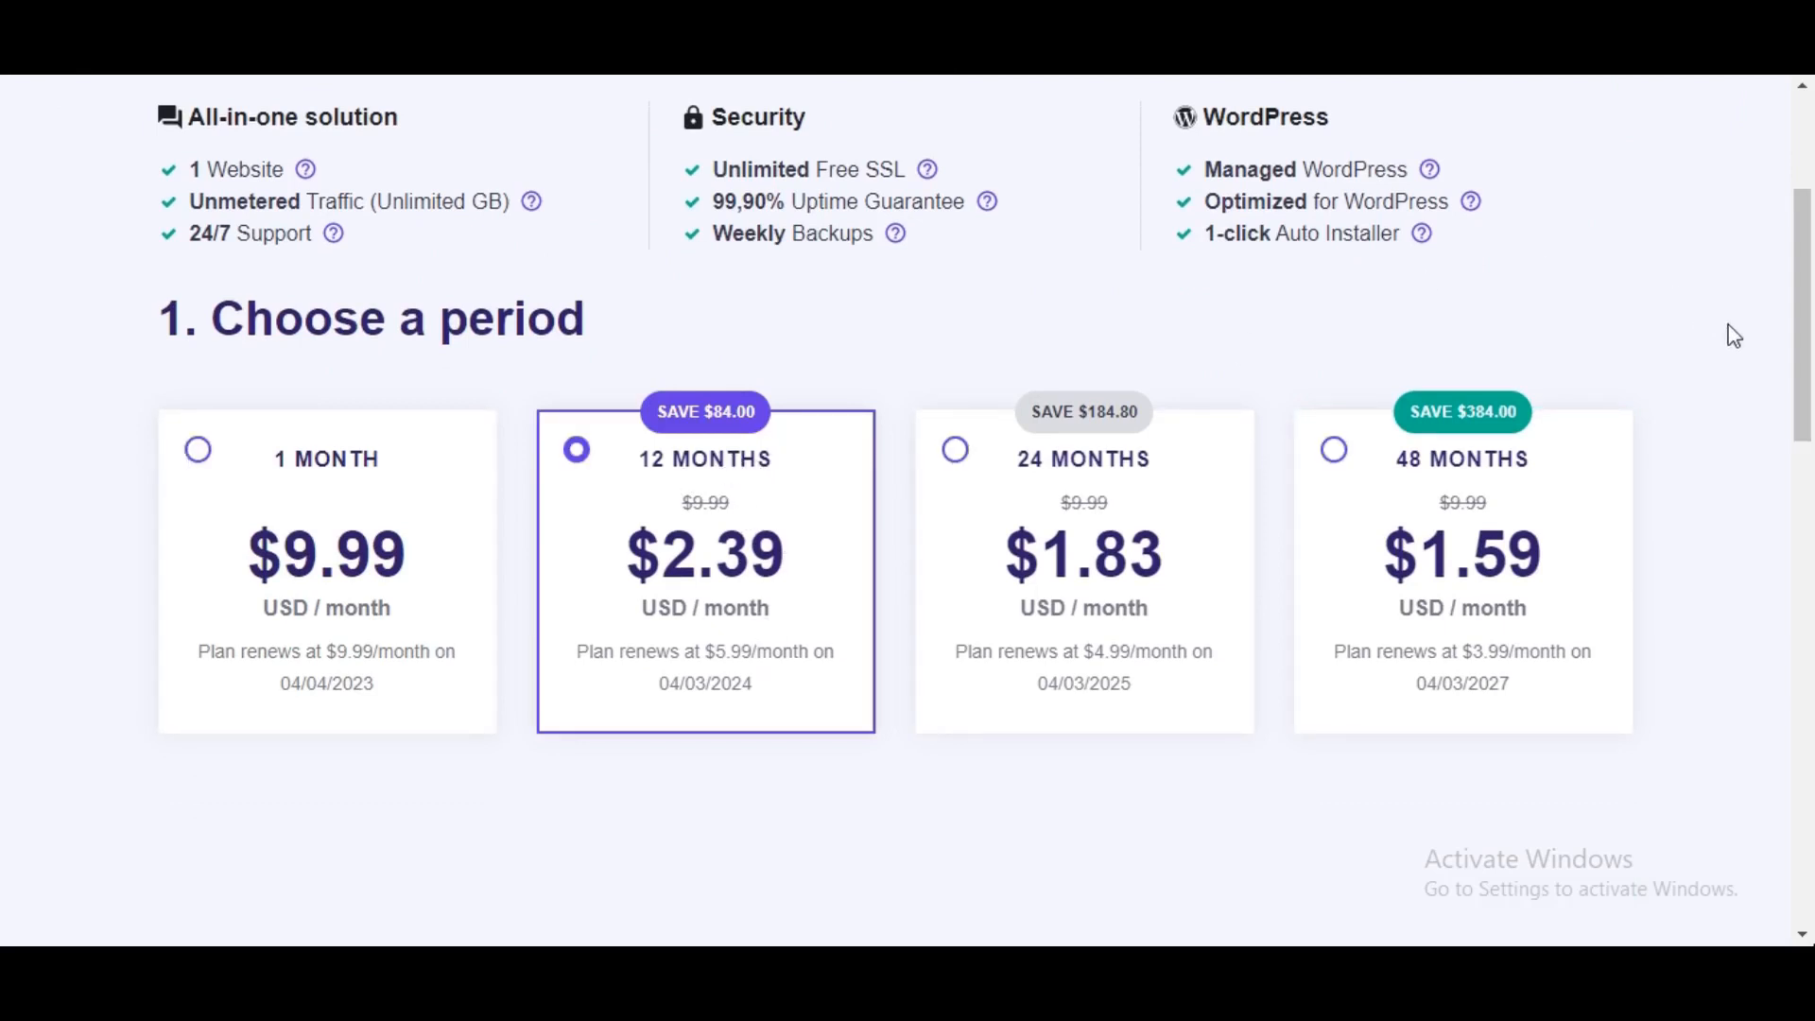
drag(1805, 378, 1810, 544)
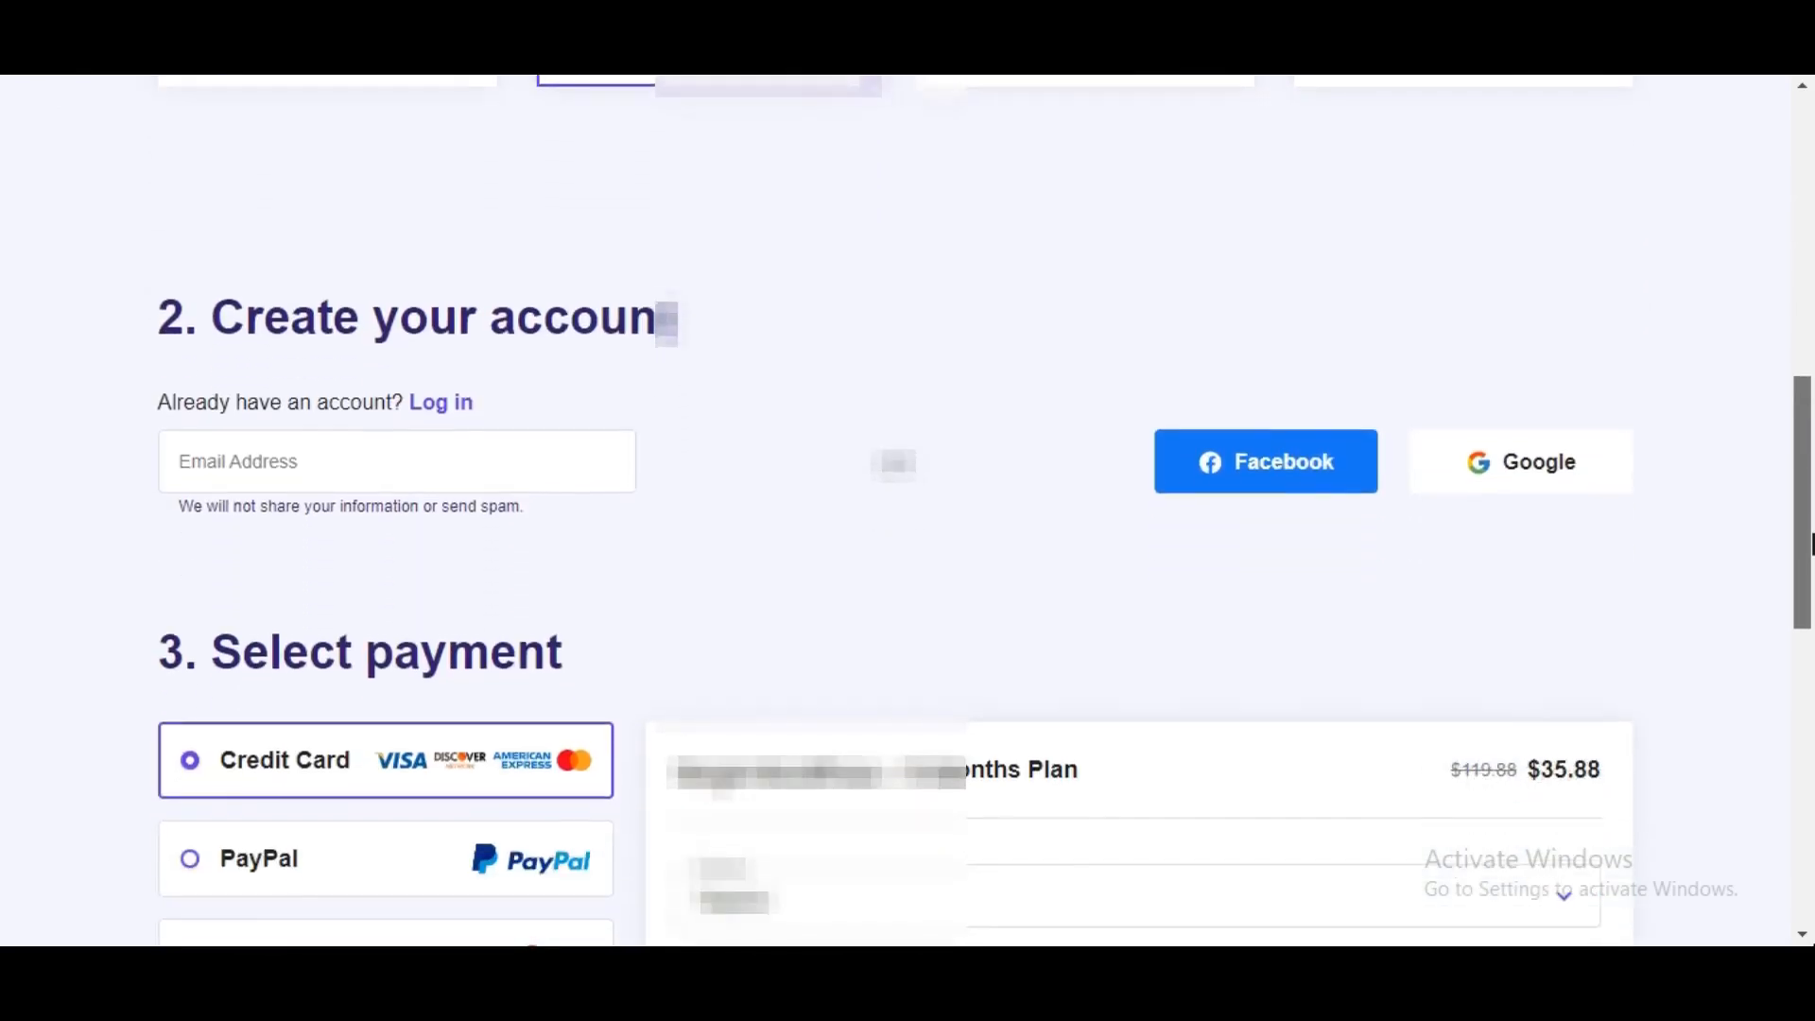
- Enter the new account's e-mail address and scroll down to the payment section
click(520, 458)
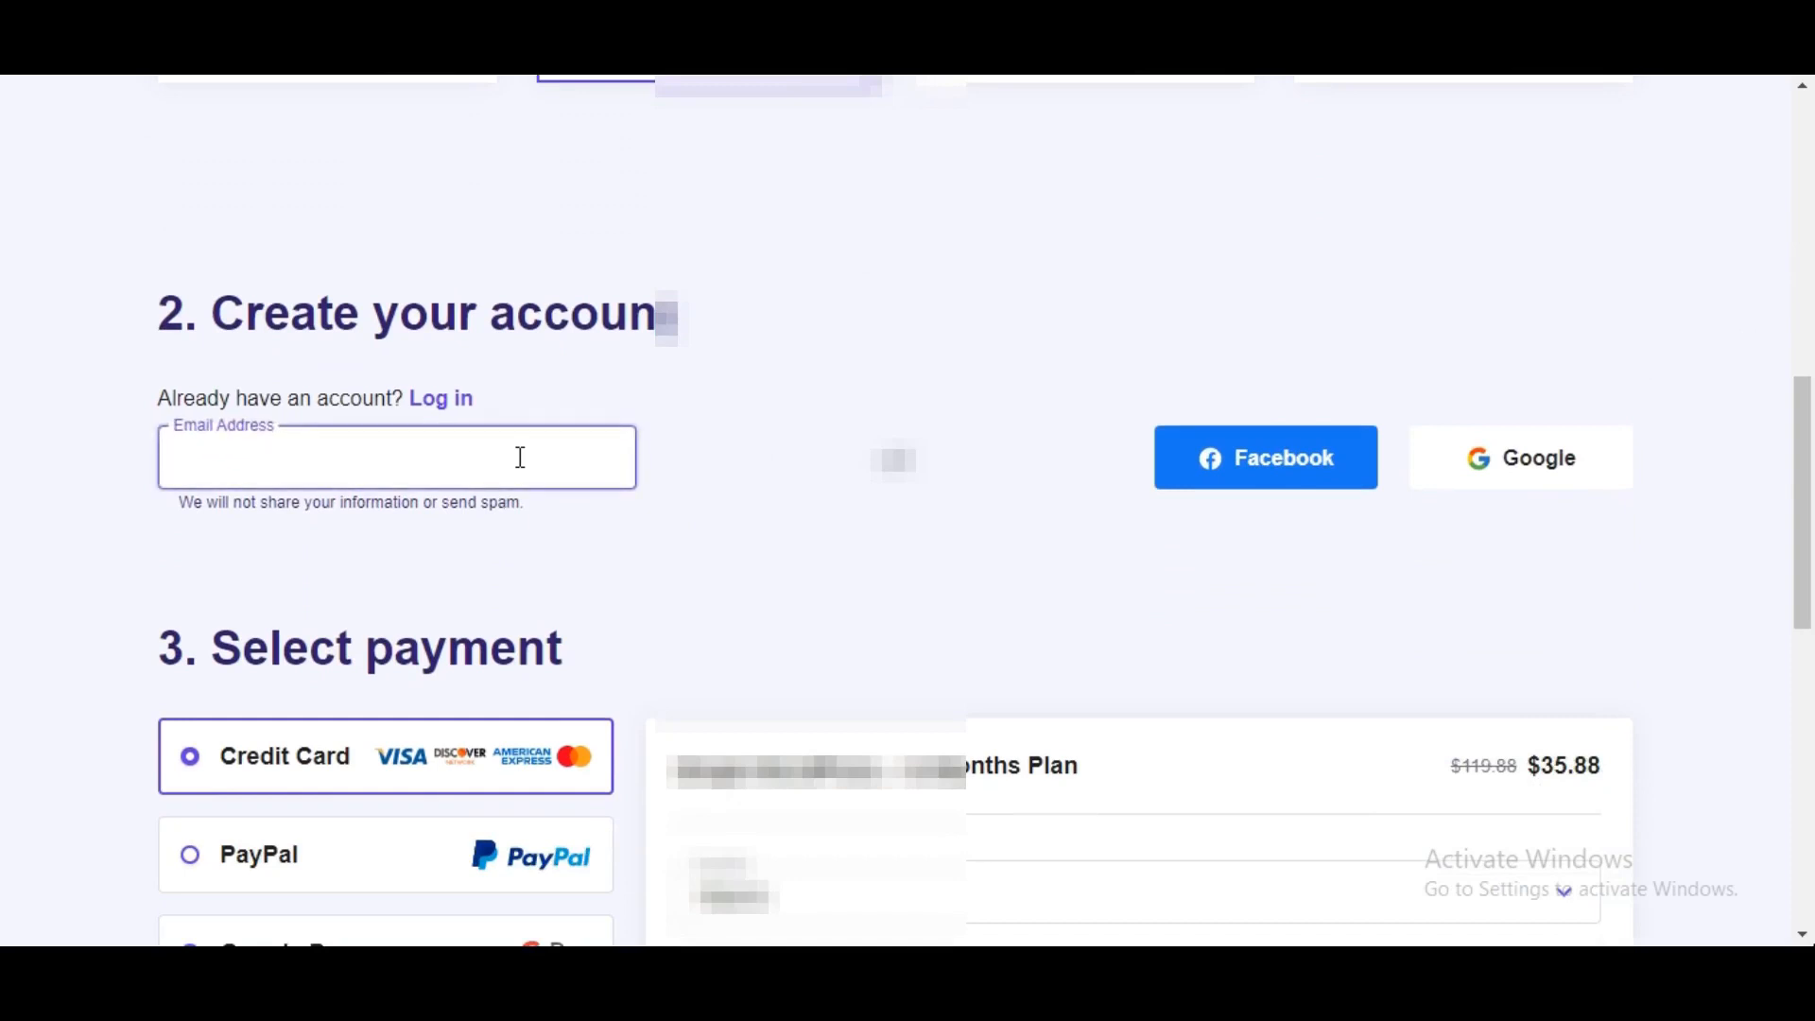
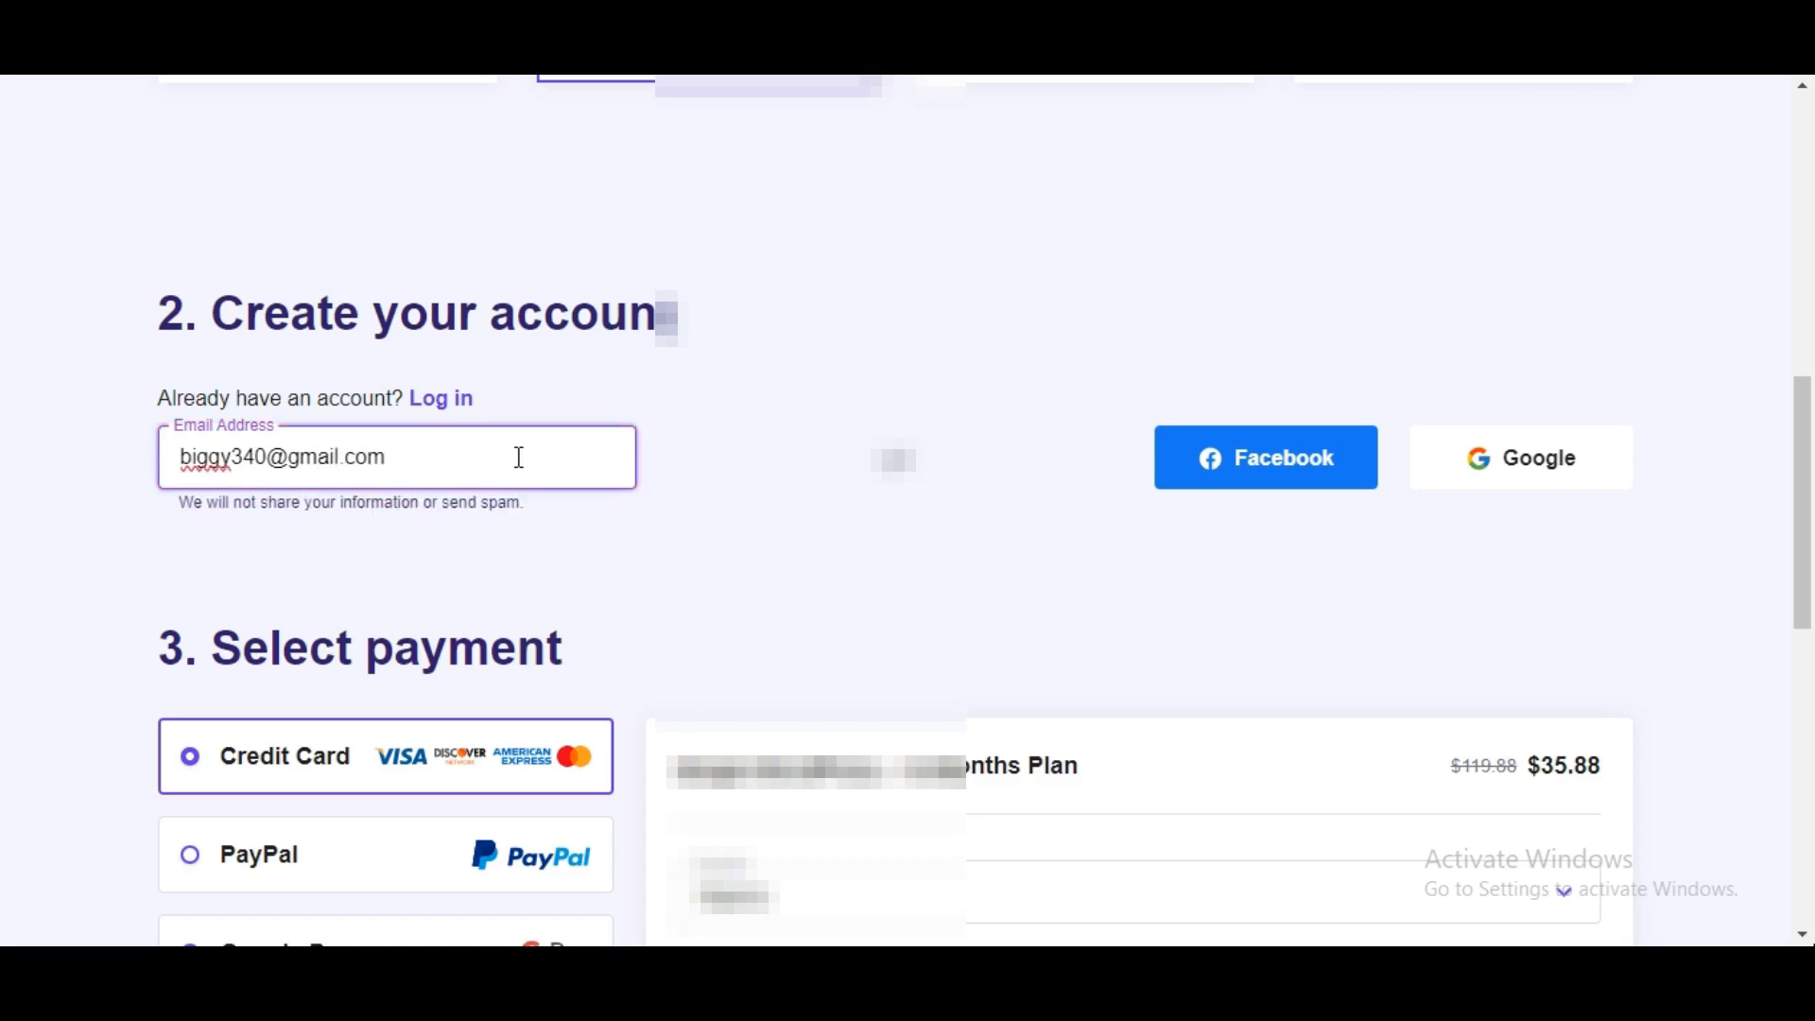
drag(1806, 464, 1807, 619)
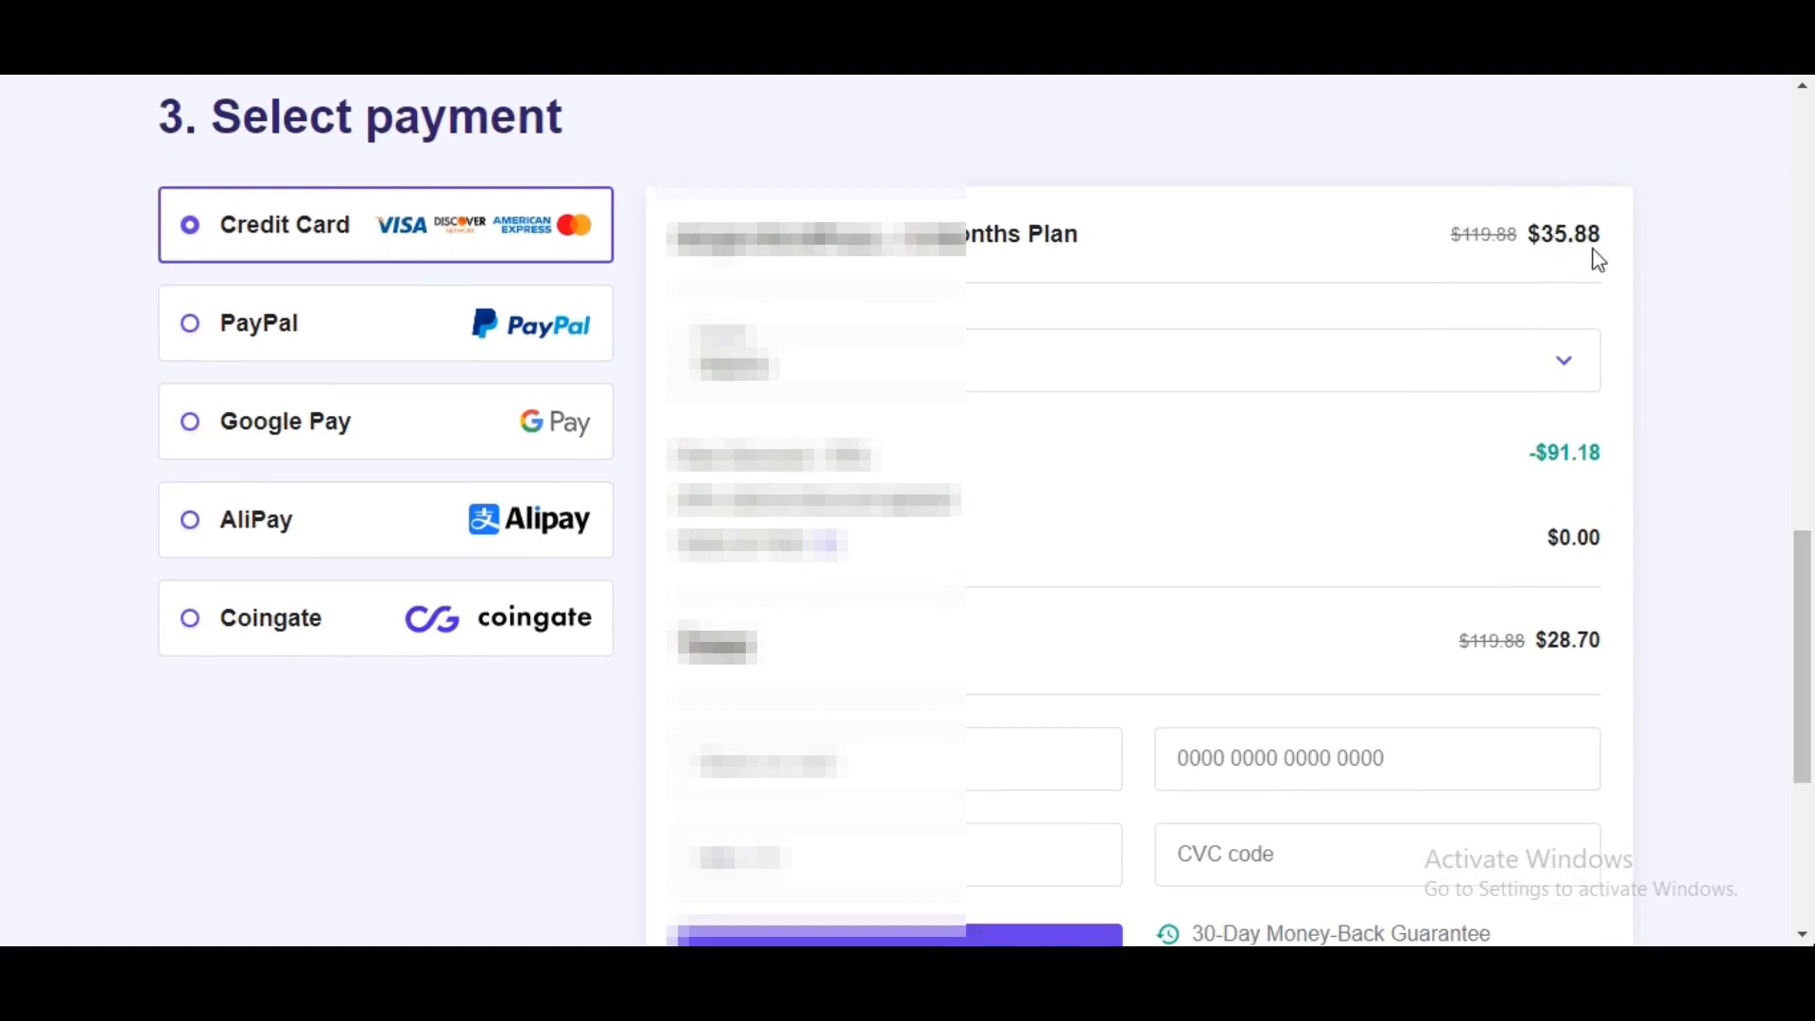
- Review the Single WordPress checkout's payment options and $28.70 total, down from $119.88
scroll(1810, 624, down, 3)
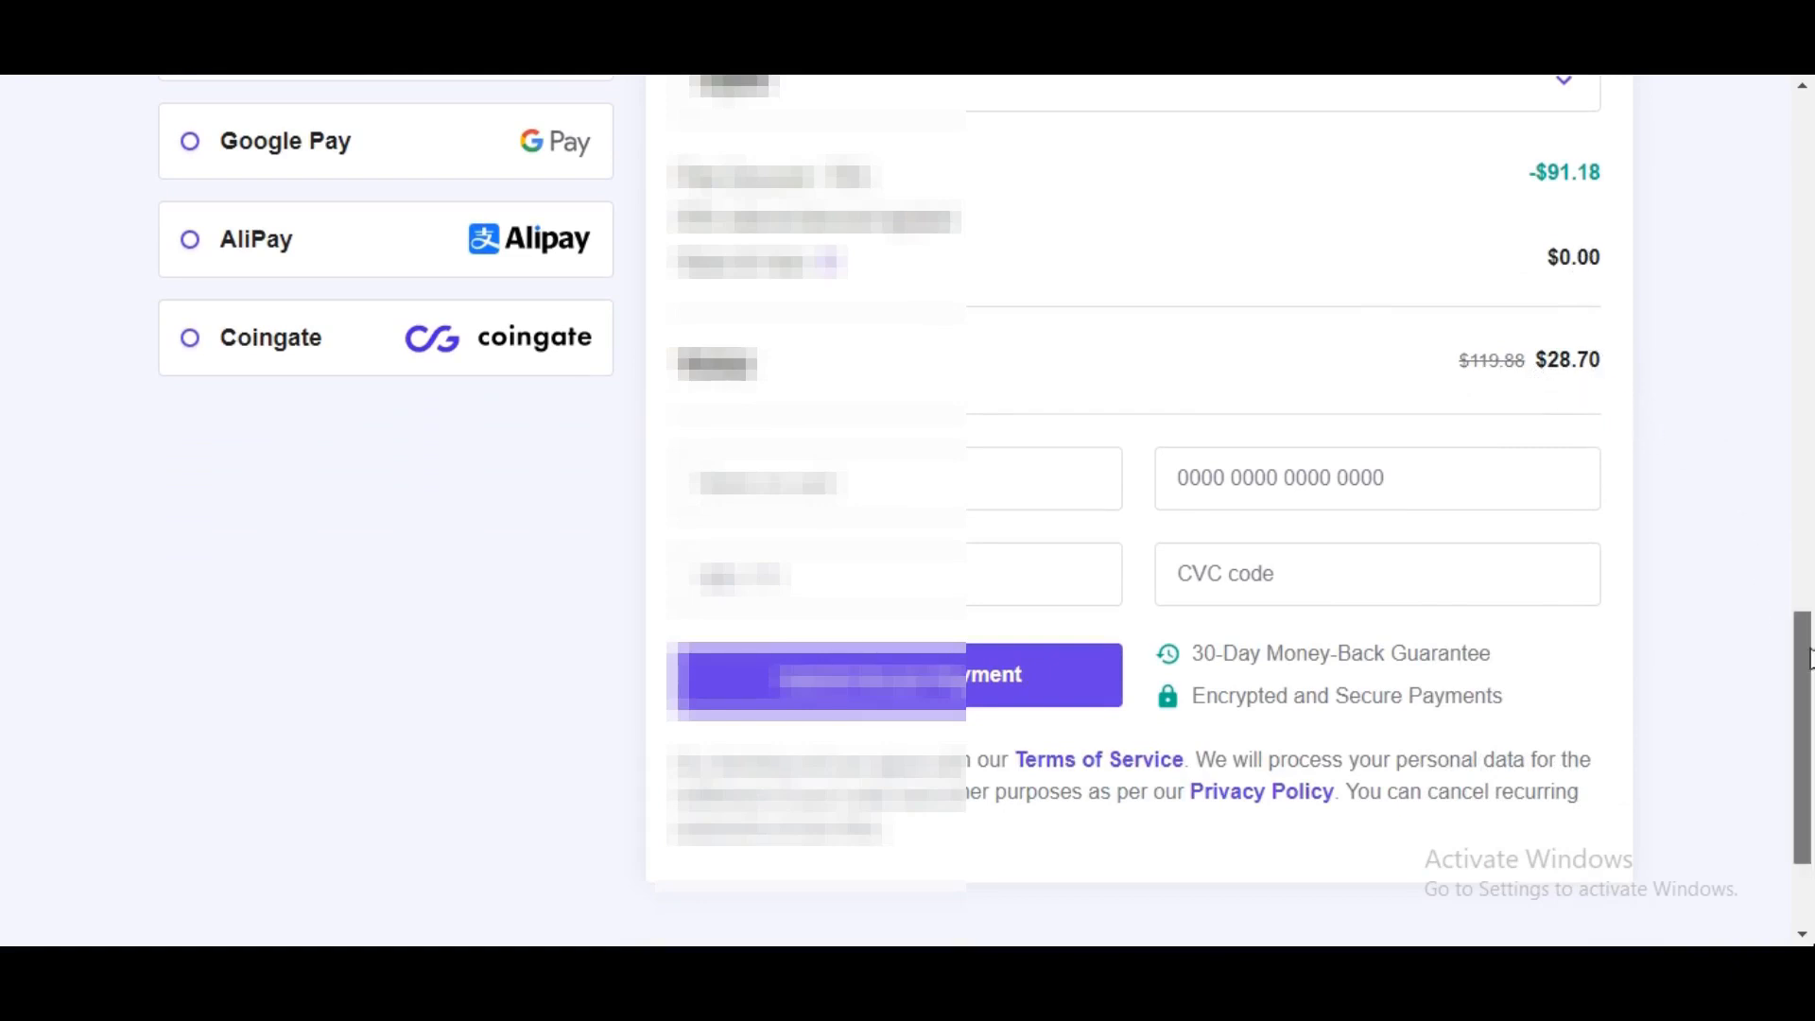
mouse_move(1808, 659)
mouse_down()
mouse_move(1804, 539)
mouse_move(1804, 667)
mouse_up()
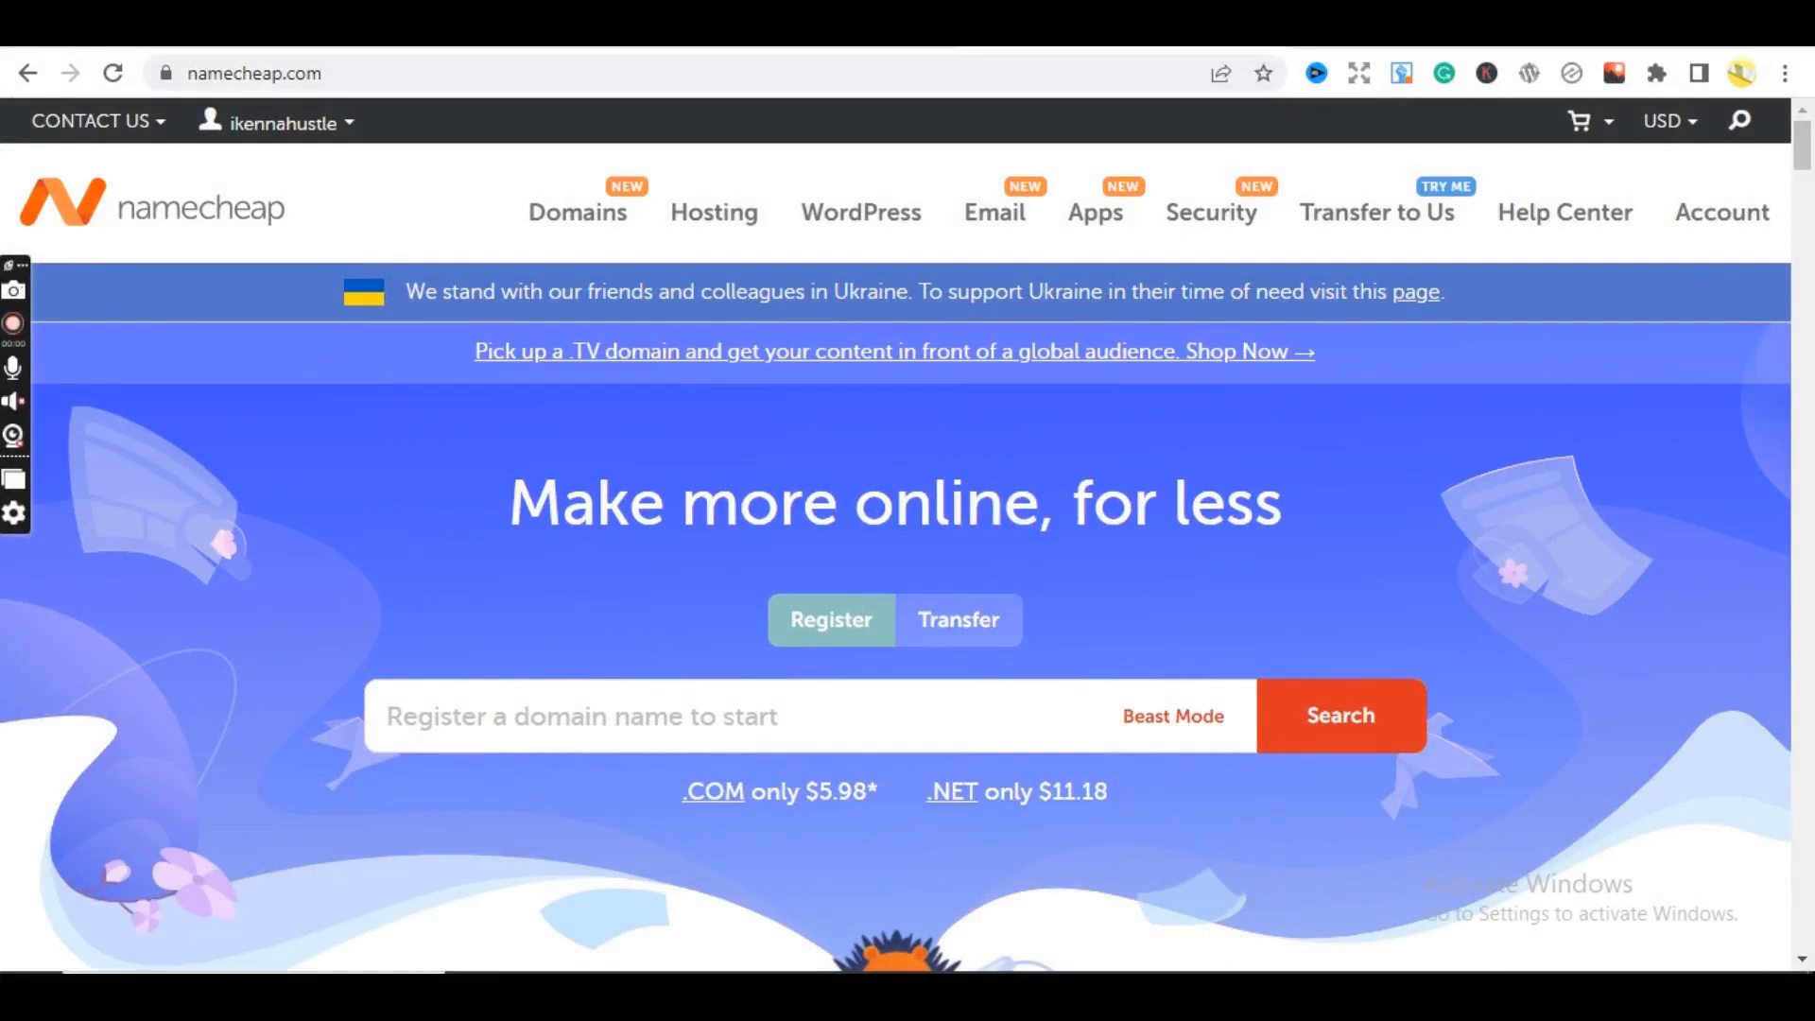
mouse_move(756, 227)
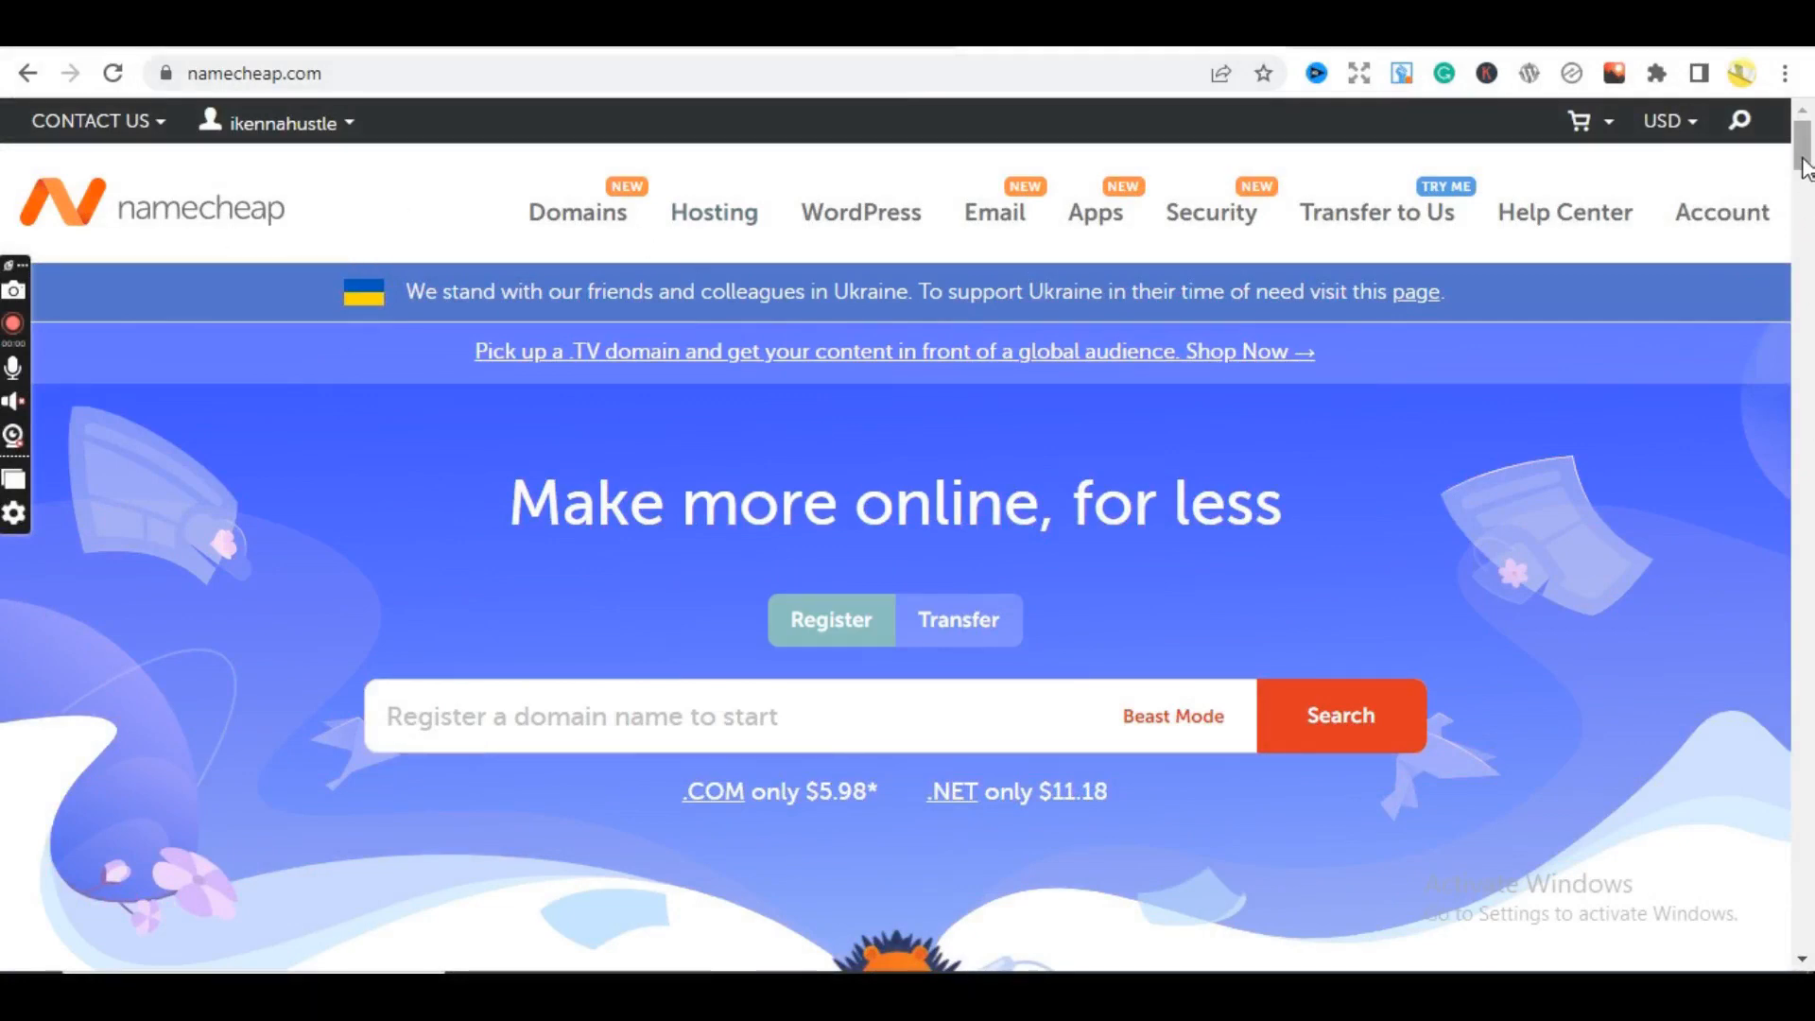
mouse_move(1805, 154)
mouse_down()
mouse_move(1812, 205)
mouse_move(1806, 186)
mouse_up()
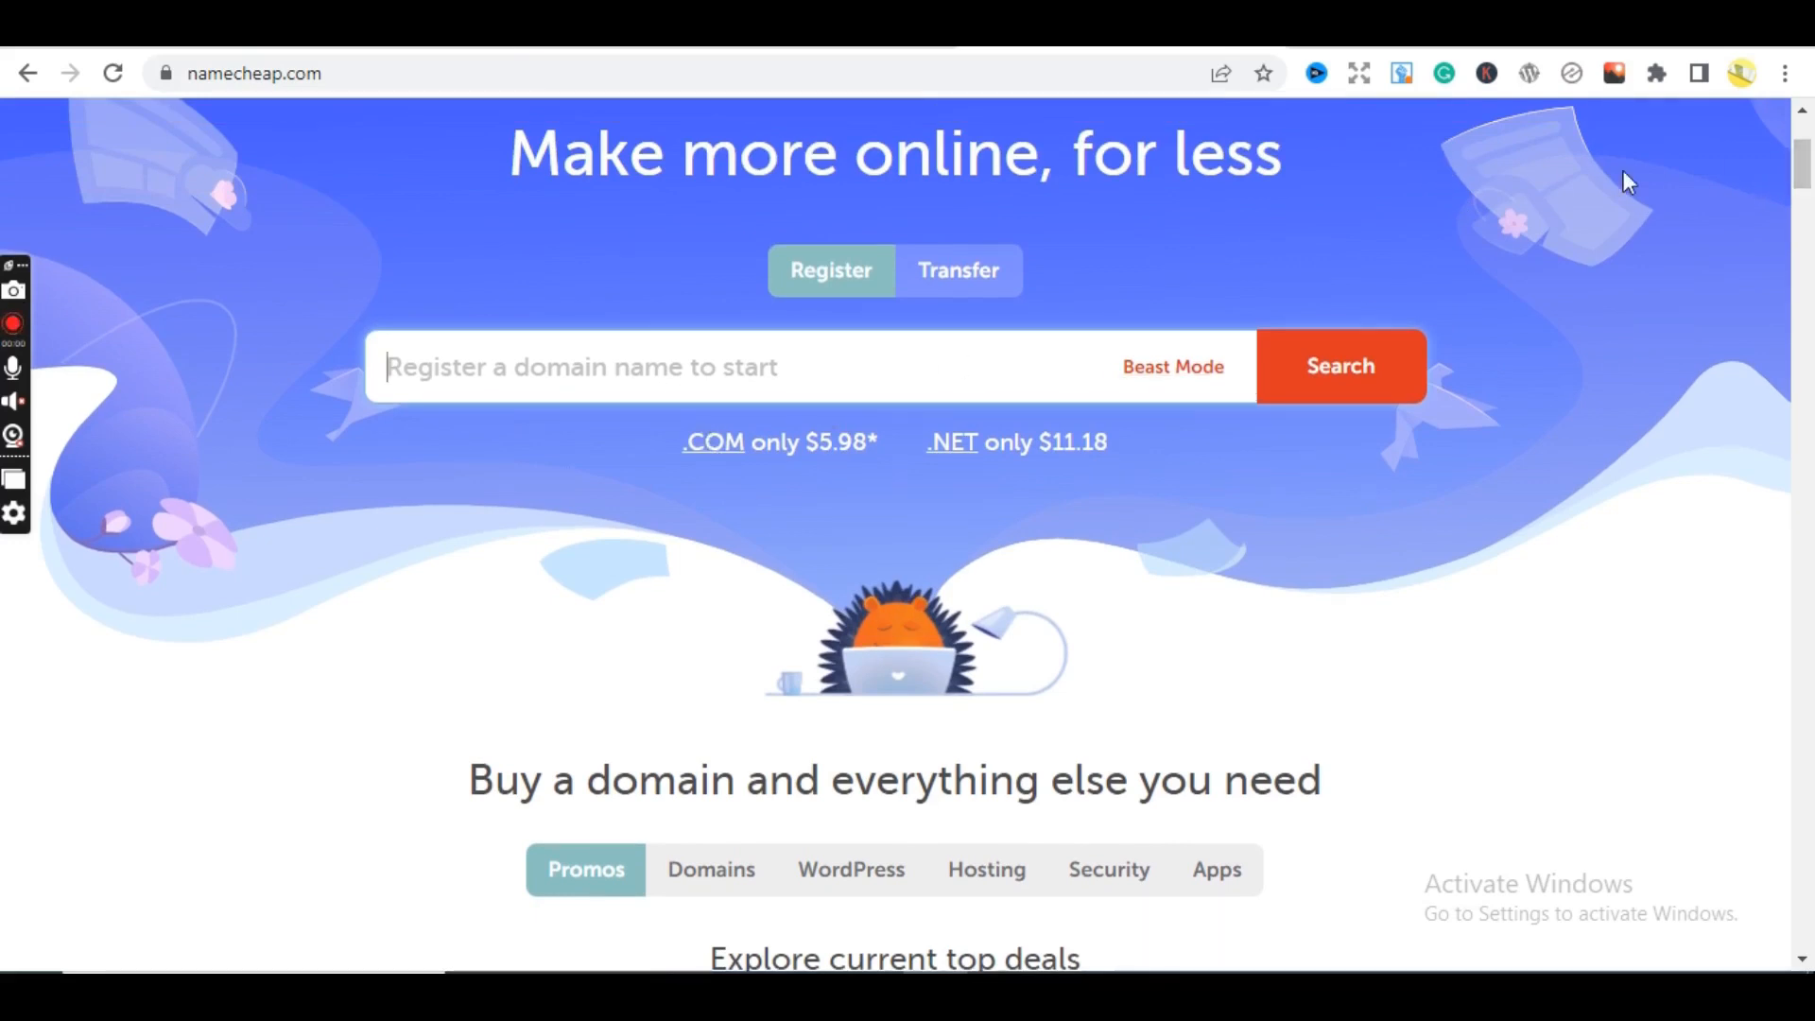
scroll(1802, 188, down, 1)
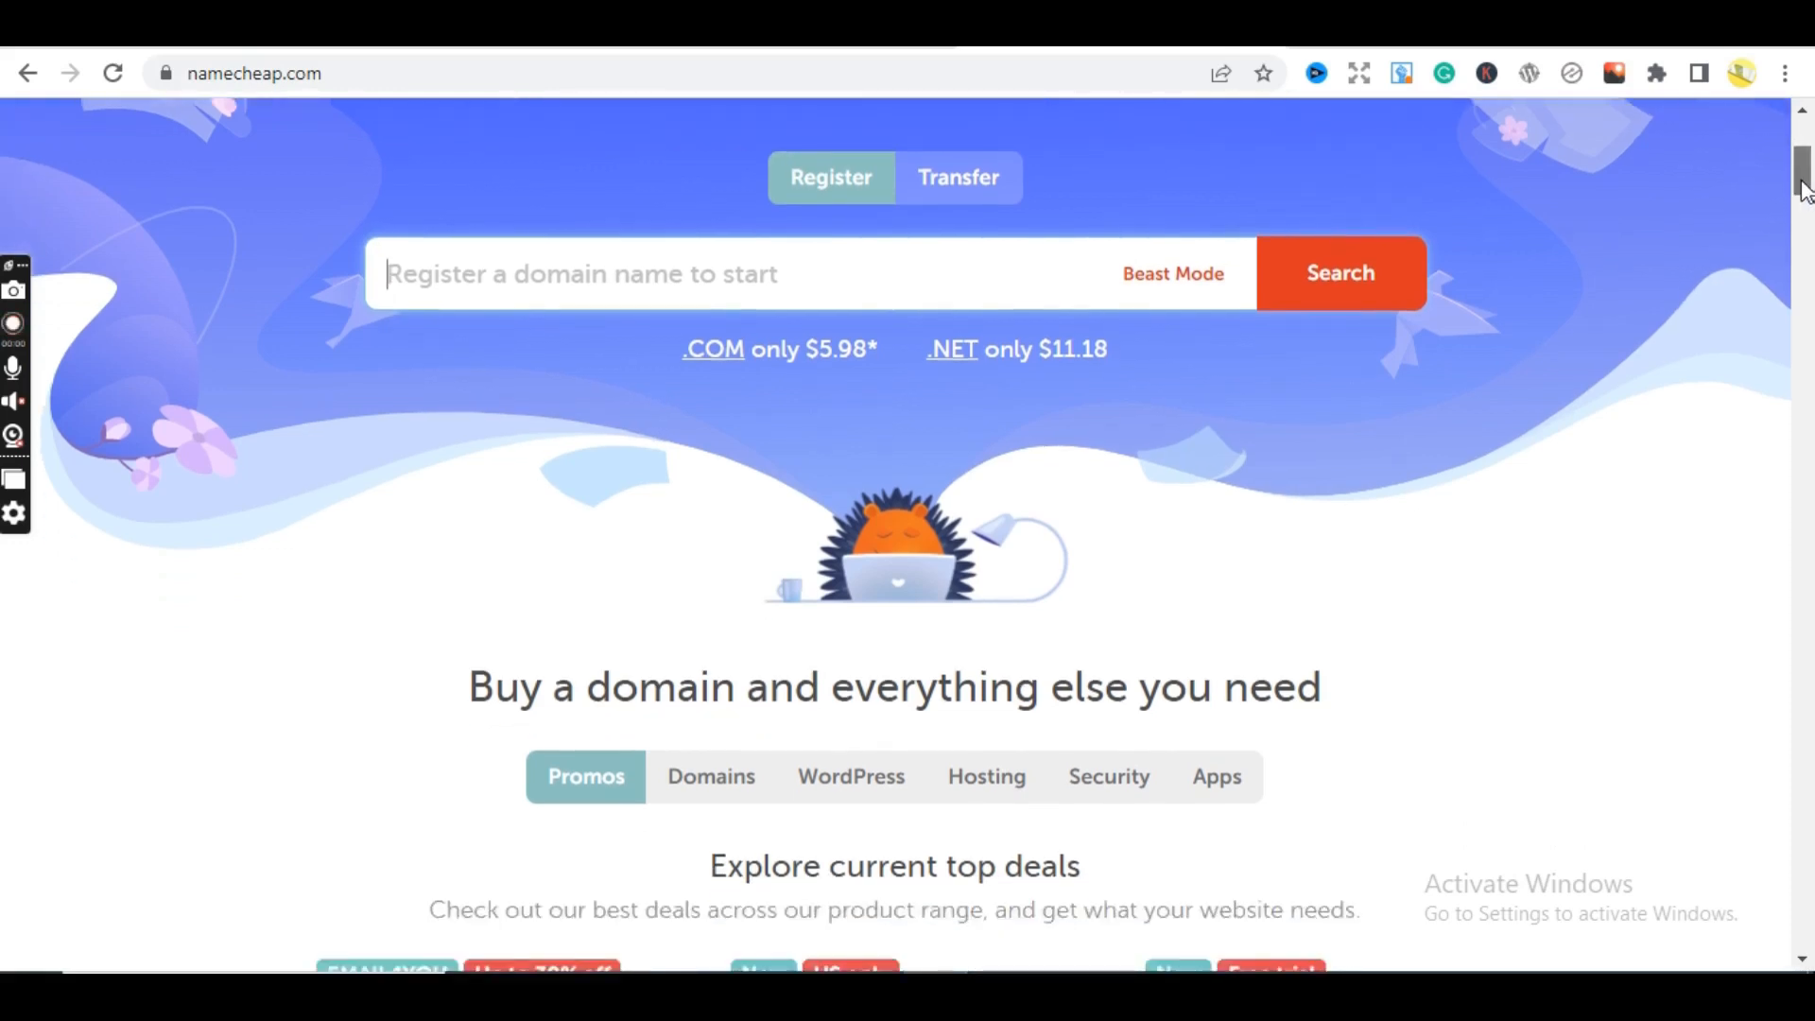
drag(1802, 181, 1802, 181)
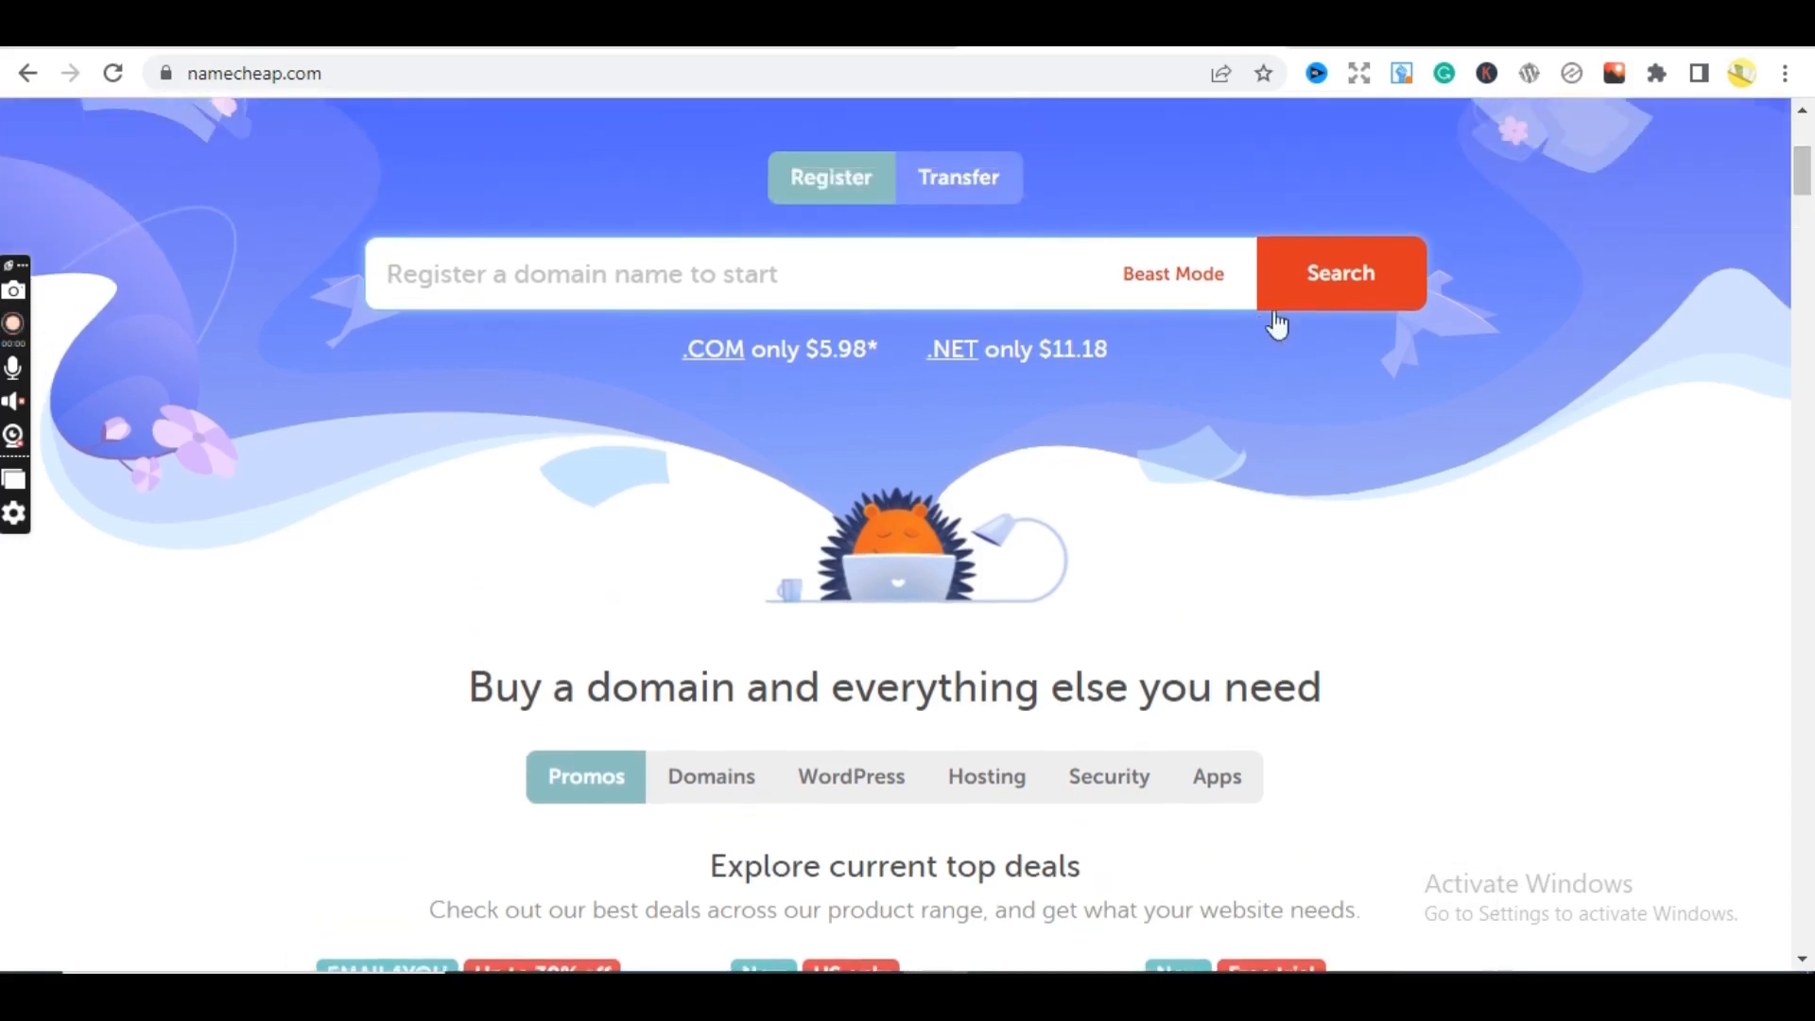
drag(1812, 169, 1812, 164)
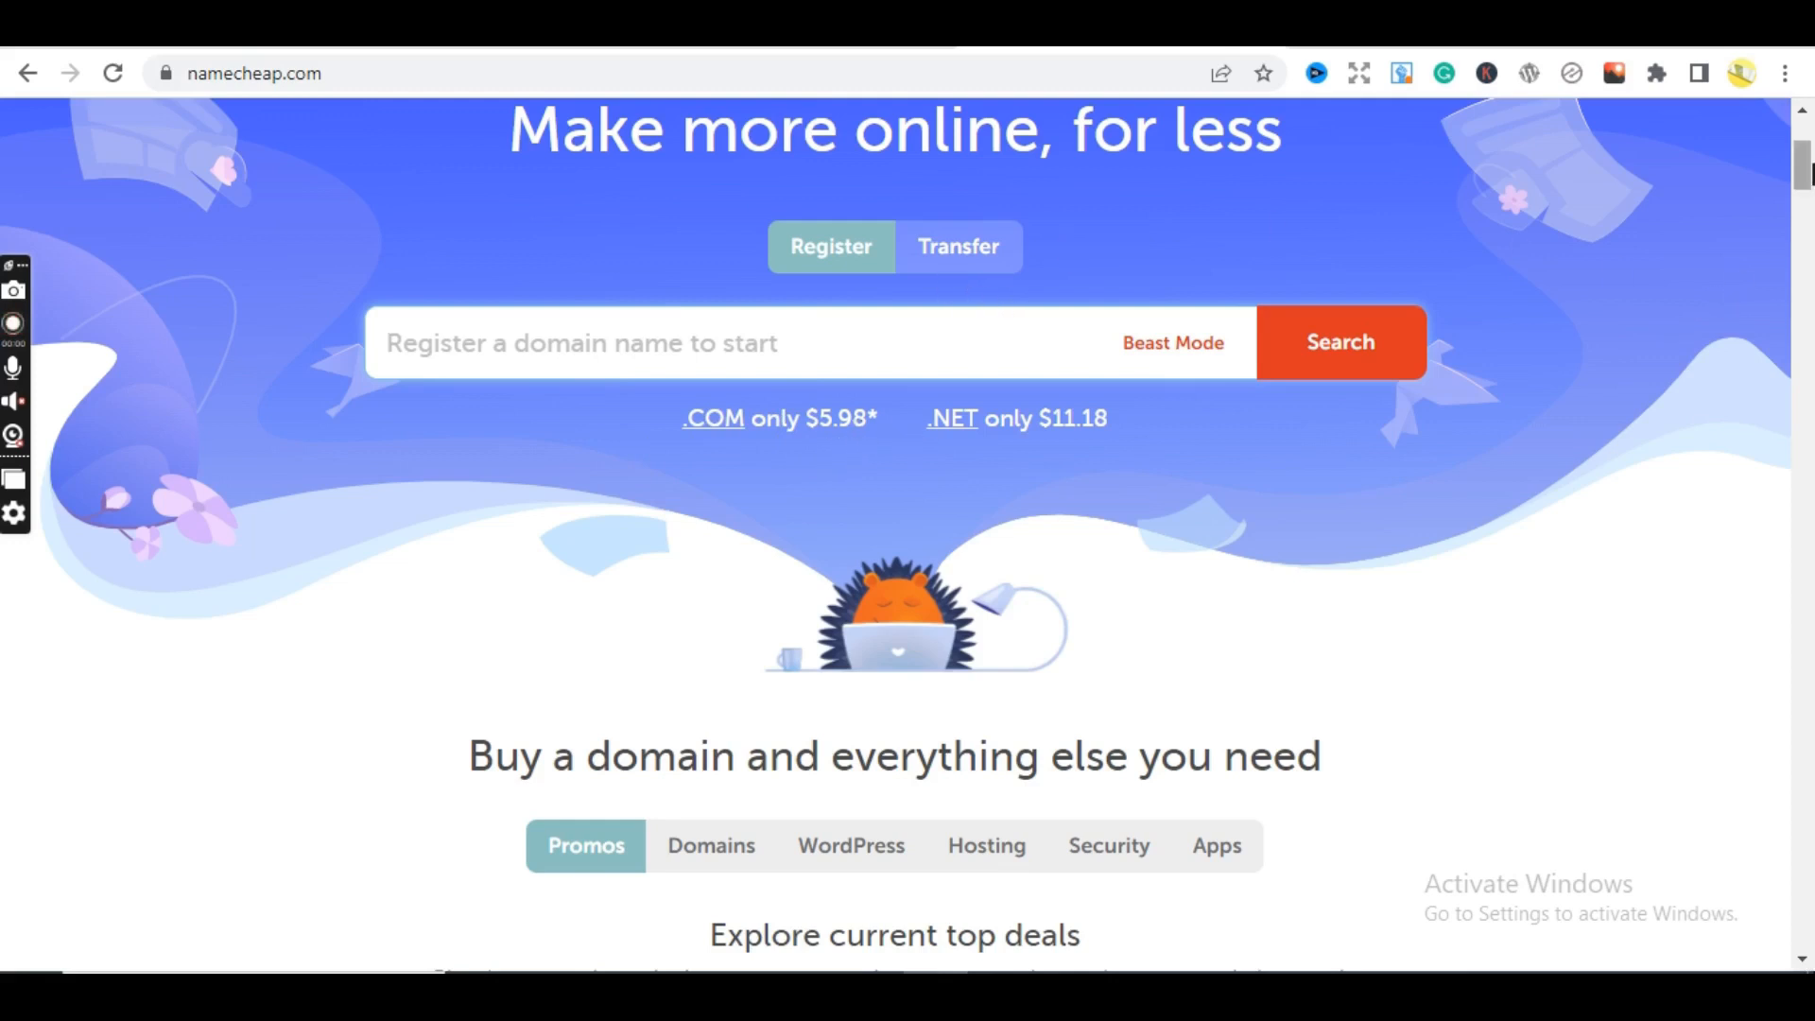
drag(1810, 170, 1812, 157)
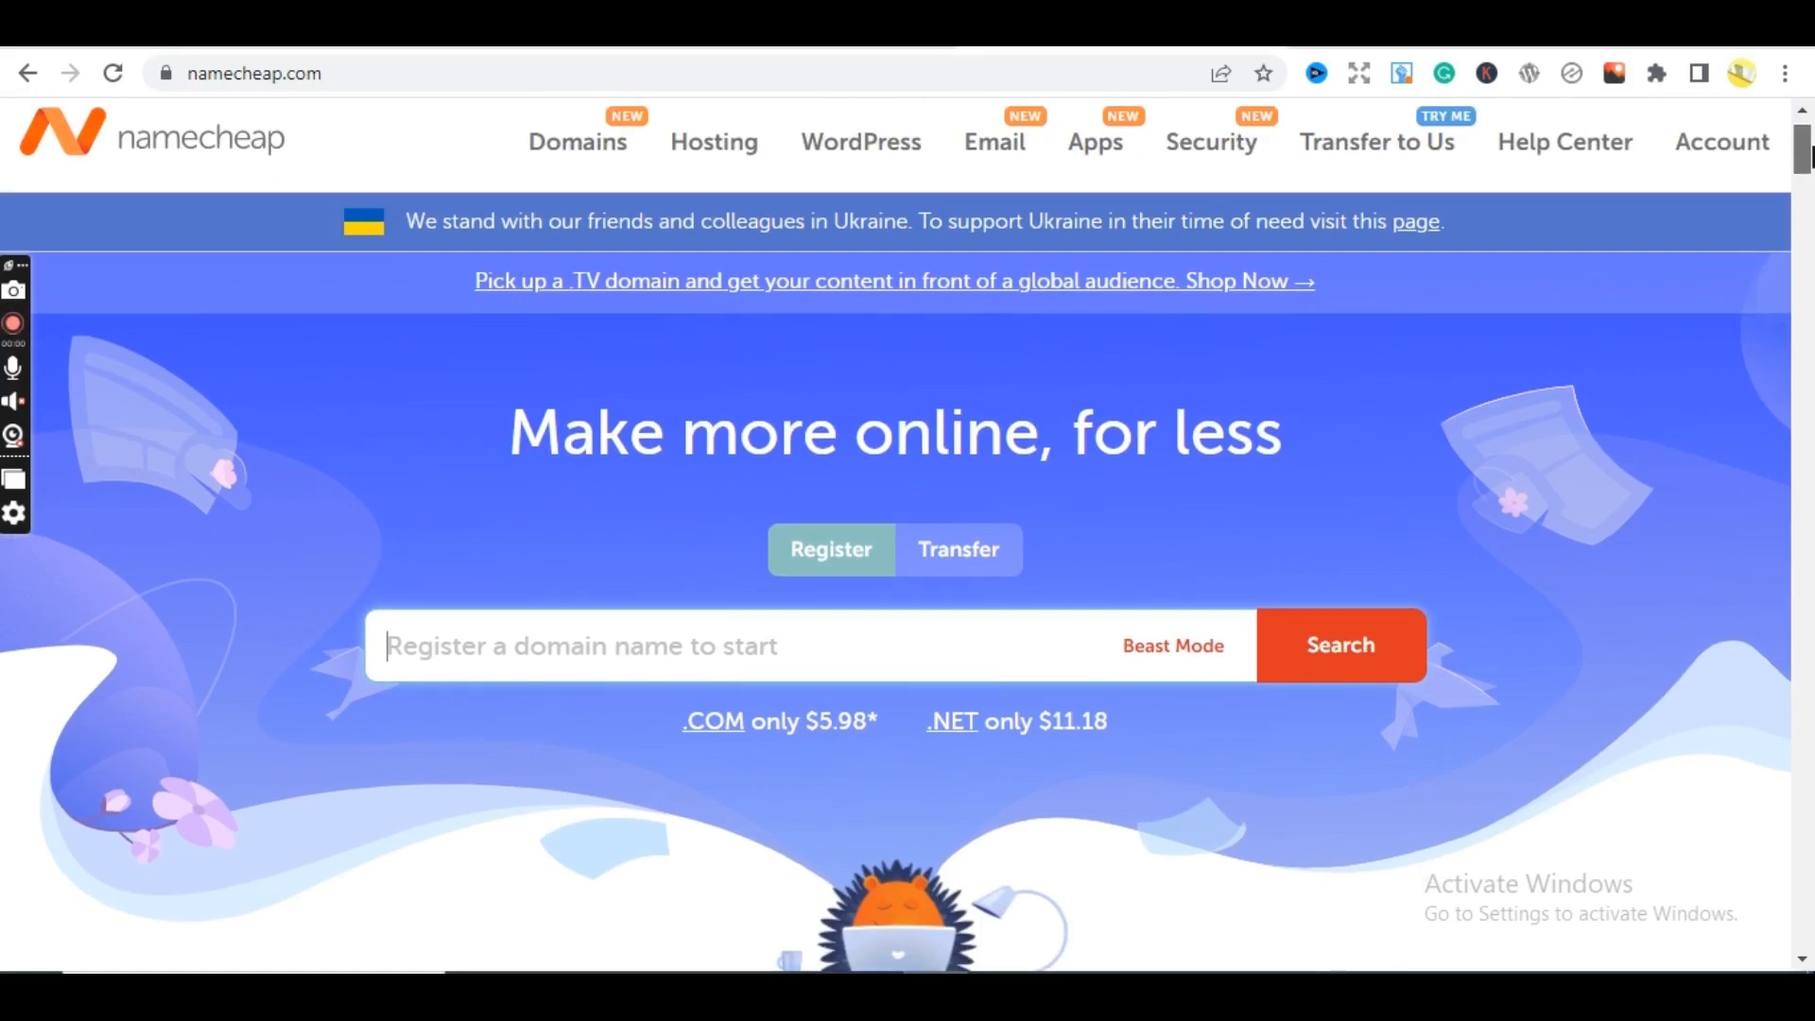
mouse_move(1810, 156)
mouse_down()
mouse_move(1809, 202)
mouse_move(1810, 137)
mouse_up()
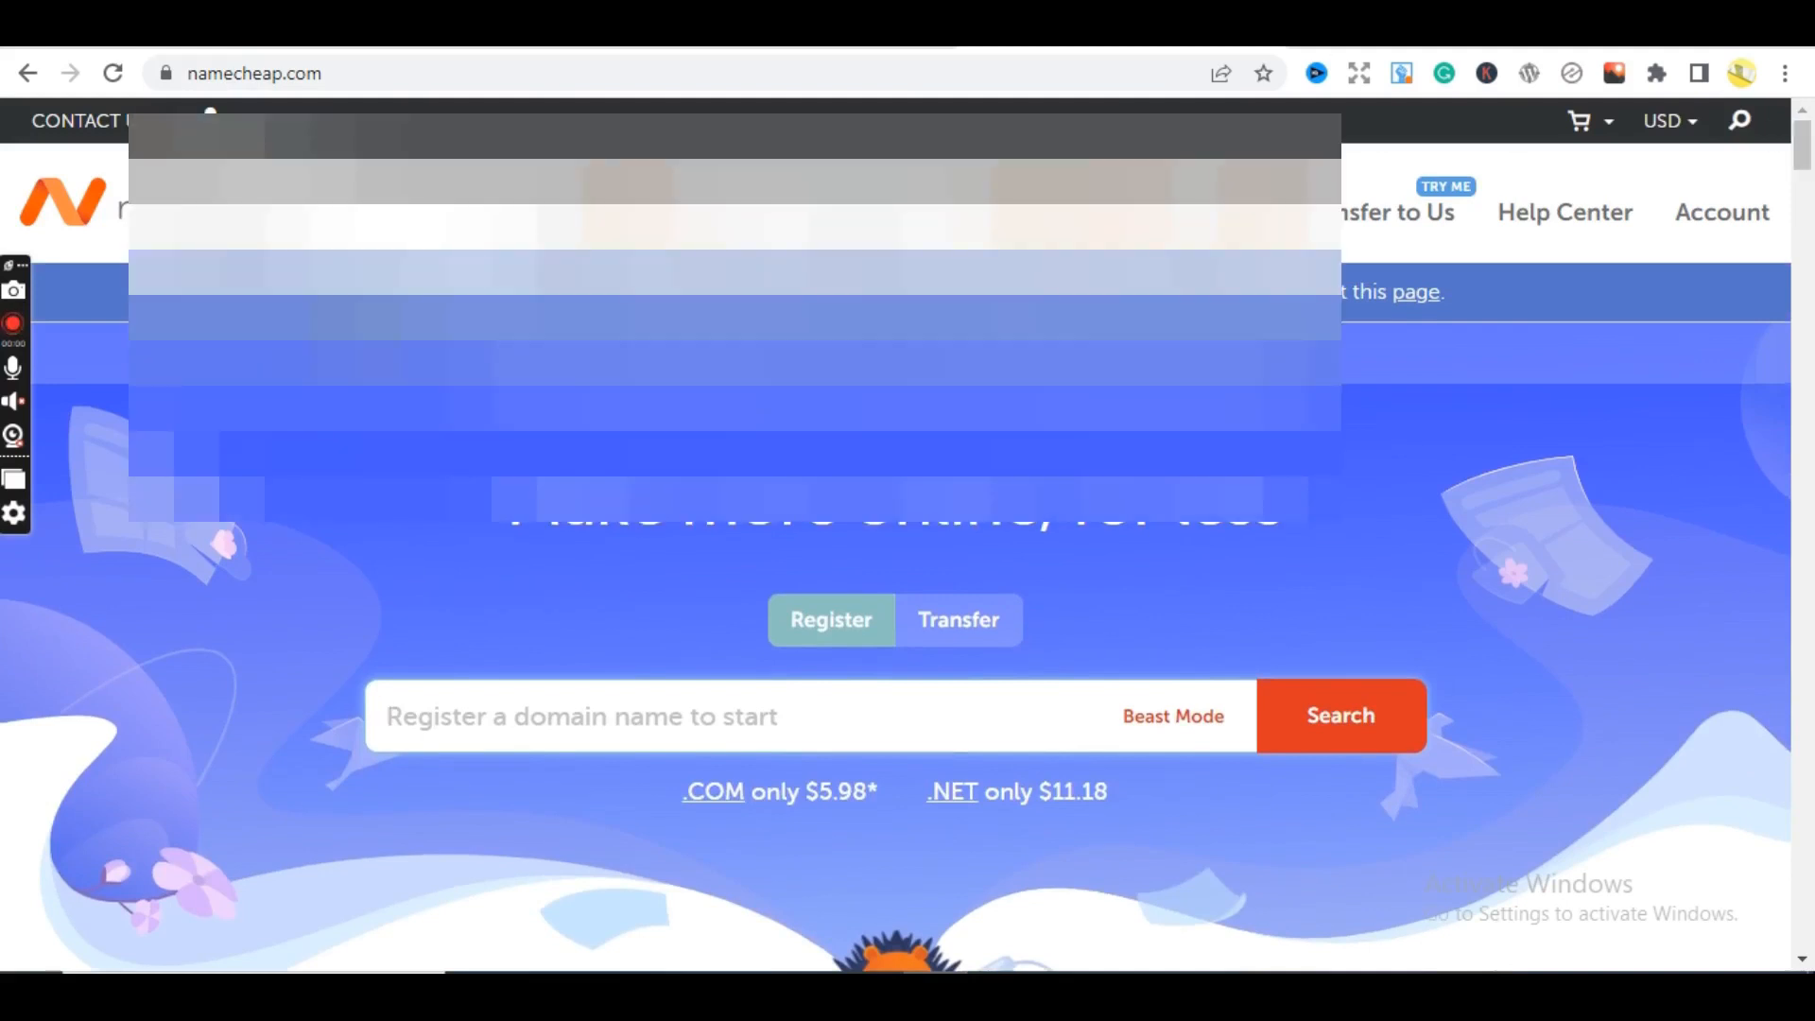
- Open porkbun.com in a new Chrome tab
key(ctrl+t)
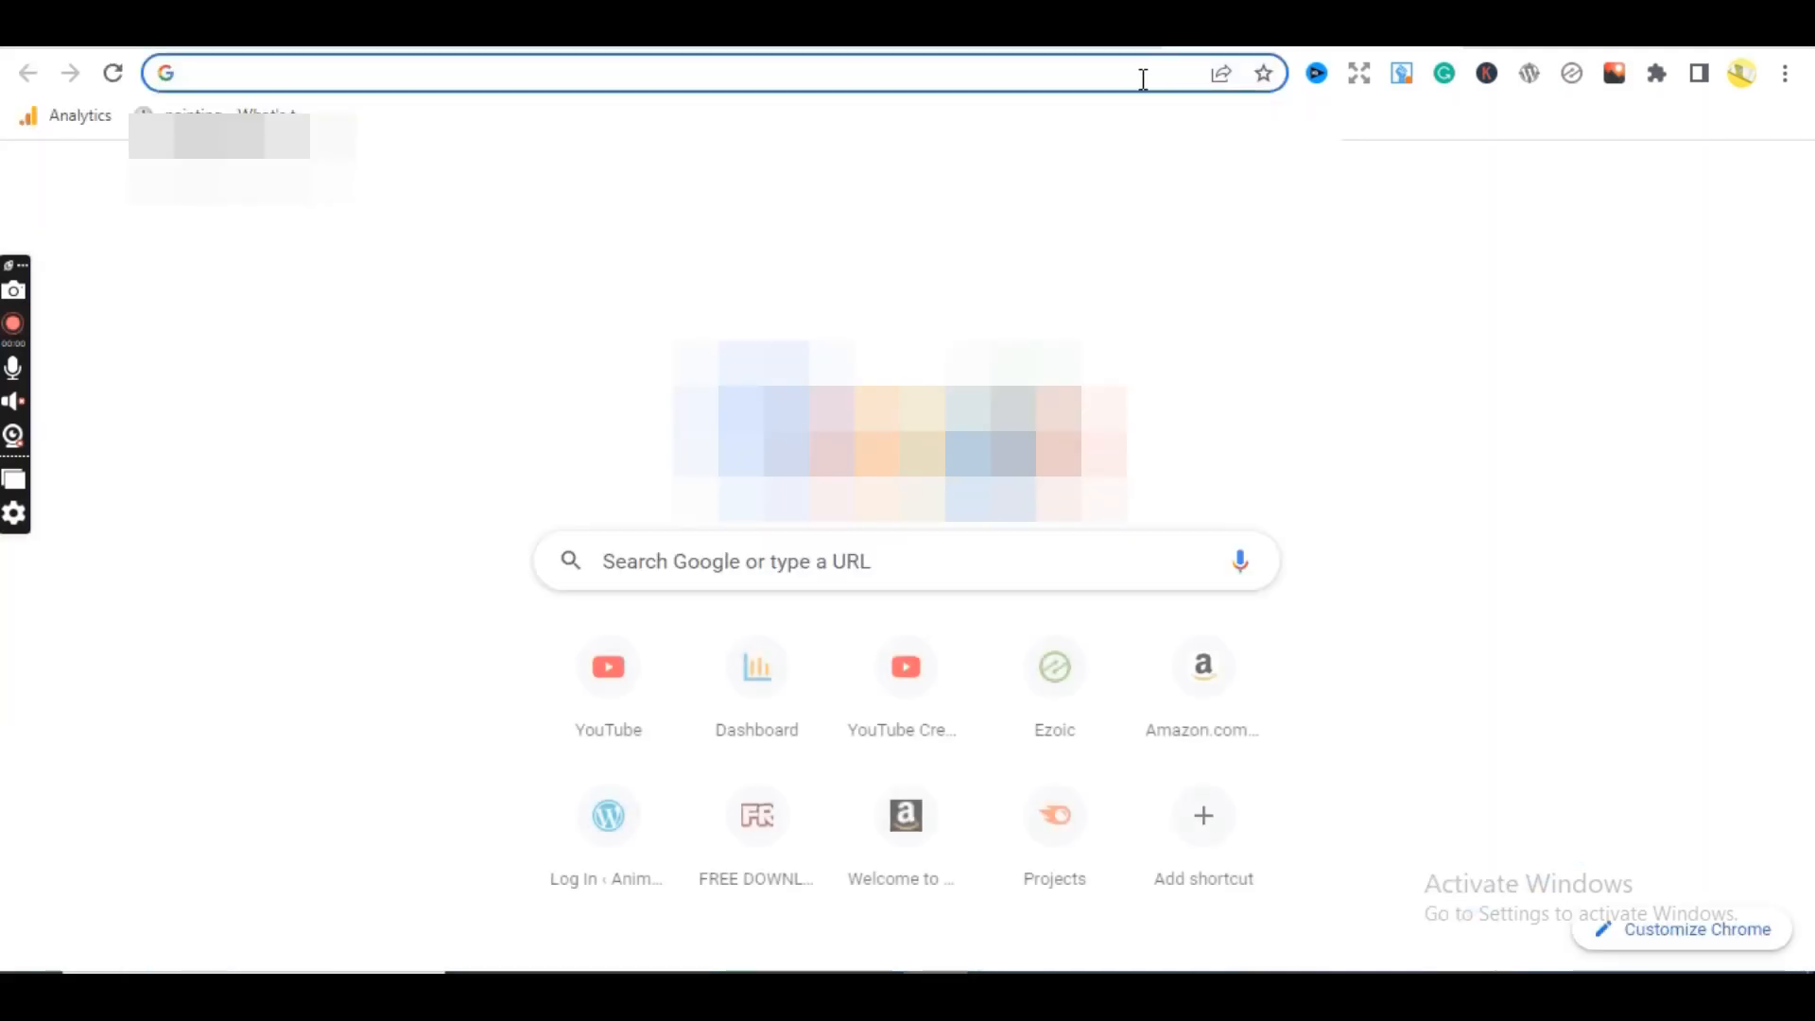
text(pr)
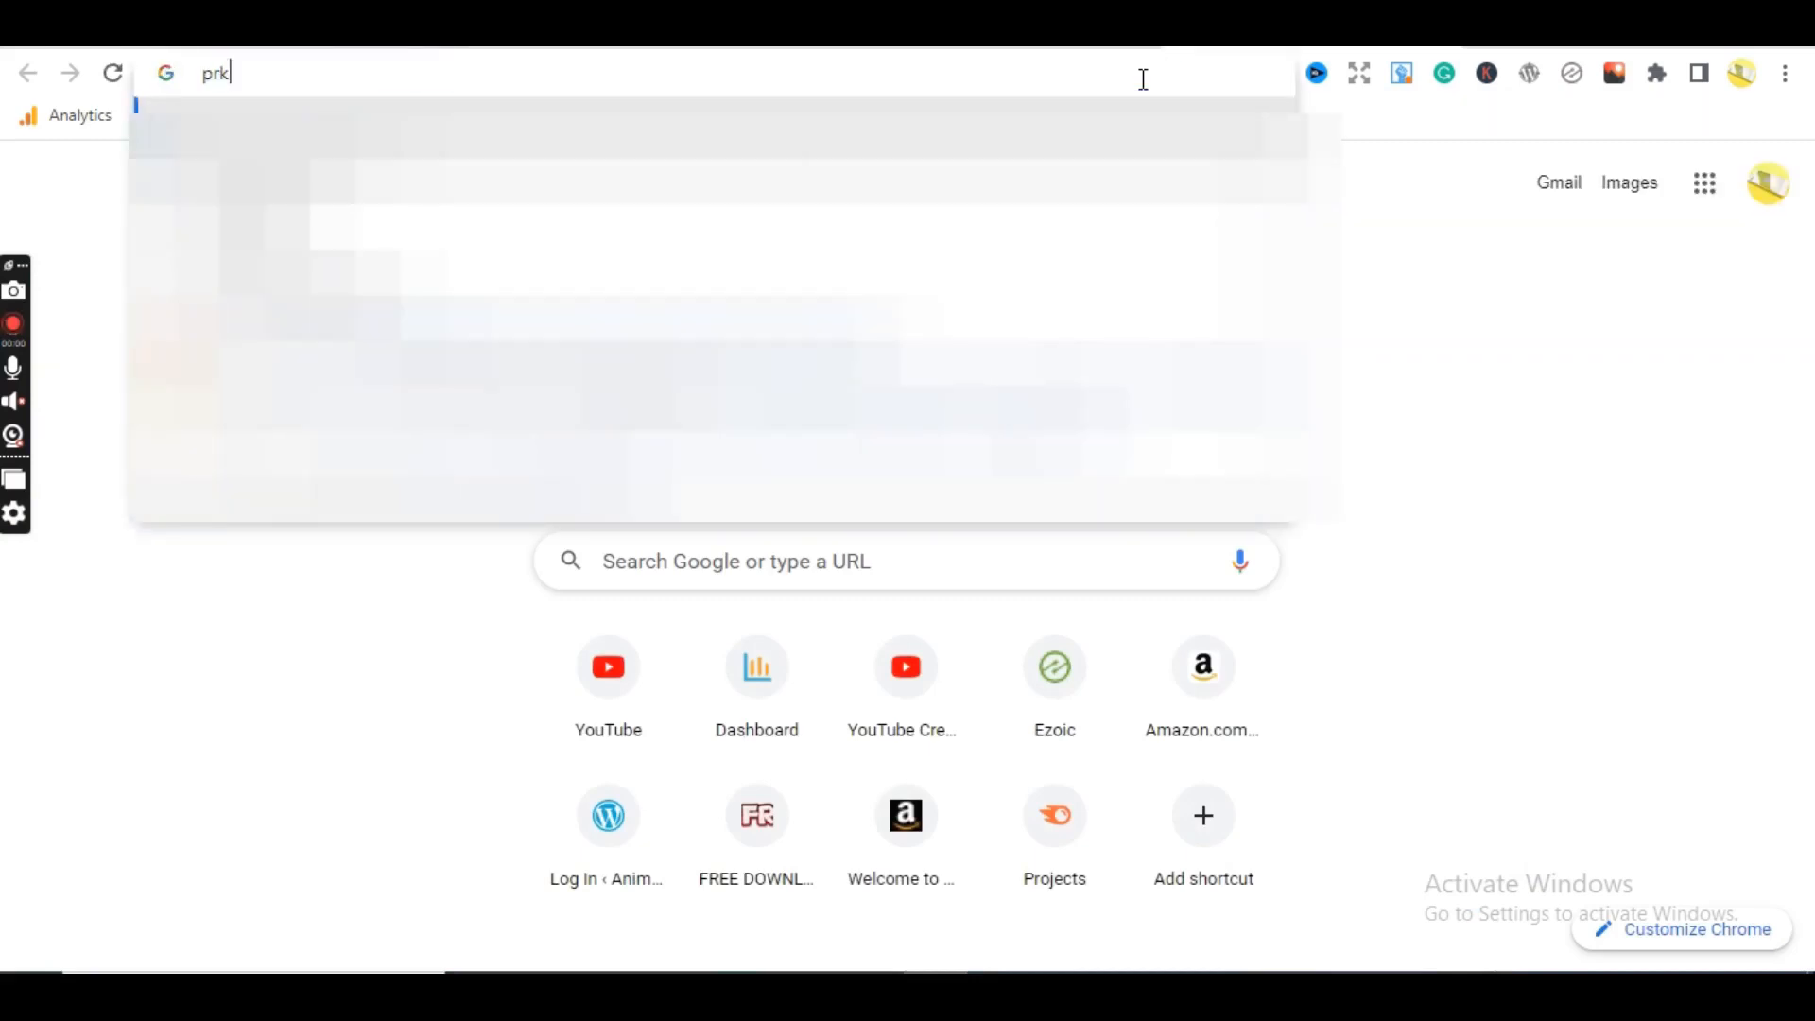
text(or)
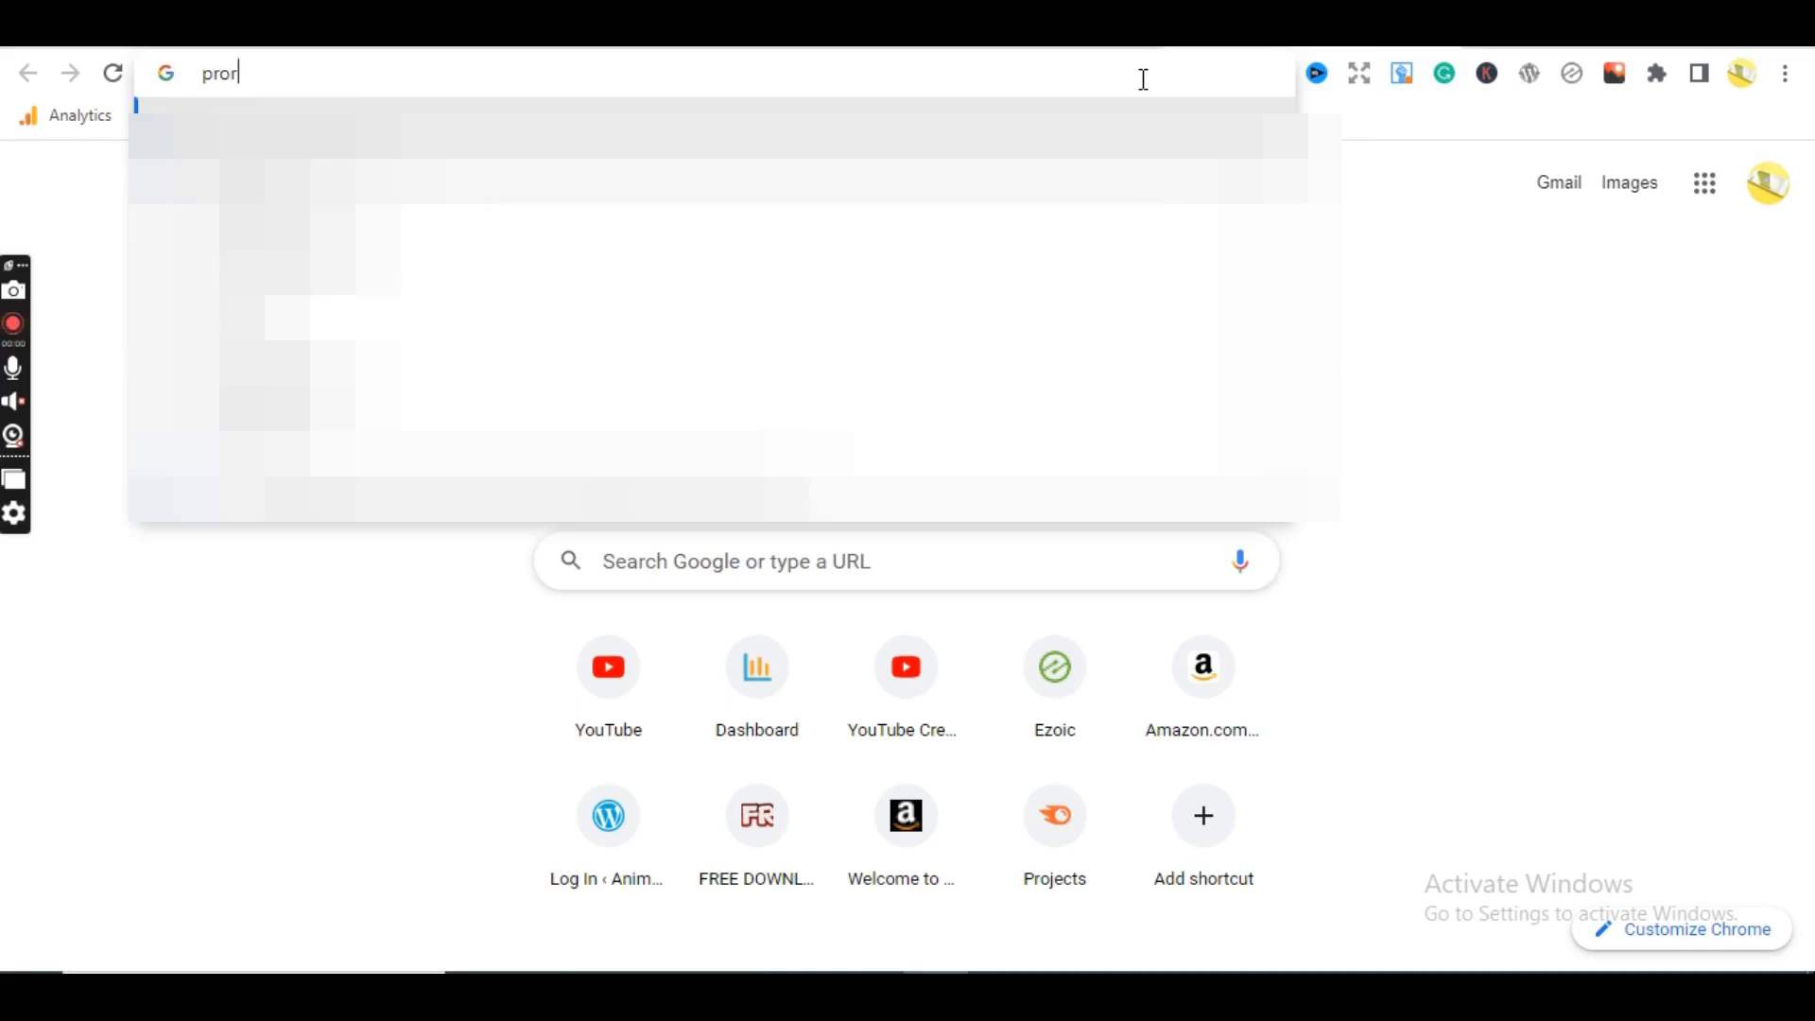
key(BackSpace)
key(BackSpace)
key(BackSpace)
text(or)
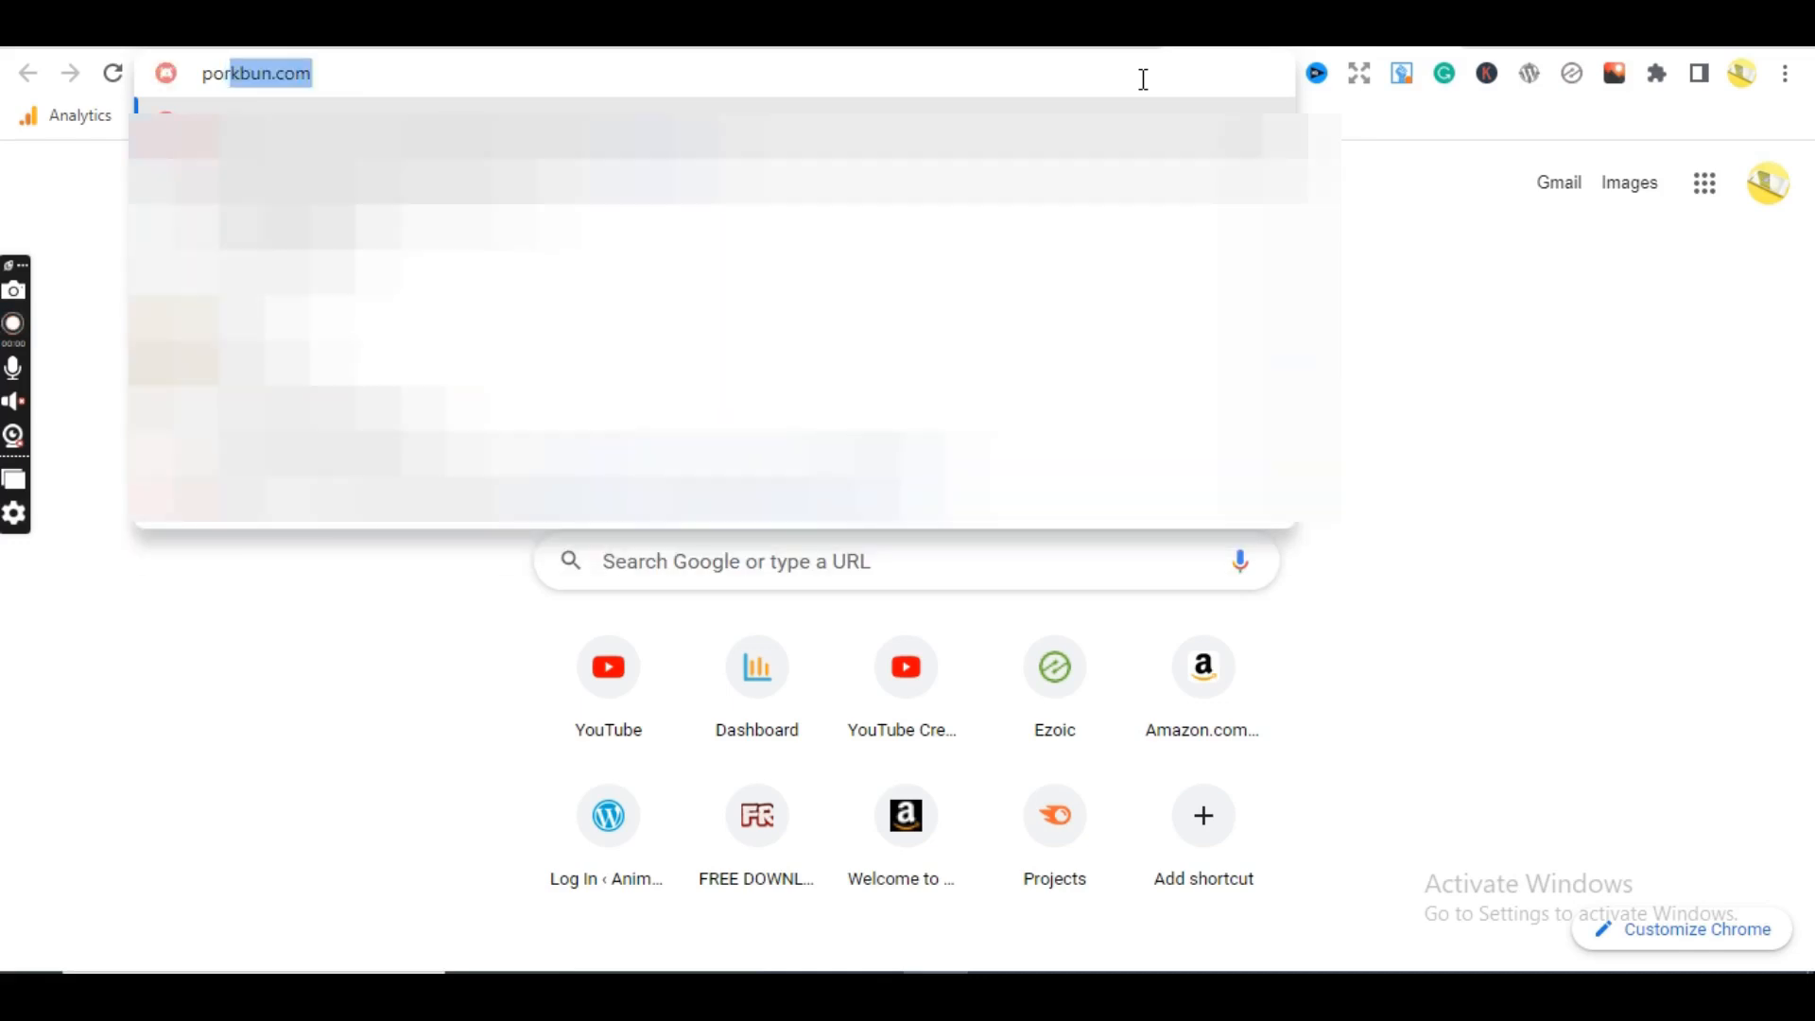
key(Return)
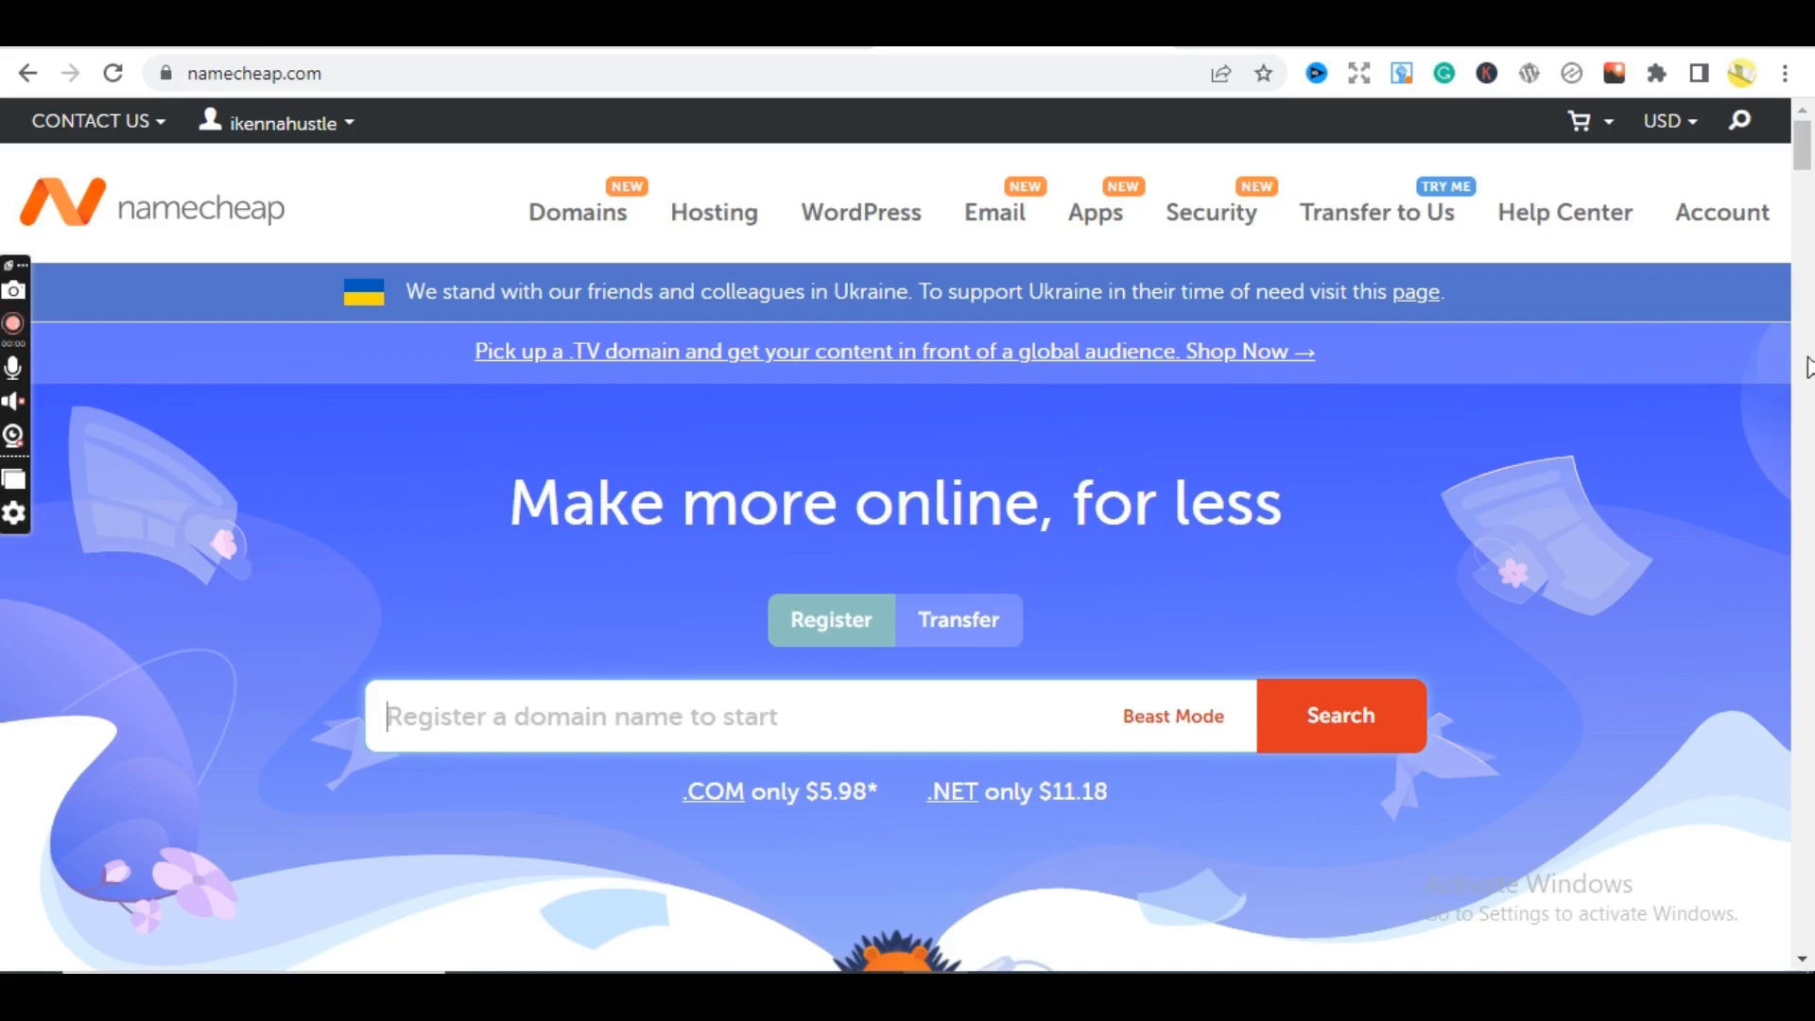
- Enter huntinghoney.co in Namecheap's domain search box, correcting the earlier typos
scroll(1807, 185, down, 2)
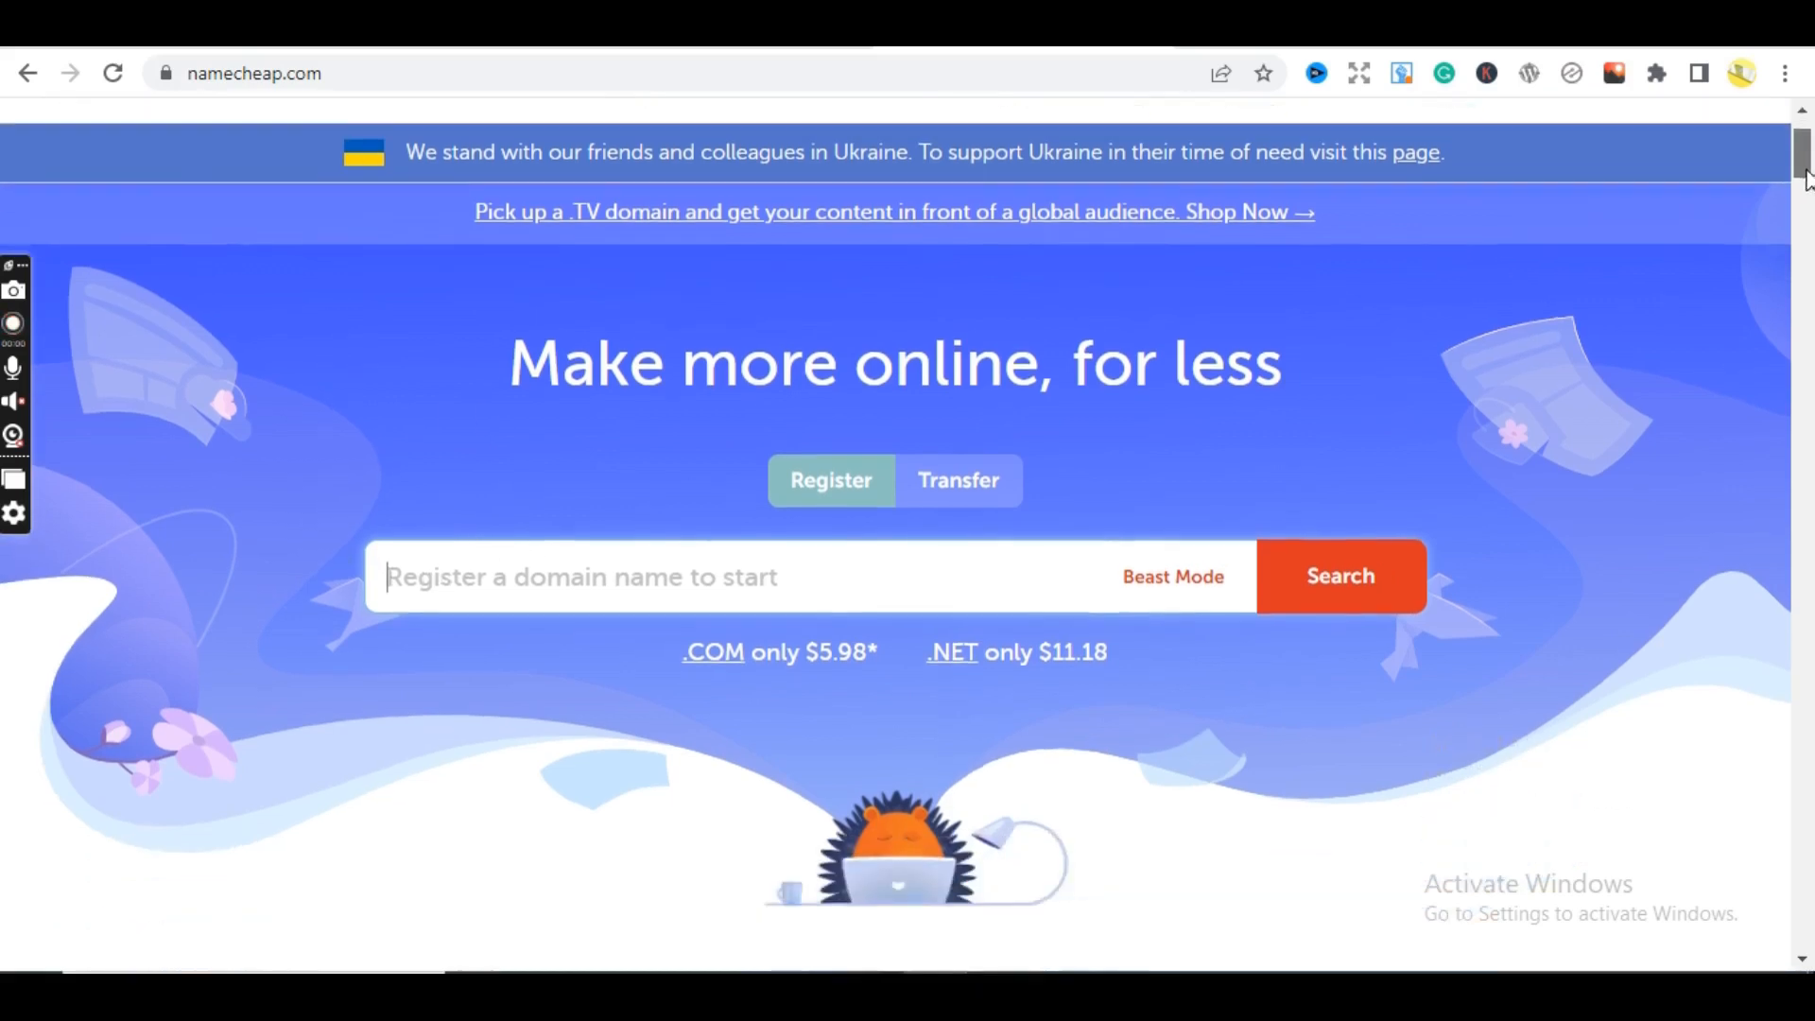
click(575, 499)
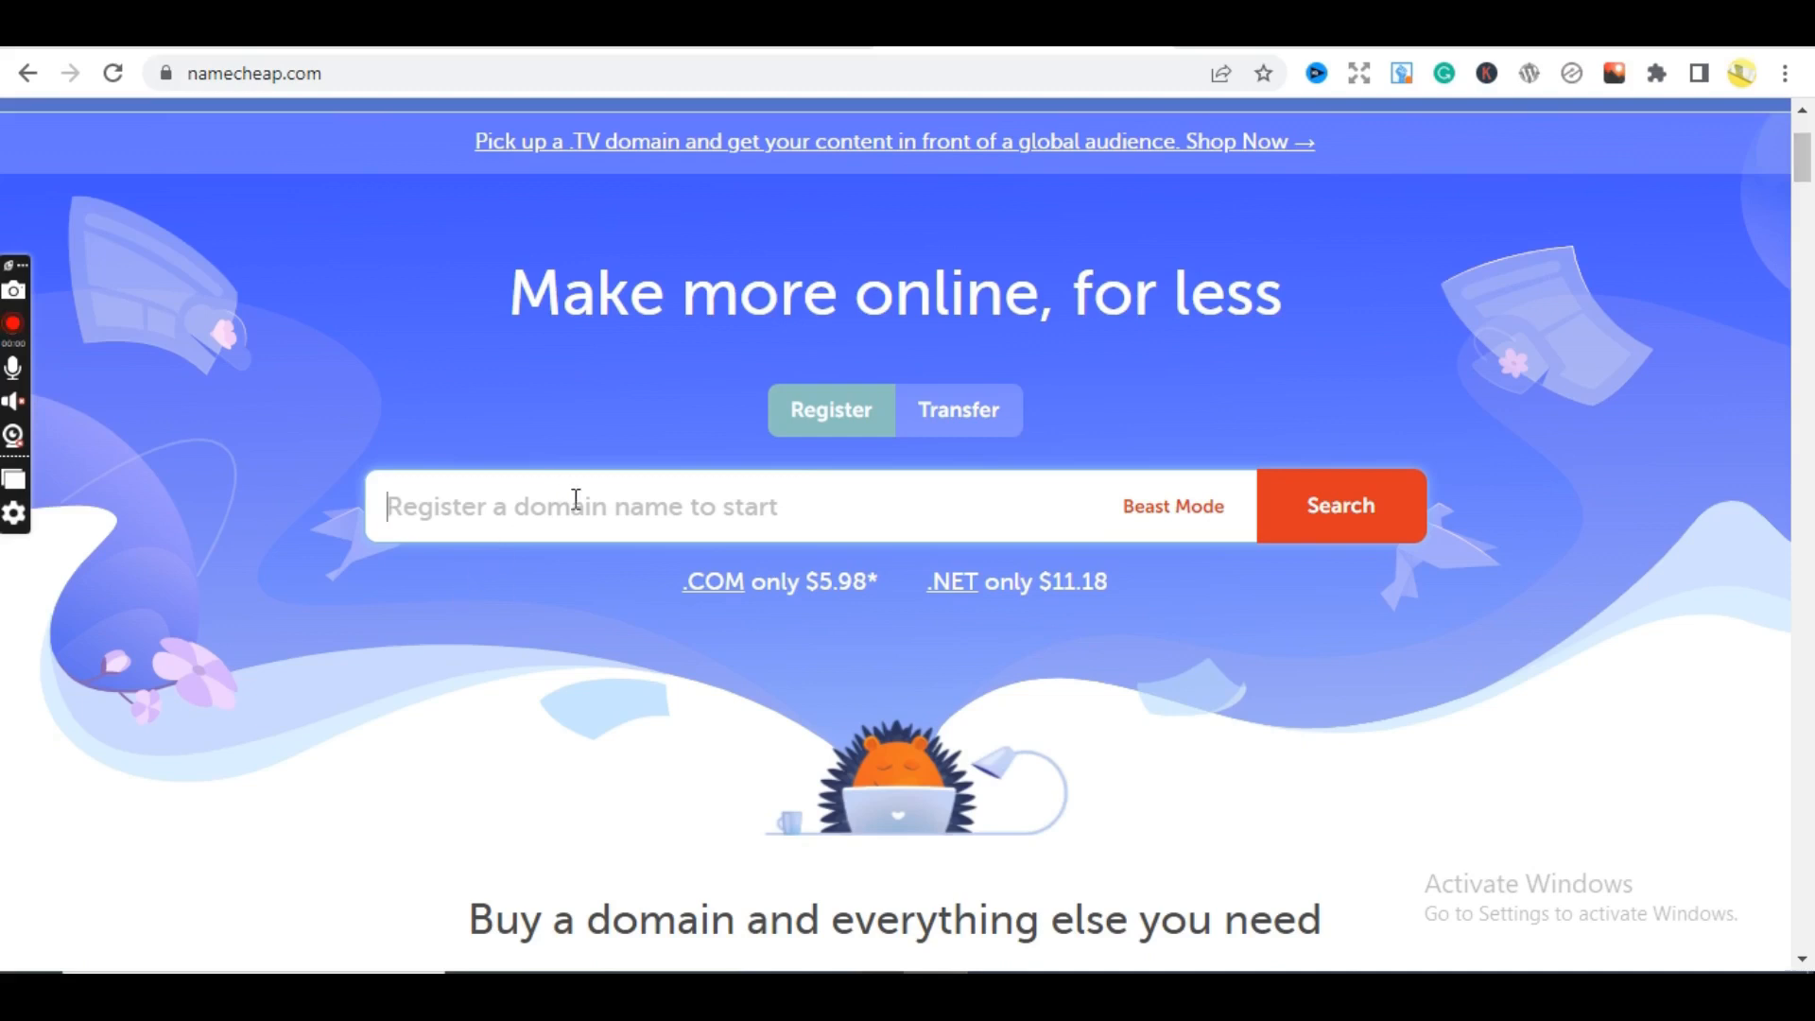
text(m)
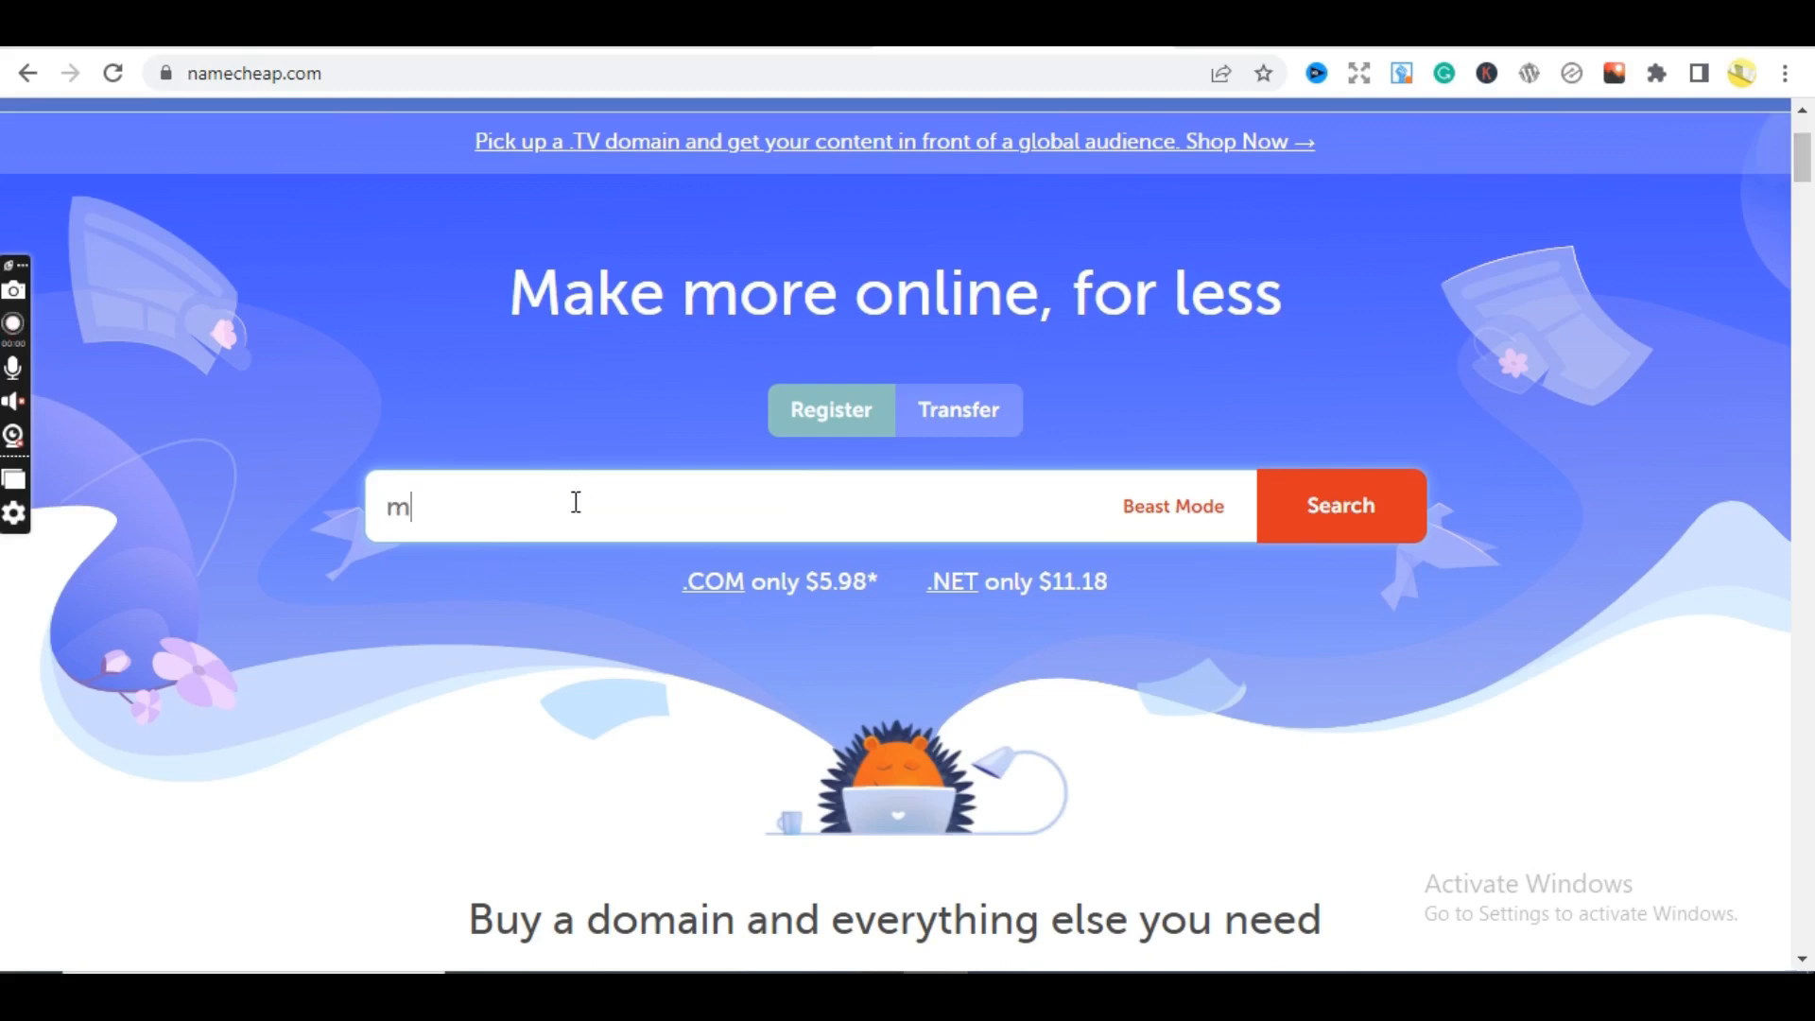
text(ortor)
key(BackSpace)
key(BackSpace)
key(BackSpace)
key(BackSpace)
key(BackSpace)
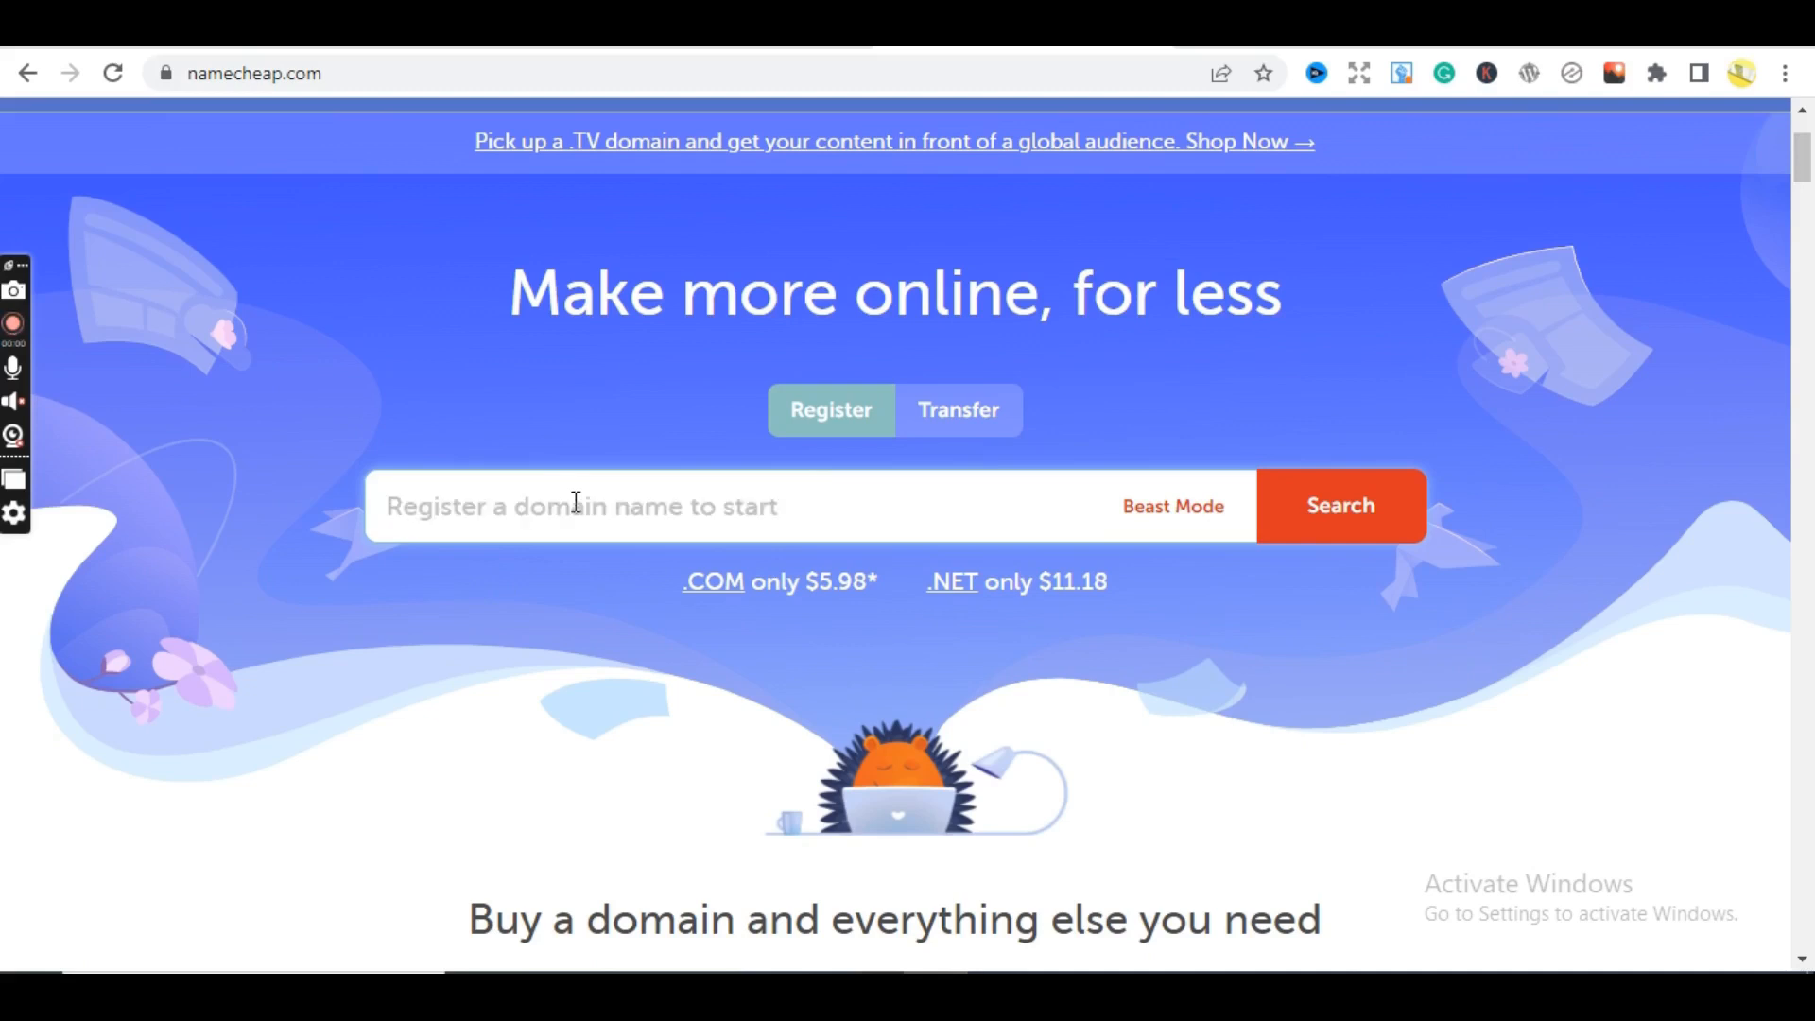
text(huntiung)
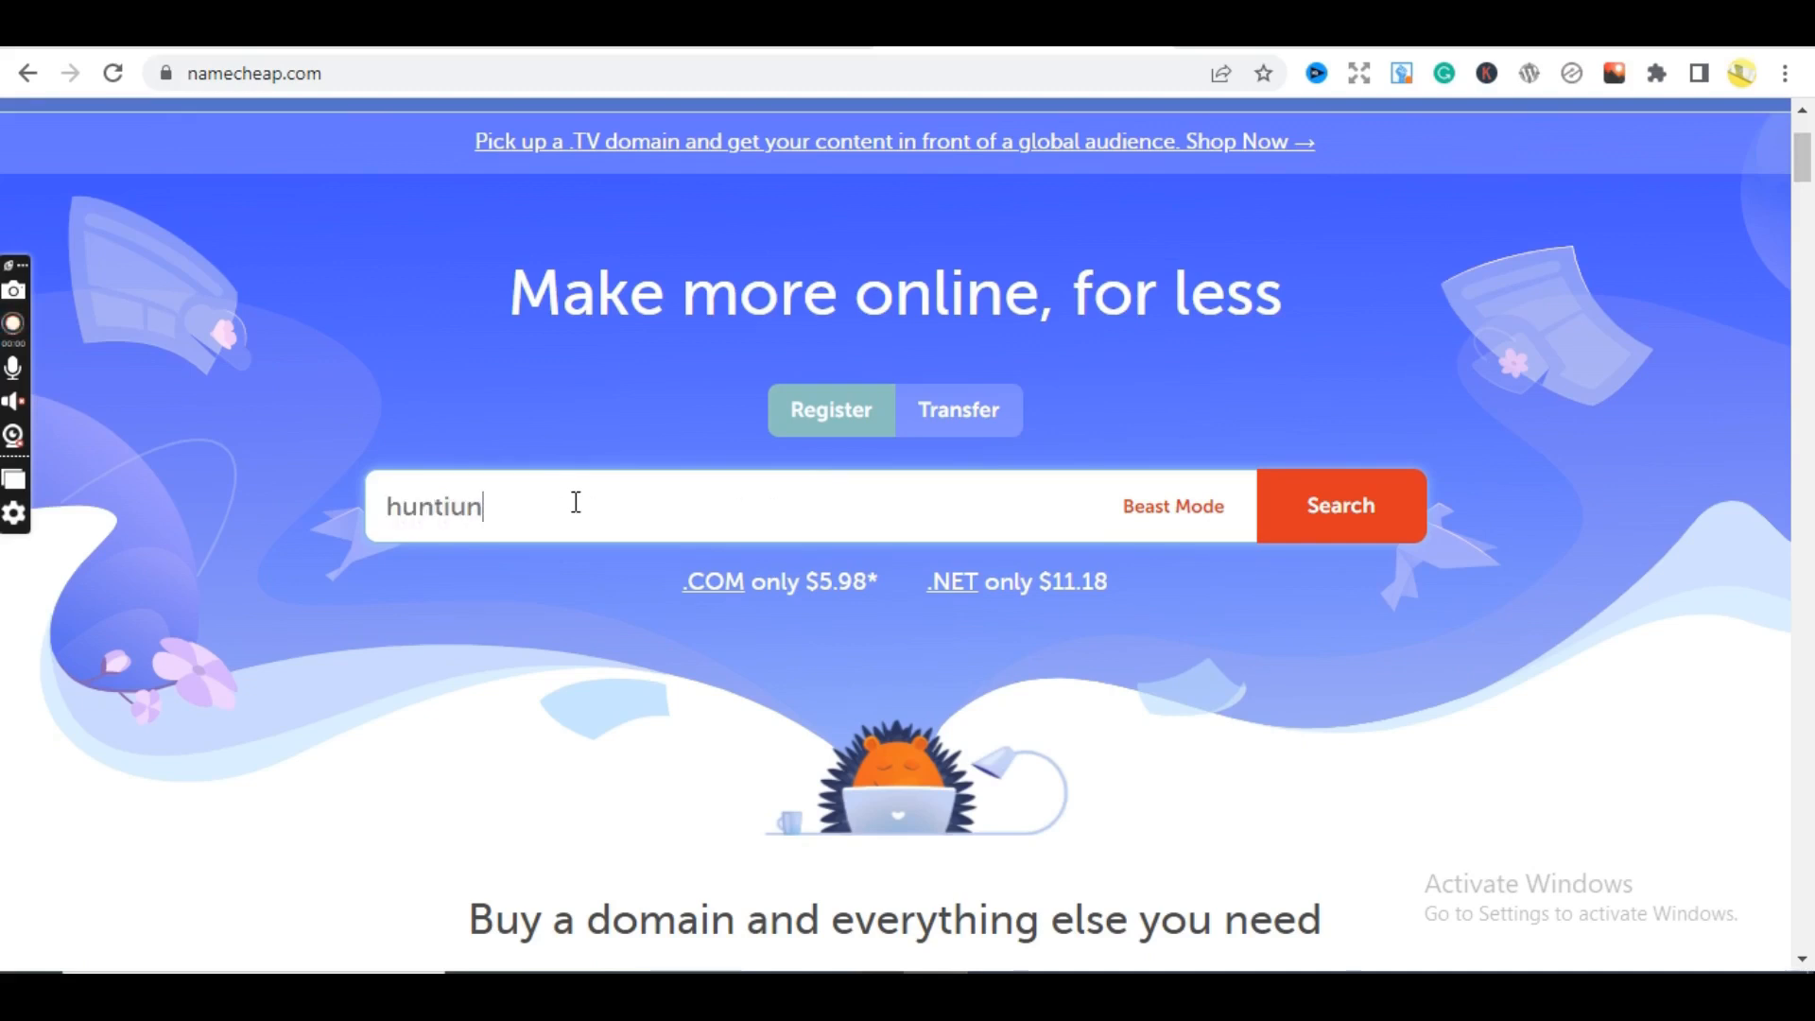
key(BackSpace)
key(BackSpace)
key(BackSpace)
text(inghoney)
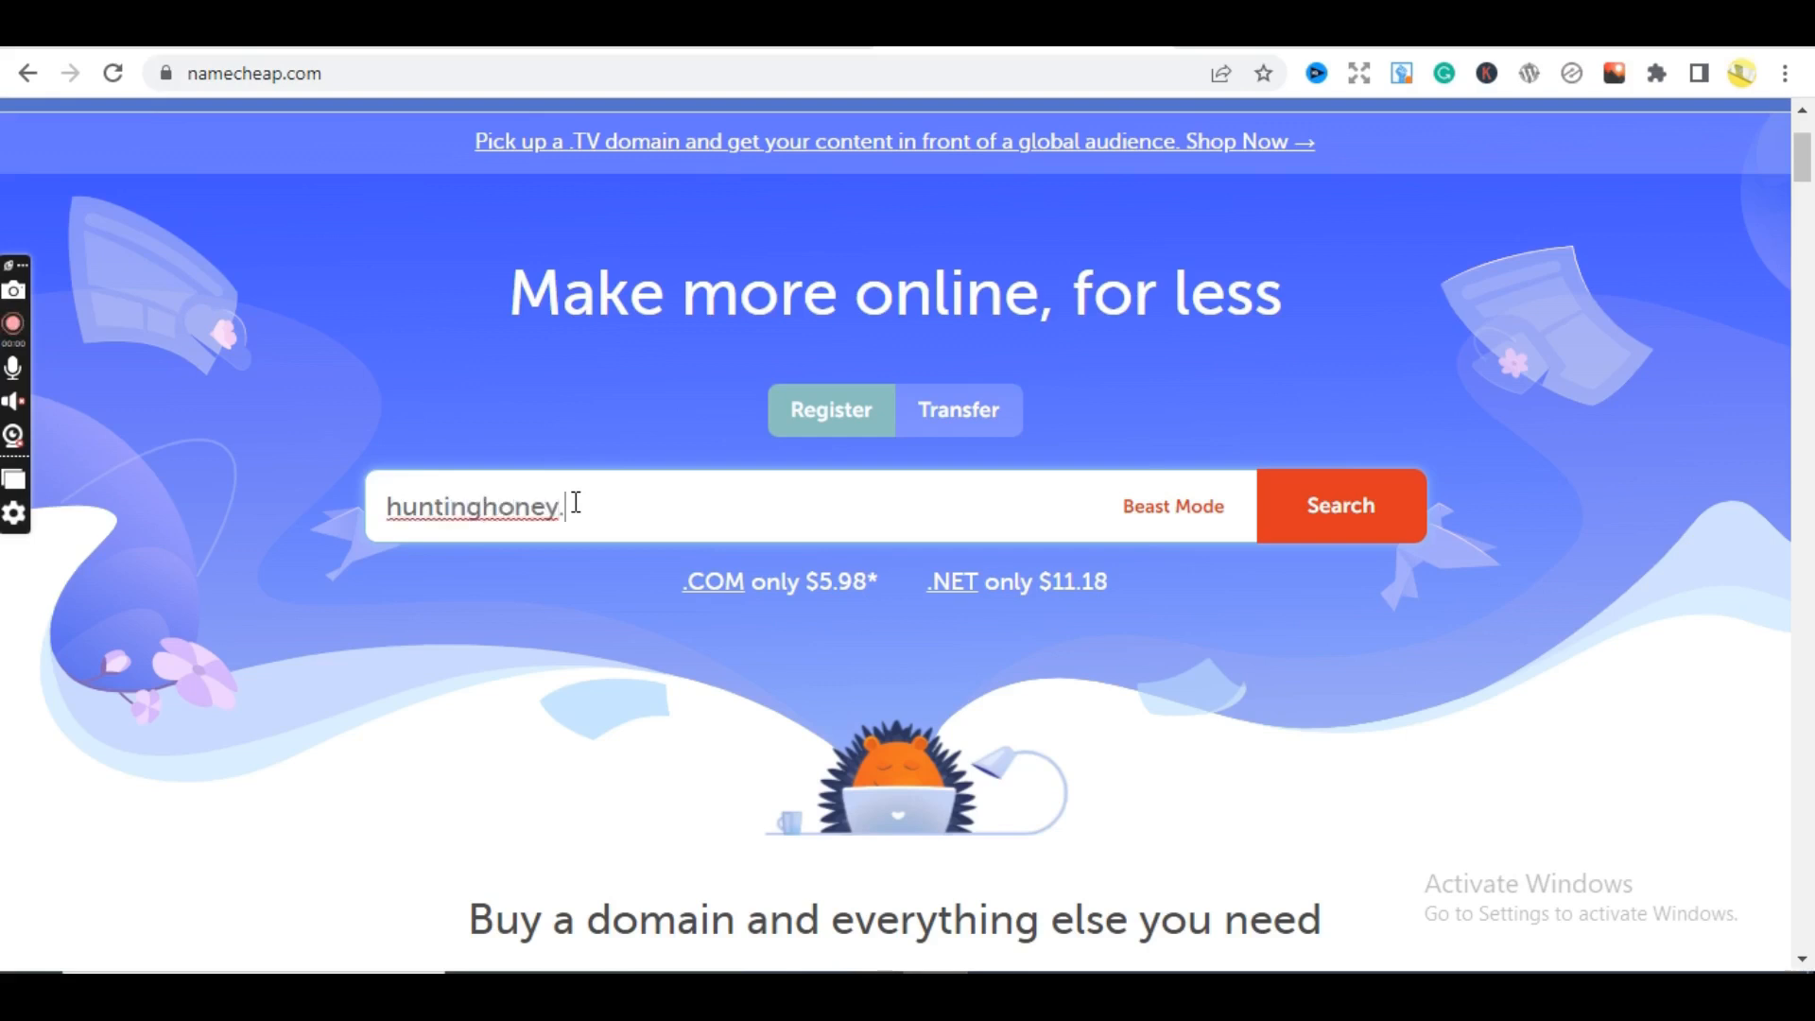
text(.co)
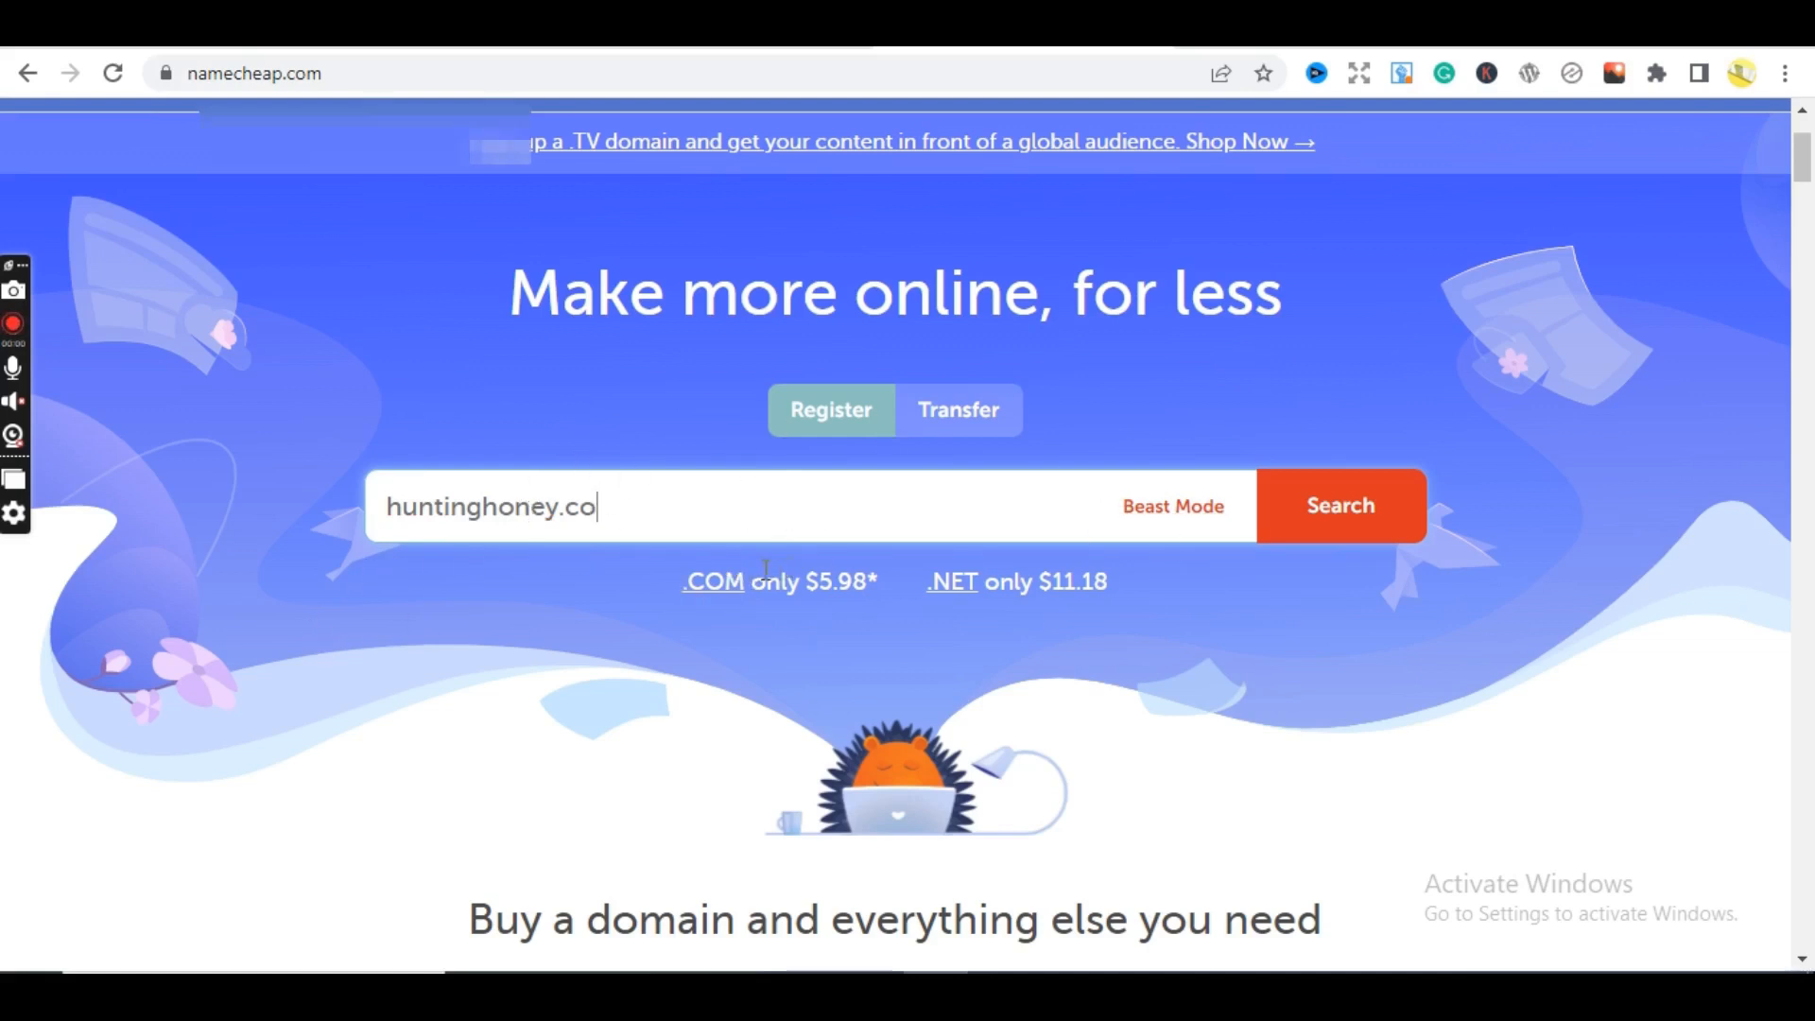
- Check huntinghoney.co's availability and copy the NEWCOM598 promo code from the .com badge
click(1322, 518)
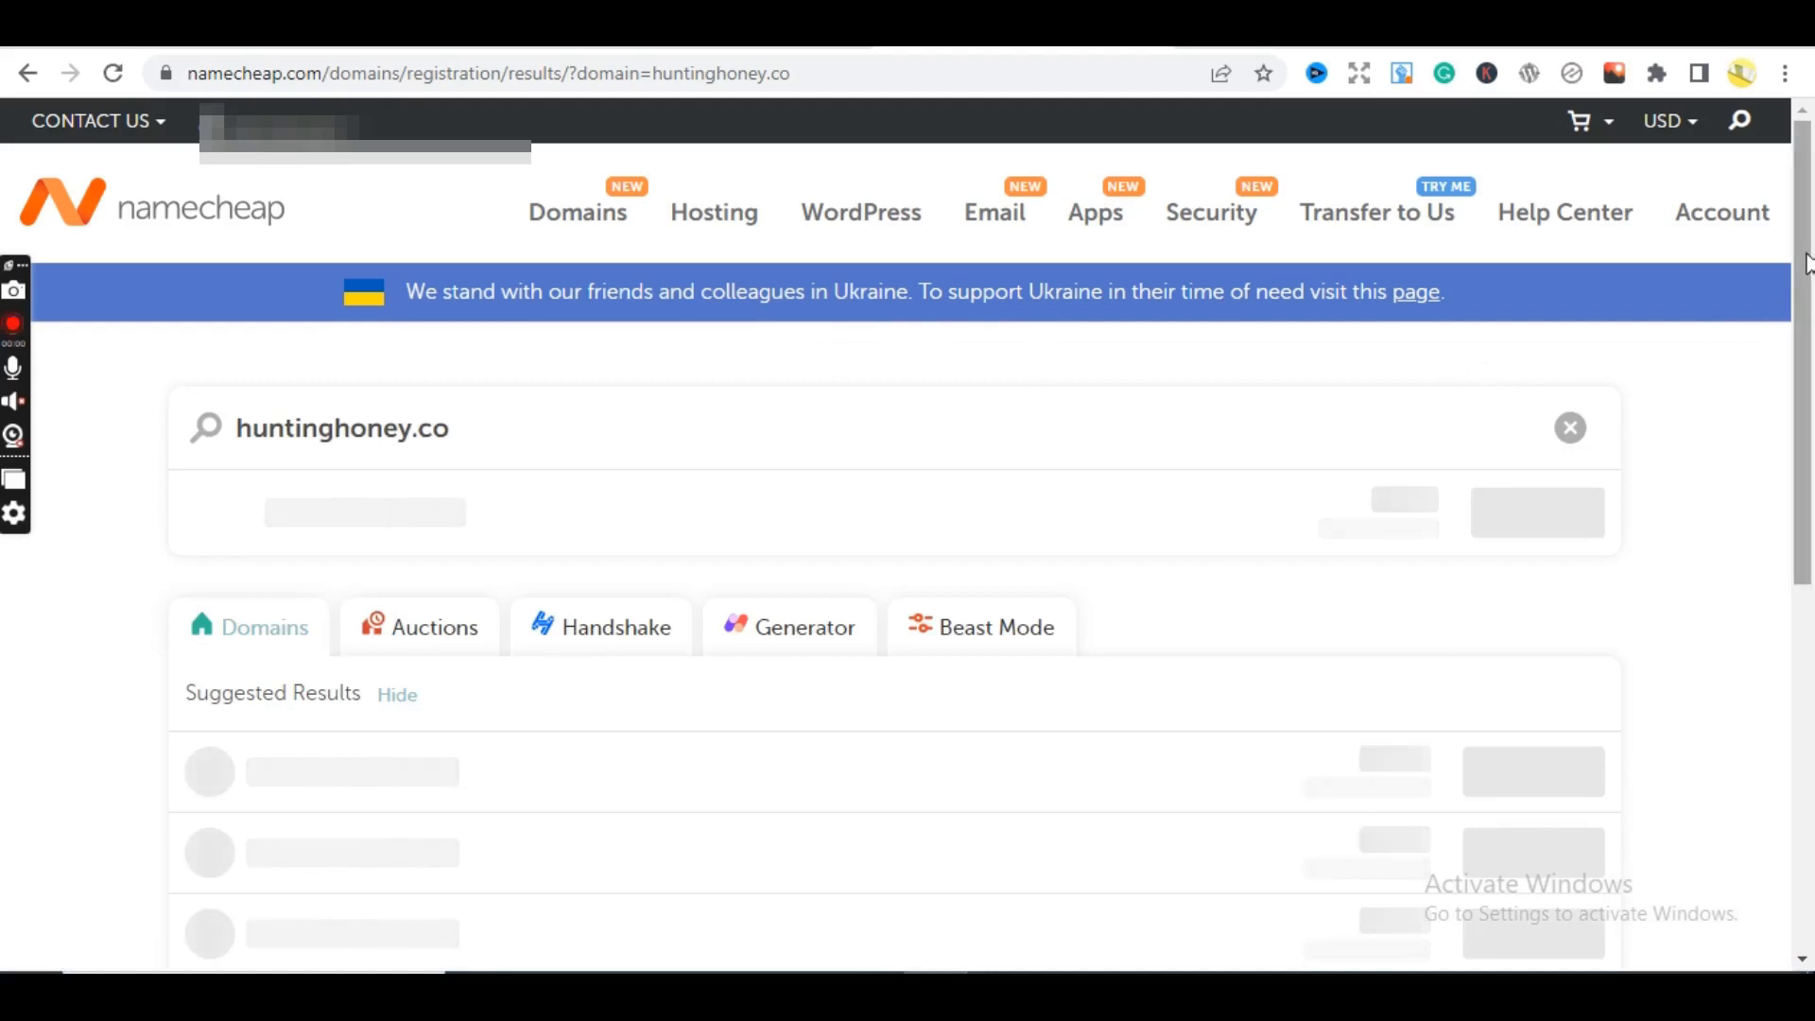
drag(1808, 265, 1811, 322)
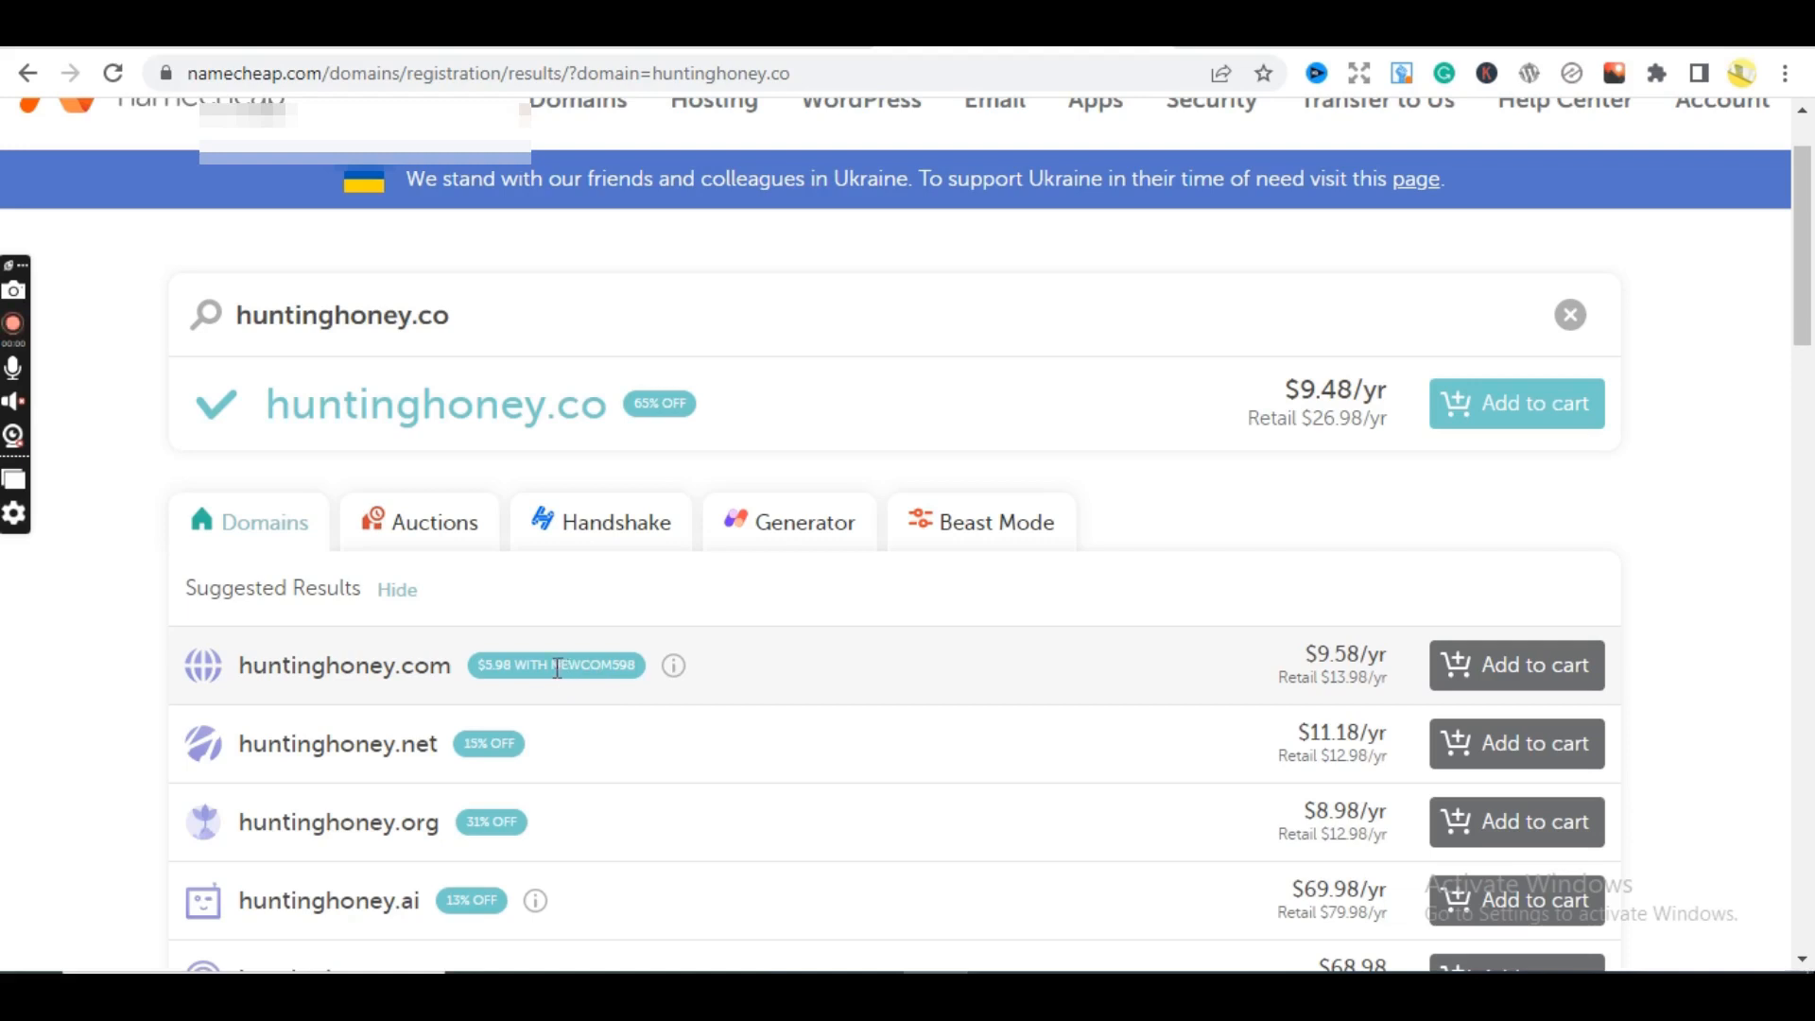
drag(556, 667, 649, 673)
right_click(608, 669)
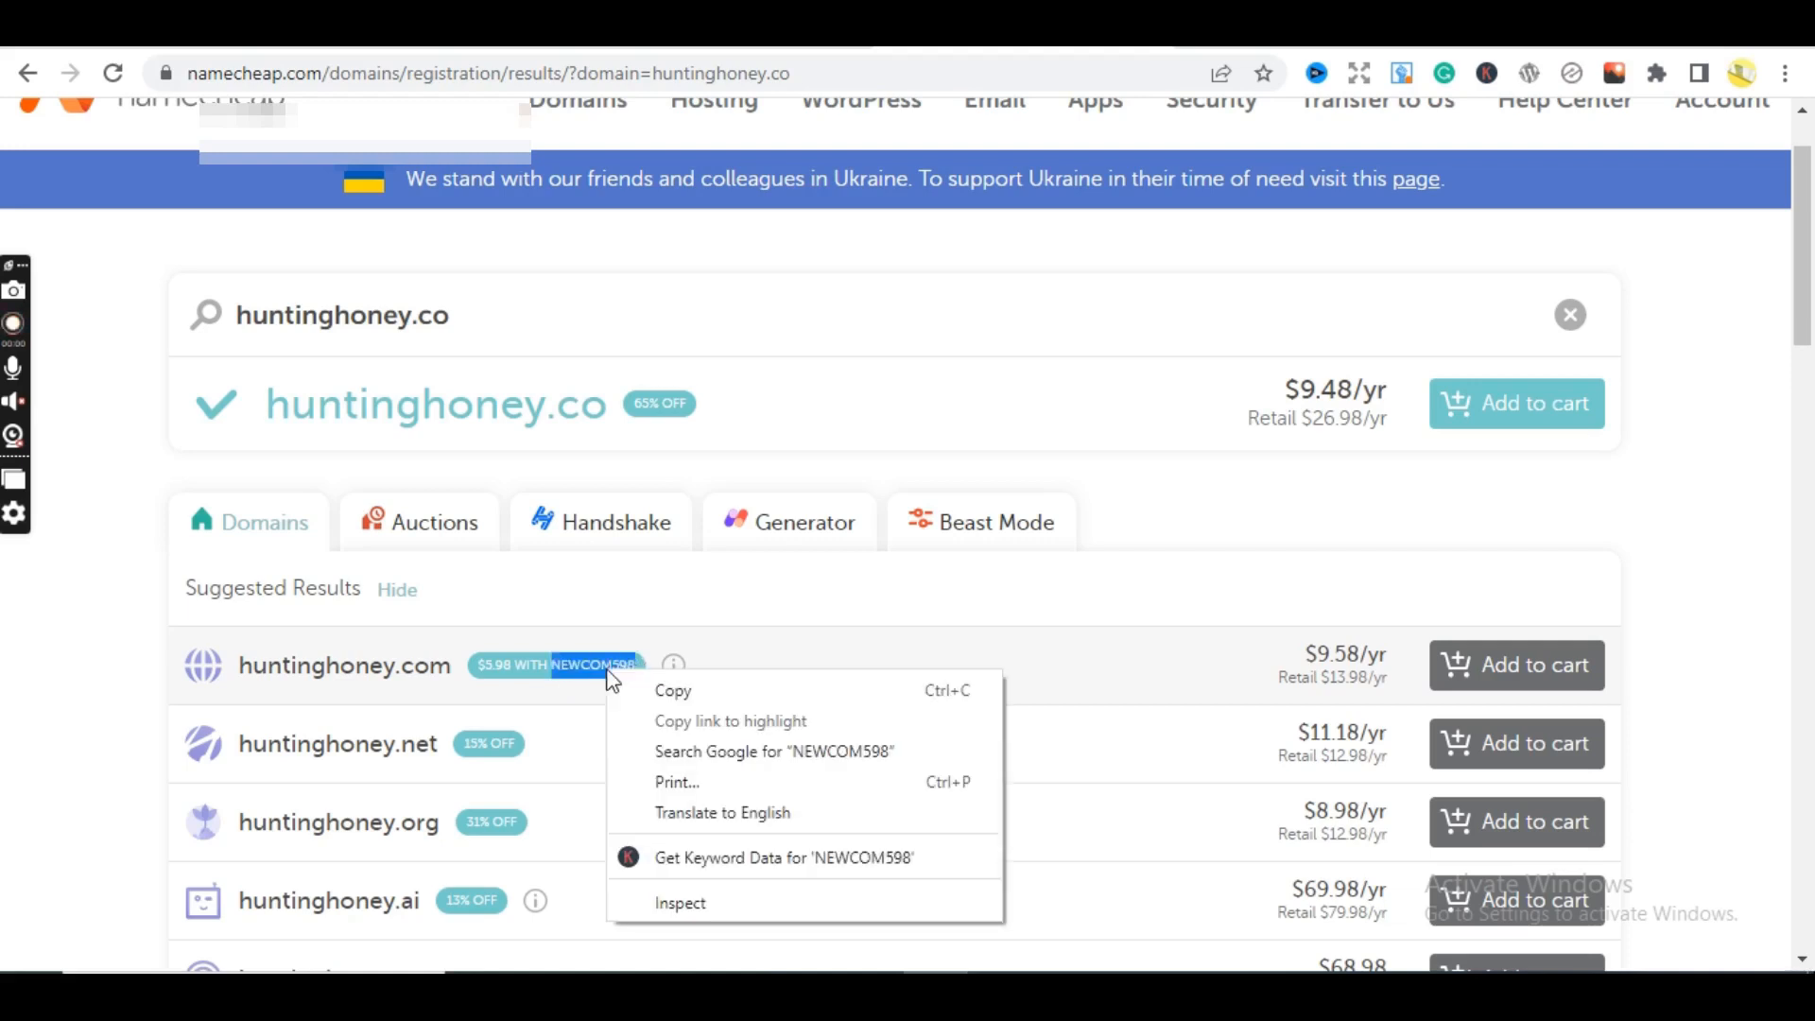
click(668, 687)
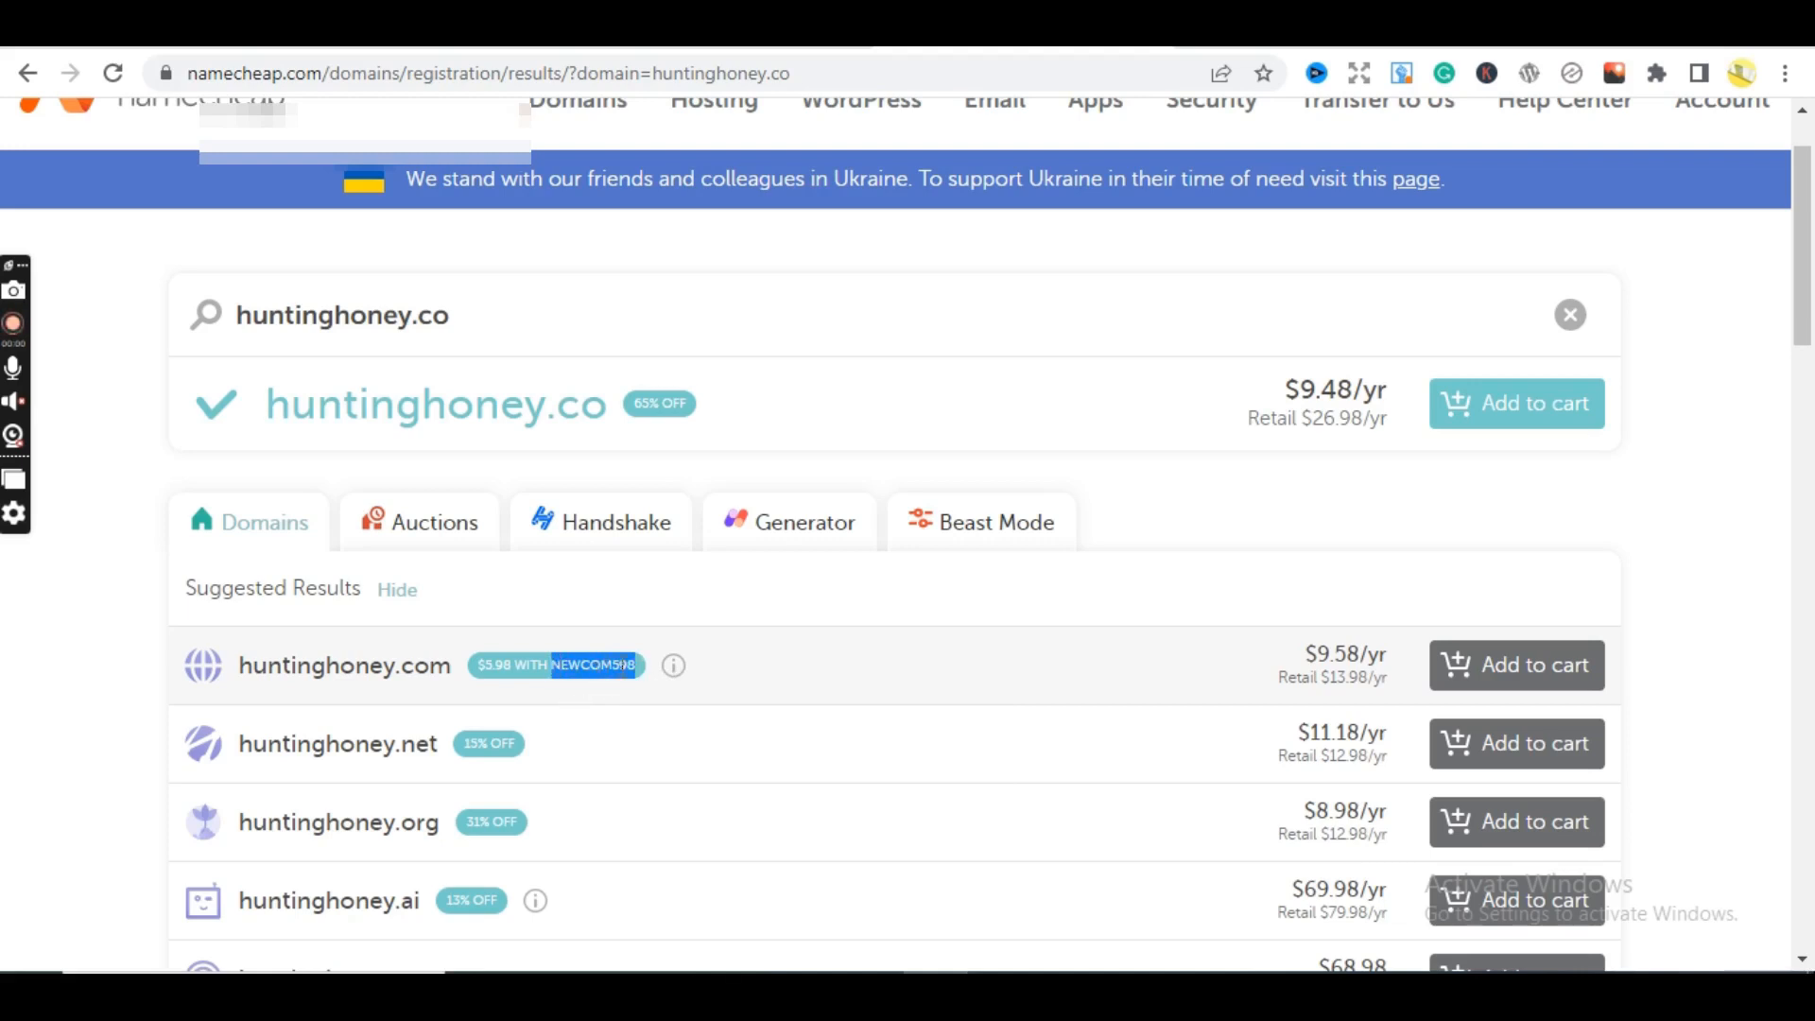
- Add huntinghoney.co to the cart at $9.48/yr
click(934, 607)
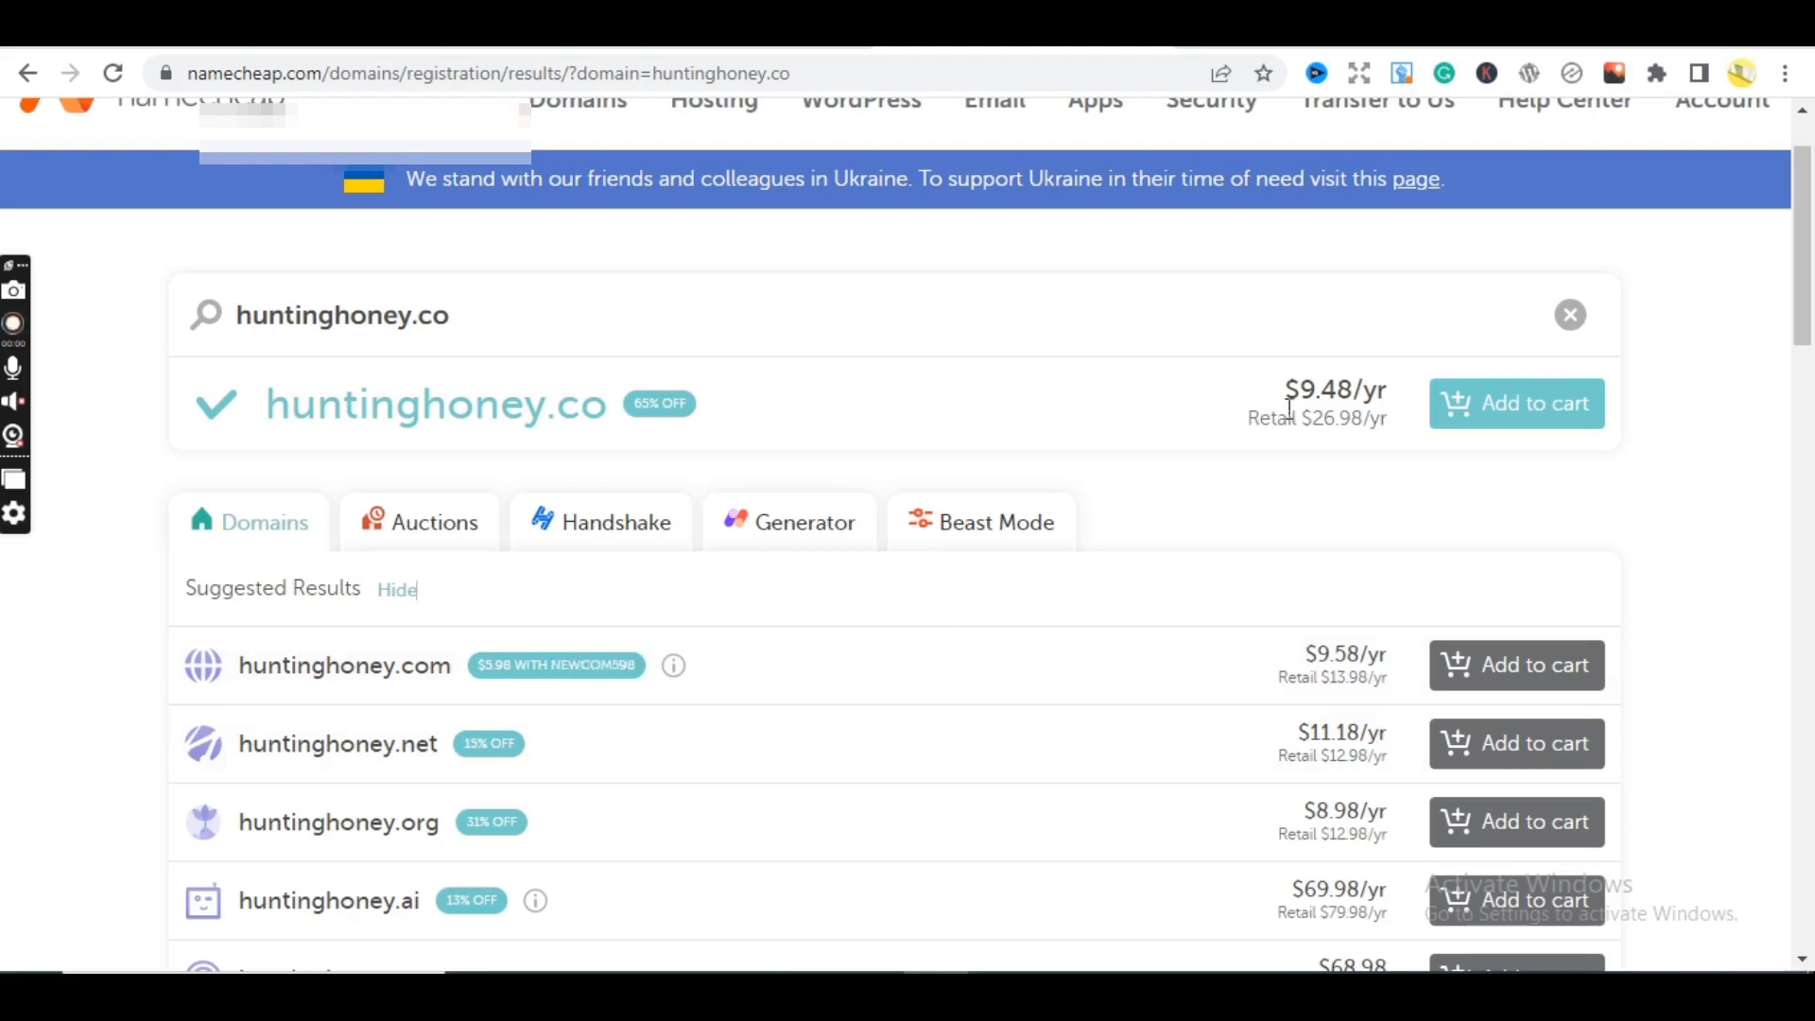
click(1493, 414)
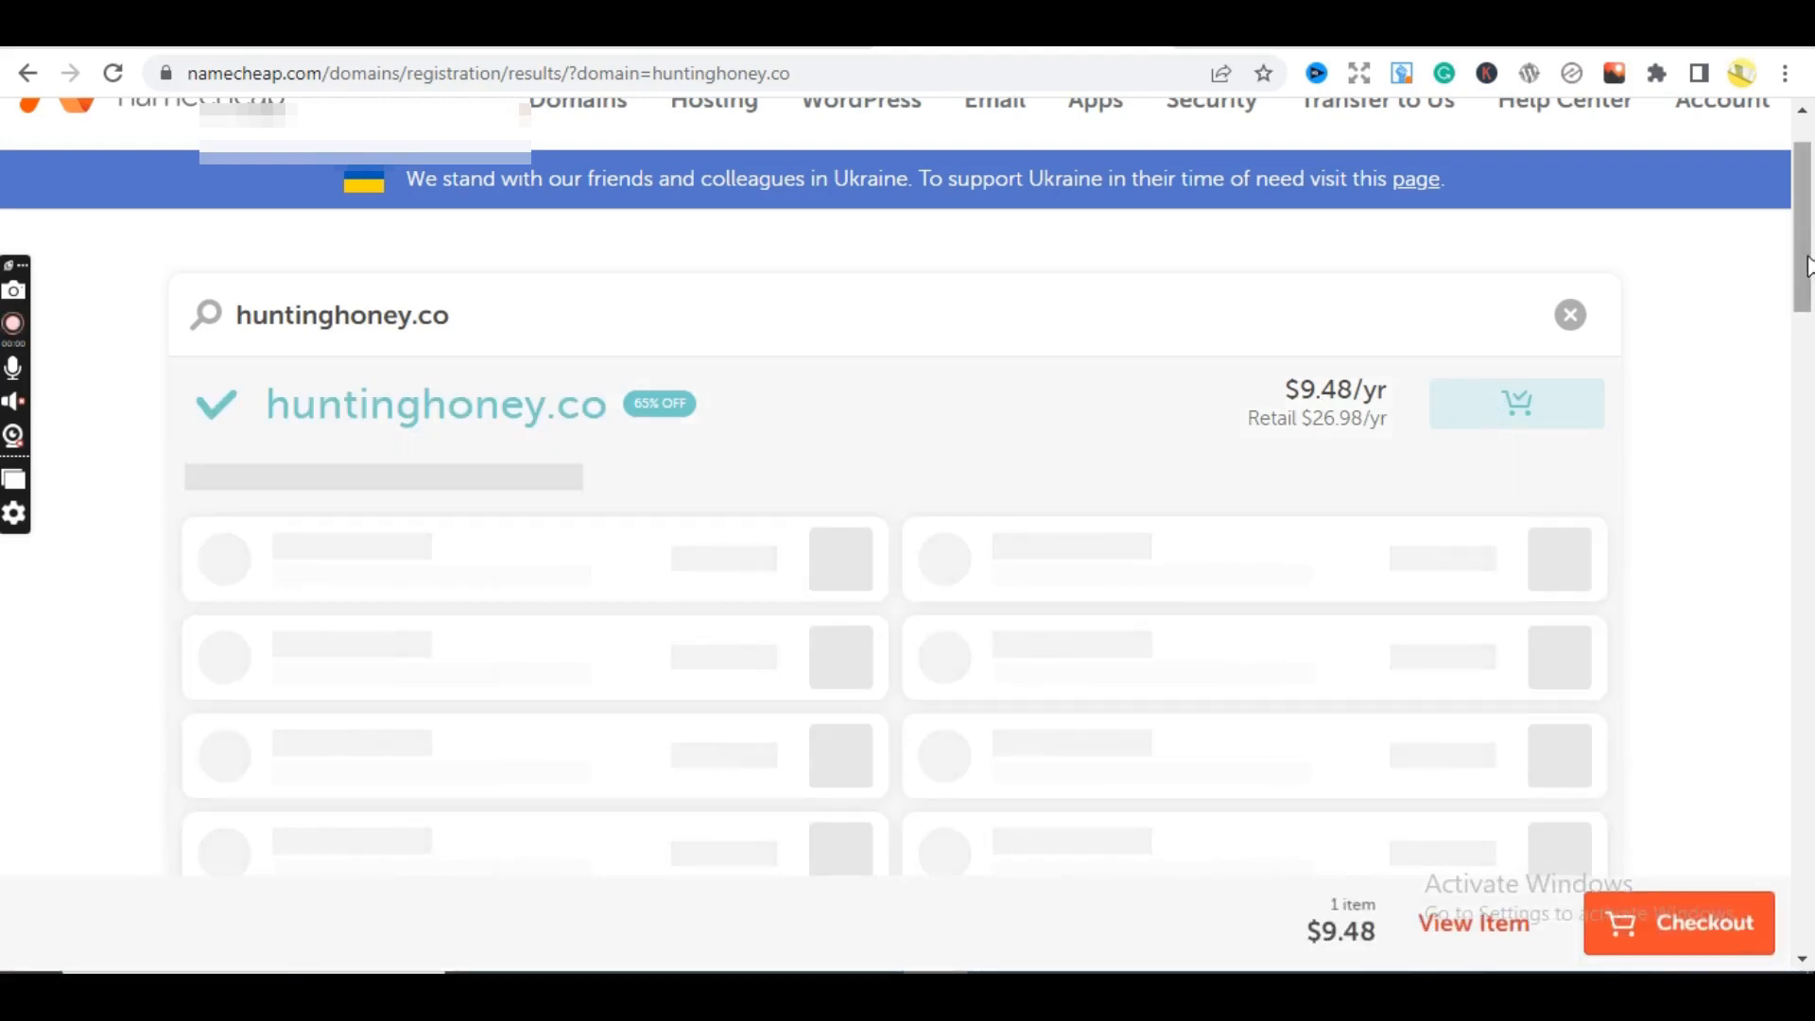
drag(1808, 266, 1810, 345)
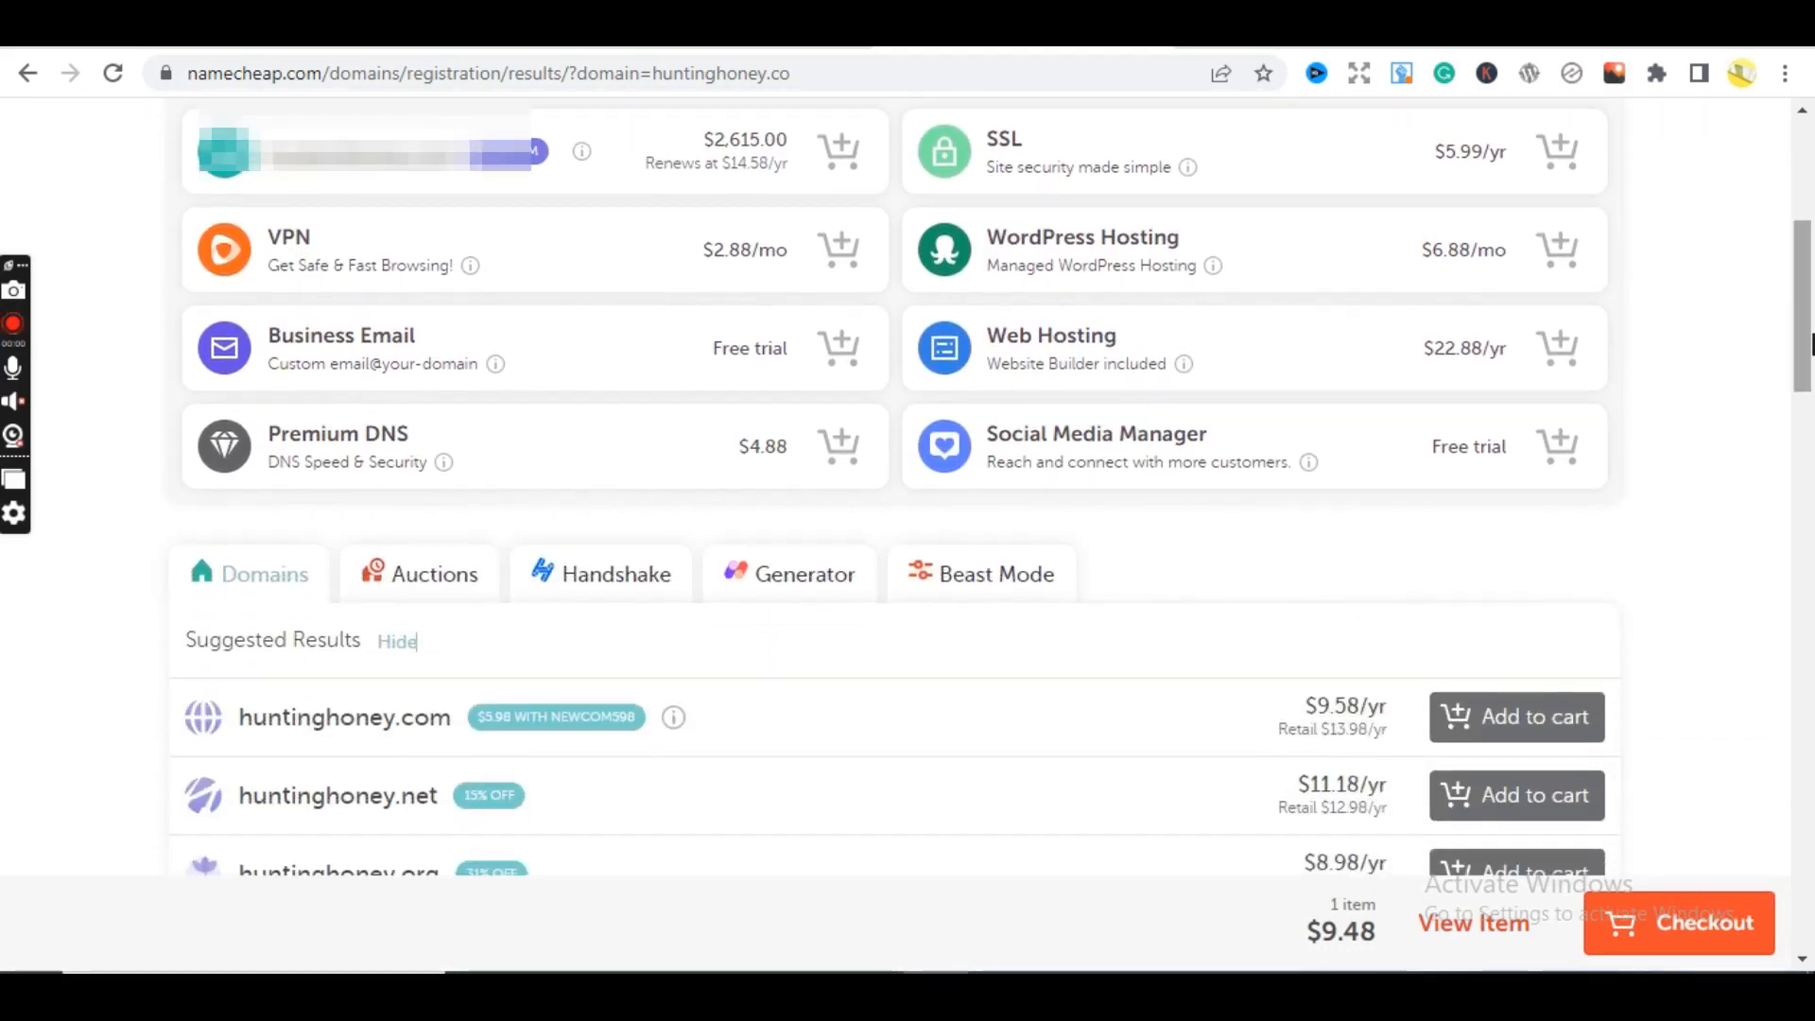
- Go to checkout and apply the pasted NEWCOM598 promo code
click(1683, 928)
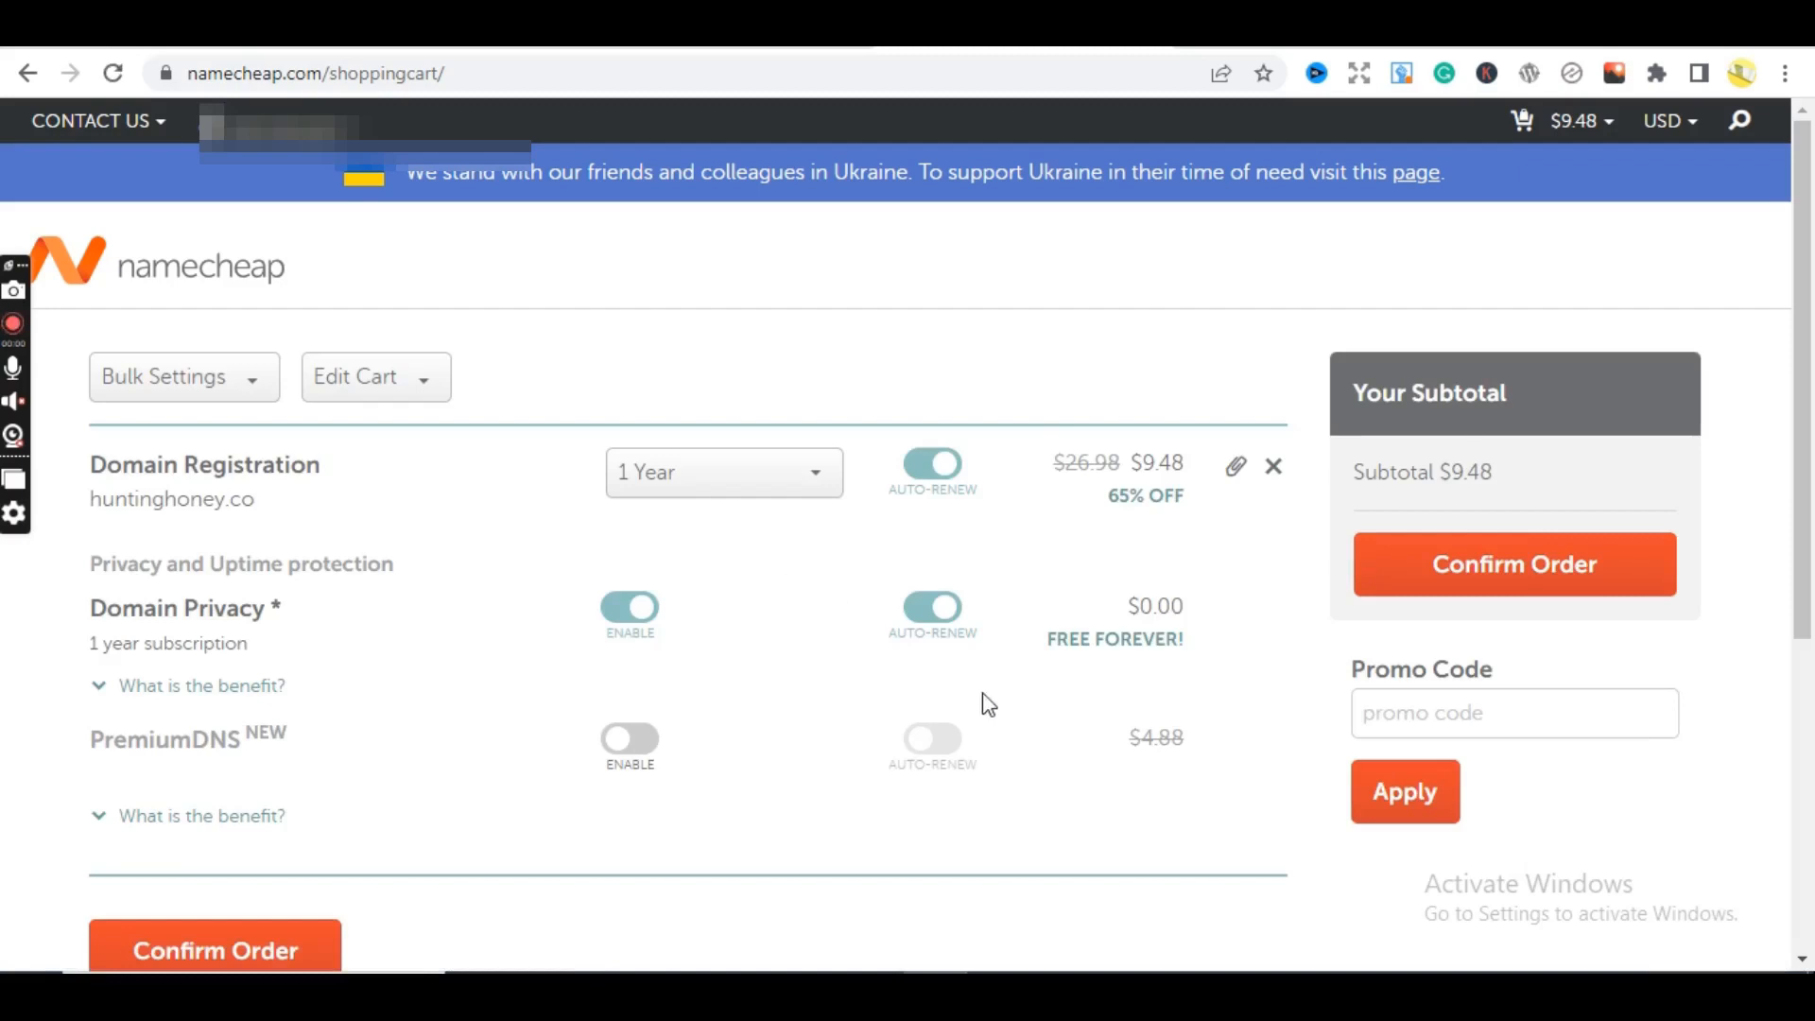
click(1430, 721)
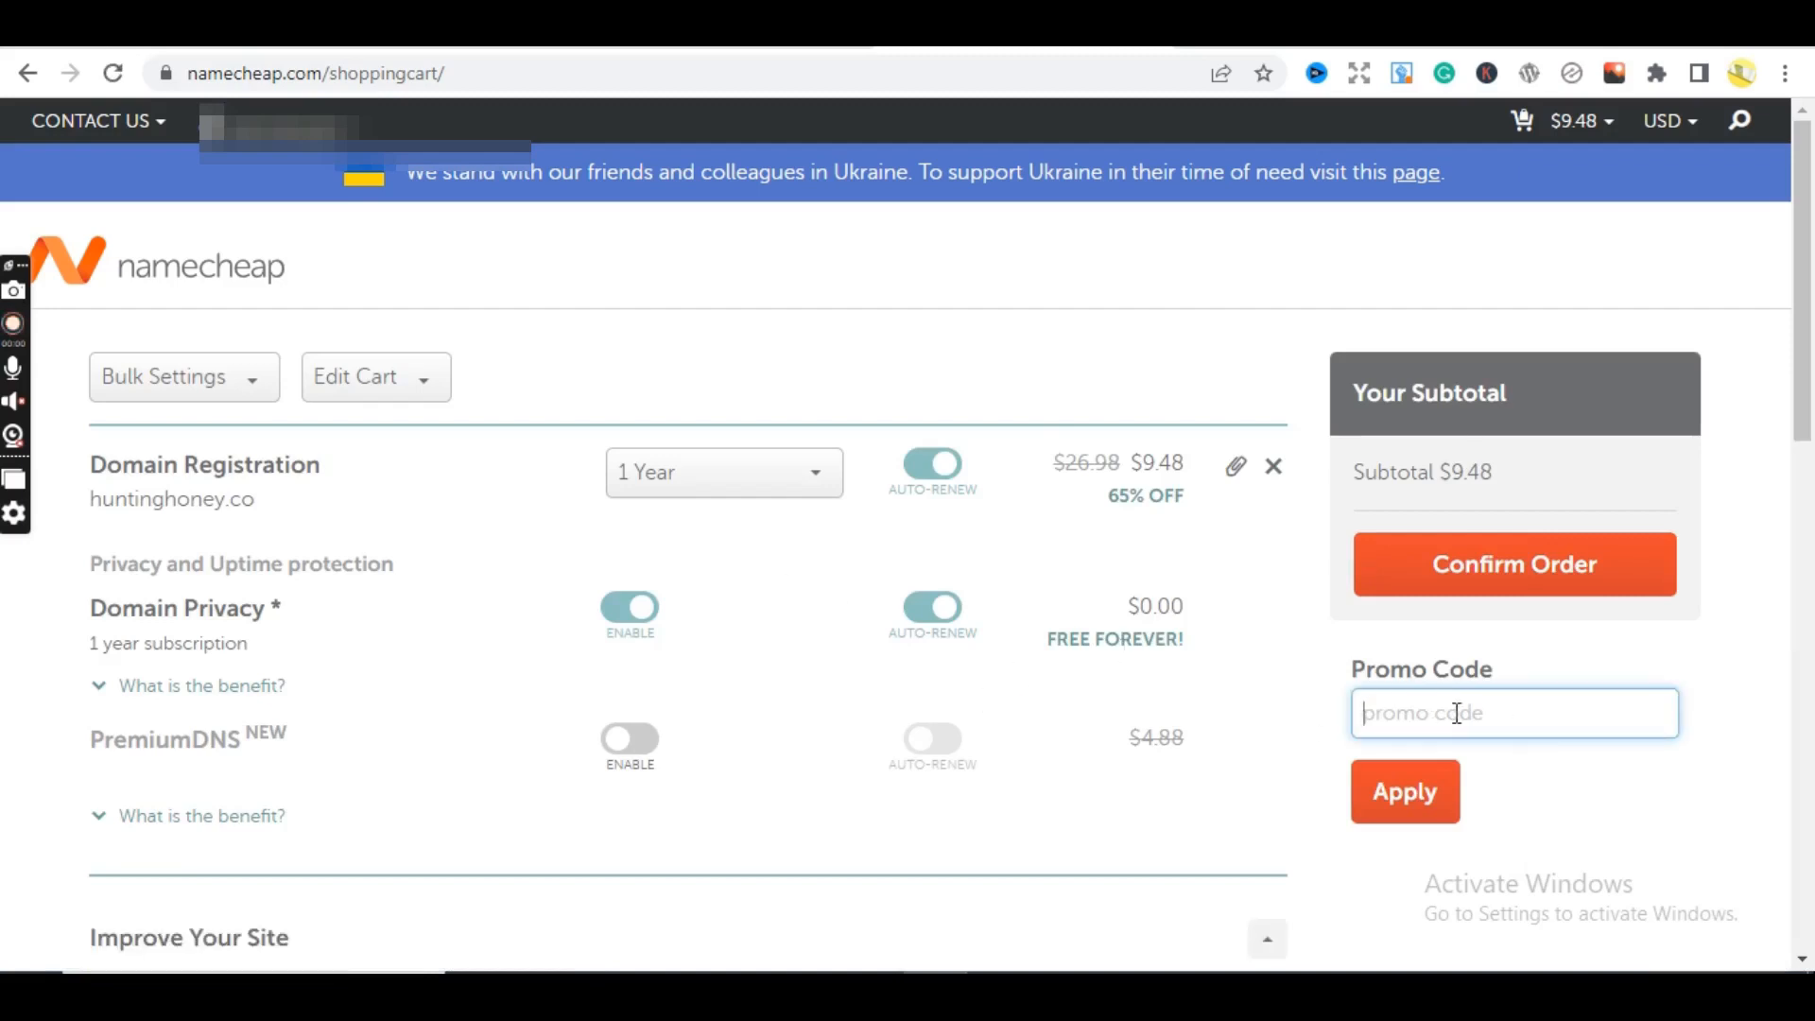
key(ctrl+v)
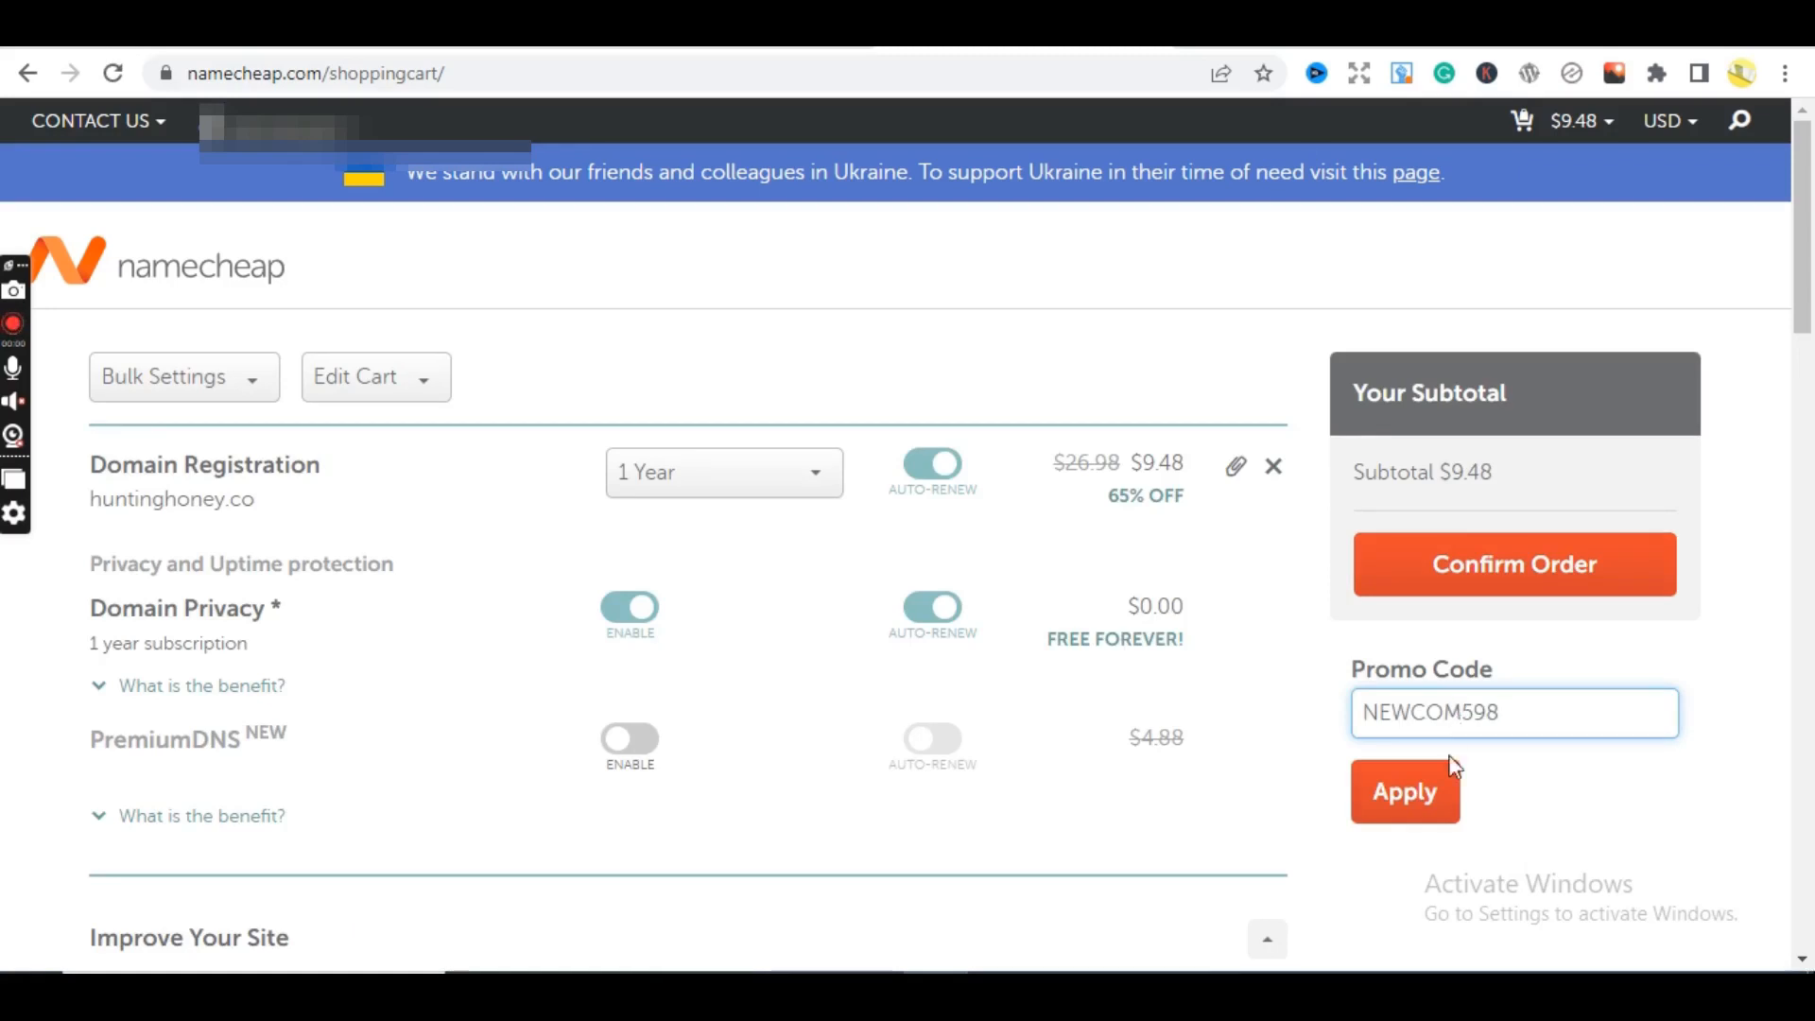
click(1431, 794)
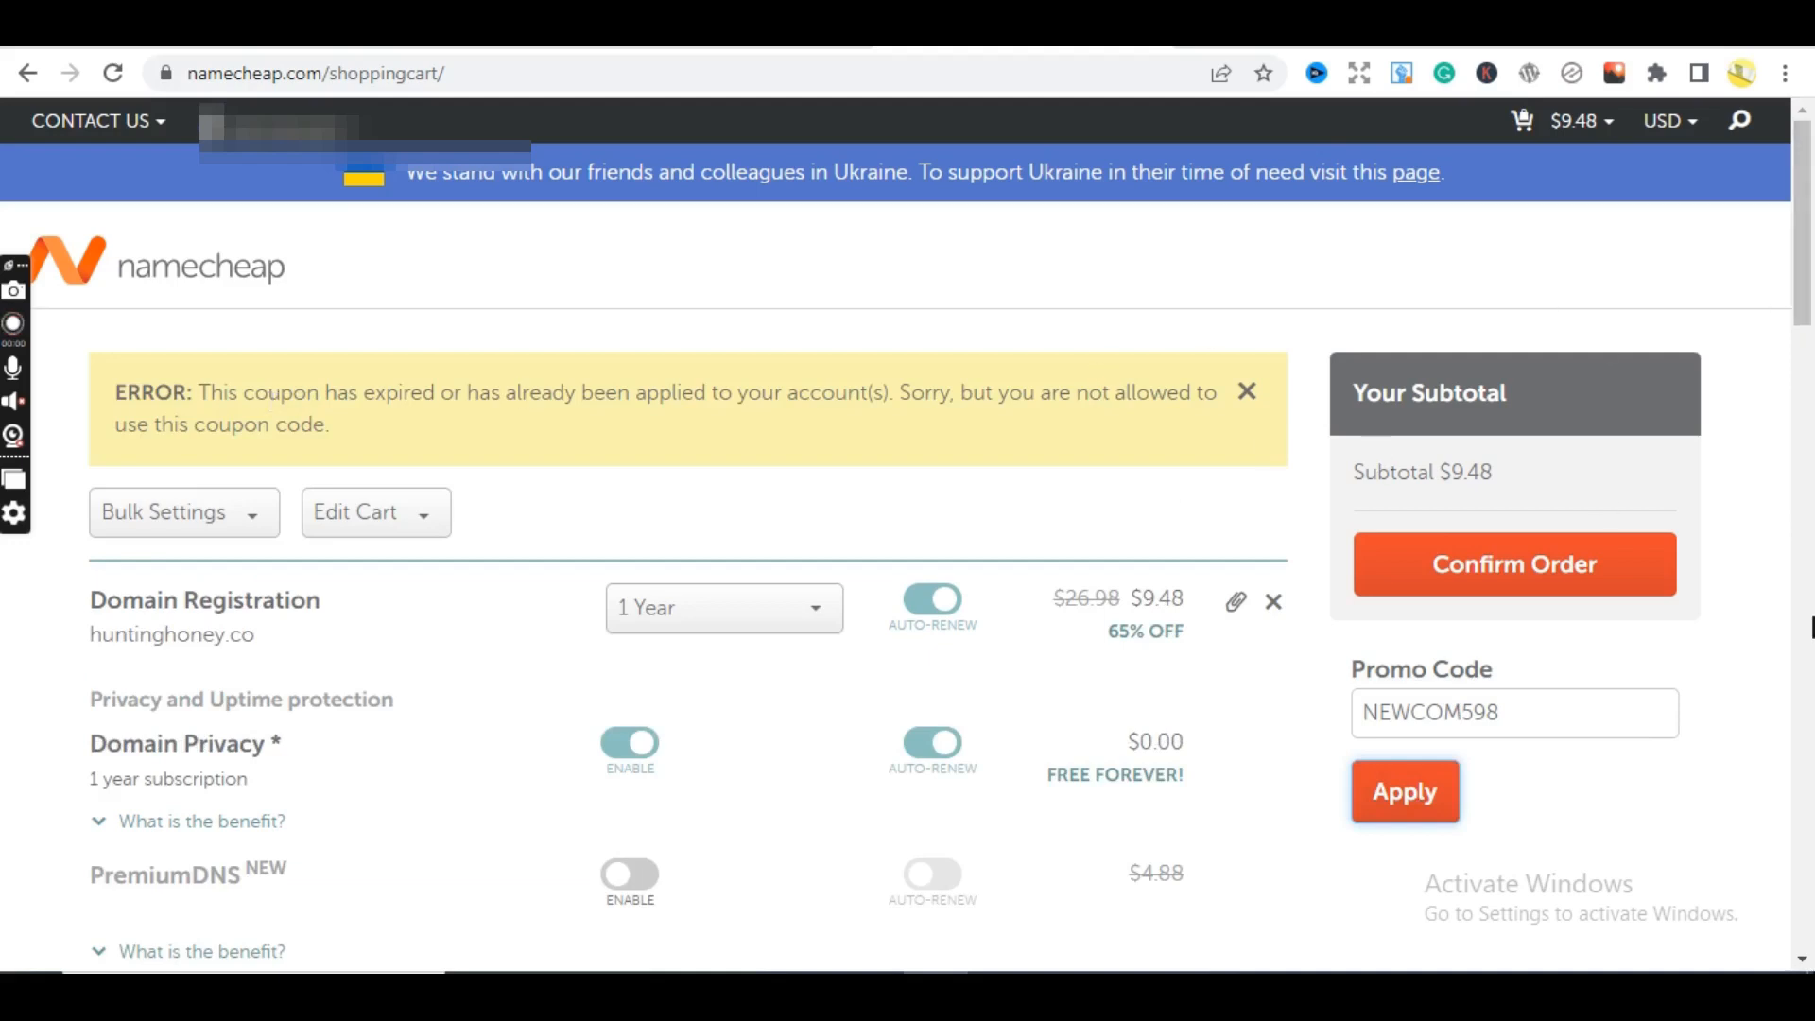
- Delete the expired NEWCOM598 code, leaving the huntinghoney.co subtotal at $9.48
click(1510, 712)
drag(1510, 712, 1362, 723)
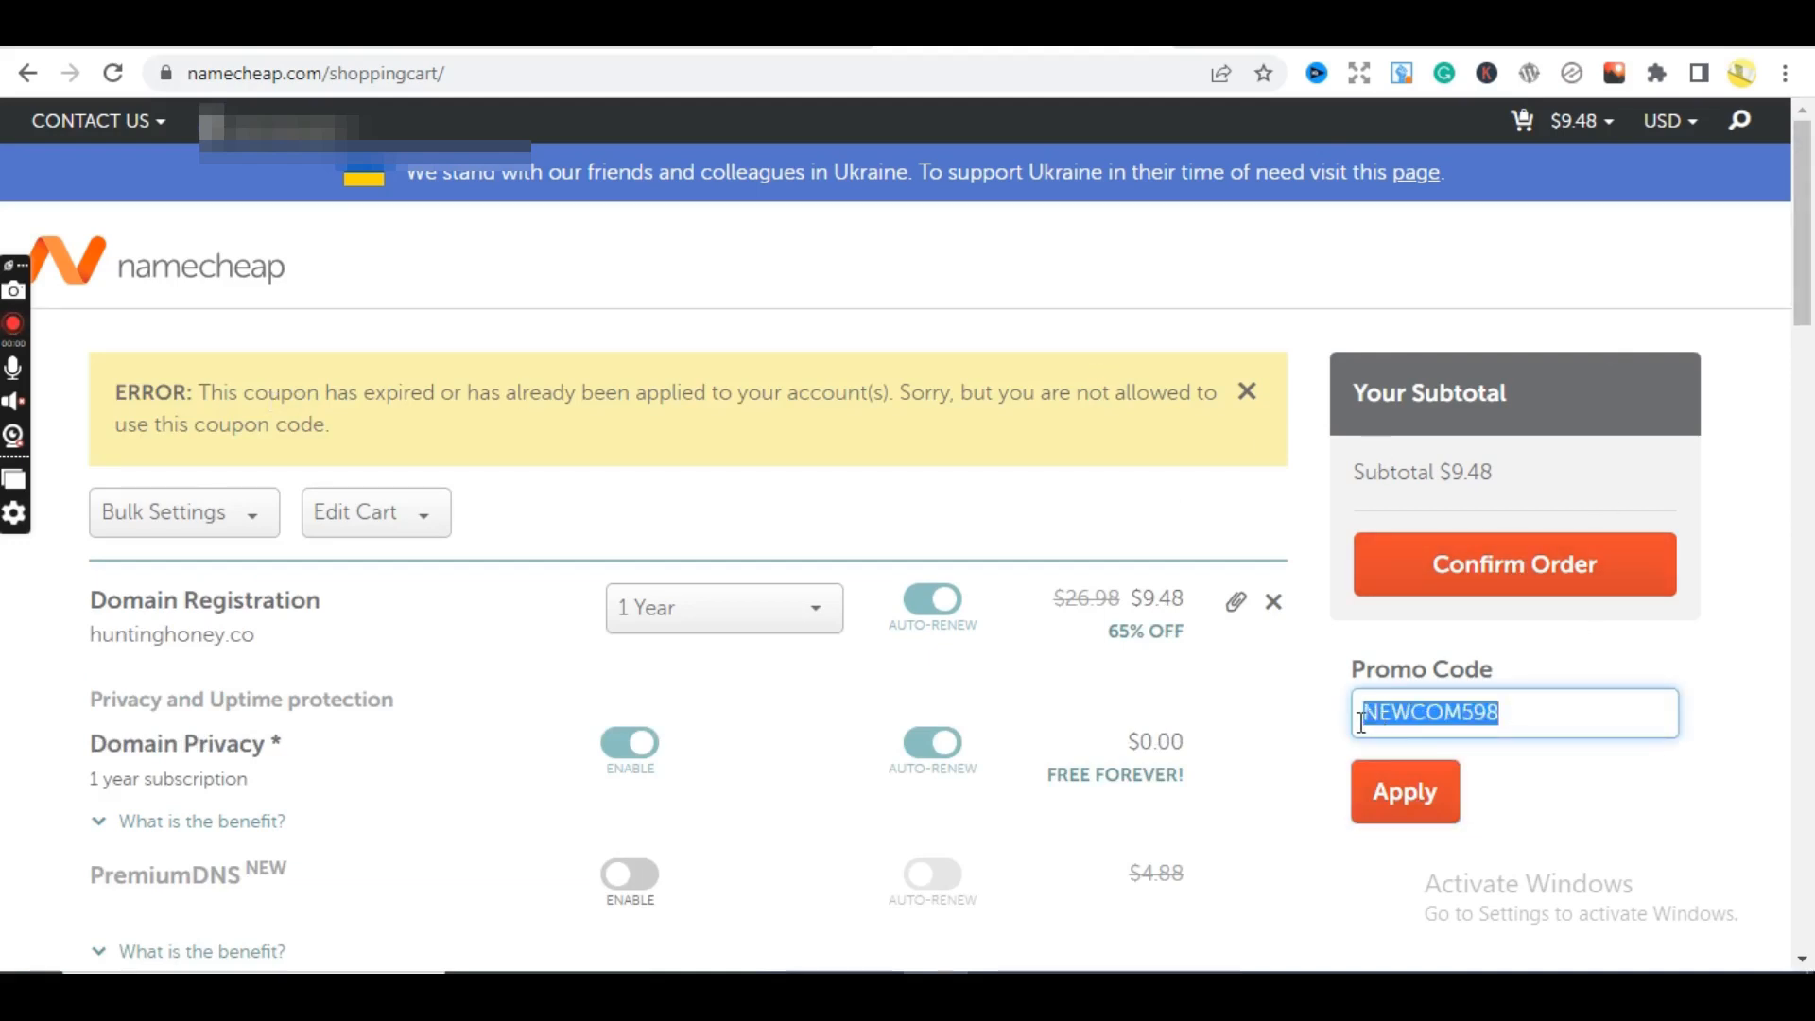
key(BackSpace)
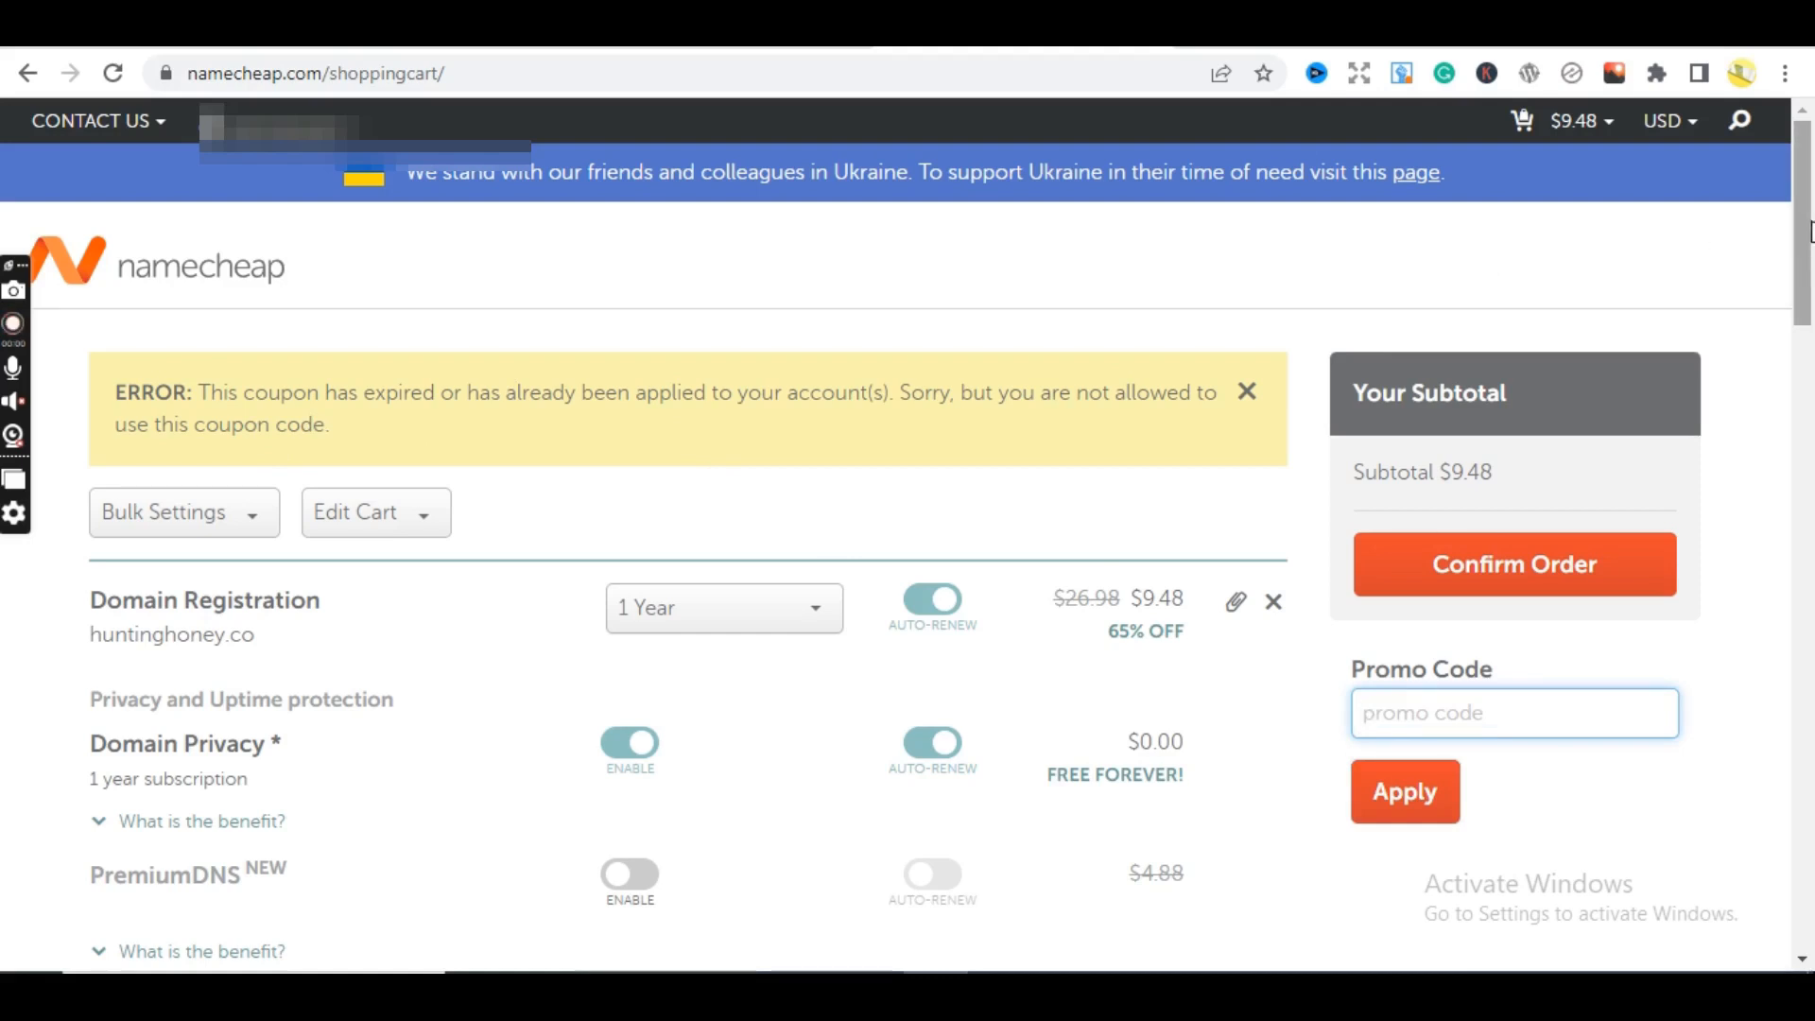
drag(1810, 231, 1810, 253)
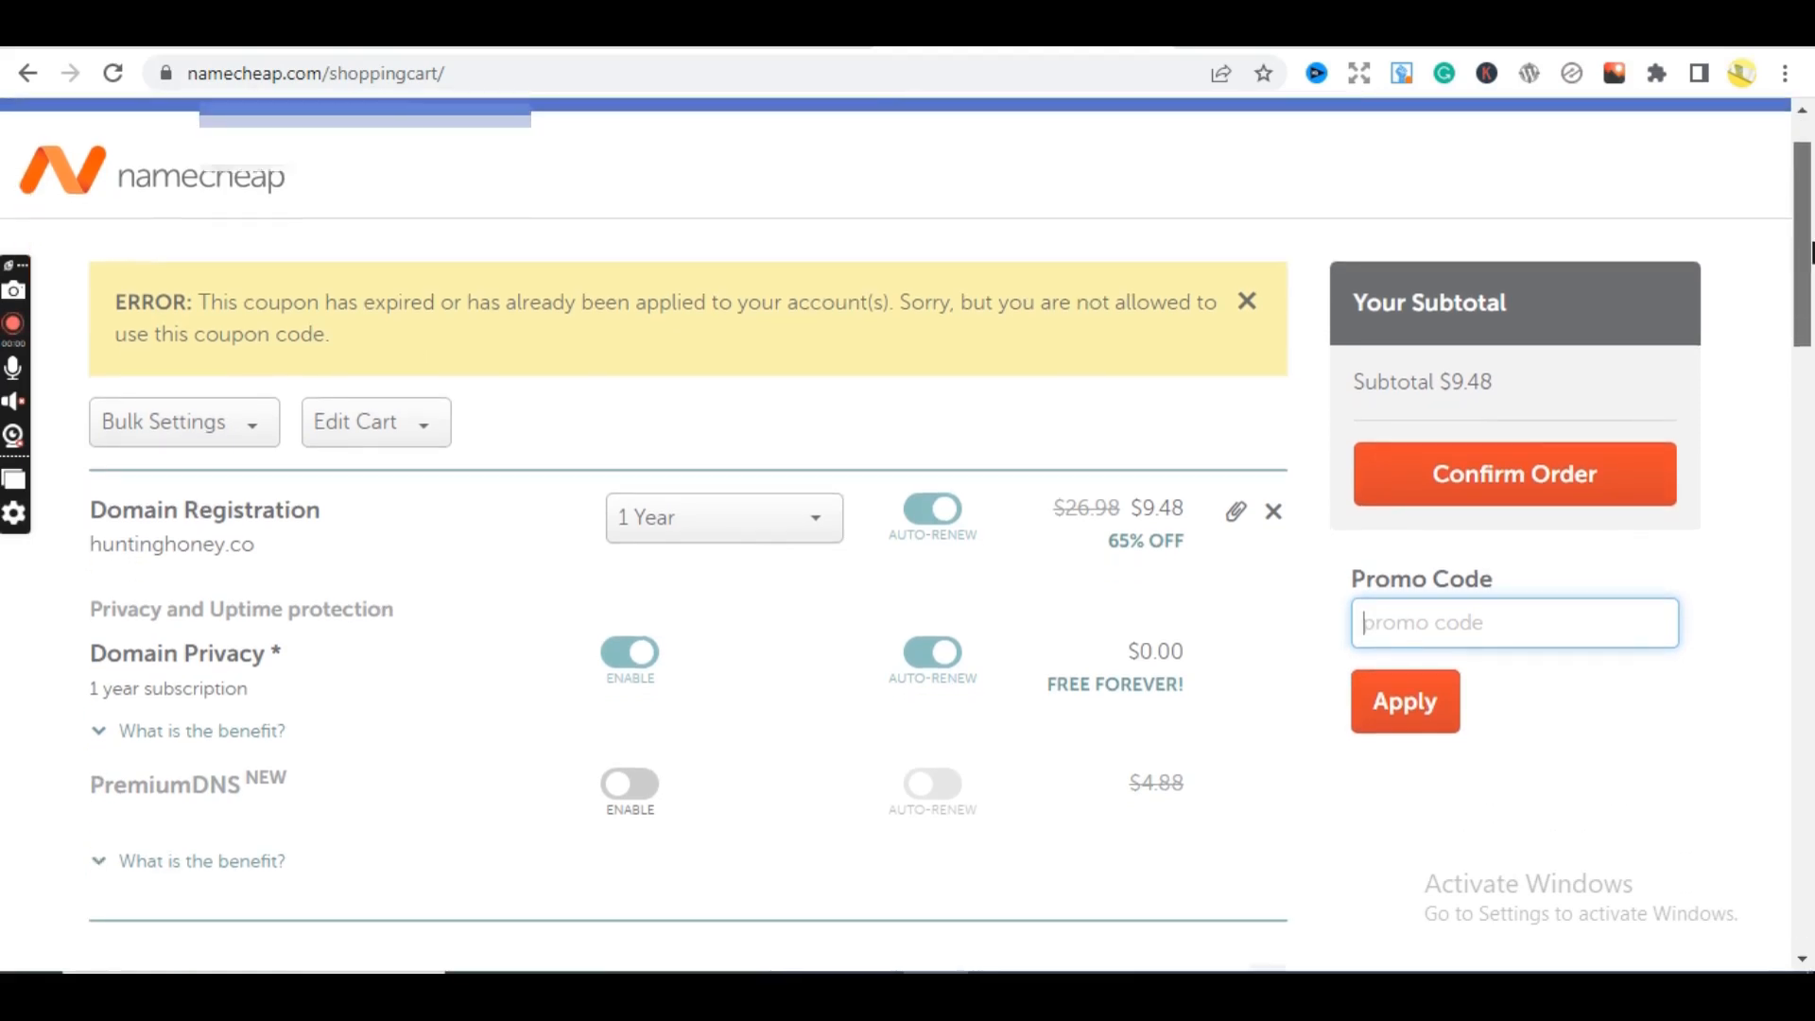
drag(1812, 252, 1812, 256)
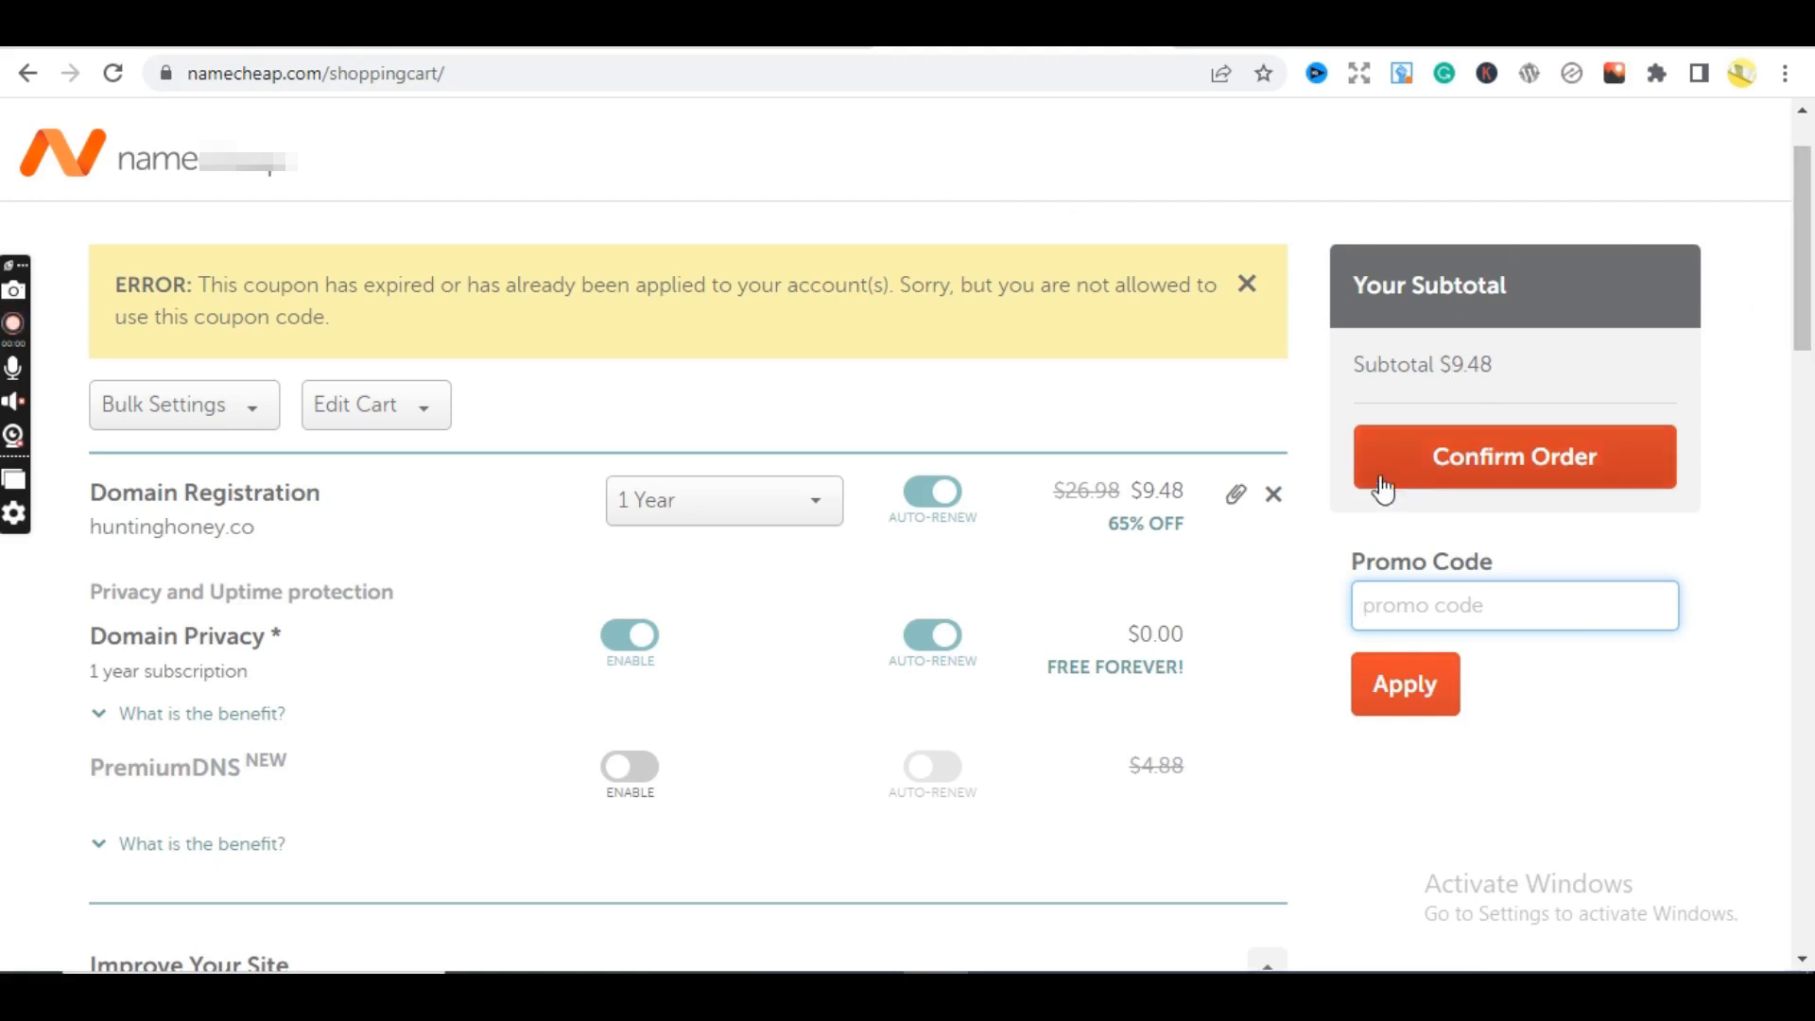
click(1730, 641)
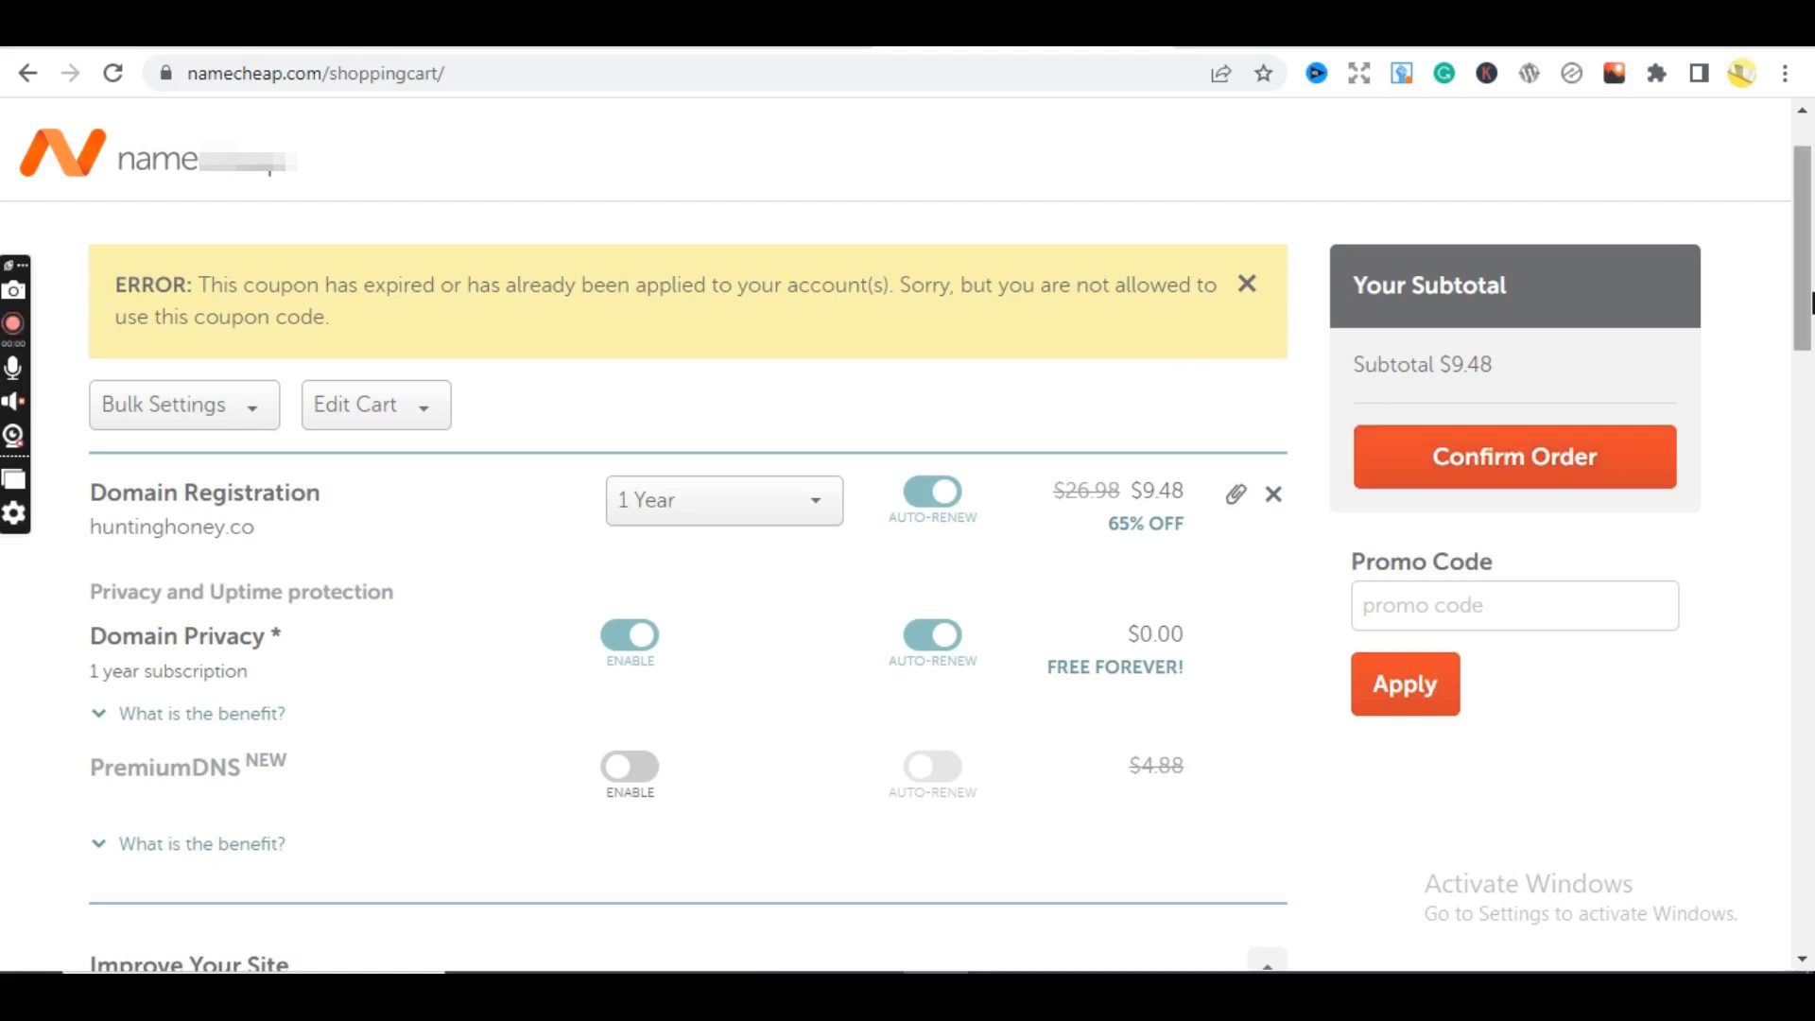
drag(1809, 301, 1811, 227)
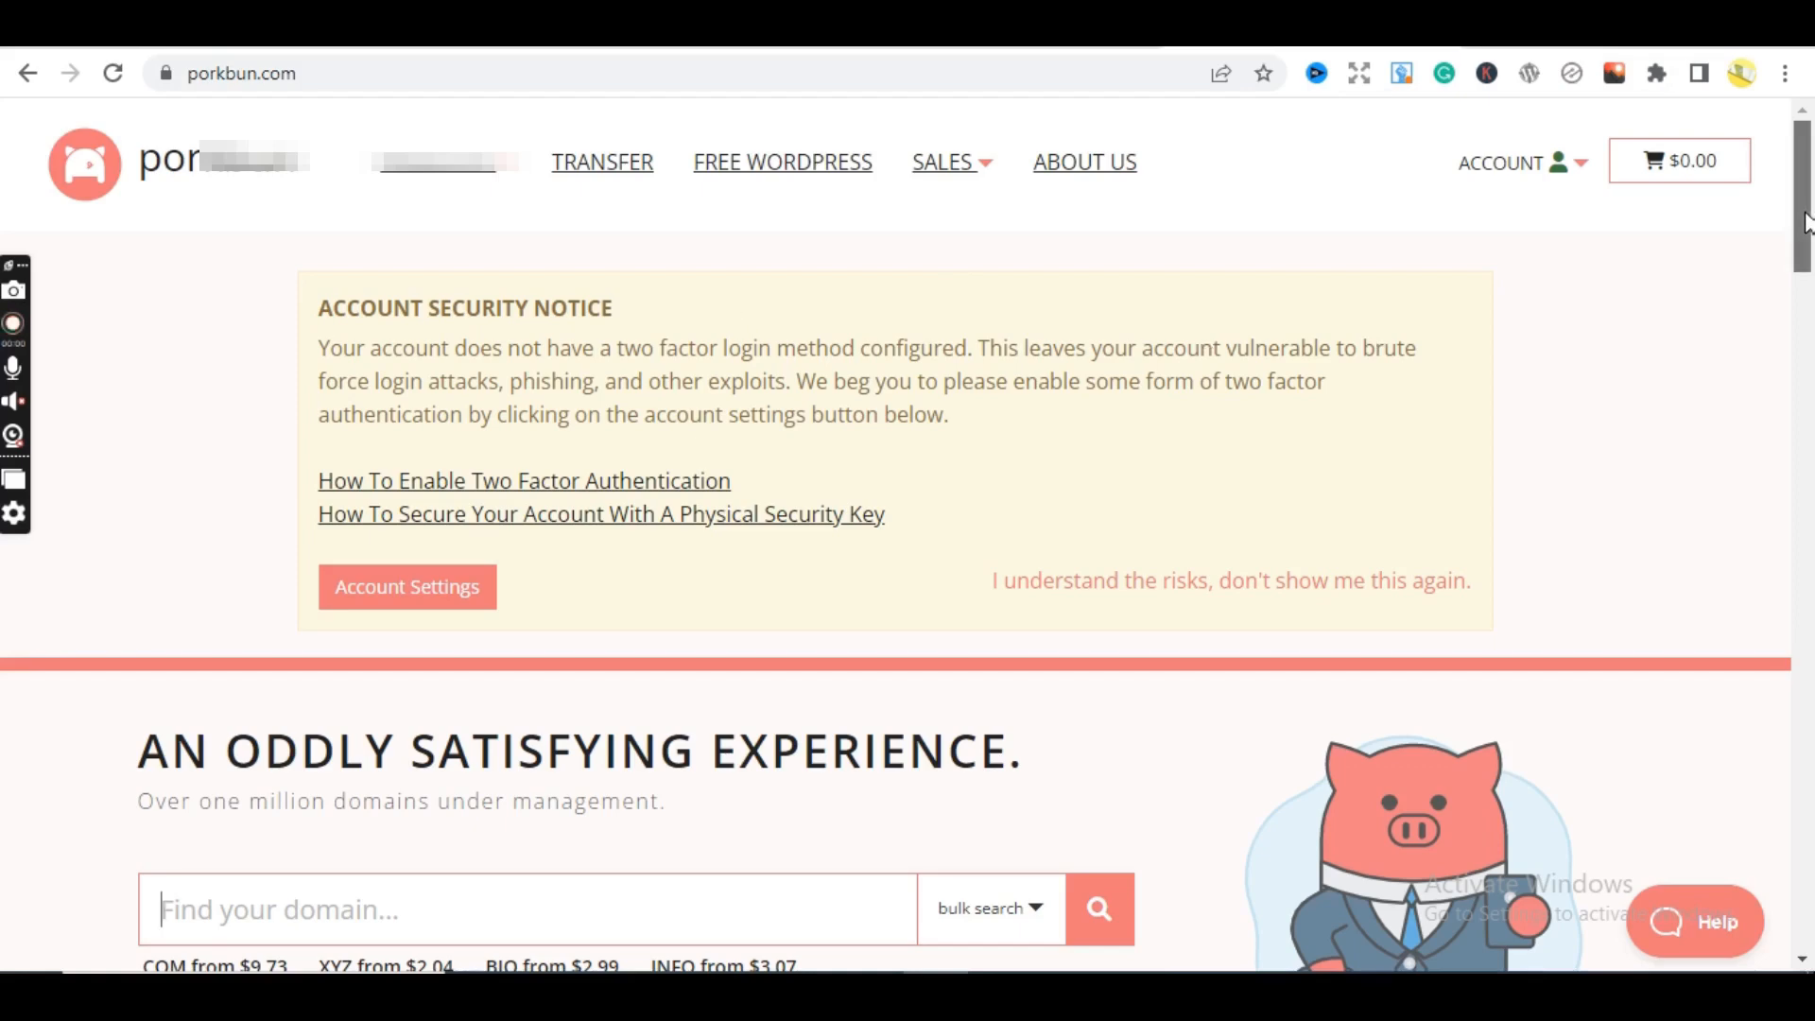
drag(1805, 223, 1805, 286)
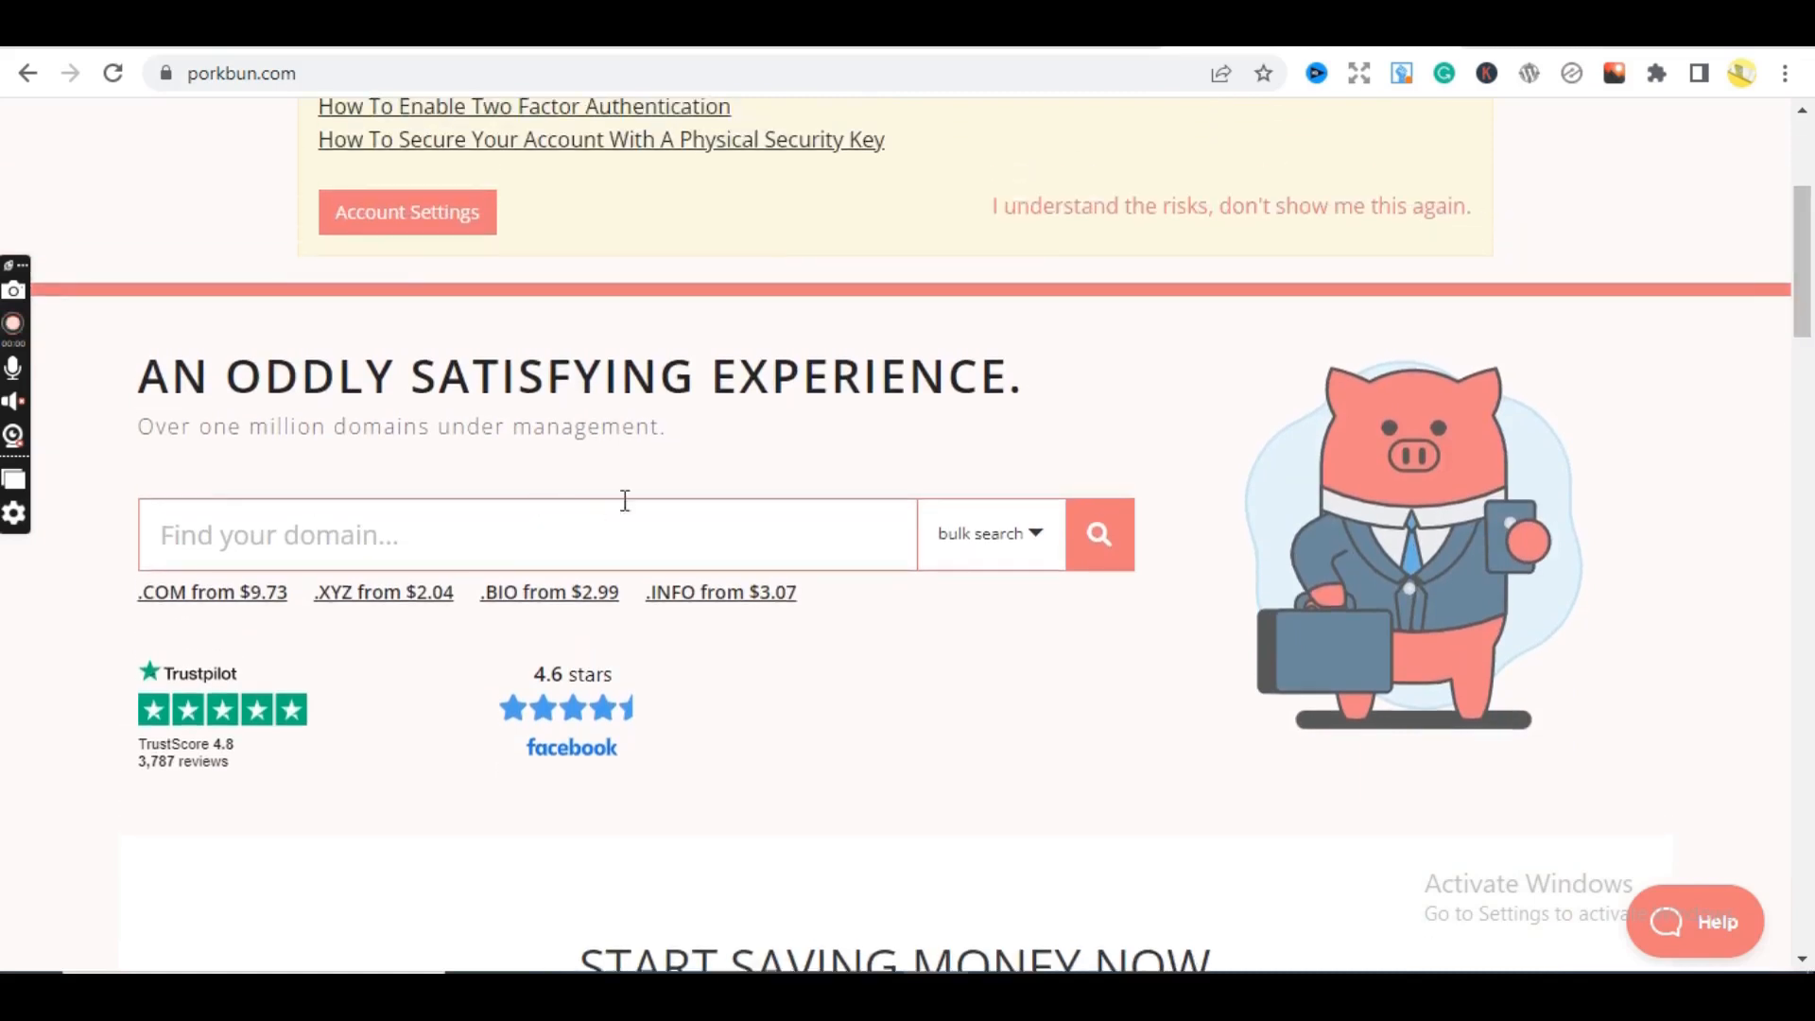
click(729, 522)
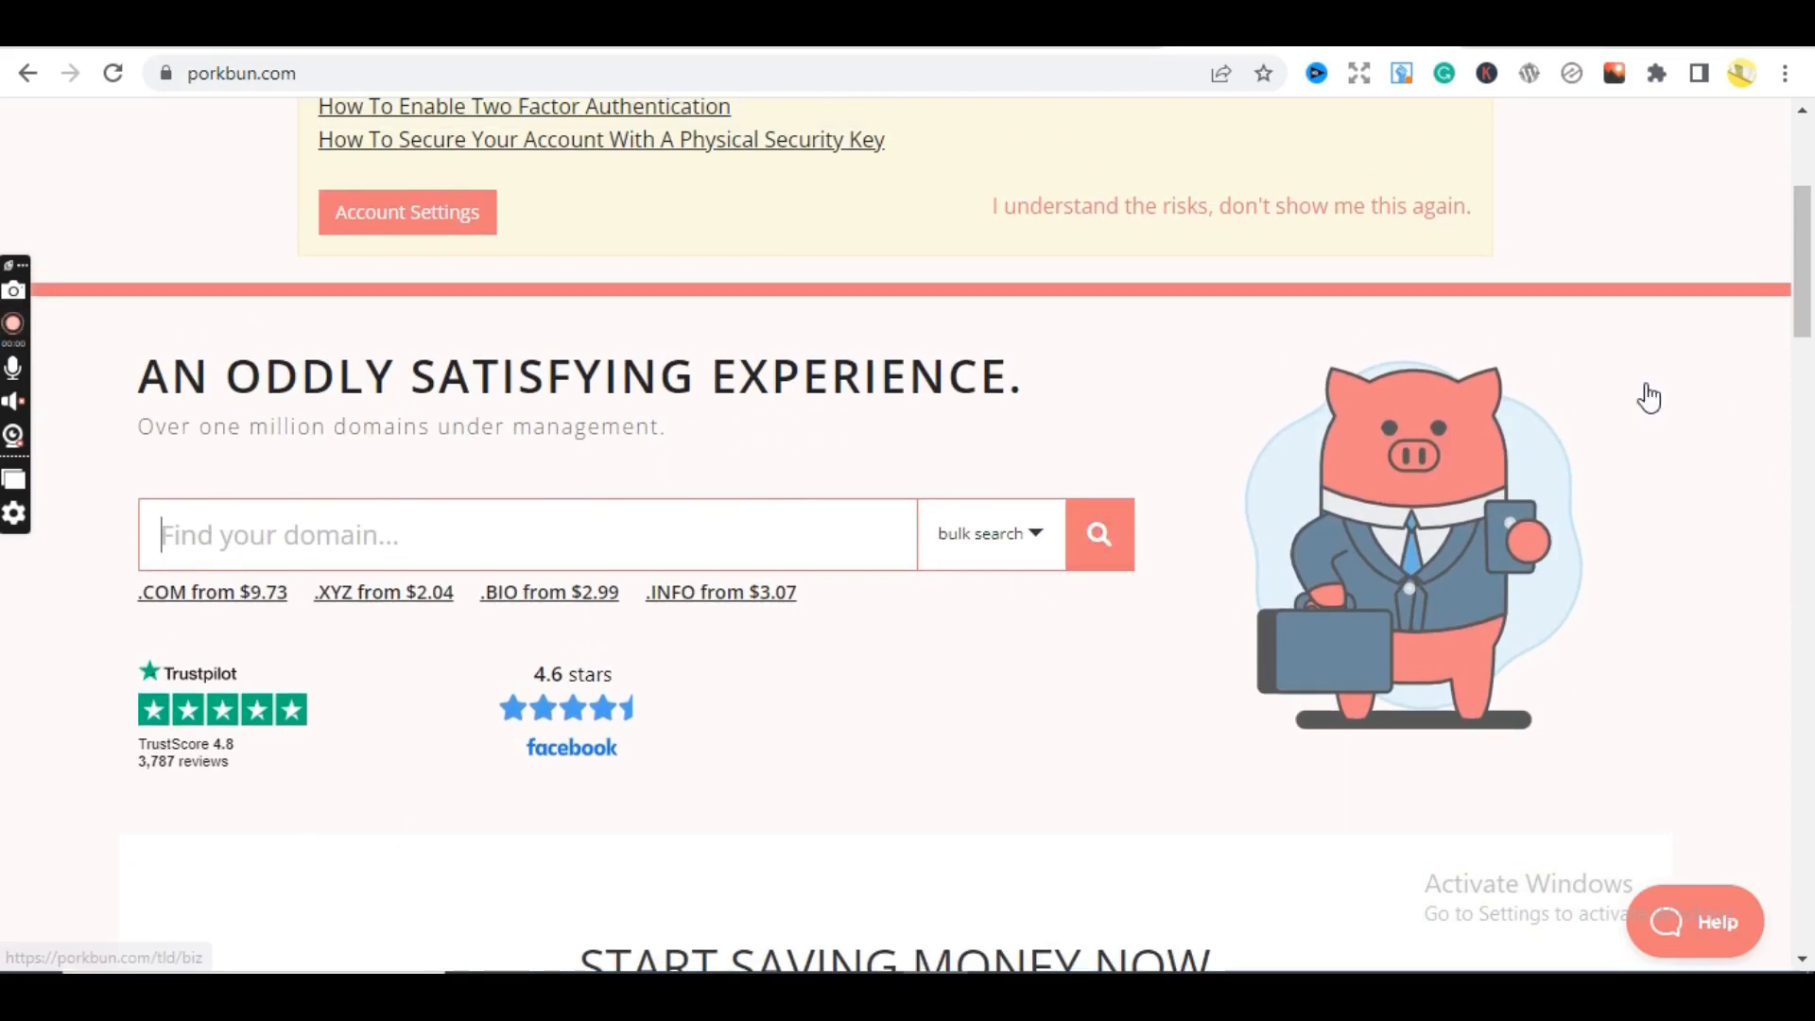
scroll(1650, 398, down, 7)
scroll(1770, 288, up, 8)
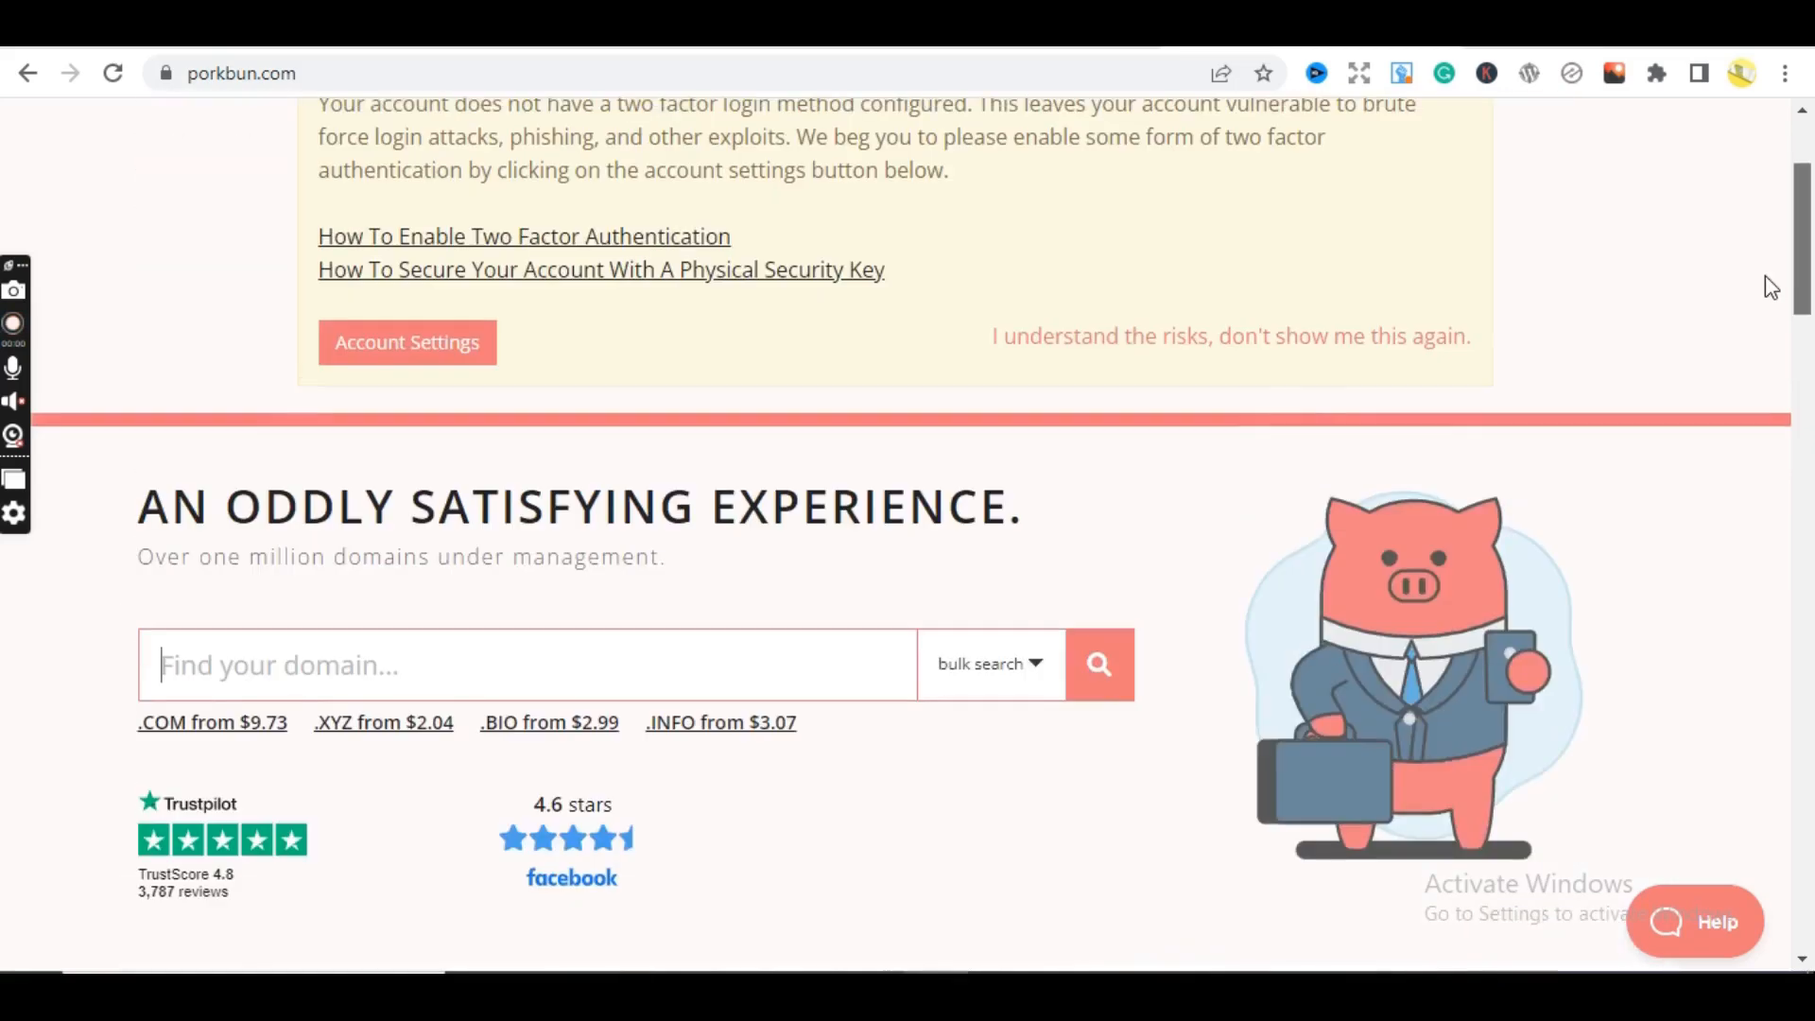
scroll(1770, 289, up, 3)
scroll(1808, 312, down, 4)
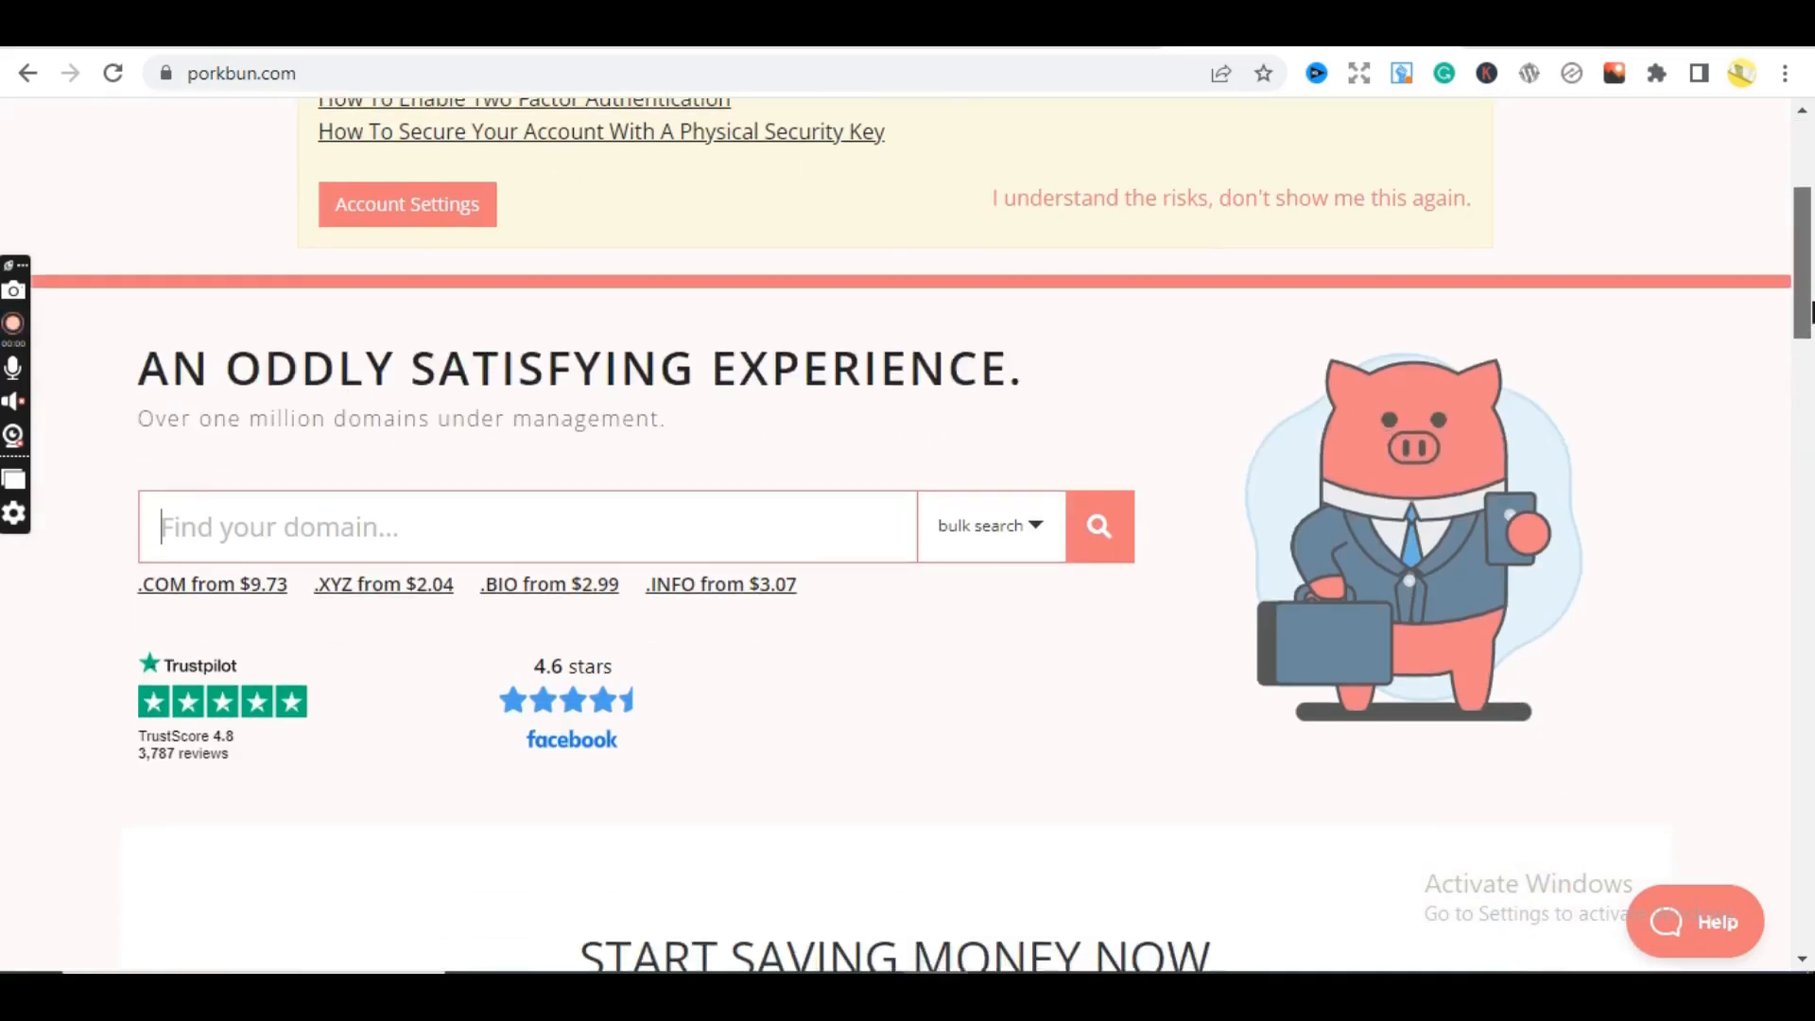
scroll(1807, 311, down, 1)
scroll(1785, 286, up, 5)
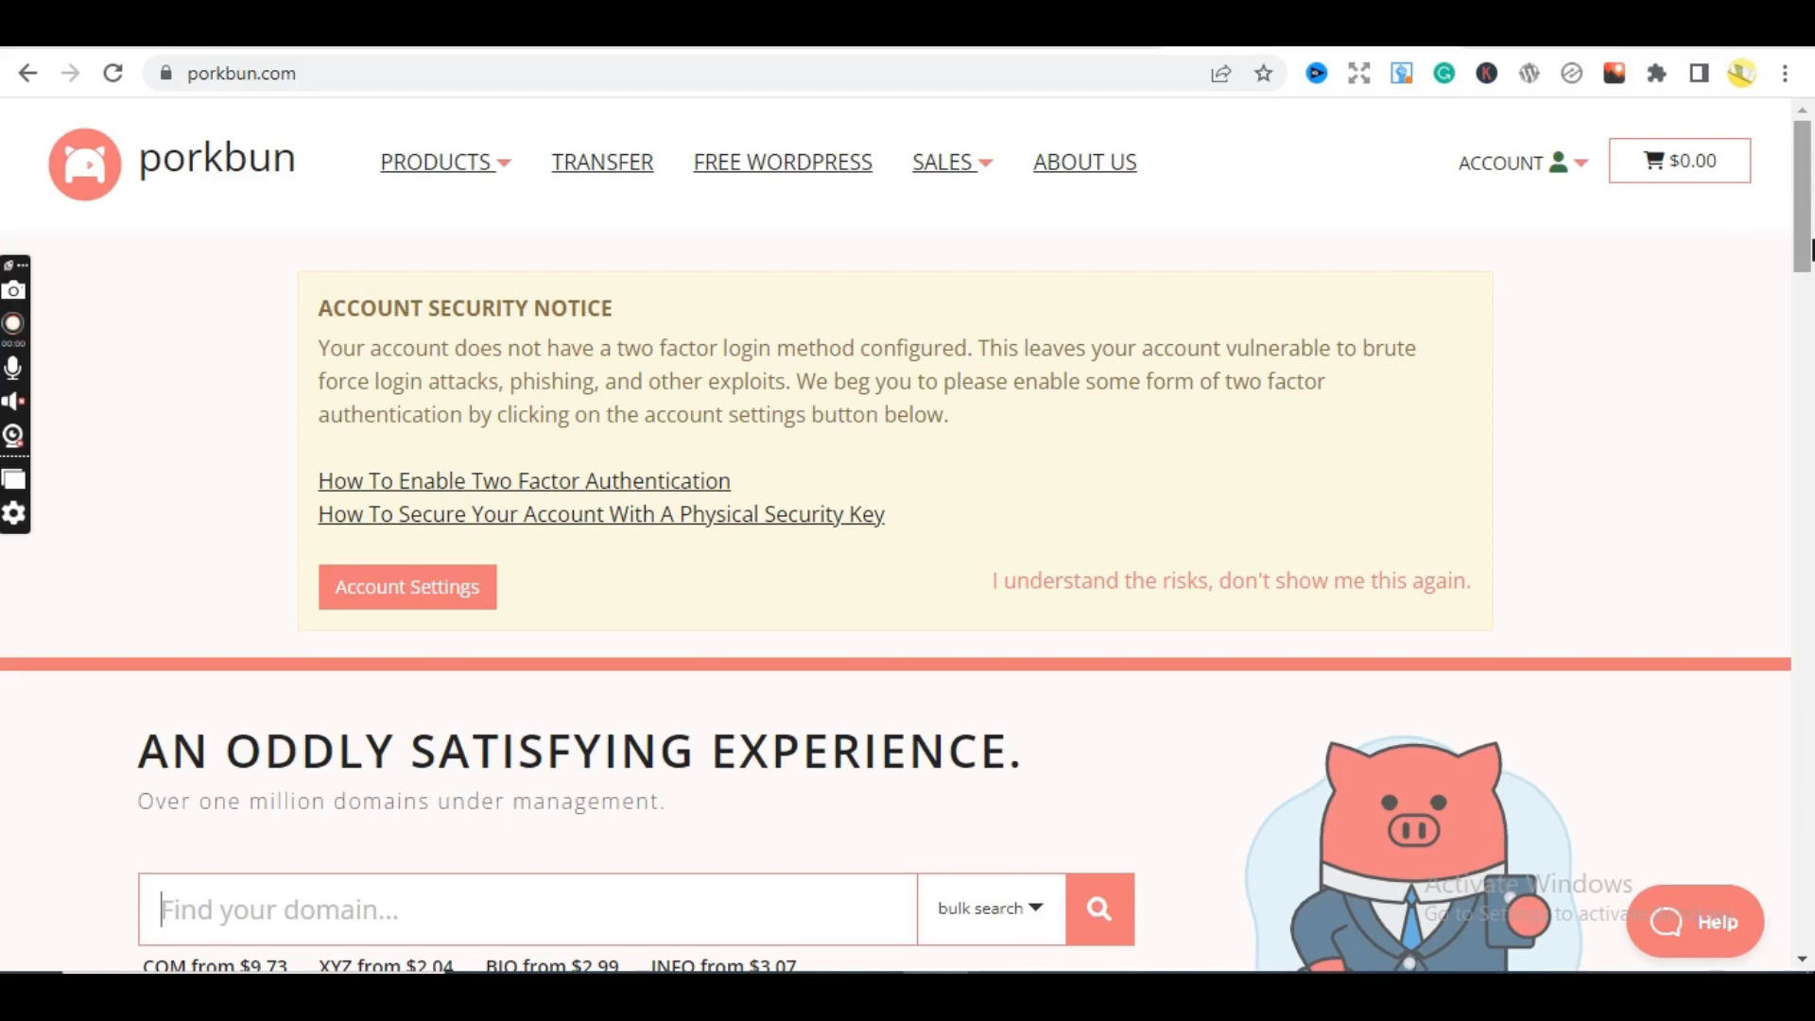
drag(1811, 250, 1811, 303)
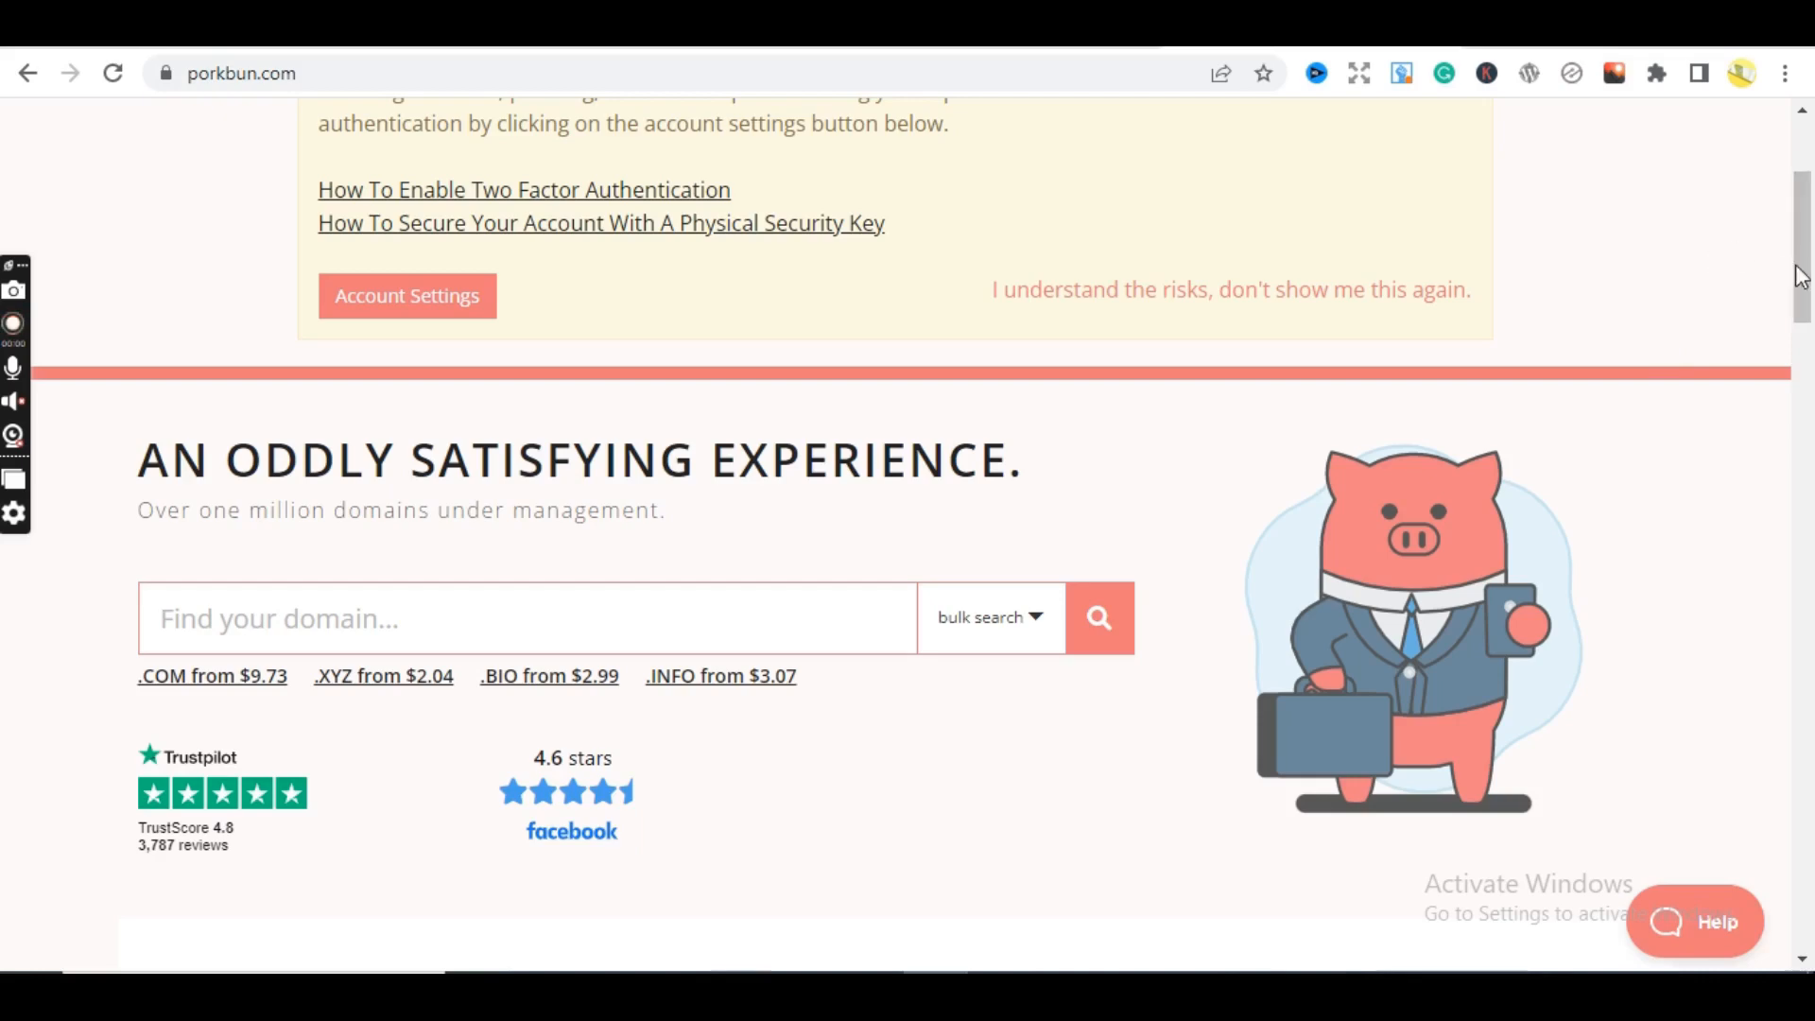
drag(1808, 275, 1810, 187)
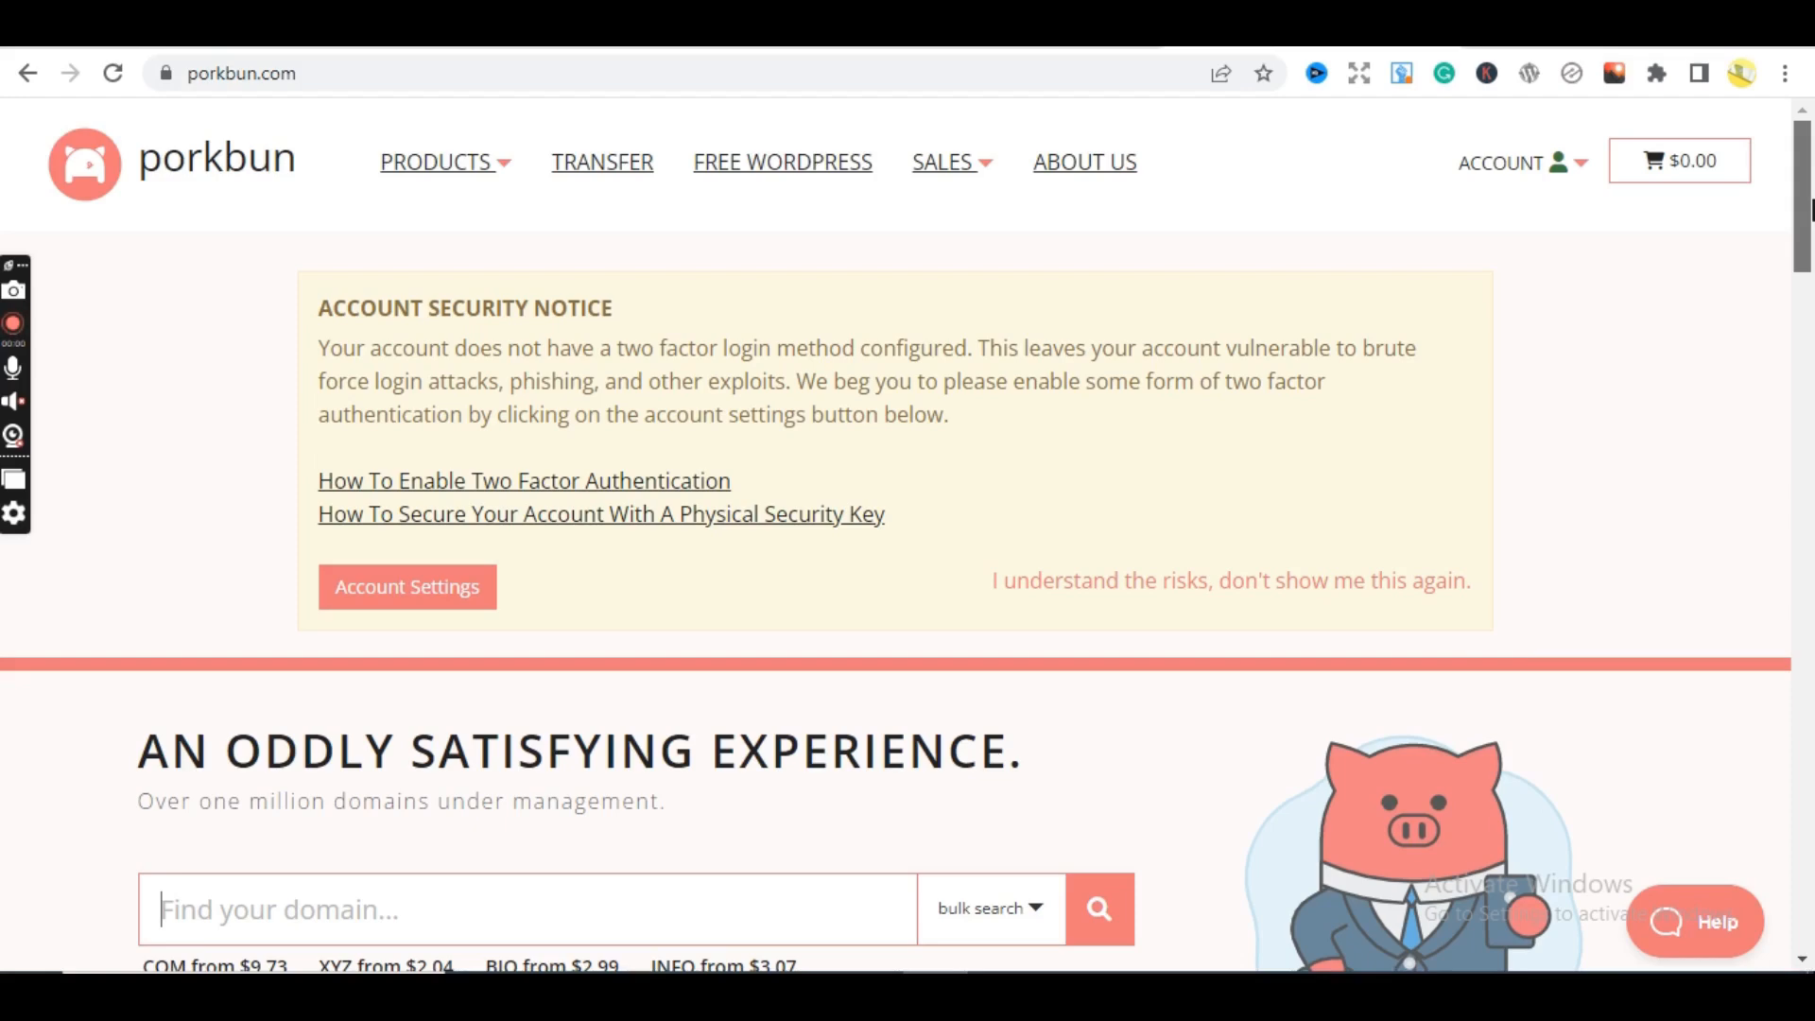
scroll(1809, 199, down, 3)
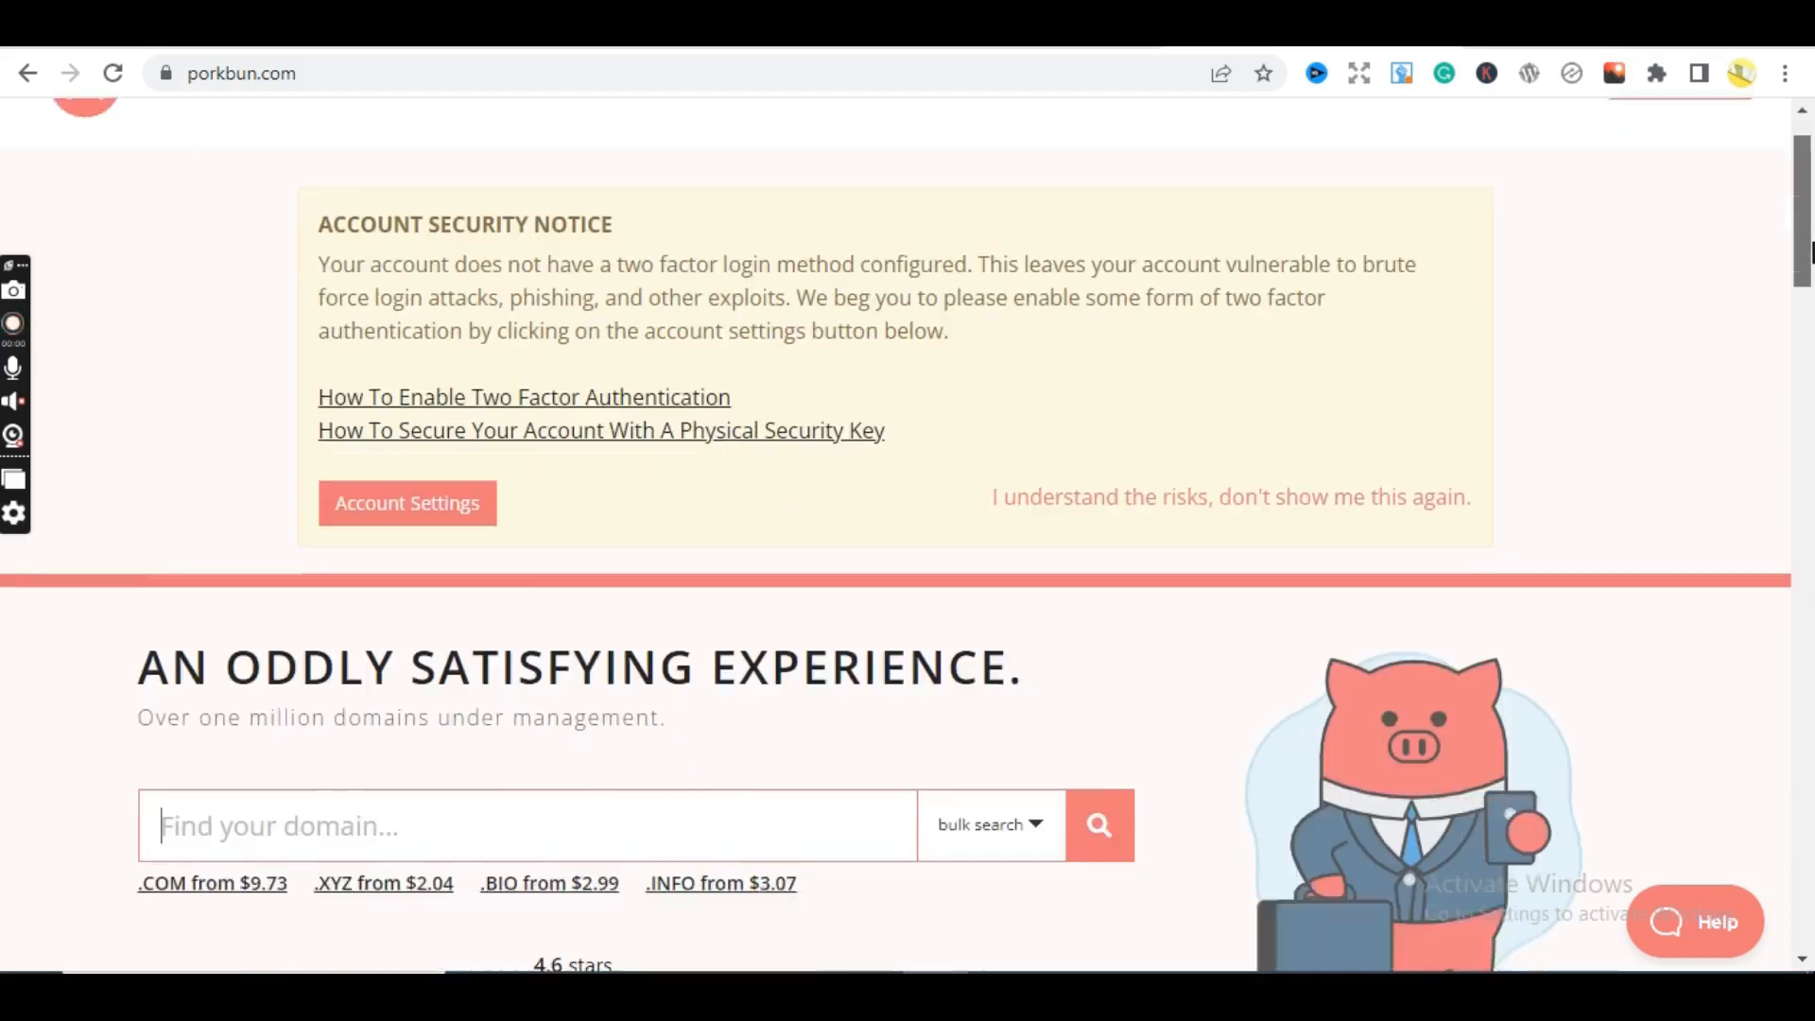
scroll(1808, 265, up, 3)
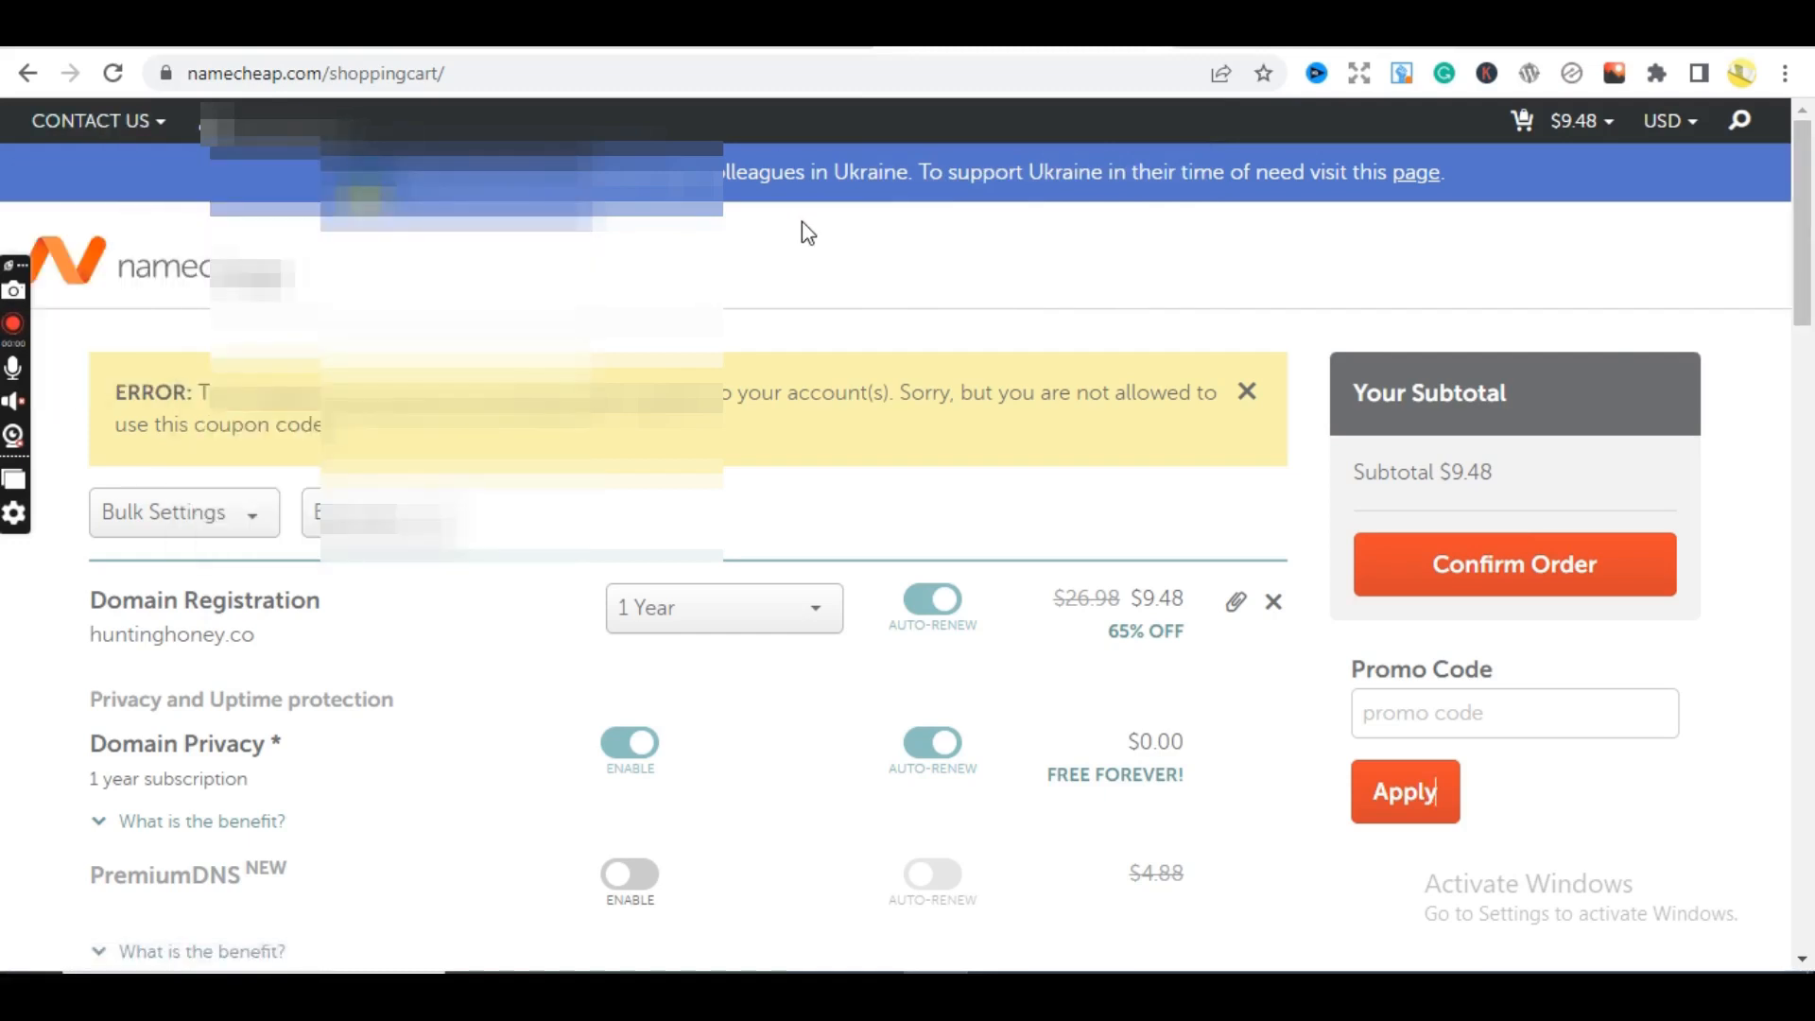
- Open the Namecheap dashboard, review its Recently Active domains, then go back to Porkbun Domain Management
mouse_move(255, 121)
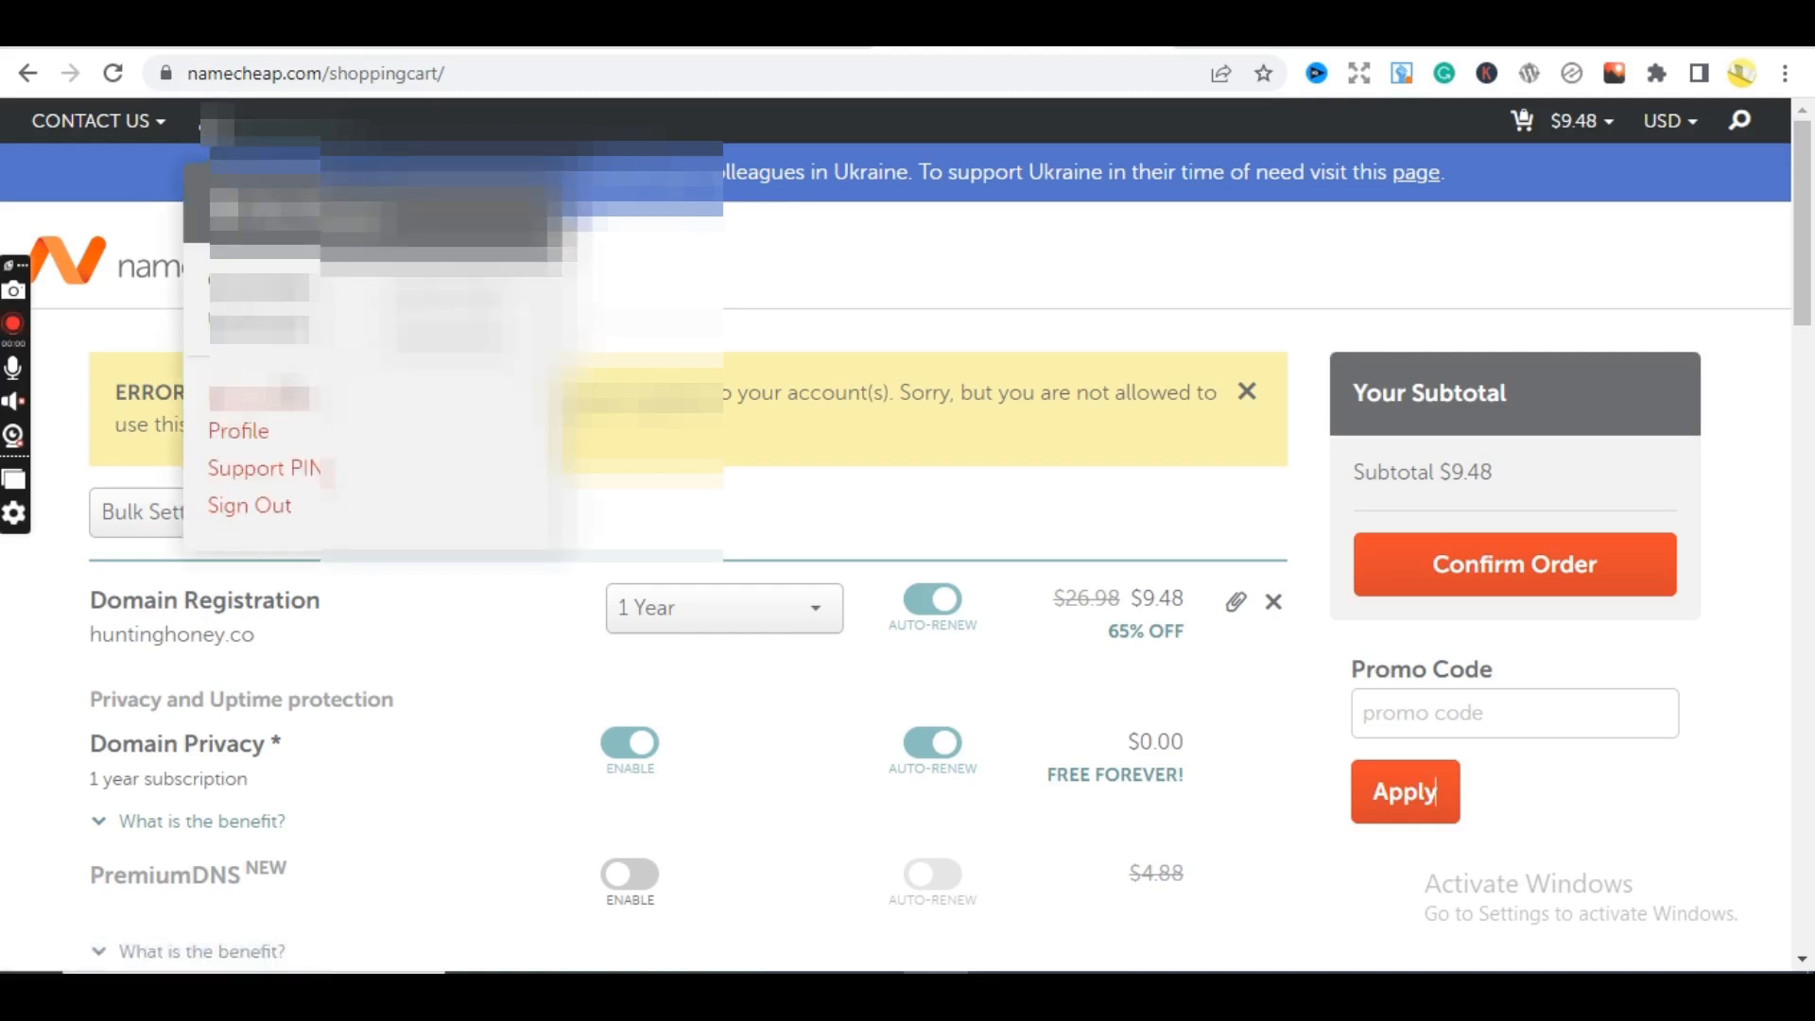
click(293, 401)
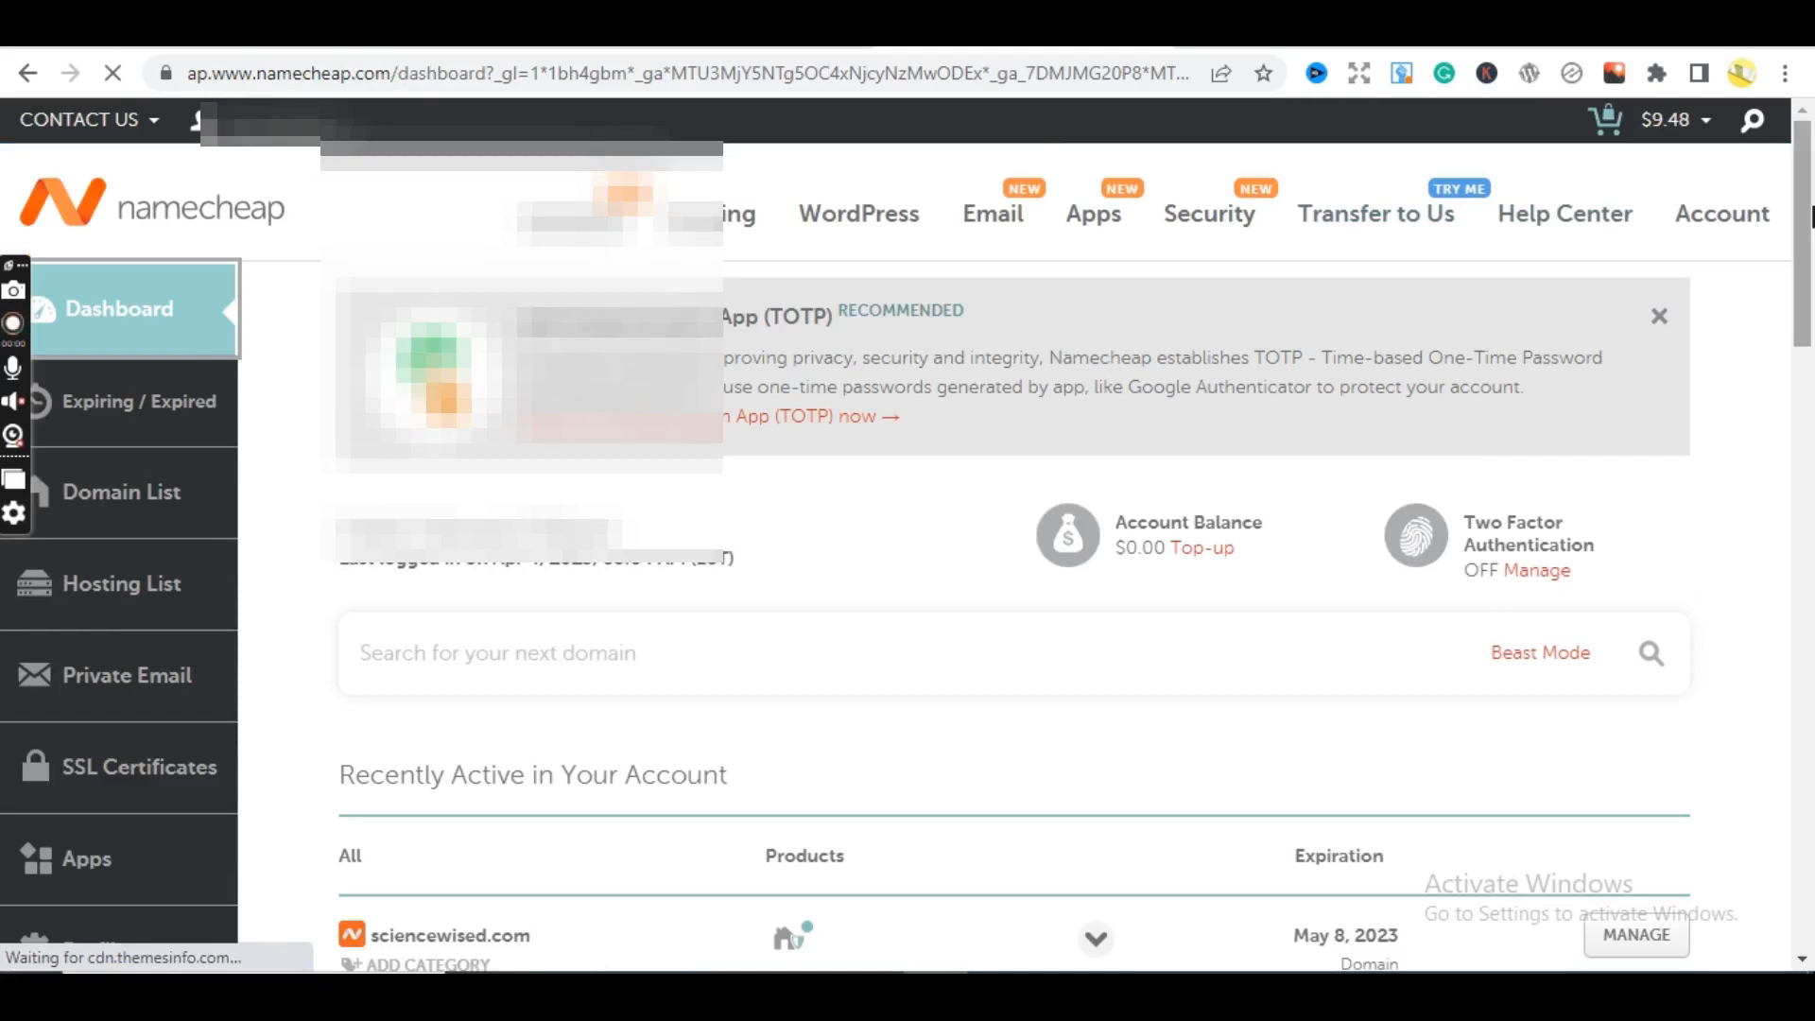
drag(1812, 216, 1811, 339)
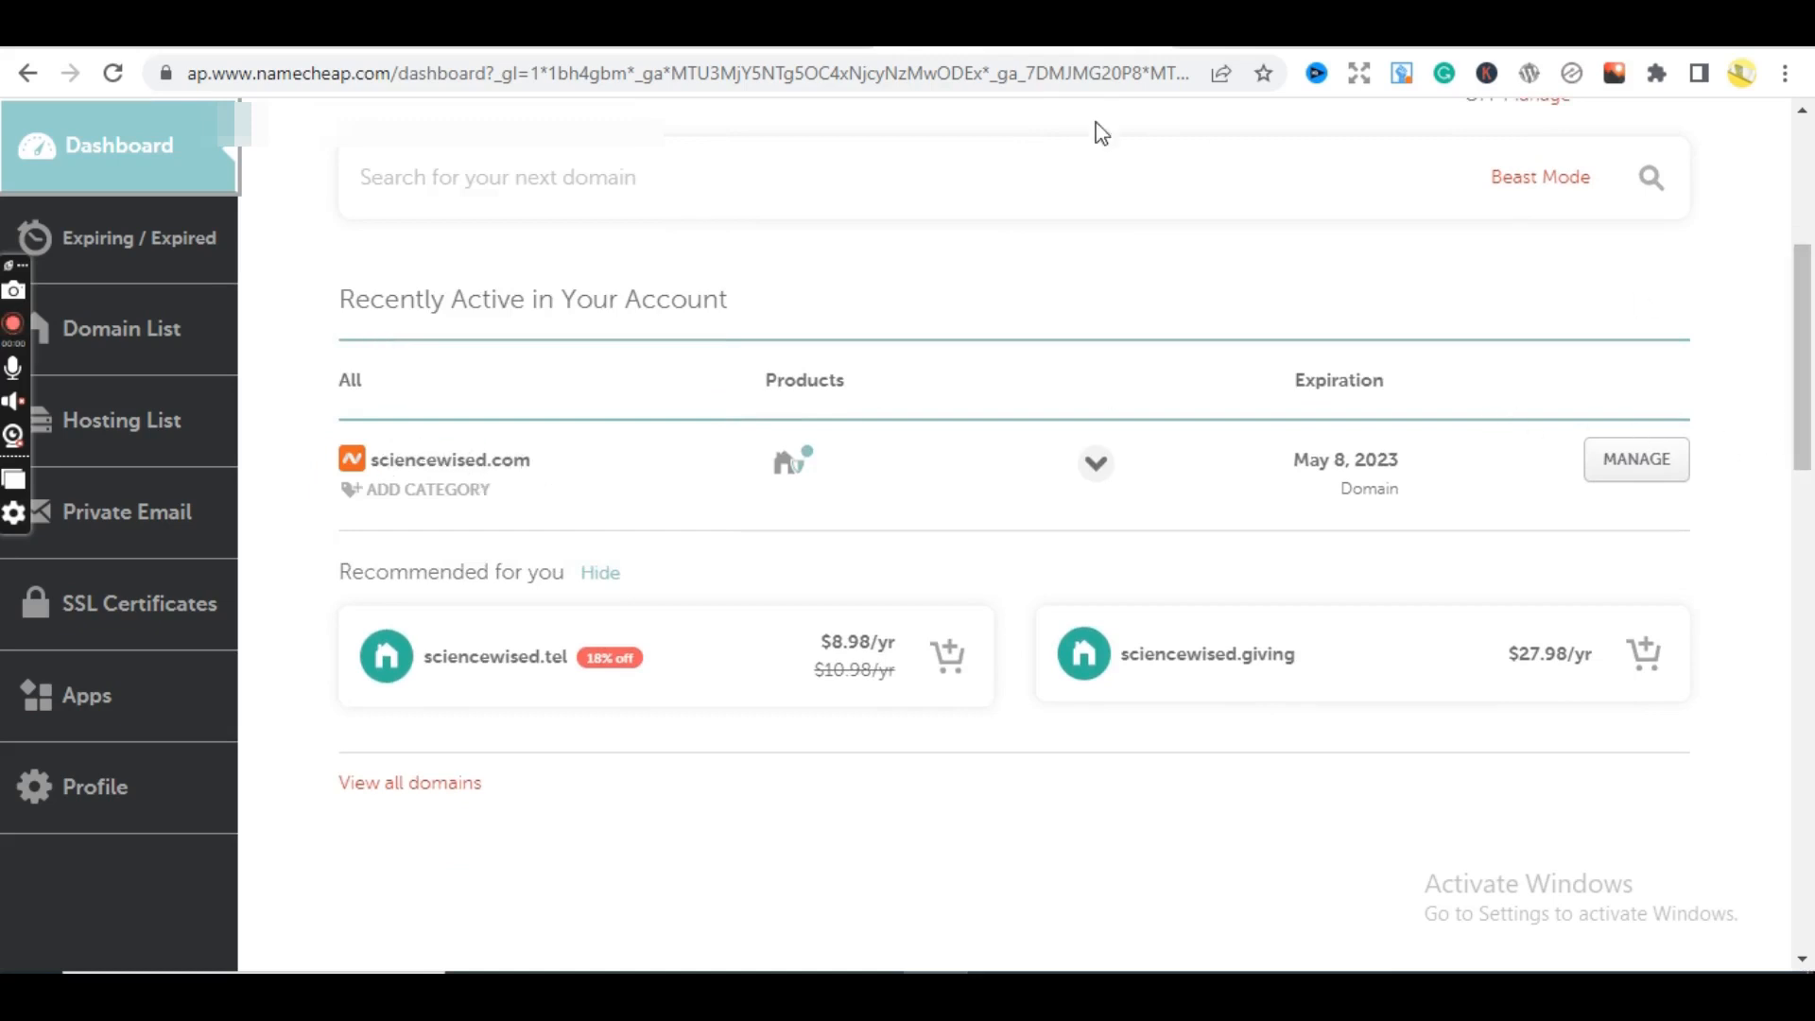
key(ctrl+Tab)
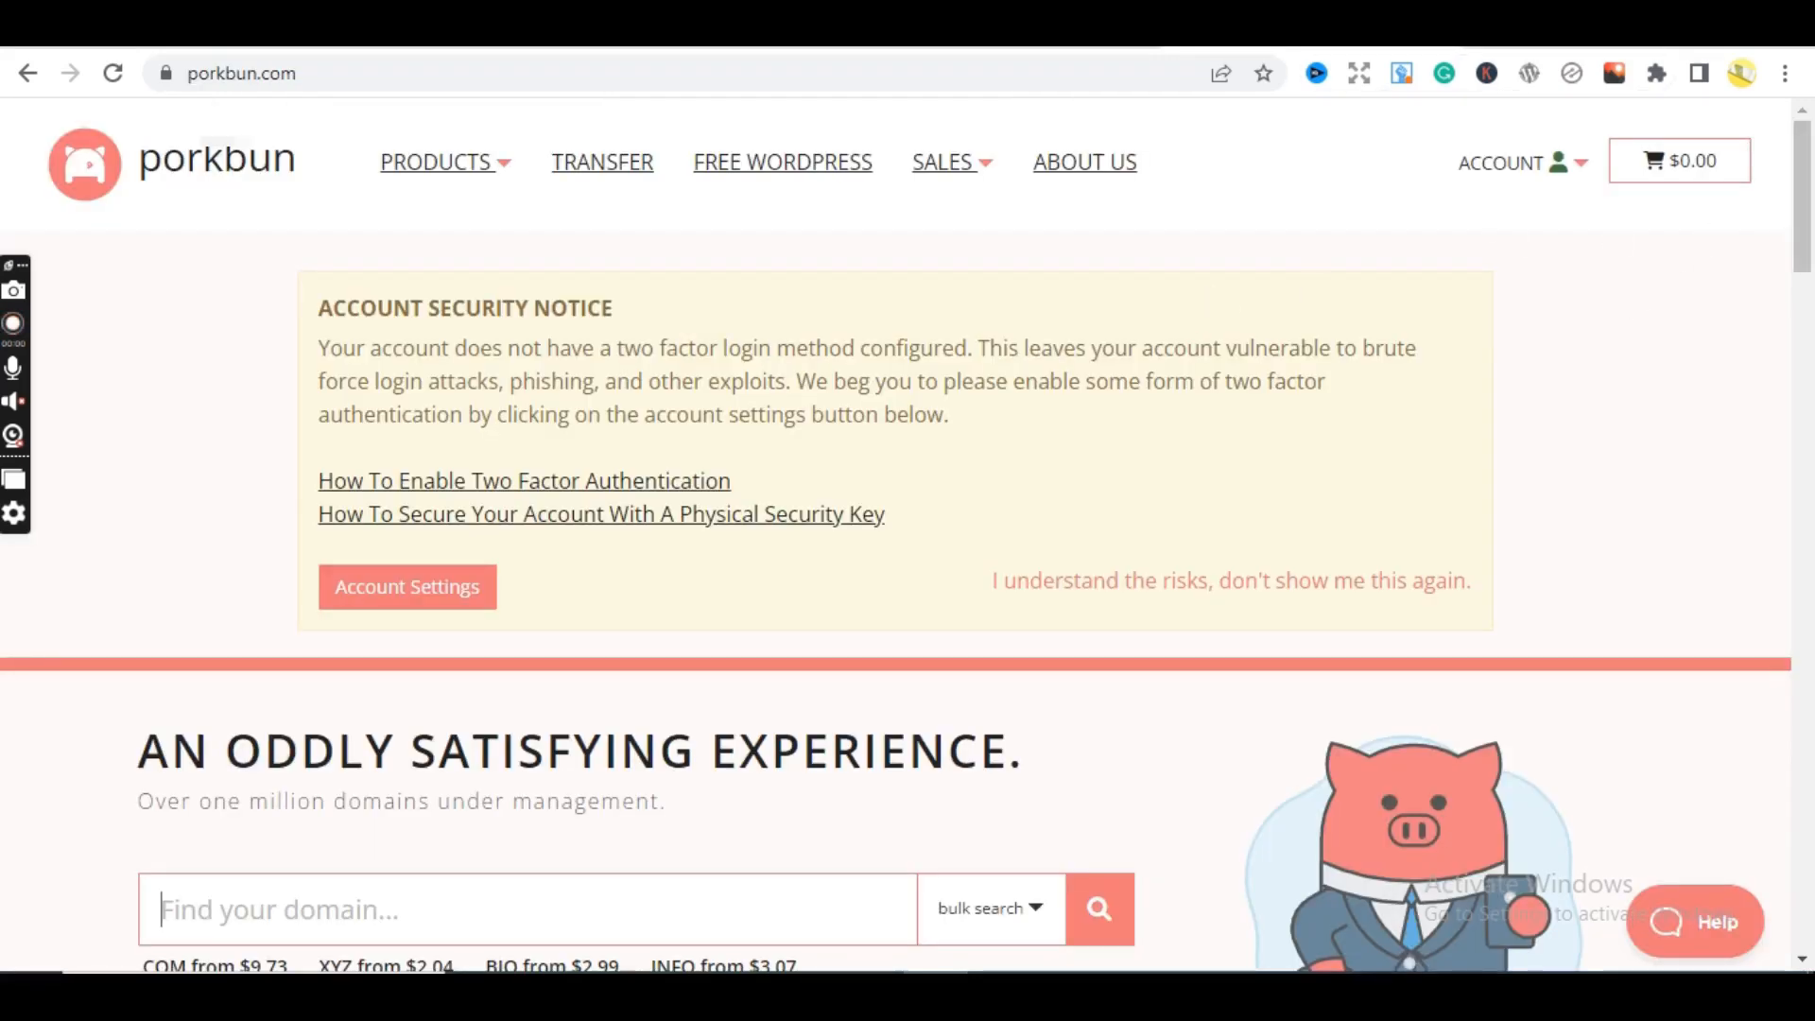
key(ctrl+Tab)
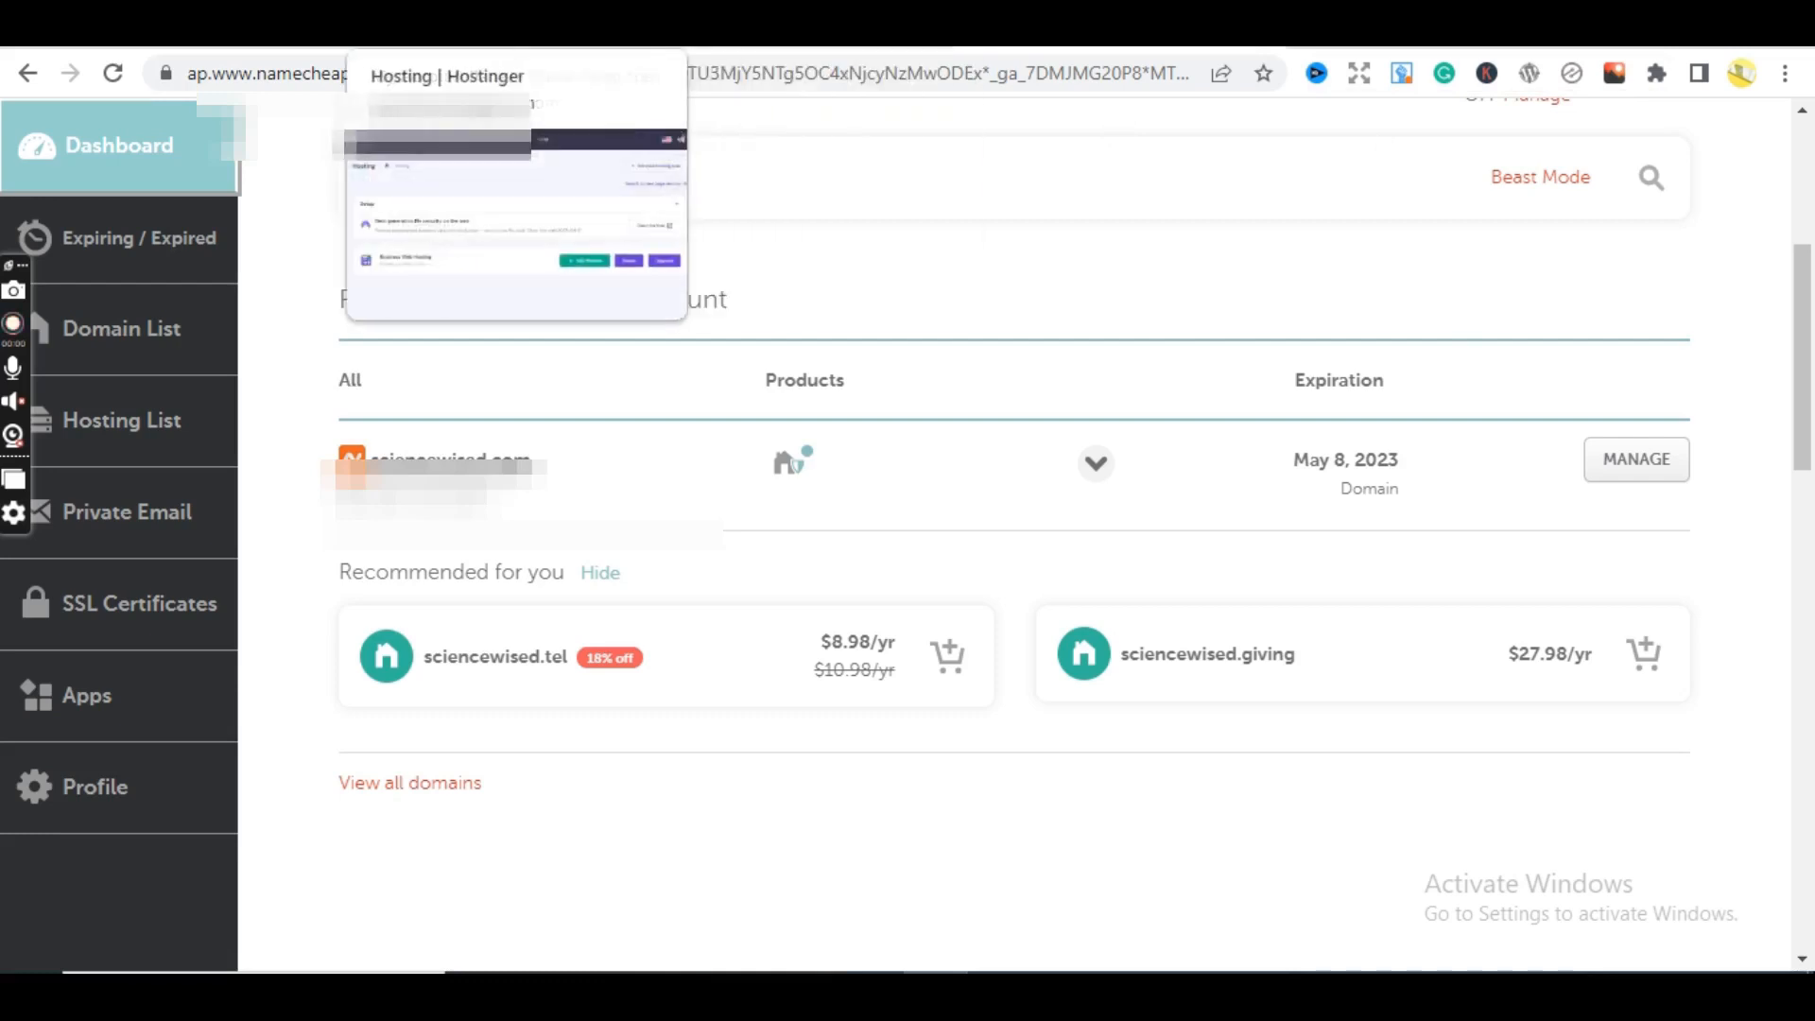
click(738, 24)
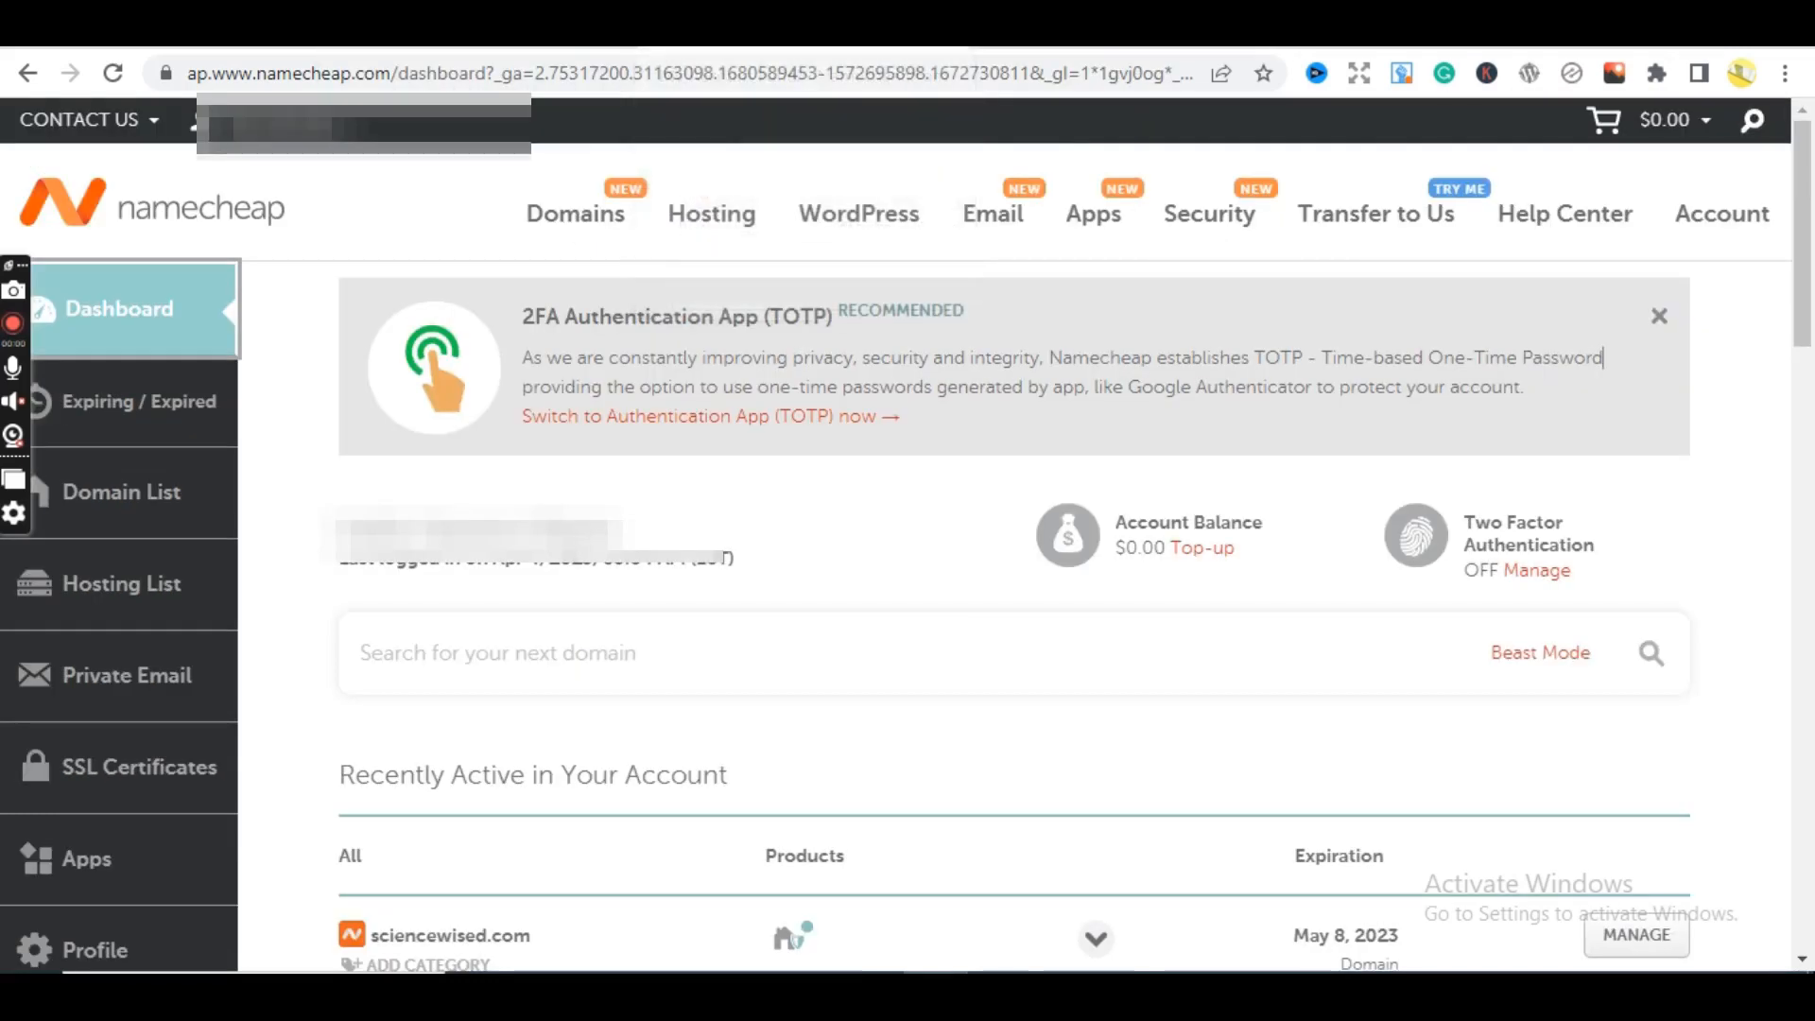
scroll(1603, 357, down, 5)
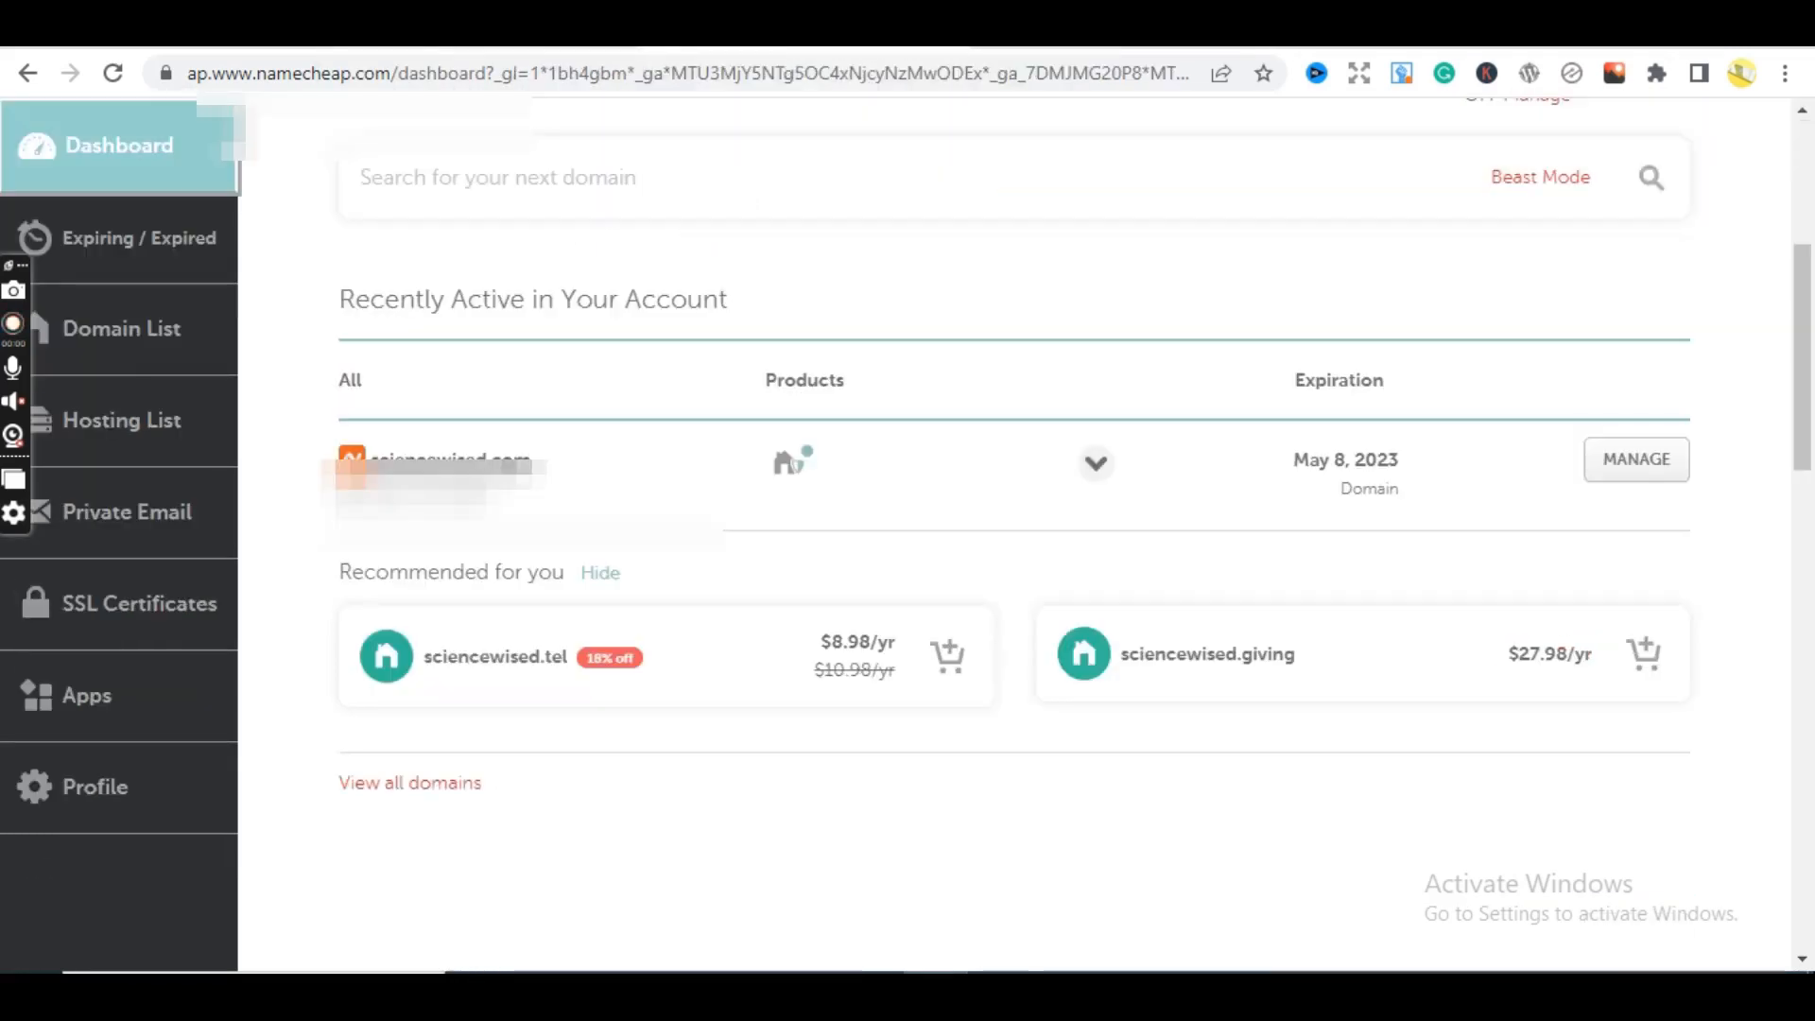
key(ctrl+Tab)
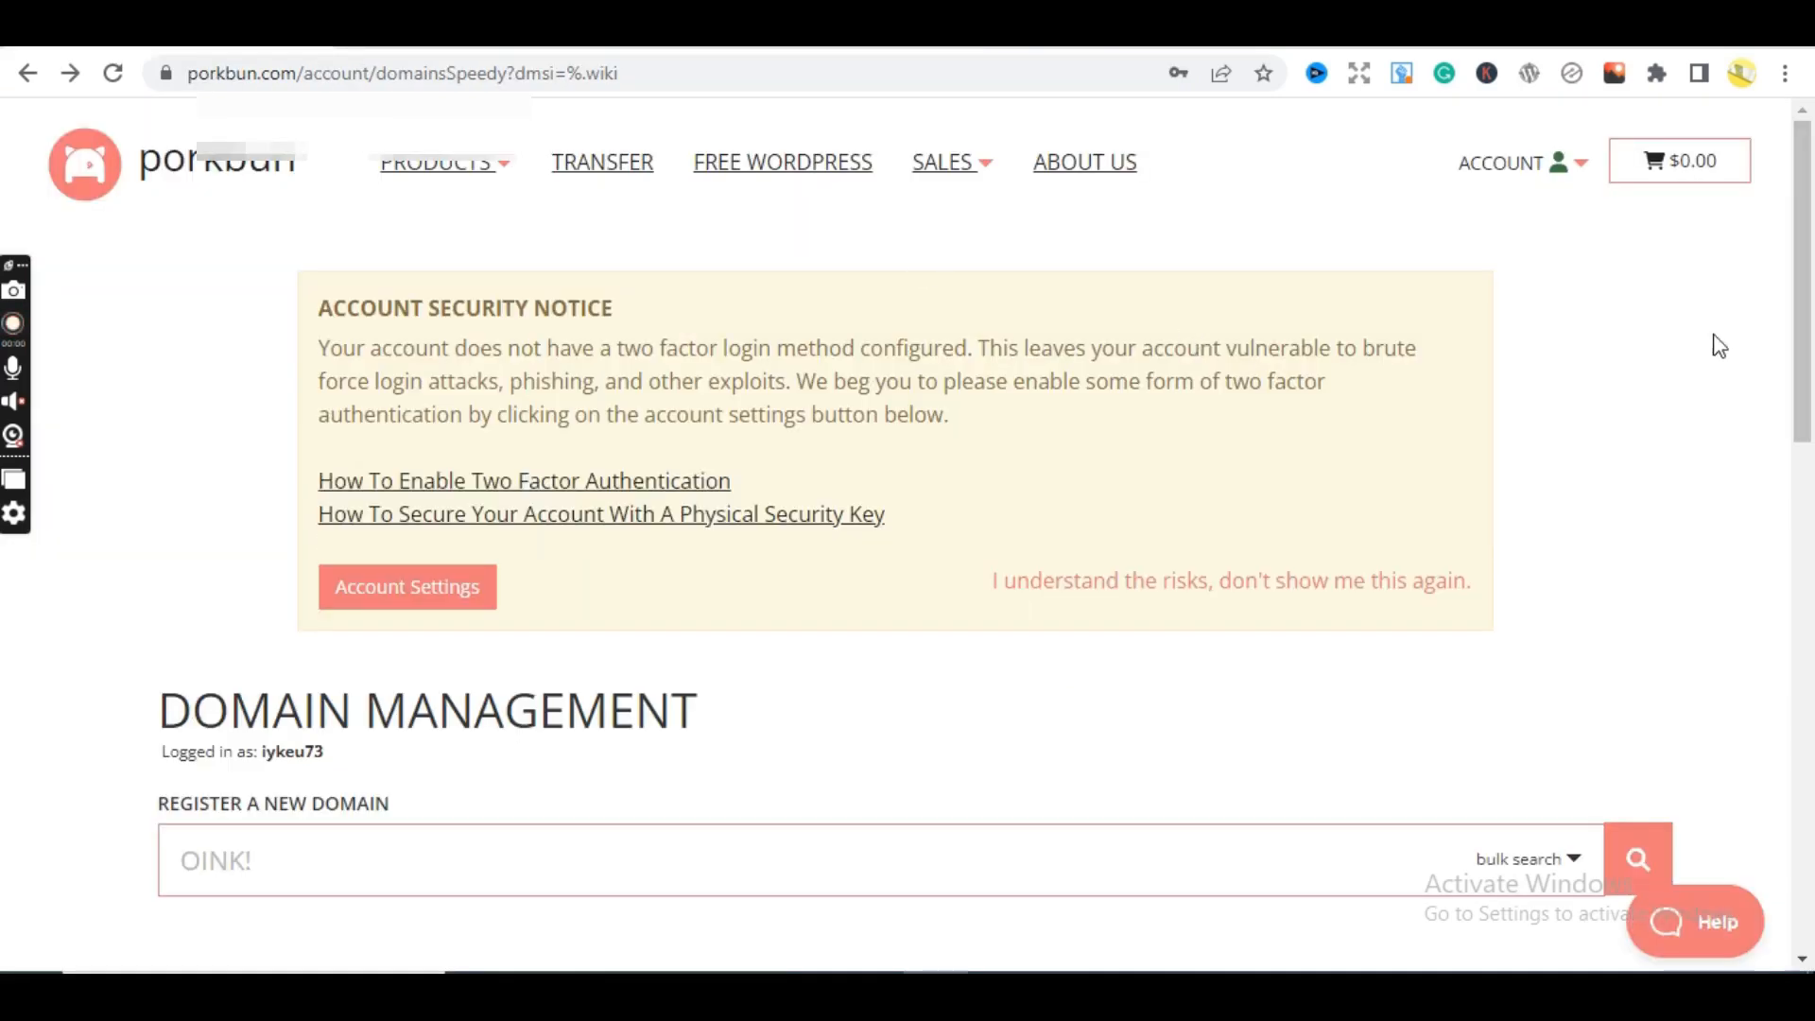
- Scroll through Porkbun's domain list, then switch to Hostinger's Business Web Hosting overview
drag(1803, 307, 1811, 518)
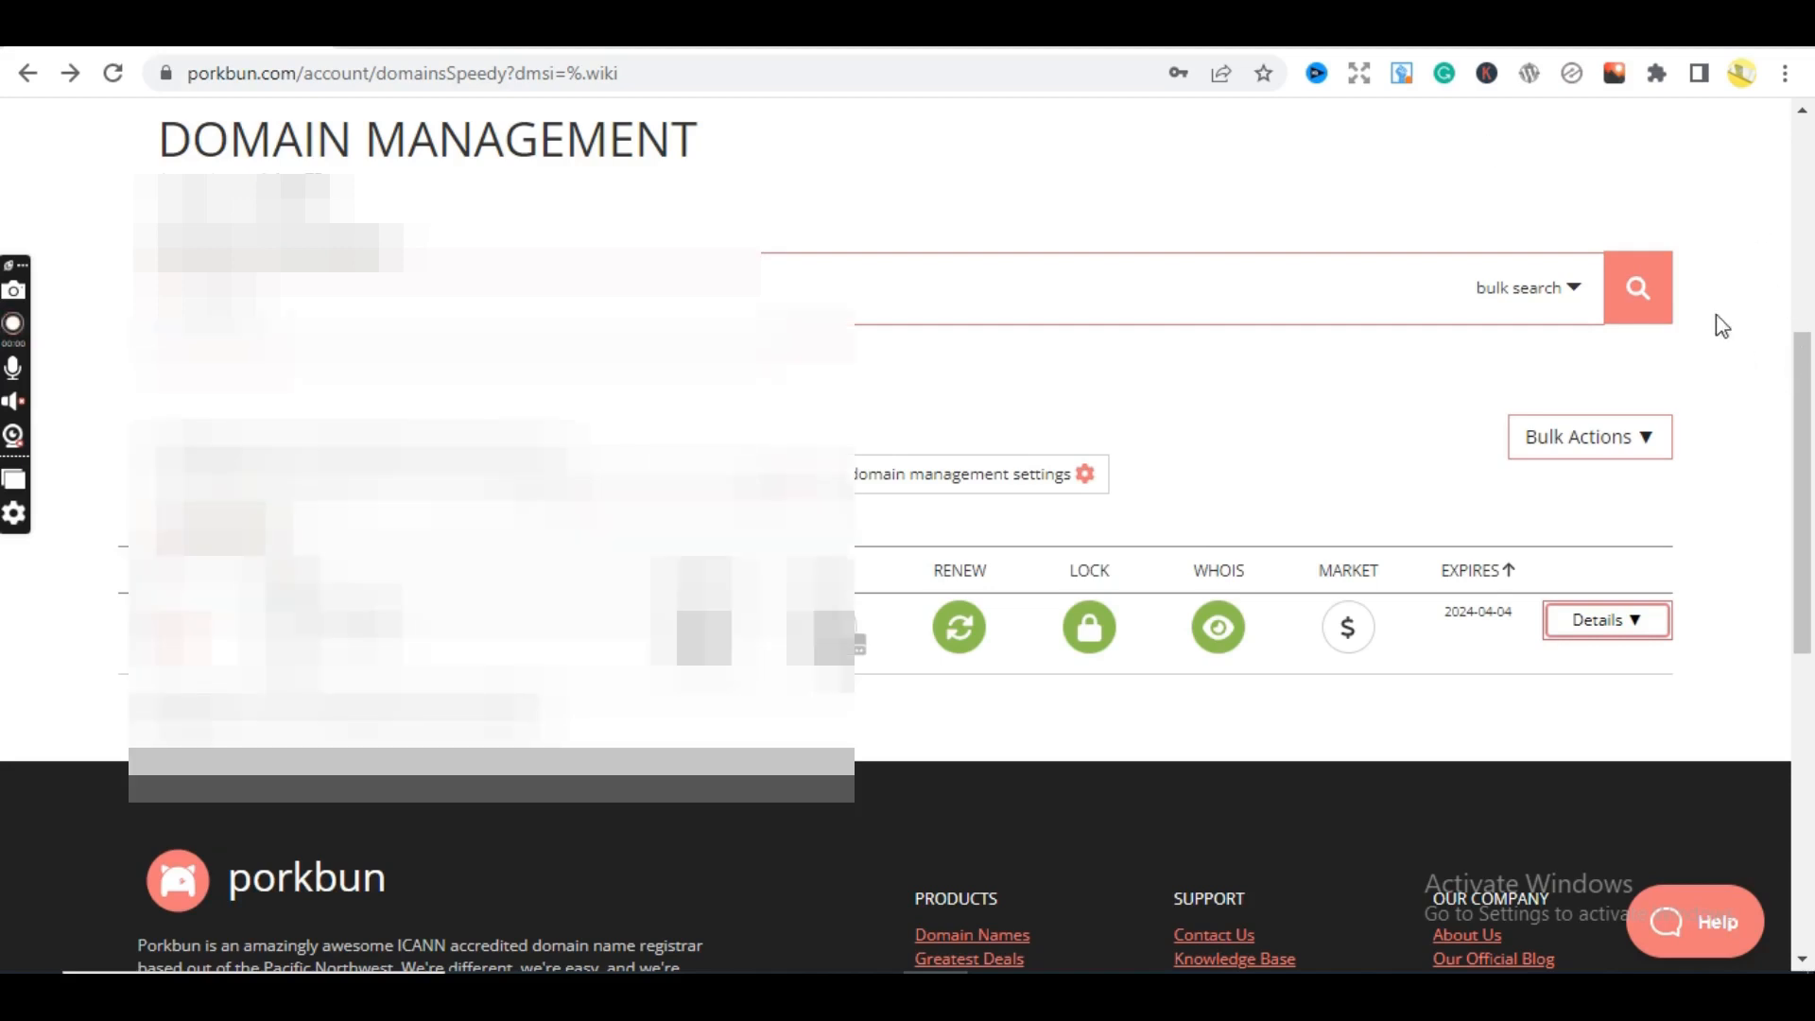
drag(1807, 439, 1799, 214)
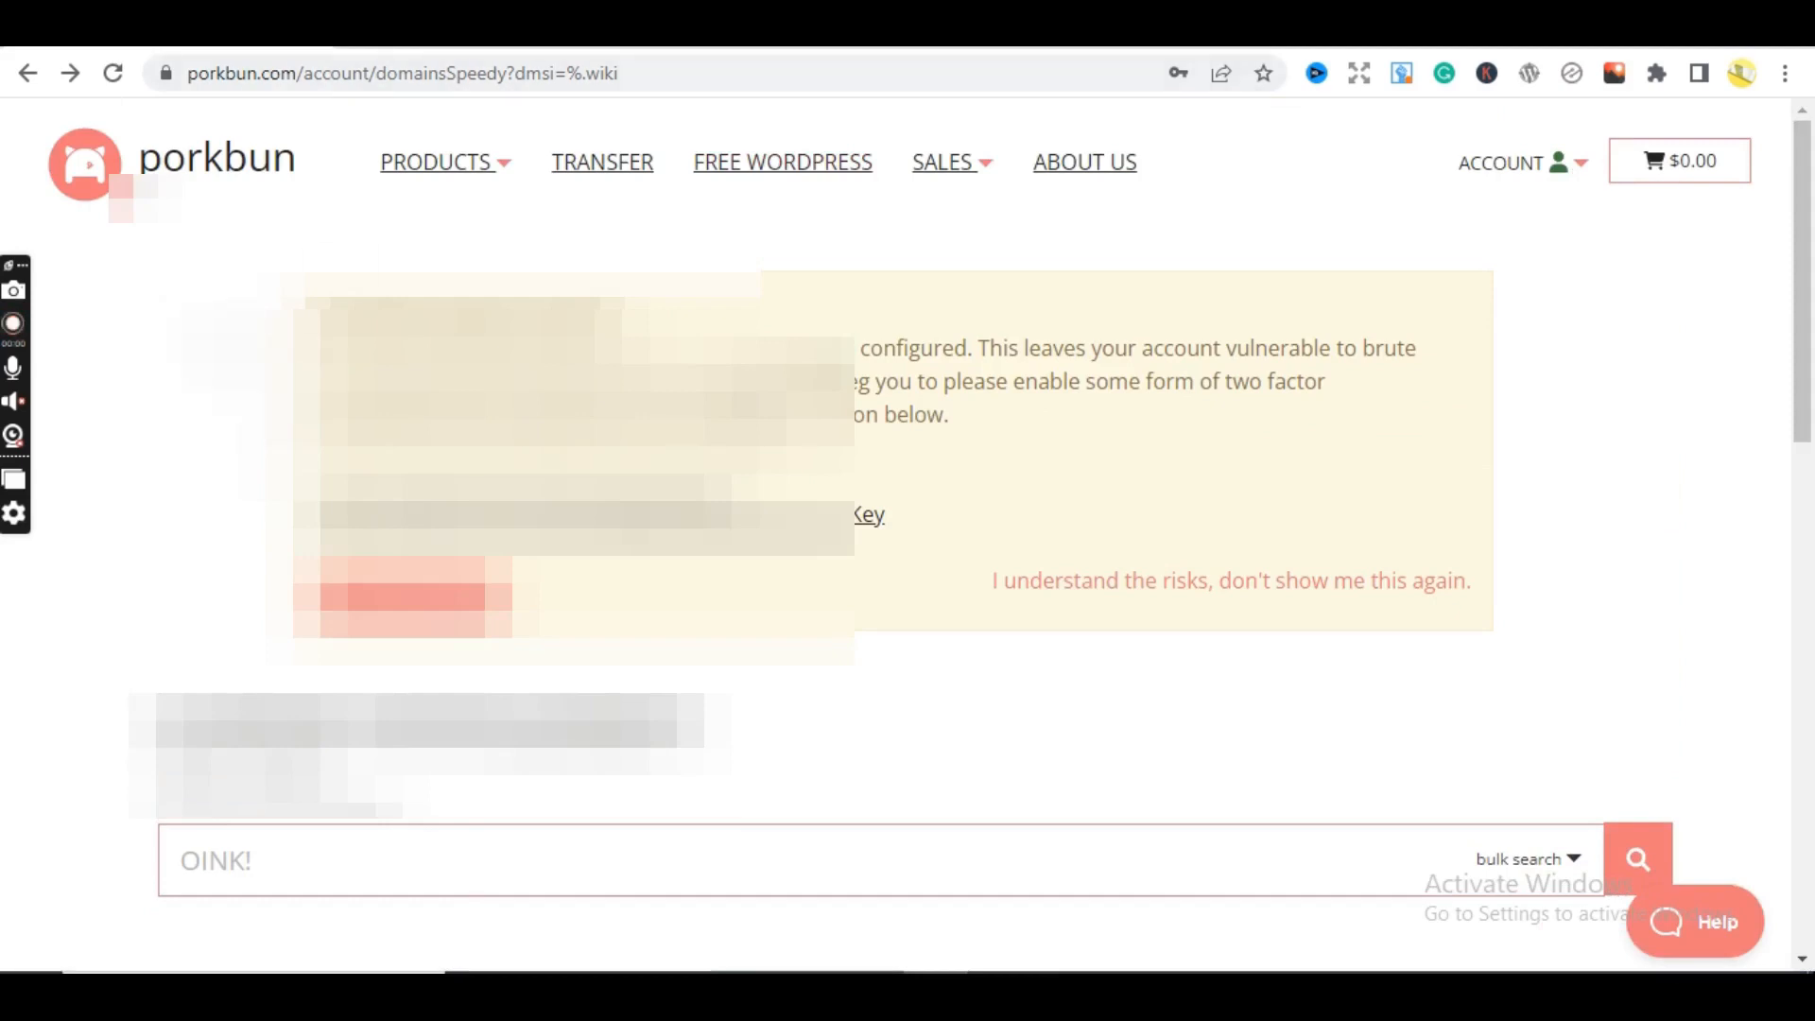
click(501, 38)
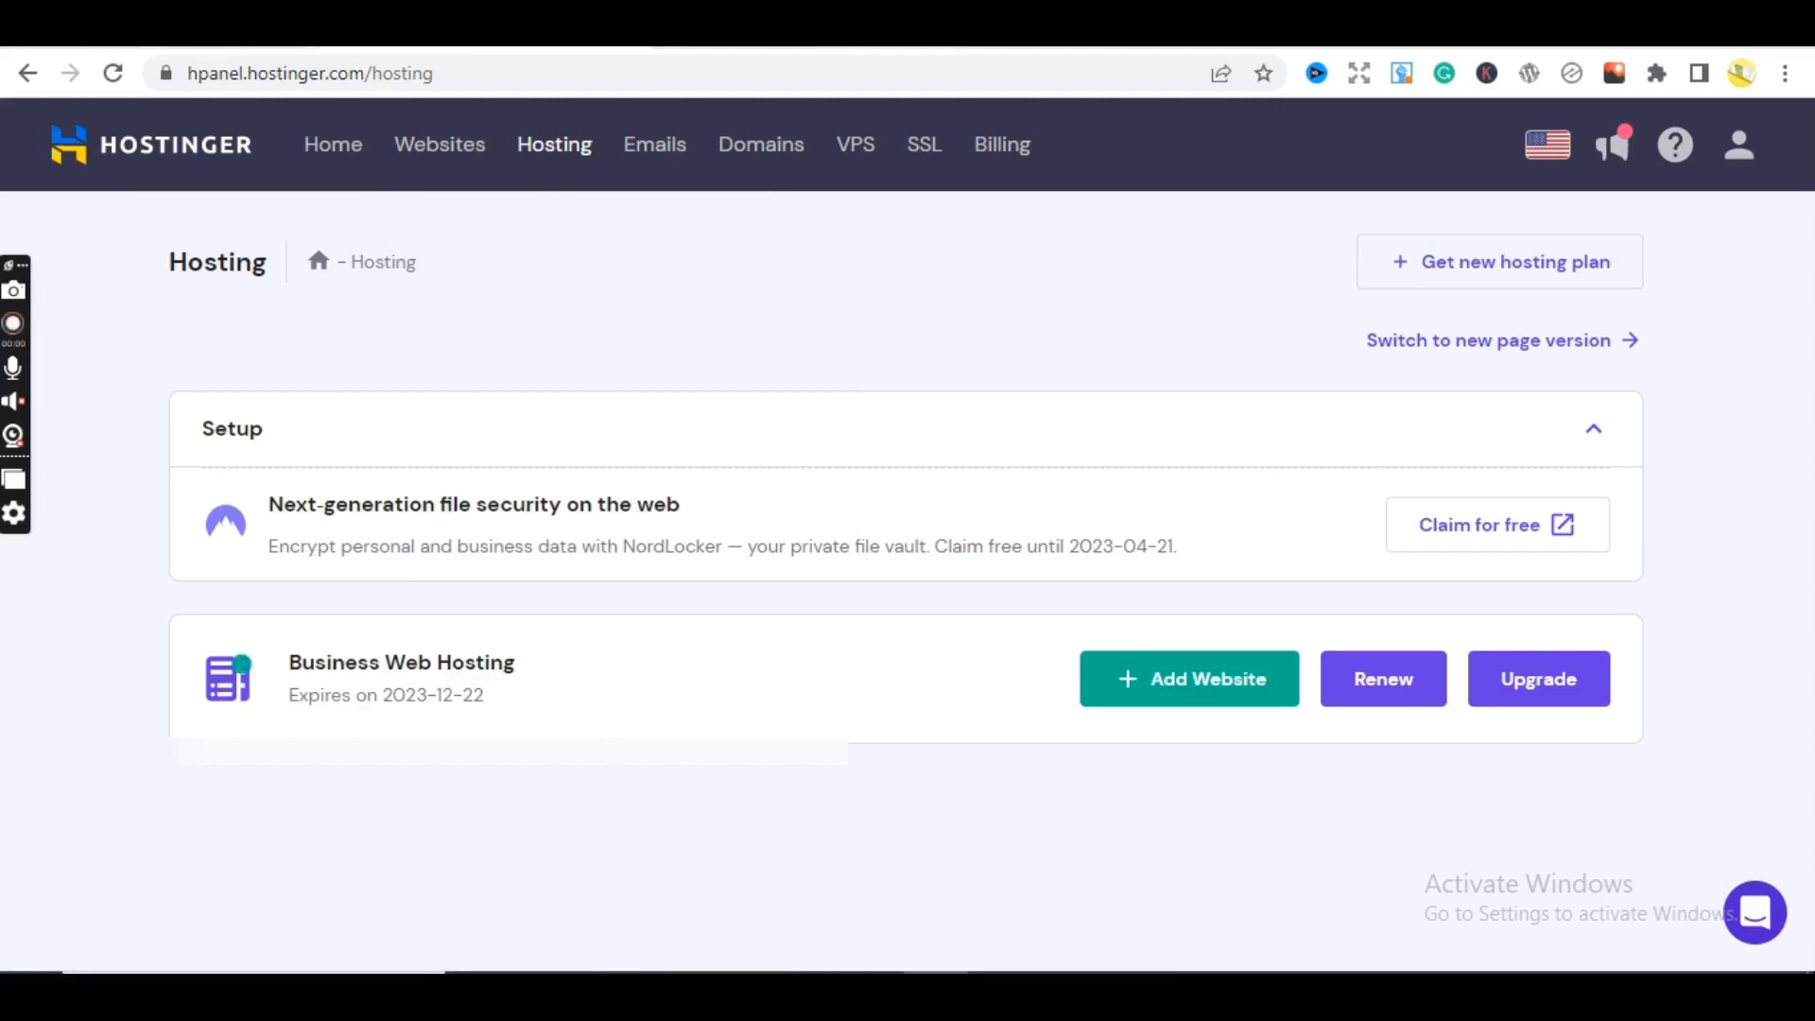
- Switch back and forth between the Hostinger, Porkbun and Namecheap tabs to compare the accounts
click(179, 38)
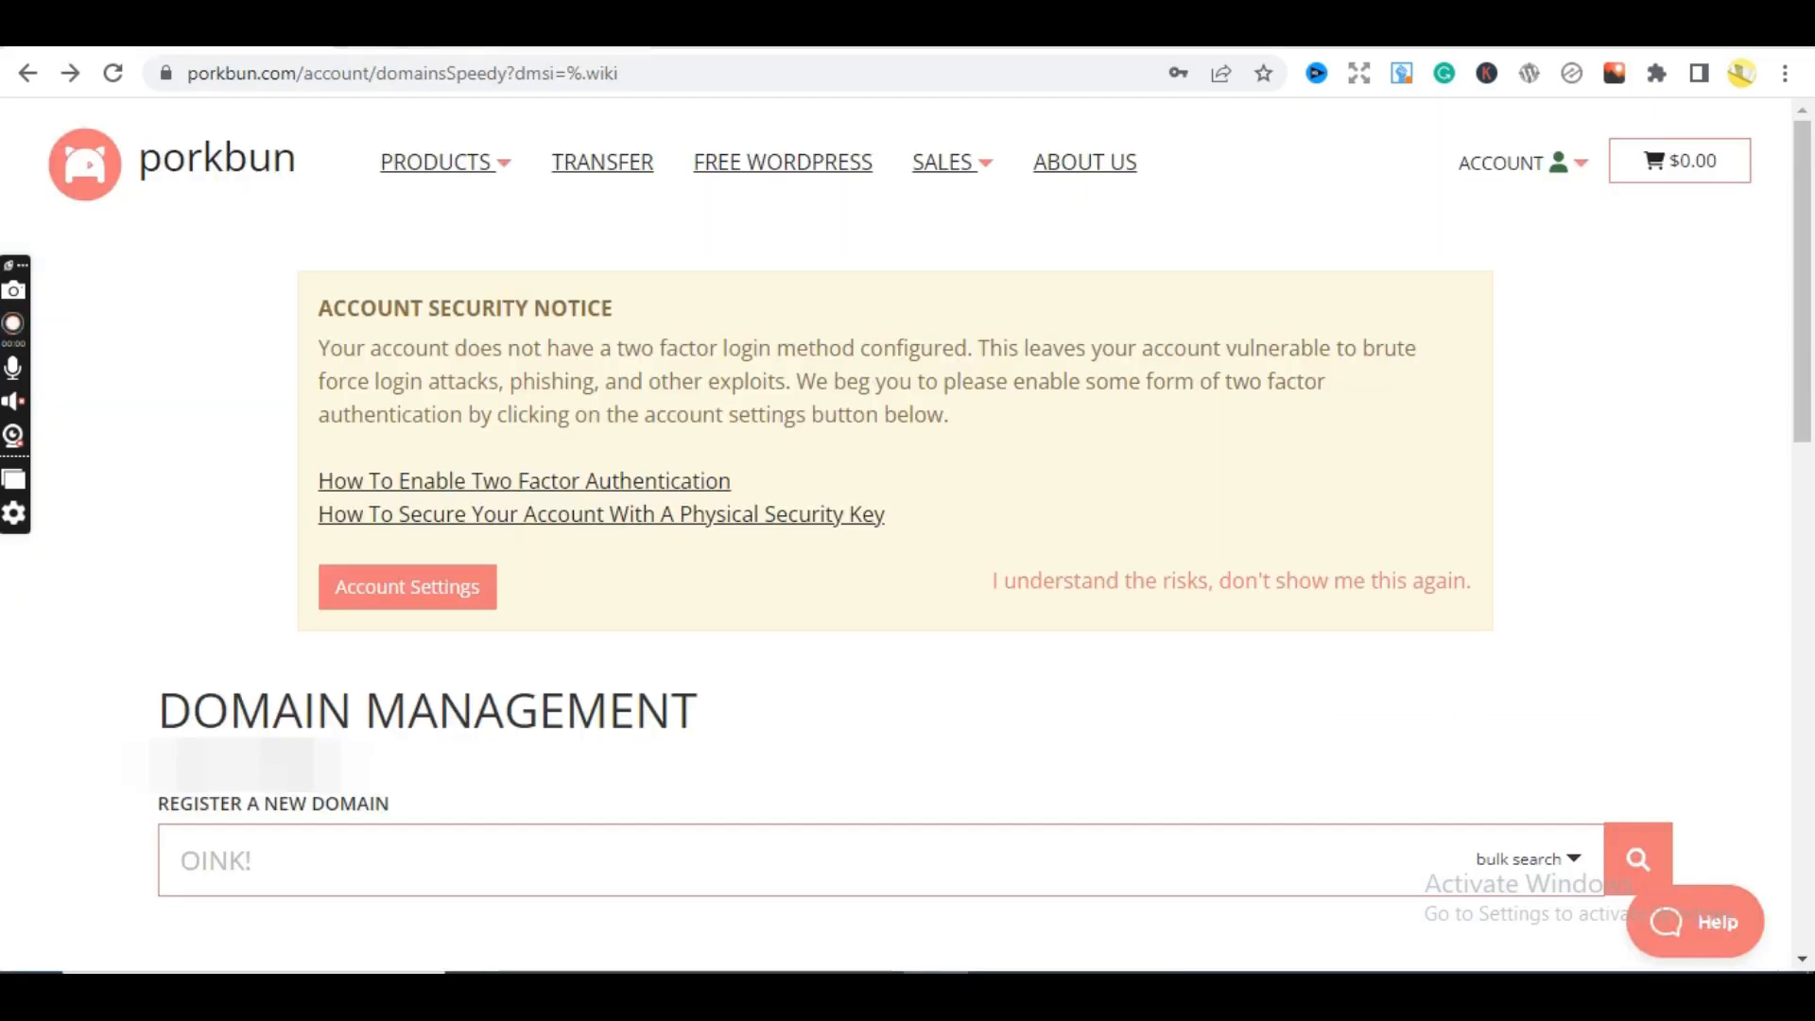
click(416, 37)
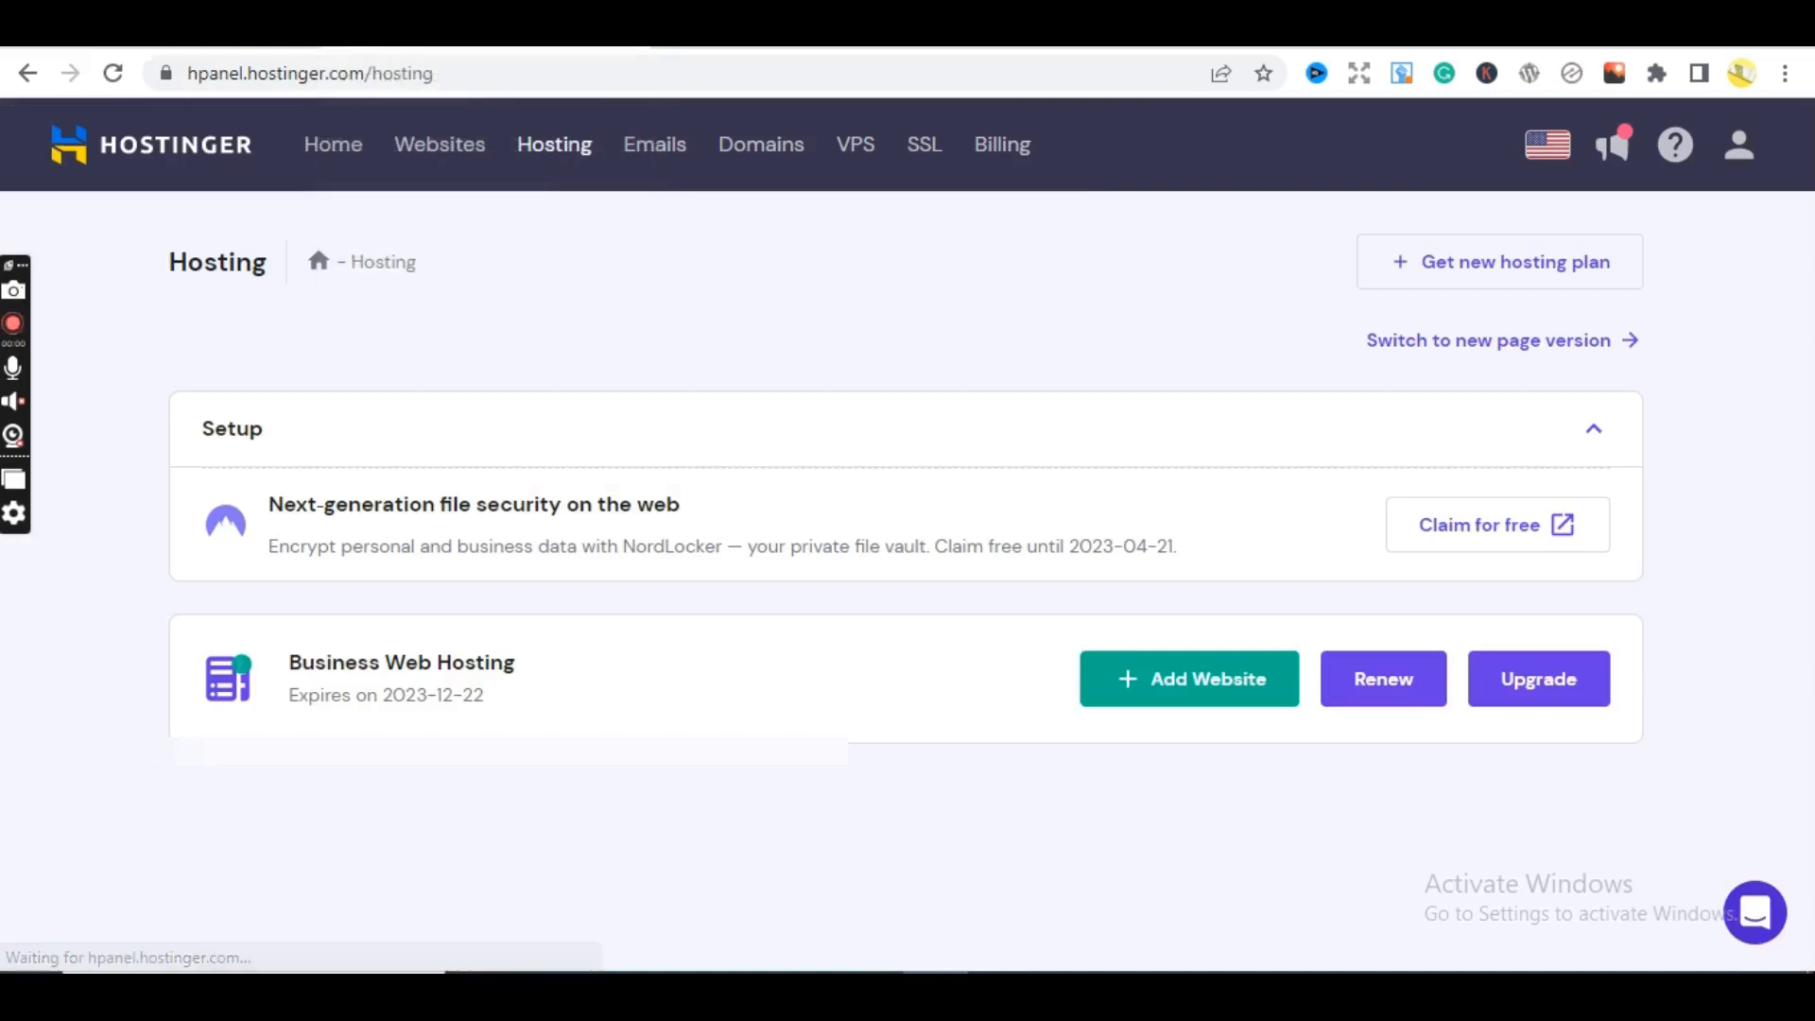
click(180, 38)
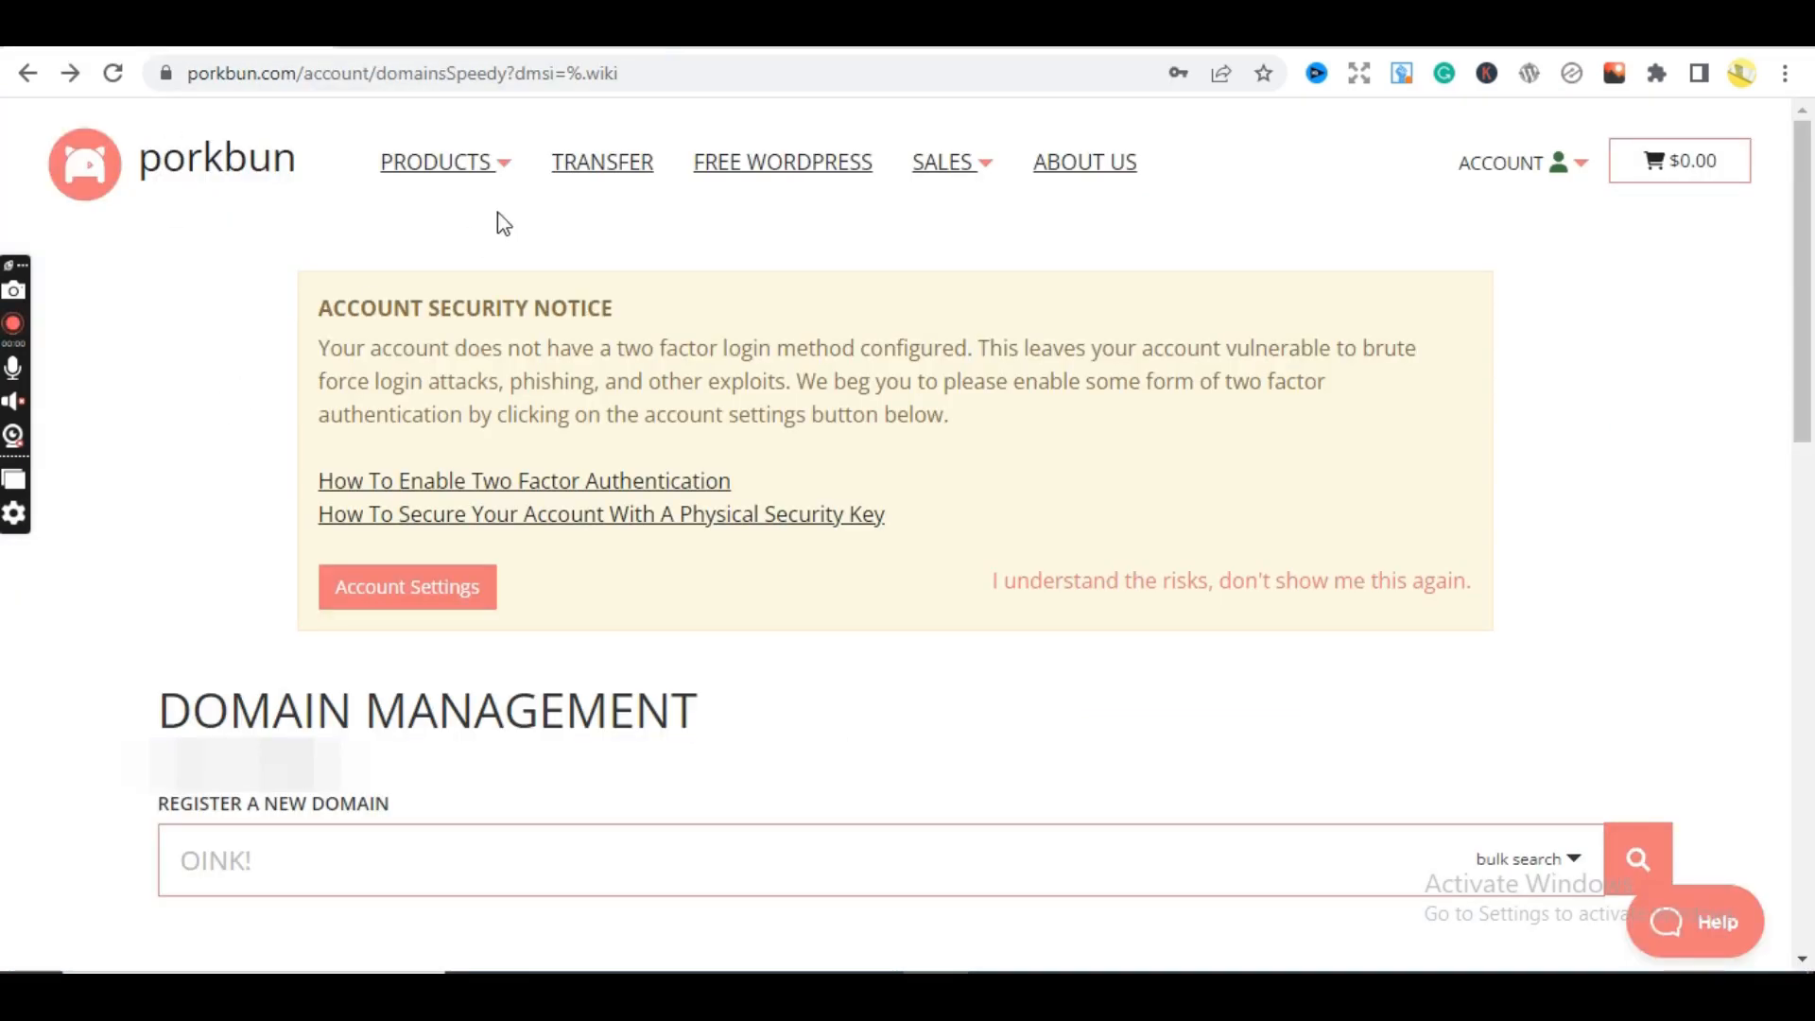
click(454, 36)
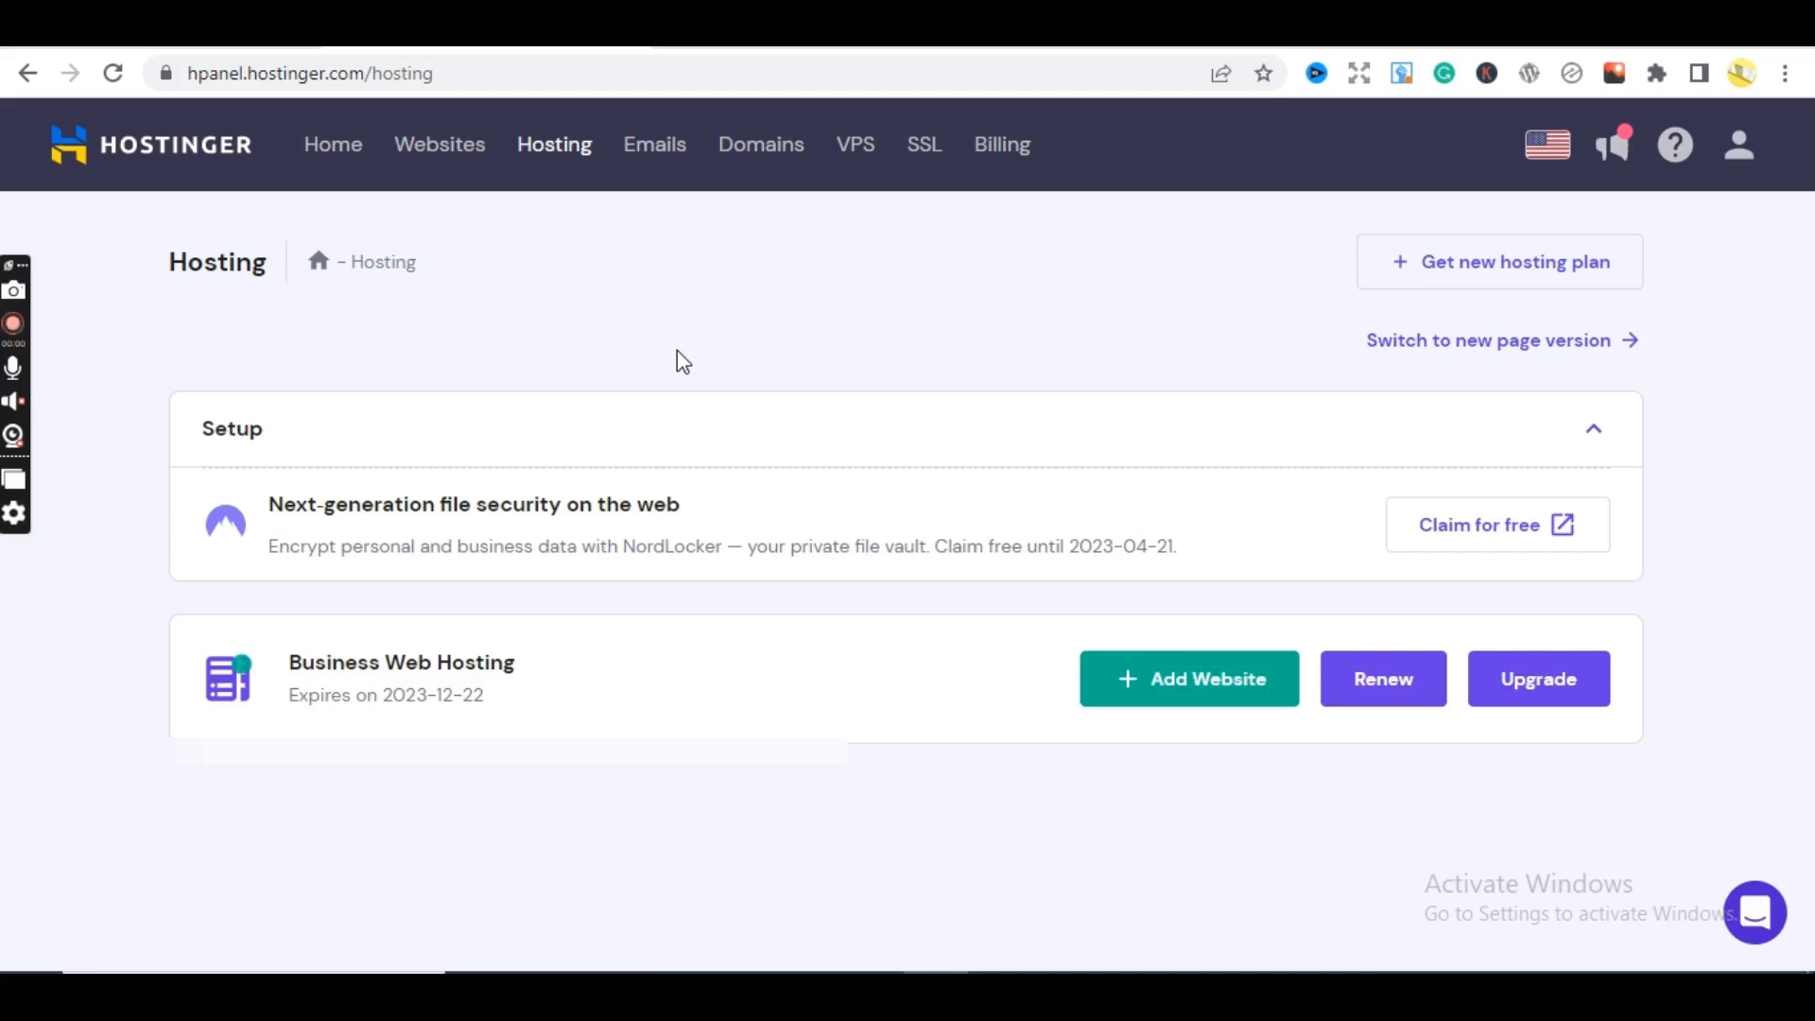
click(738, 32)
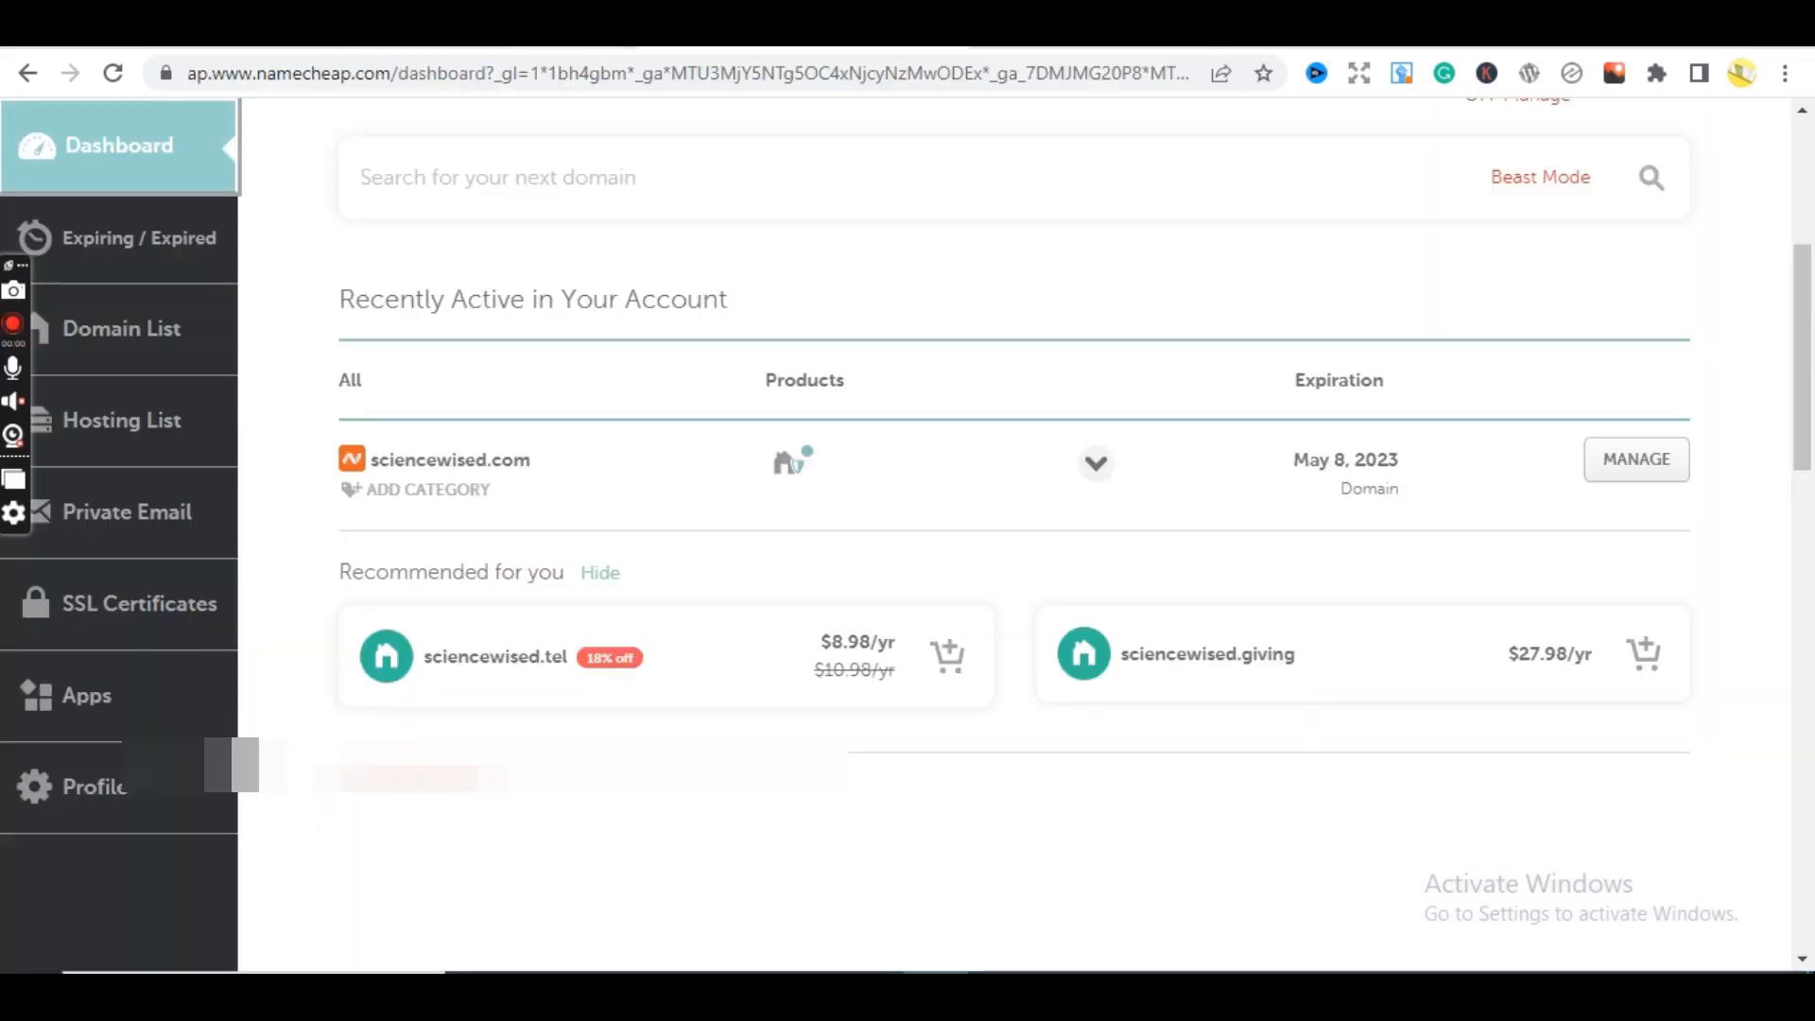
click(510, 32)
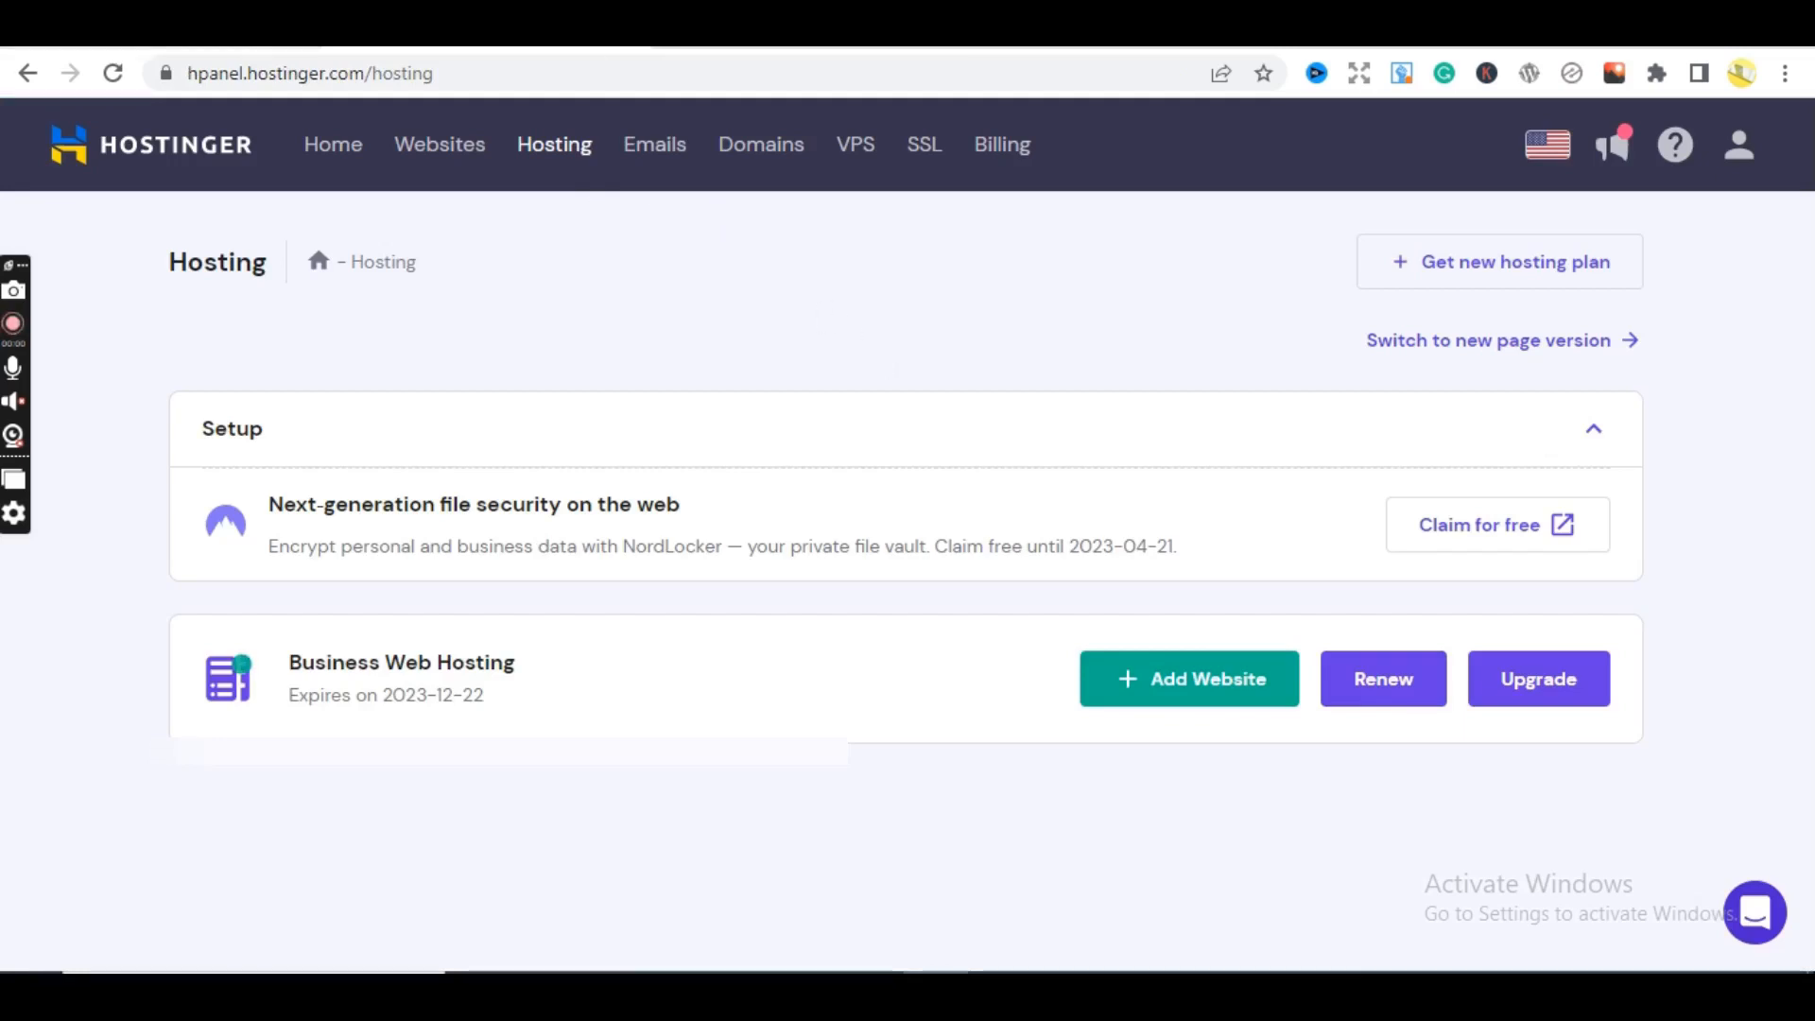
key(ctrl+Tab)
key(ctrl+Tab)
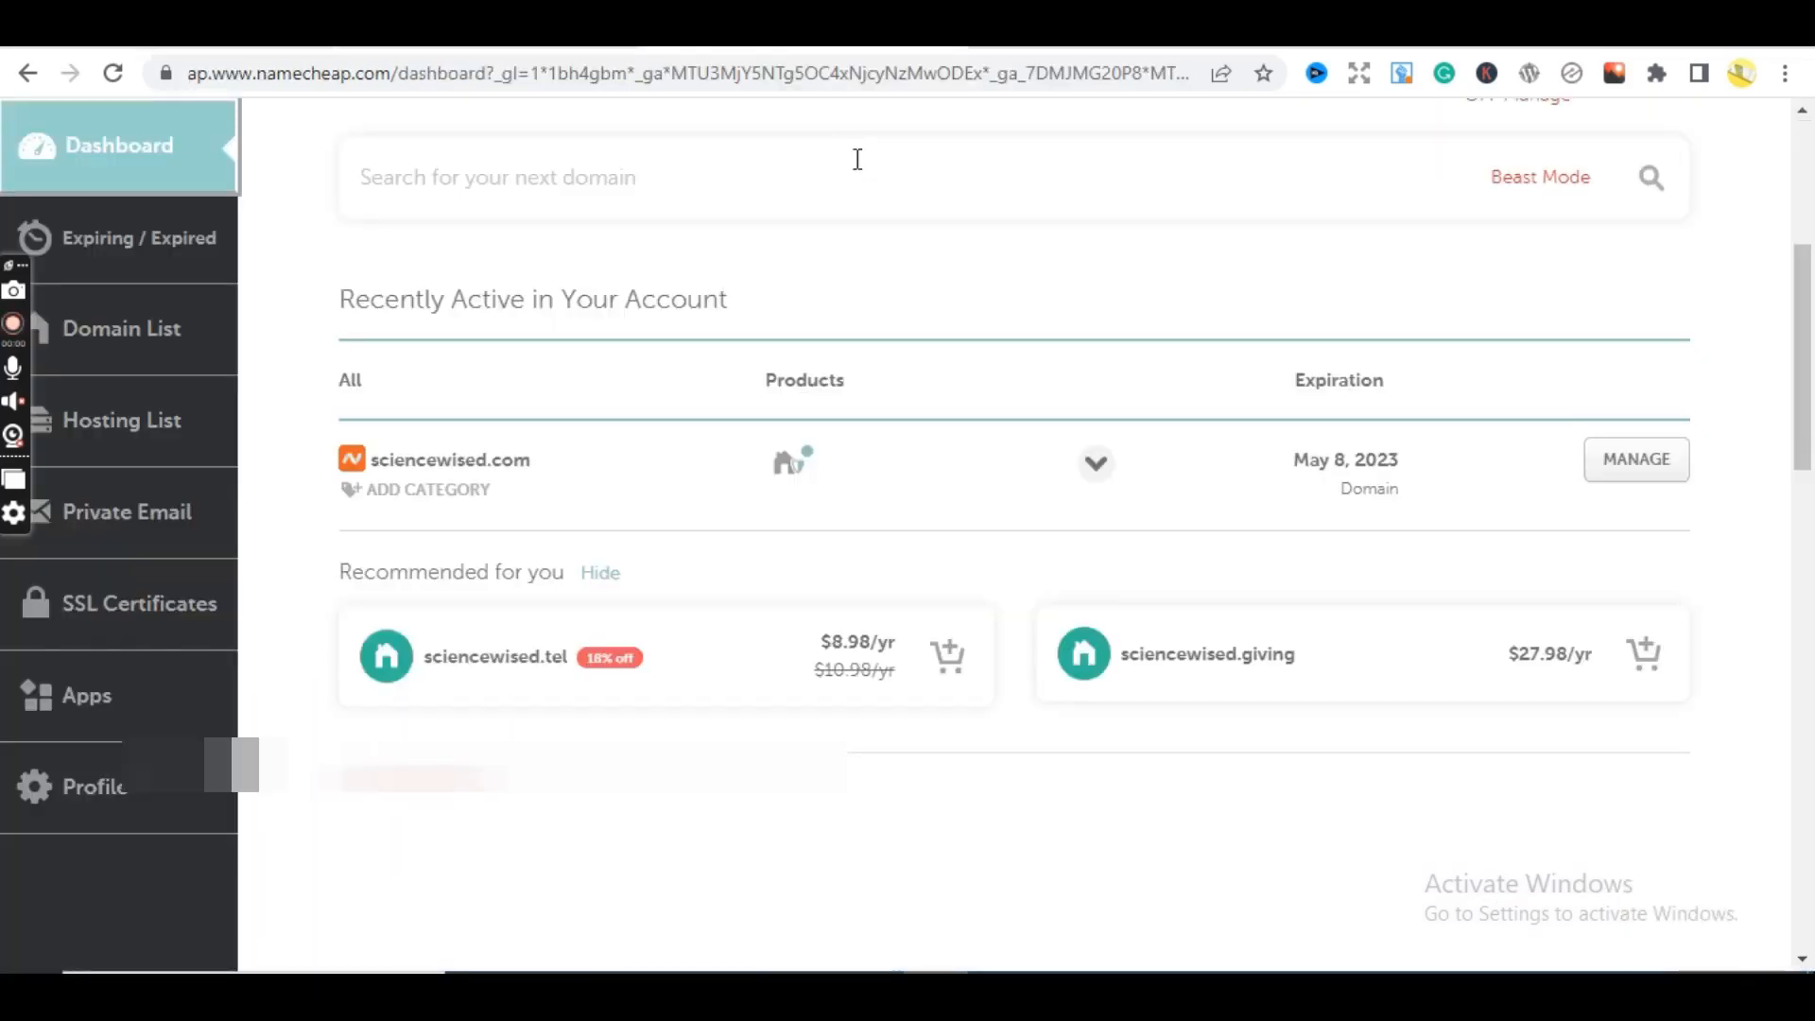
key(ctrl+shift+Tab)
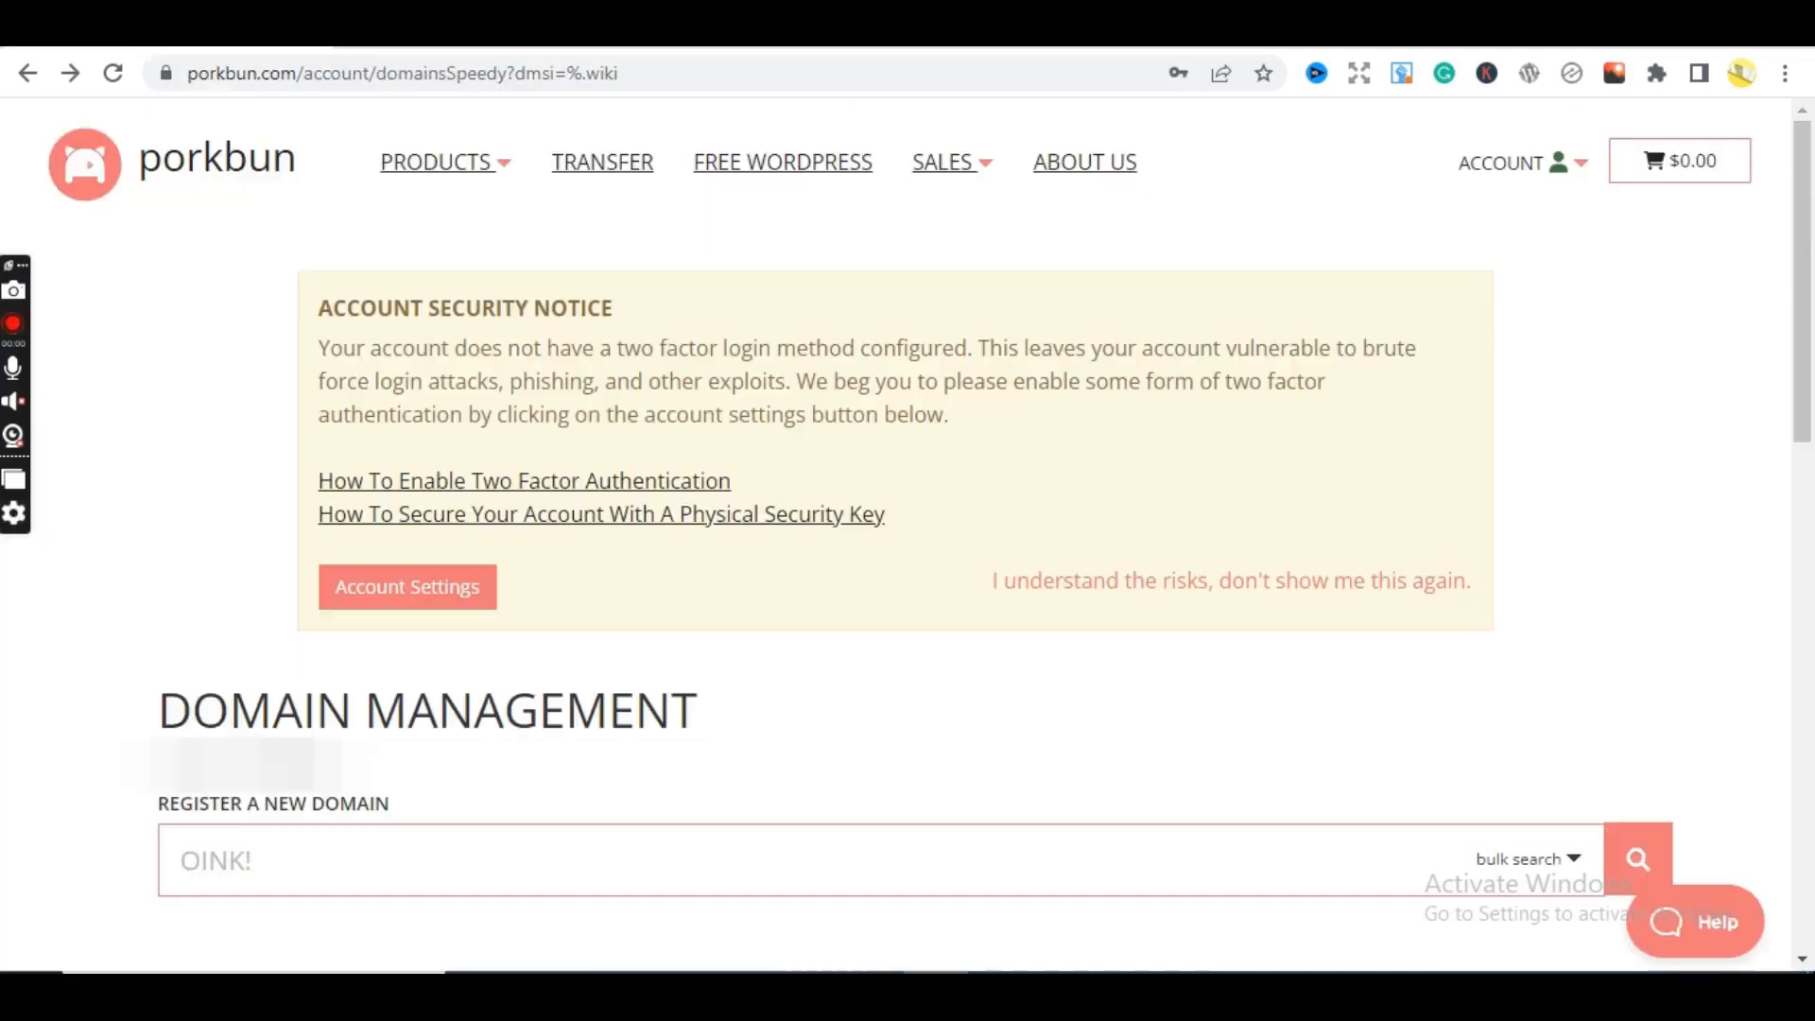
key(ctrl+Tab)
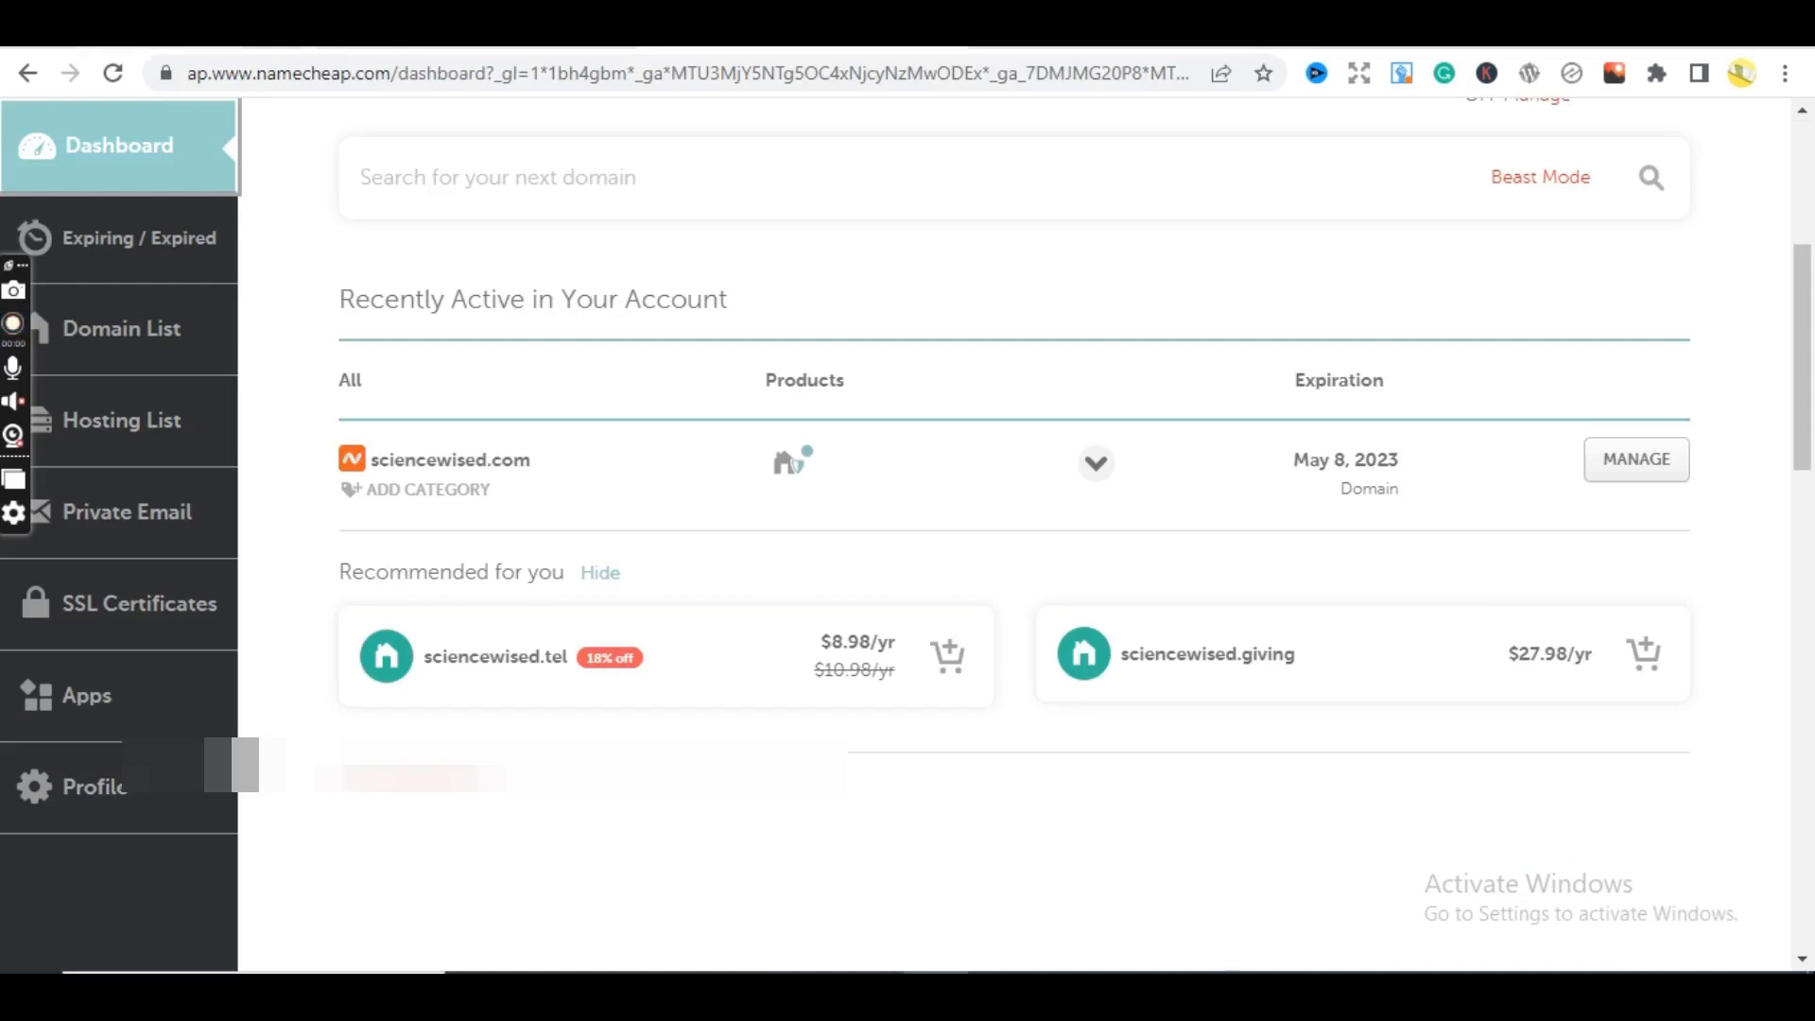
key(ctrl+Tab)
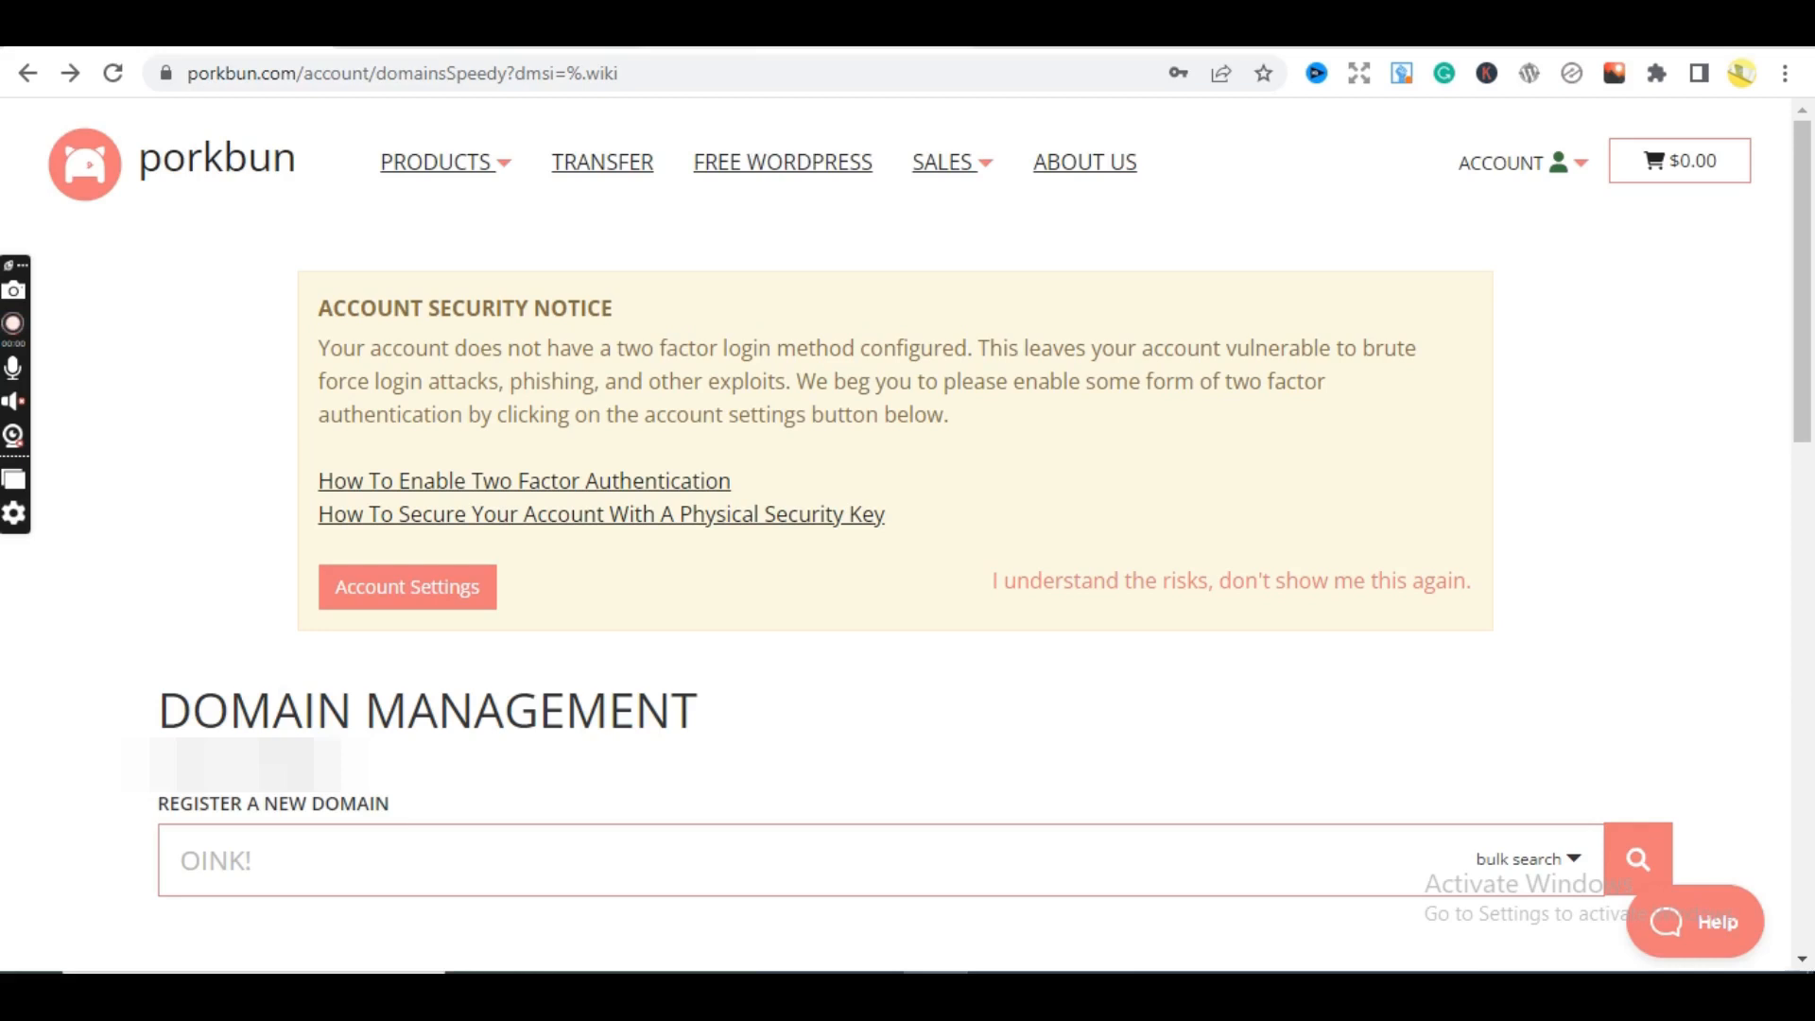
click(794, 33)
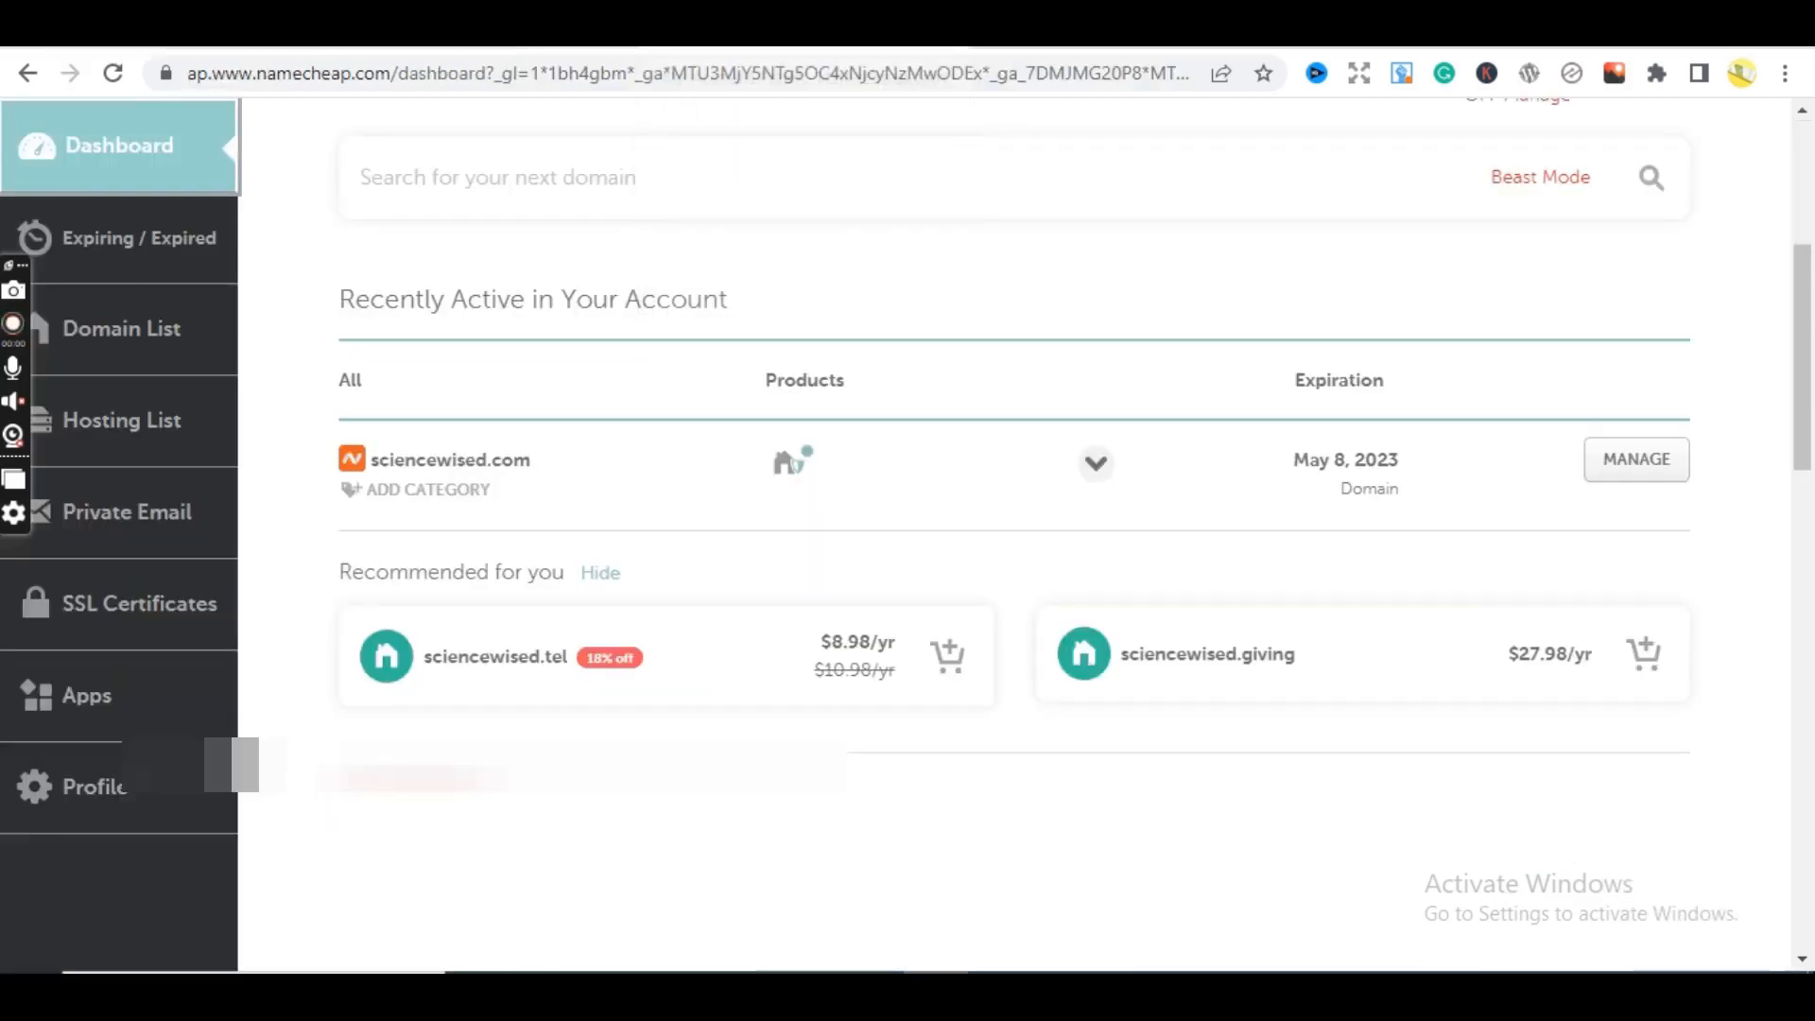
click(425, 34)
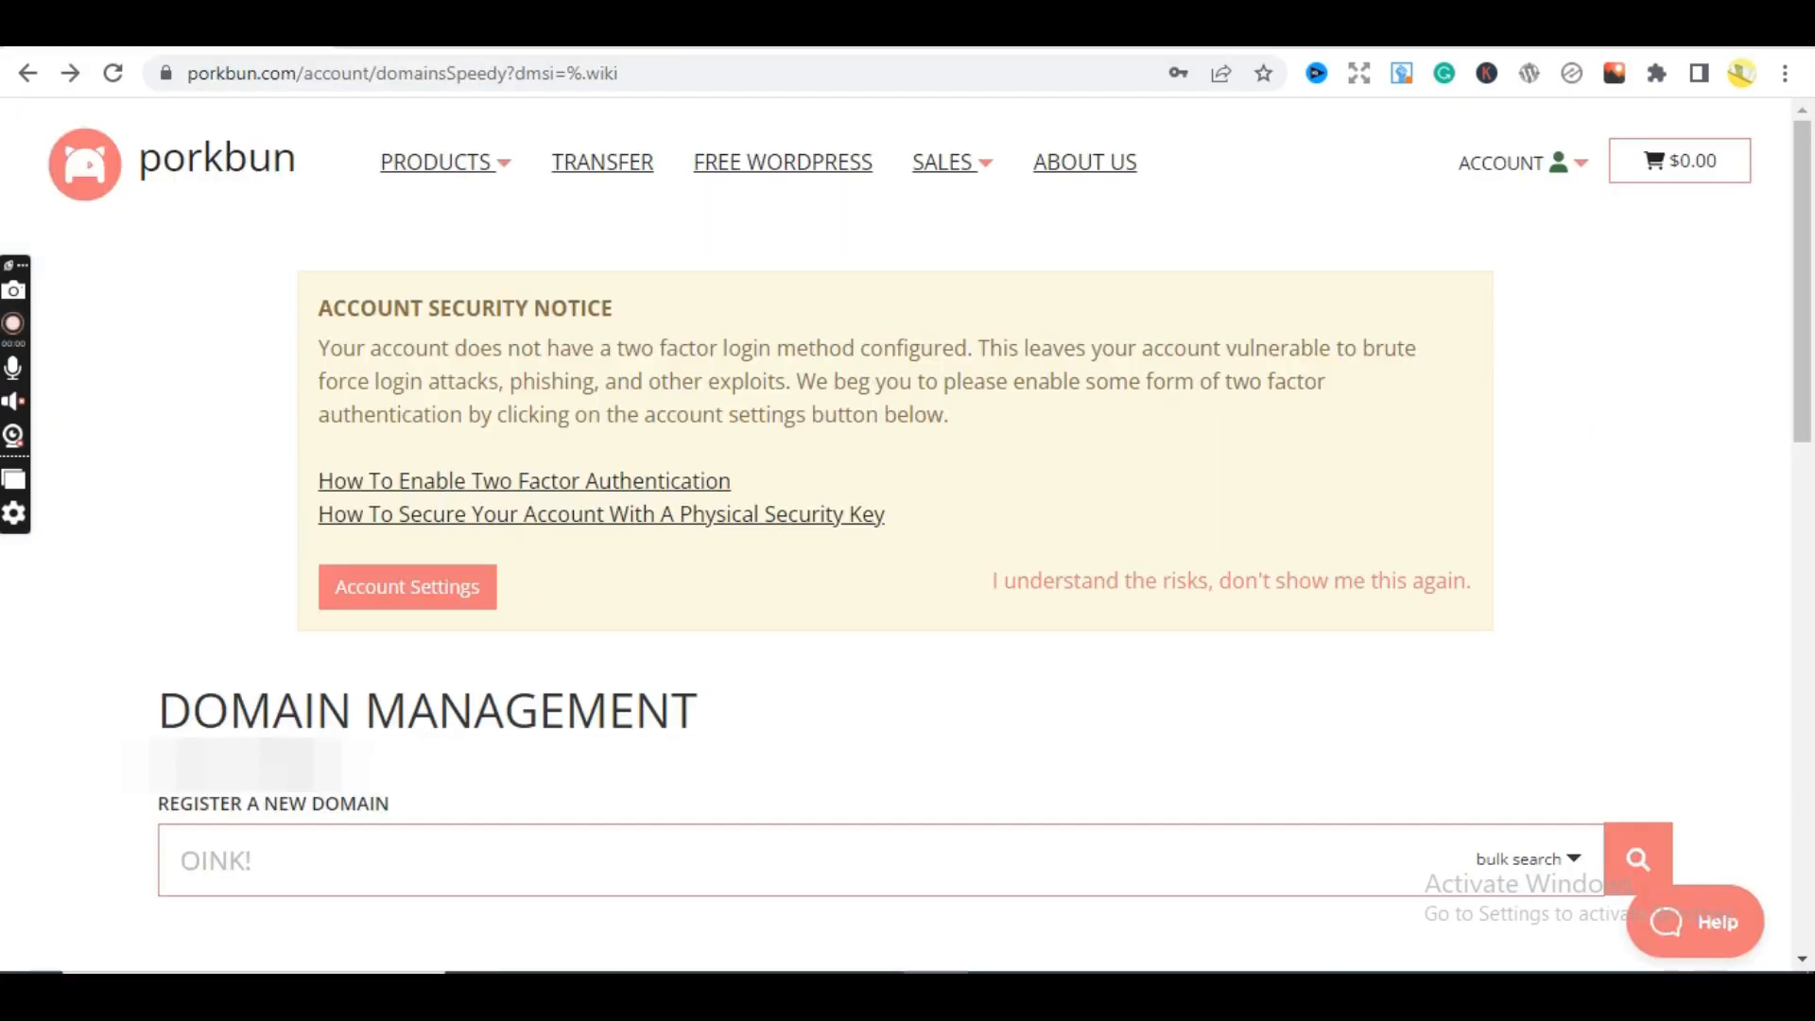
click(170, 33)
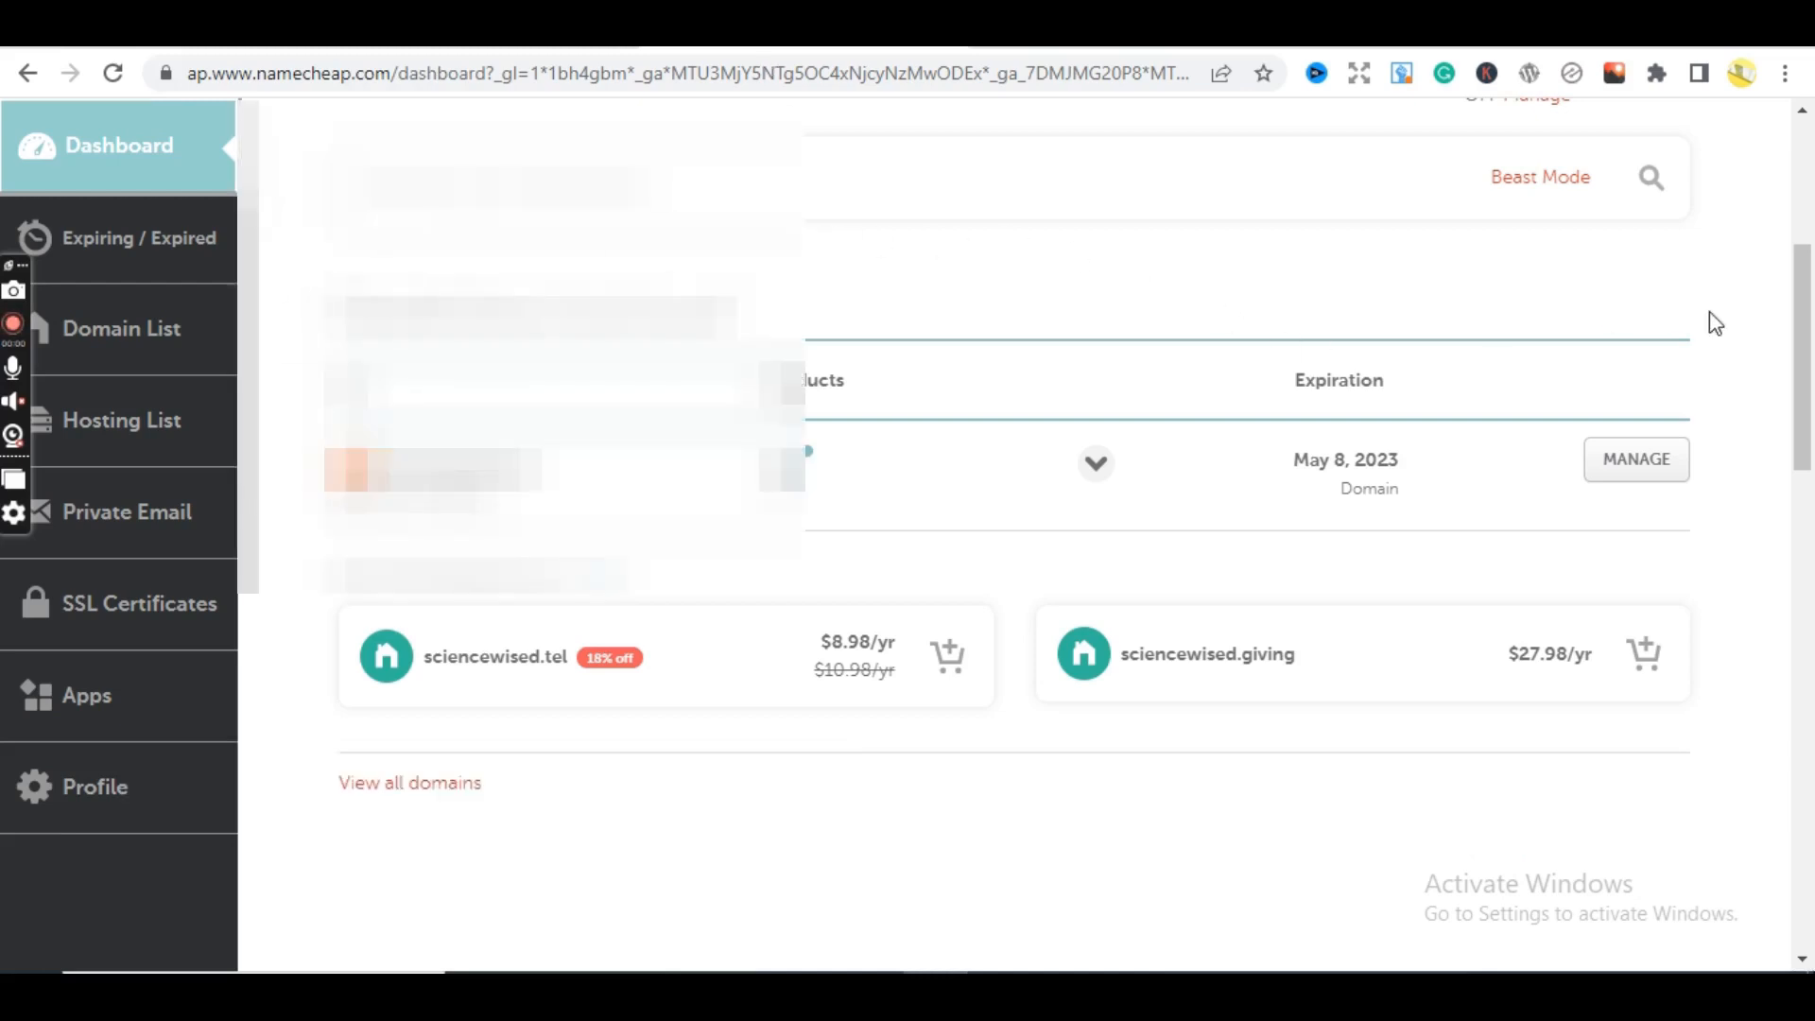
- Scroll the Namecheap dashboard to review the account overview
drag(1806, 366, 1811, 275)
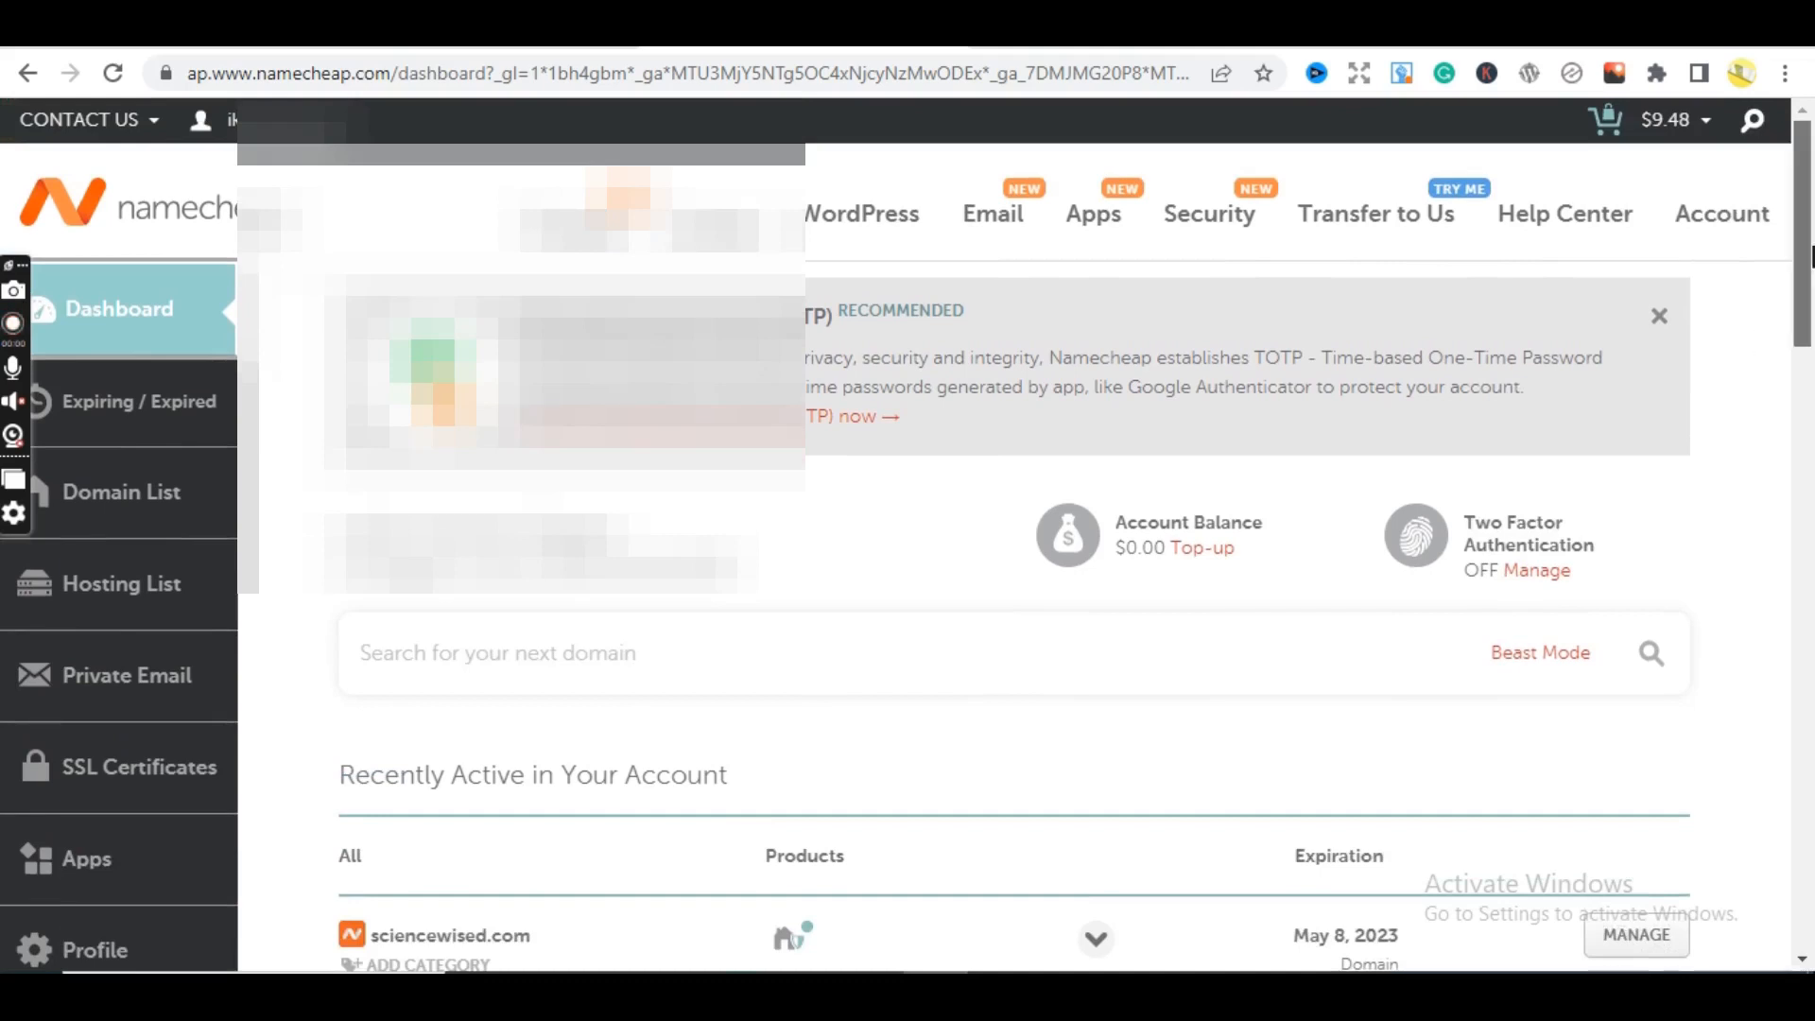
scroll(1812, 255, down, 1)
scroll(1811, 255, up, 1)
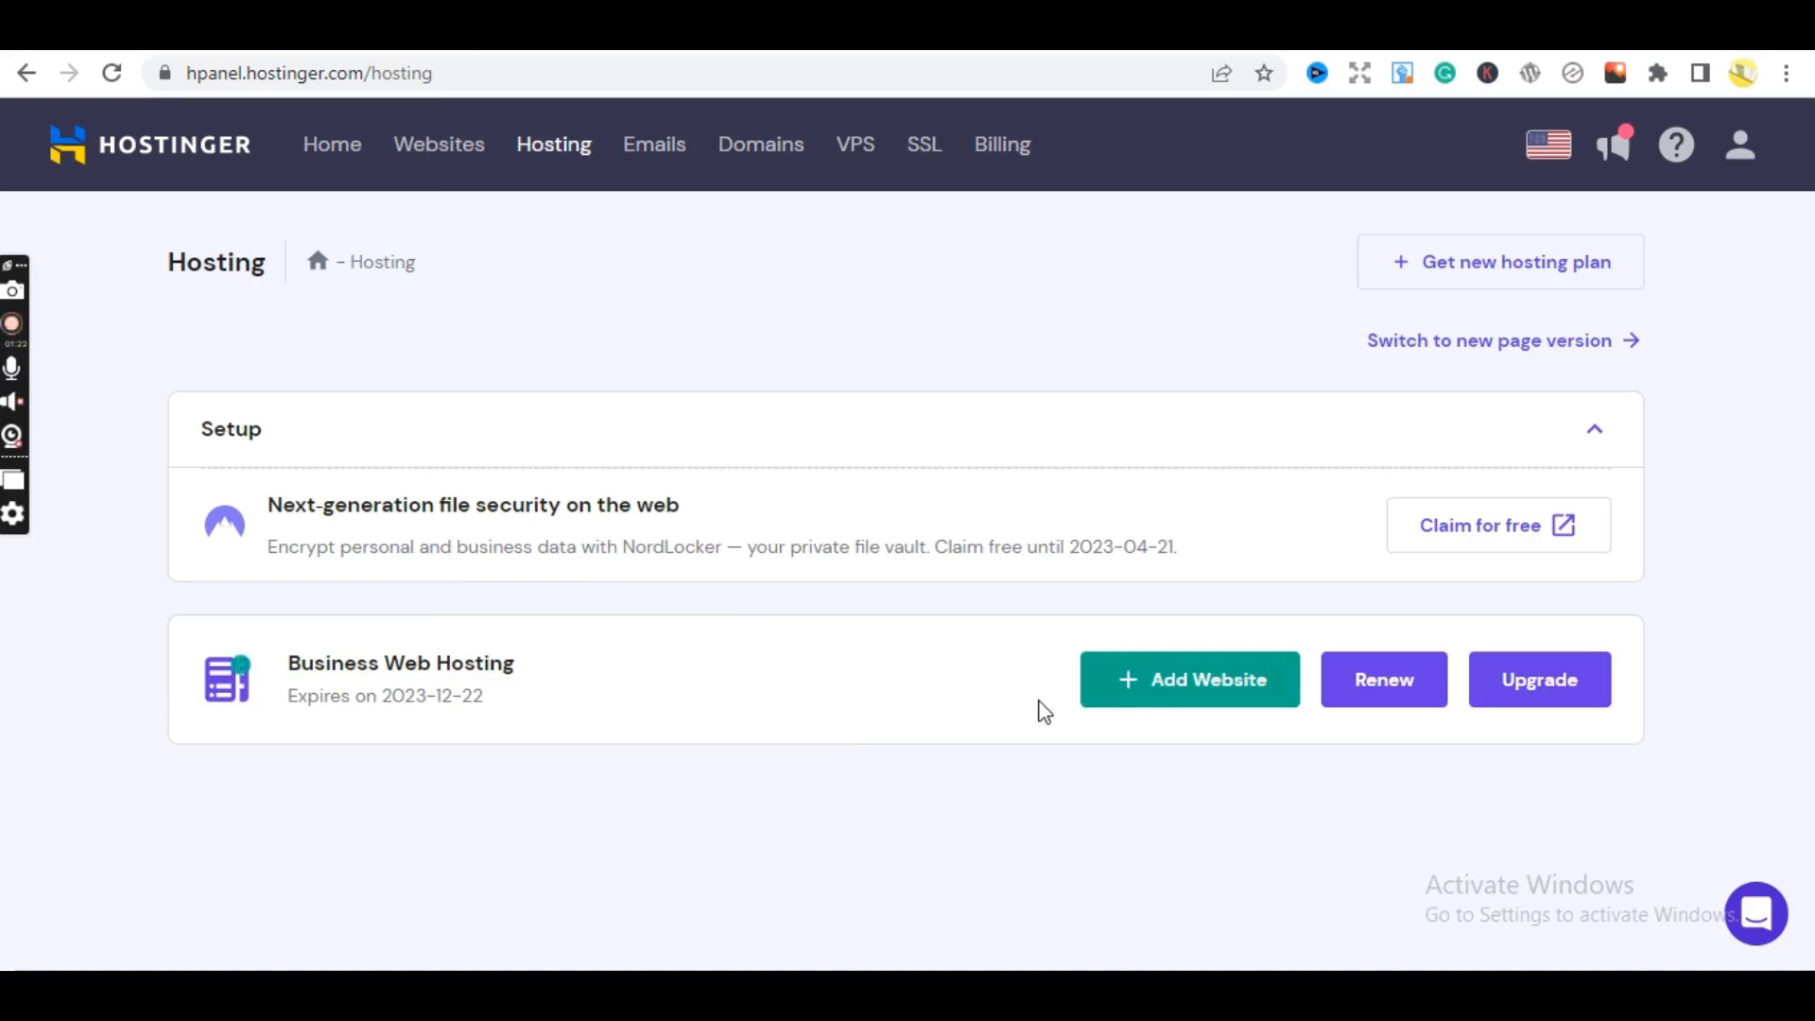
- Add a new Blog website with no template, reaching the Name Your Website step
click(1173, 692)
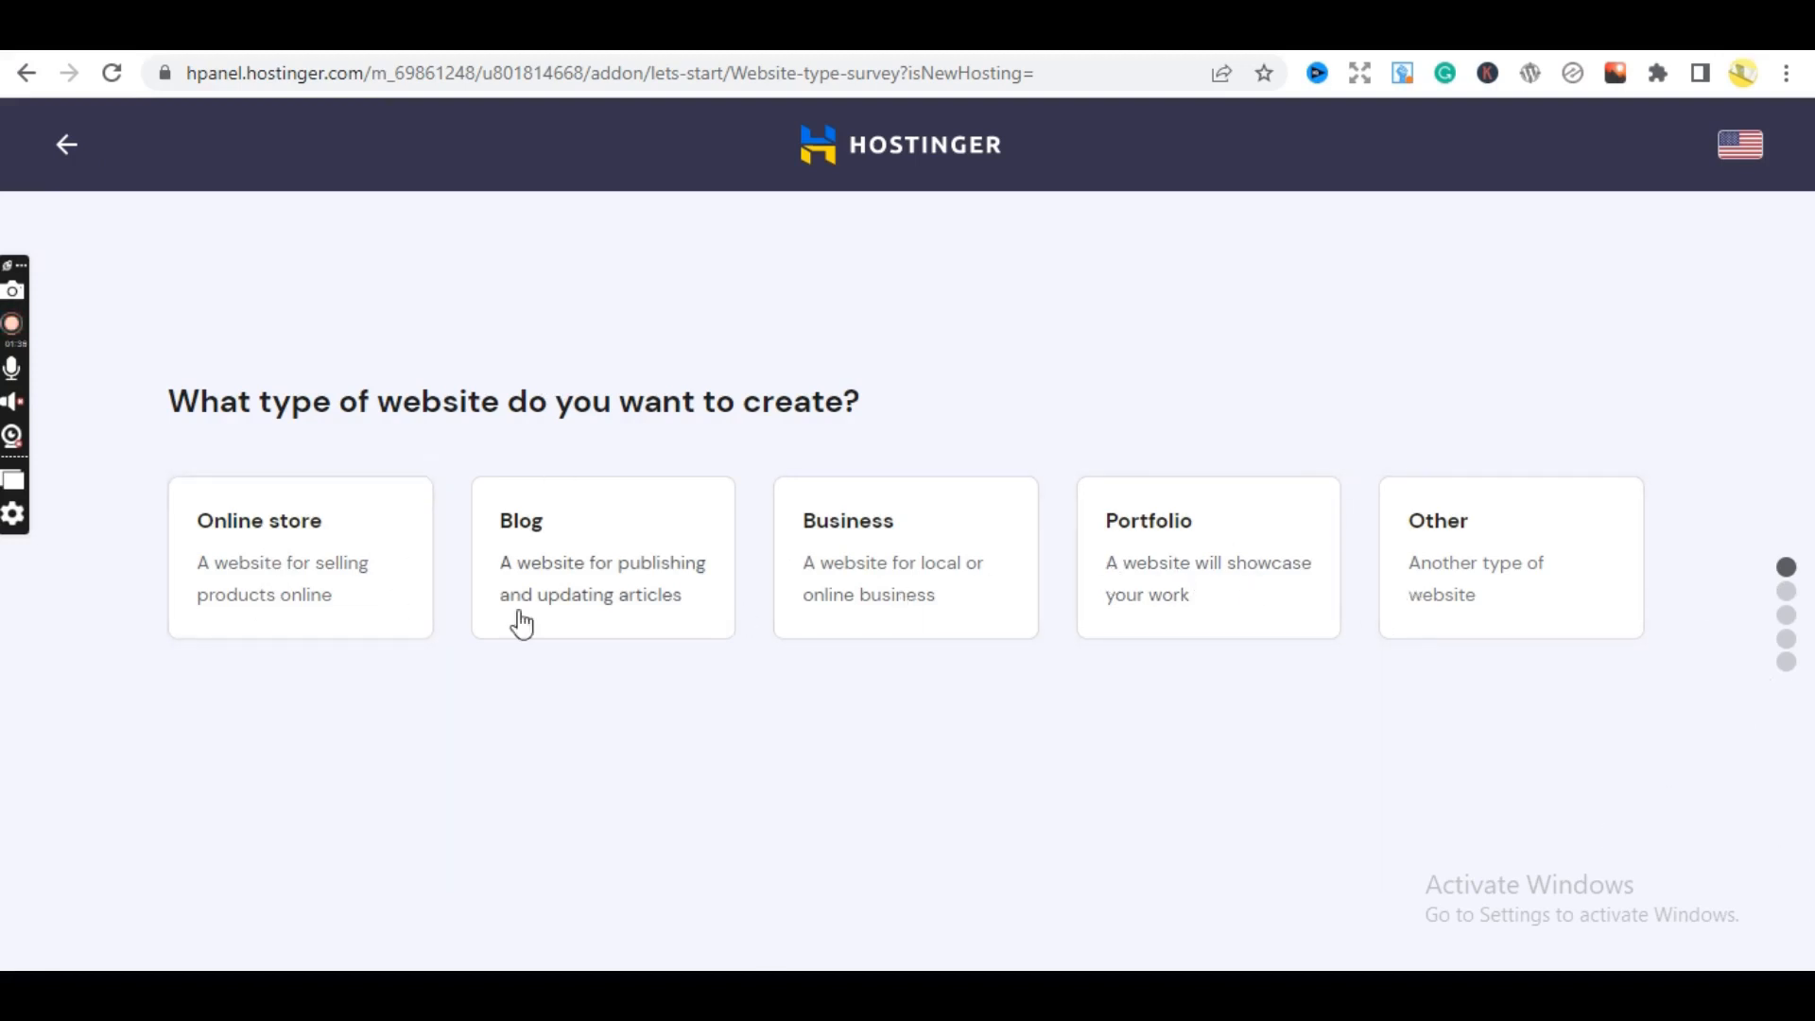
click(584, 554)
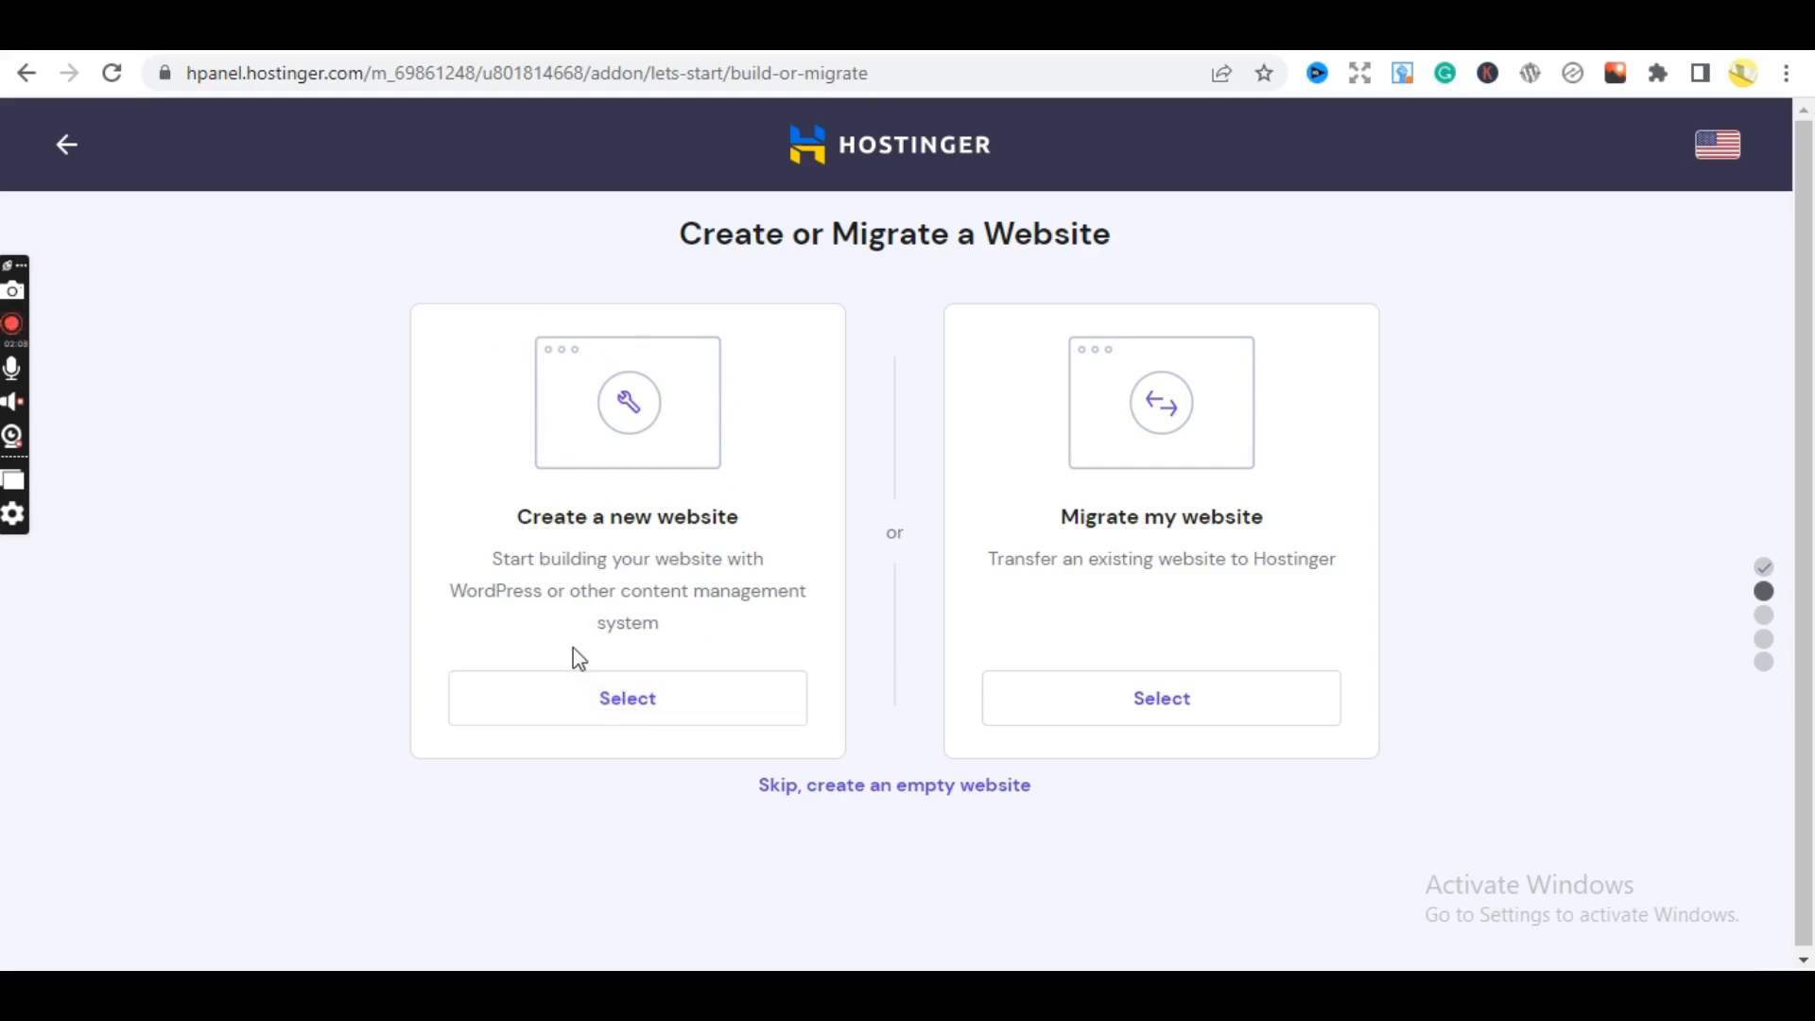
click(781, 792)
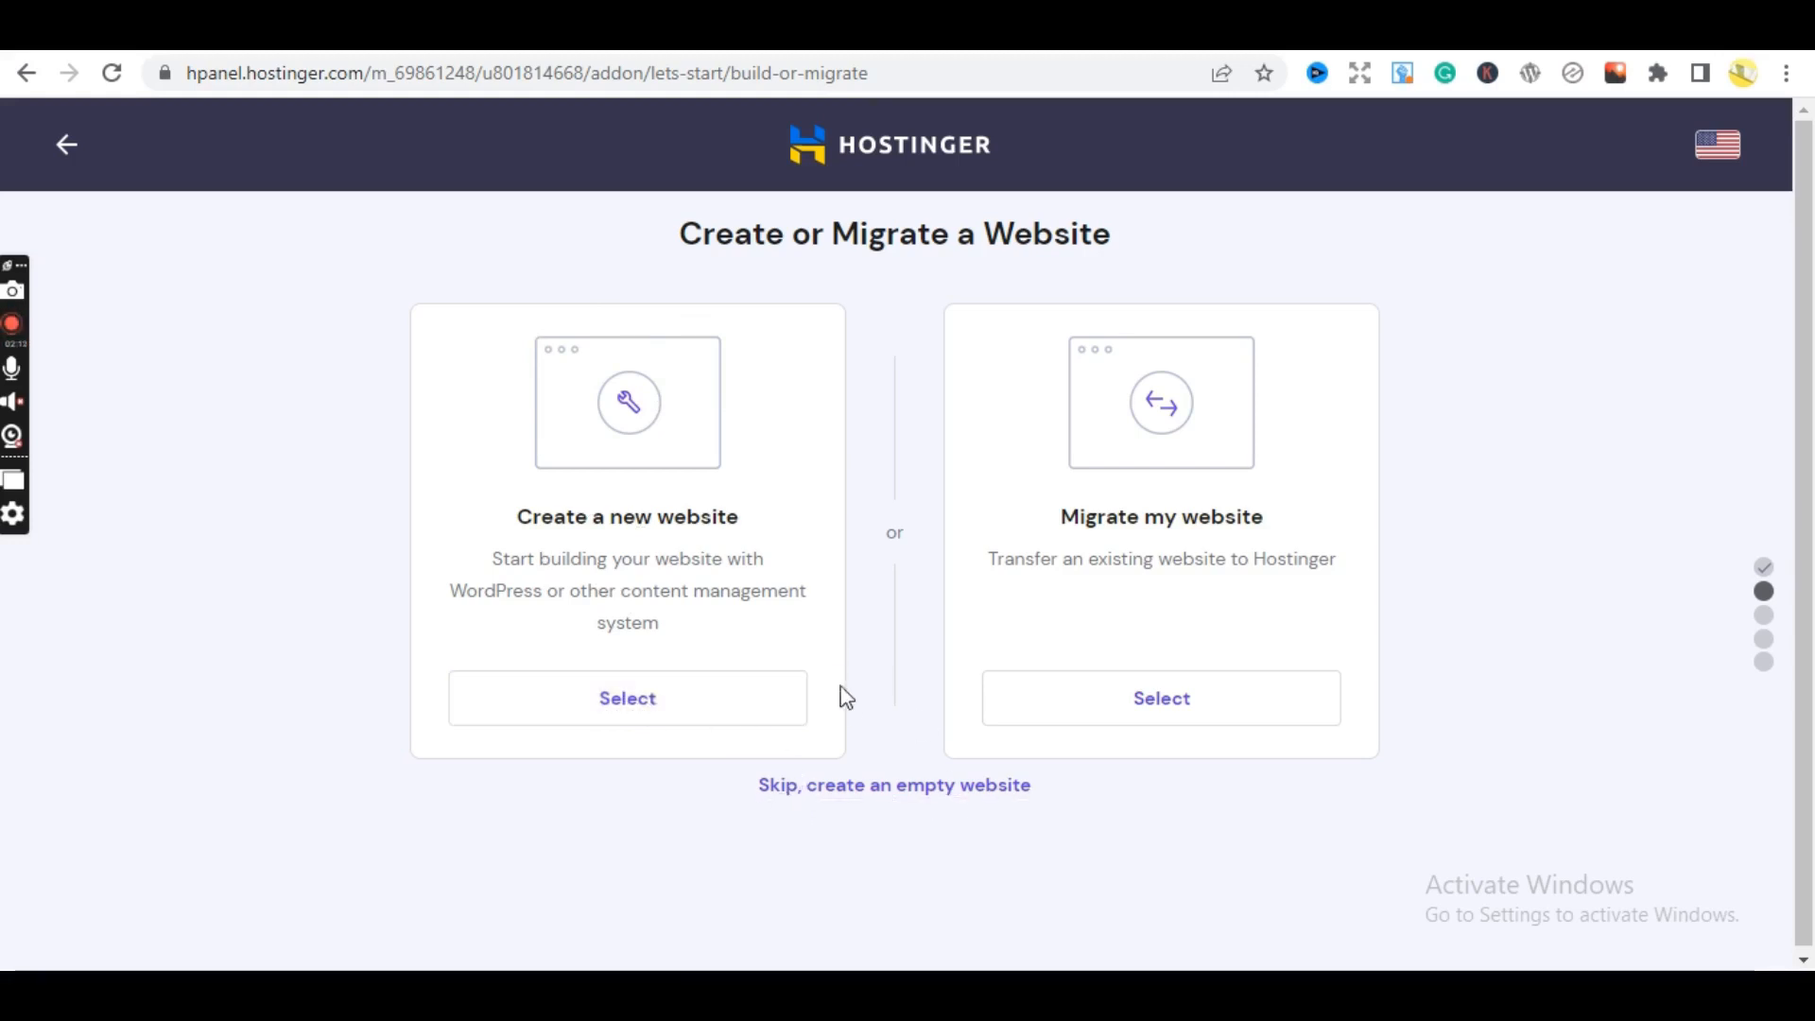
click(819, 792)
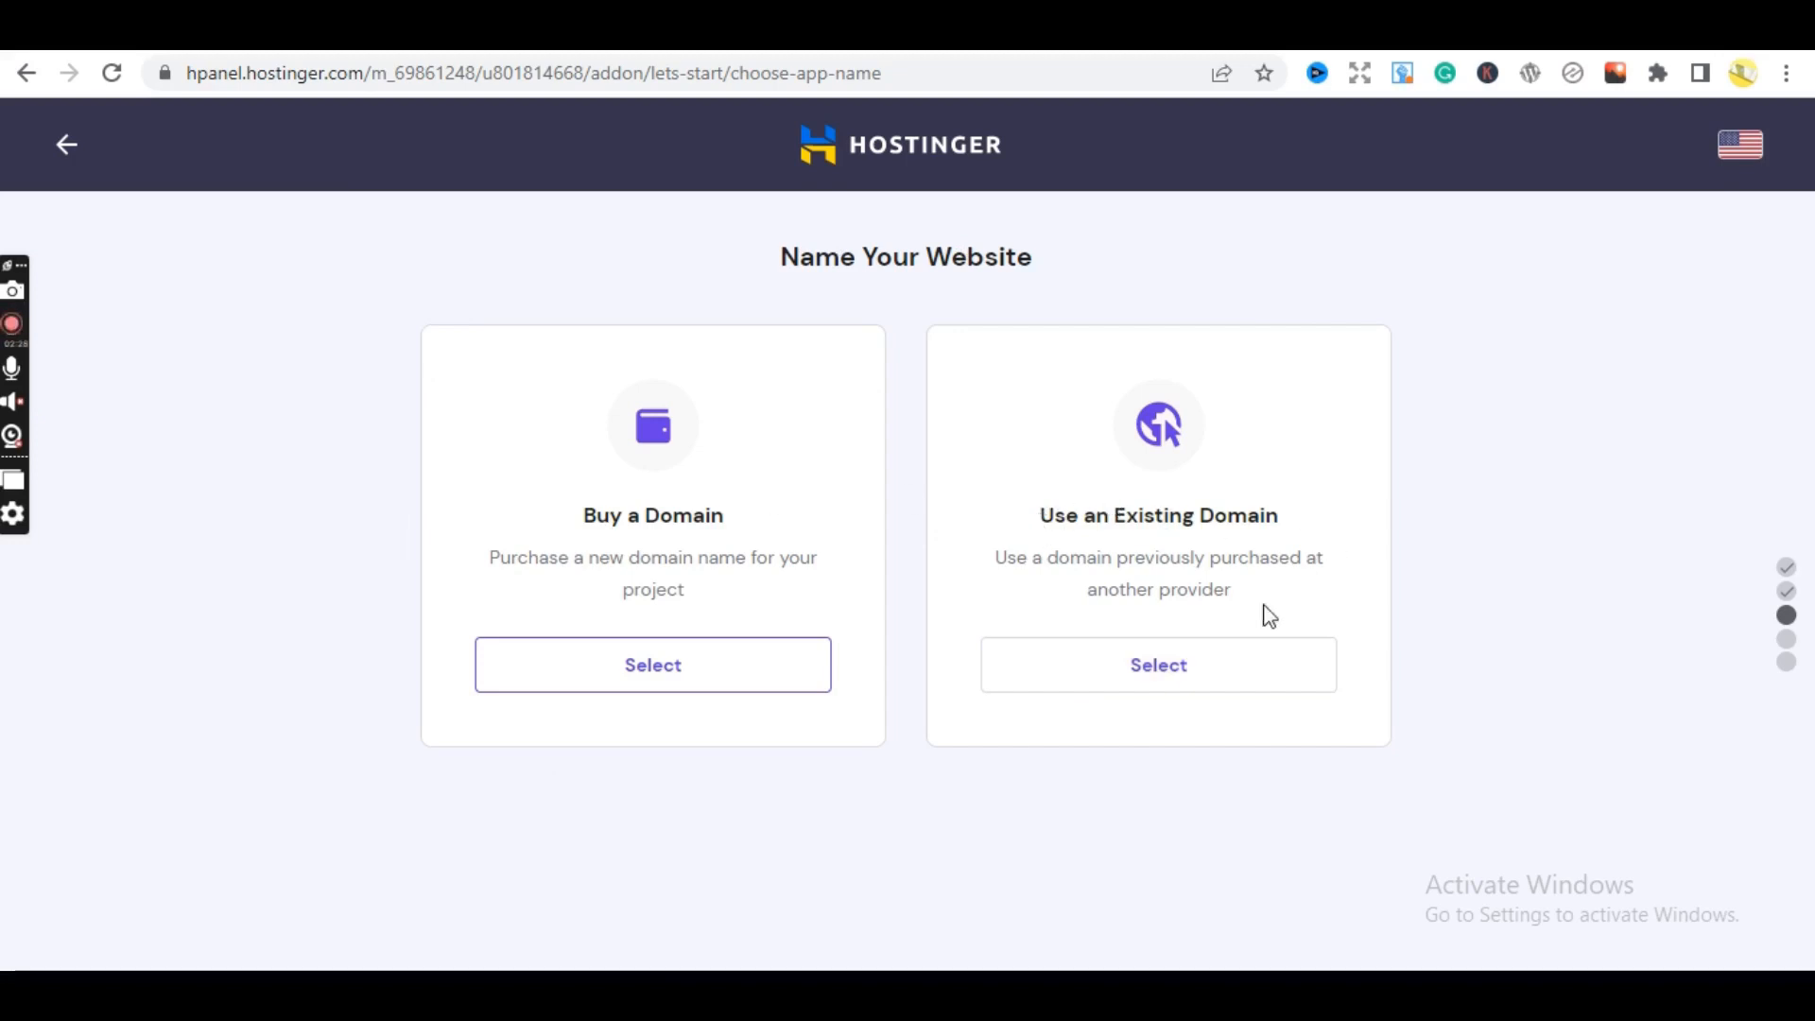
click(1199, 682)
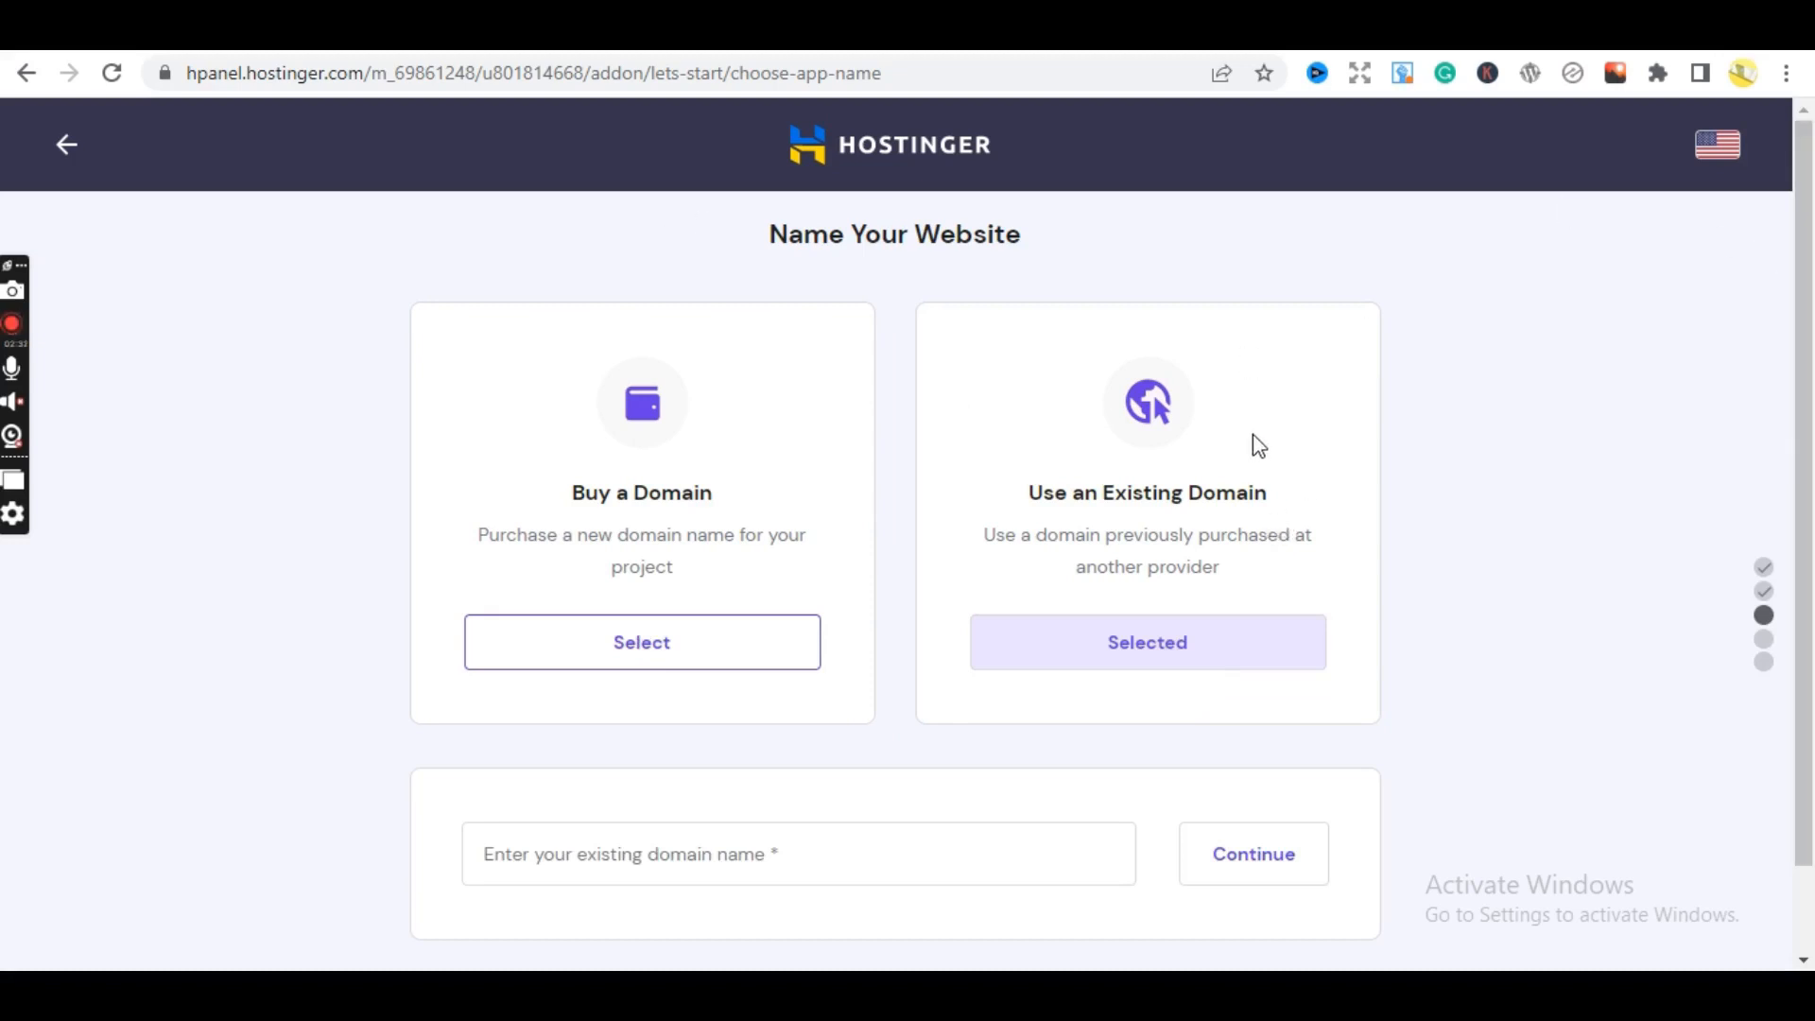
scroll(1805, 470, down, 1)
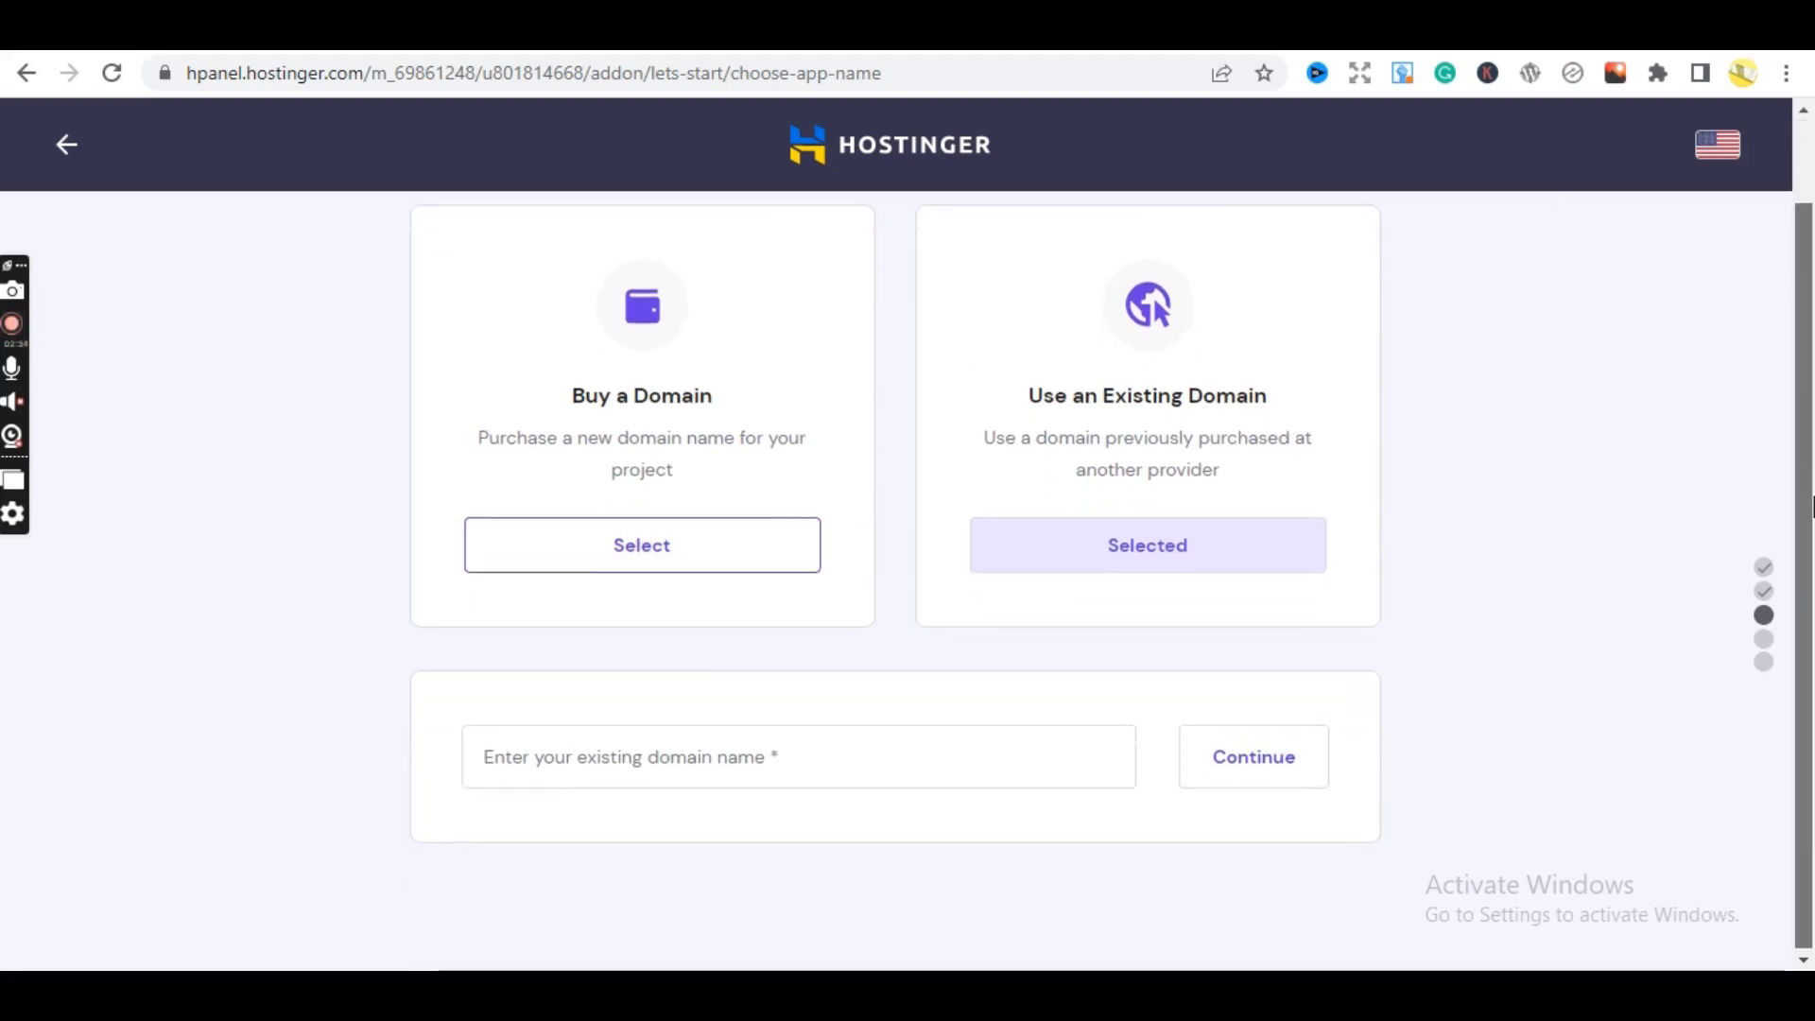
scroll(1806, 469, up, 2)
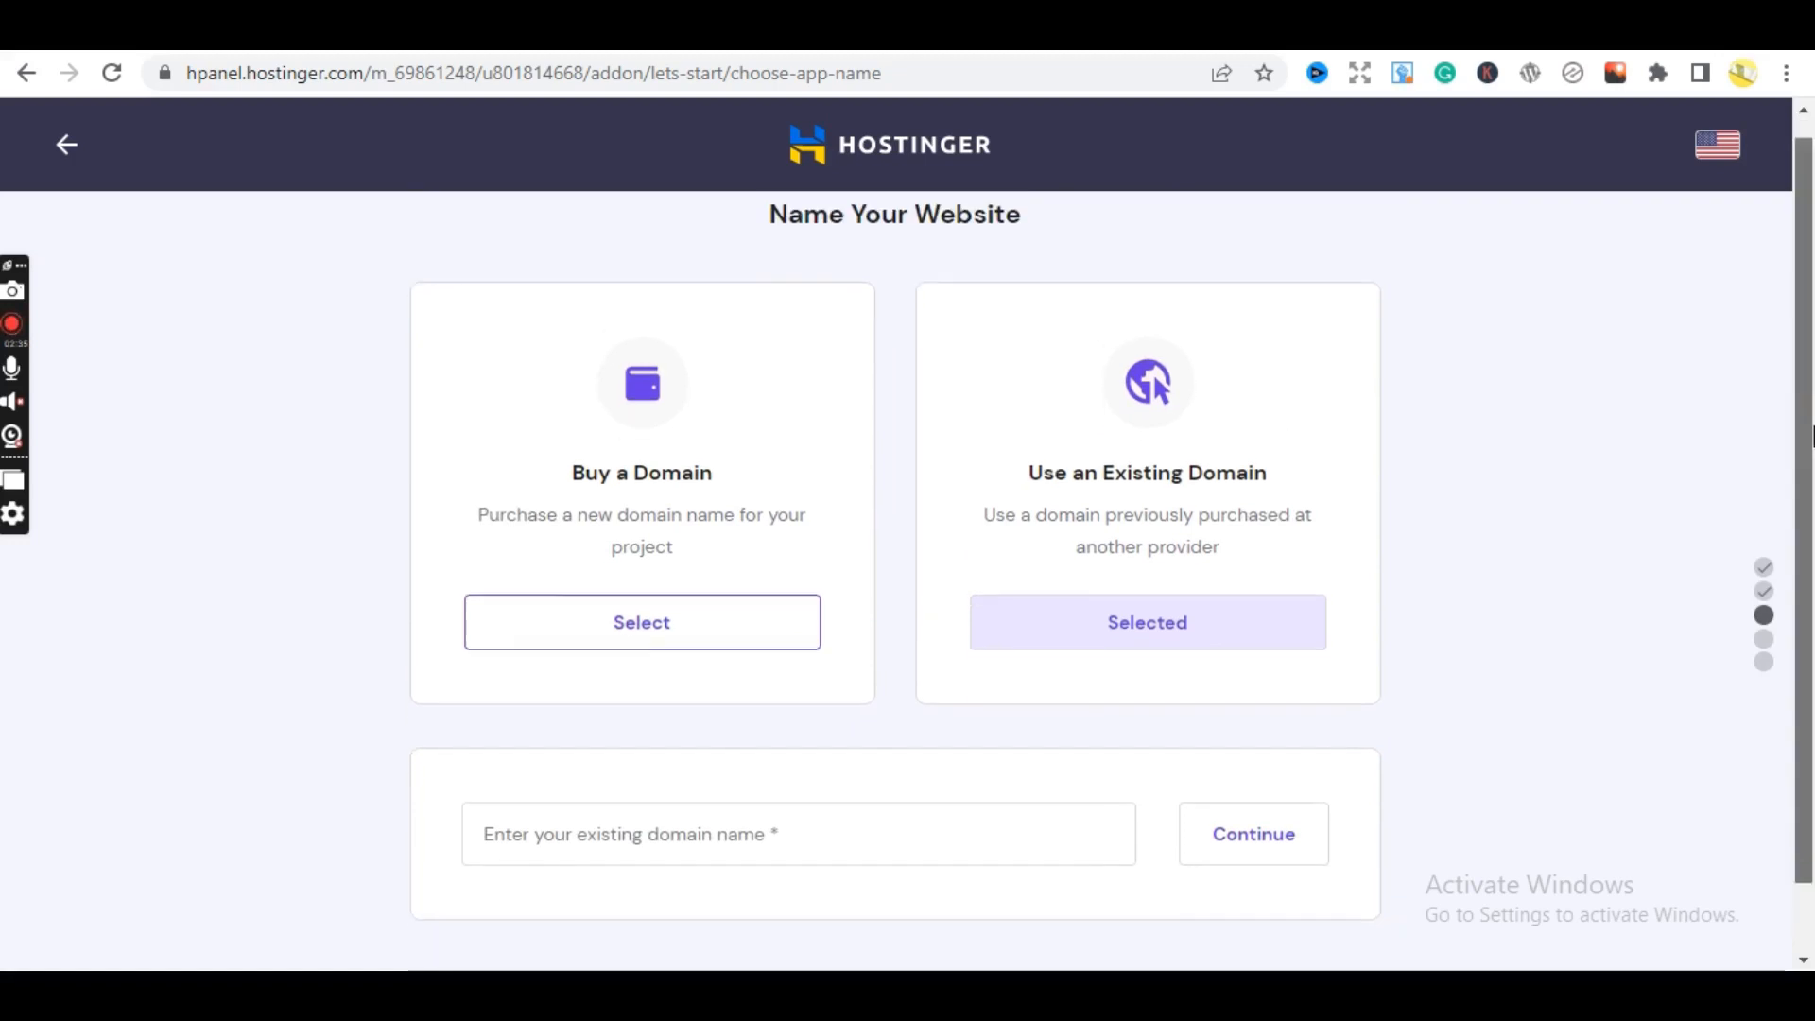
scroll(1808, 436, up, 1)
scroll(1807, 441, down, 1)
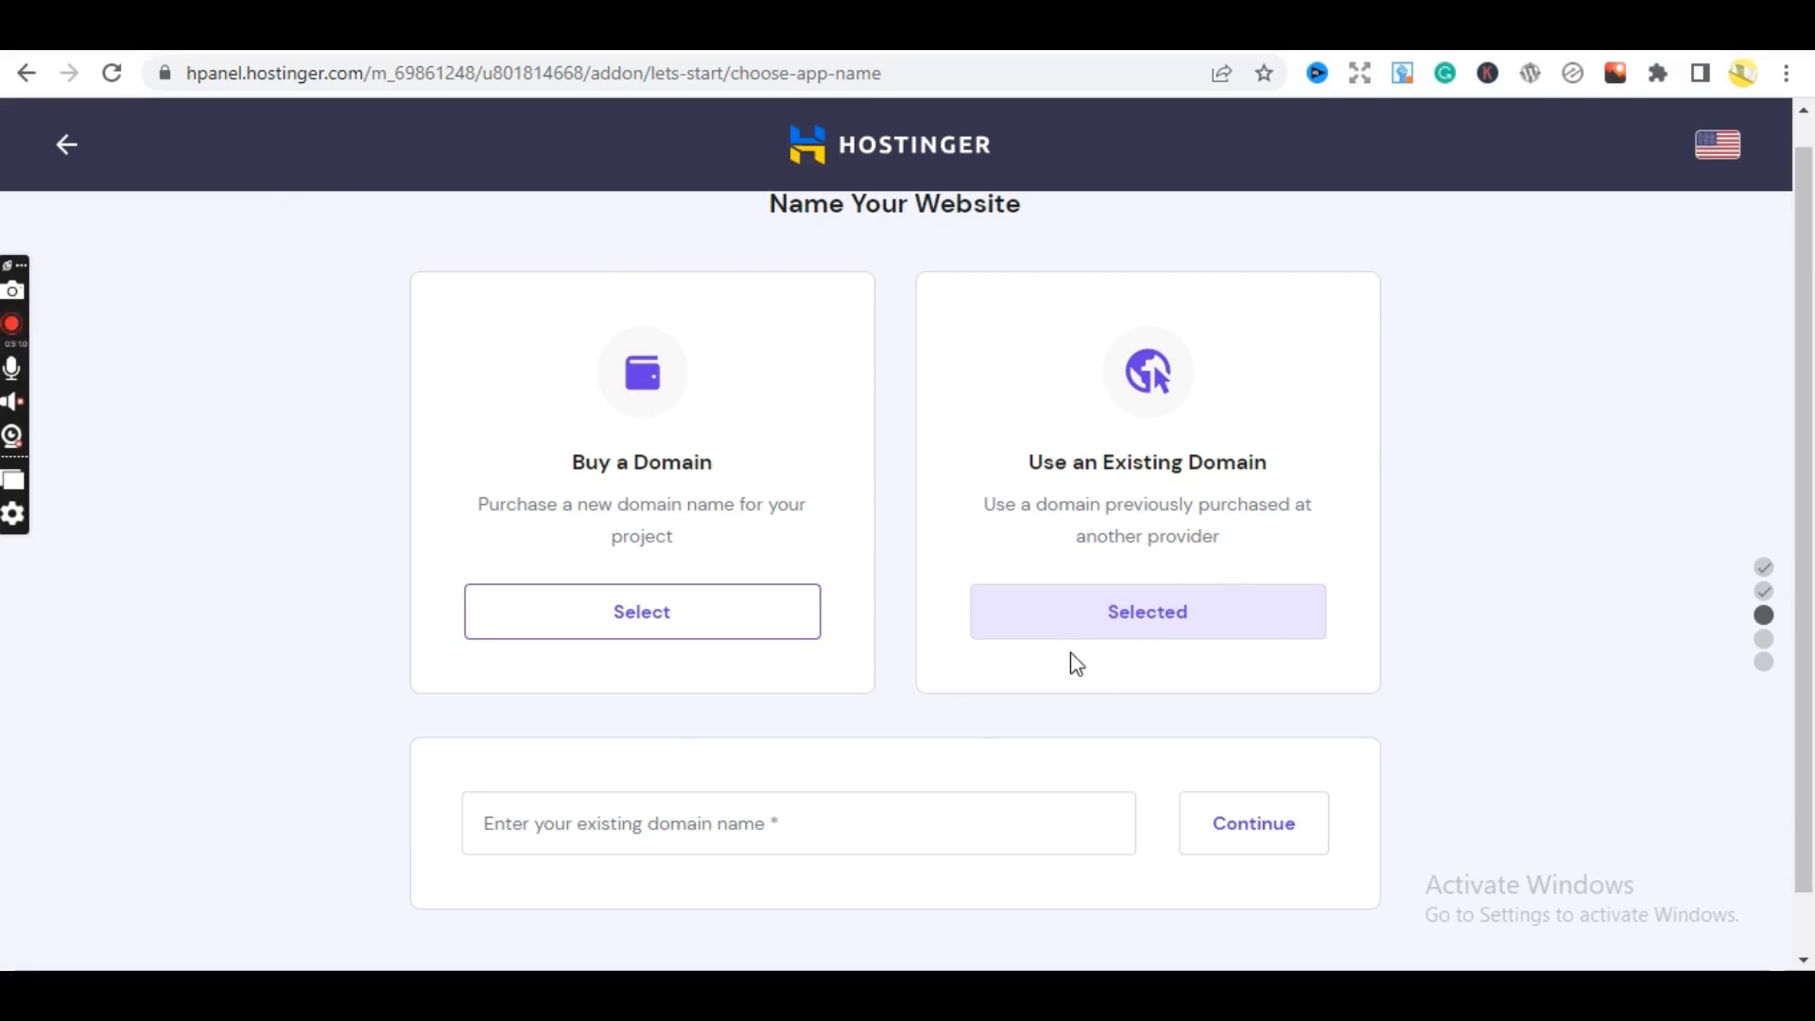
click(1080, 616)
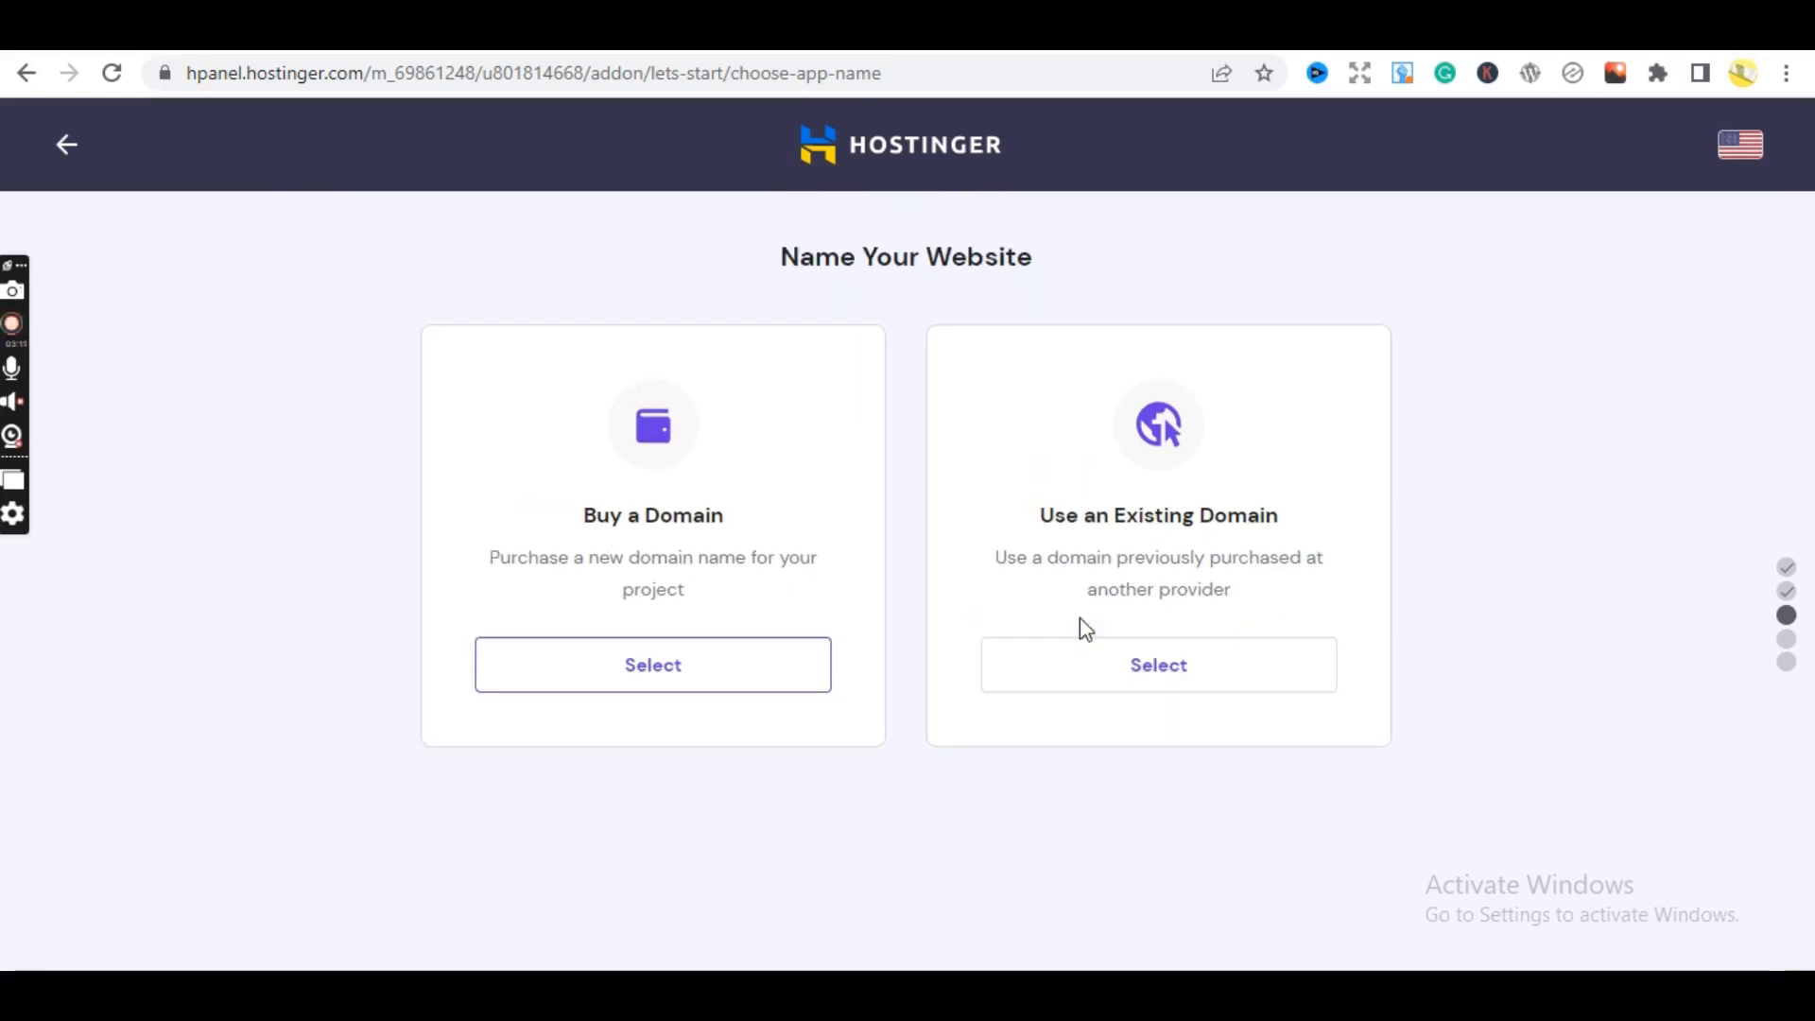
click(1107, 681)
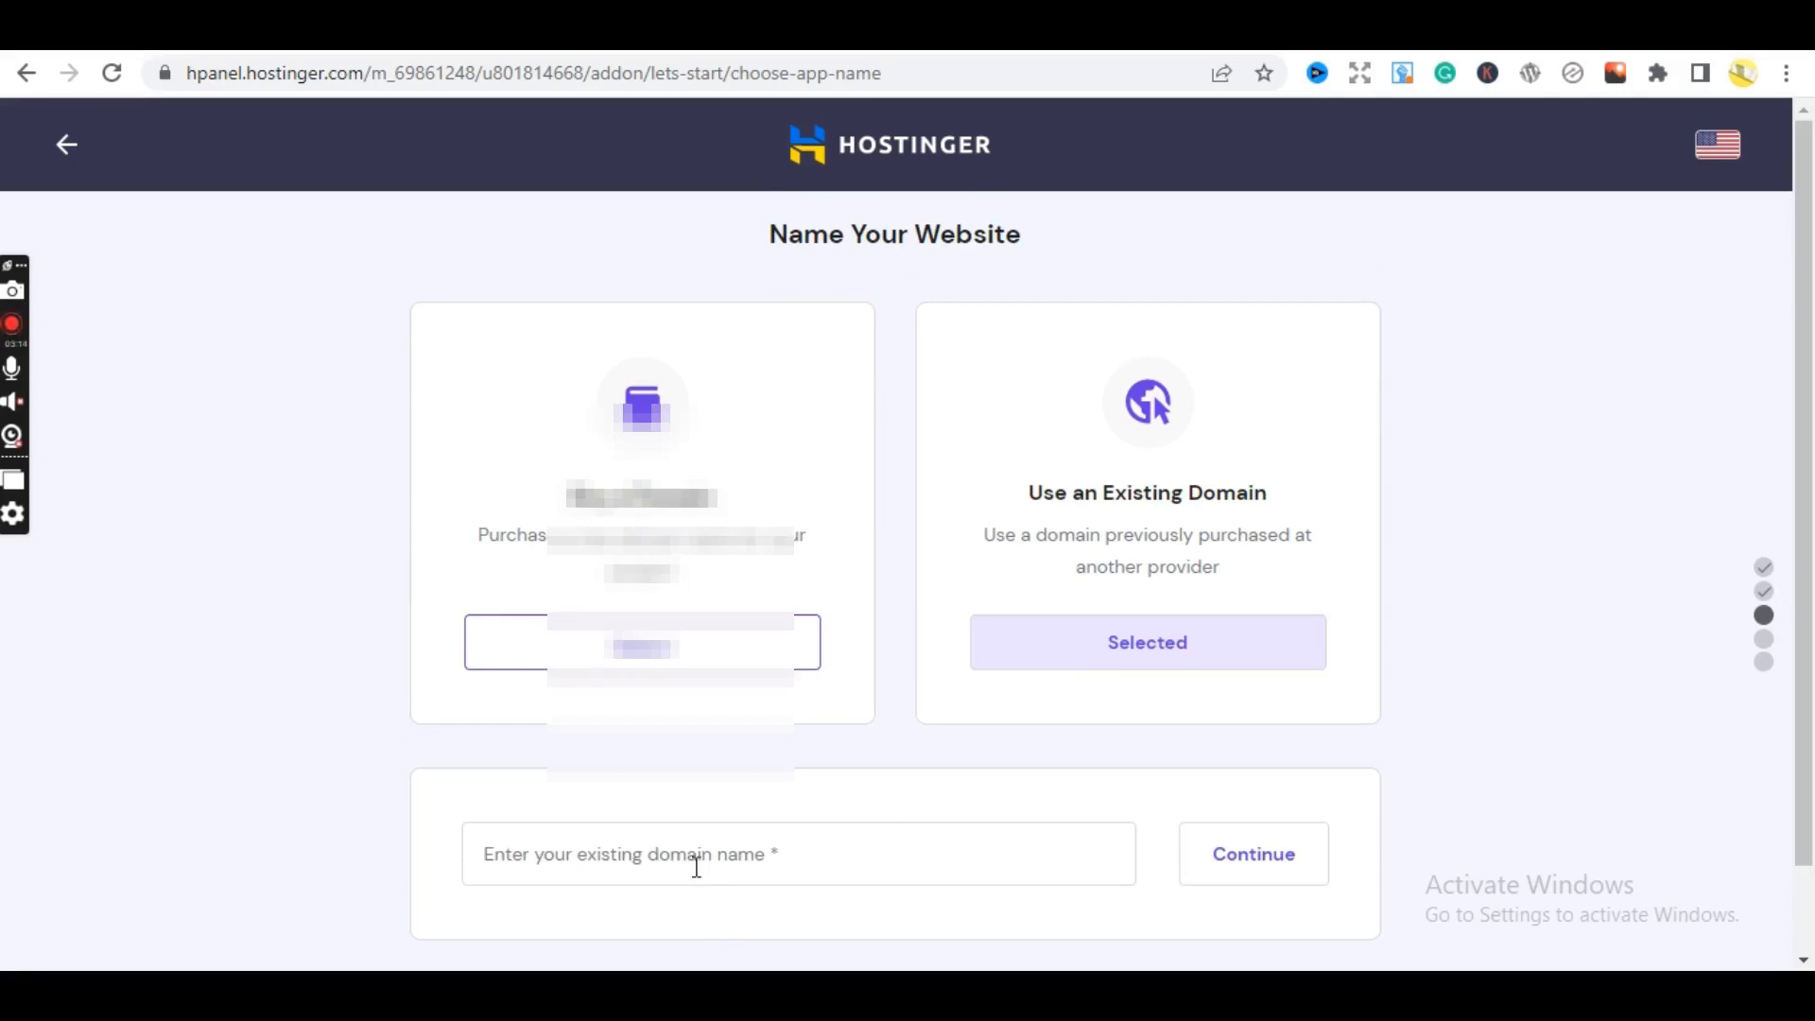
click(848, 858)
click(332, 806)
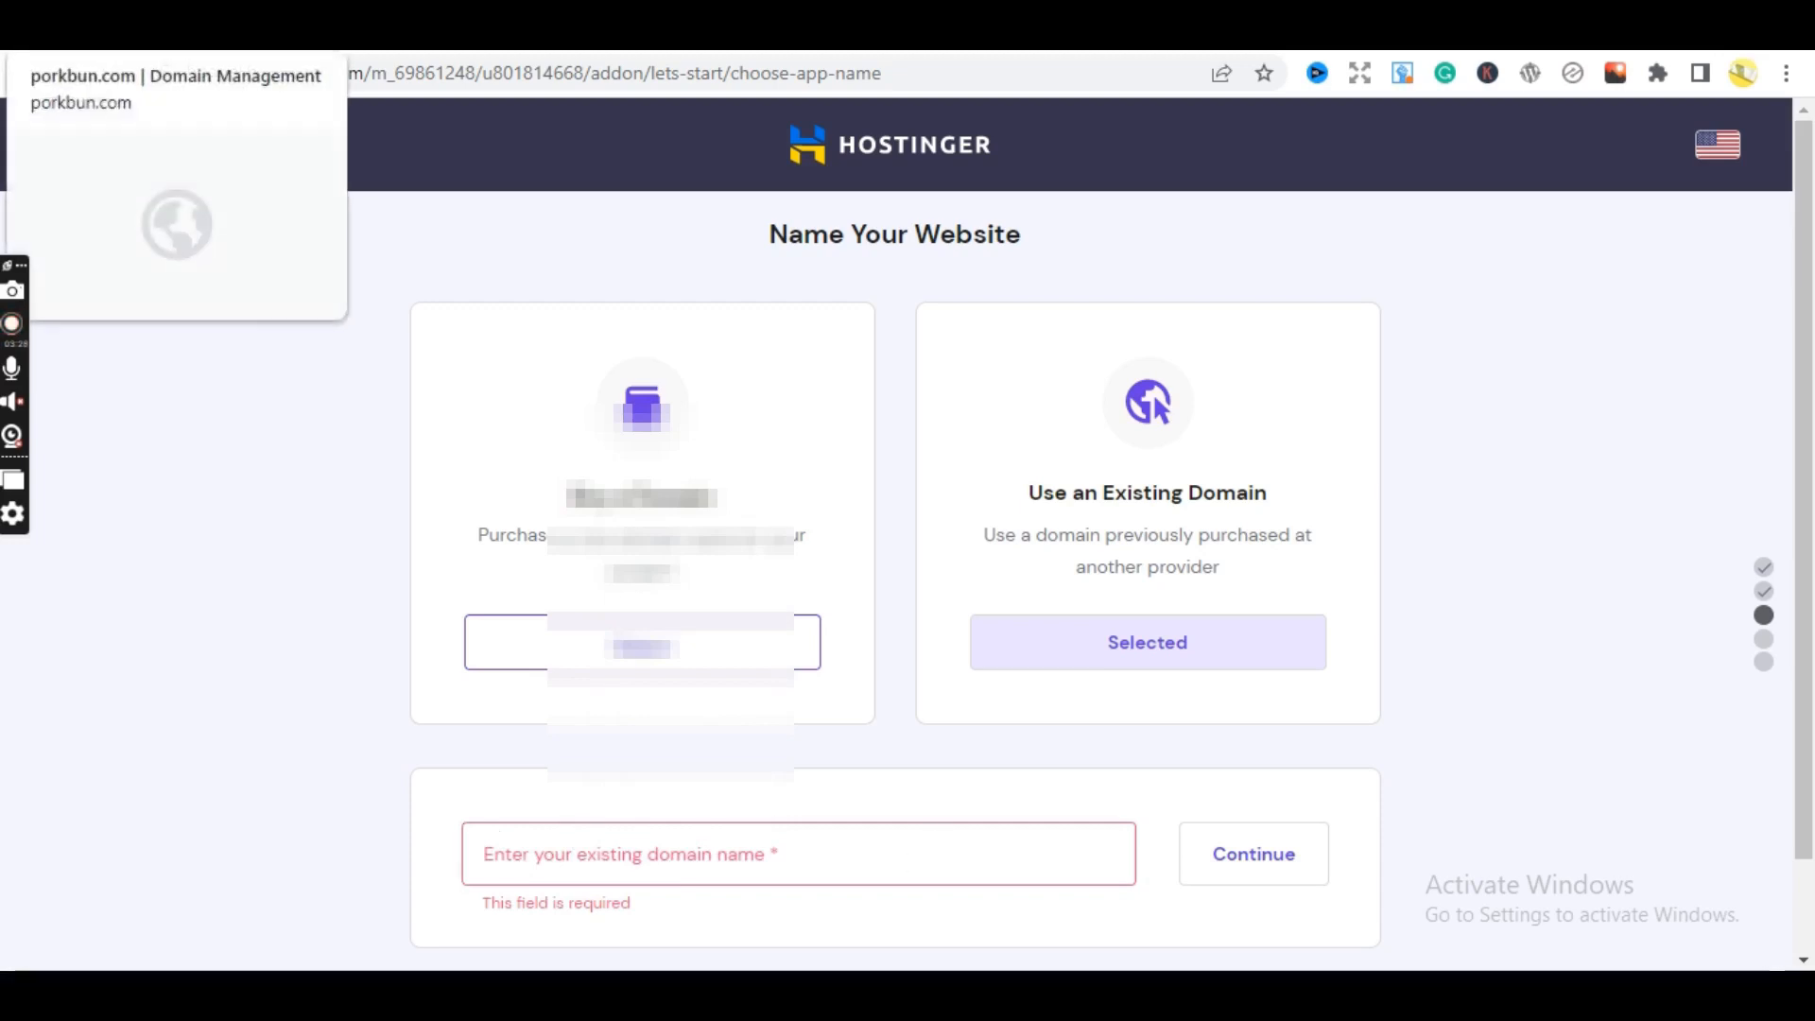
click(114, 33)
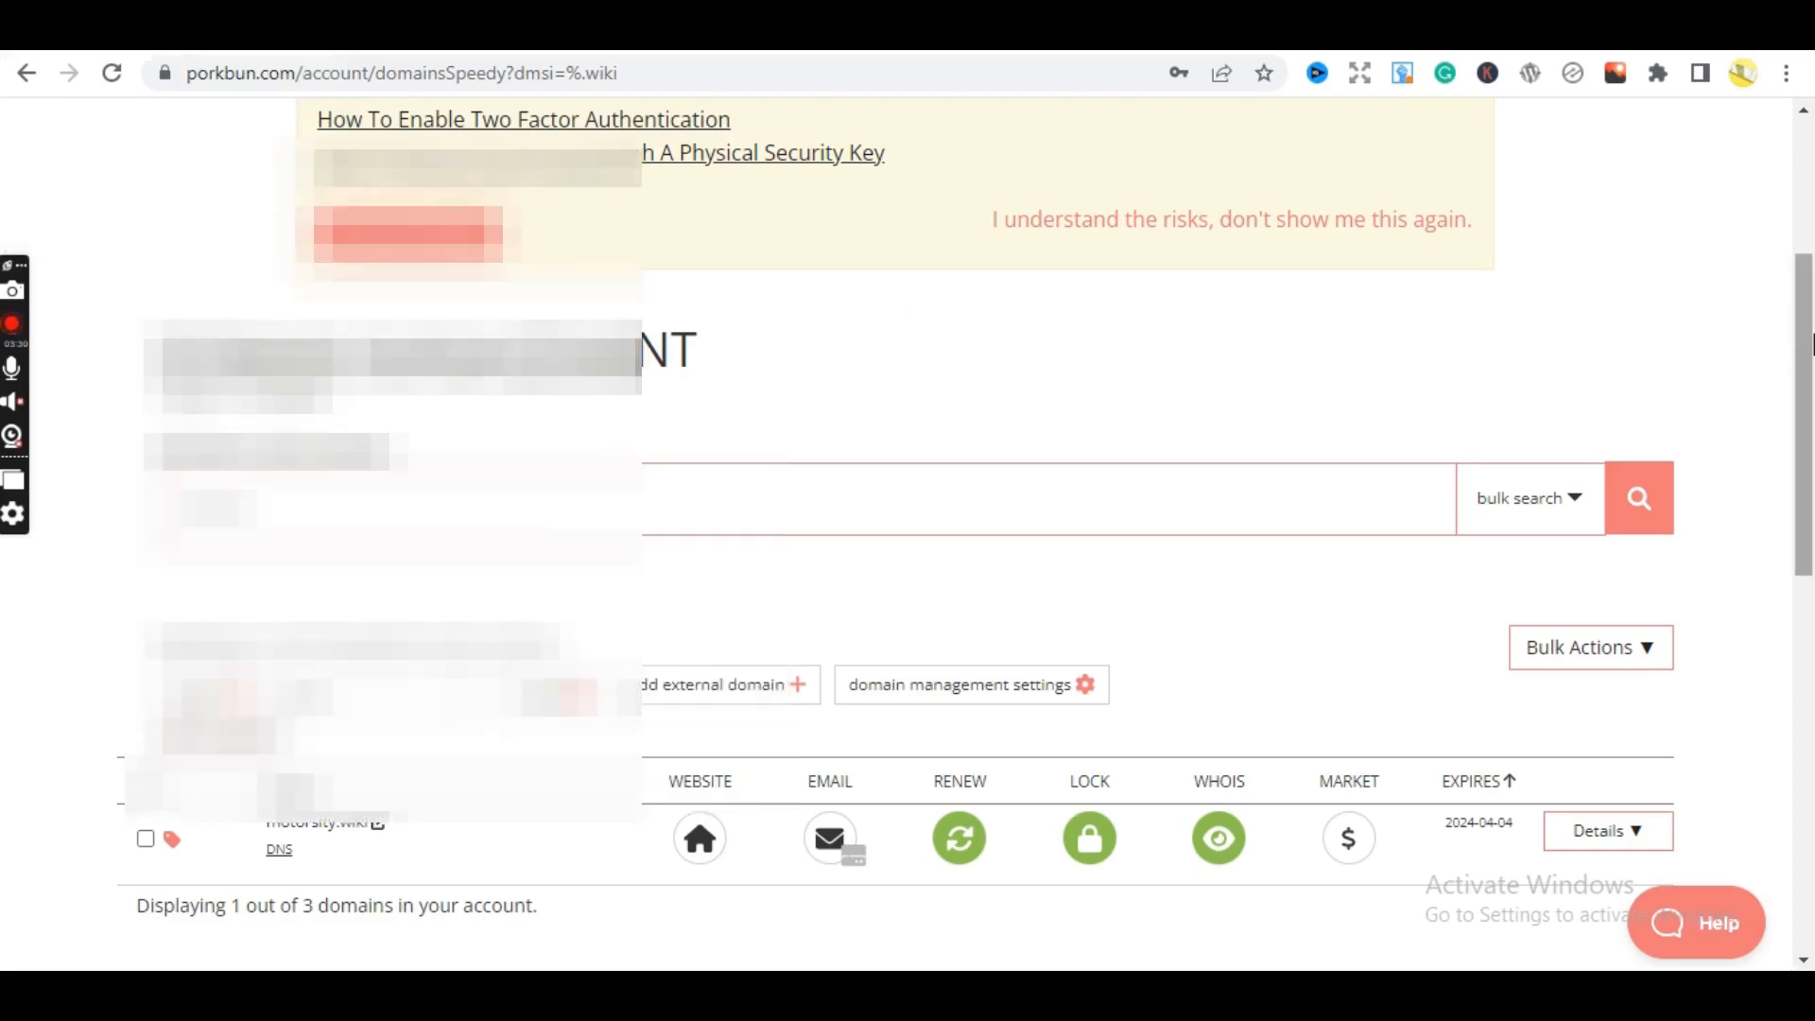
drag(1810, 337, 1807, 198)
scroll(1707, 151, down, 2)
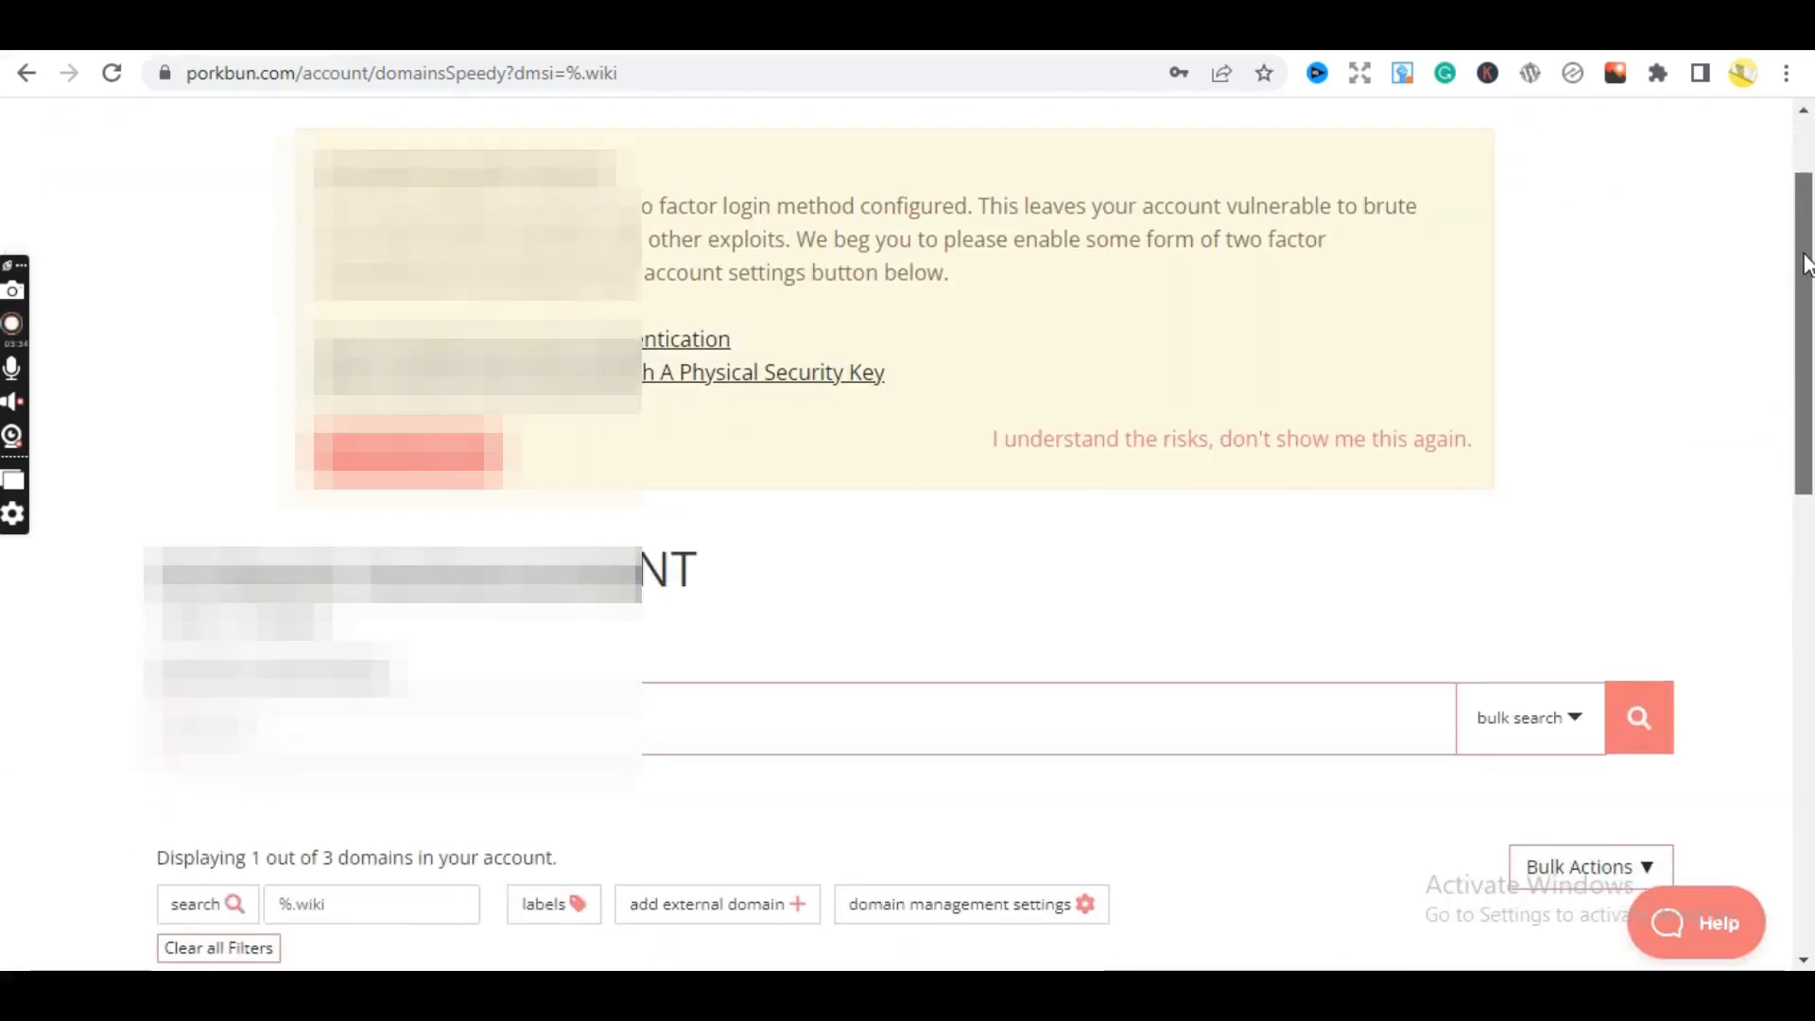
scroll(1779, 201, up, 2)
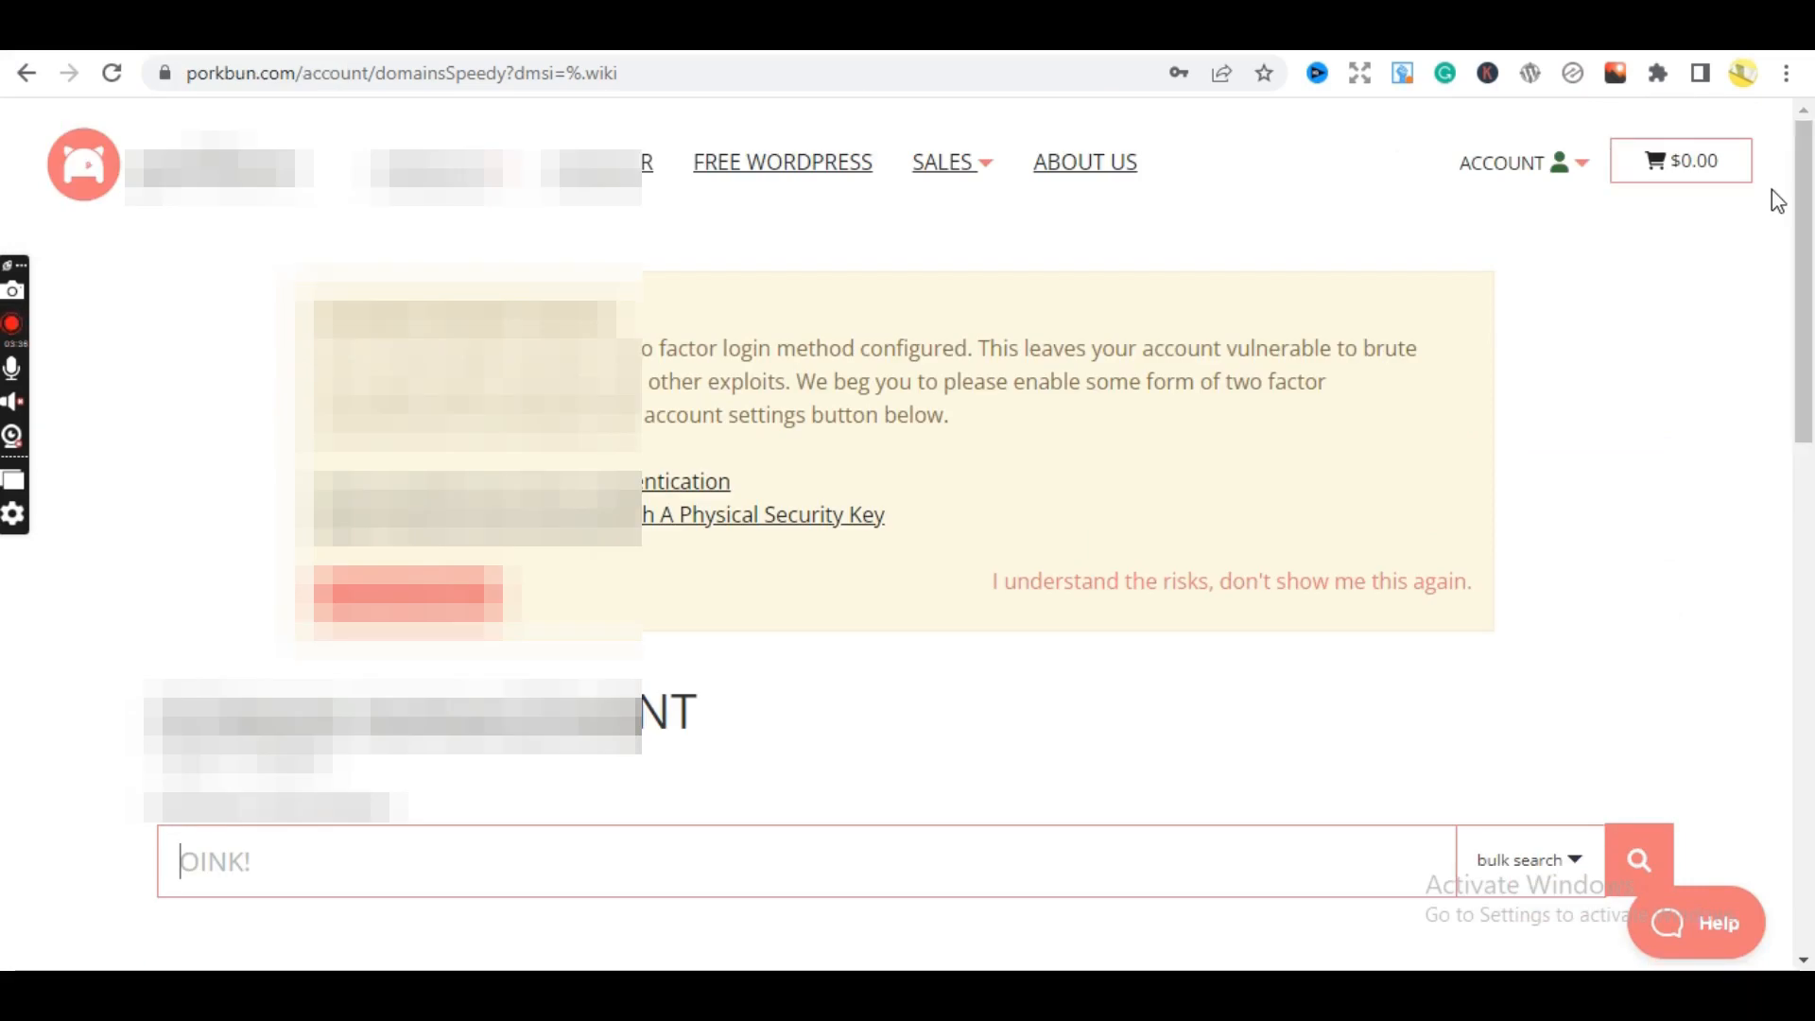
drag(1807, 361, 1771, 357)
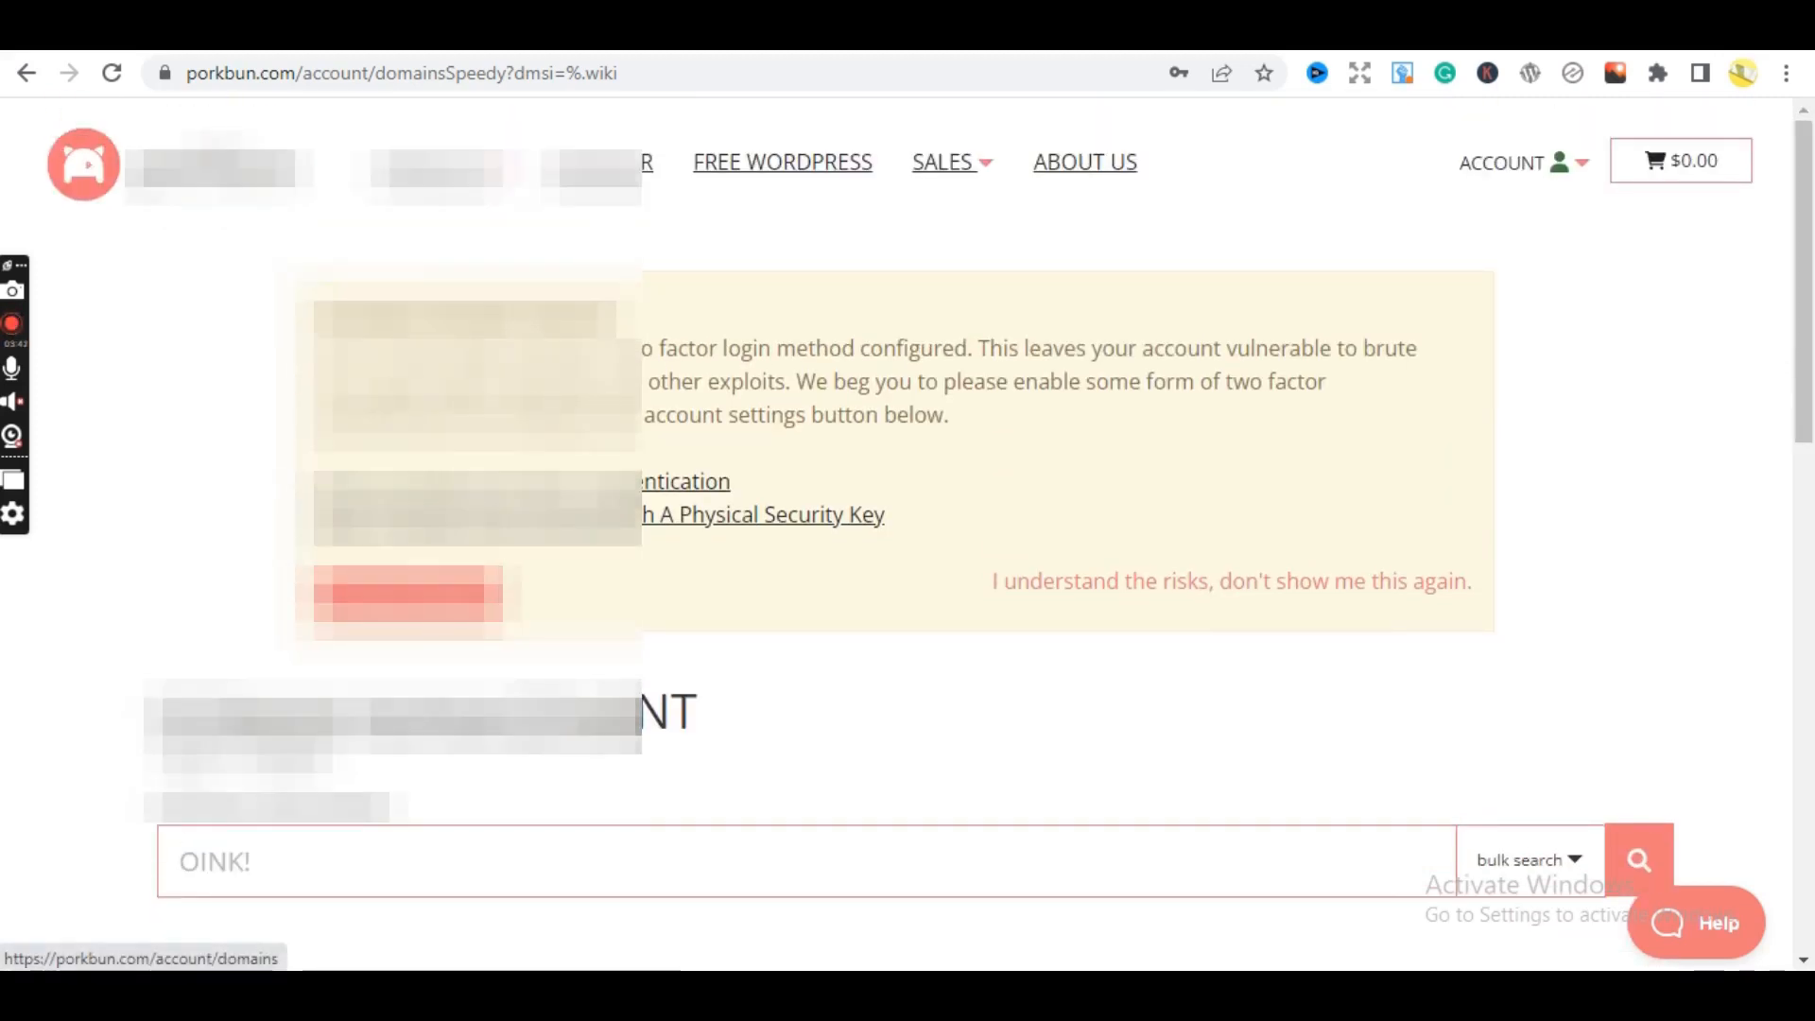
click(274, 33)
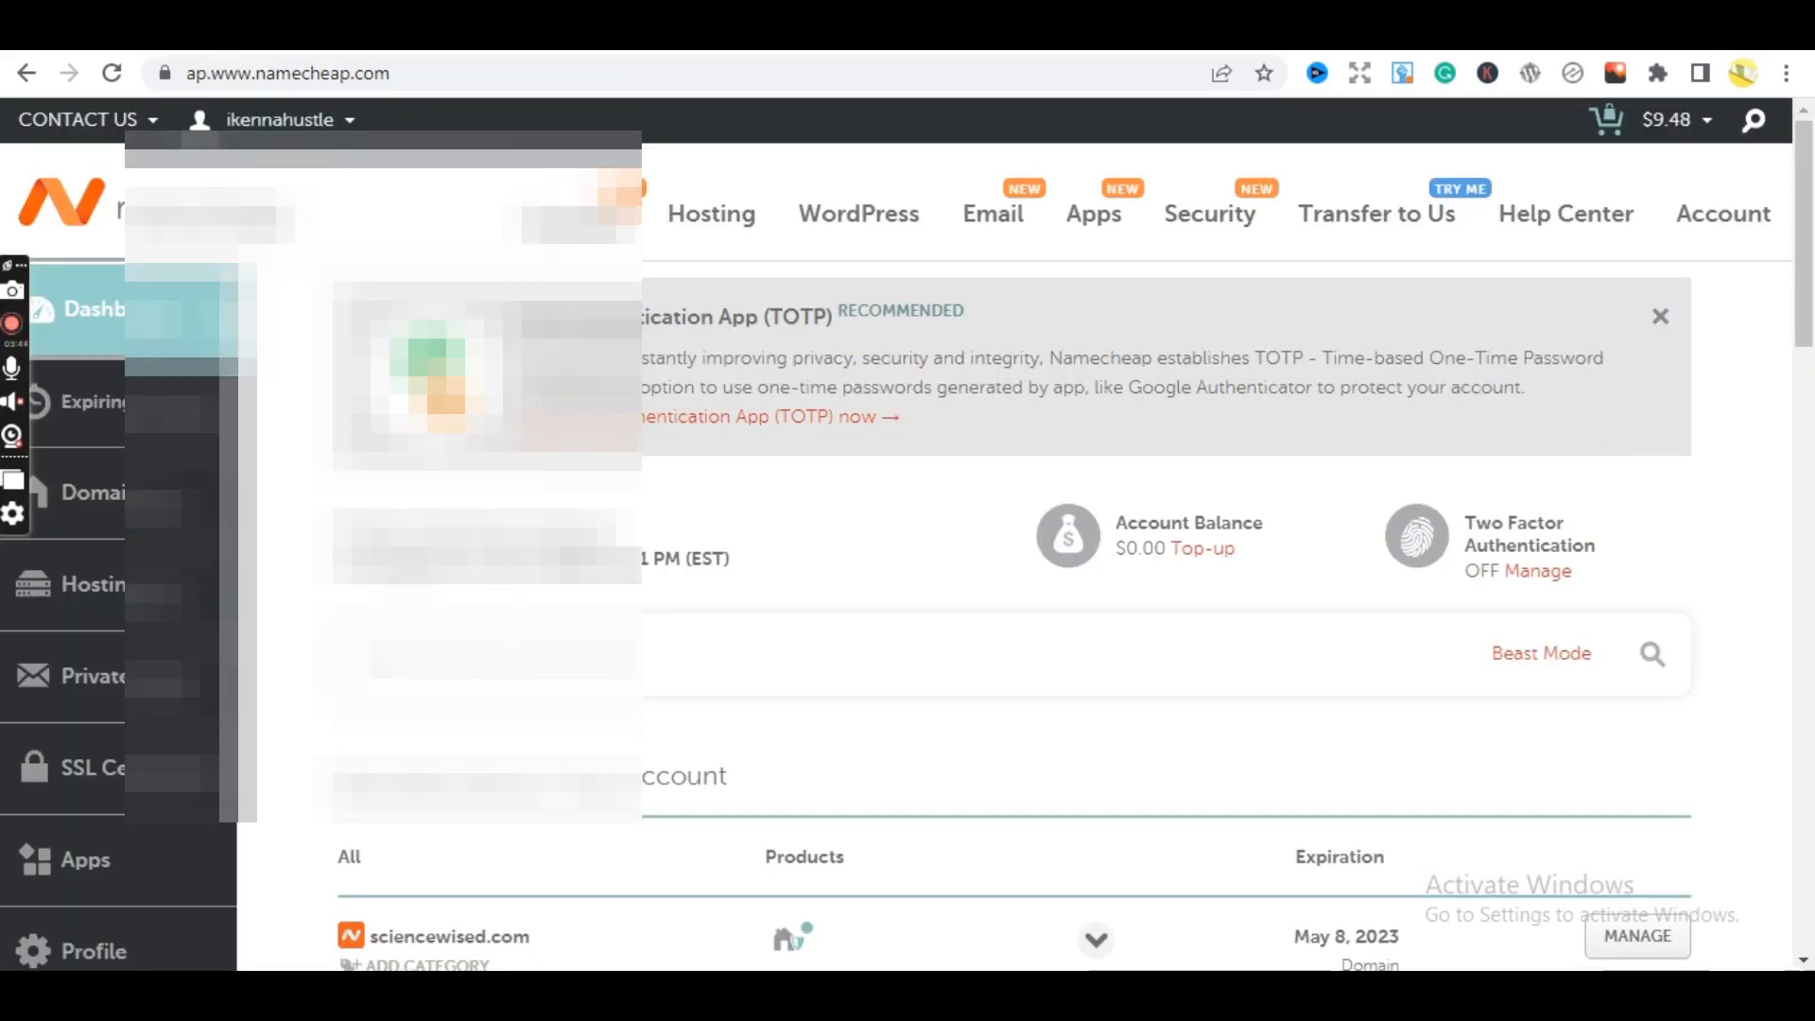
click(142, 33)
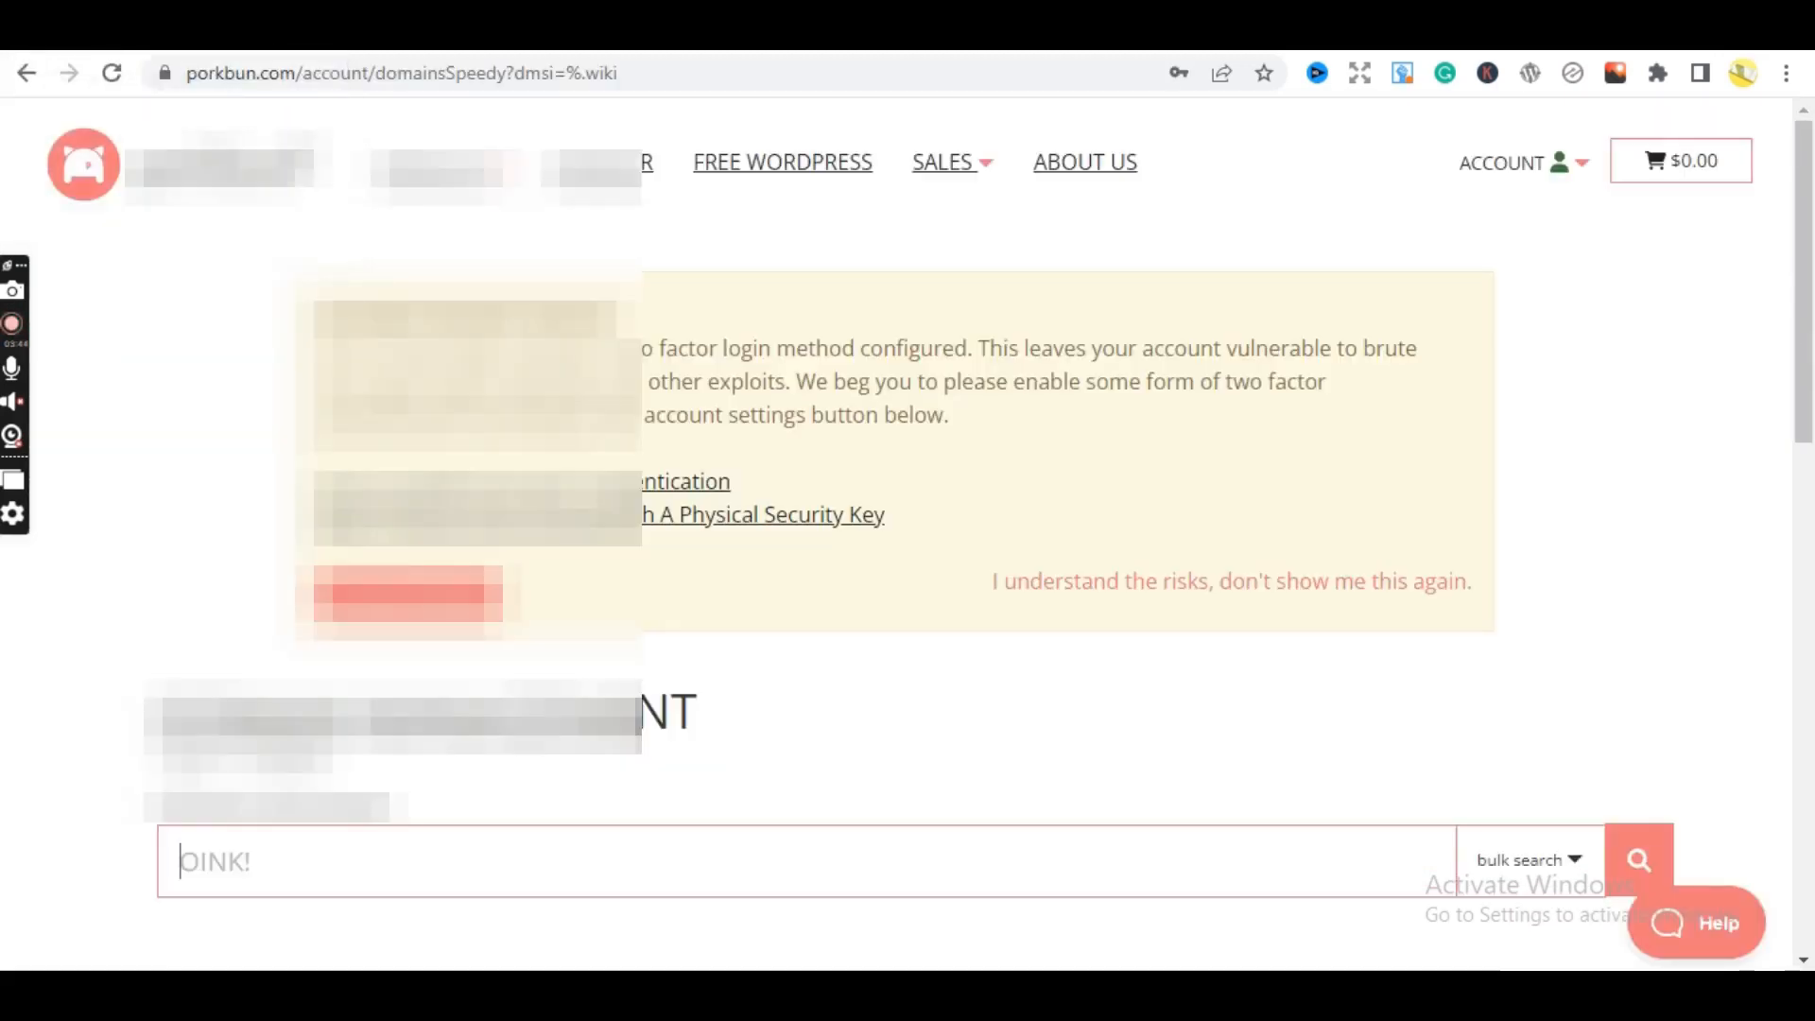
click(1586, 176)
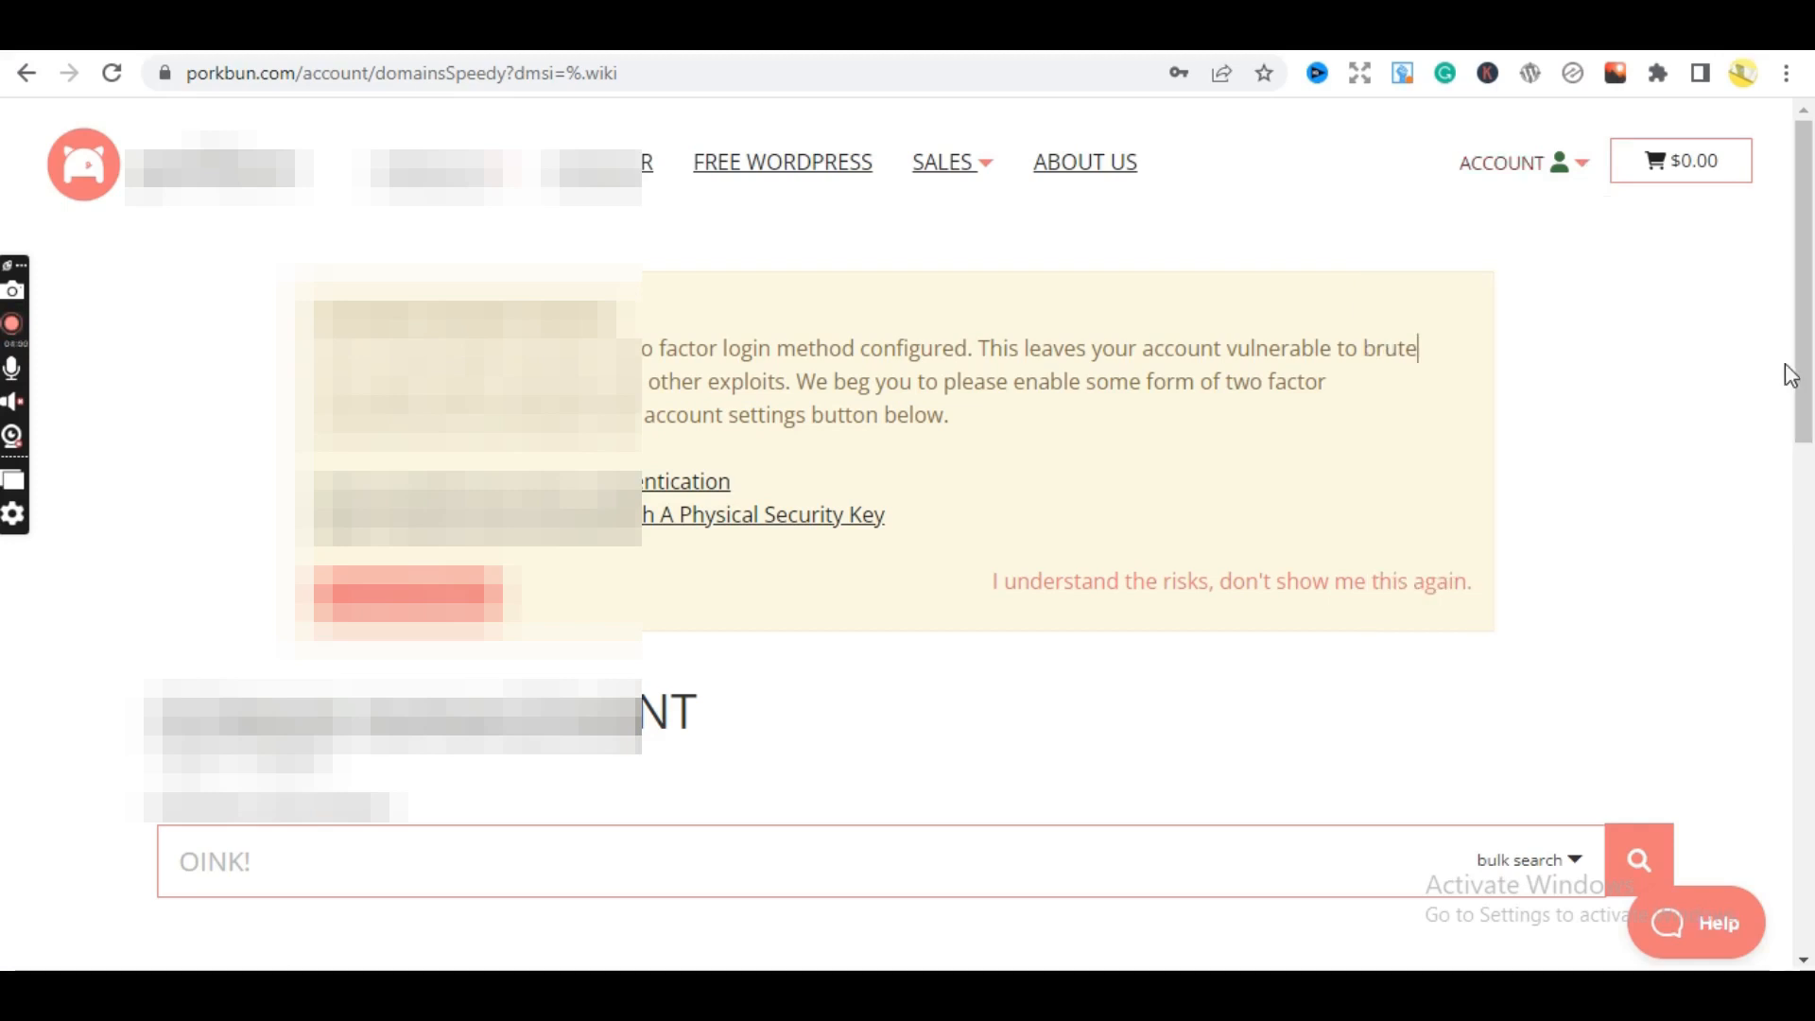
- Scroll the .wiki domain list down to the motorsity.wiki row, expiring 2024-04-04
scroll(1785, 372, down, 5)
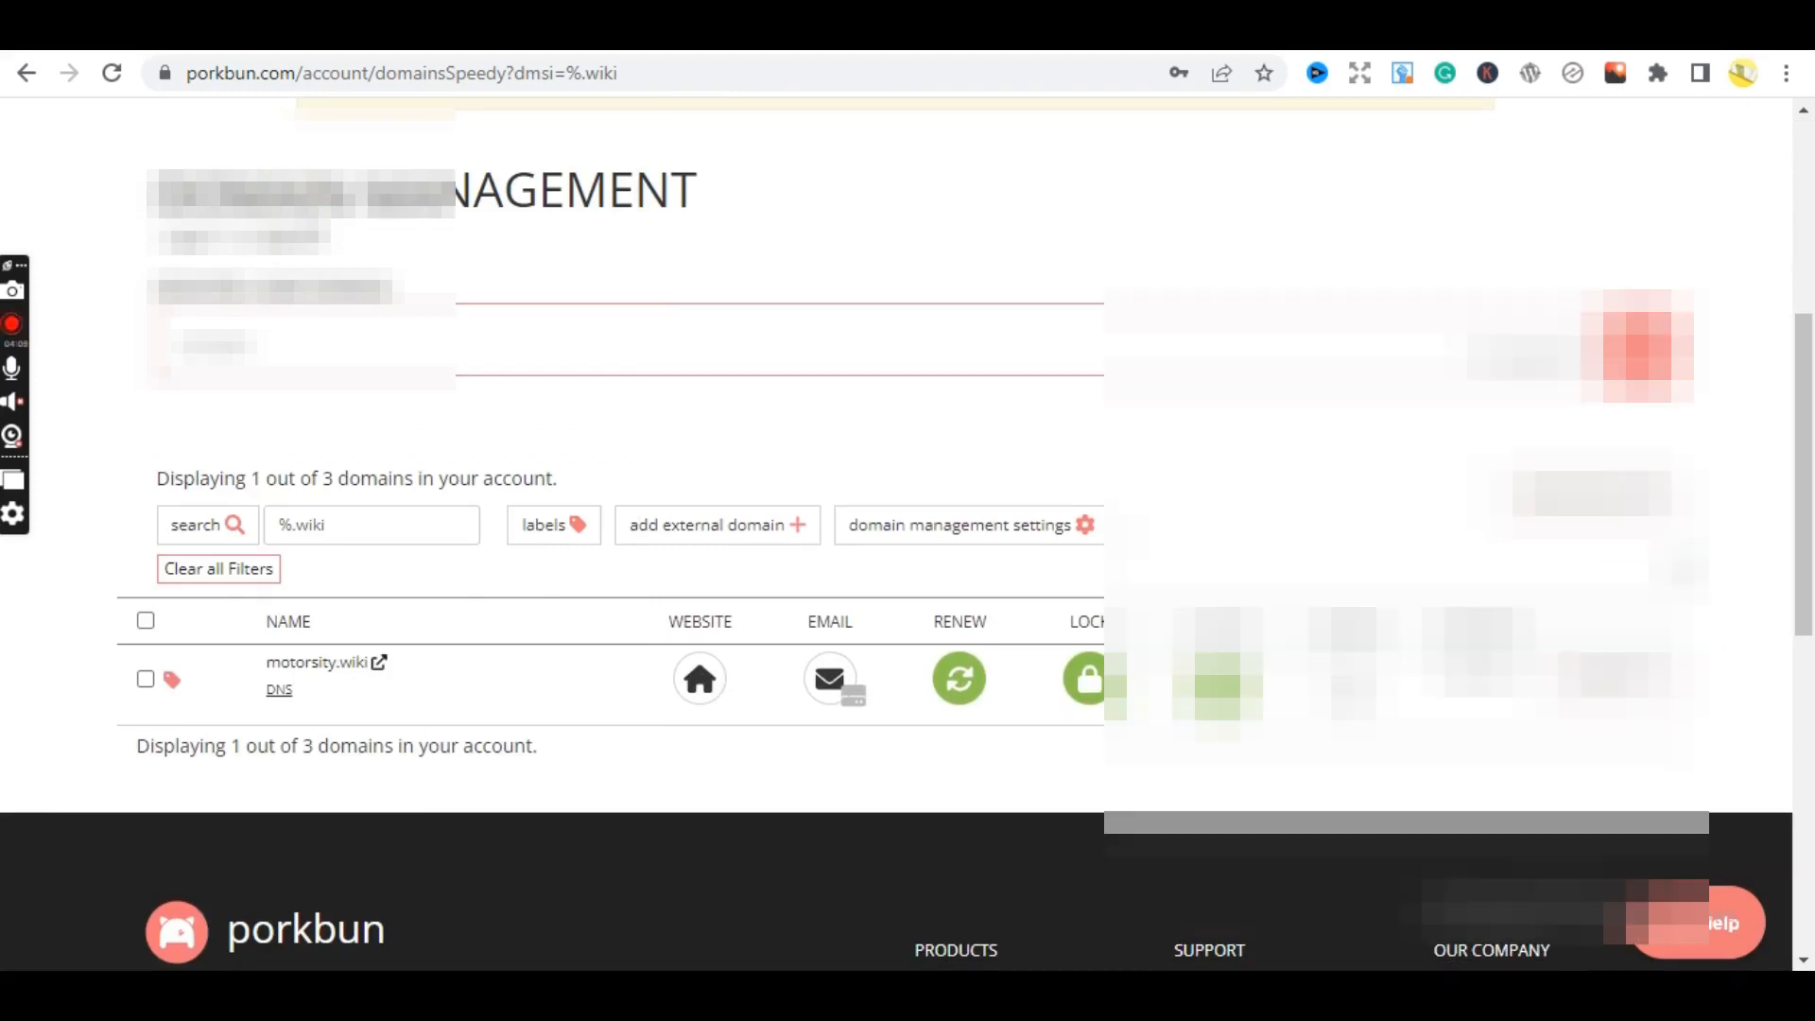
scroll(1812, 565, down, 1)
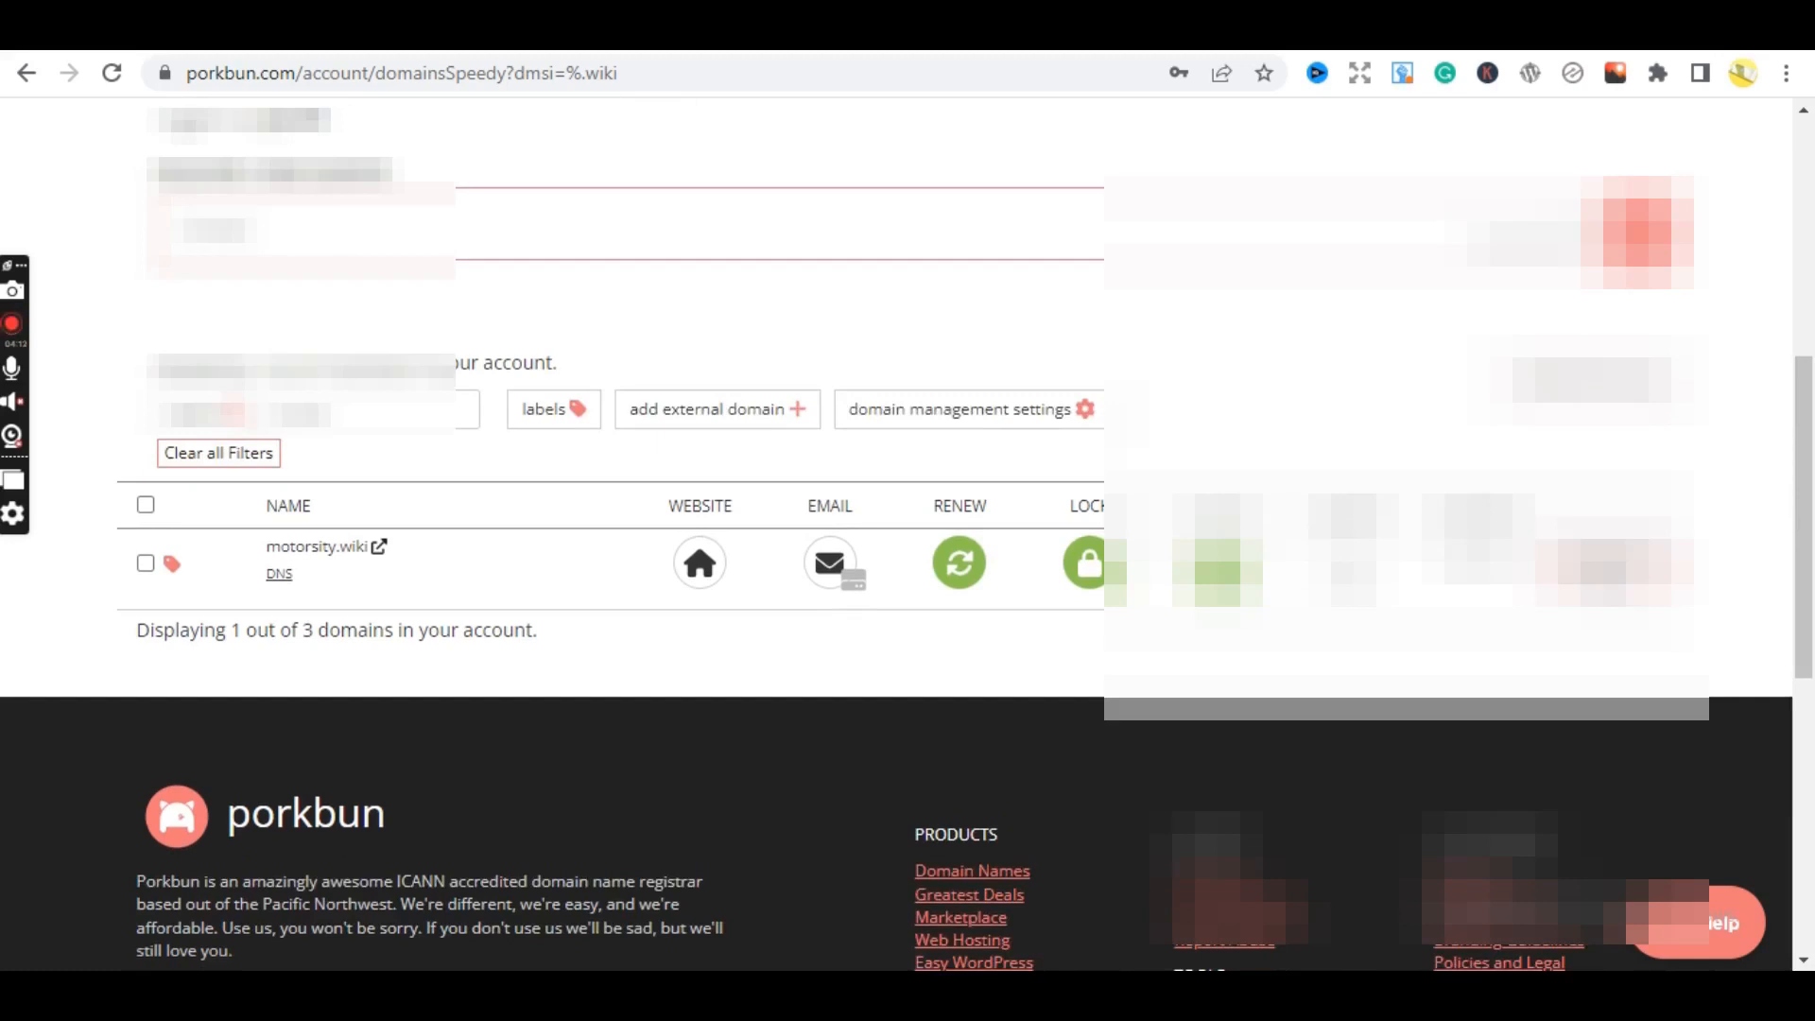
- Expand the Details panel for motorsity.wiki and scroll to its top
click(1607, 567)
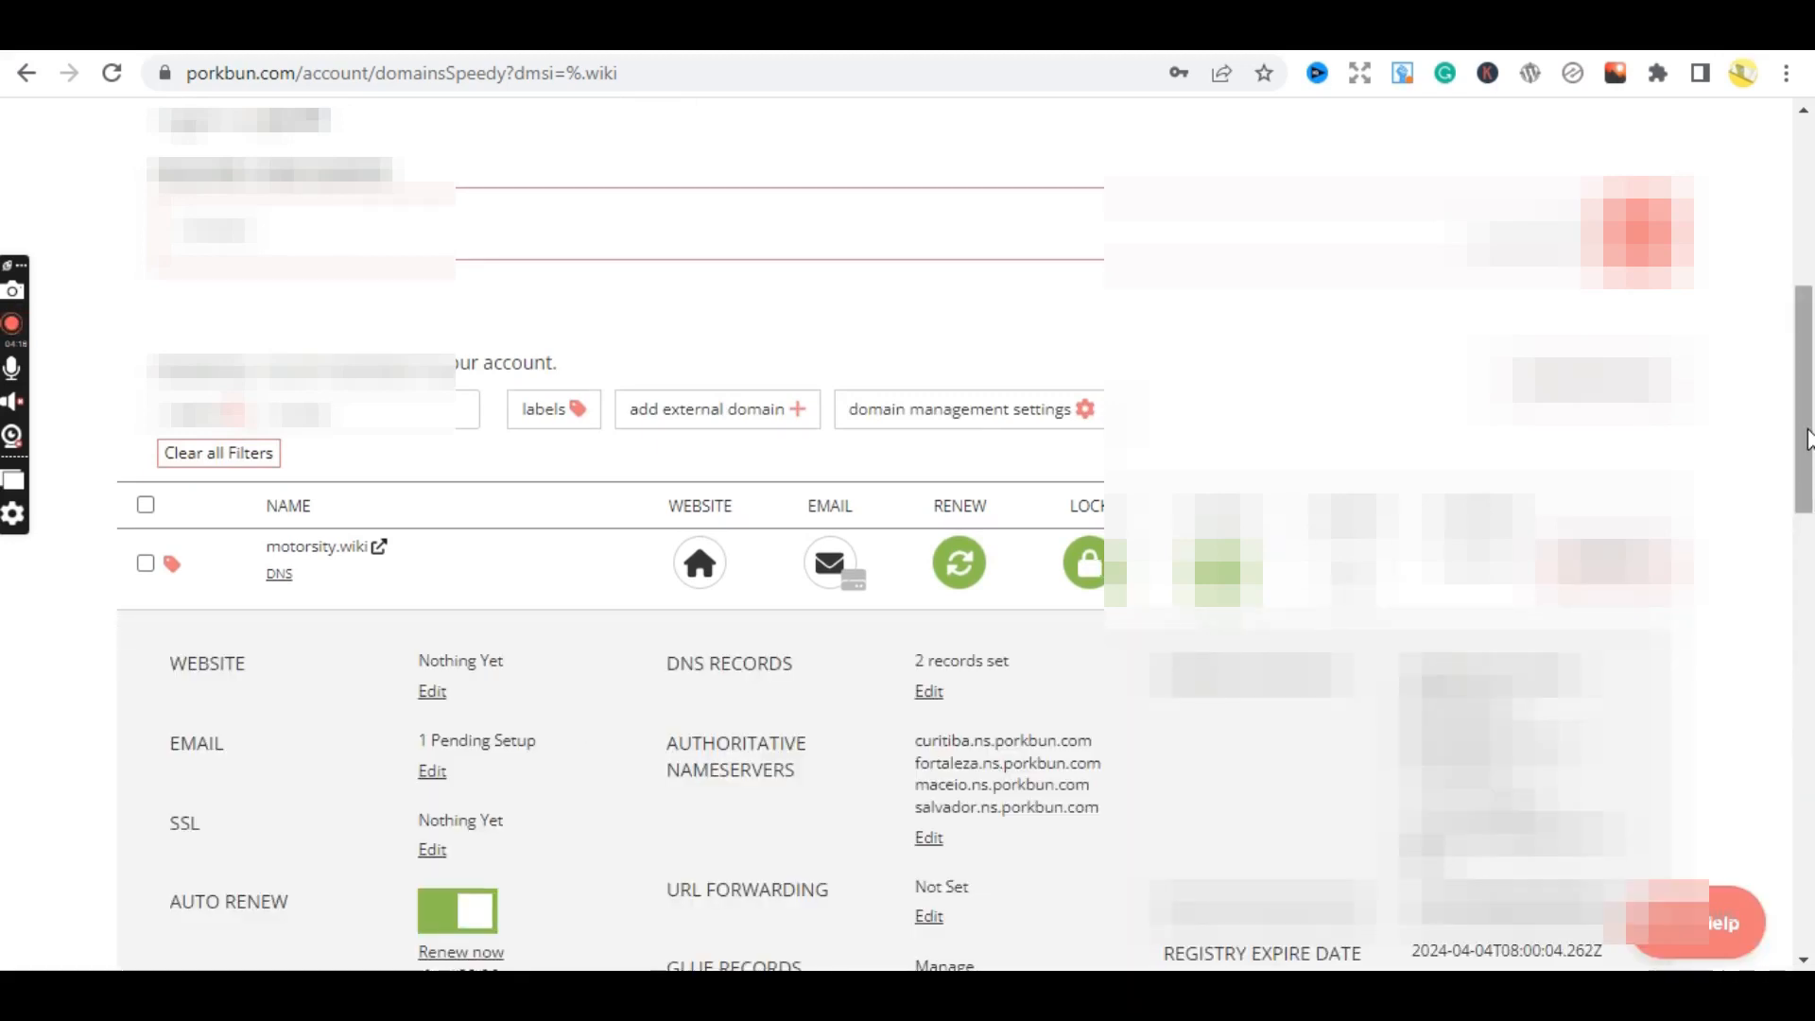
drag(1807, 440, 1809, 556)
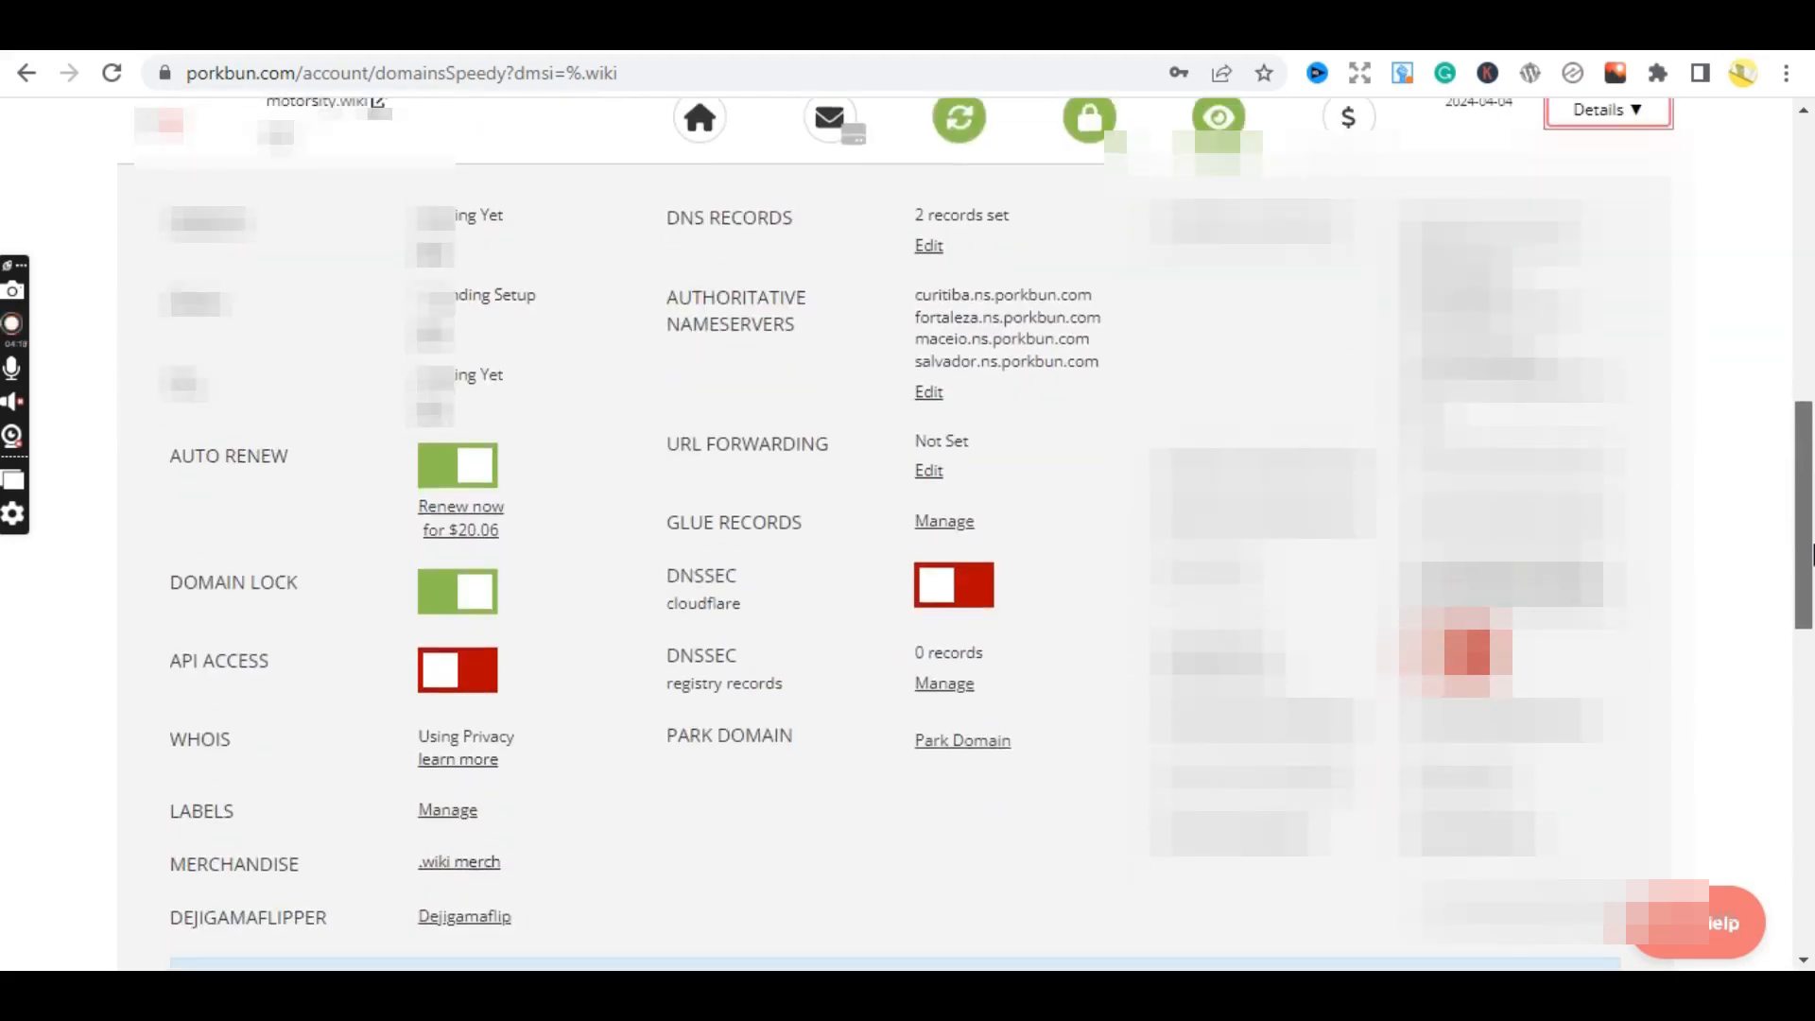
scroll(1812, 438, up, 1)
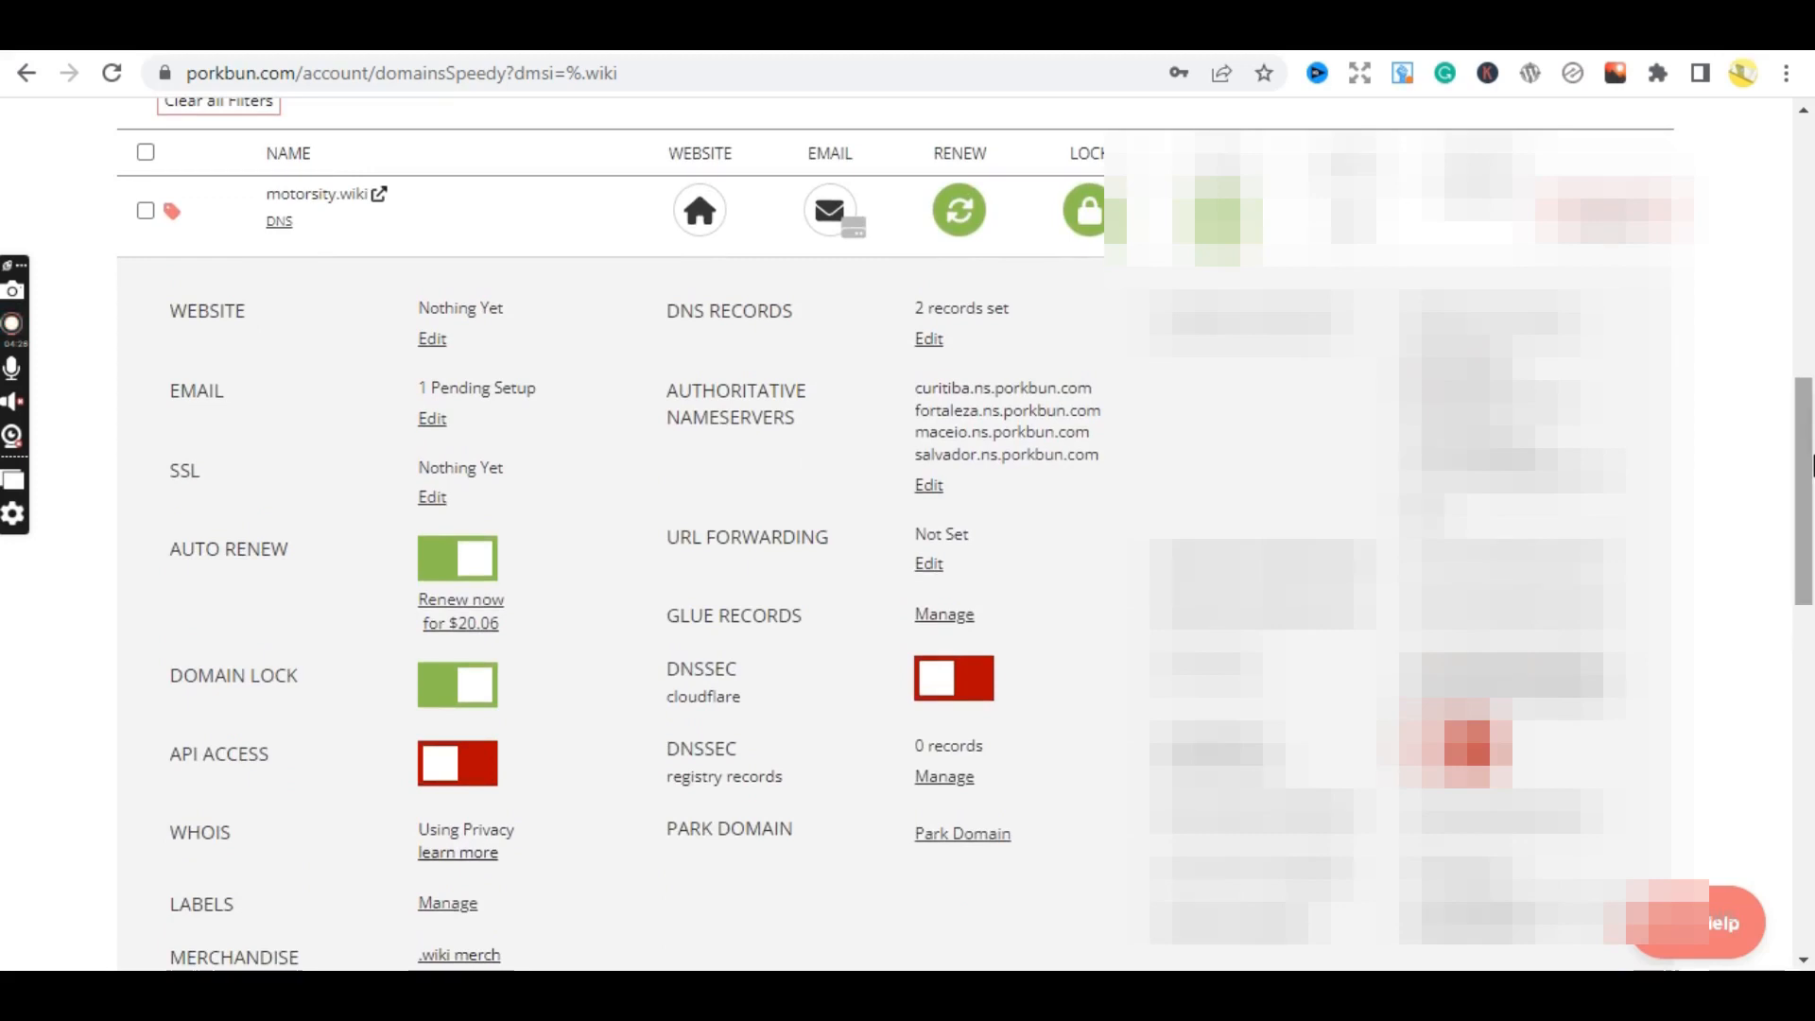
scroll(1811, 463, up, 1)
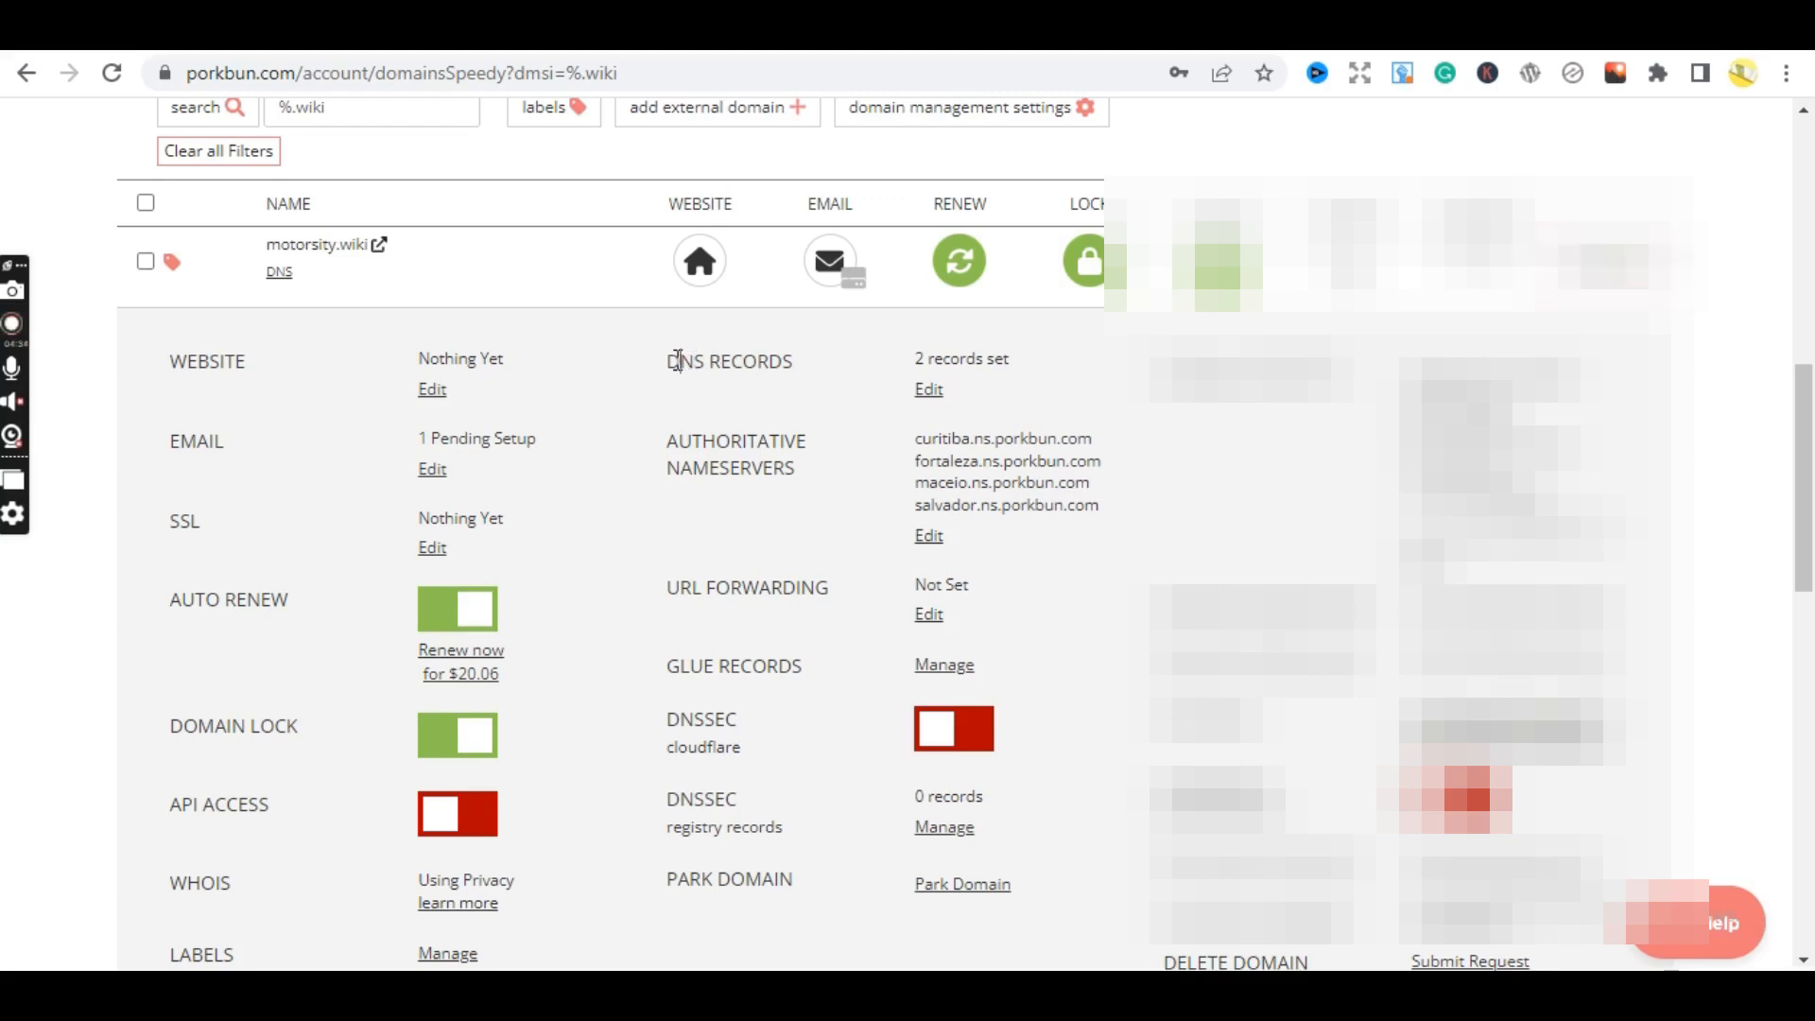
- Highlight the DNS RECORDS and AUTHORITATIVE NAMESERVERS labels, listing four porkbun.com nameservers
drag(668, 360, 816, 375)
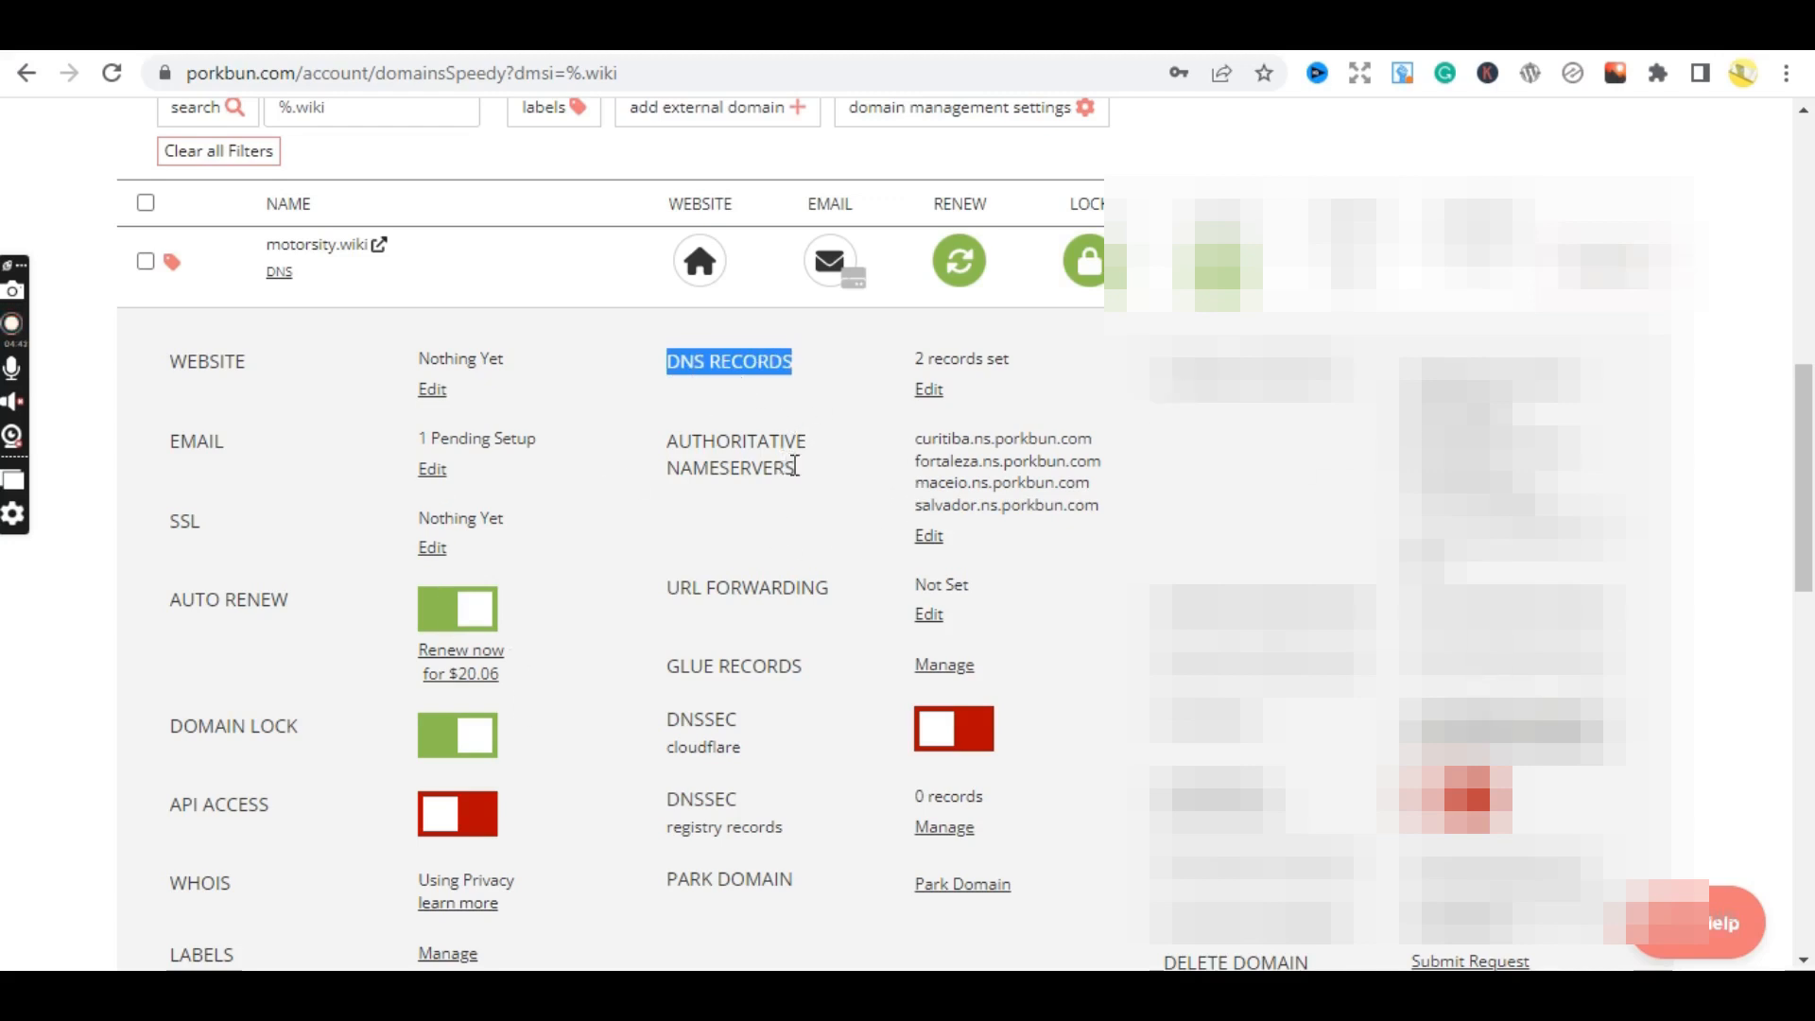
drag(796, 471, 662, 439)
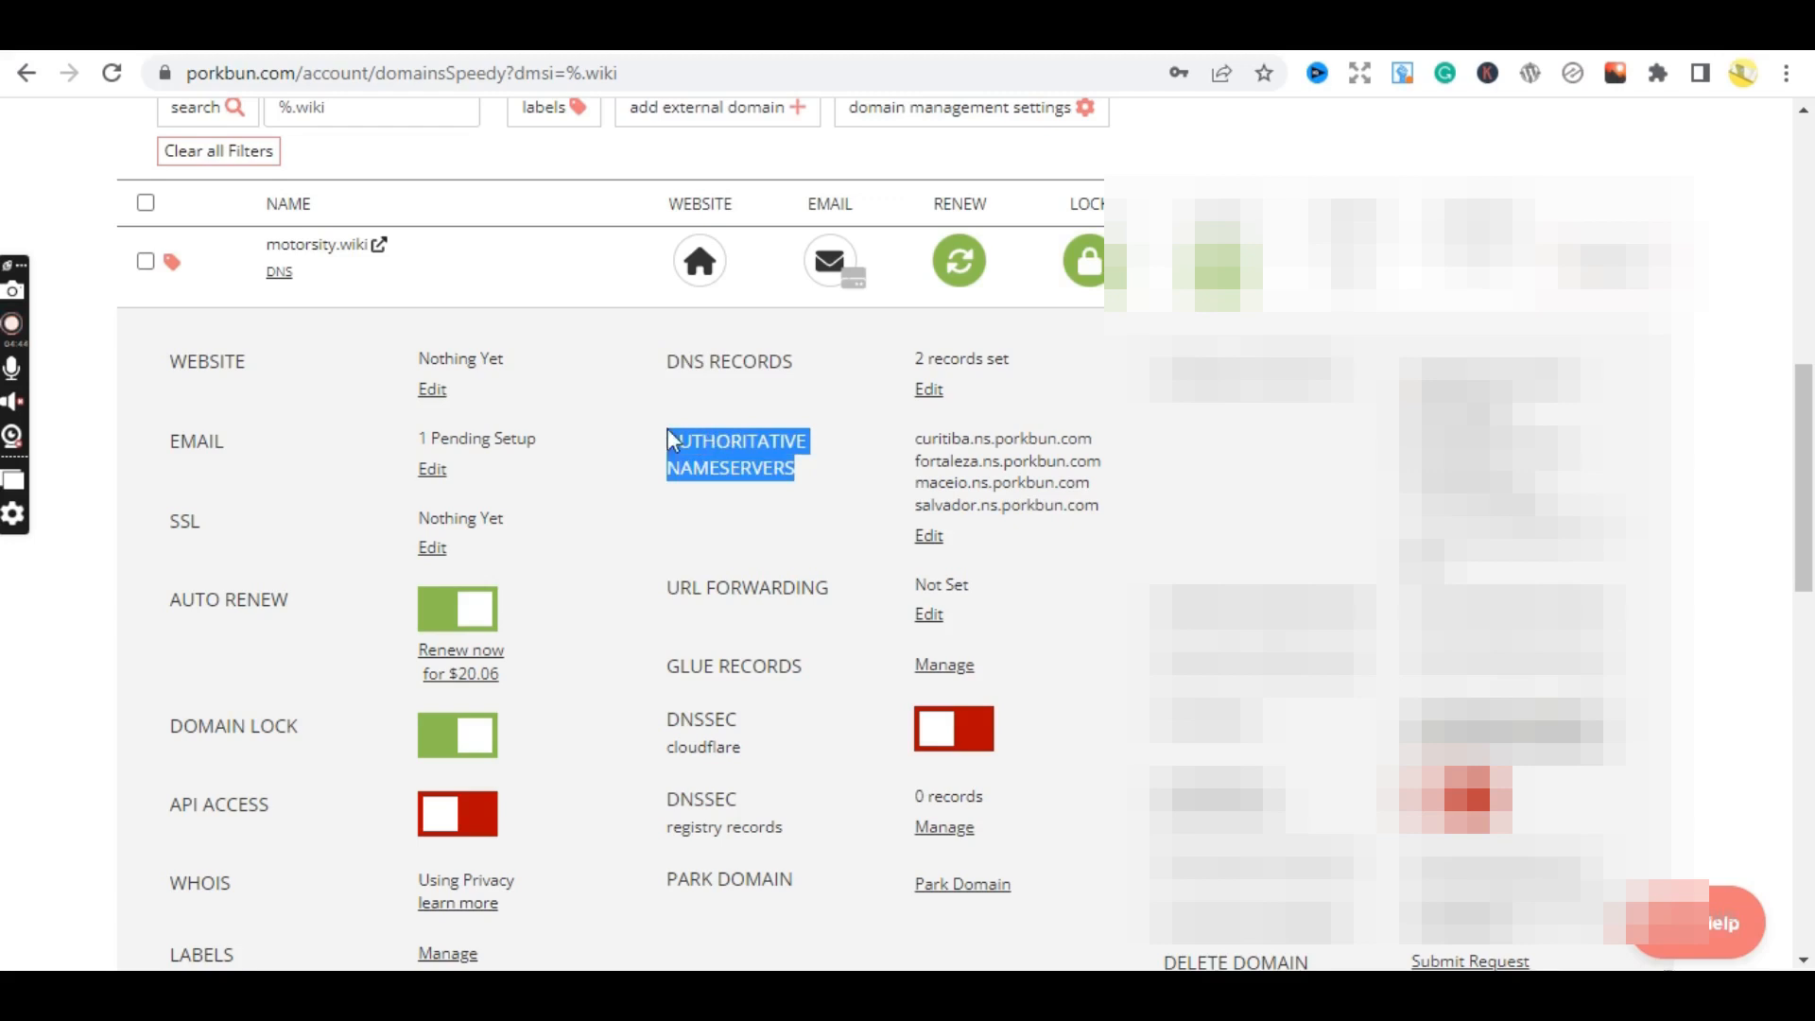
drag(815, 365, 666, 362)
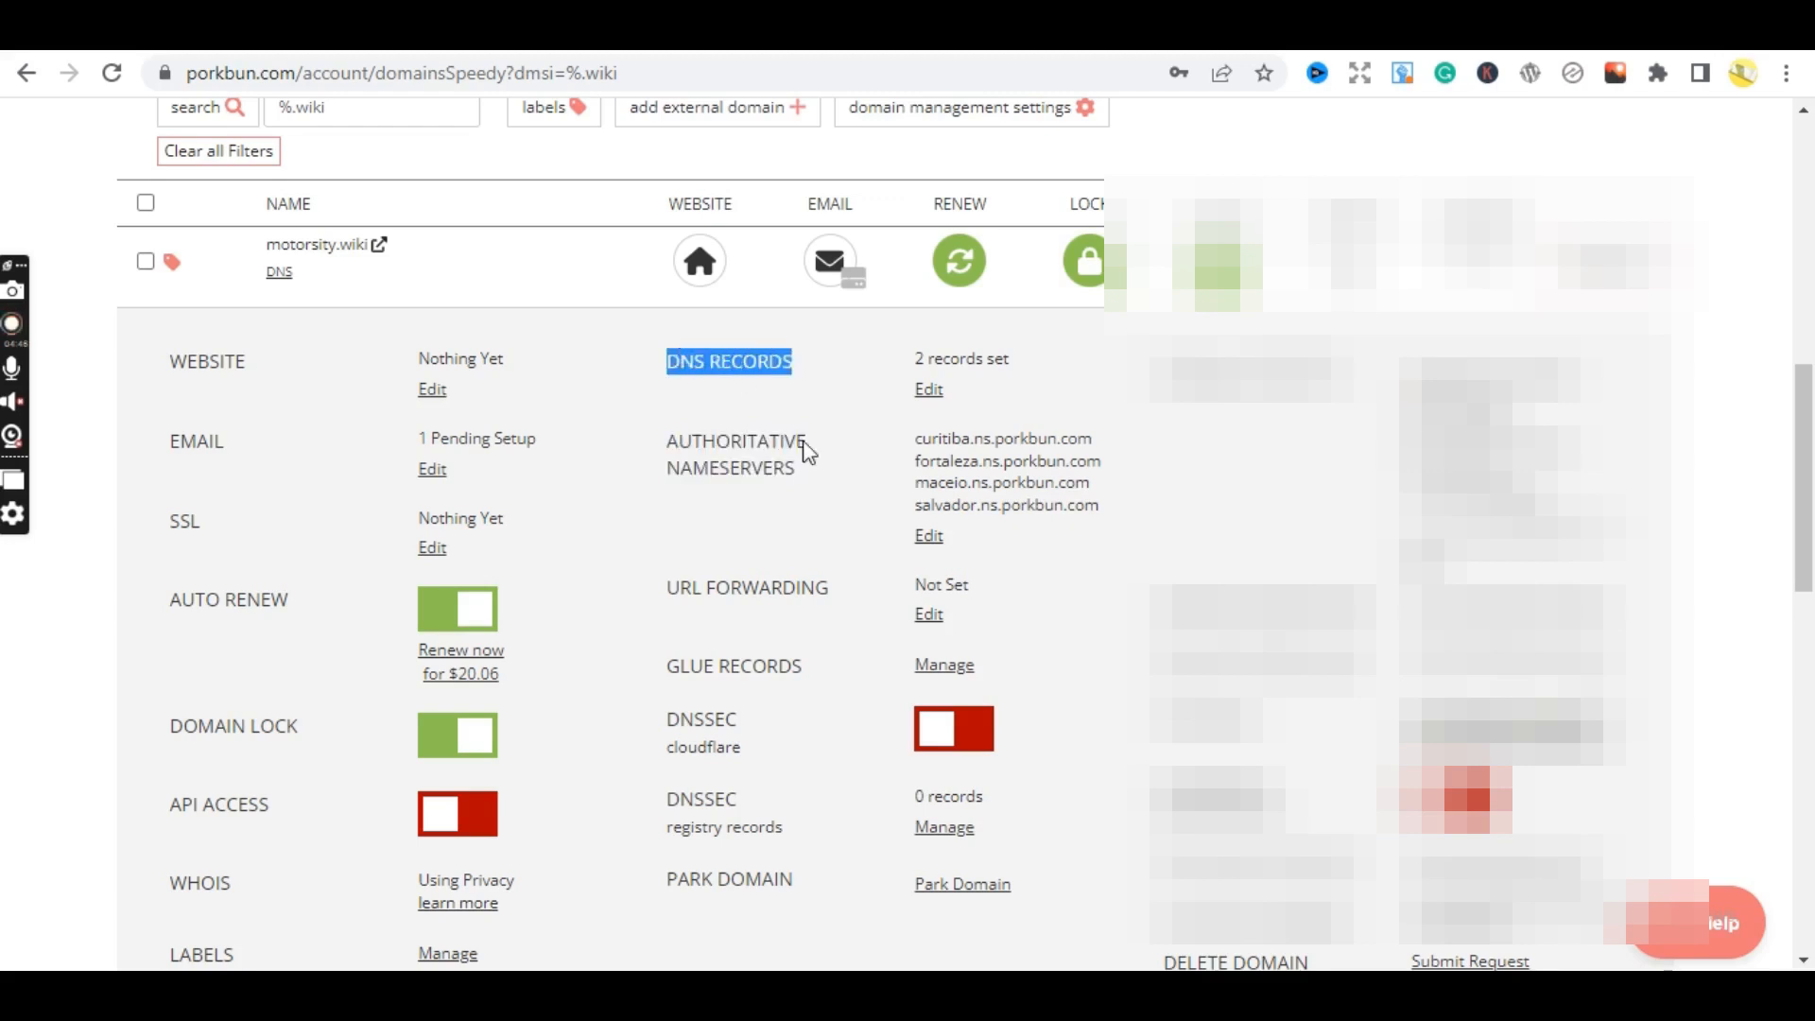
drag(824, 488, 677, 444)
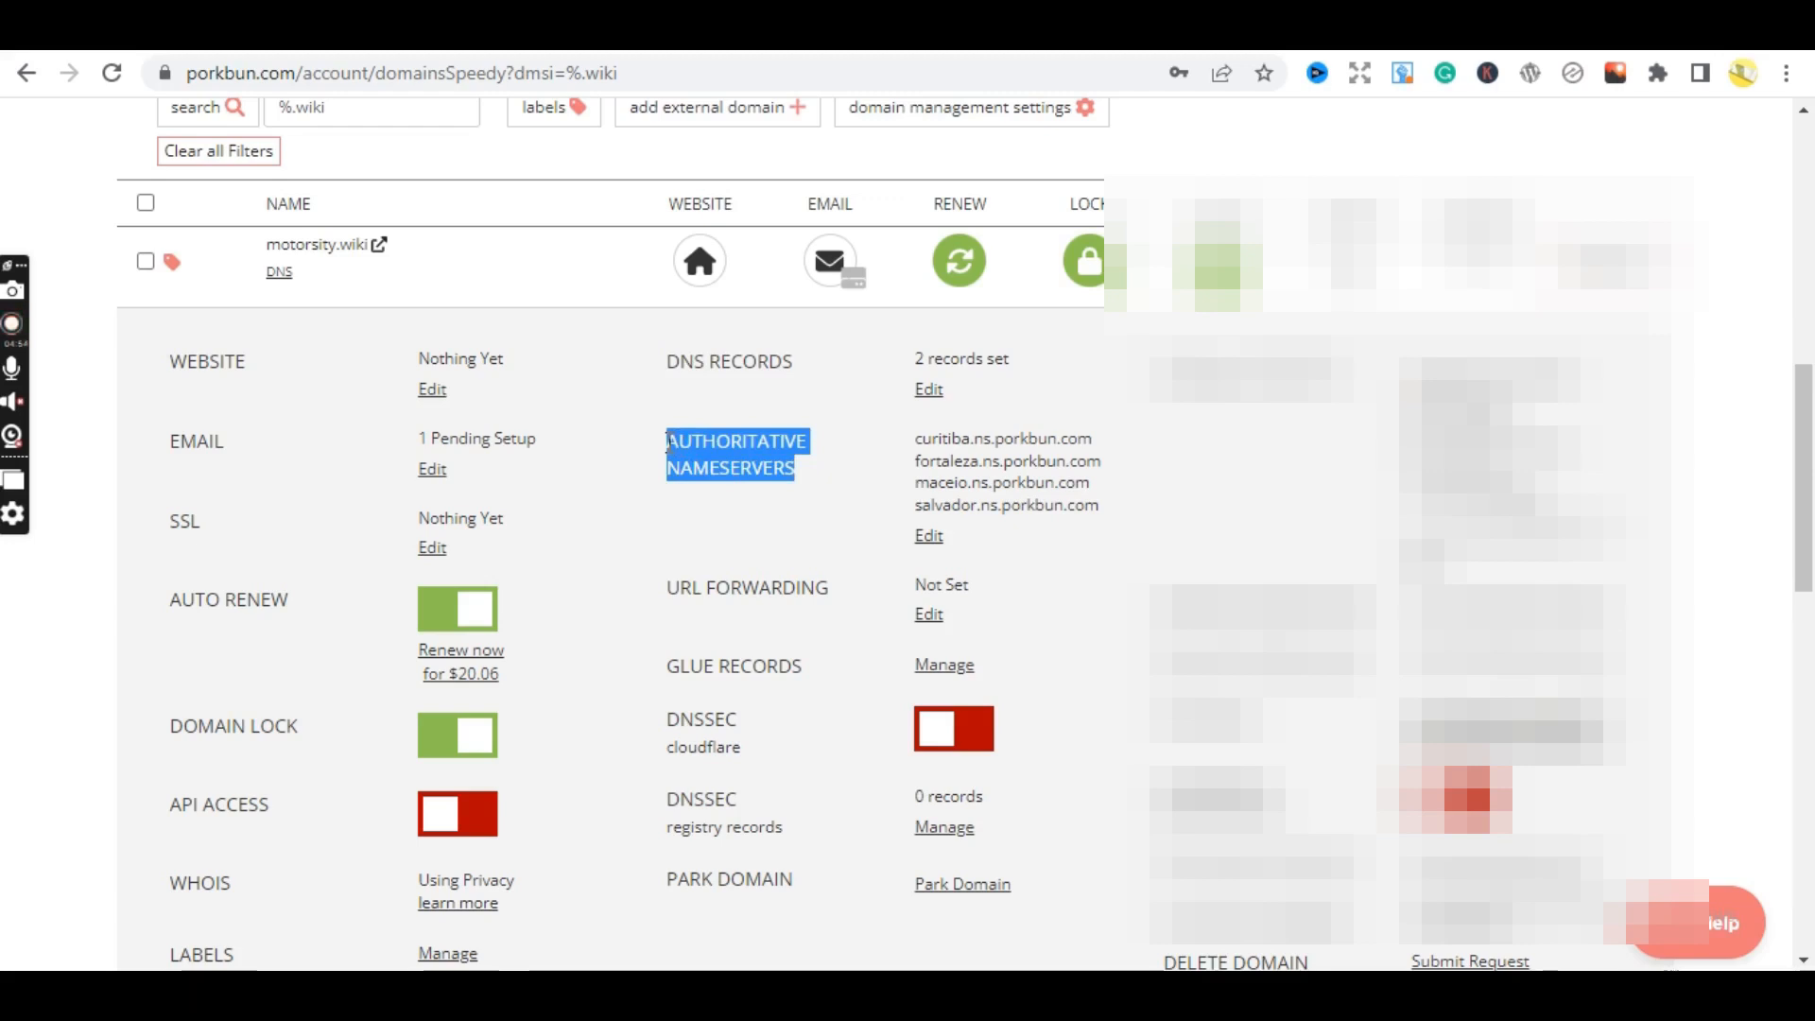
click(1716, 513)
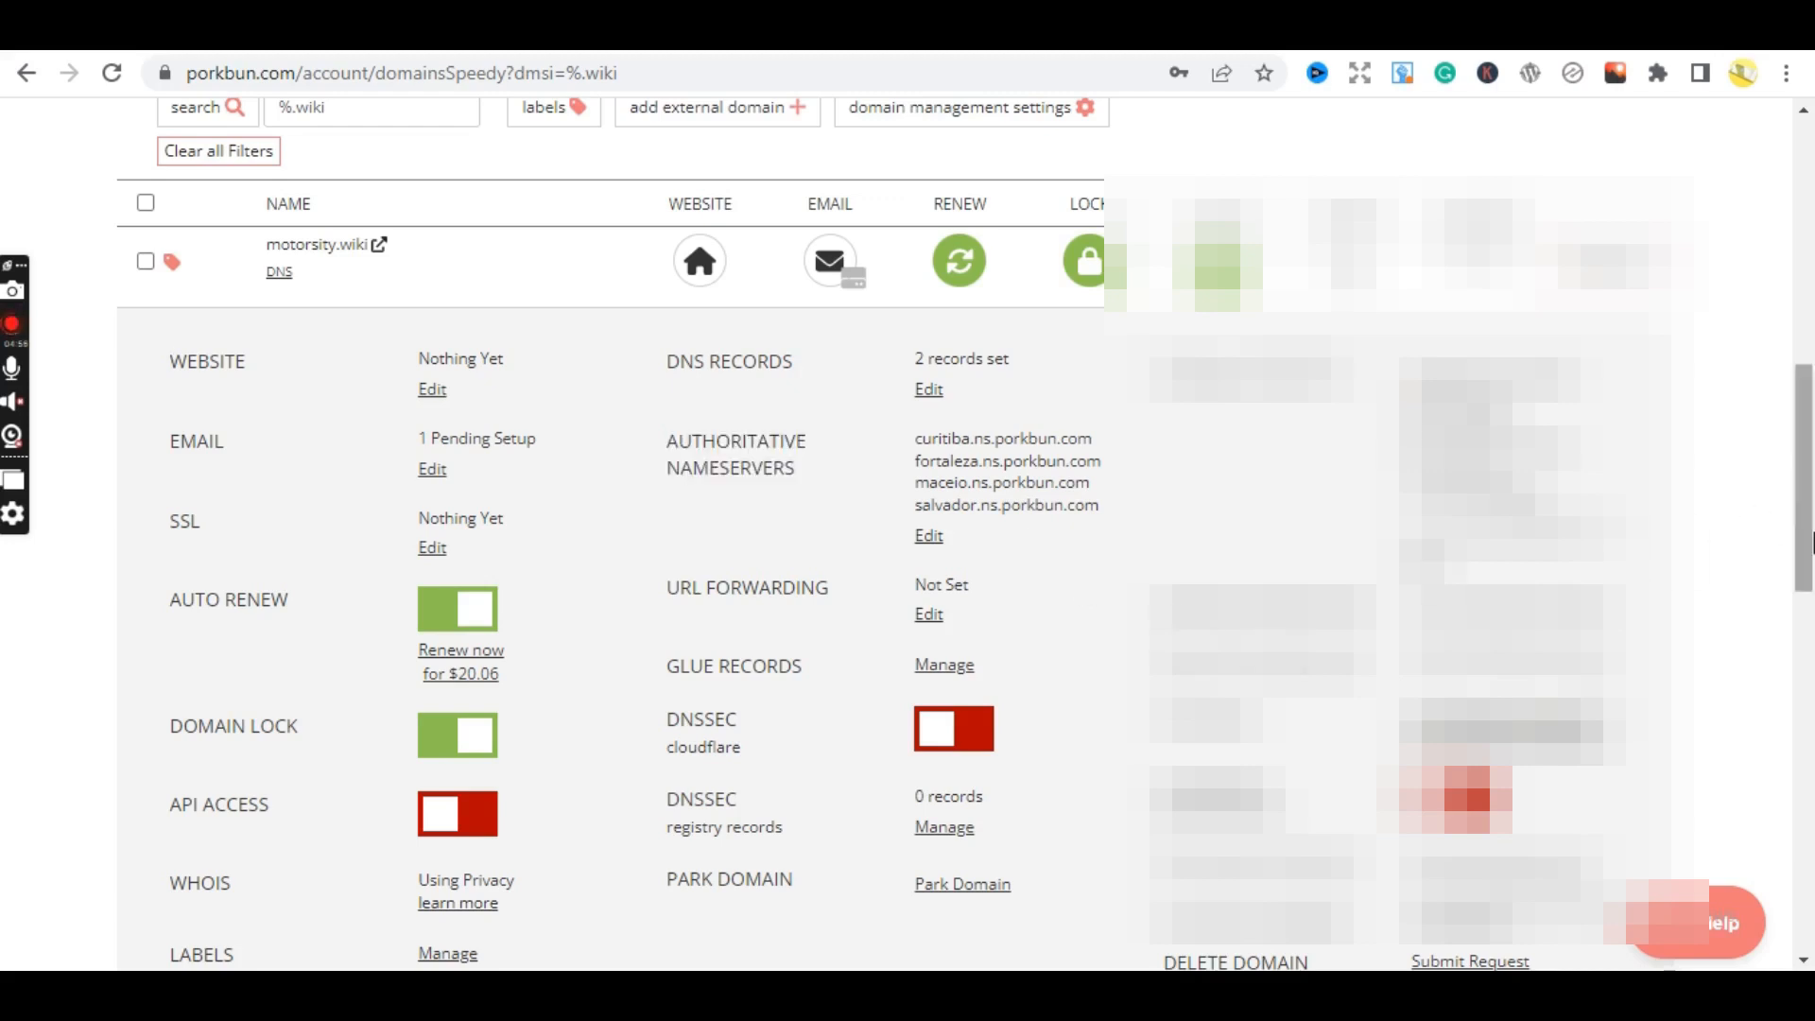
mouse_move(1812, 543)
mouse_down()
mouse_move(1806, 496)
mouse_move(1813, 545)
mouse_up()
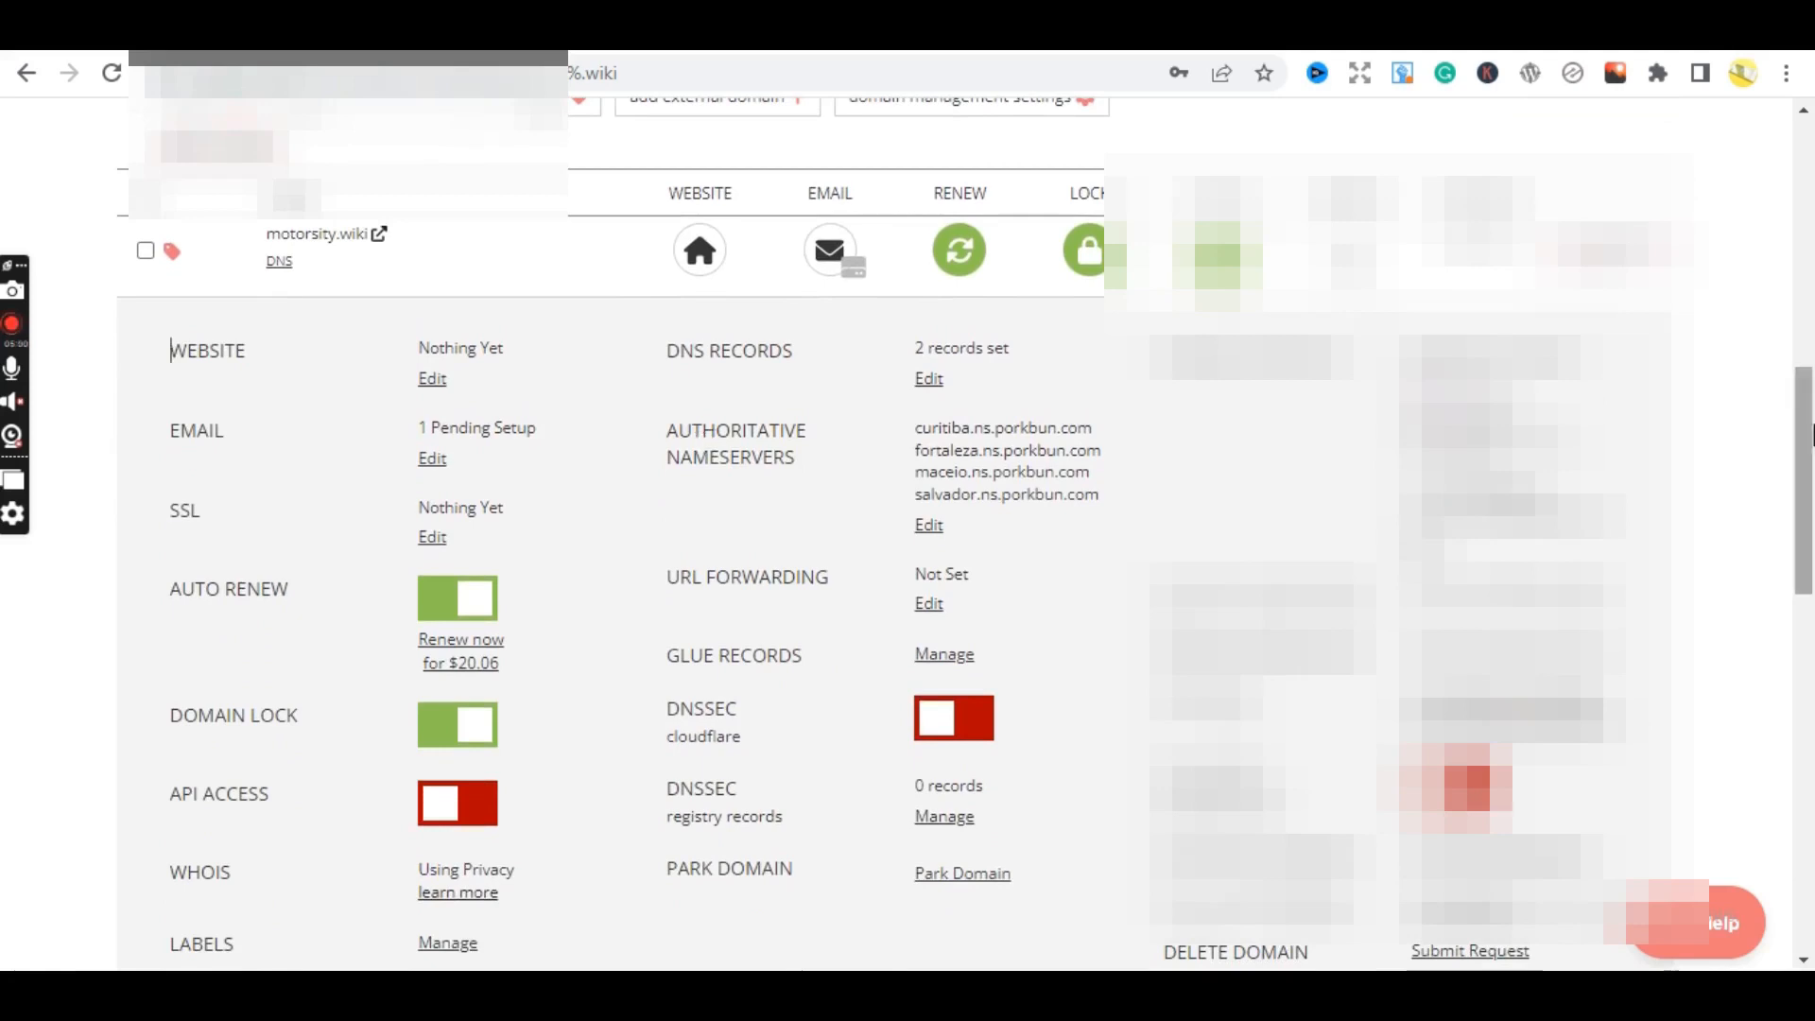
mouse_move(1790, 447)
mouse_down()
mouse_move(1786, 342)
mouse_move(1790, 418)
mouse_up()
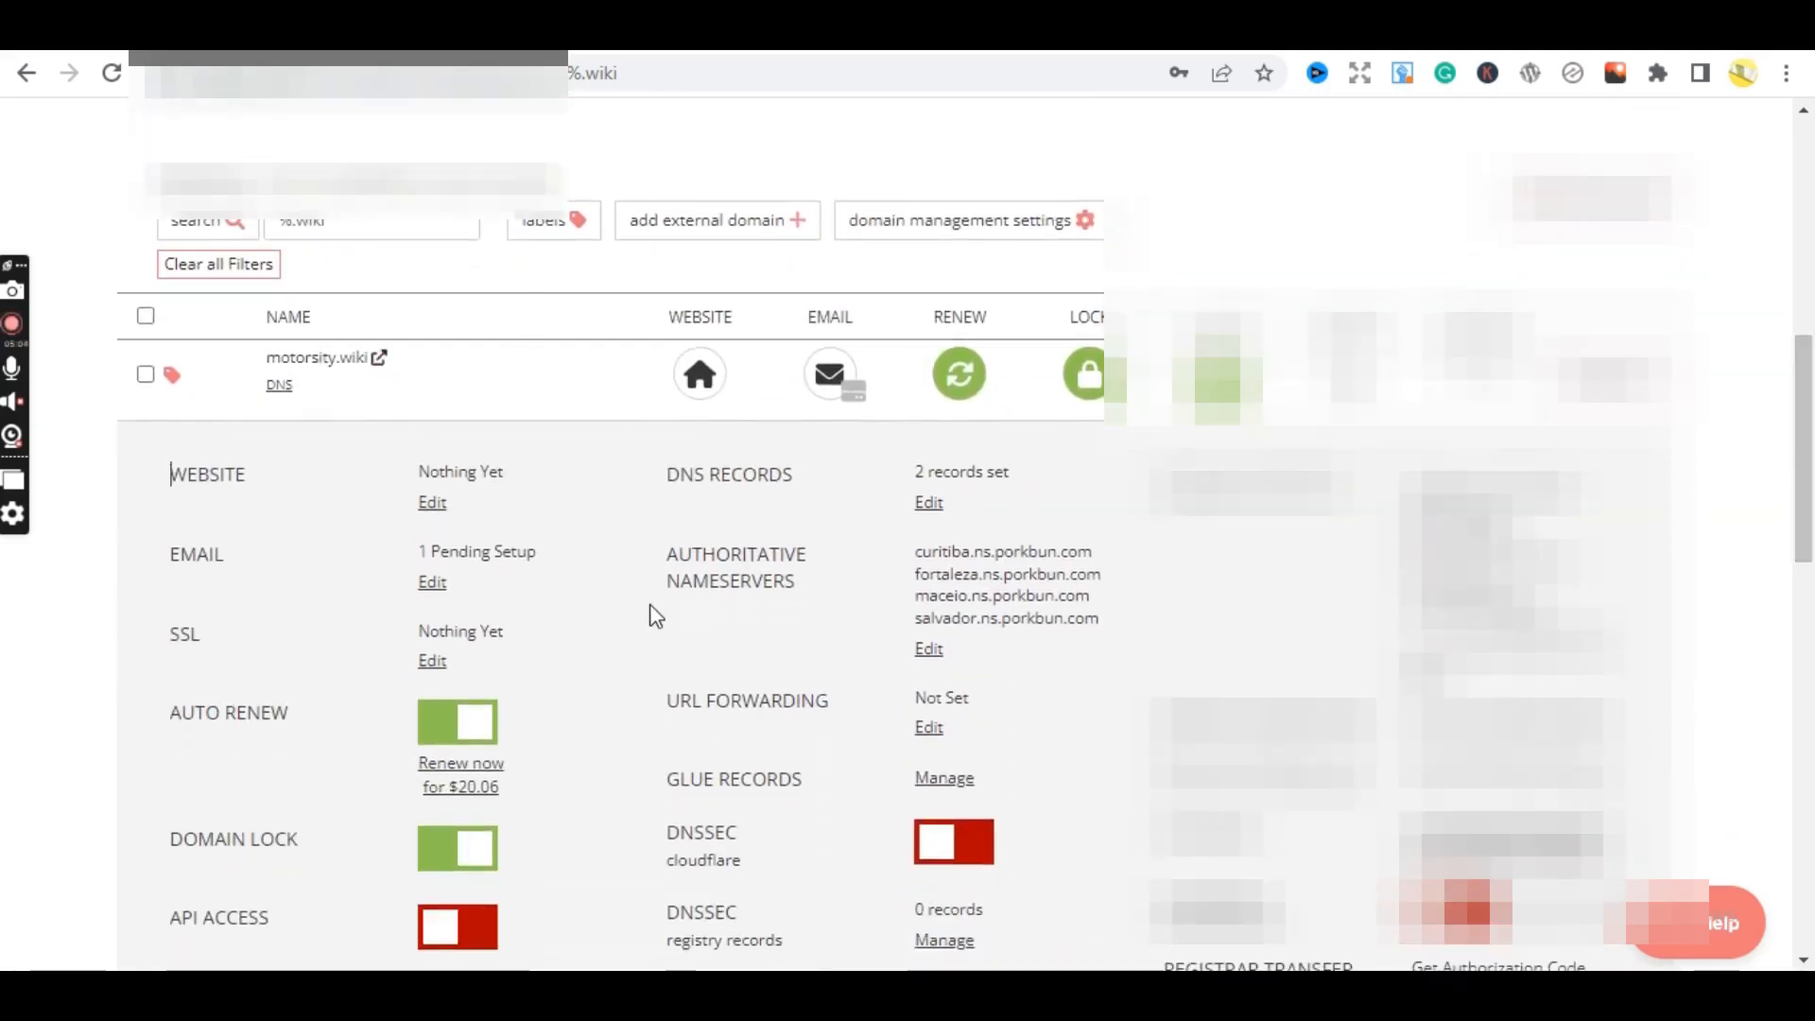
- Open motorsity.wiki's authoritative nameserver editor, then cancel it, leaving the Porkbun nameservers unchanged
click(928, 652)
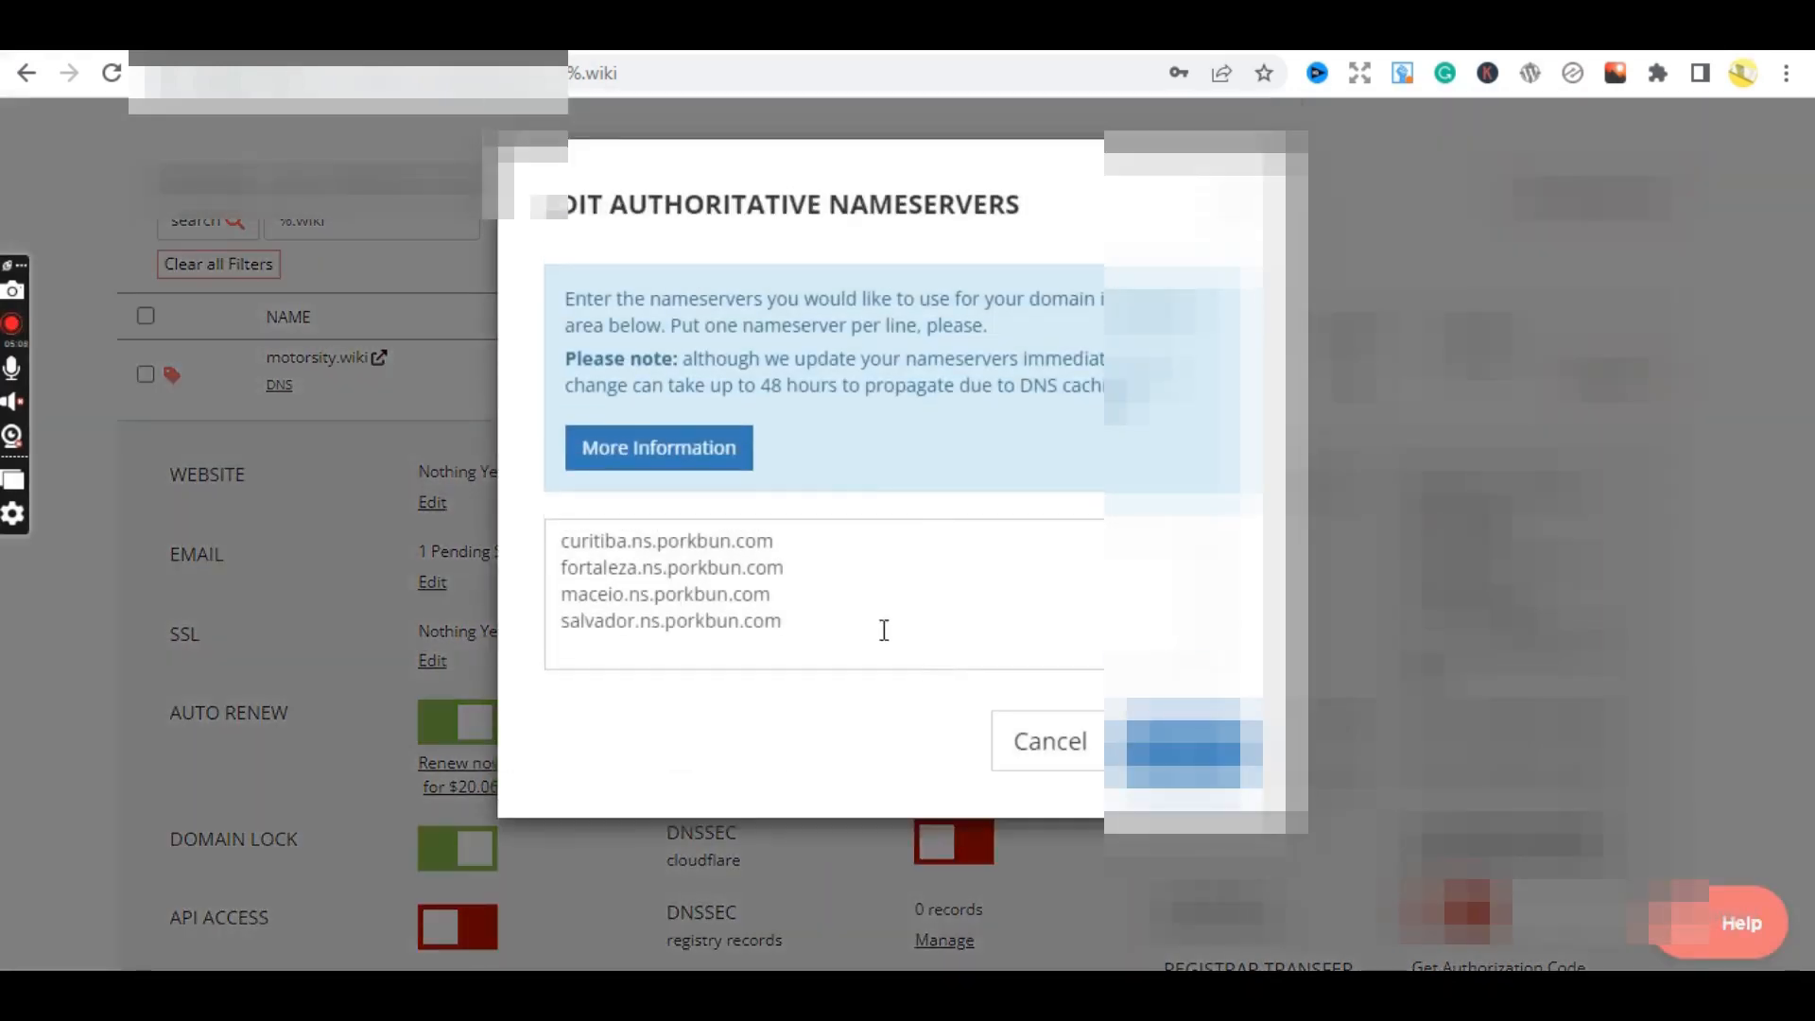
drag(785, 624, 549, 532)
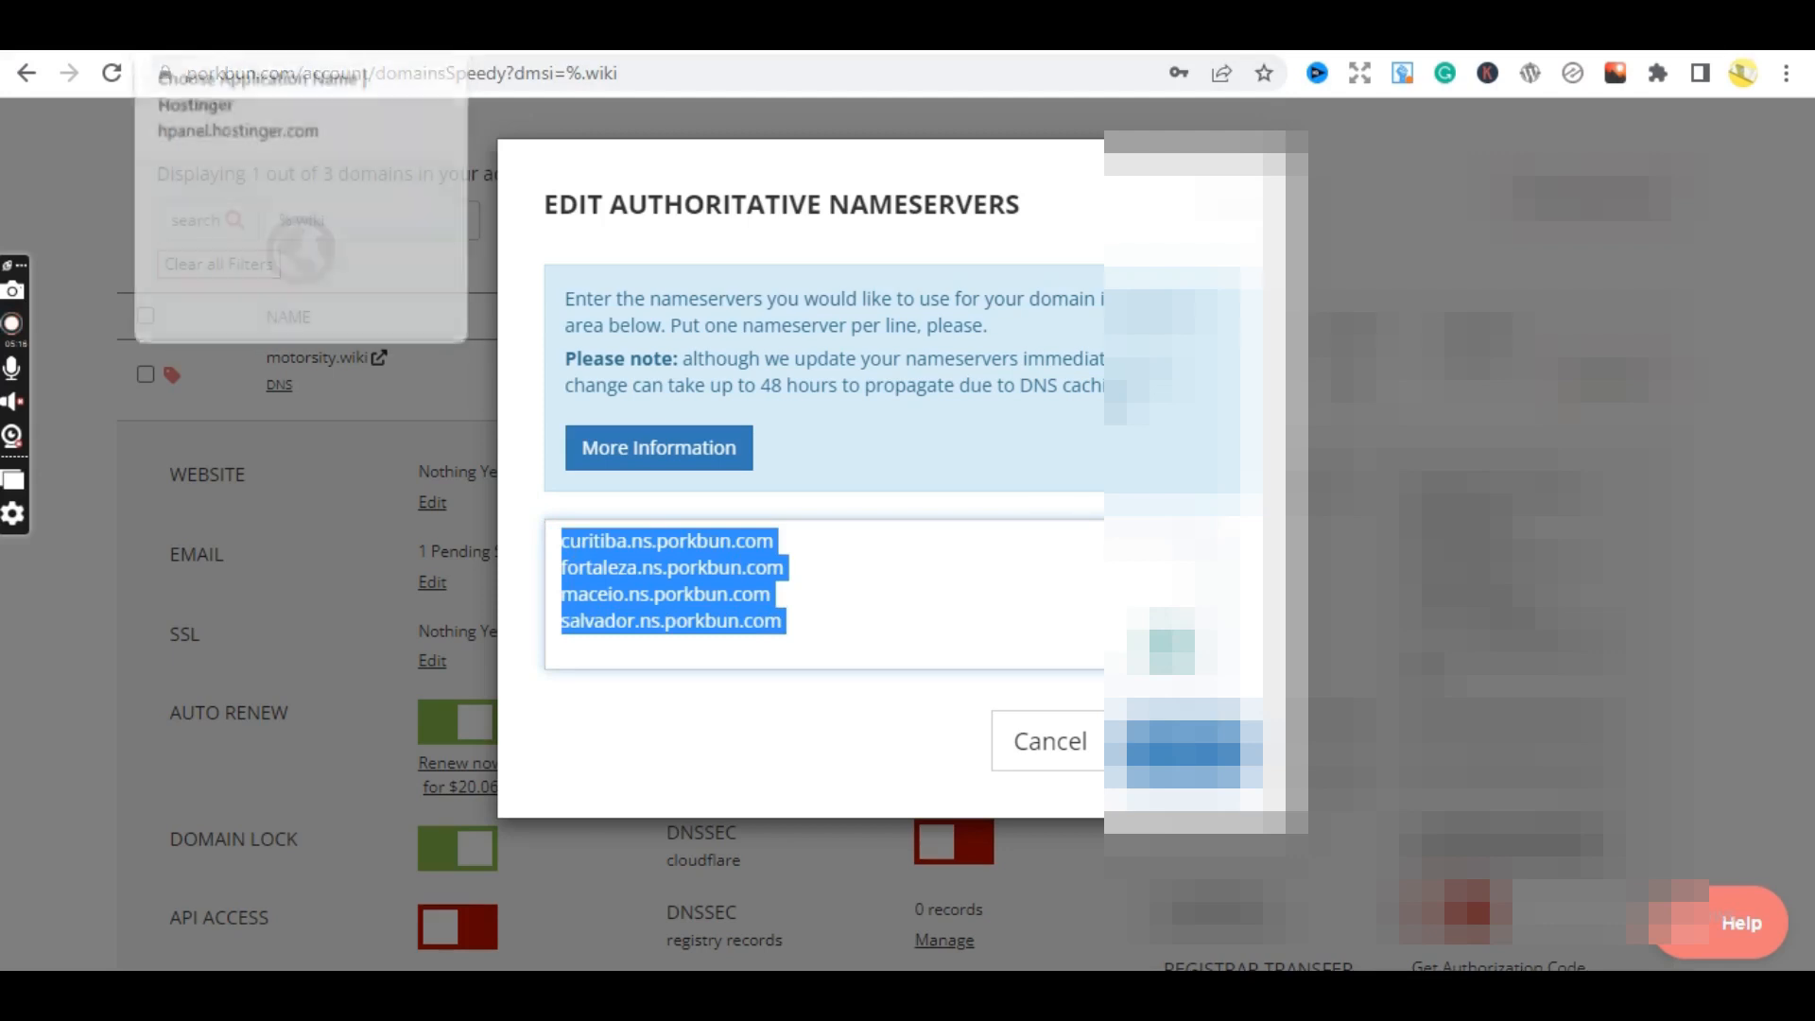
click(246, 28)
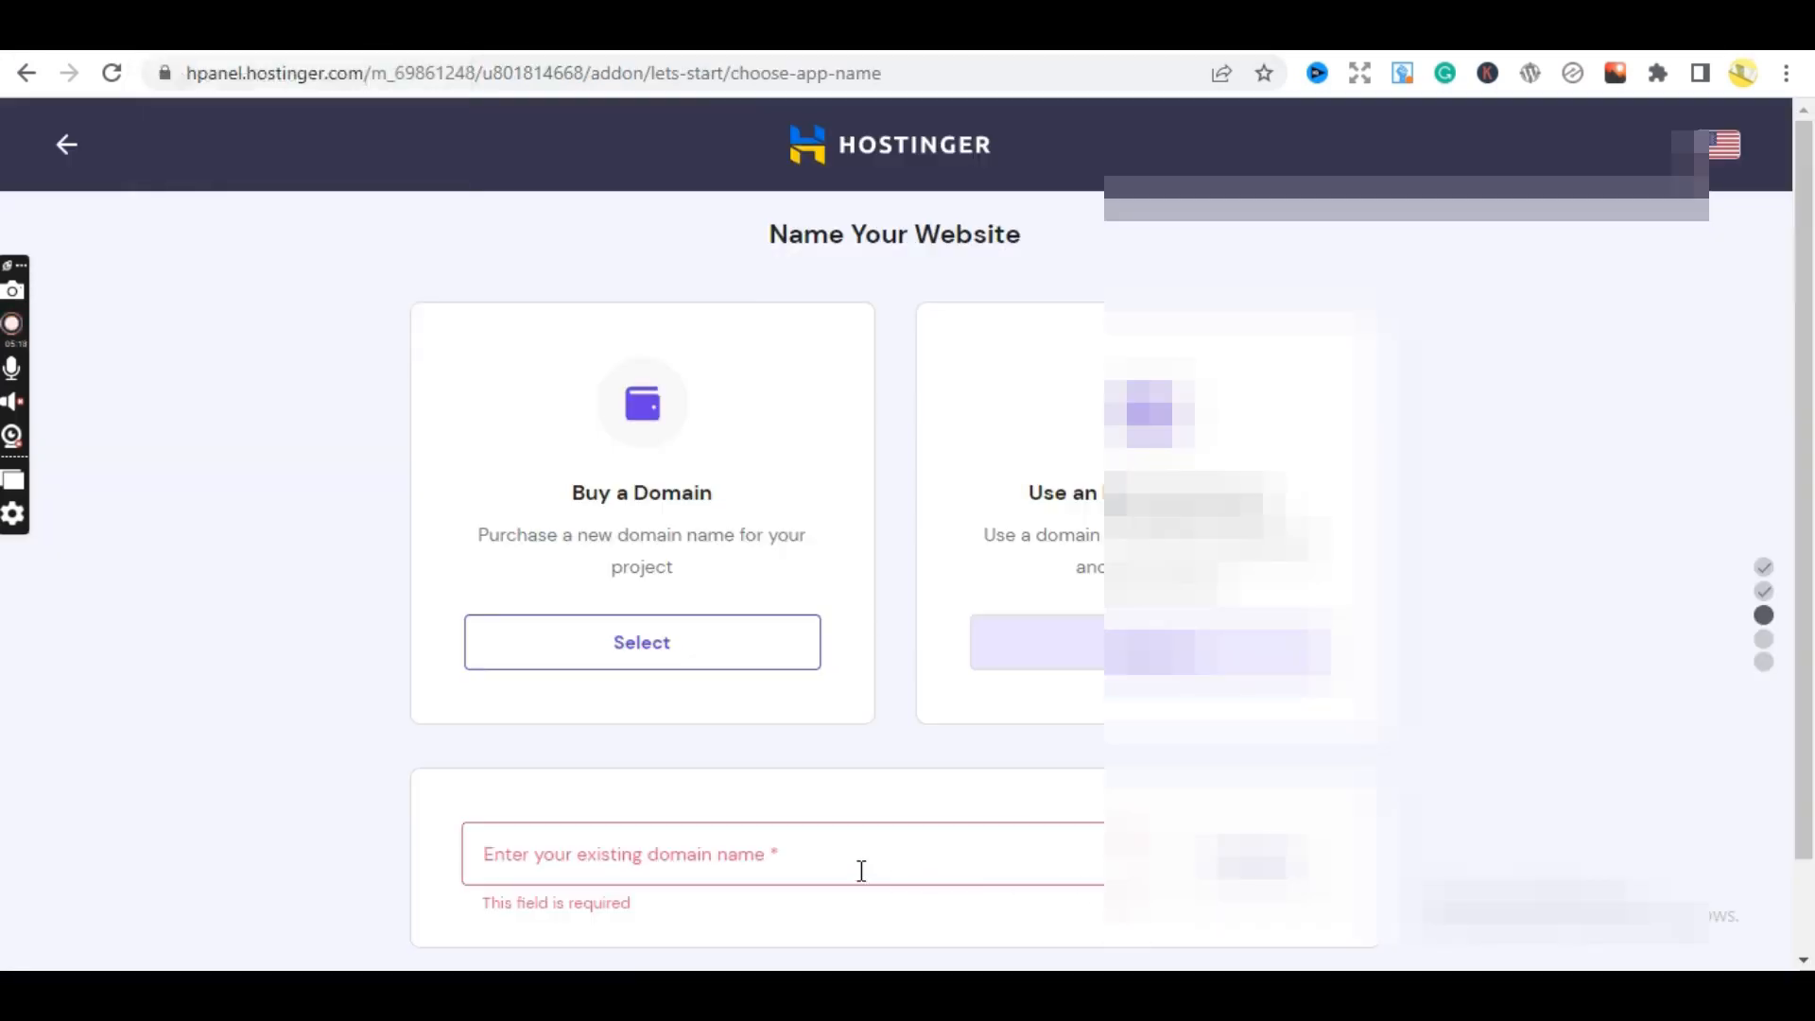
click(104, 28)
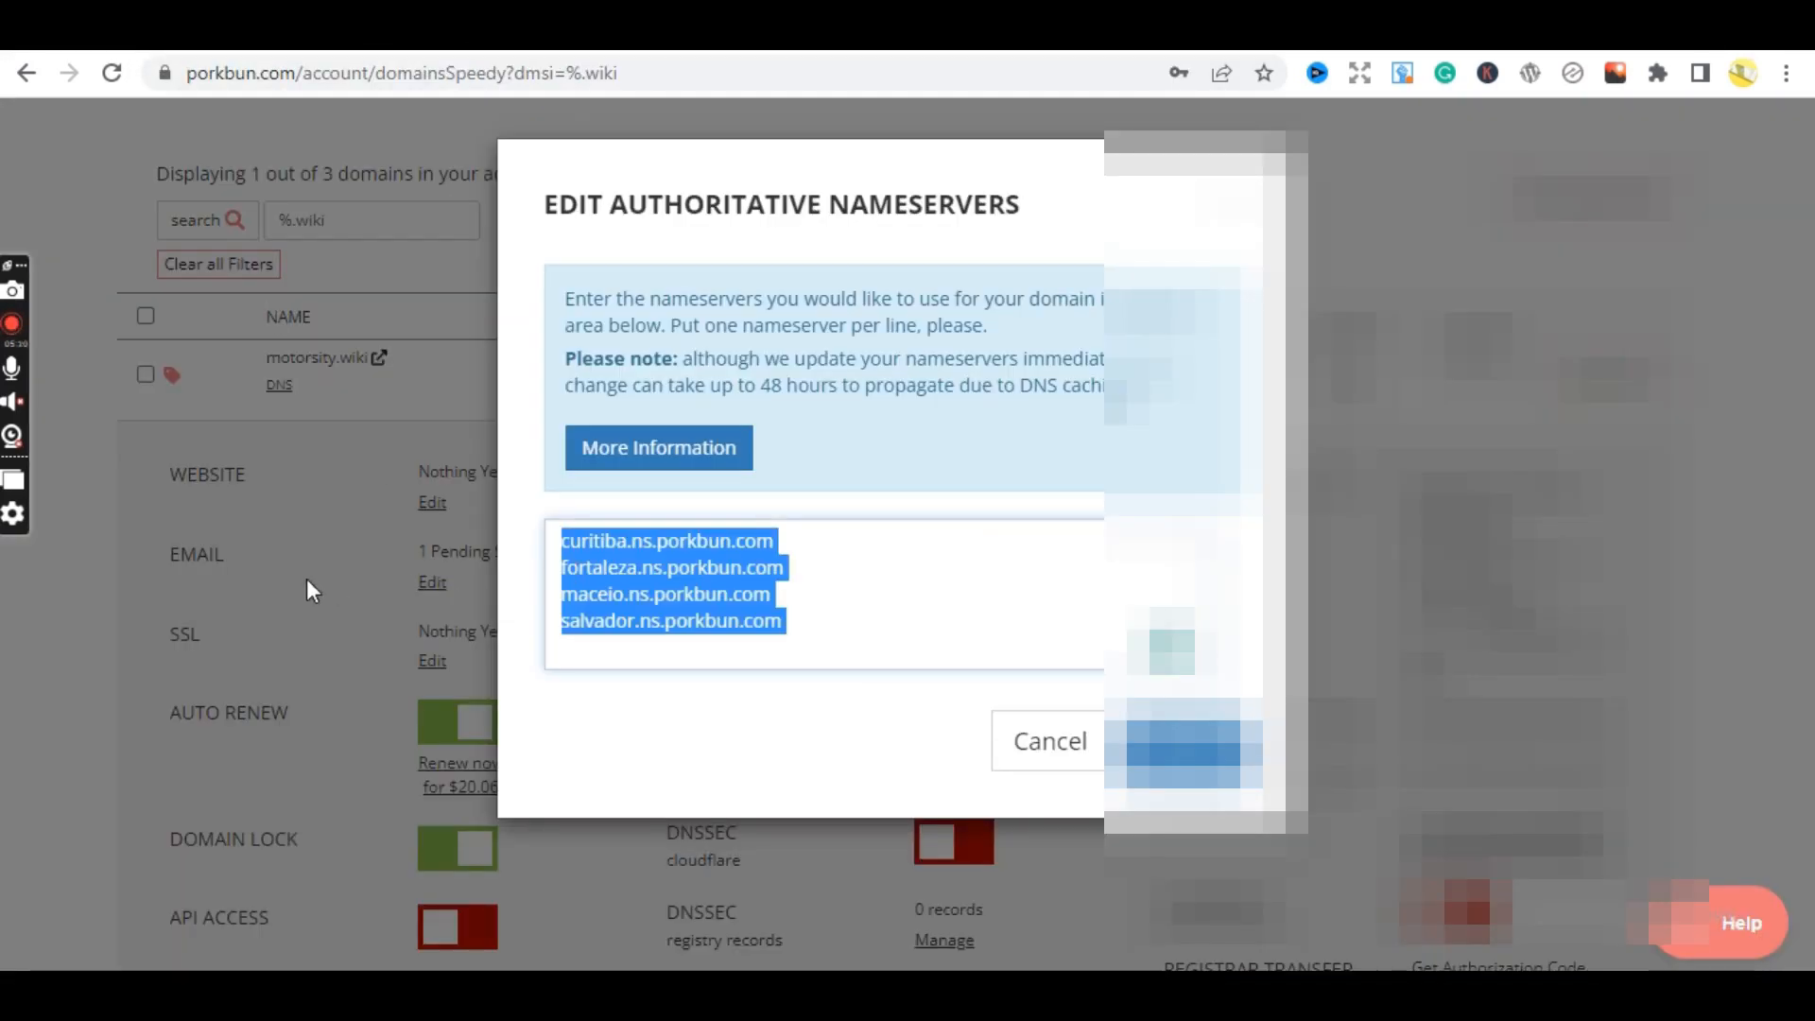
click(1030, 764)
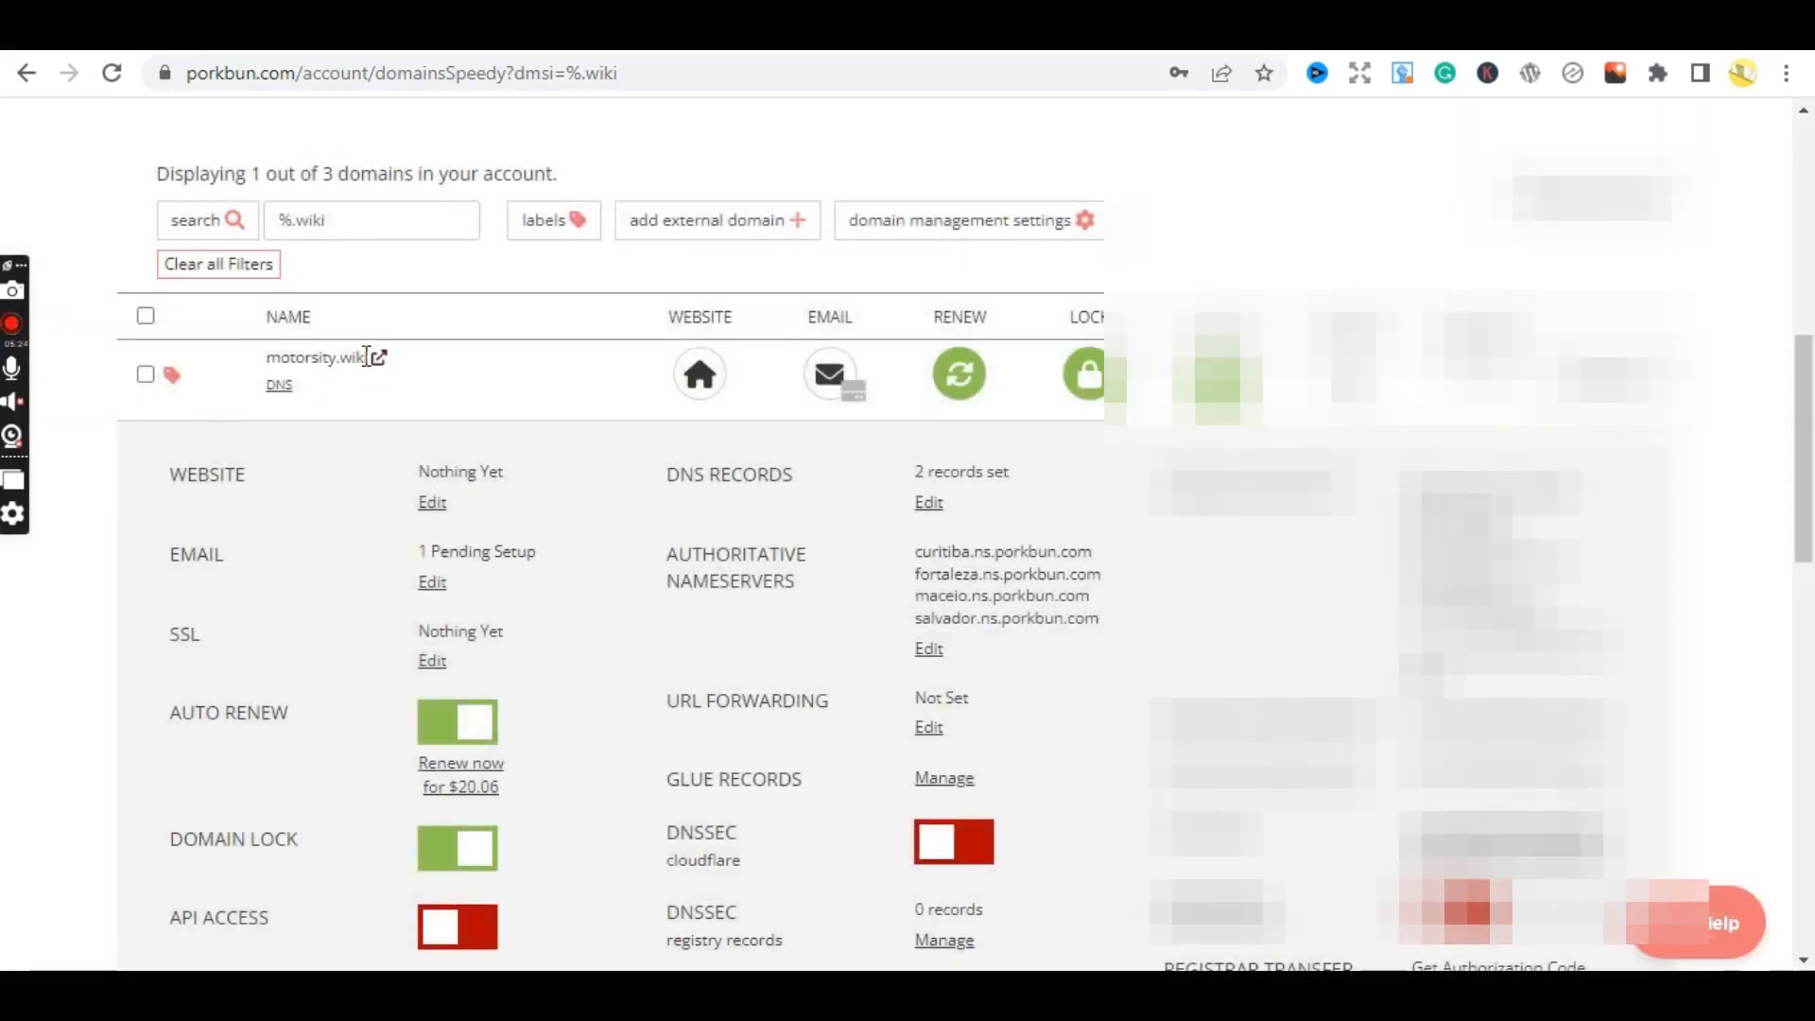
- Copy the domain name motorsity.wiki from the Porkbun page
drag(370, 355, 268, 353)
right_click(293, 354)
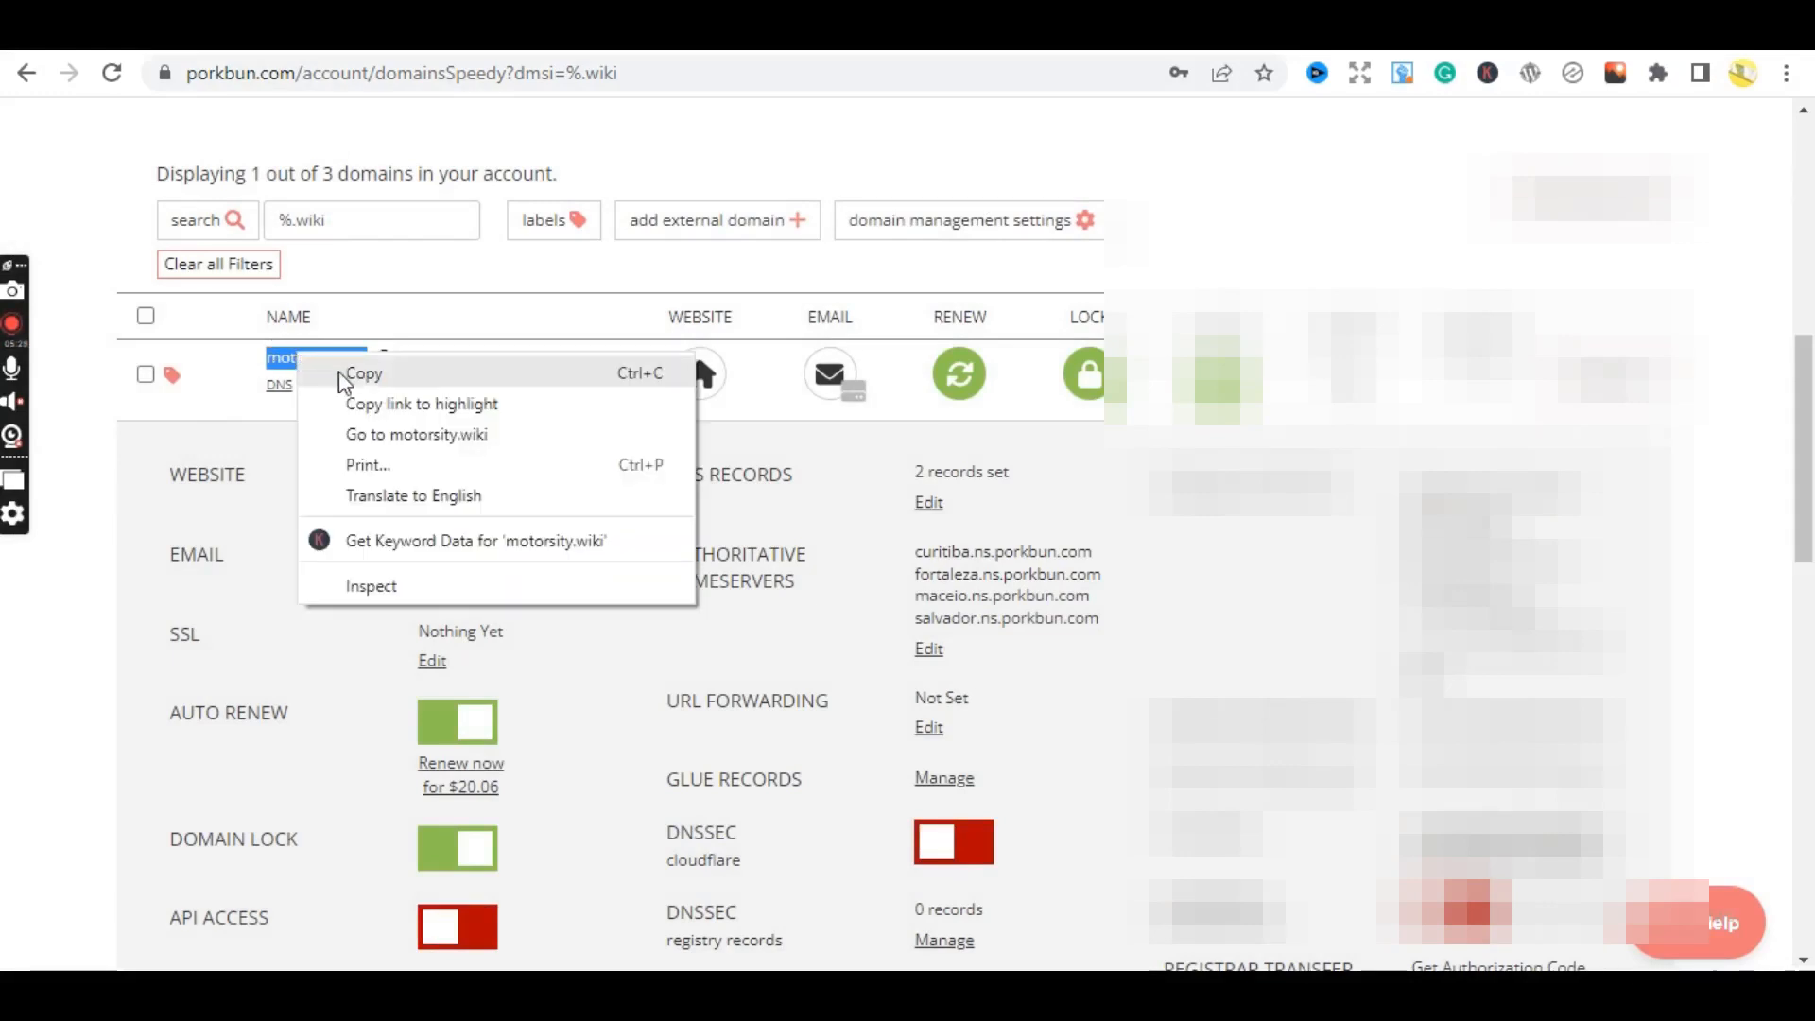
click(352, 373)
- Paste motorsity.wiki into Hostinger's existing domain name field and submit it
key(ctrl+Tab)
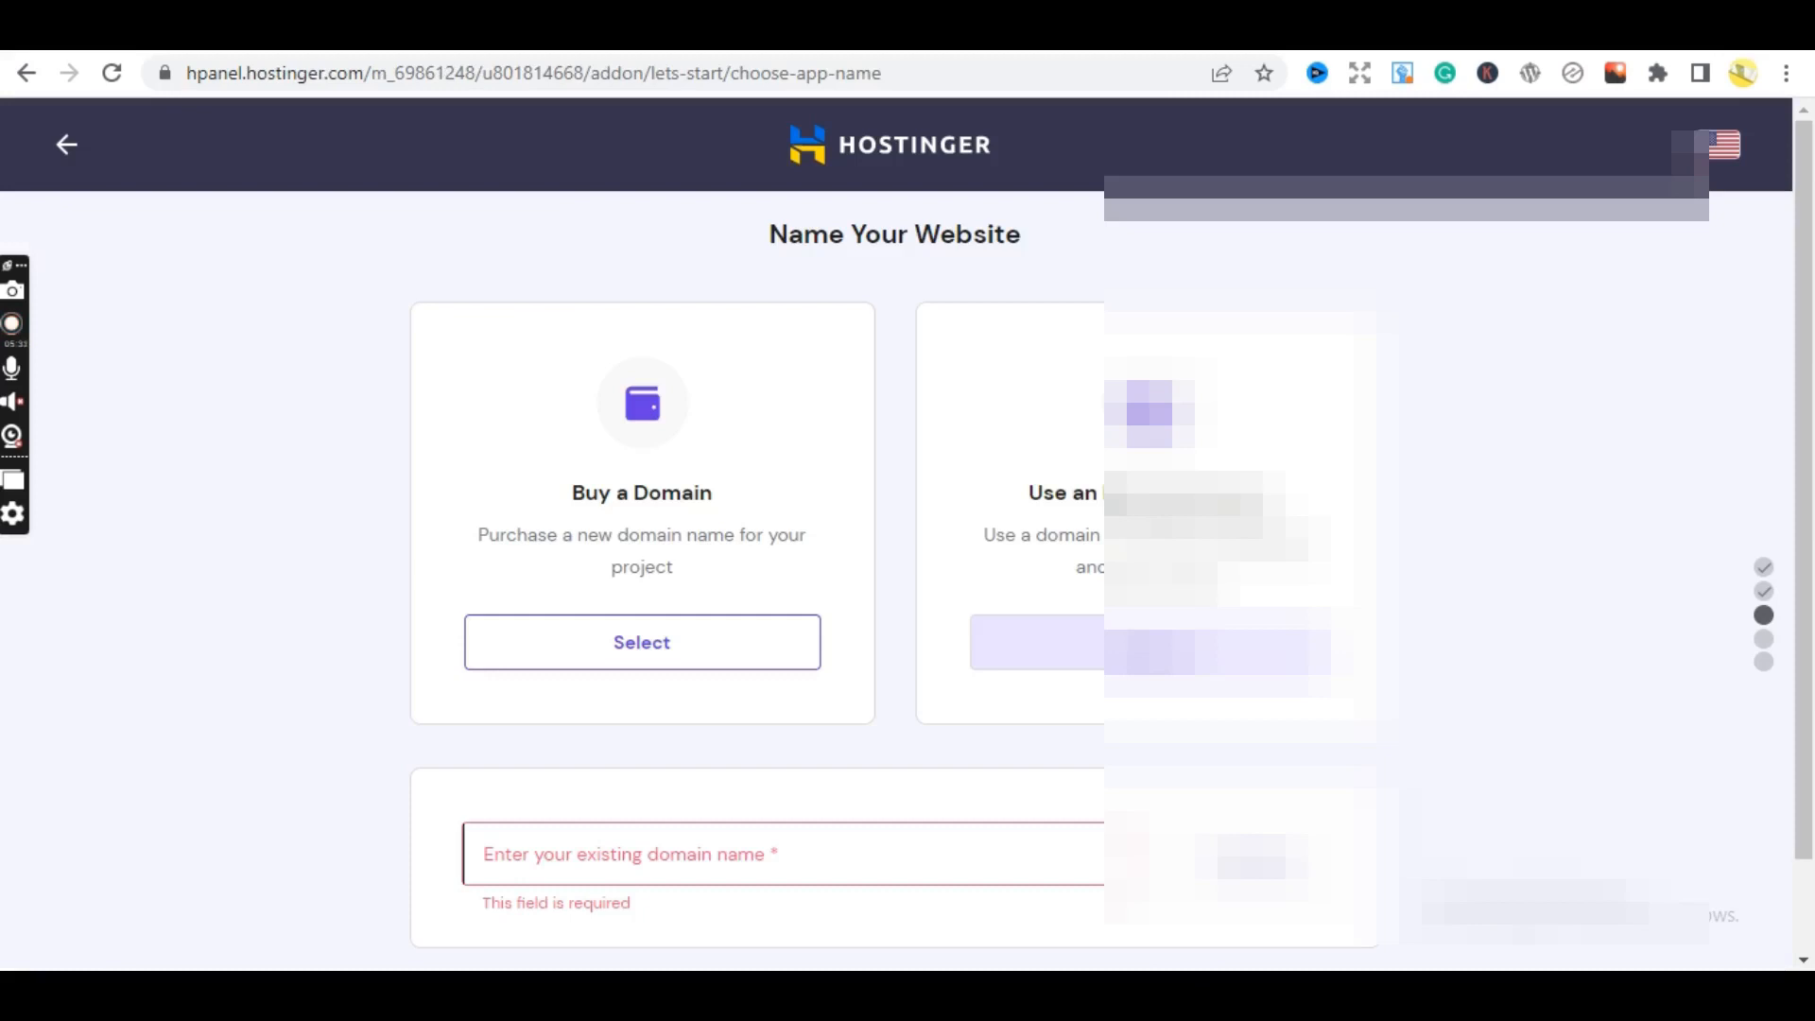
click(652, 855)
key(ctrl+v)
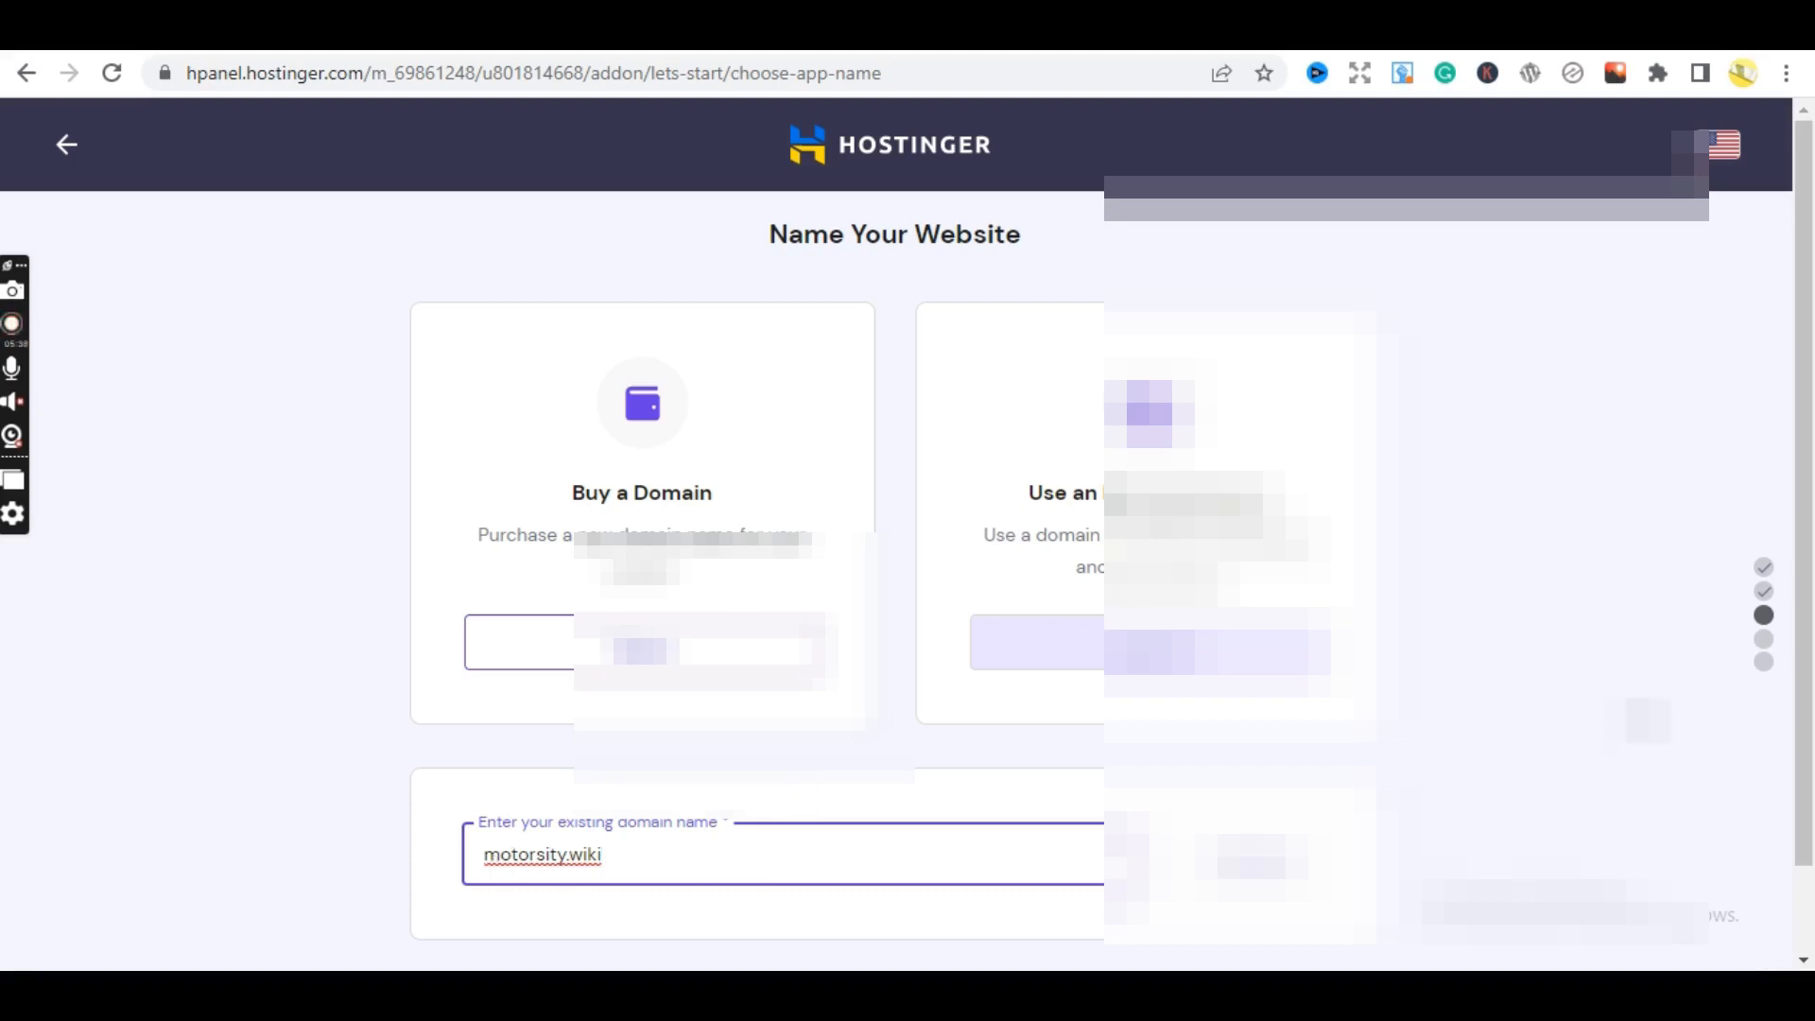
scroll(936, 678, down, 1)
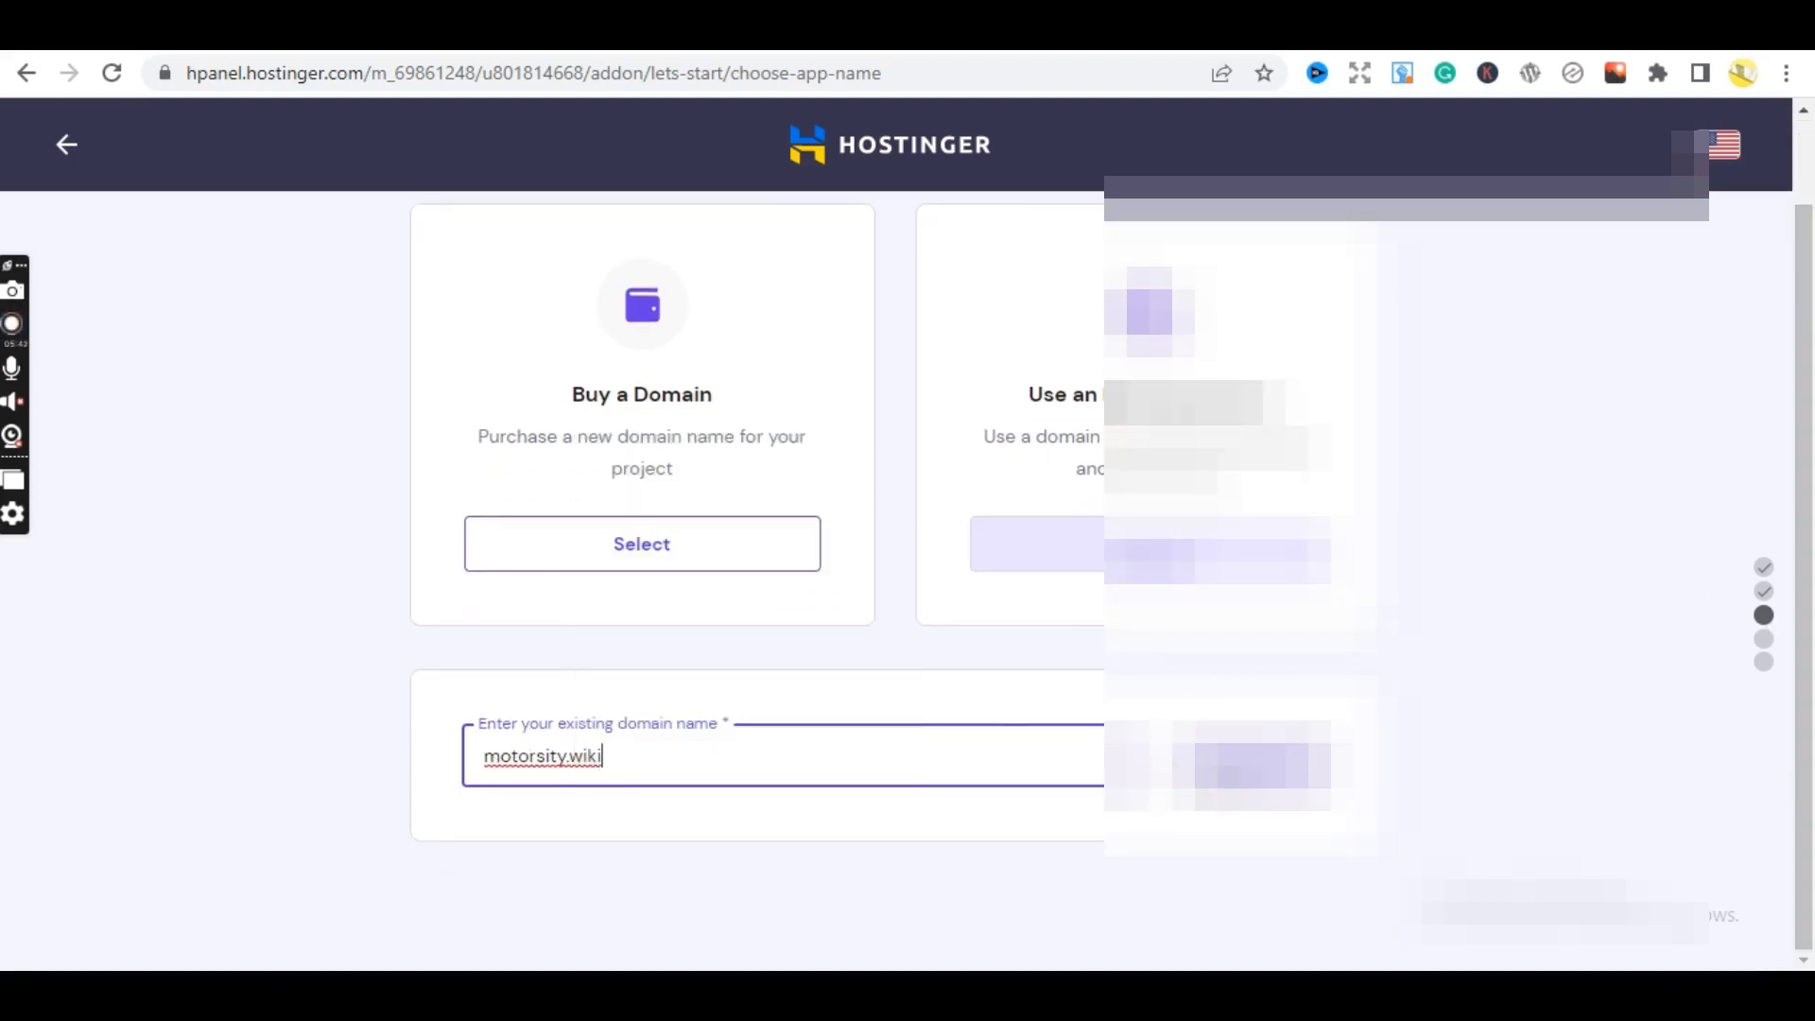
key(Tab)
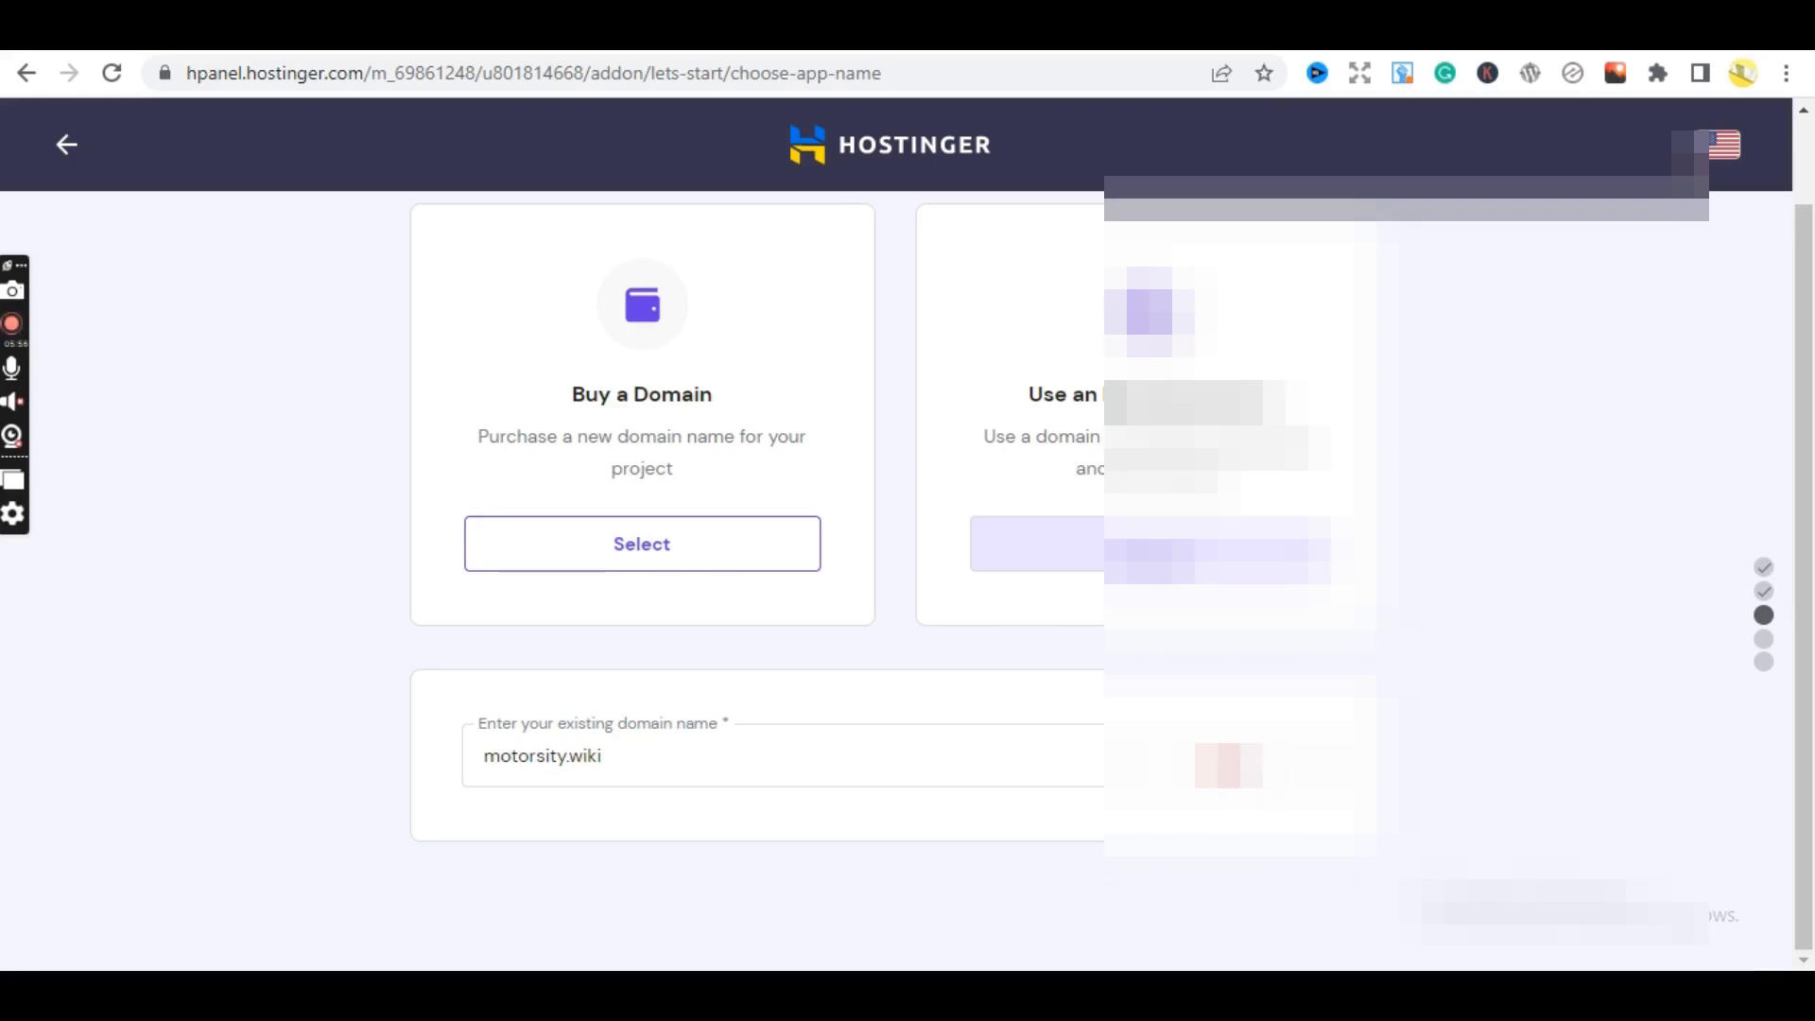
key(Return)
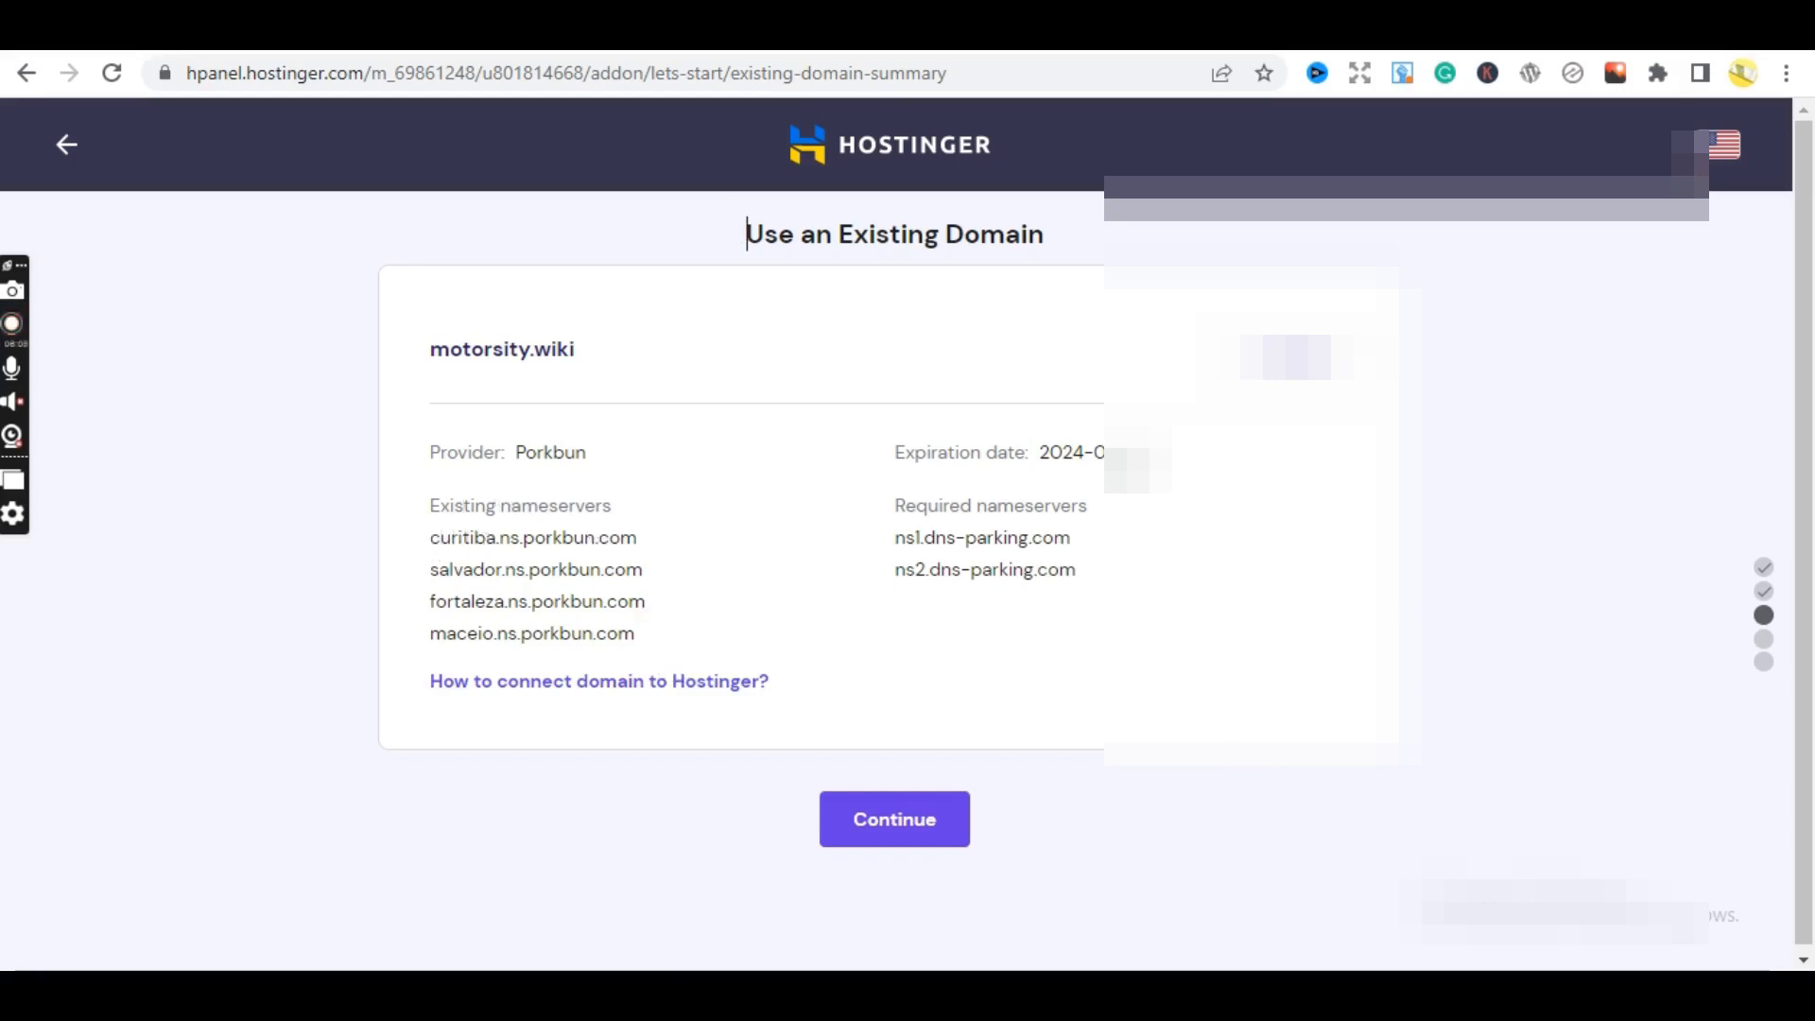
- Compare Porkbun's four current nameservers with Hostinger's existing nameserver list
key(ctrl+Tab)
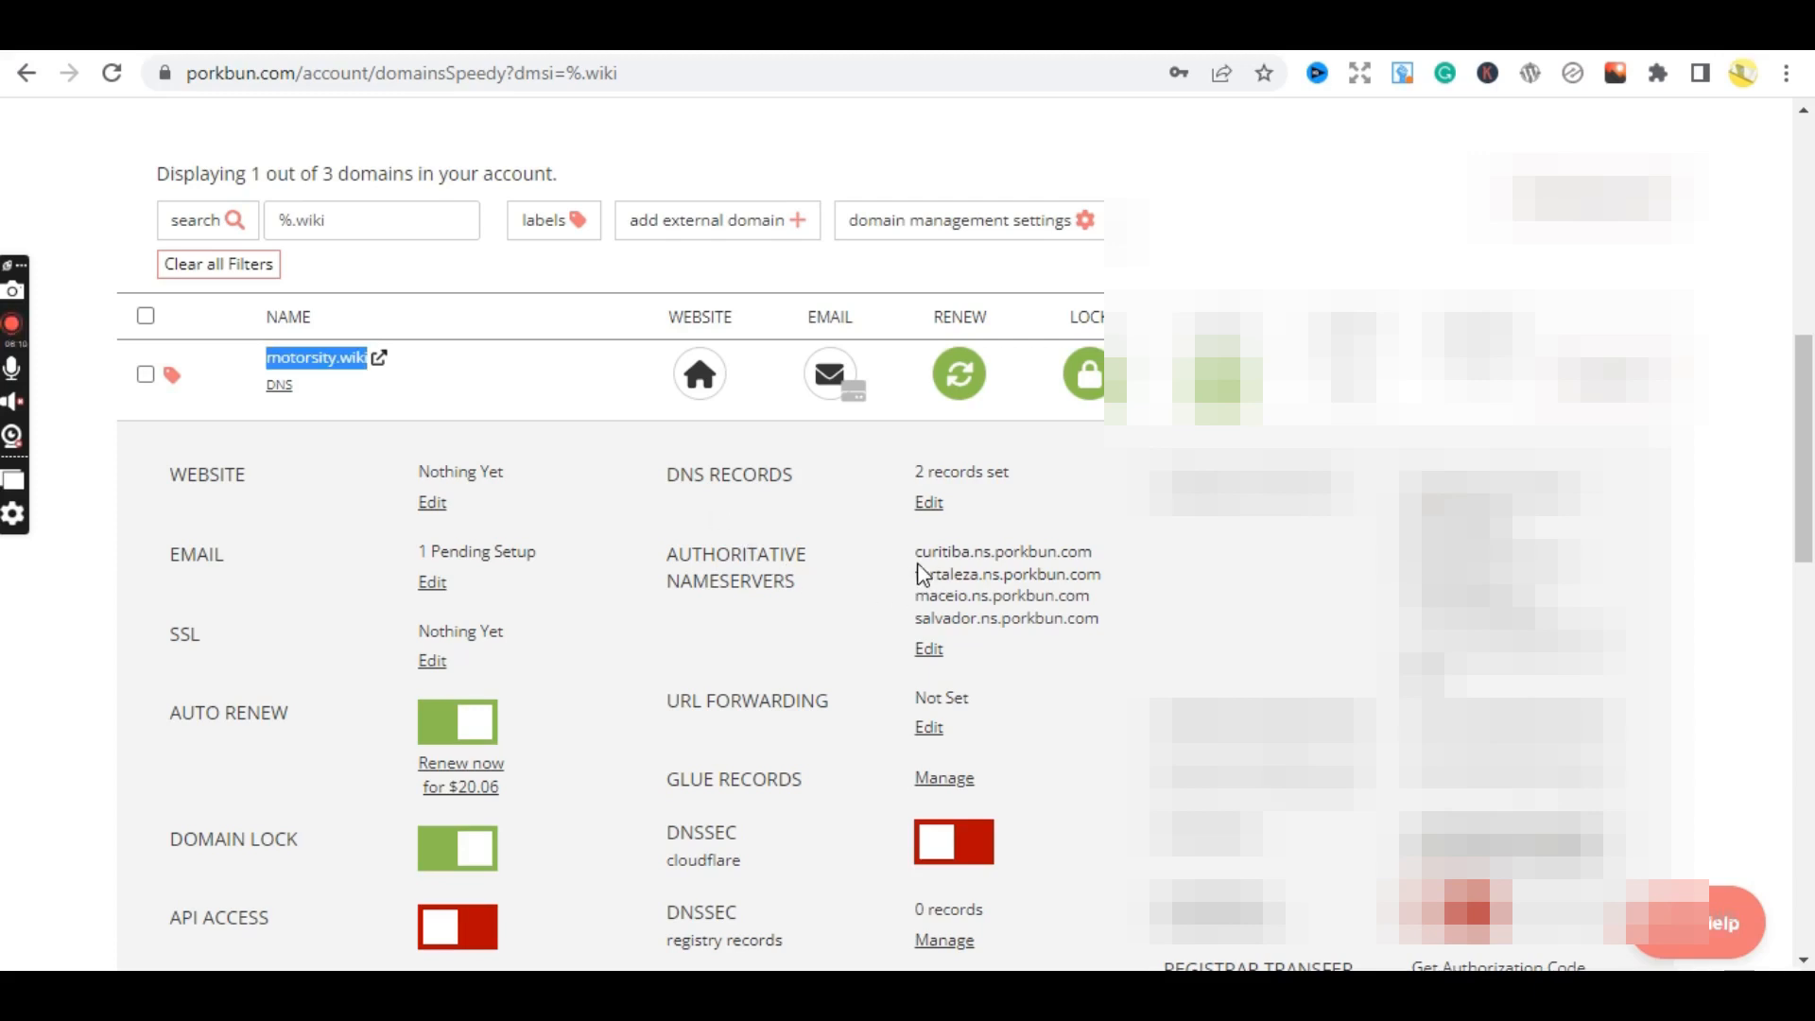
drag(917, 552, 1086, 666)
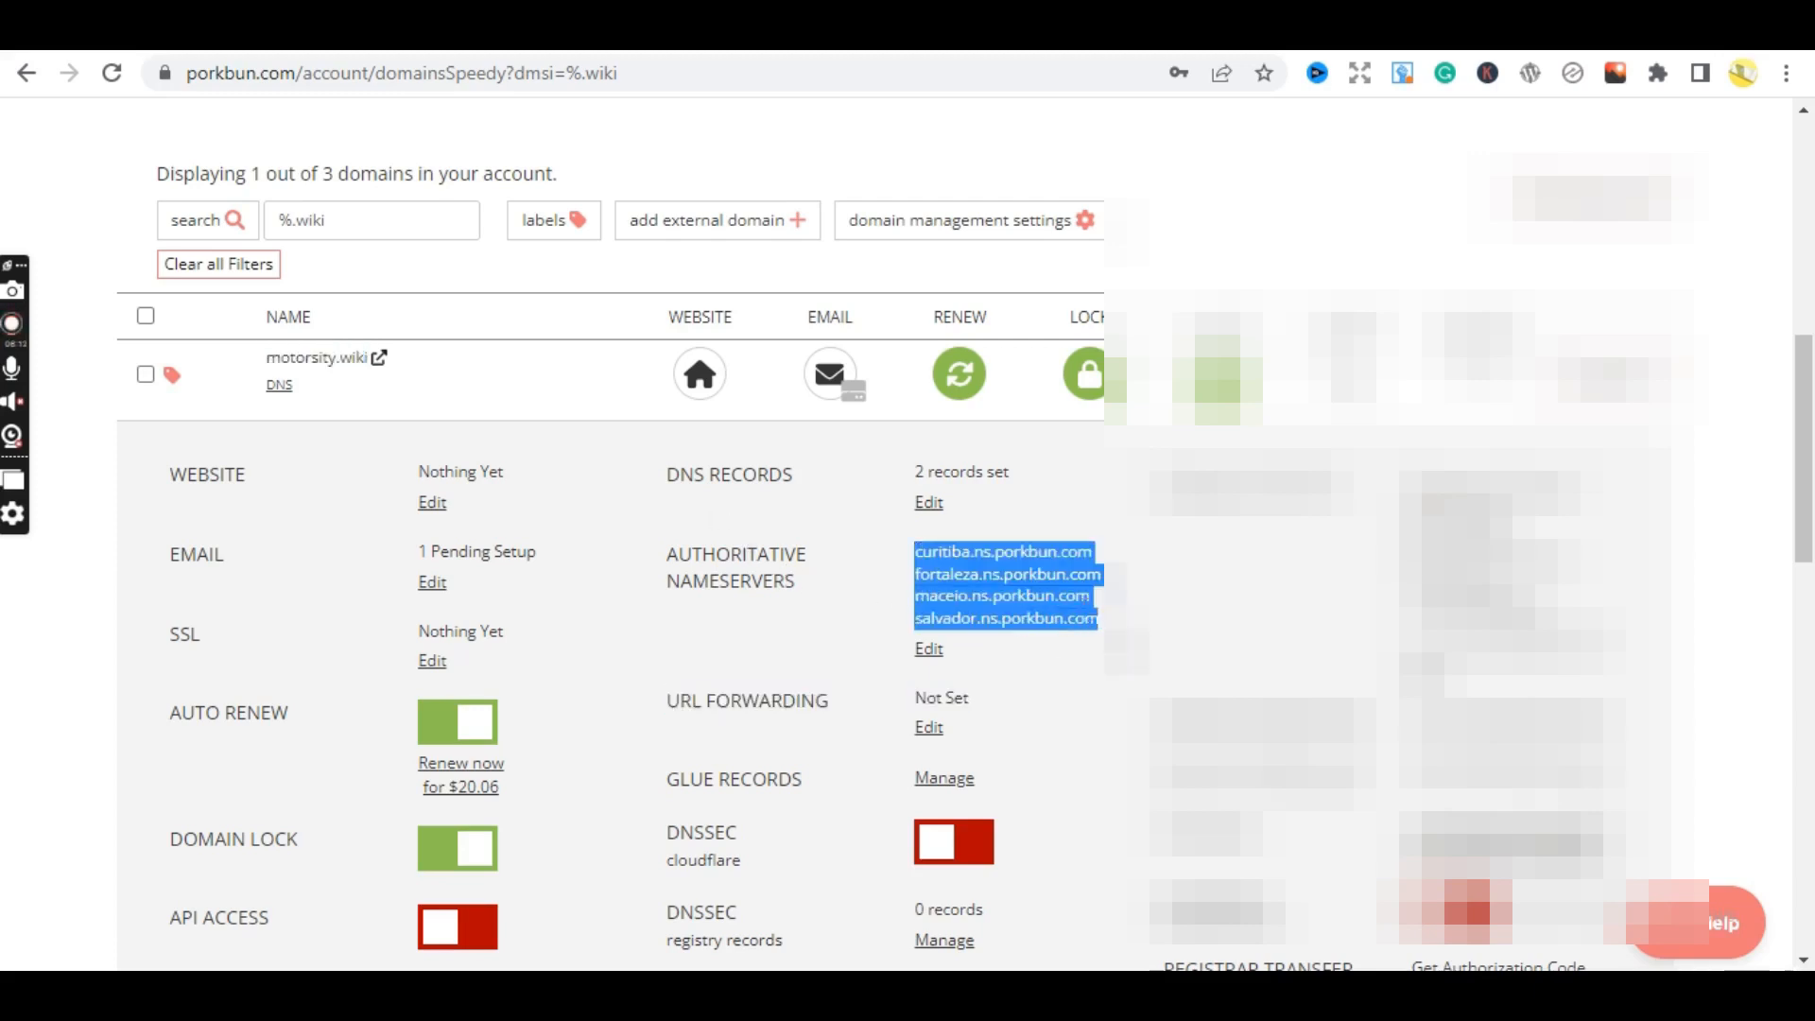
key(ctrl+Tab)
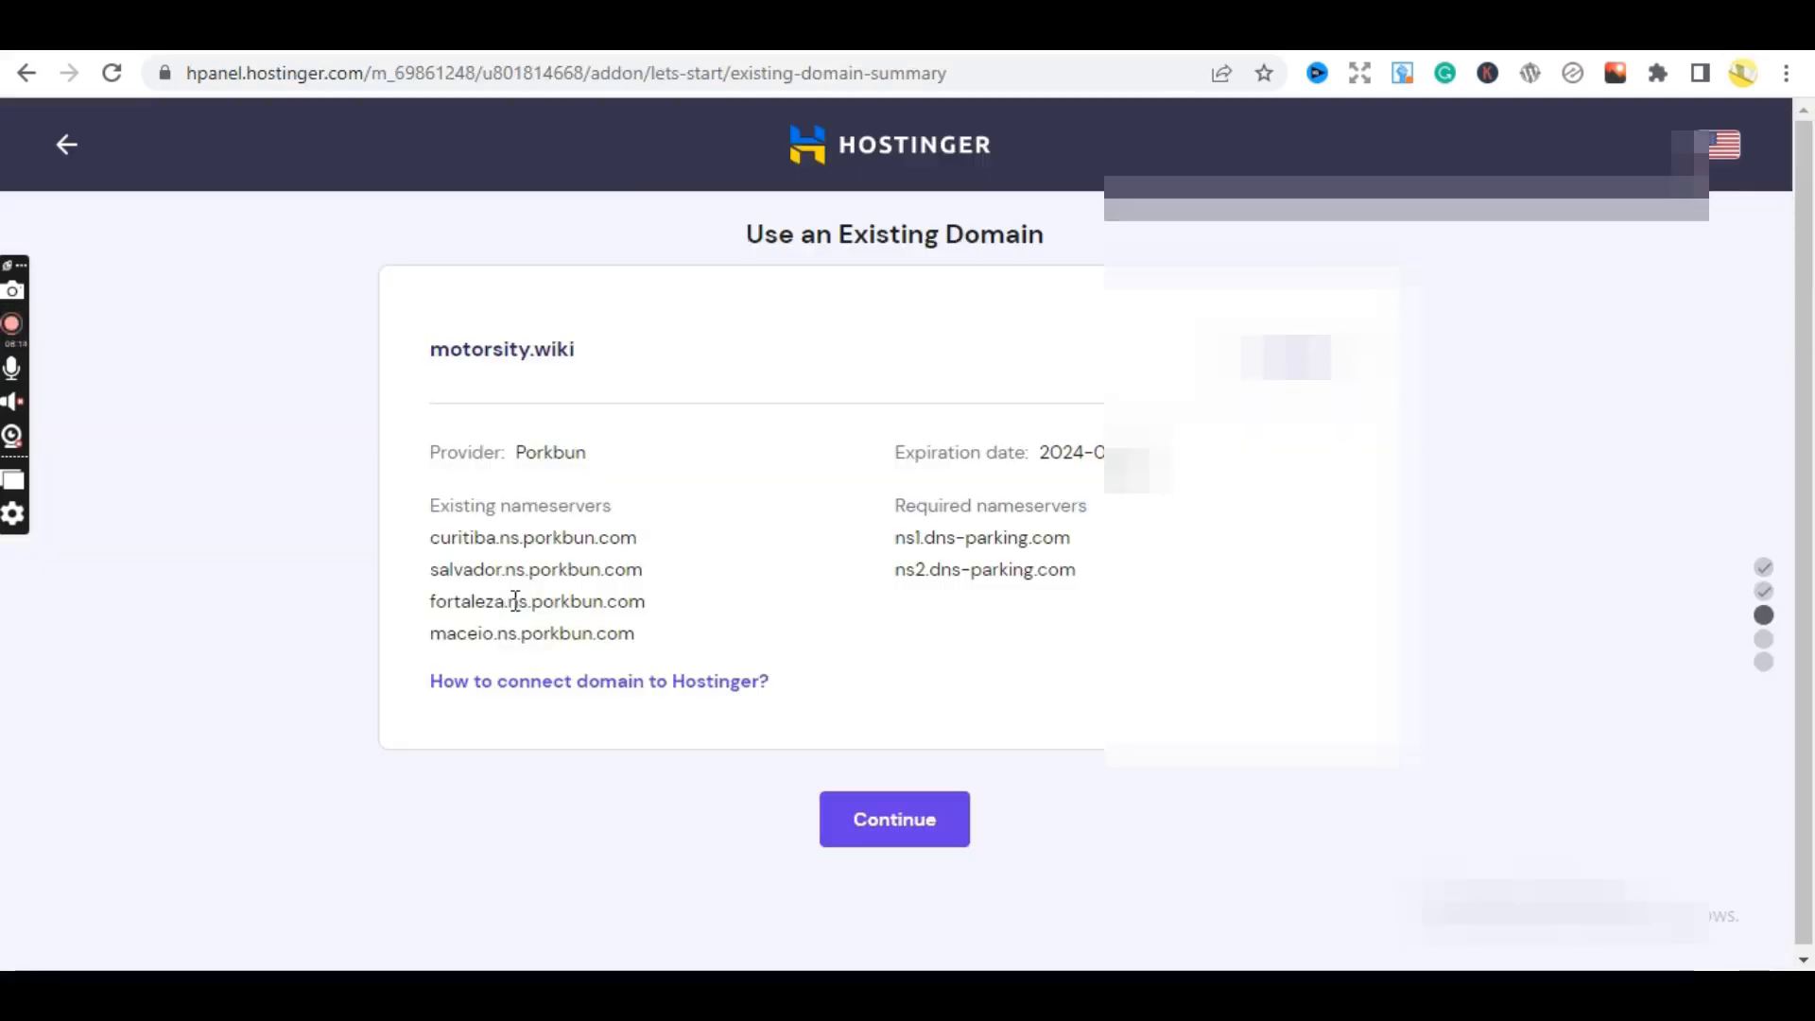
drag(434, 539, 610, 632)
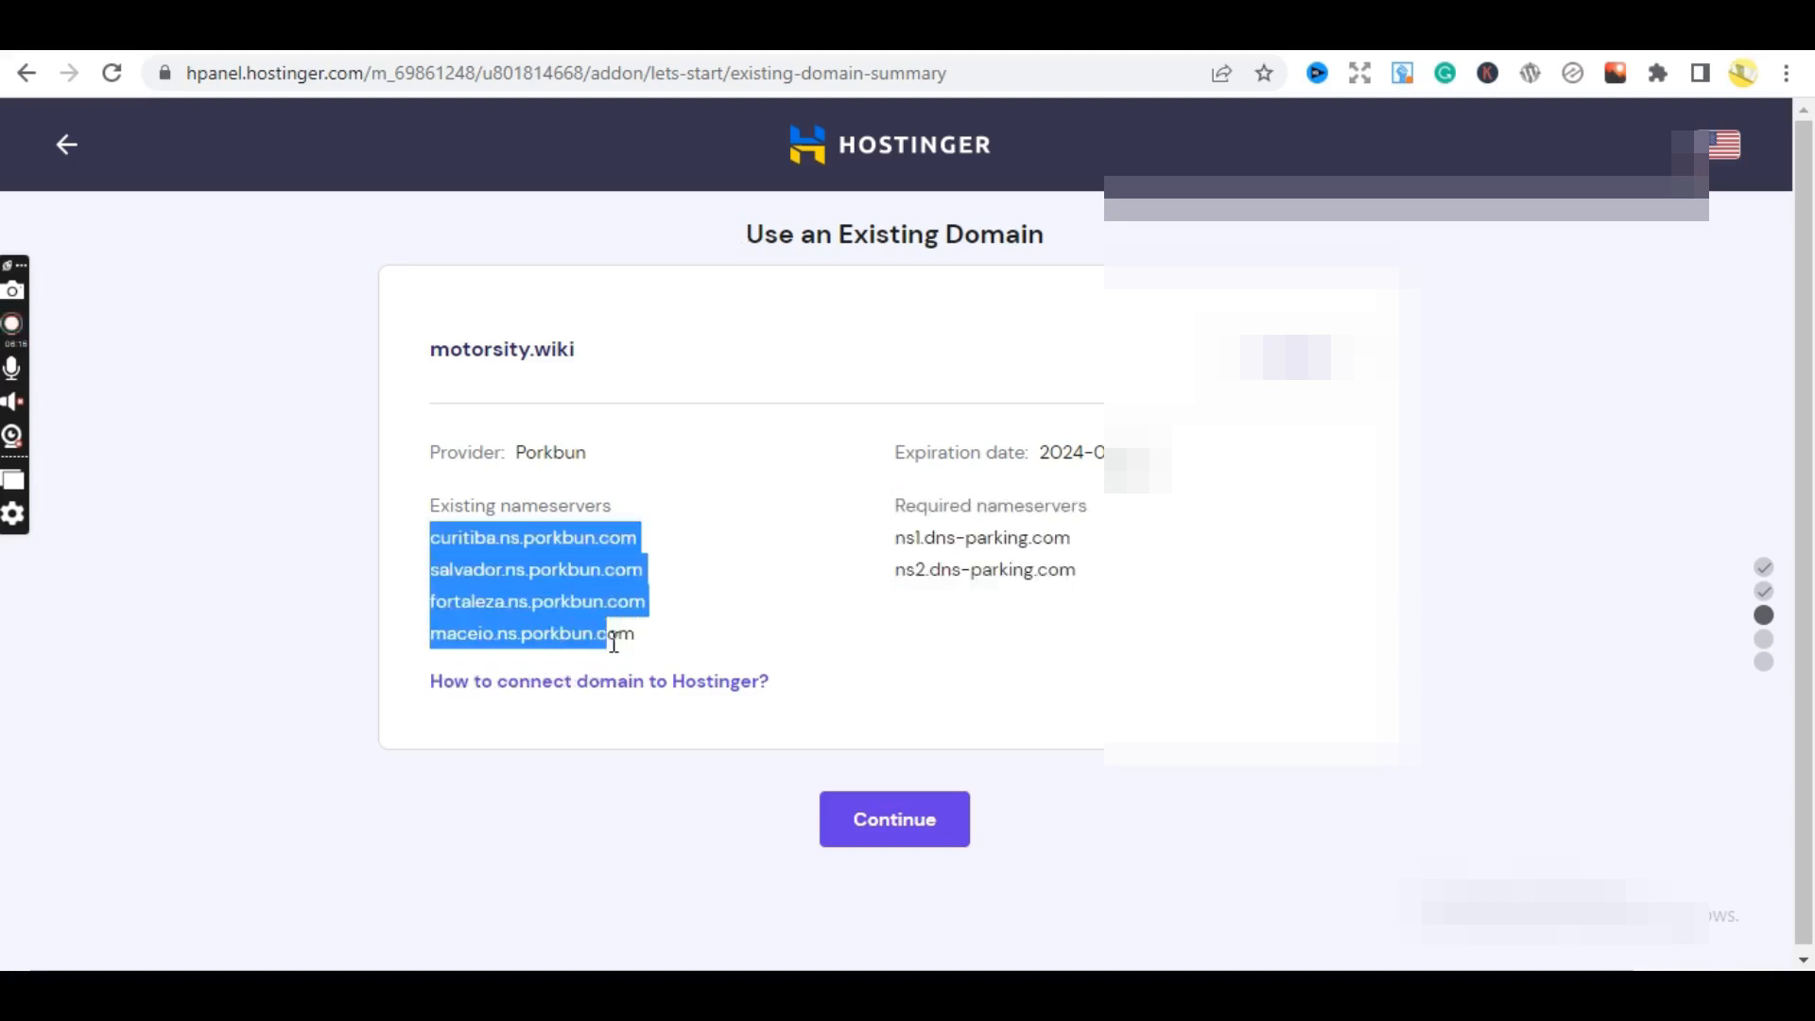
click(927, 590)
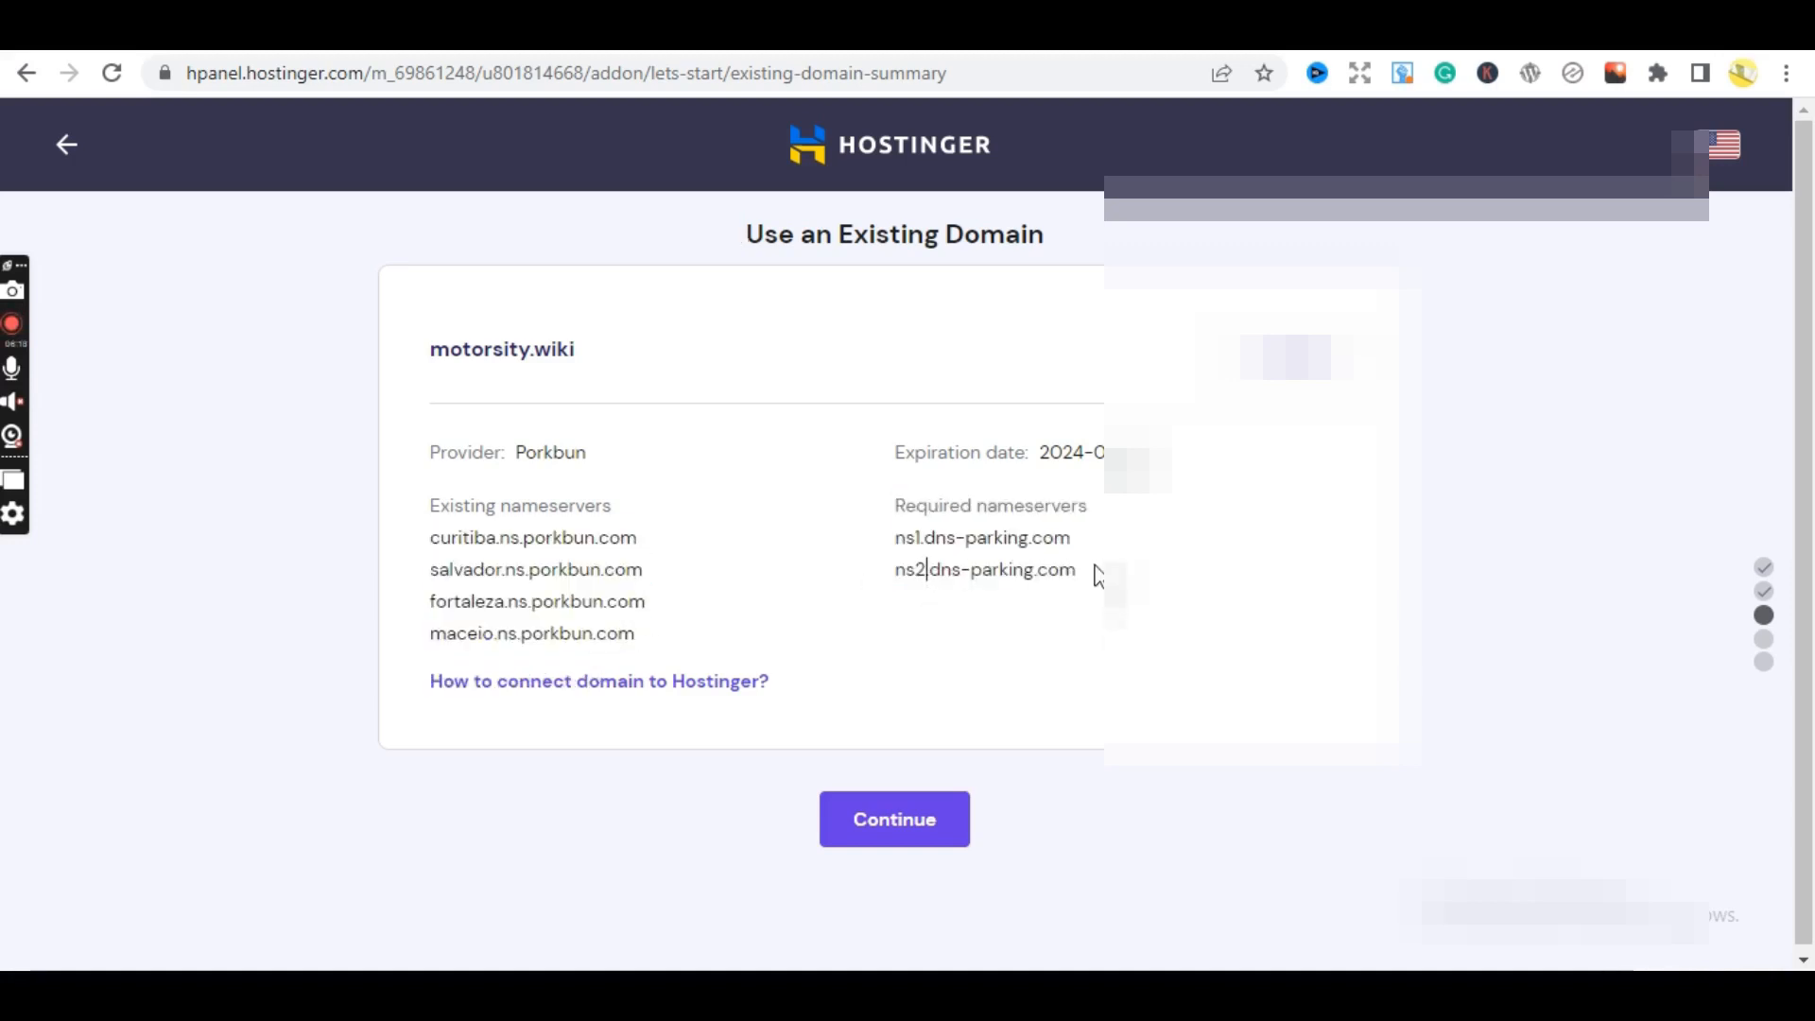
- Copy the required ns1.dns-parking.com and ns2.dns-parking.com nameservers and return to Porkbun
drag(1096, 577, 897, 542)
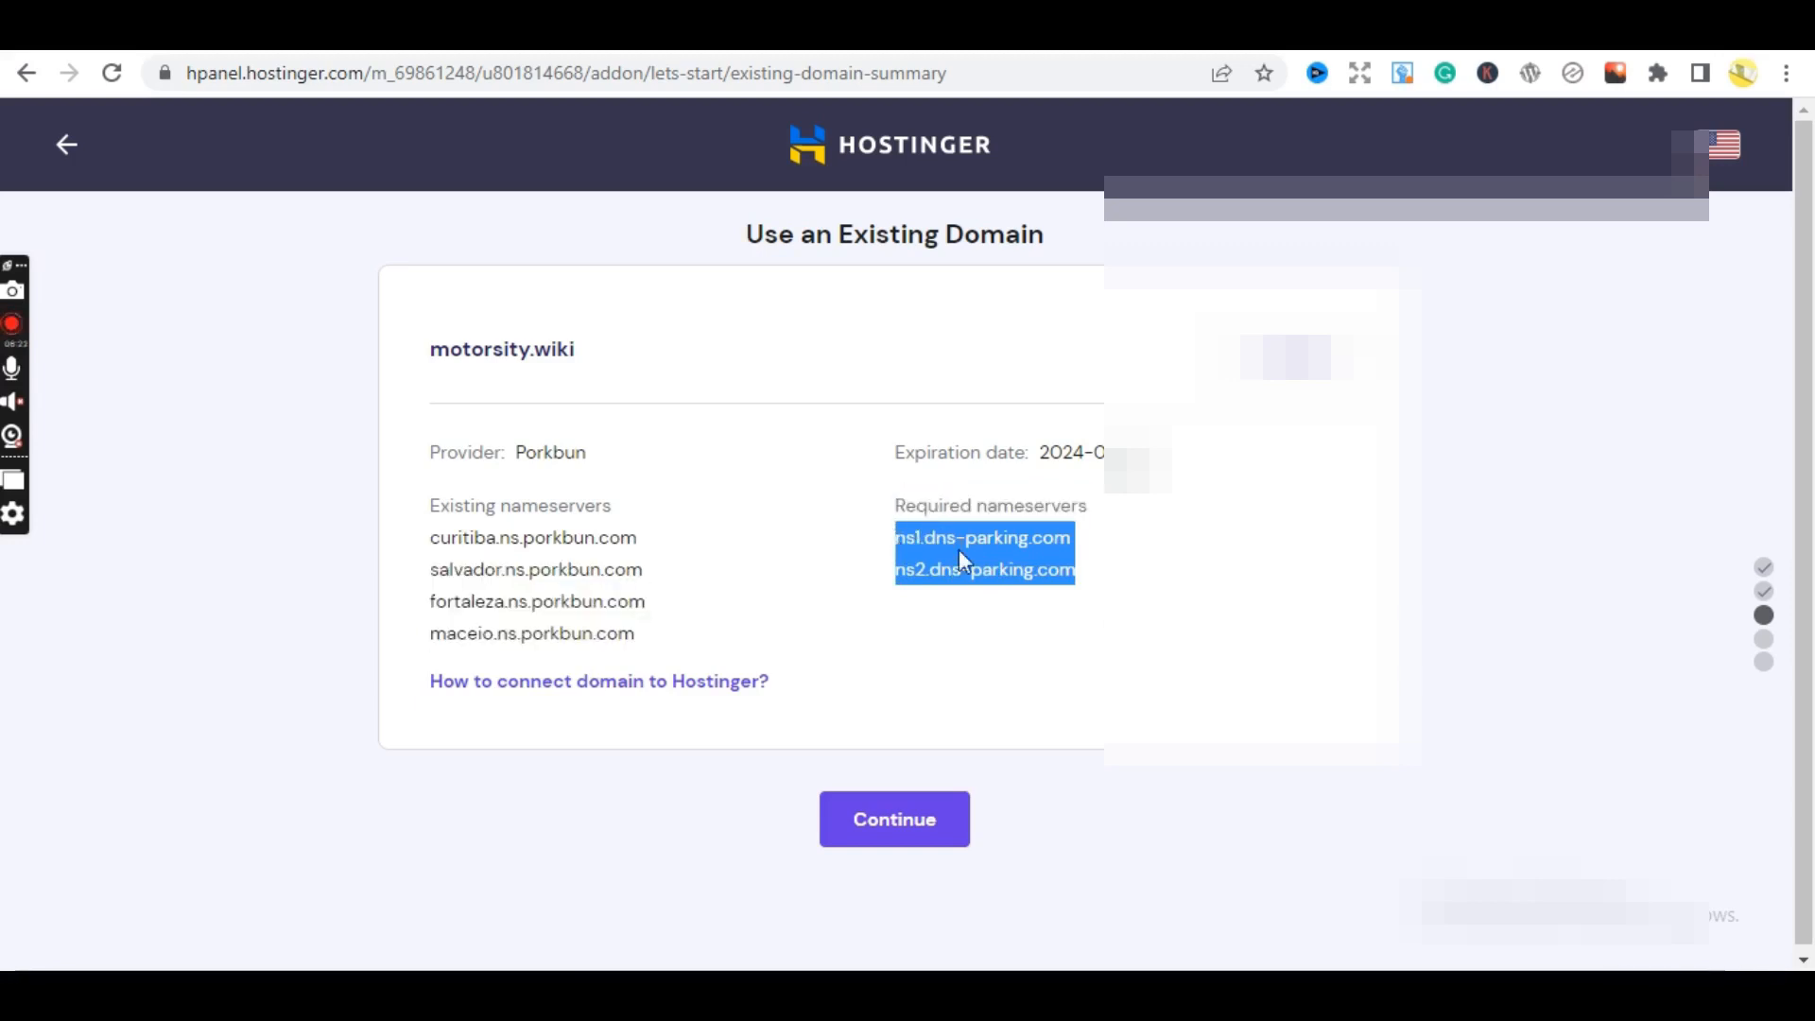
right_click(1026, 568)
click(1089, 591)
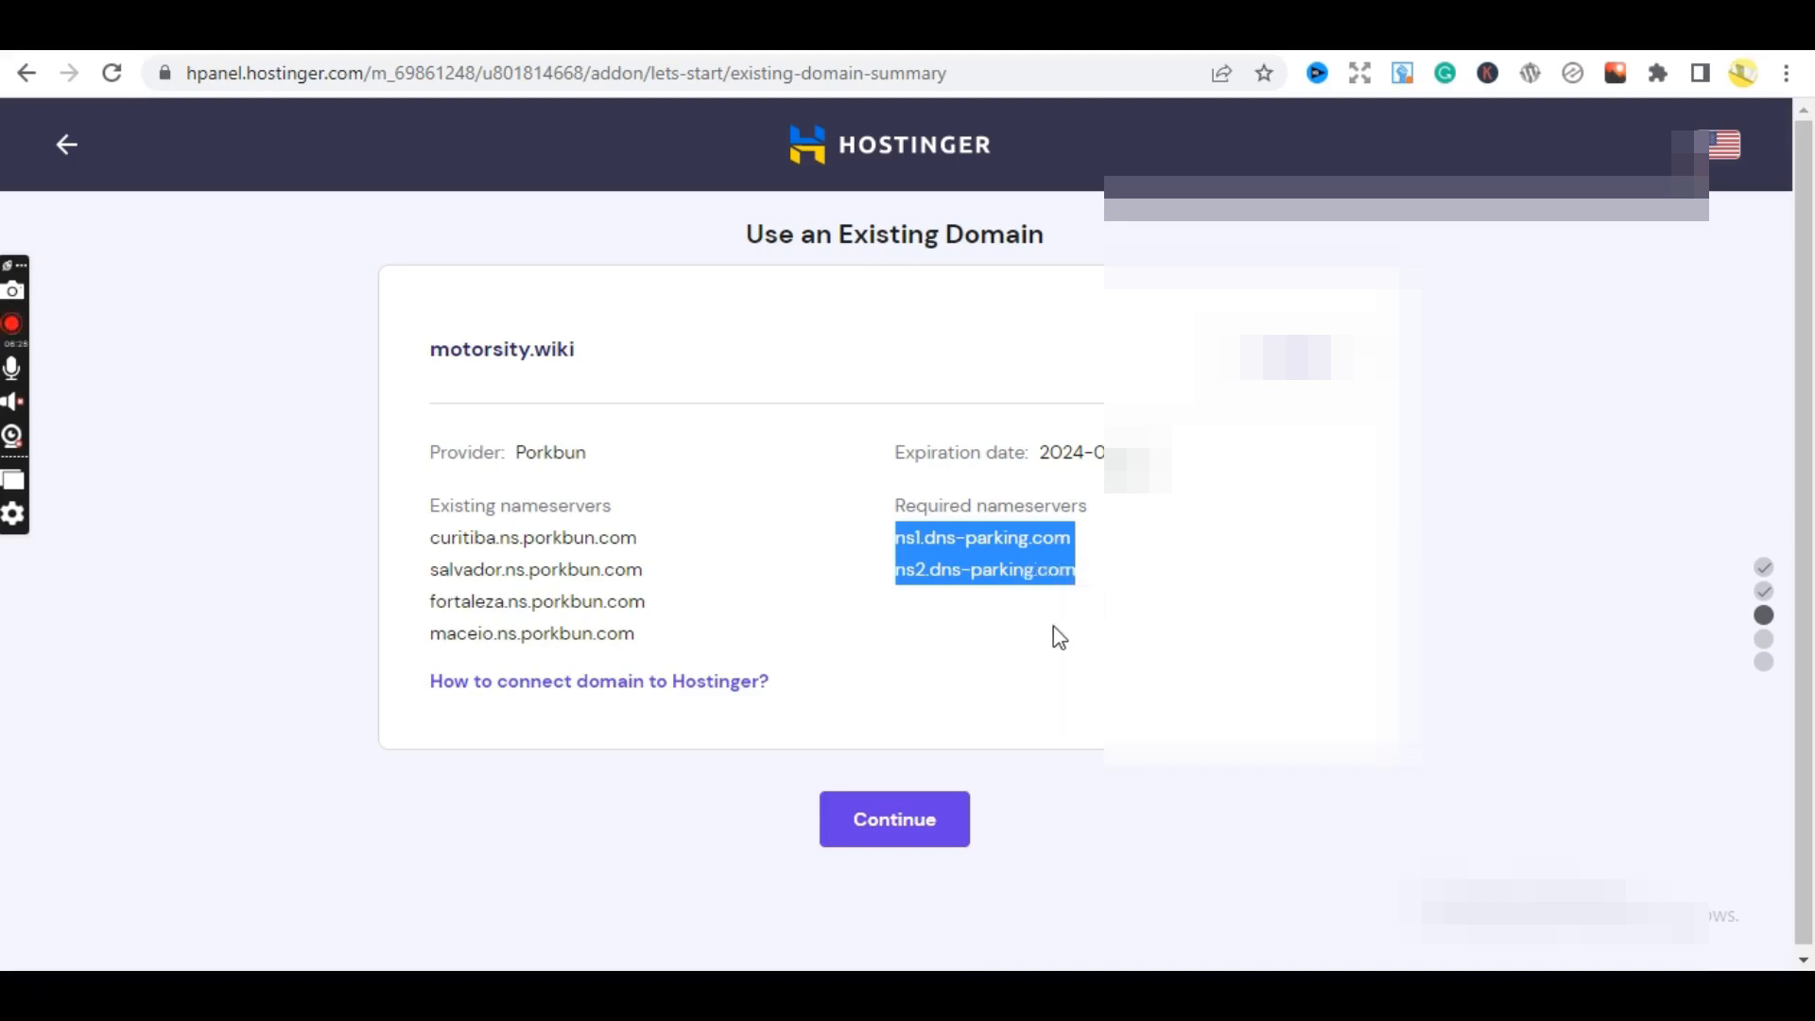
click(1053, 627)
key(ctrl+Tab)
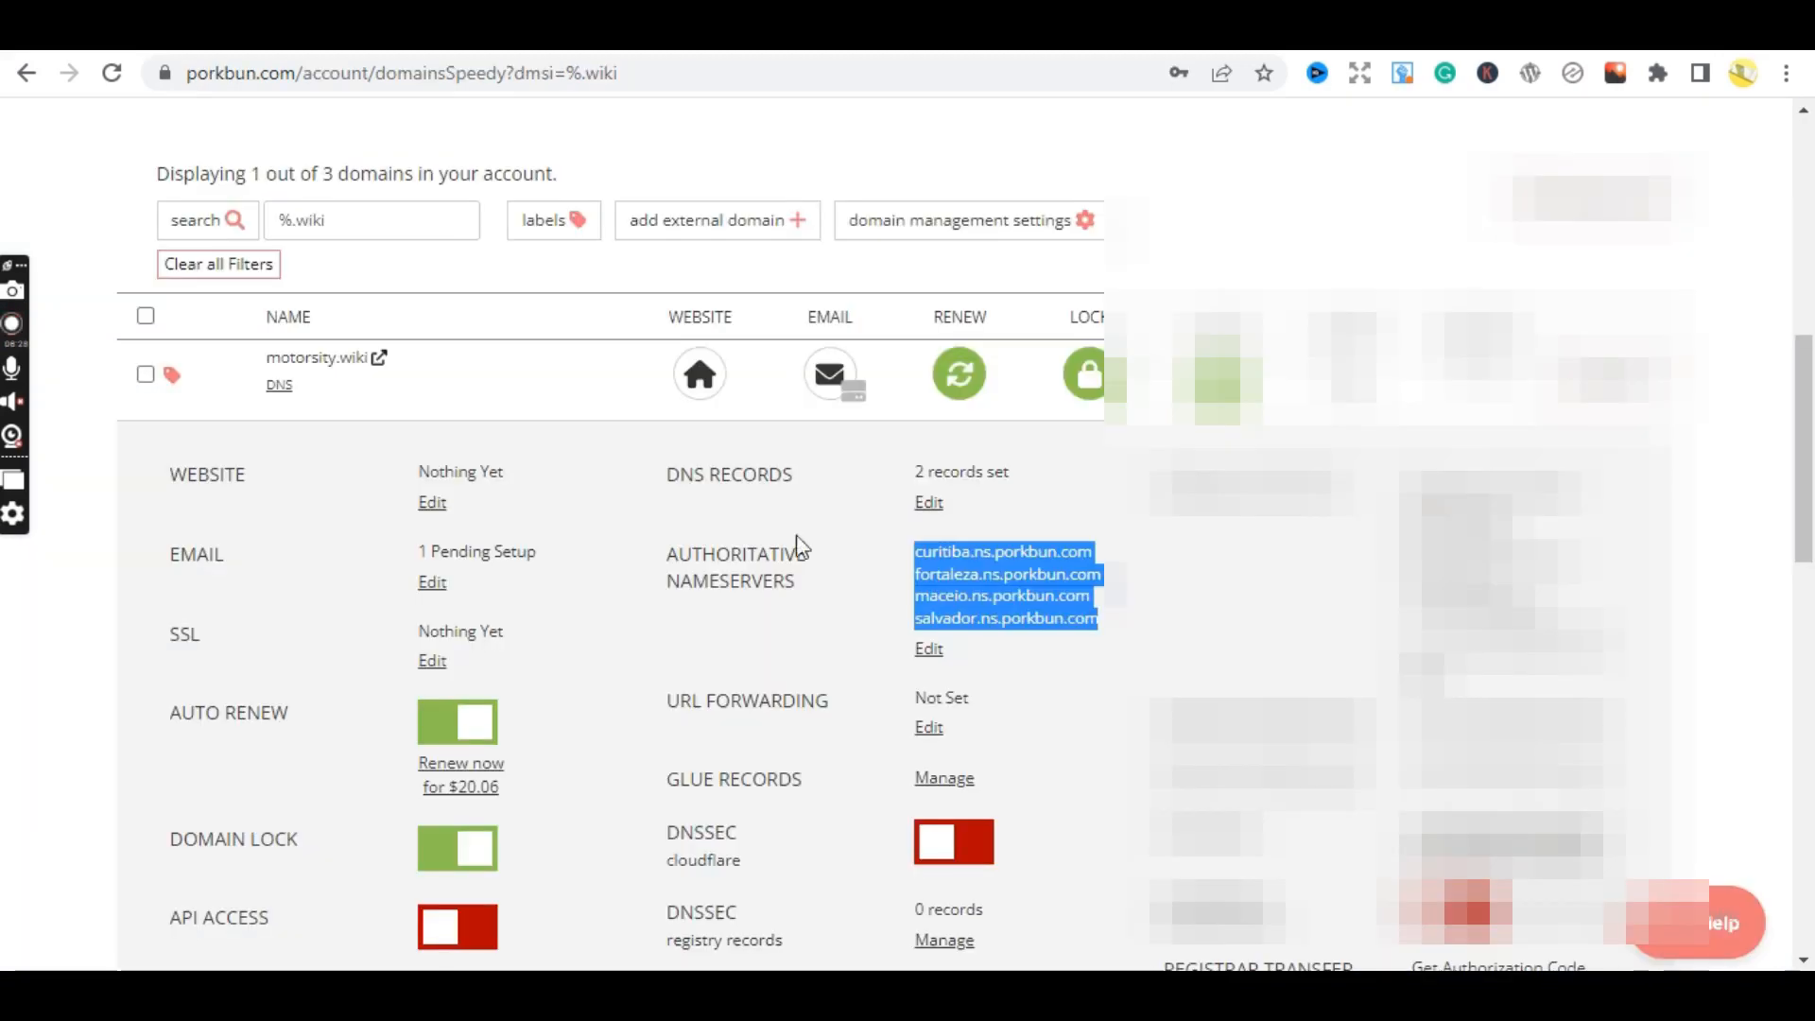
- Replace the four porkbun.com nameservers with ns1.dns-parking.com and ns2.dns-parking.com, then save
click(925, 652)
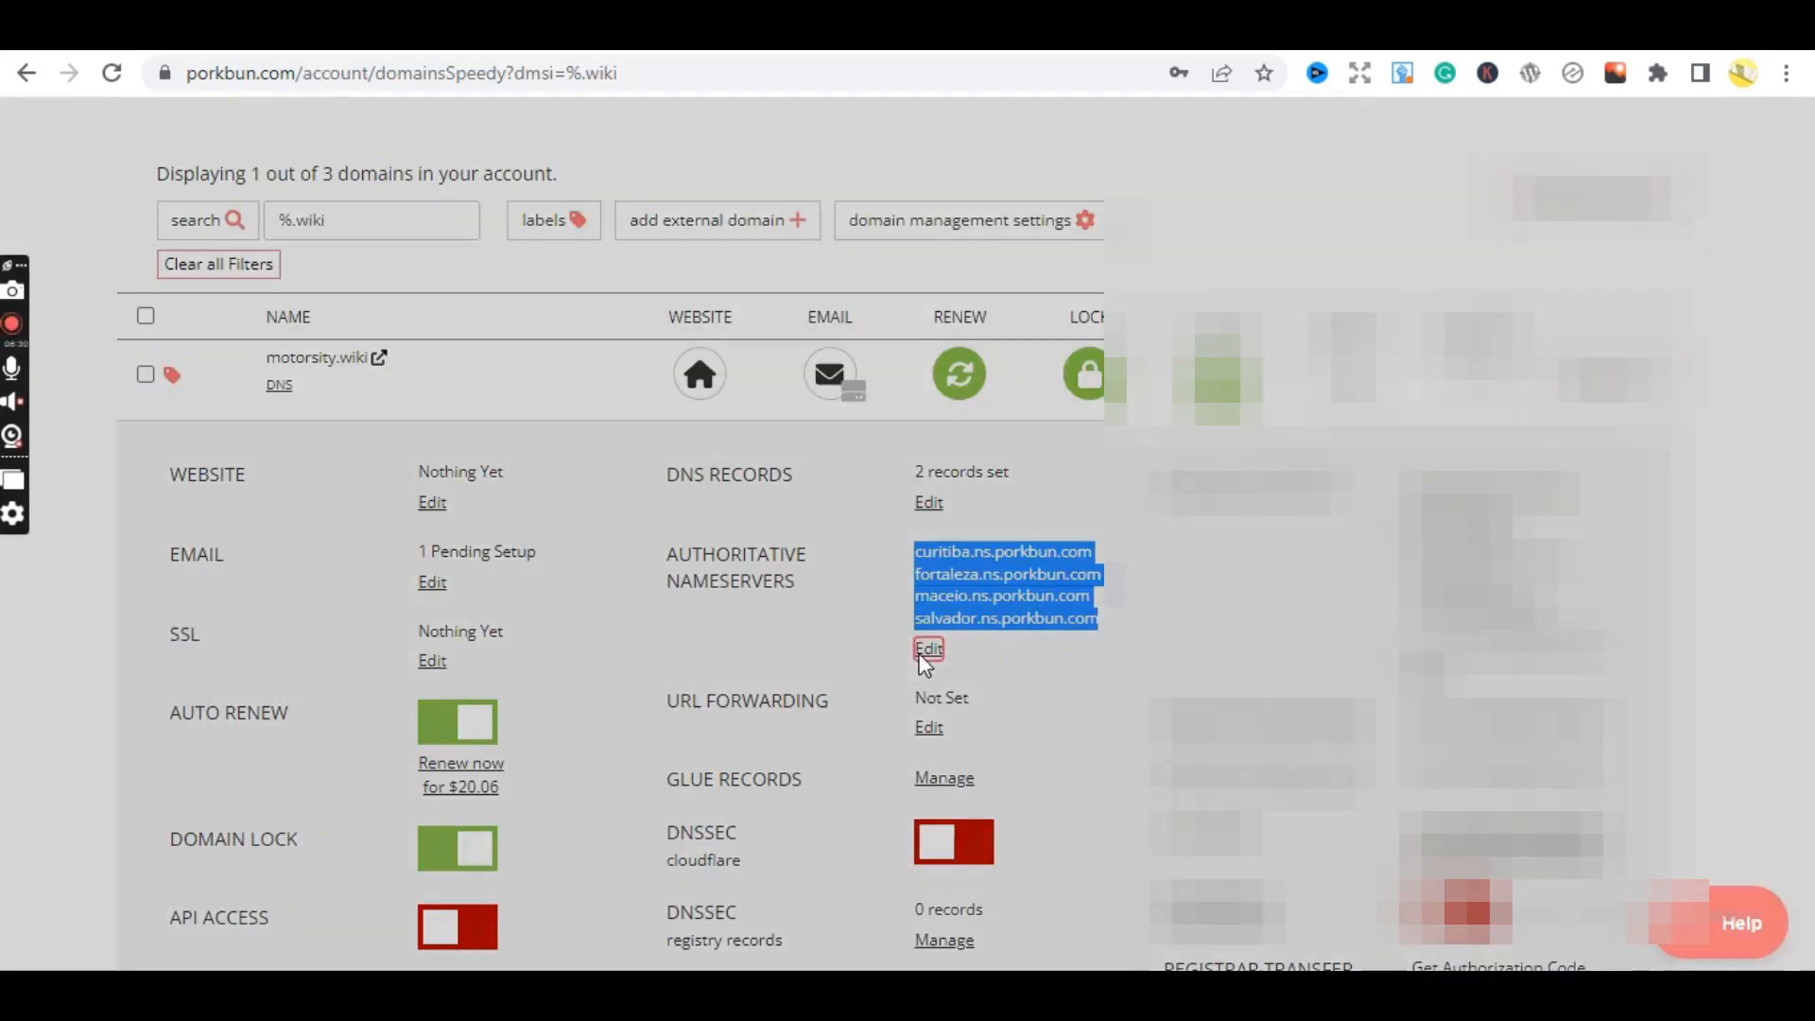
drag(785, 624, 488, 549)
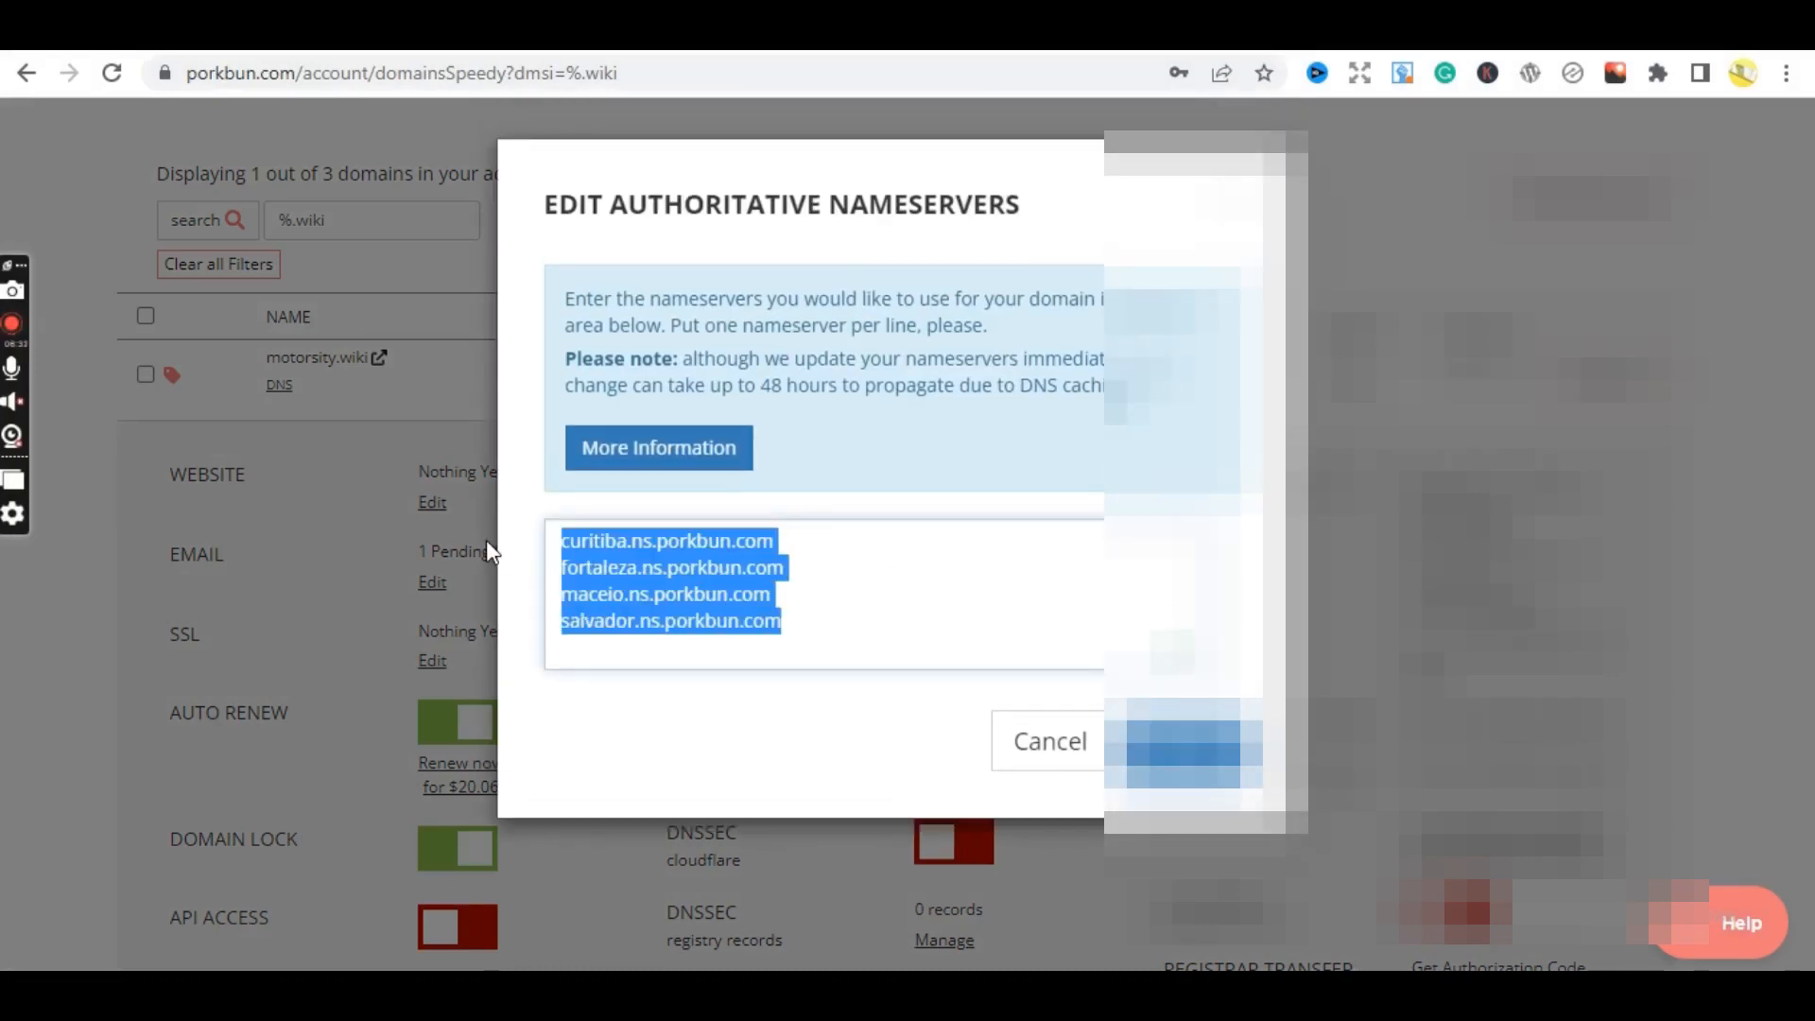
key(BackSpace)
key(ctrl+v)
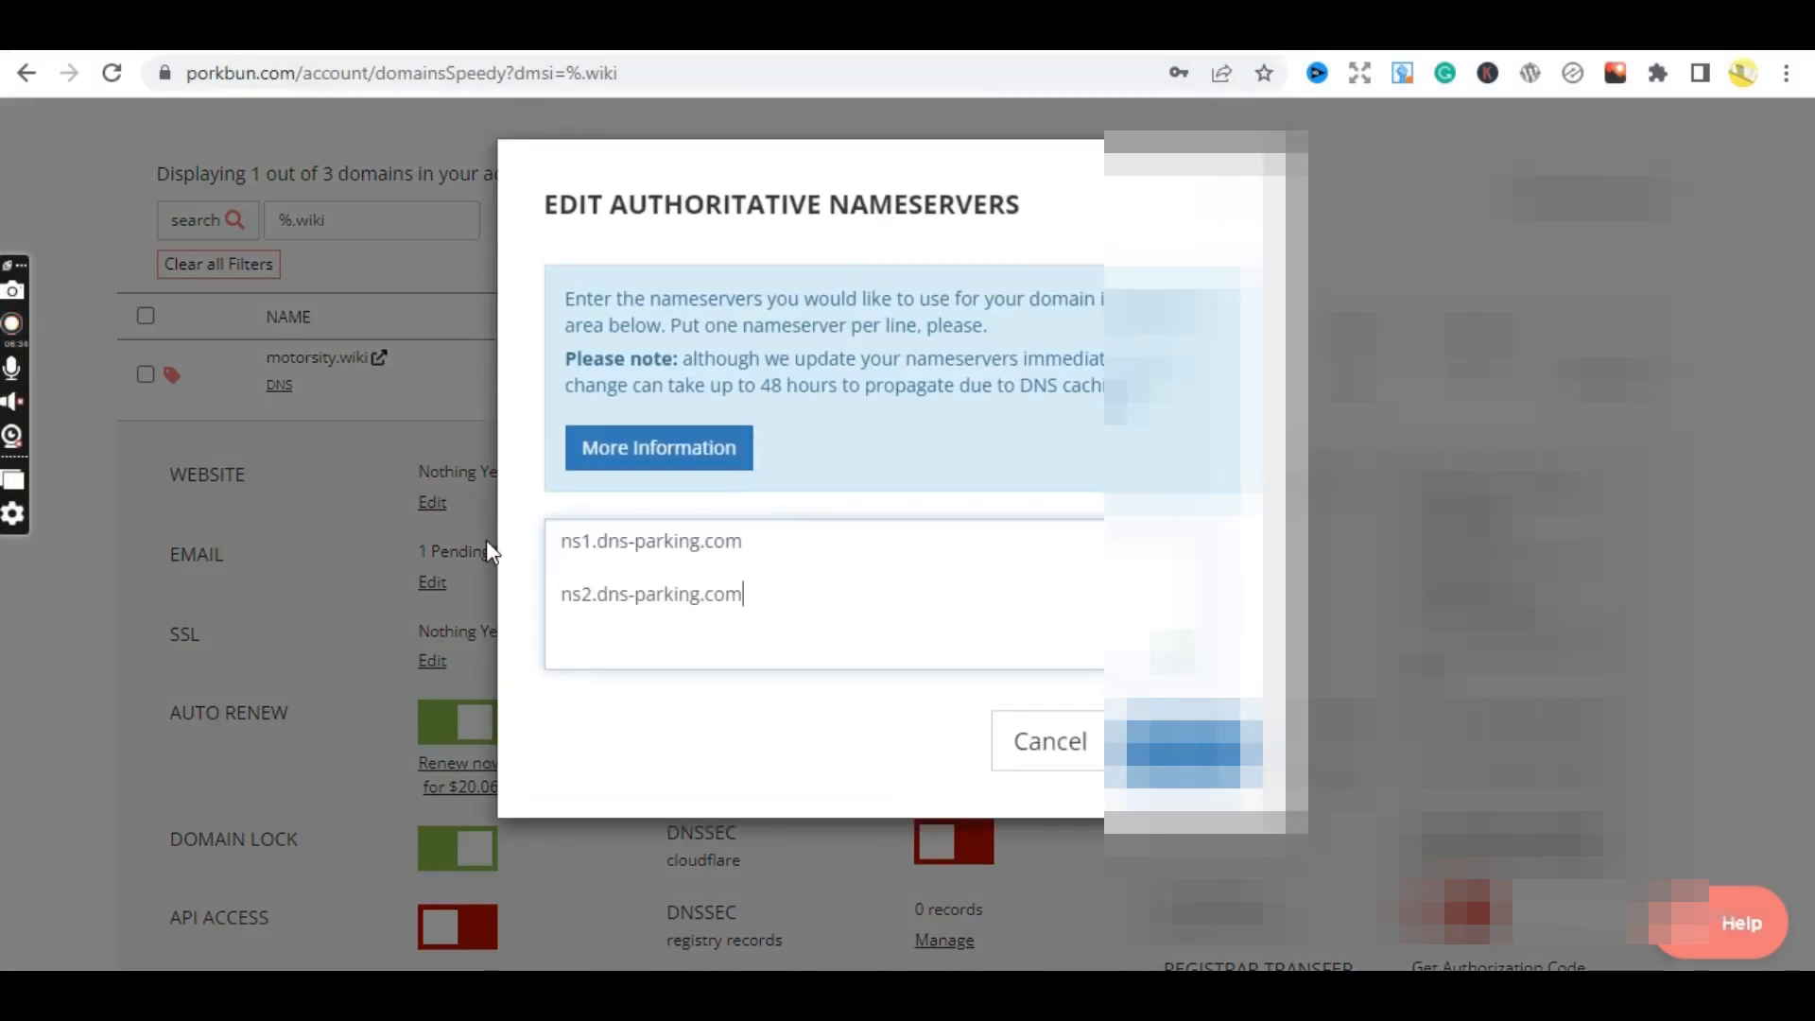
click(618, 568)
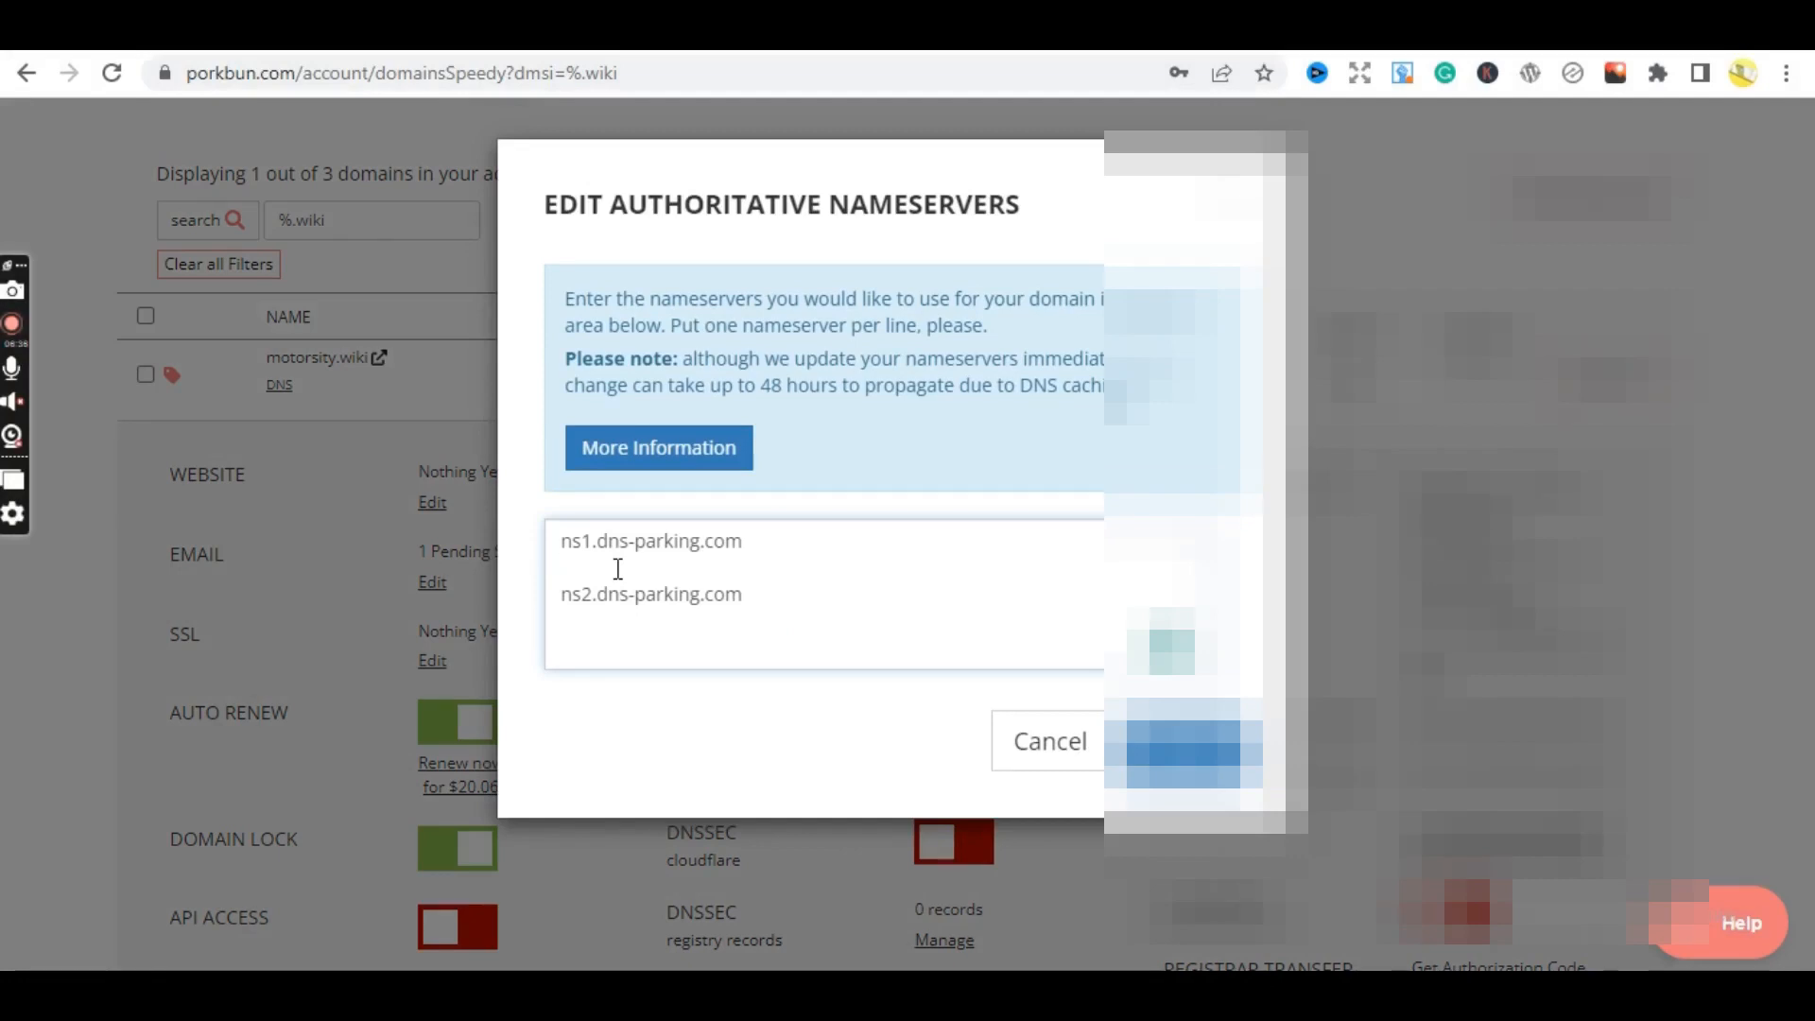
key(BackSpace)
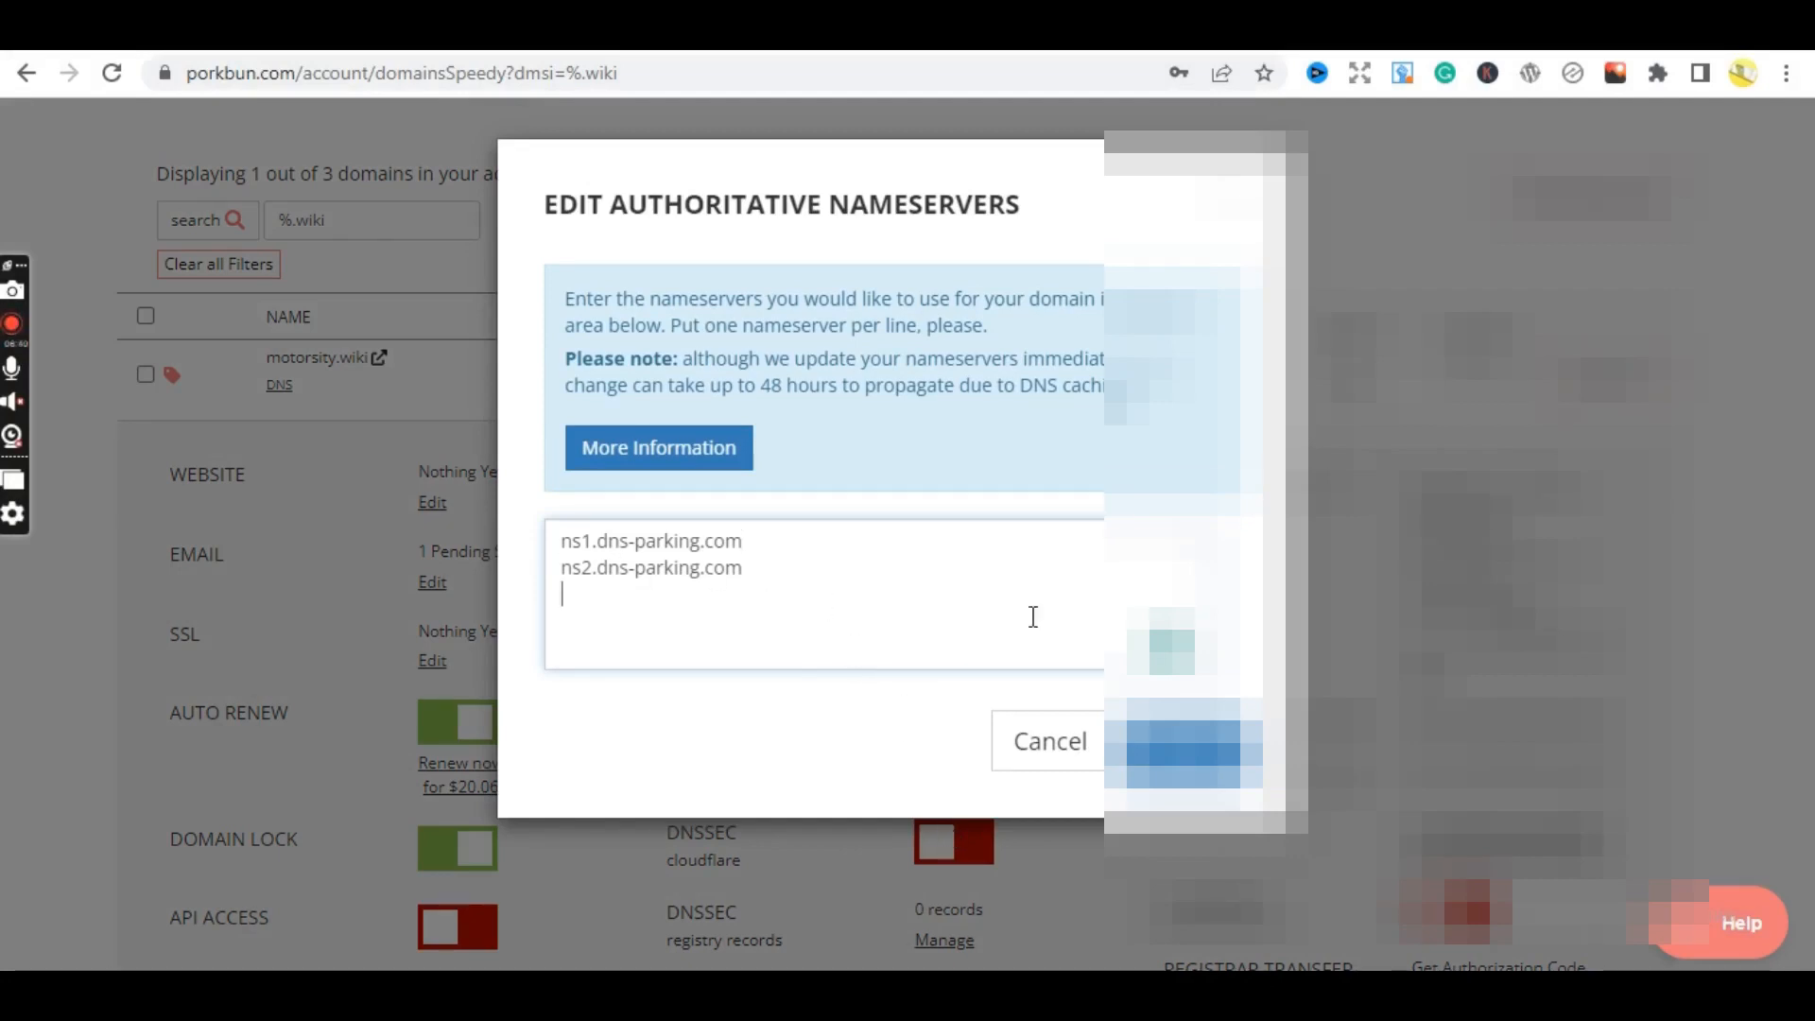
click(1194, 754)
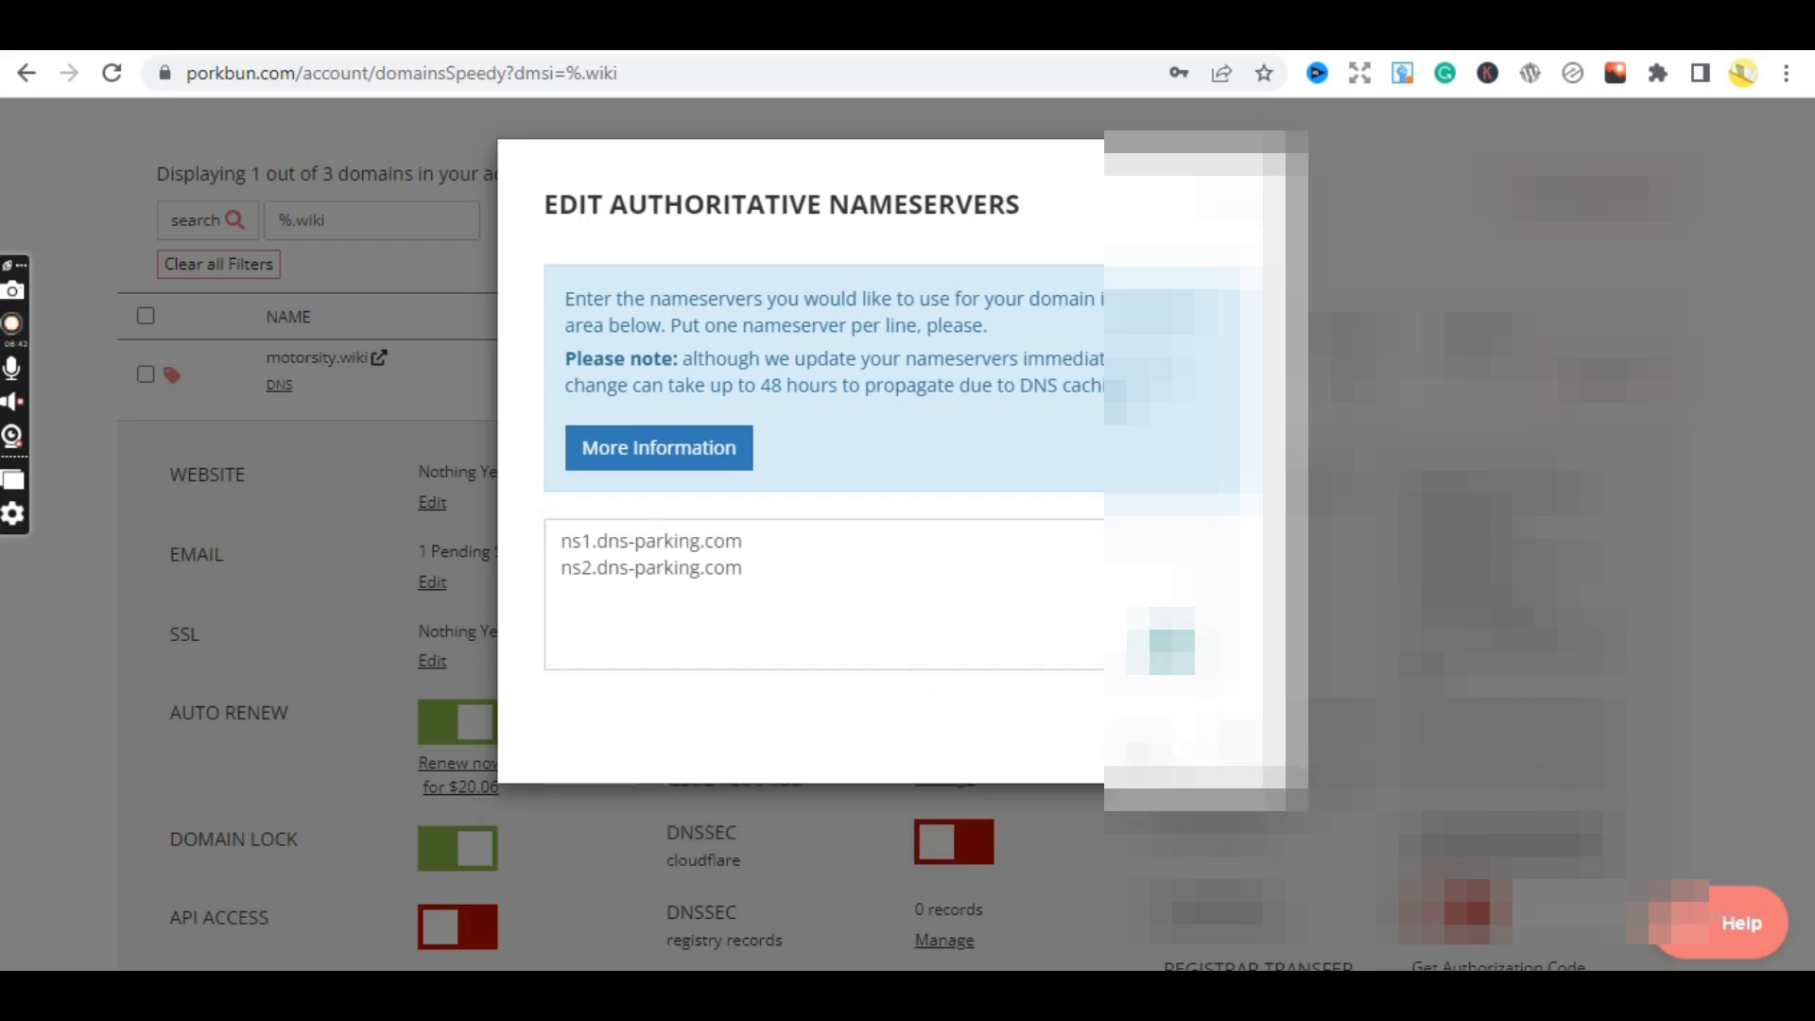
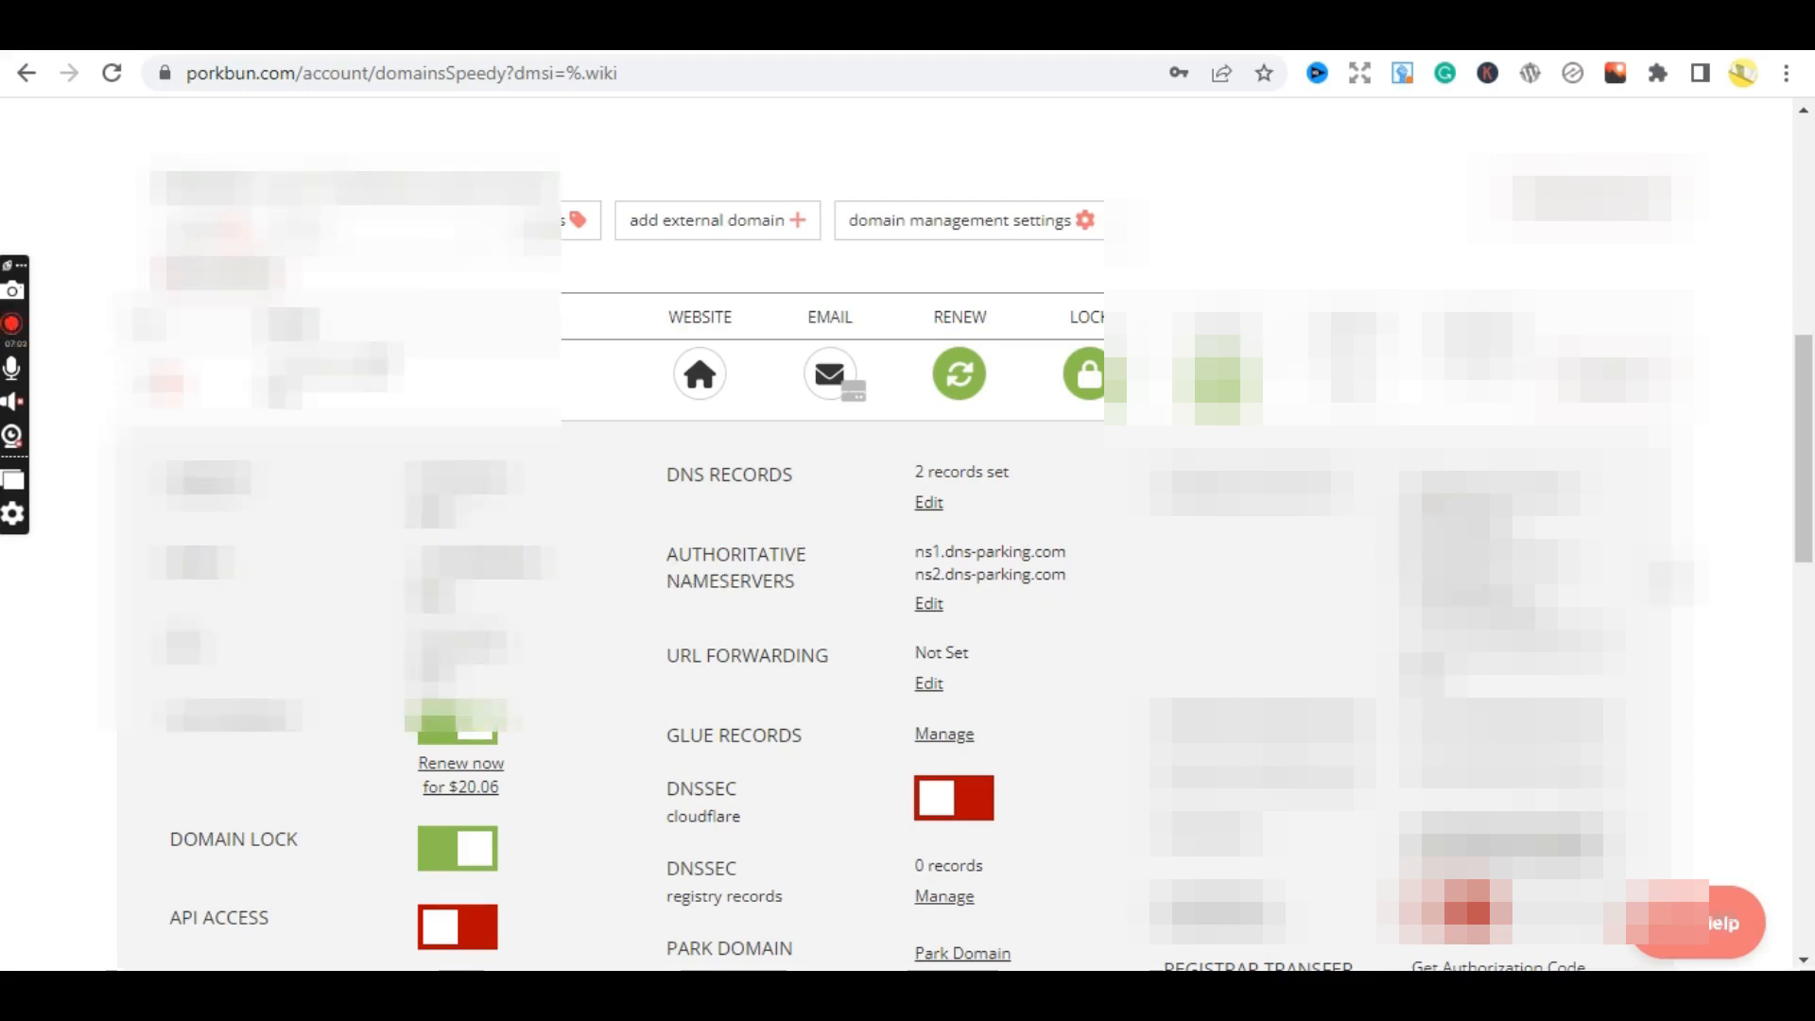
- Confirm Porkbun lists ns1 and ns2.dns-parking.com, then go back to Hostinger's motorsity.wiki summary
scroll(1811, 420, up, 3)
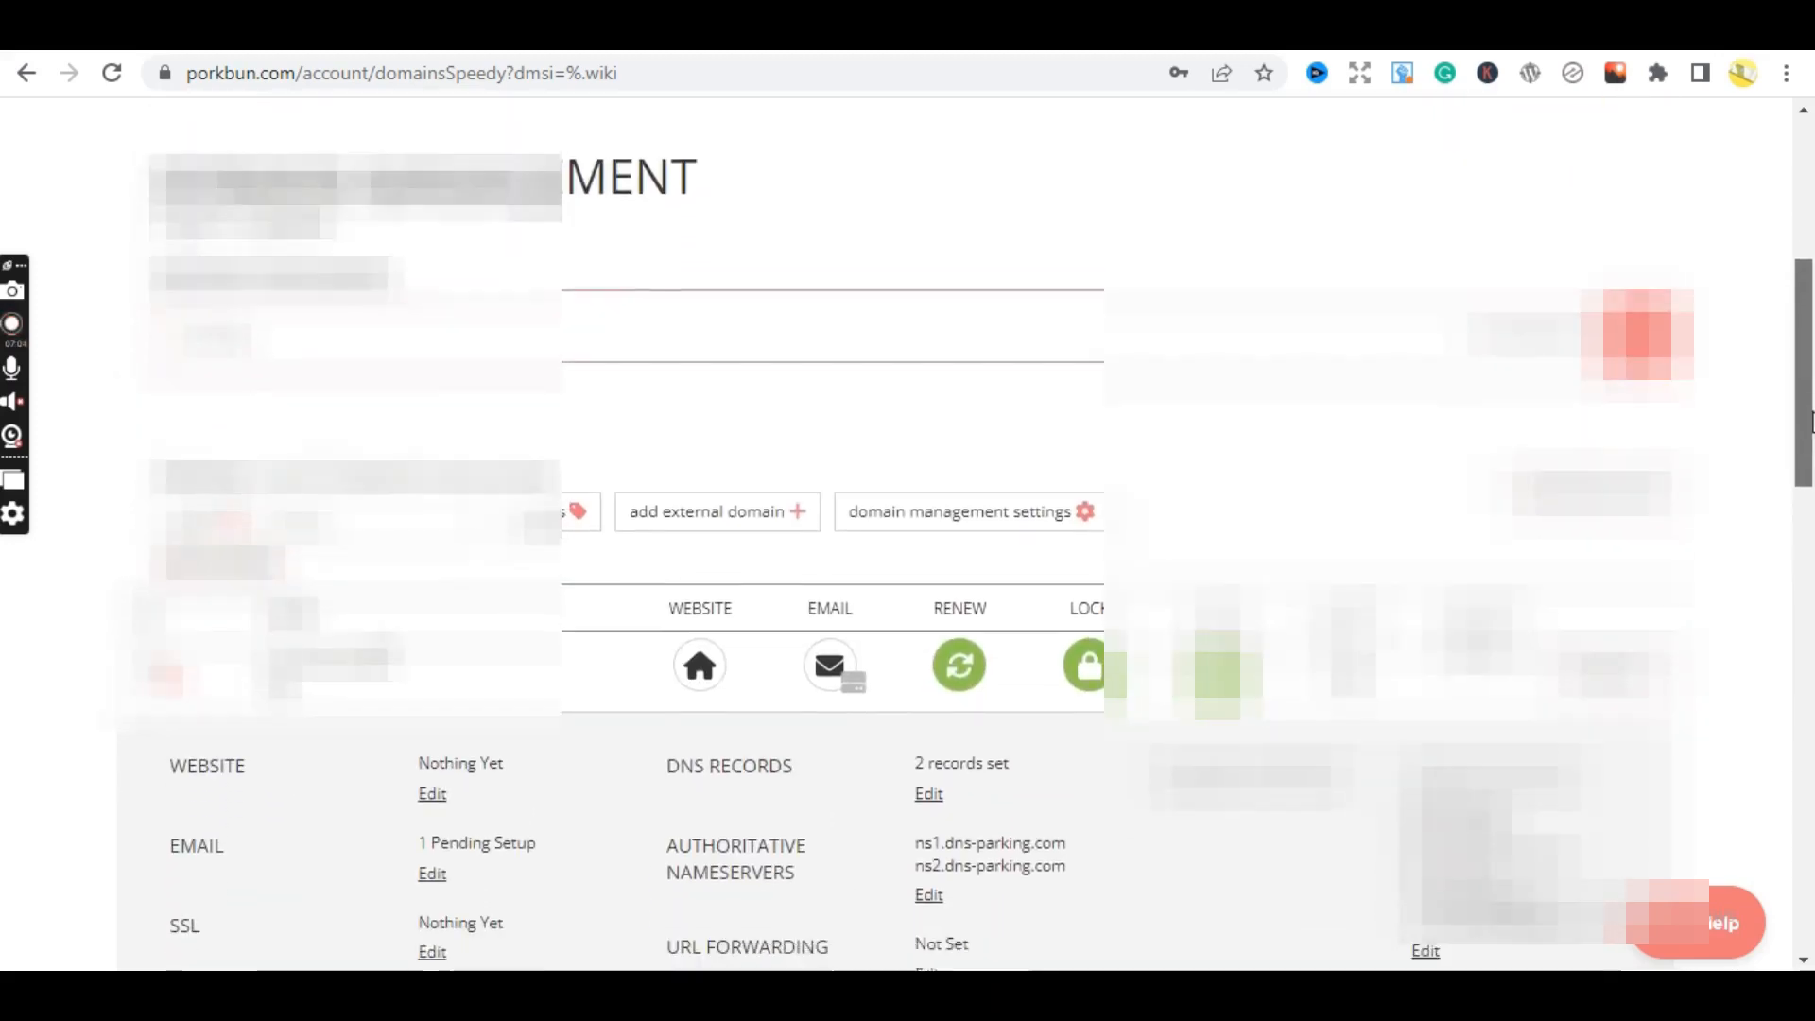
scroll(1810, 421, down, 1)
scroll(1755, 310, up, 5)
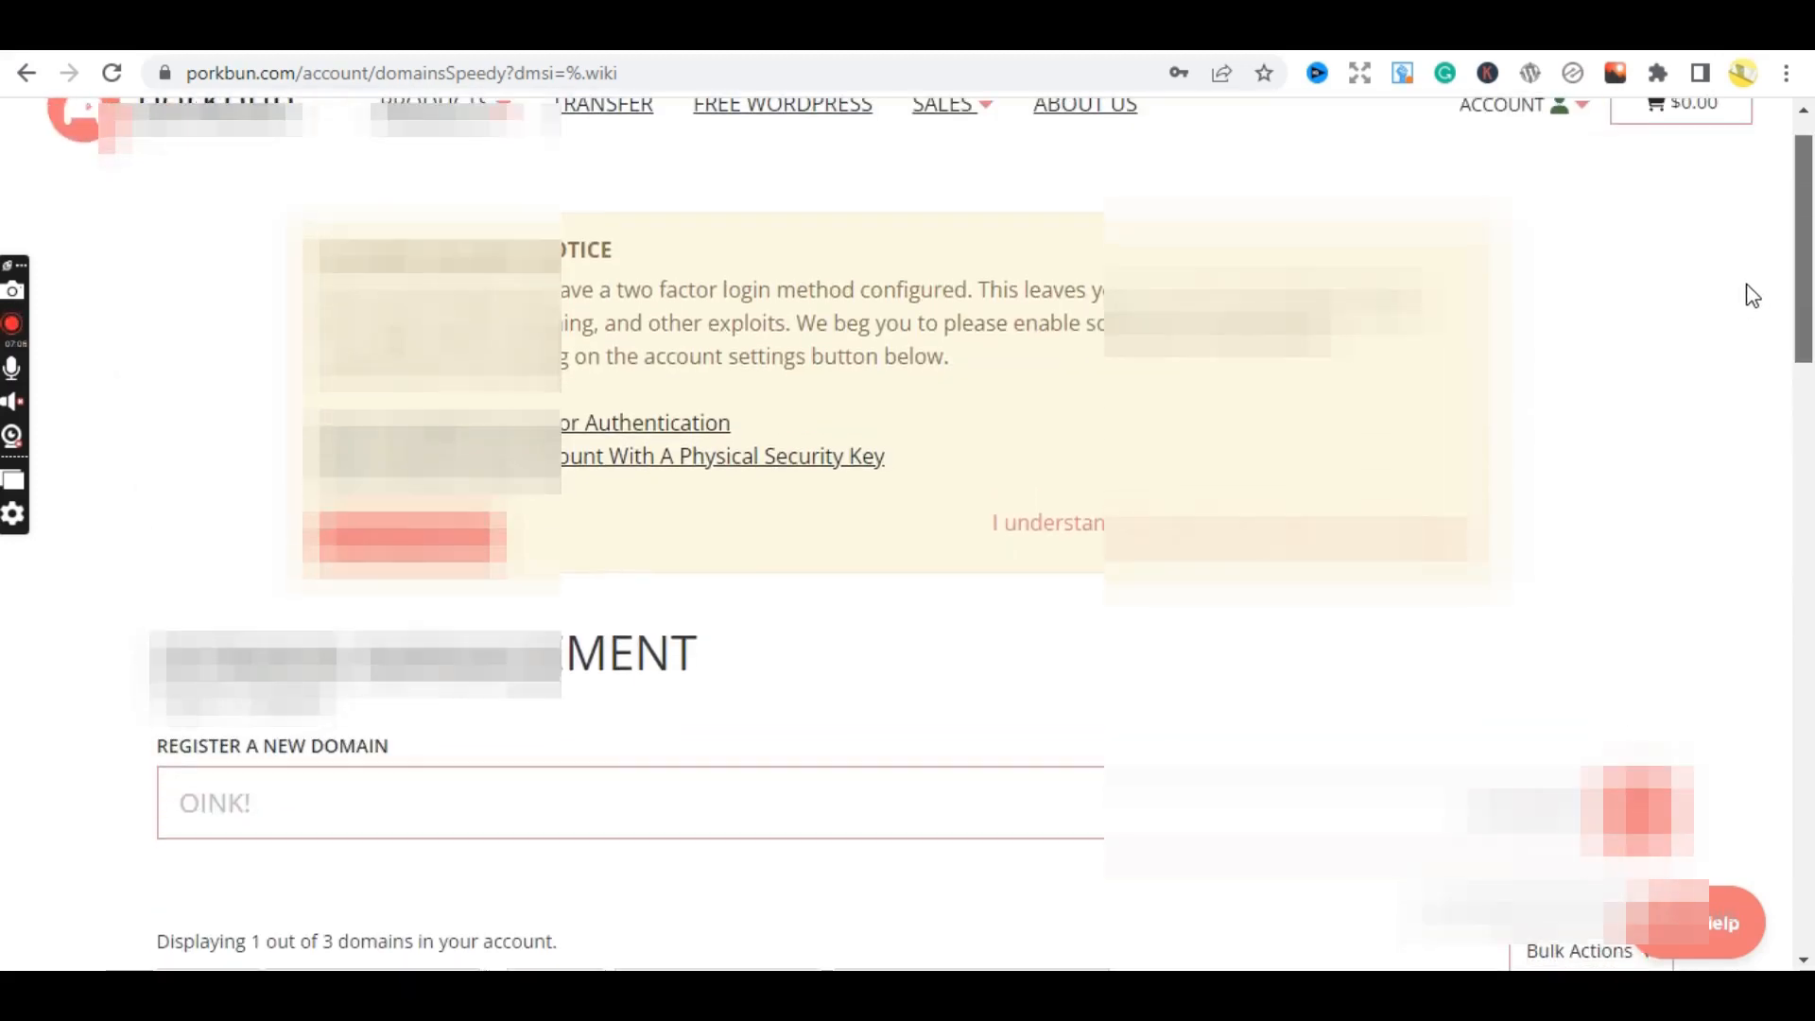
scroll(1752, 296, down, 9)
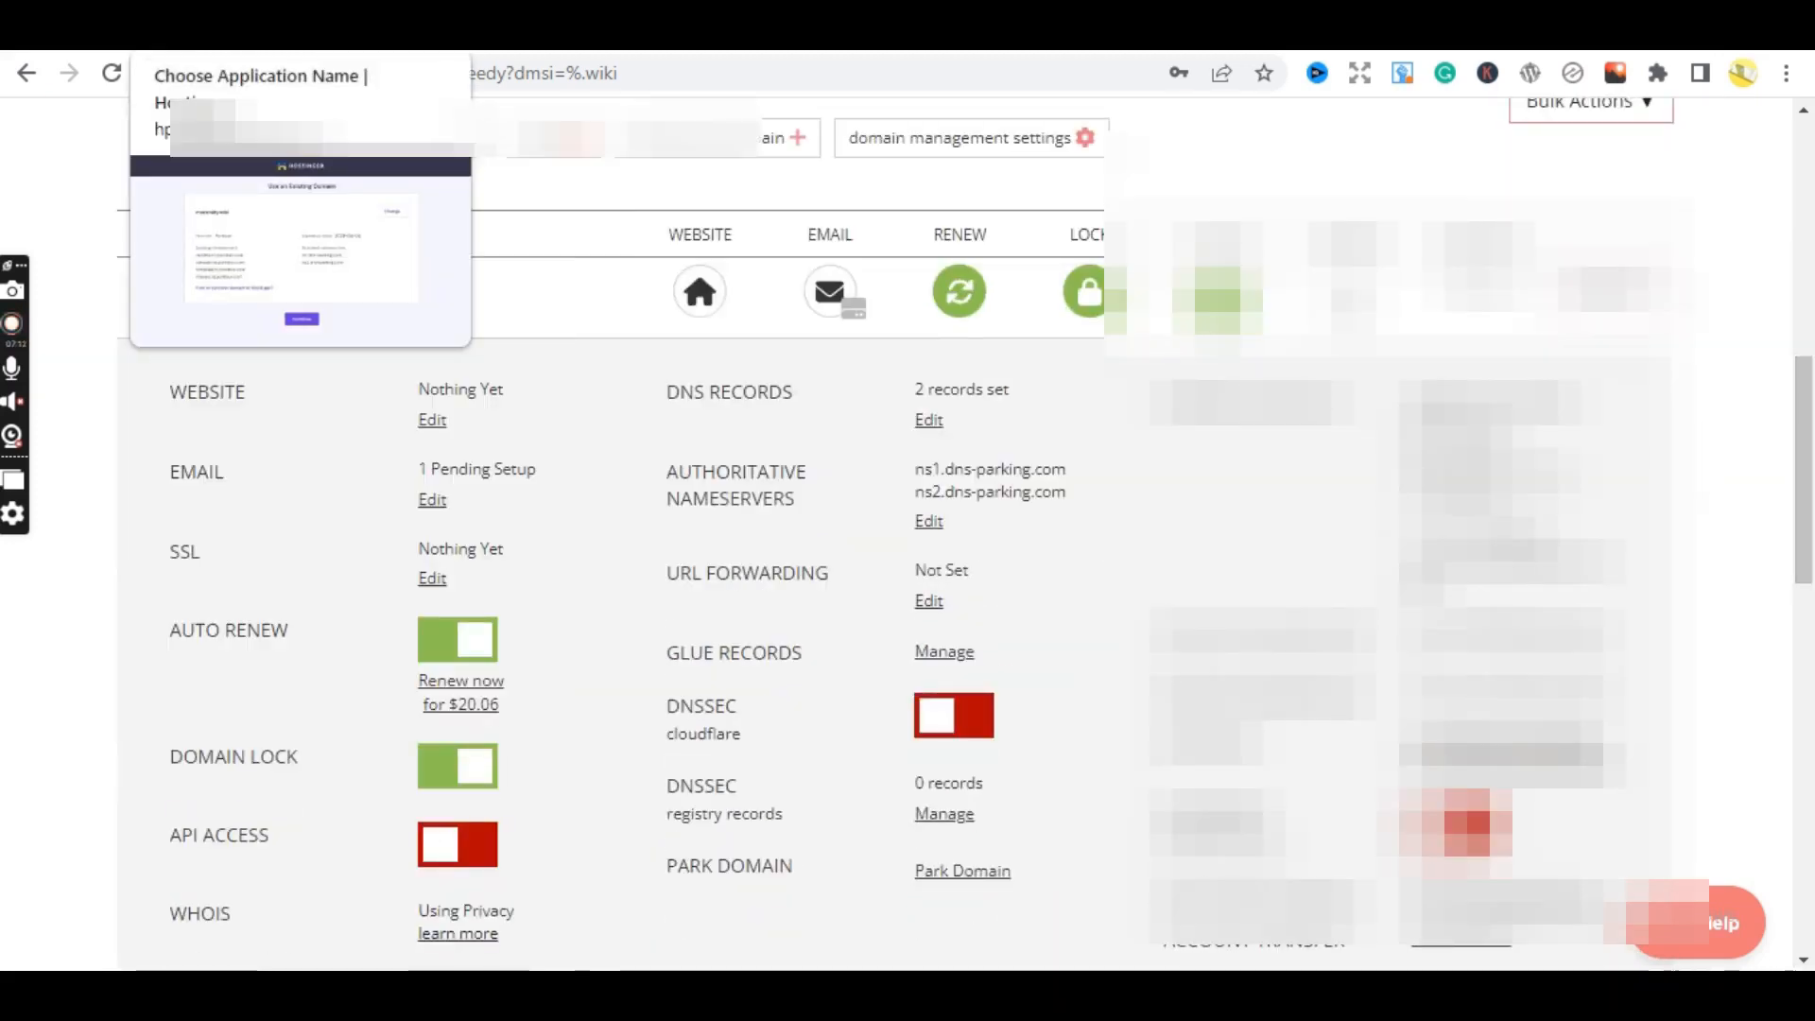
click(255, 32)
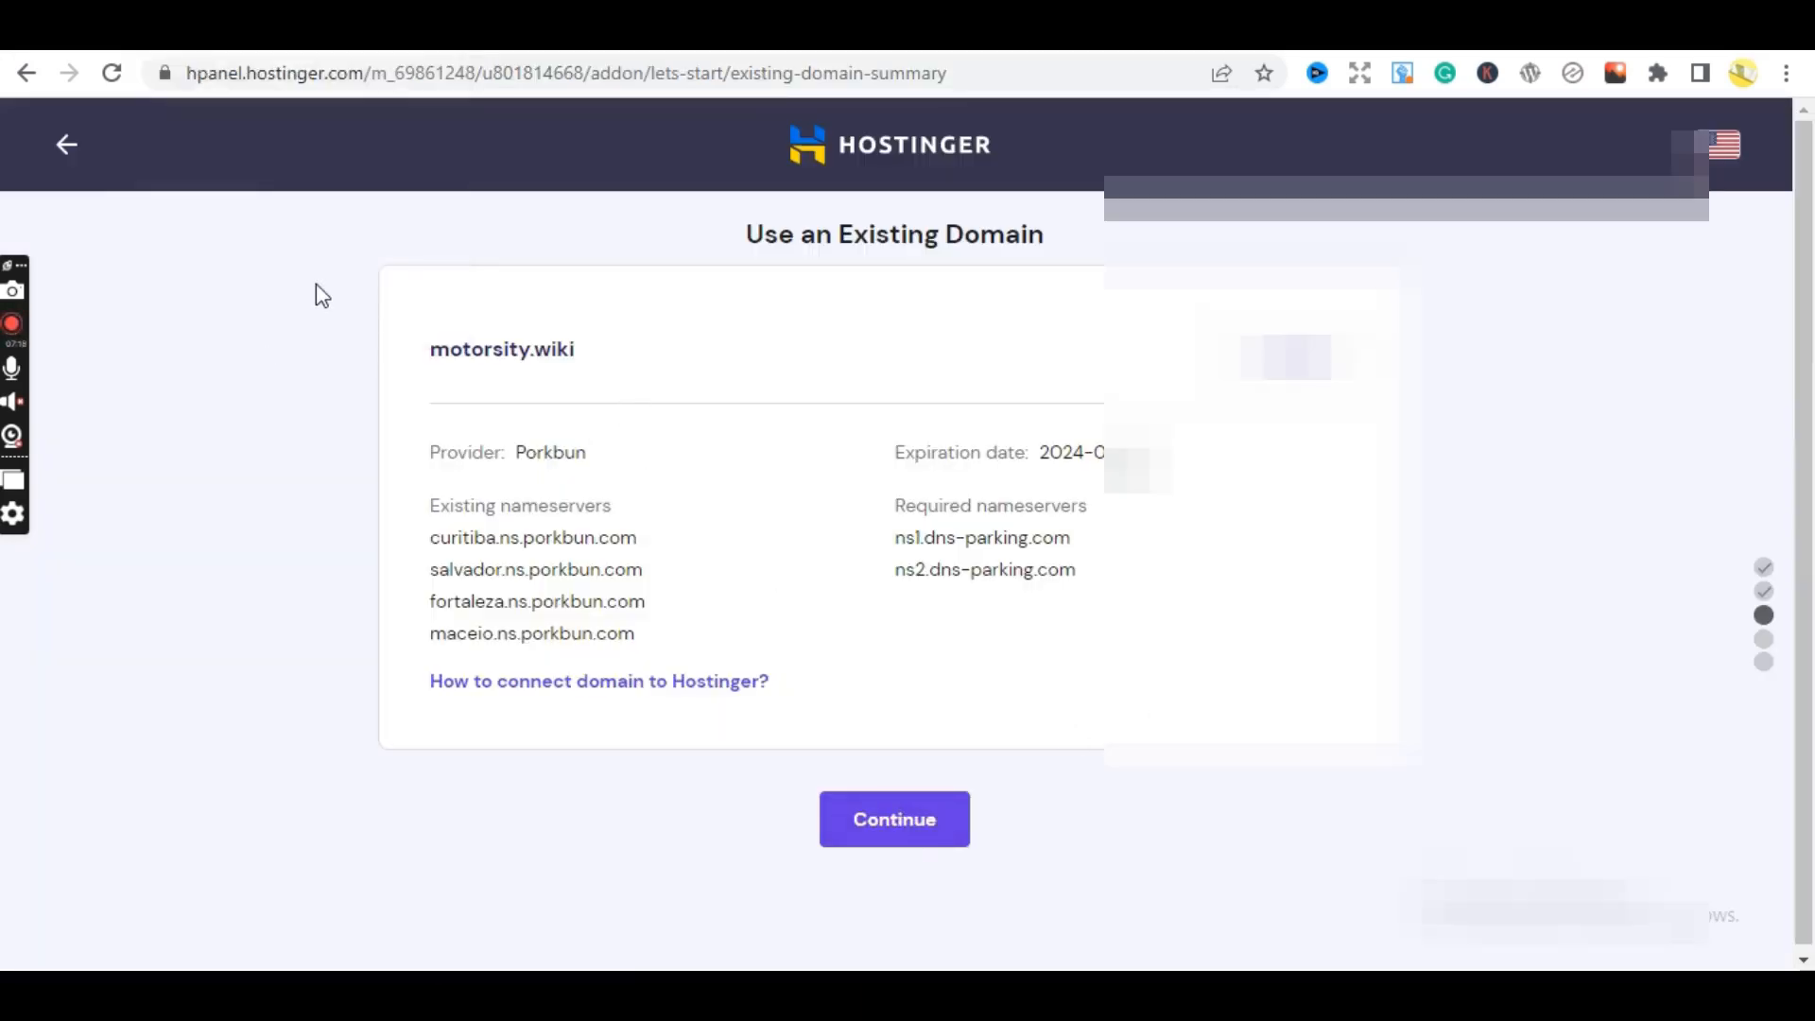
- Open sciencewised.com's management page from Namecheap's Recently Active domain list
click(435, 32)
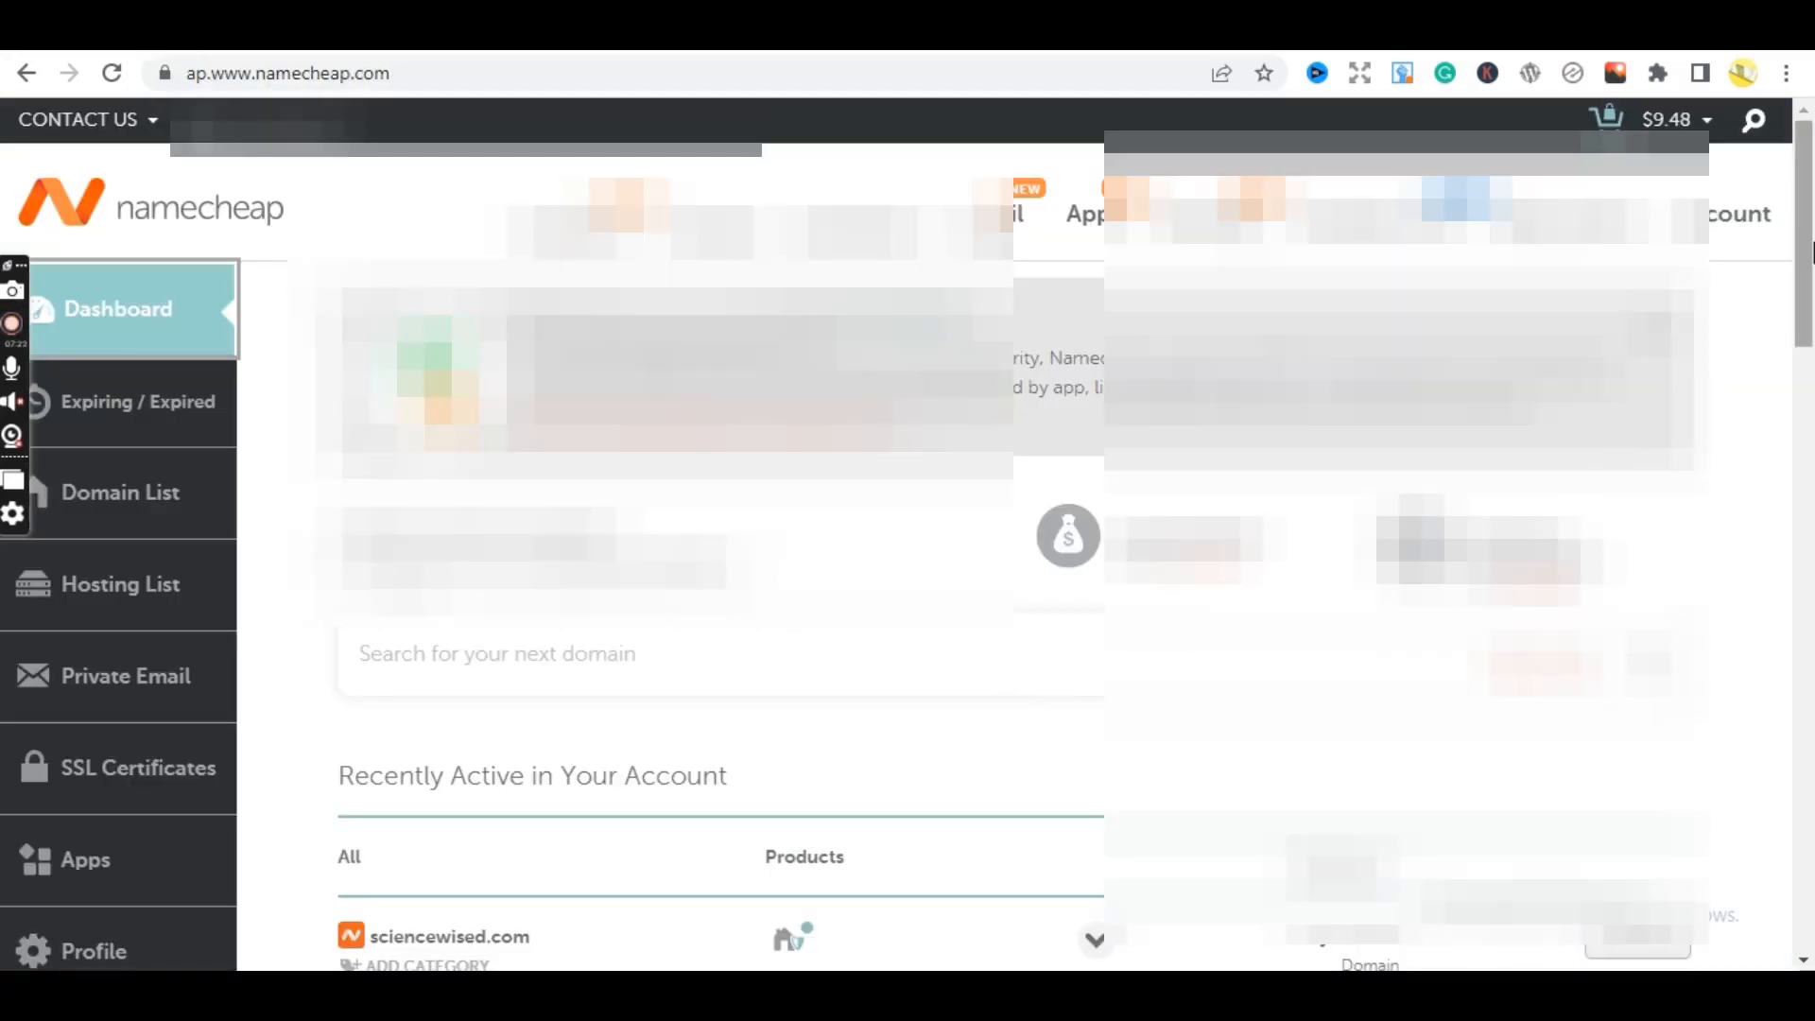
drag(1807, 249, 1814, 368)
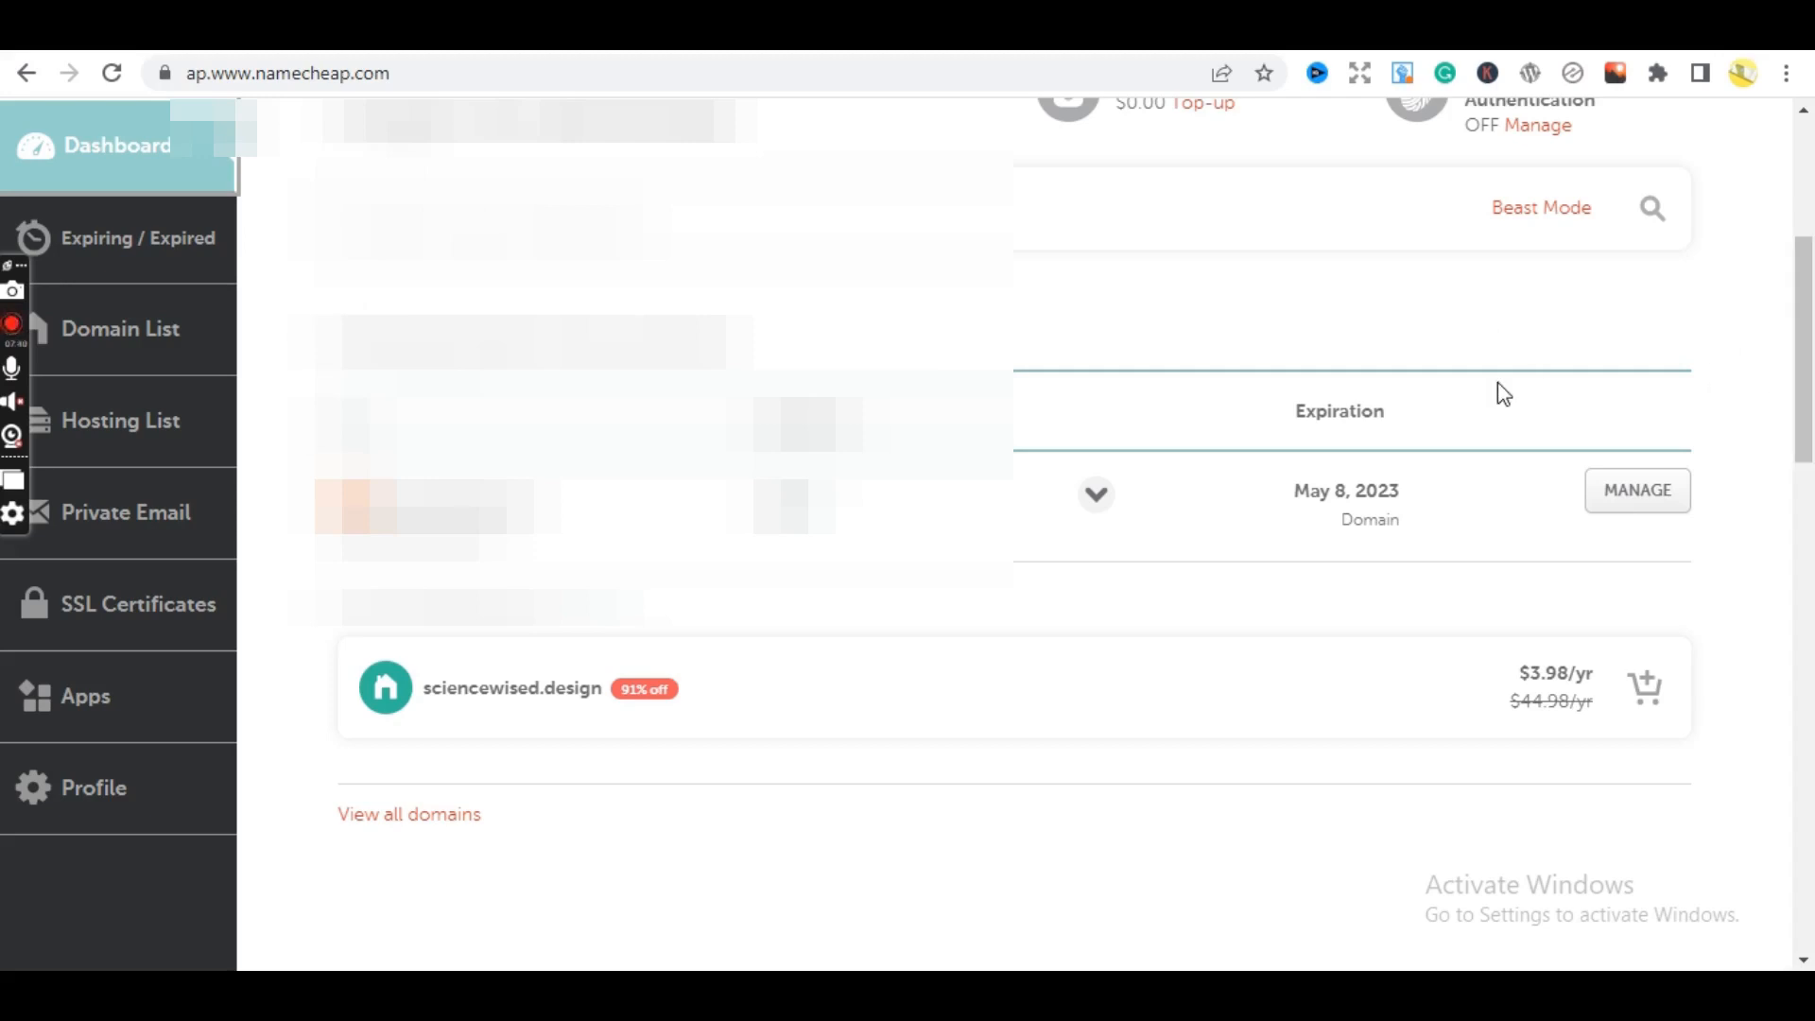
drag(1812, 404, 1806, 378)
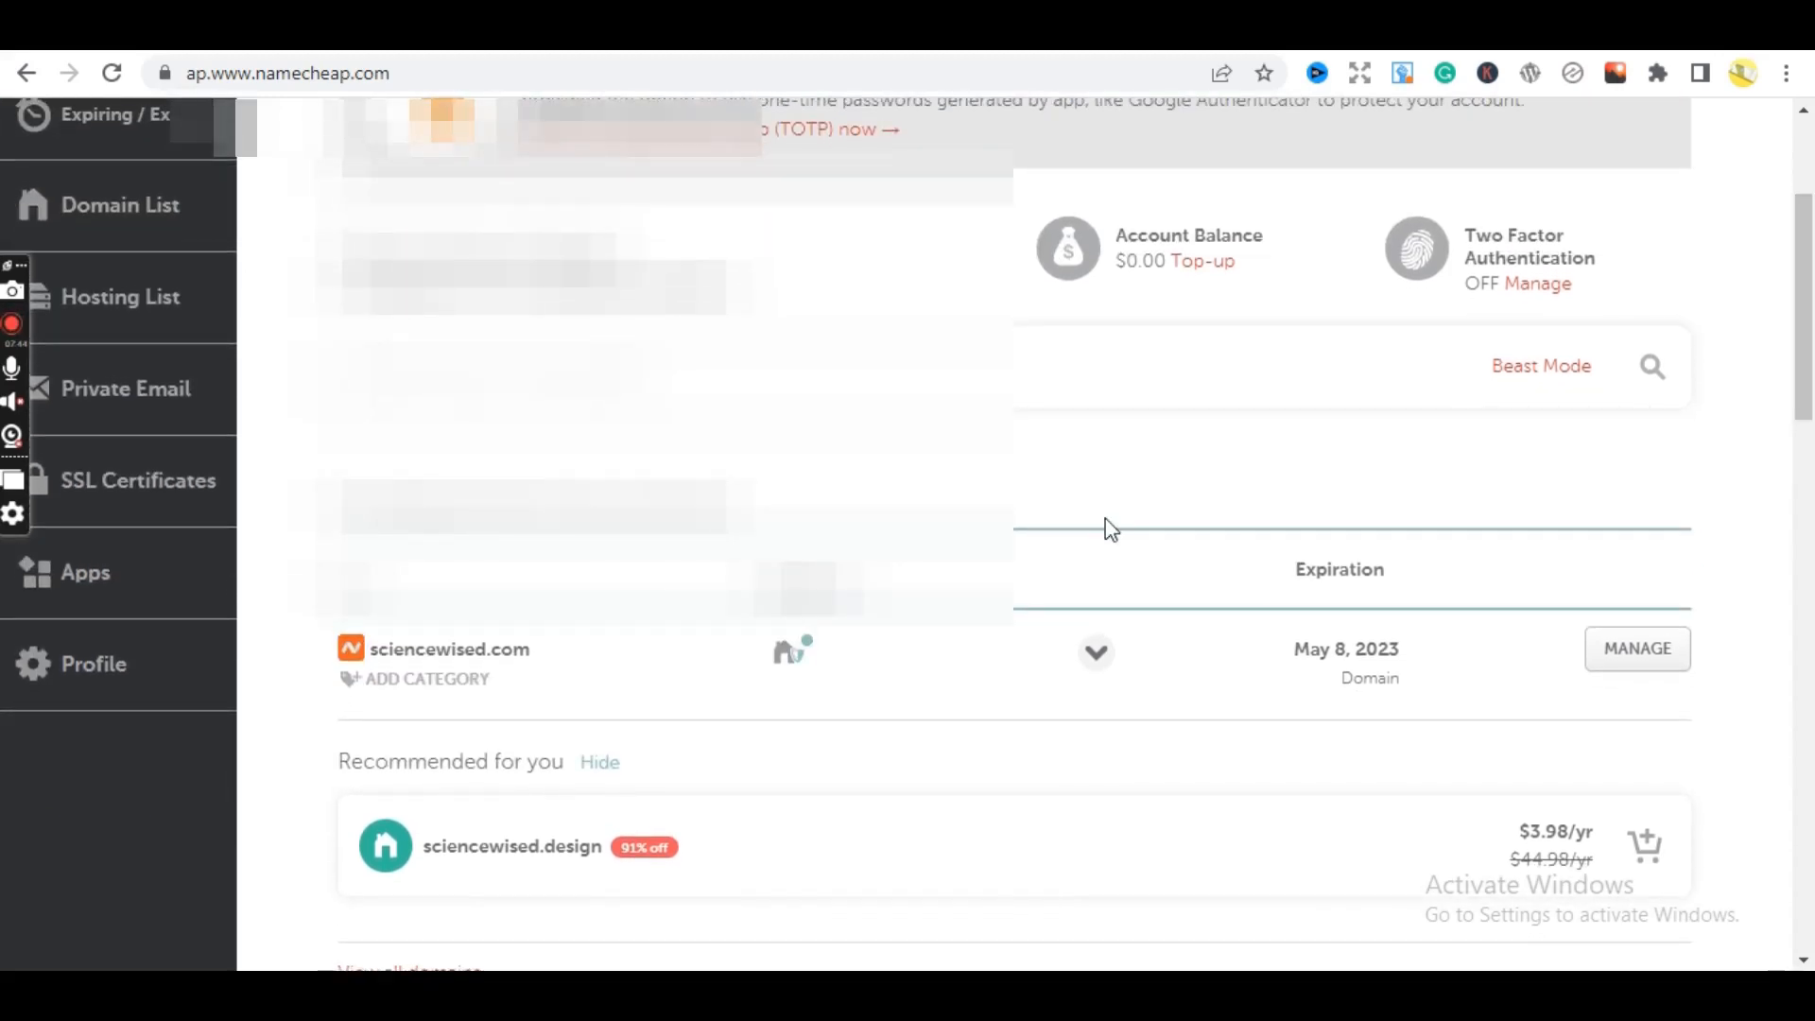
drag(1810, 363, 1809, 394)
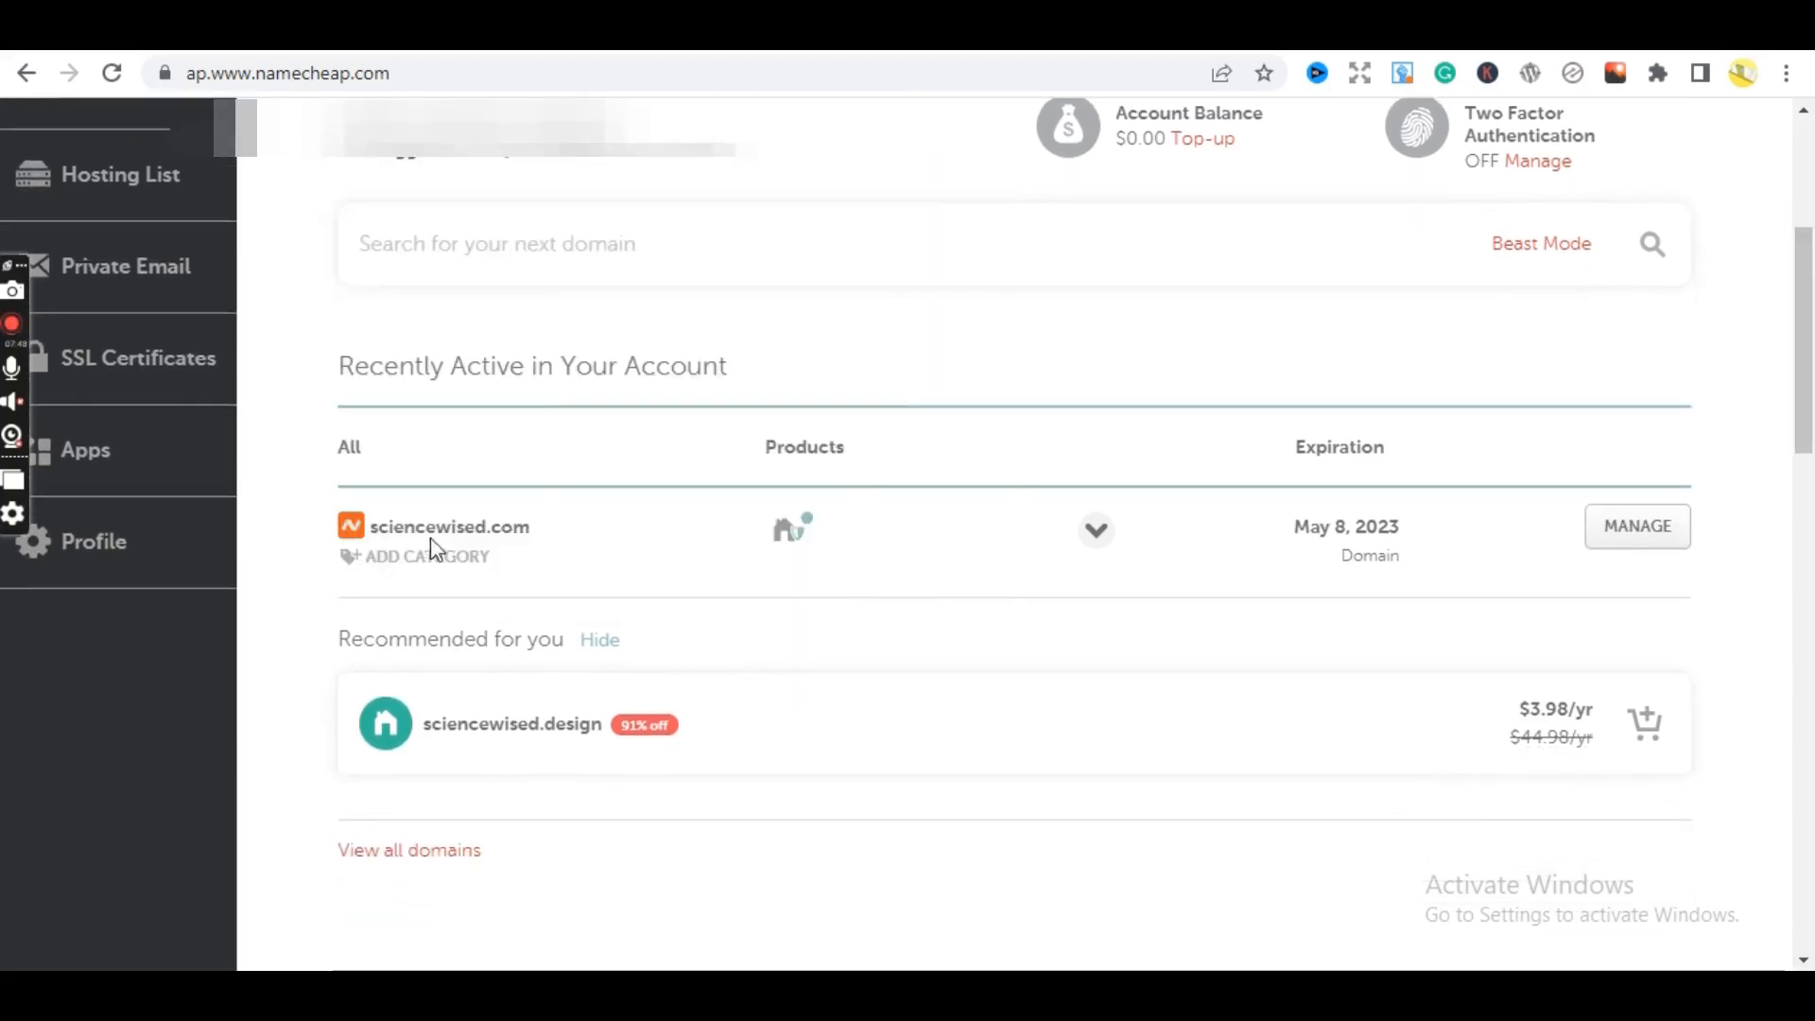
click(1636, 527)
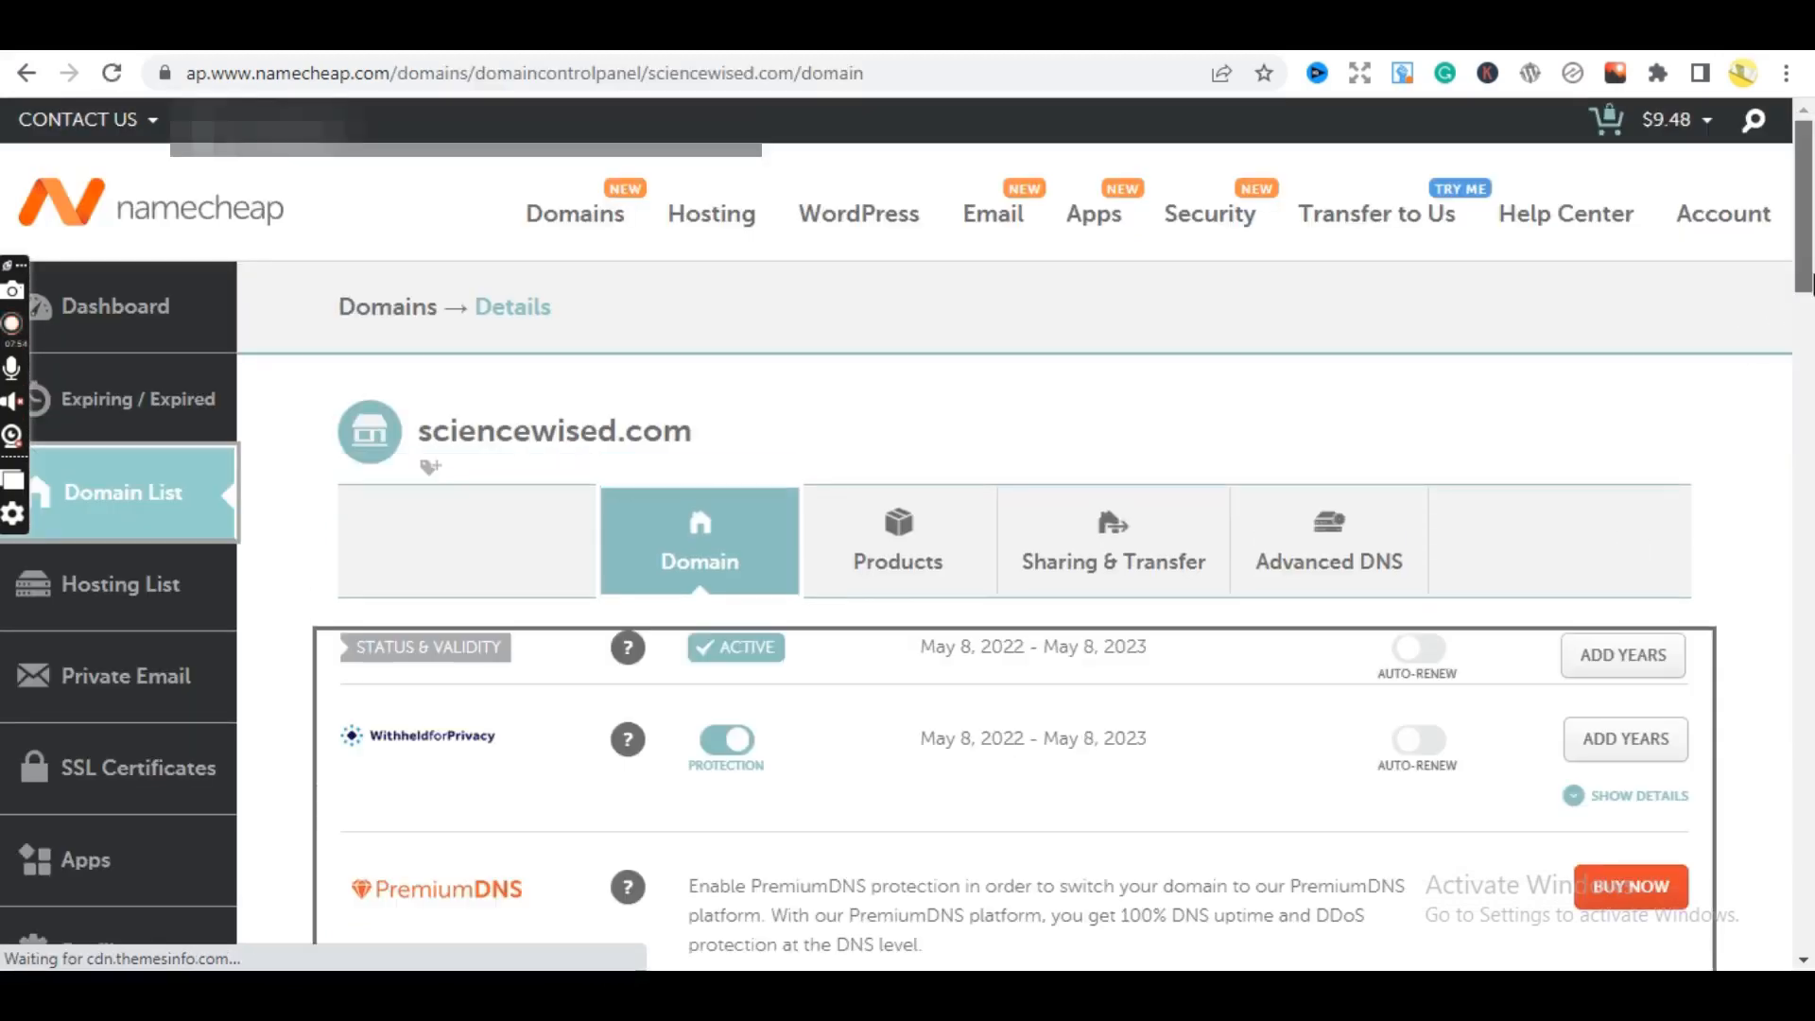
- Try the BasicDNS and Web Hosting DNS nameserver types for sciencewised.com, then settle on Custom DNS
drag(1812, 283, 1811, 393)
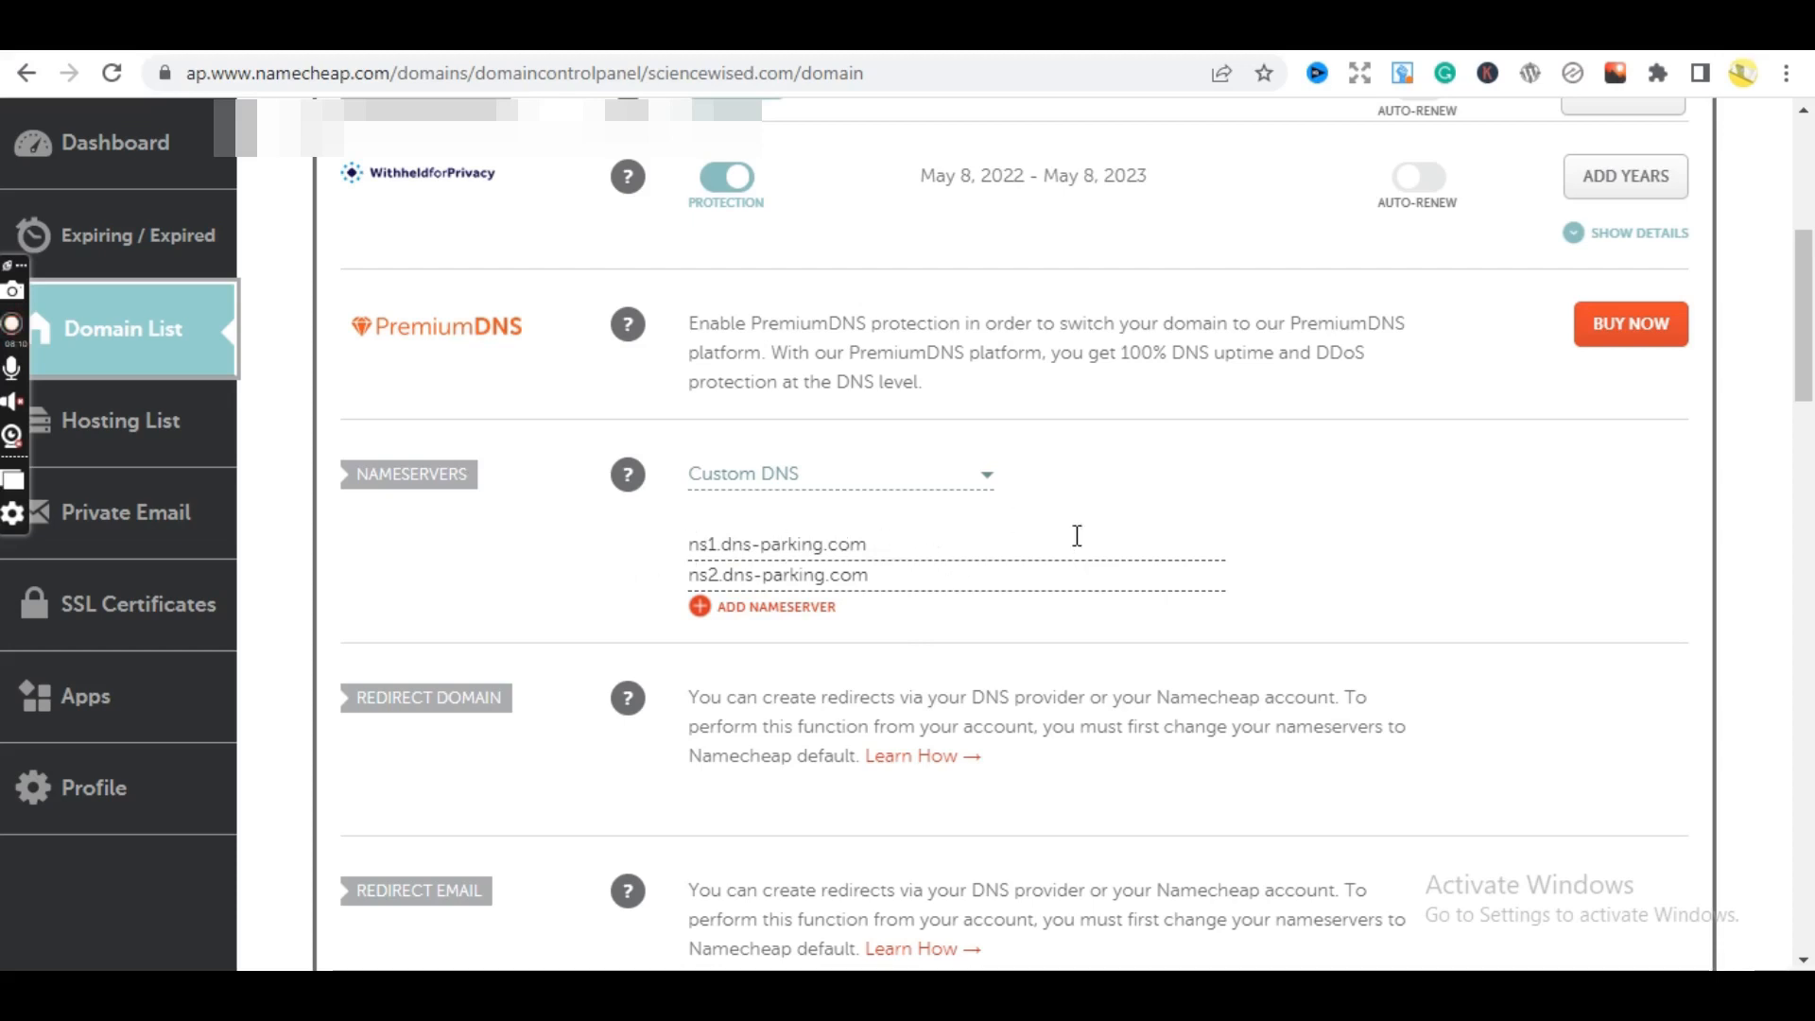
click(989, 484)
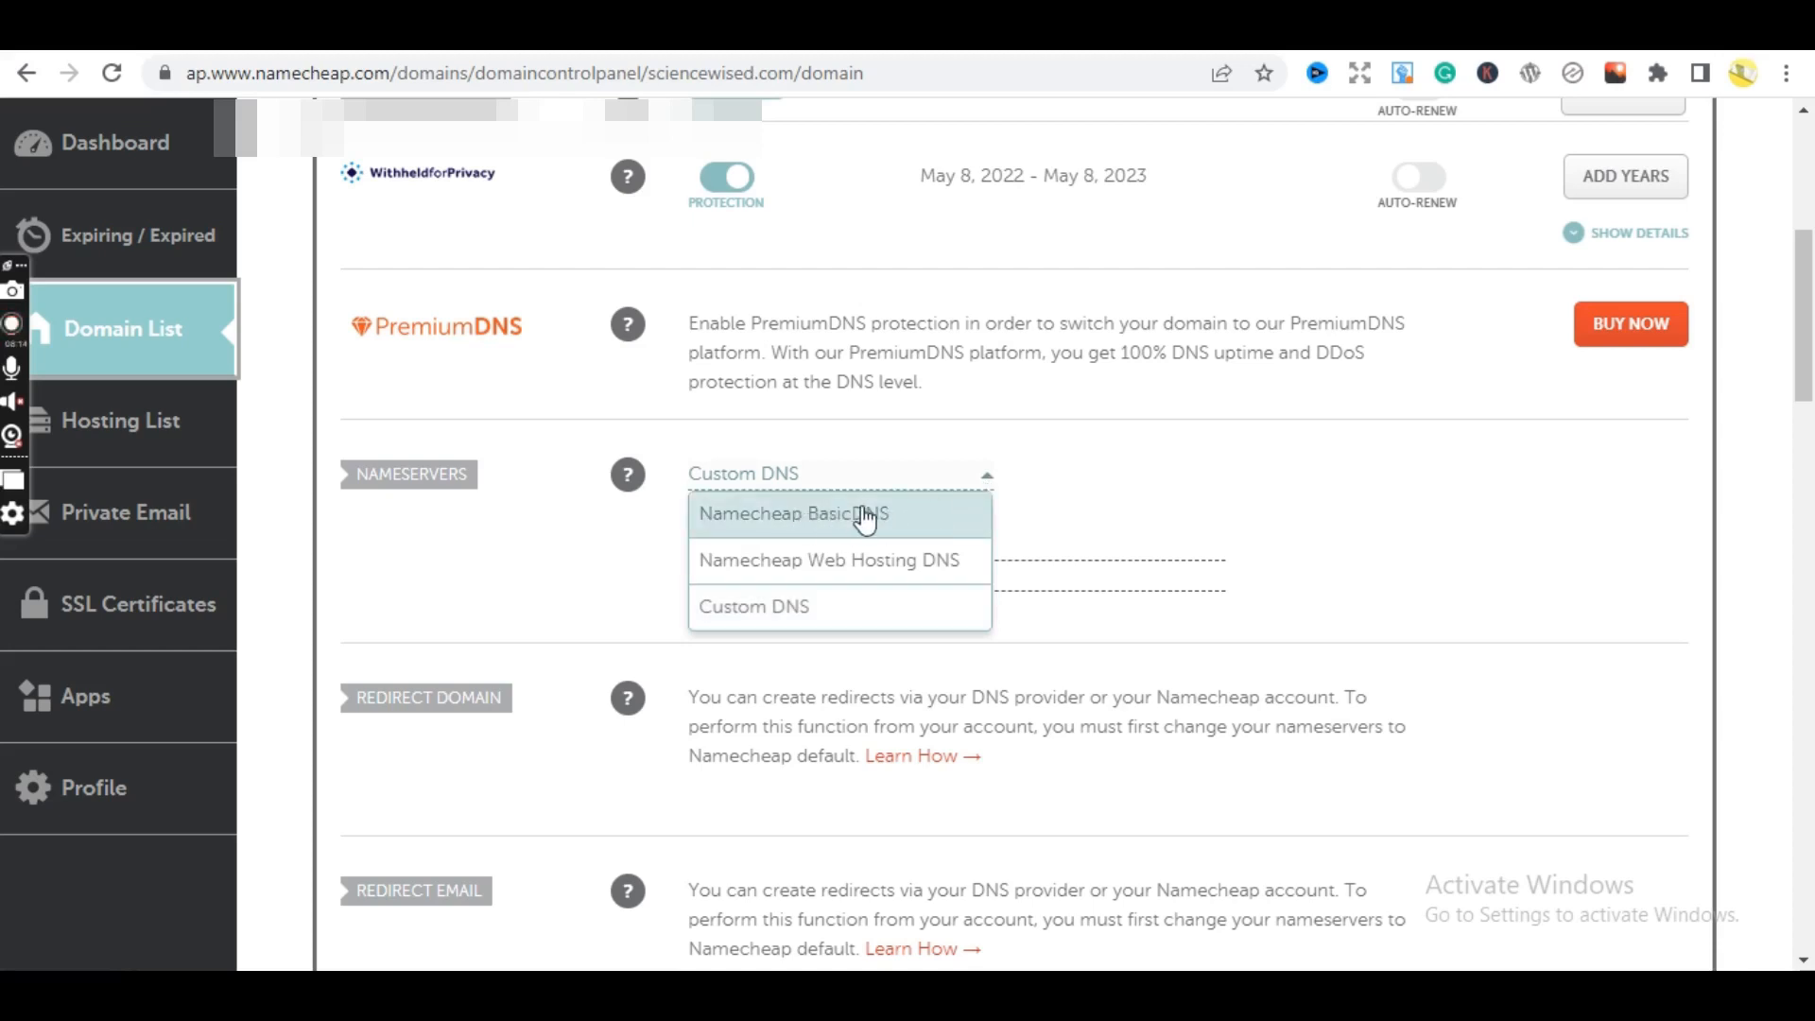
click(757, 523)
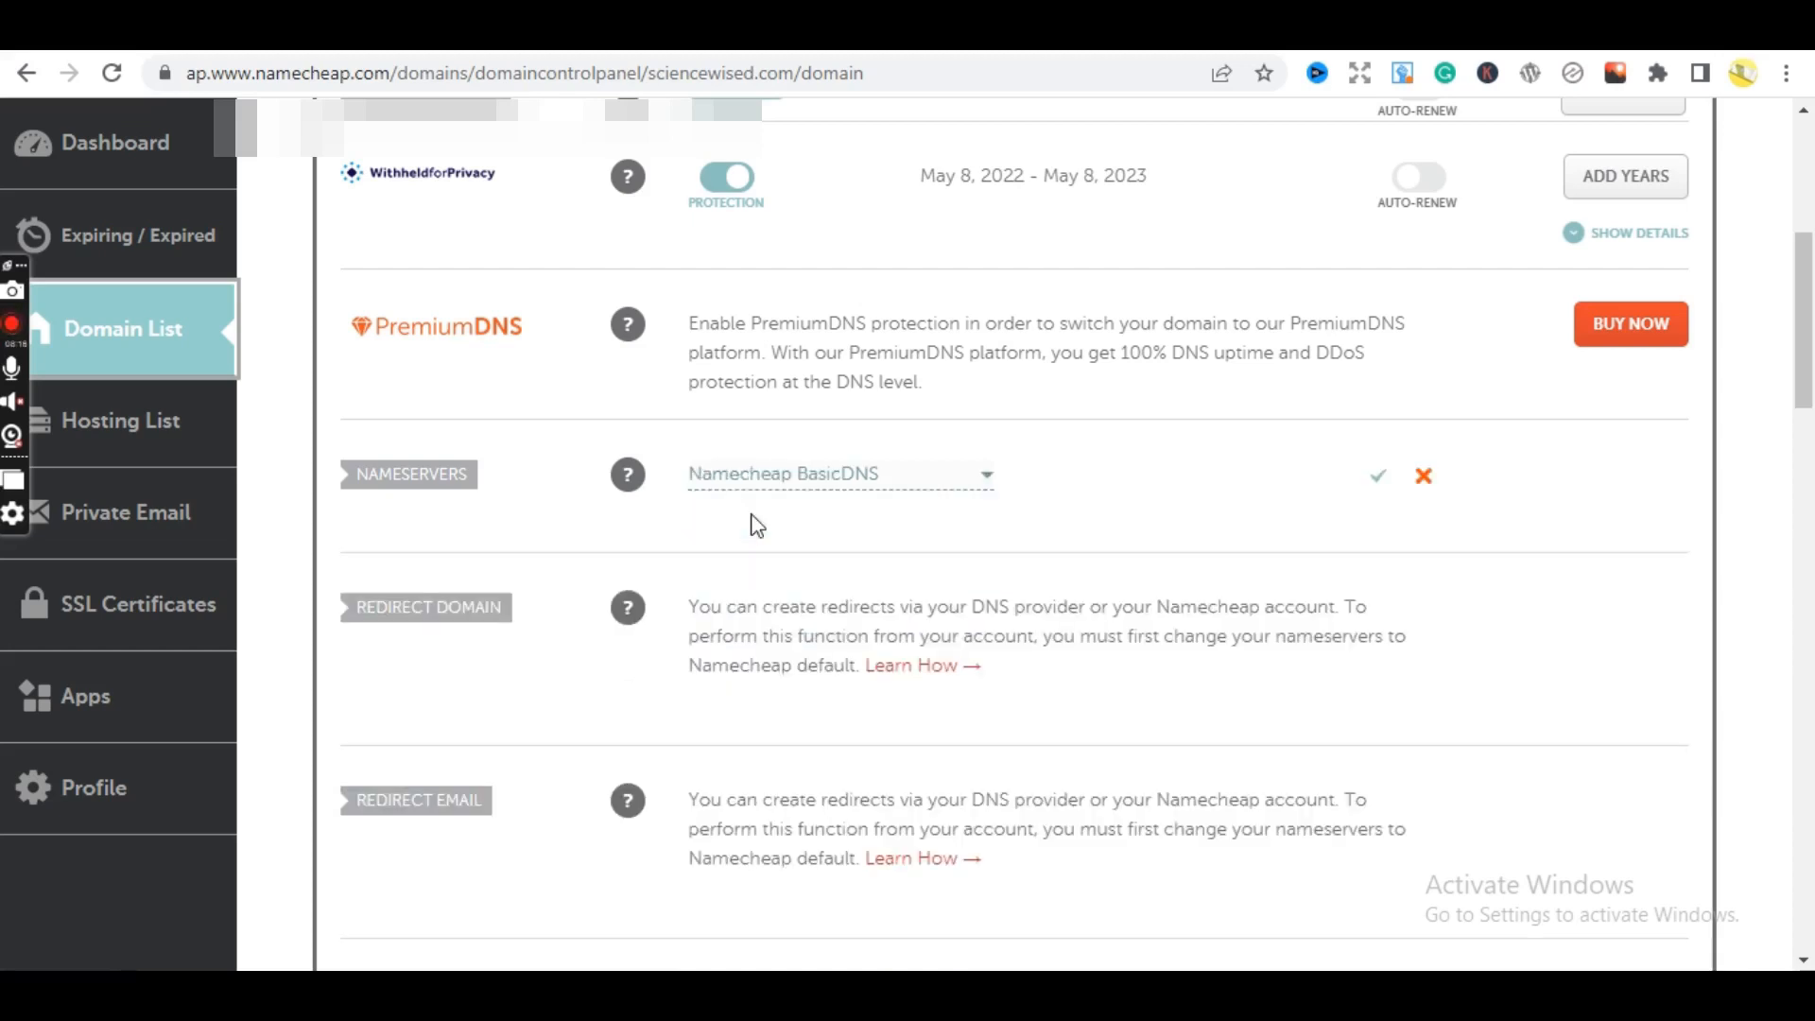
click(909, 484)
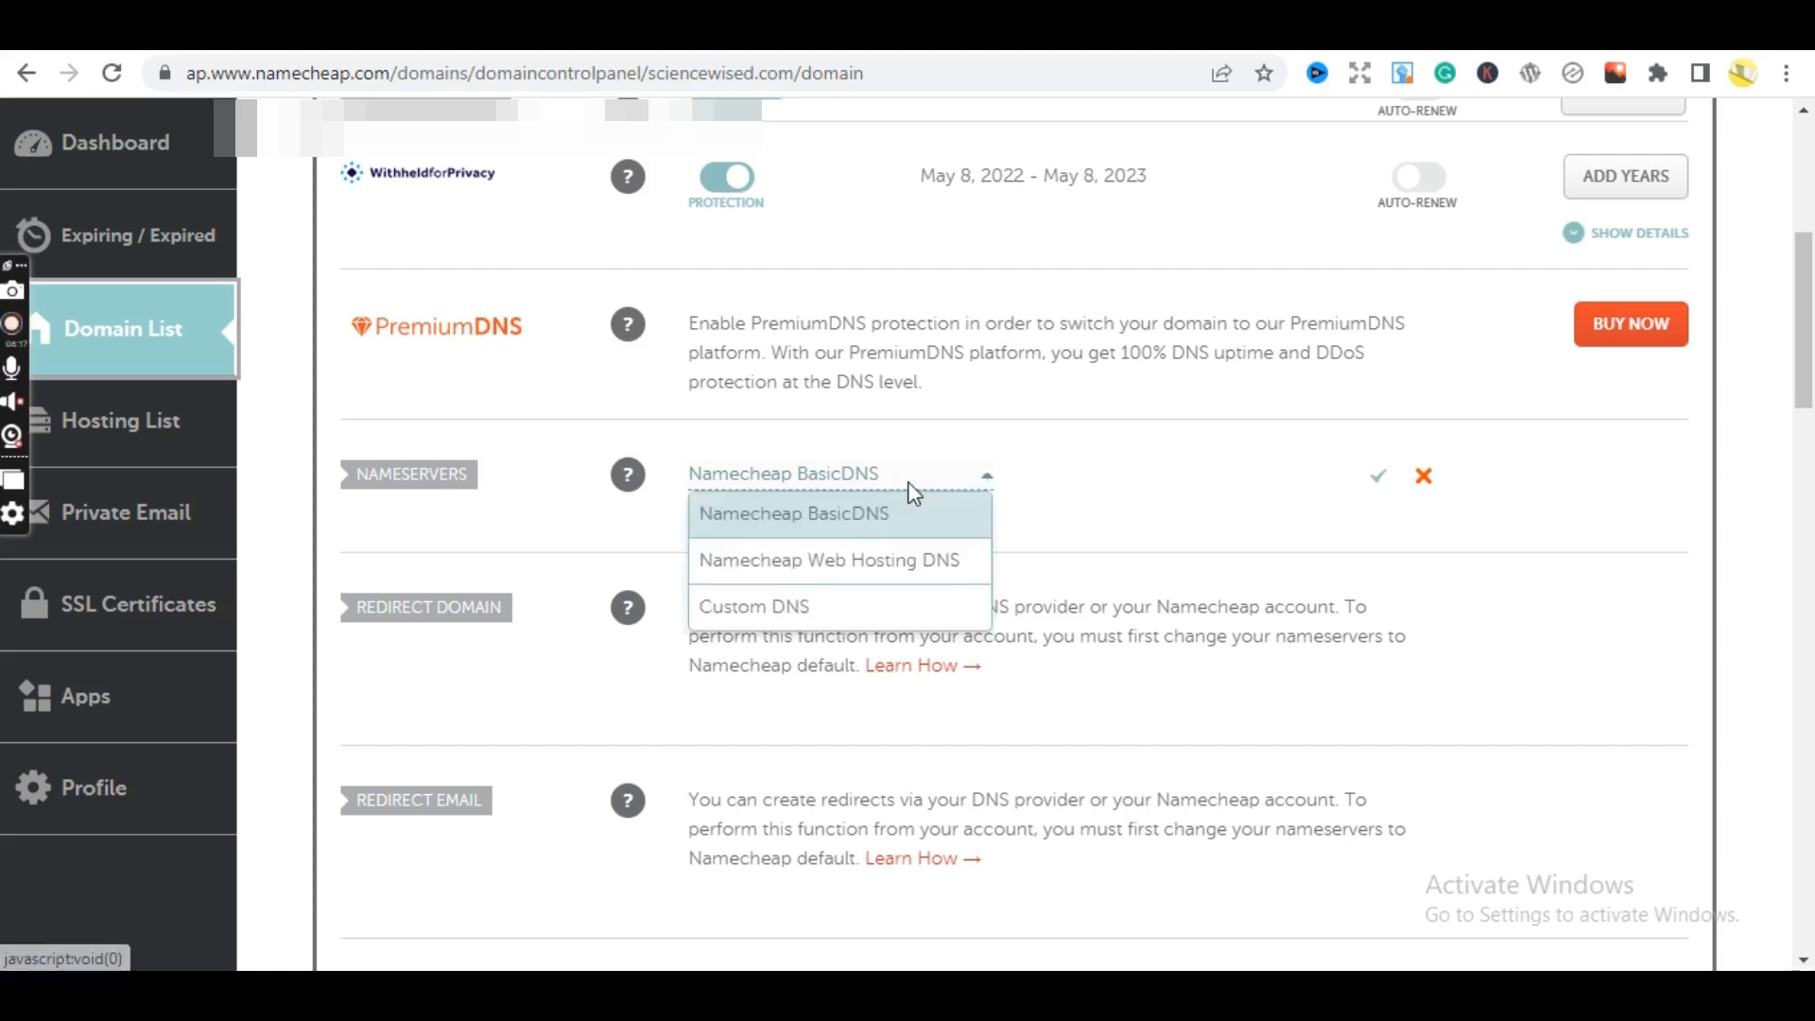
click(869, 568)
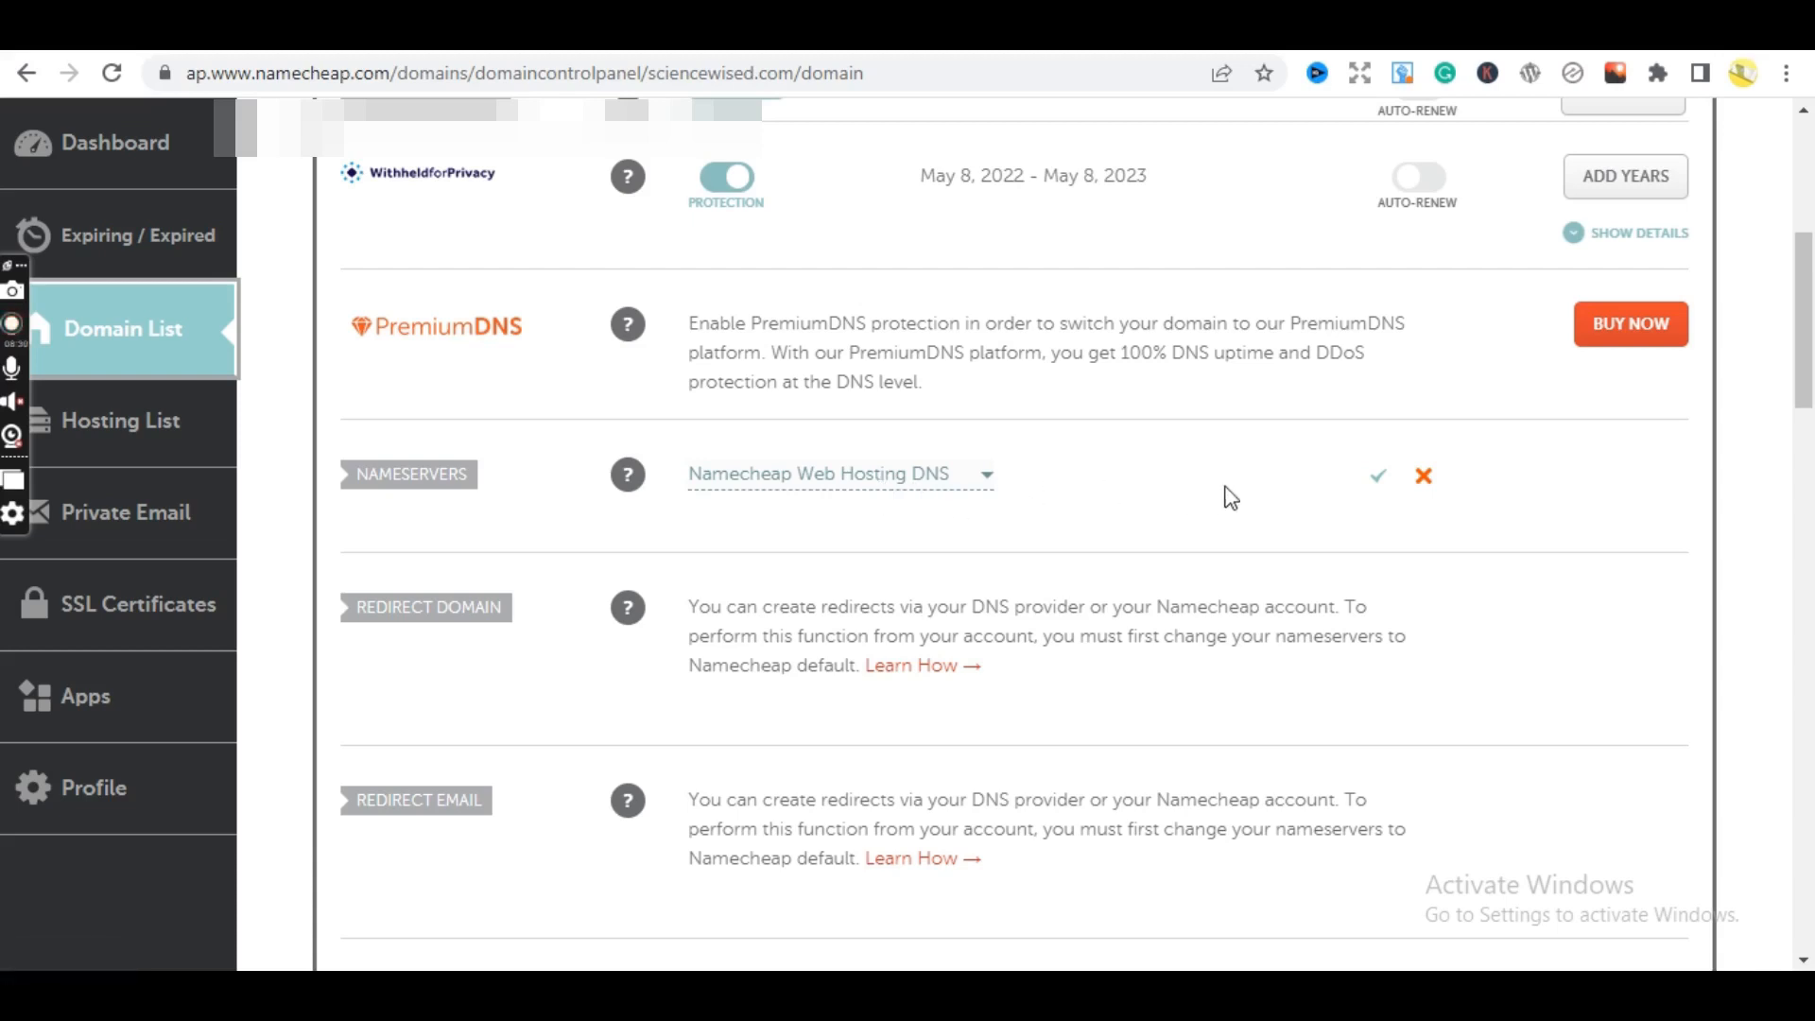
click(930, 478)
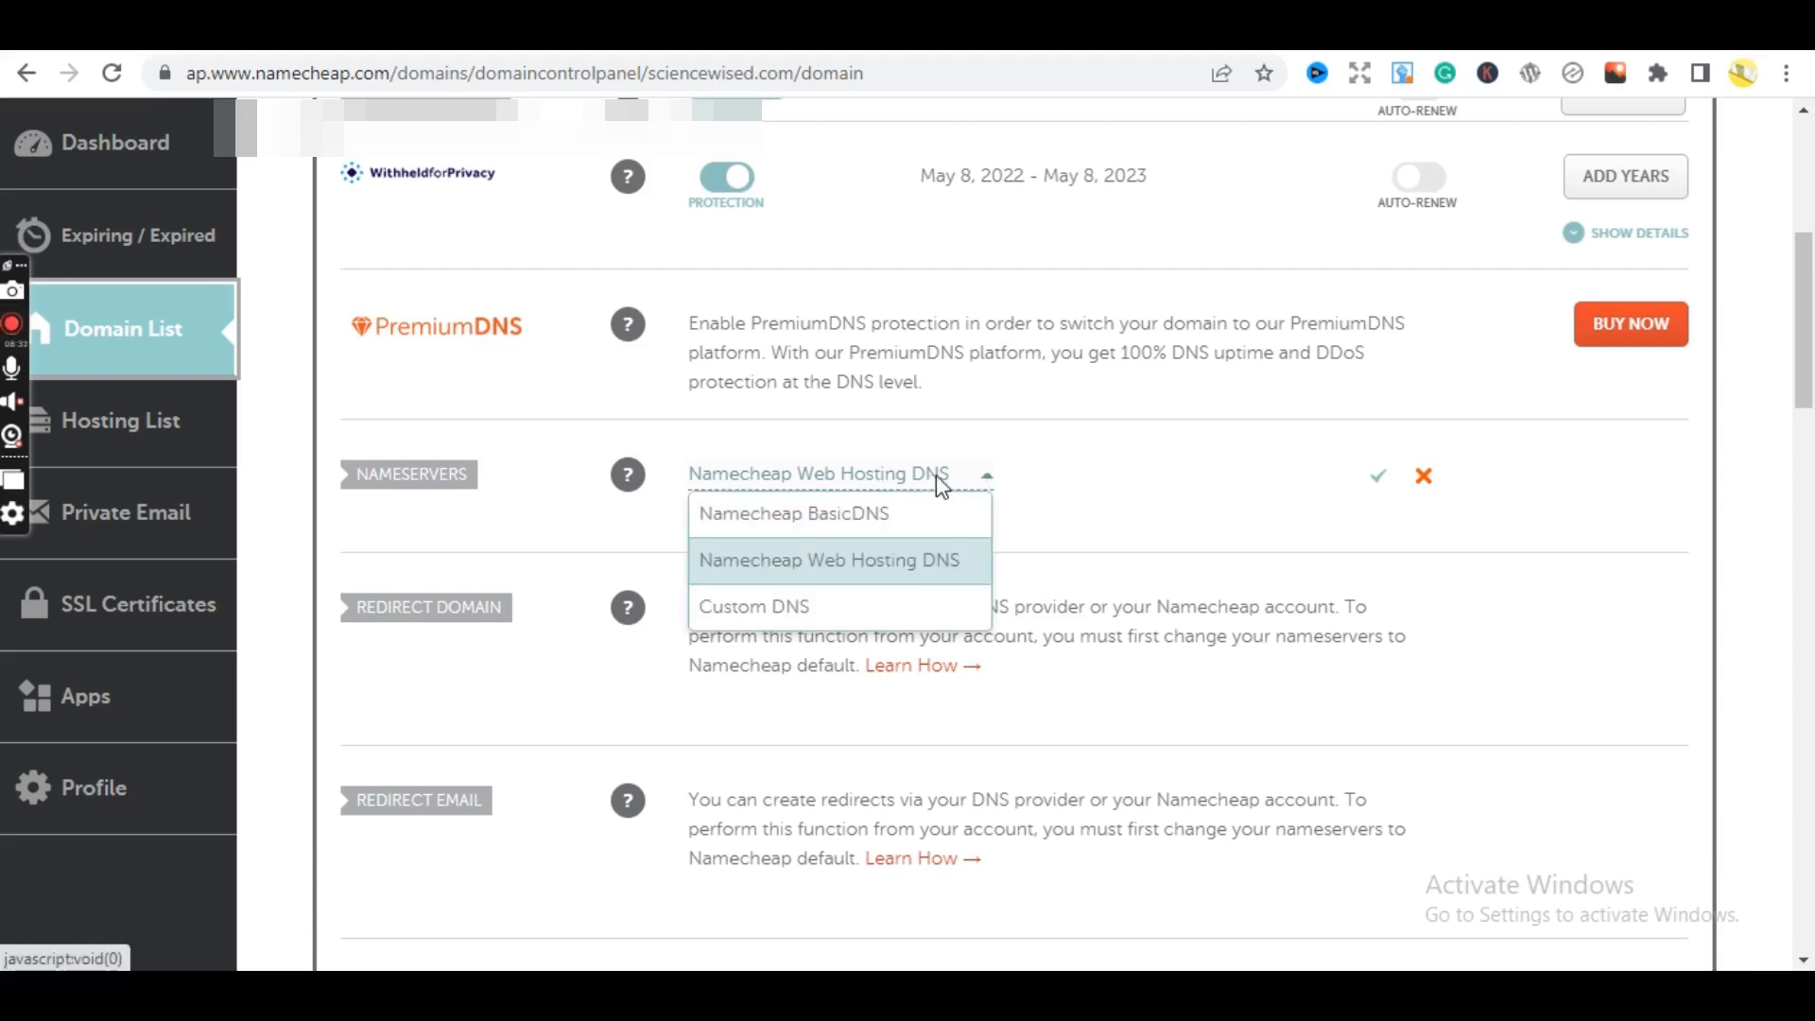
click(817, 611)
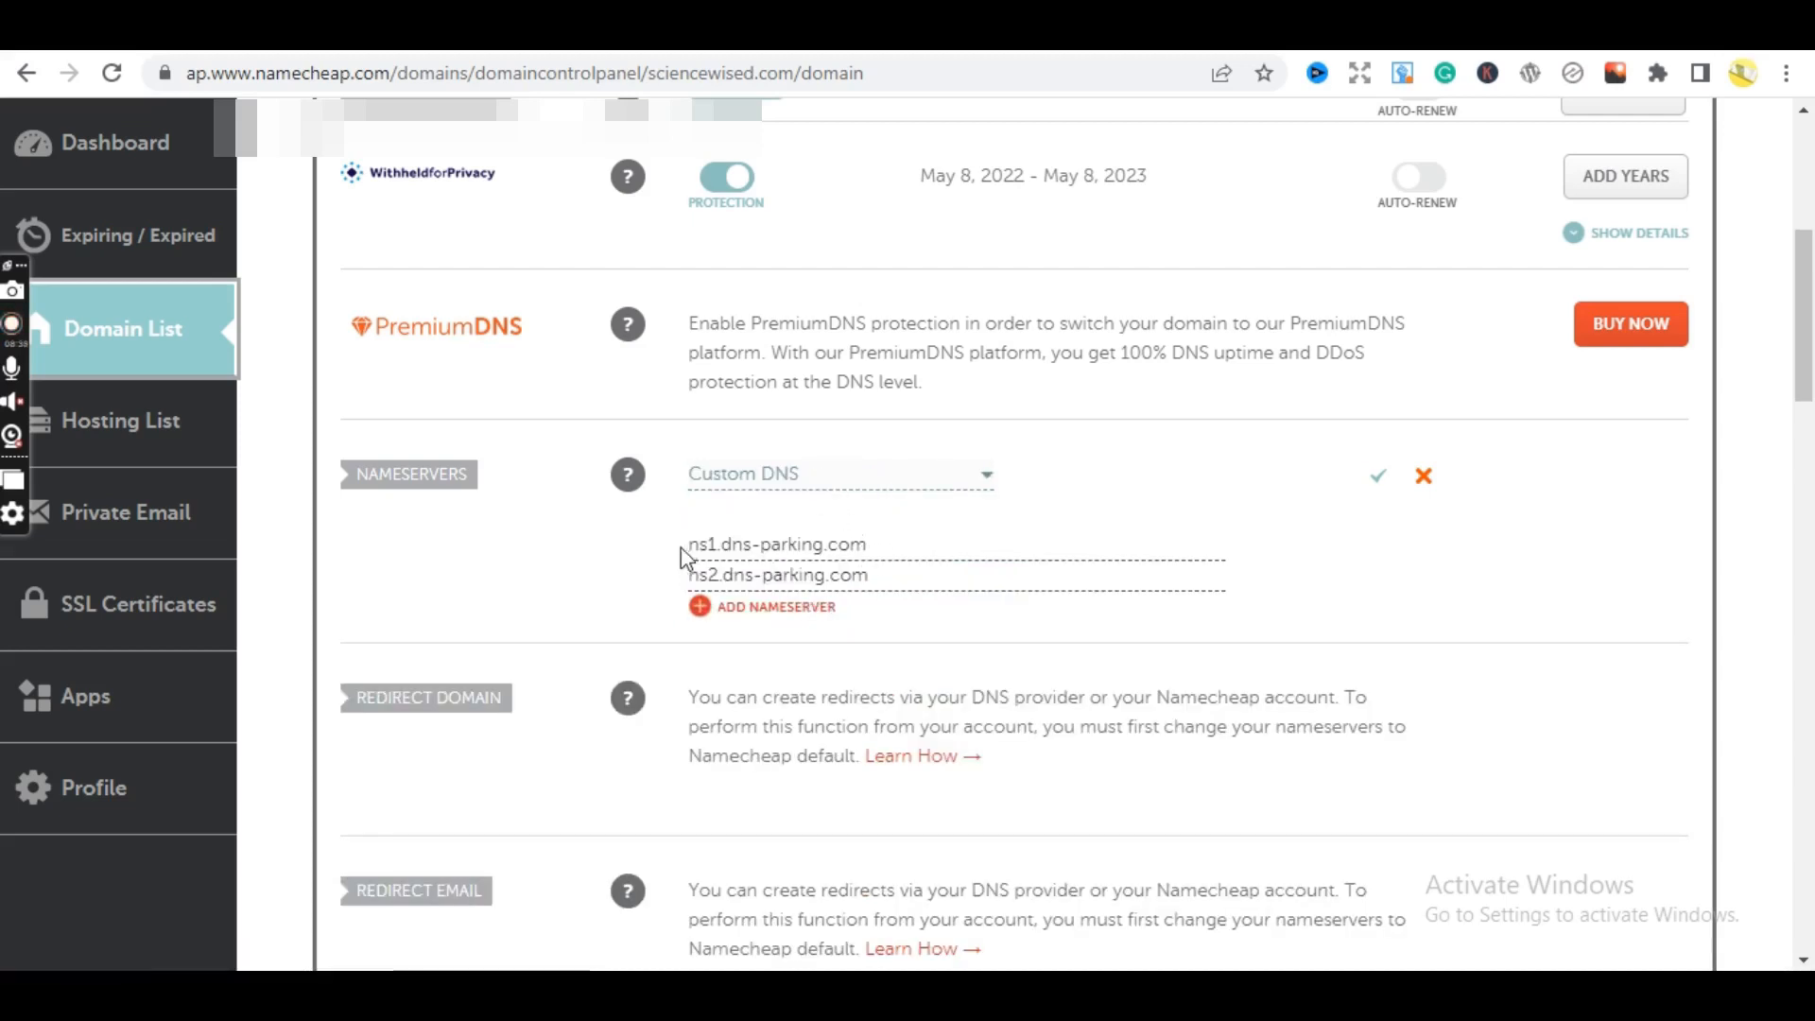
- Check the ns1.dns-parking.com and ns2.dns-parking.com entries and save the Custom DNS nameservers
drag(891, 543, 686, 544)
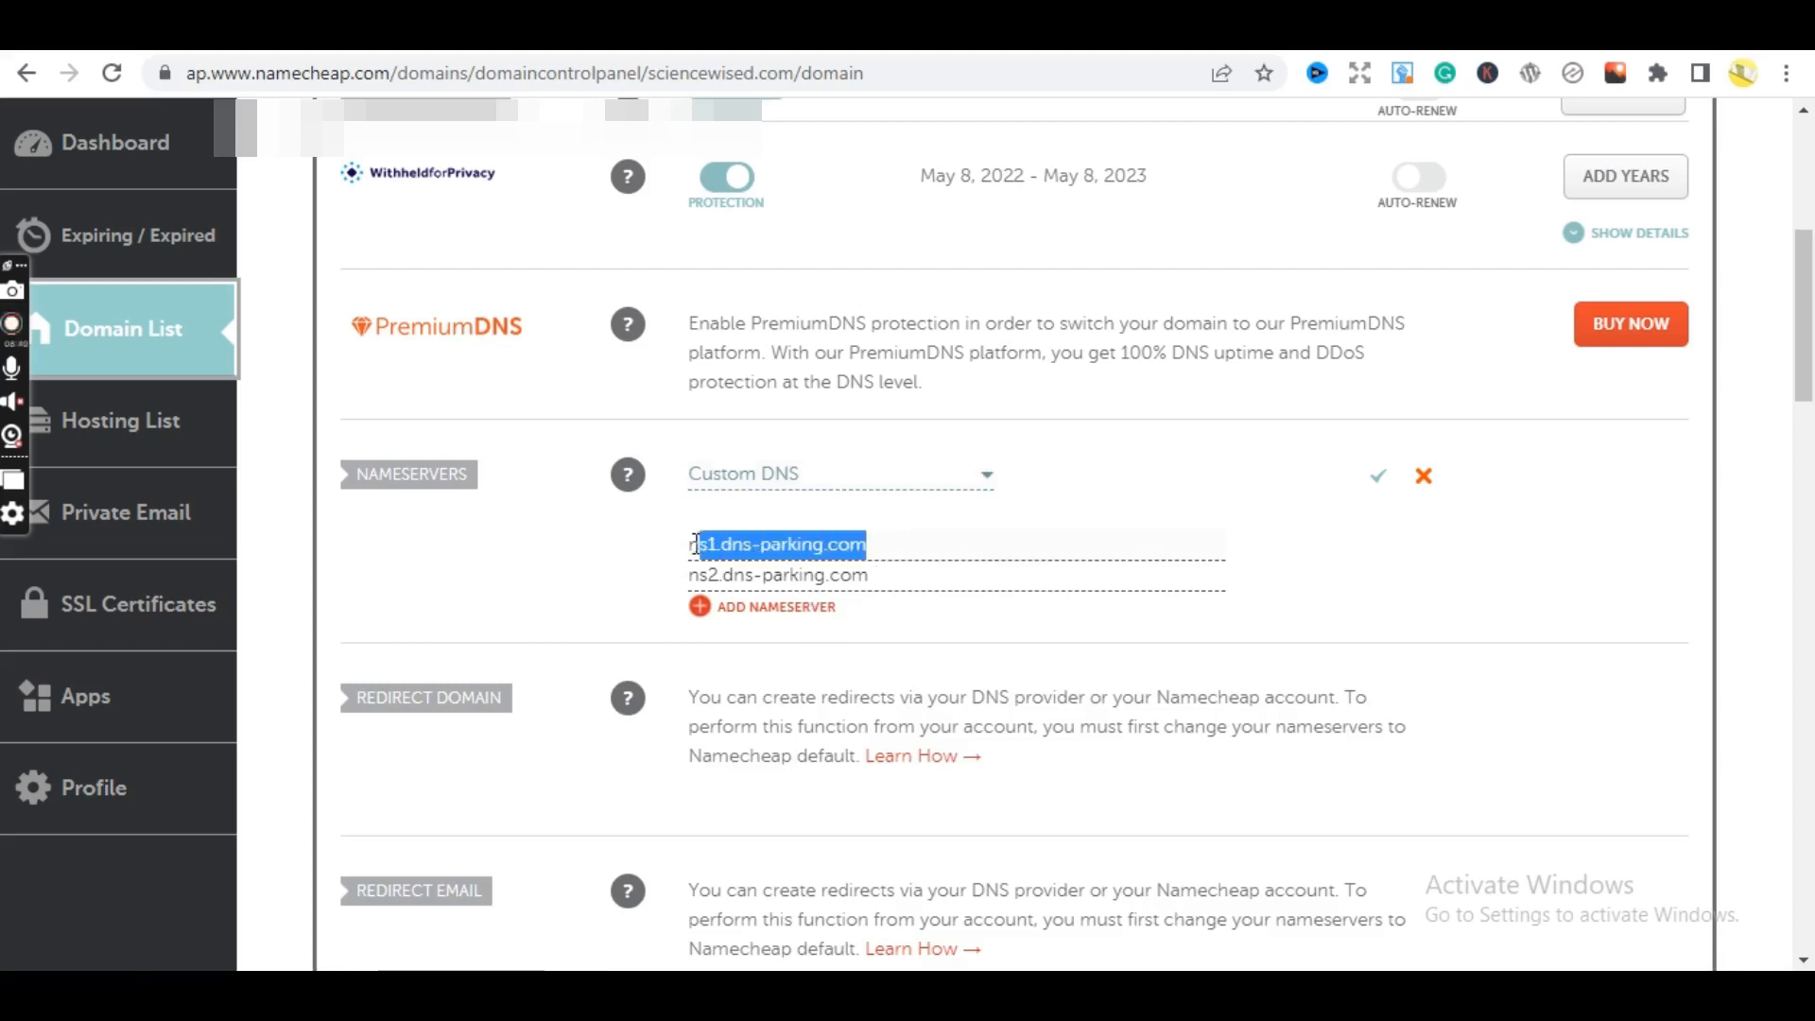
click(897, 574)
drag(896, 574, 683, 575)
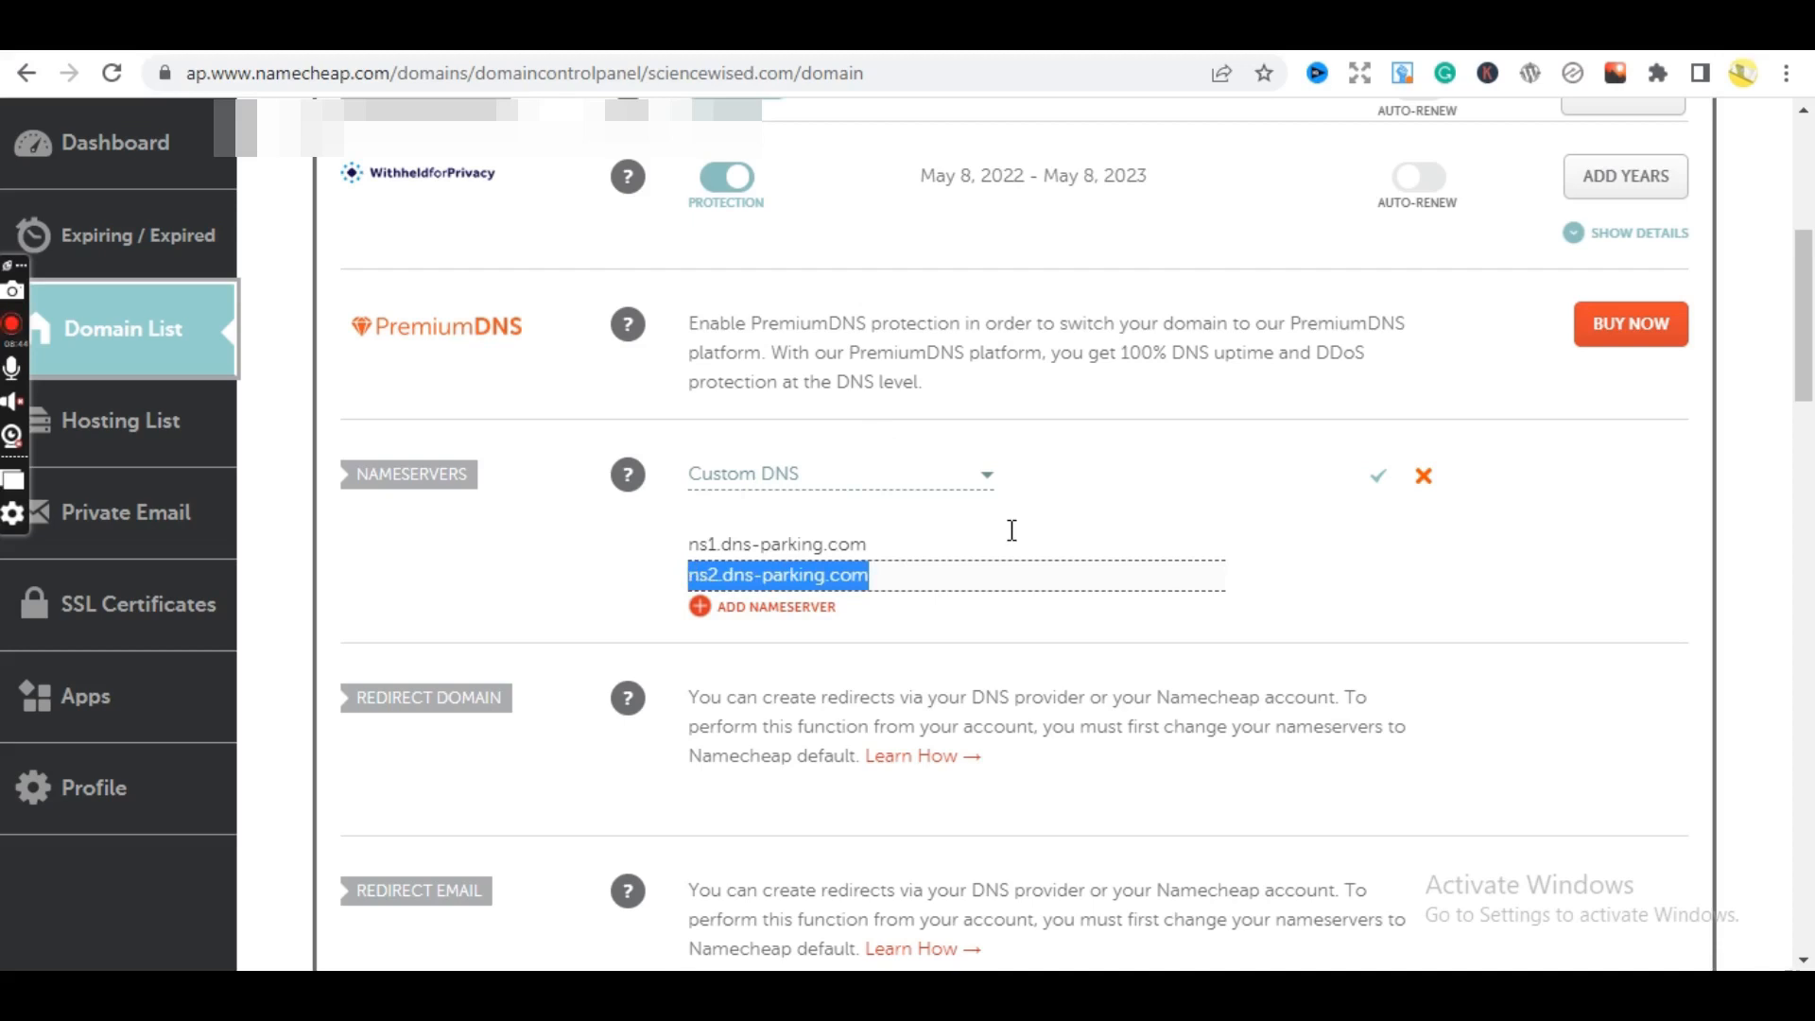
click(1107, 469)
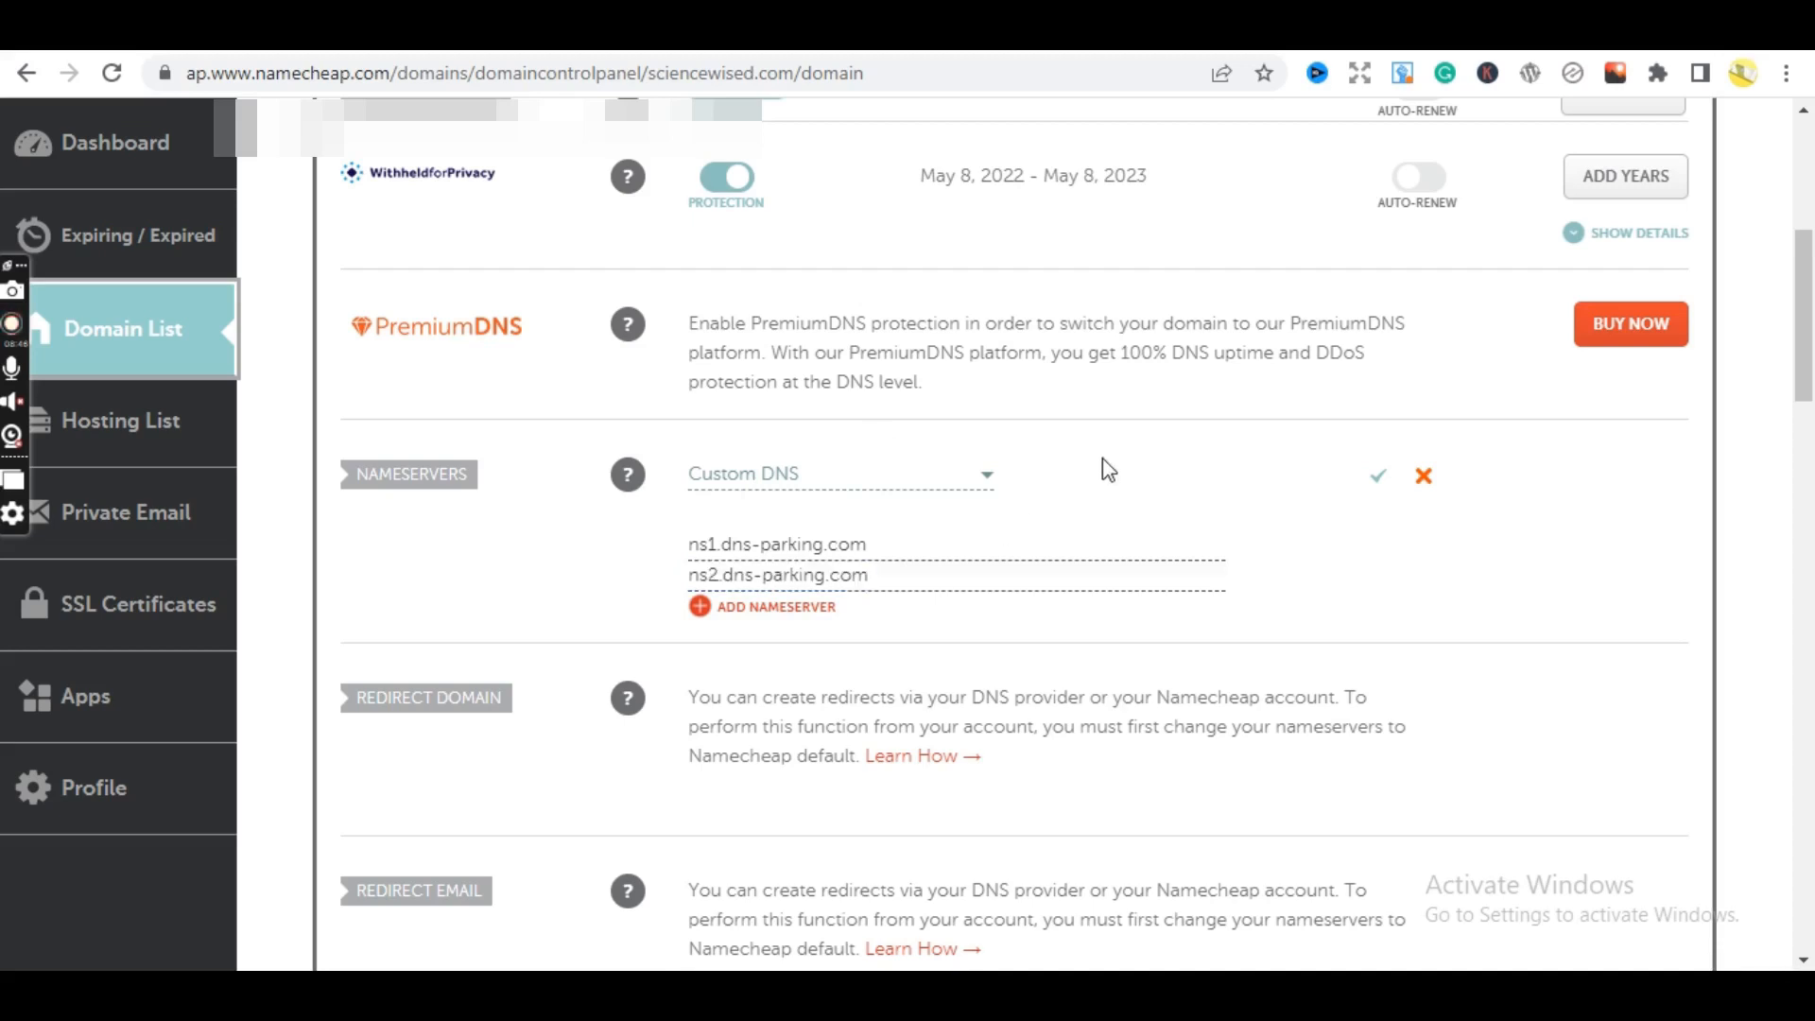
click(1378, 478)
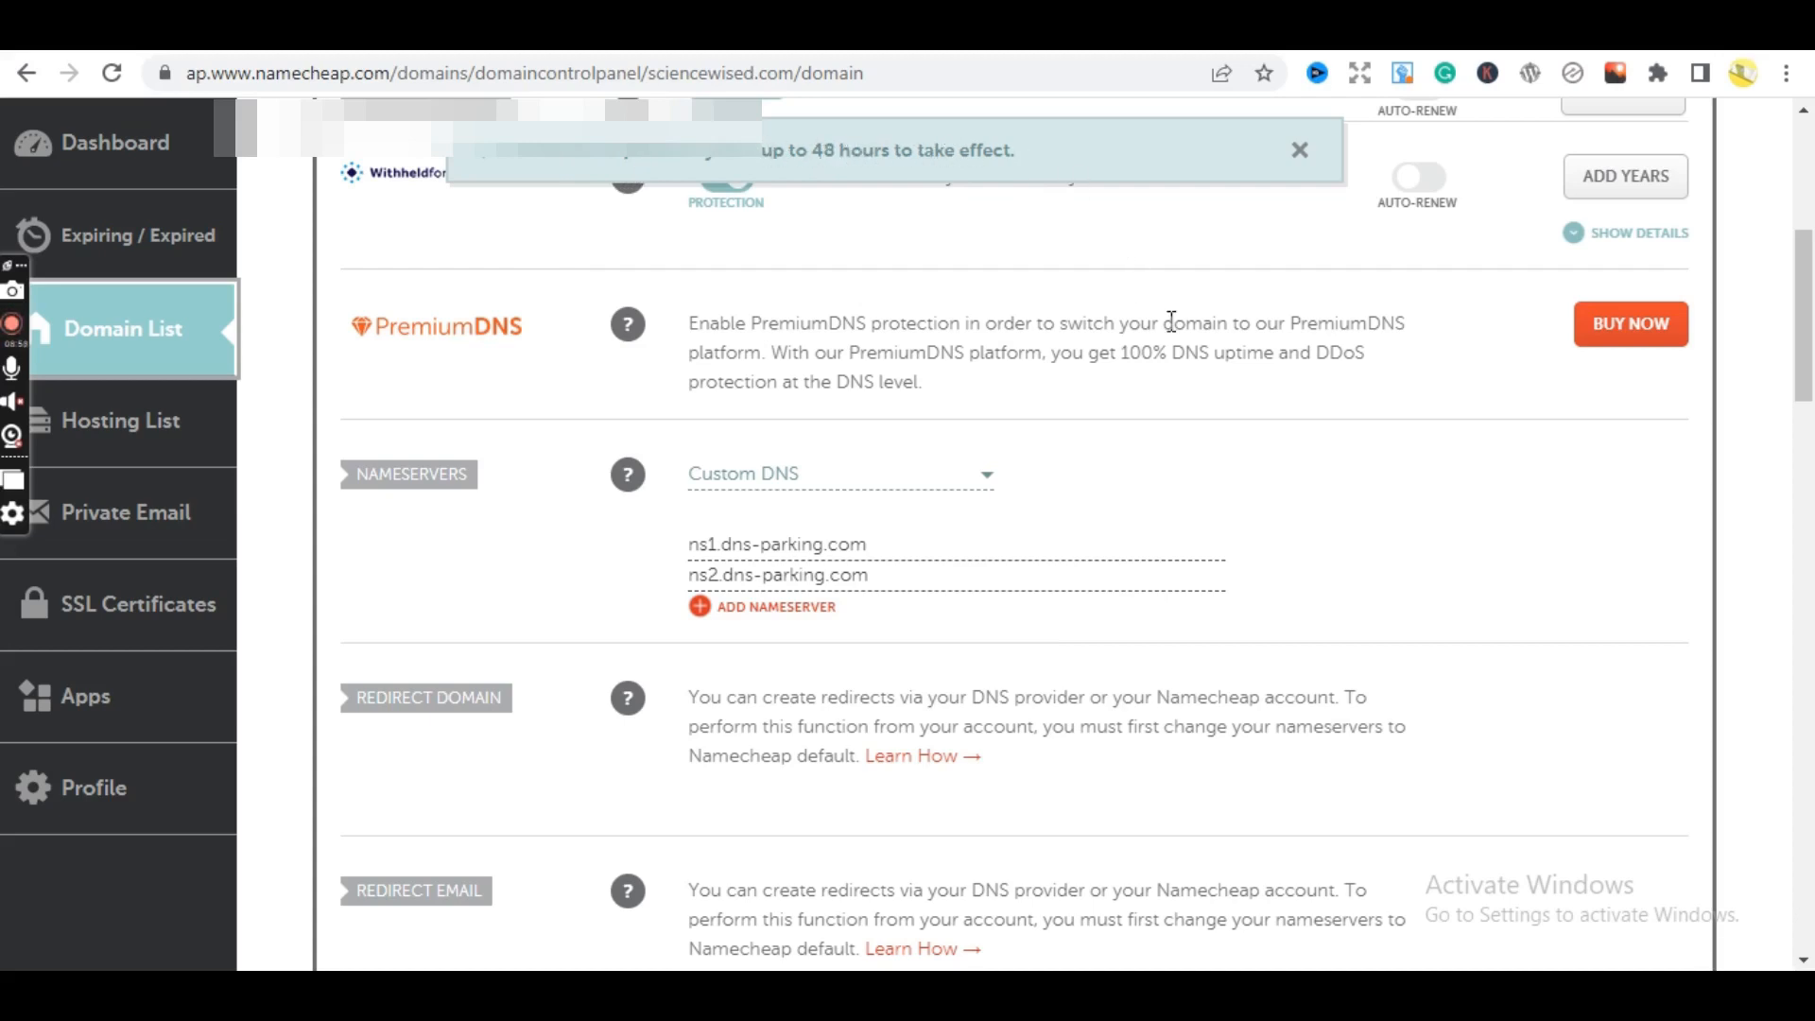
drag(1806, 286, 1807, 176)
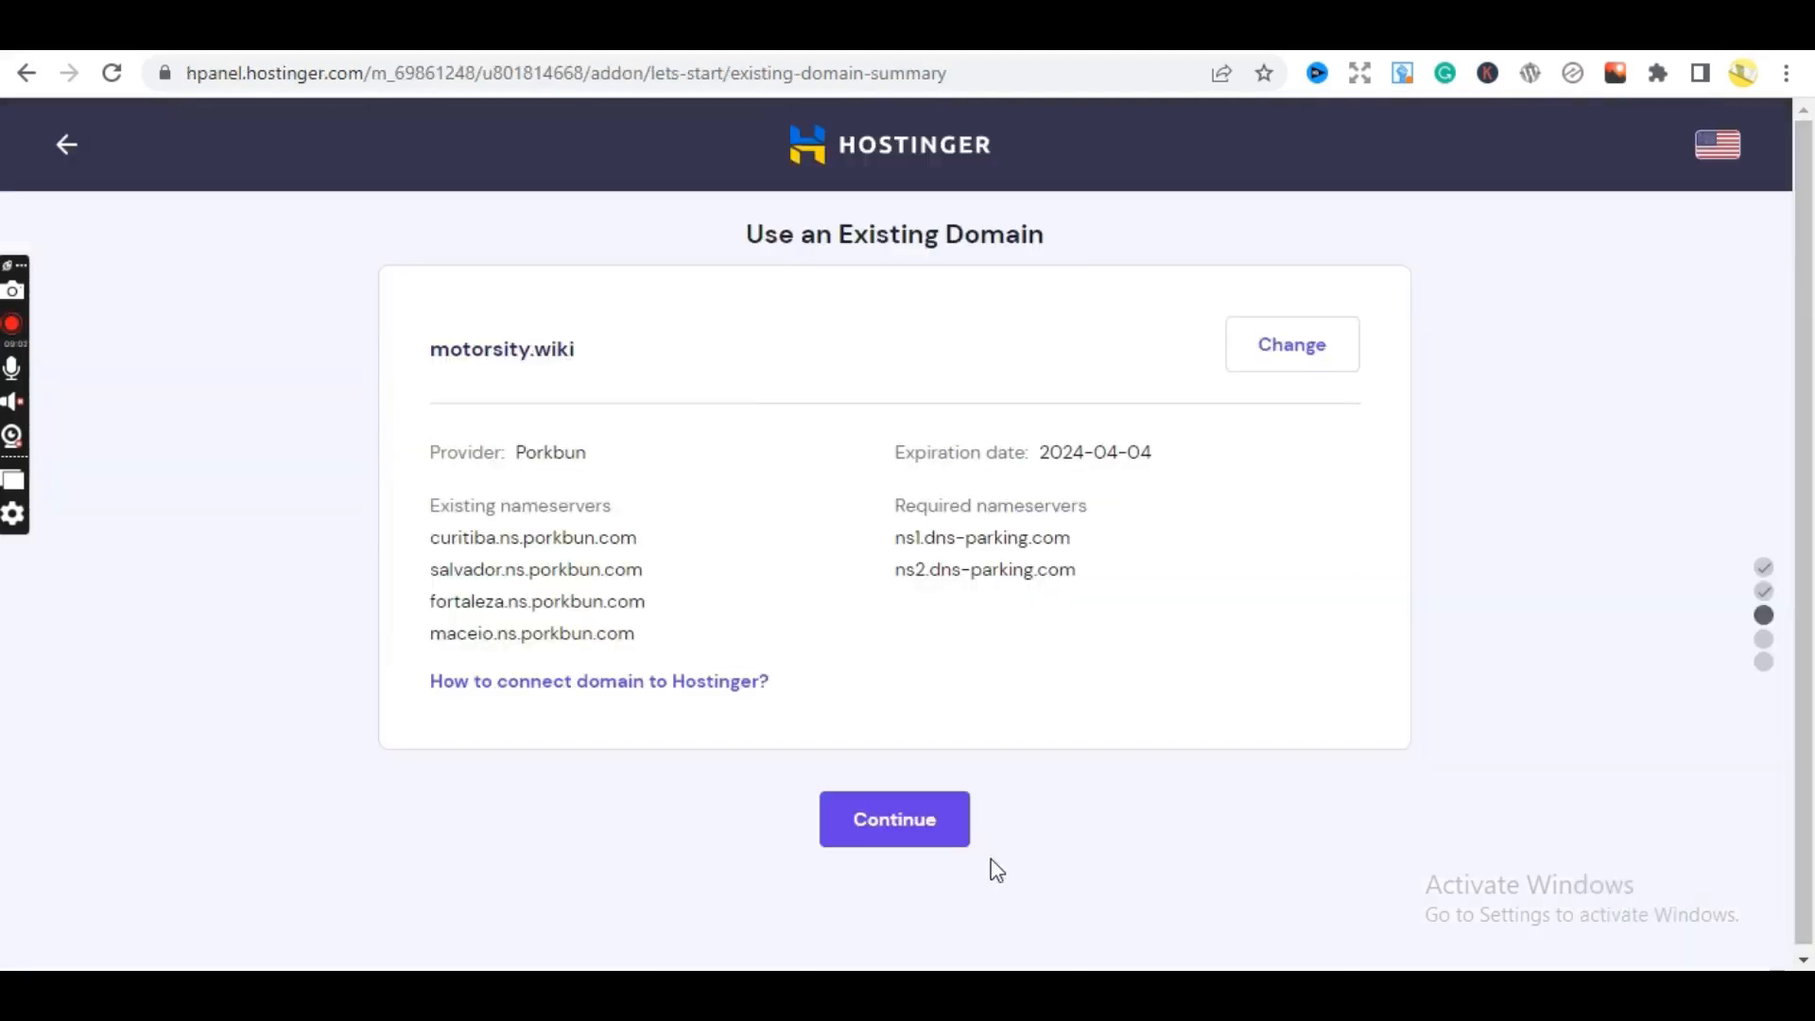
- Continue past the motorsity.wiki summary and look at the Connect dialog's provider list
click(899, 823)
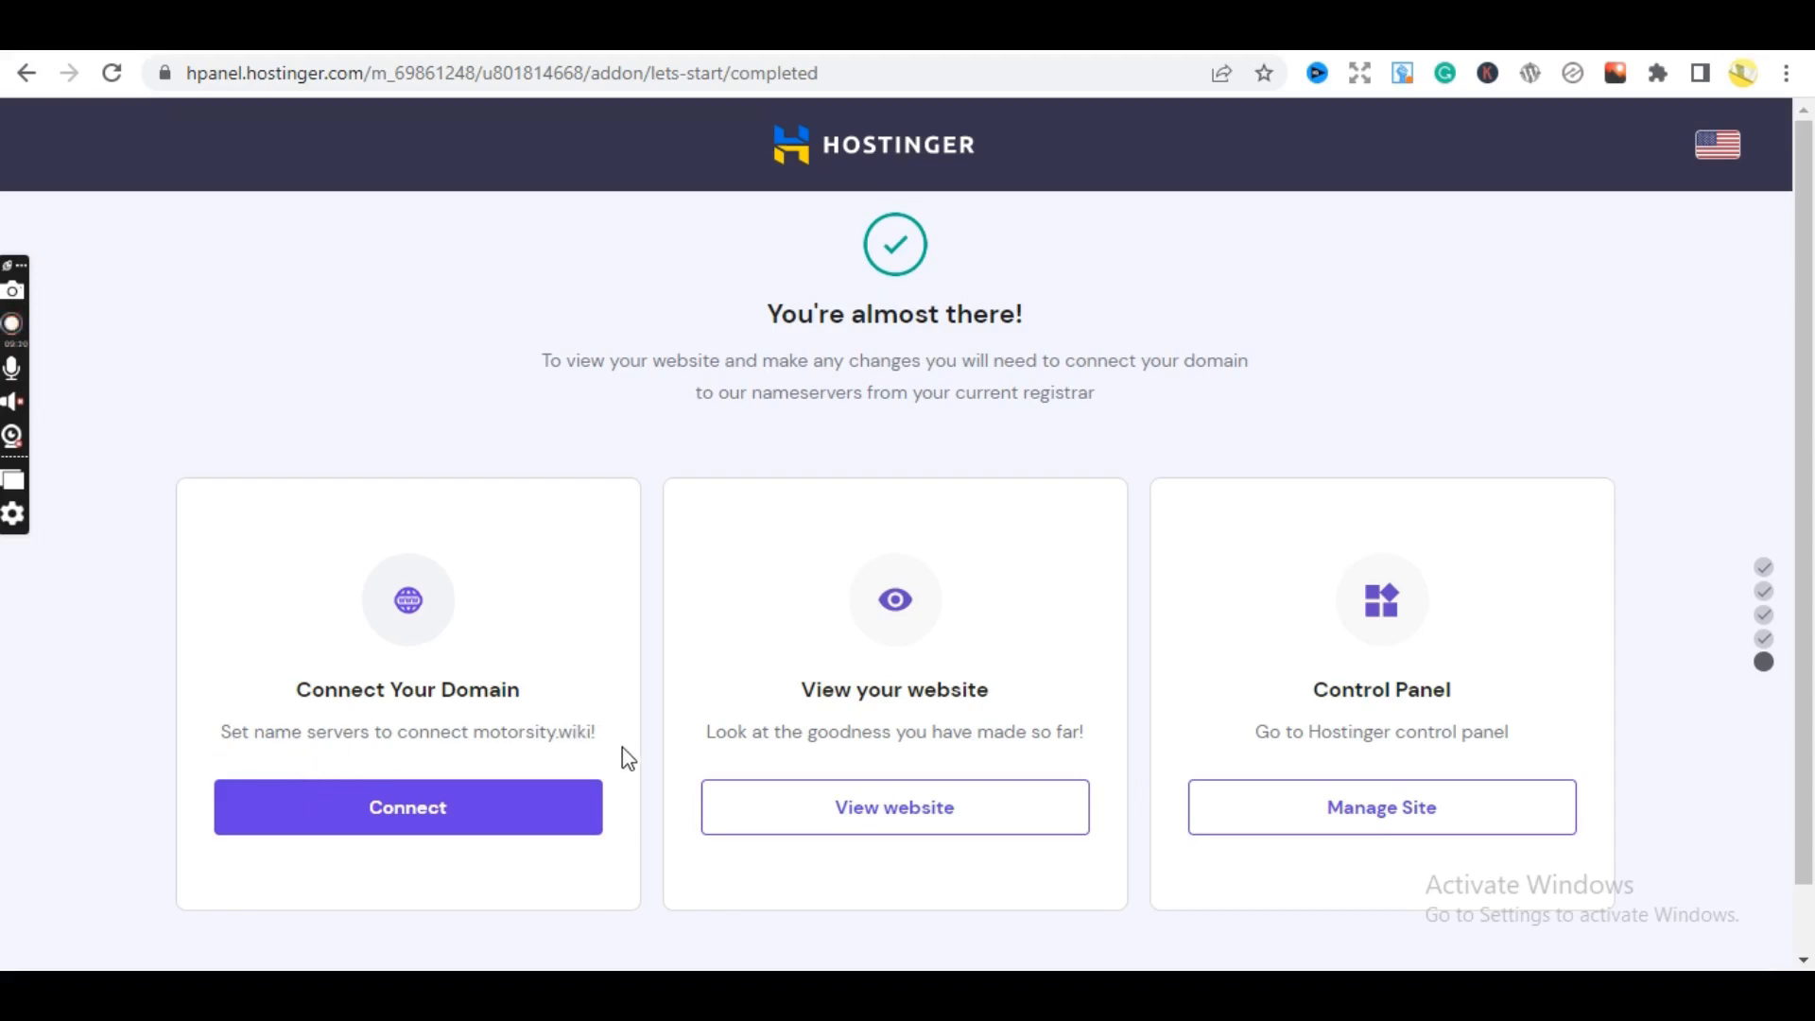
click(519, 830)
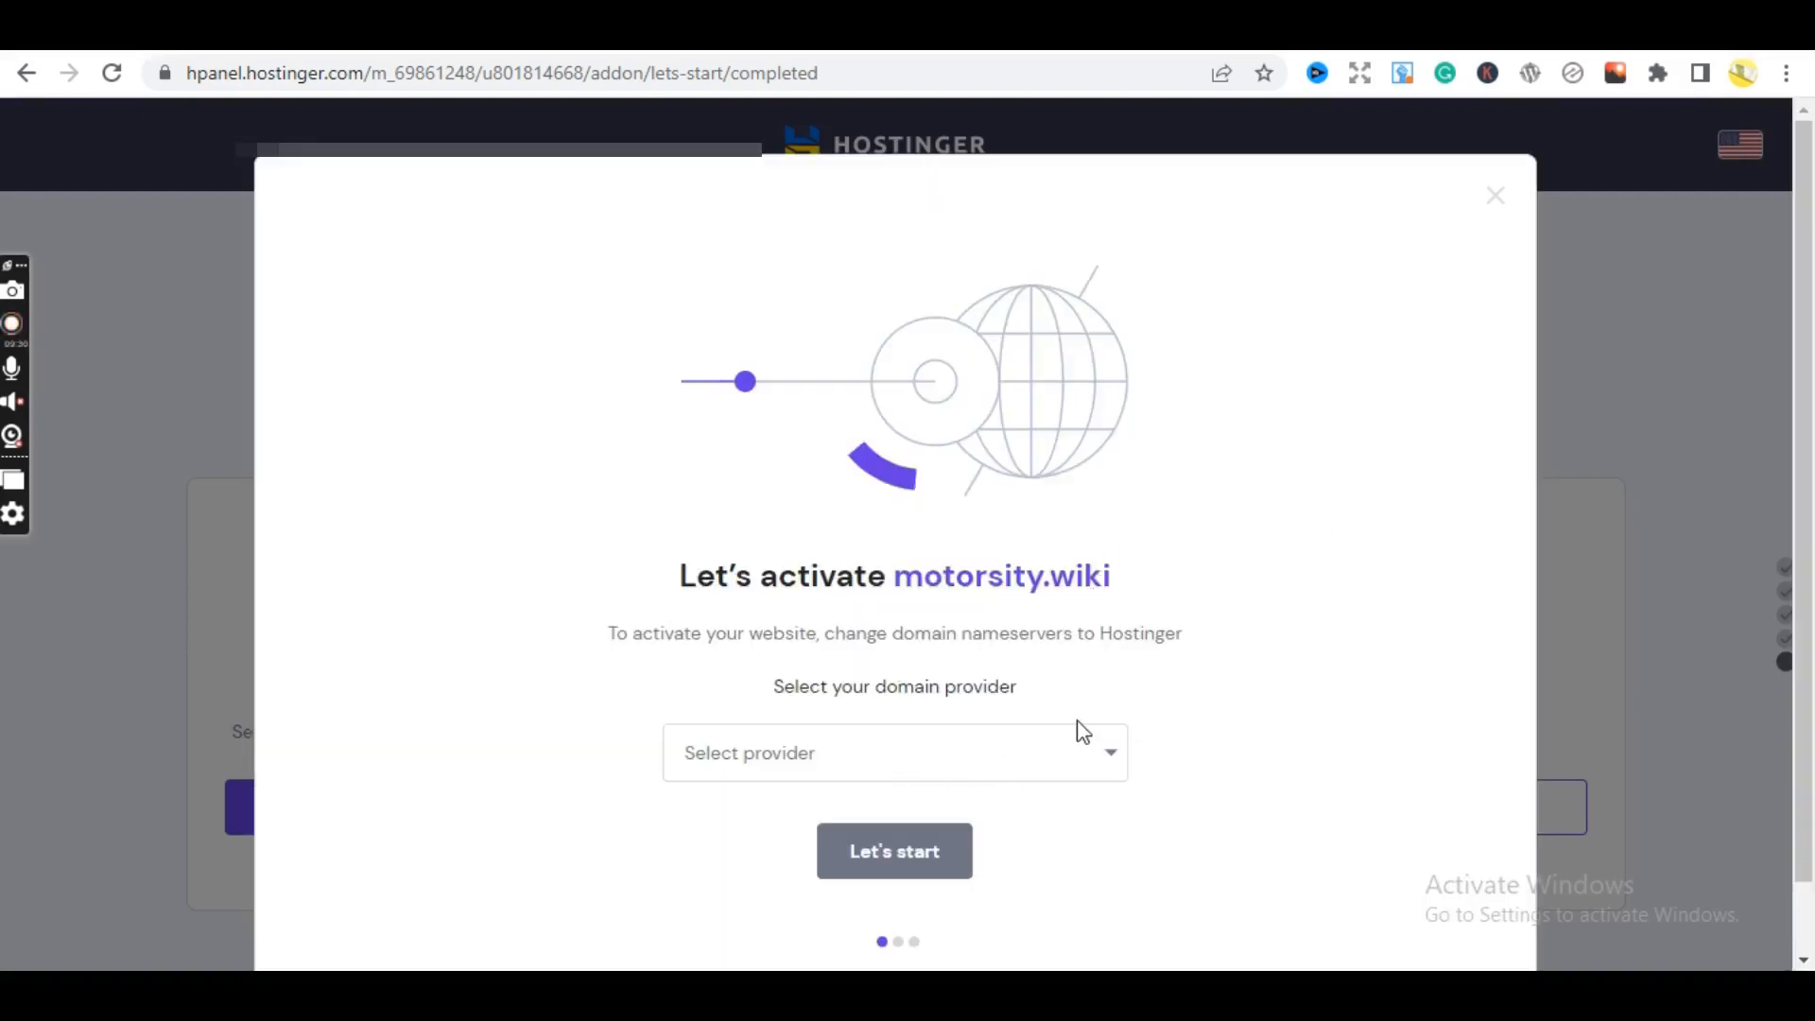
click(1026, 745)
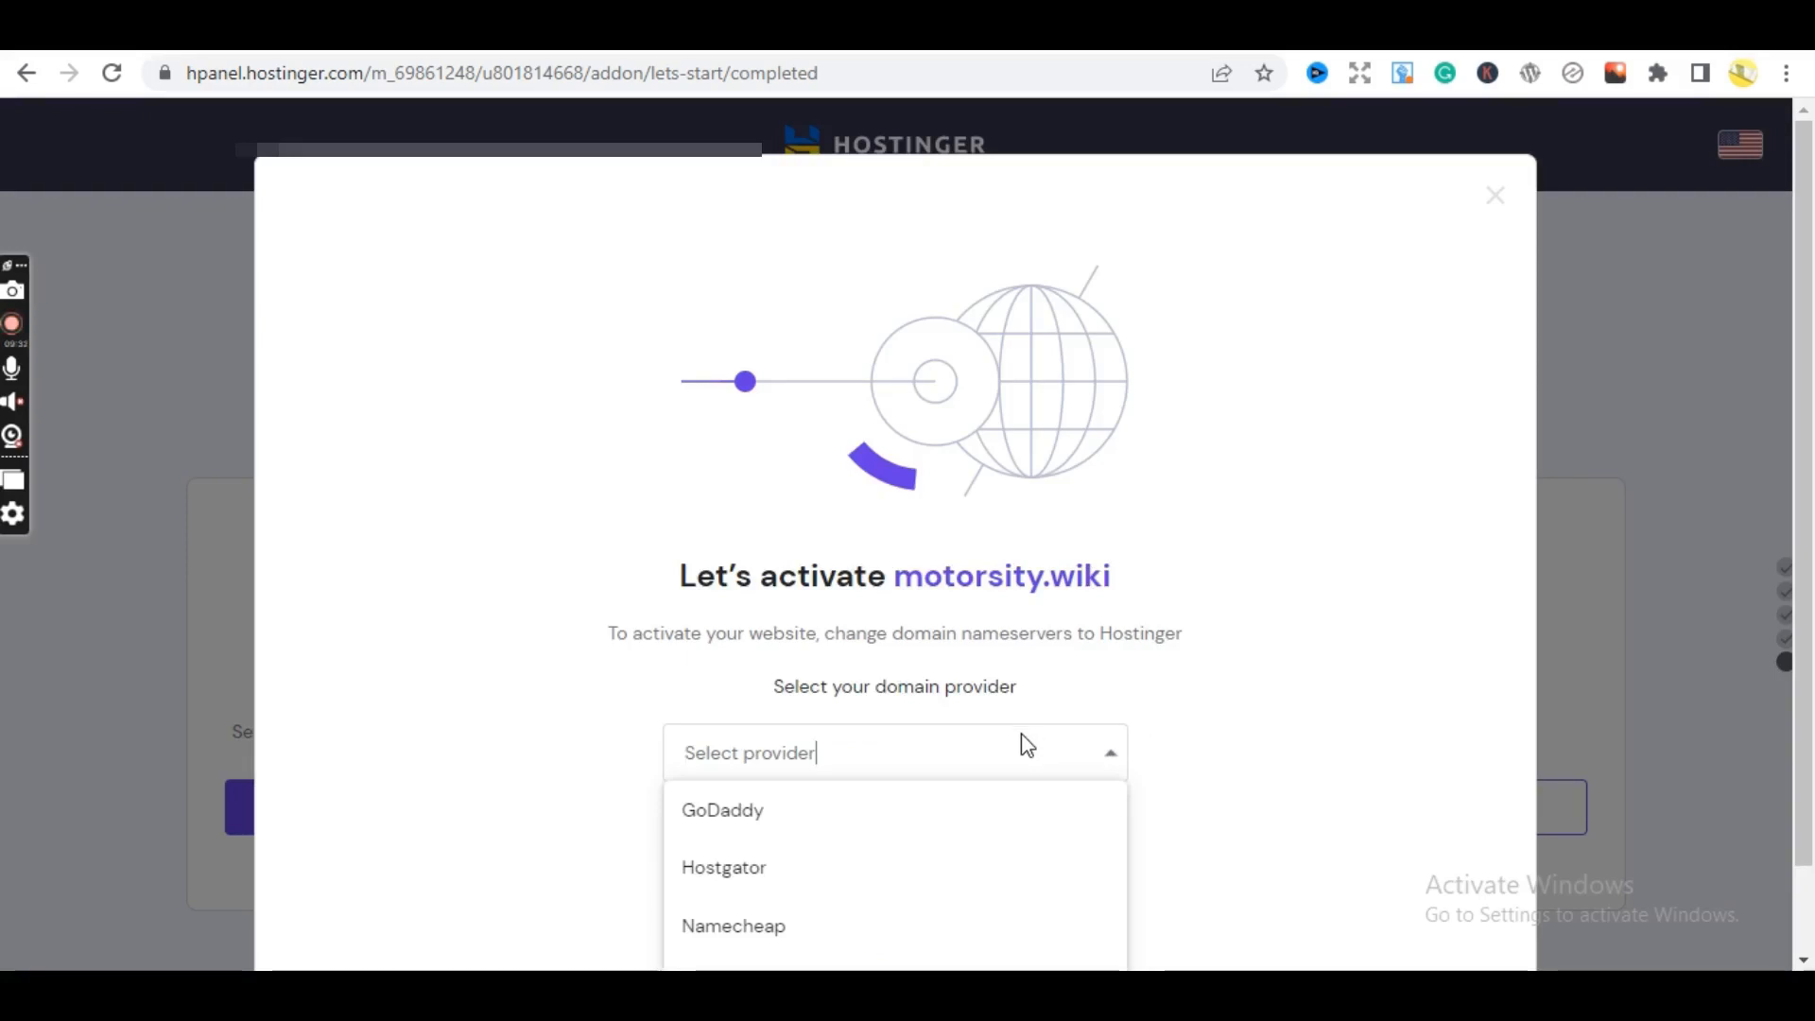
click(1024, 743)
scroll(1810, 577, down, 1)
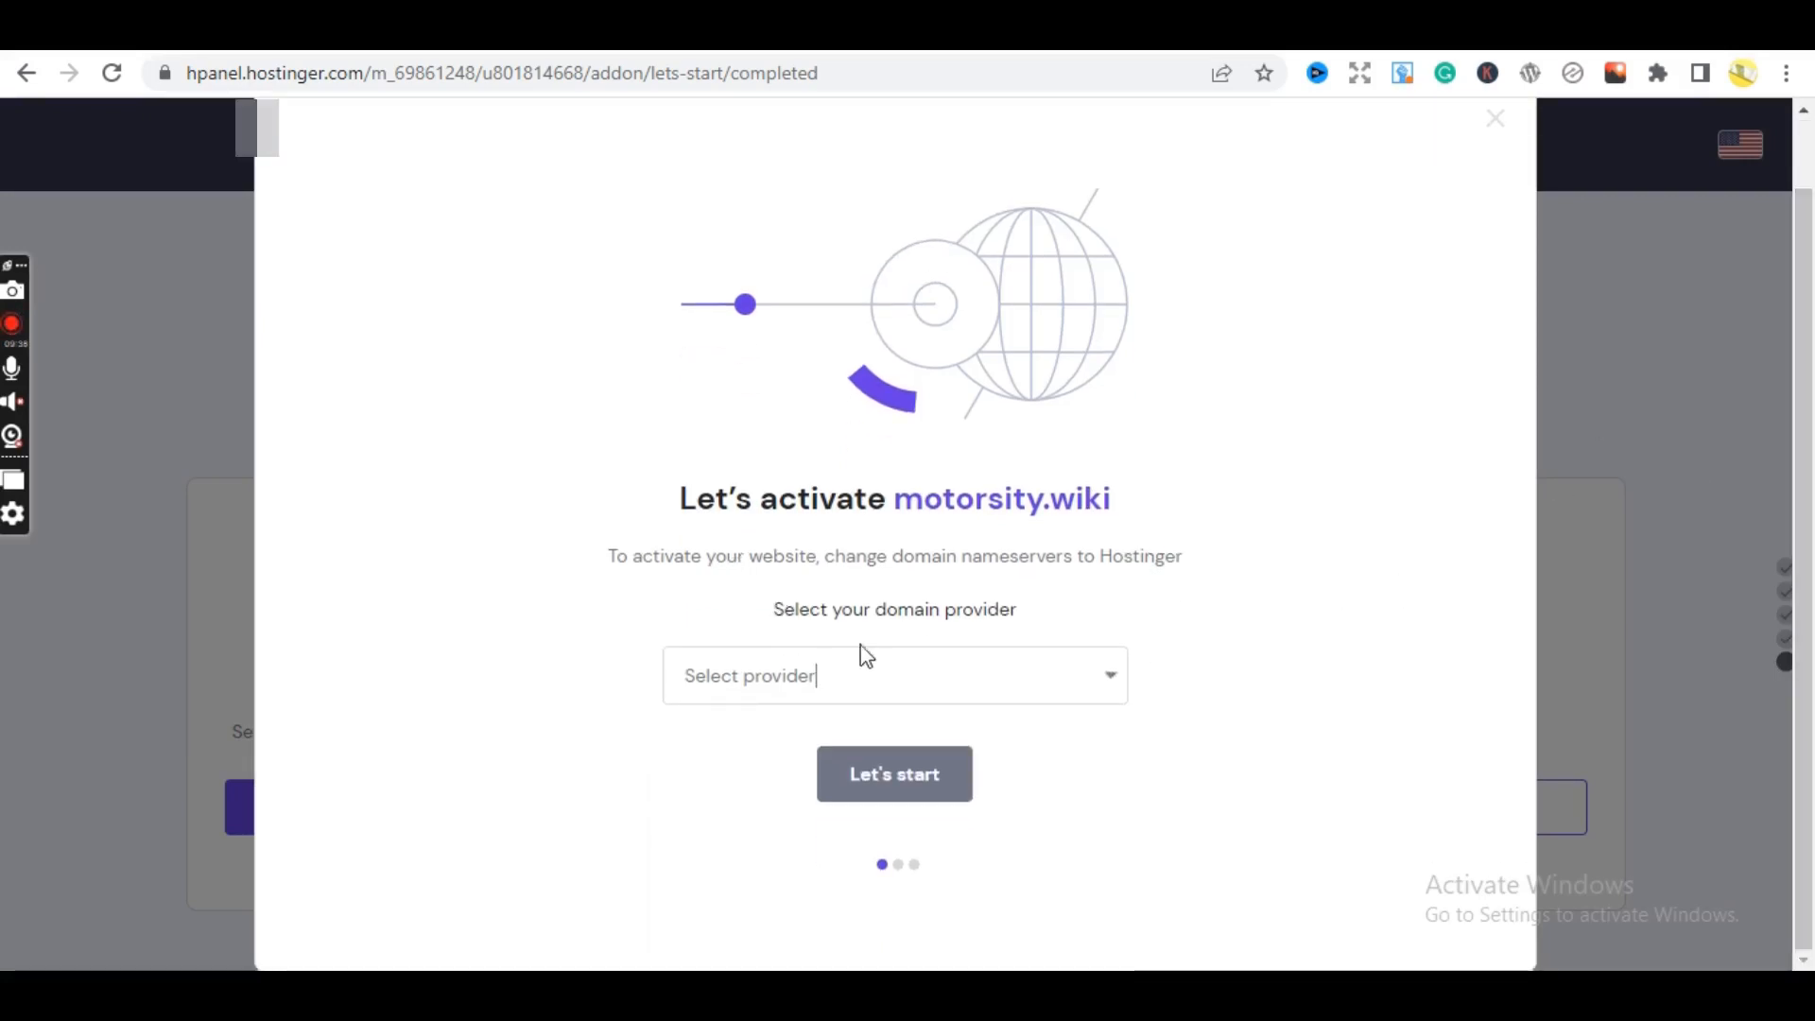
- Browse the domain provider options, then dismiss the activation dialog without choosing one
click(1059, 680)
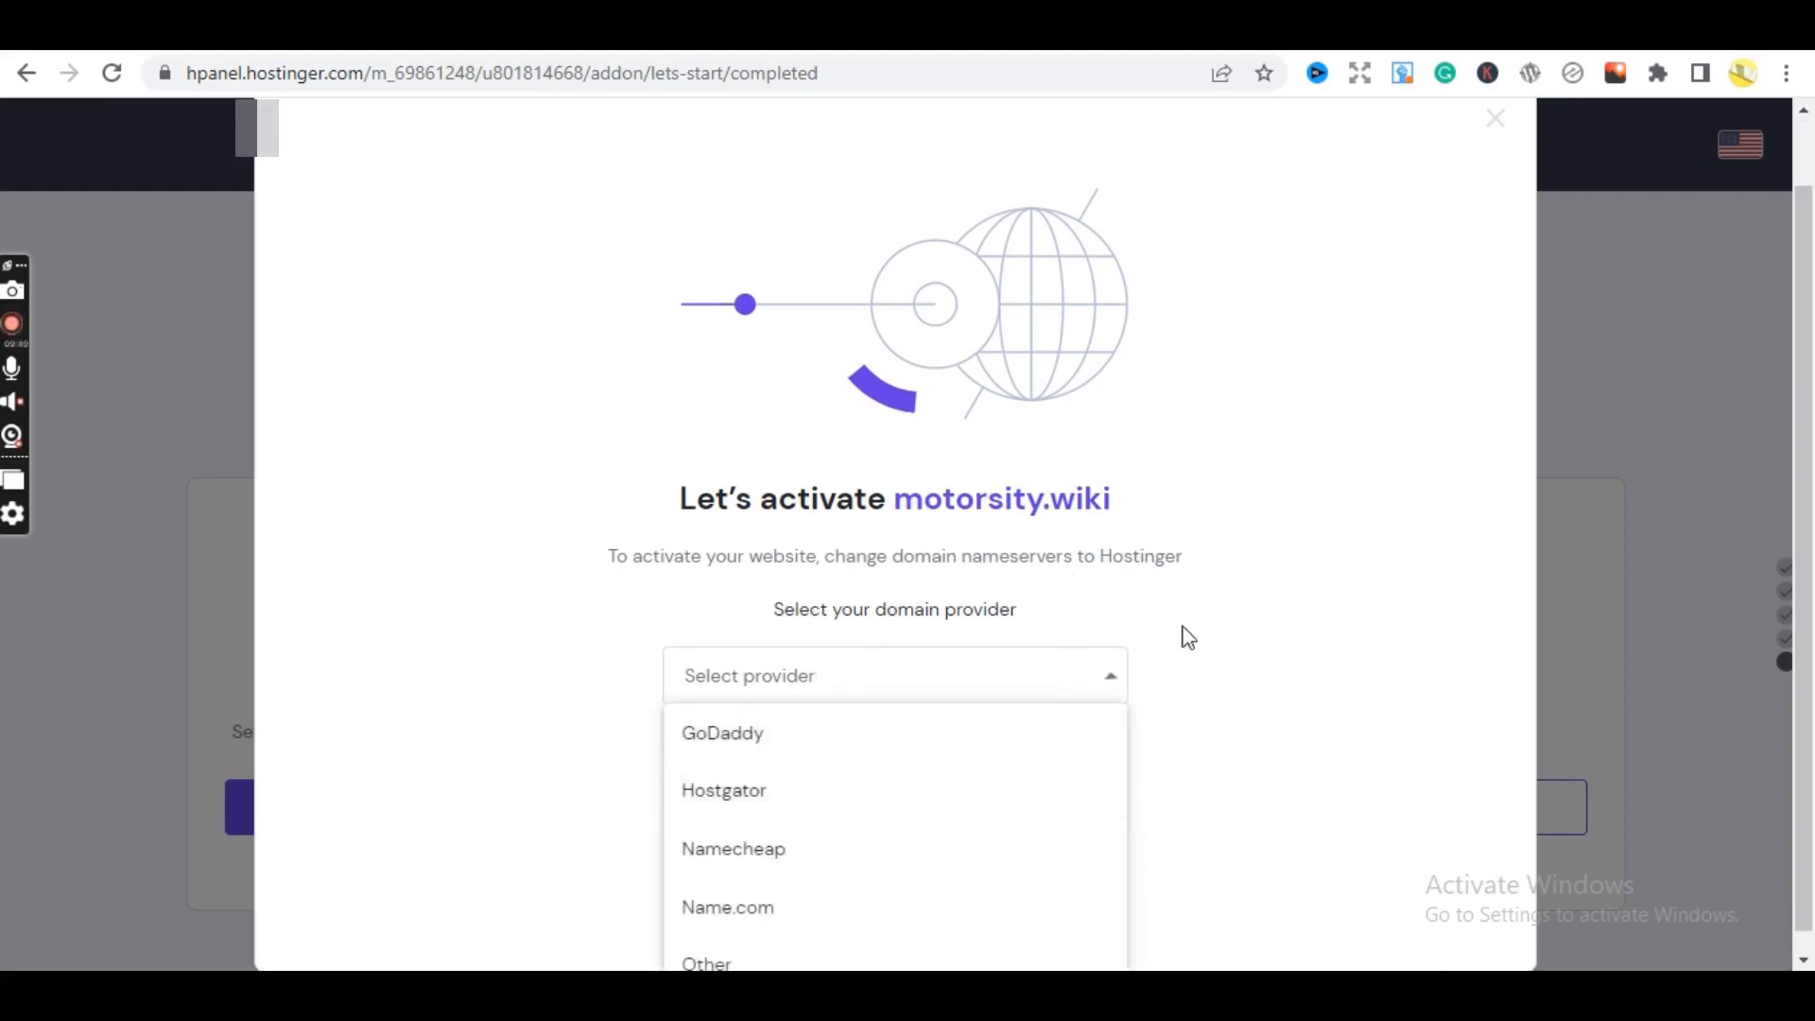
click(1172, 640)
click(1029, 687)
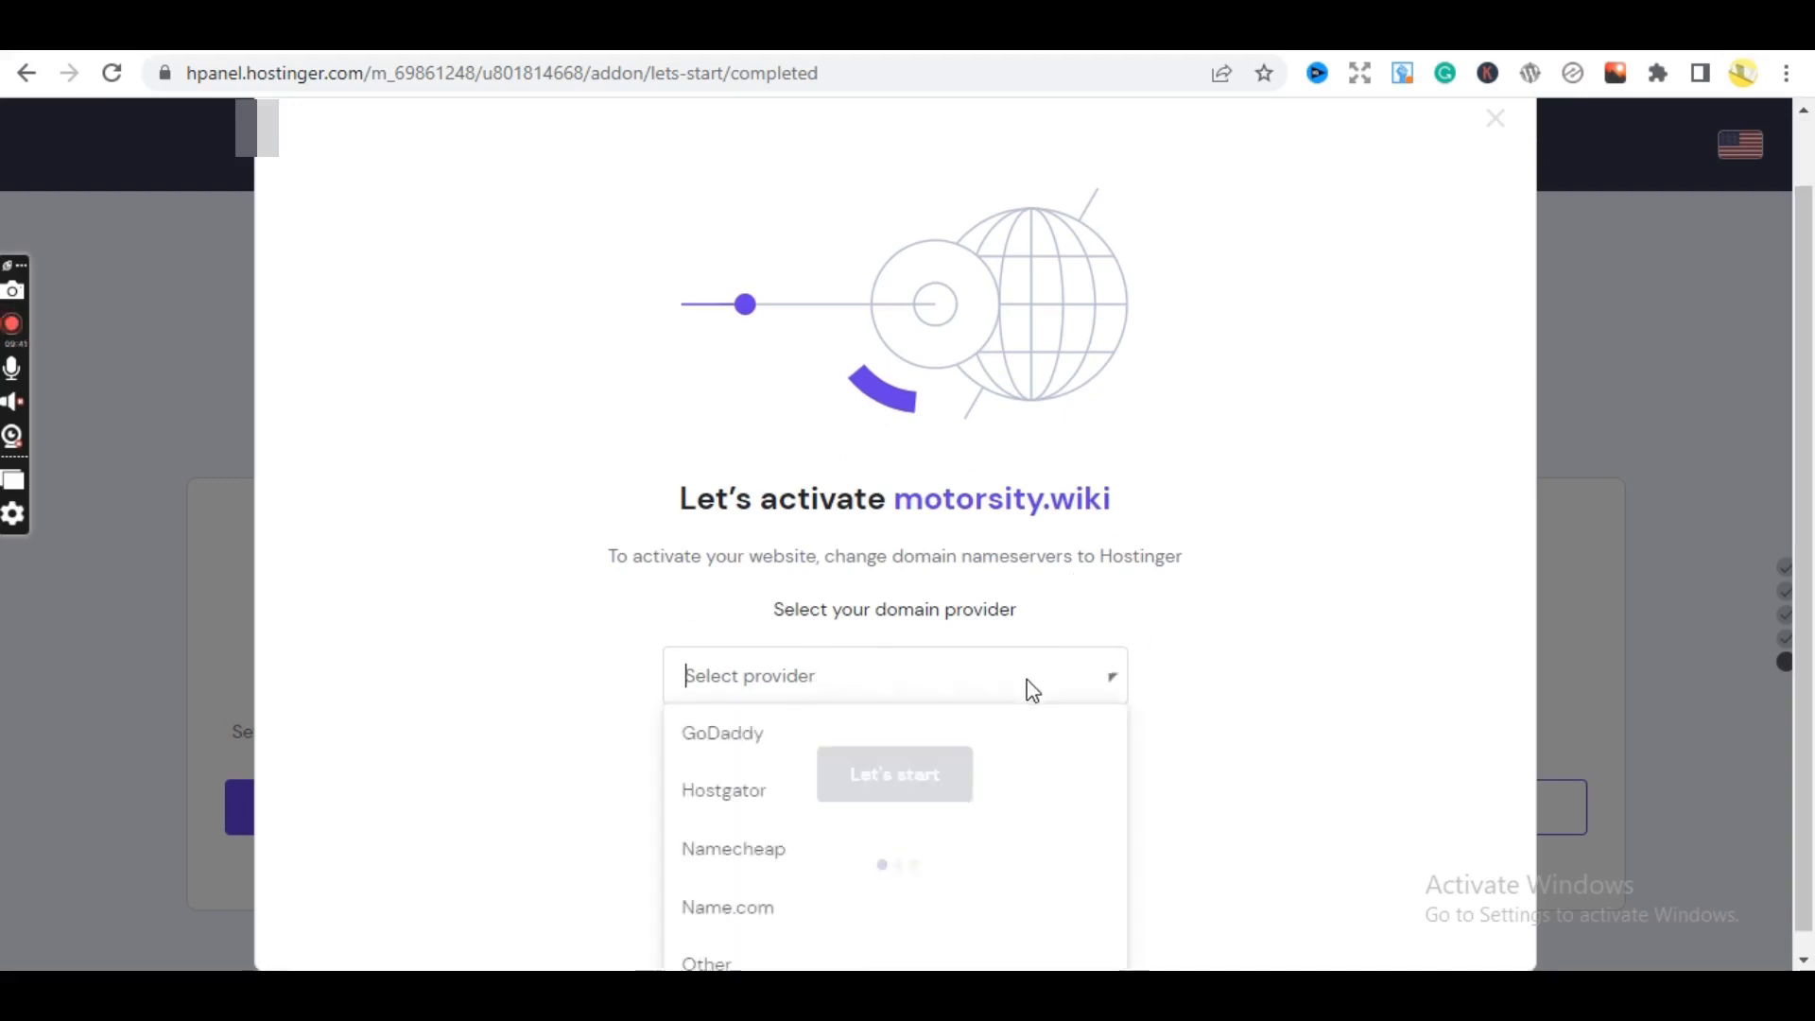
click(1221, 571)
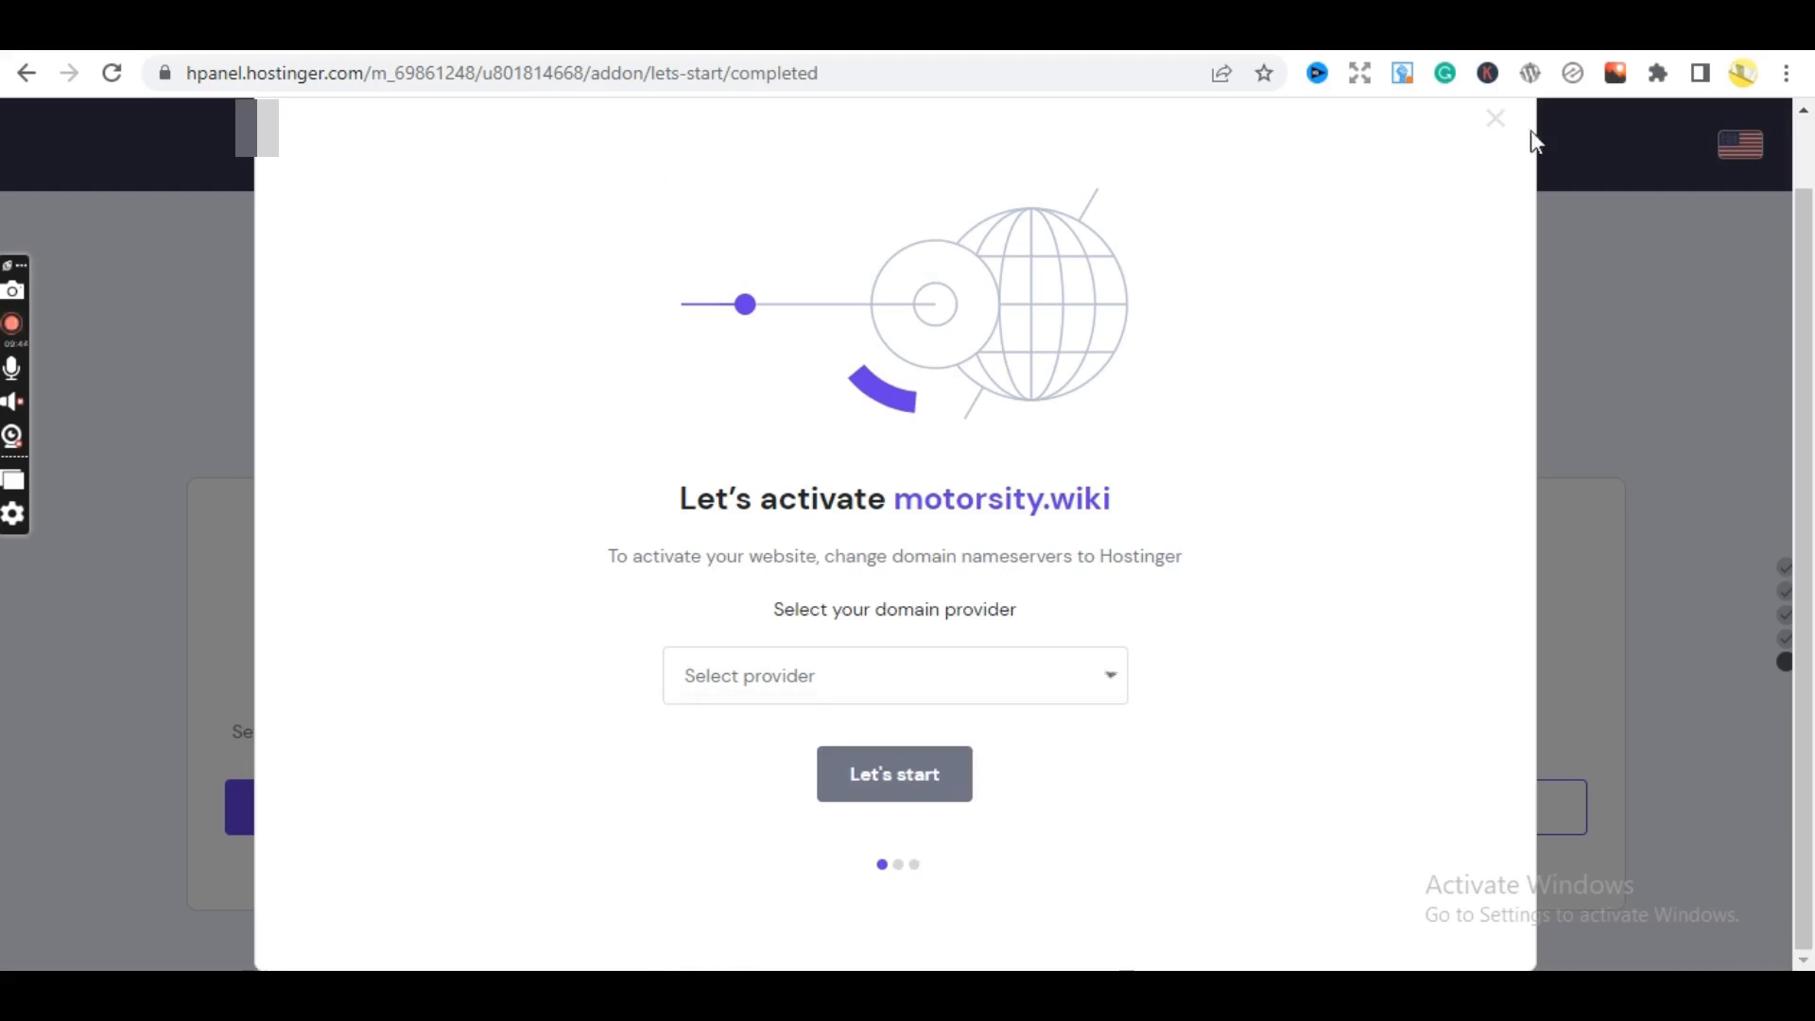
click(1495, 122)
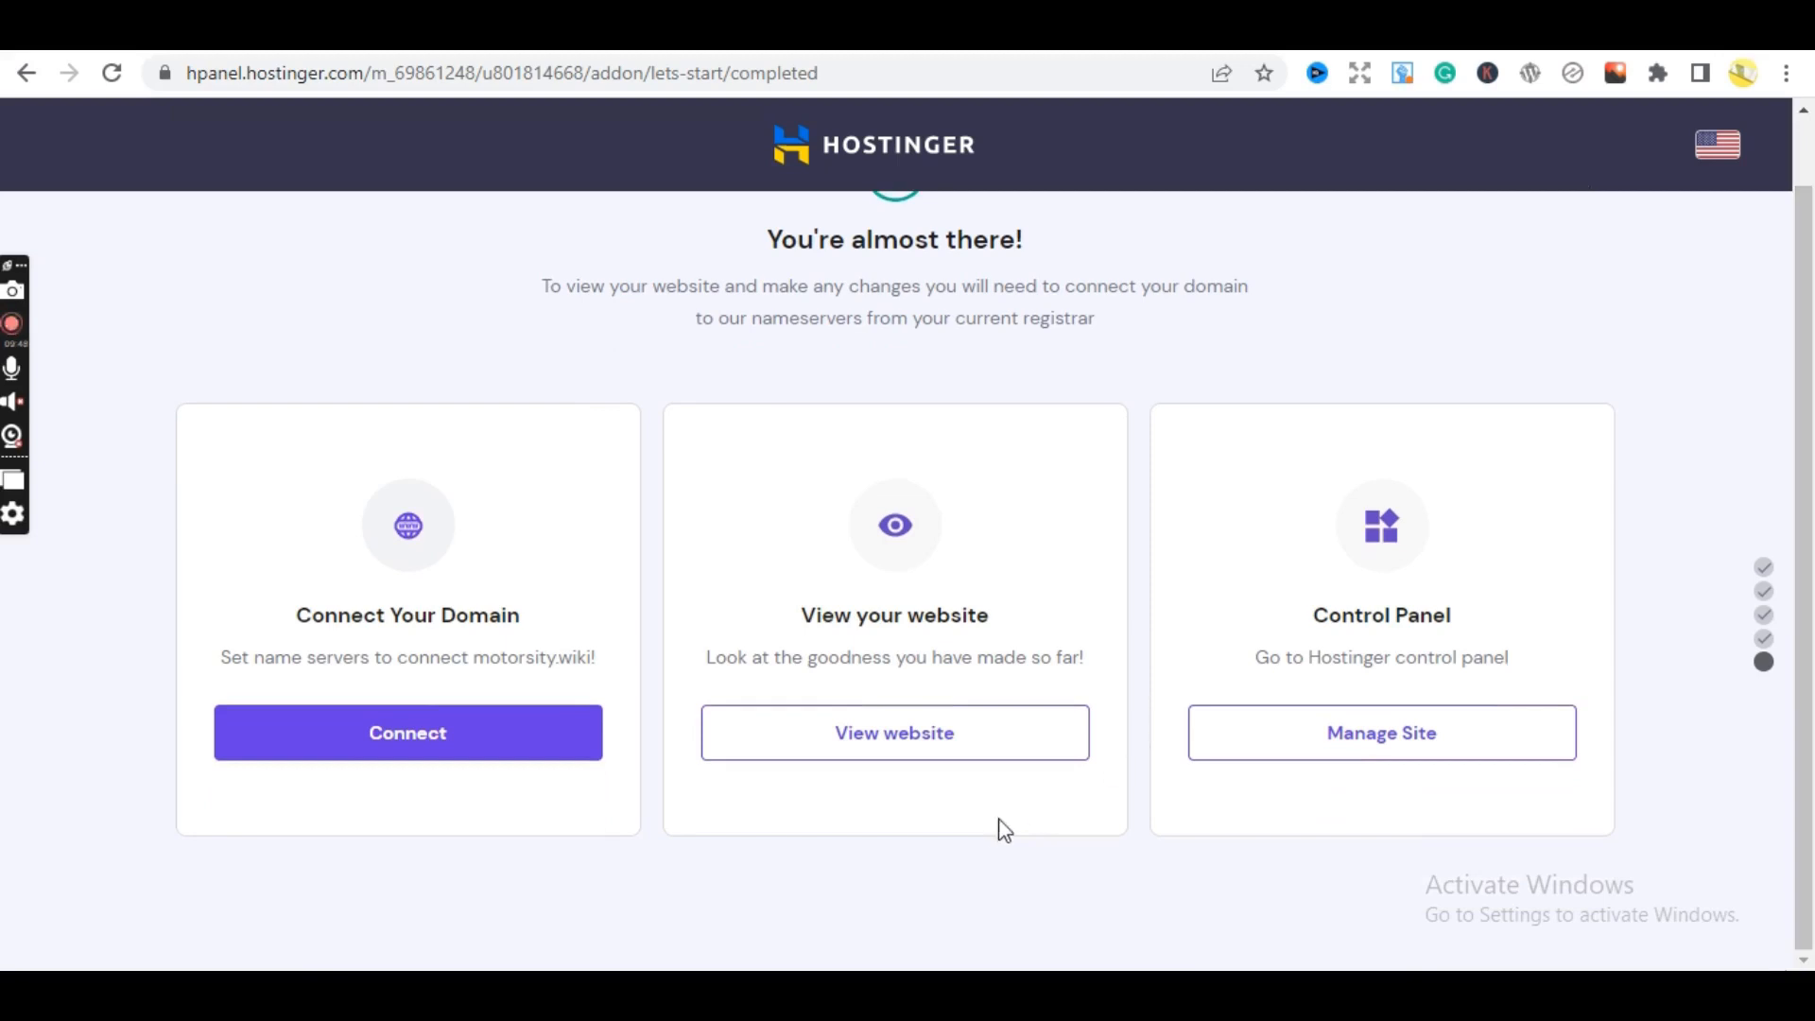
click(924, 749)
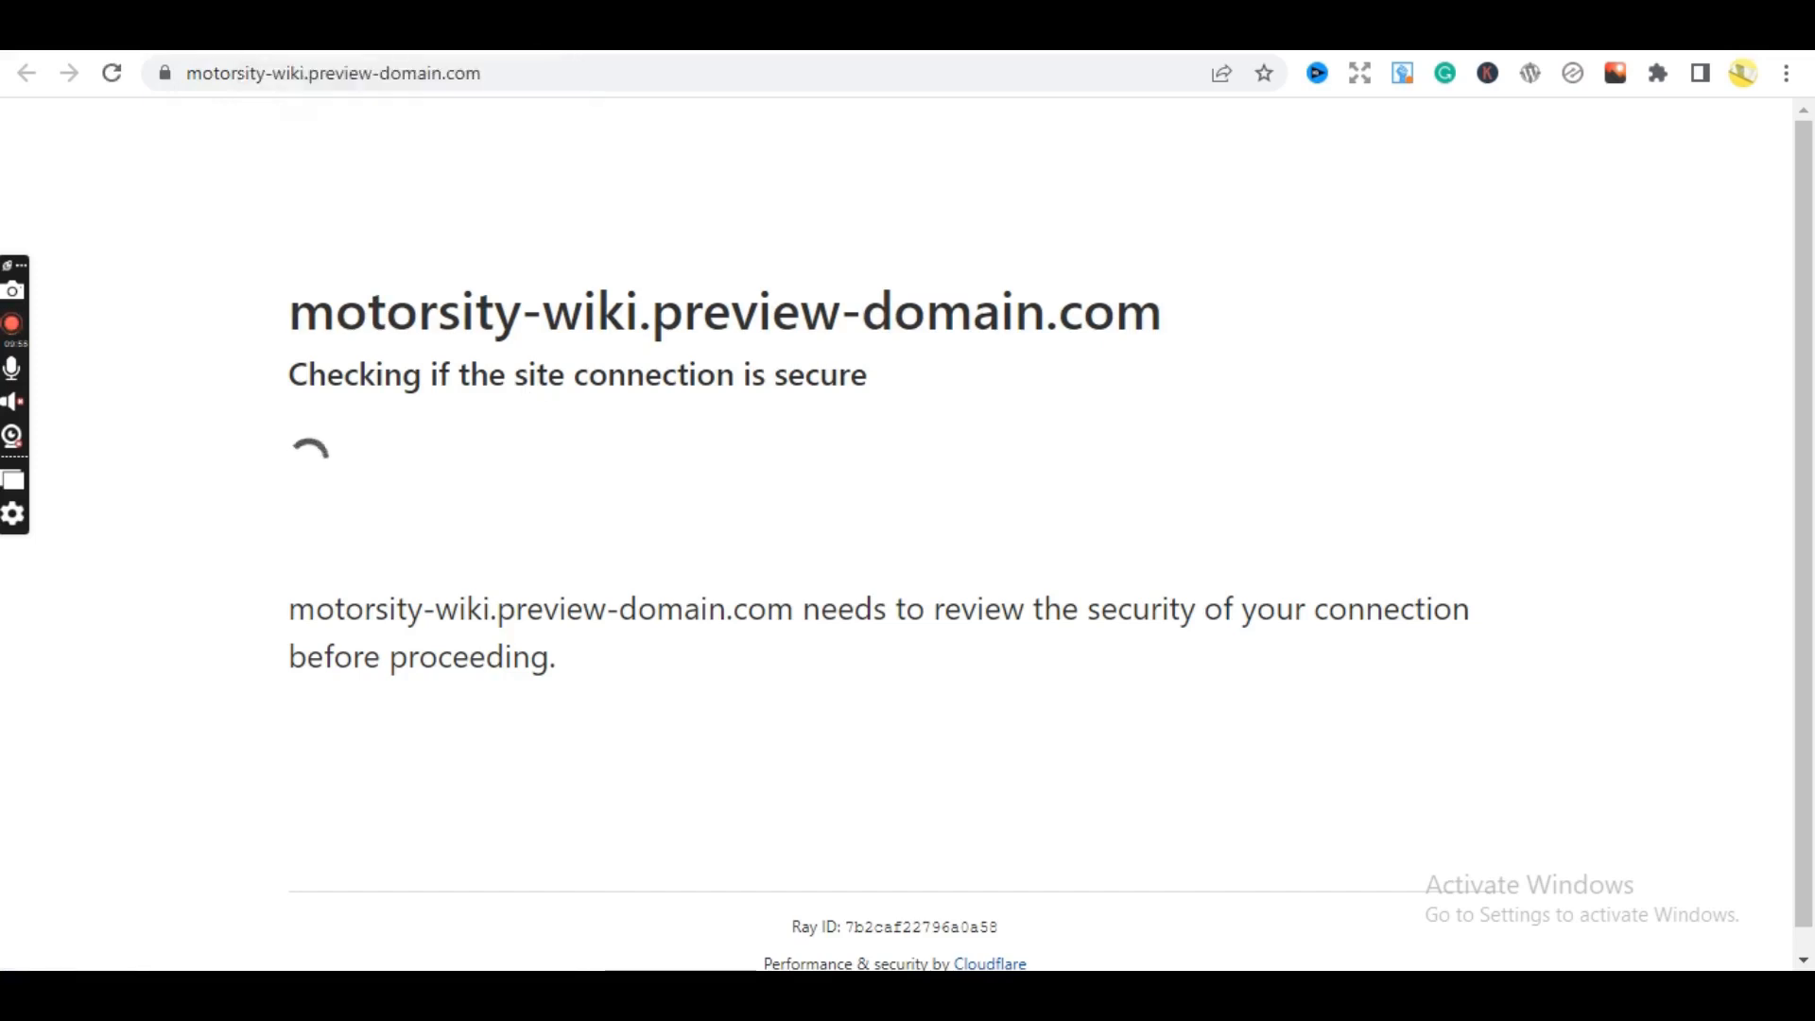
click(213, 34)
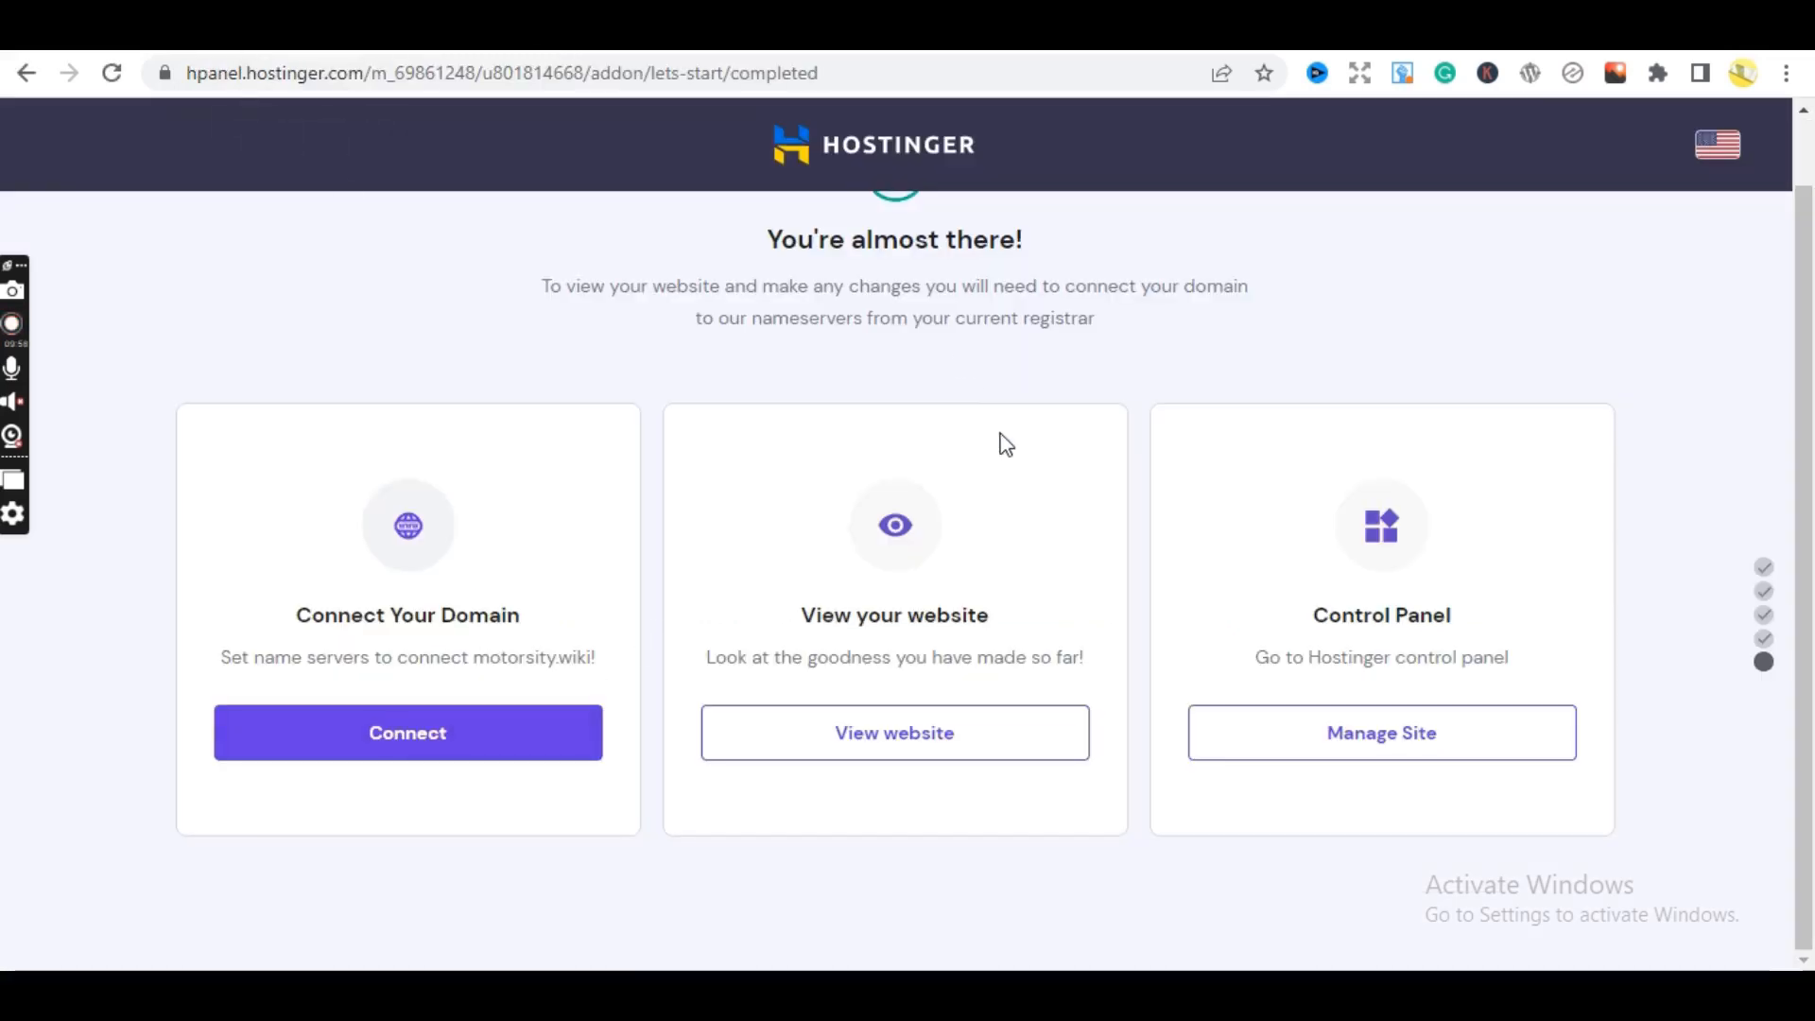
mouse_move(1812, 278)
mouse_down()
mouse_move(1813, 219)
mouse_move(1811, 289)
mouse_up()
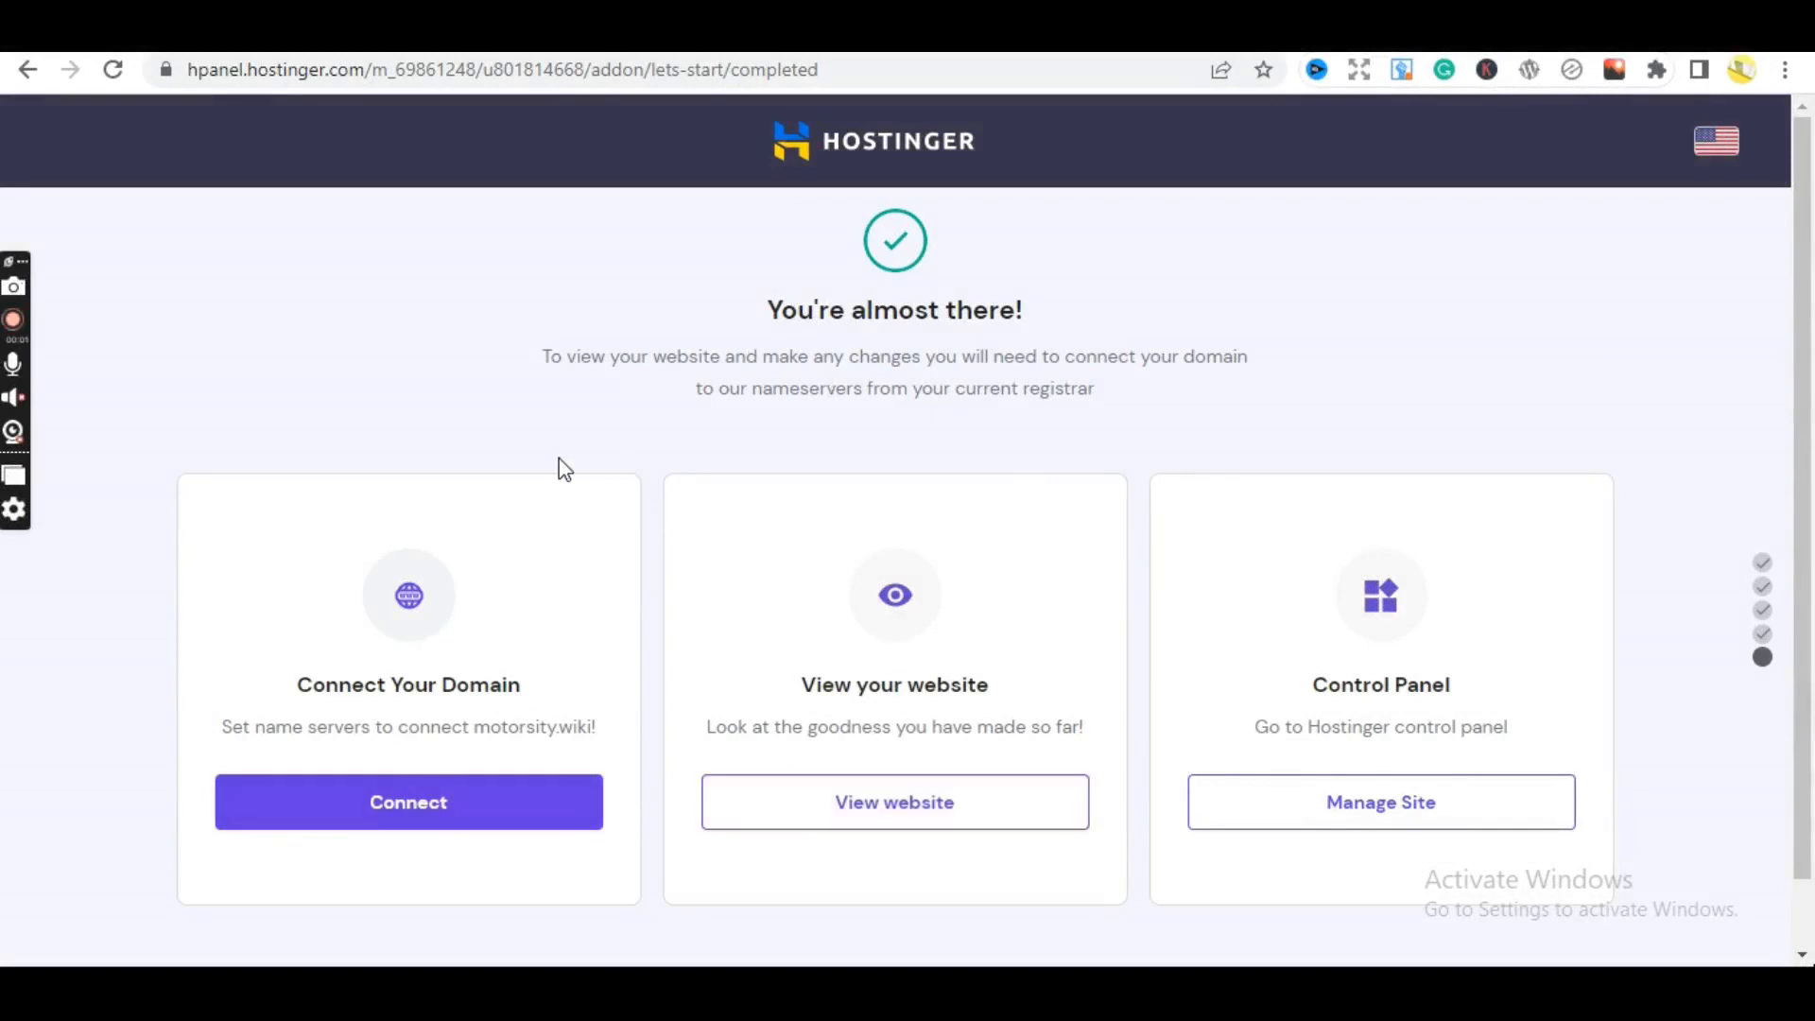
- Start connecting motorsity.wiki, checking the registrar tab before opening the provider list
click(371, 810)
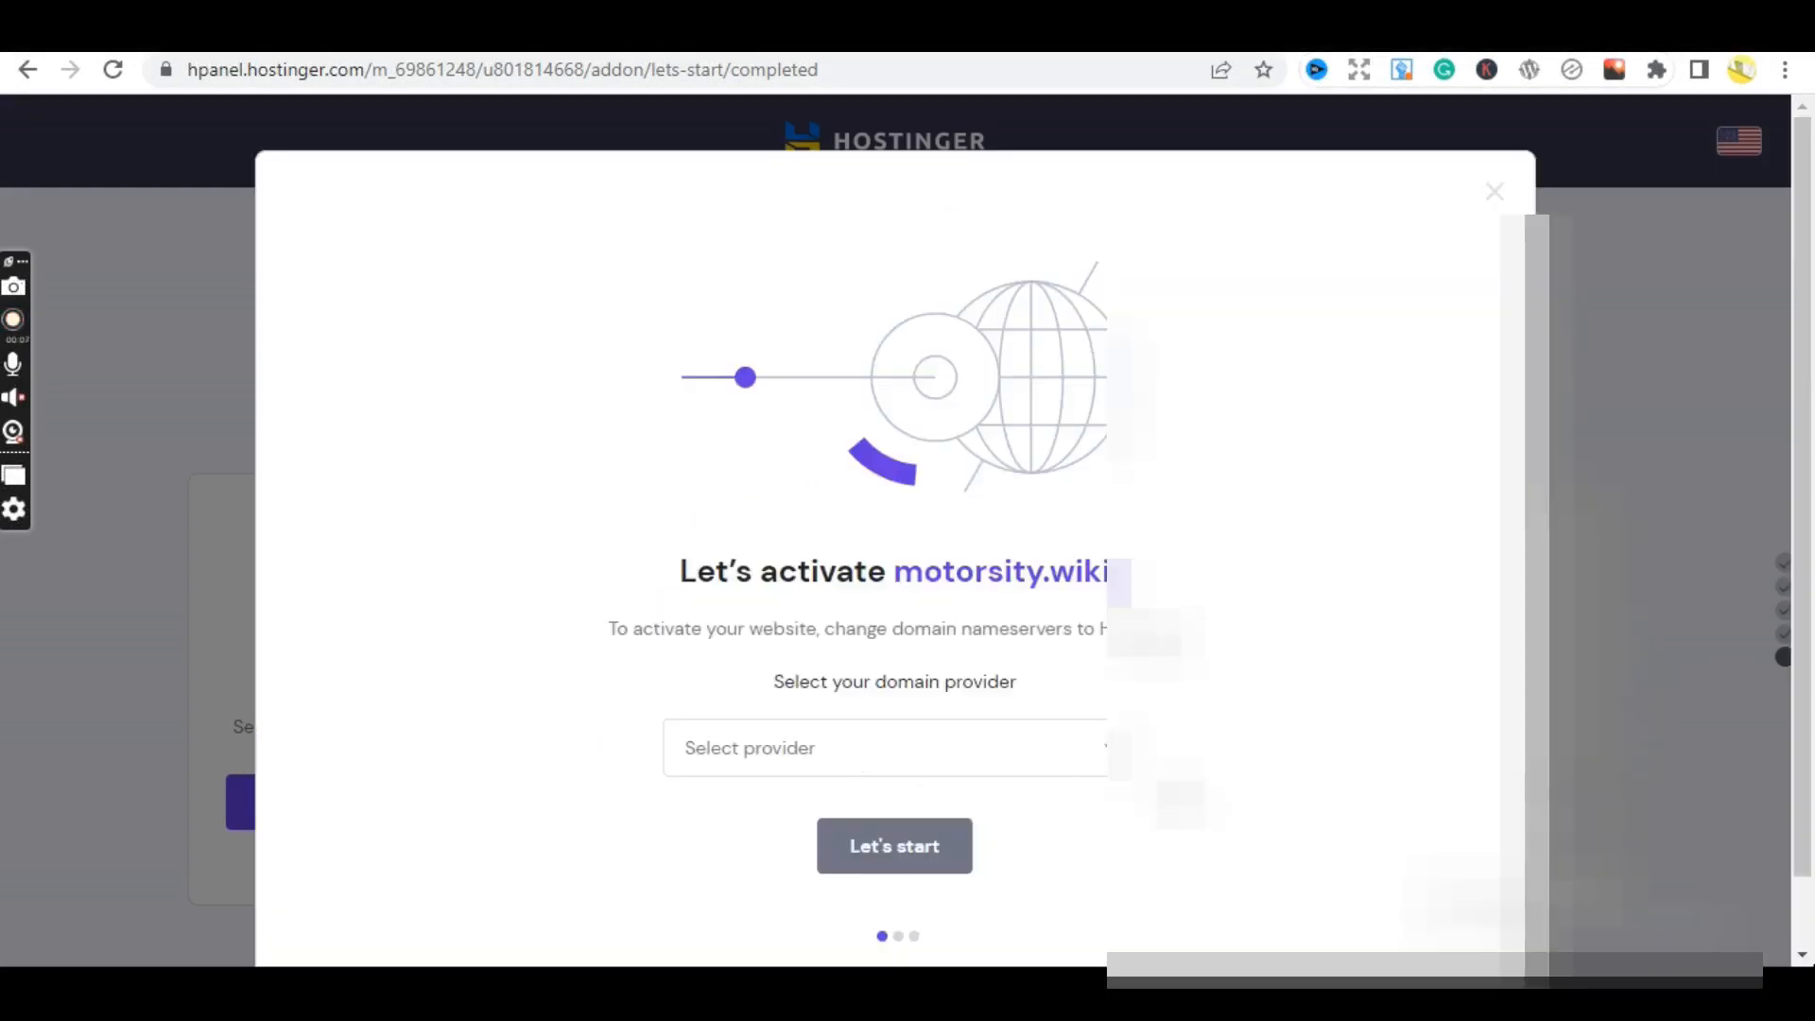
scroll(1786, 707, down, 1)
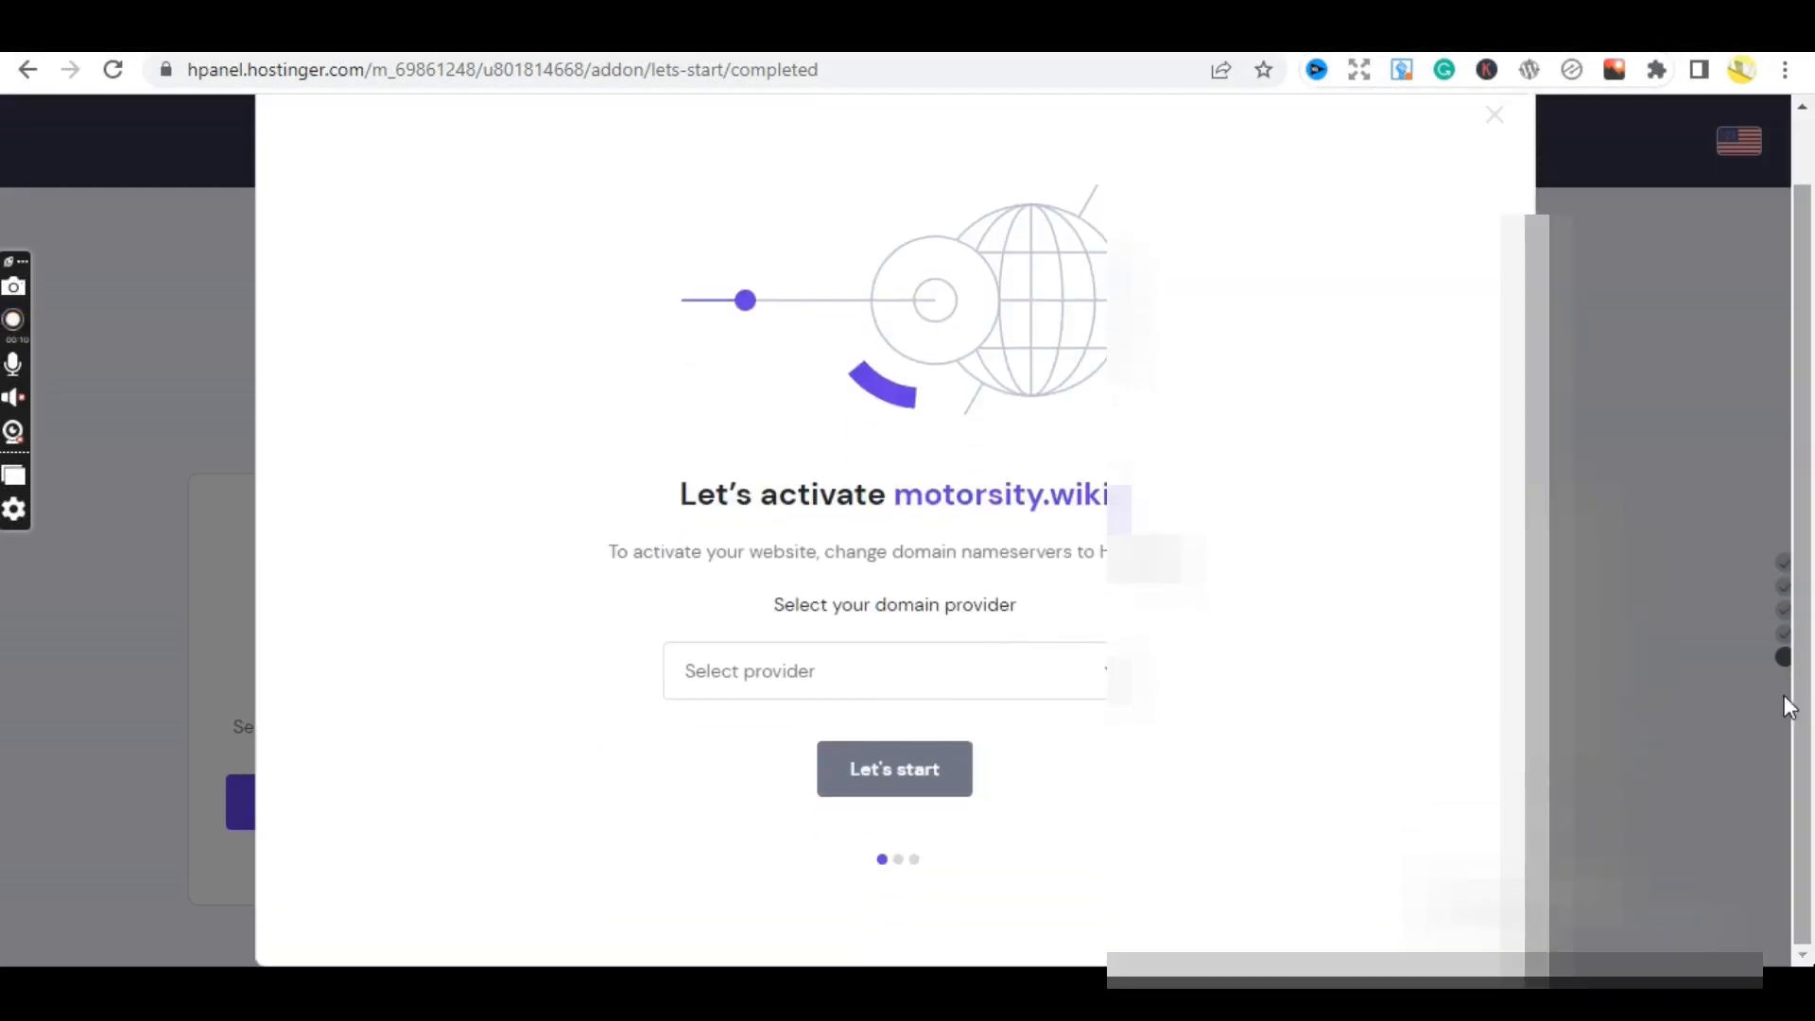
click(777, 682)
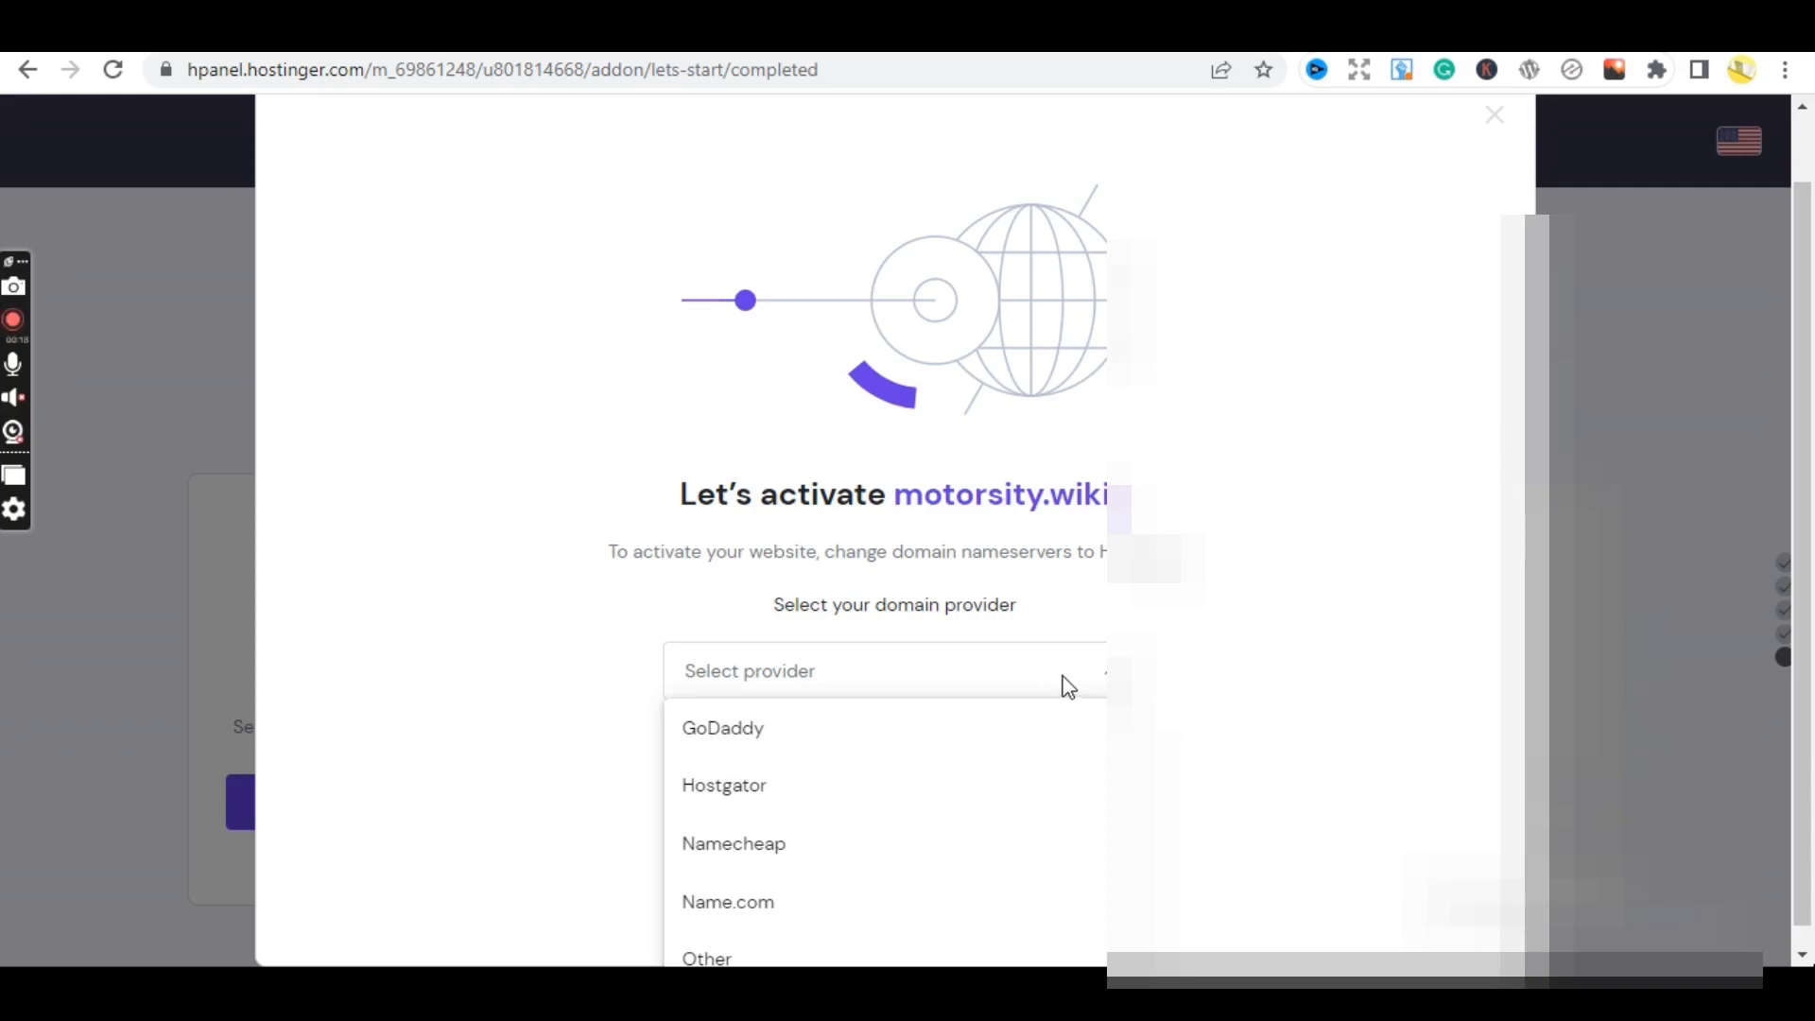
drag(1114, 496, 897, 495)
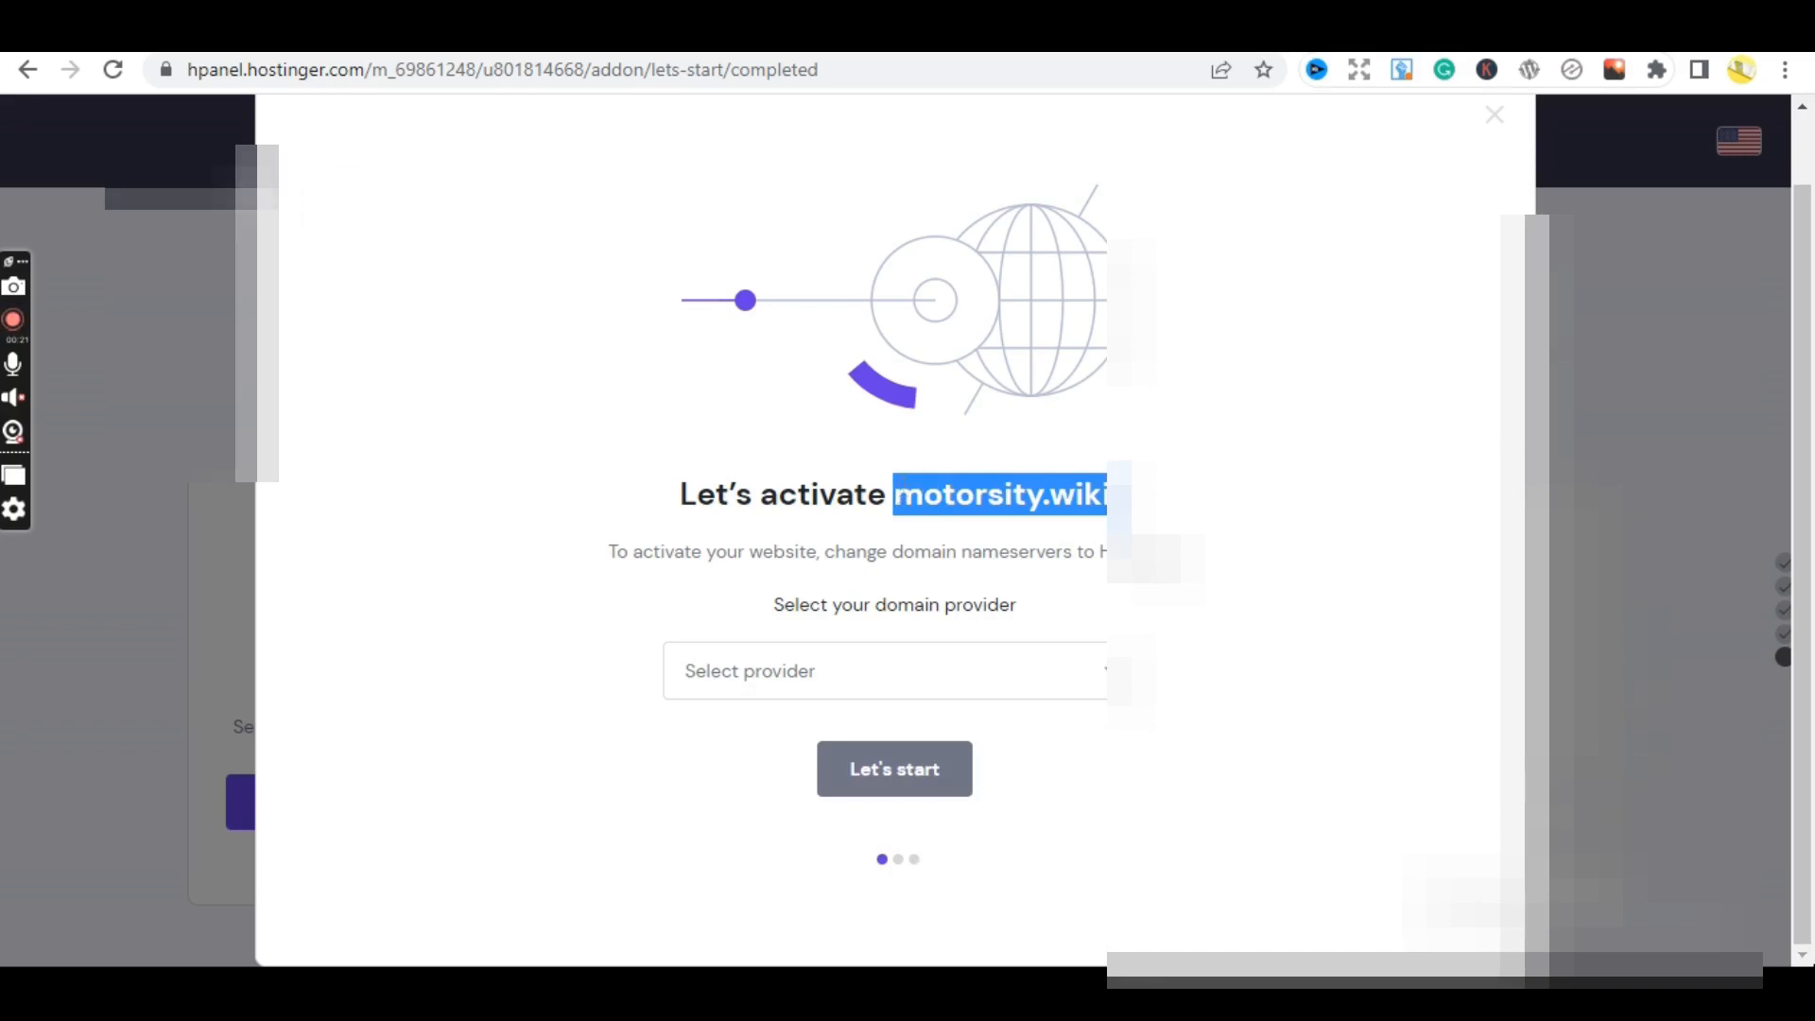
key(ctrl+Tab)
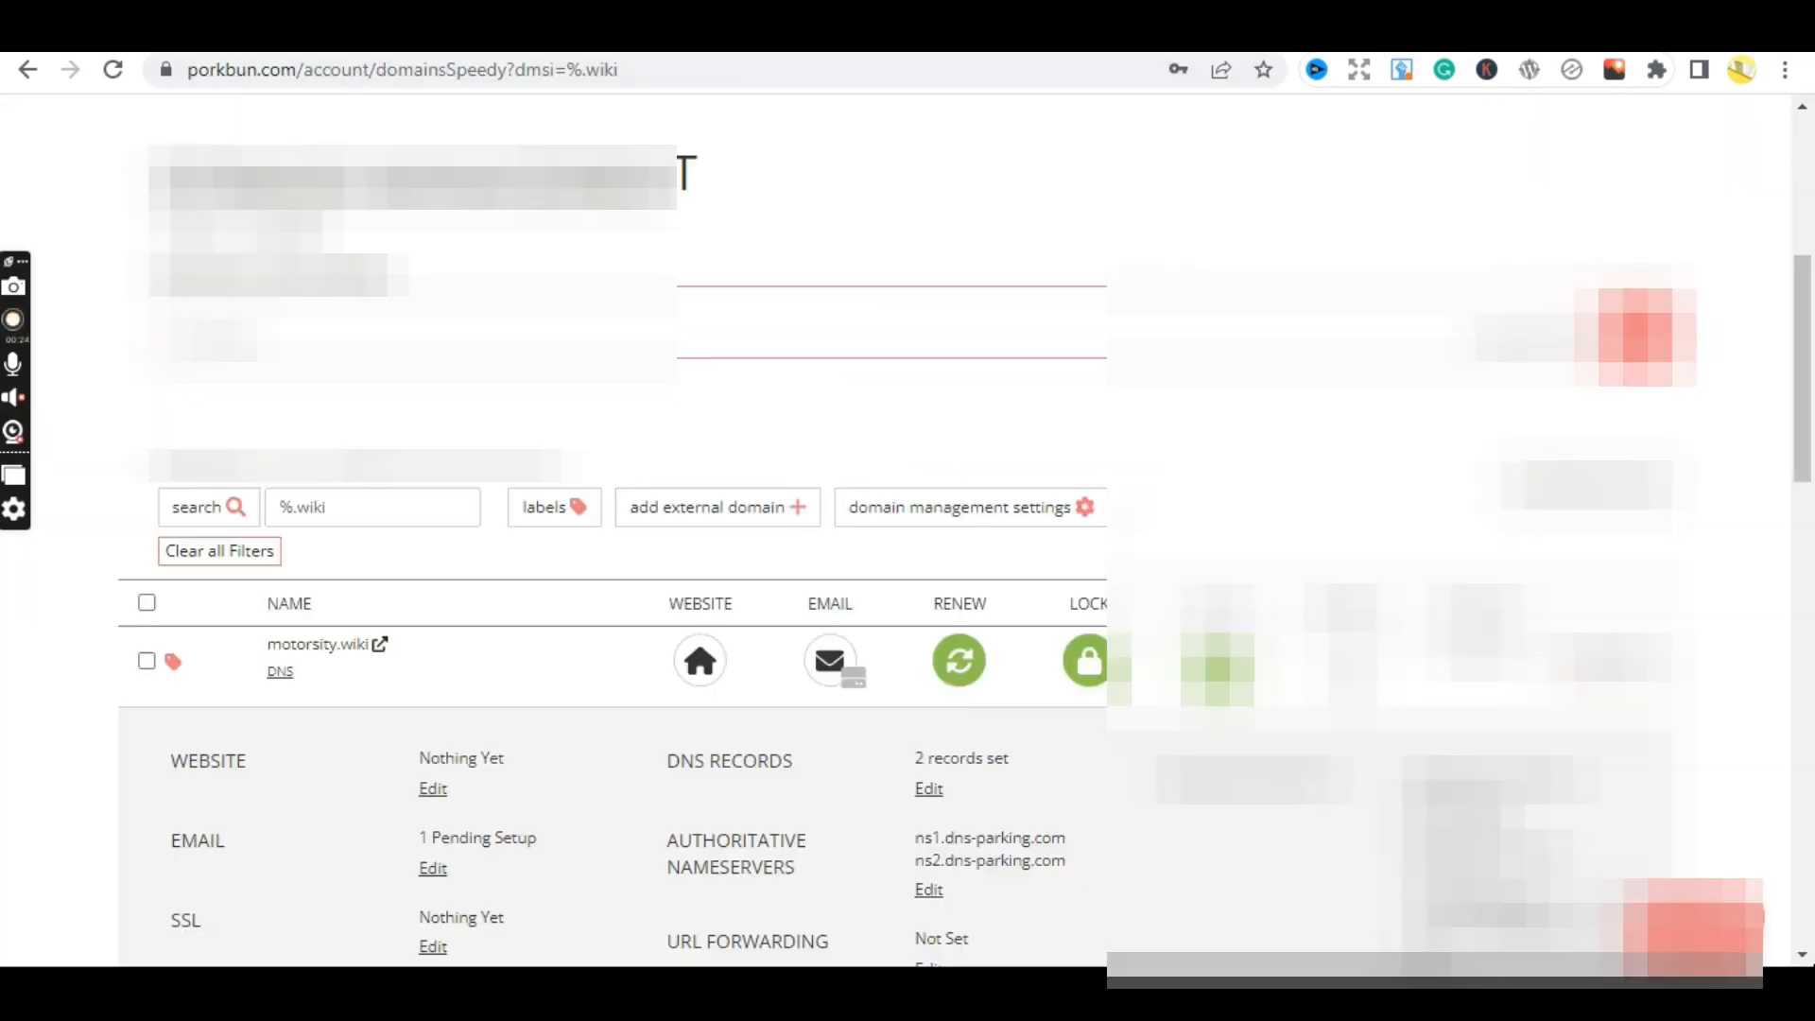
key(ctrl+shift+Tab)
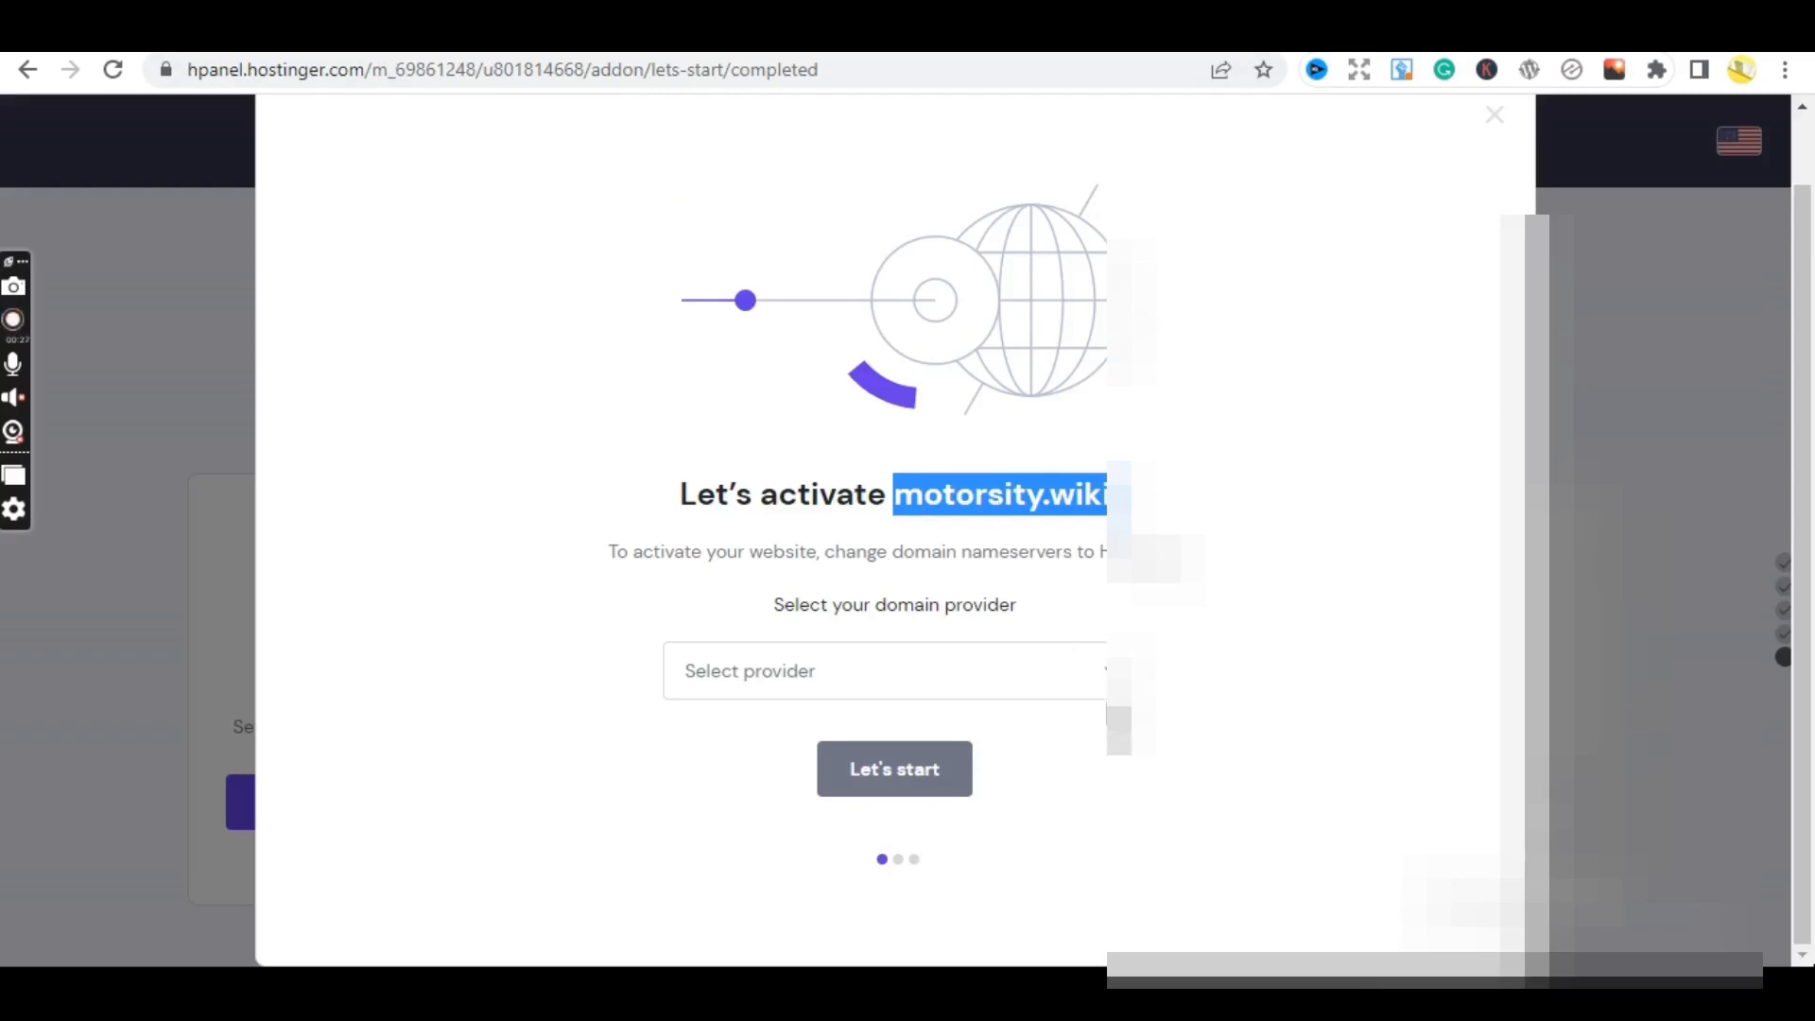
click(1066, 684)
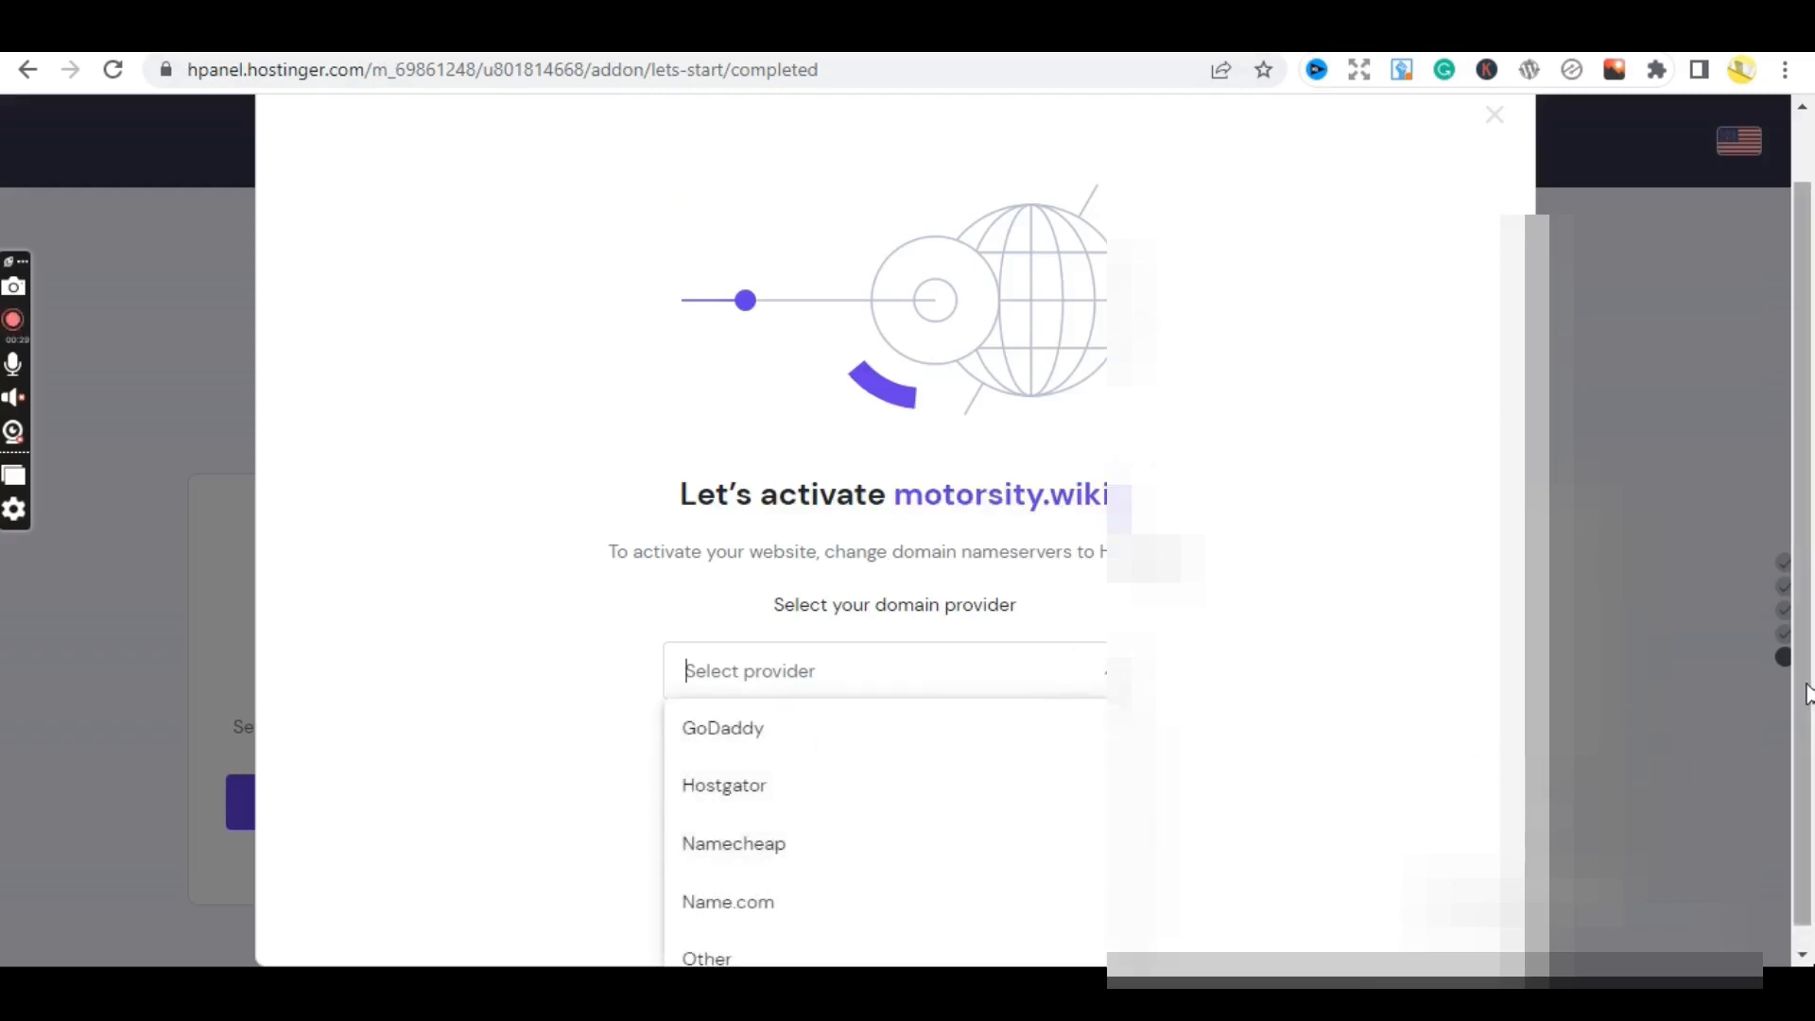
drag(1807, 694, 1807, 798)
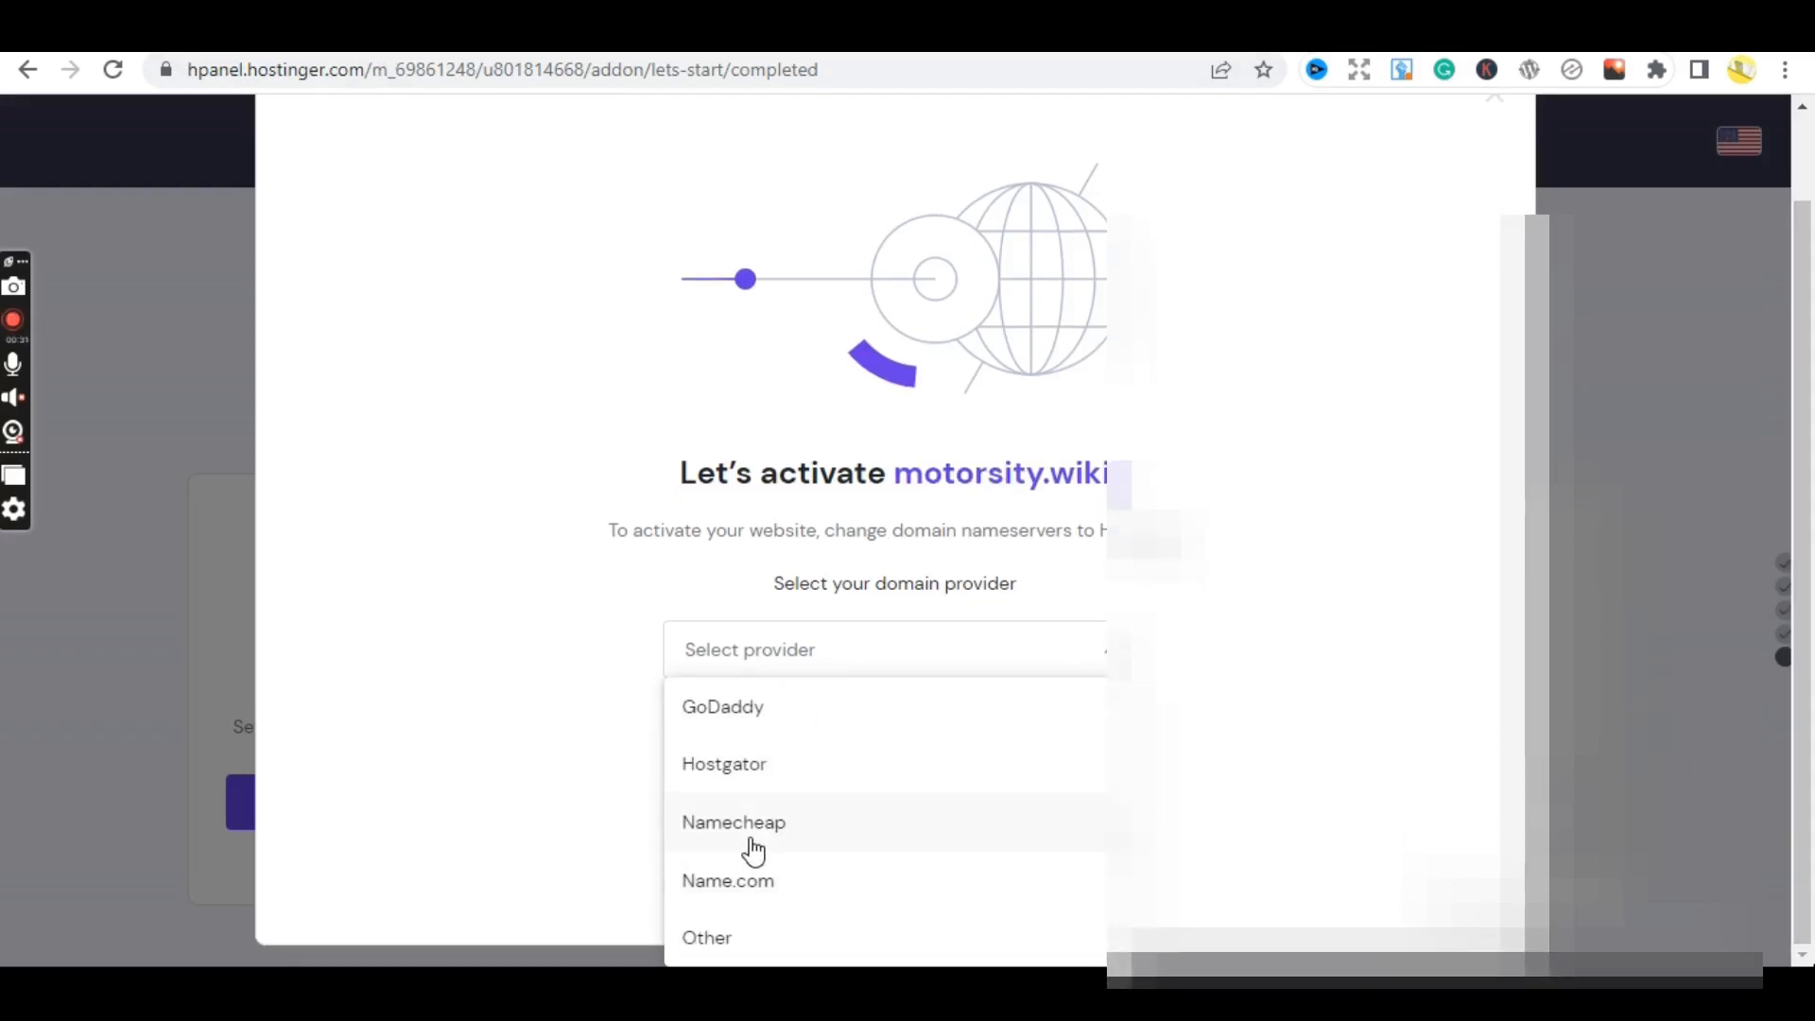
- Set the provider to Other with no name and continue through the nameserver change step
click(821, 822)
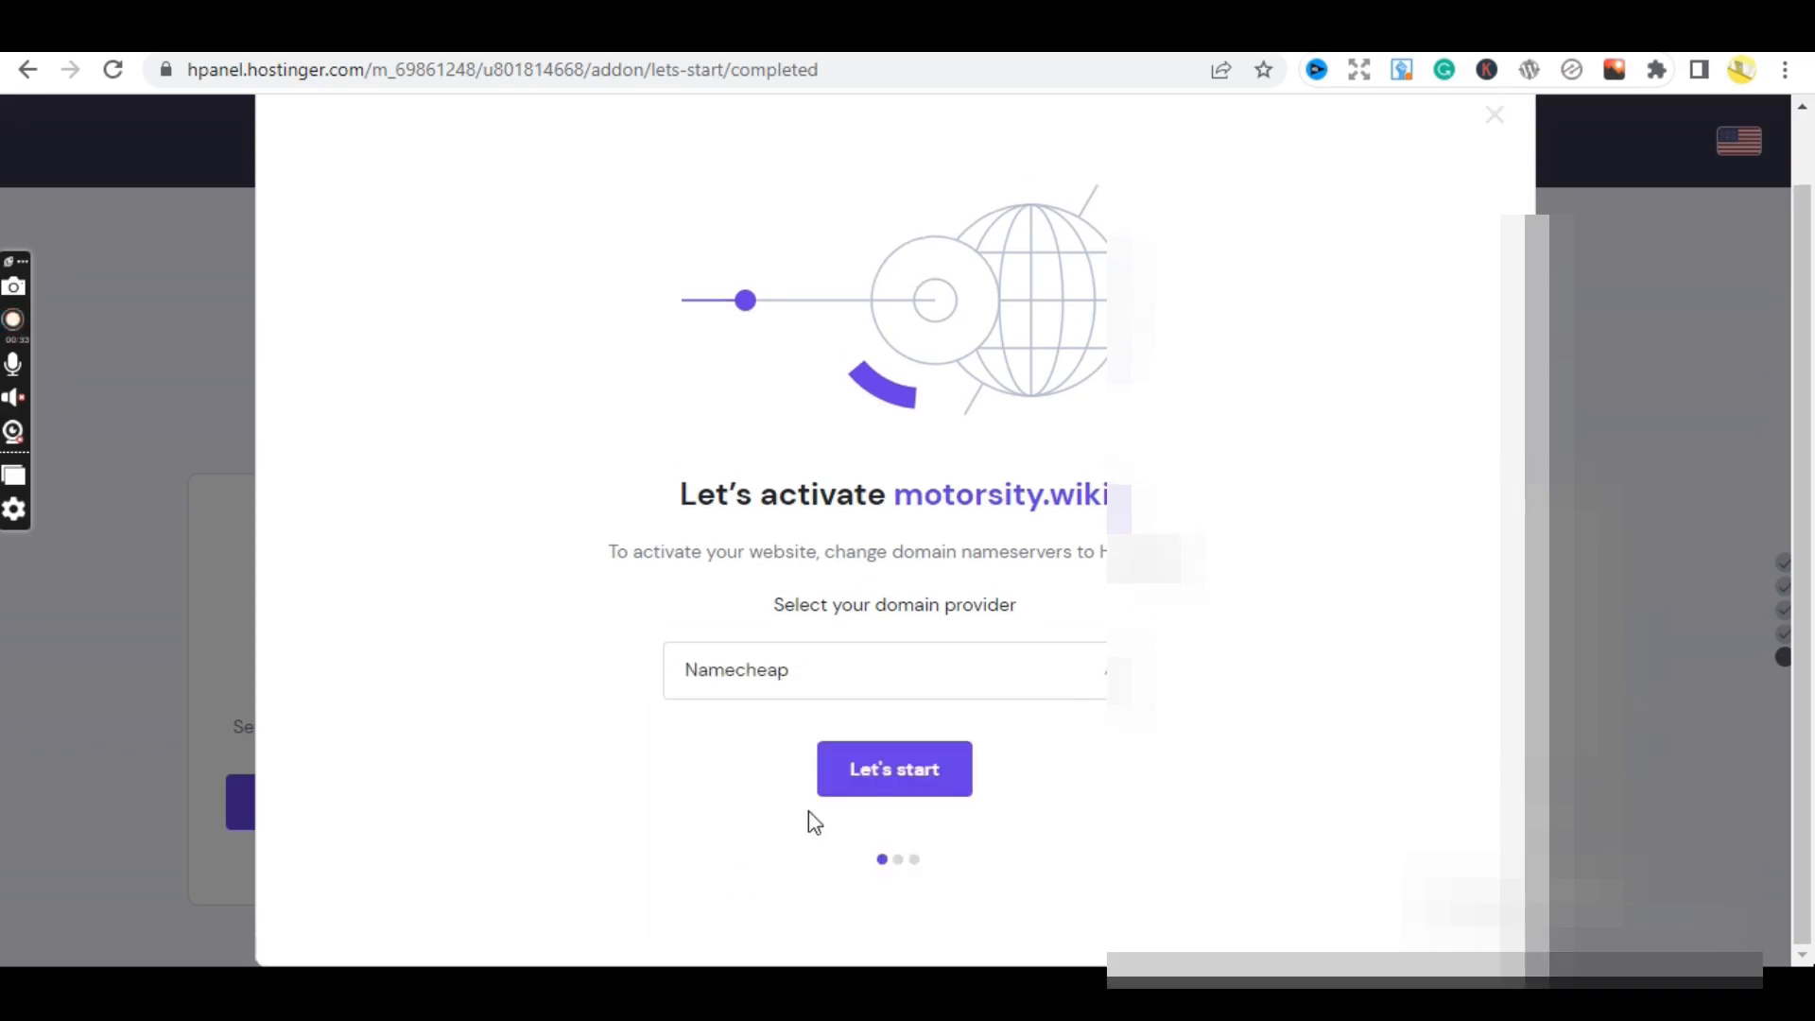
click(961, 672)
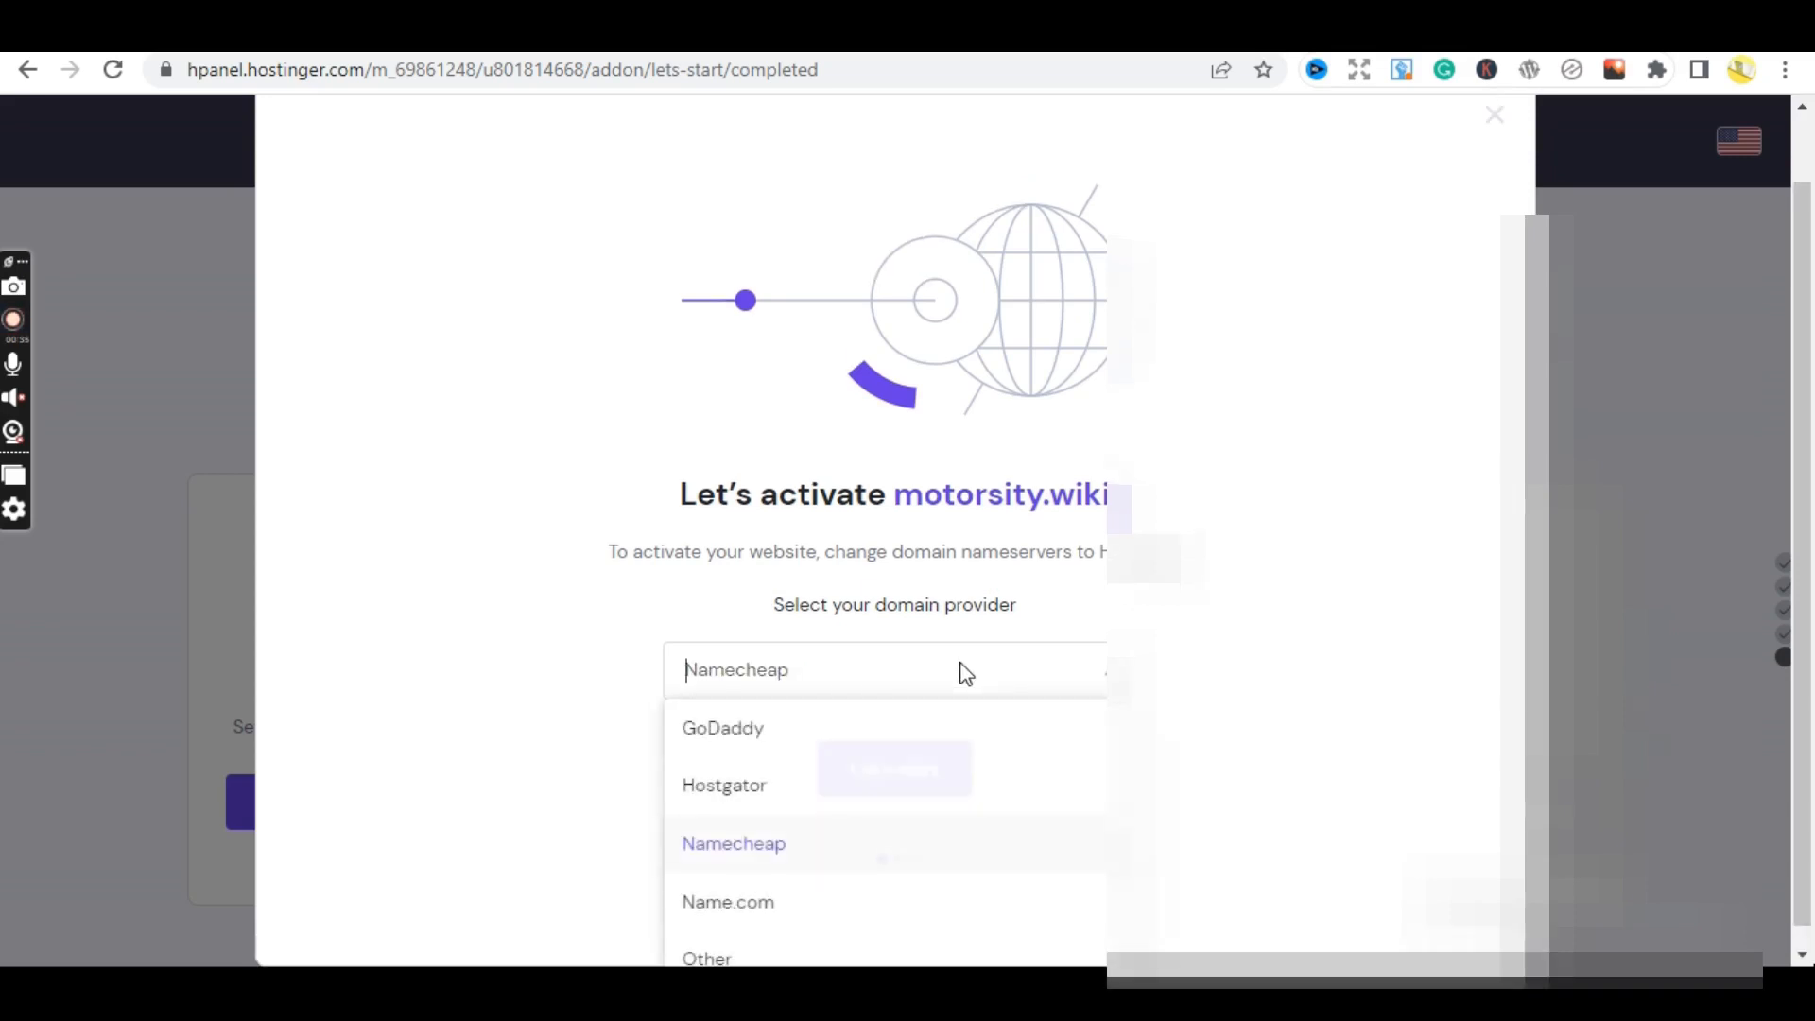
click(735, 953)
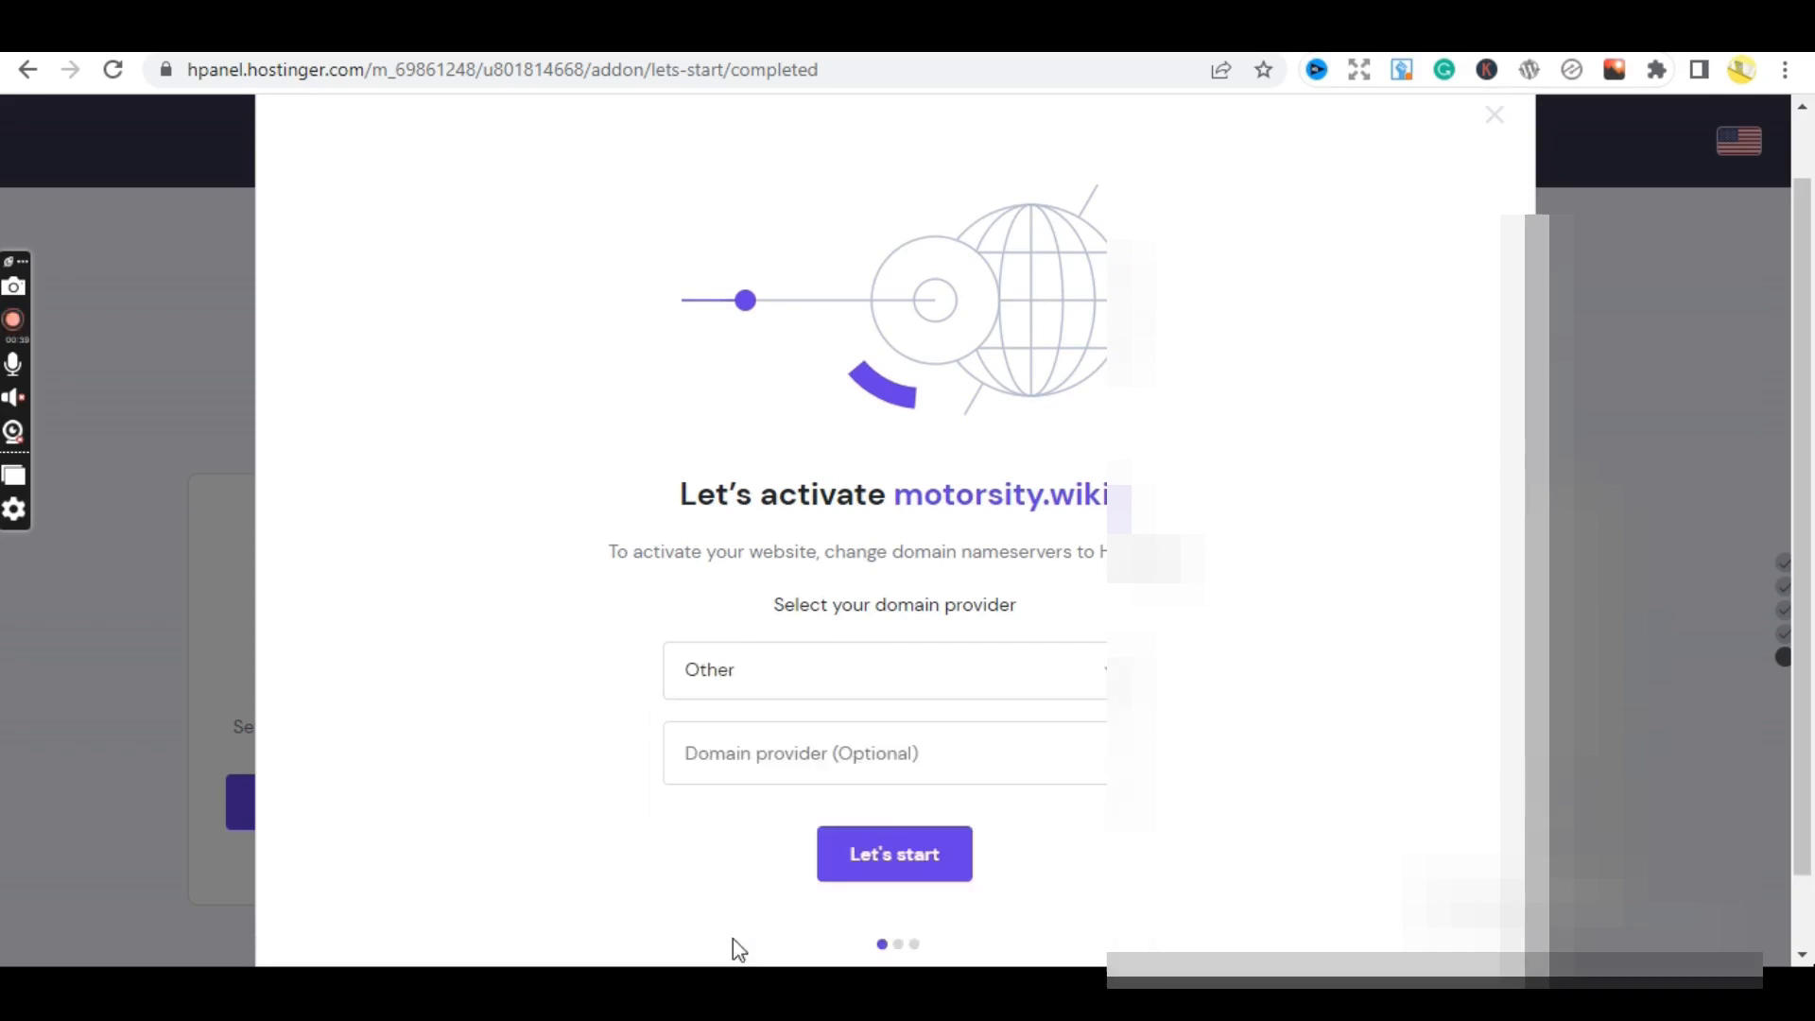
click(862, 763)
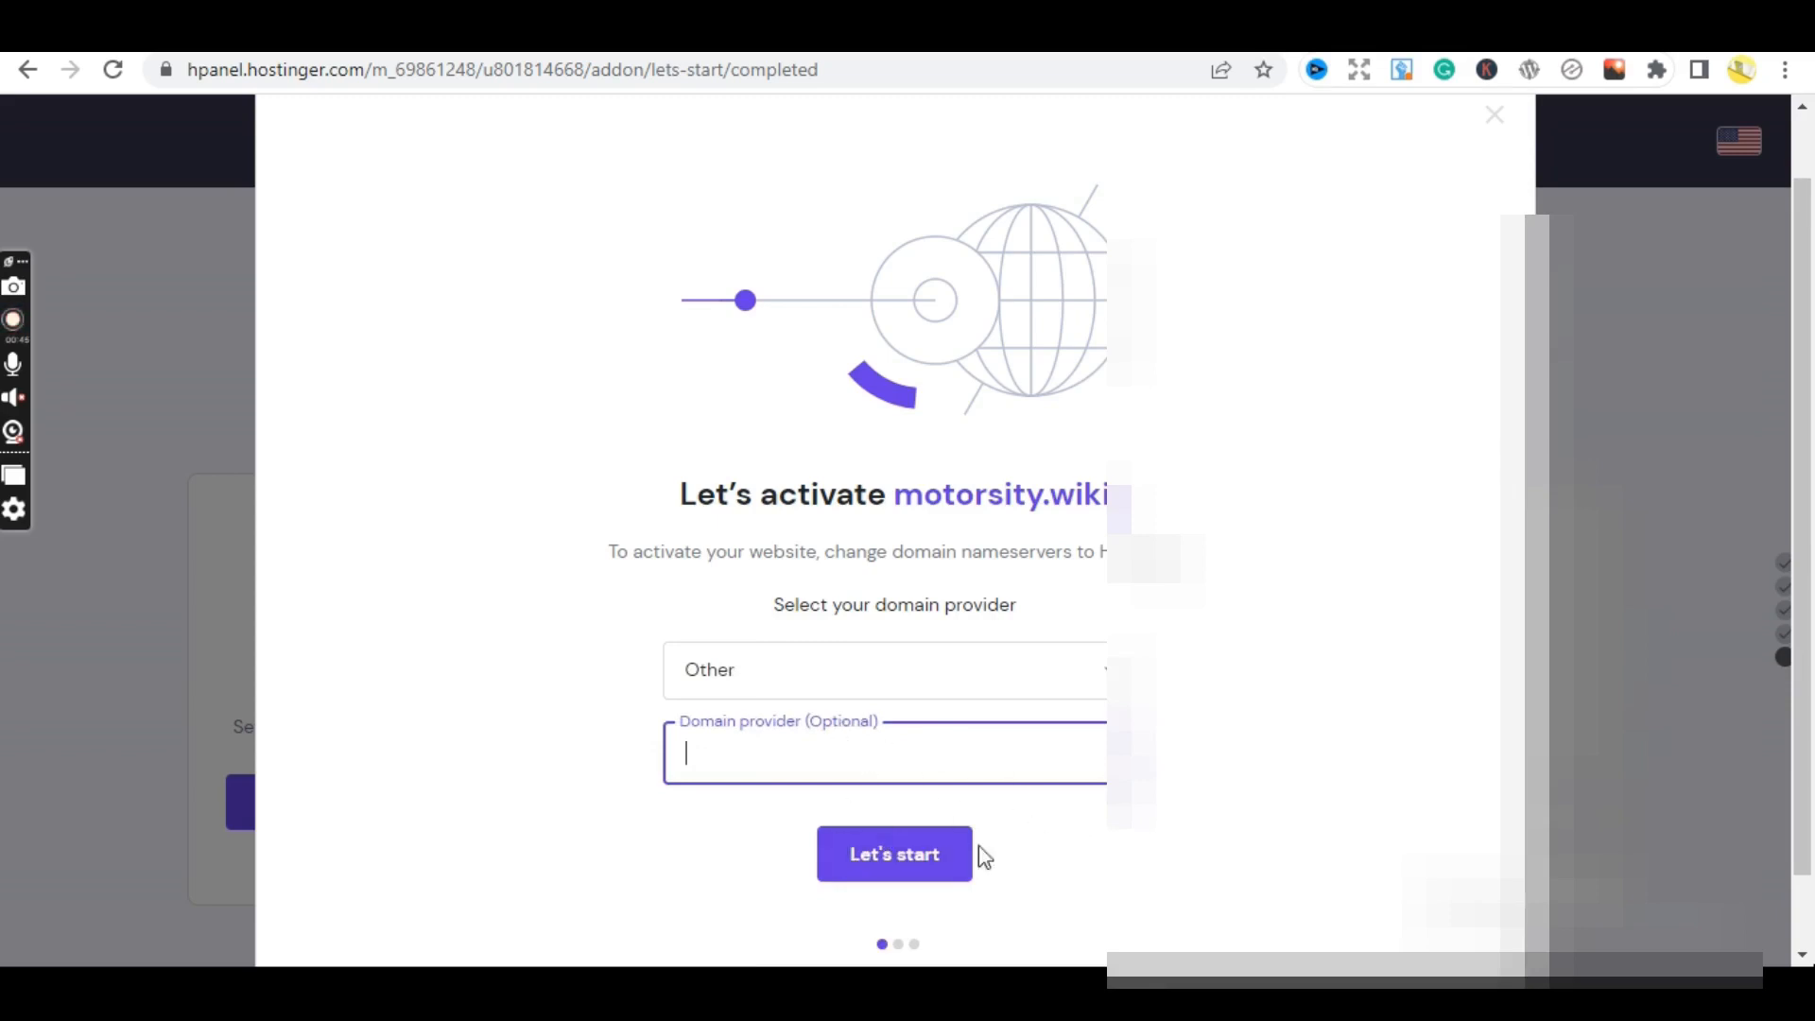
click(1056, 880)
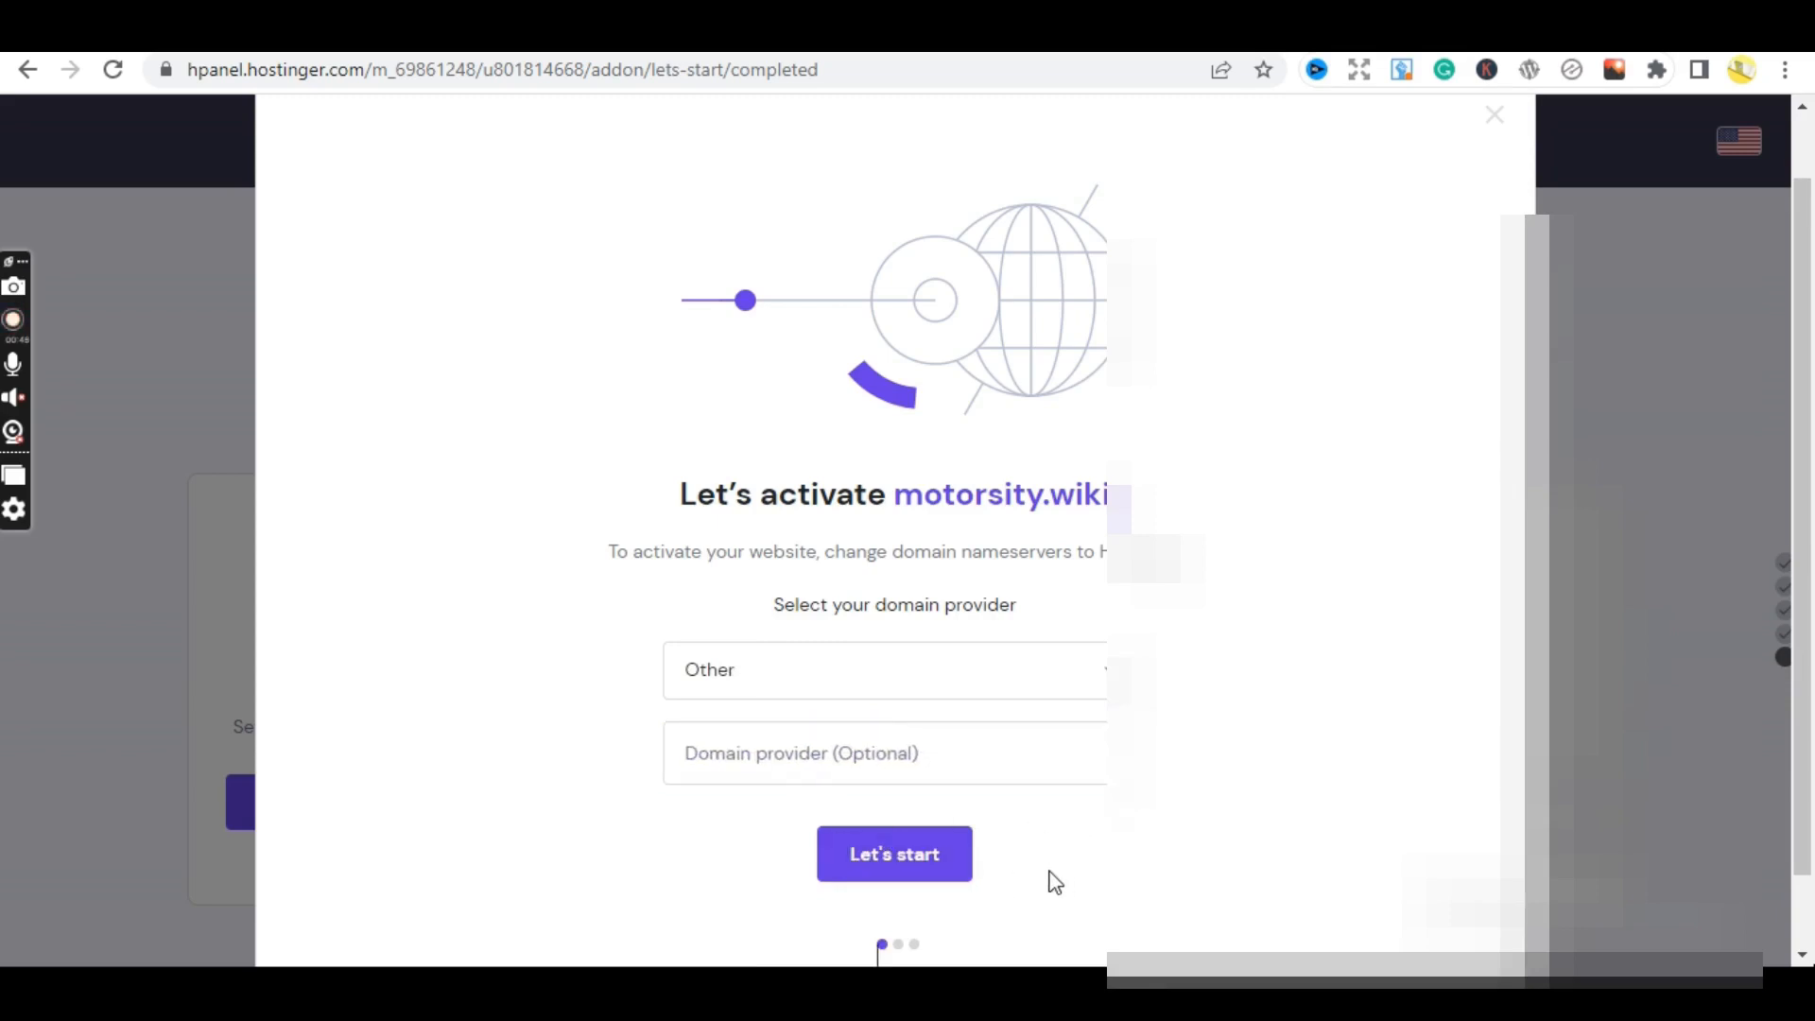
click(910, 855)
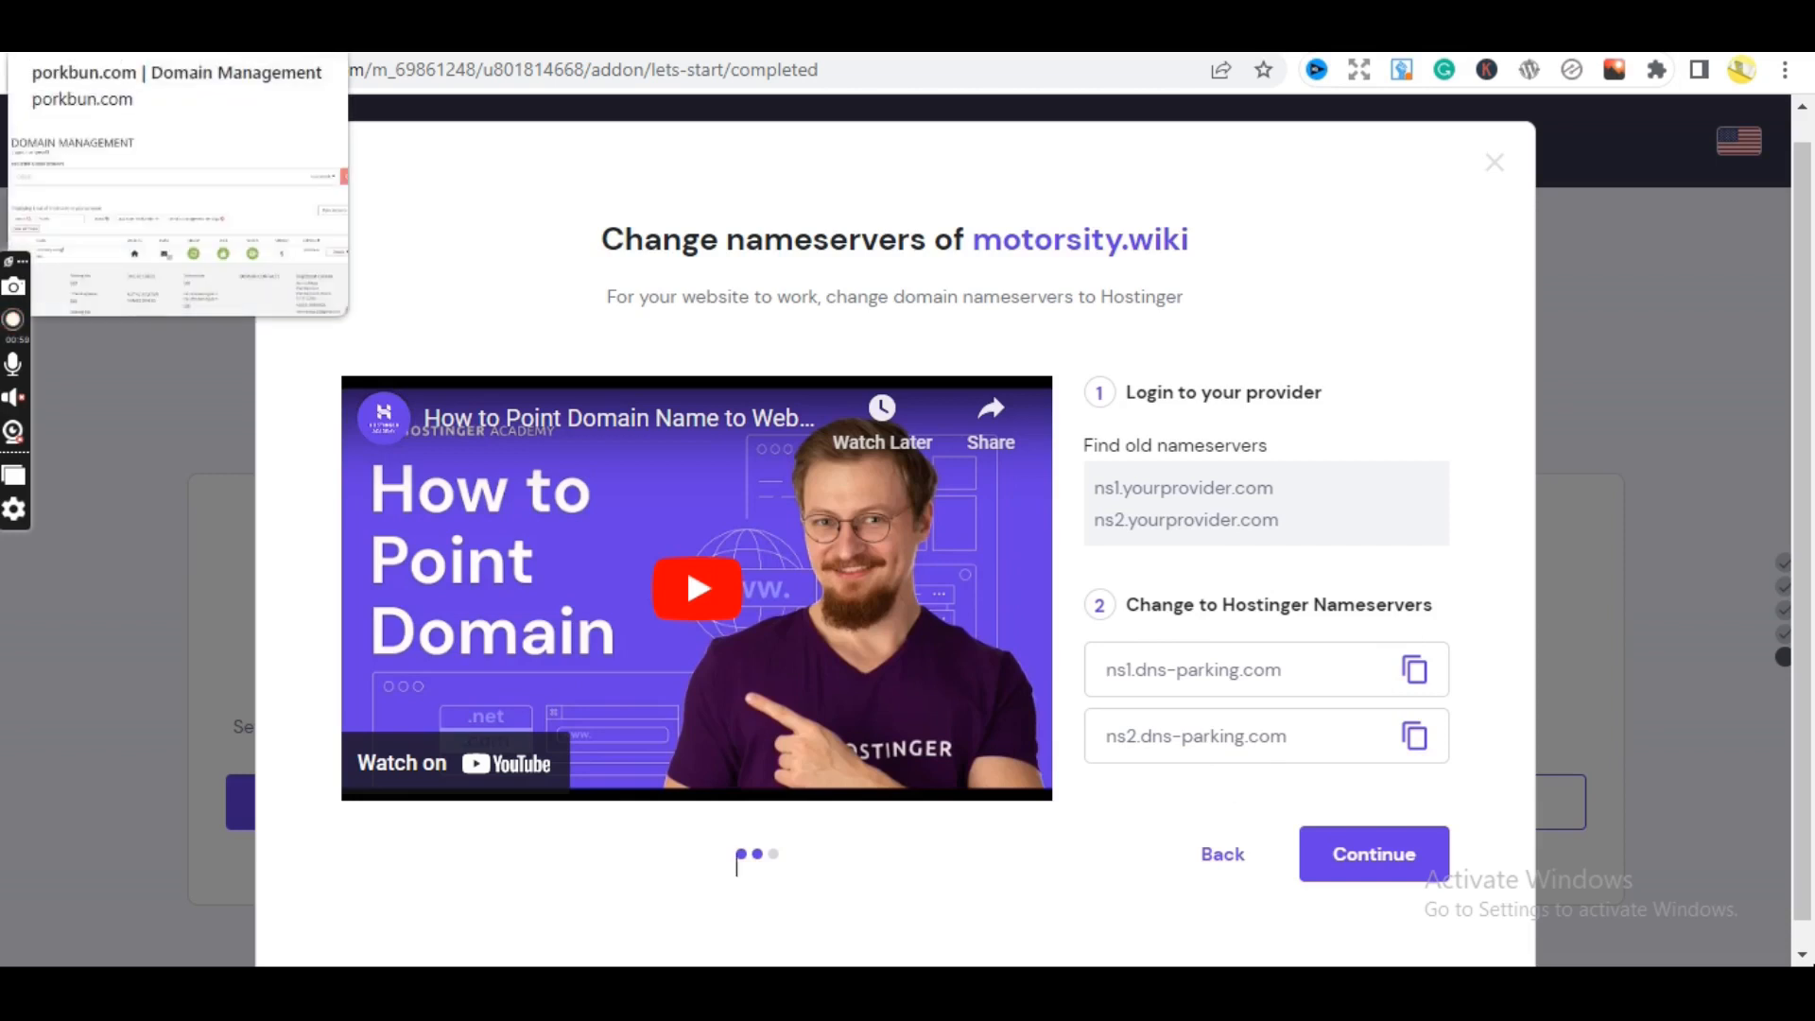
click(1370, 865)
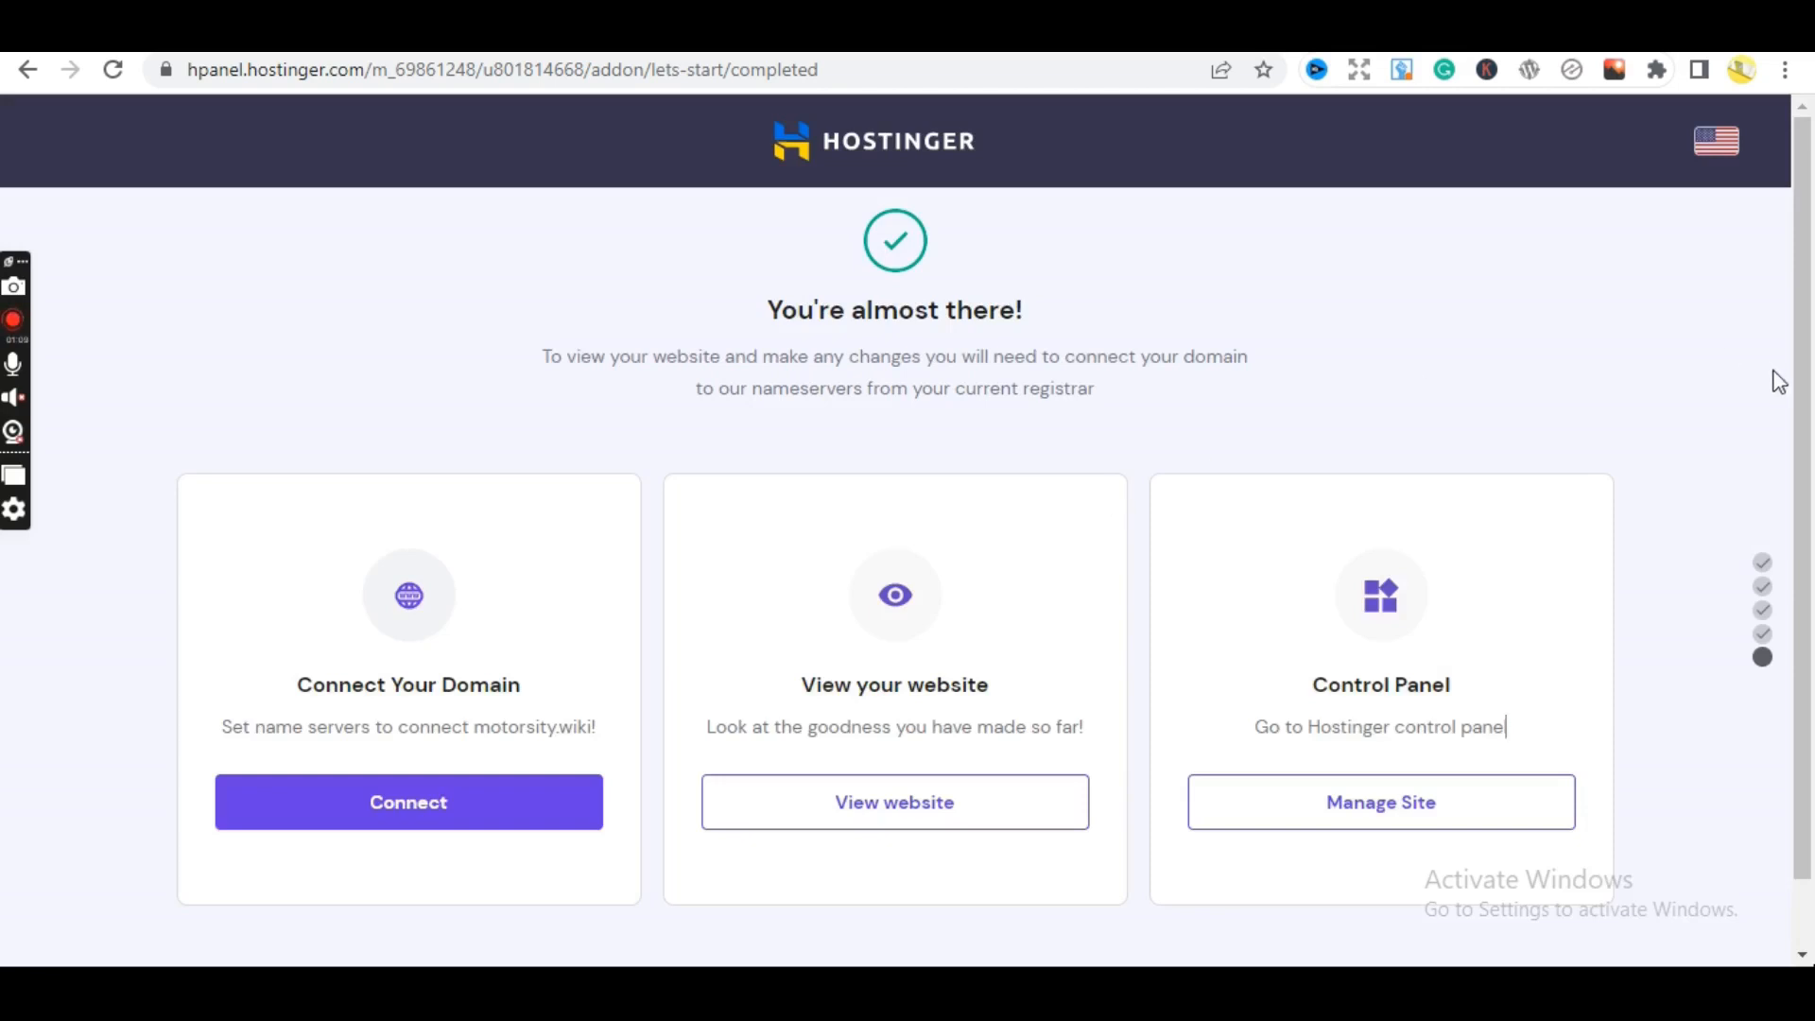
- Navigate to hpanel.hostinger.com/hosting to list the Business Web Hosting plan expiring 2023-12-22
scroll(1809, 568, down, 2)
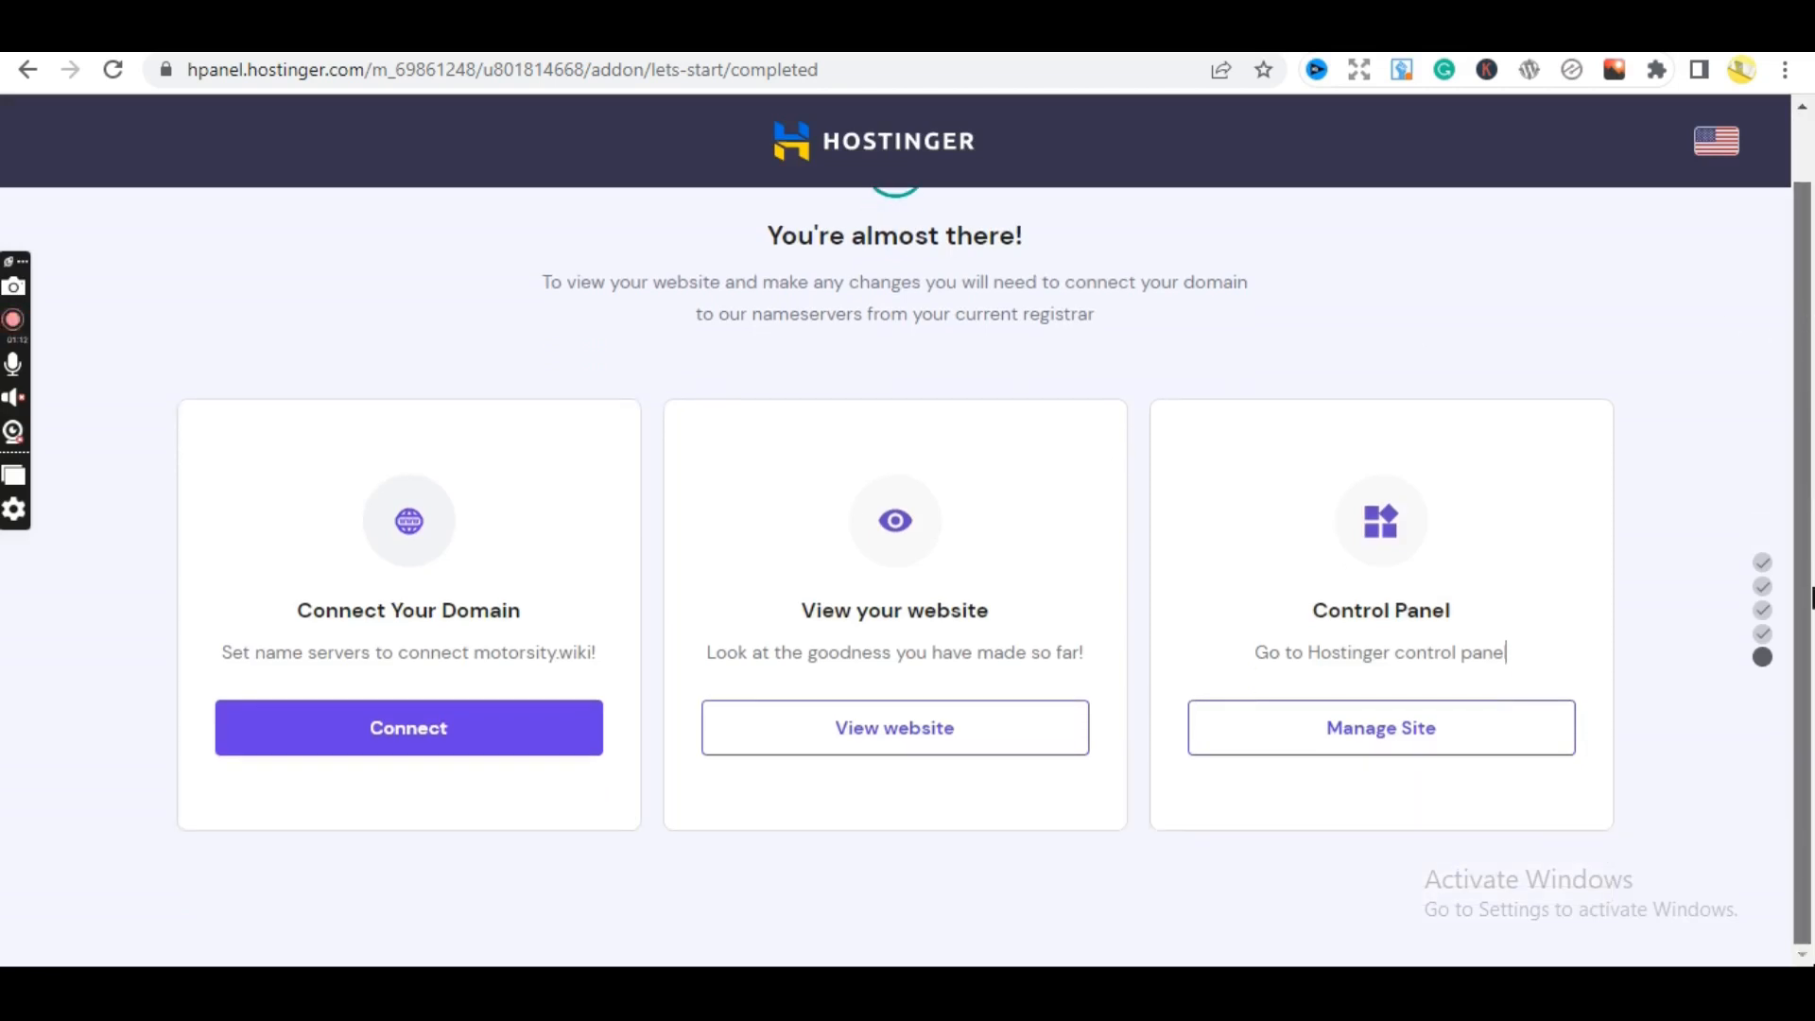
scroll(1787, 478, up, 2)
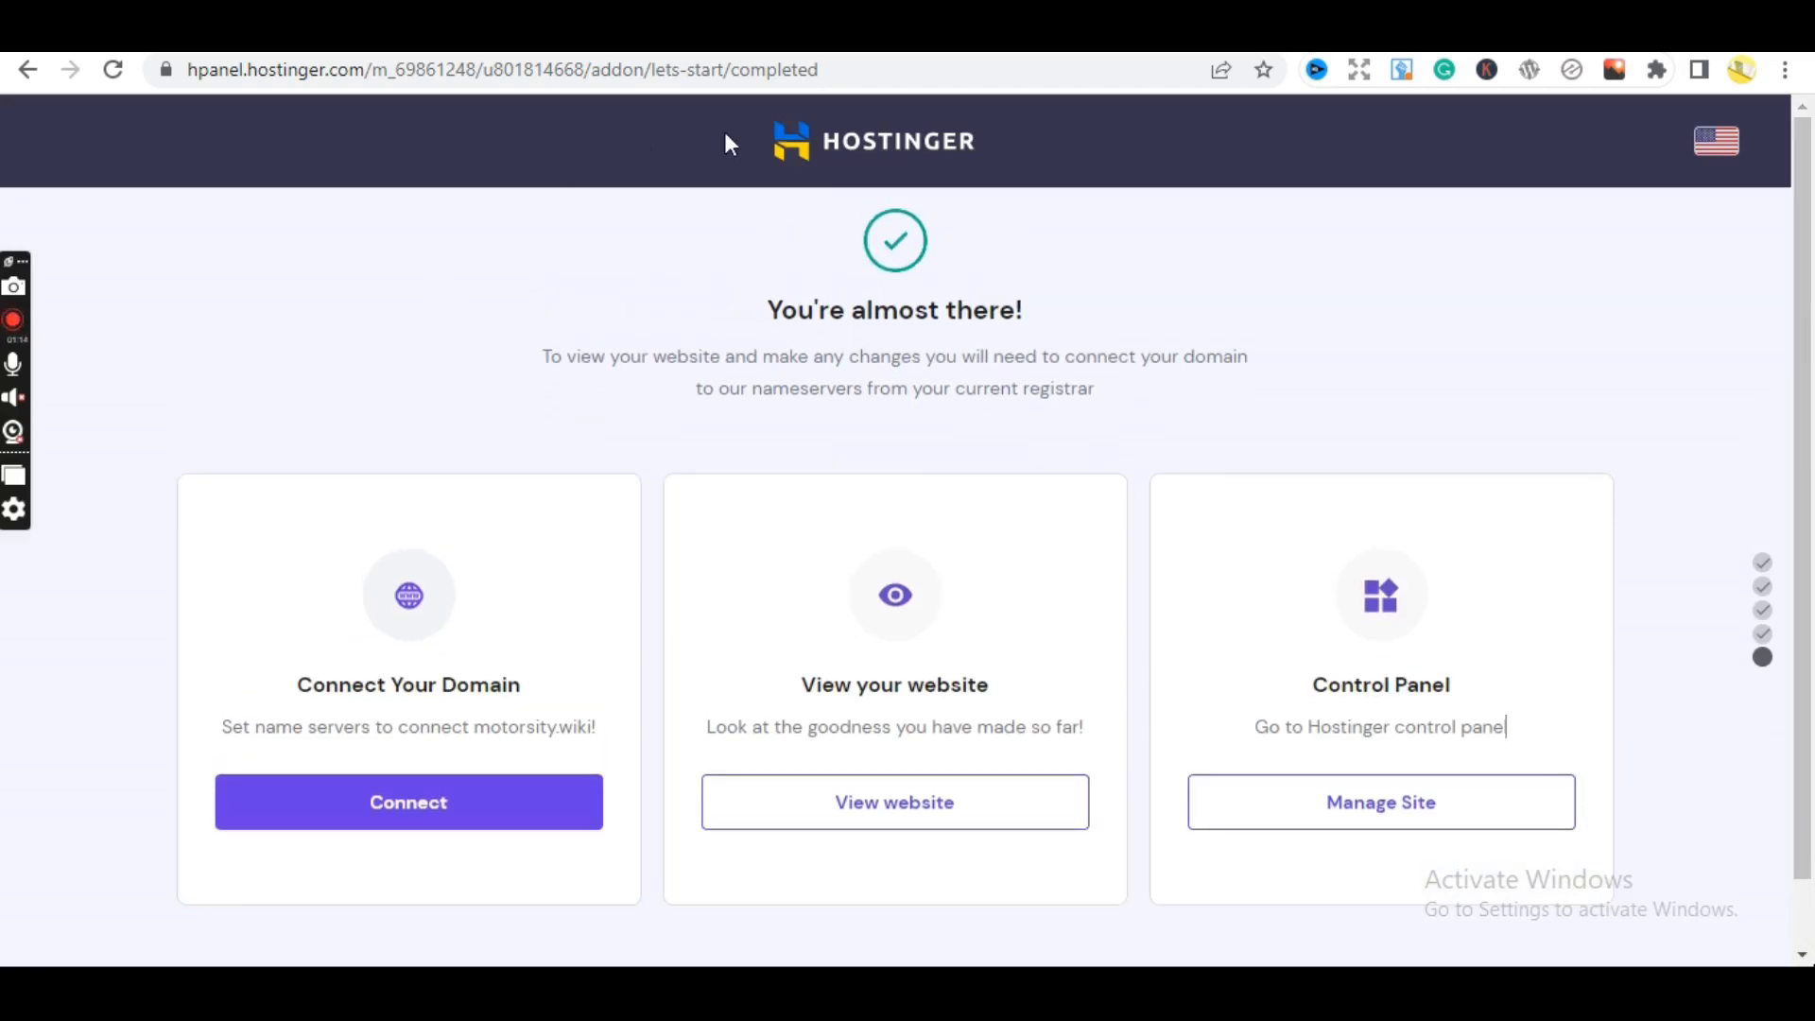
drag(847, 68, 736, 75)
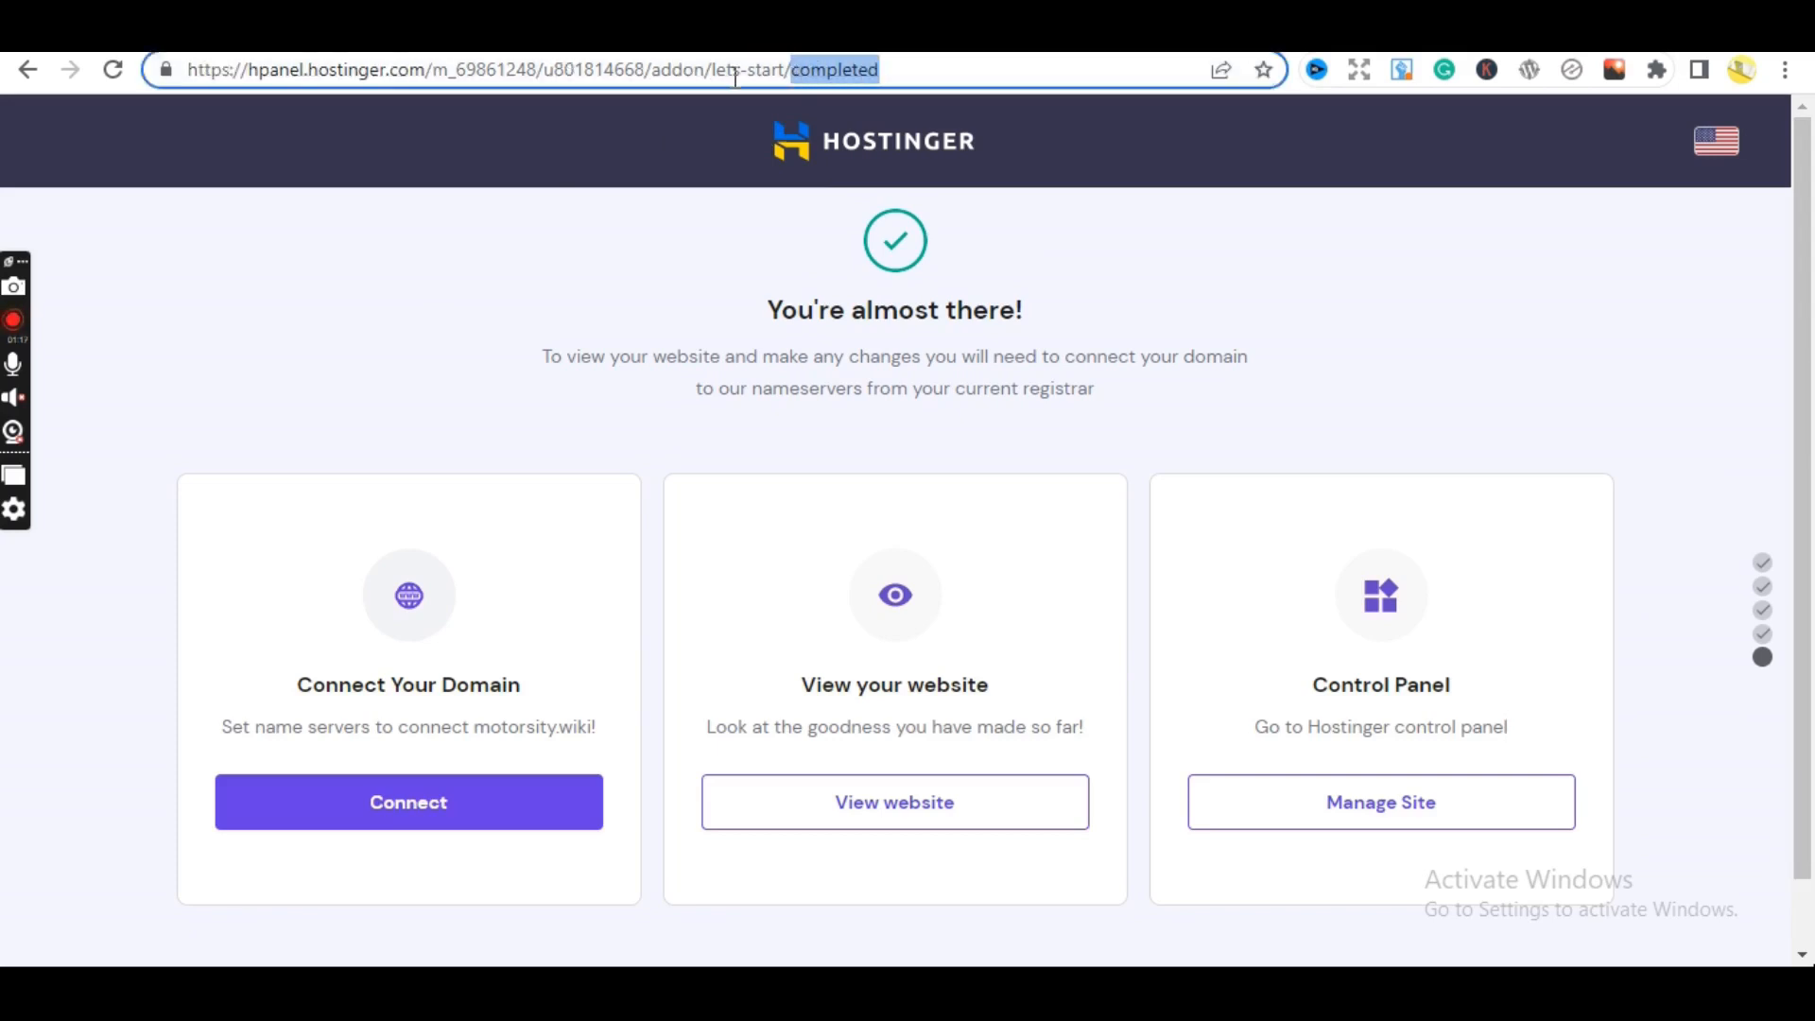
click(1468, 270)
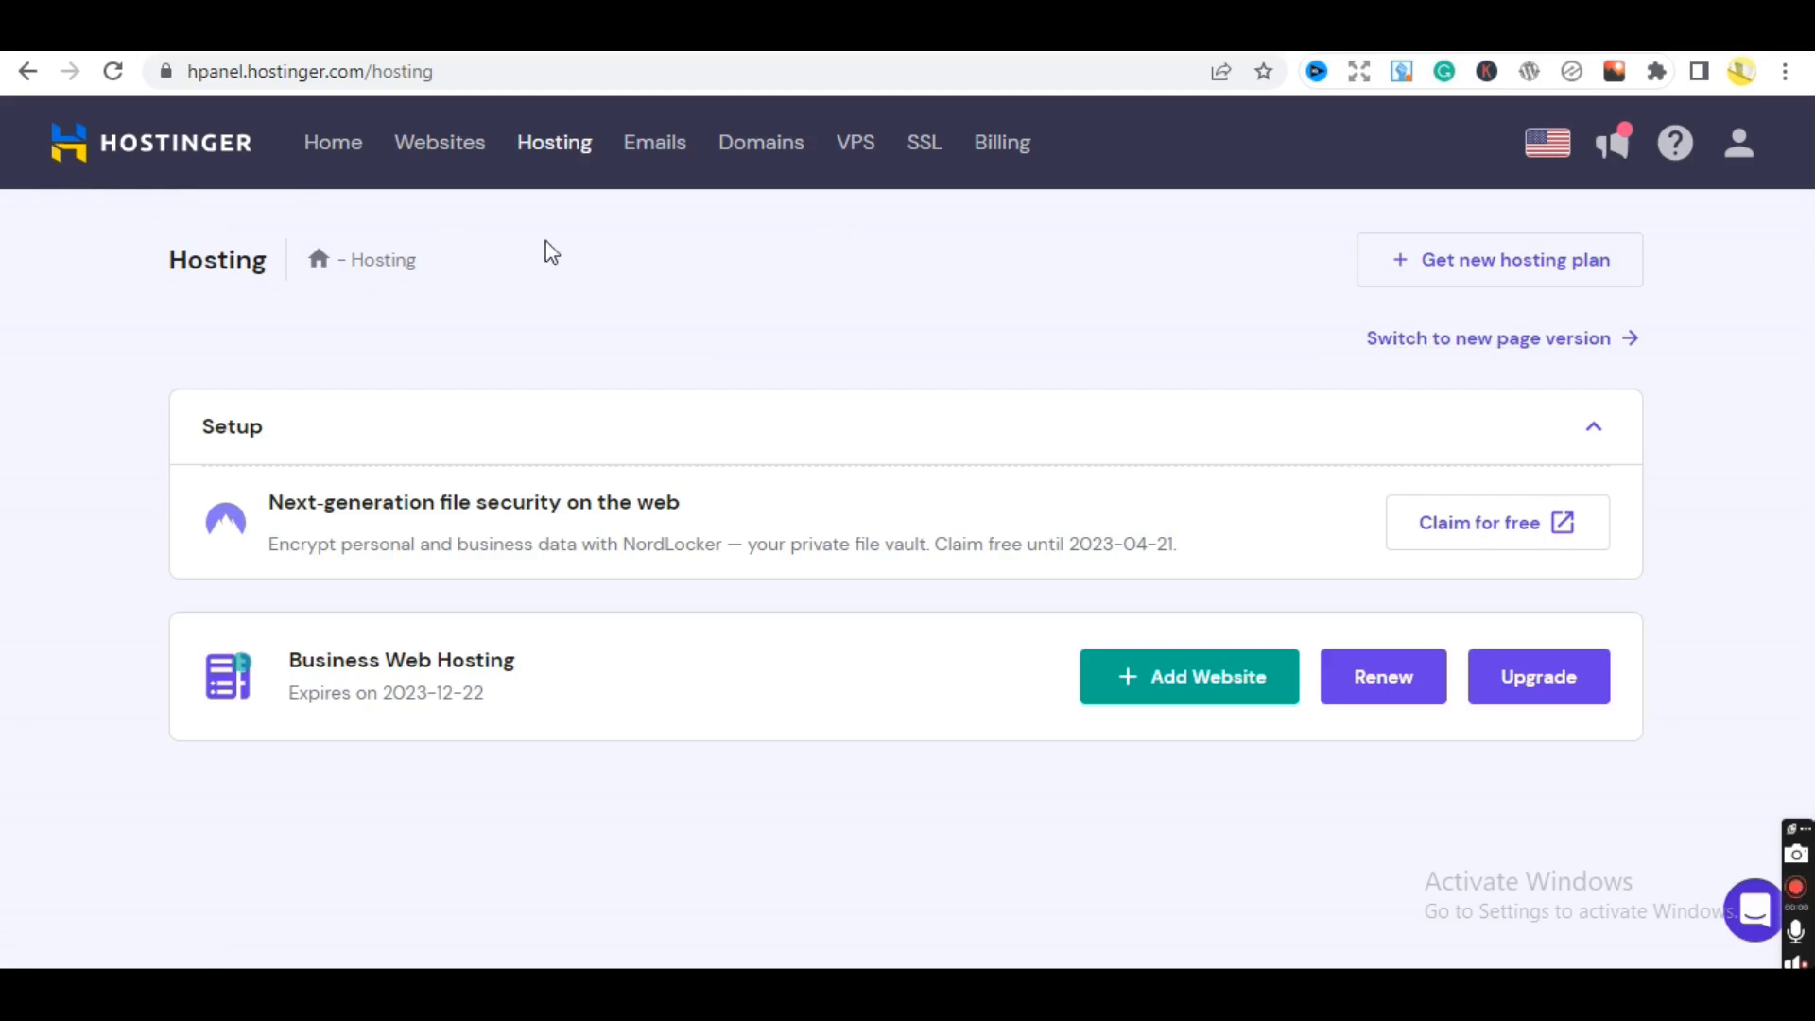
- From Websites, copy and visit motorsity.wiki, then Manage its site card to reach the dashboard
click(457, 158)
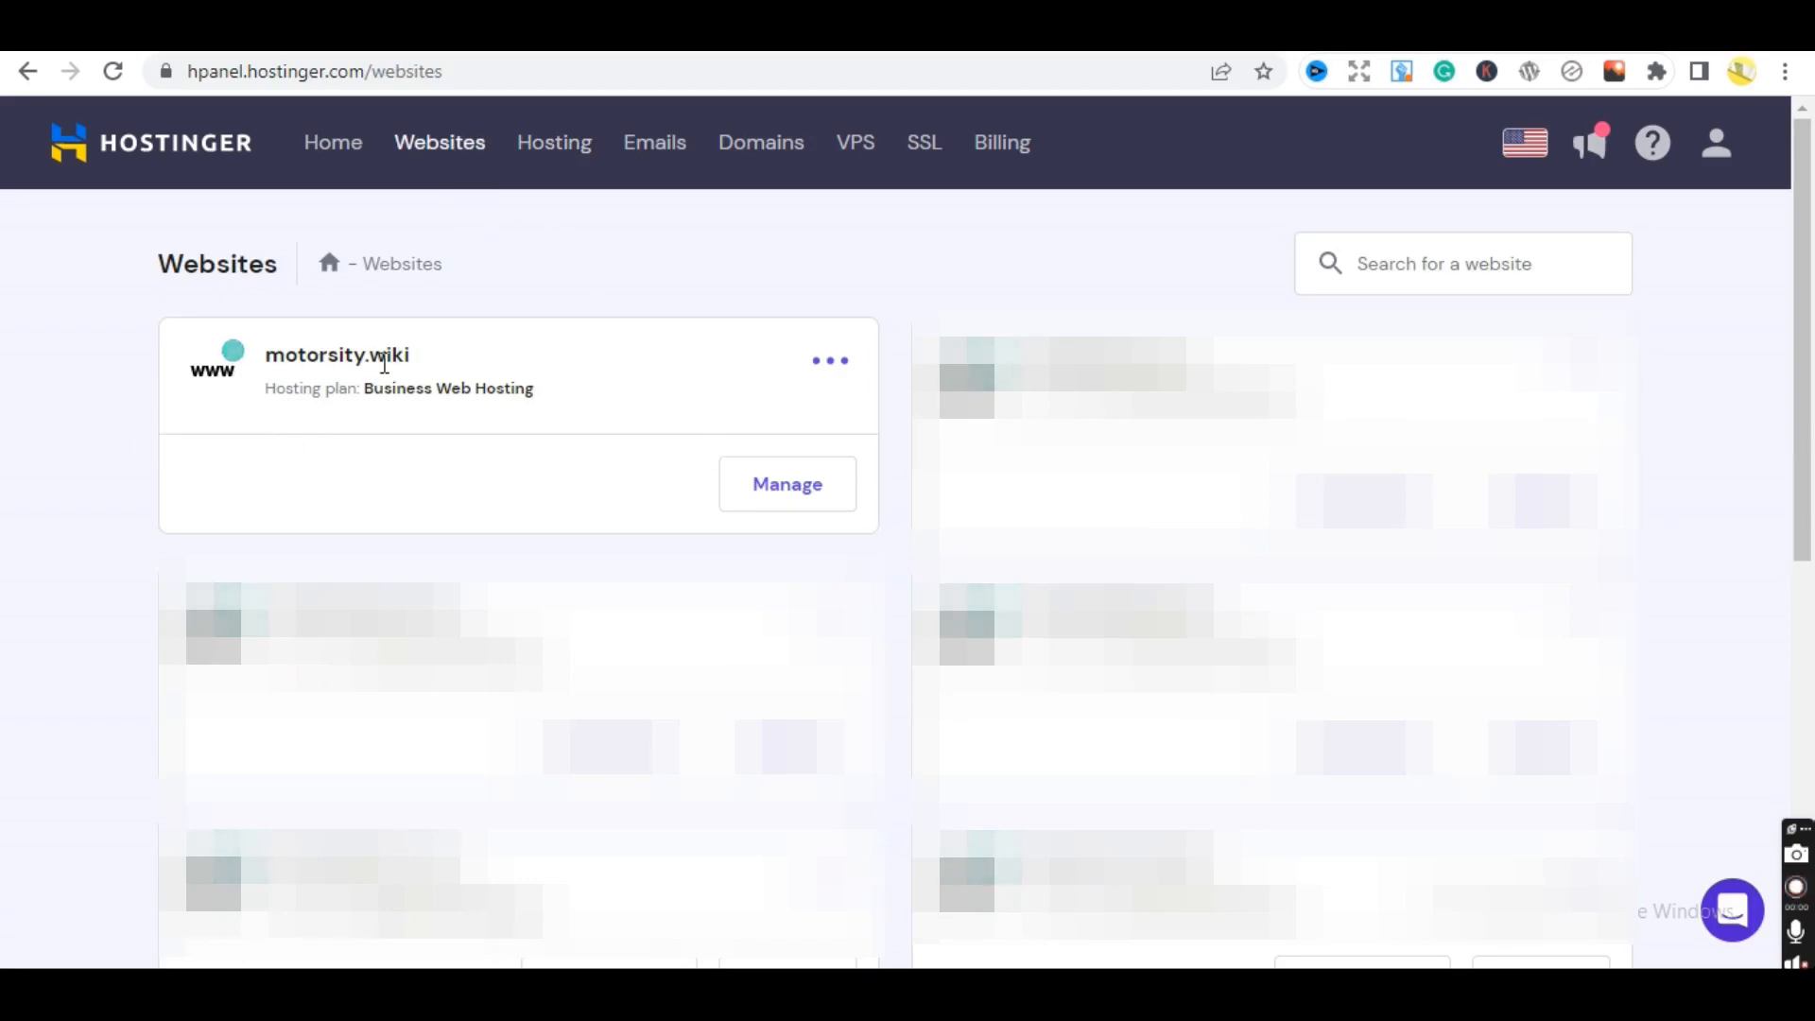
drag(438, 364, 264, 367)
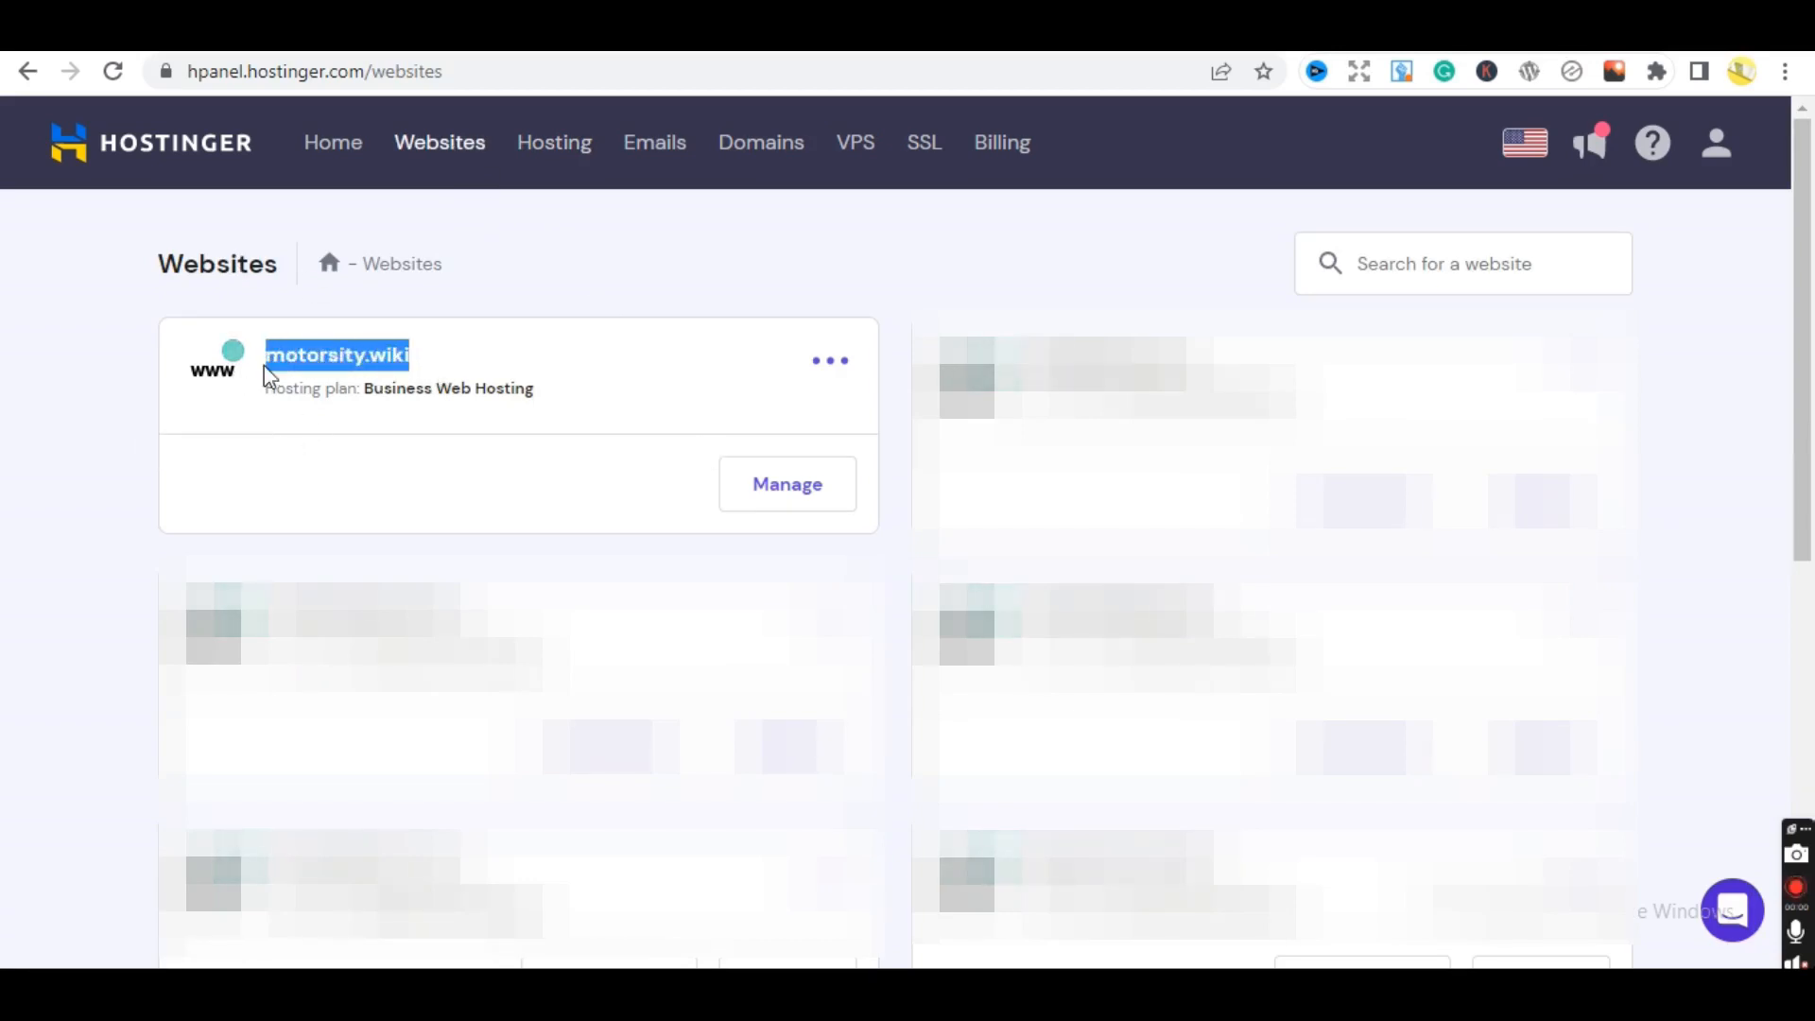
right_click(305, 358)
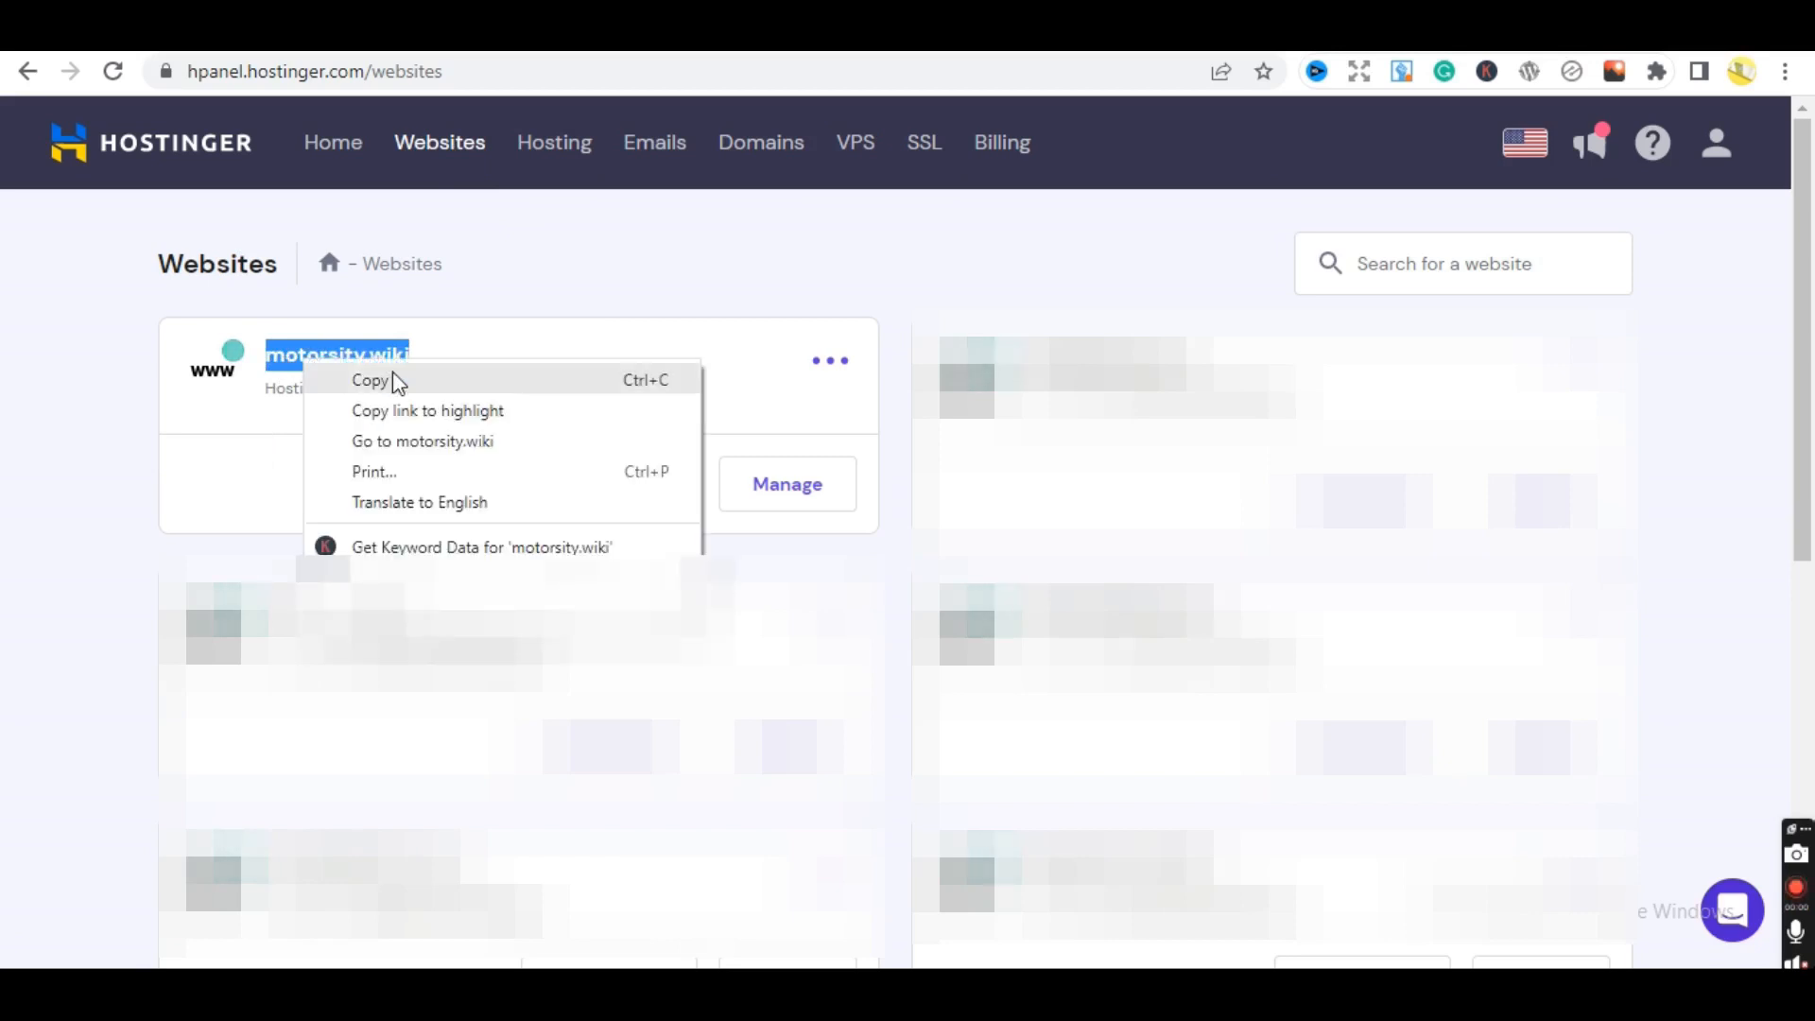
click(393, 383)
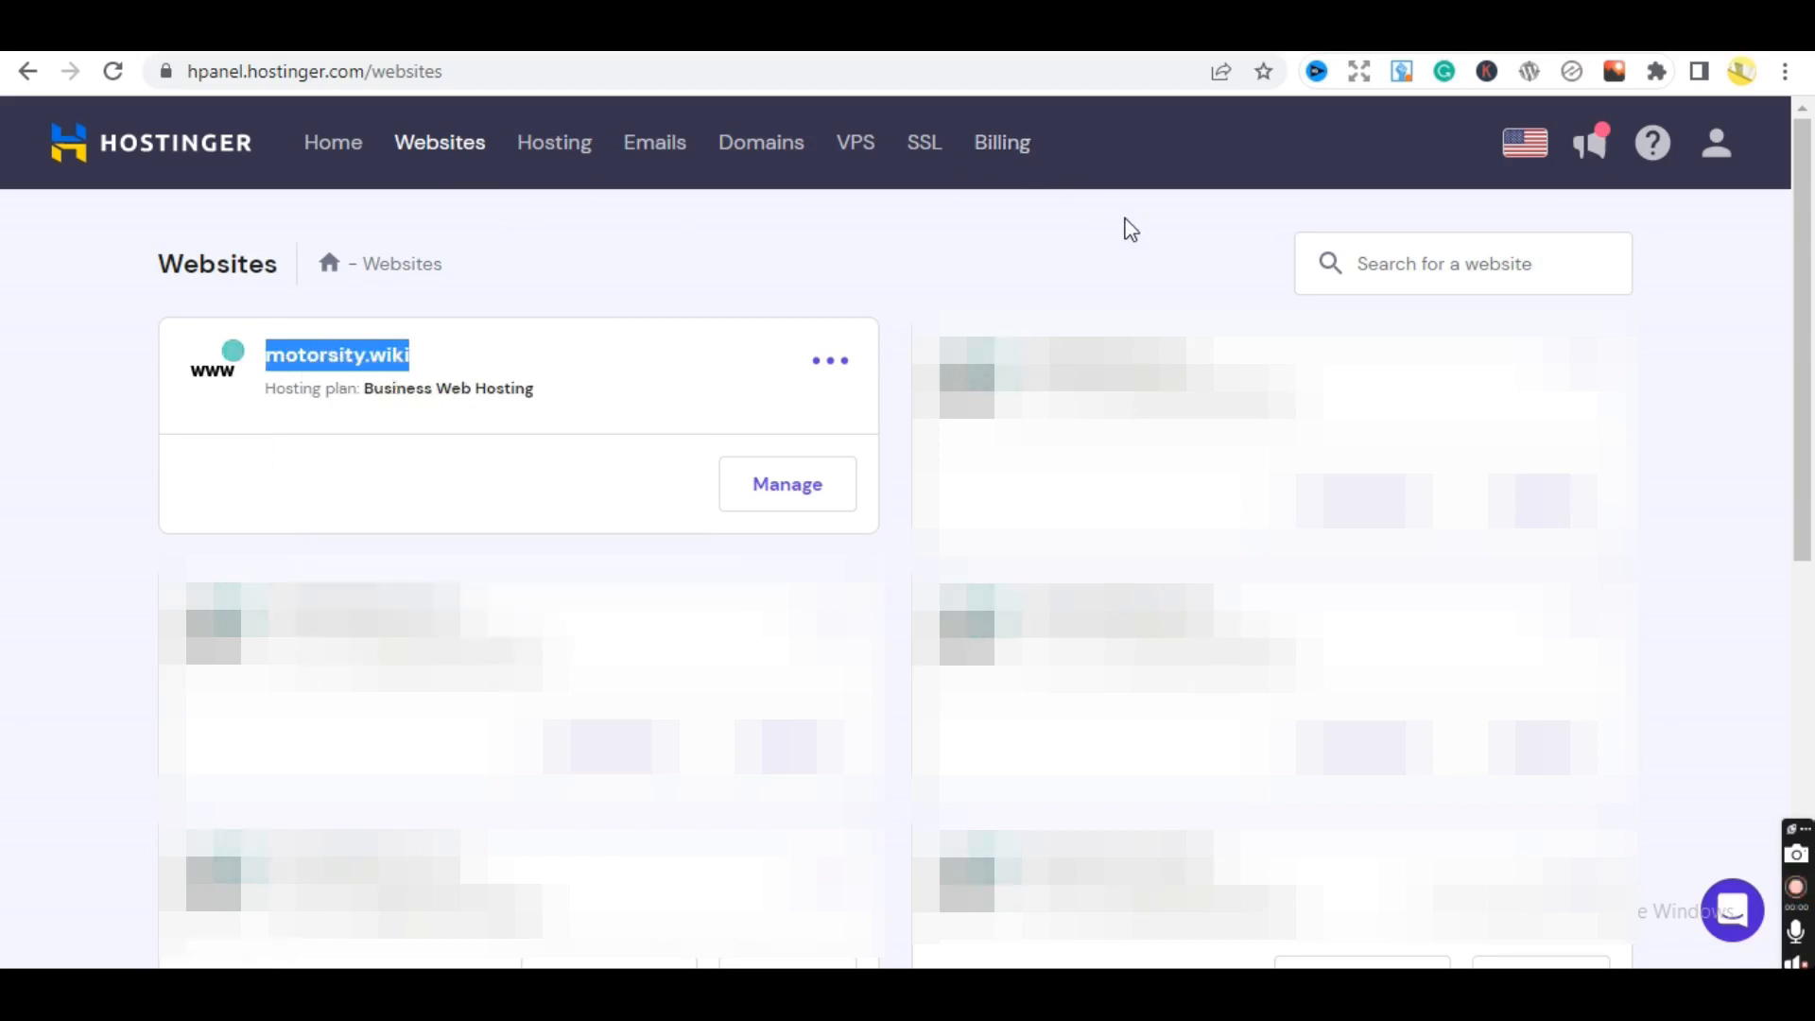
right_click(399, 359)
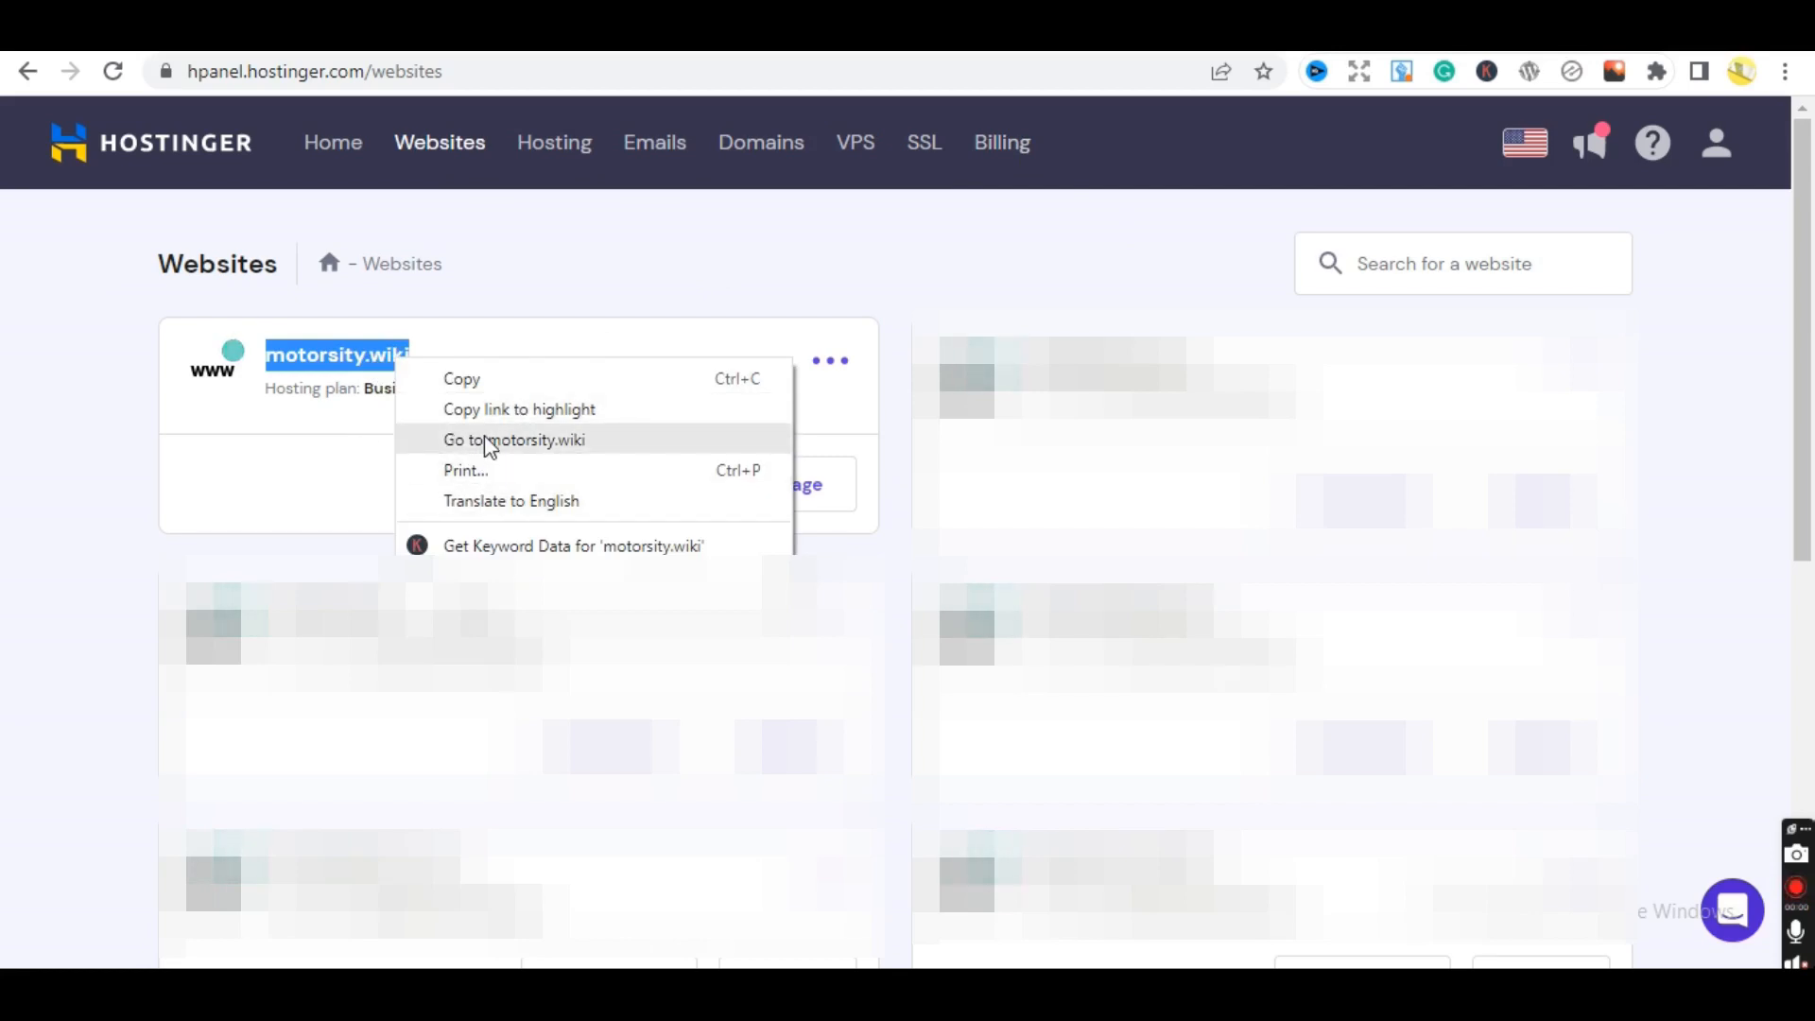
click(527, 440)
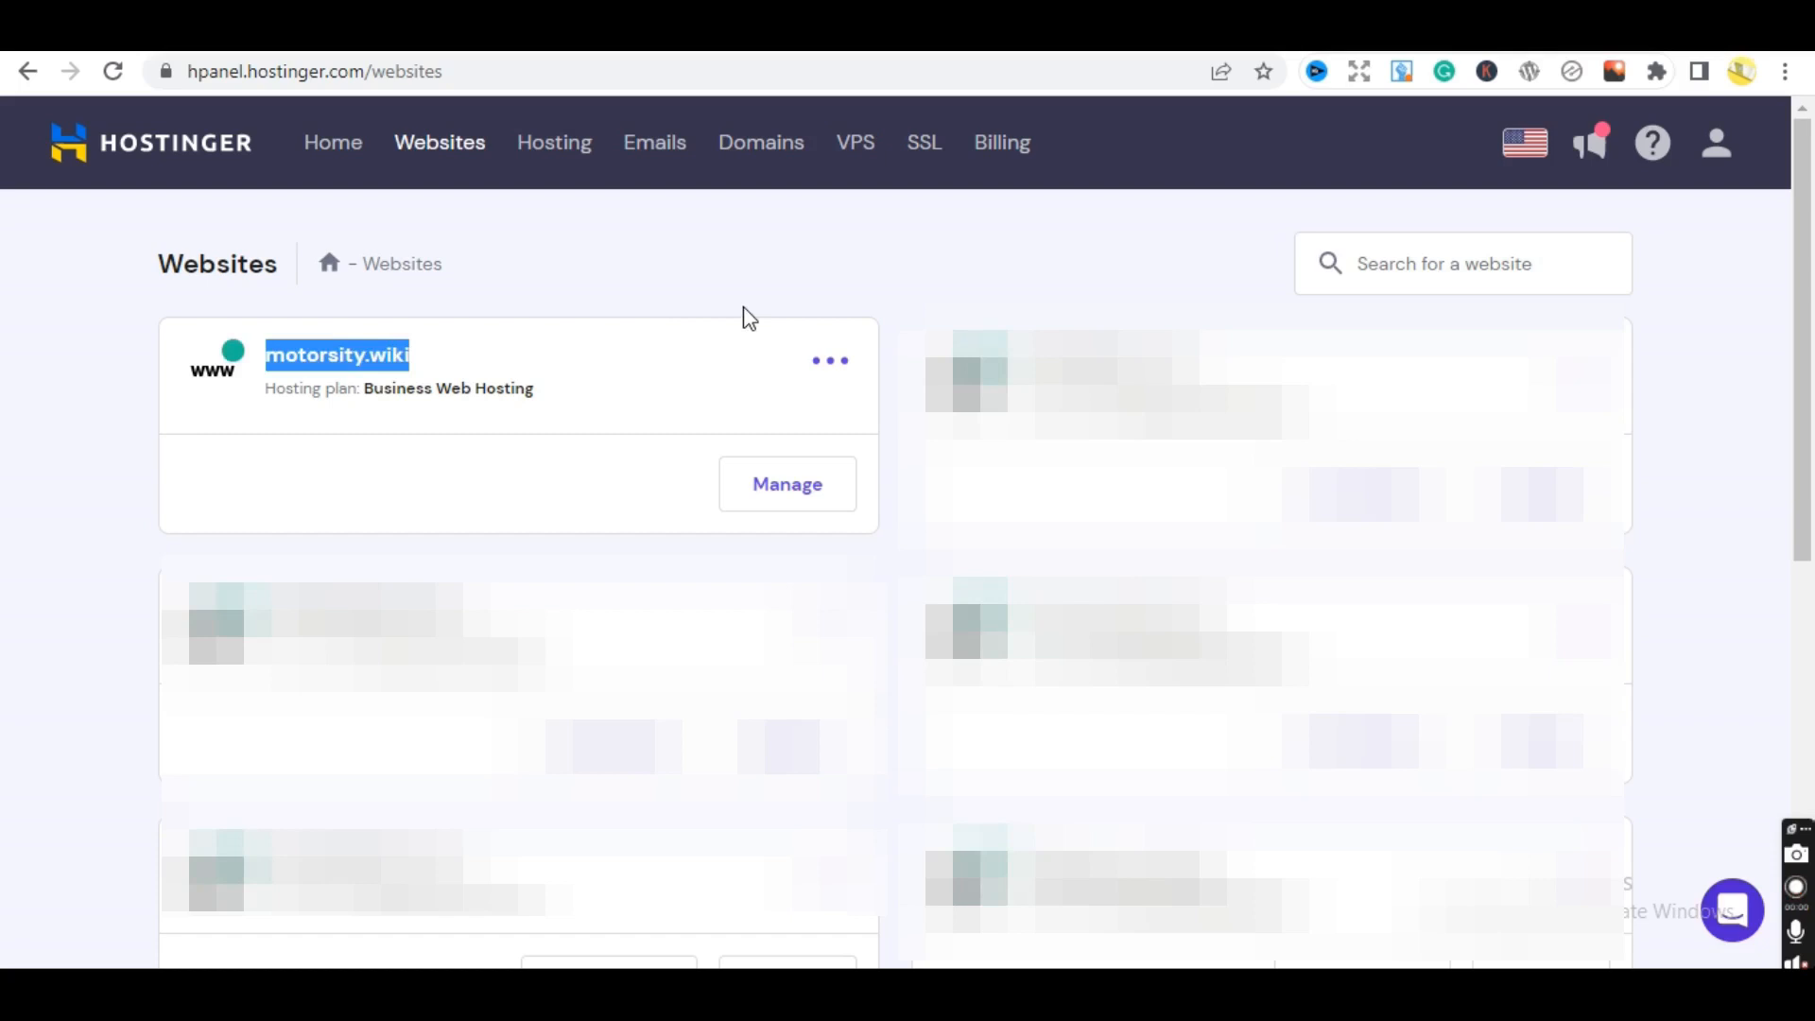
click(748, 273)
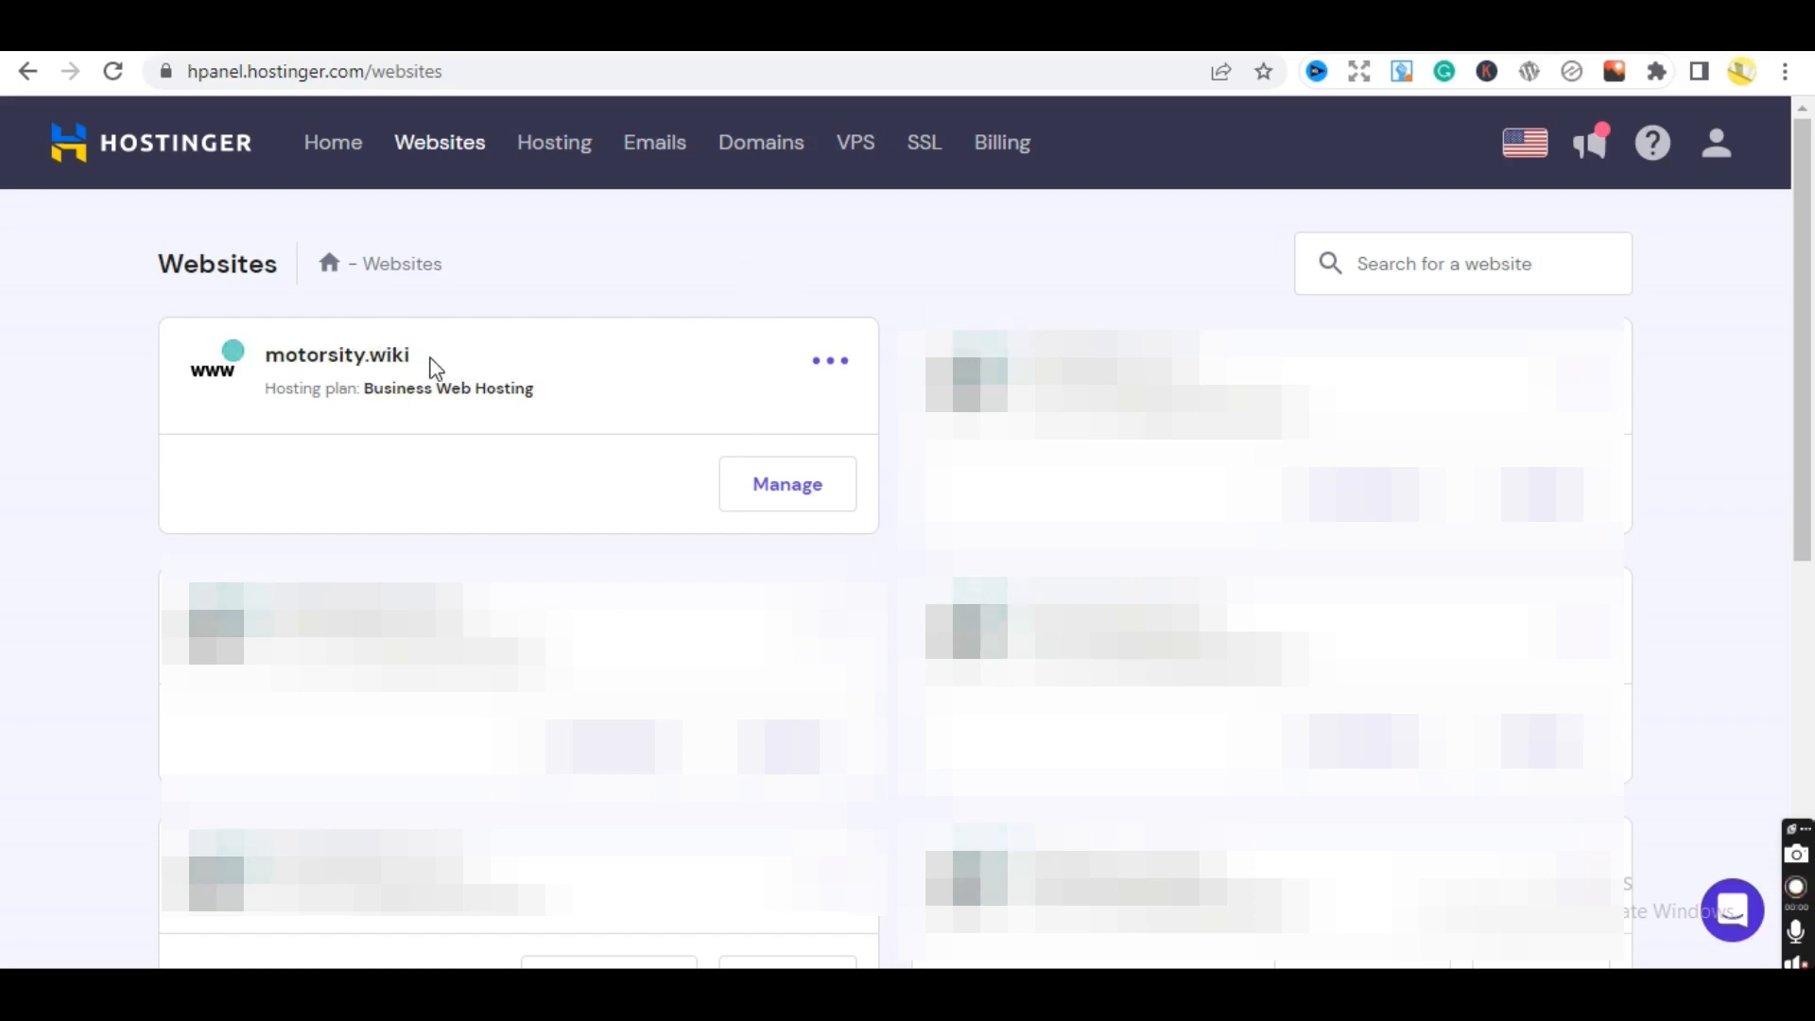
click(777, 491)
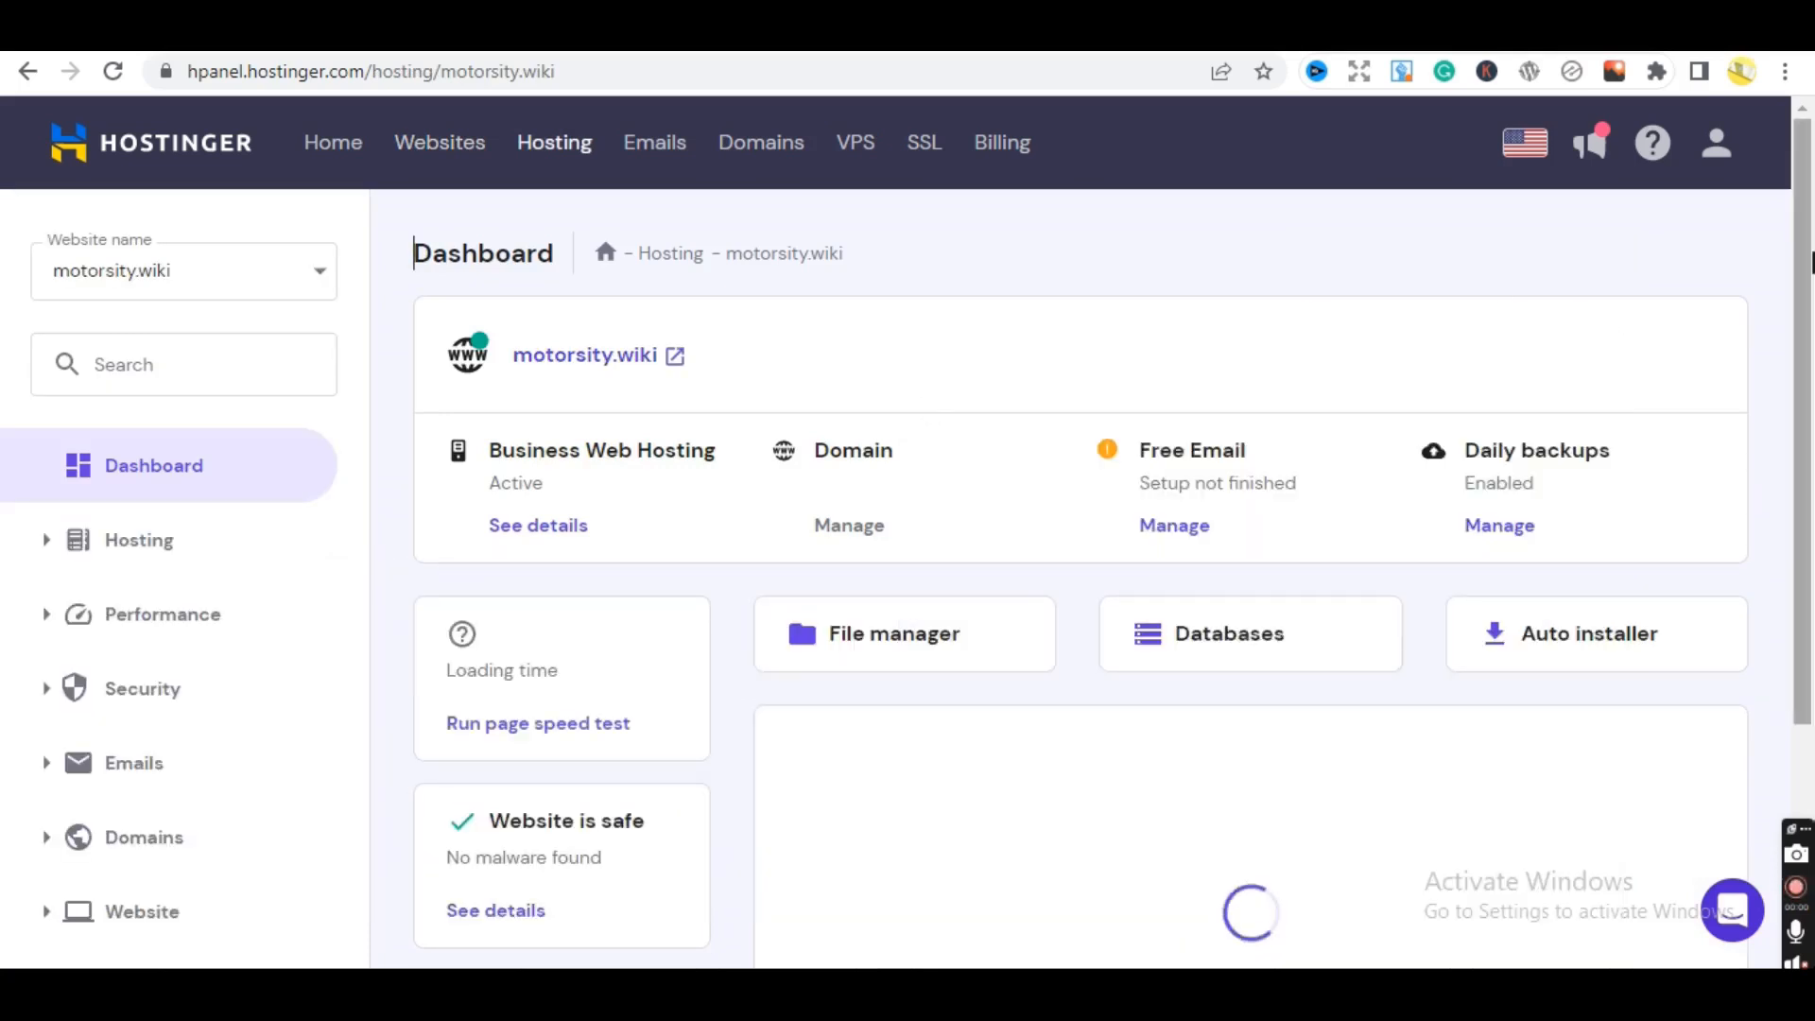
- Go through Auto installer and the sidebar's Website section to motorsity.wiki's WordPress page
drag(1810, 254, 1812, 264)
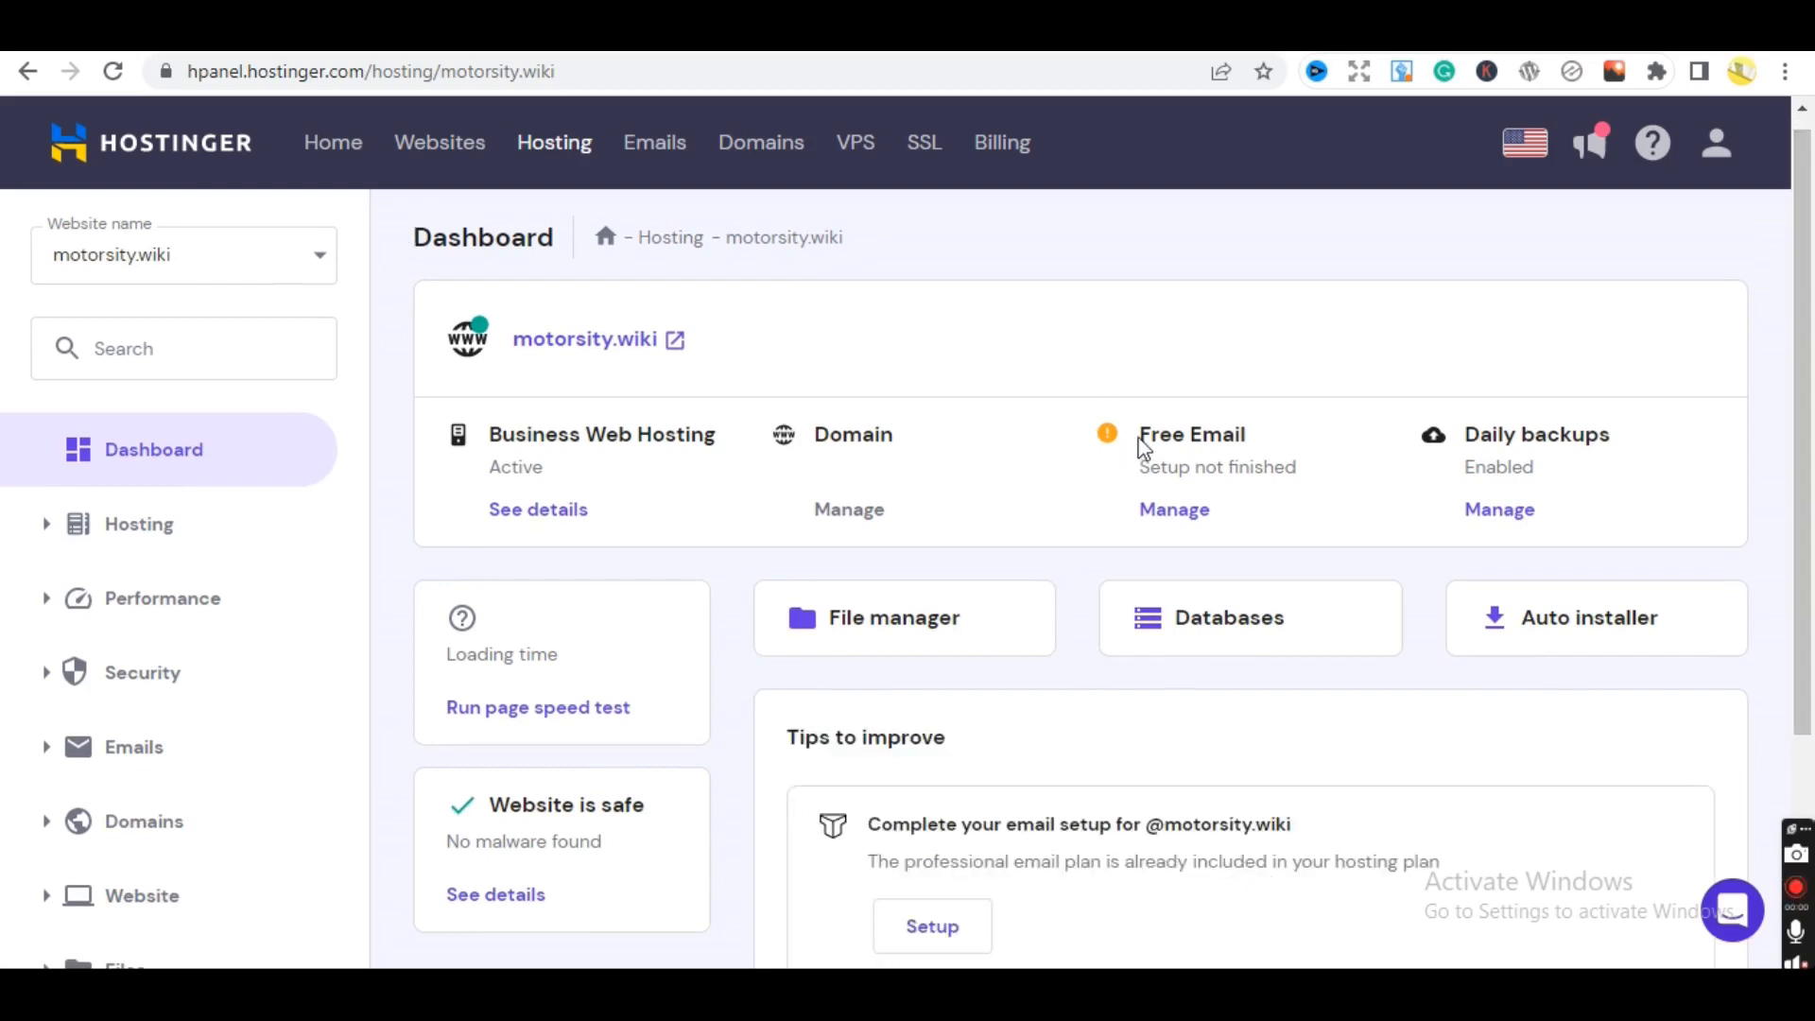
drag(1146, 435, 1273, 442)
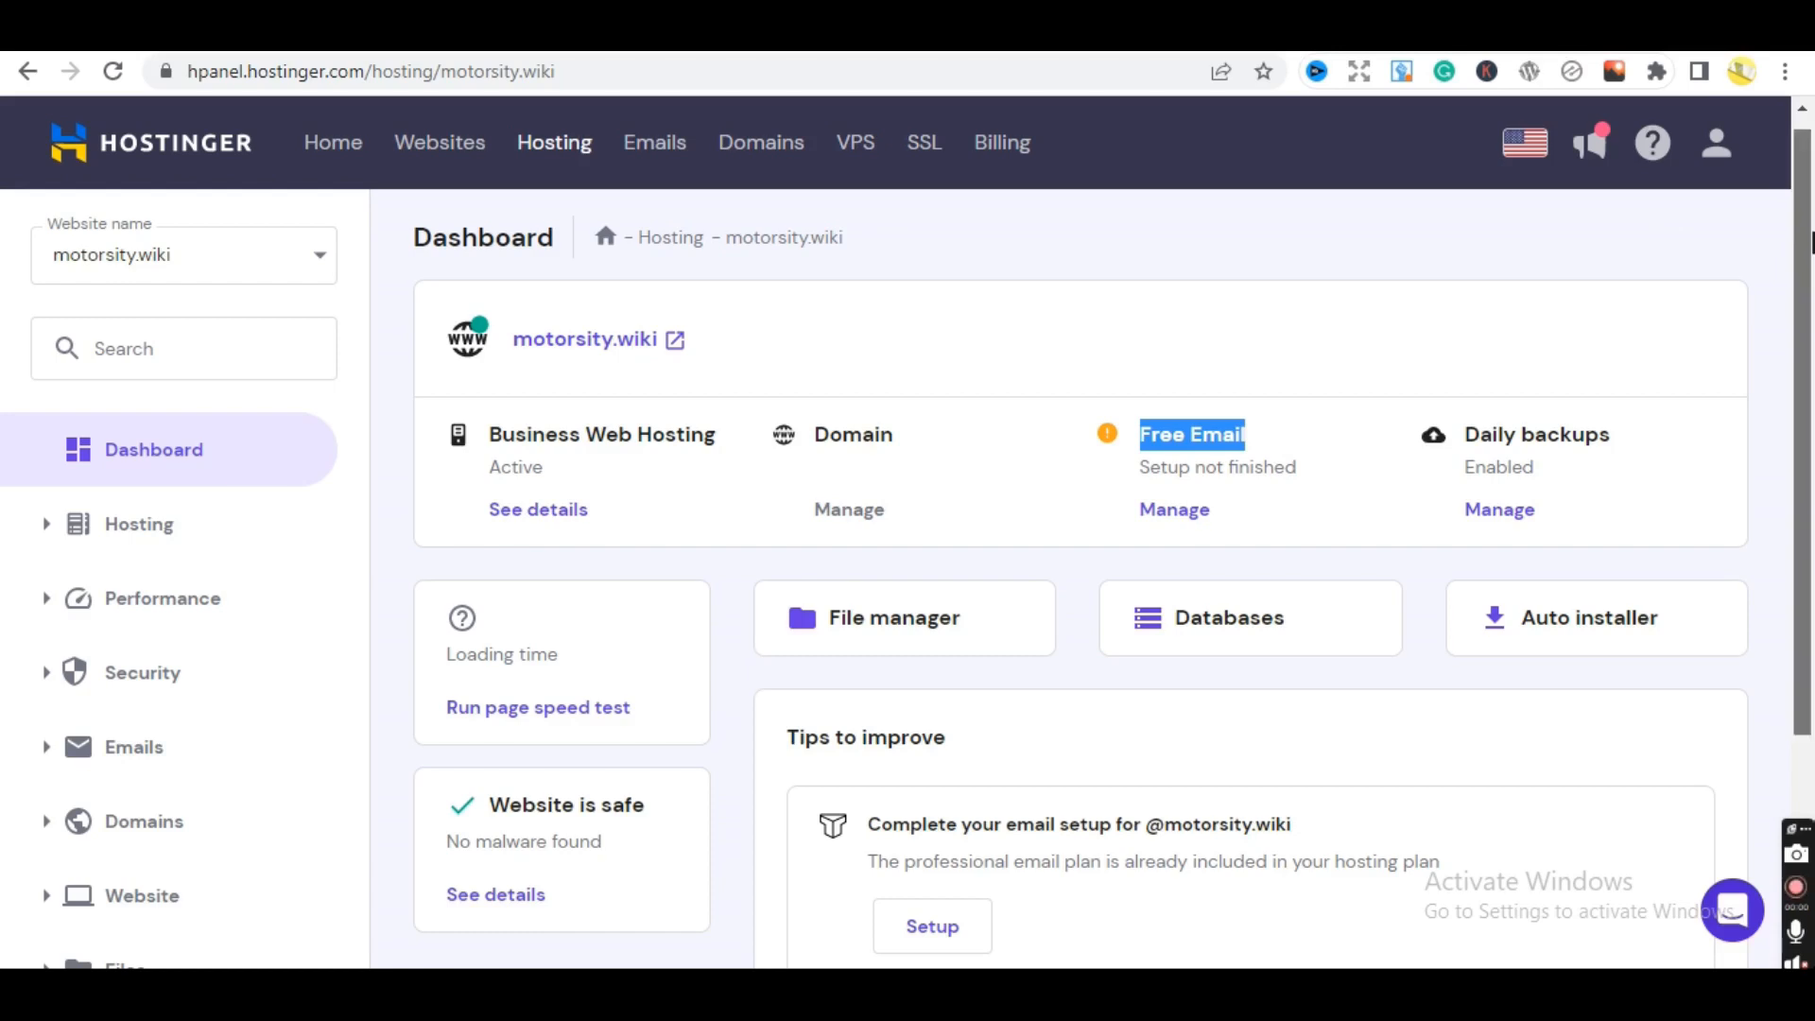
click(1546, 276)
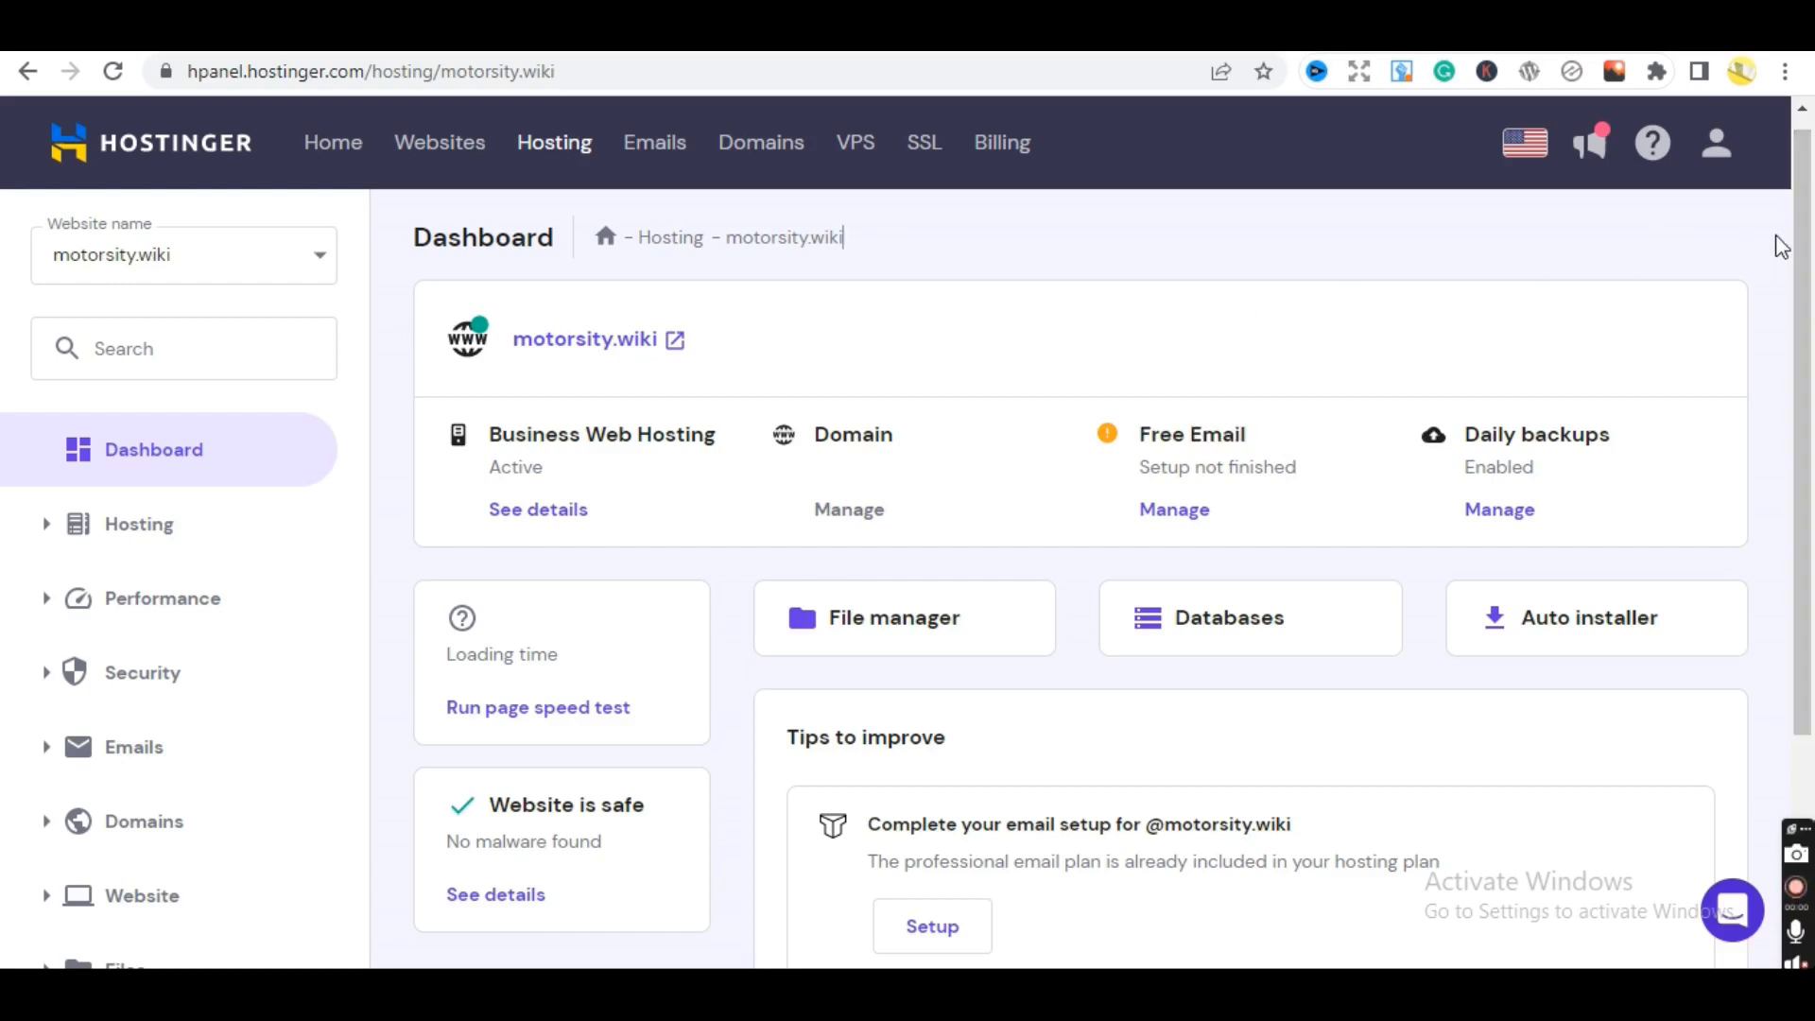
drag(1807, 251, 1773, 308)
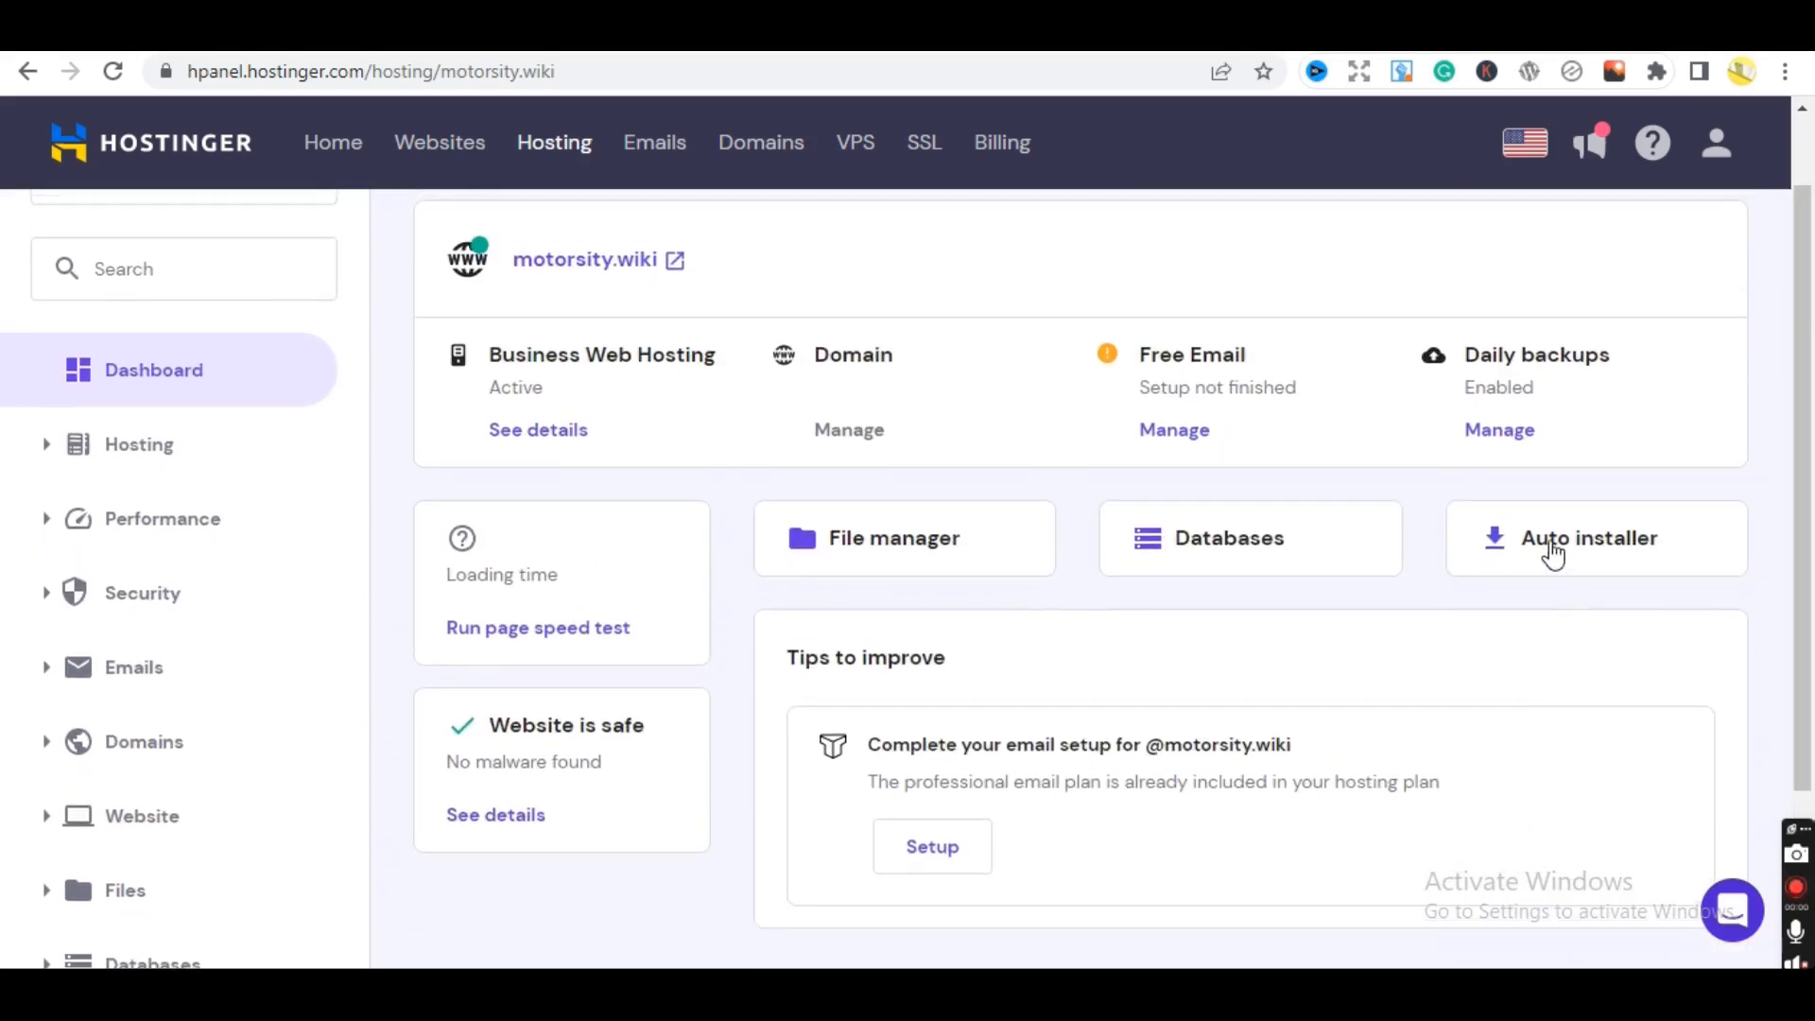
click(1551, 548)
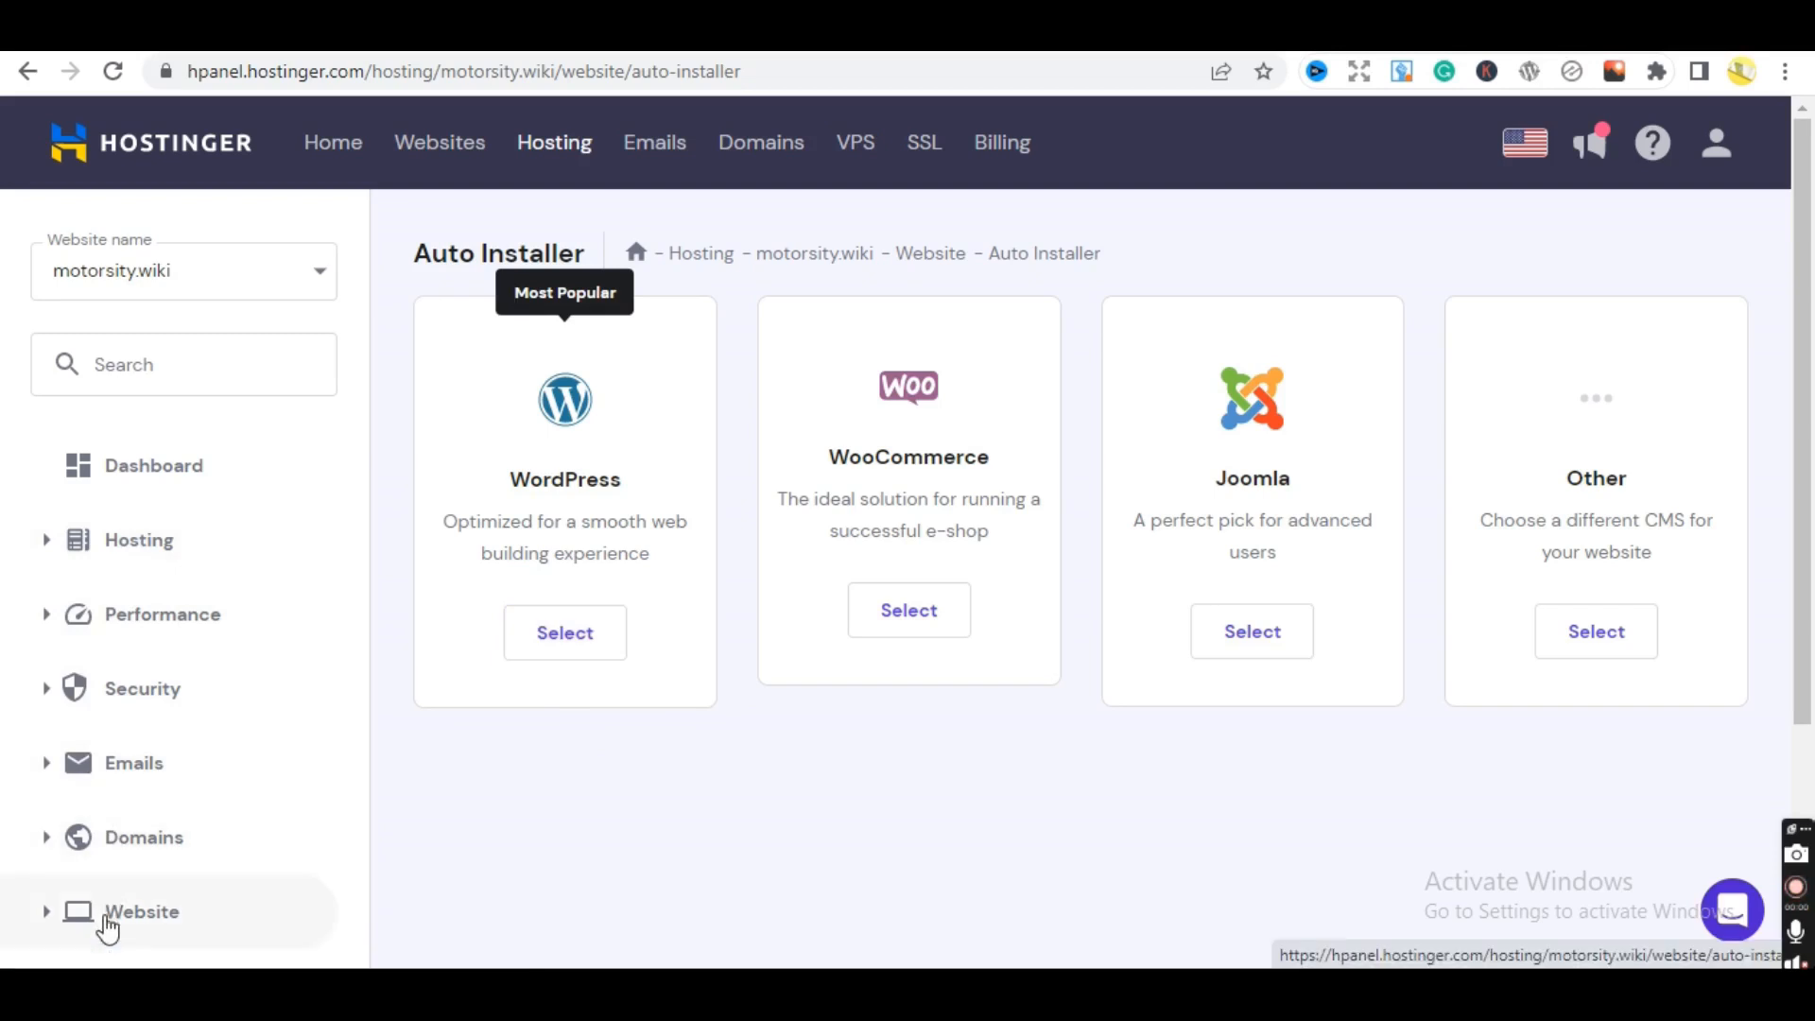
click(108, 930)
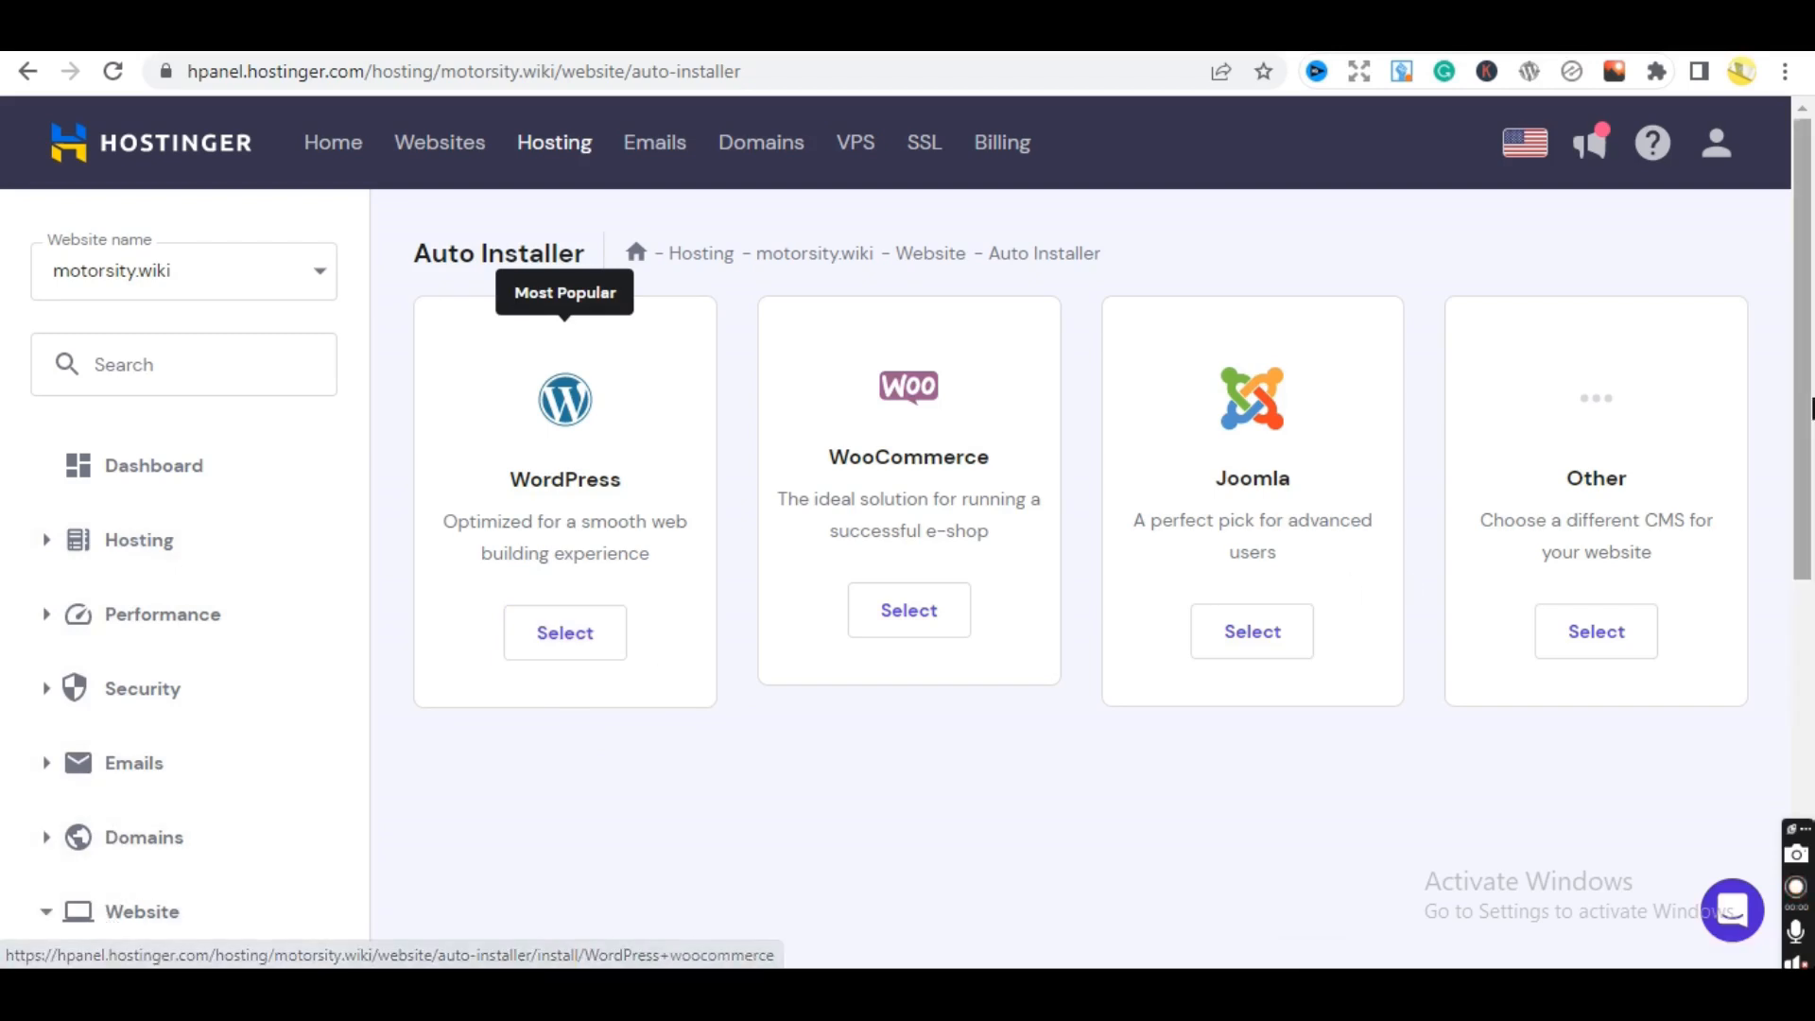
scroll(201, 482, down, 5)
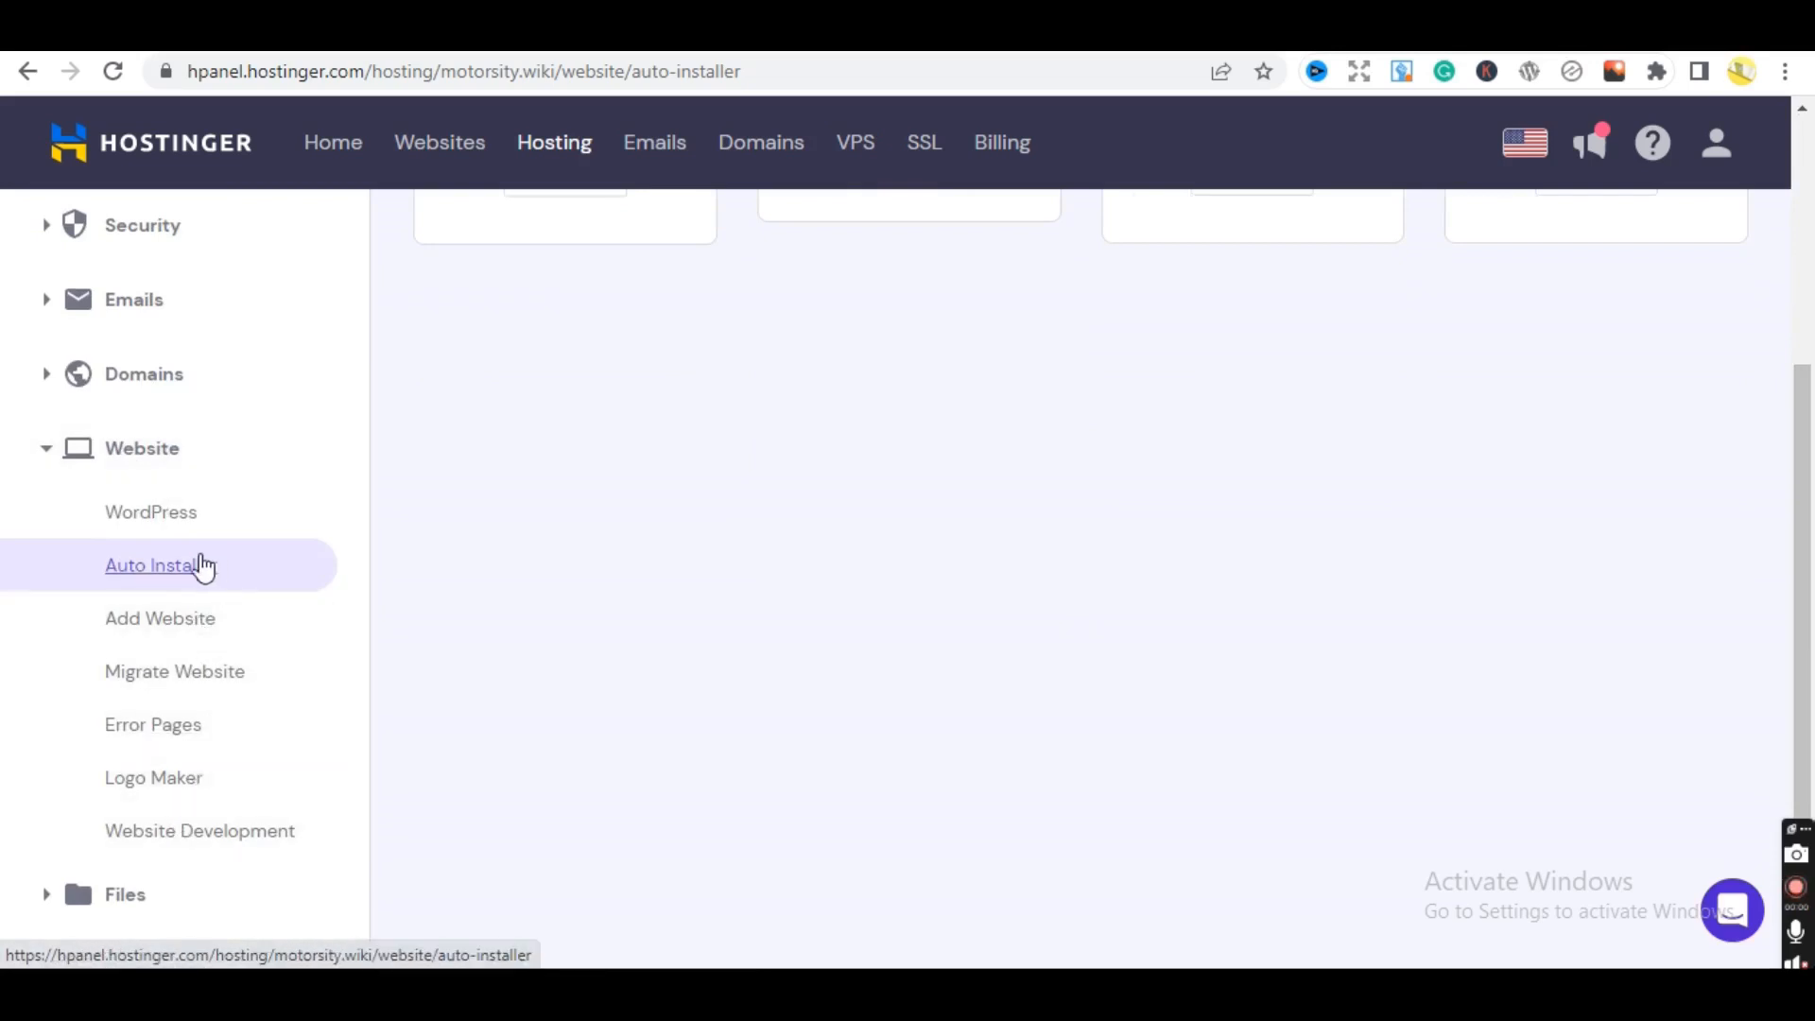
click(165, 516)
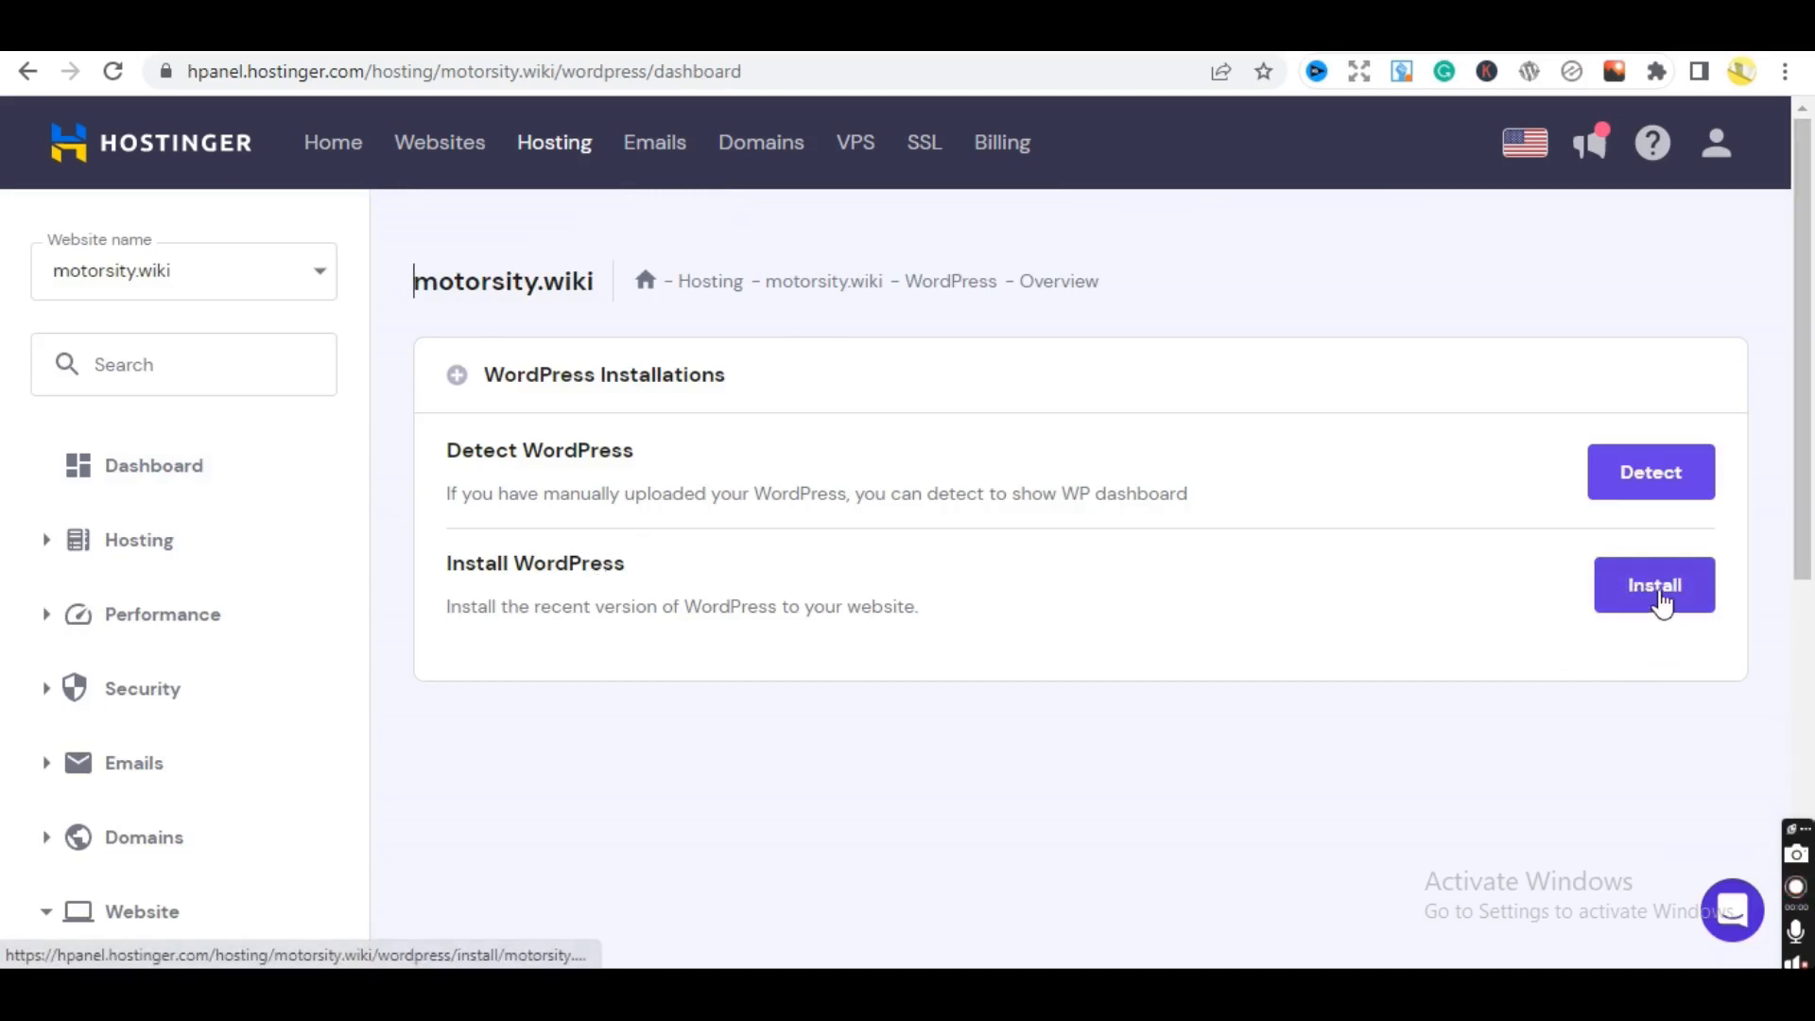
- Start a new WordPress install and enter the website title Motorsity
click(1661, 601)
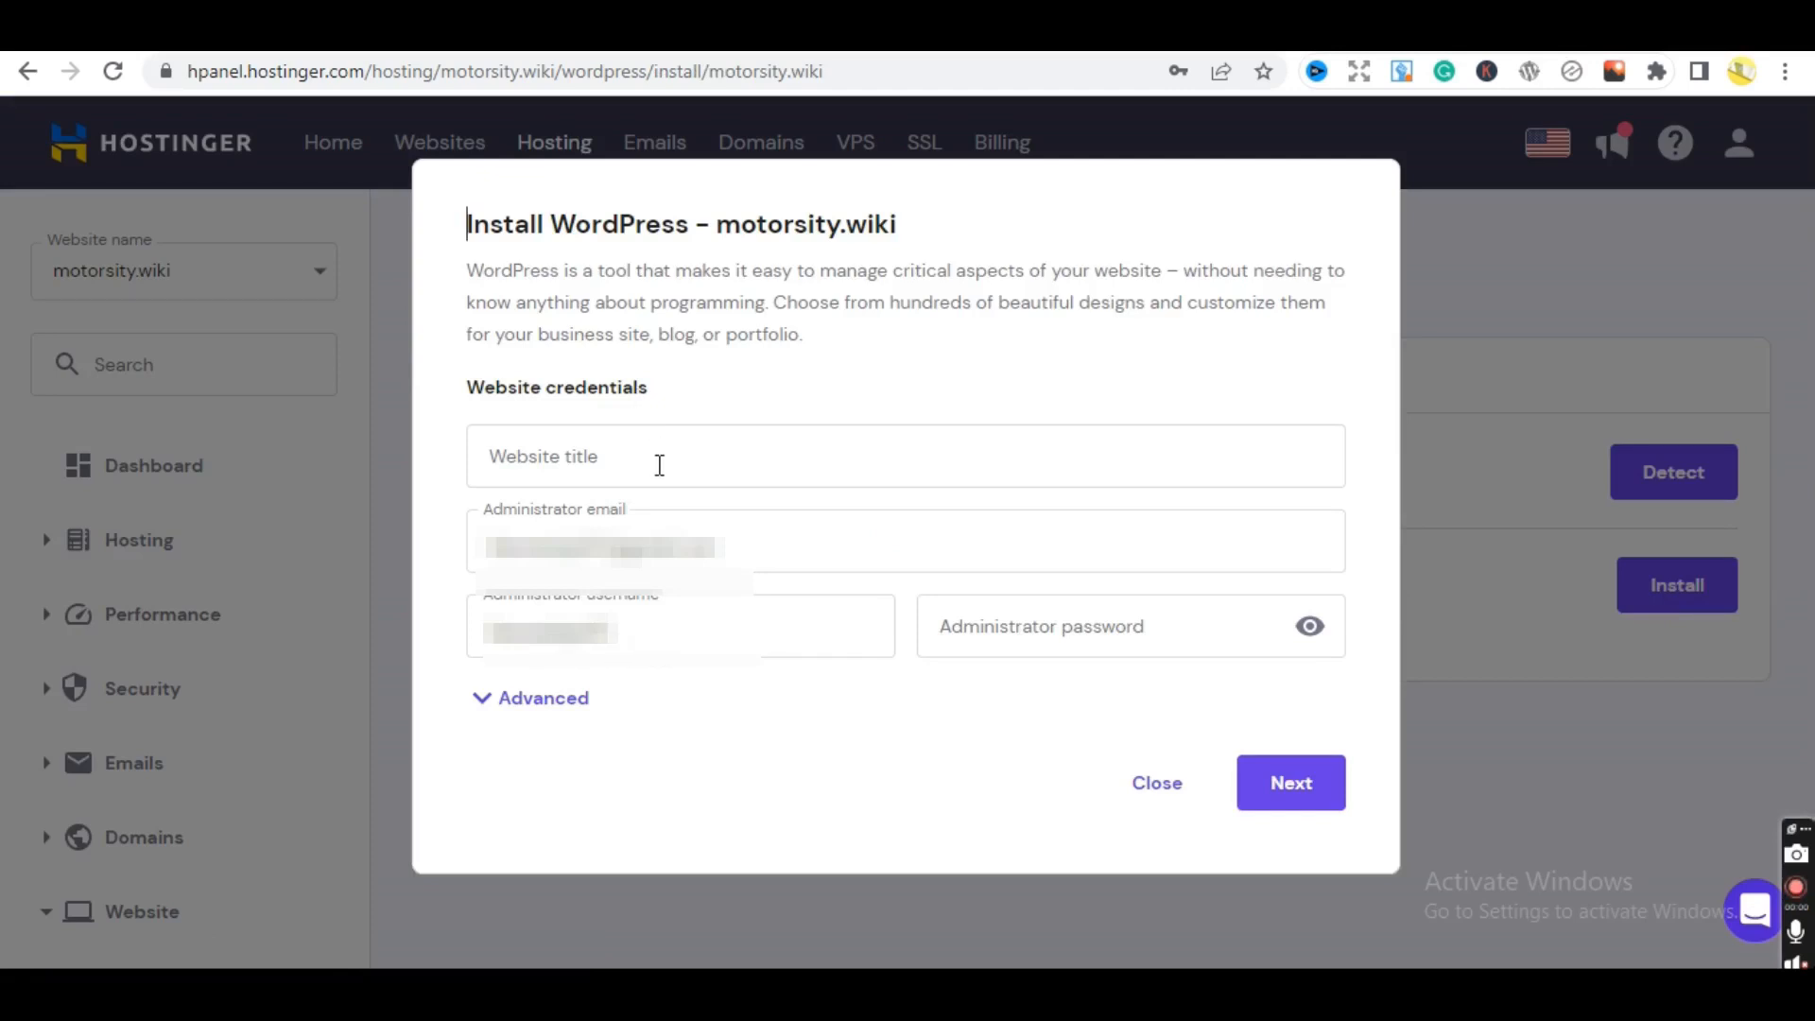
click(660, 465)
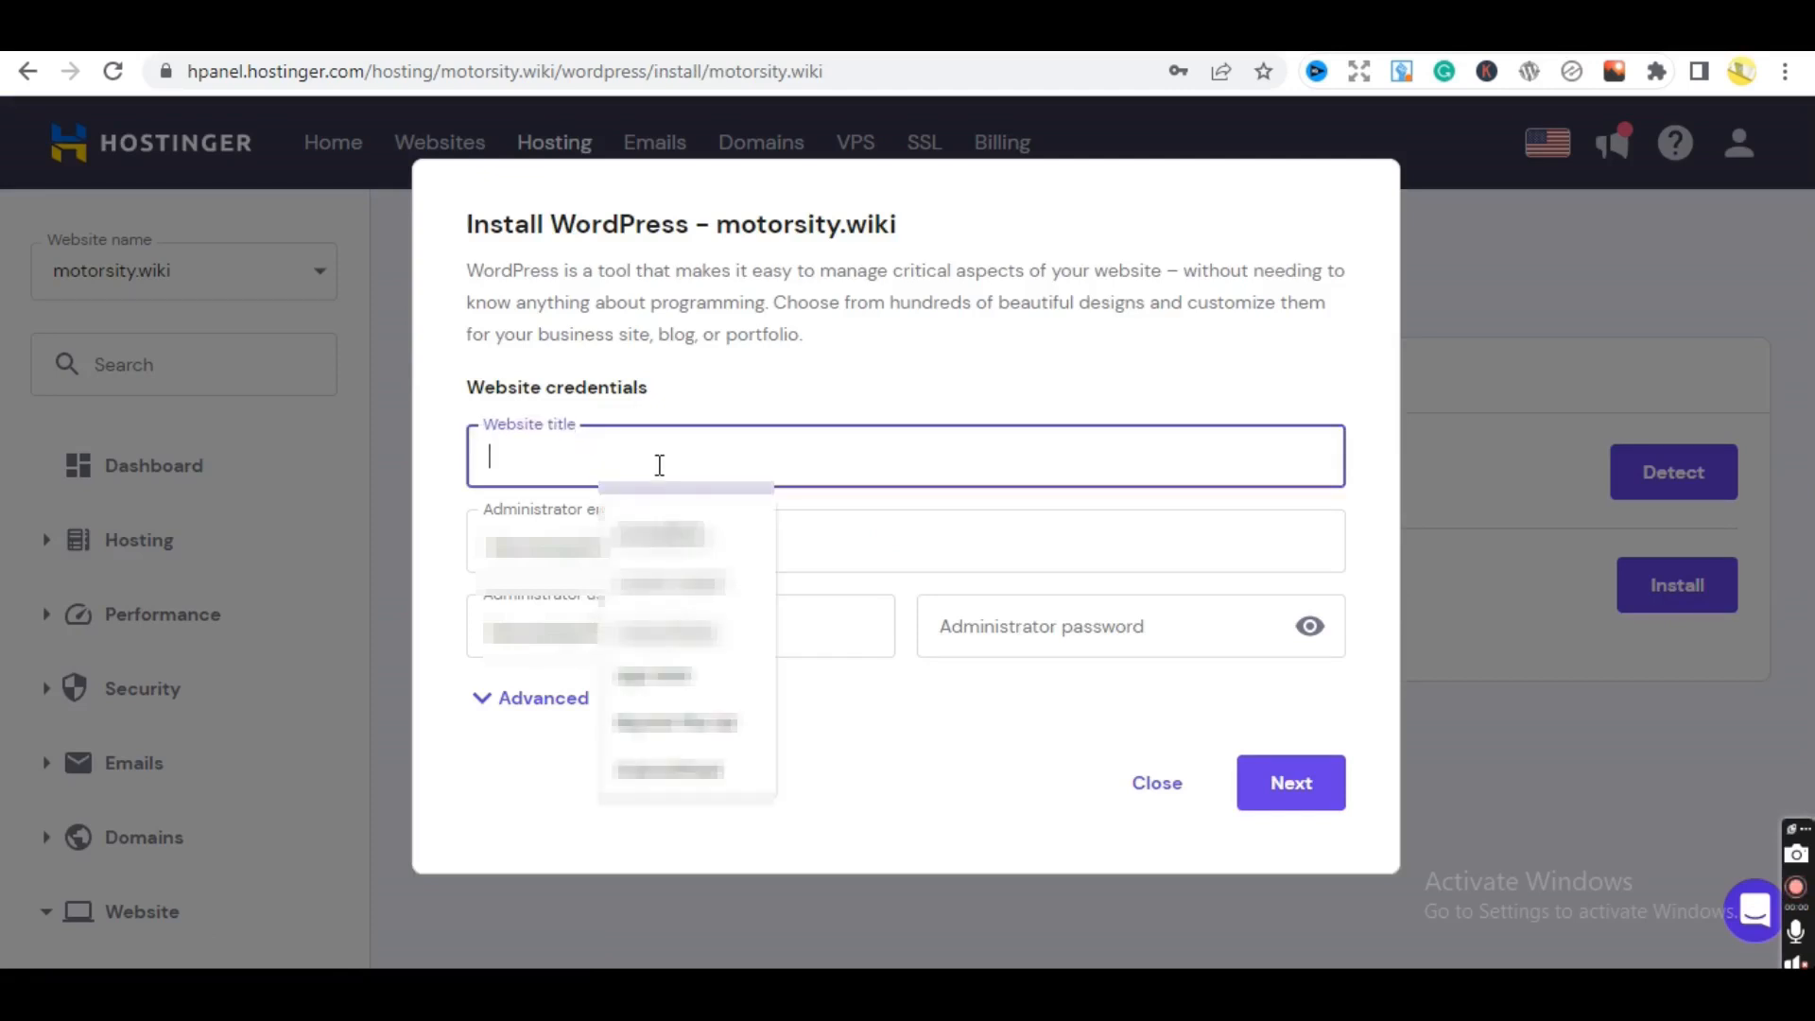
click(799, 394)
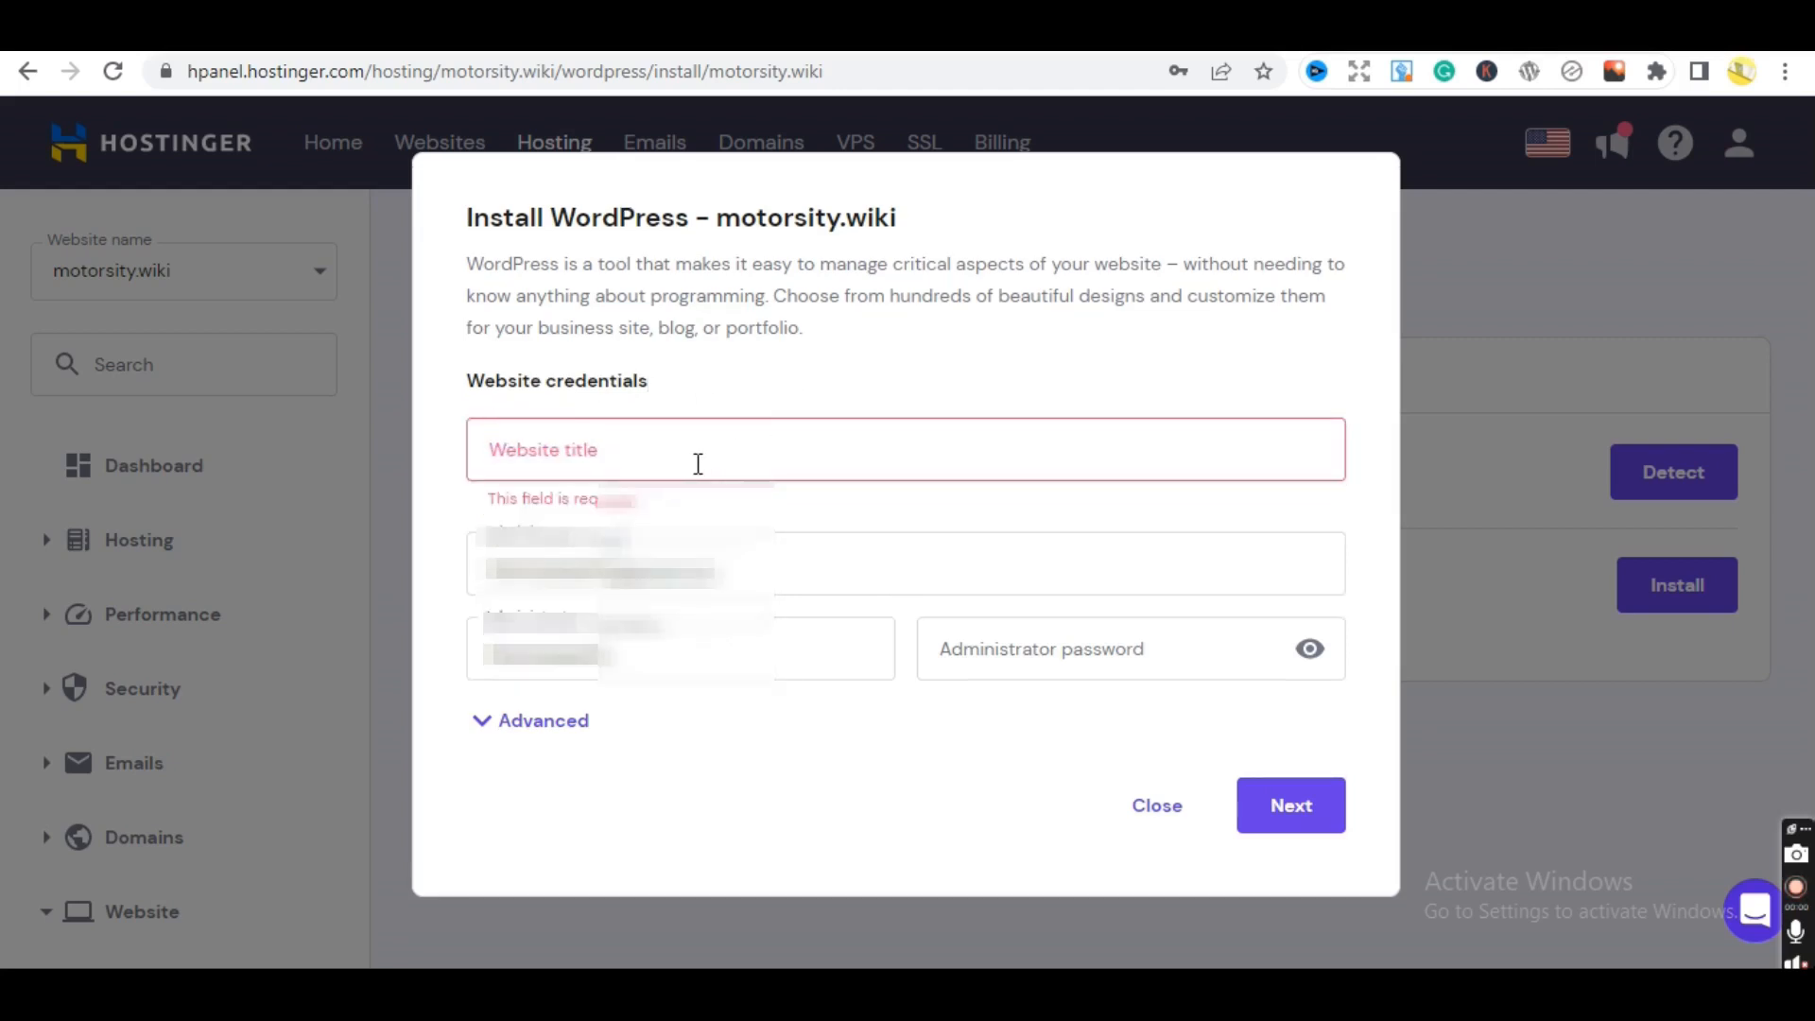
click(695, 465)
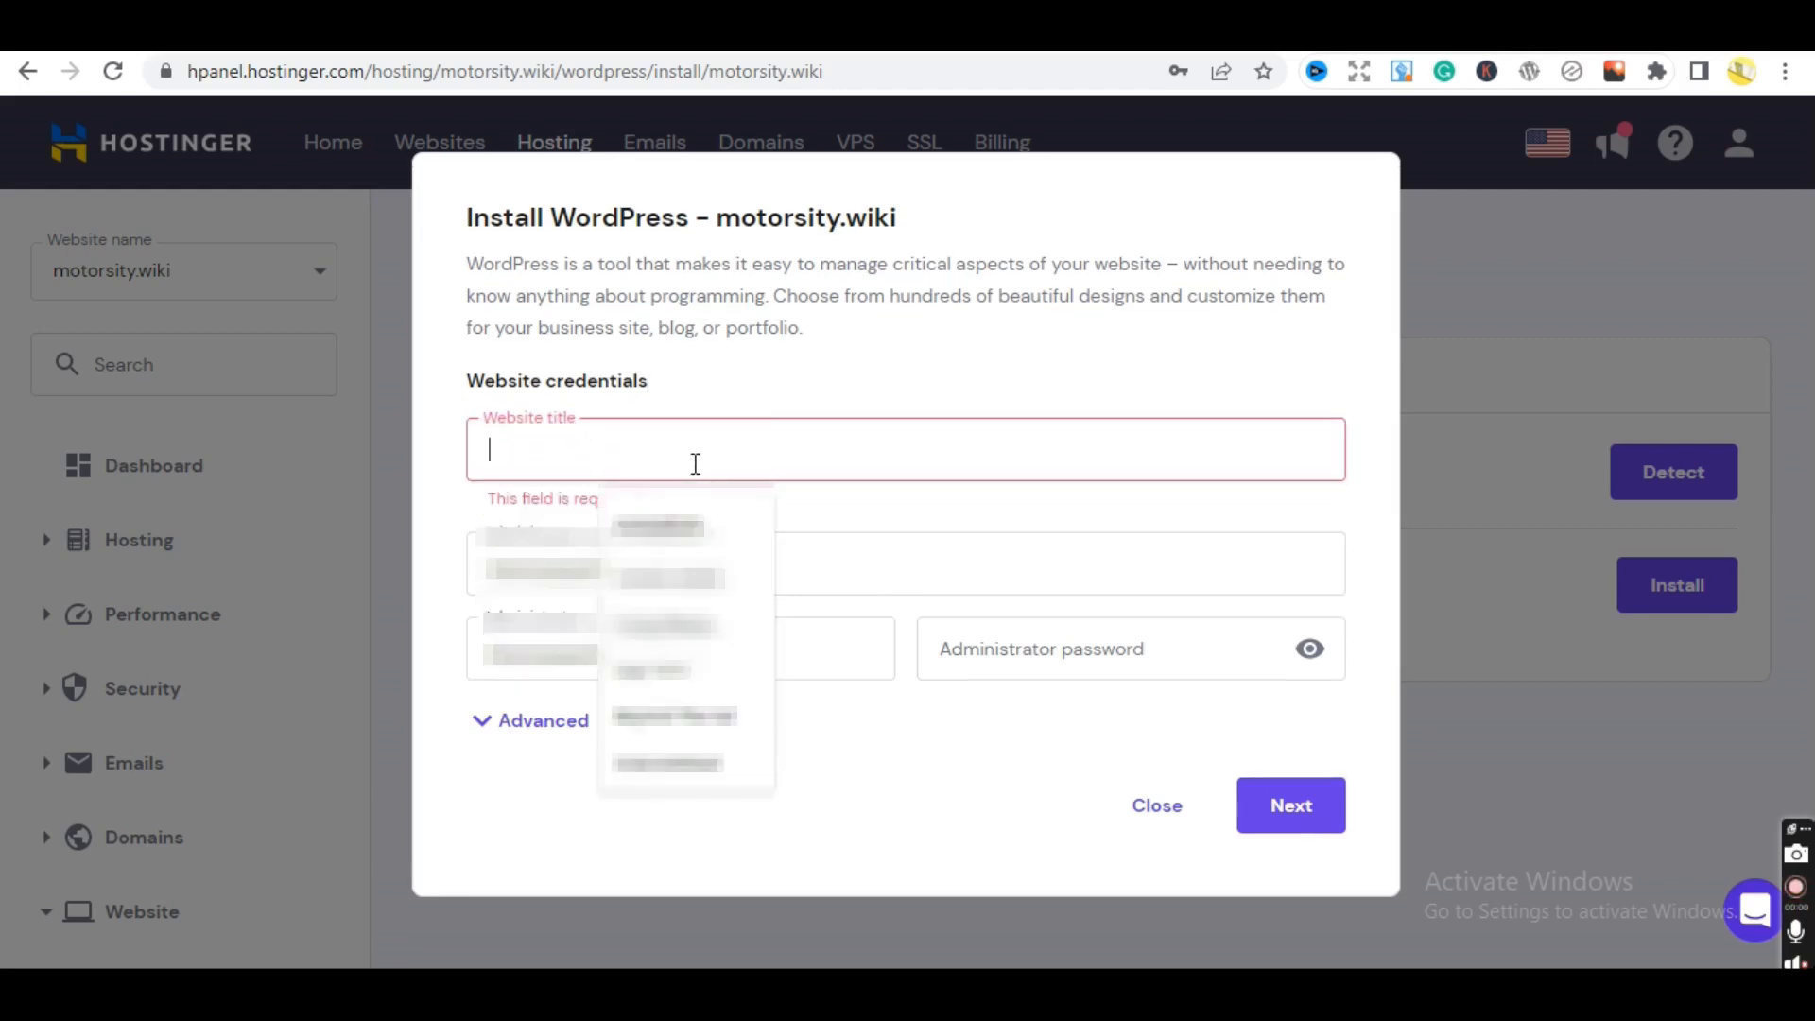
text(MotorSity)
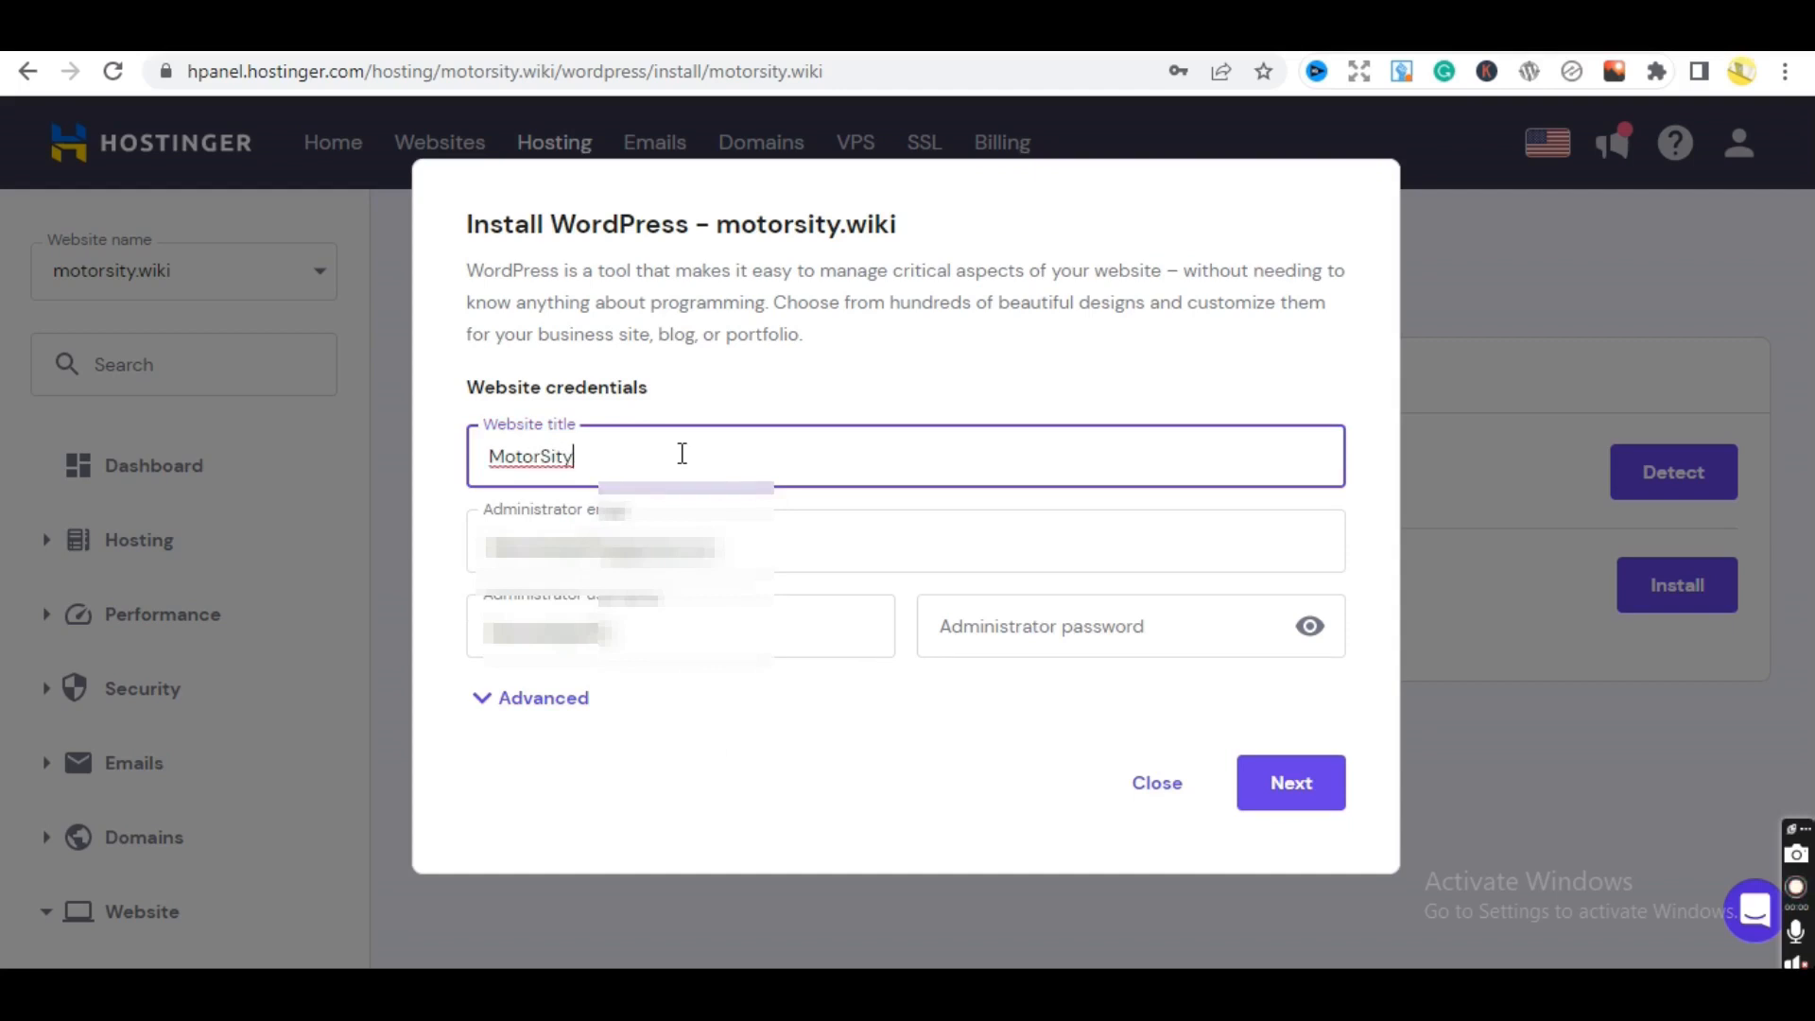
key(BackSpace)
key(BackSpace)
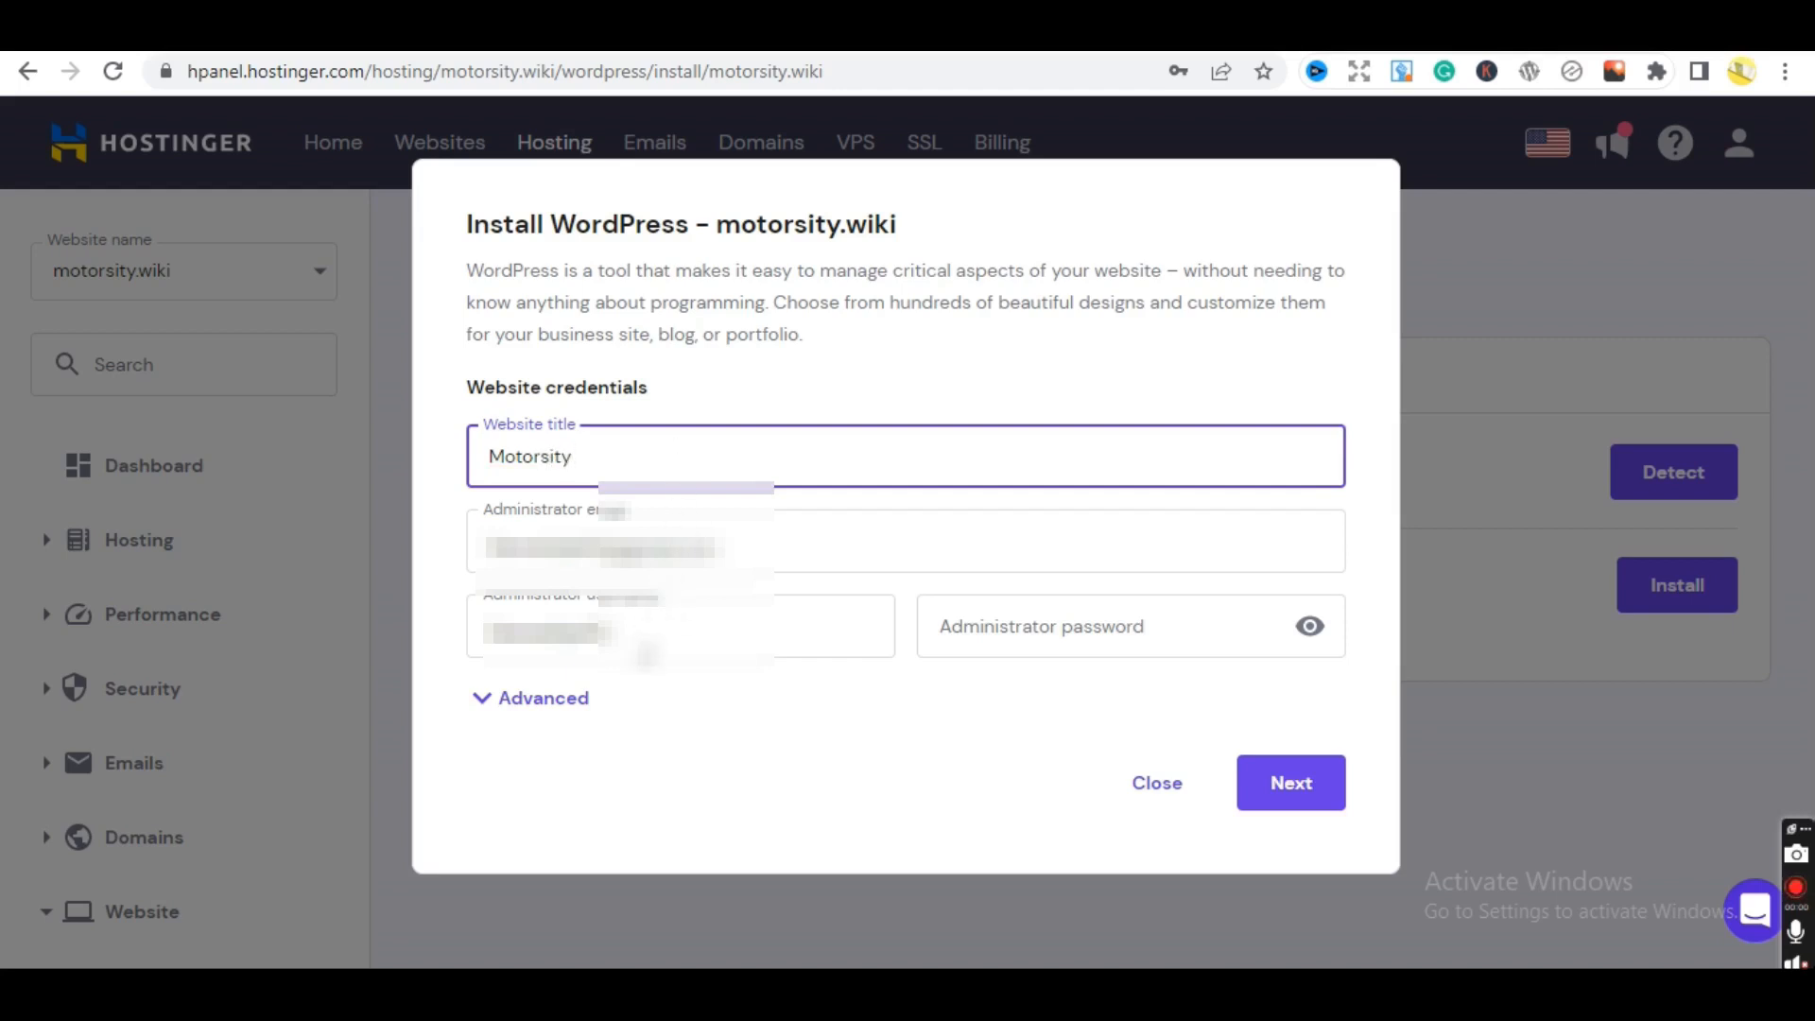
- Set username admin, fill the saved administrator password, and continue to version and language
drag(614, 628, 397, 662)
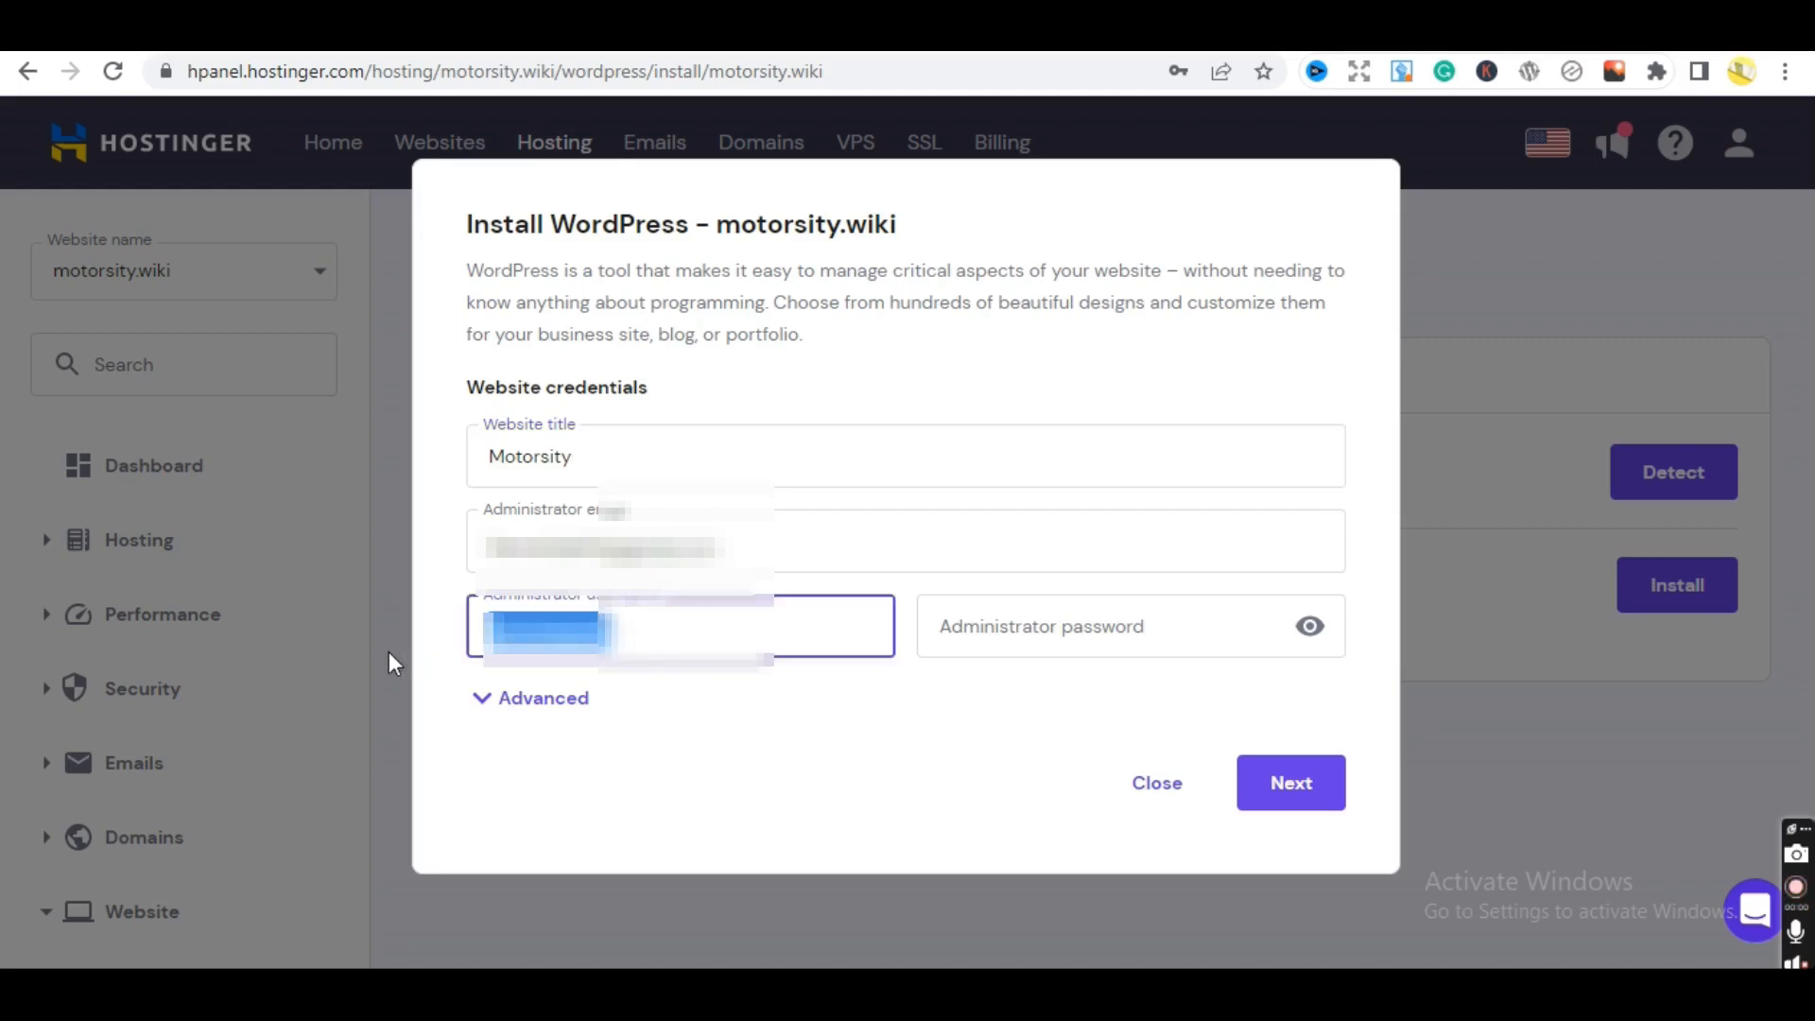
text(admin)
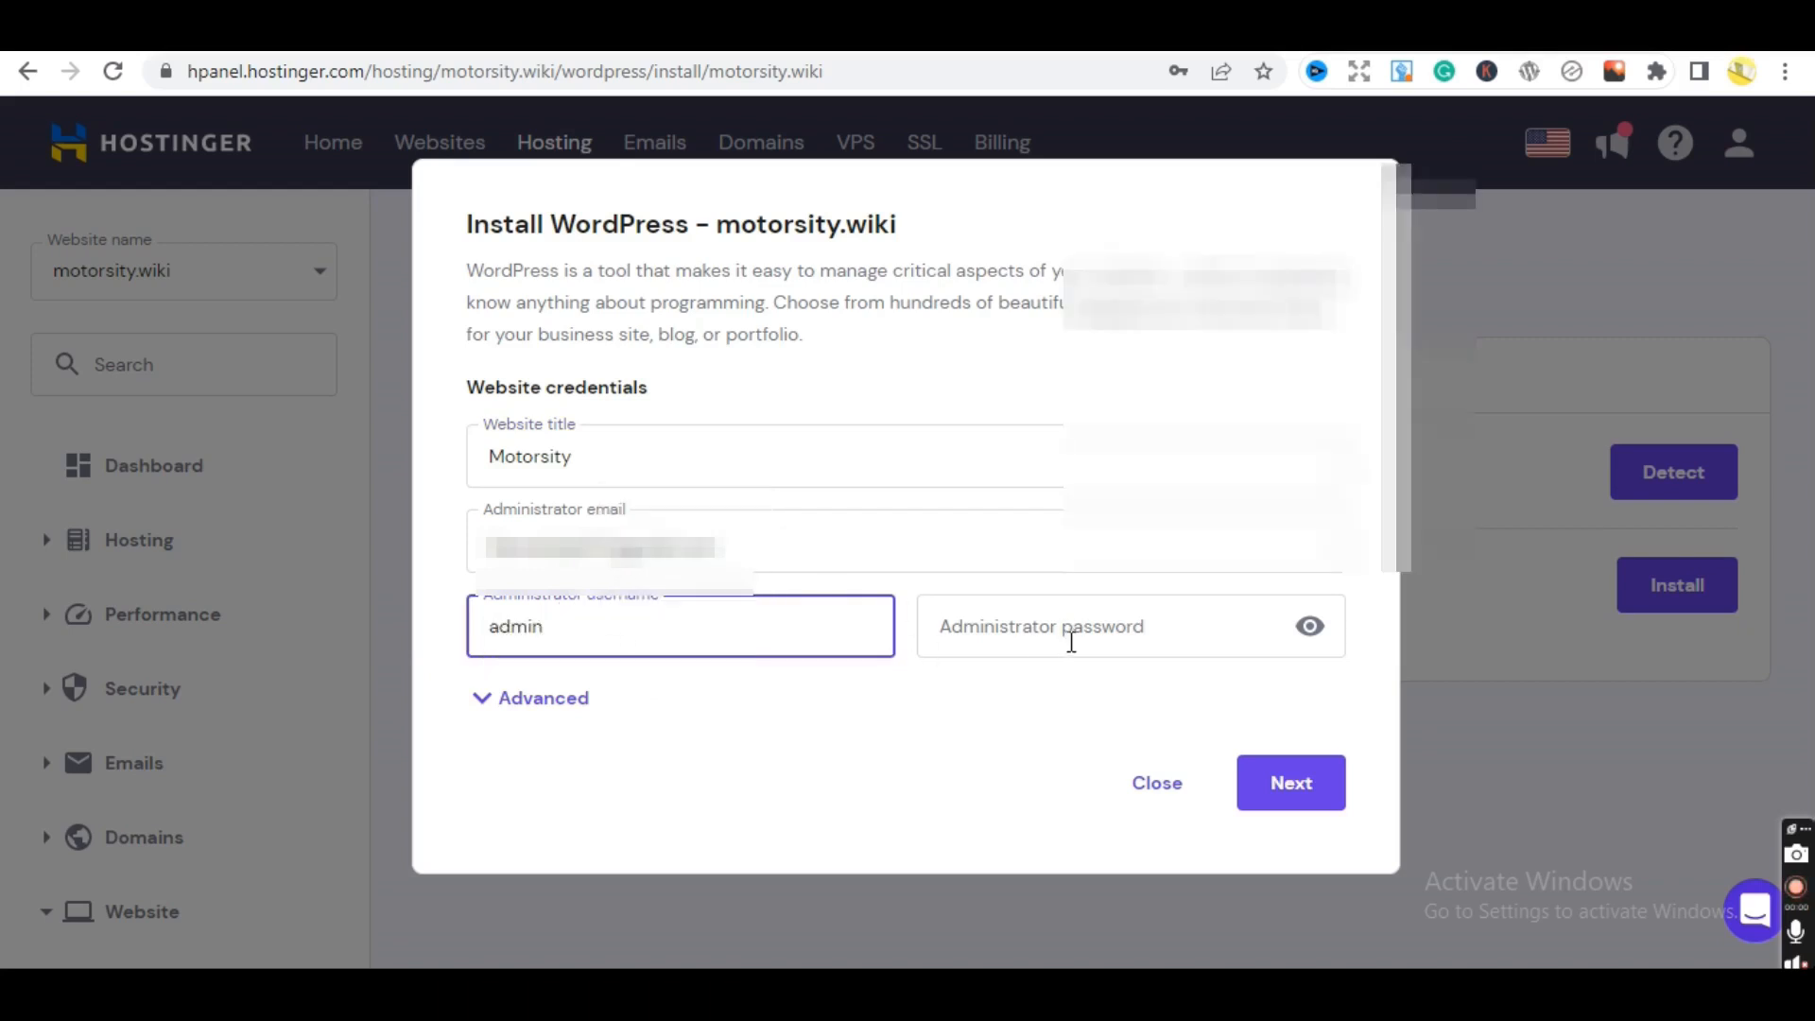
click(1071, 642)
key(Down)
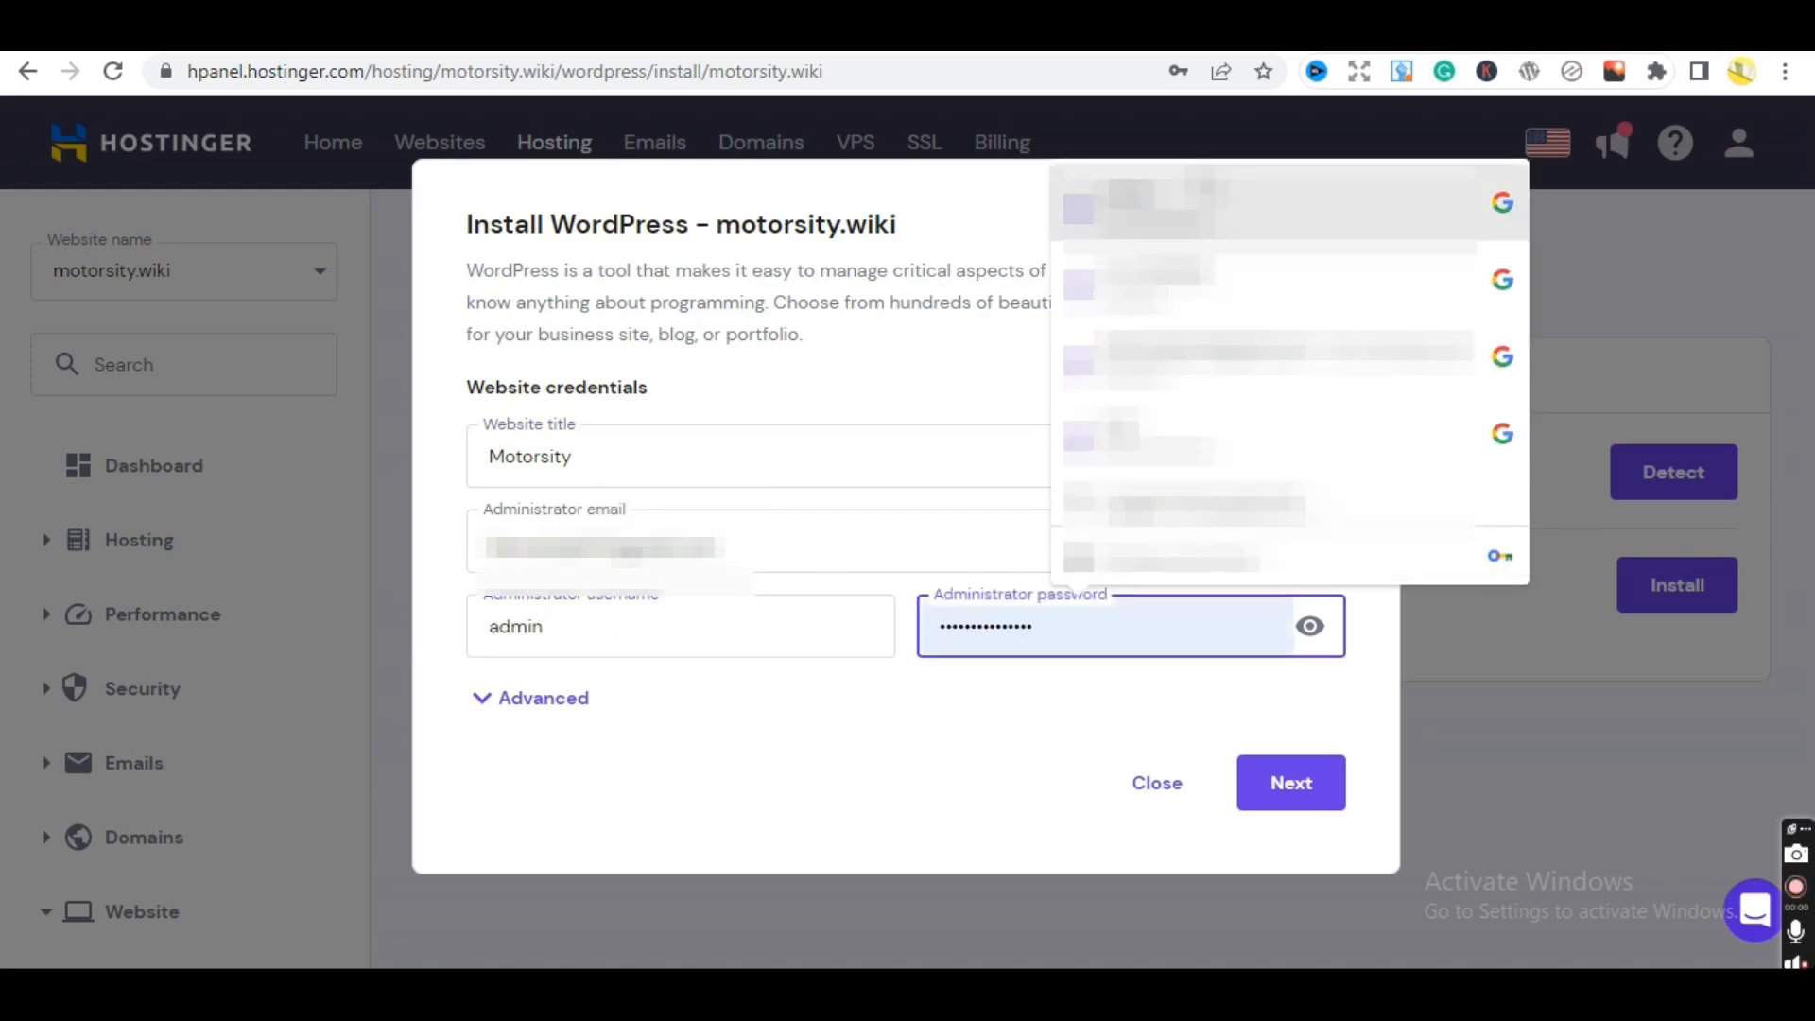
key(Return)
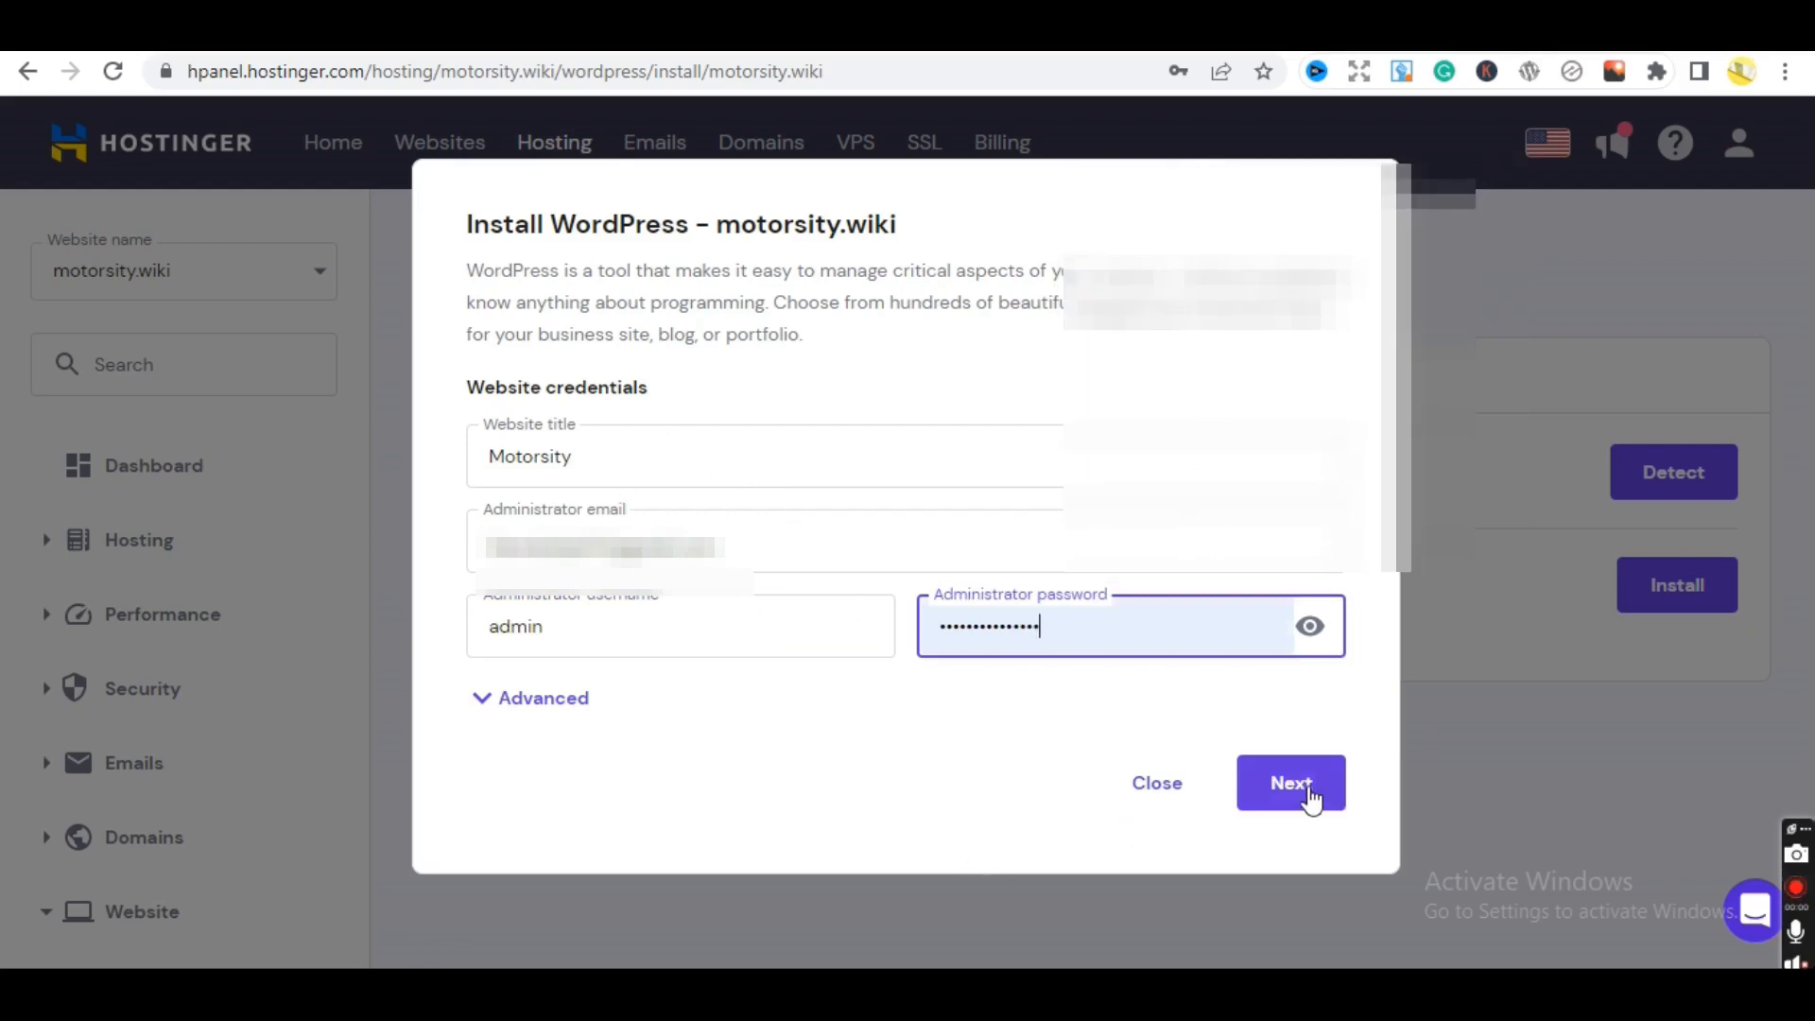
click(1311, 799)
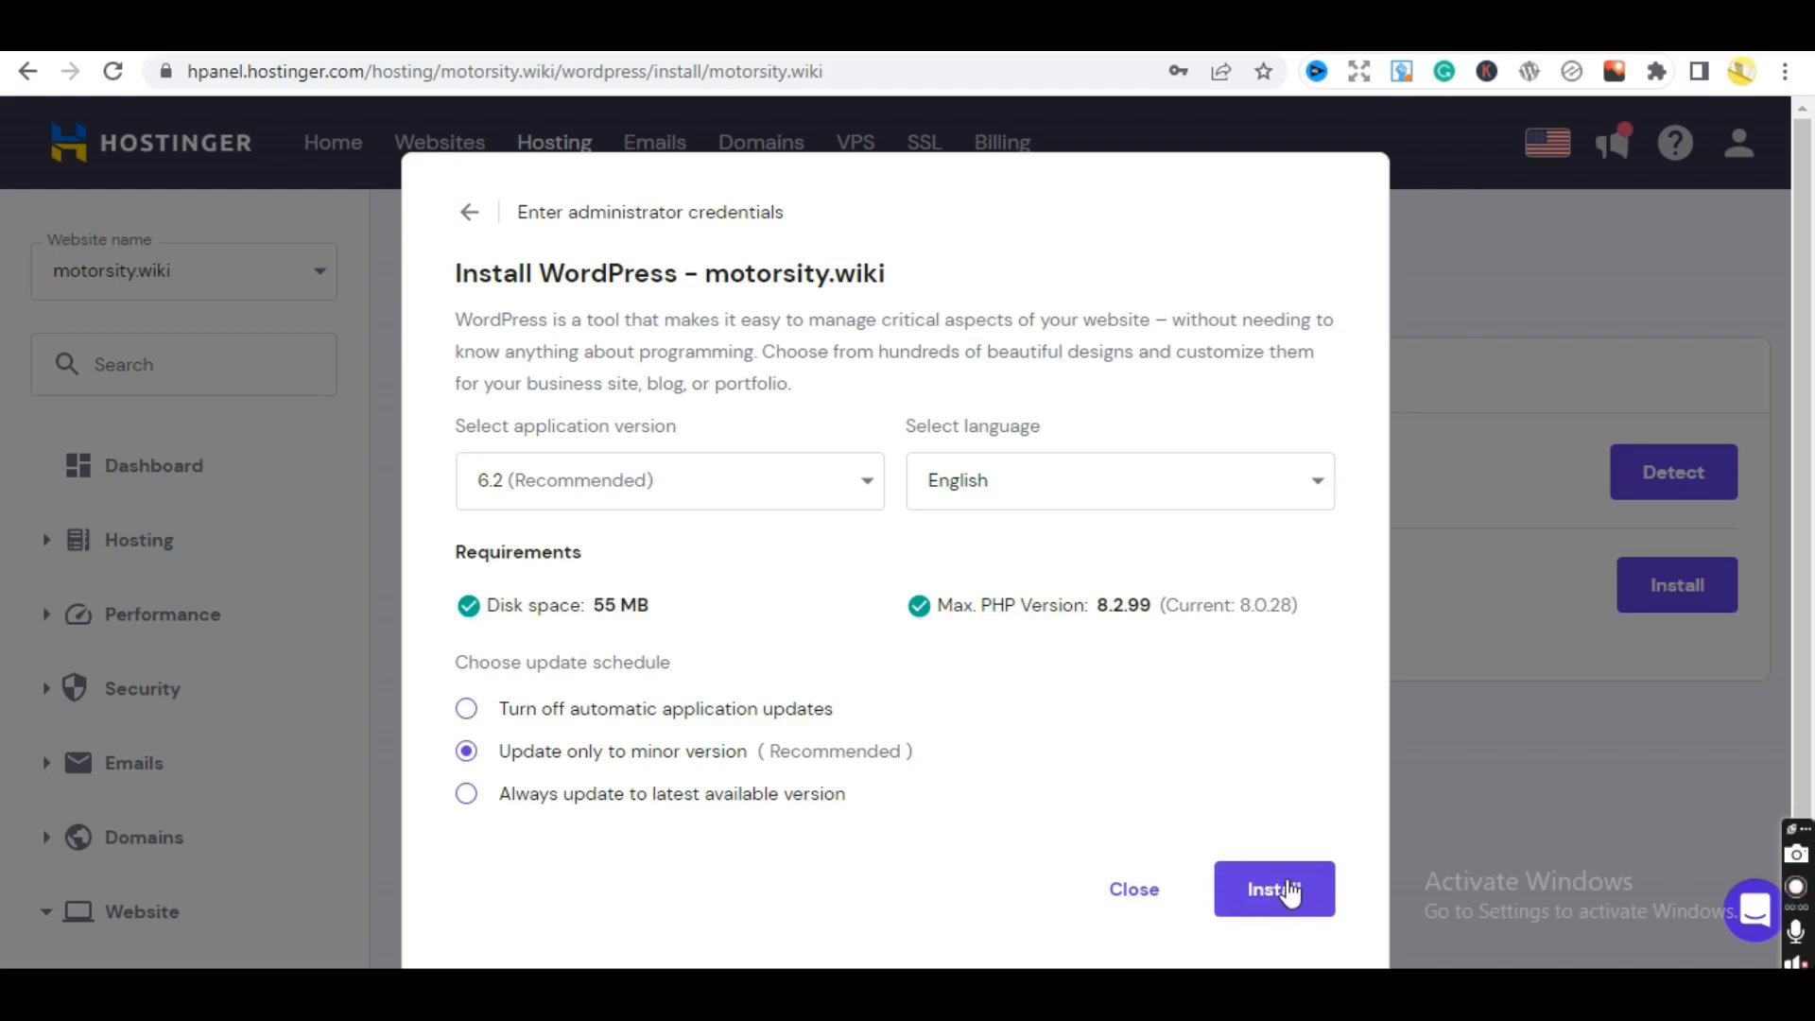
- Close the install dialog and reopen motorsity.wiki's dashboard via Websites and Manage
click(1134, 889)
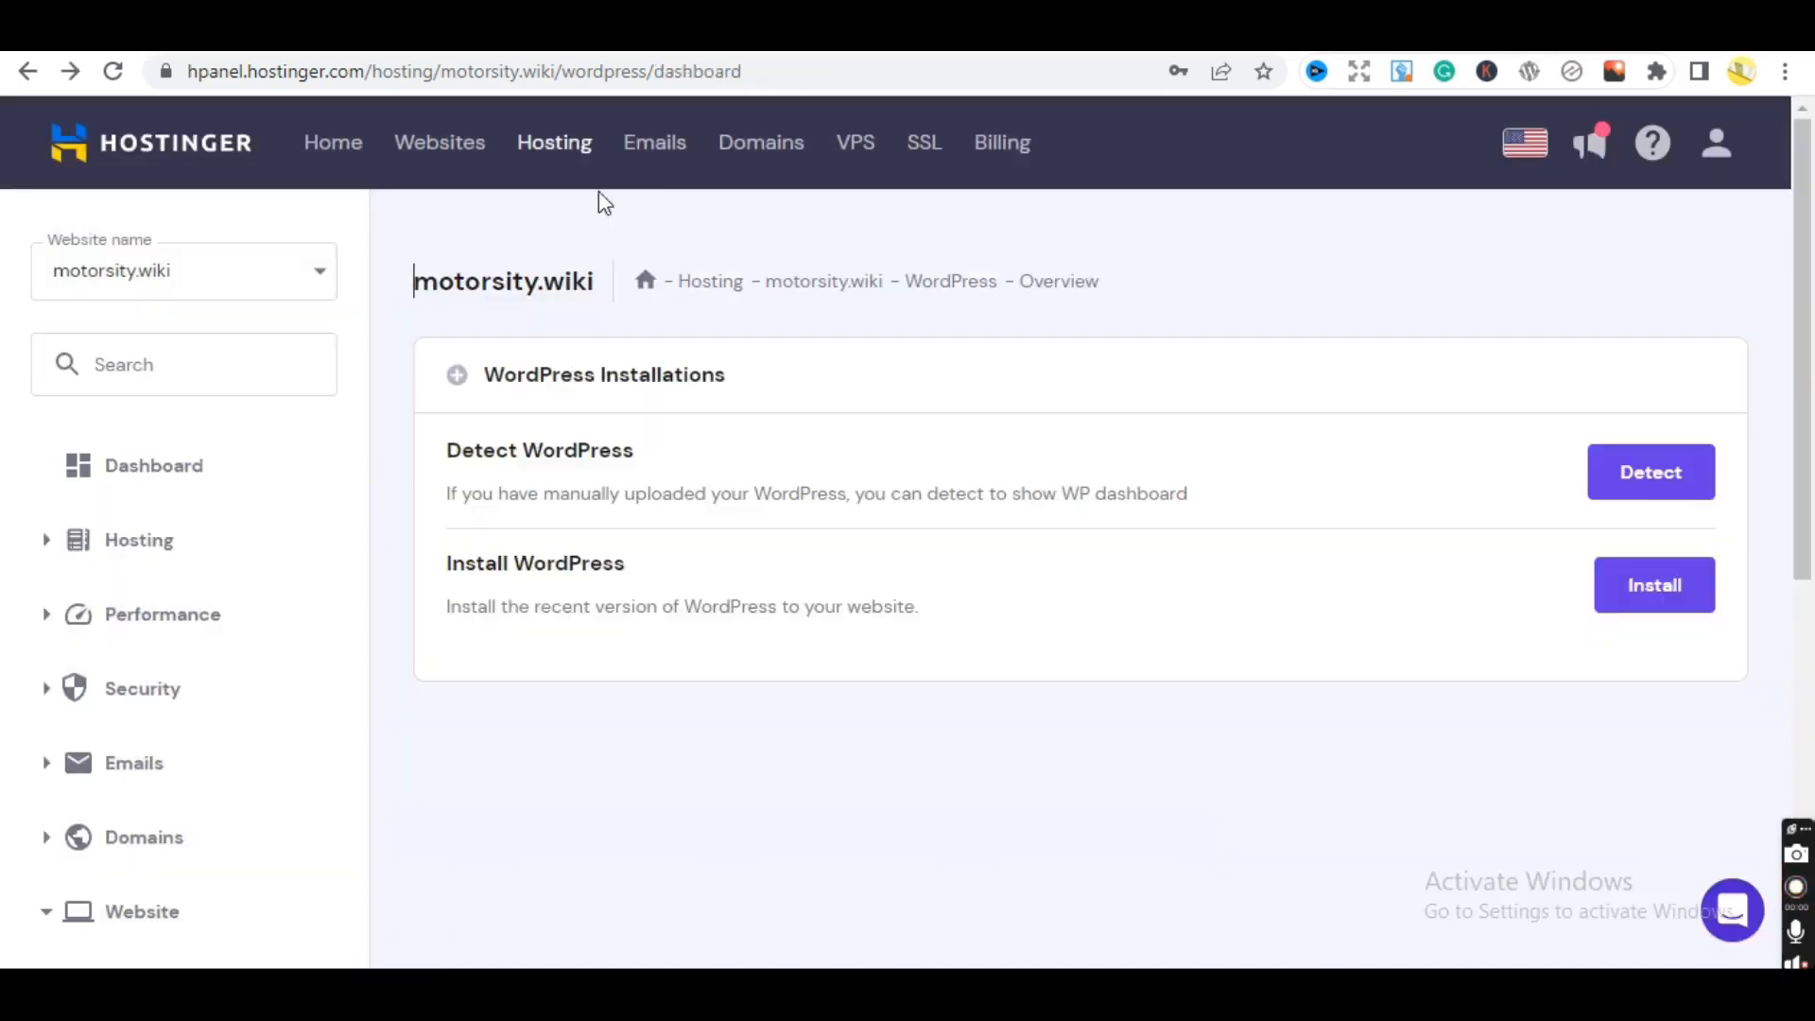
click(548, 149)
click(410, 147)
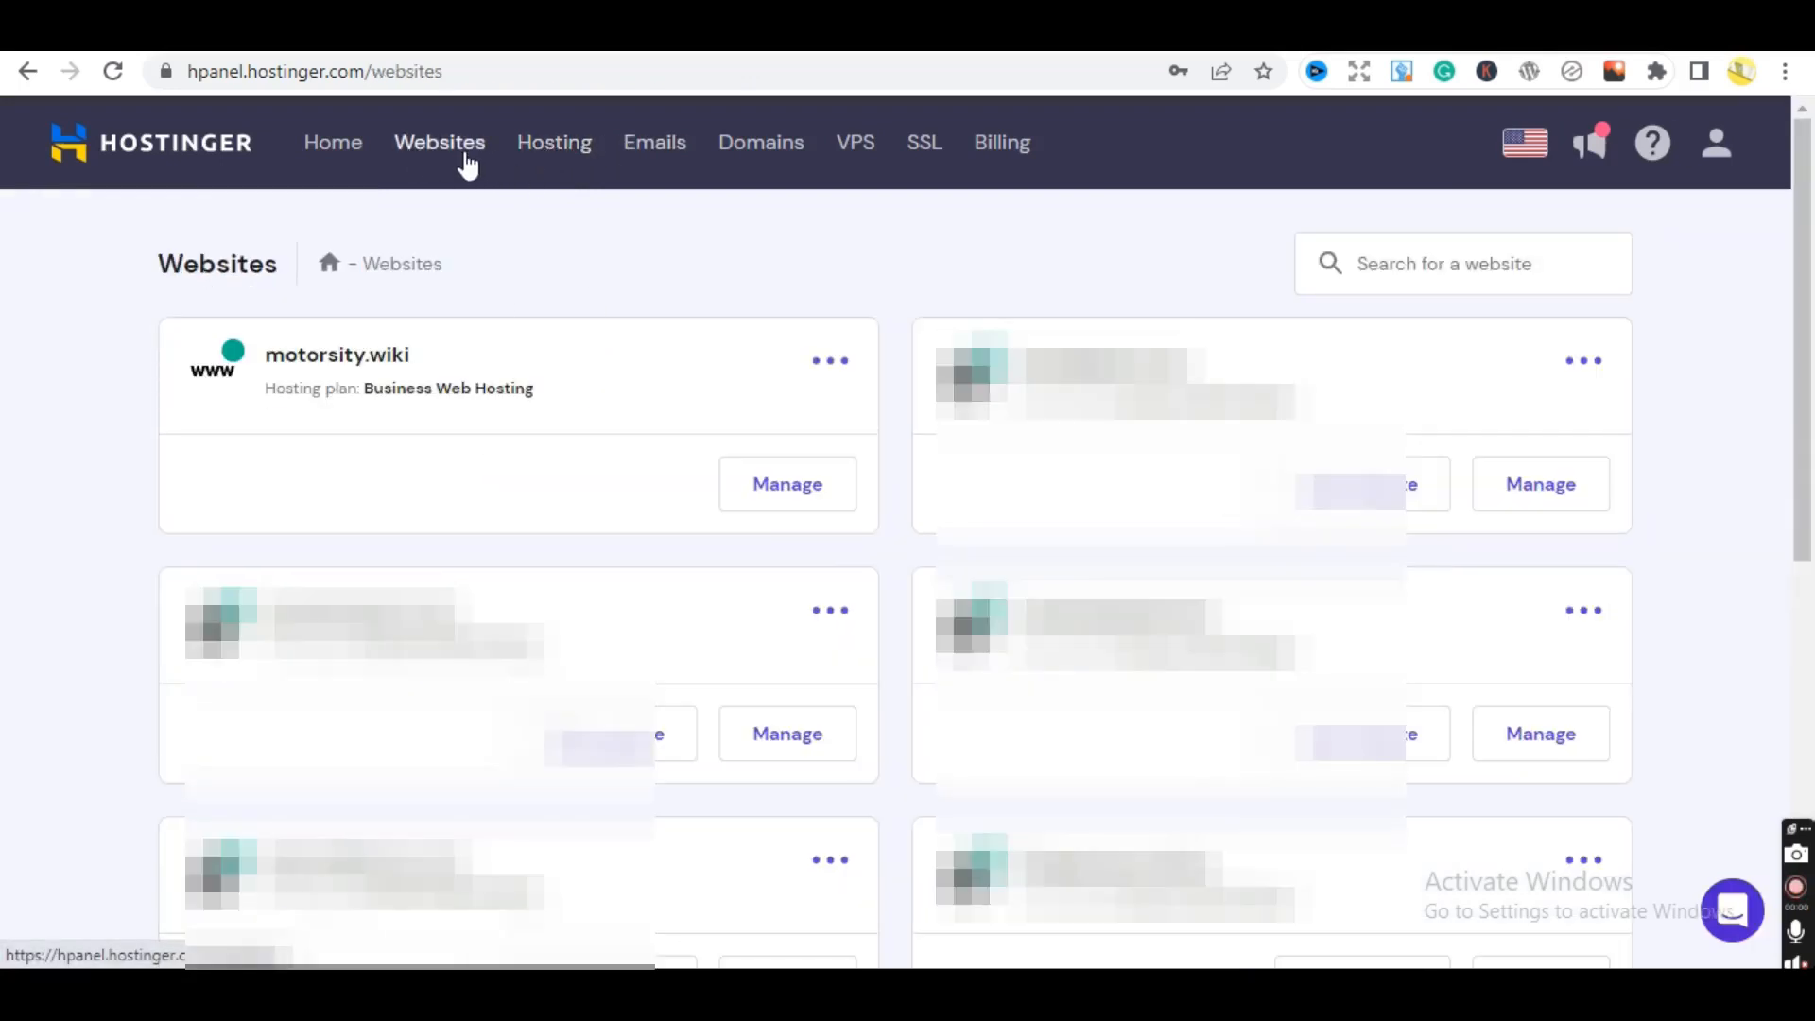
click(788, 496)
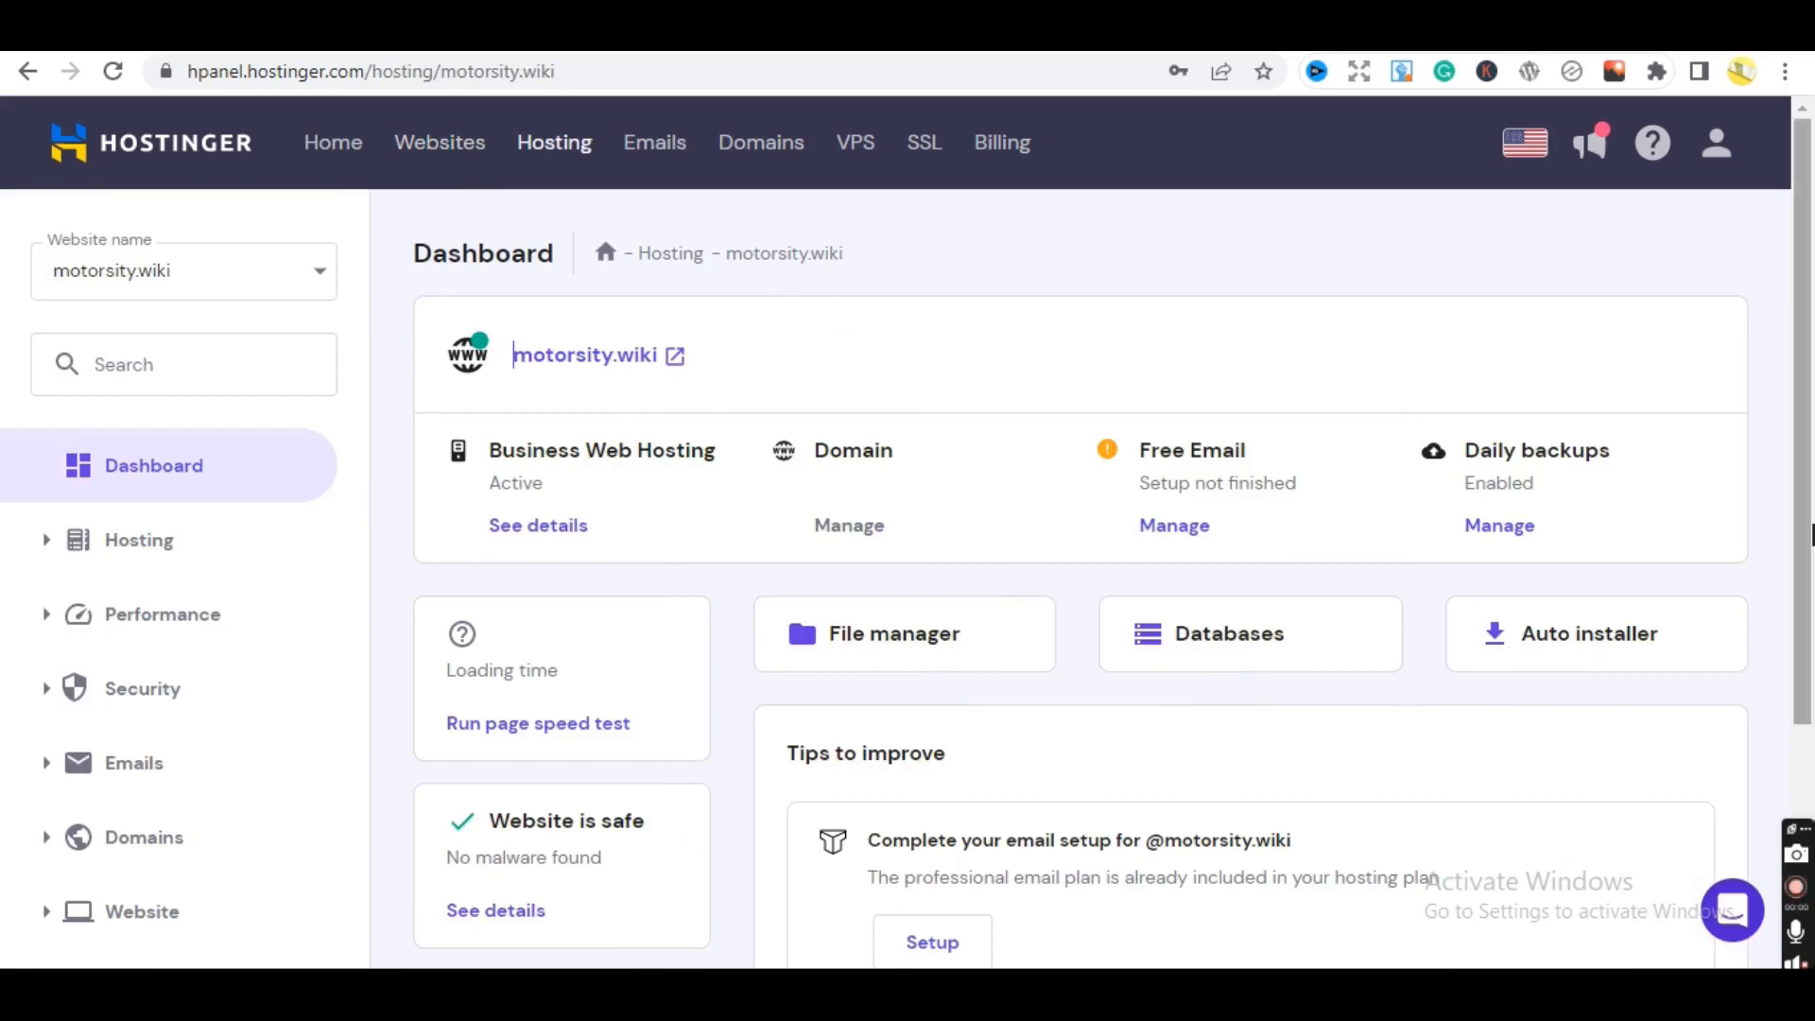
- Start a WordPress install from the Auto installer and title the website Motorsity
click(1523, 633)
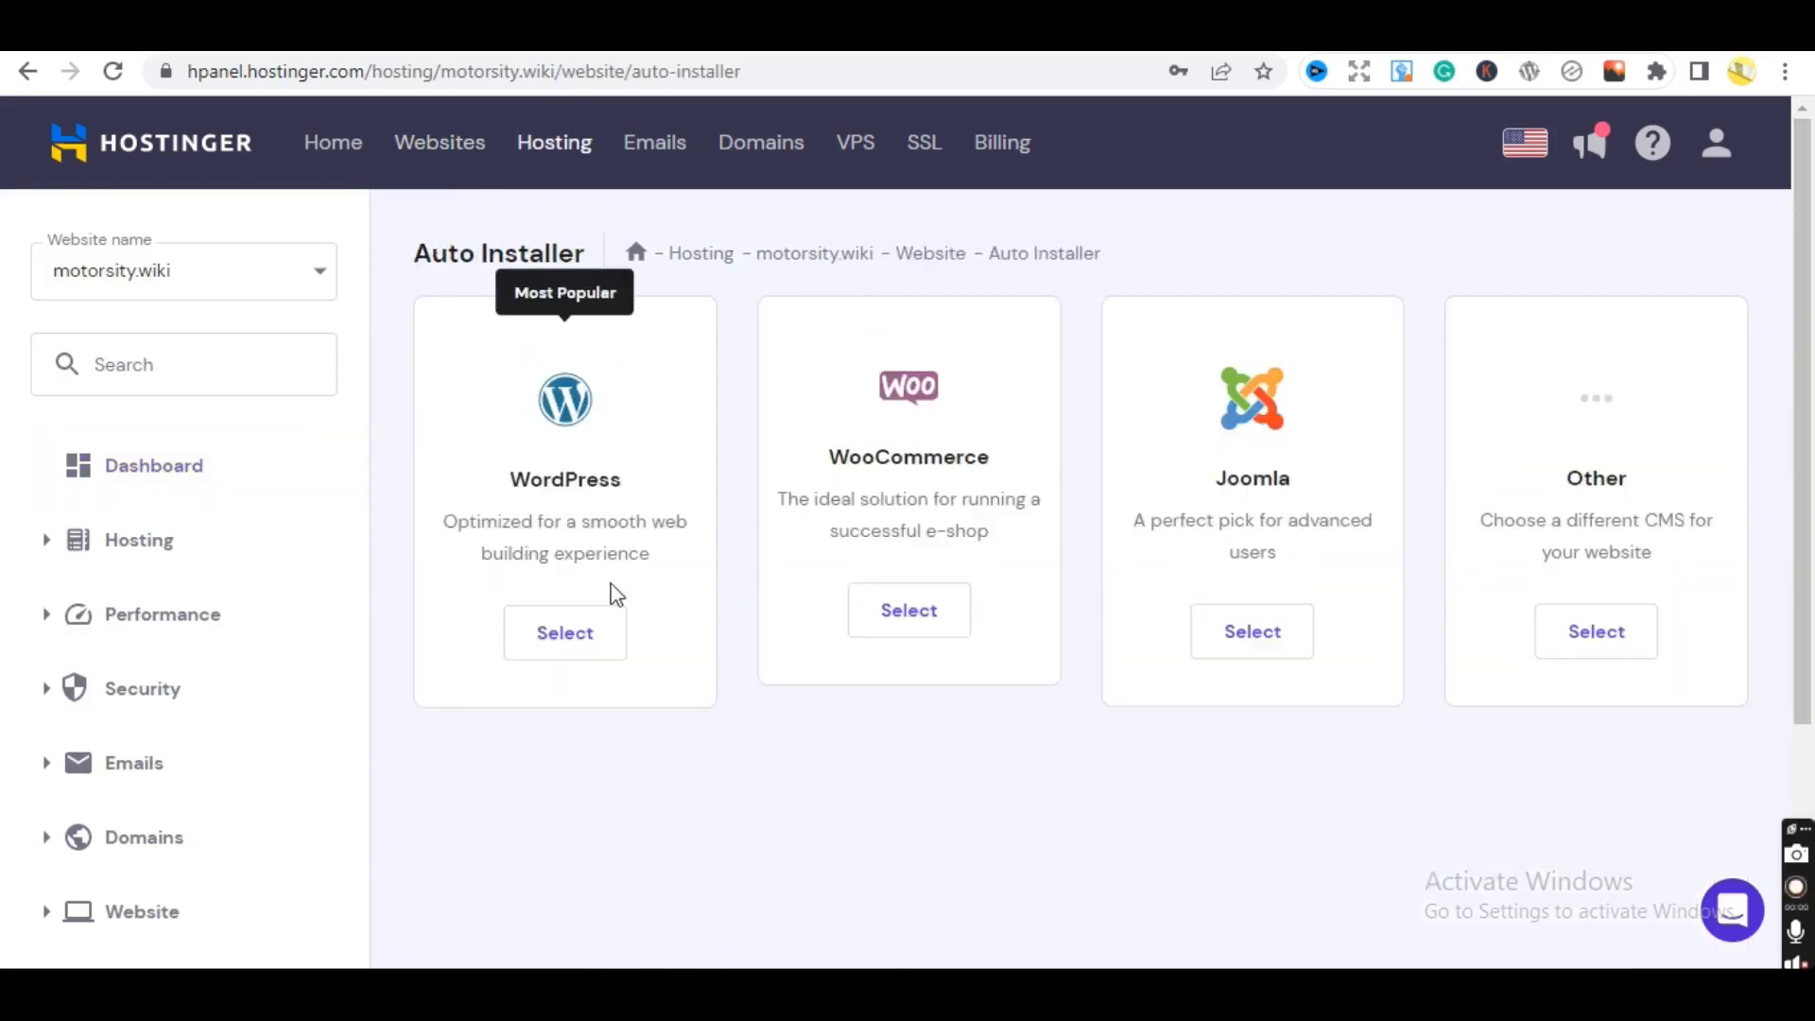
click(558, 636)
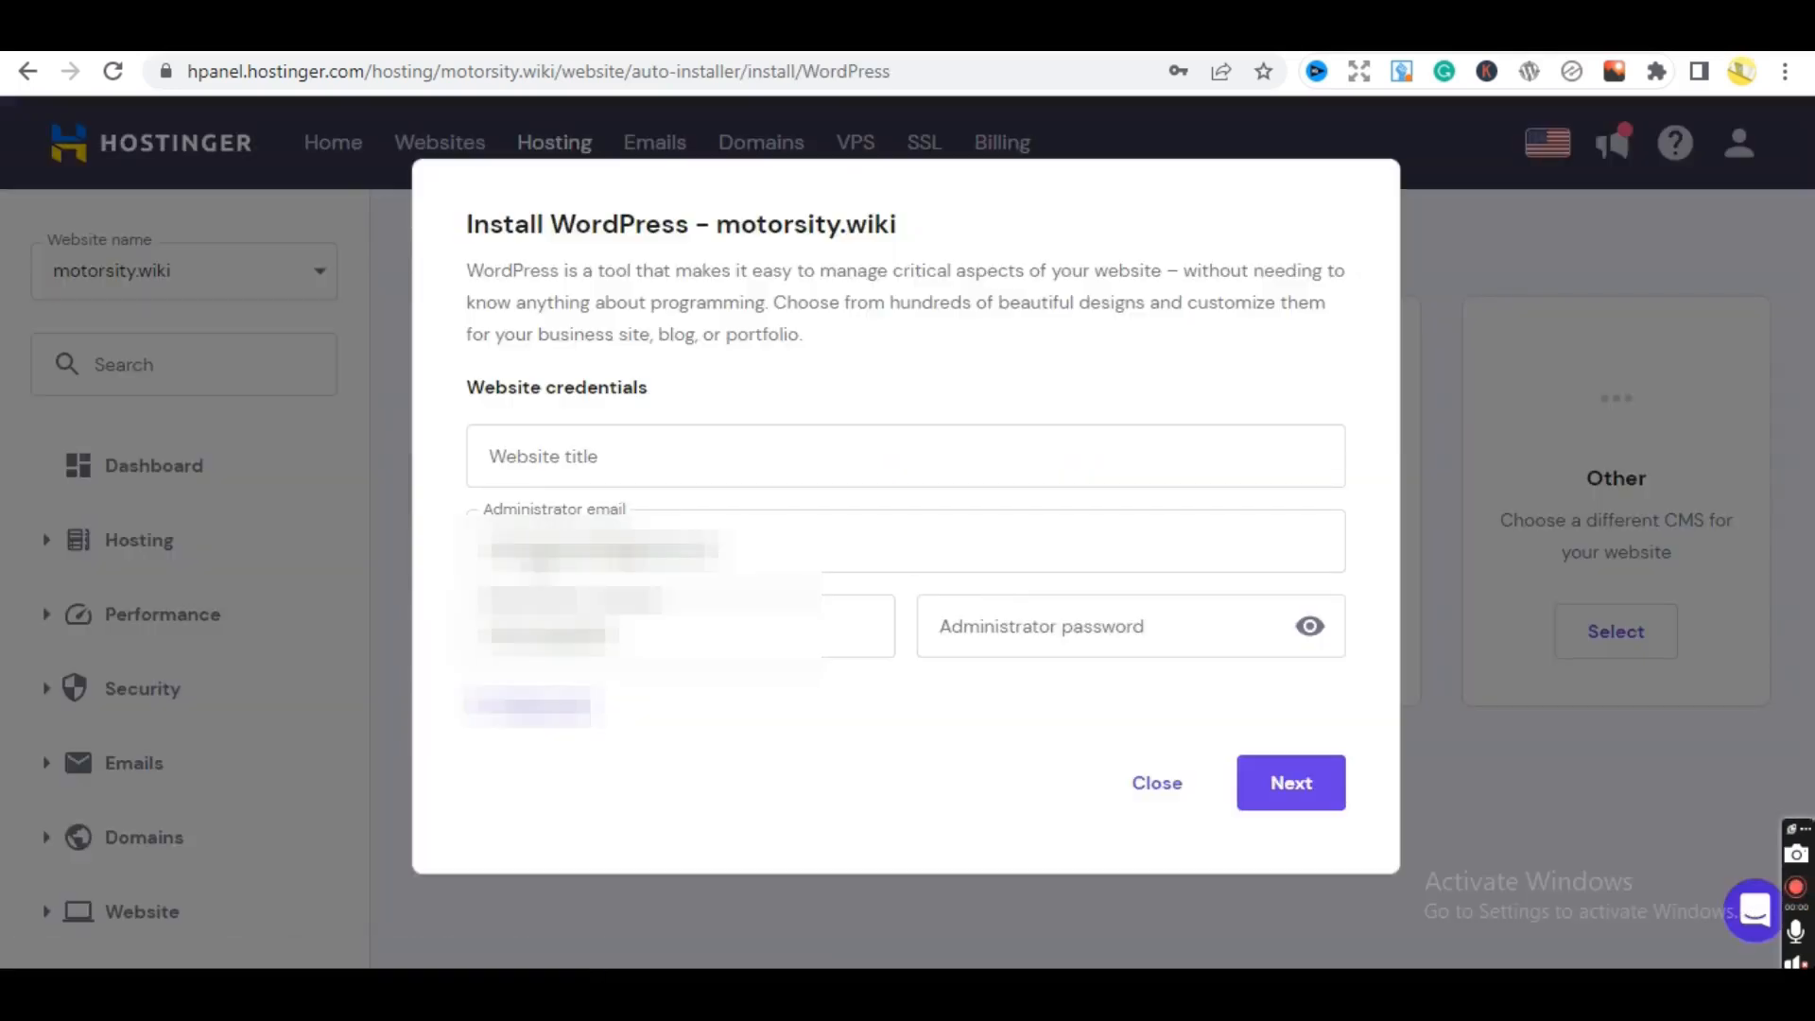
double_click(548, 627)
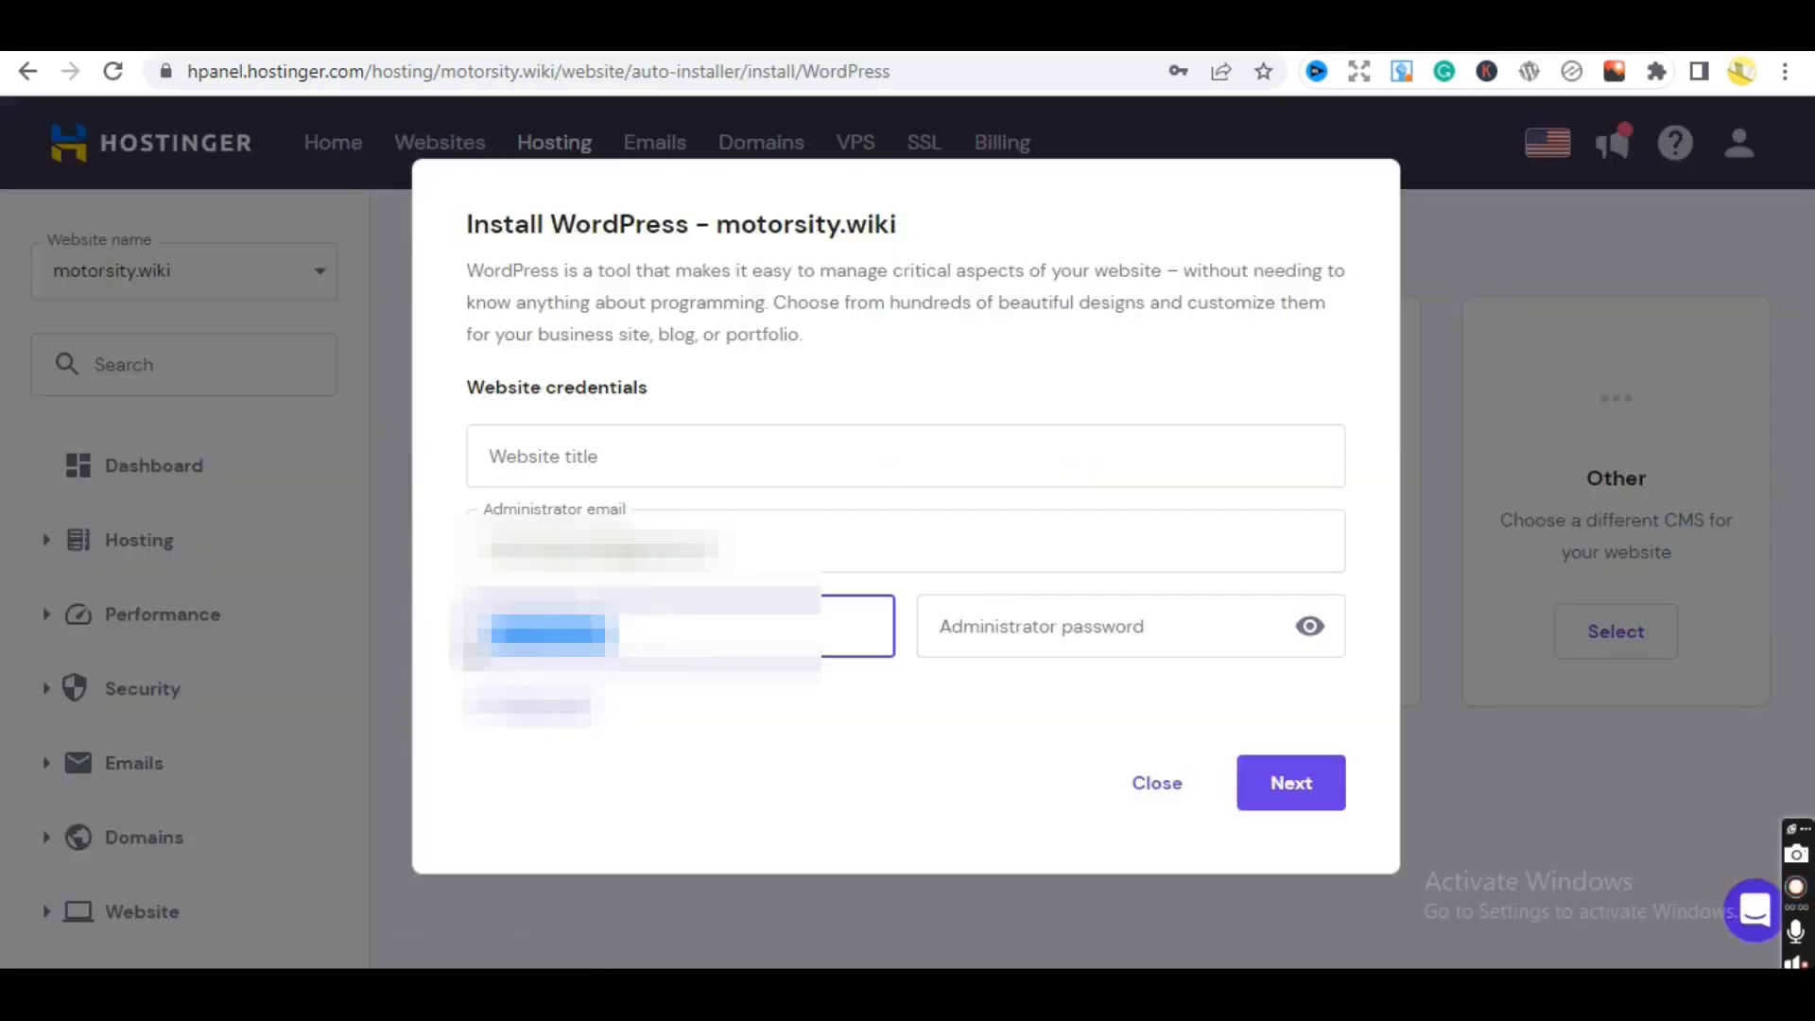
click(628, 462)
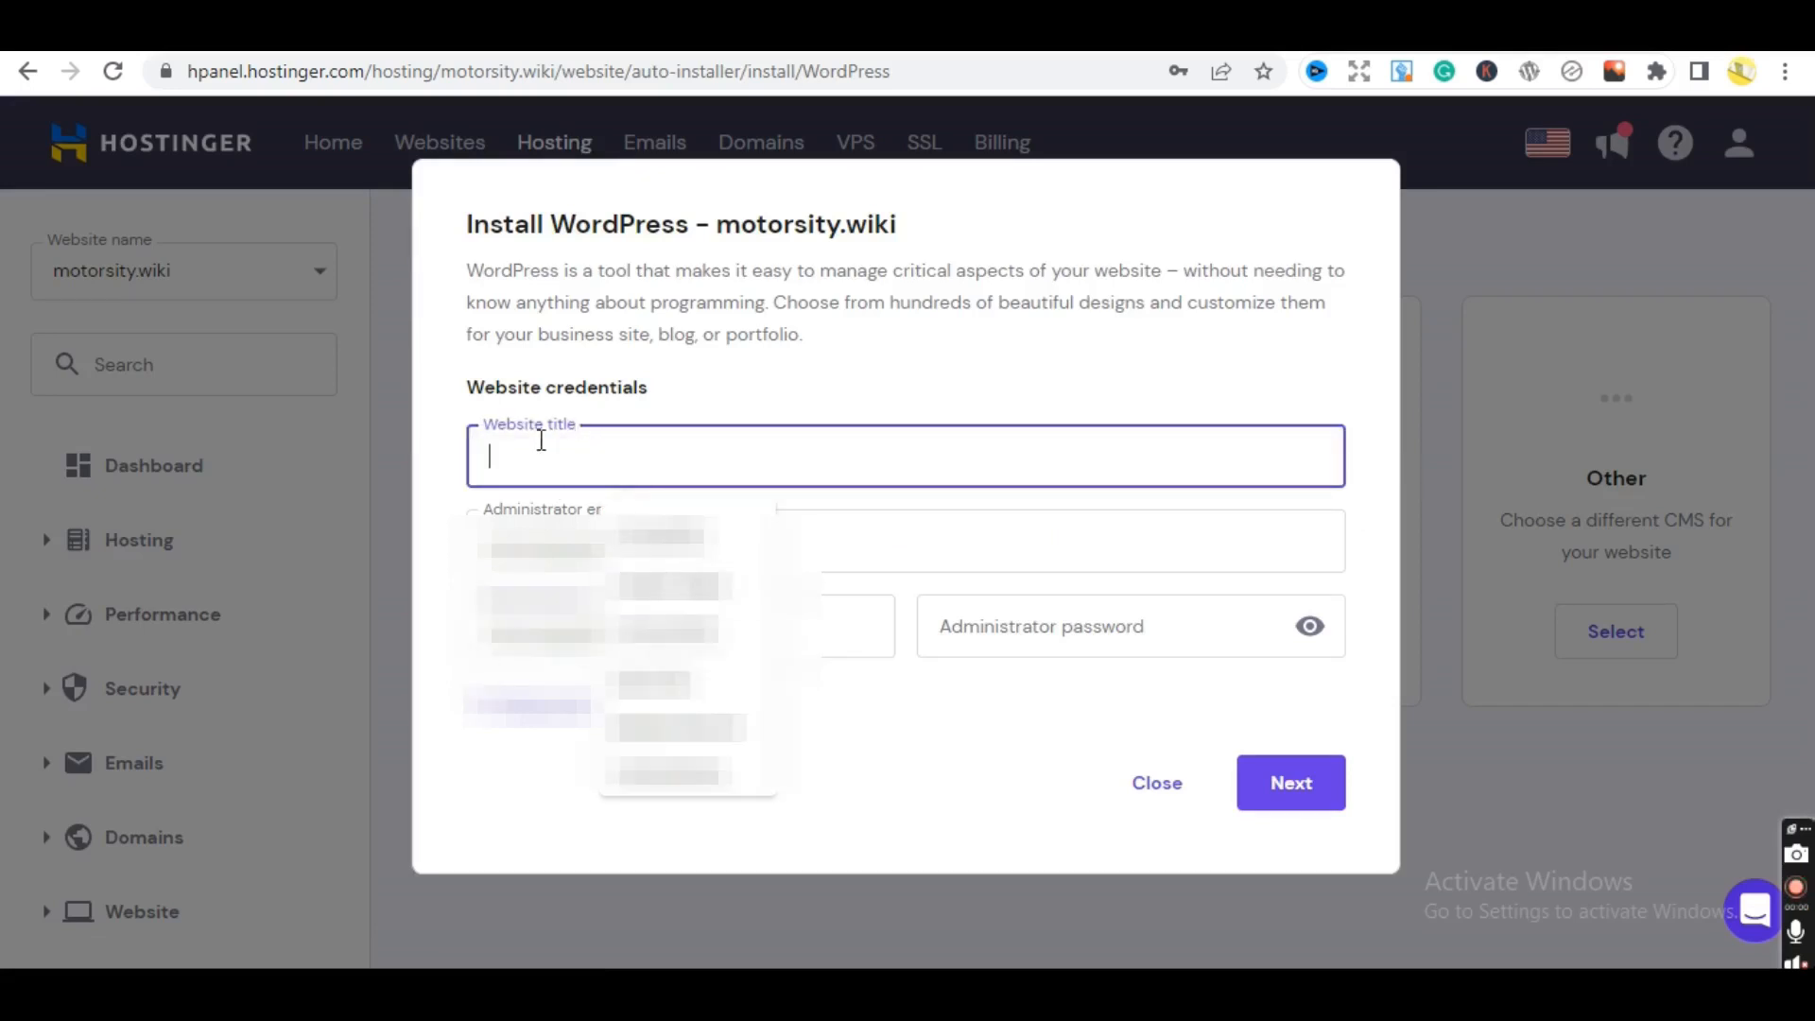
text(M)
click(634, 514)
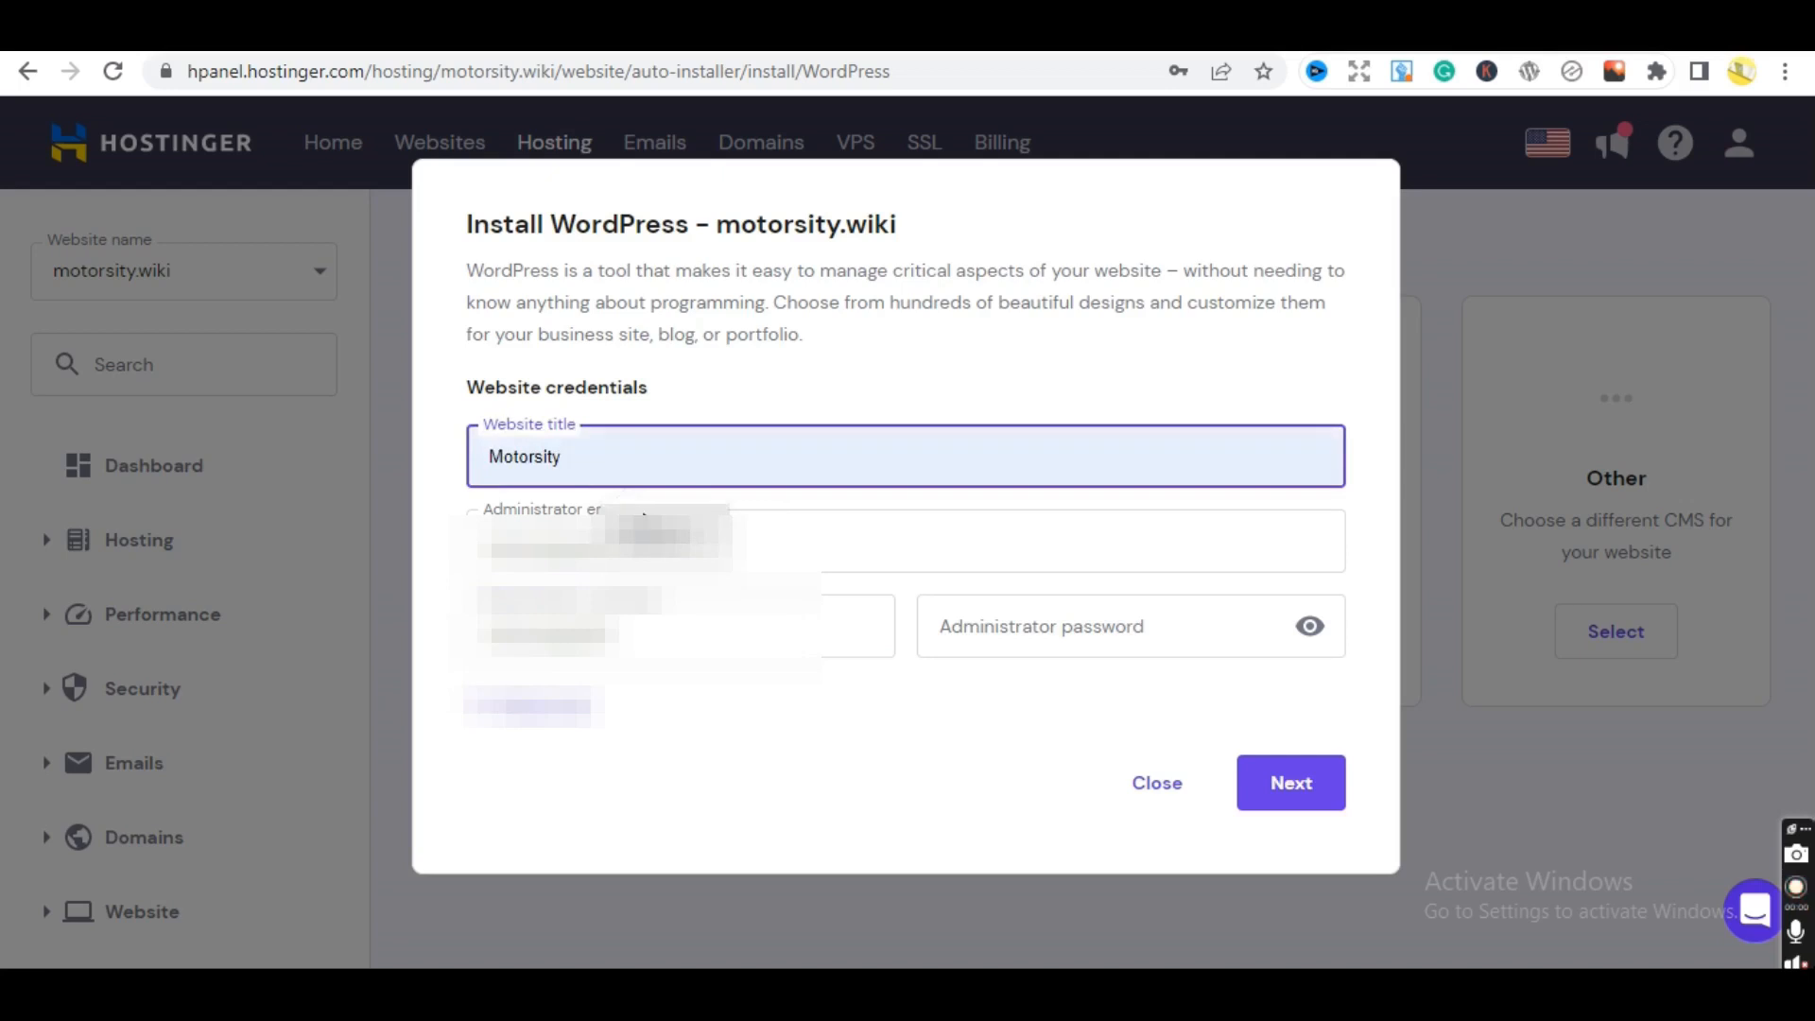
- Enter the admin username and saved password, then continue to the version and language step
click(676, 629)
double_click(676, 629)
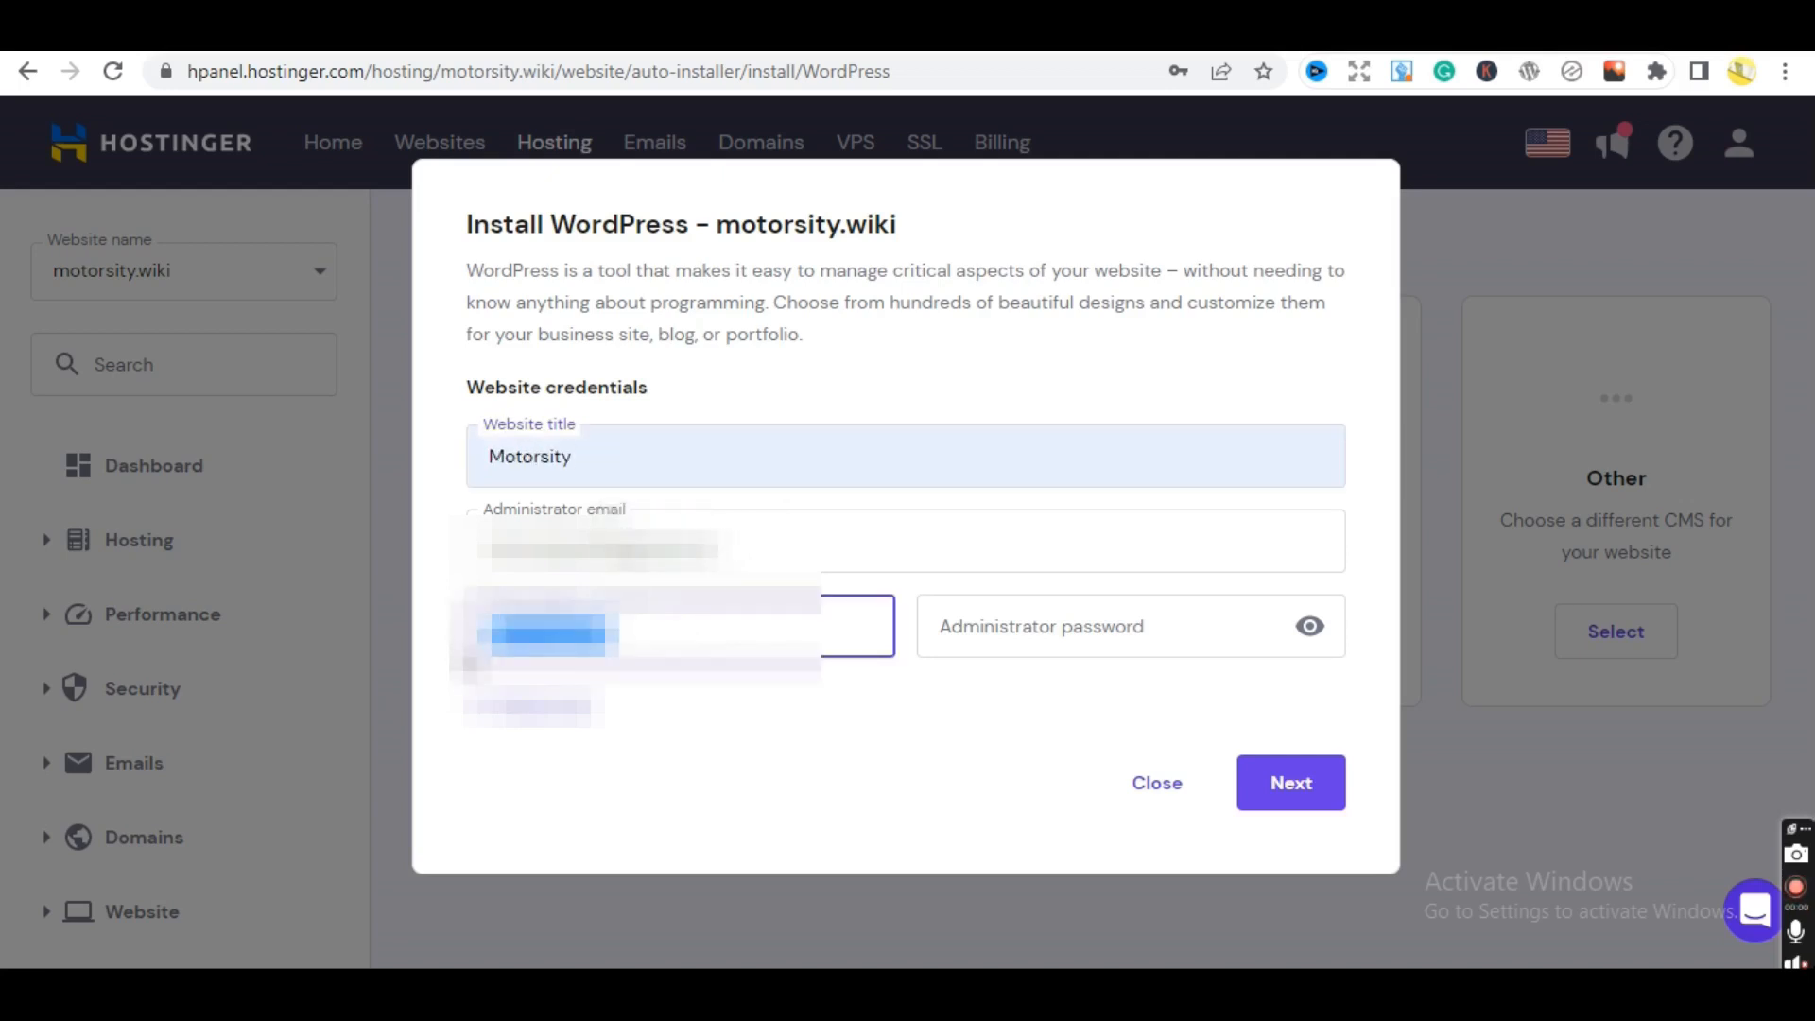
text(adm)
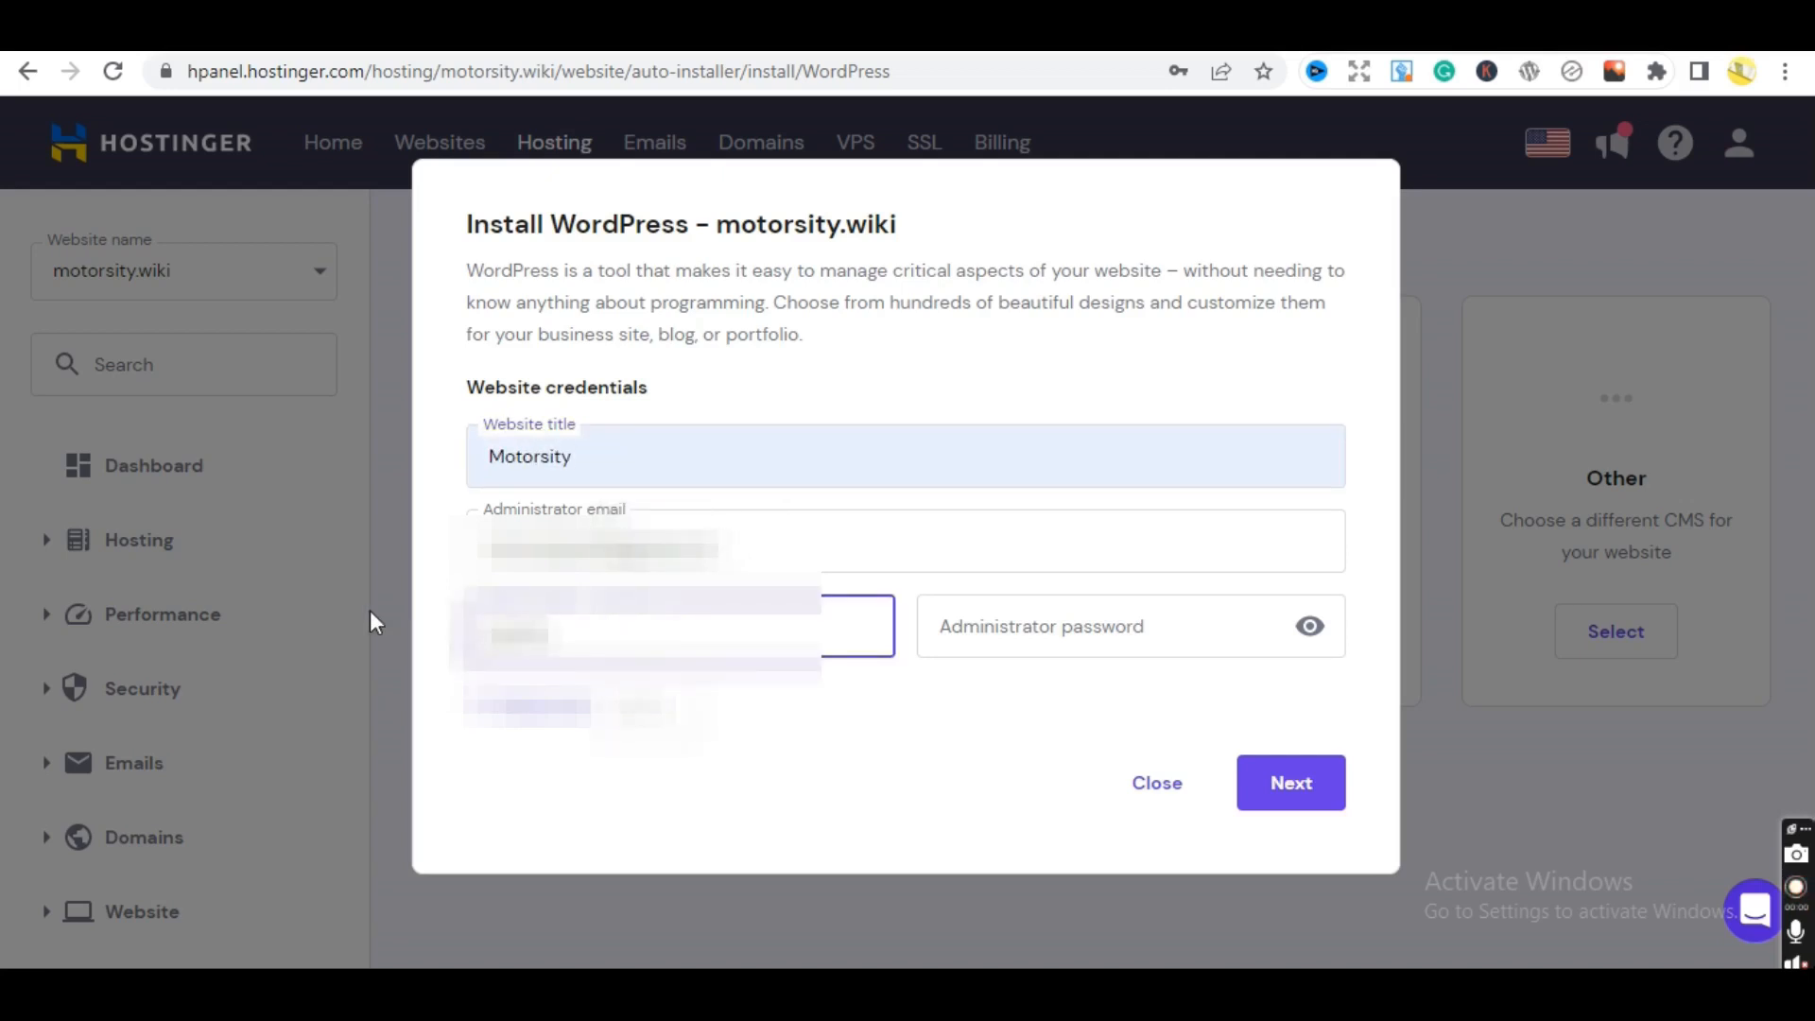
click(1021, 648)
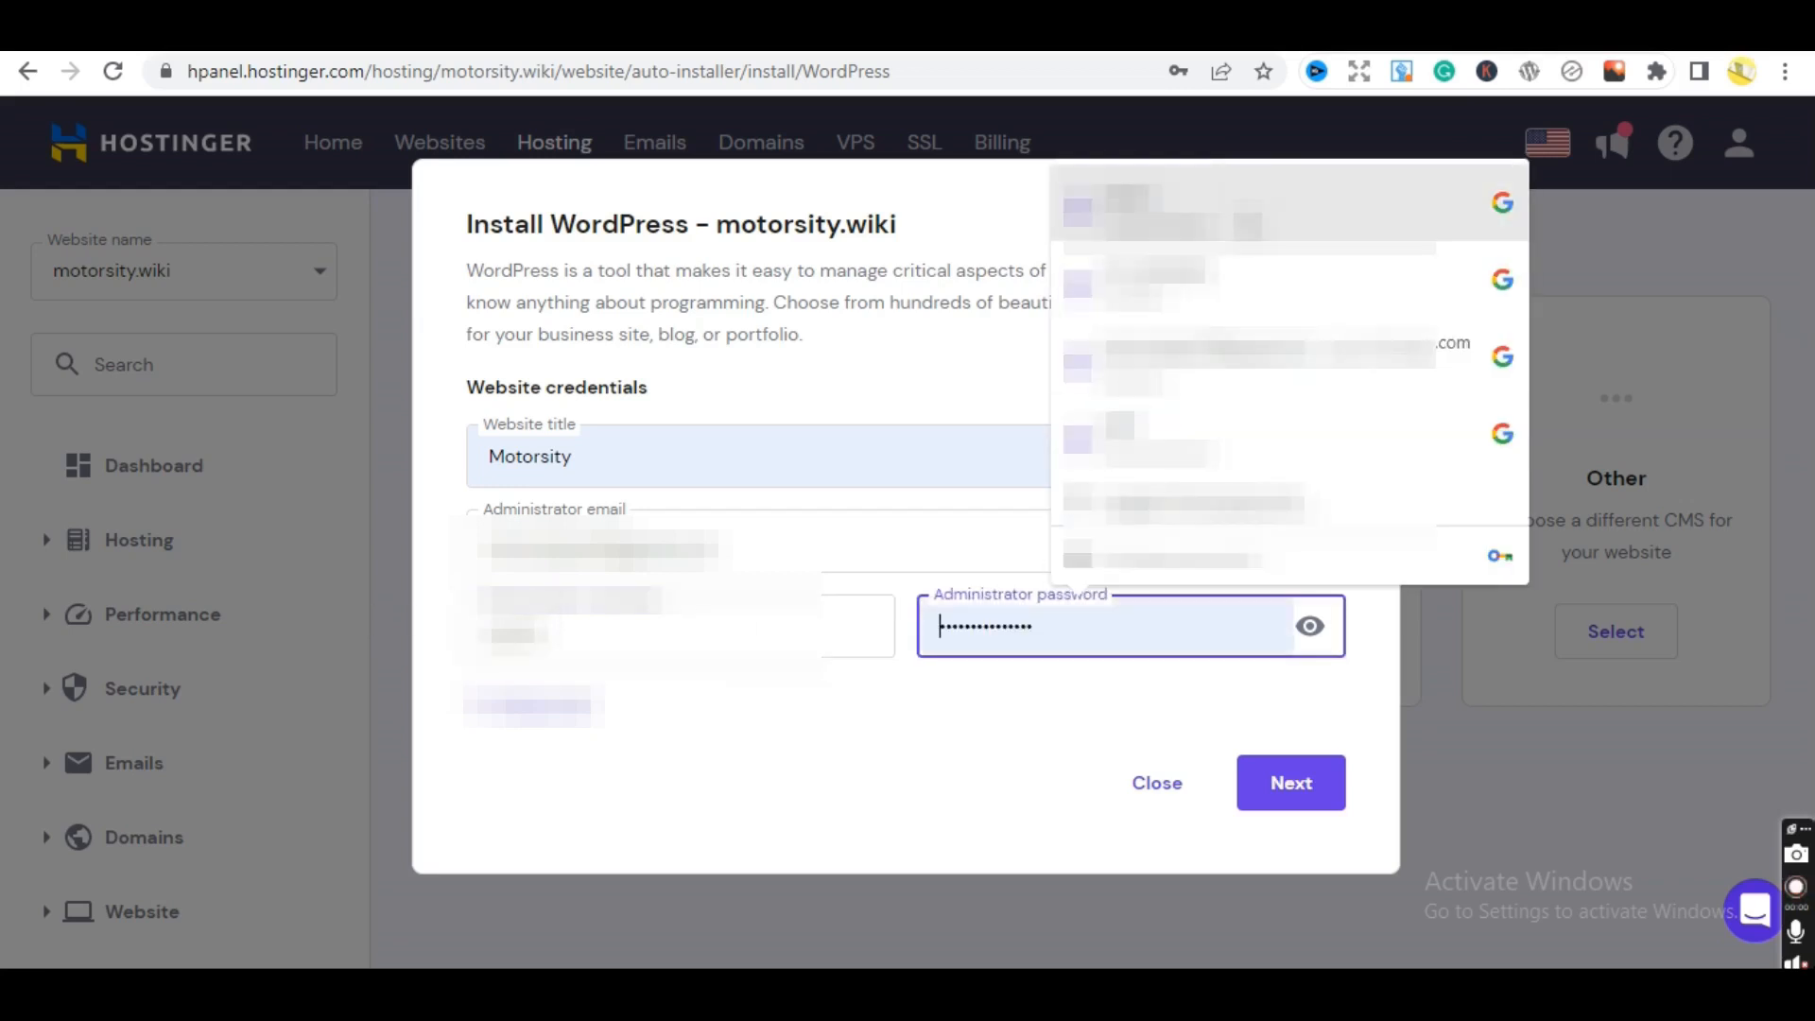
click(1229, 202)
click(1284, 798)
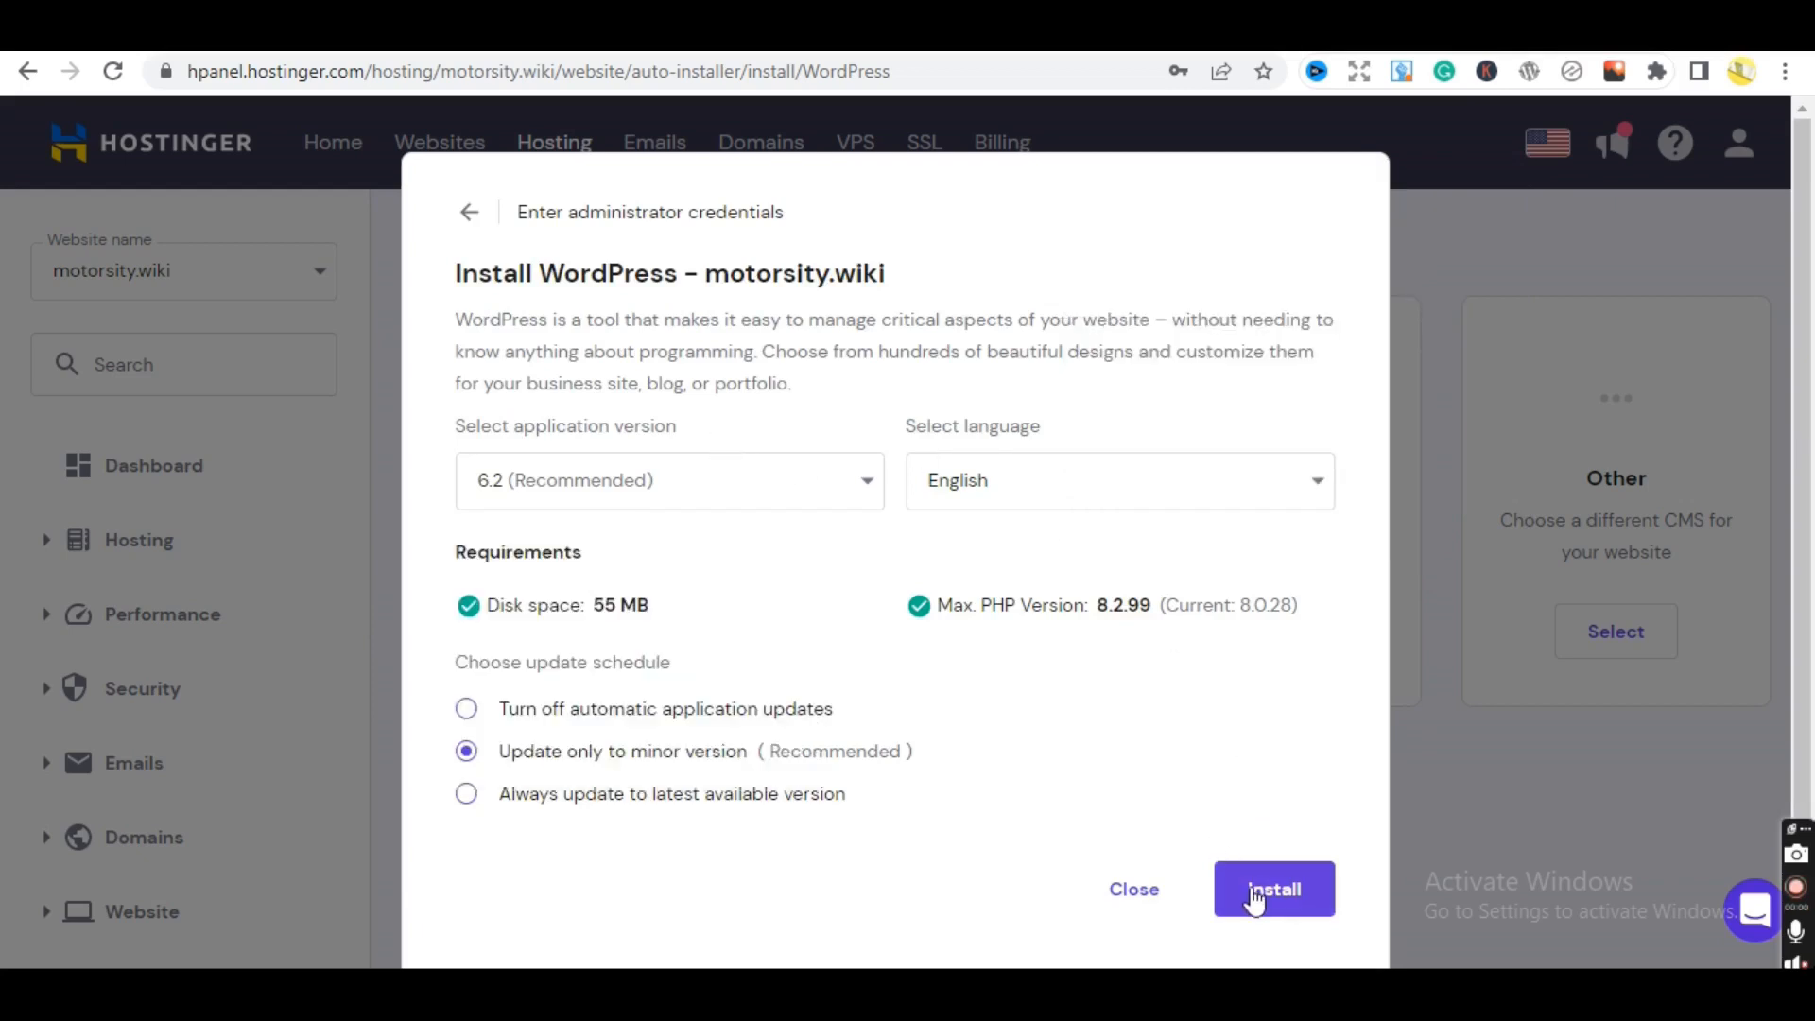
- Keep version 6.2 (Recommended) and English and run the installation
click(1255, 899)
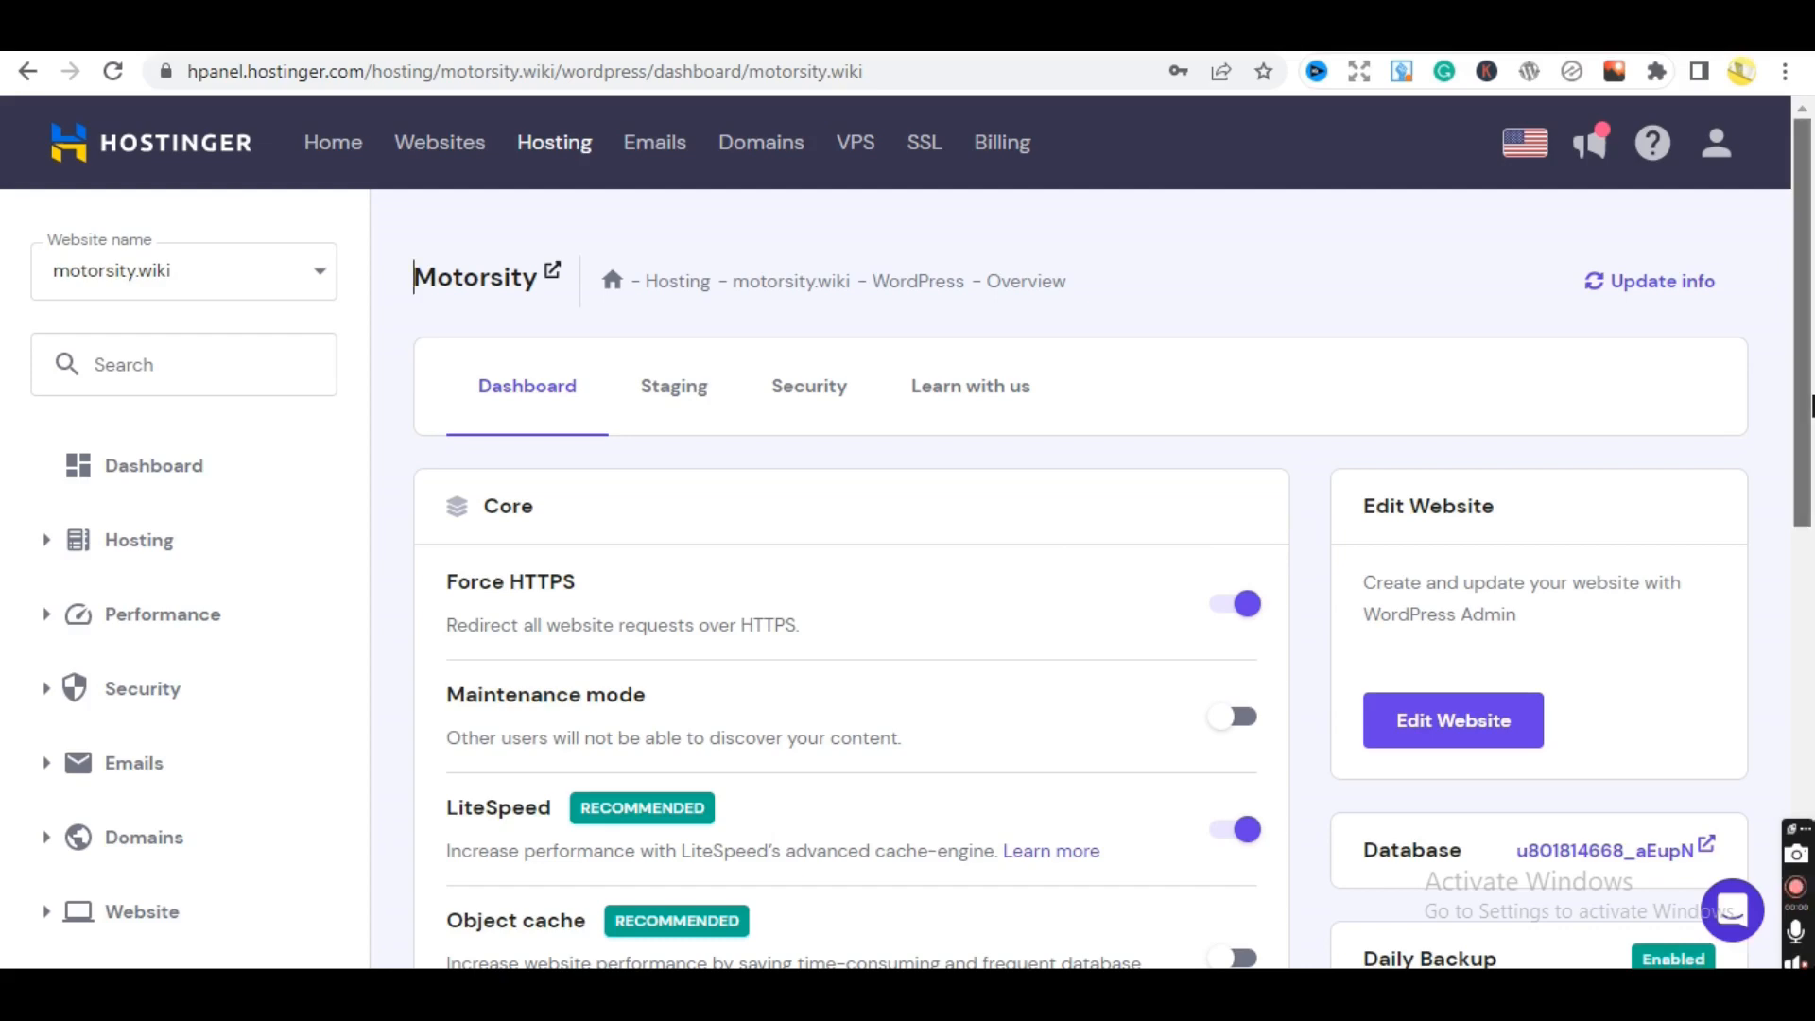
drag(1810, 423, 1812, 646)
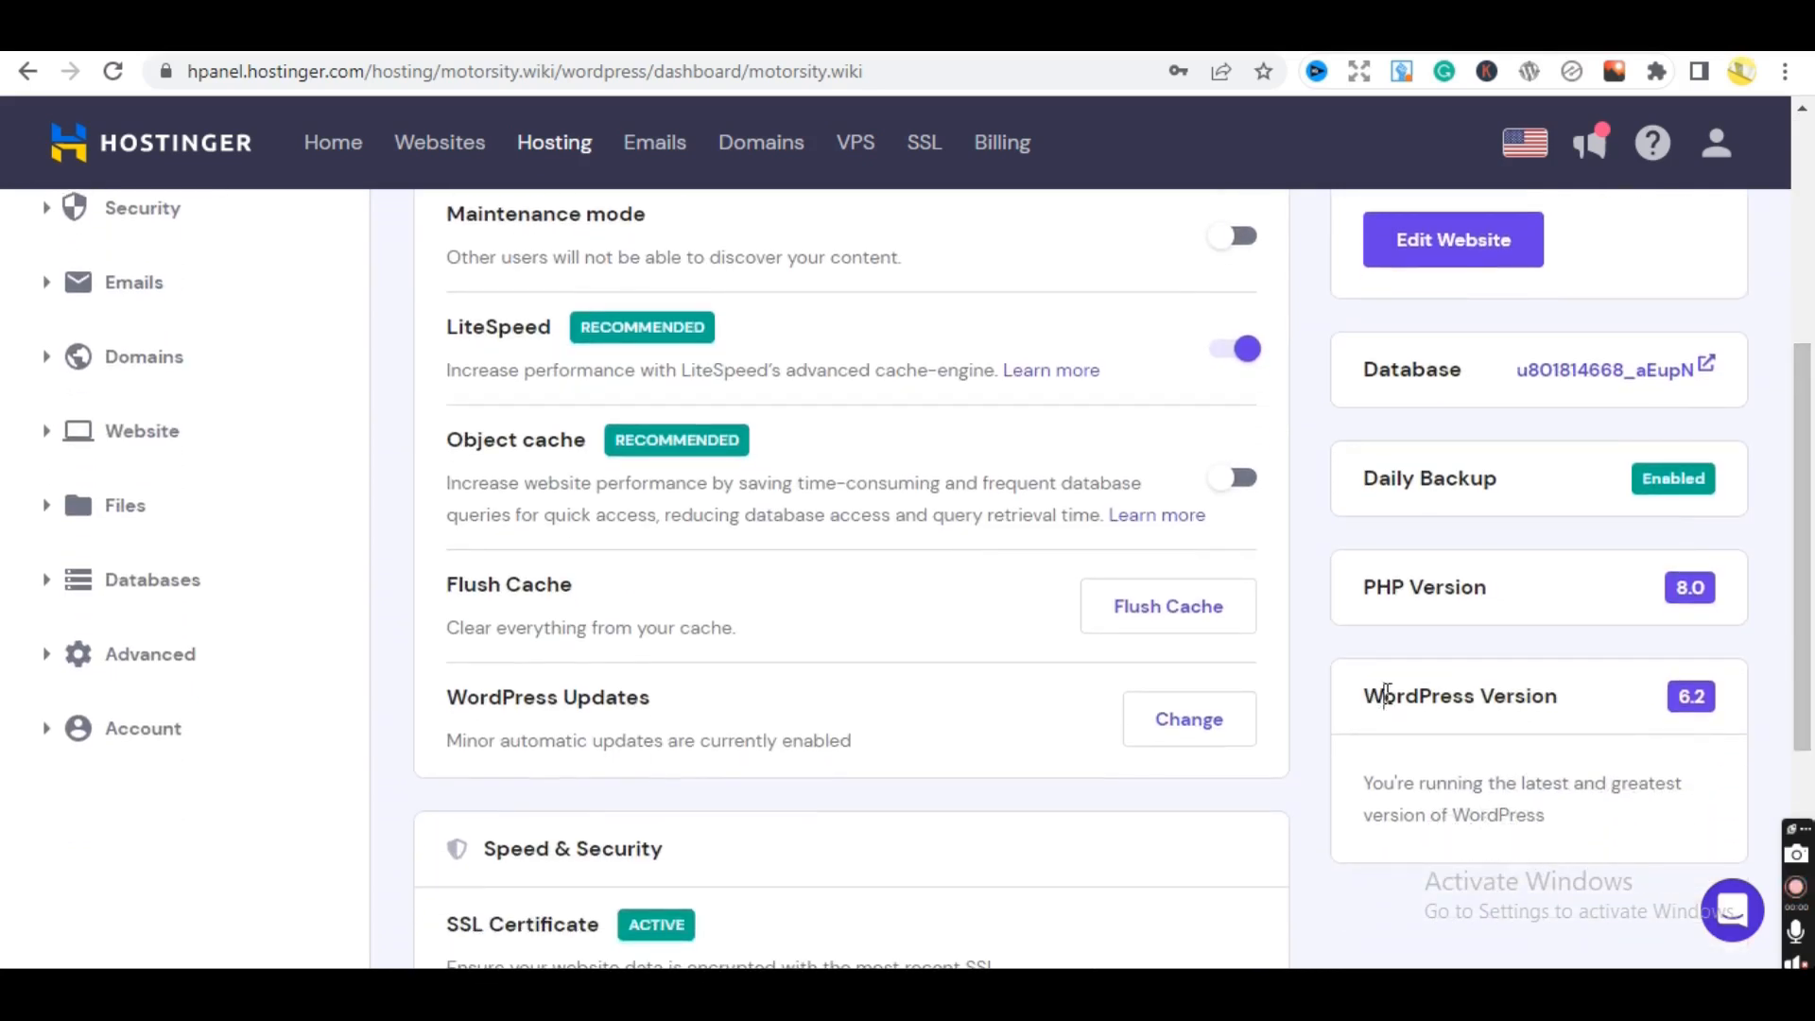
drag(1365, 695, 1811, 586)
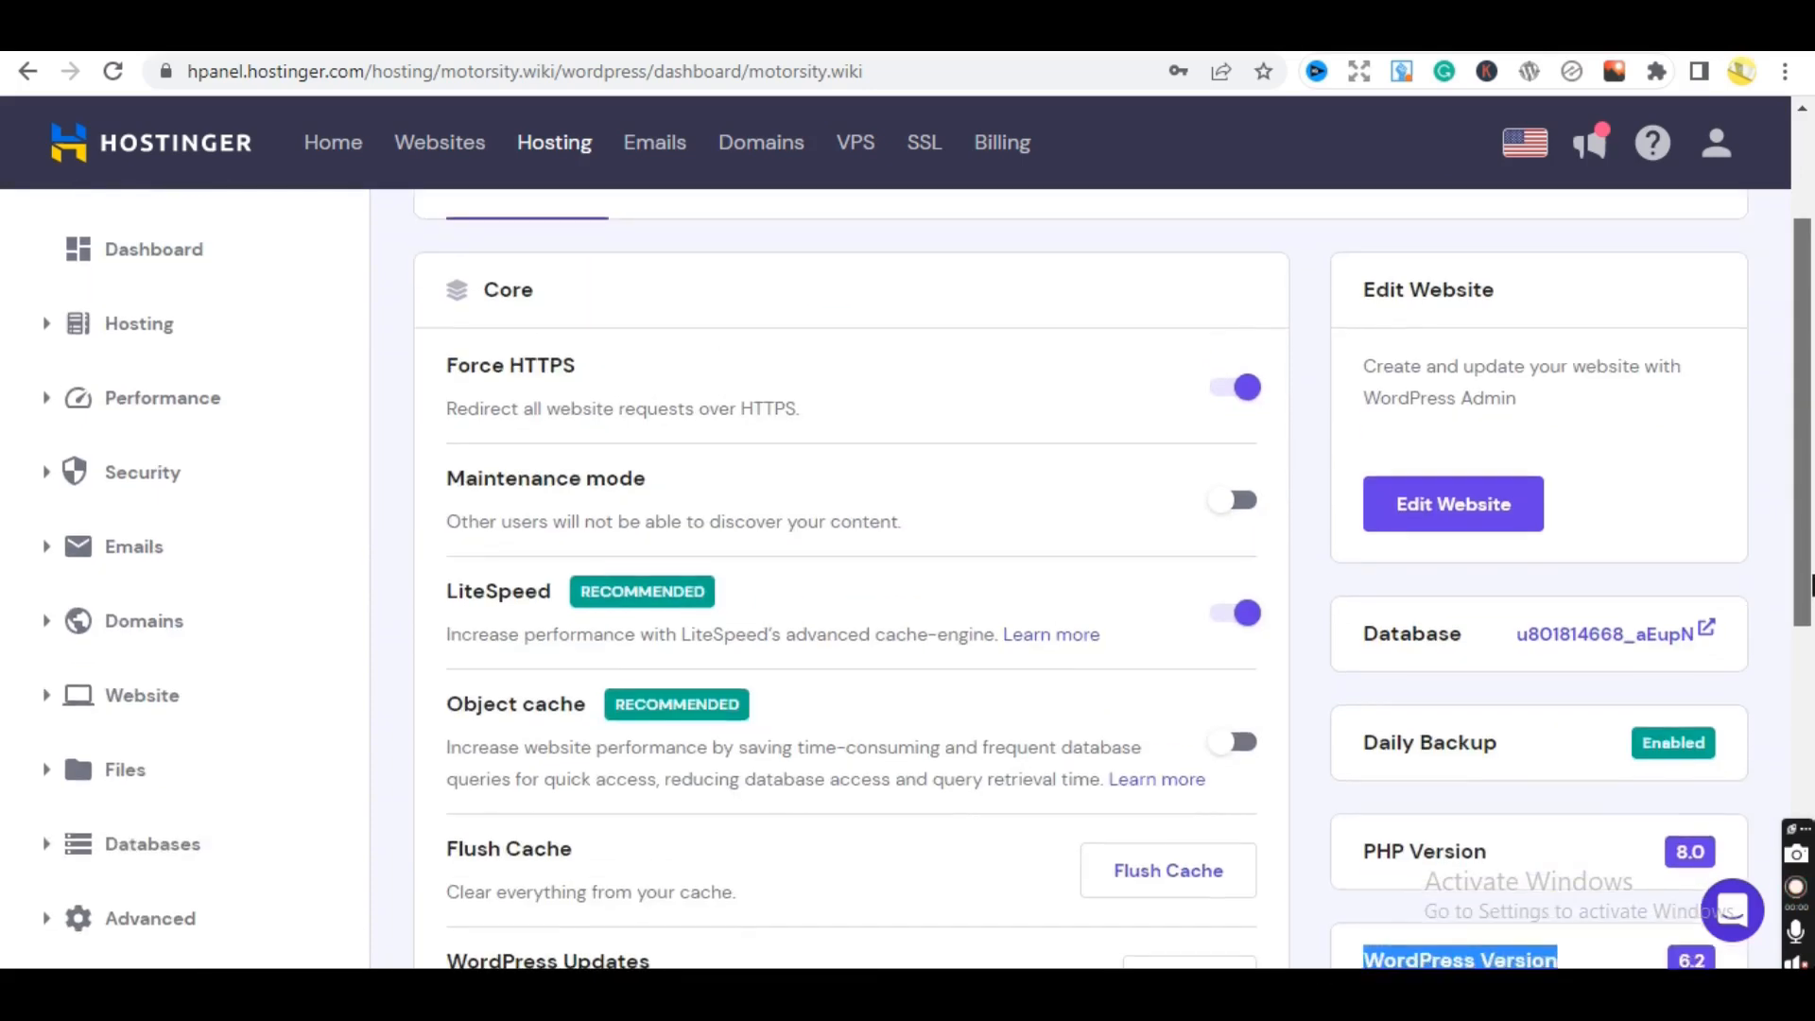
scroll(1811, 586, down, 2)
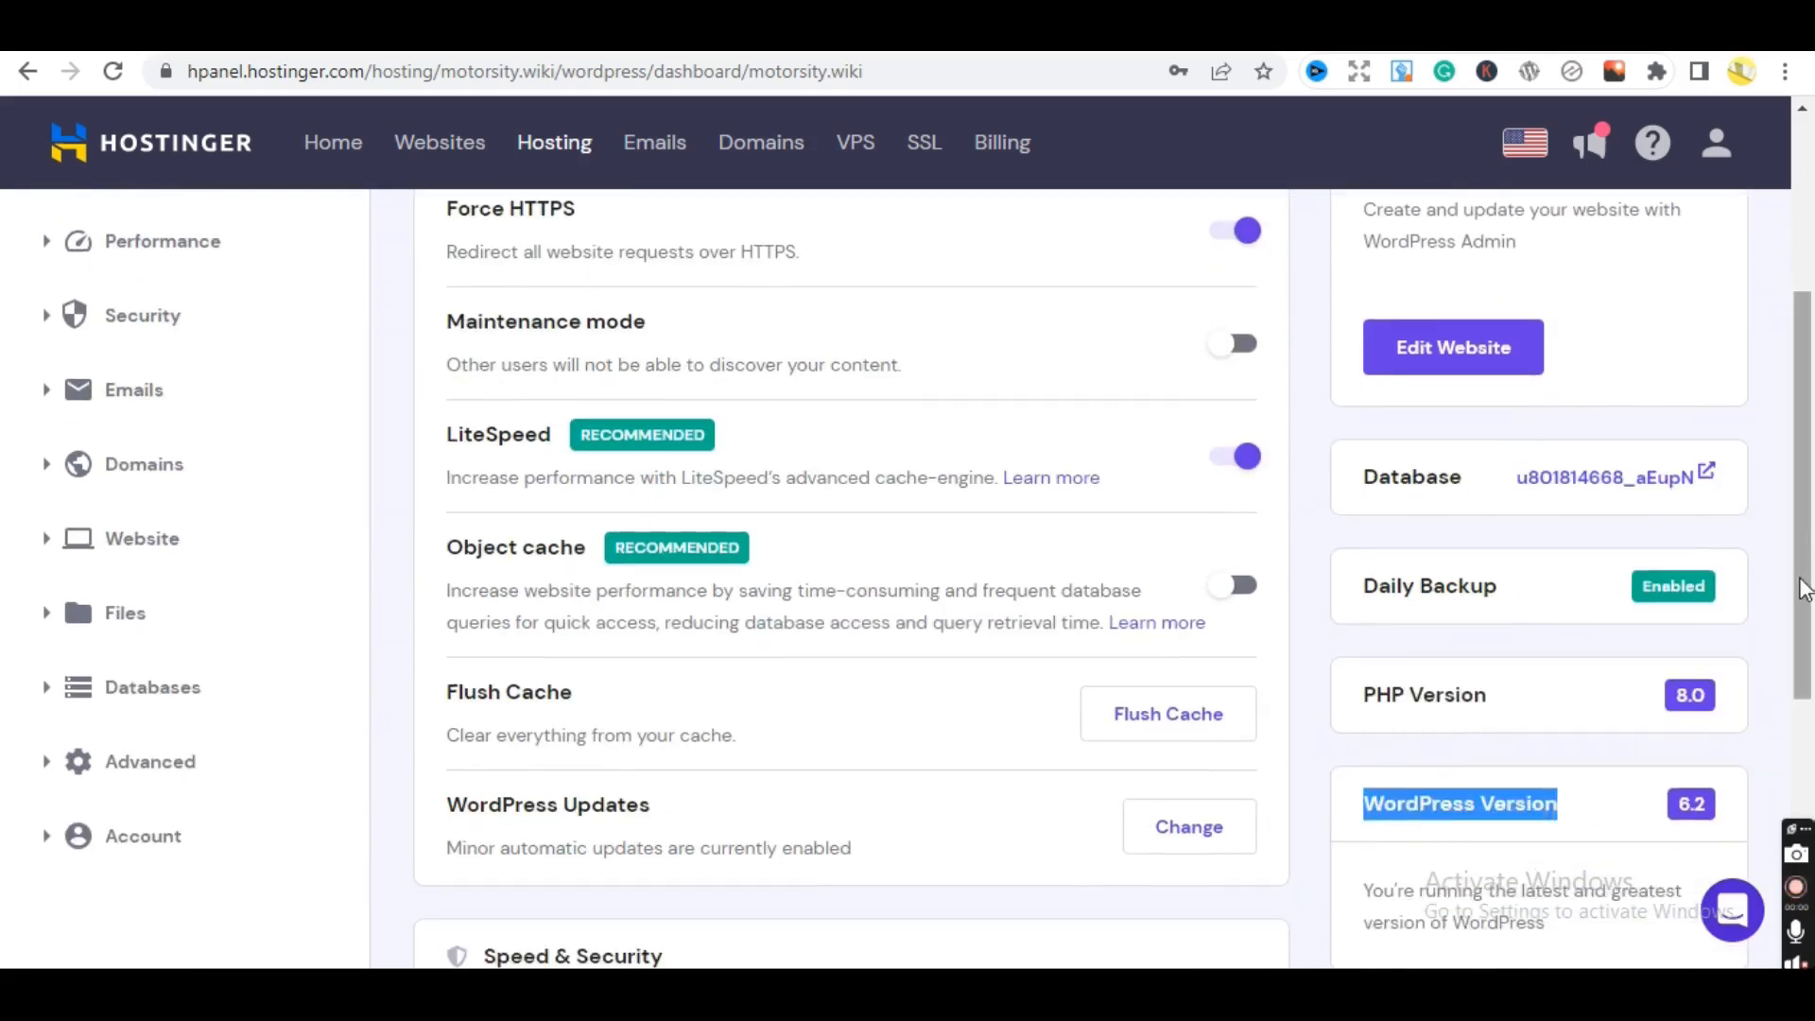
drag(1806, 588, 1812, 844)
click(1802, 438)
click(1766, 437)
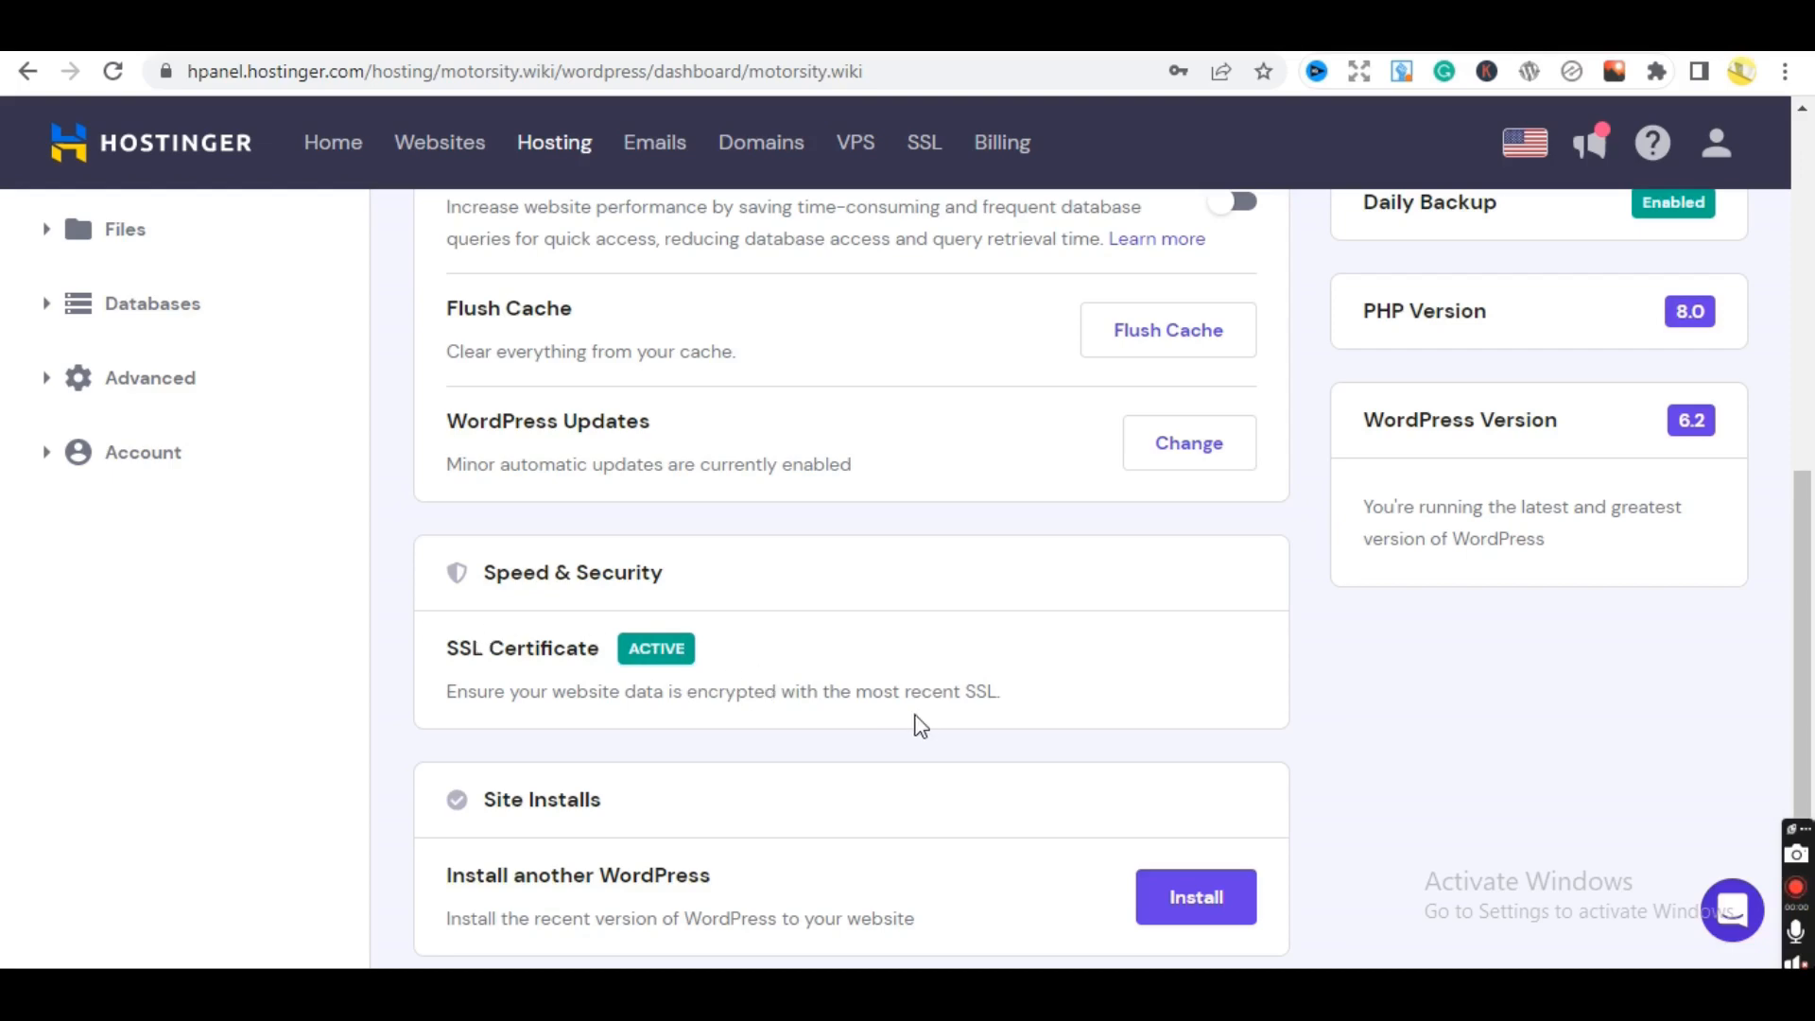
drag(1801, 676, 1812, 756)
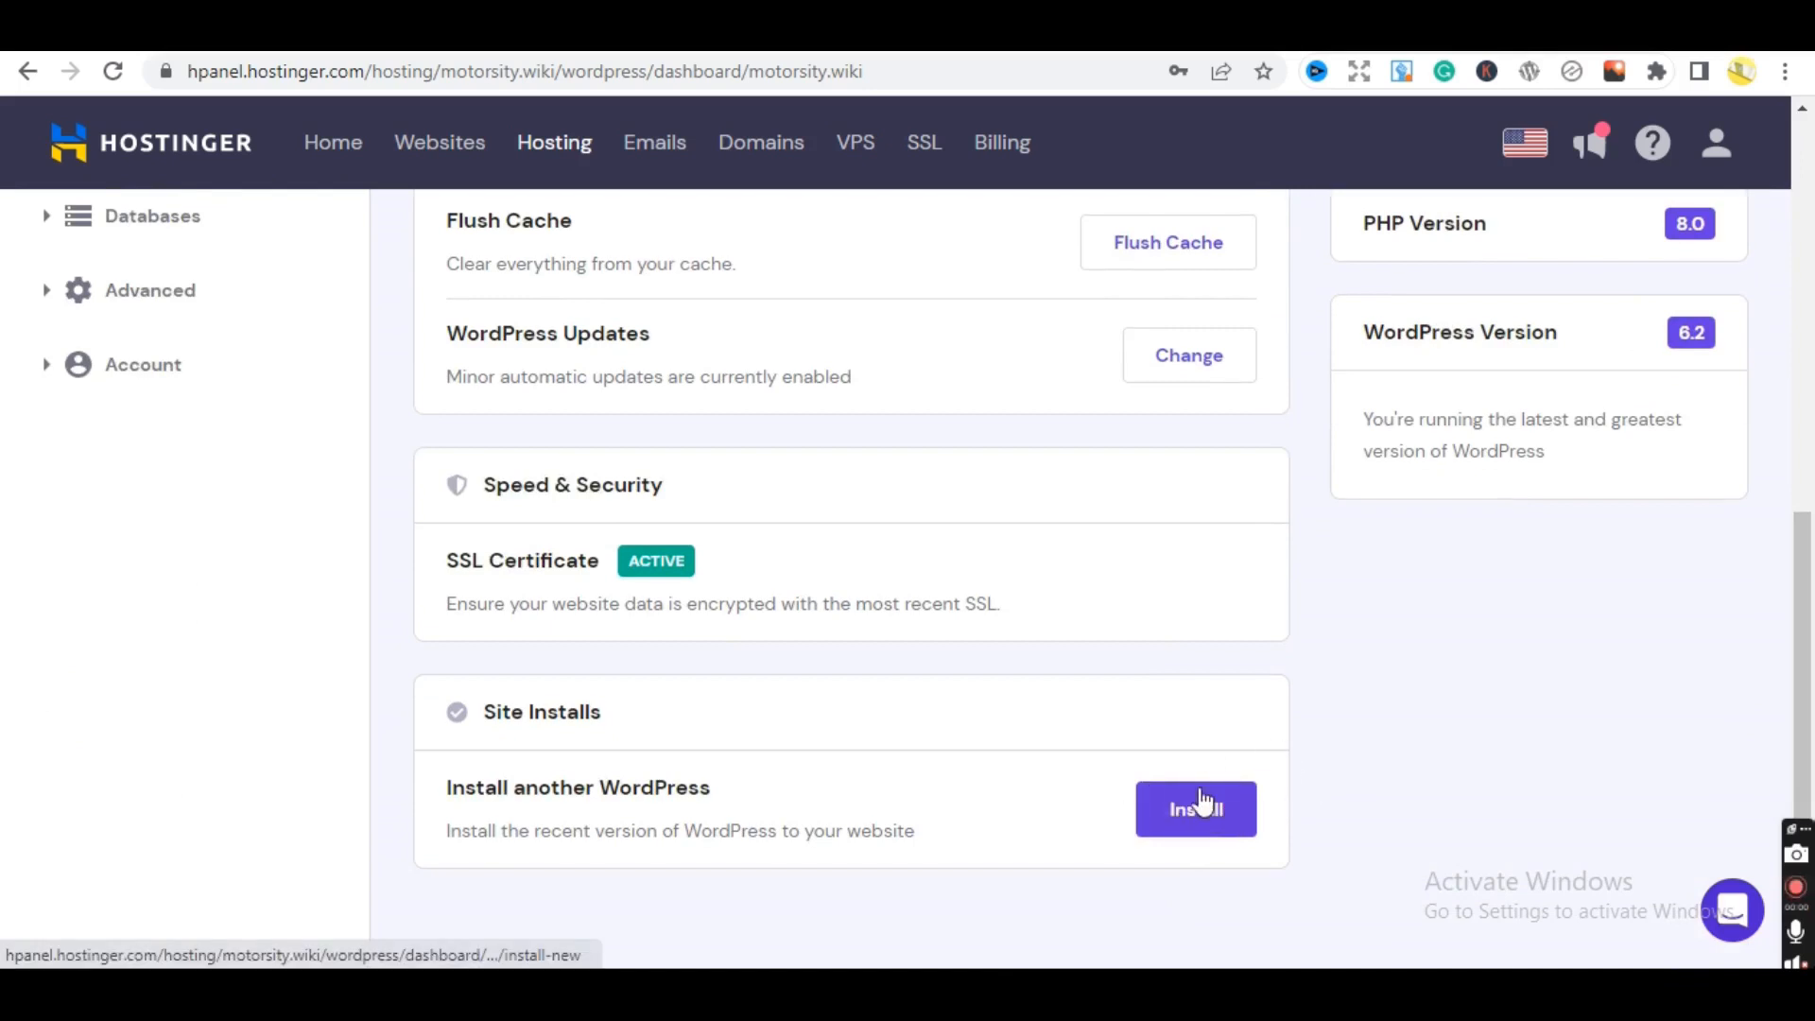
drag(1808, 652, 1798, 425)
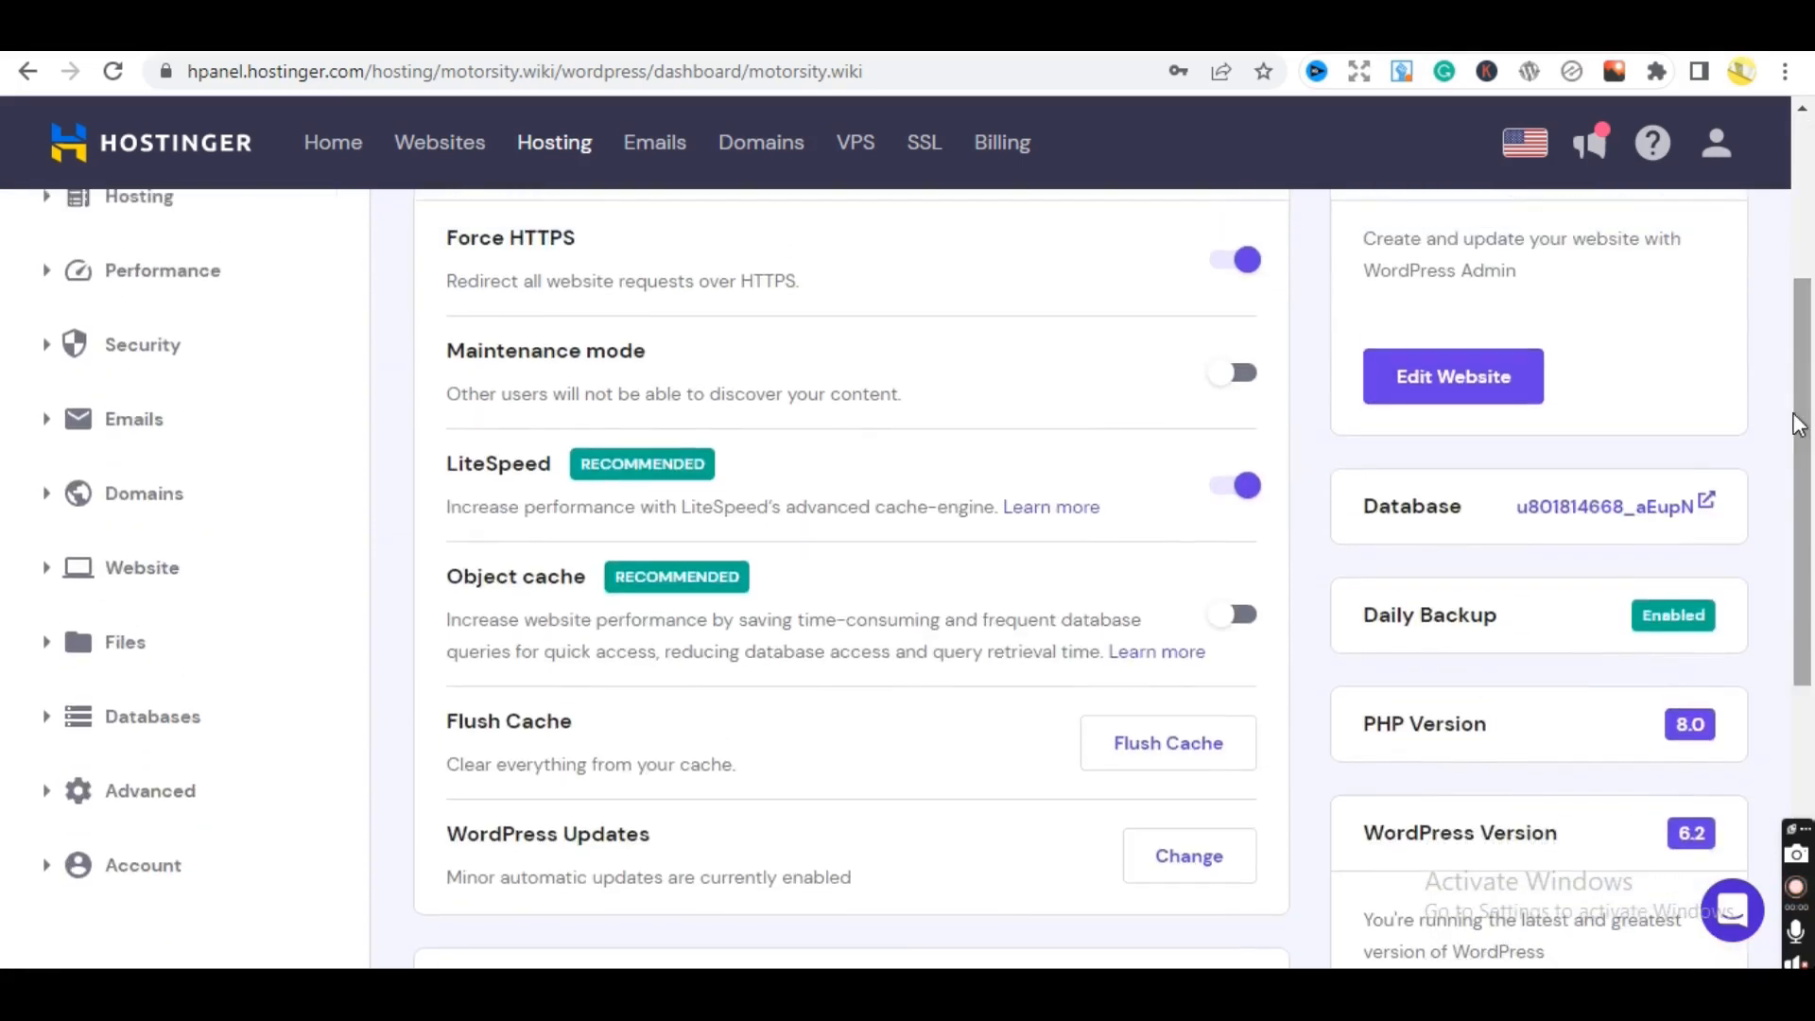
- Open the motorsity.wiki WordPress overview, then go back to its hosting Dashboard
click(167, 577)
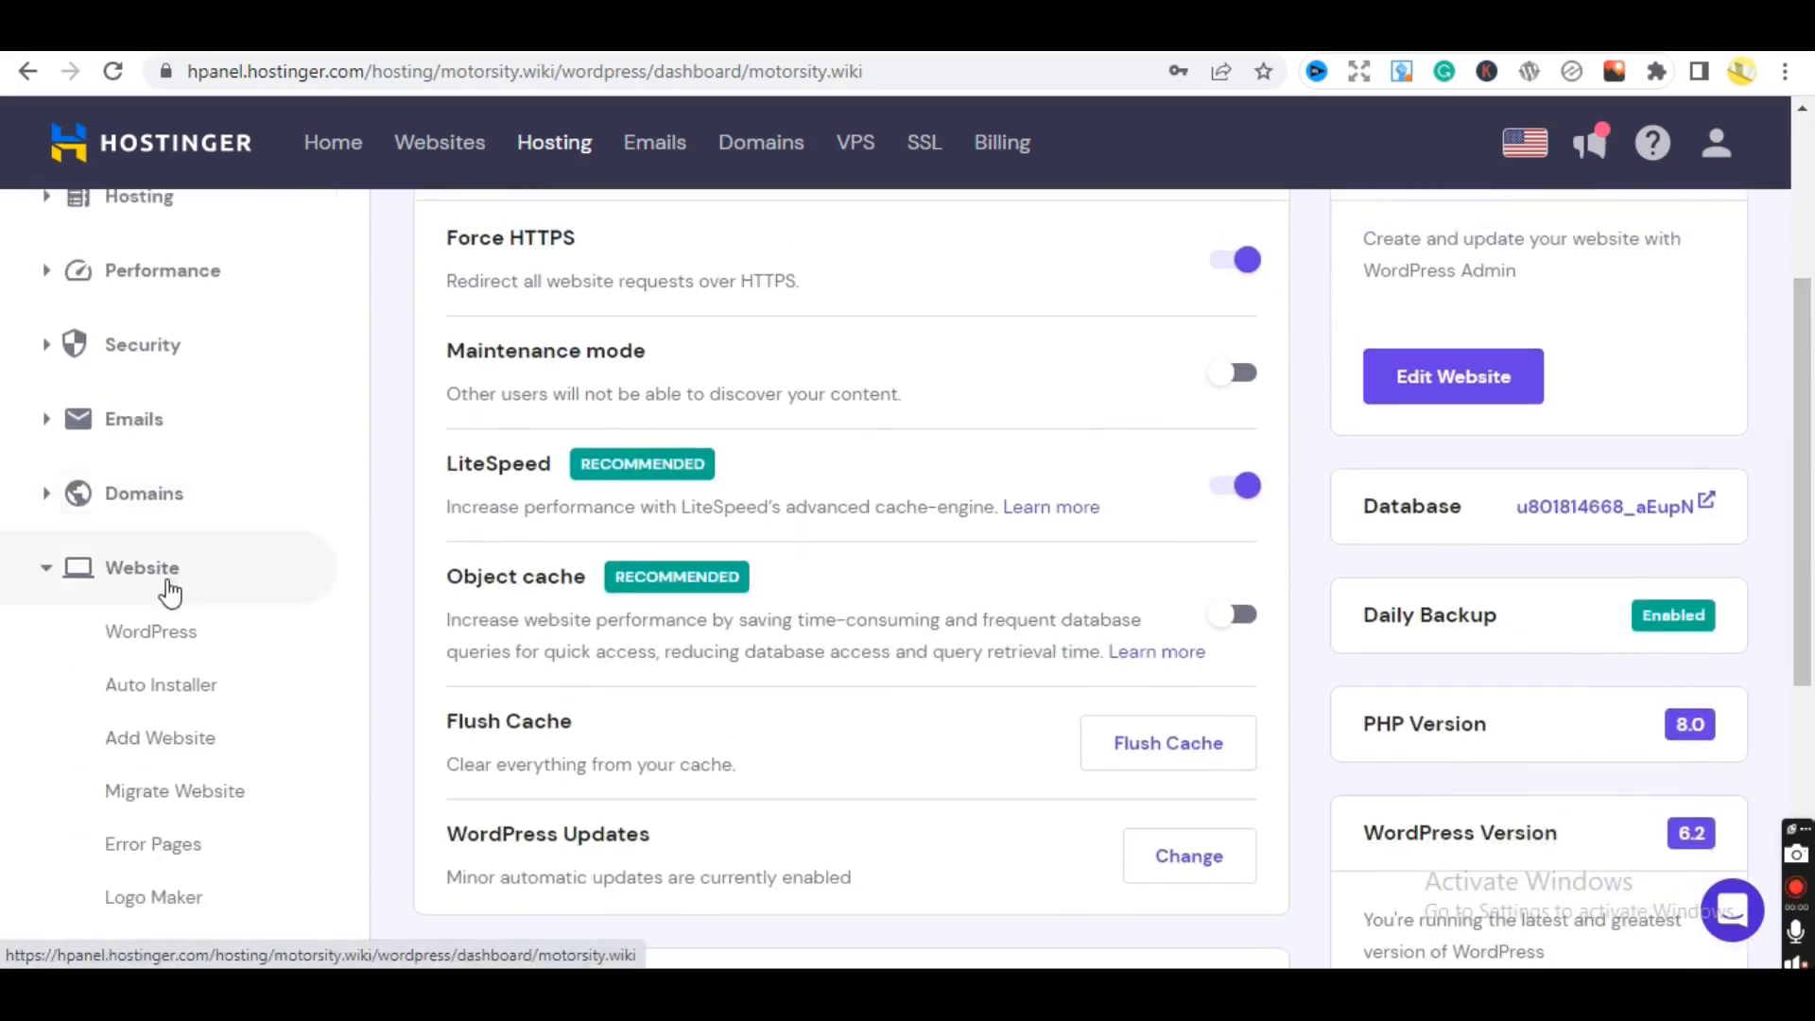
click(176, 632)
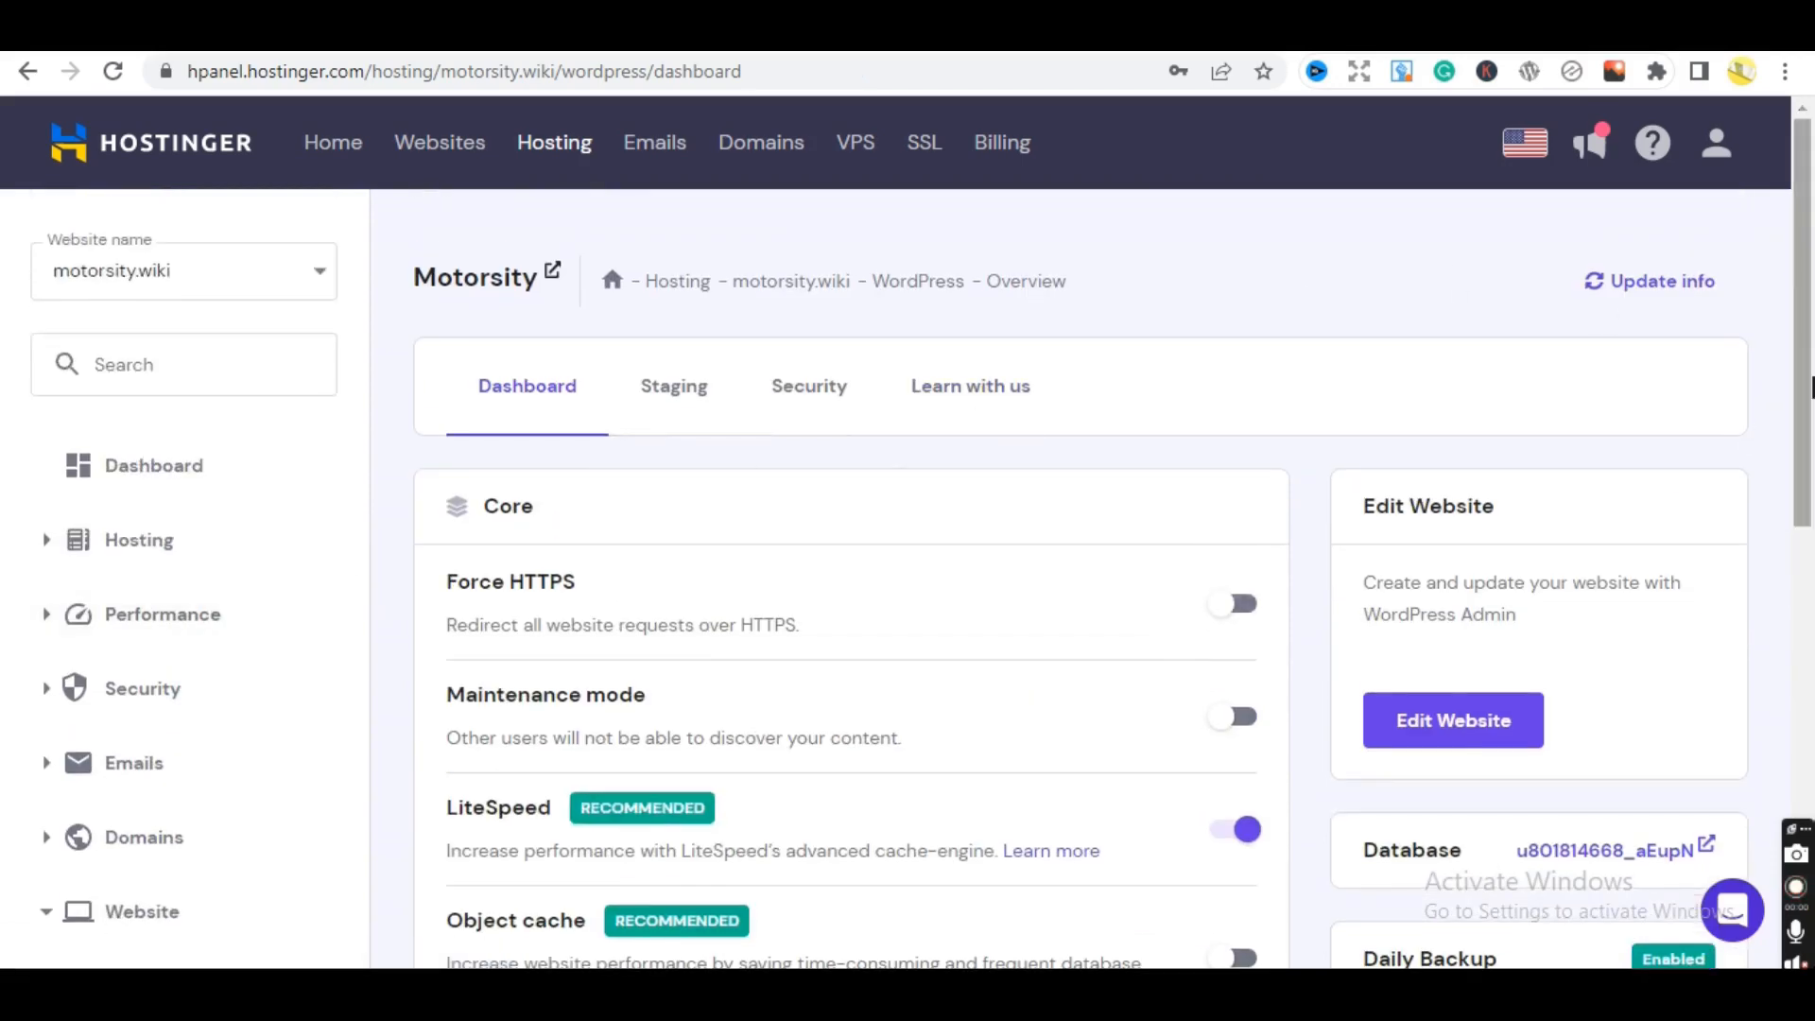
drag(1806, 389, 1713, 372)
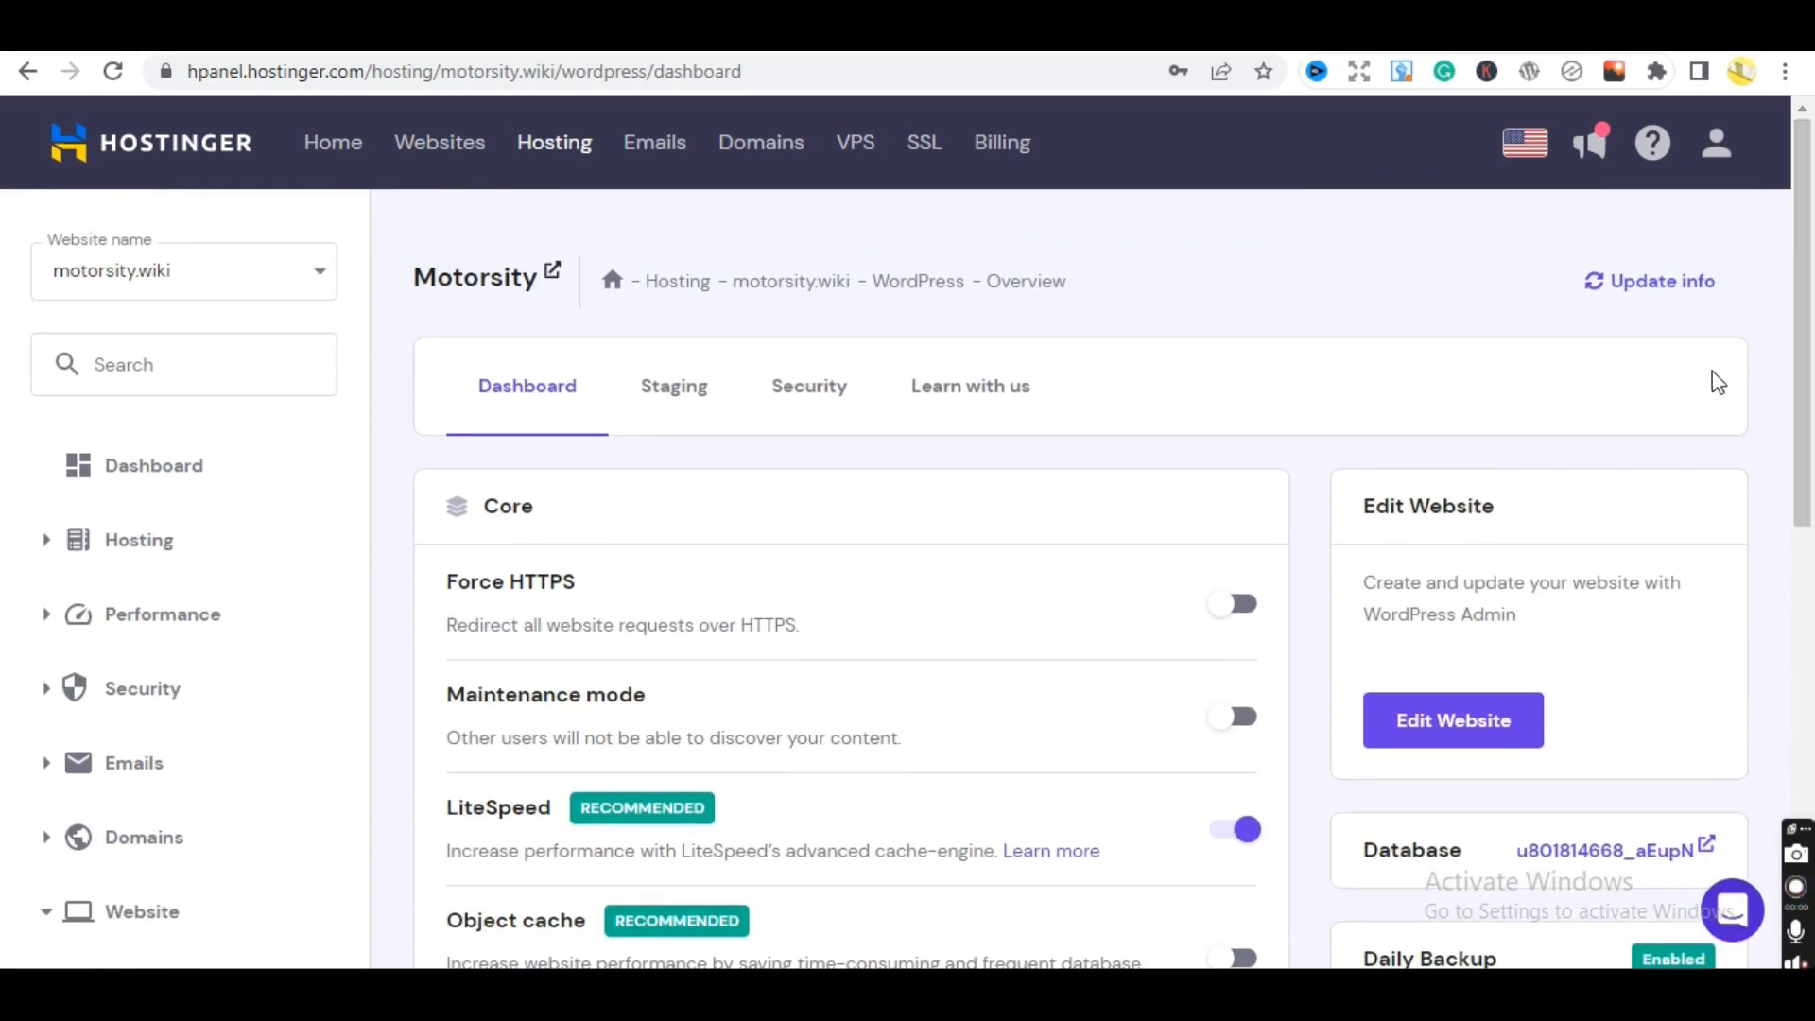
click(177, 494)
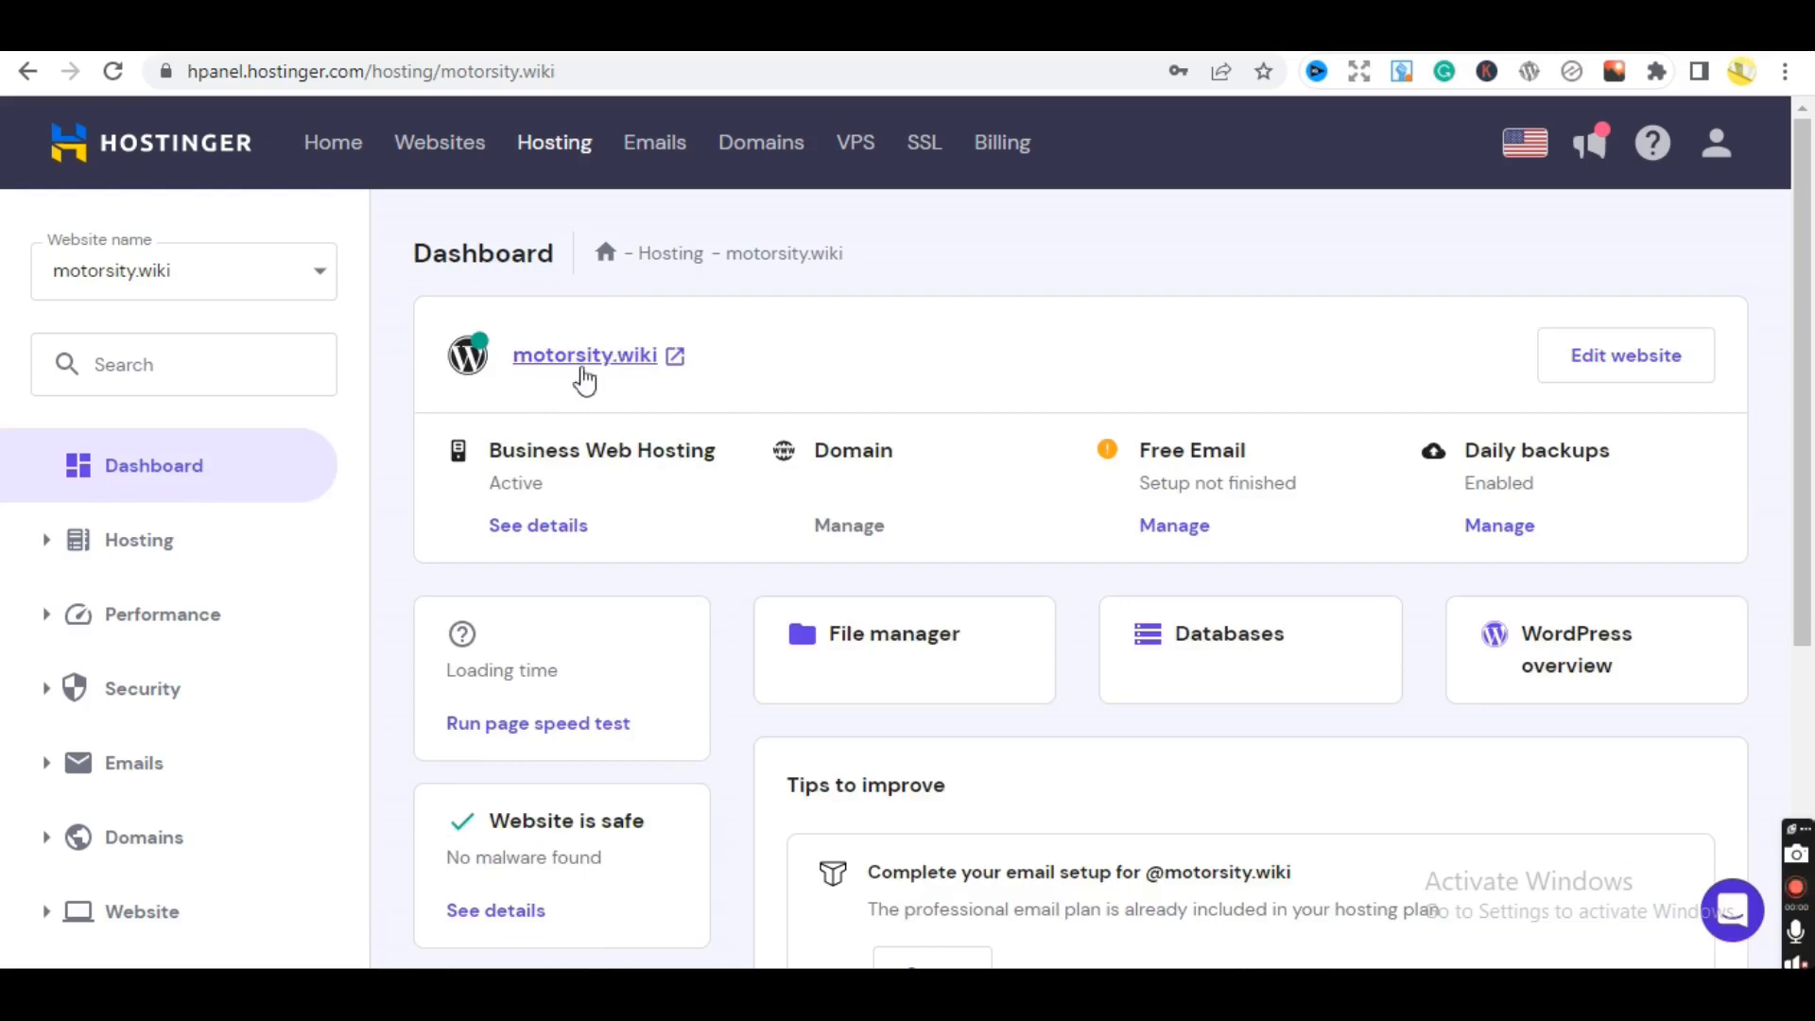
drag(1811, 331, 1596, 223)
- Open the live motorsity.wiki site and go to the misspelled motorsity.wiki/wp_admin address
click(594, 373)
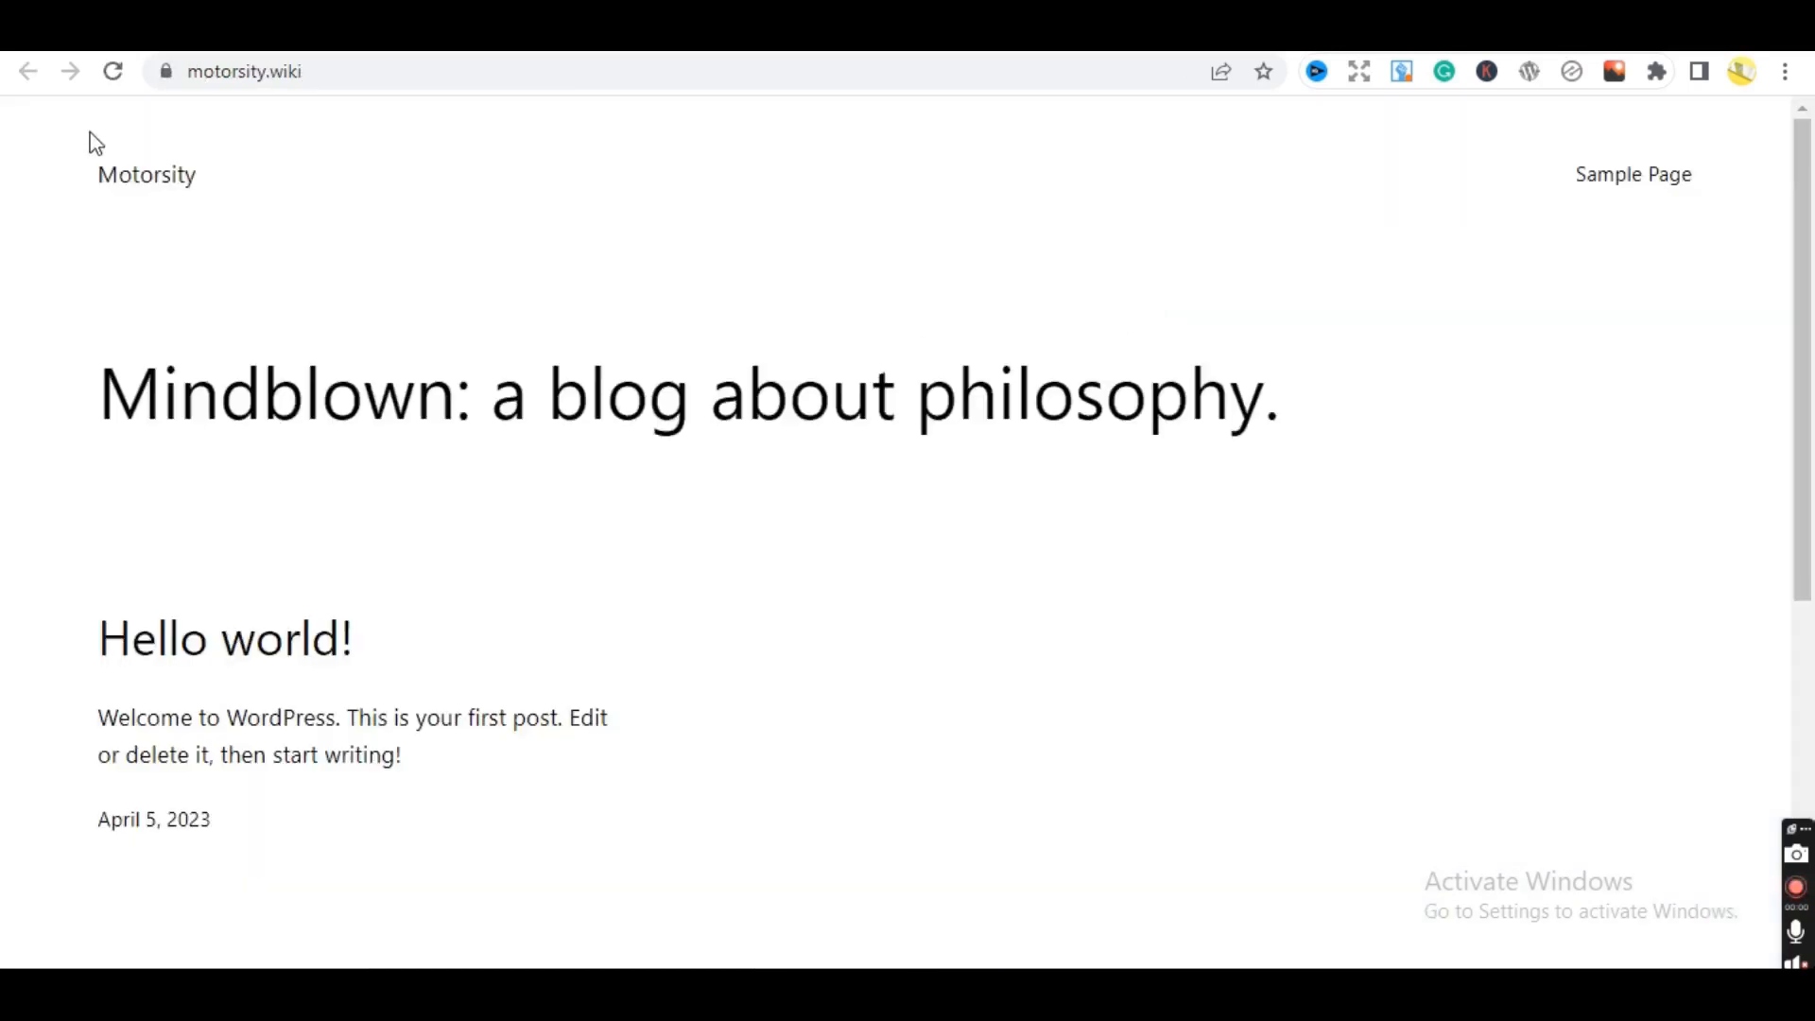
drag(1810, 255, 1635, 218)
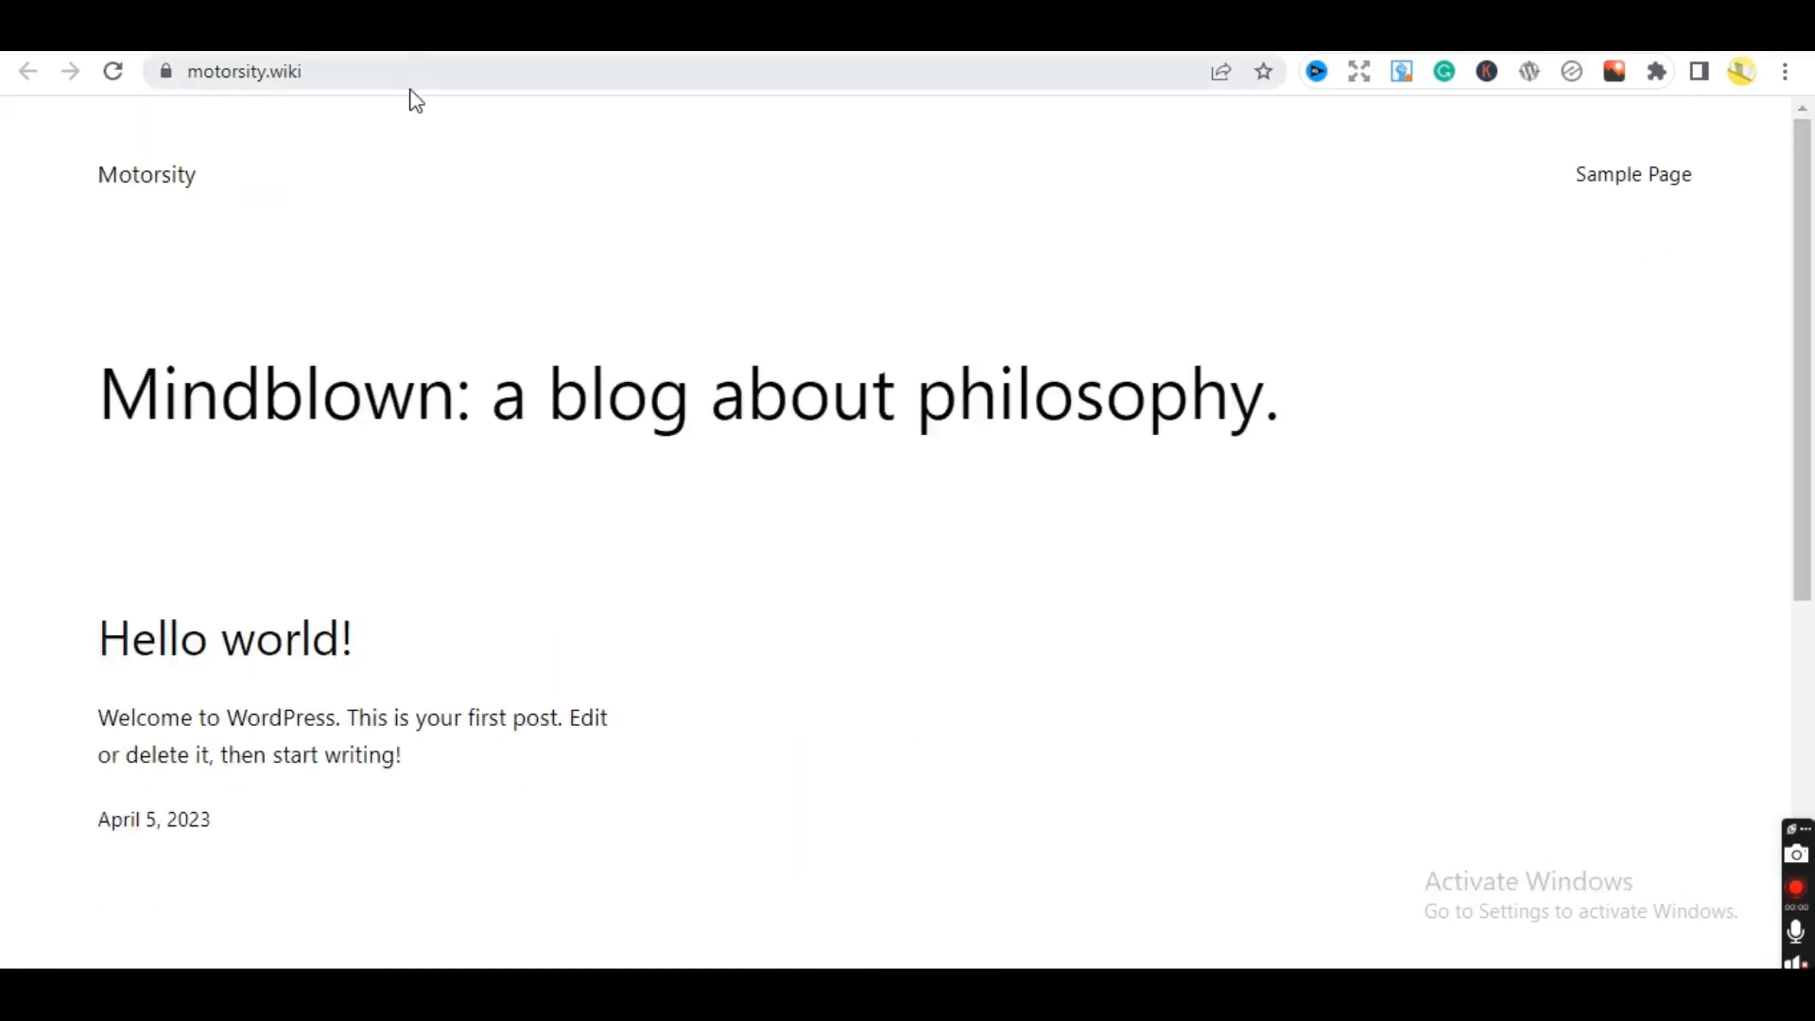
click(470, 72)
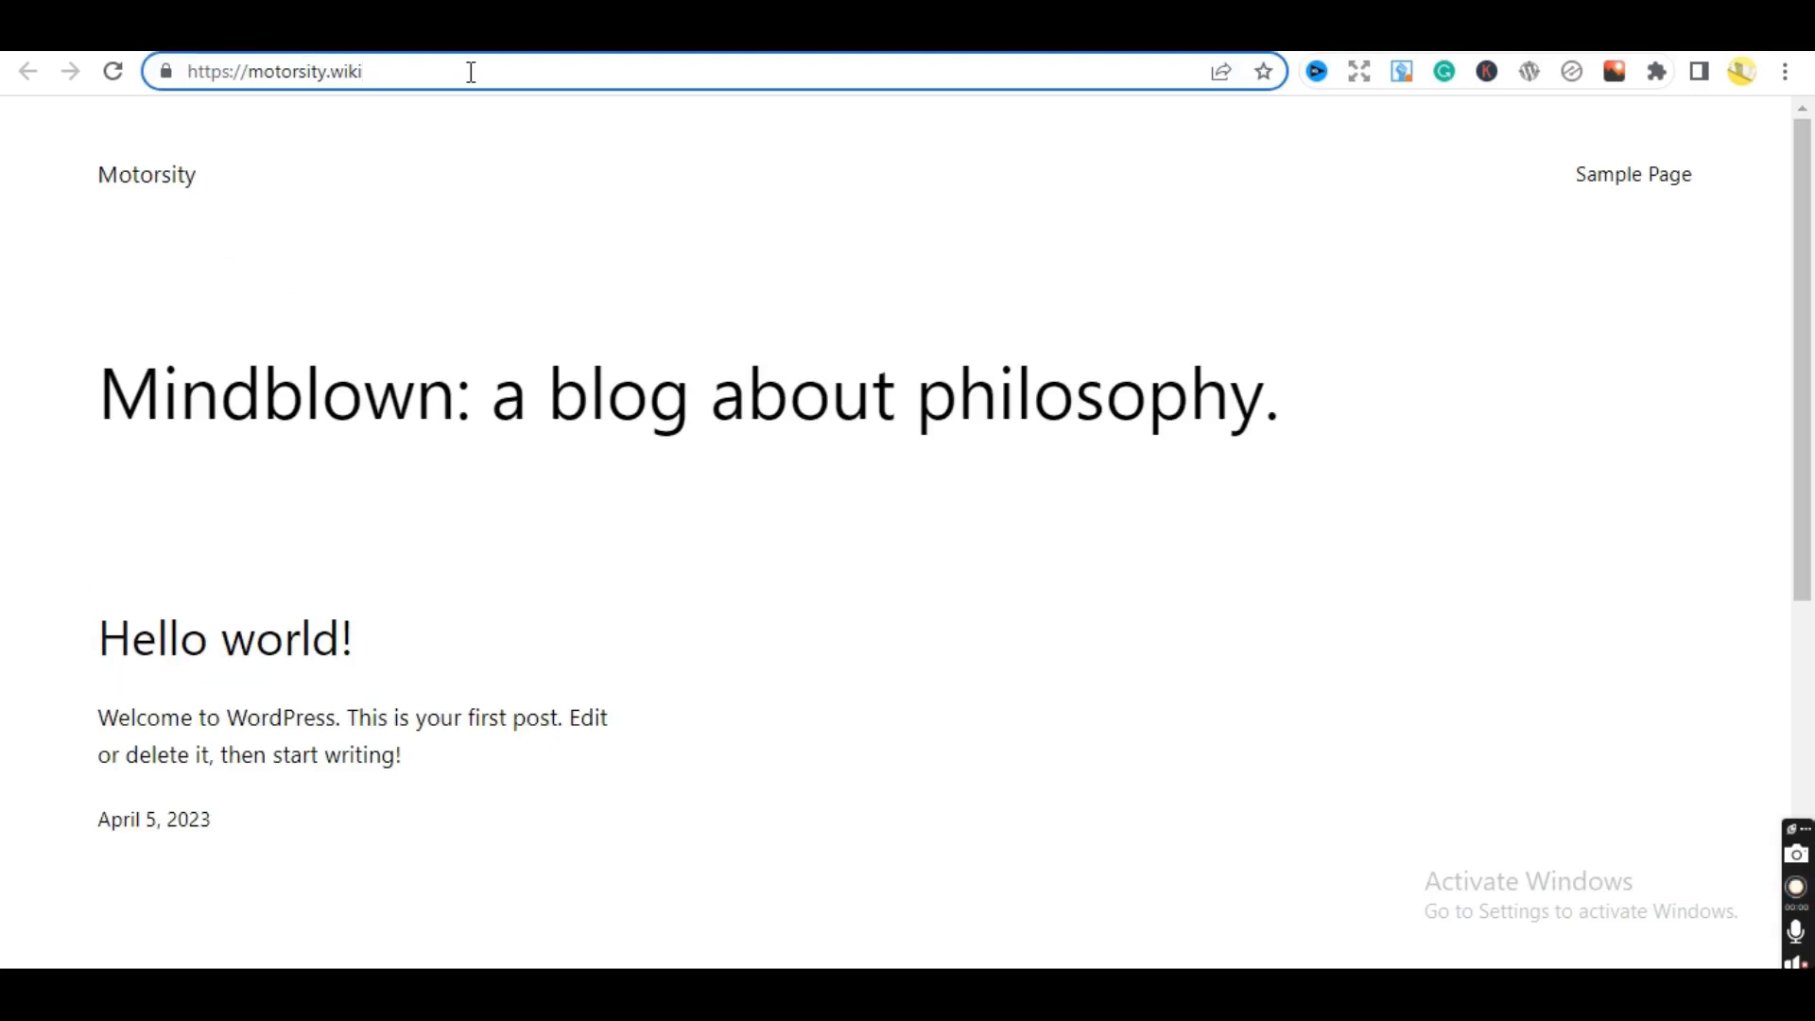
text(/)
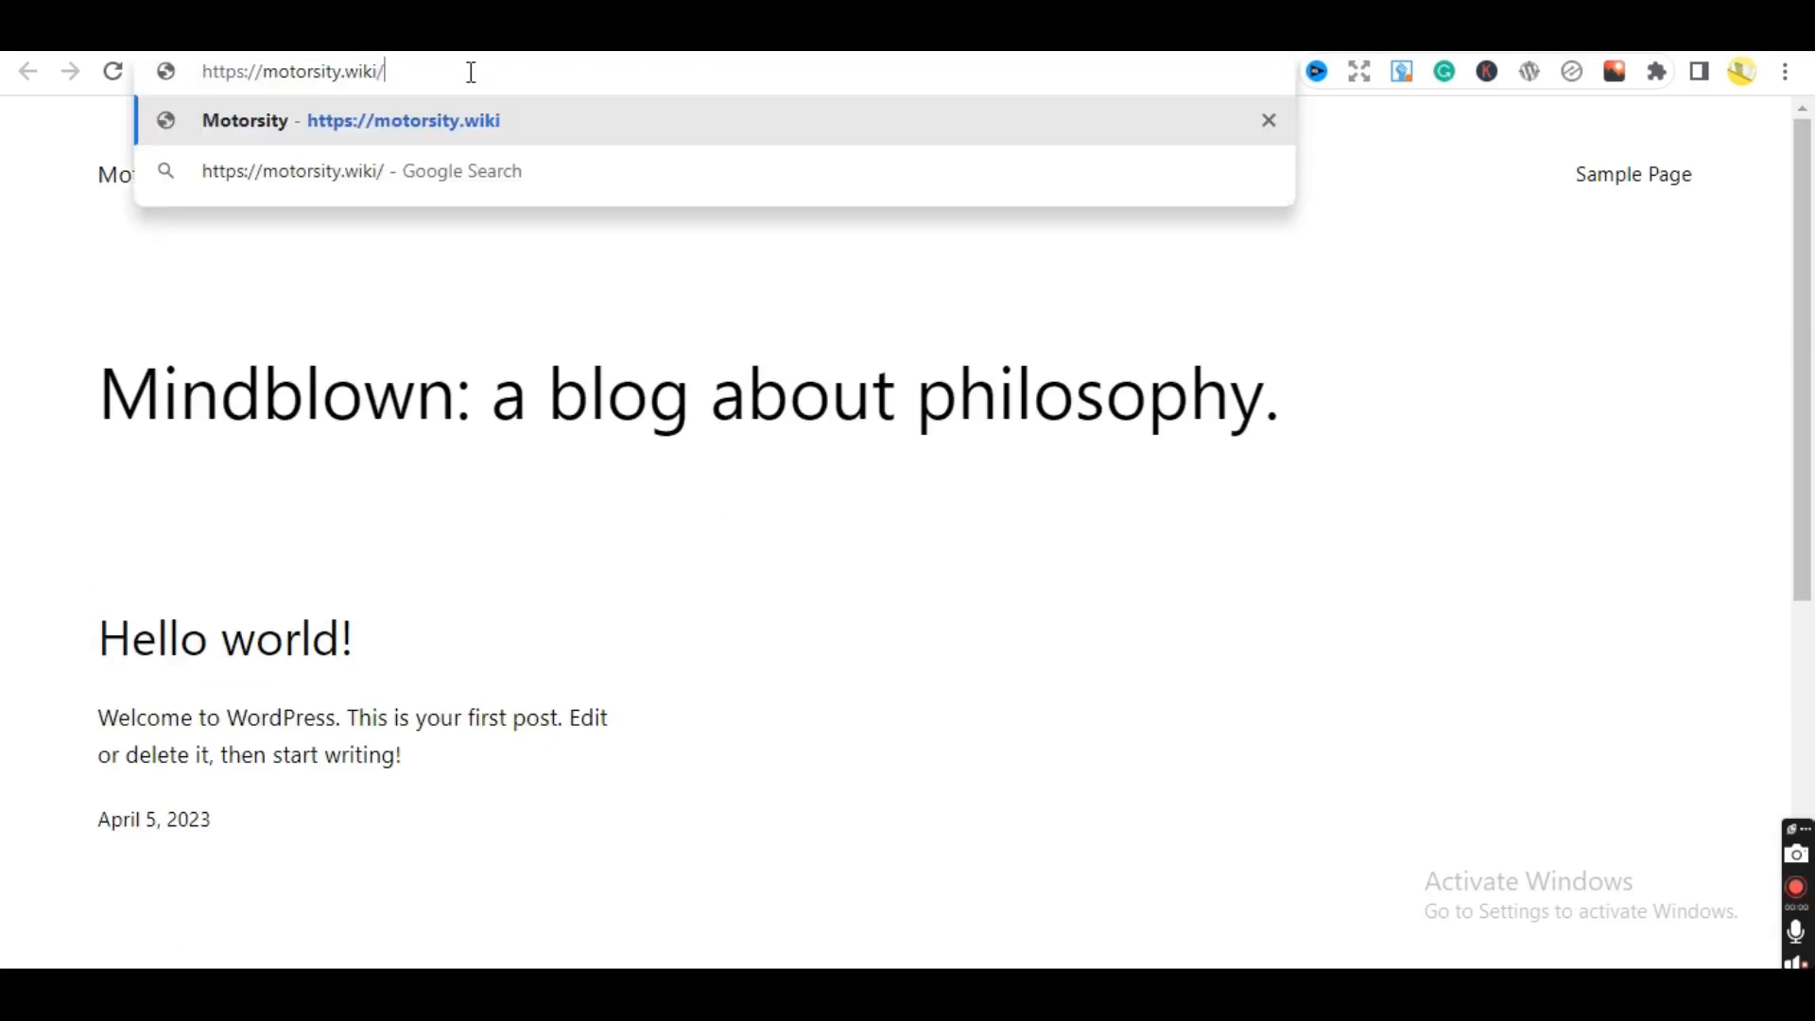
key(BackSpace)
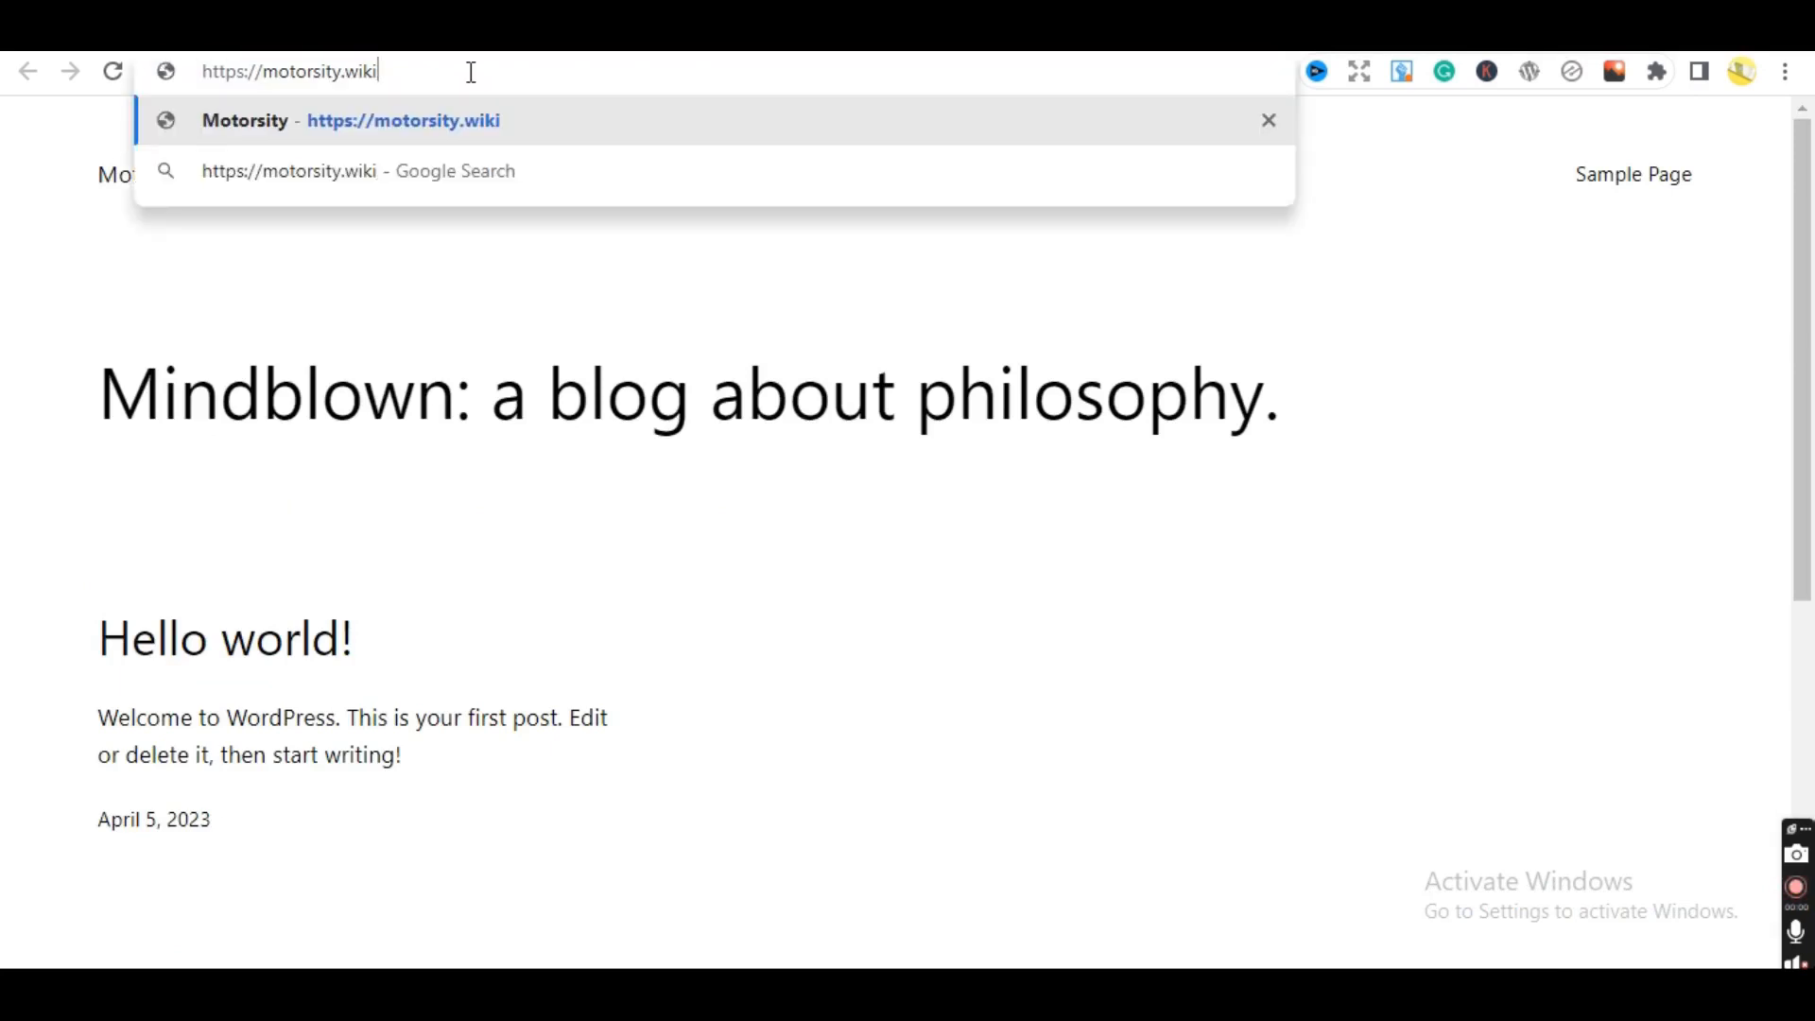
text(/w)
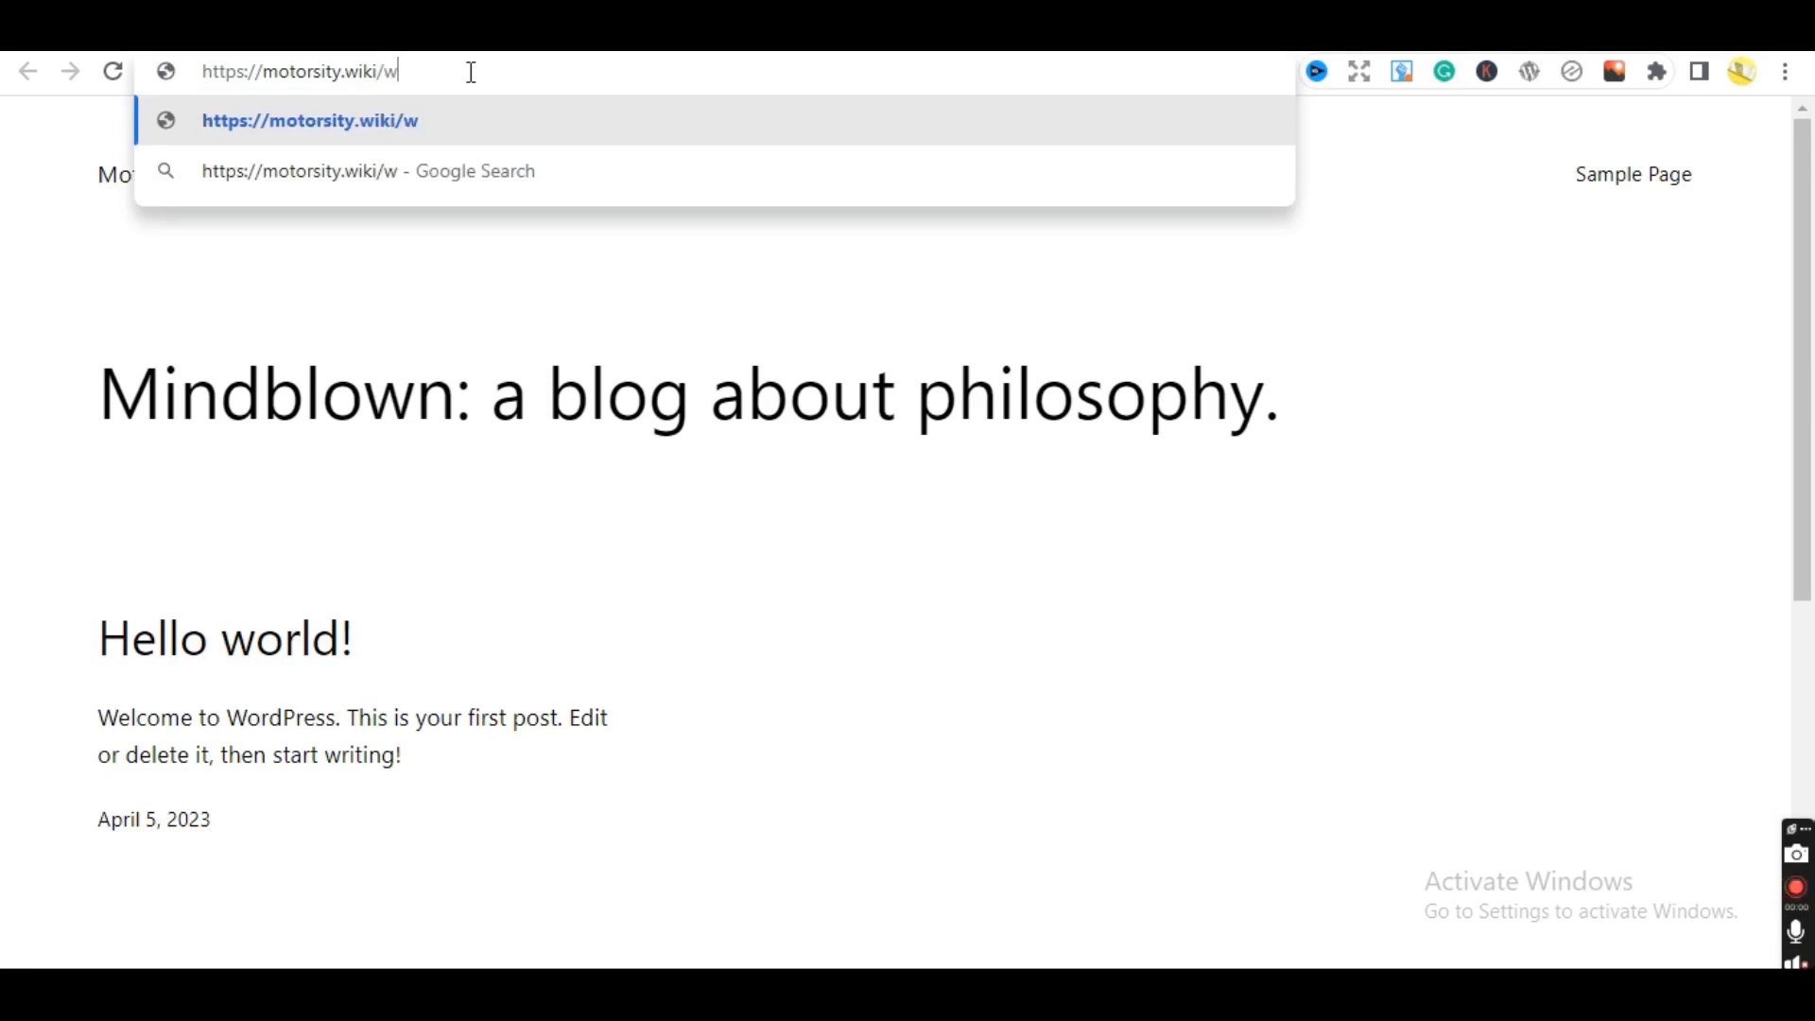
text(p-)
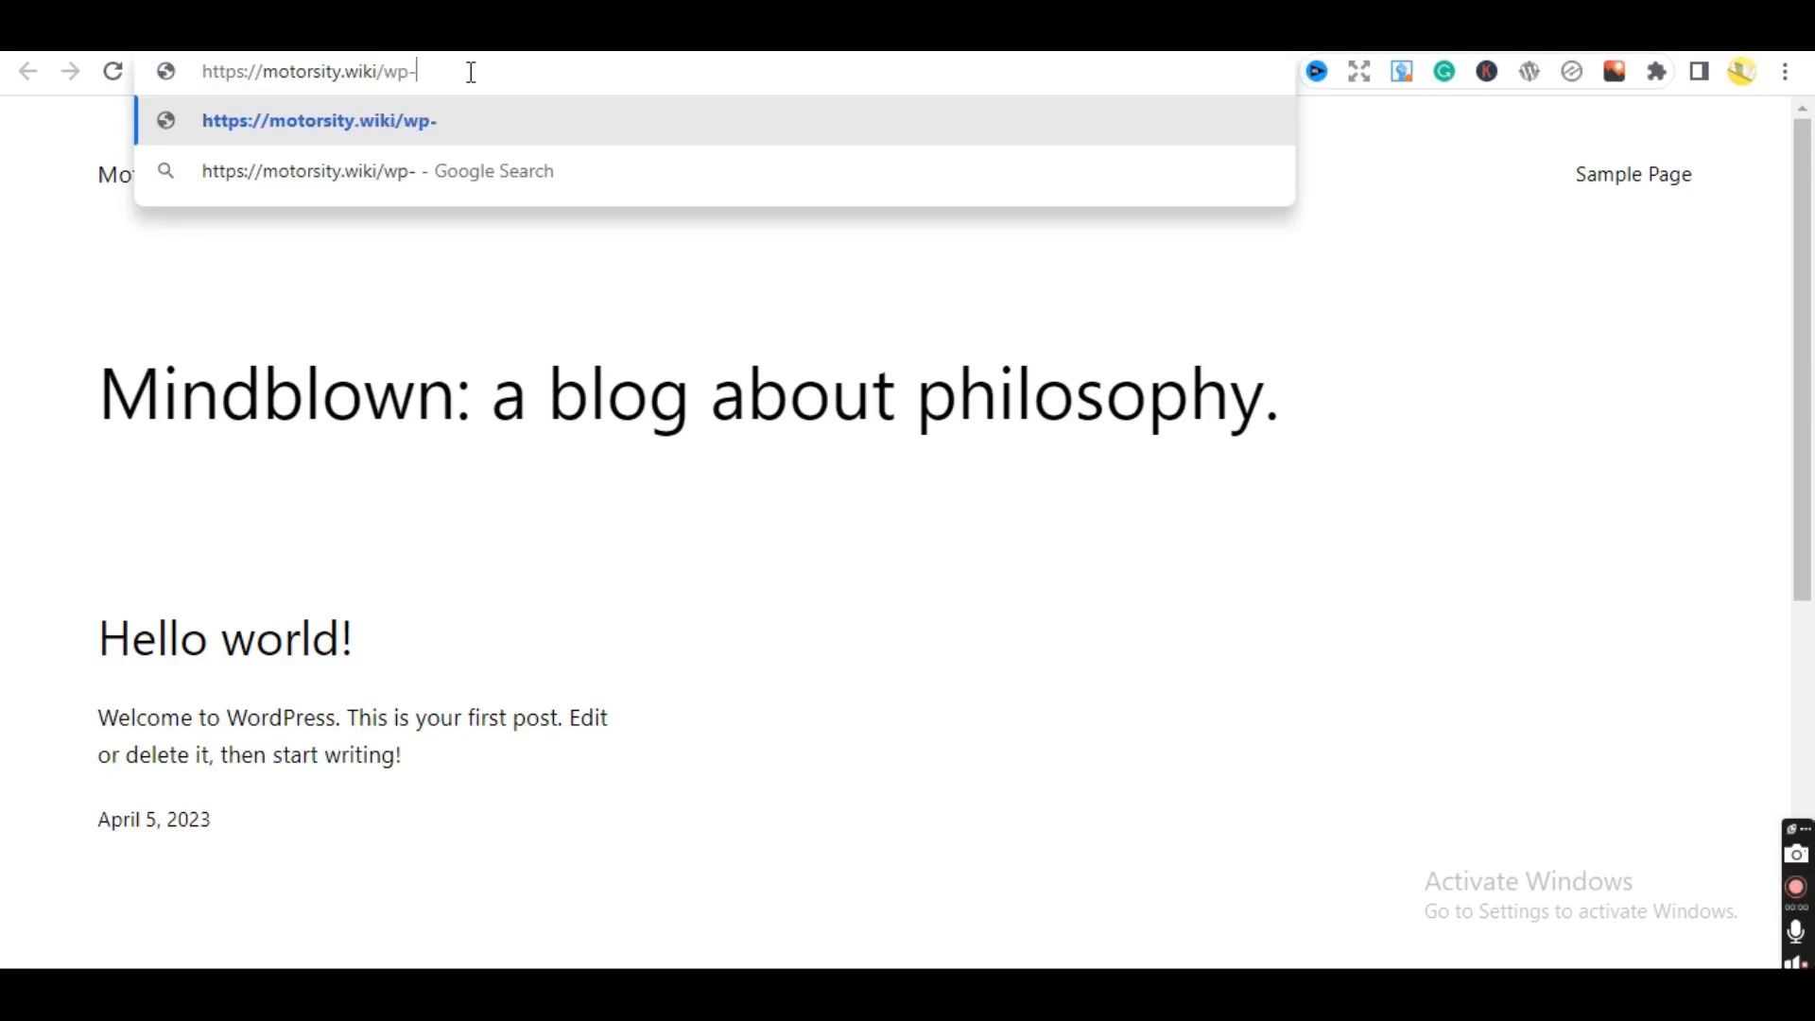
key(BackSpace)
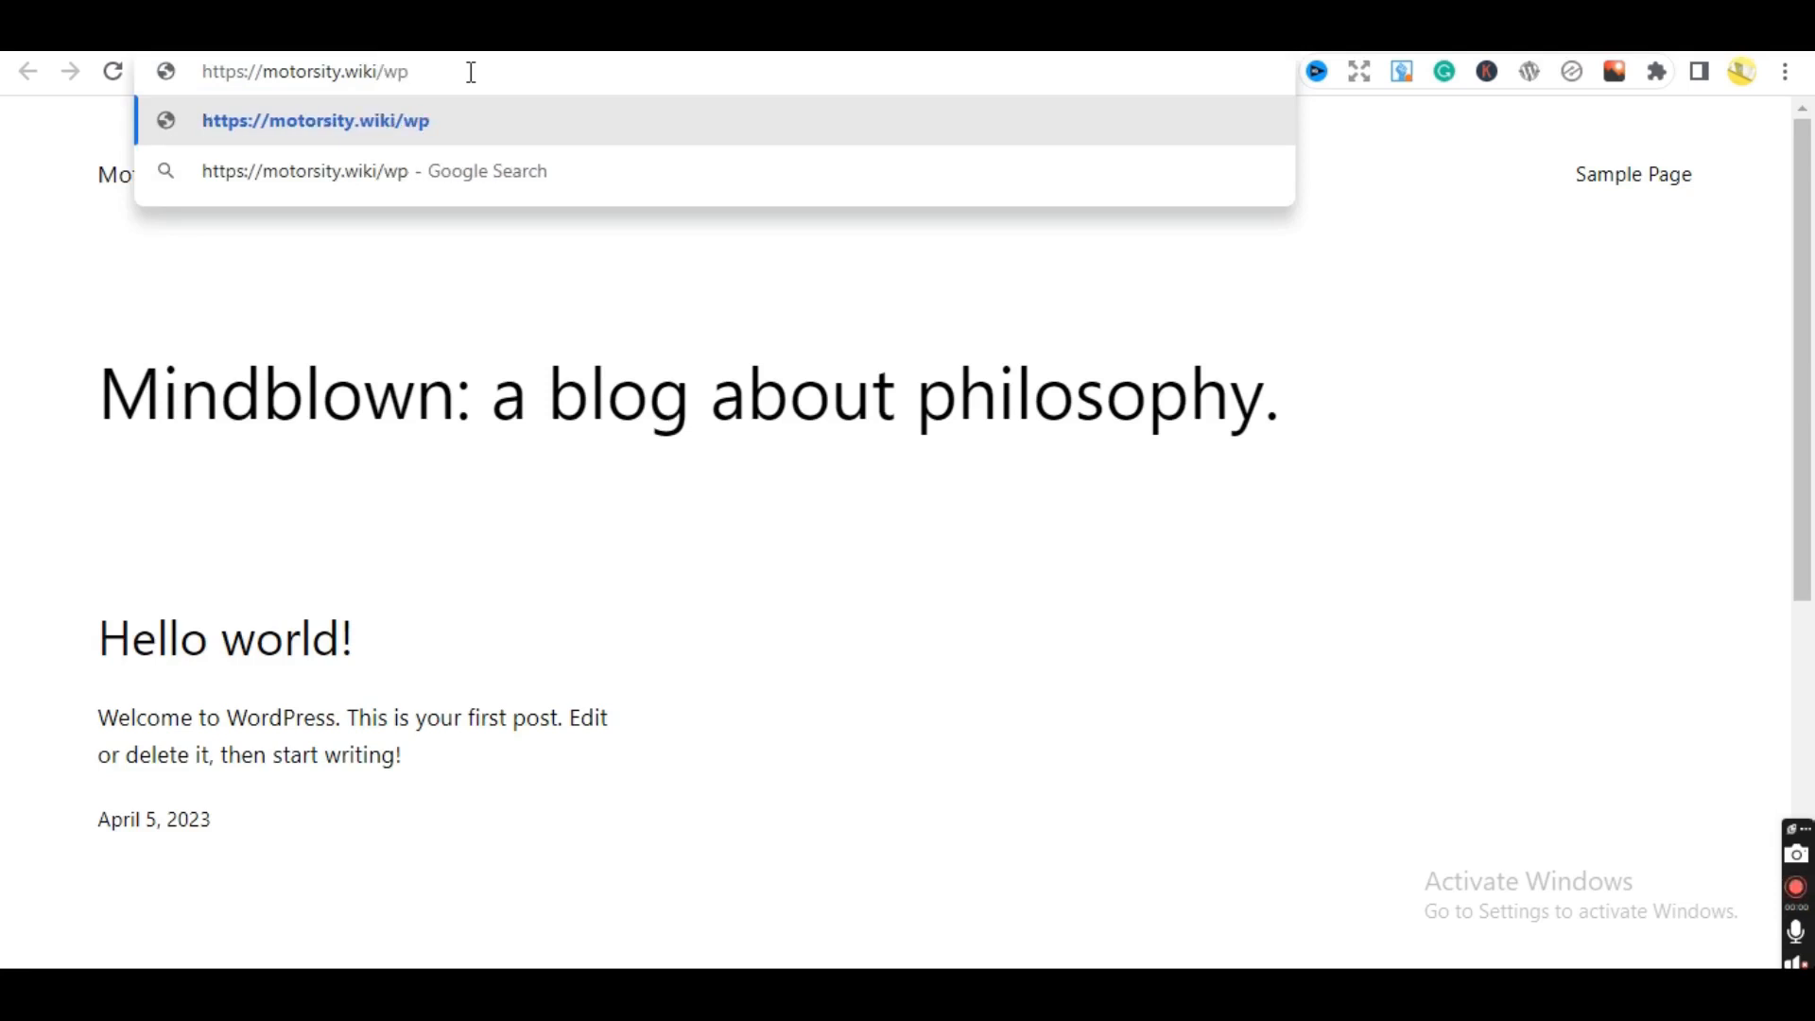
text(_ad)
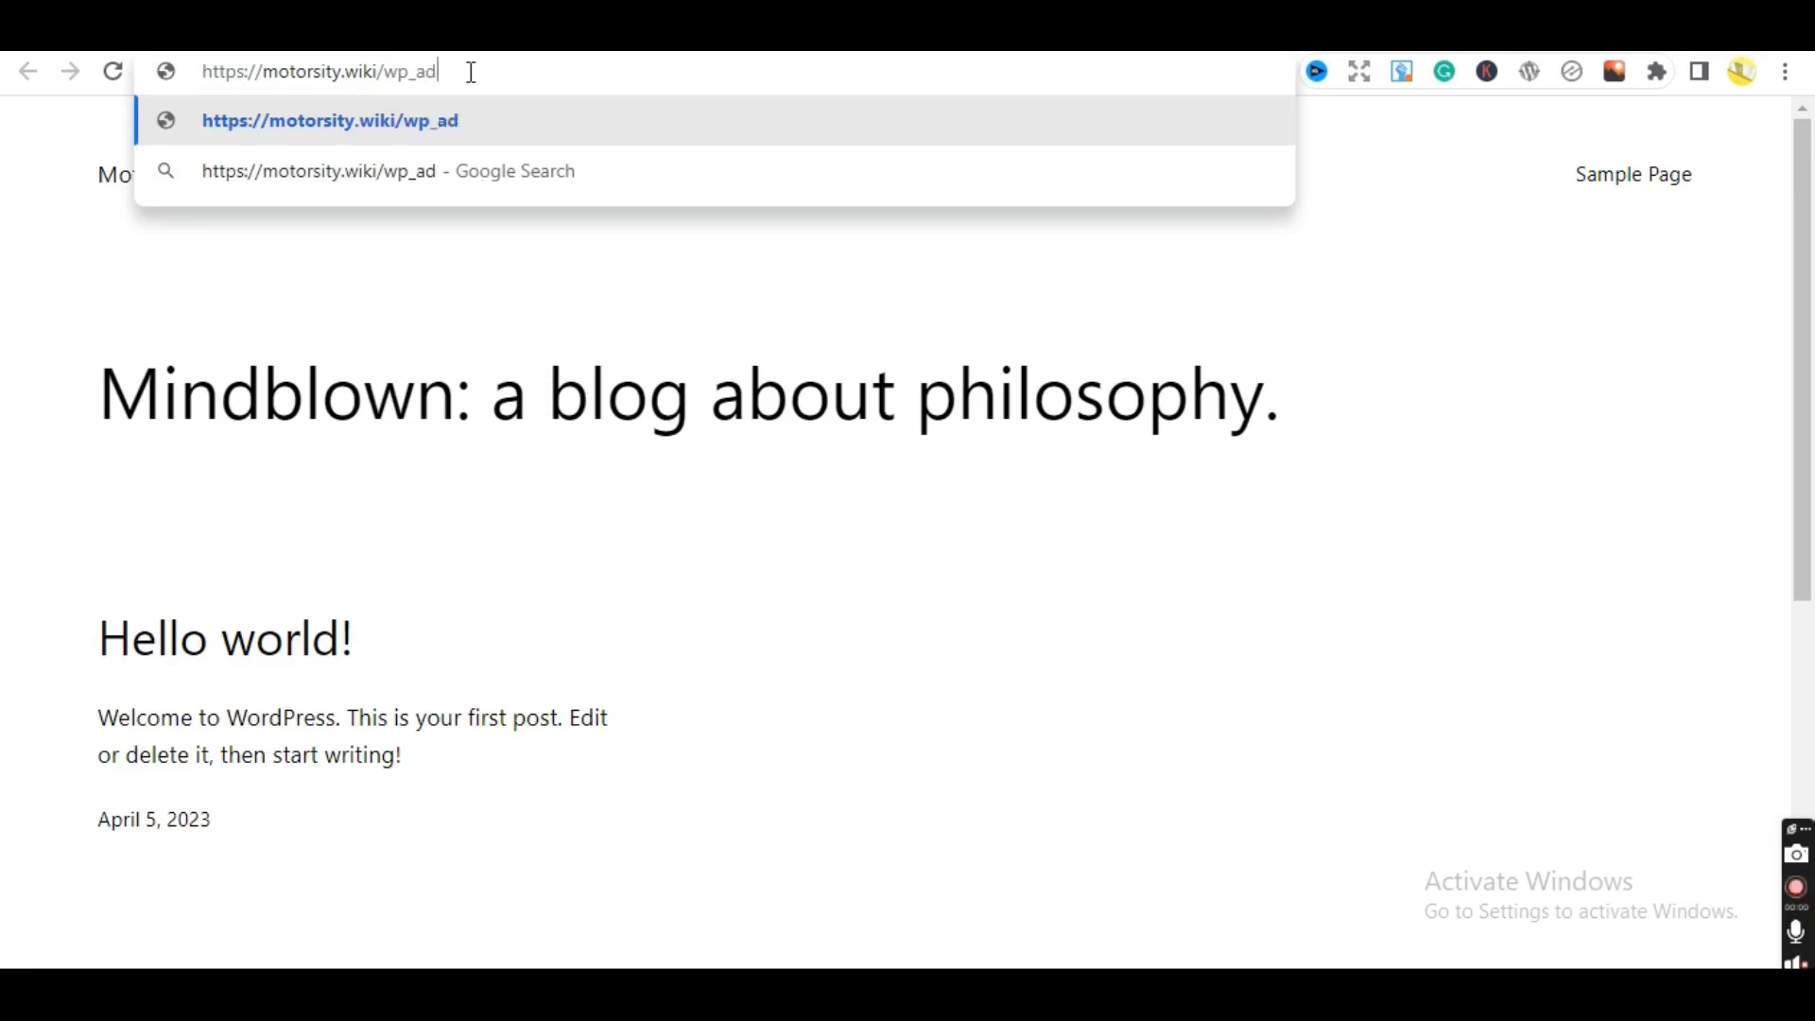
text(min)
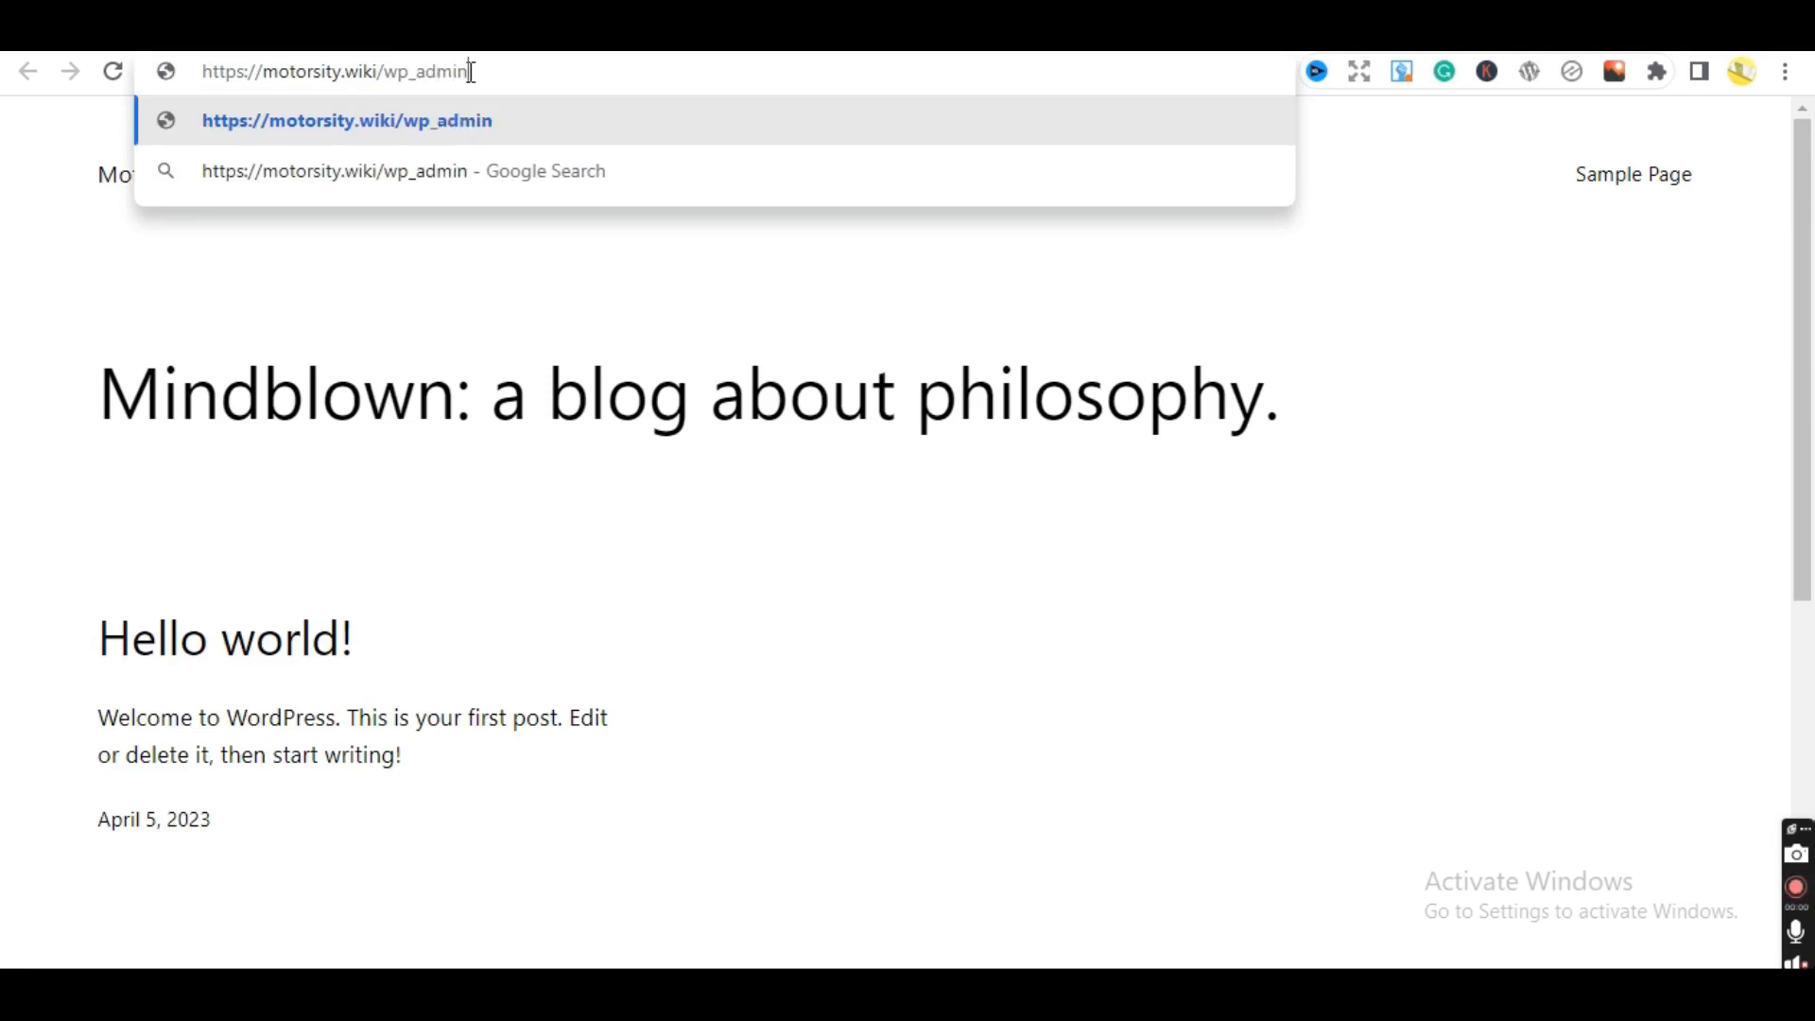
key(Return)
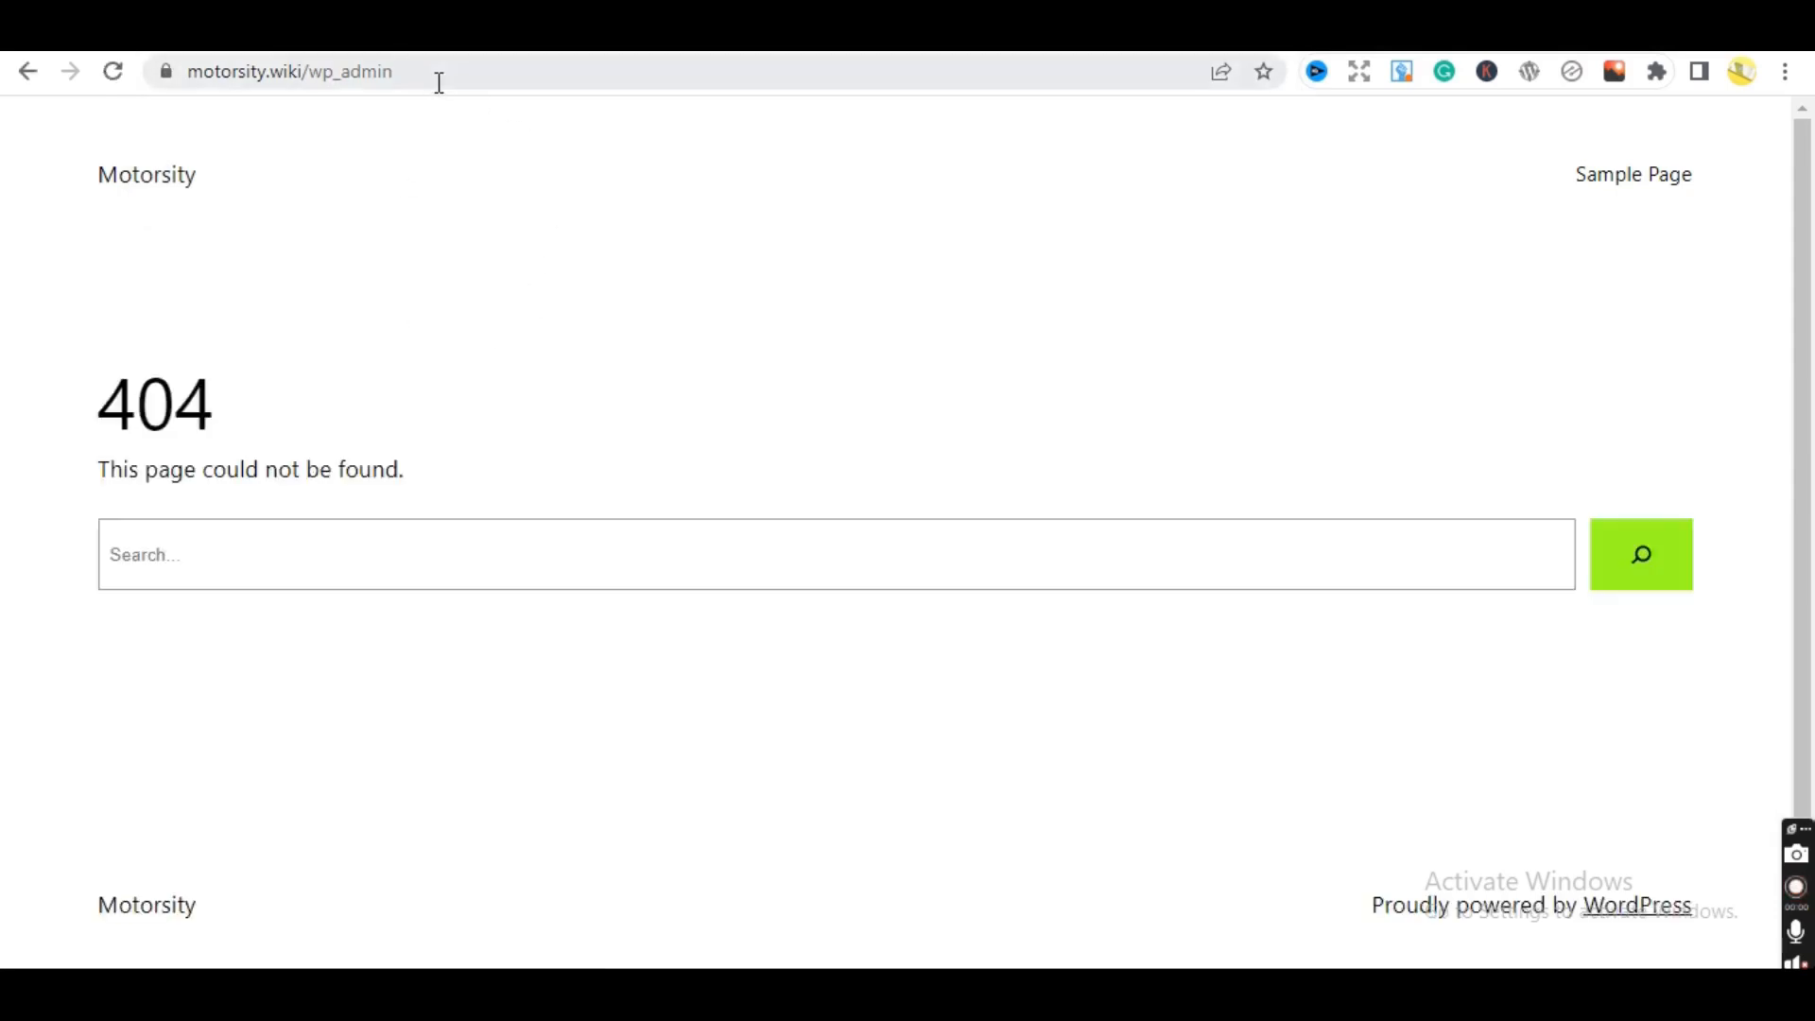
- Delete _admin from the end of the address to trim it back
click(440, 83)
key(End)
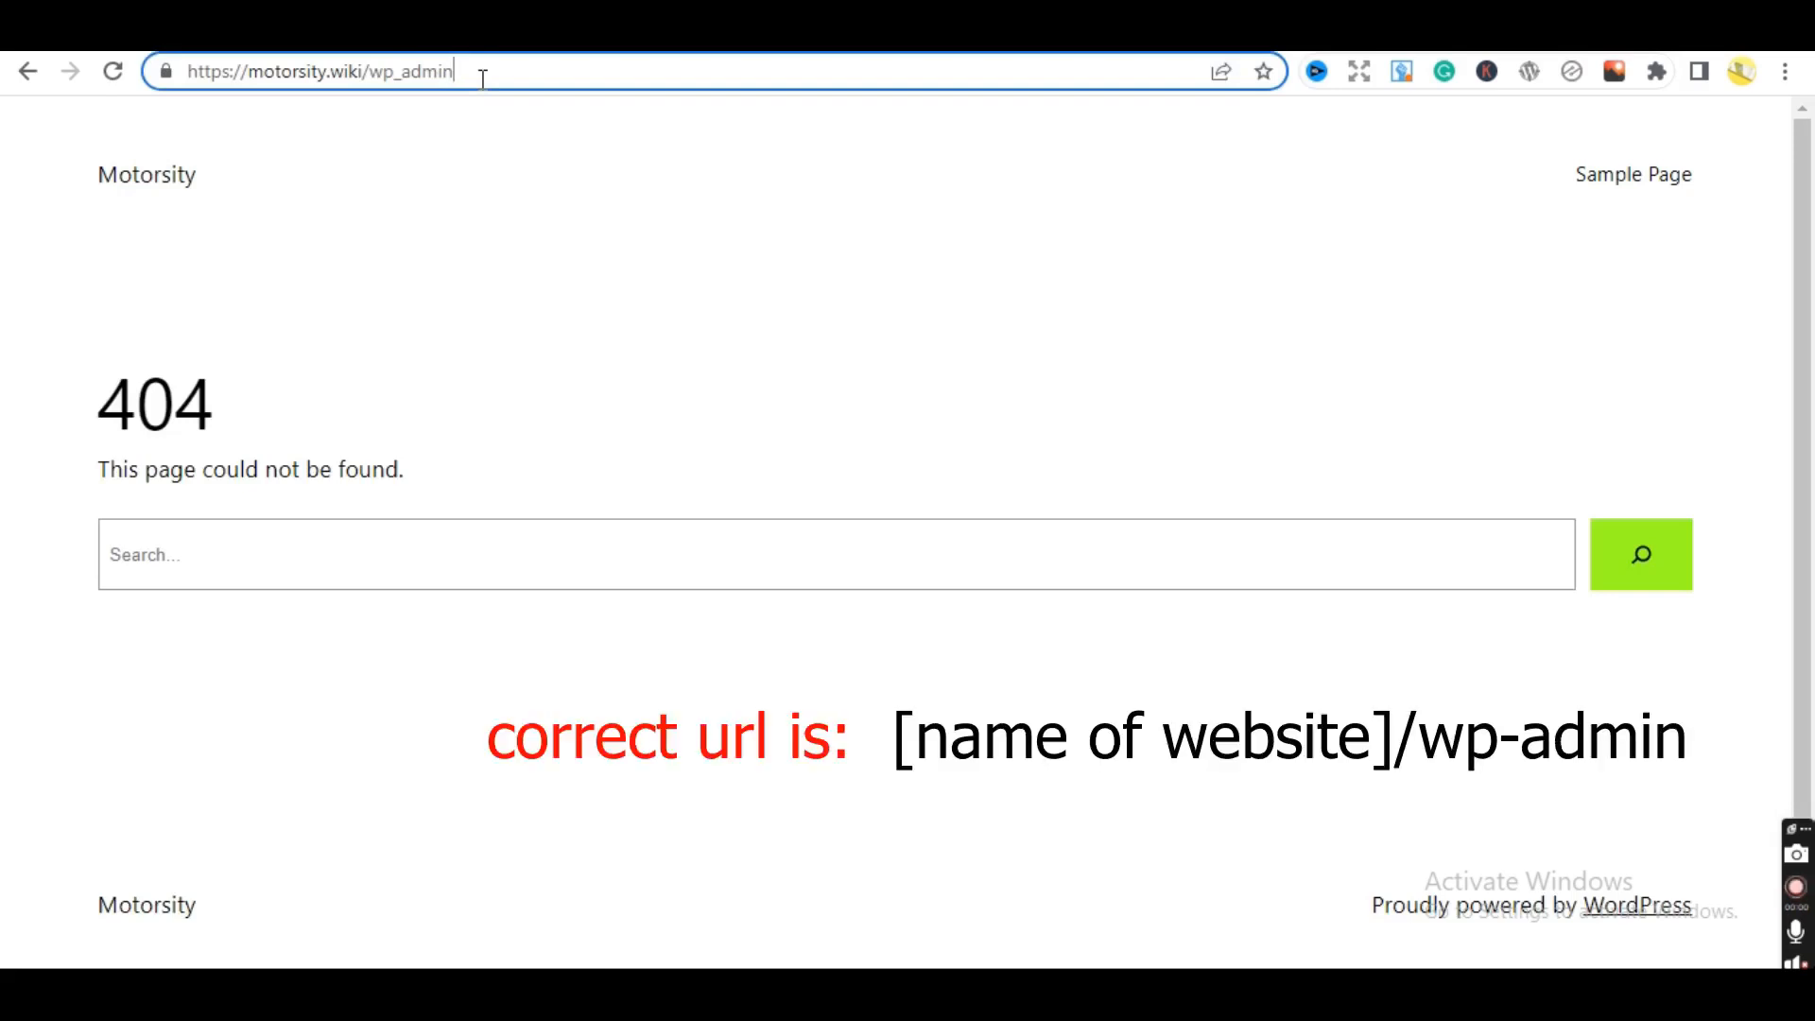
key(BackSpace)
key(BackSpace)
key(BackSpace)
key(BackSpace)
key(BackSpace)
key(BackSpace)
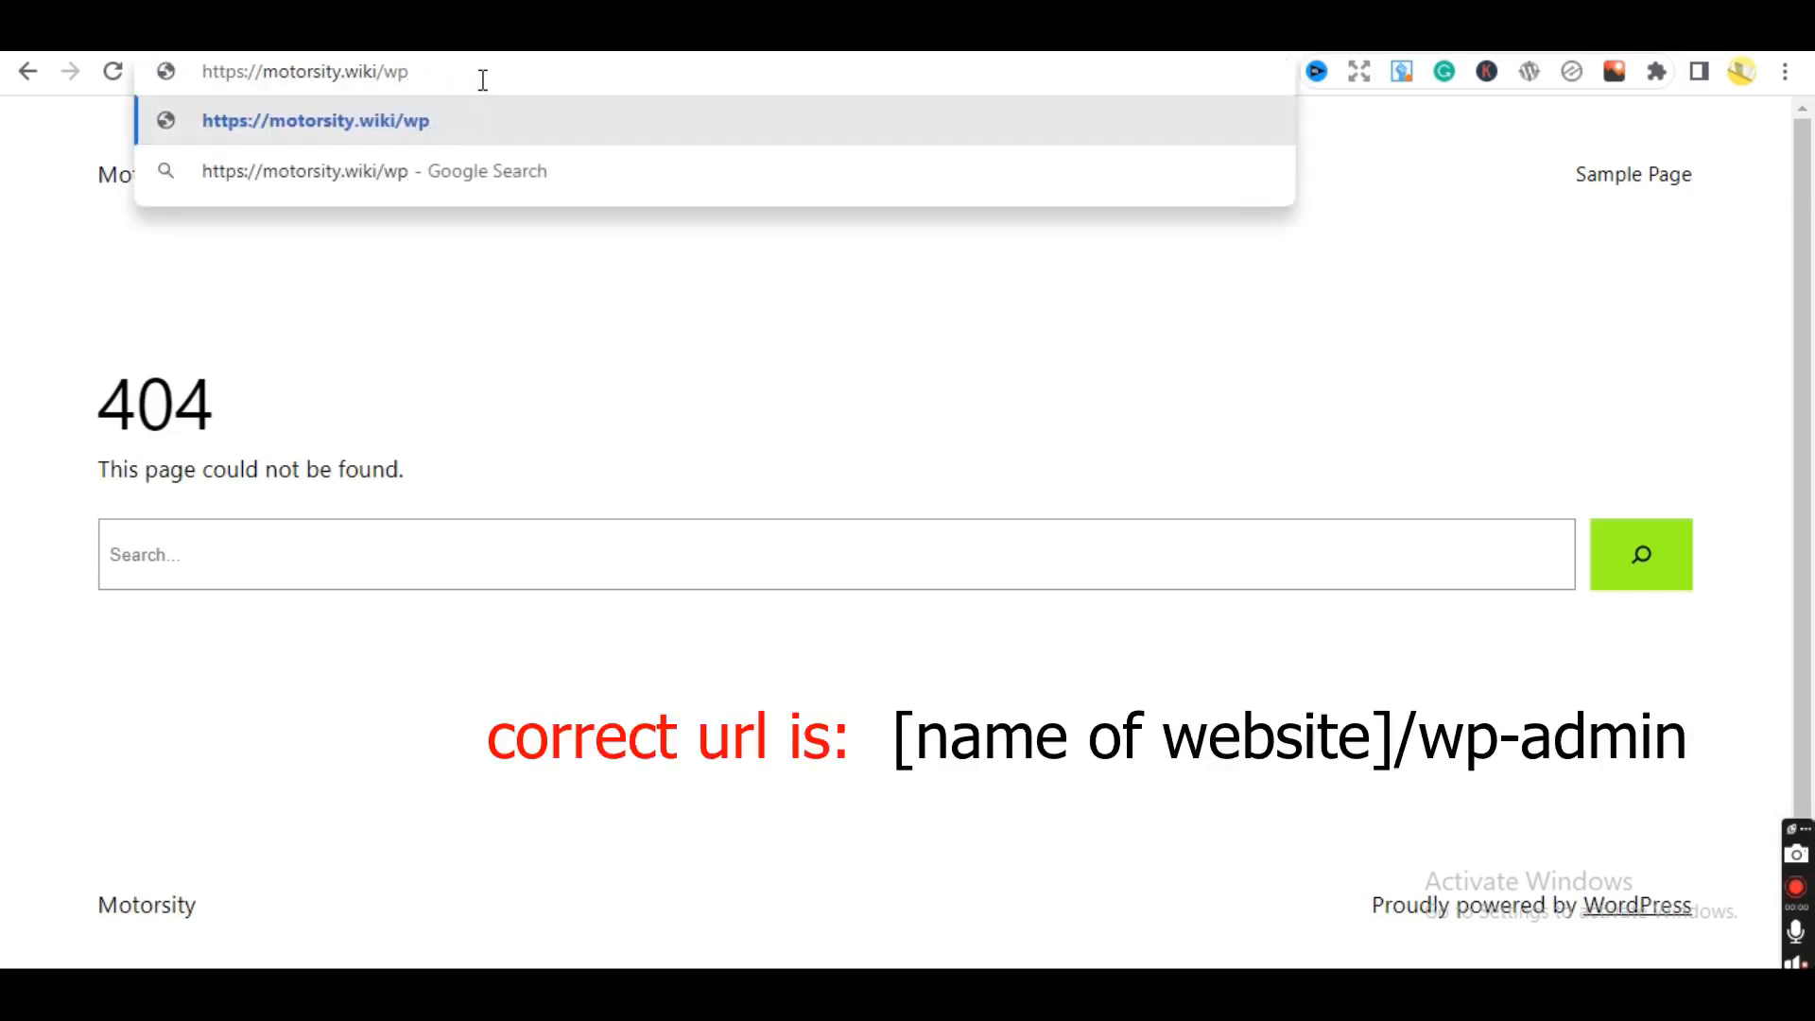
key(BackSpace)
key(BackSpace)
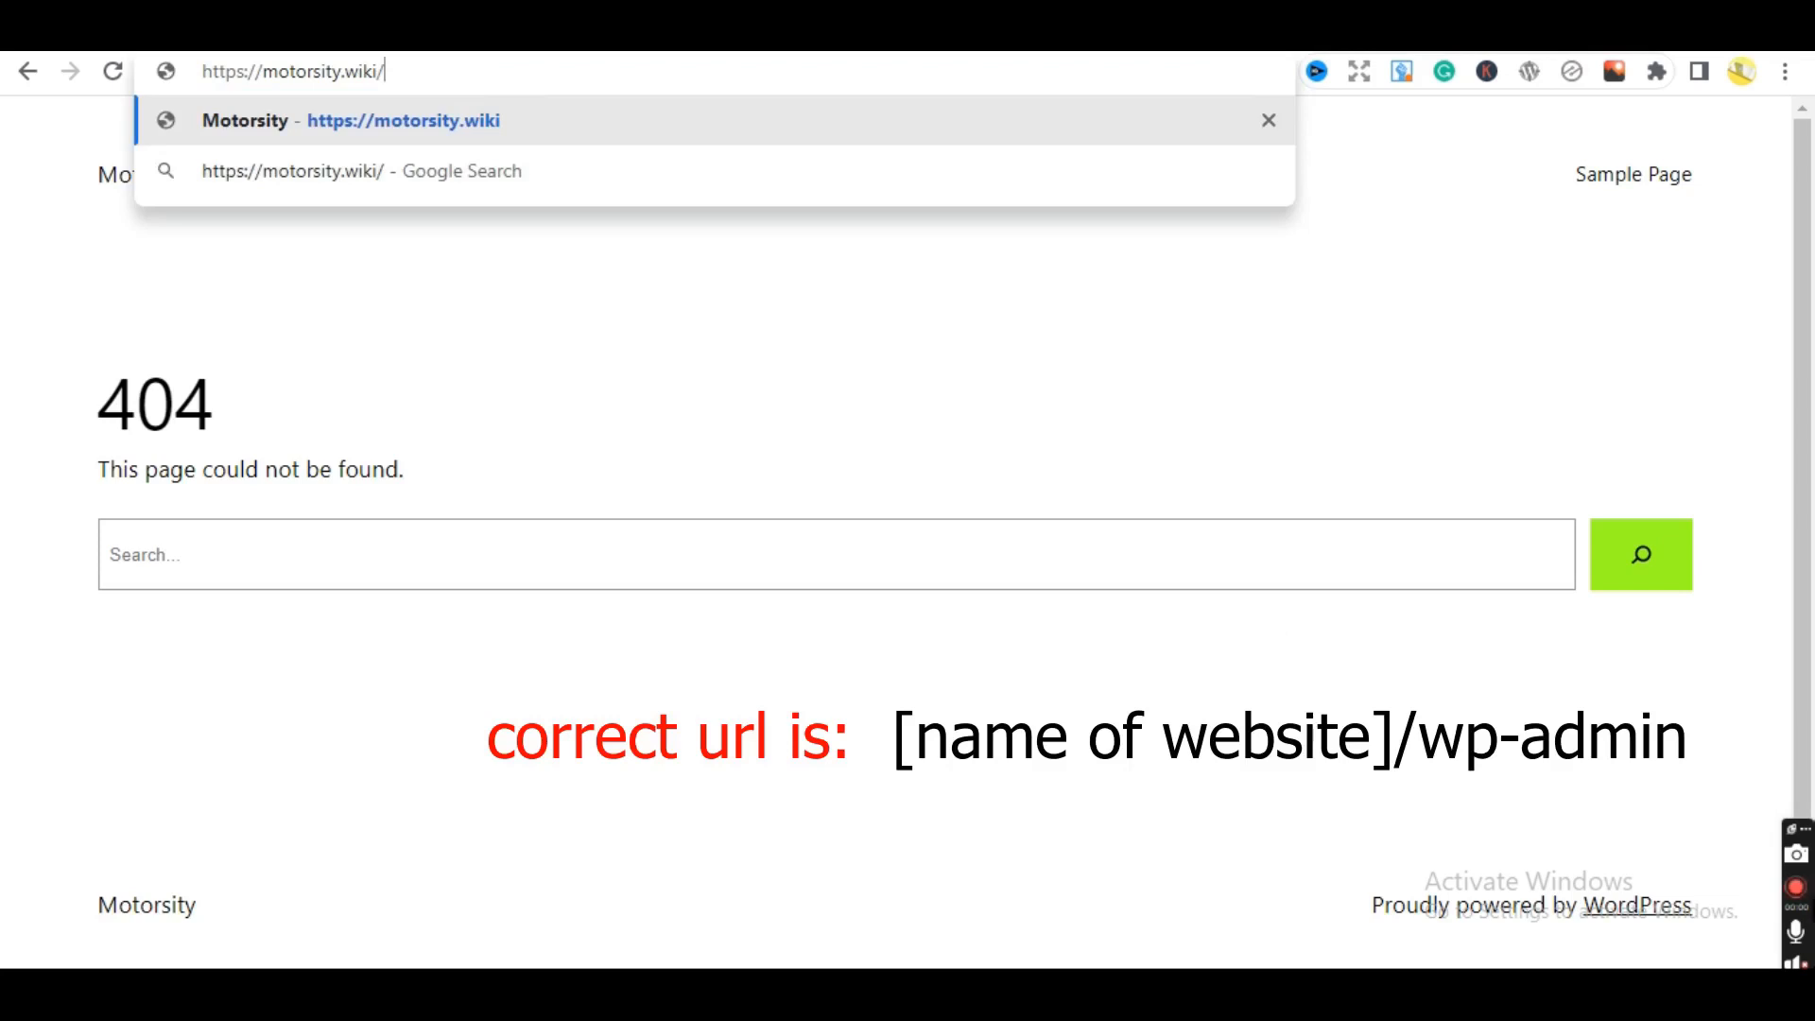
- Load the Motorsity admin Dashboard at motorsity.wiki/wp-admin
click(1797, 893)
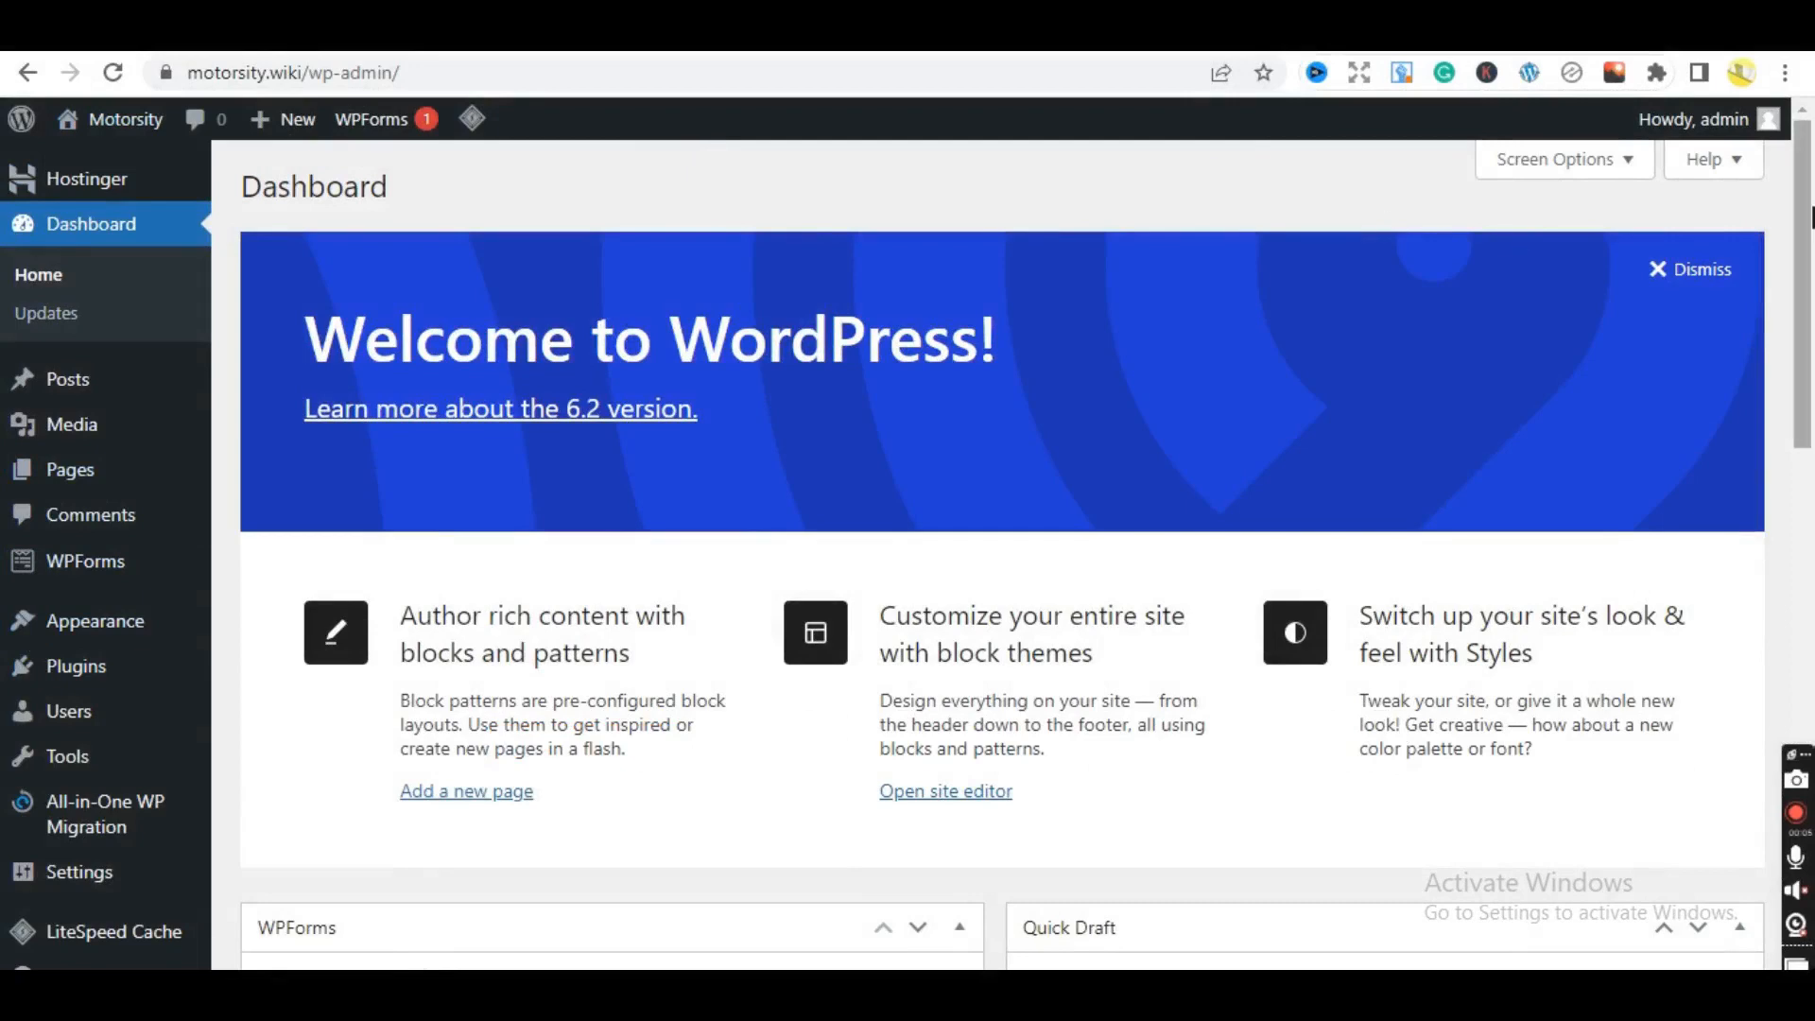
drag(1811, 216, 1811, 178)
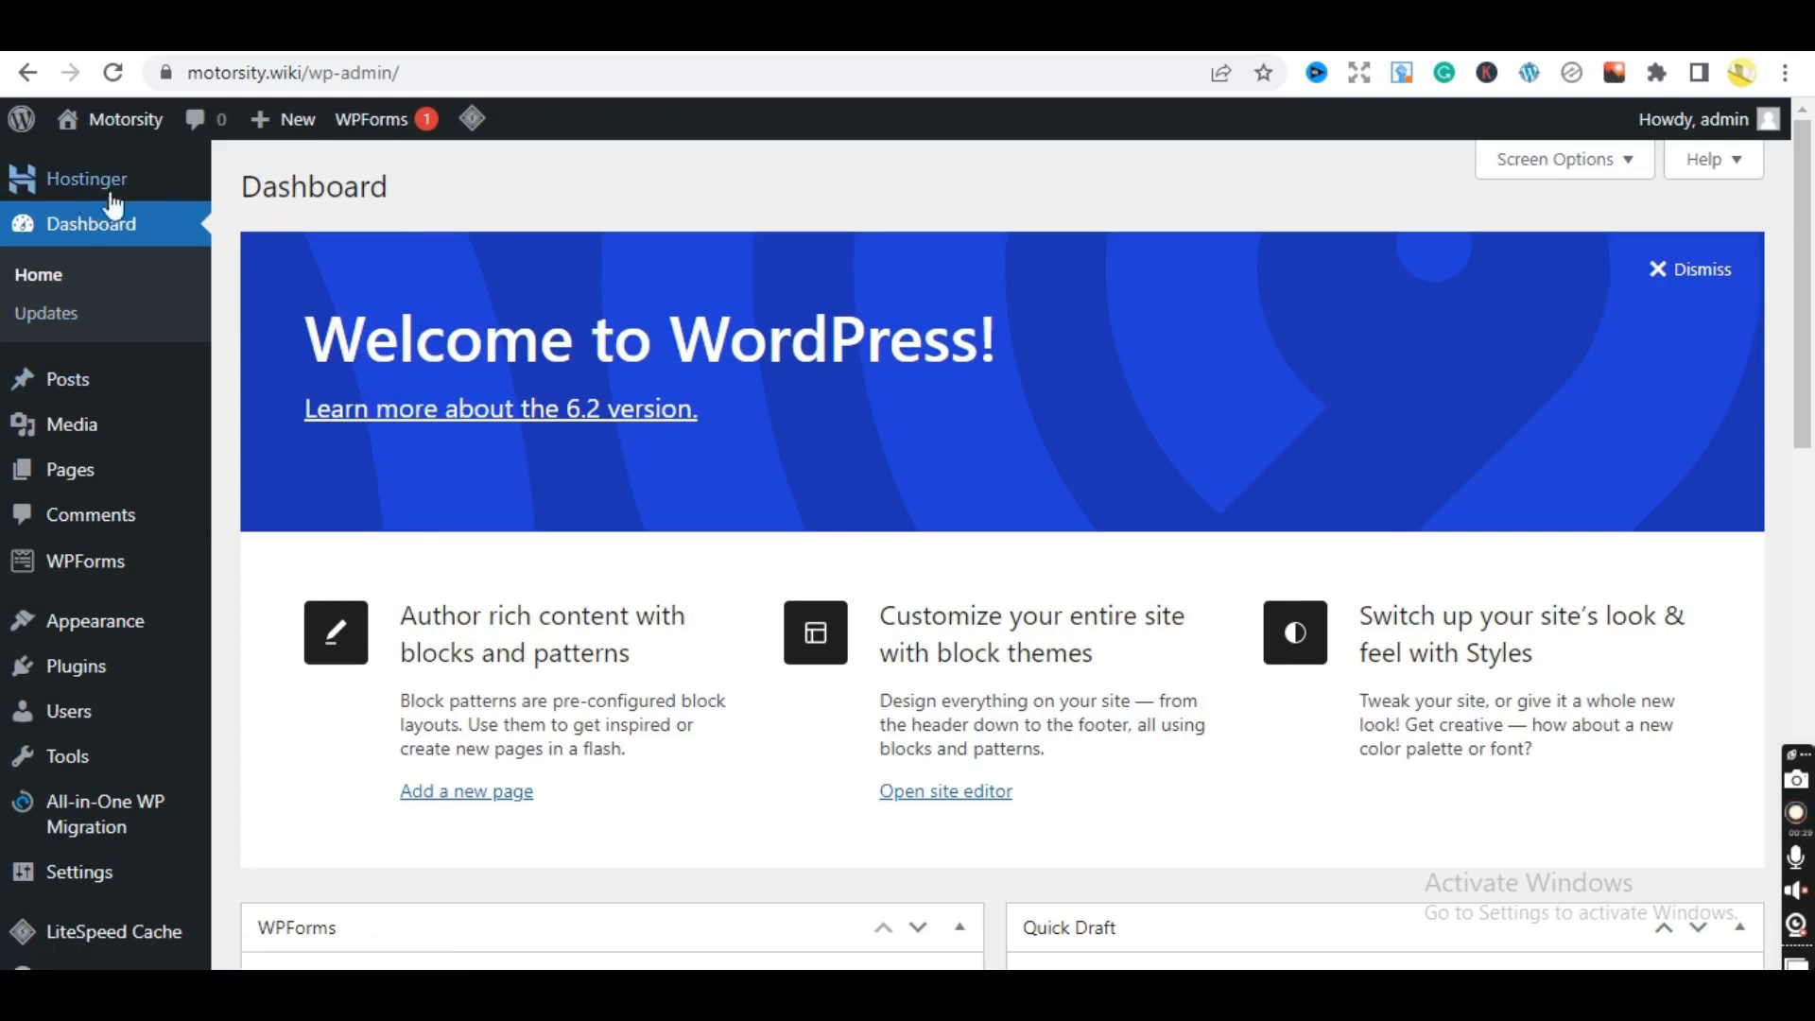
- Open the Hostinger guide in the admin area and expand, then collapse, Upload an image
click(59, 194)
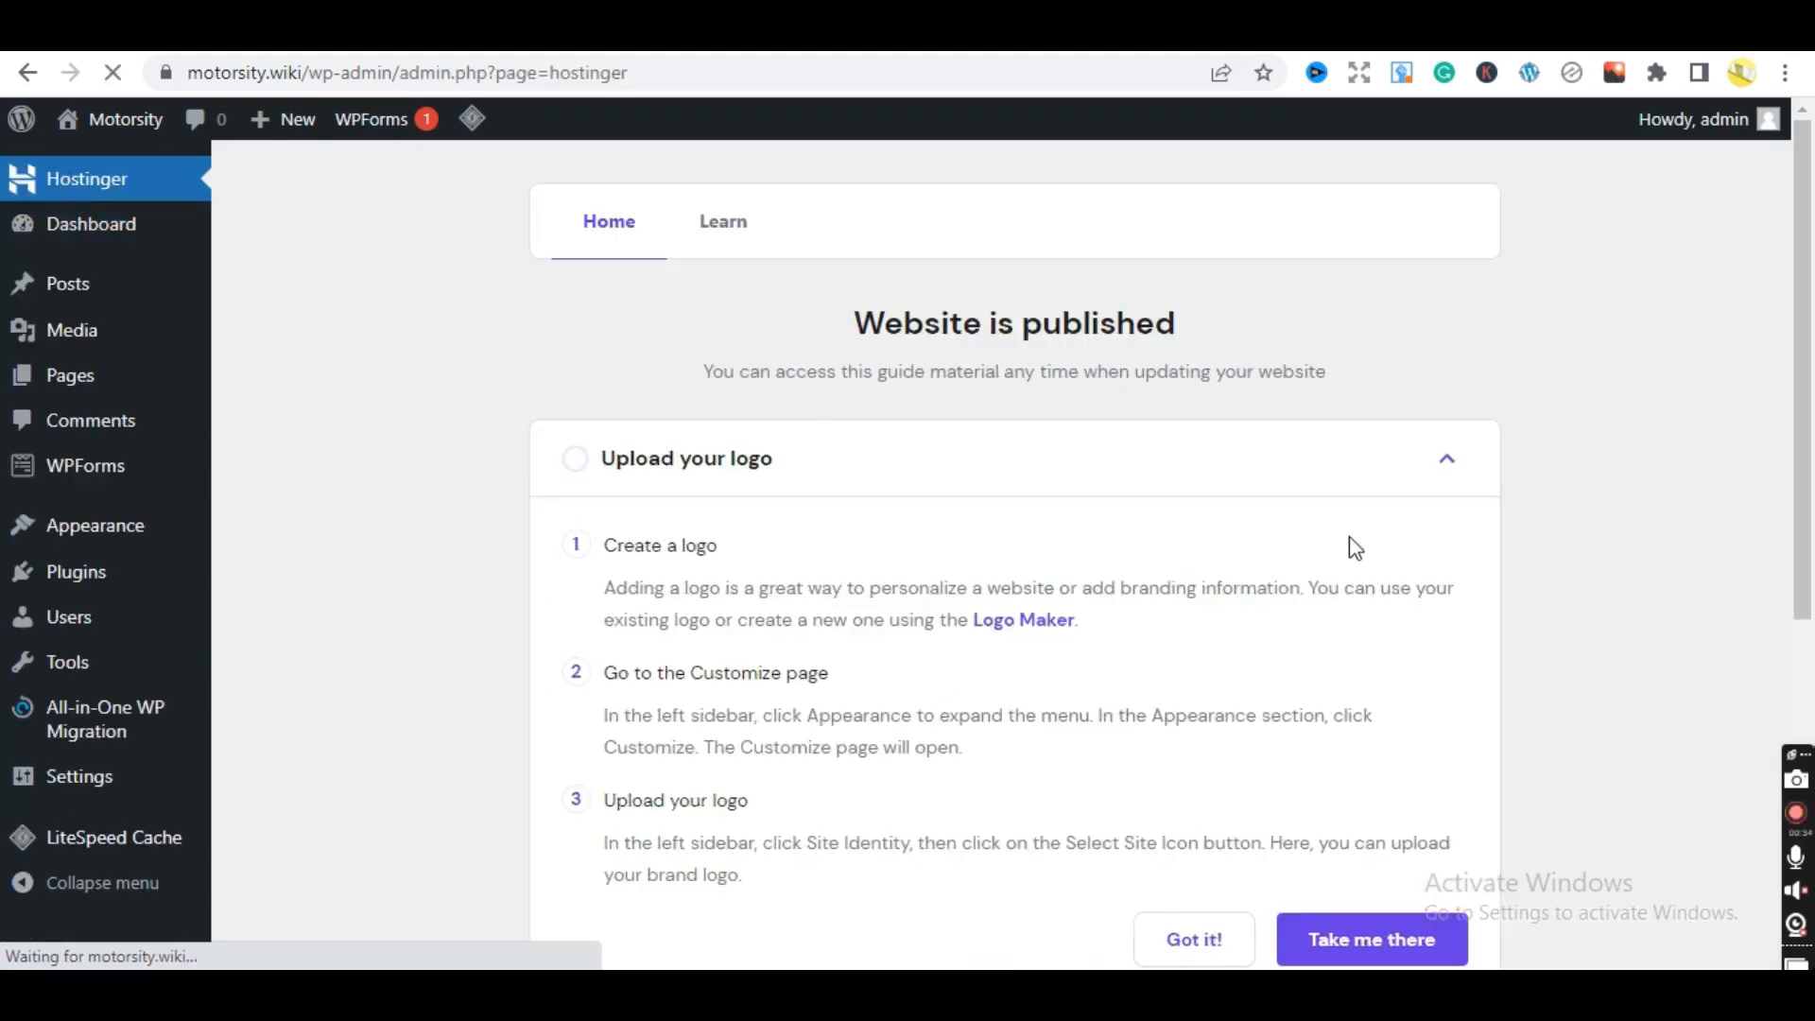
drag(1804, 382, 1812, 715)
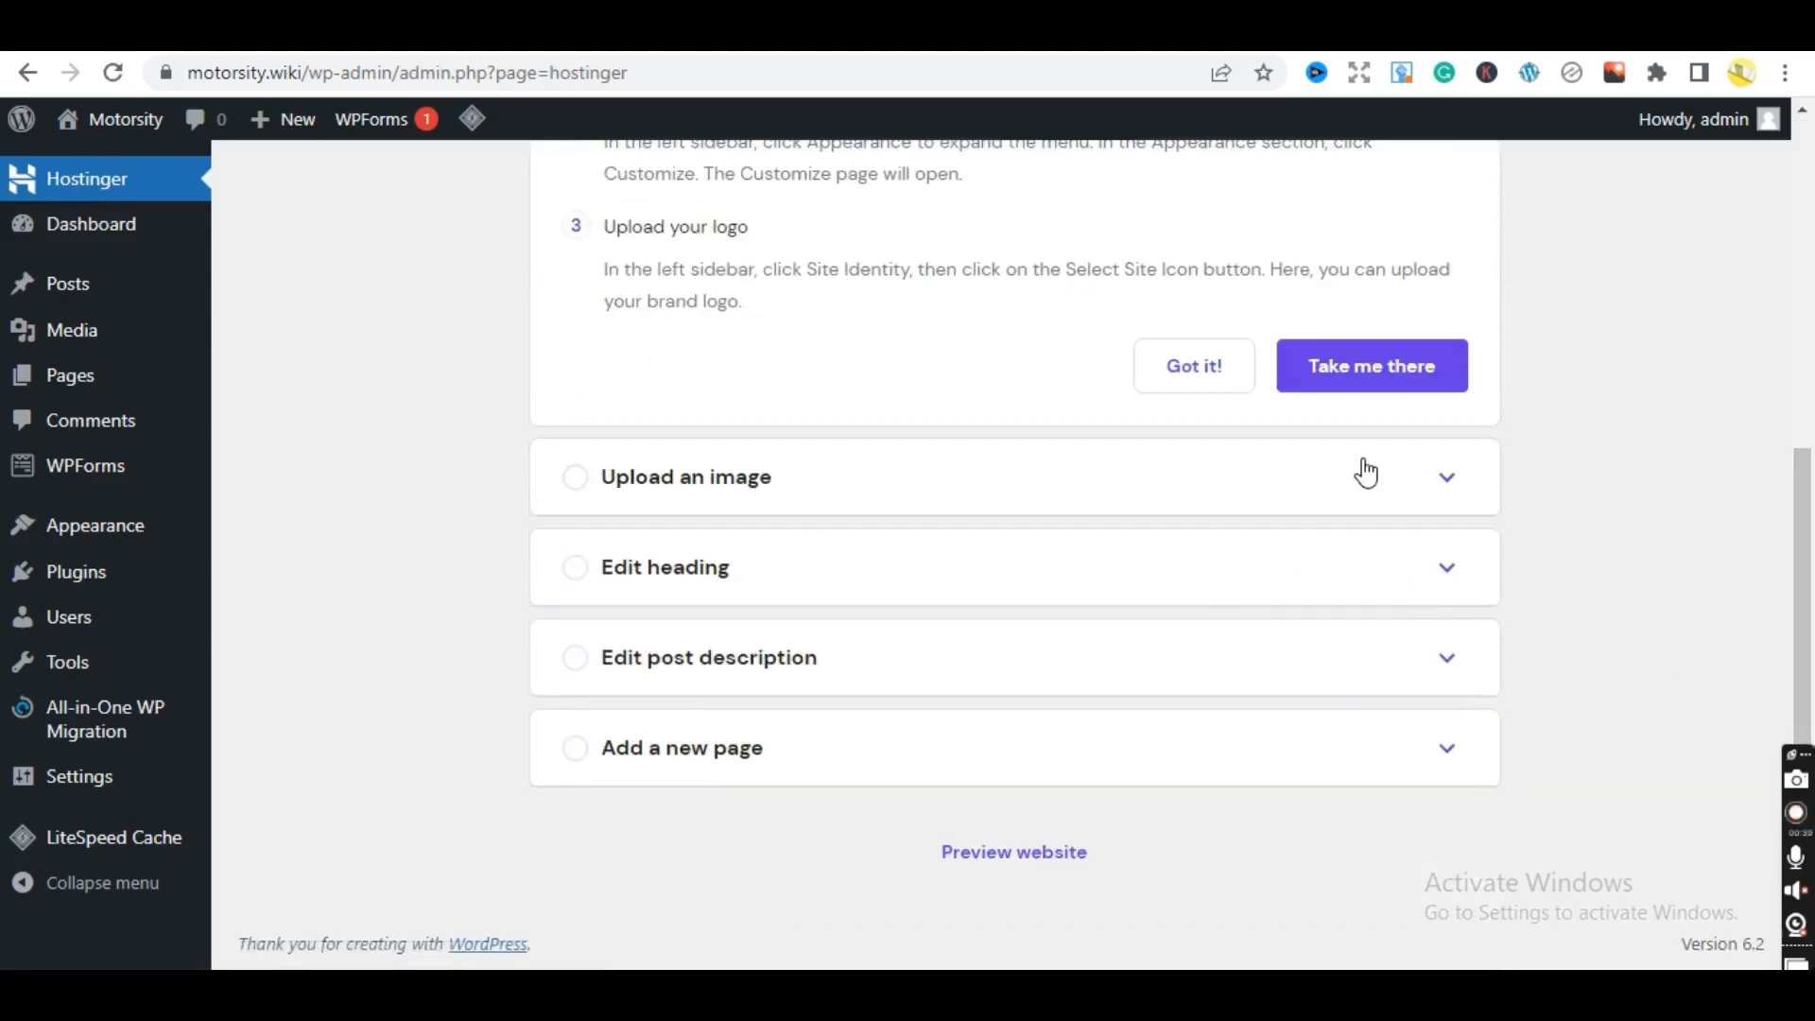
click(1423, 490)
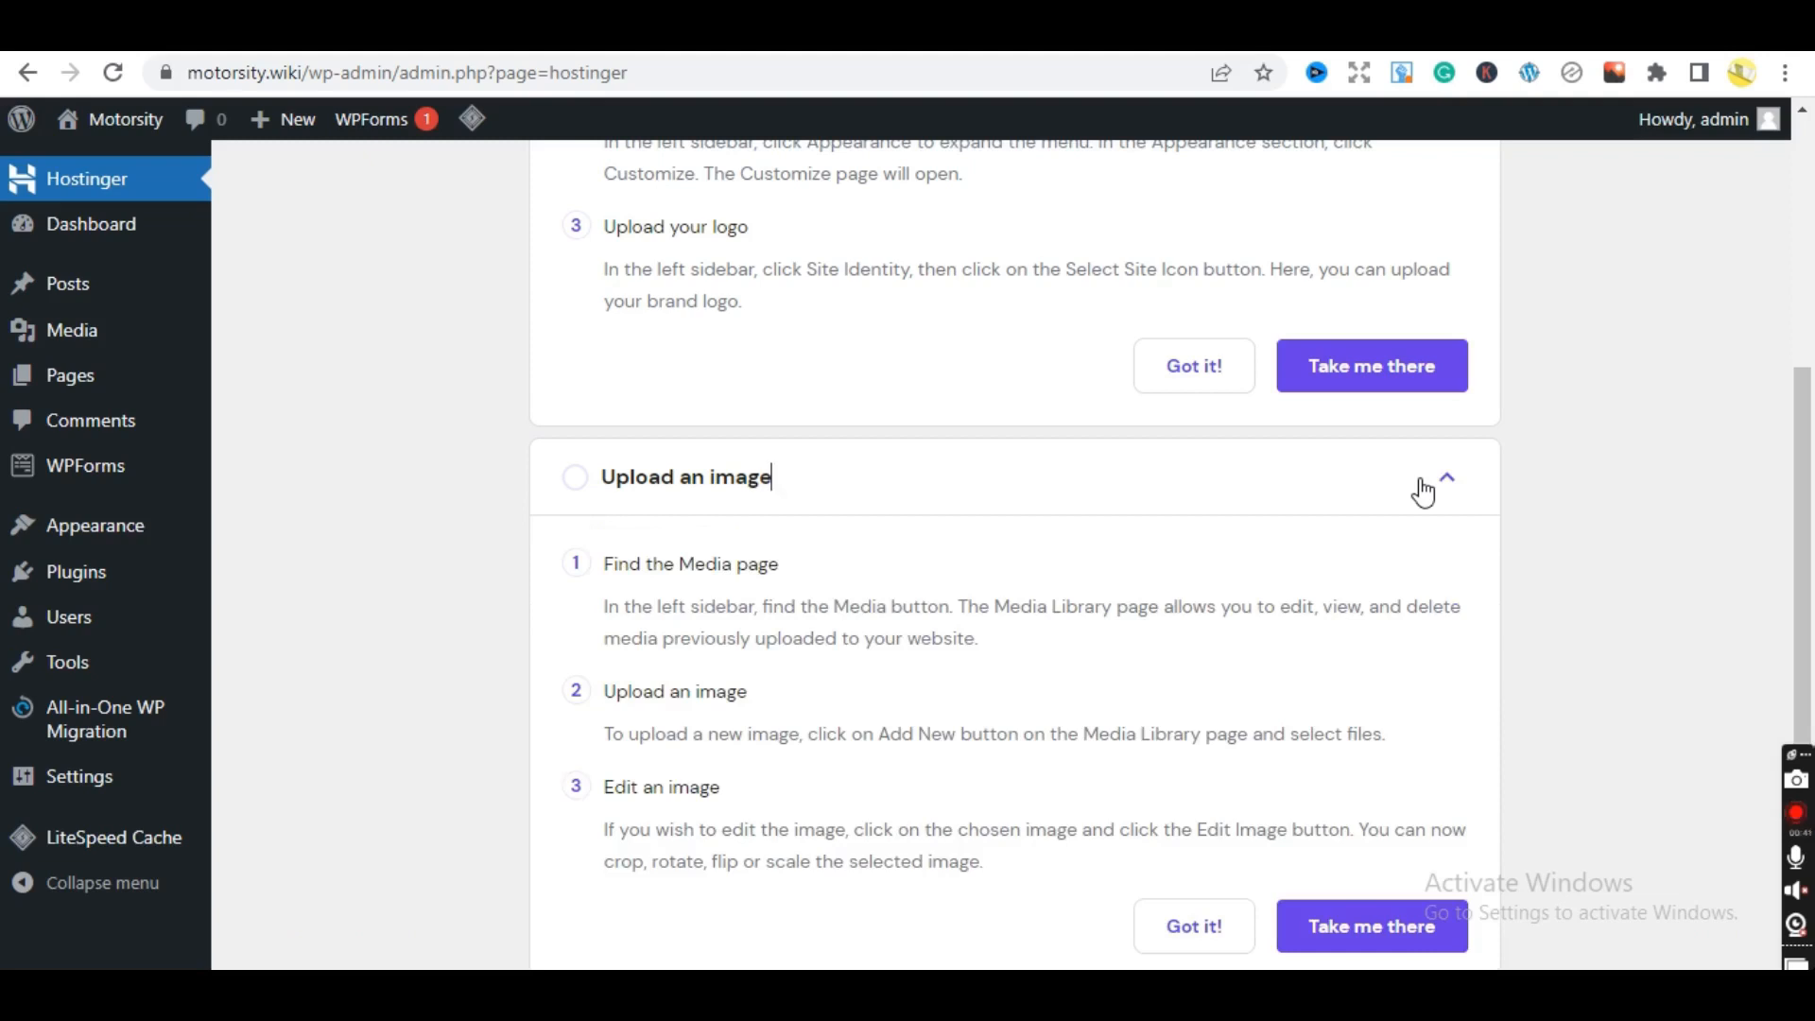
click(1422, 490)
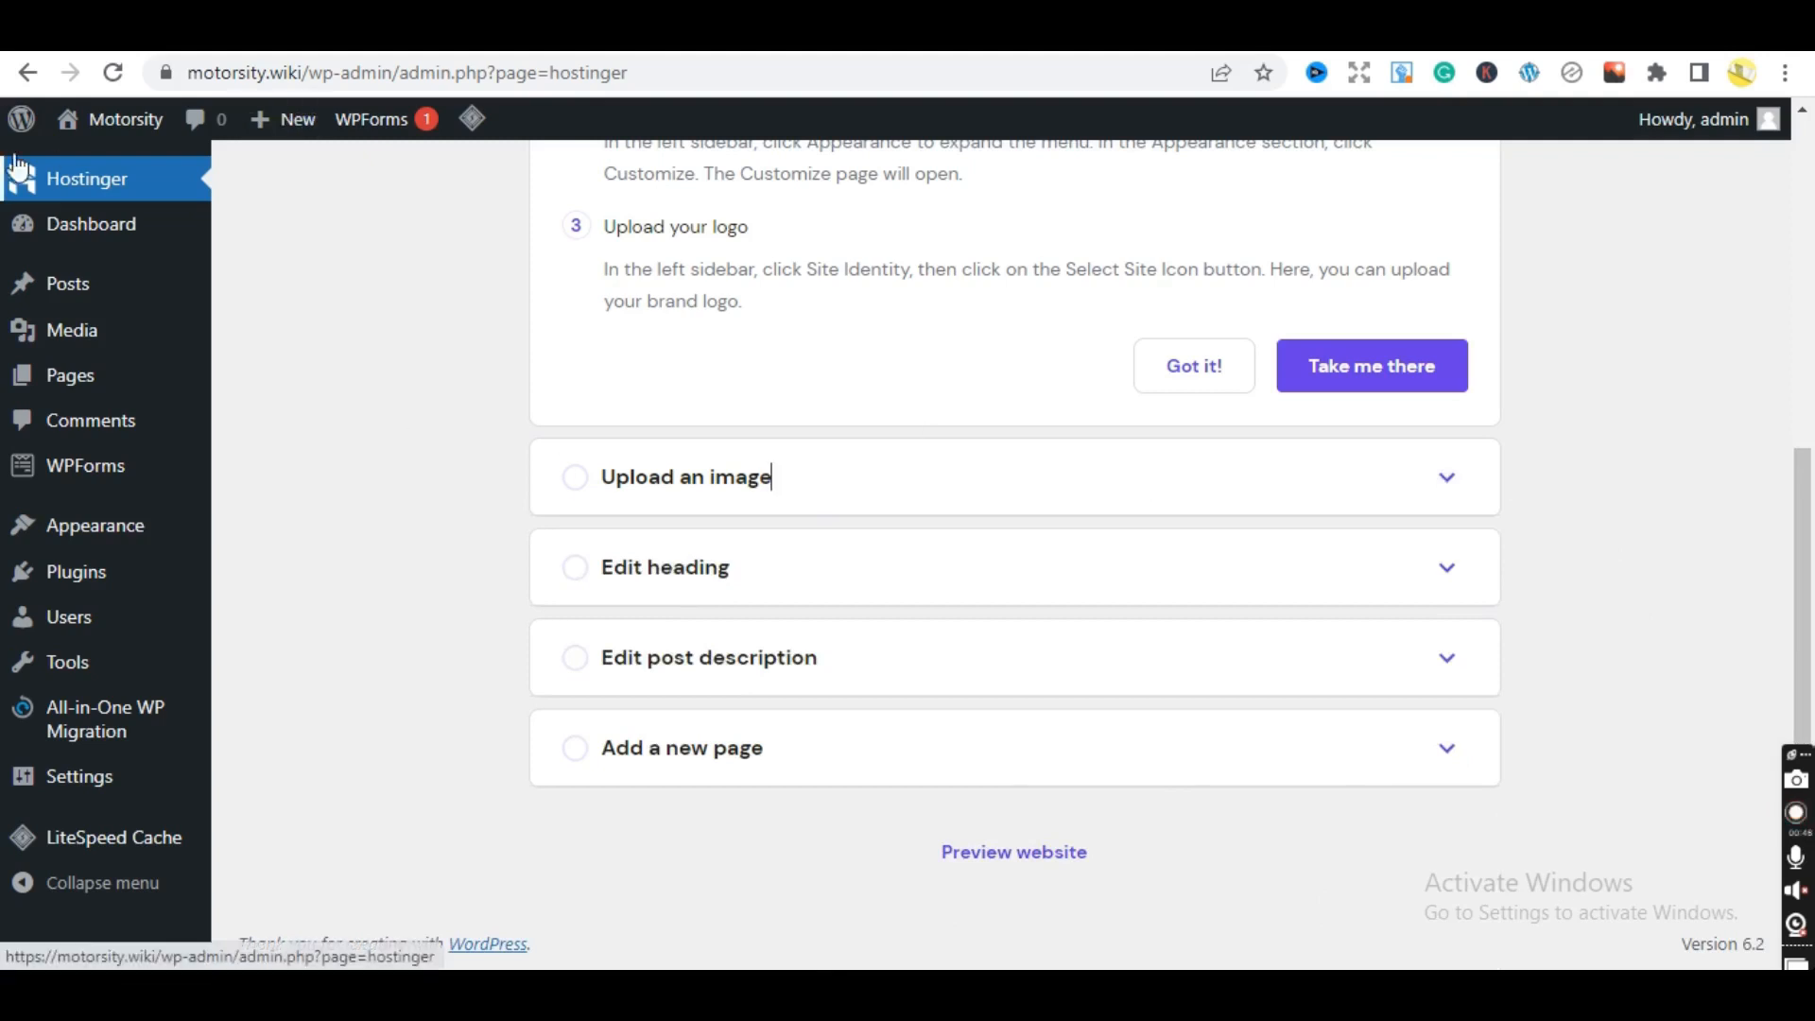
- Return to the Dashboard and dismiss the Welcome to WordPress panel
mouse_move(84, 132)
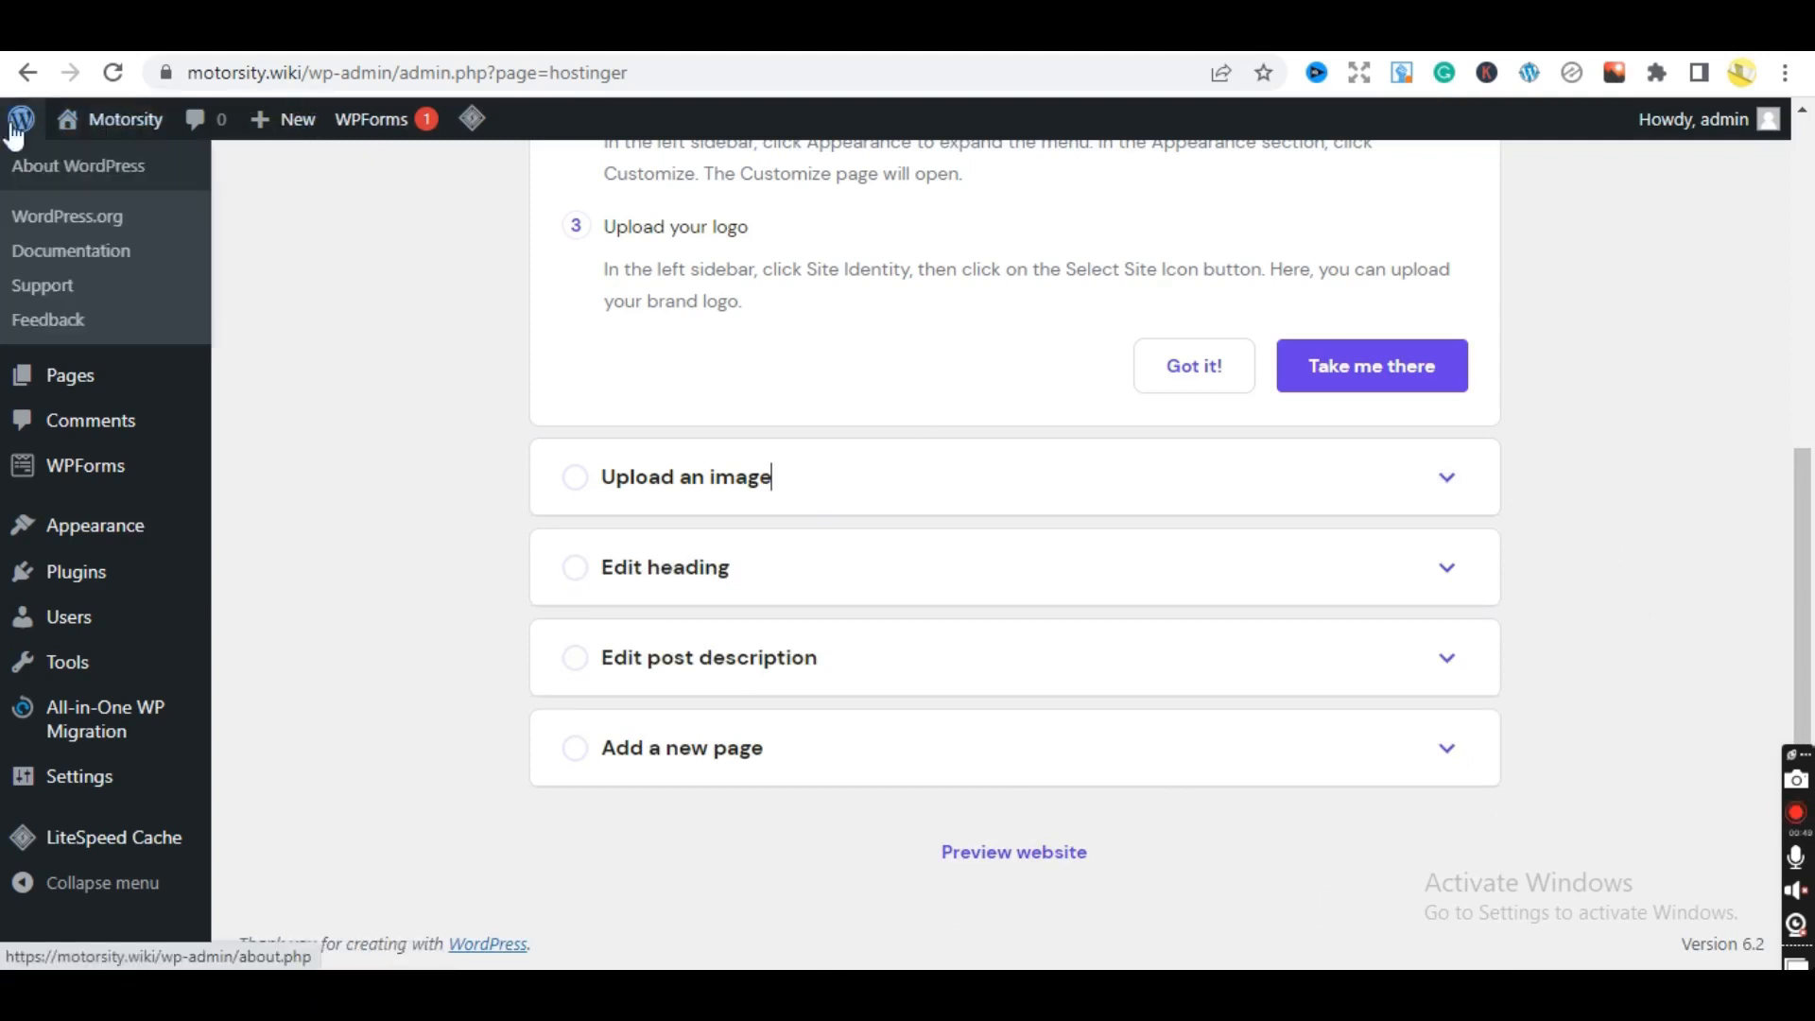
click(107, 230)
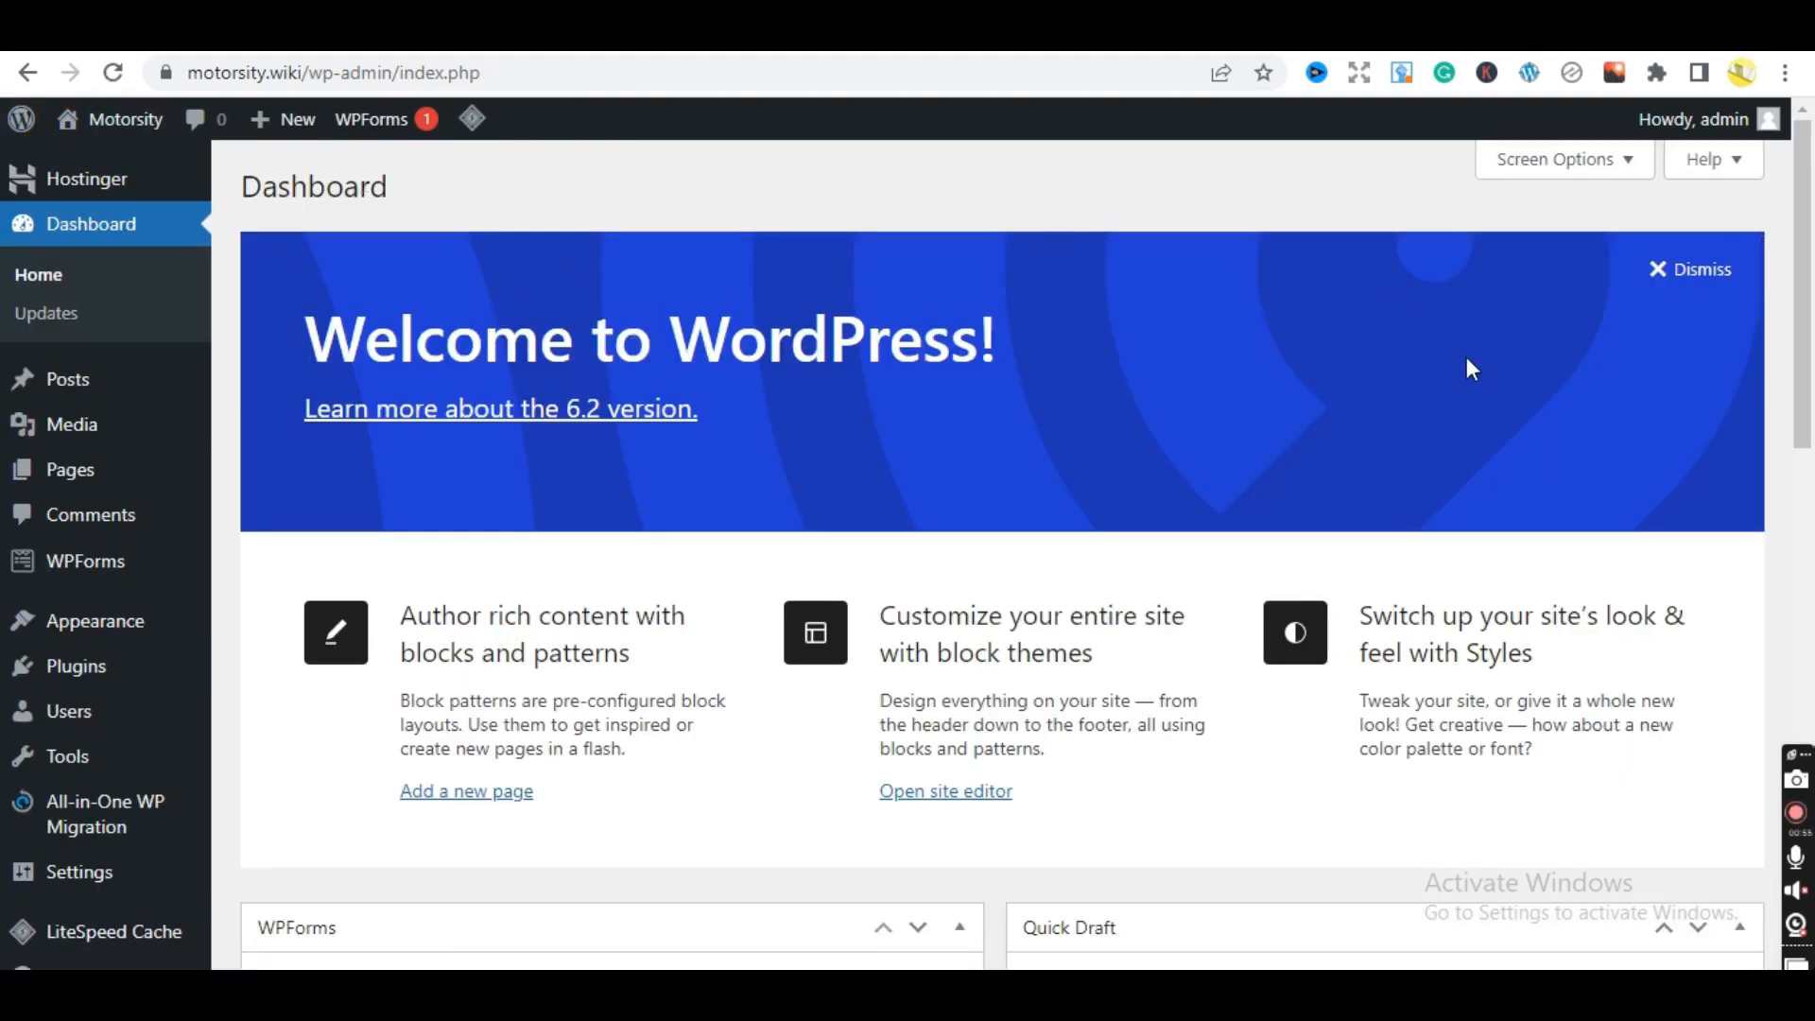
right_click(1159, 218)
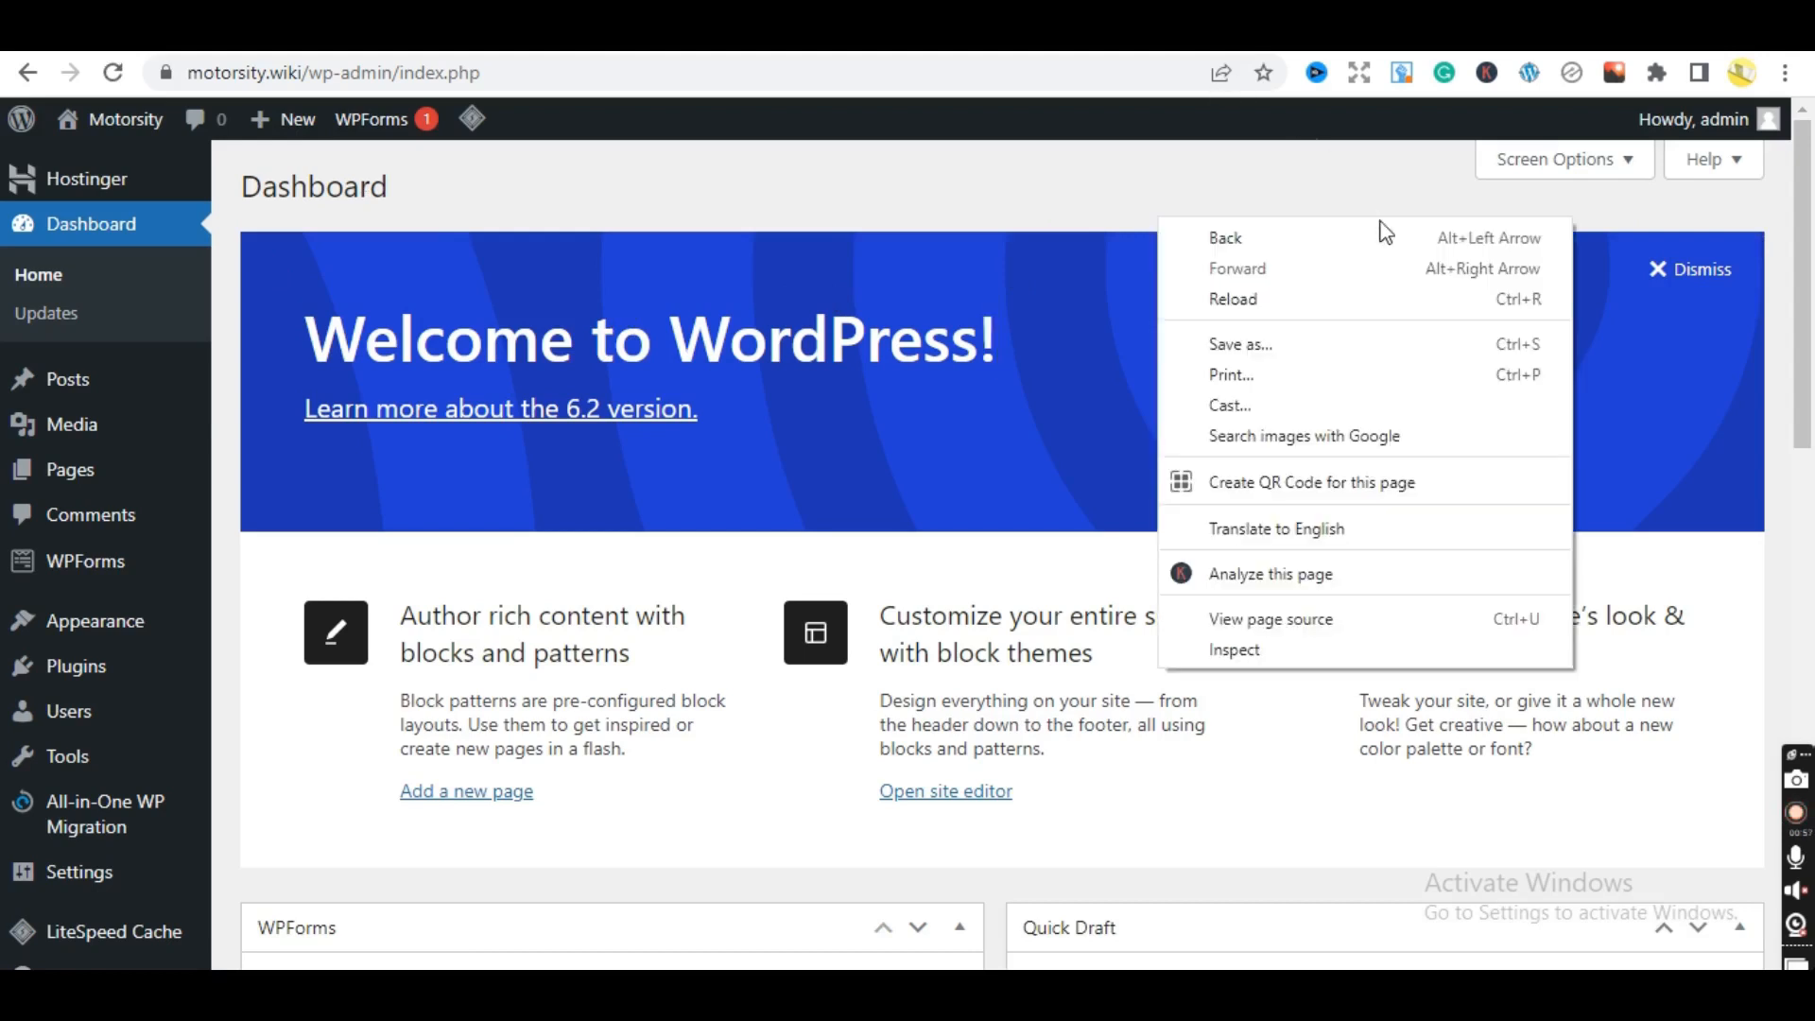
click(1656, 273)
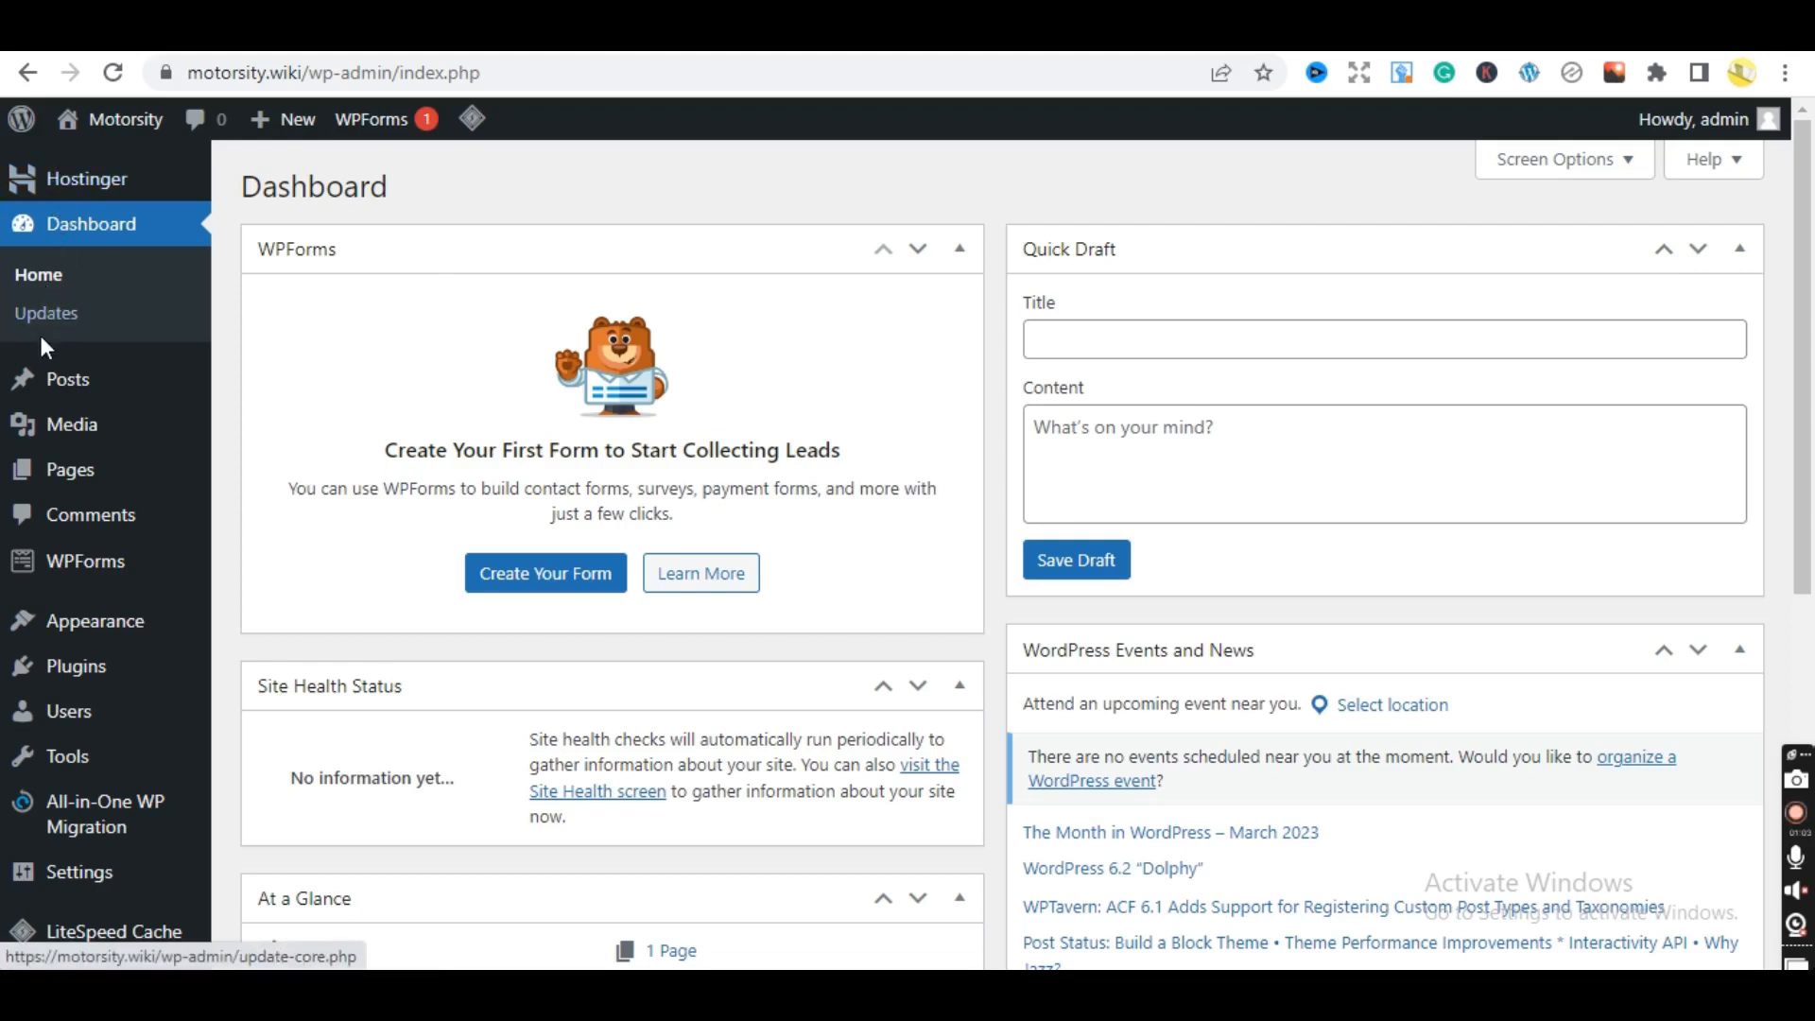
mouse_move(68, 382)
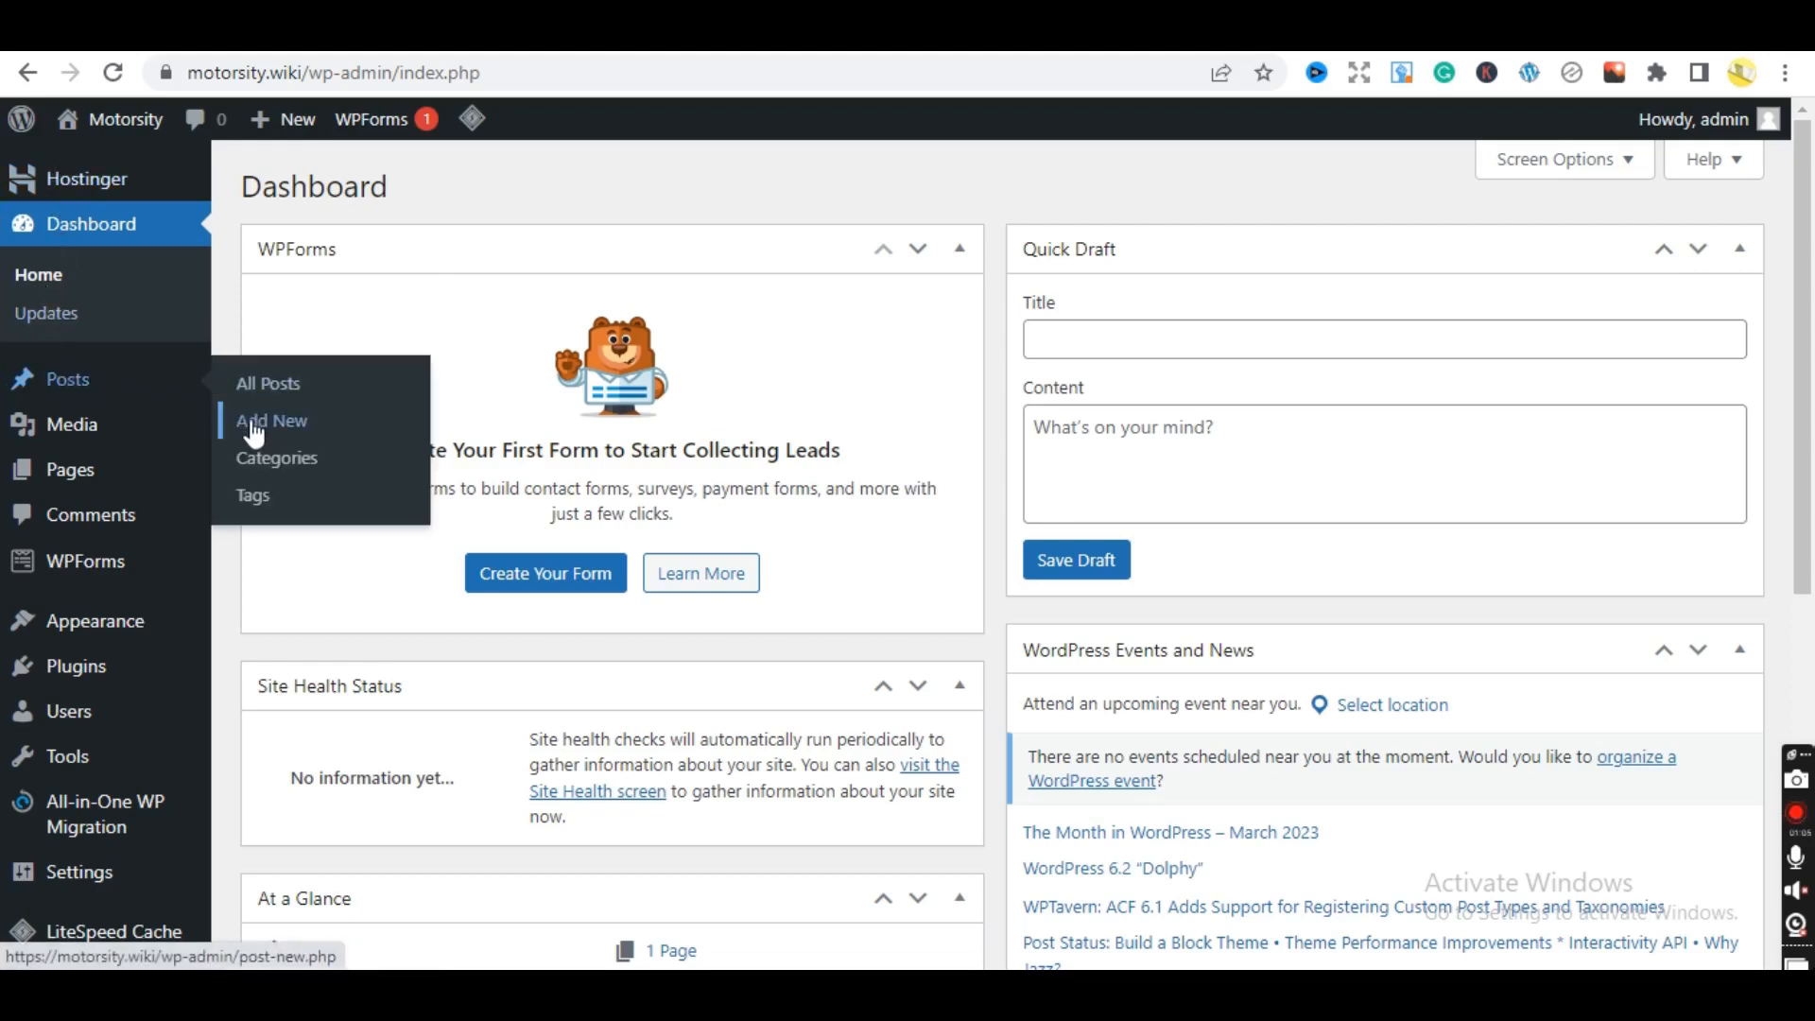
- Bulk-trash the Hello world! post from All Posts, then permanently delete it from Trash
click(295, 399)
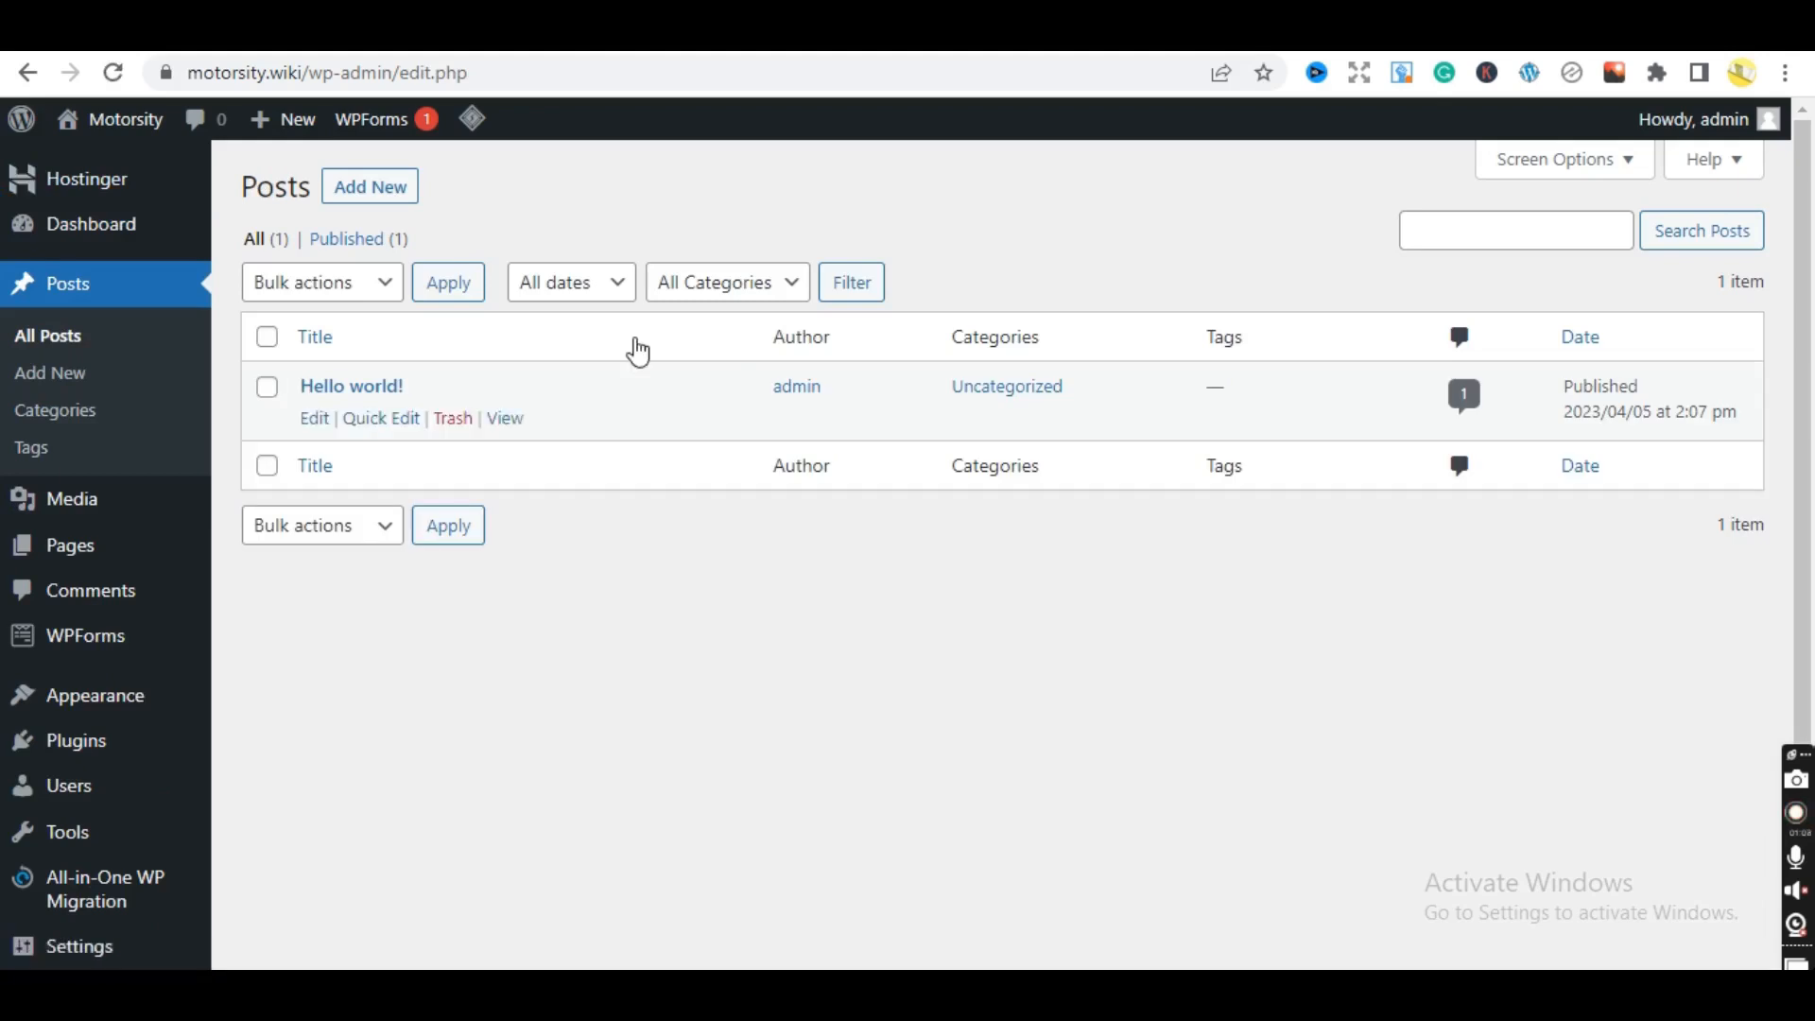
click(269, 339)
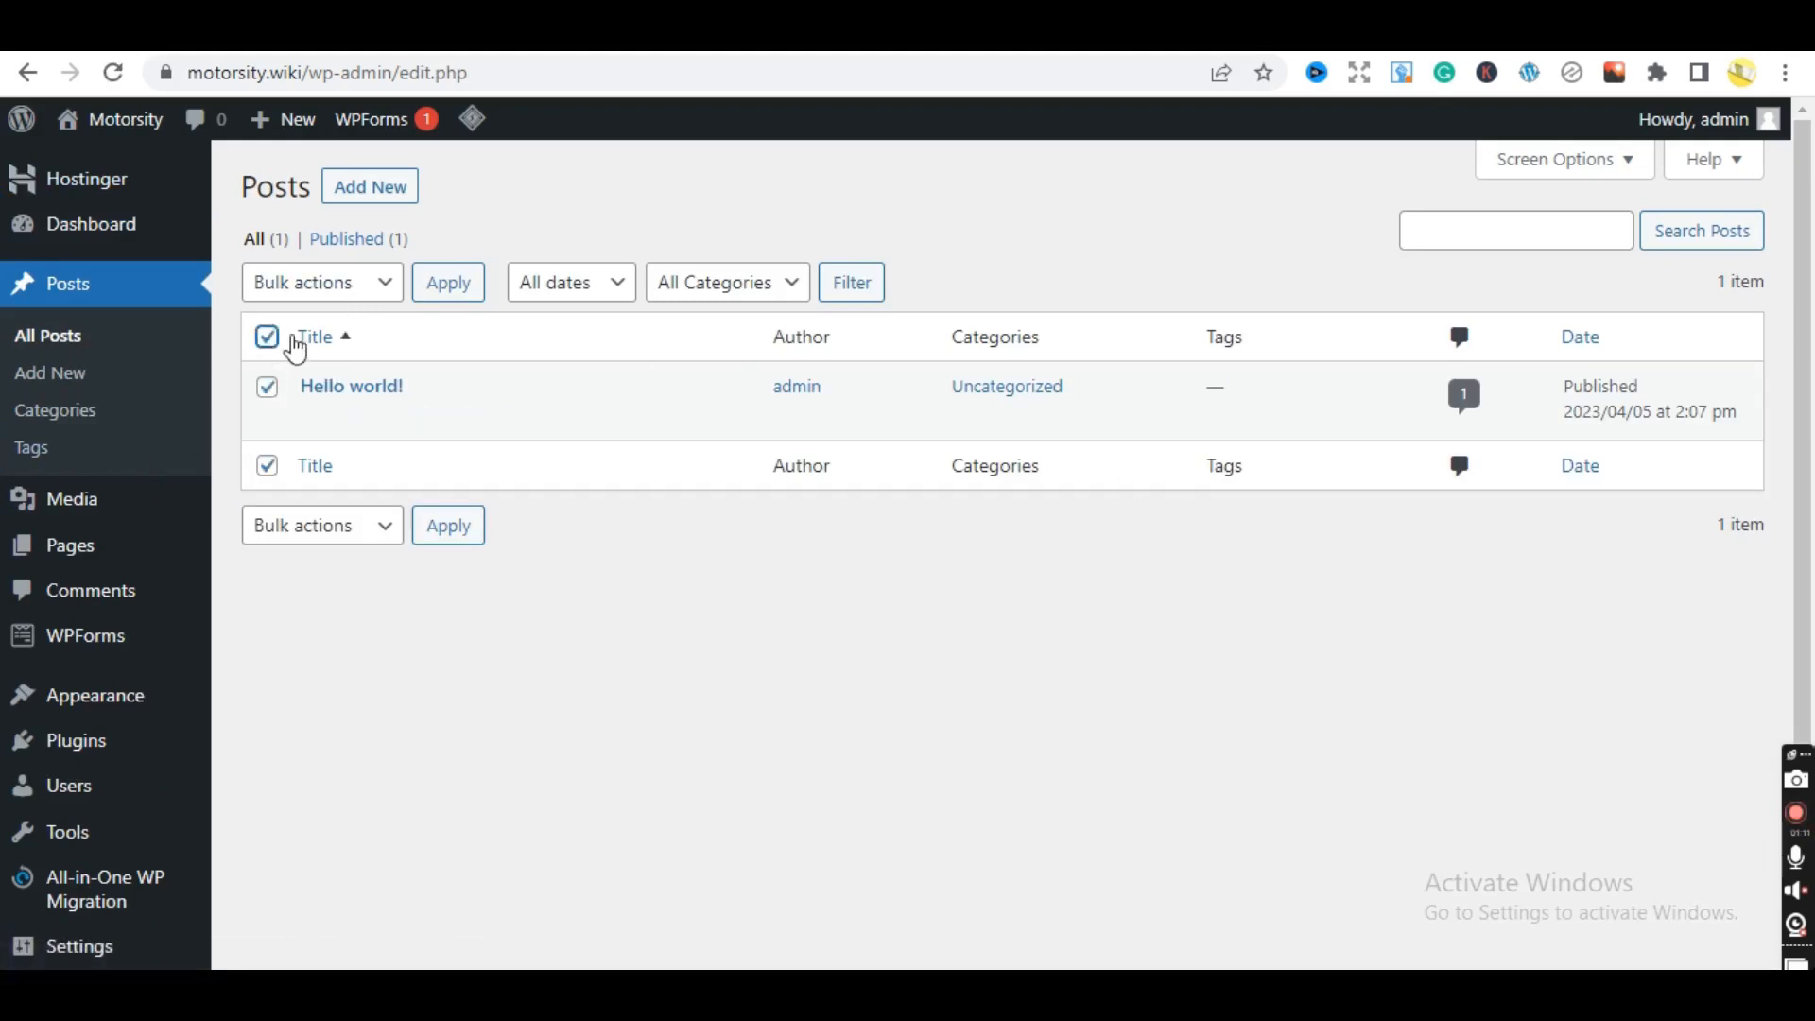
click(366, 306)
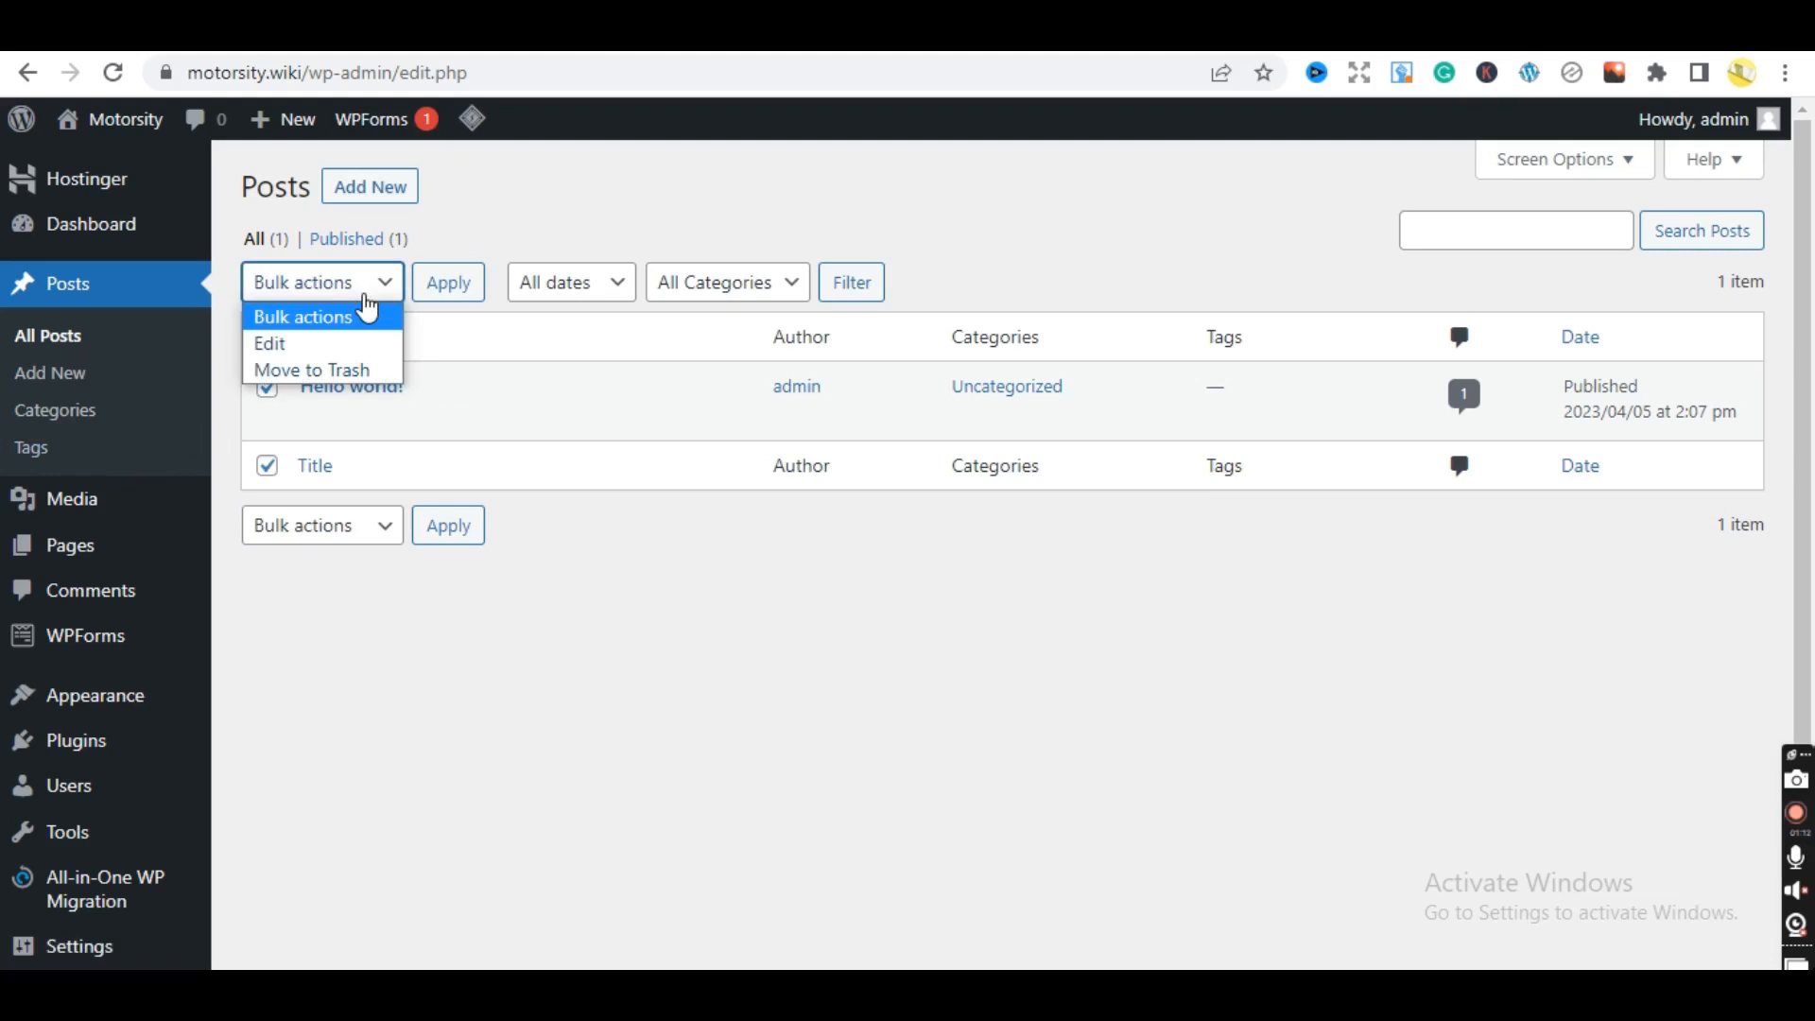
click(348, 370)
click(456, 289)
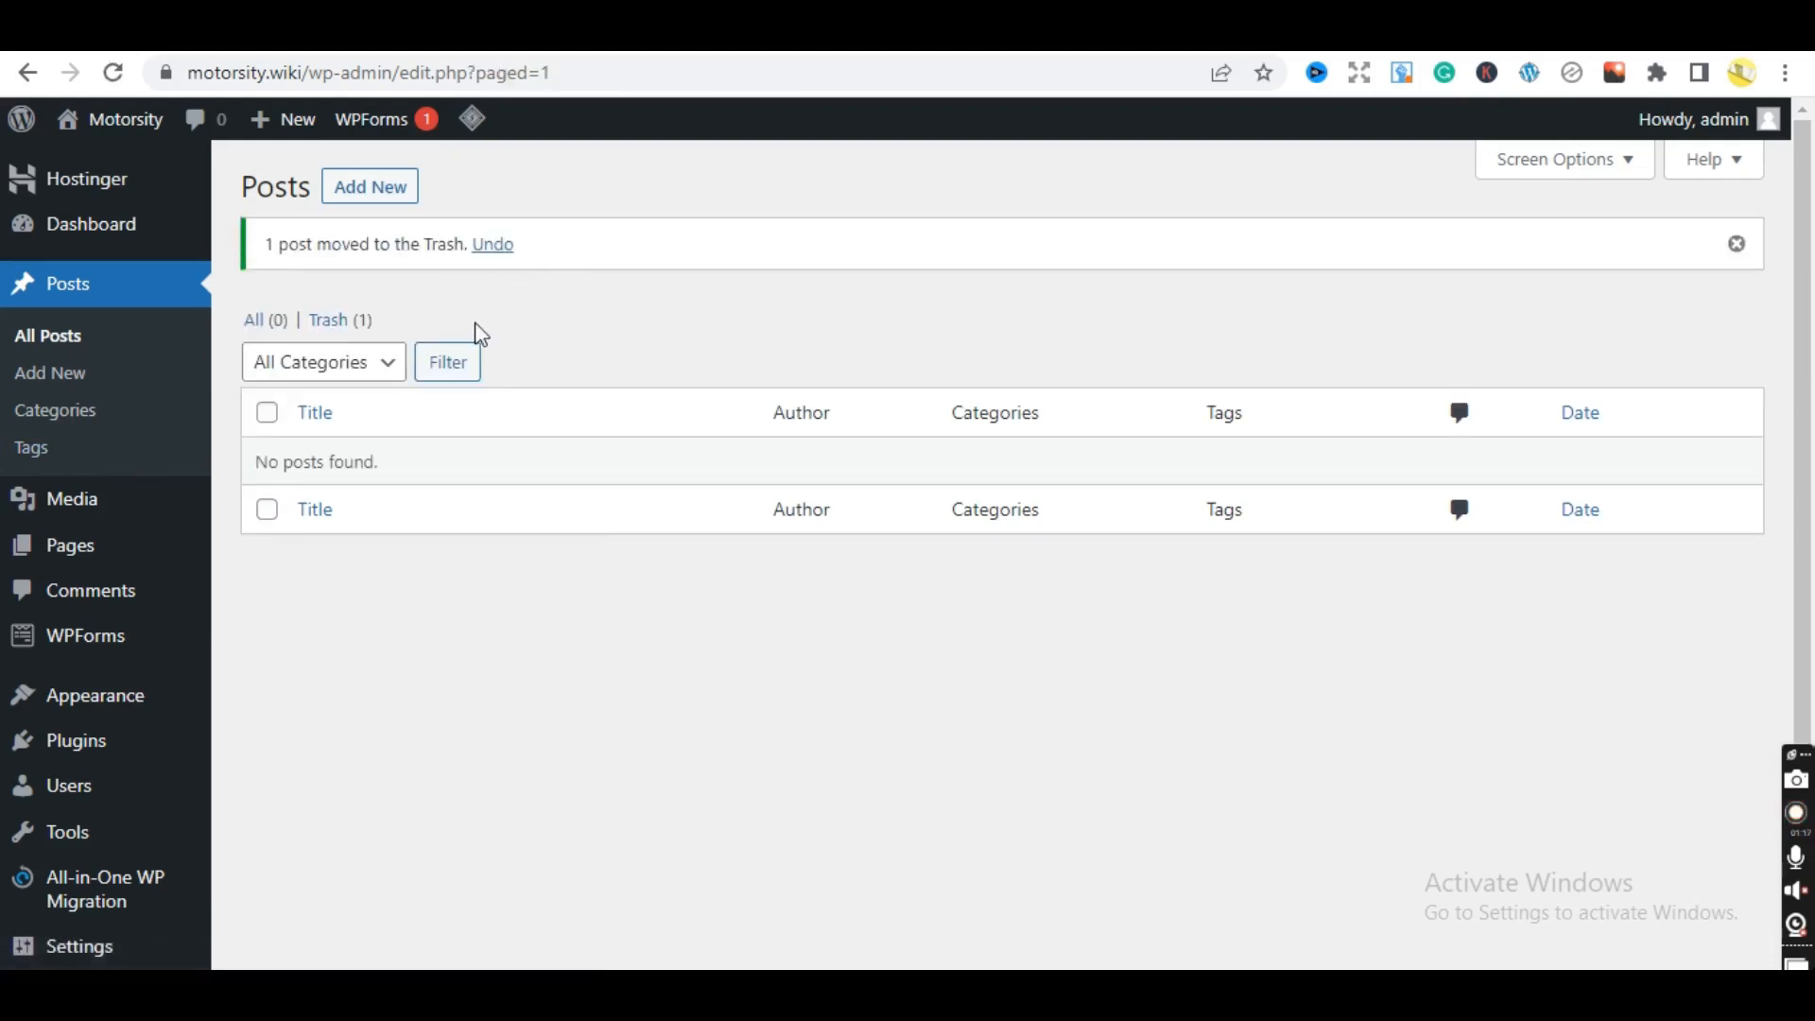
click(359, 323)
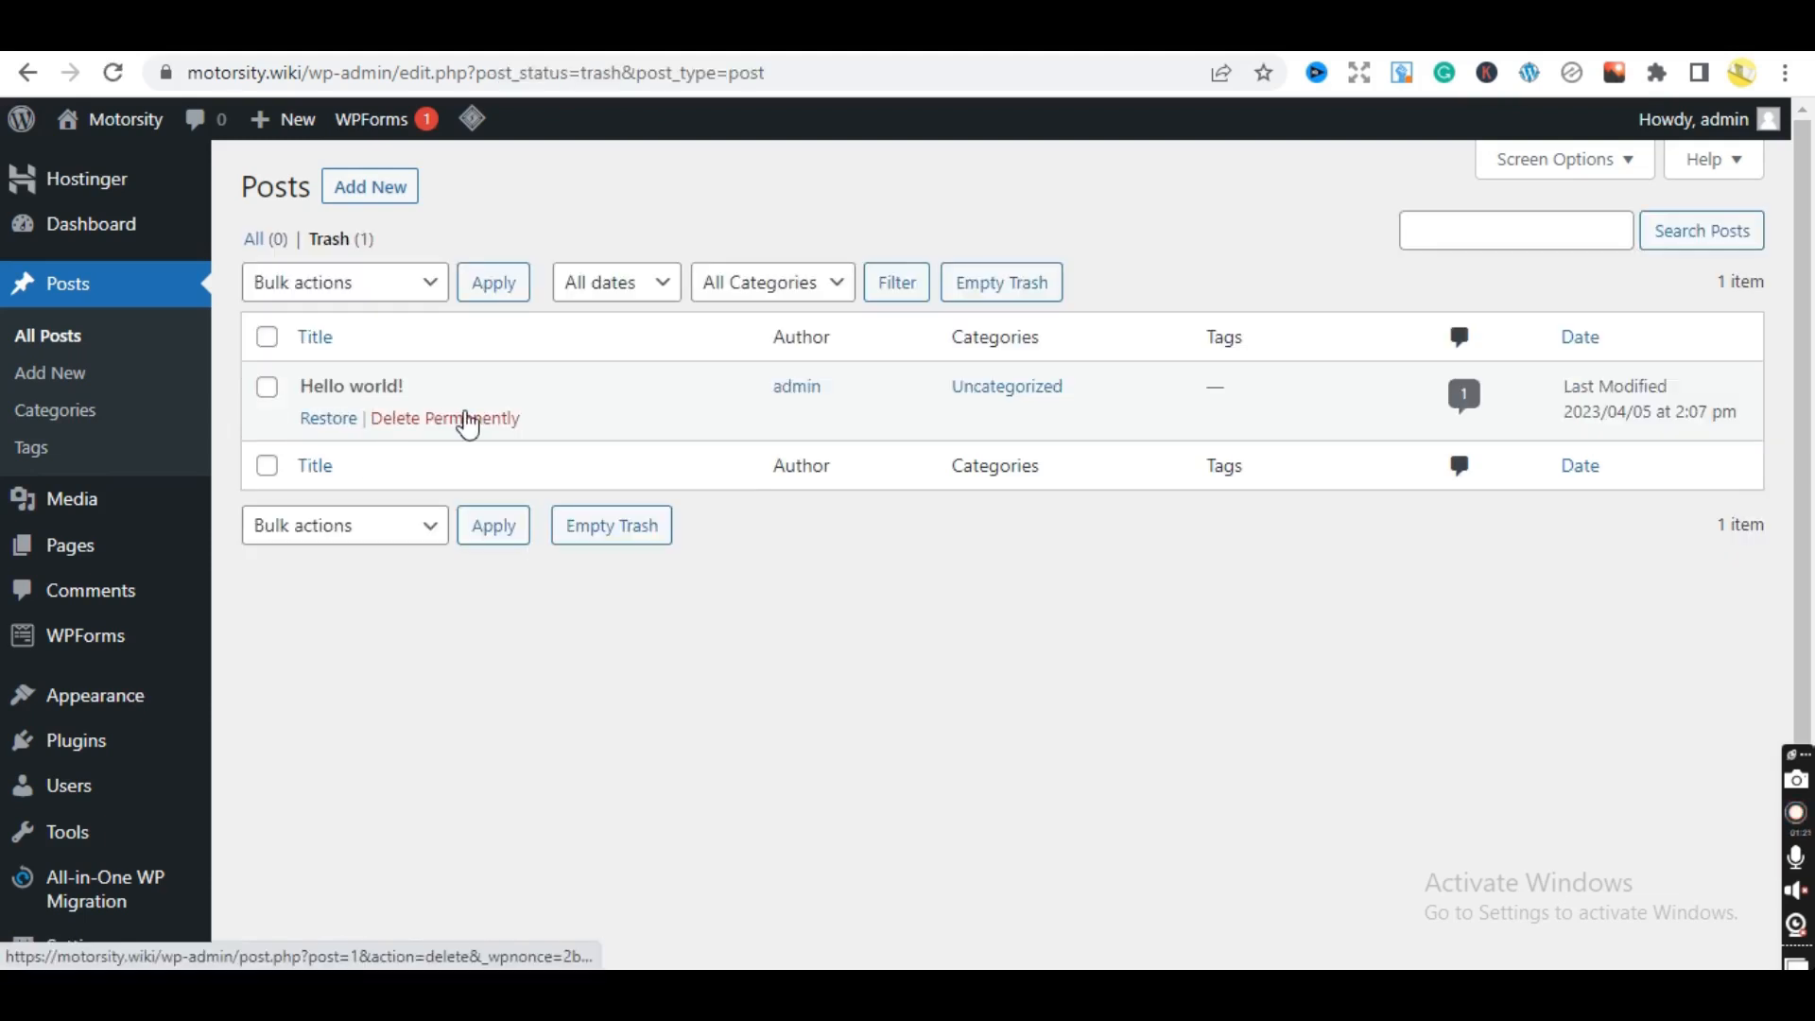
click(467, 421)
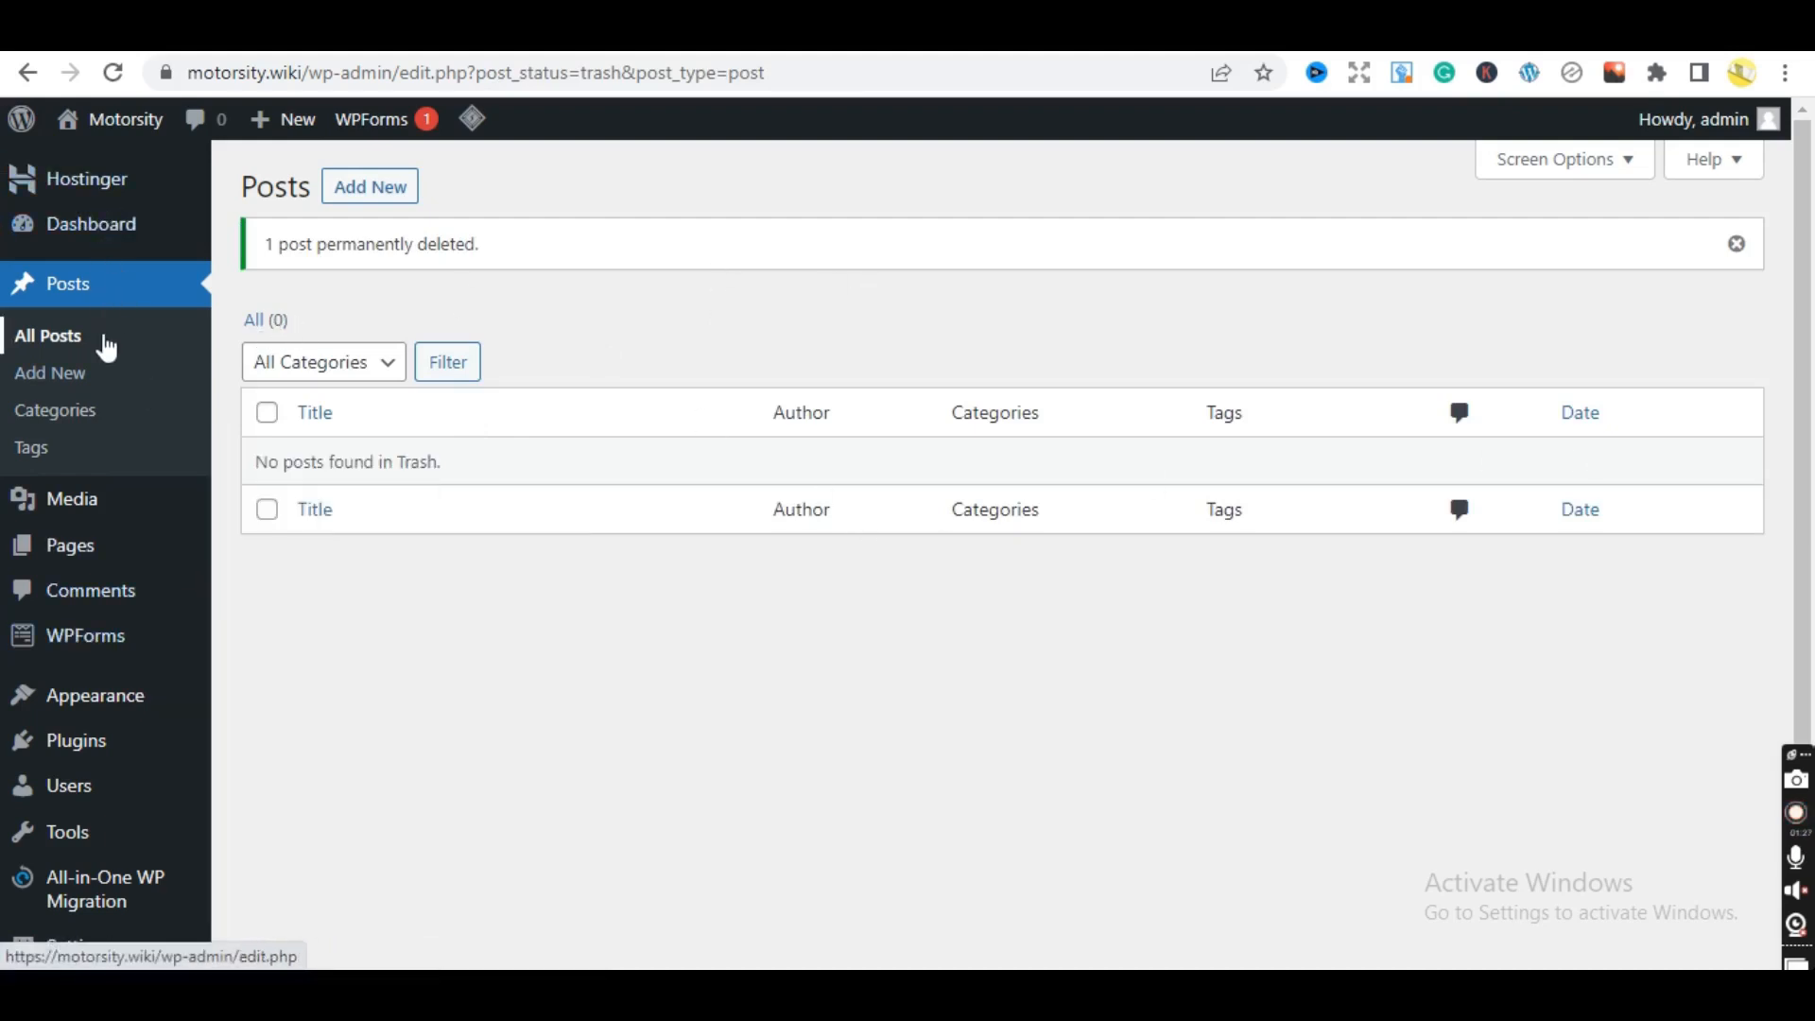
- Trash the Sample Page from All Pages, then permanently delete it from Trash
mouse_move(94, 553)
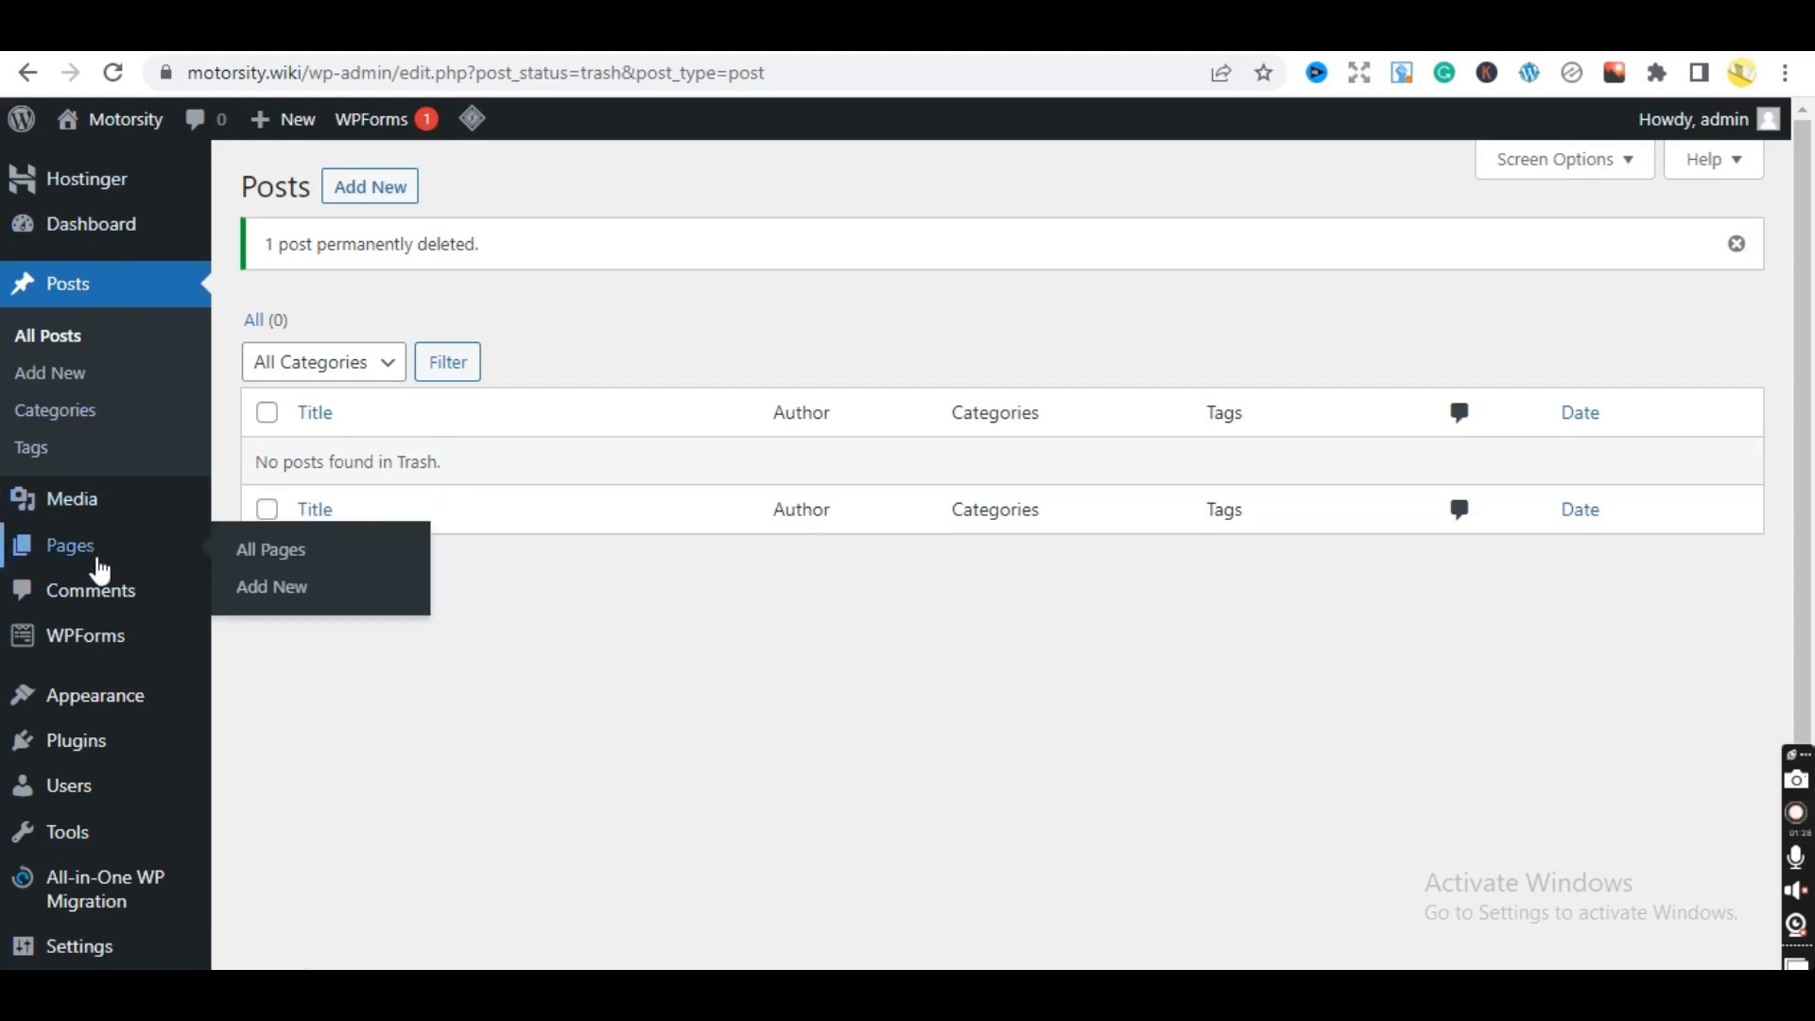
click(262, 554)
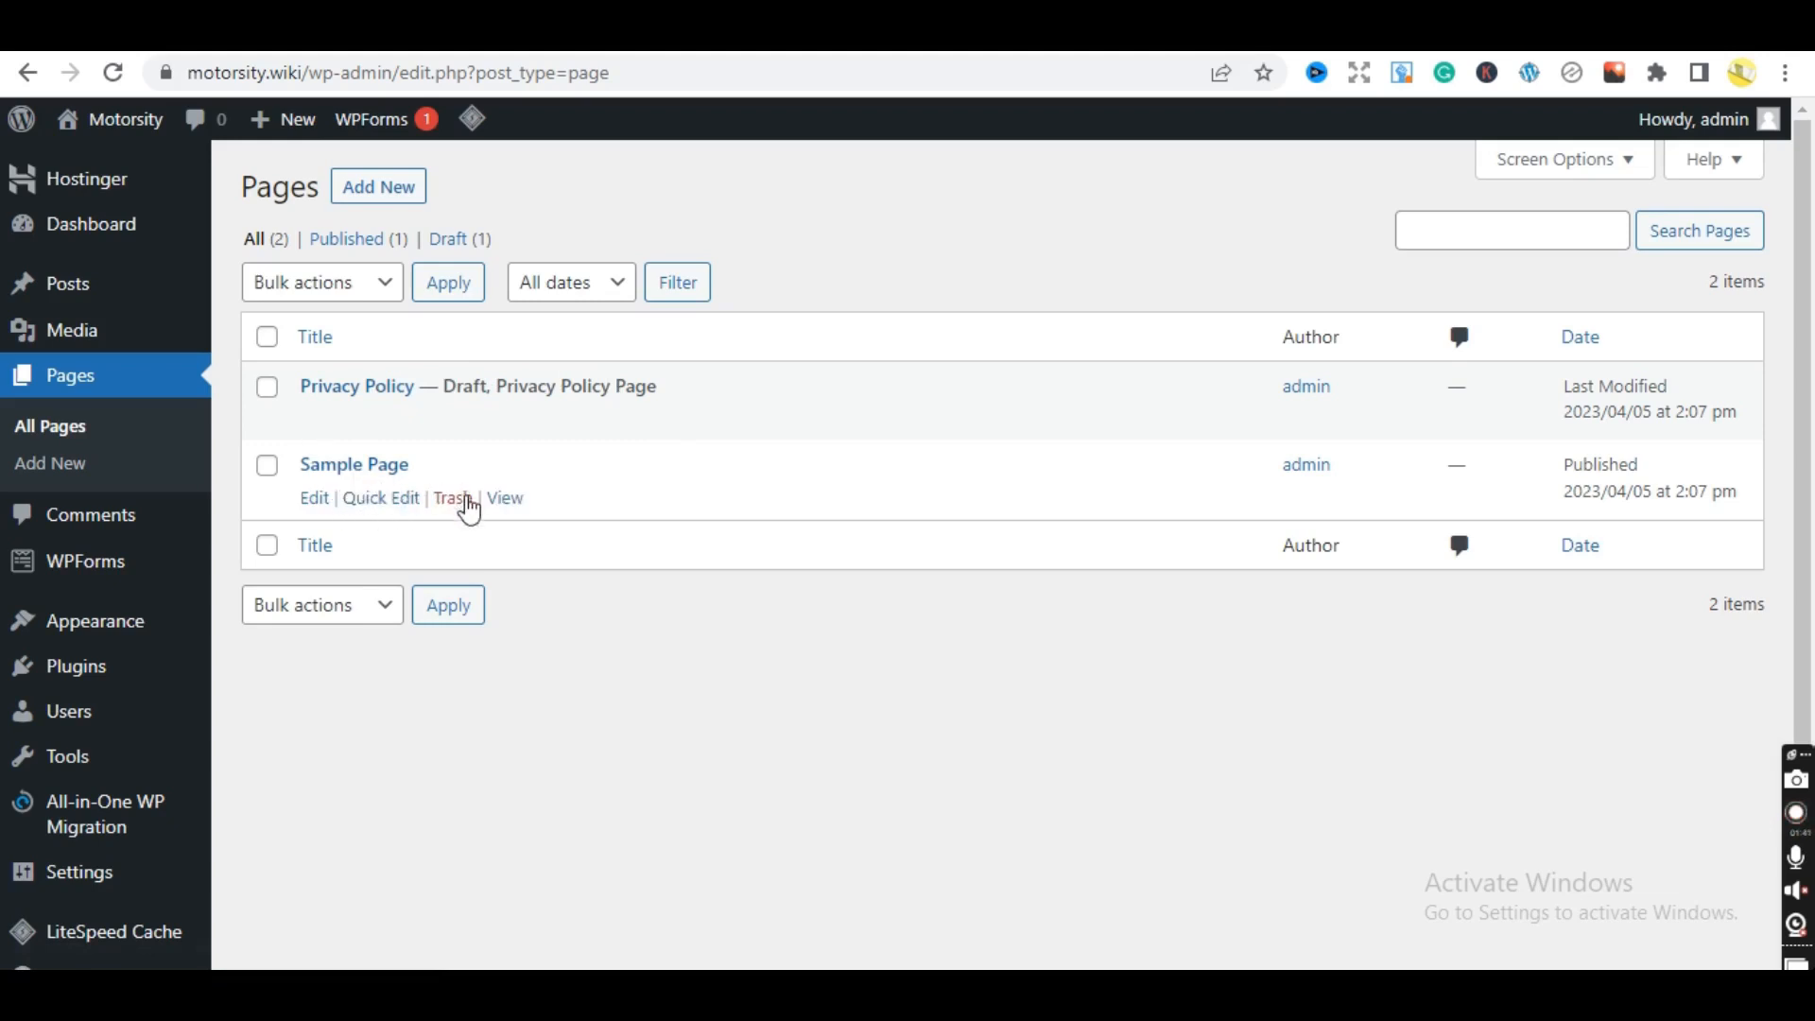
click(454, 501)
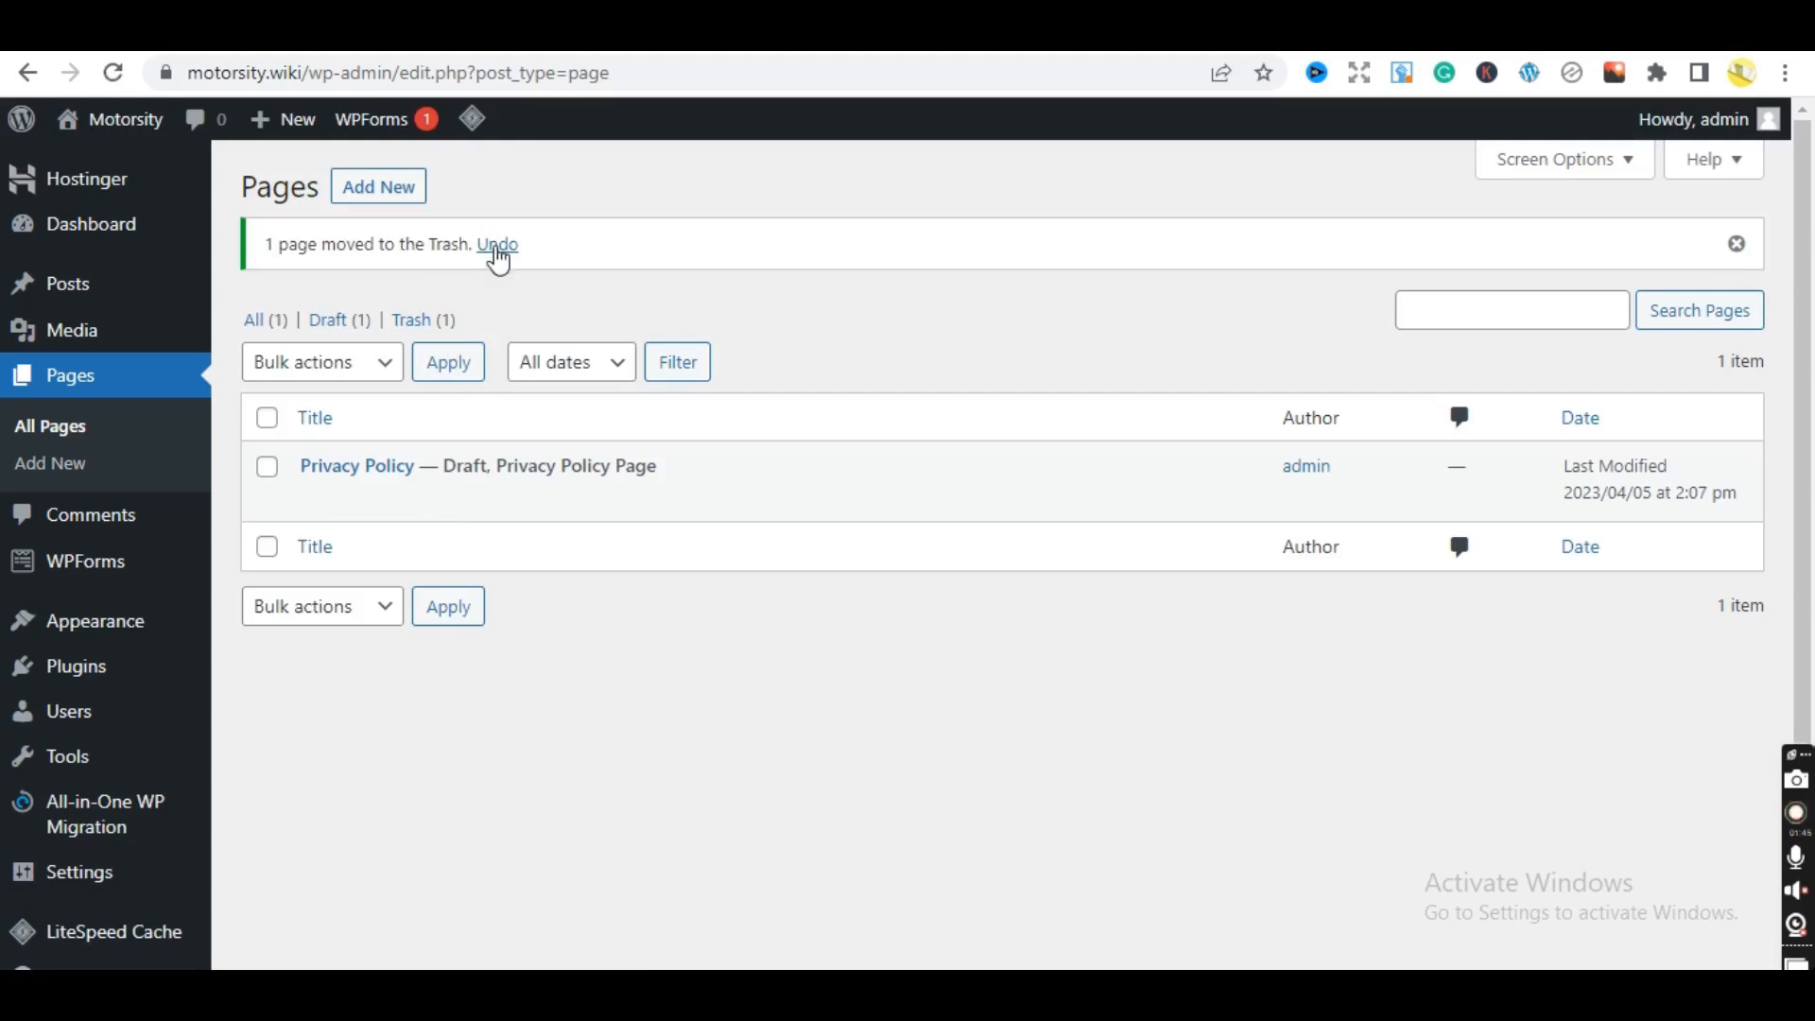
click(408, 323)
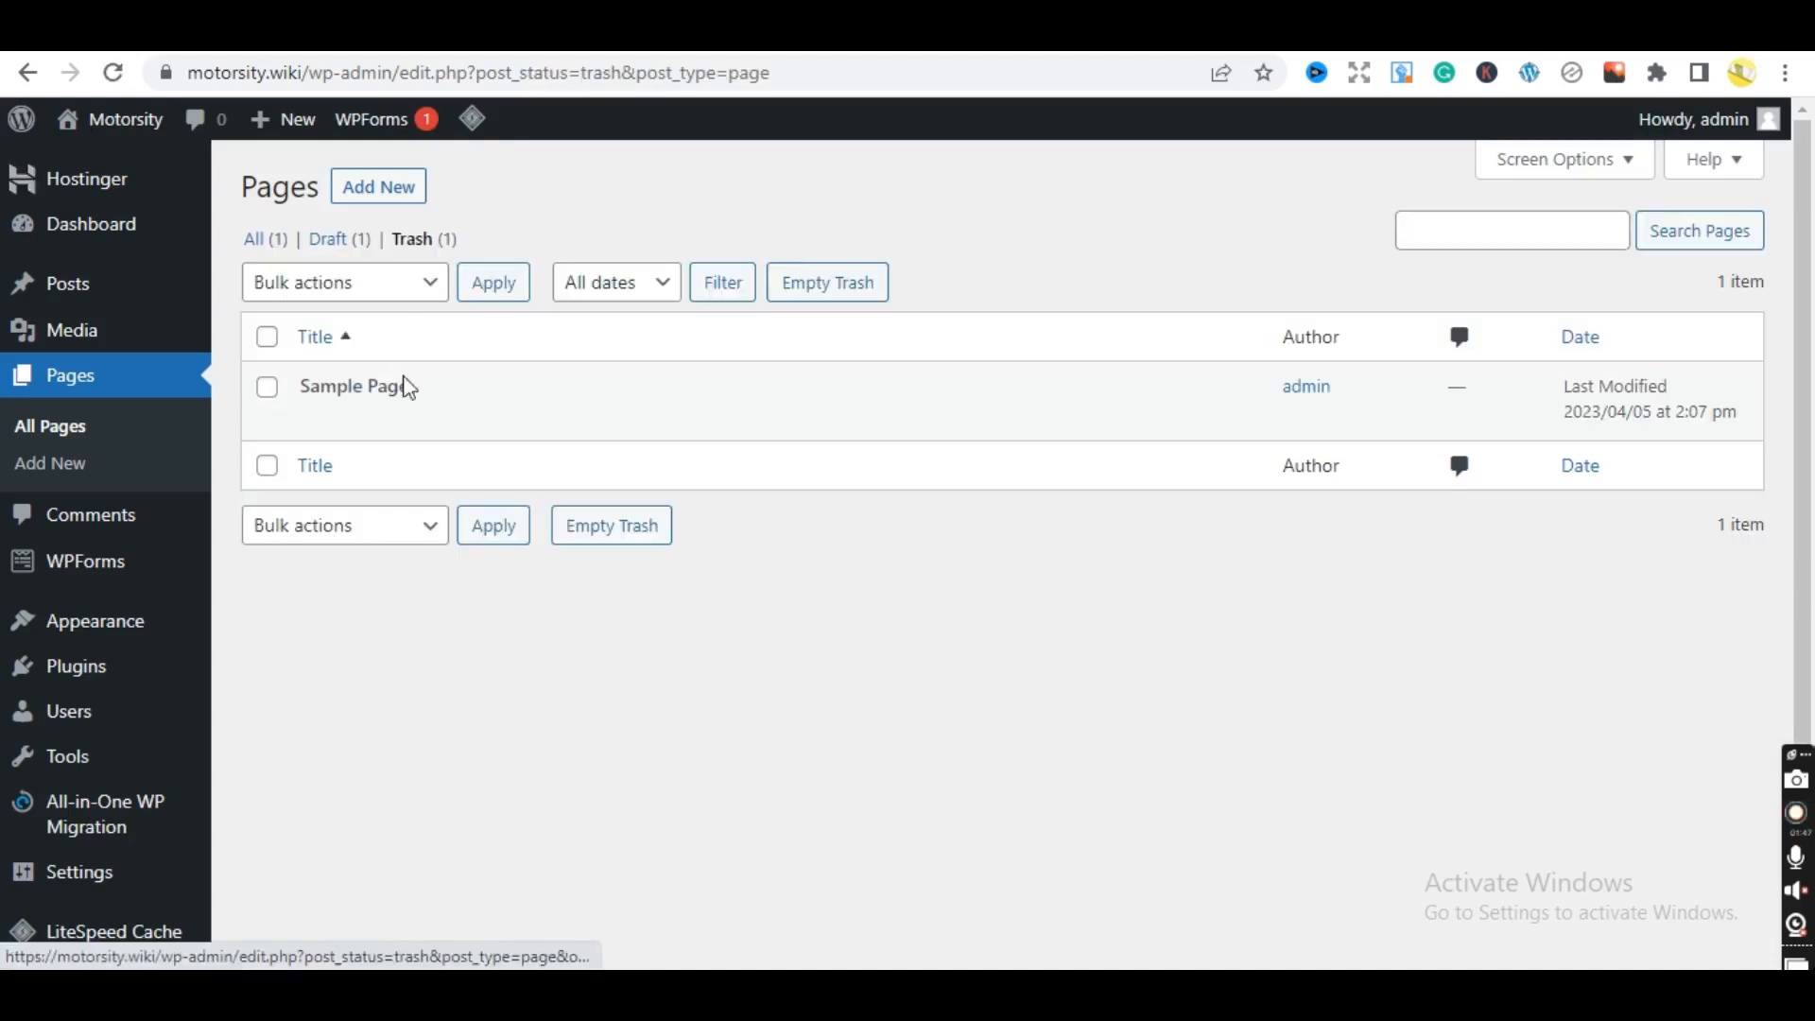
click(437, 419)
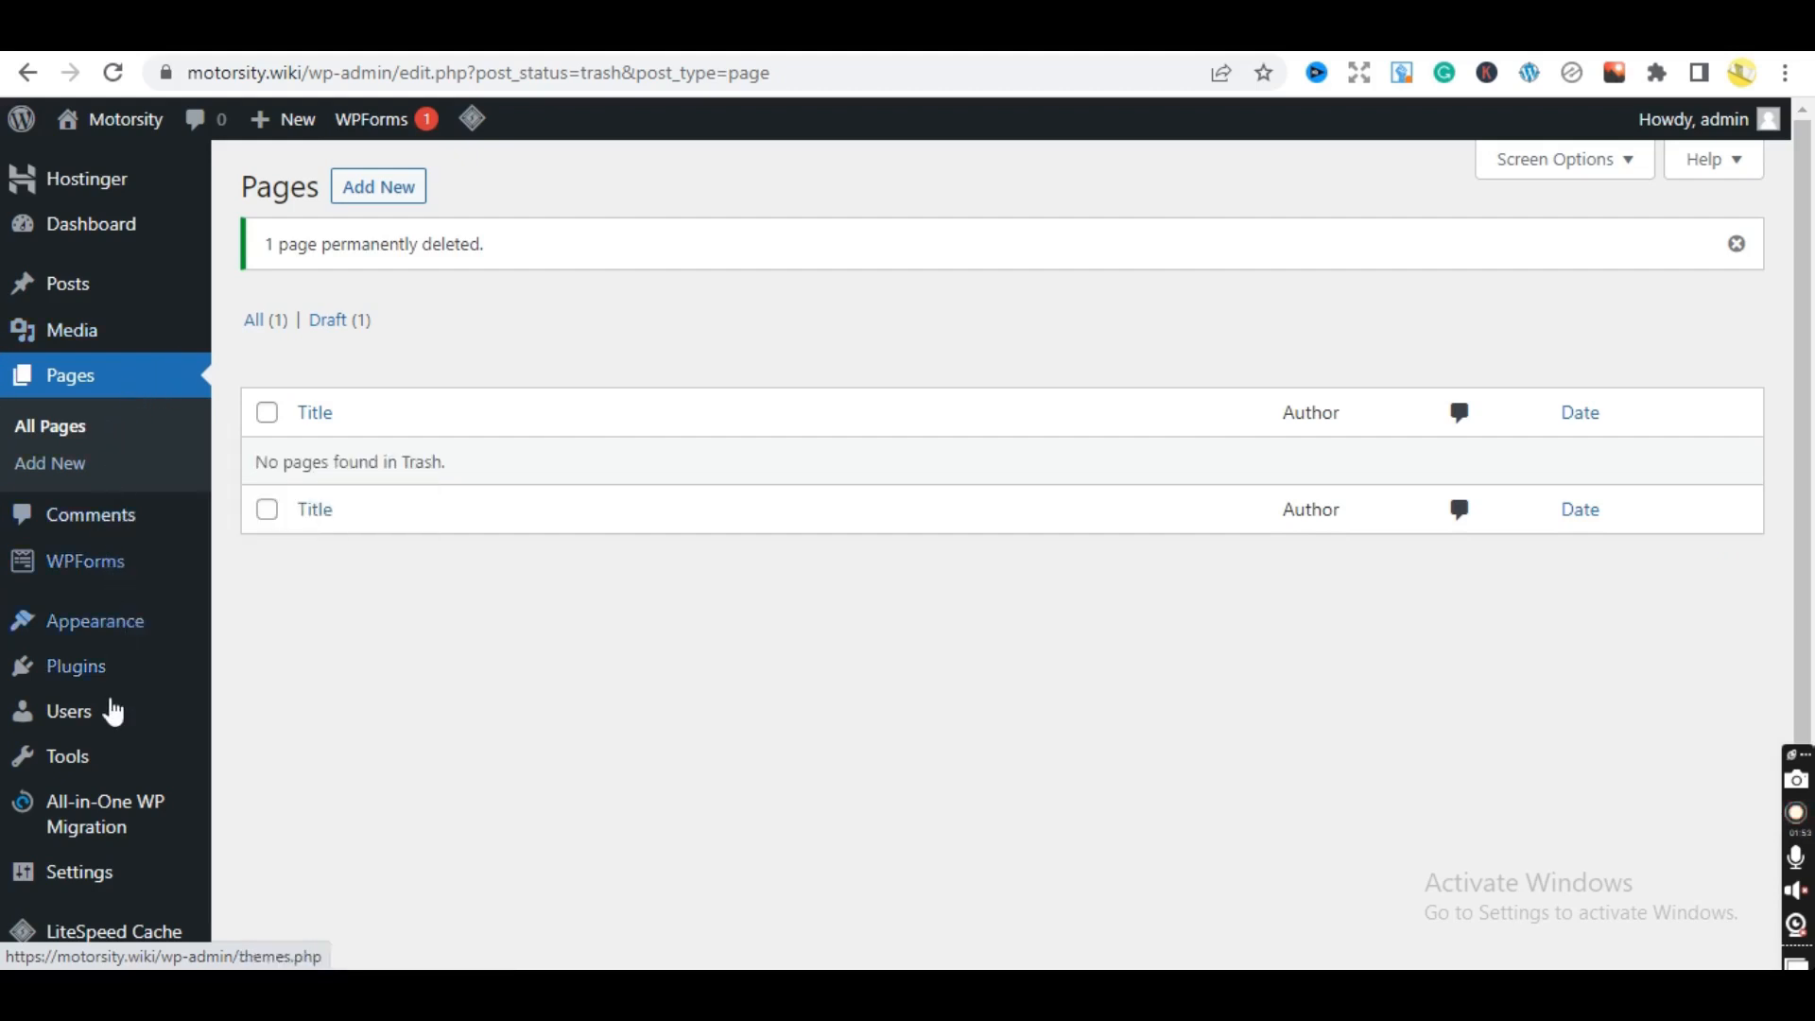
mouse_move(91, 677)
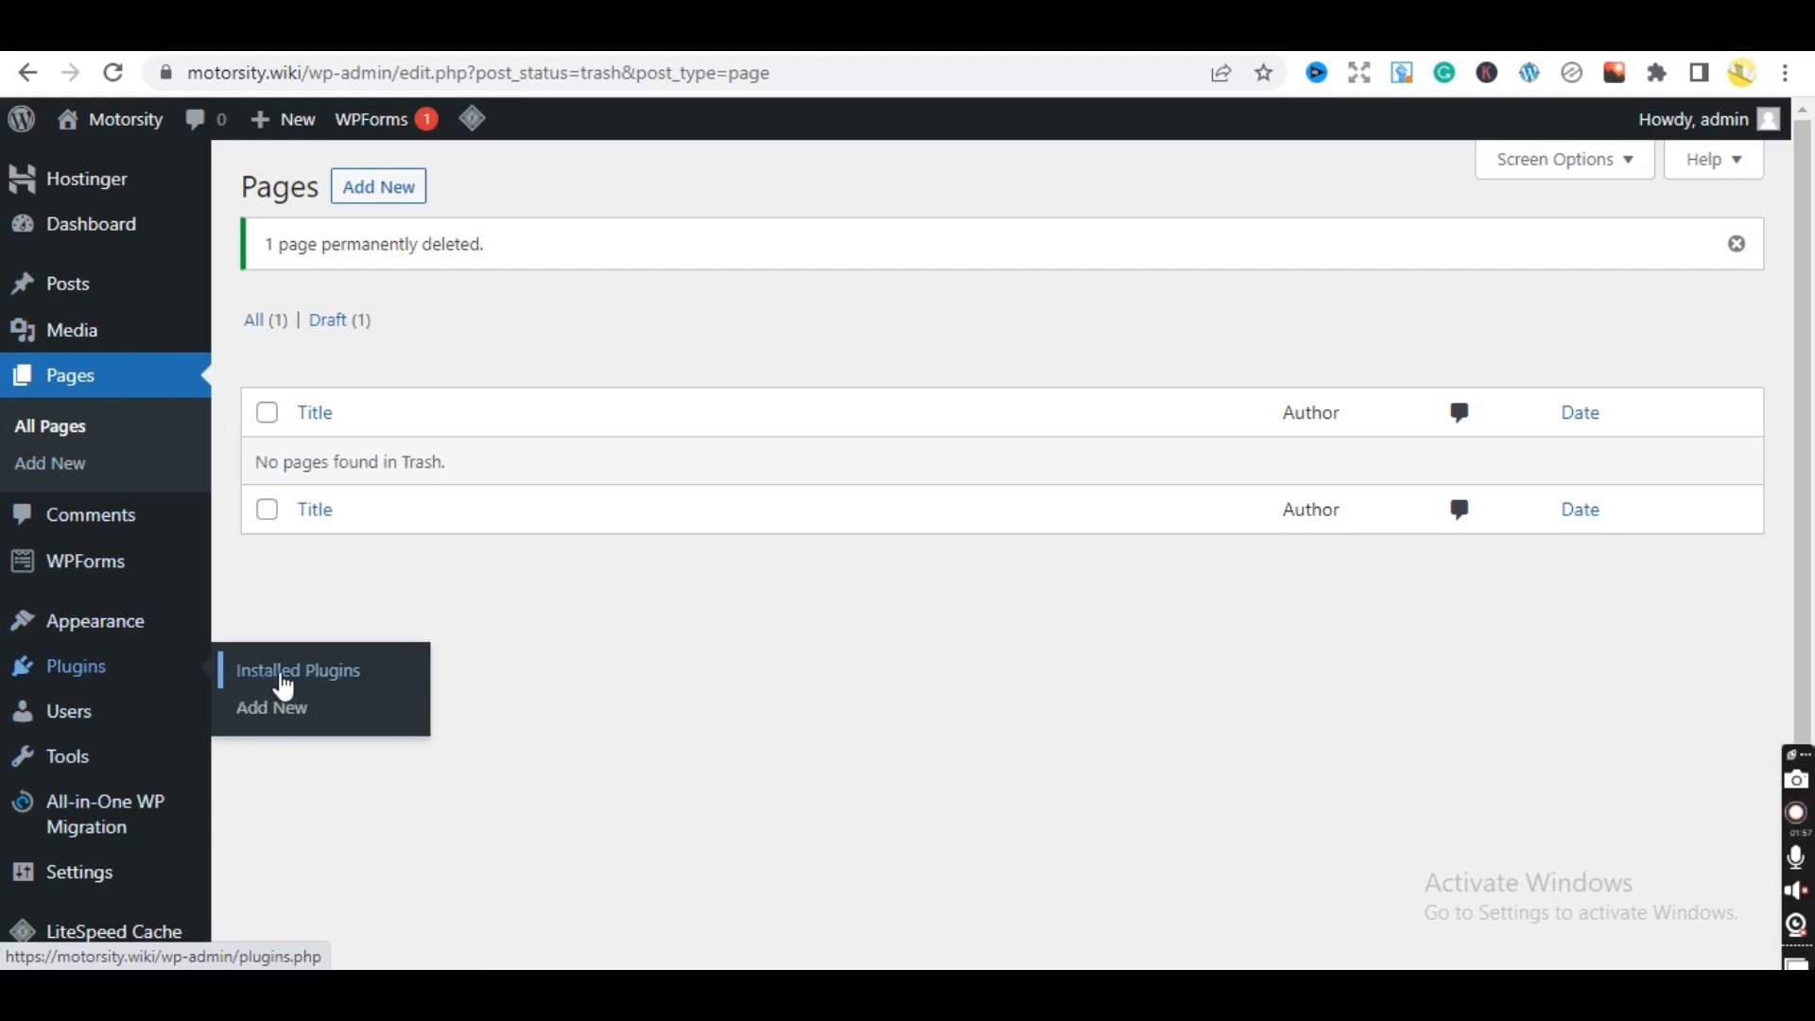
- Open Installed Plugins and scroll through the six plugins, including Akismet Anti-Spam and Hello Dolly
click(287, 679)
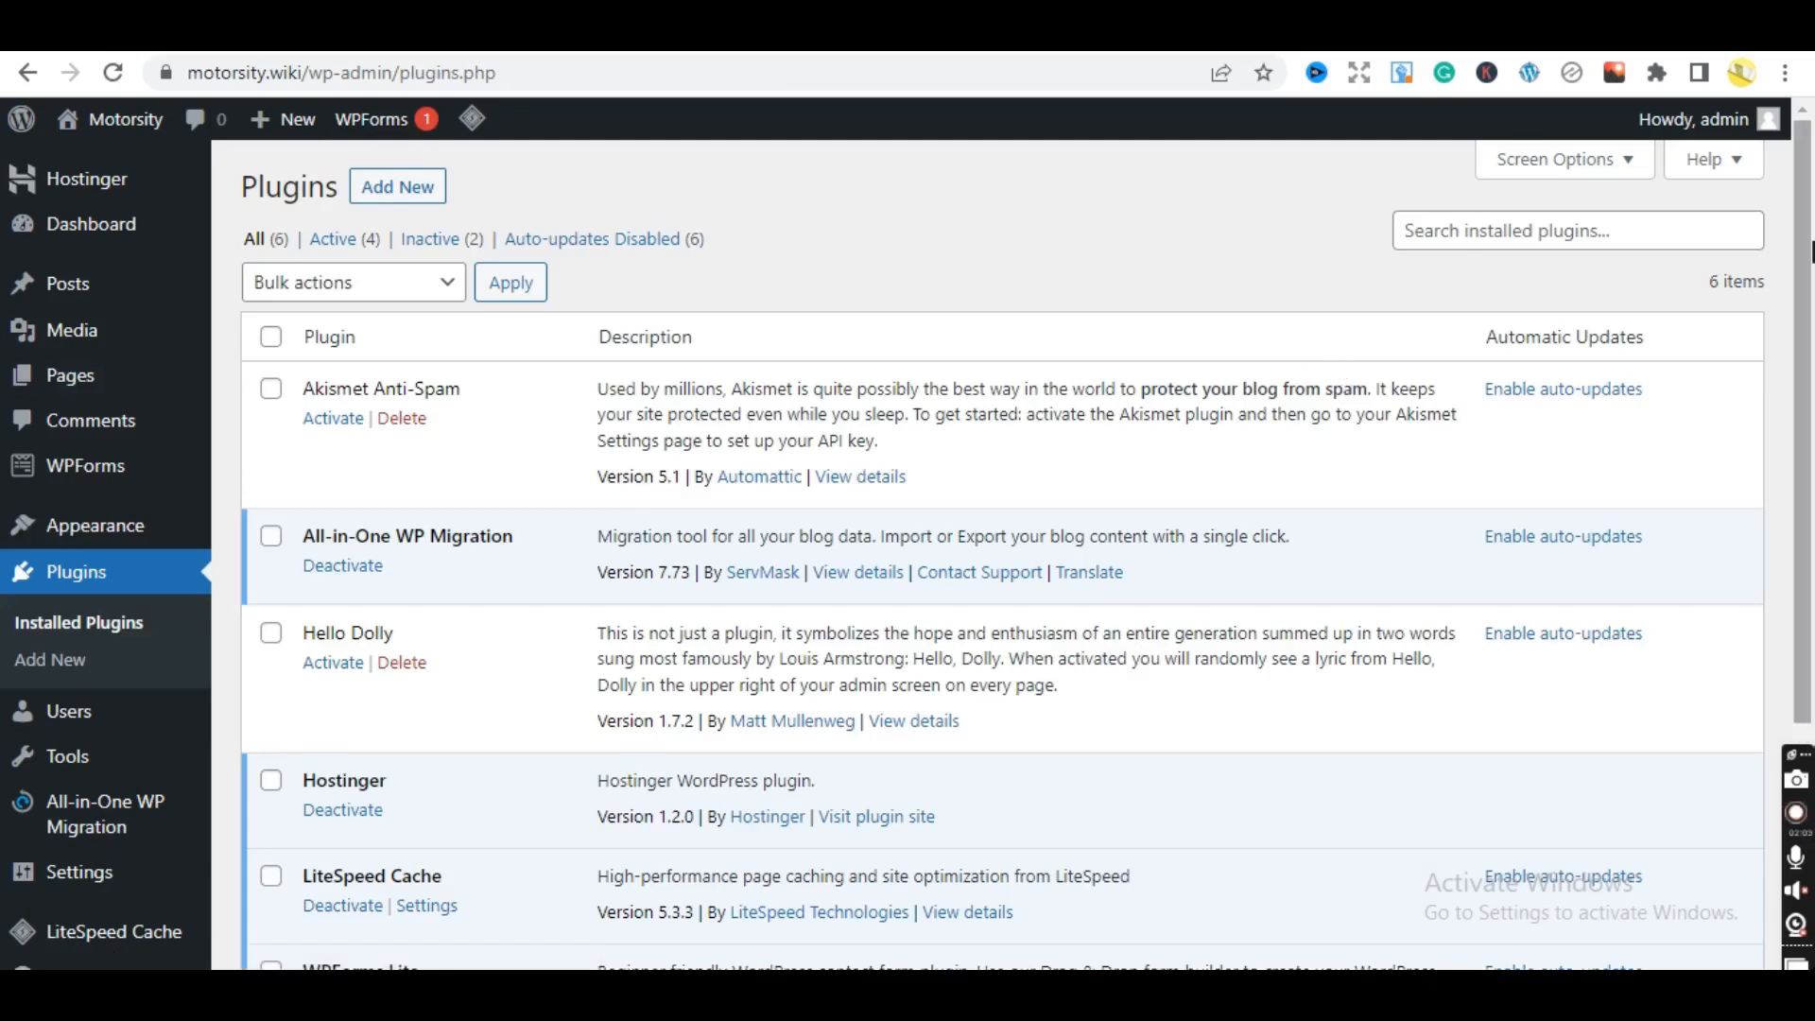
drag(1812, 254, 1812, 370)
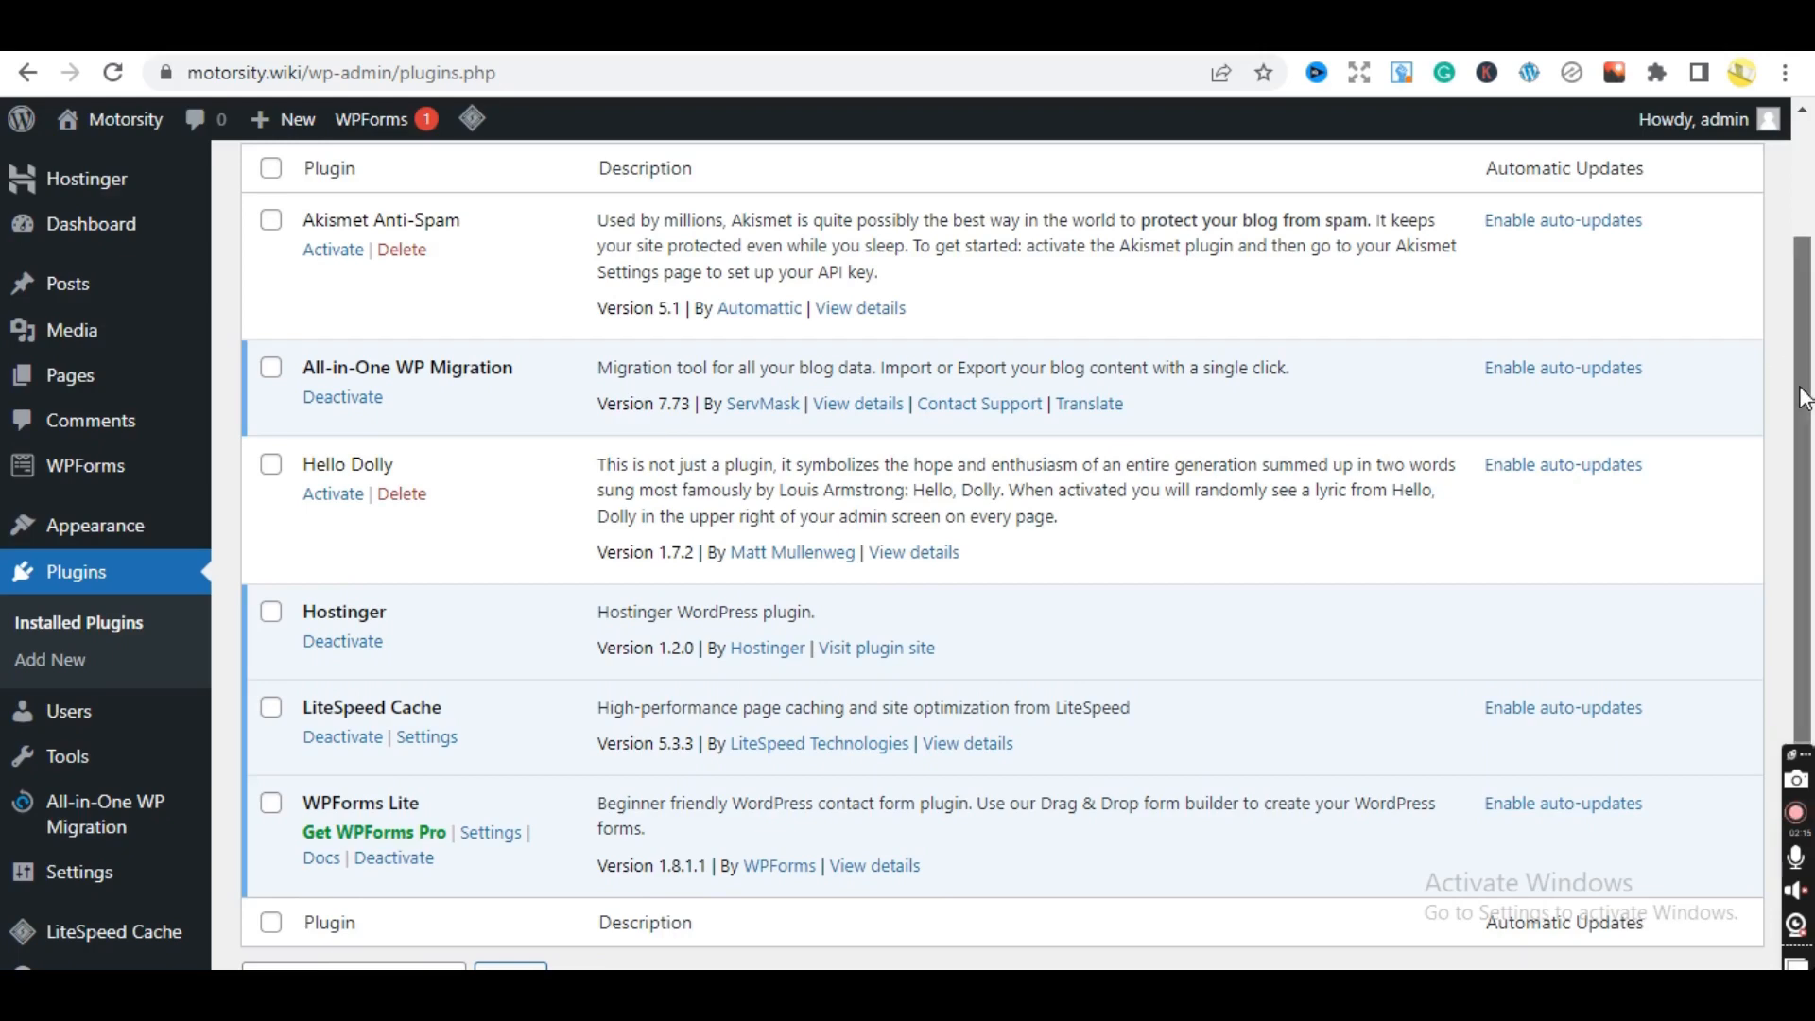
drag(1806, 397, 1799, 249)
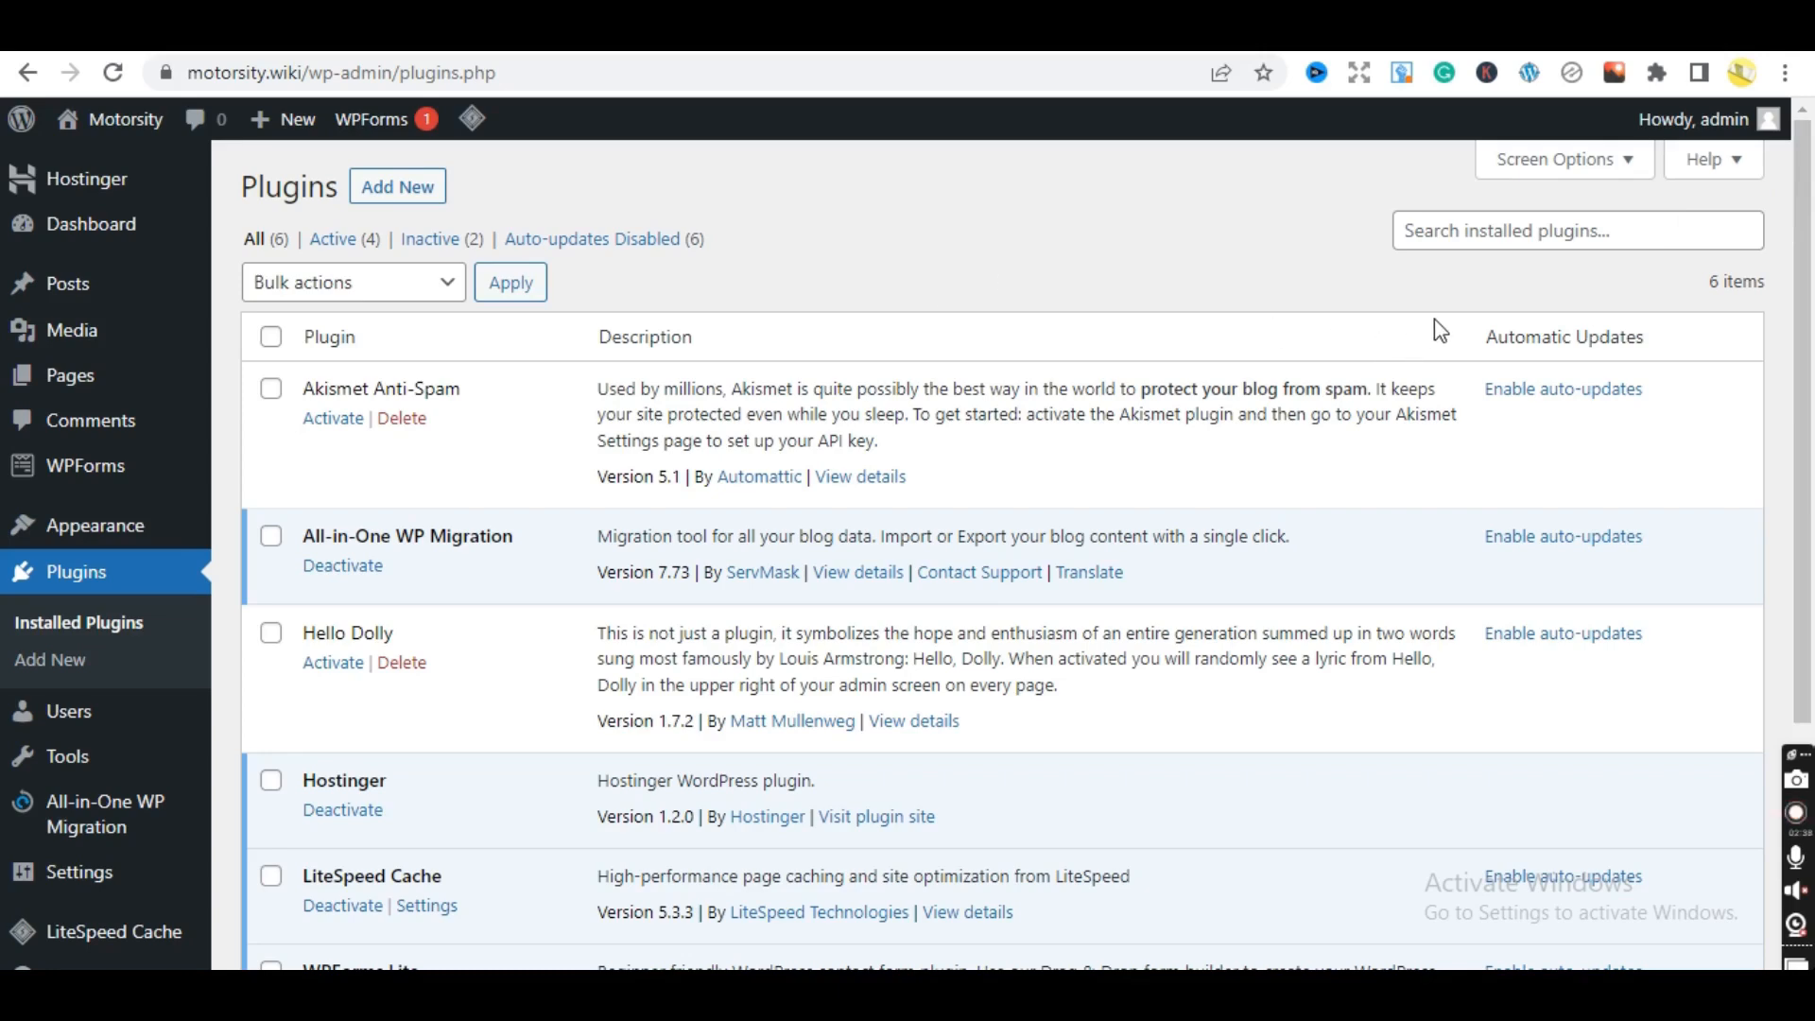
scroll(1810, 397, down, 1)
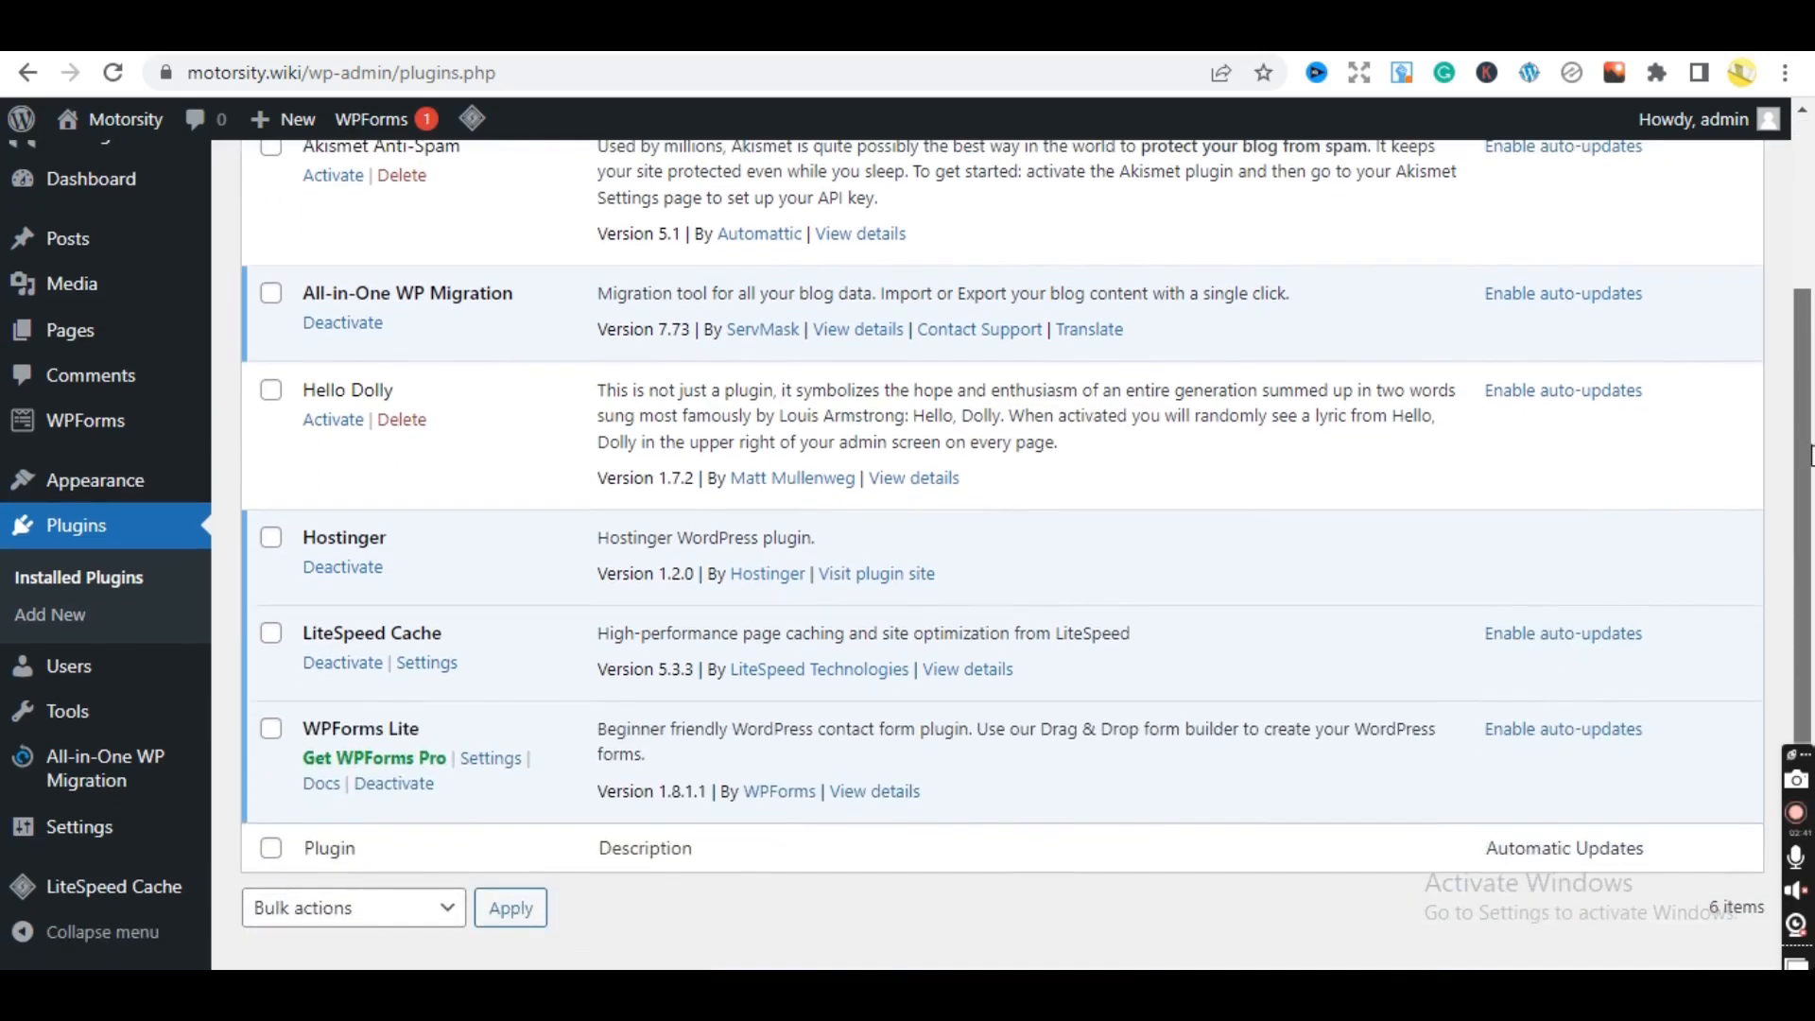
scroll(1810, 378, up, 1)
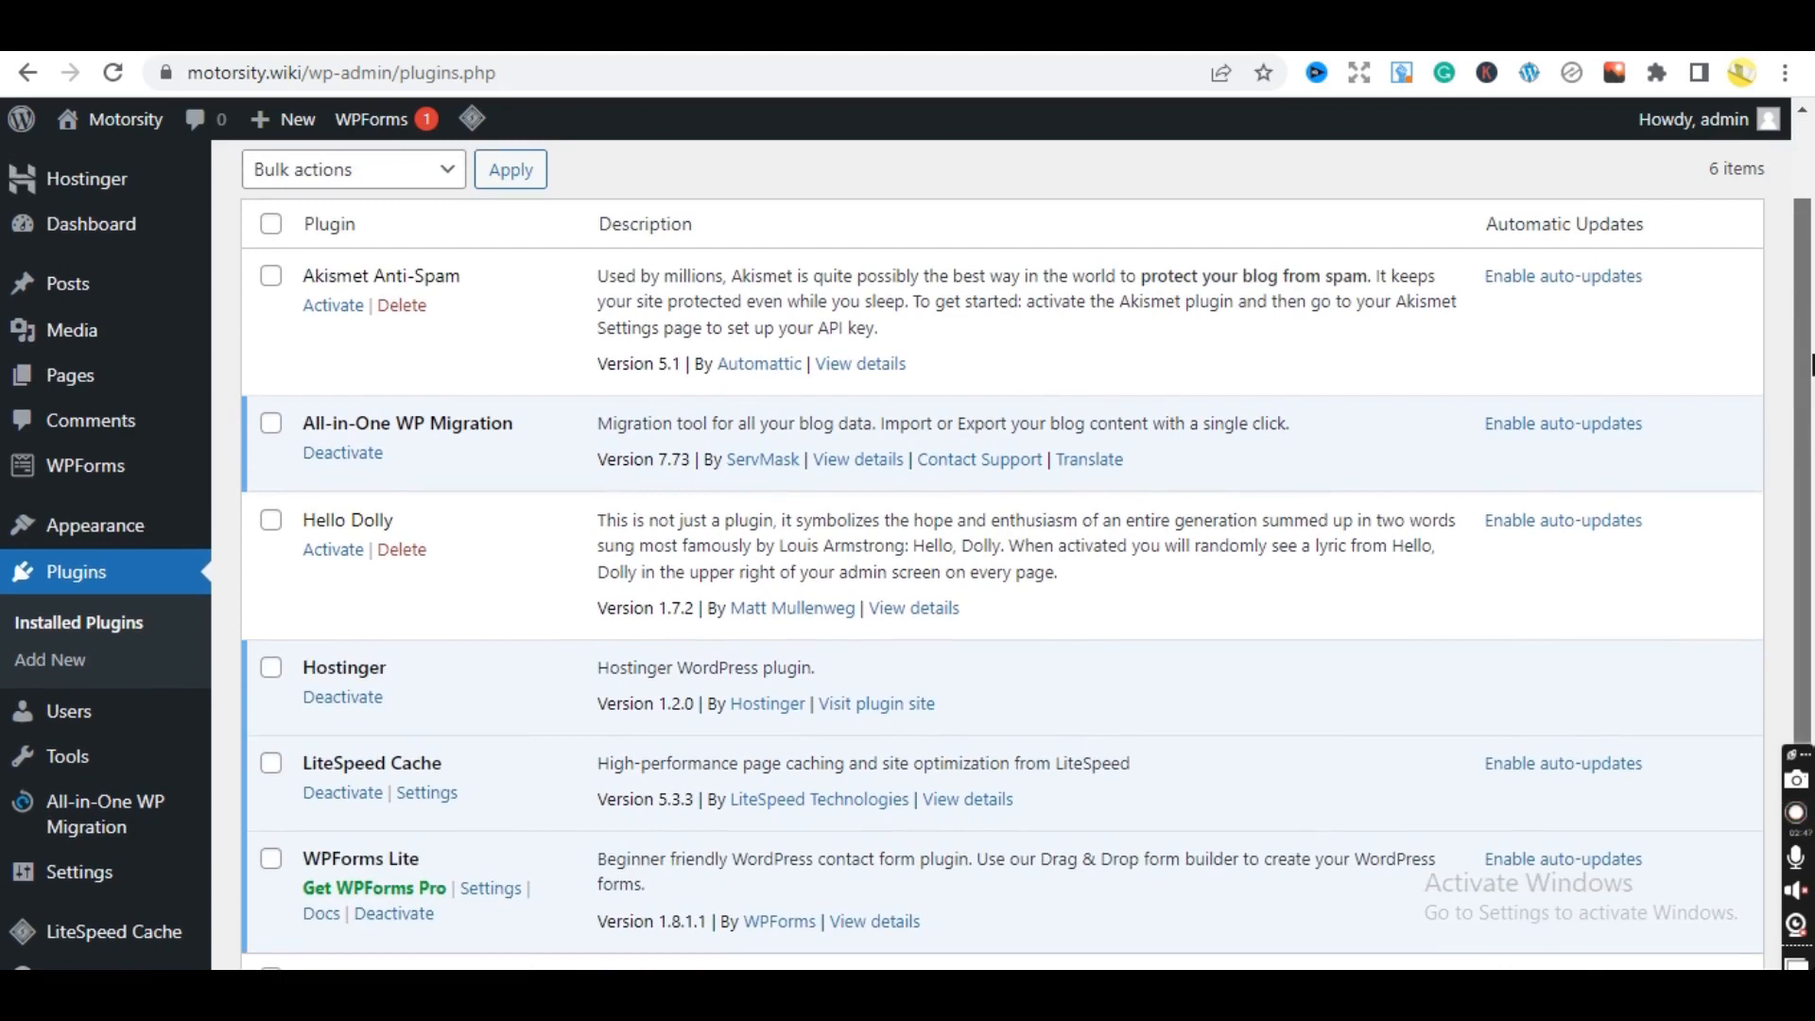
scroll(1812, 364, up, 1)
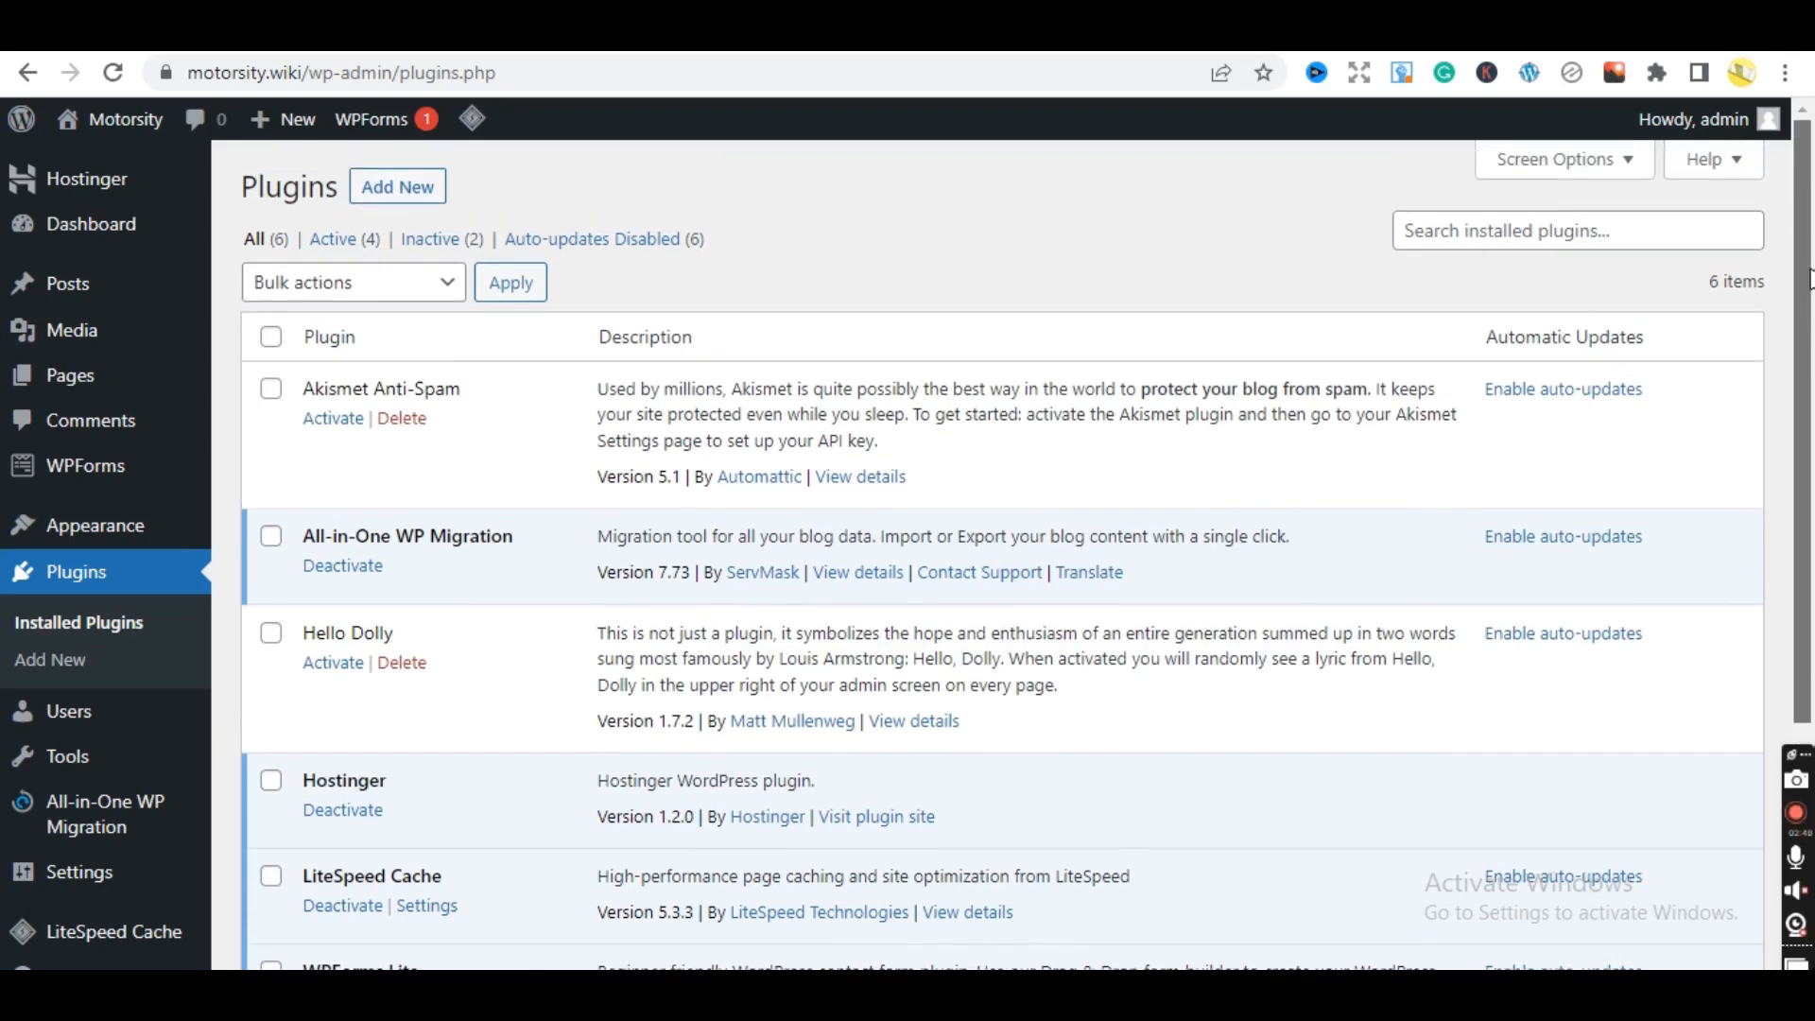
scroll(1812, 284, down, 2)
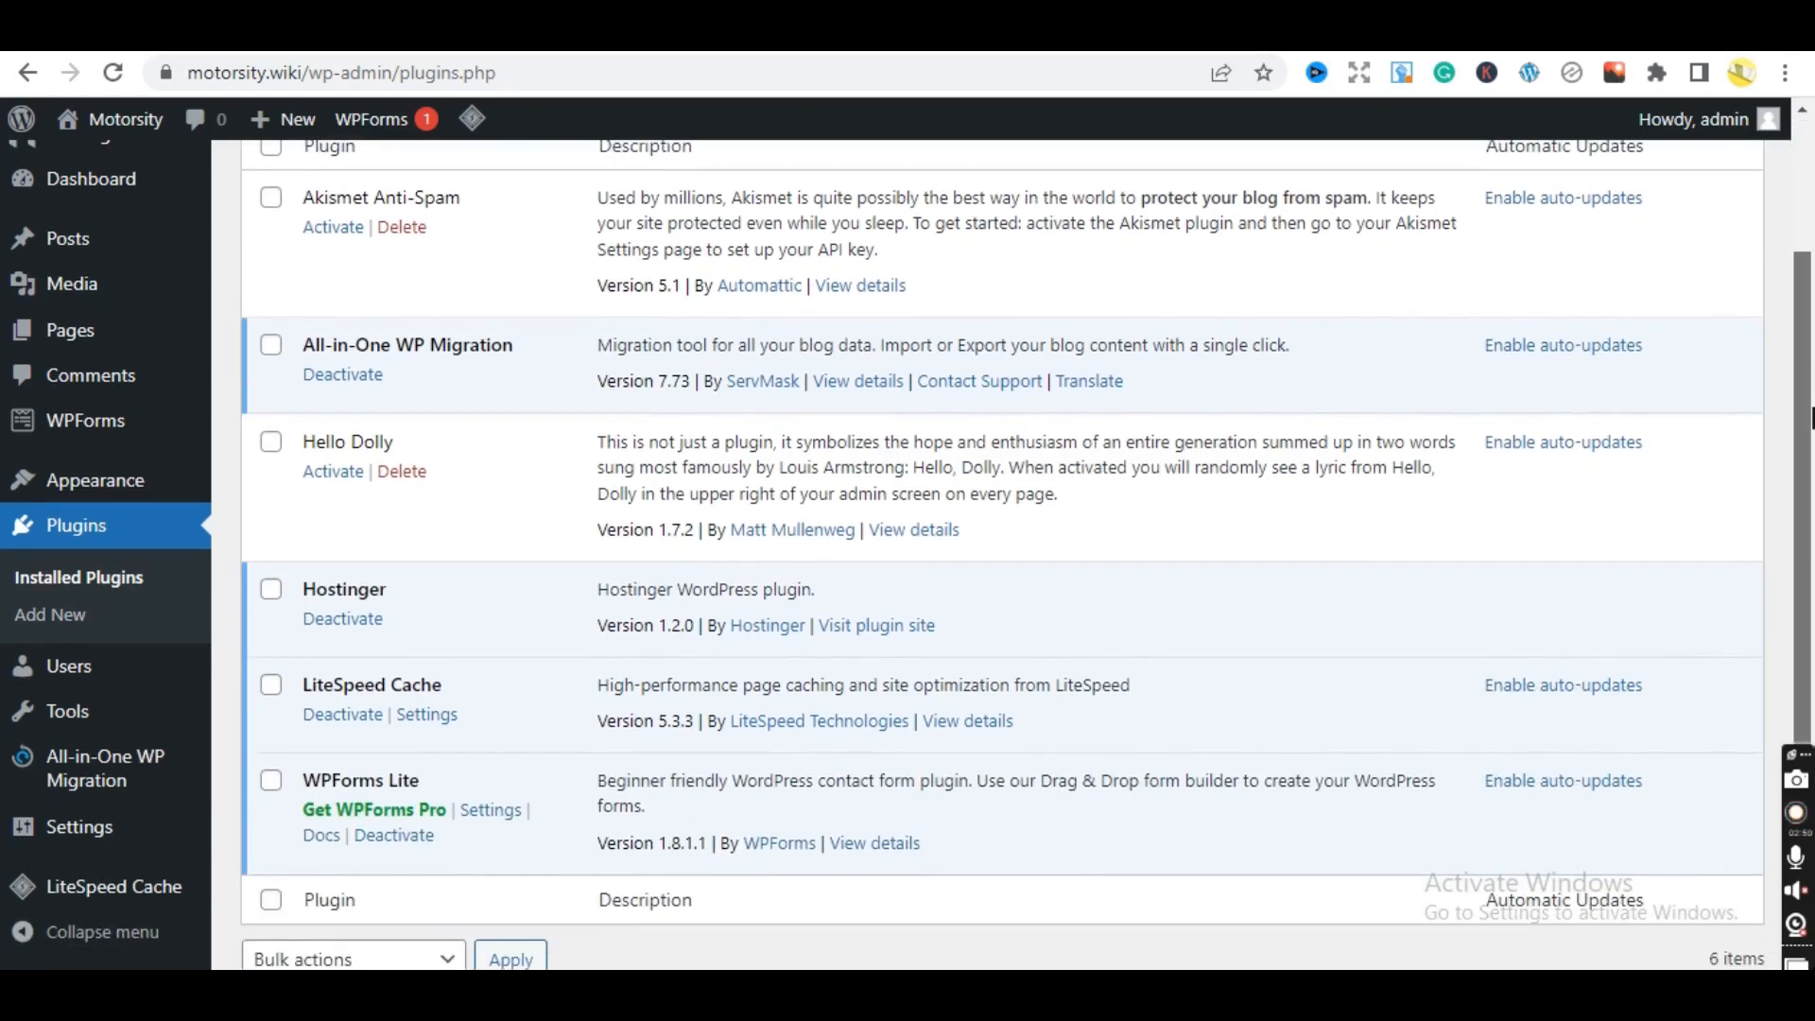
scroll(1812, 416, up, 2)
scroll(1812, 397, down, 2)
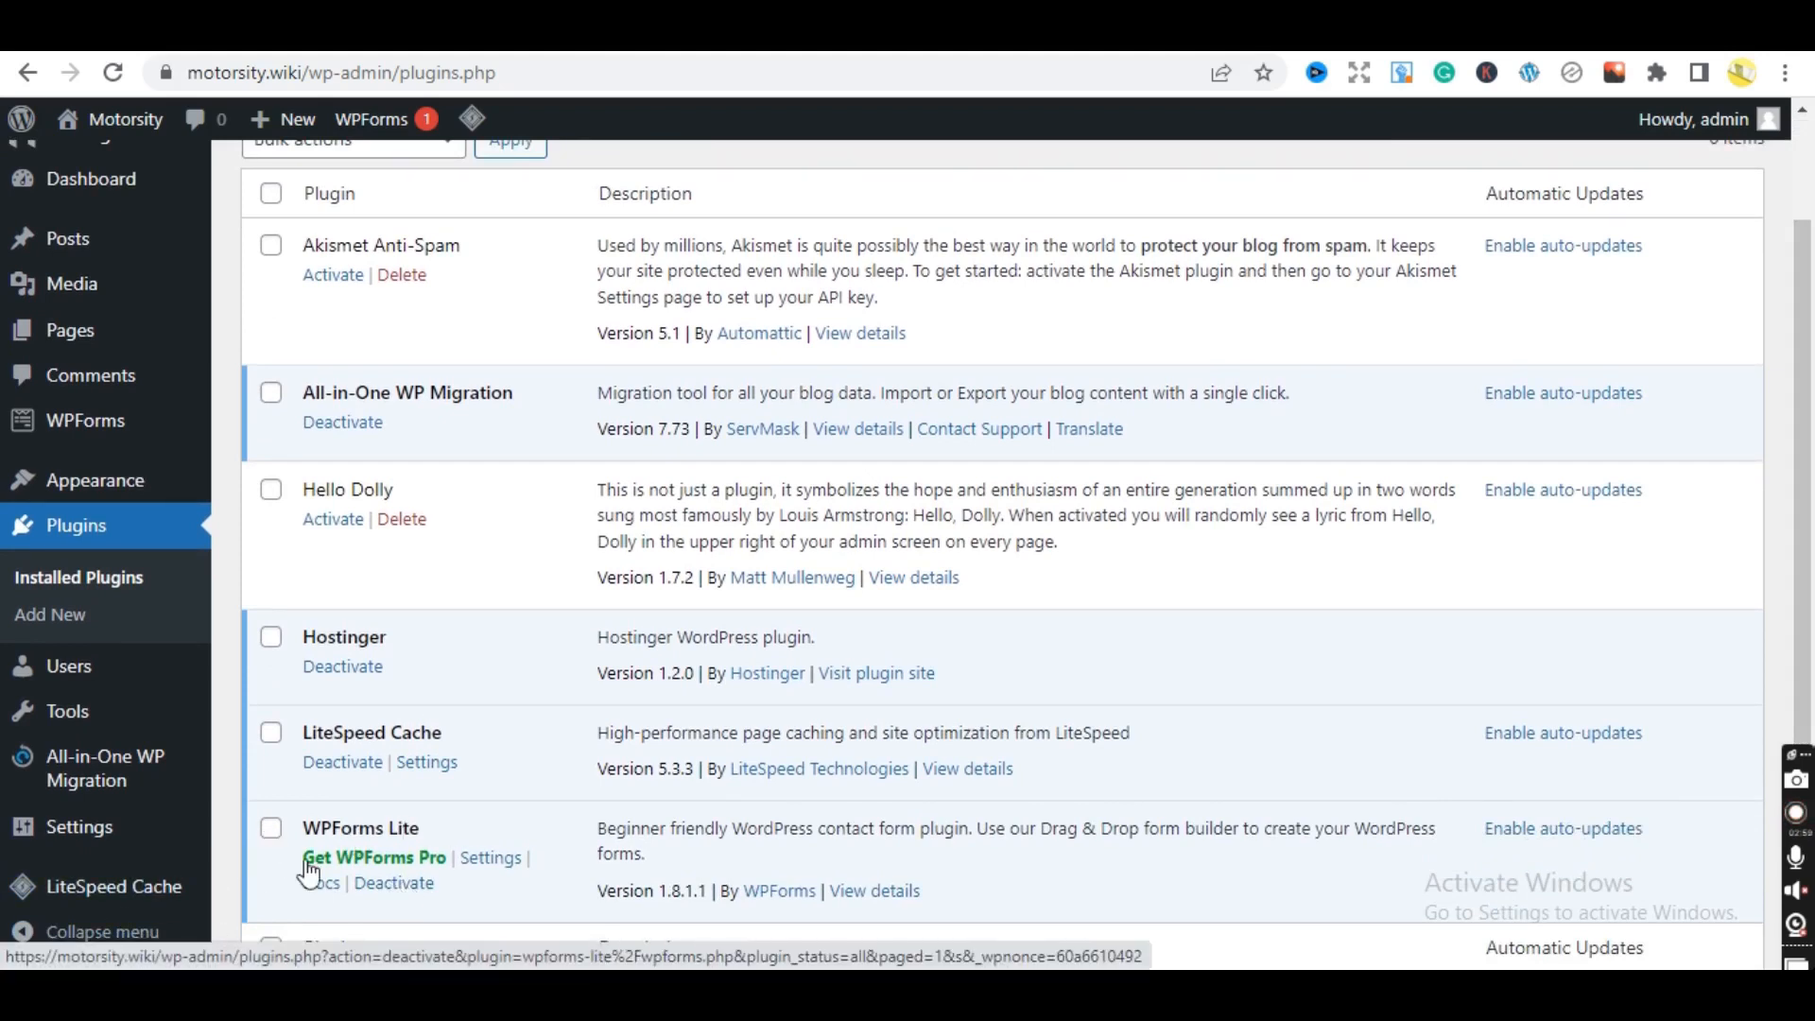
click(270, 828)
click(269, 737)
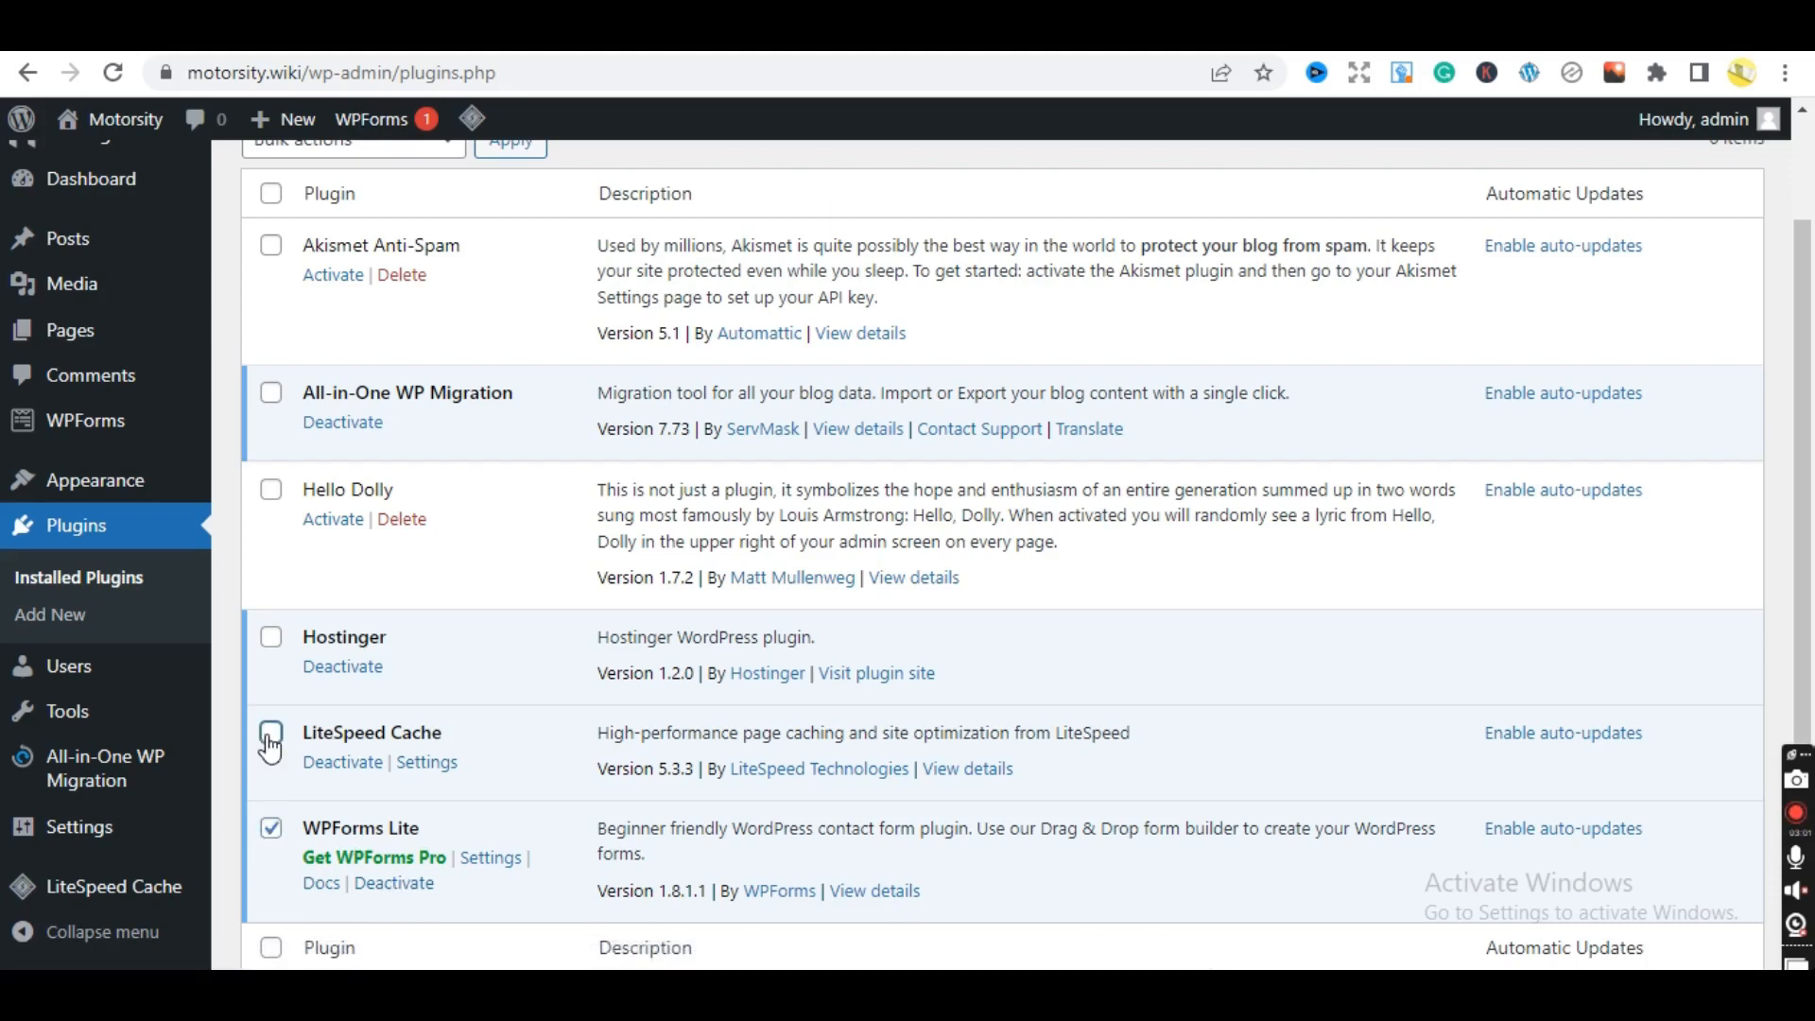
click(269, 640)
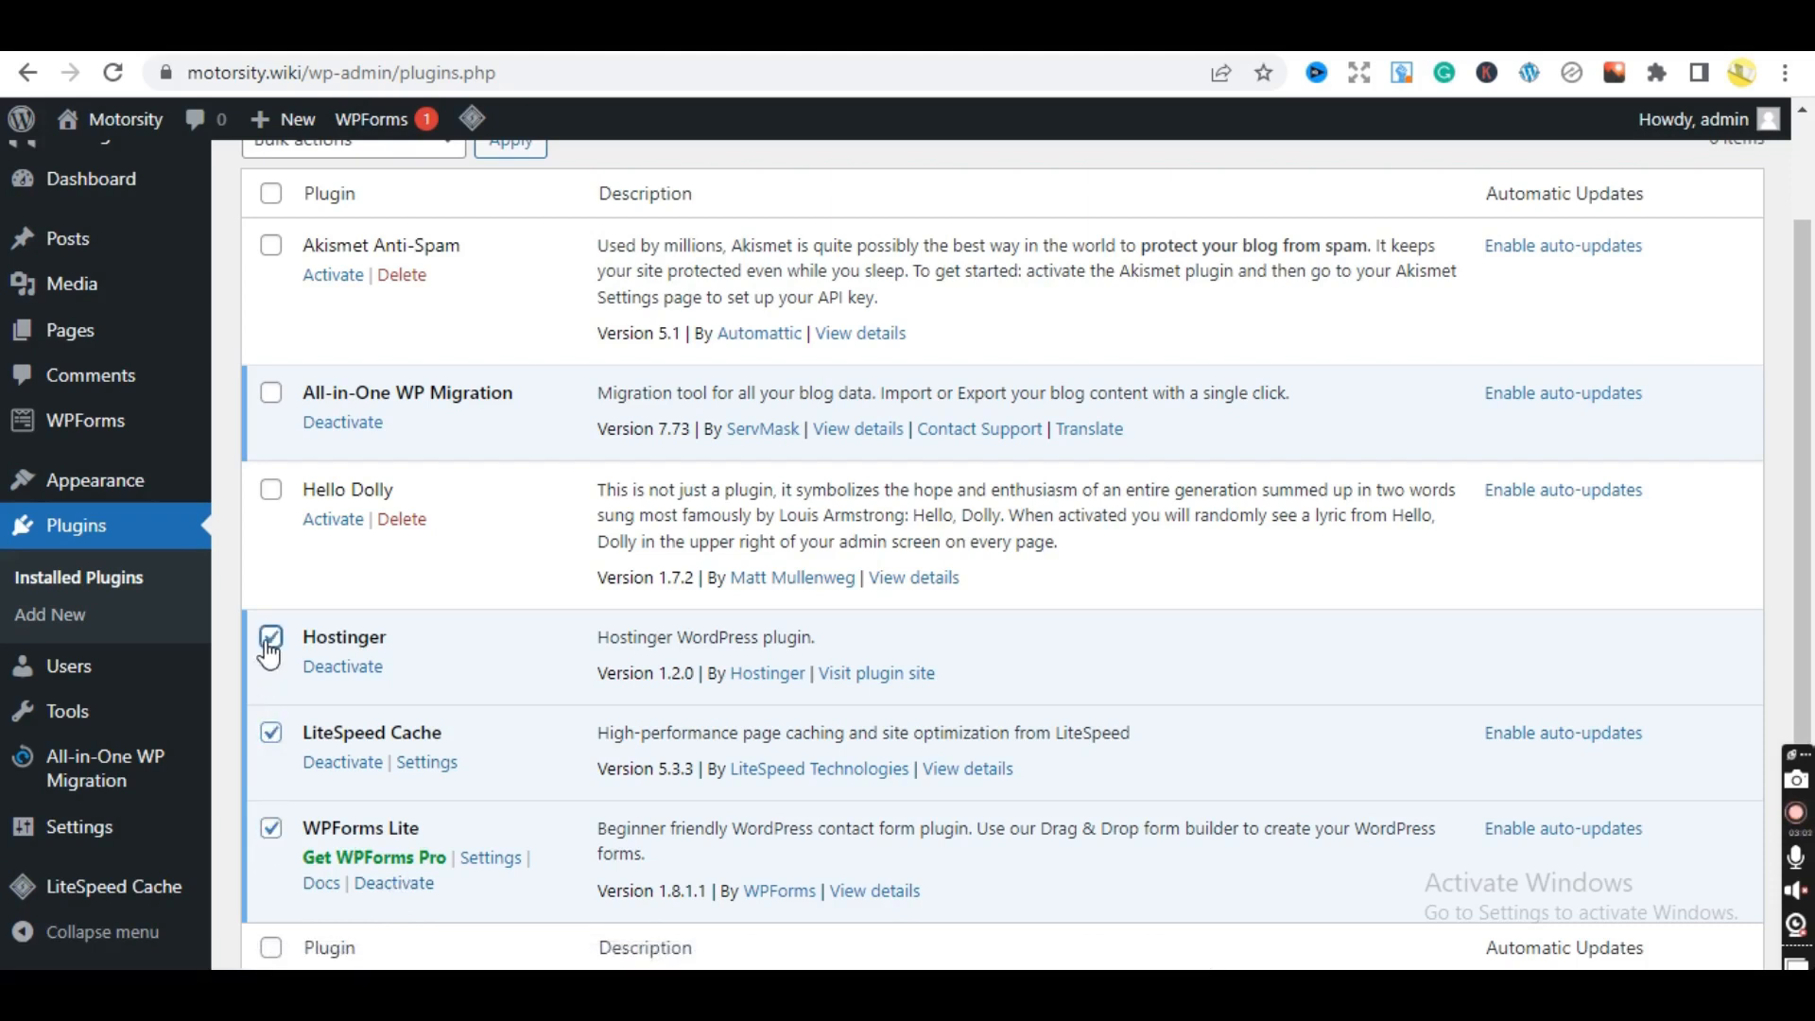
click(271, 492)
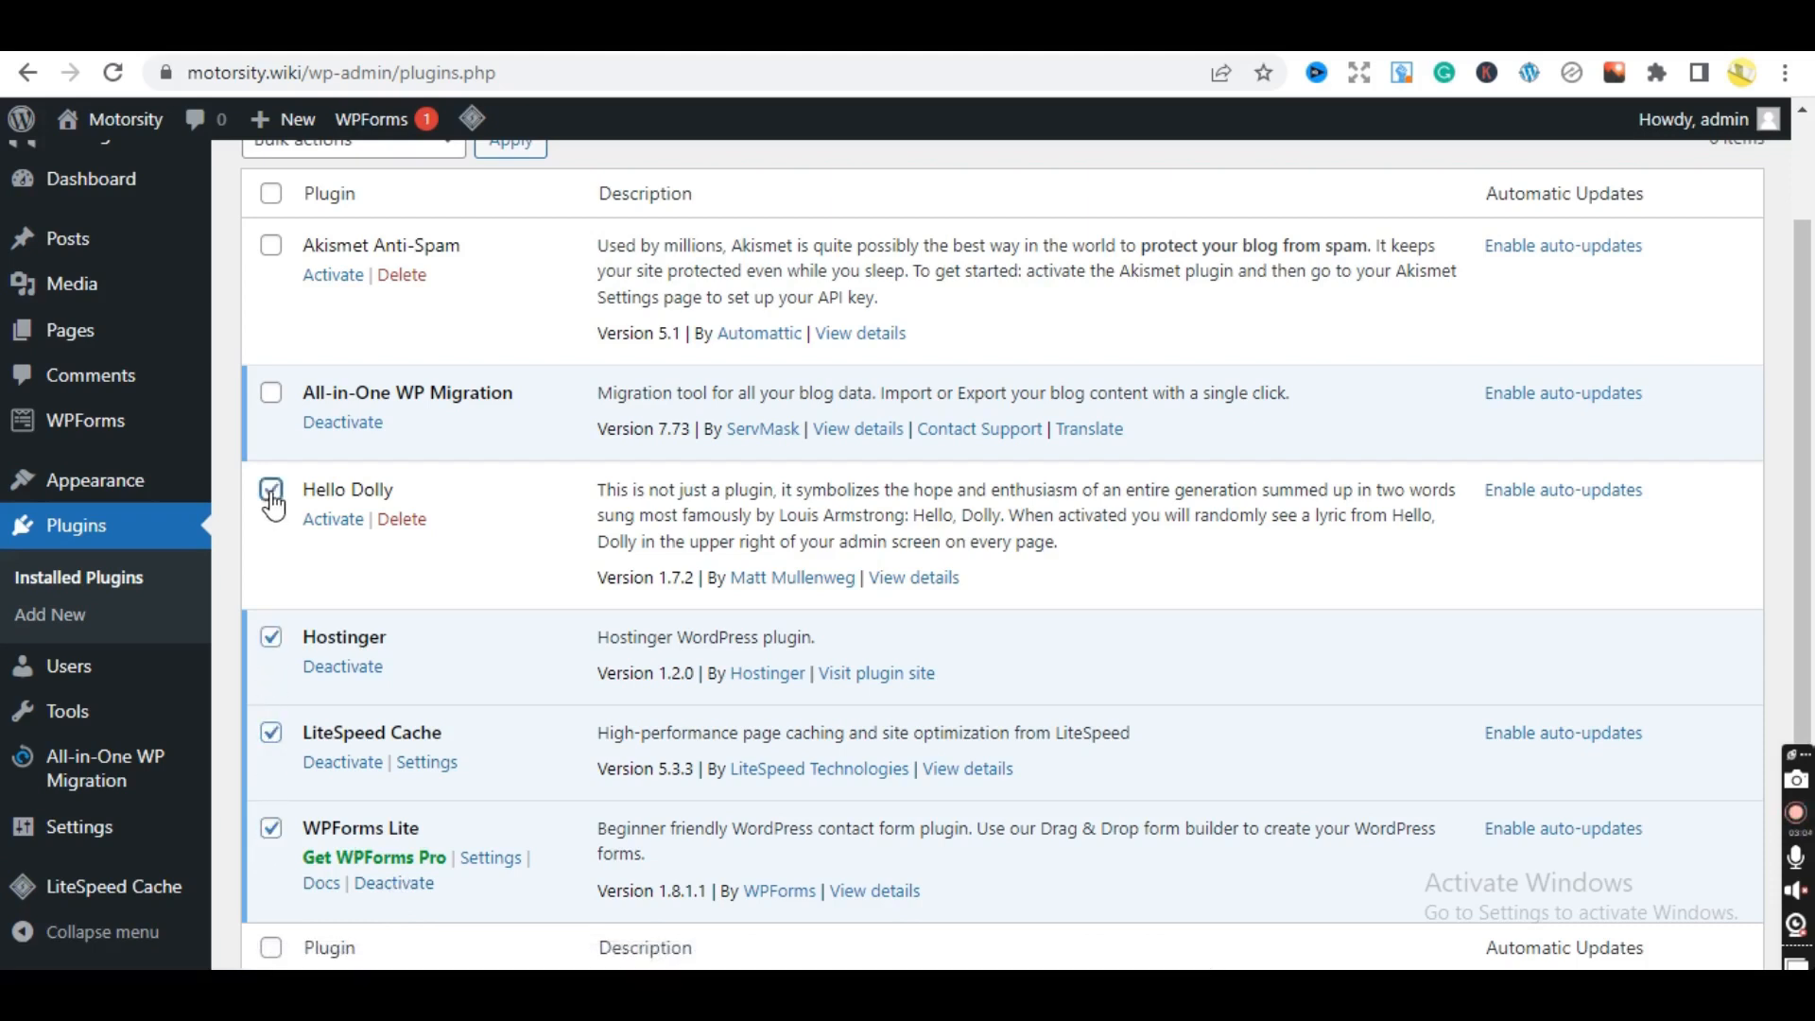
click(270, 394)
scroll(1768, 524, up, 1)
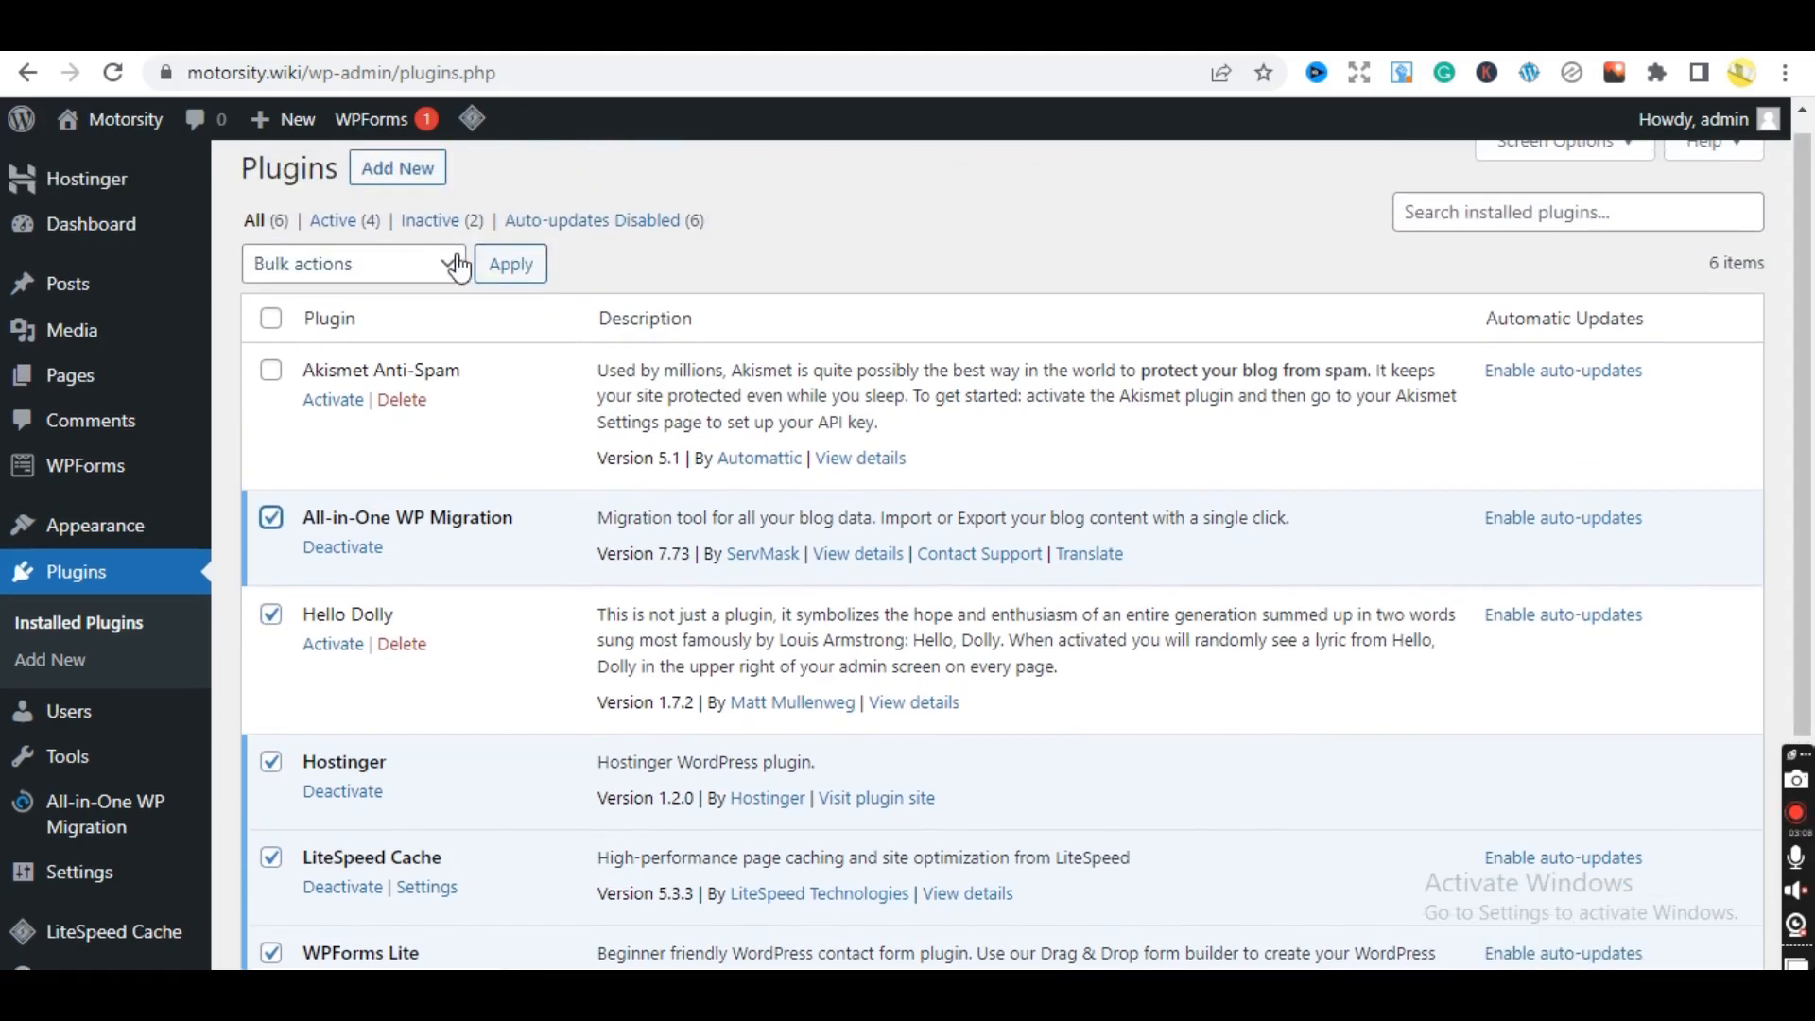
click(408, 272)
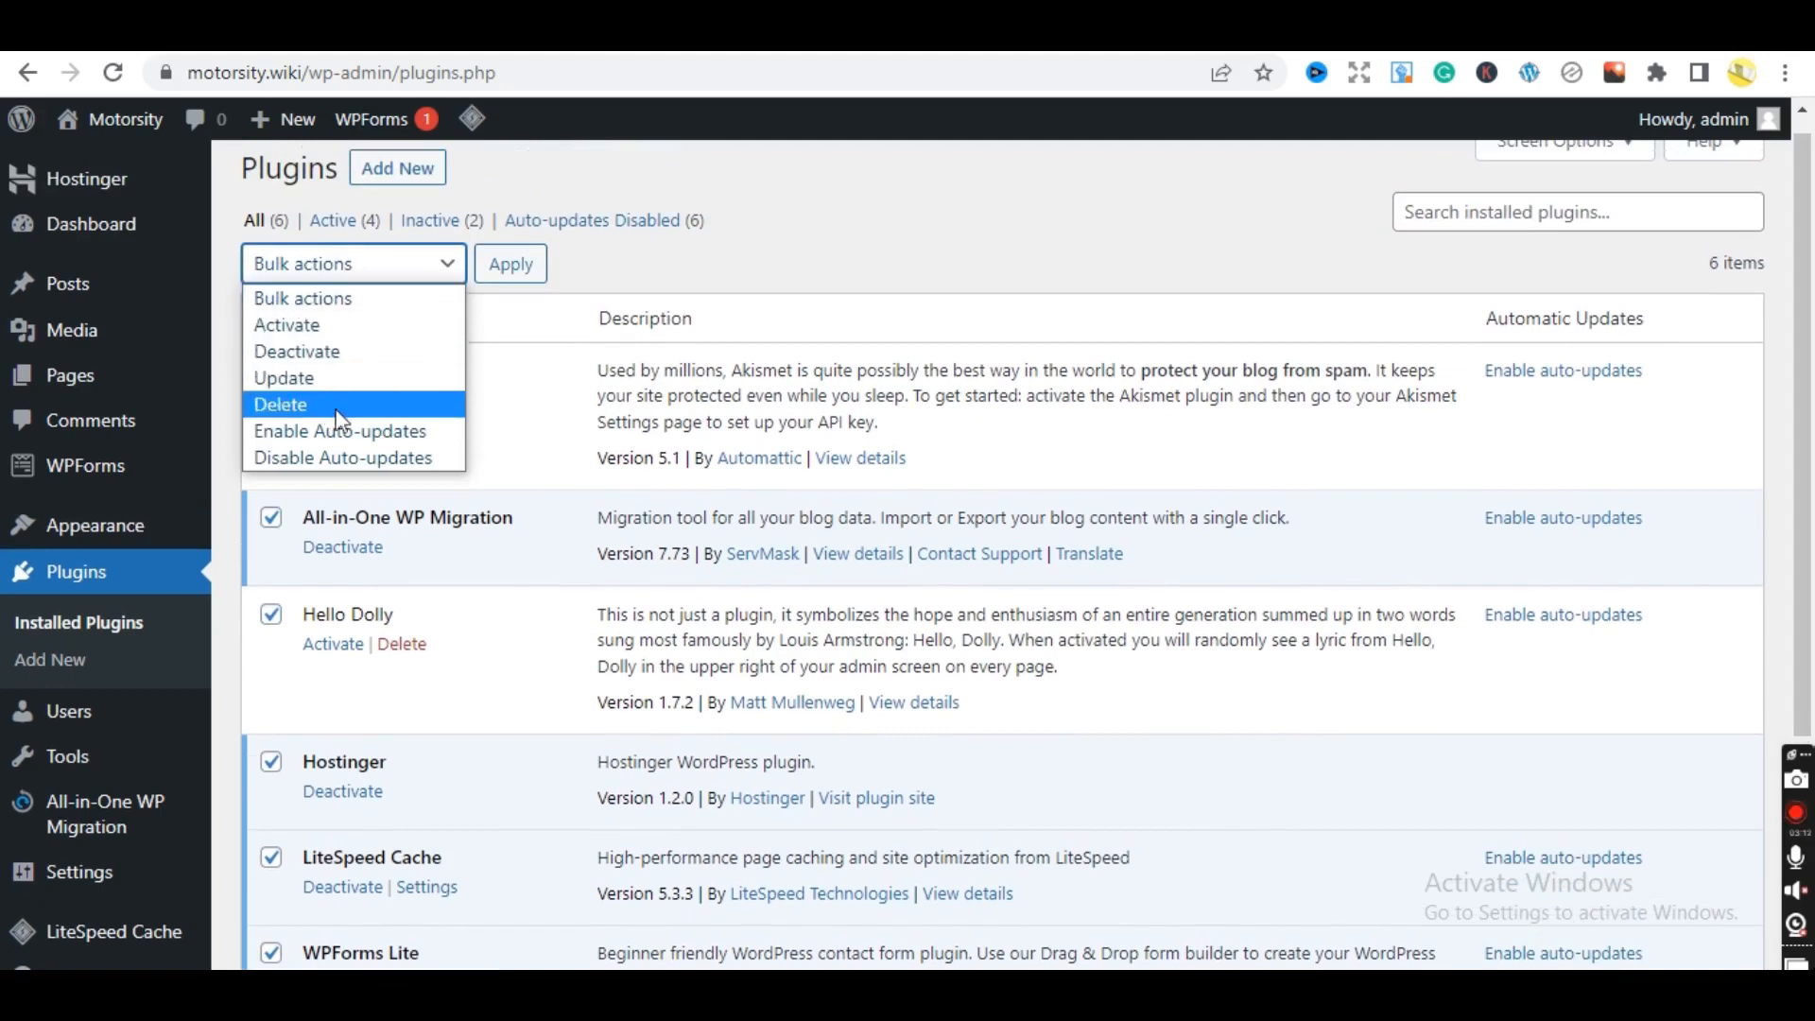
click(315, 350)
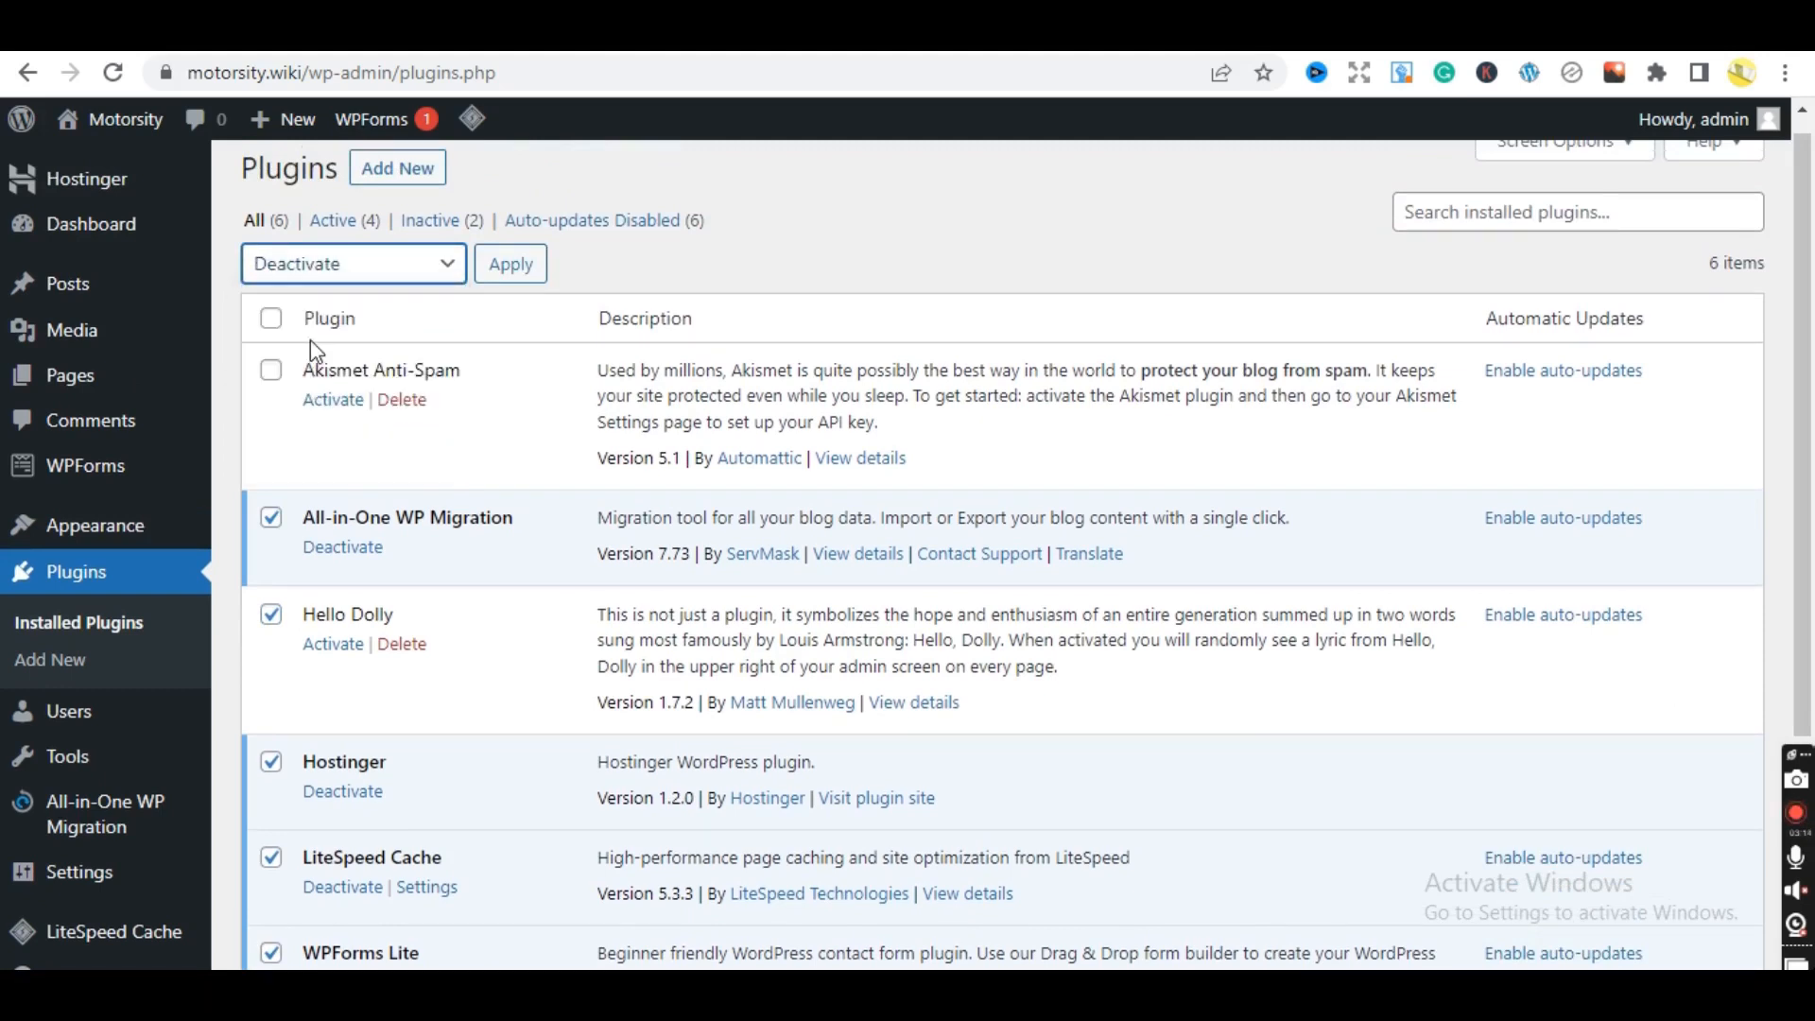
click(511, 271)
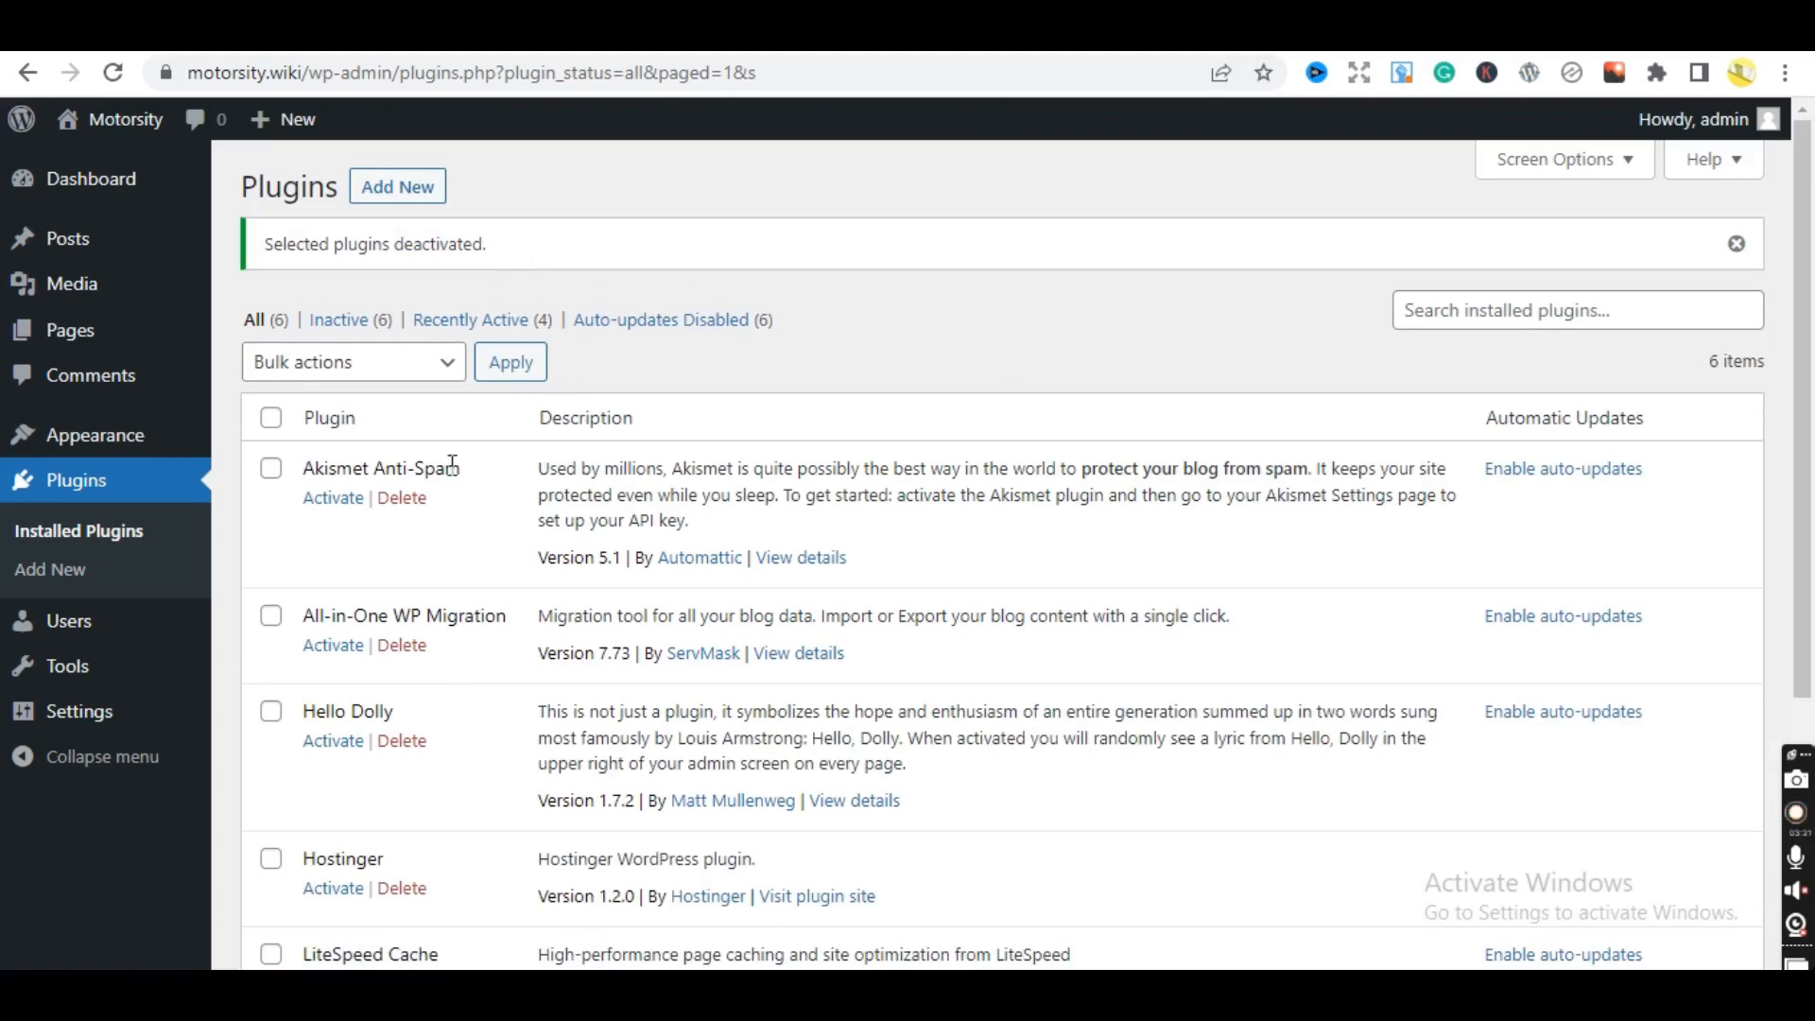
- Select All-in-One WP Migration, Hello Dolly, Hostinger, LiteSpeed Cache and WPForms Lite in the plugin list
mouse_move(66, 621)
click(270, 615)
click(272, 721)
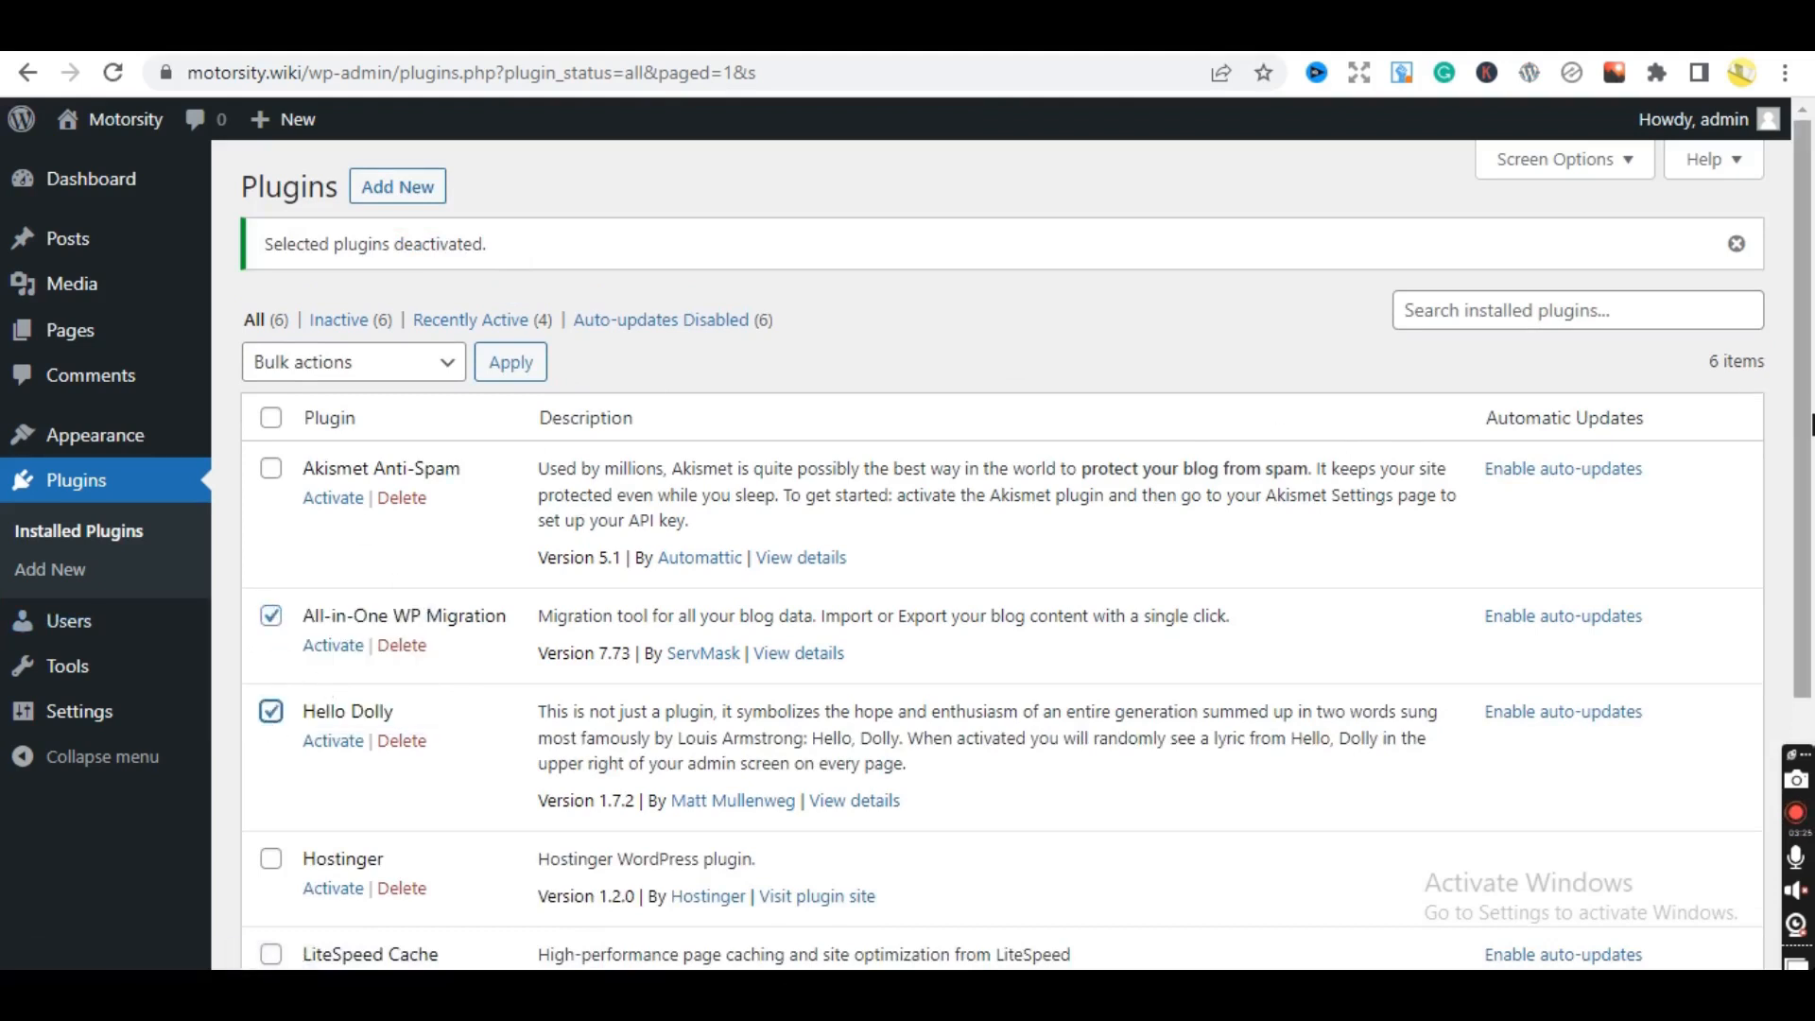
scroll(1806, 598, down, 3)
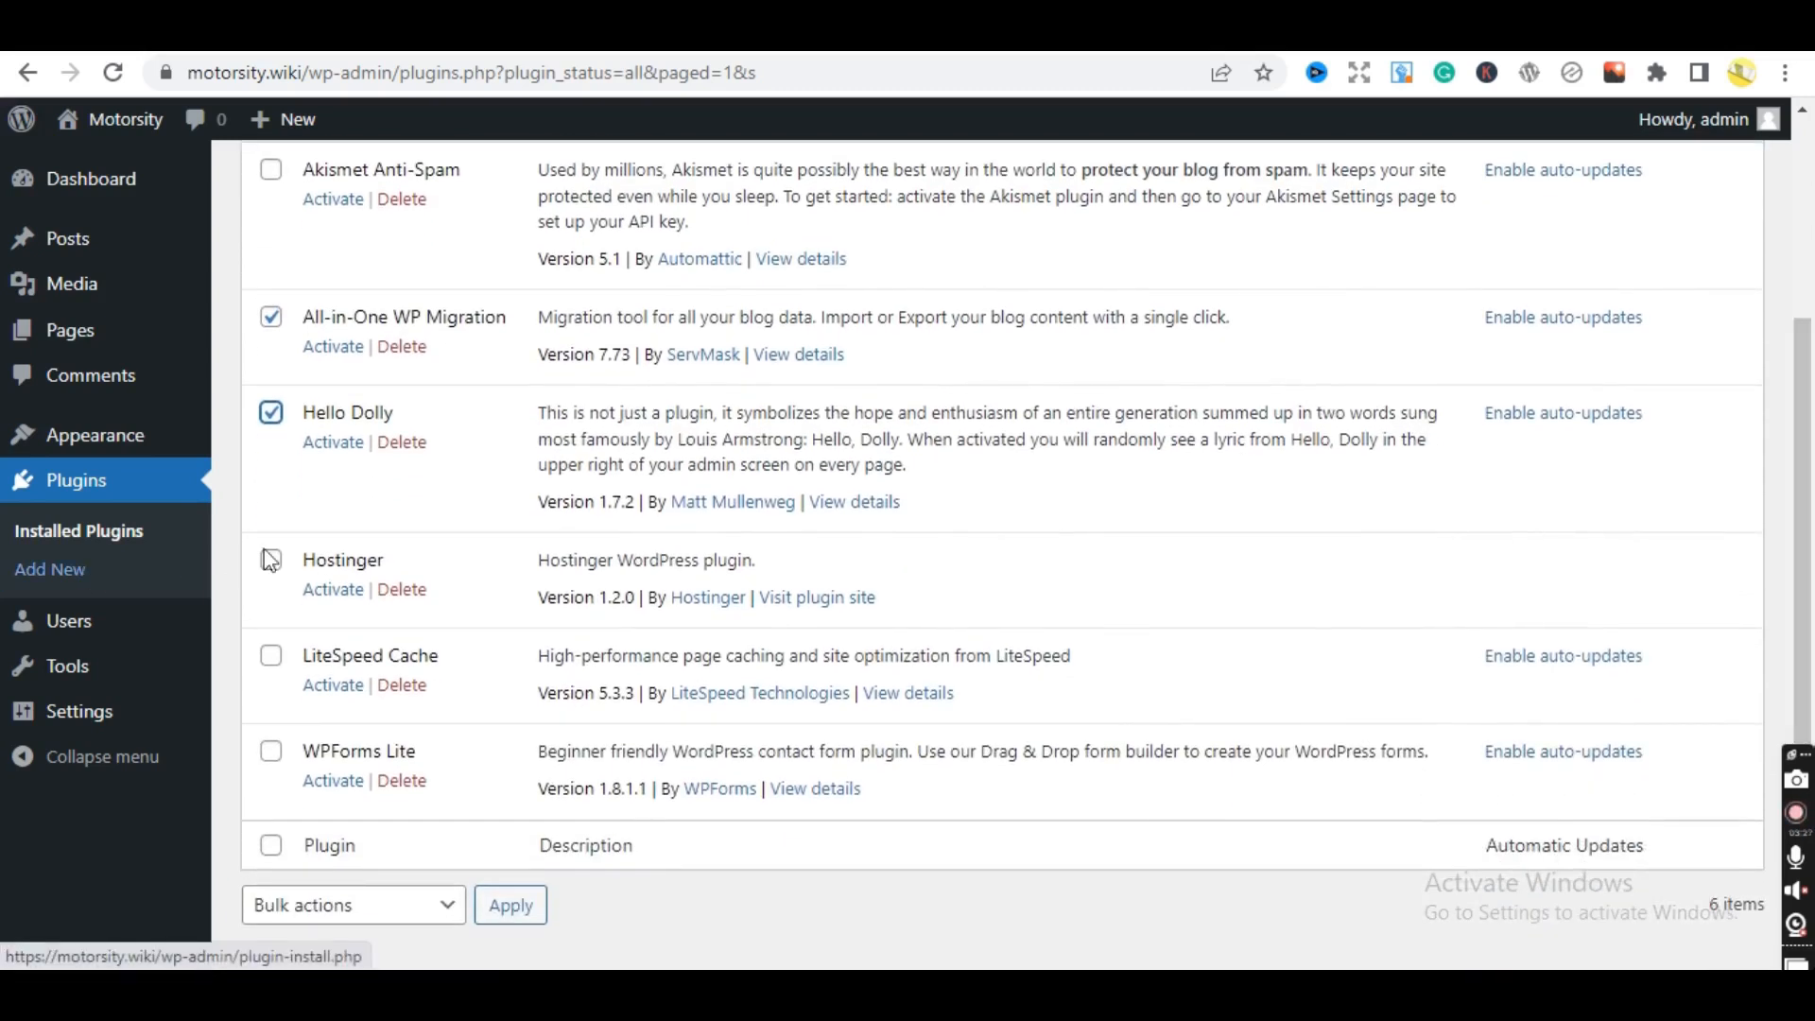
click(270, 558)
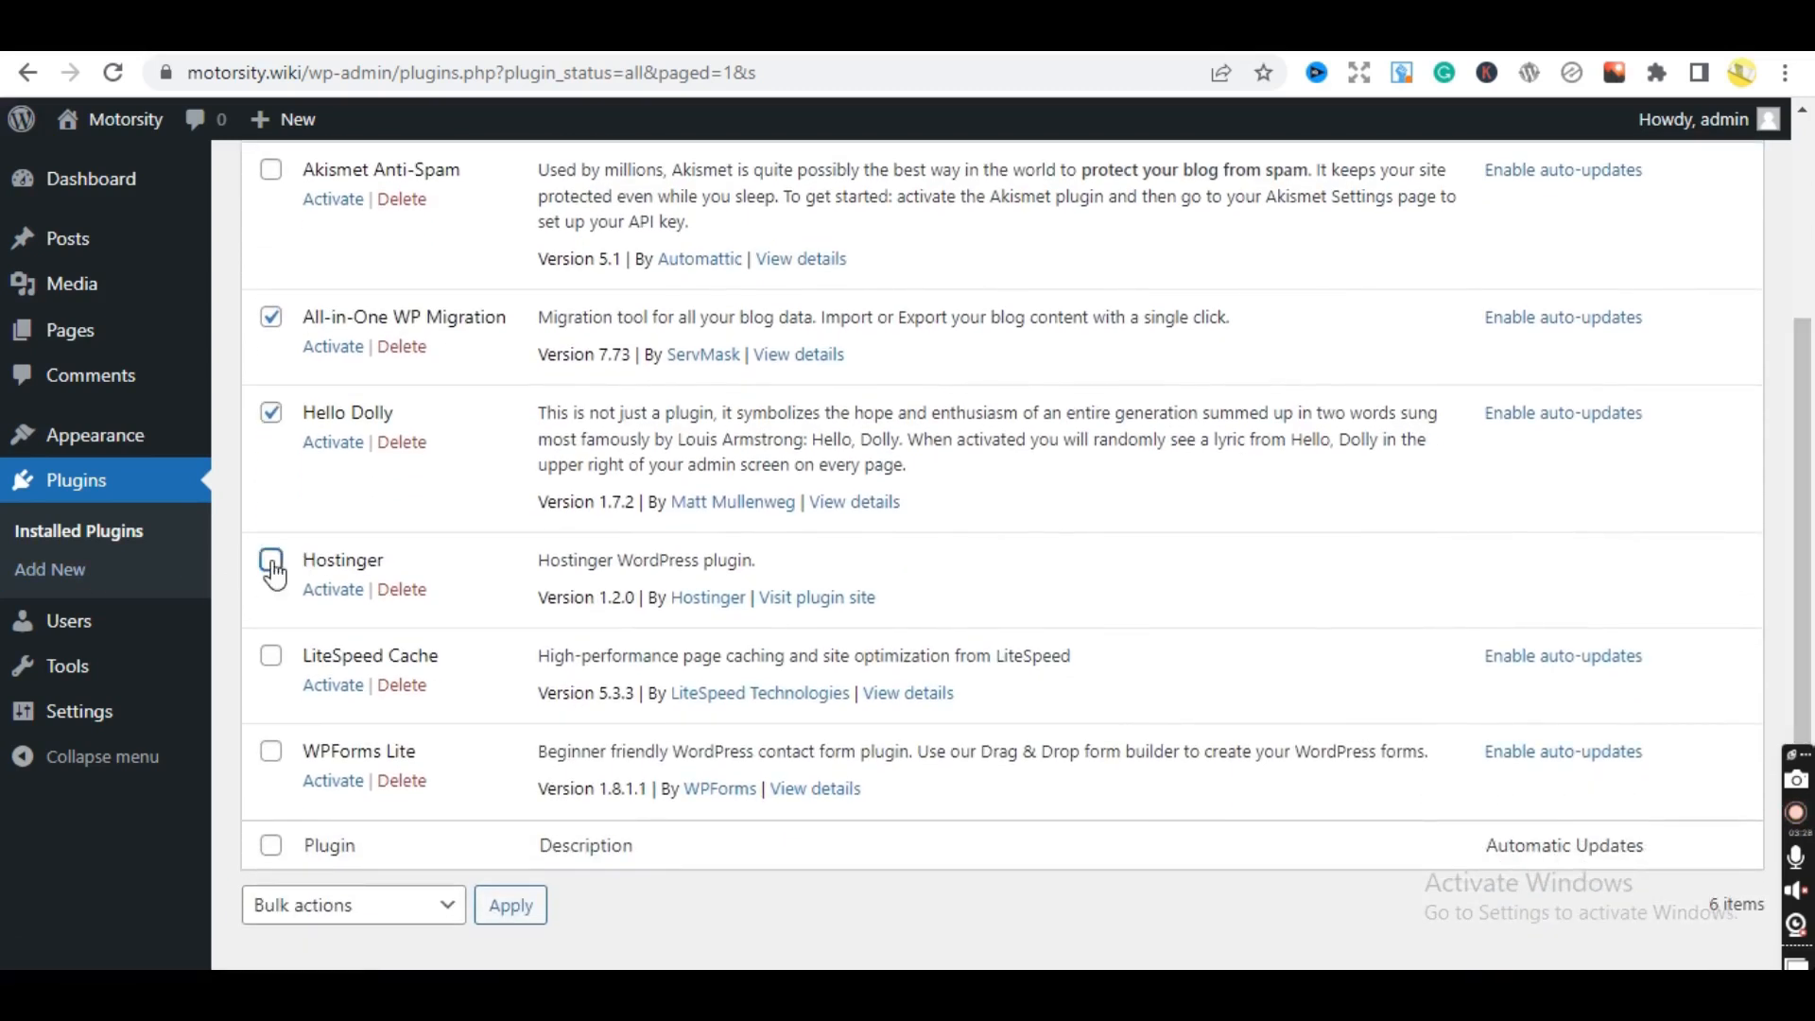
click(270, 655)
click(271, 750)
scroll(1805, 567, up, 3)
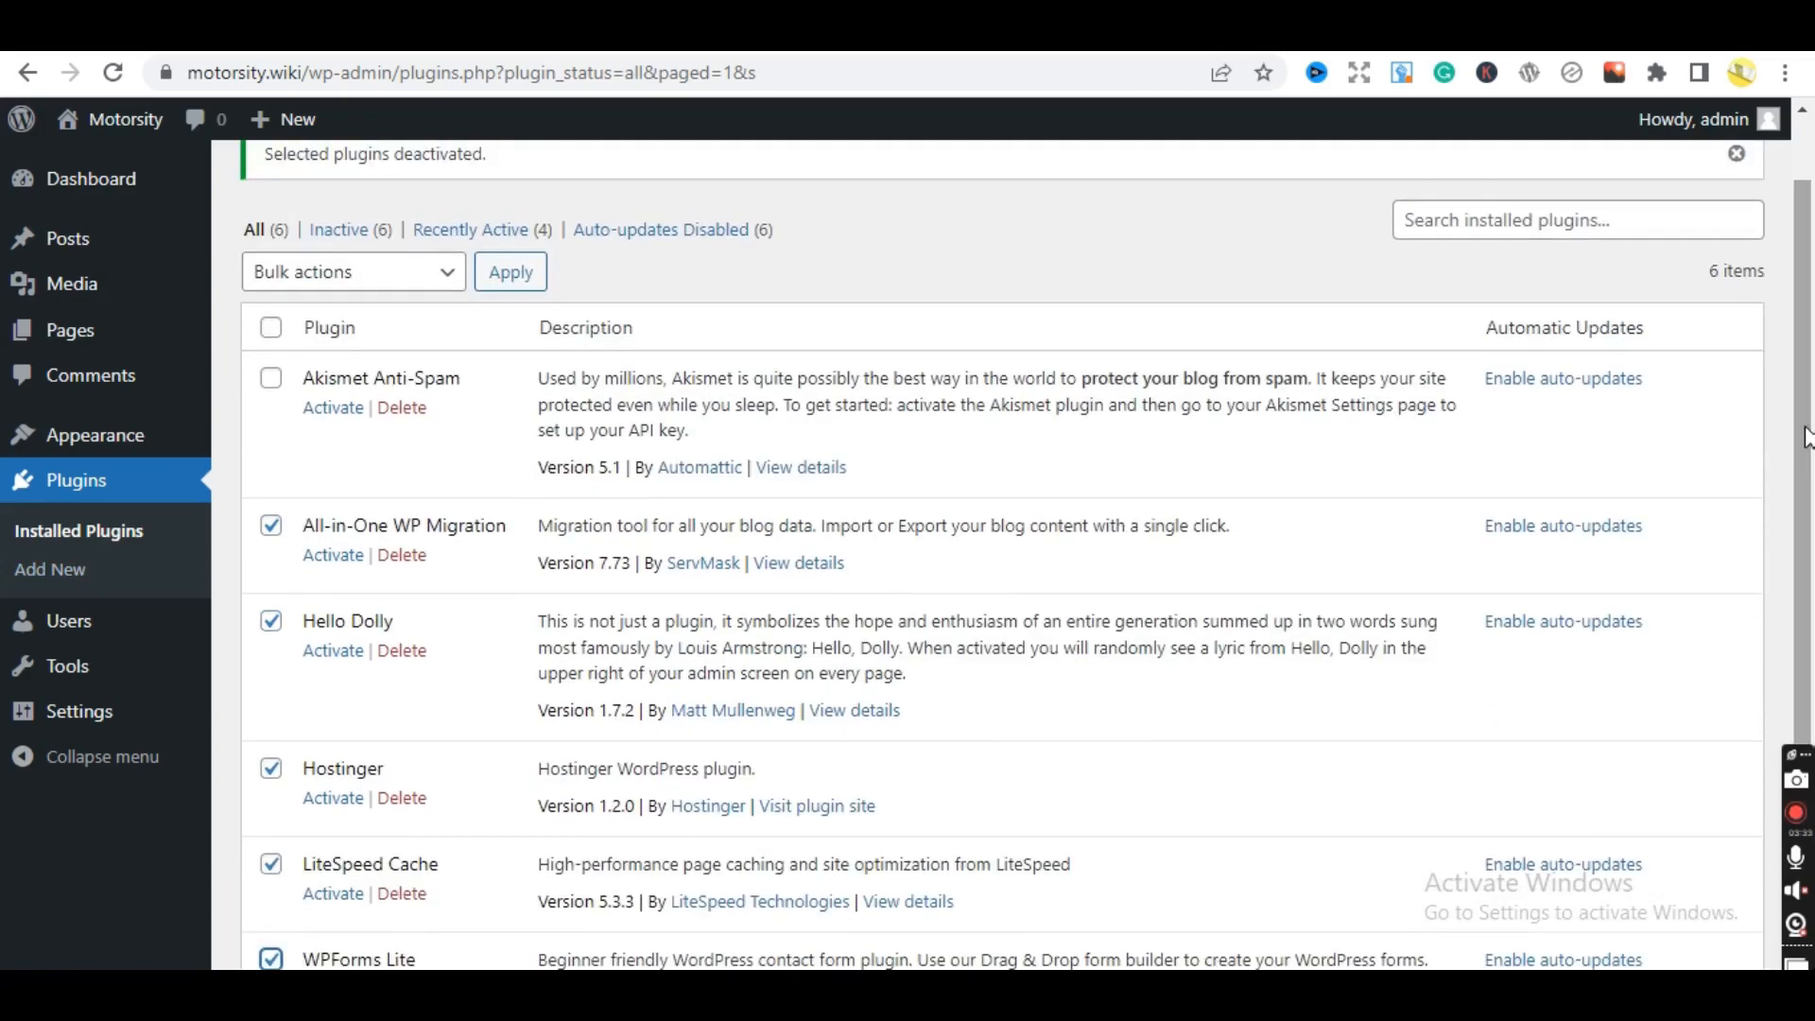
- Bulk-delete the five selected plugins and confirm the deletion
click(448, 276)
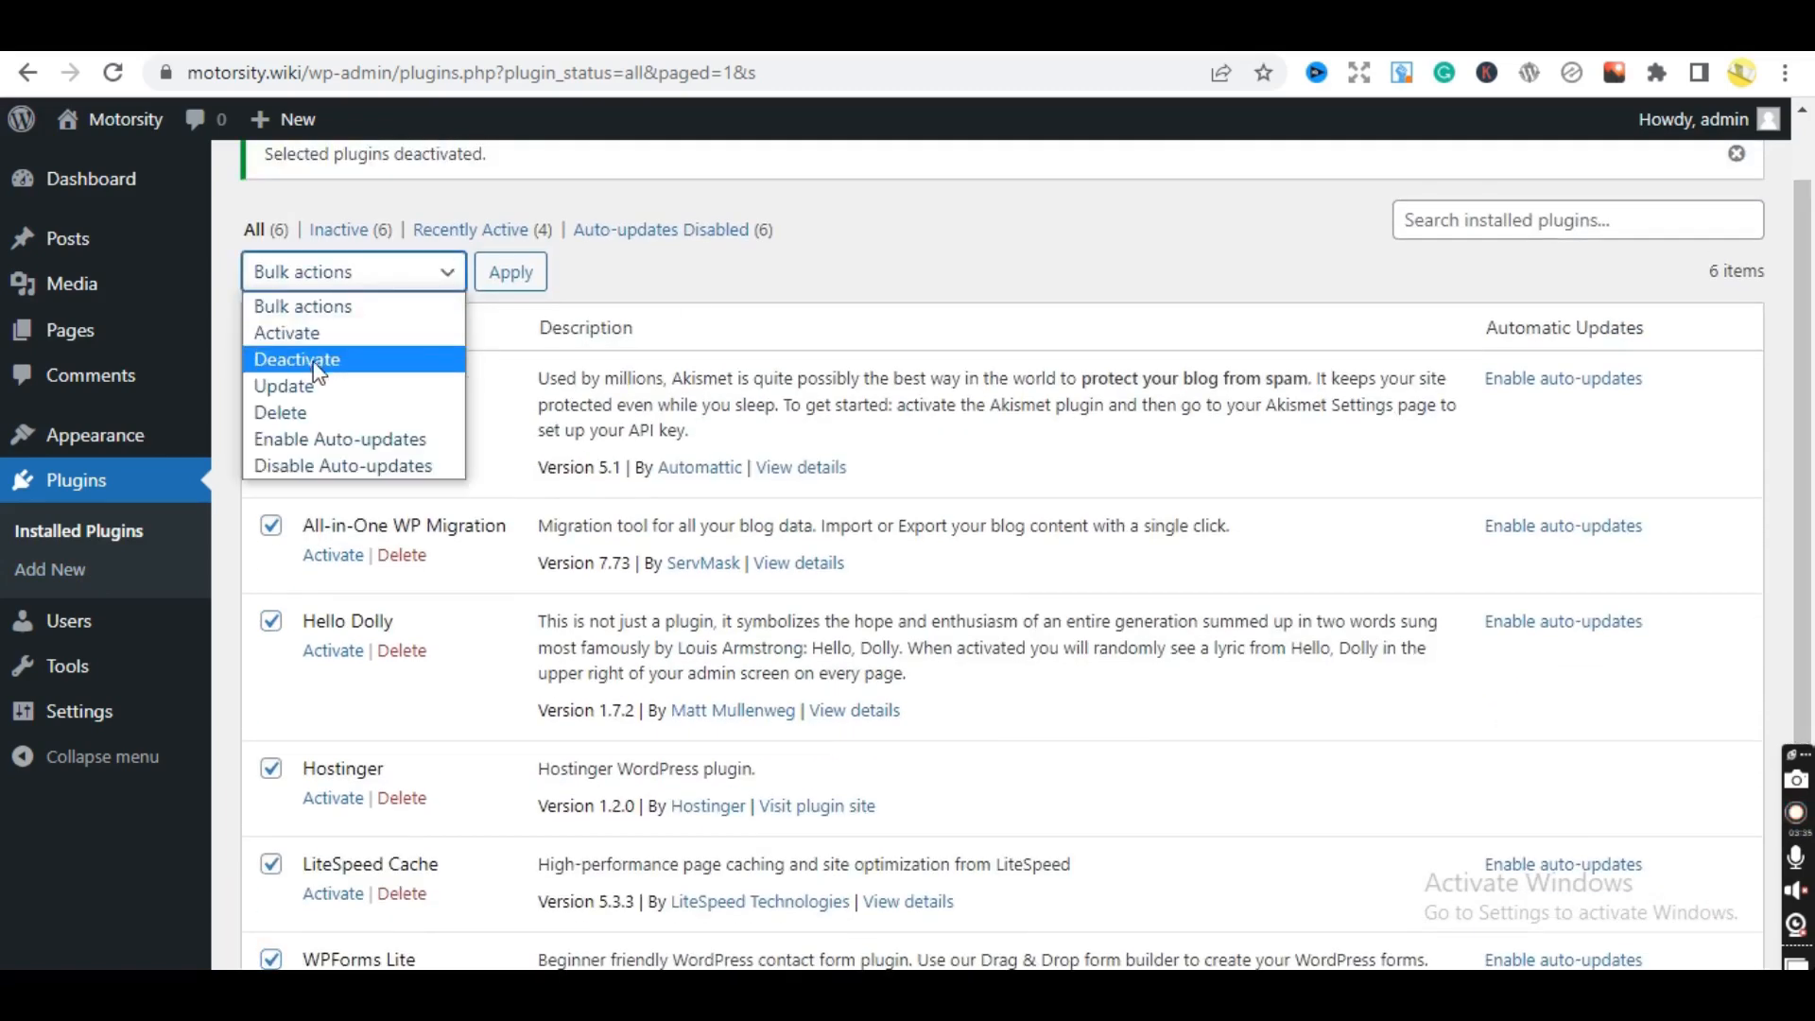
click(301, 411)
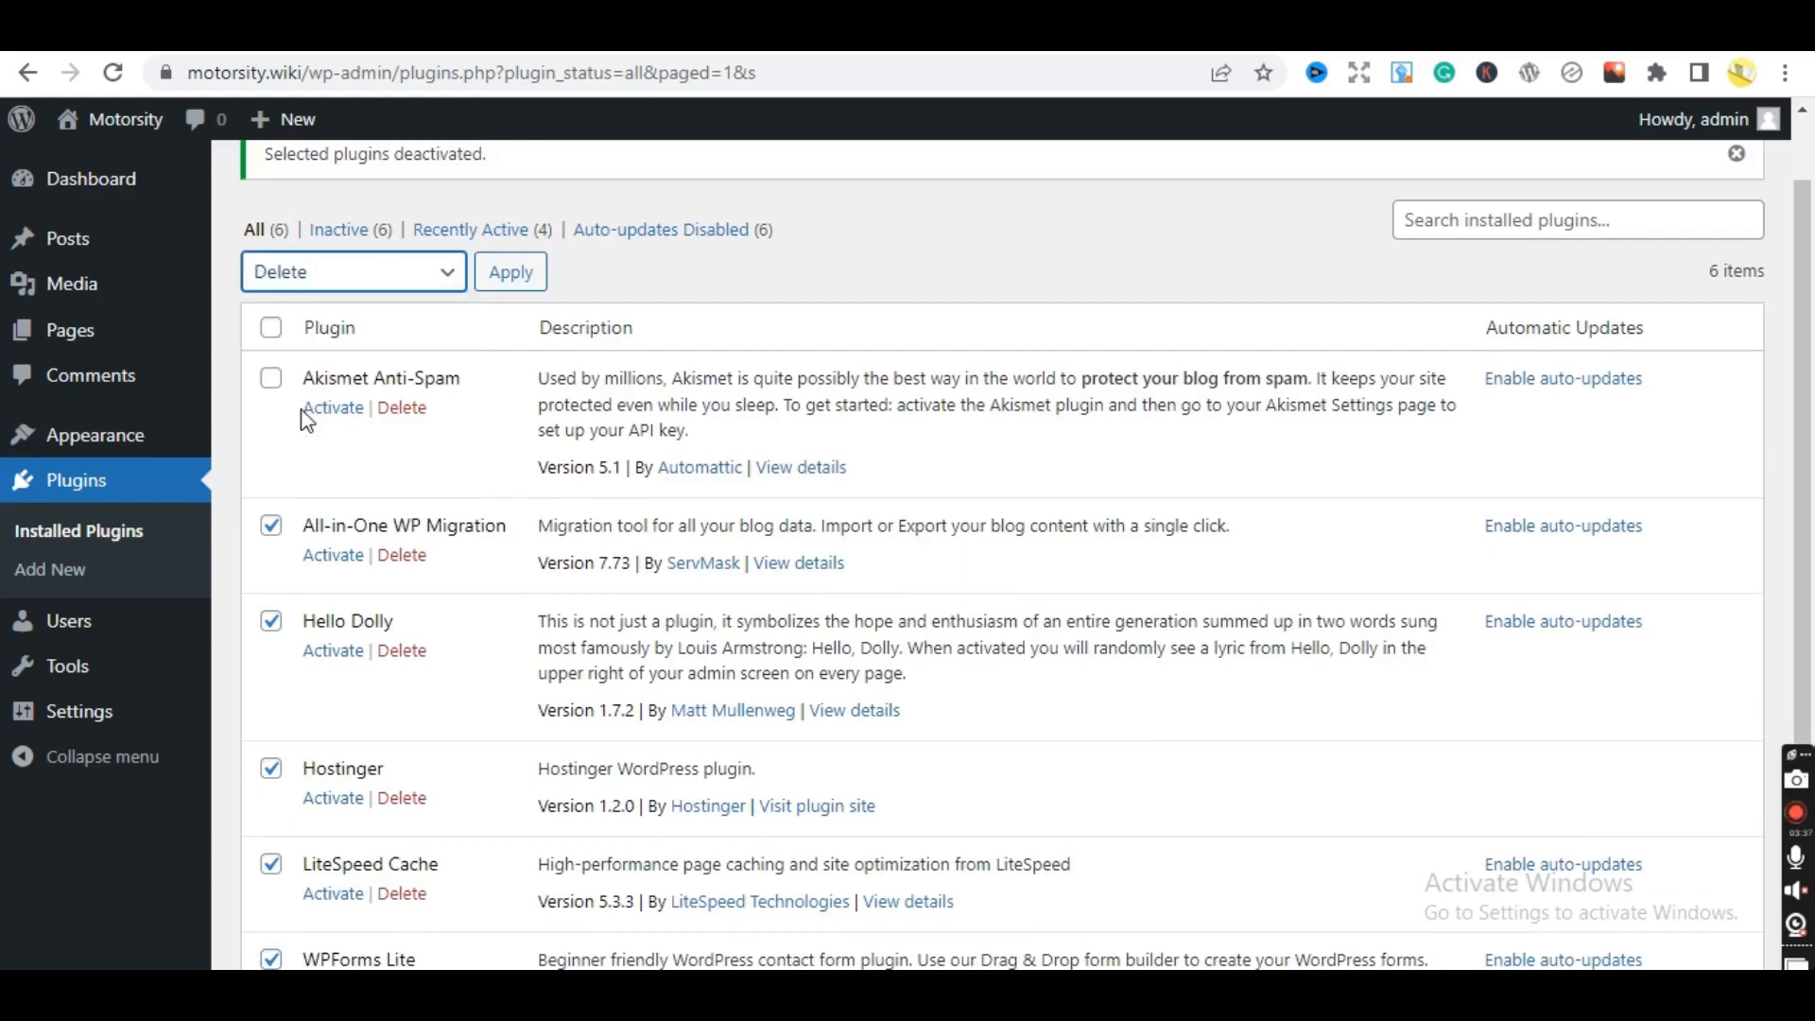
click(511, 274)
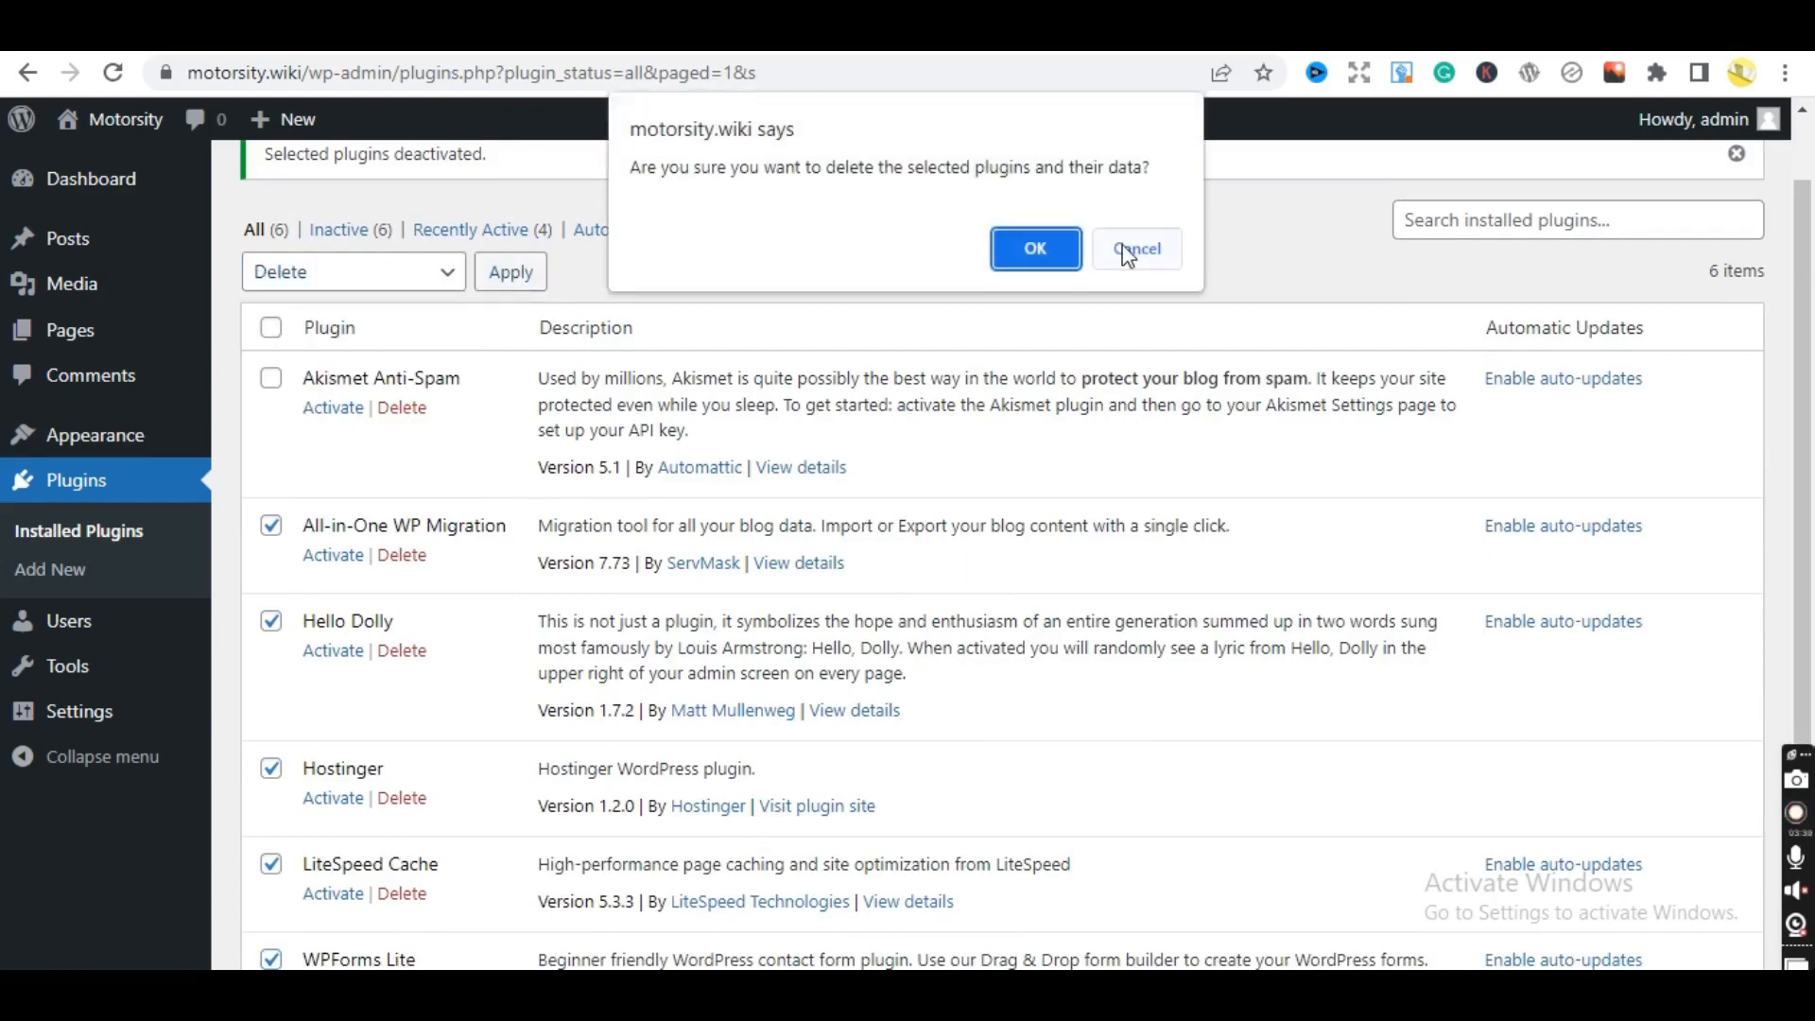
click(1032, 244)
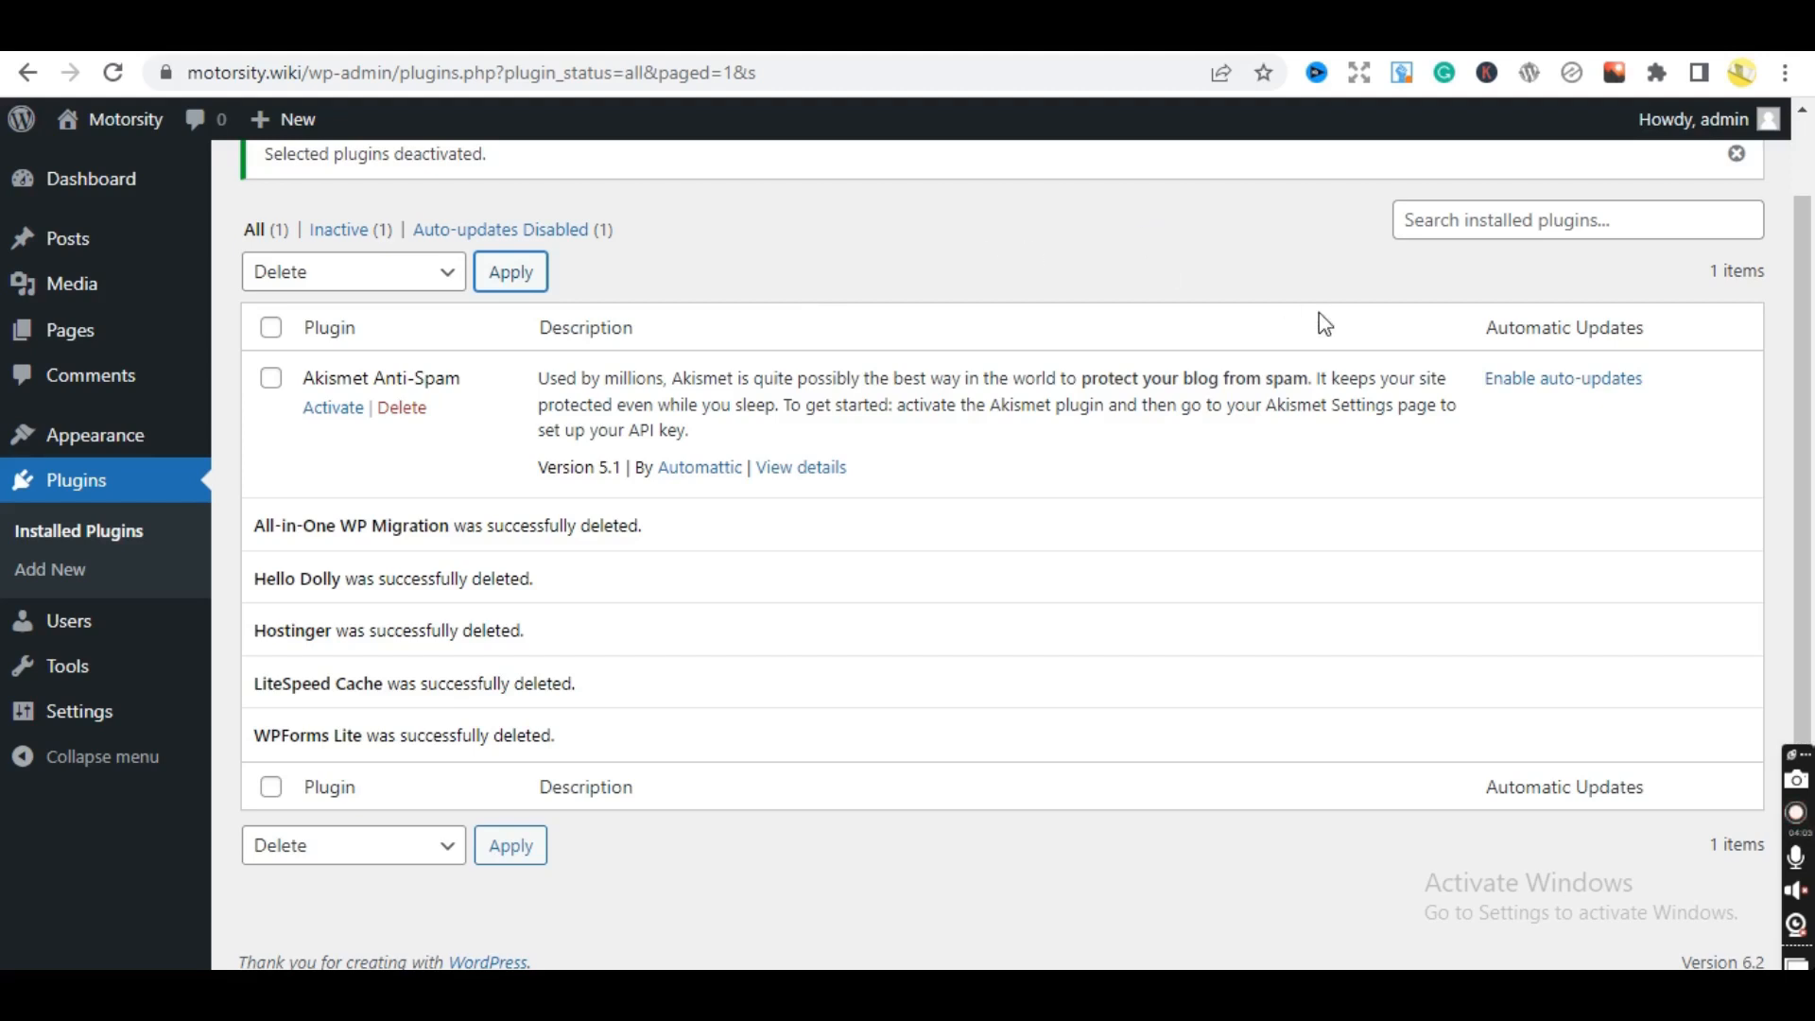
drag(1812, 330, 1796, 199)
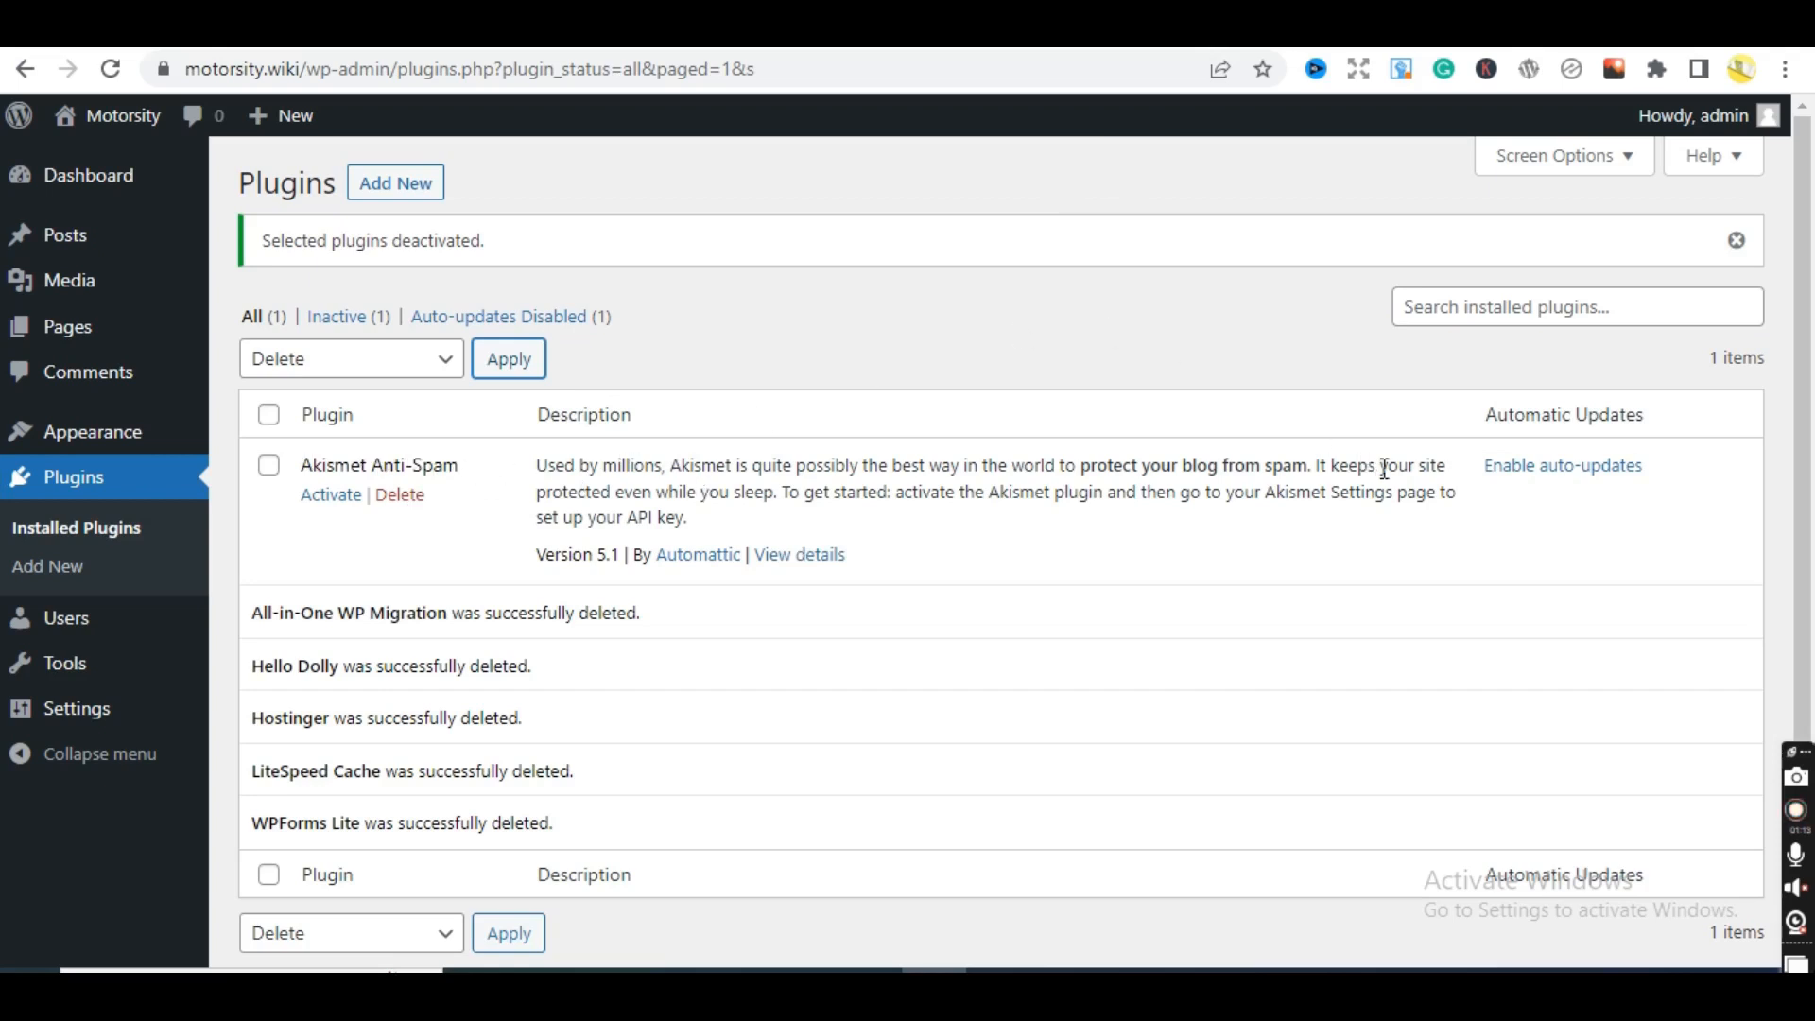
scroll(1810, 440, down, 1)
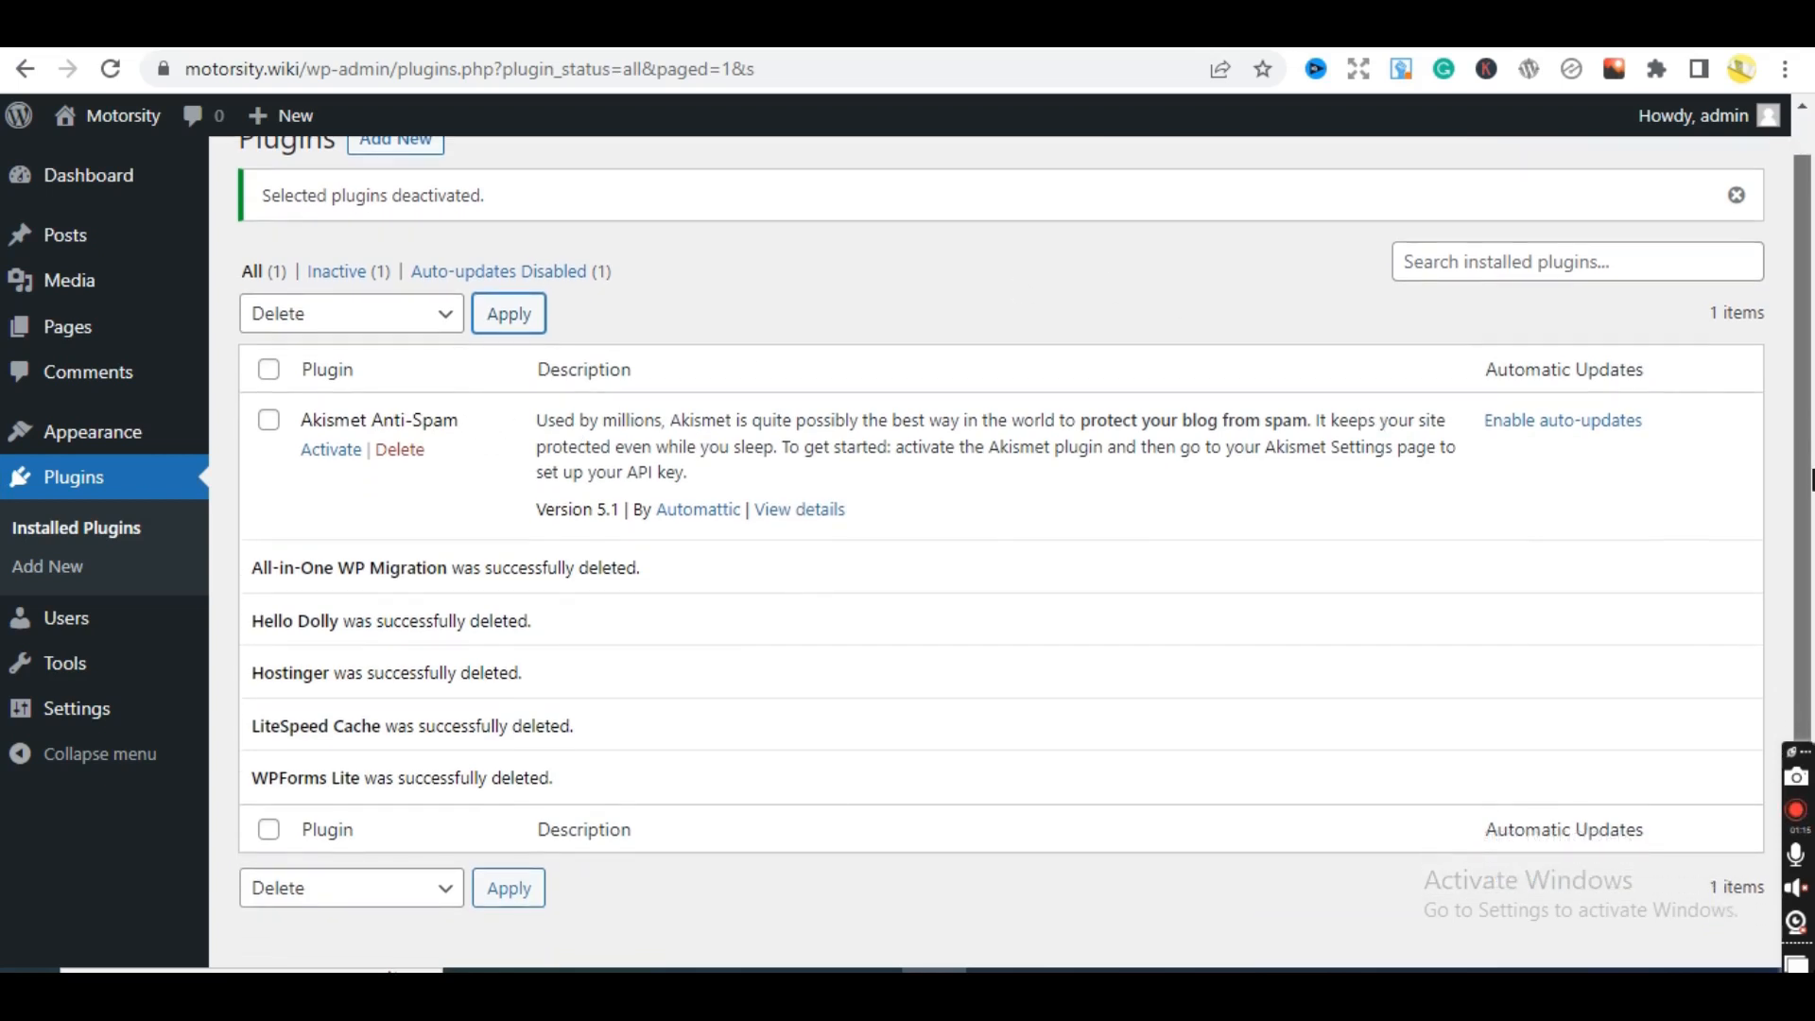
scroll(1810, 440, up, 1)
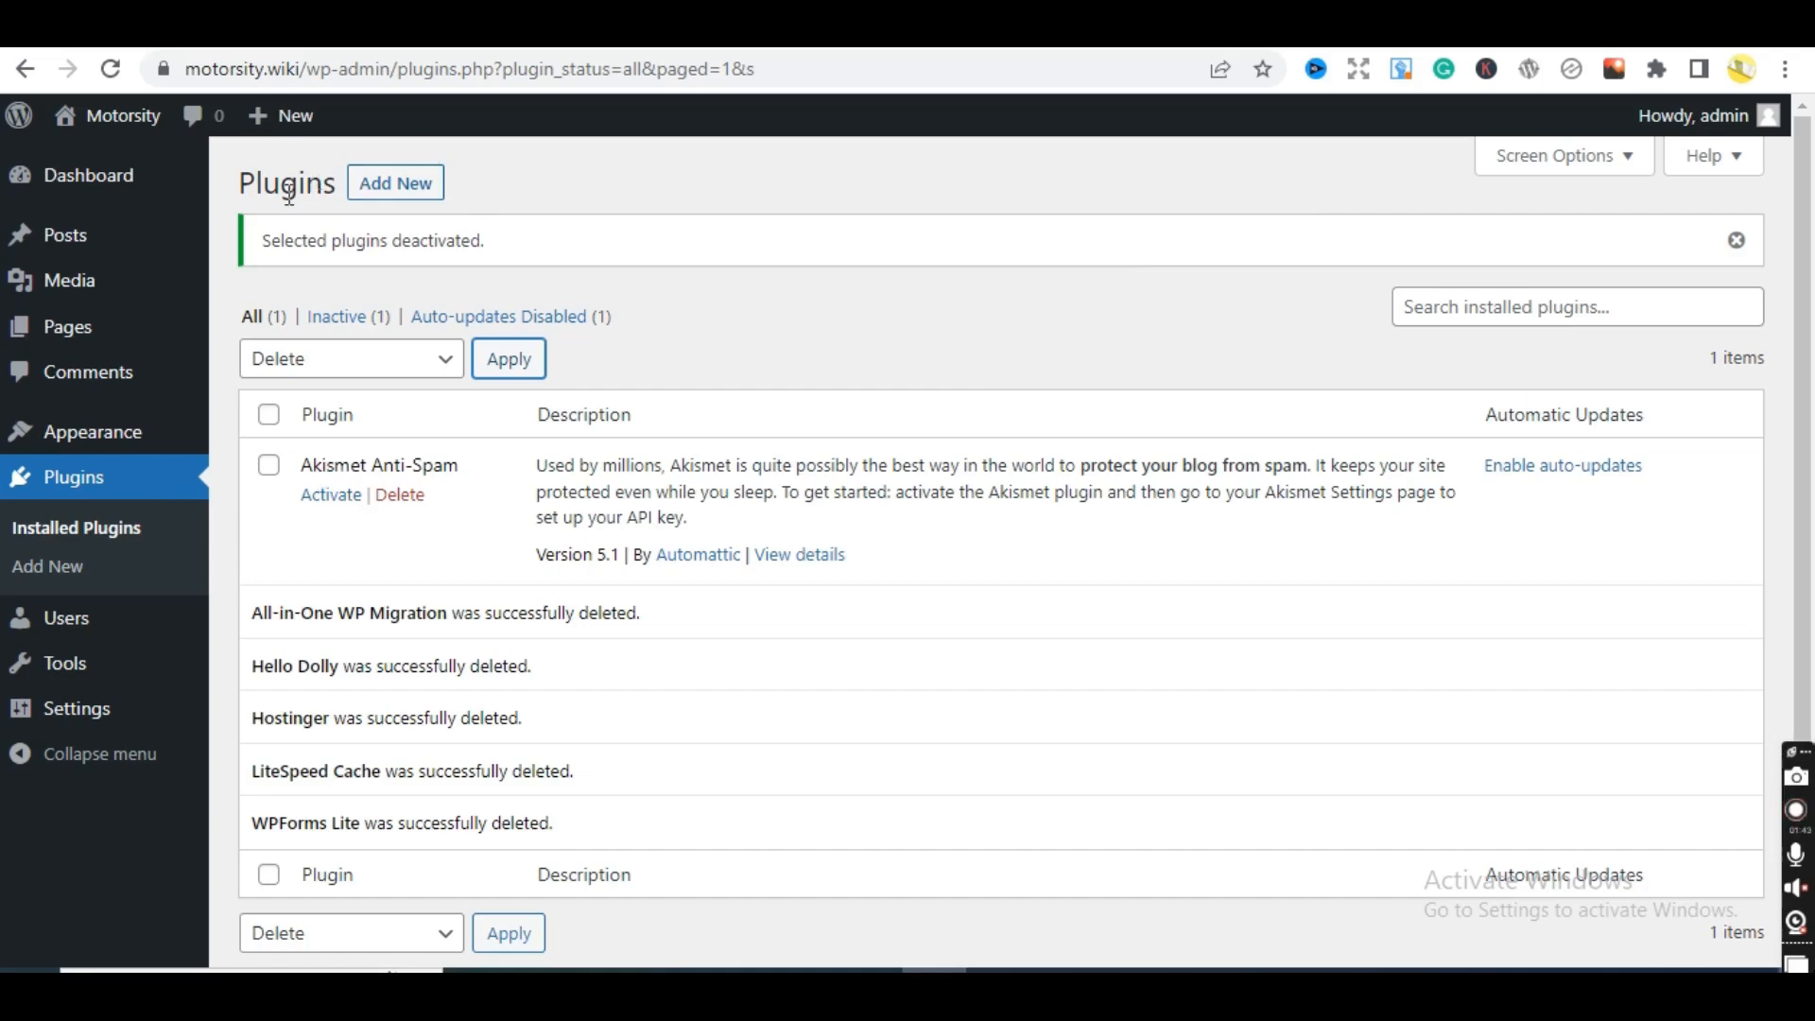
click(423, 182)
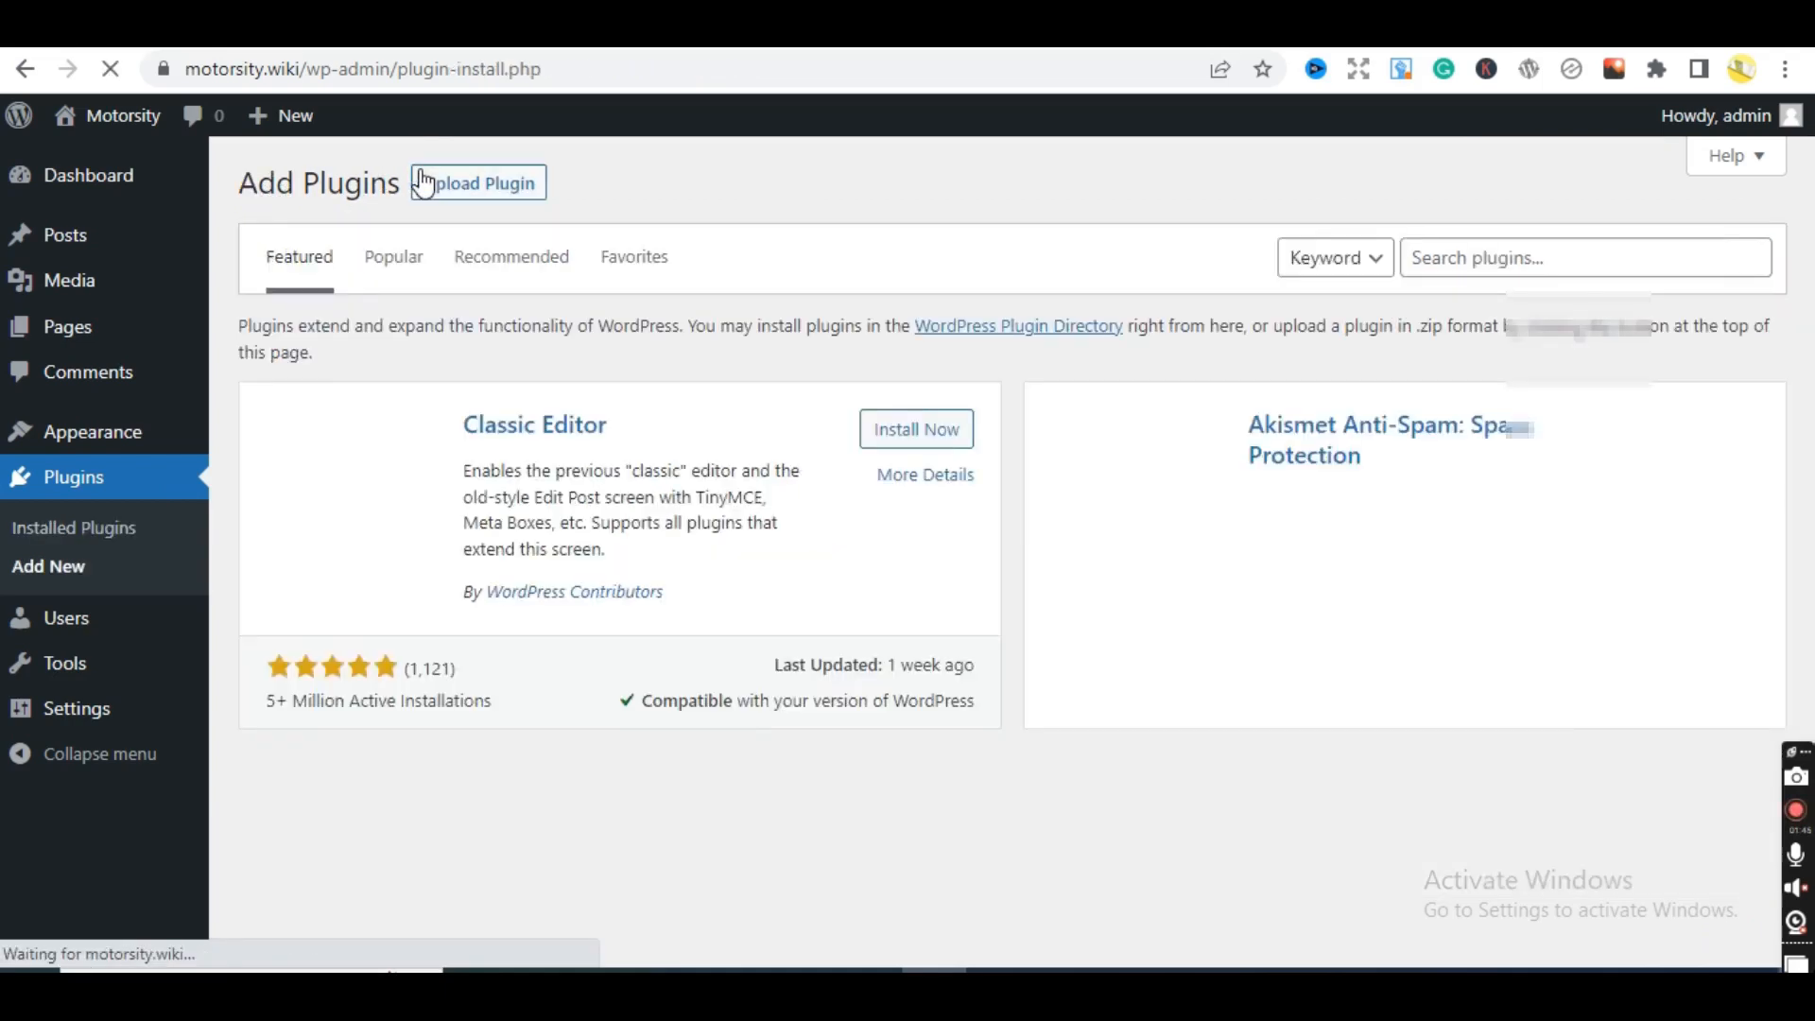
click(1492, 250)
text(a)
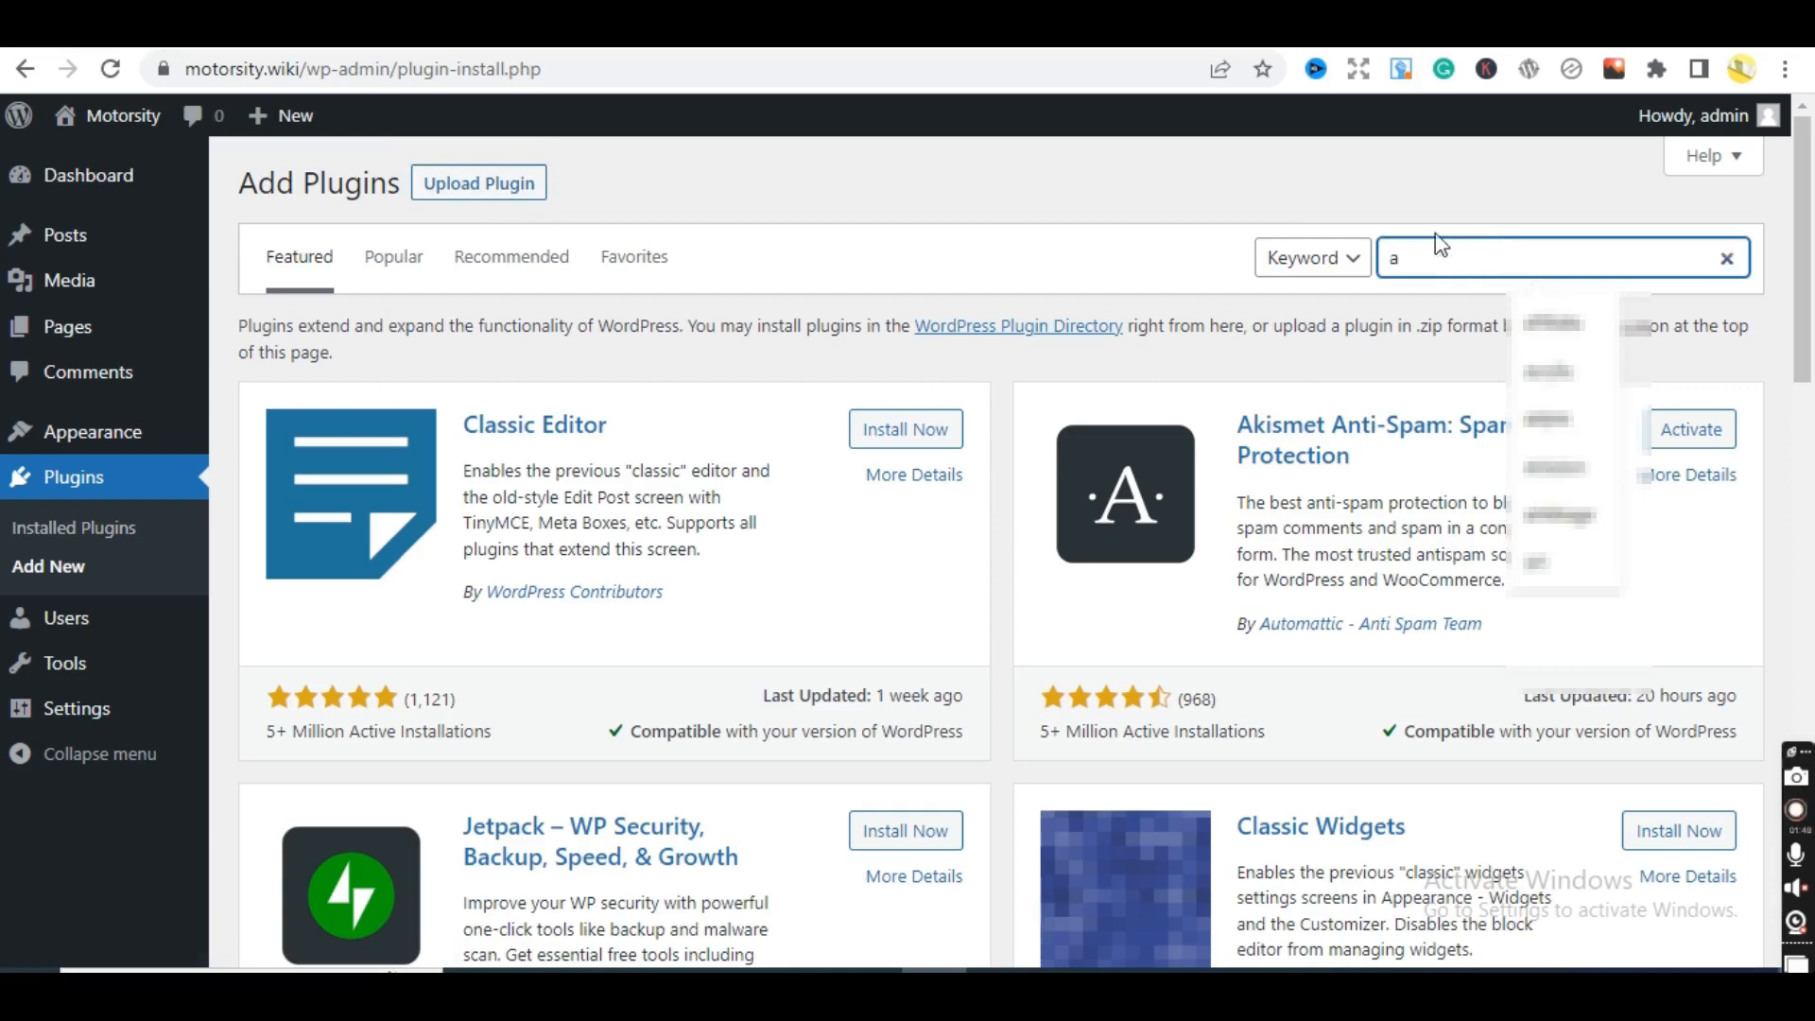
text(kis)
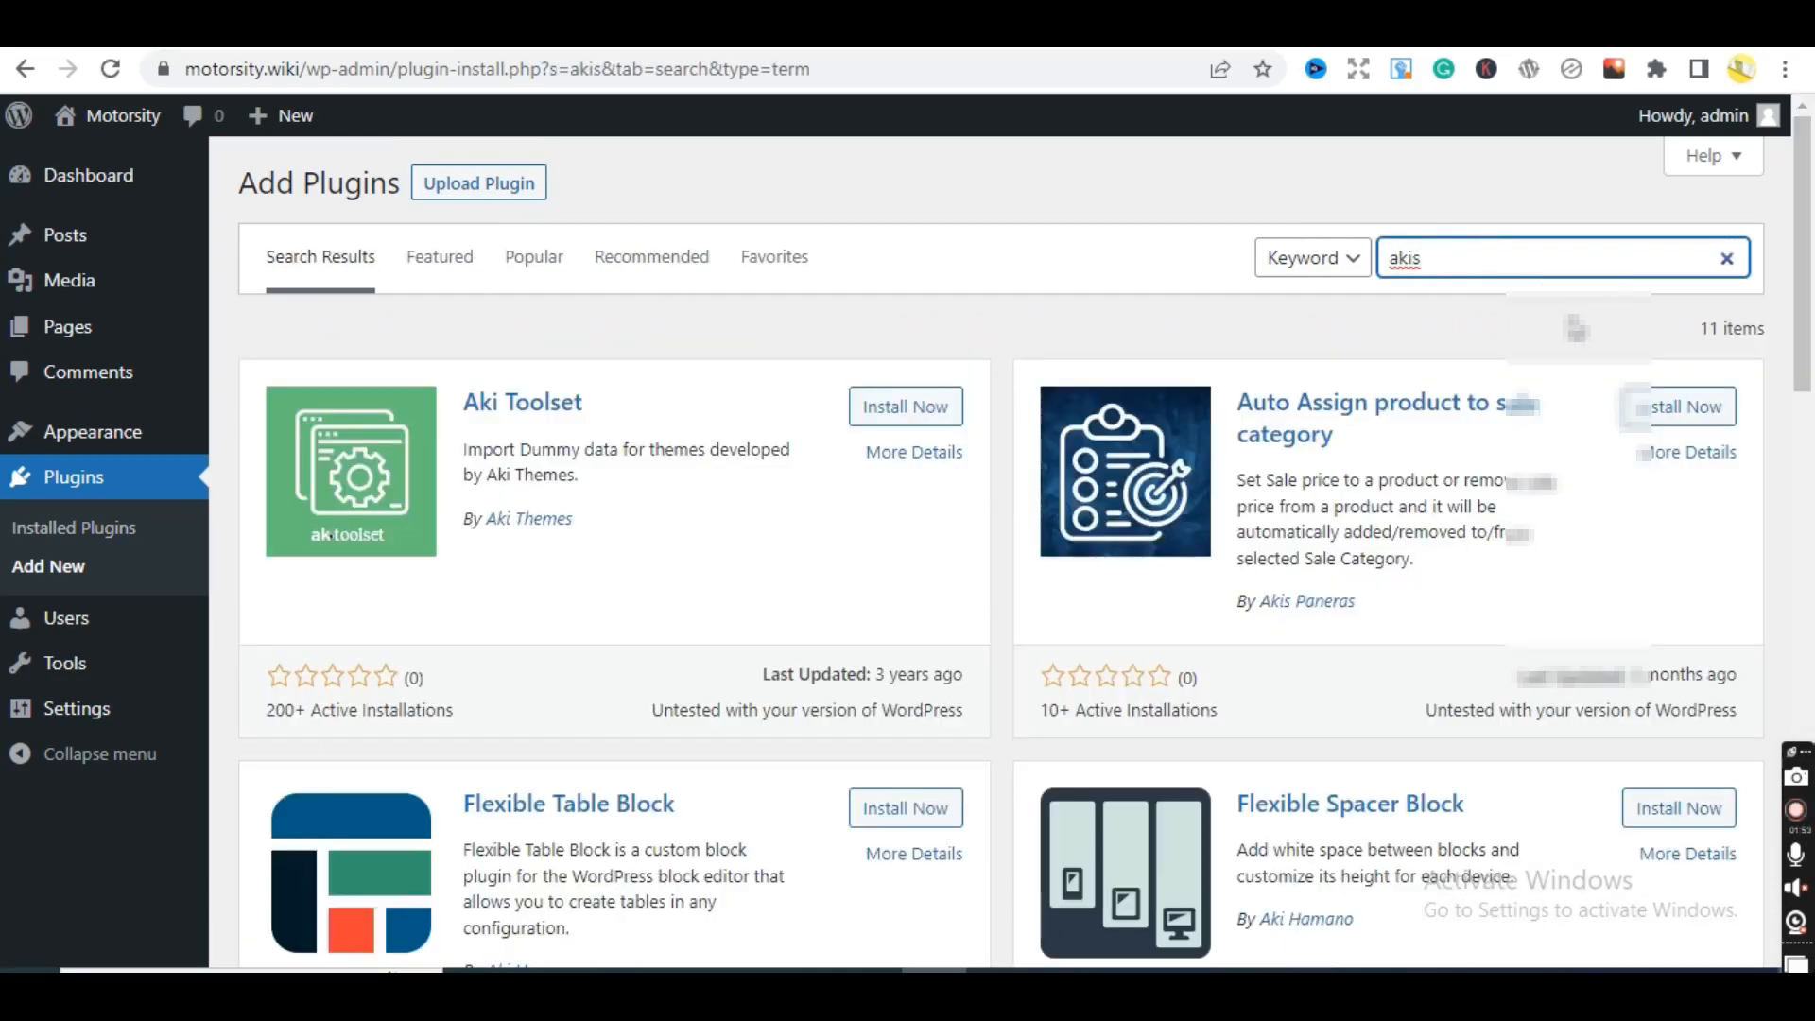
text(met)
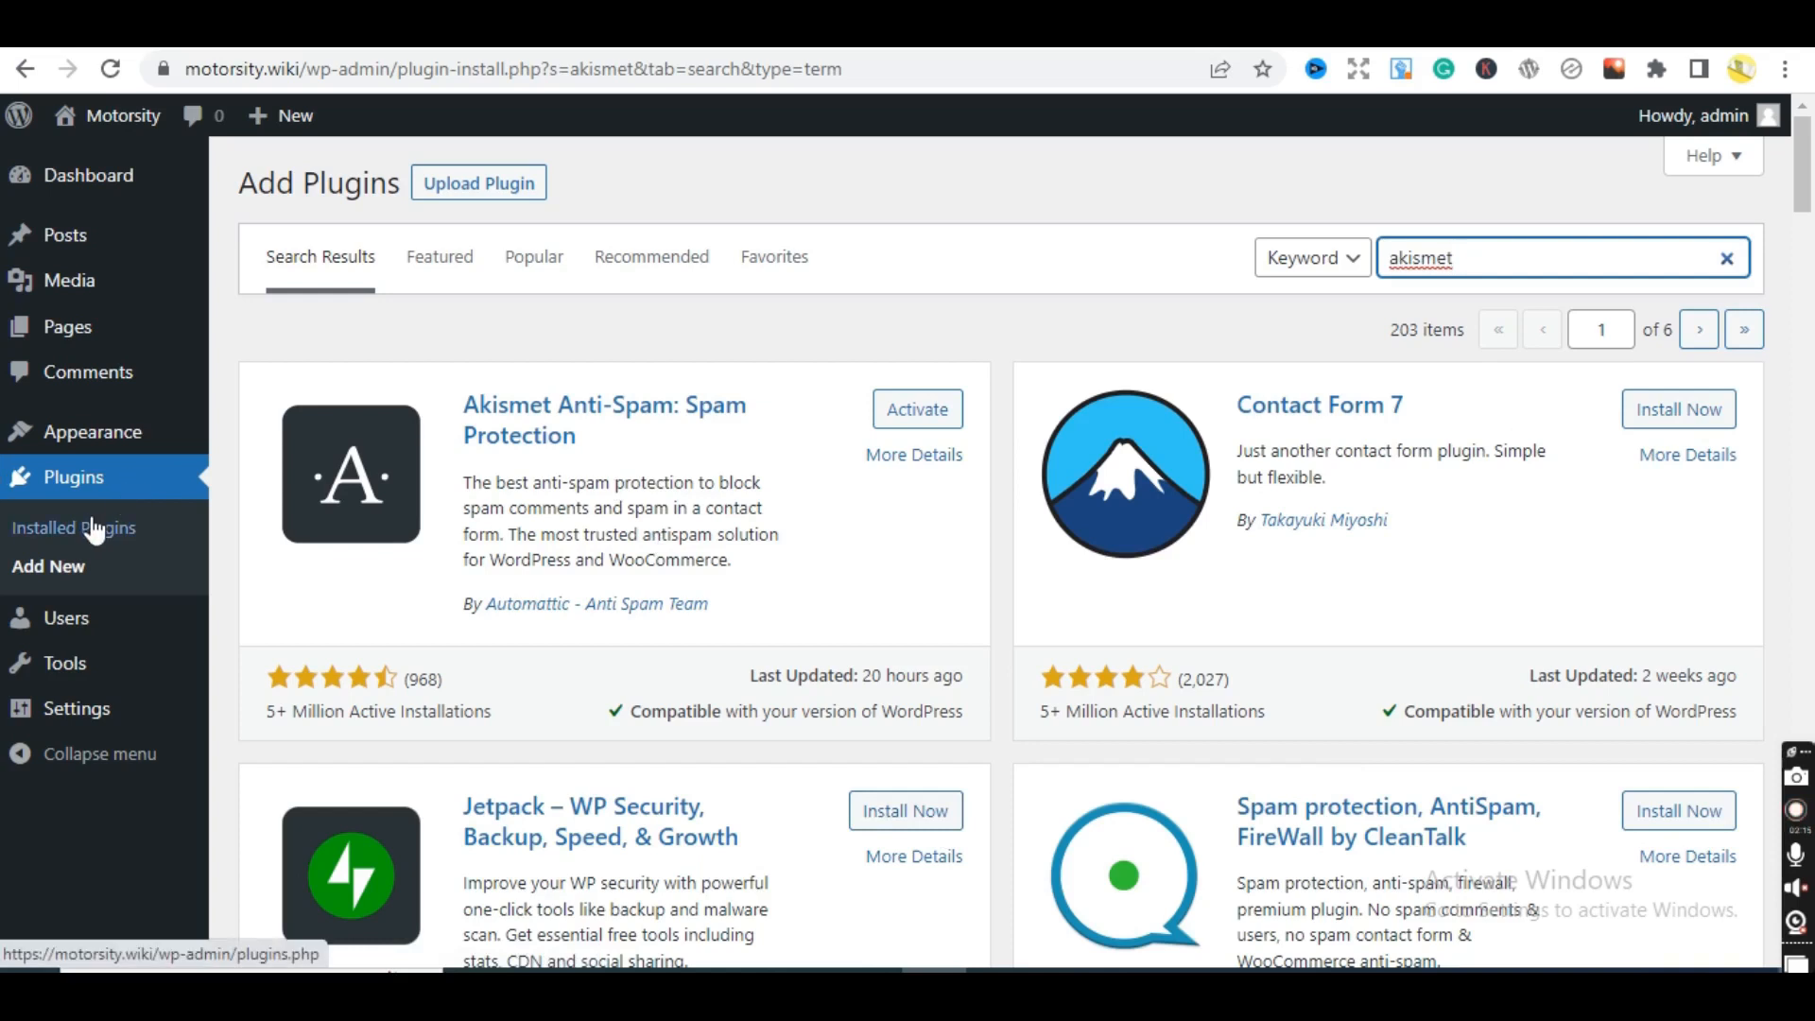
click(42, 537)
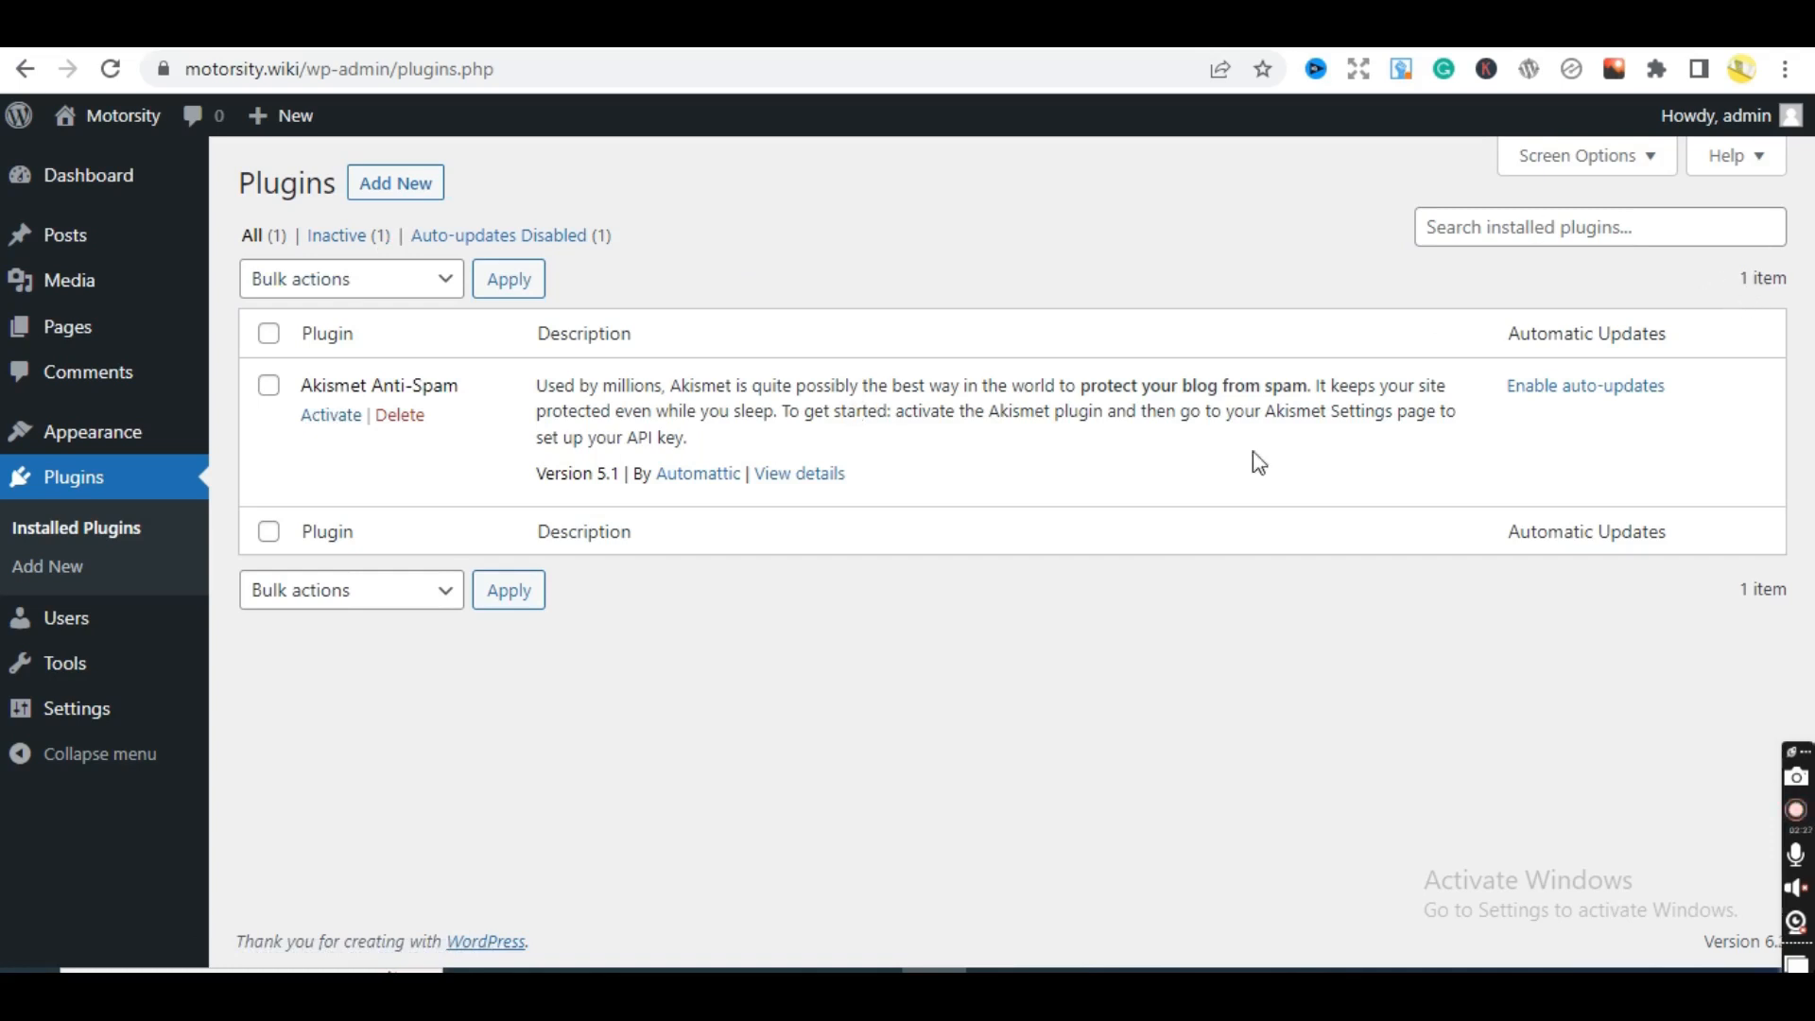
- Activate Akismet Anti-Spam and launch its account setup on akismet.com
click(327, 416)
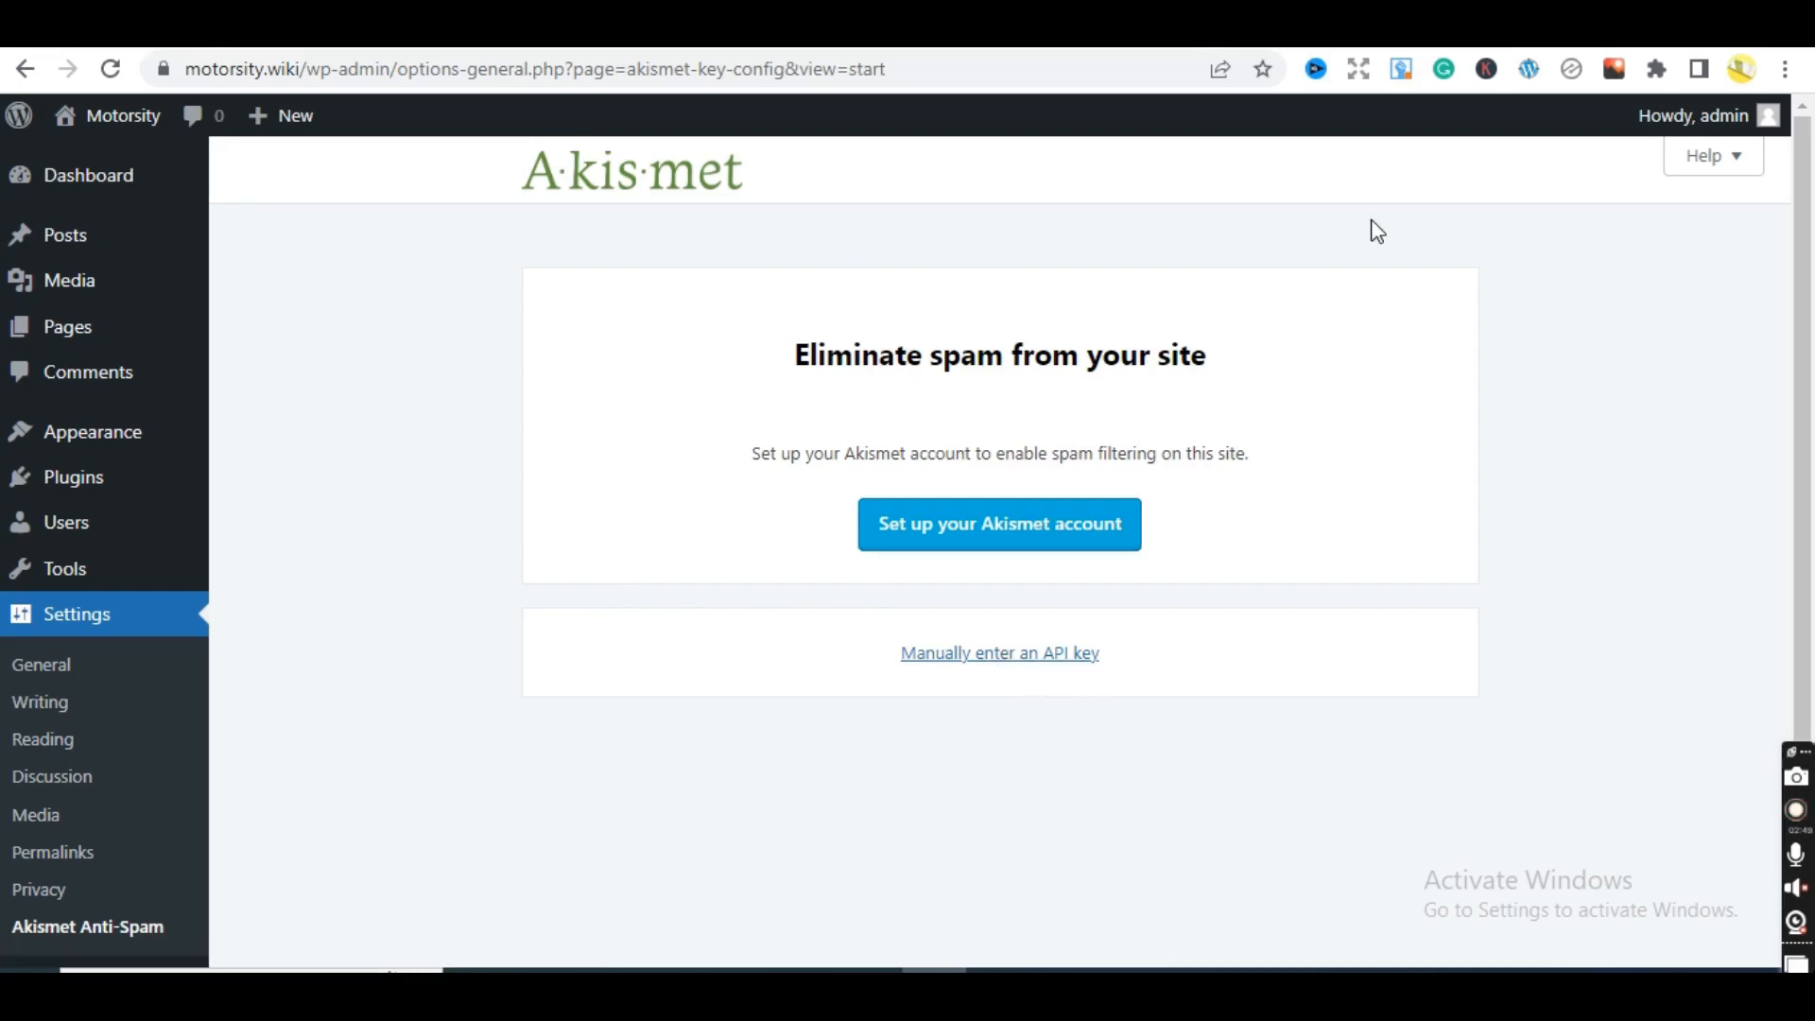
scroll(1725, 236, down, 1)
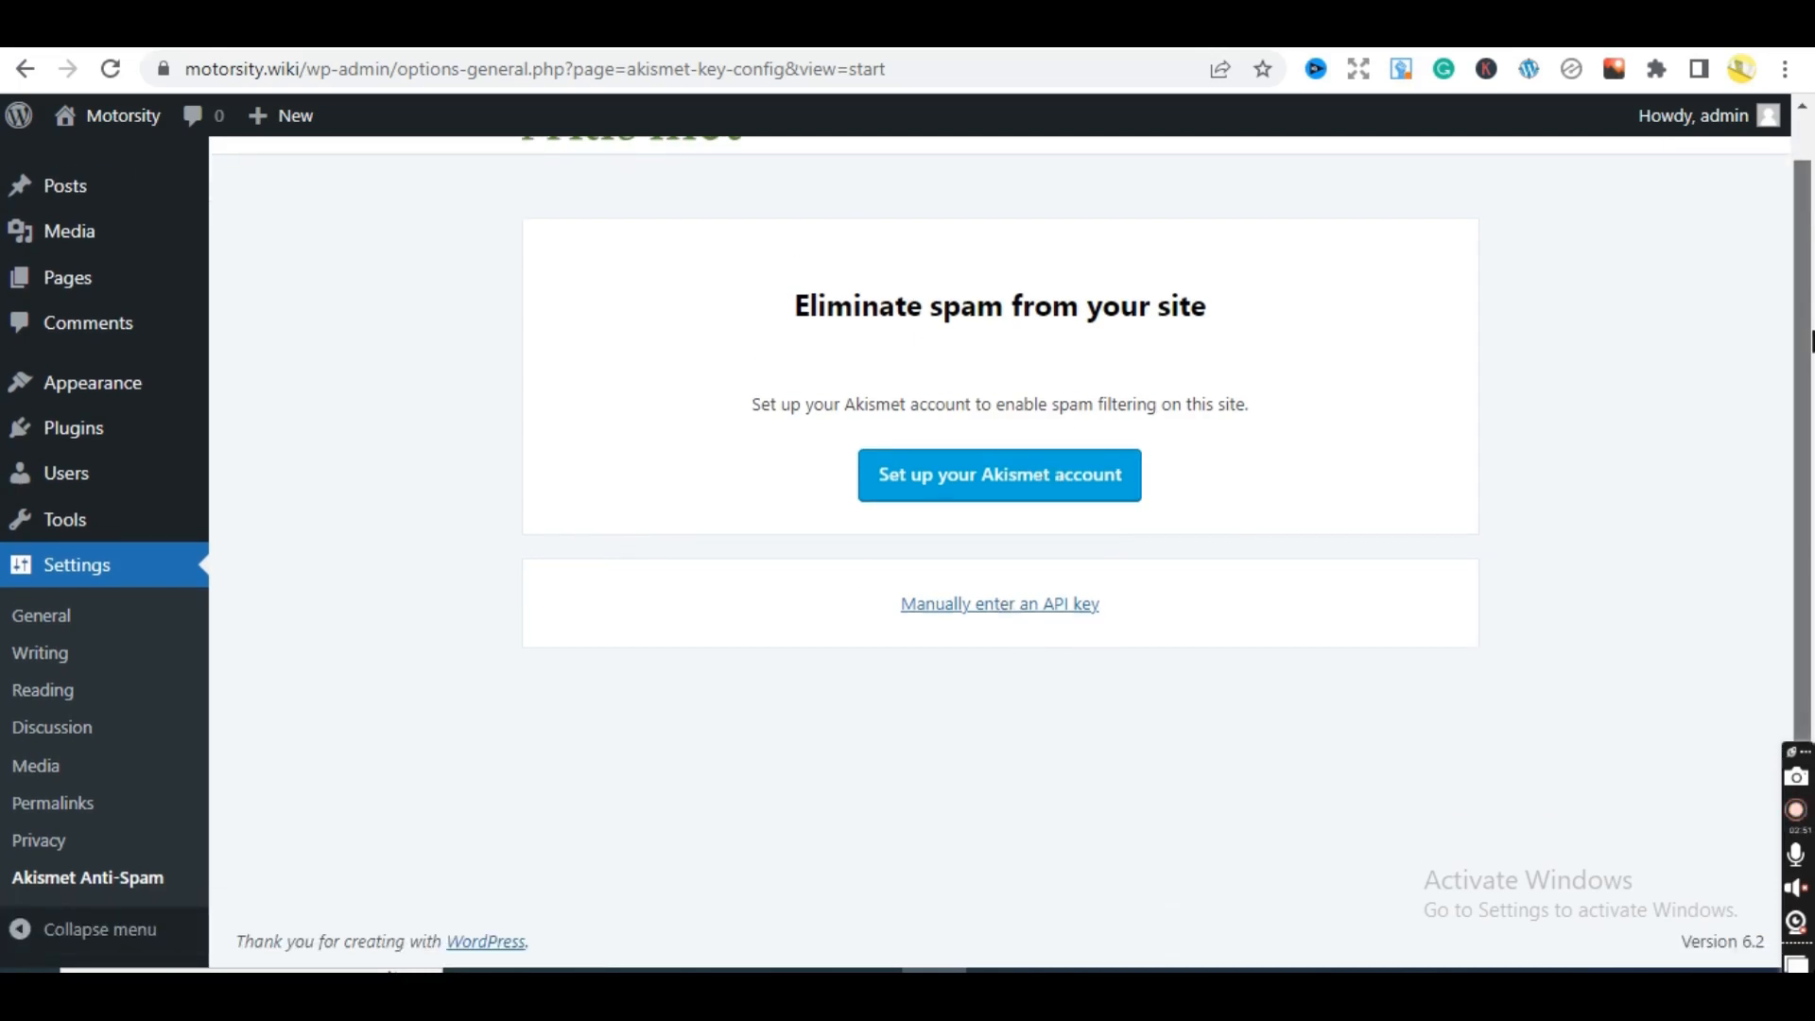
scroll(1722, 163, up, 1)
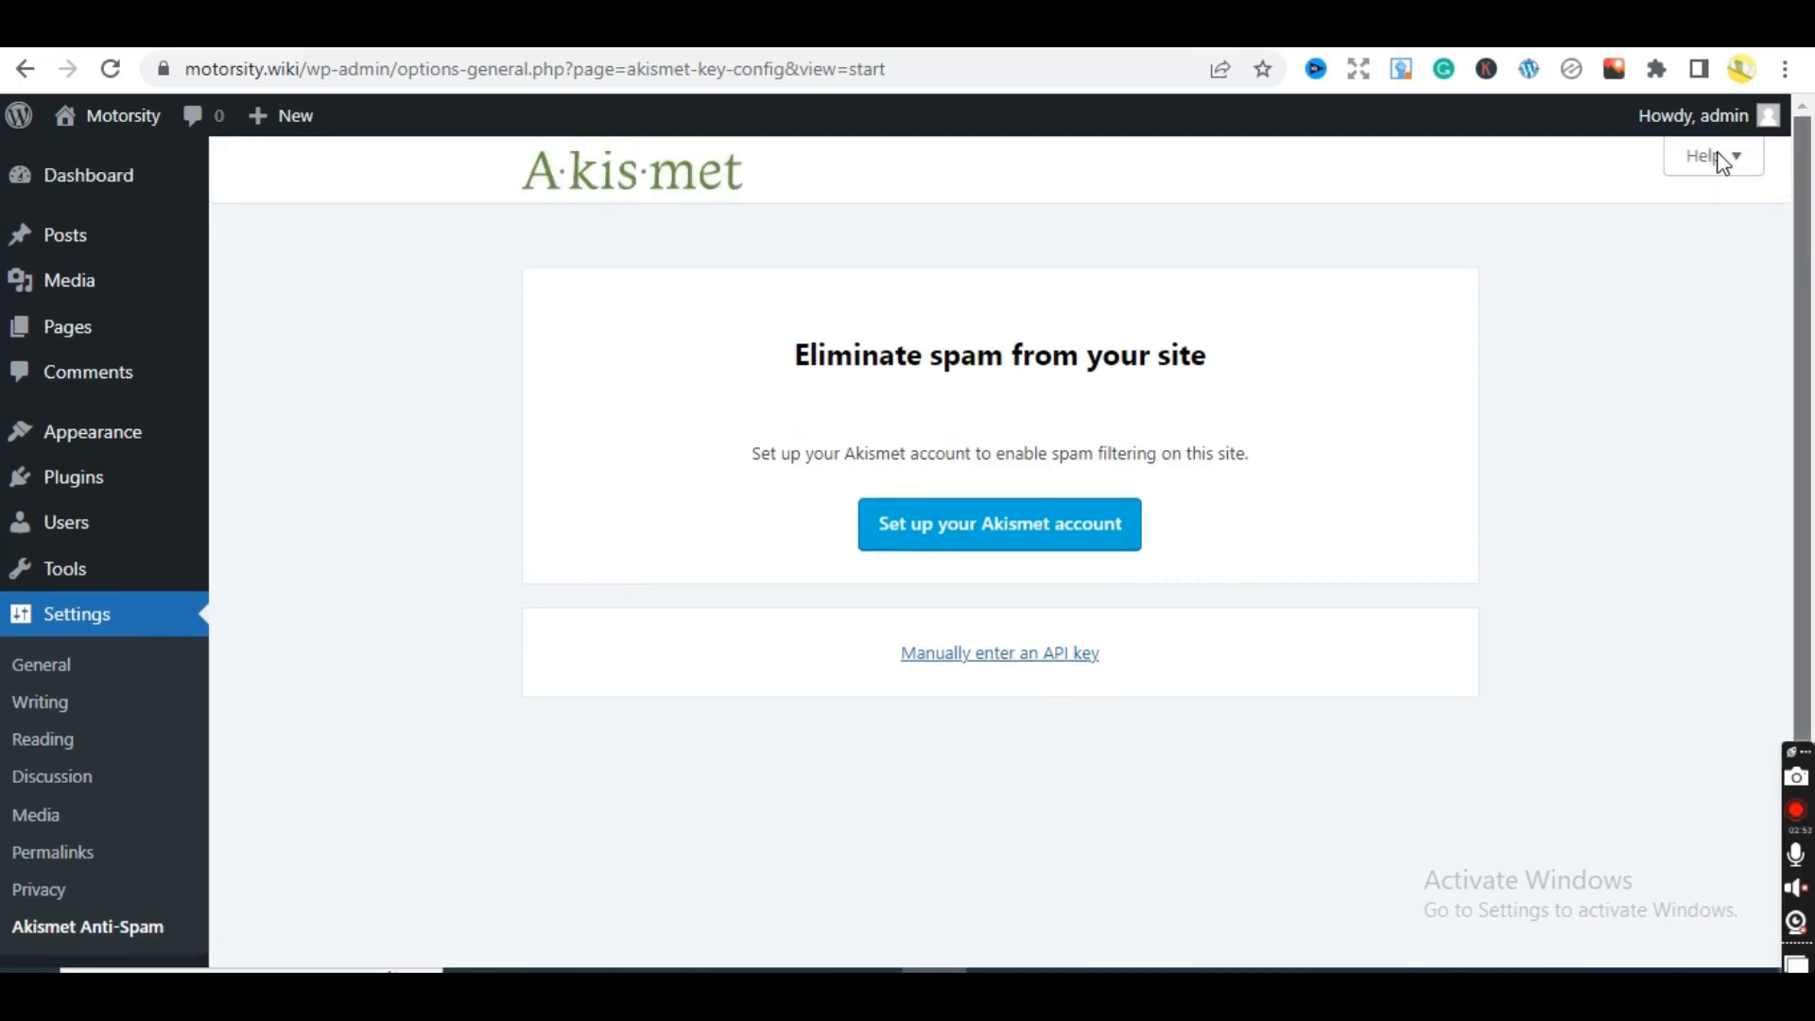
click(1041, 541)
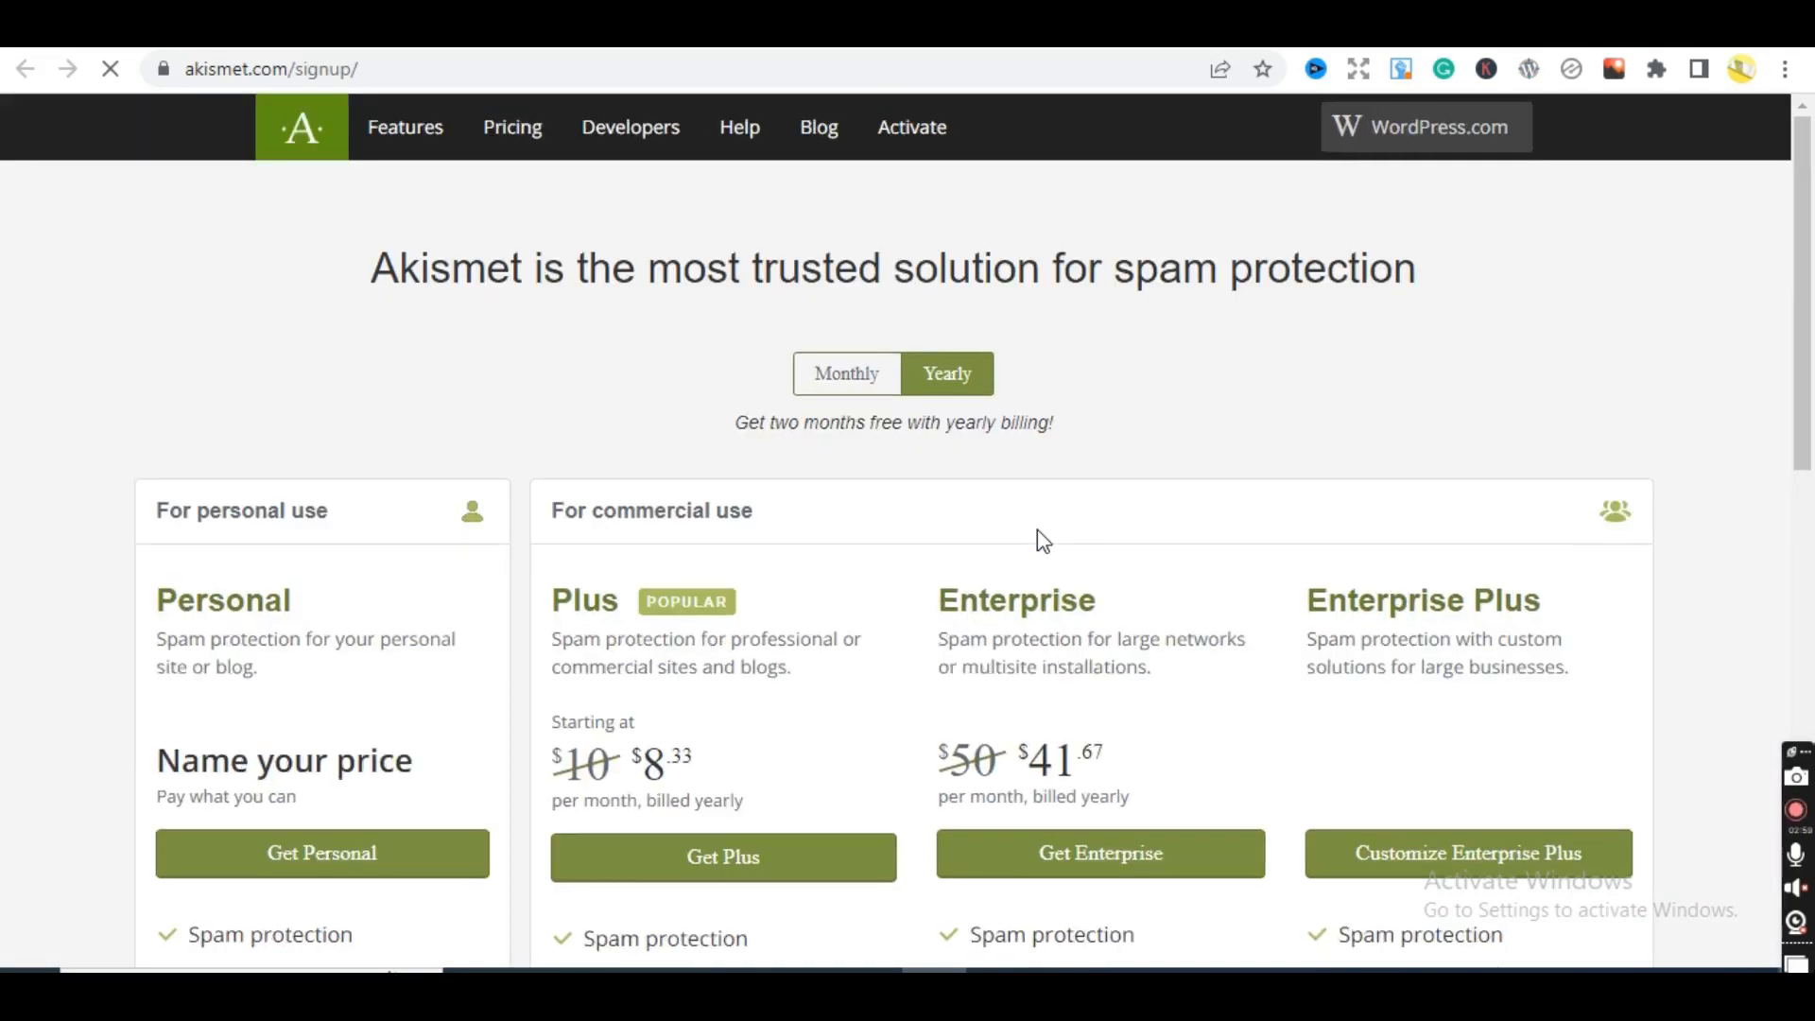
- Pick the Personal plan from the Akismet plan cards
scroll(1801, 312, down, 3)
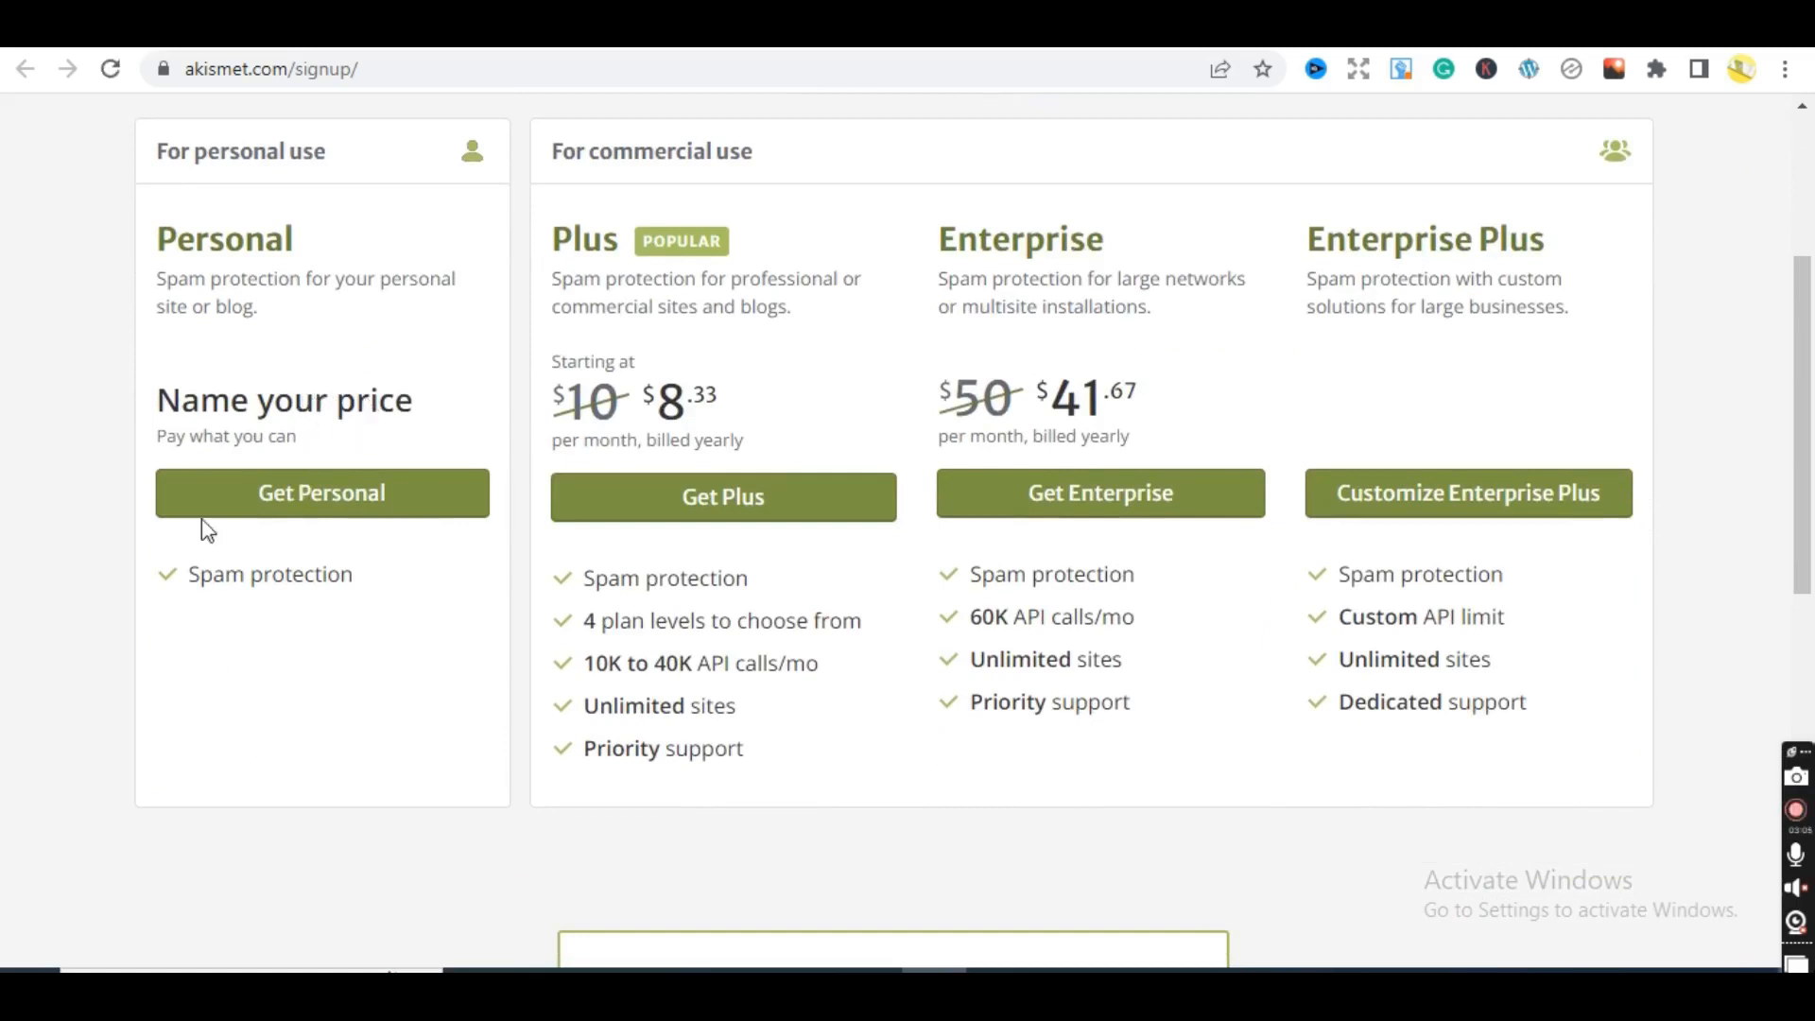
drag(189, 574, 397, 592)
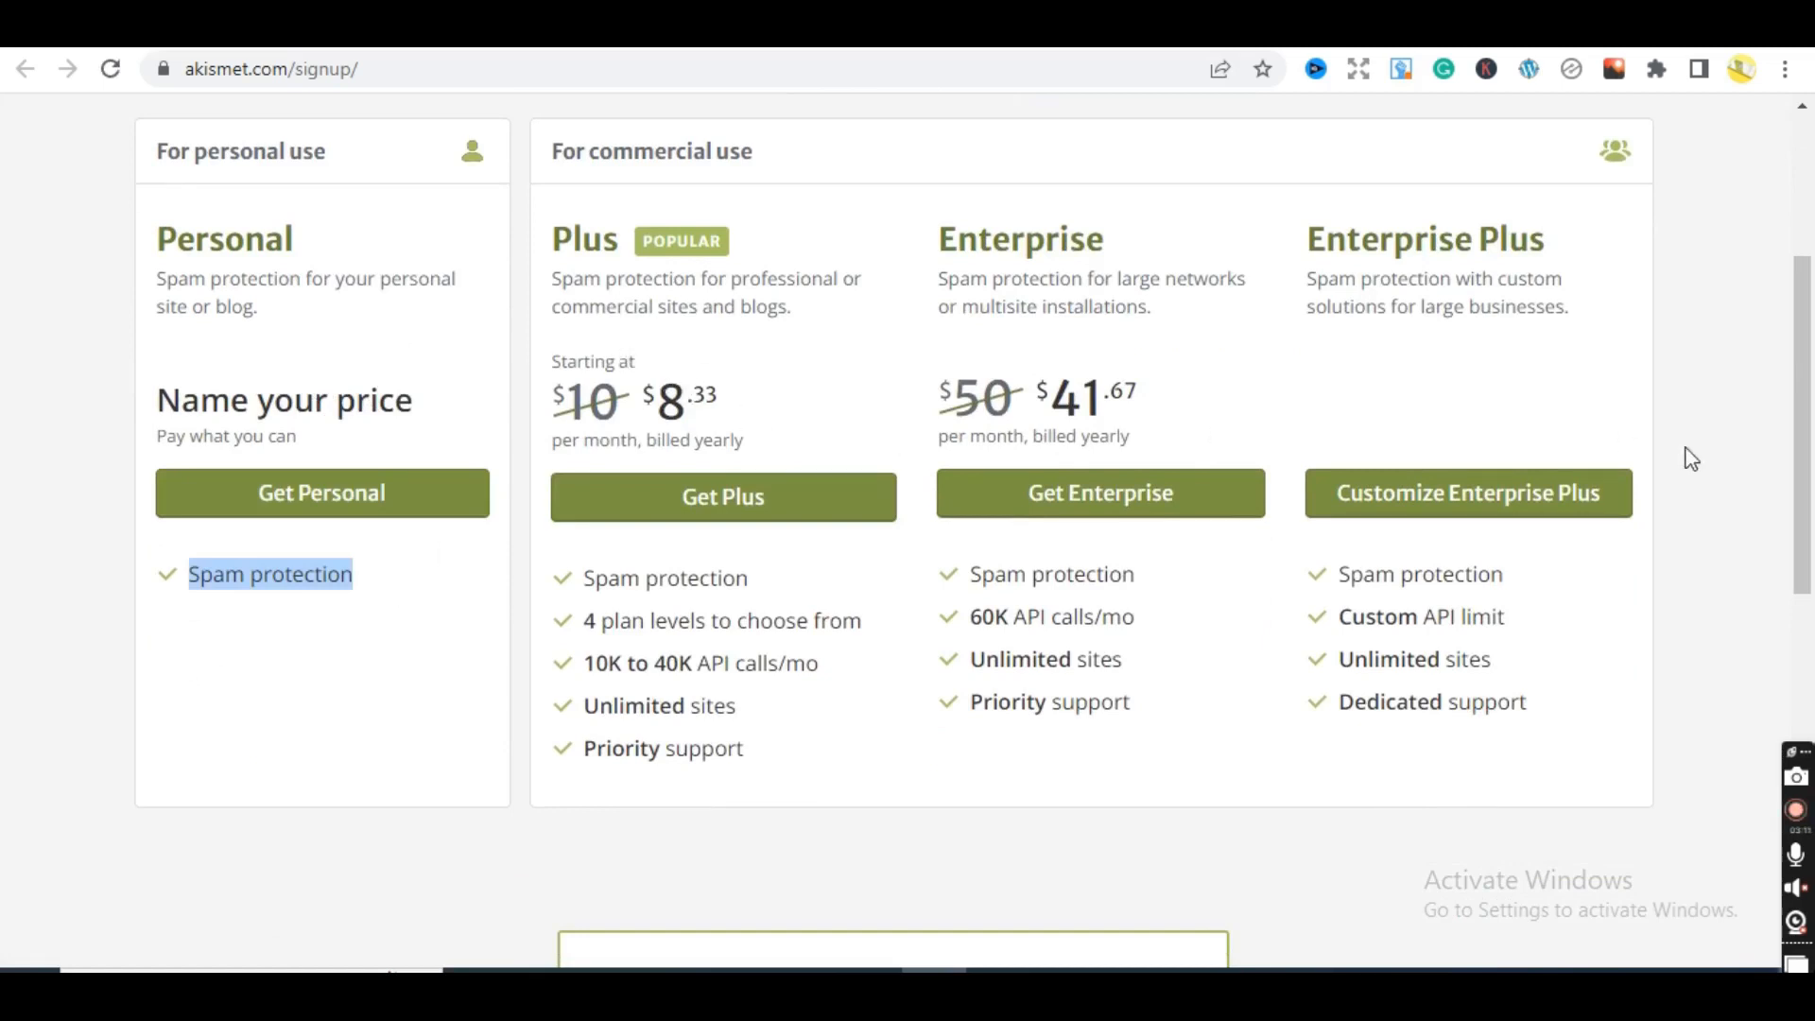
drag(1806, 453, 1737, 395)
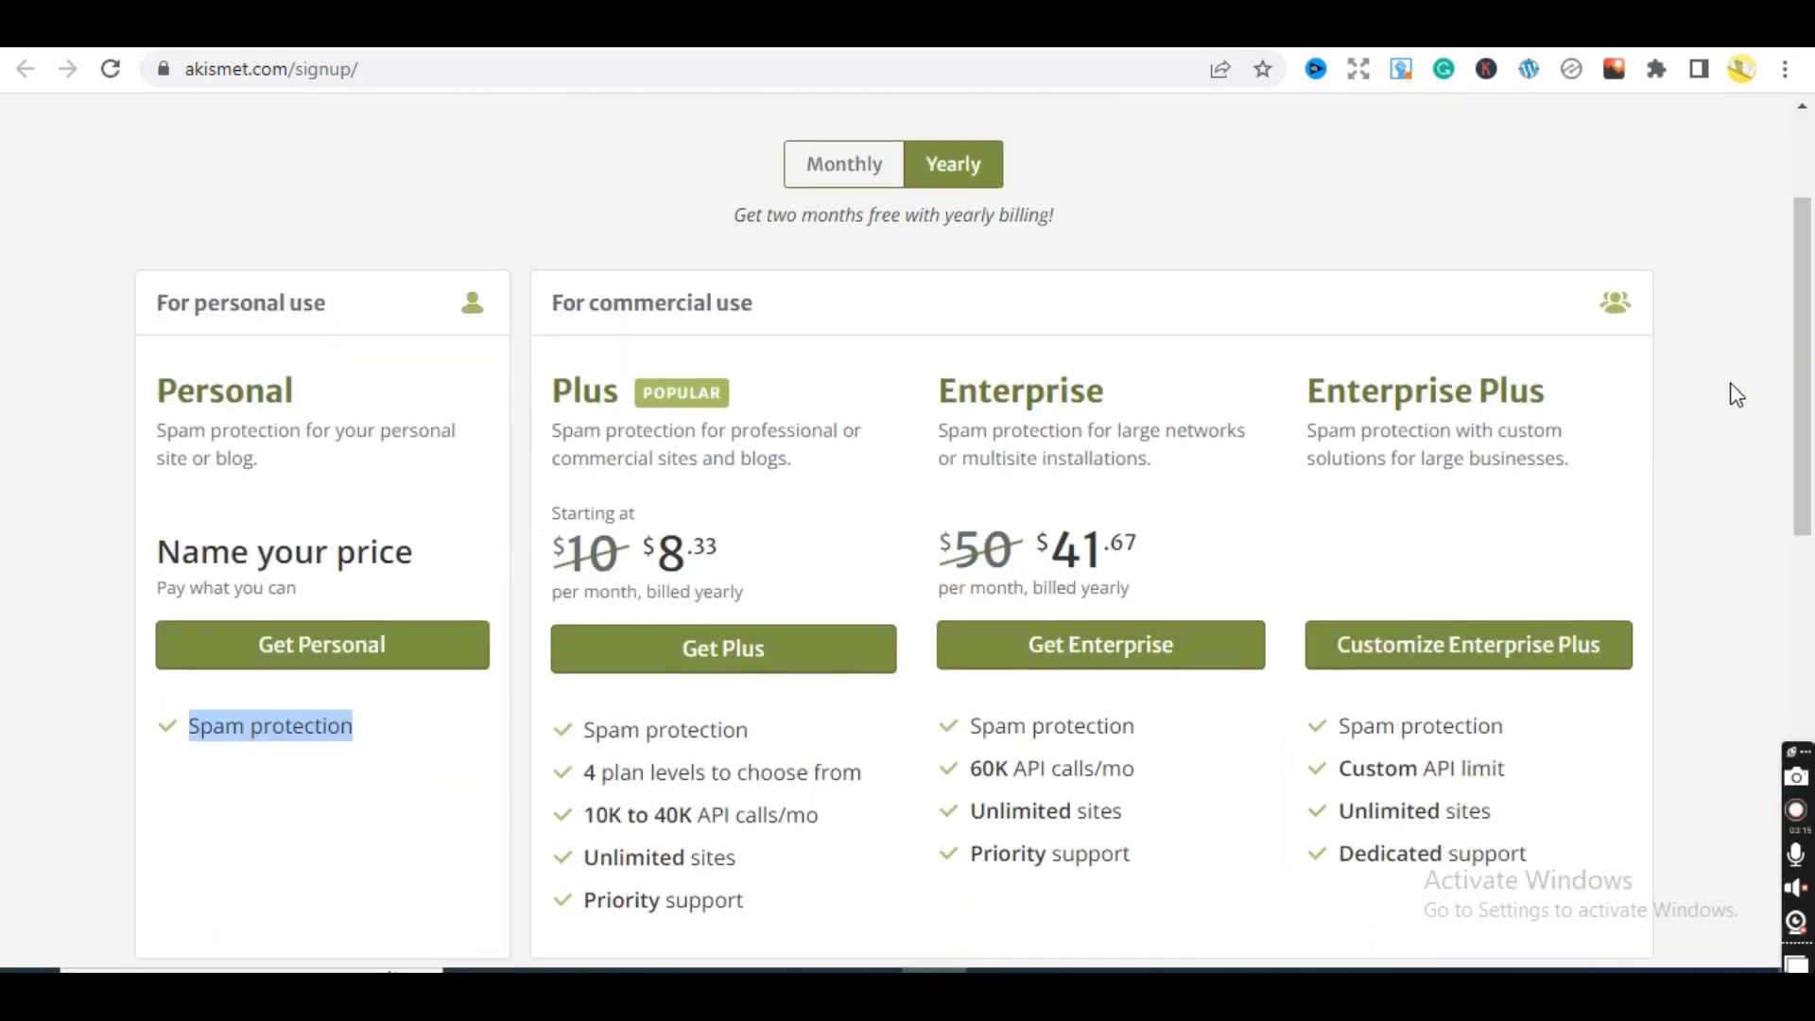
click(326, 646)
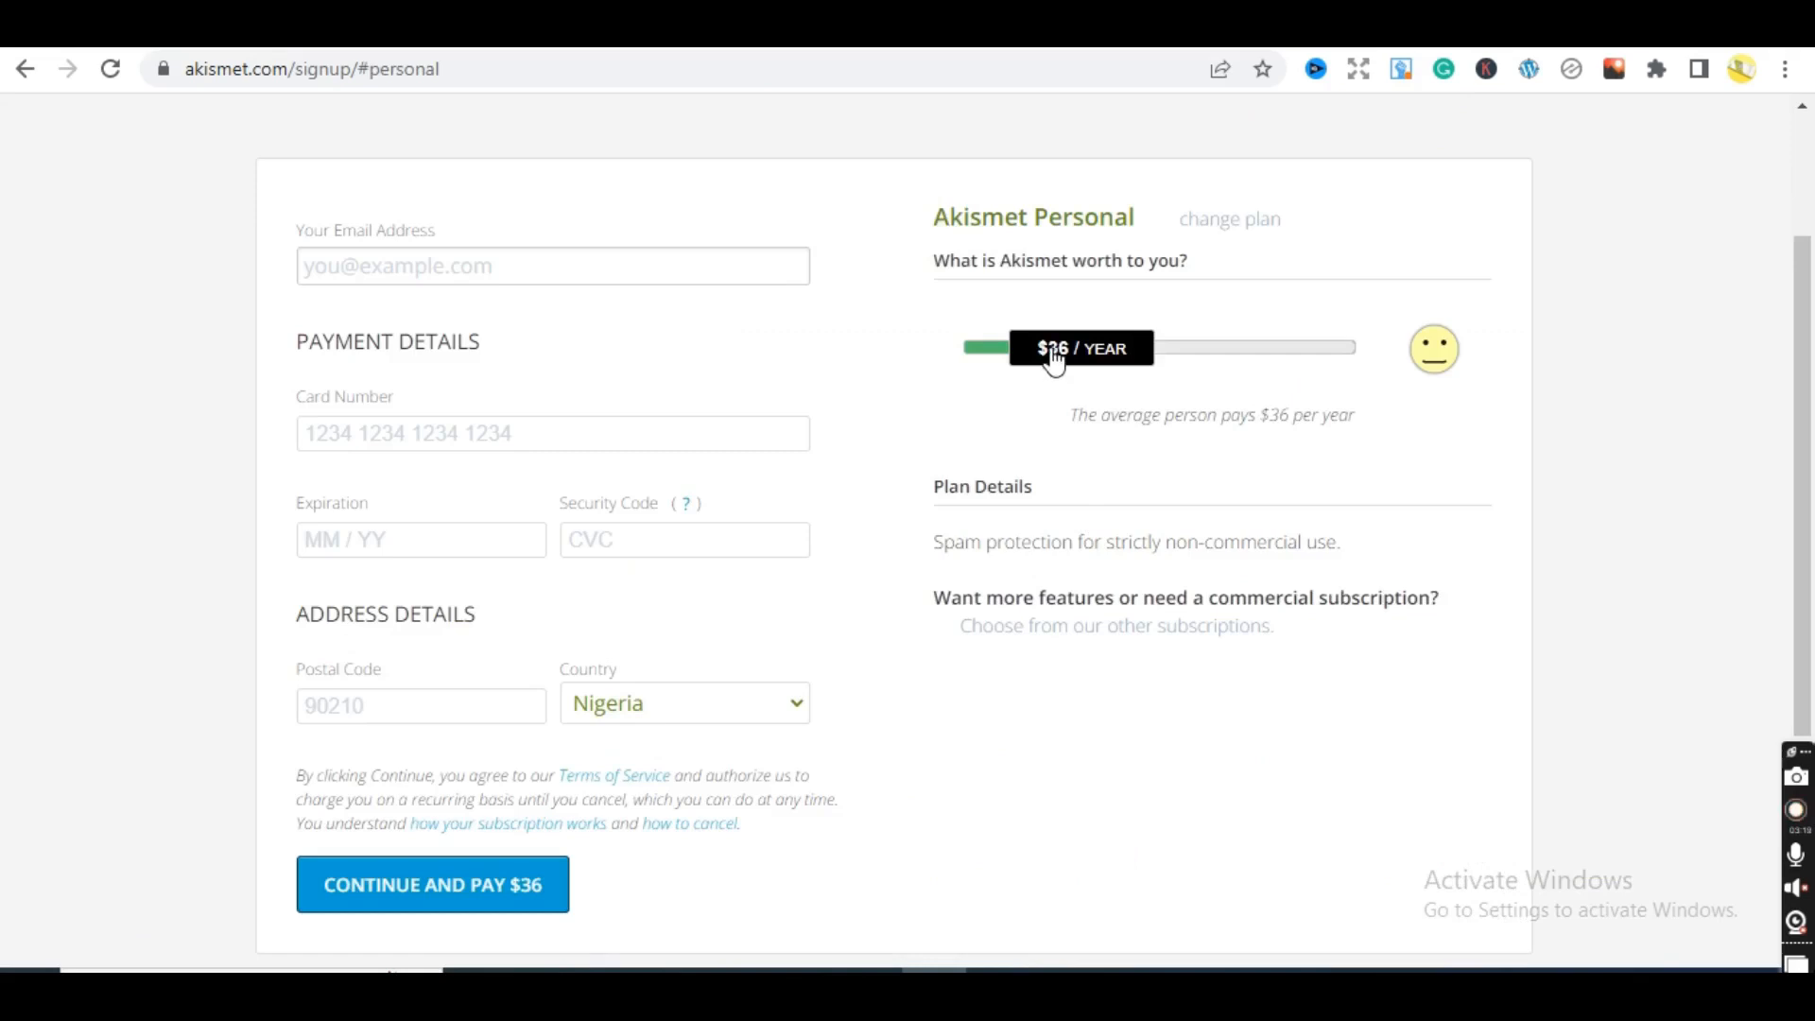
- Slide the Personal plan price down to $0/year and go to the Email Address field
drag(1042, 362, 864, 393)
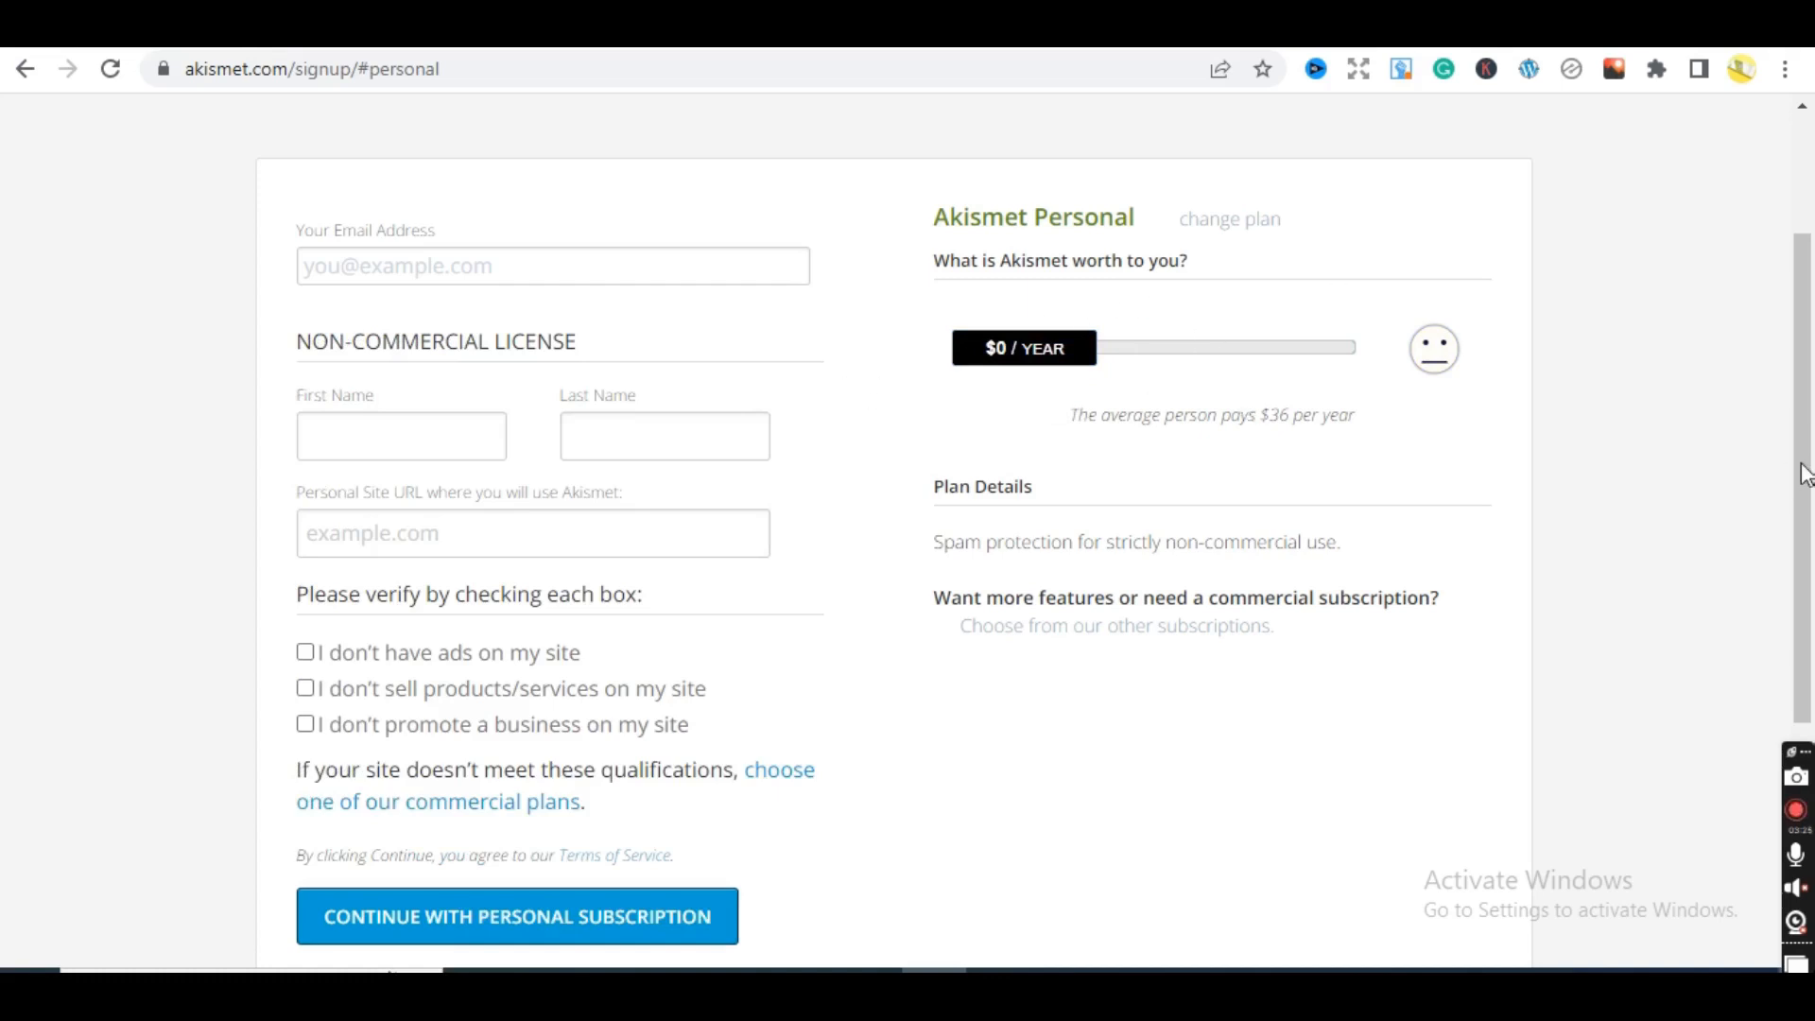
drag(1803, 470, 1803, 375)
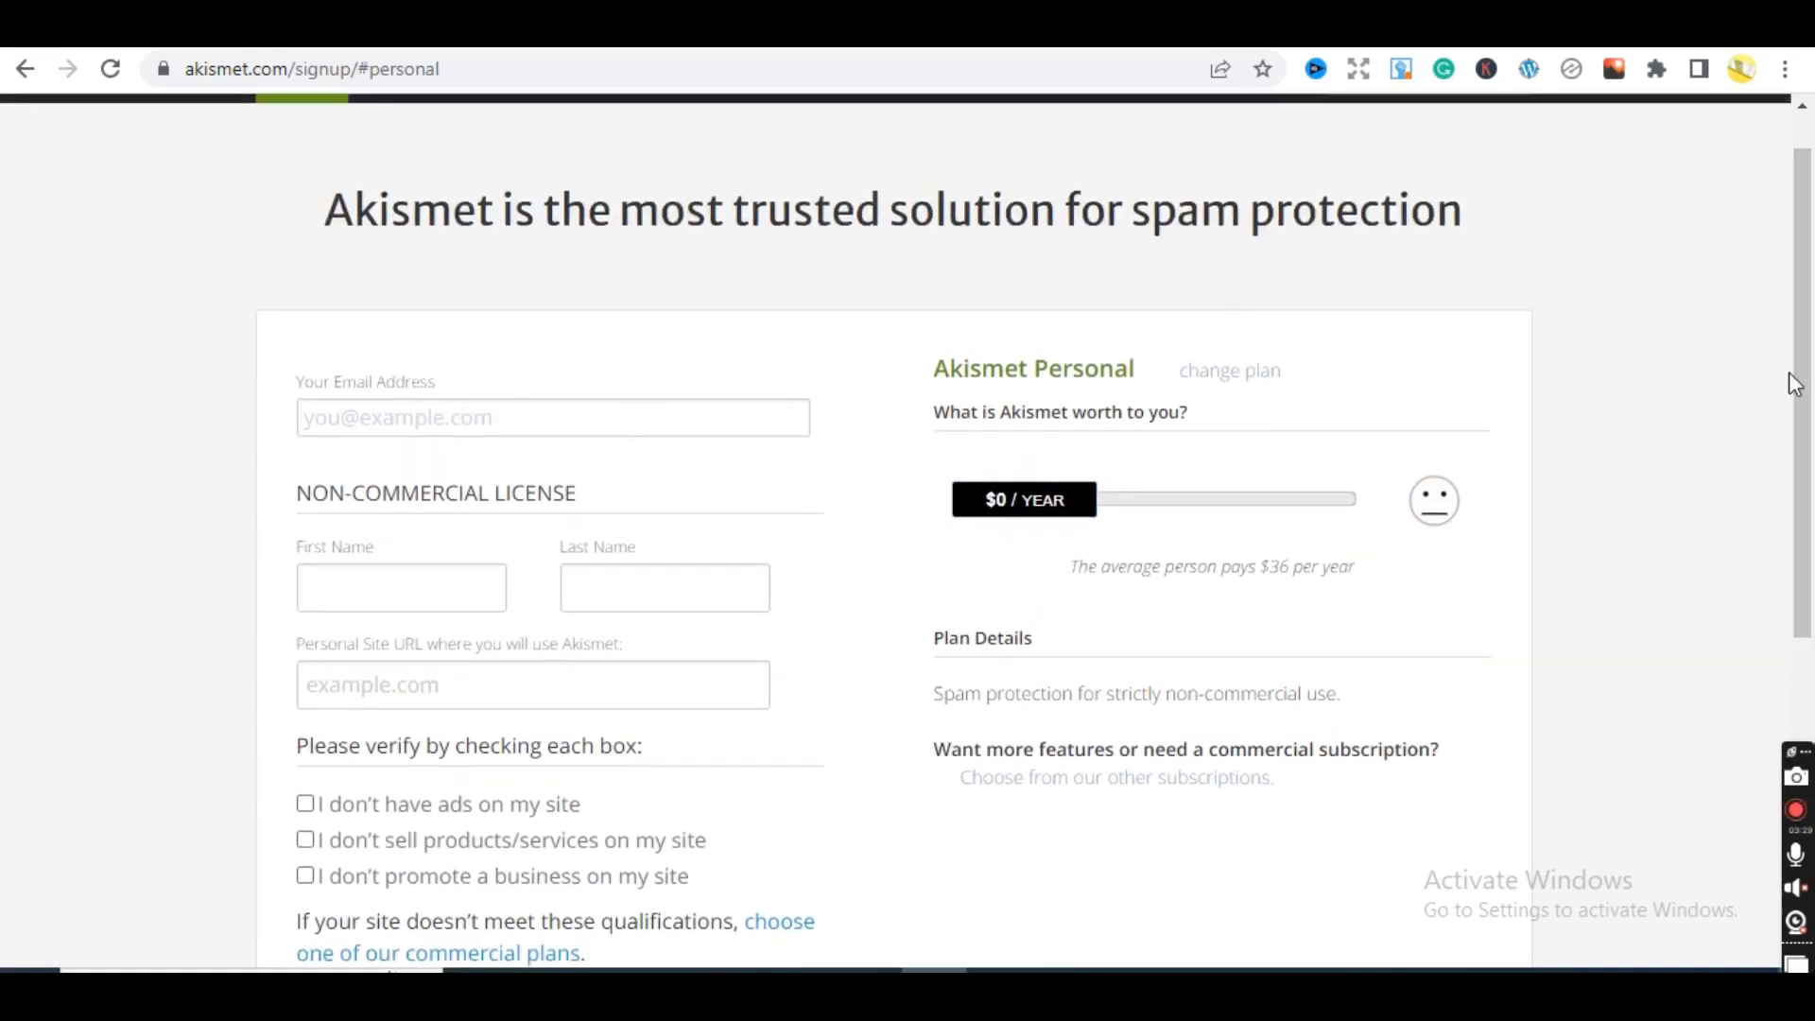
drag(1804, 388, 1809, 479)
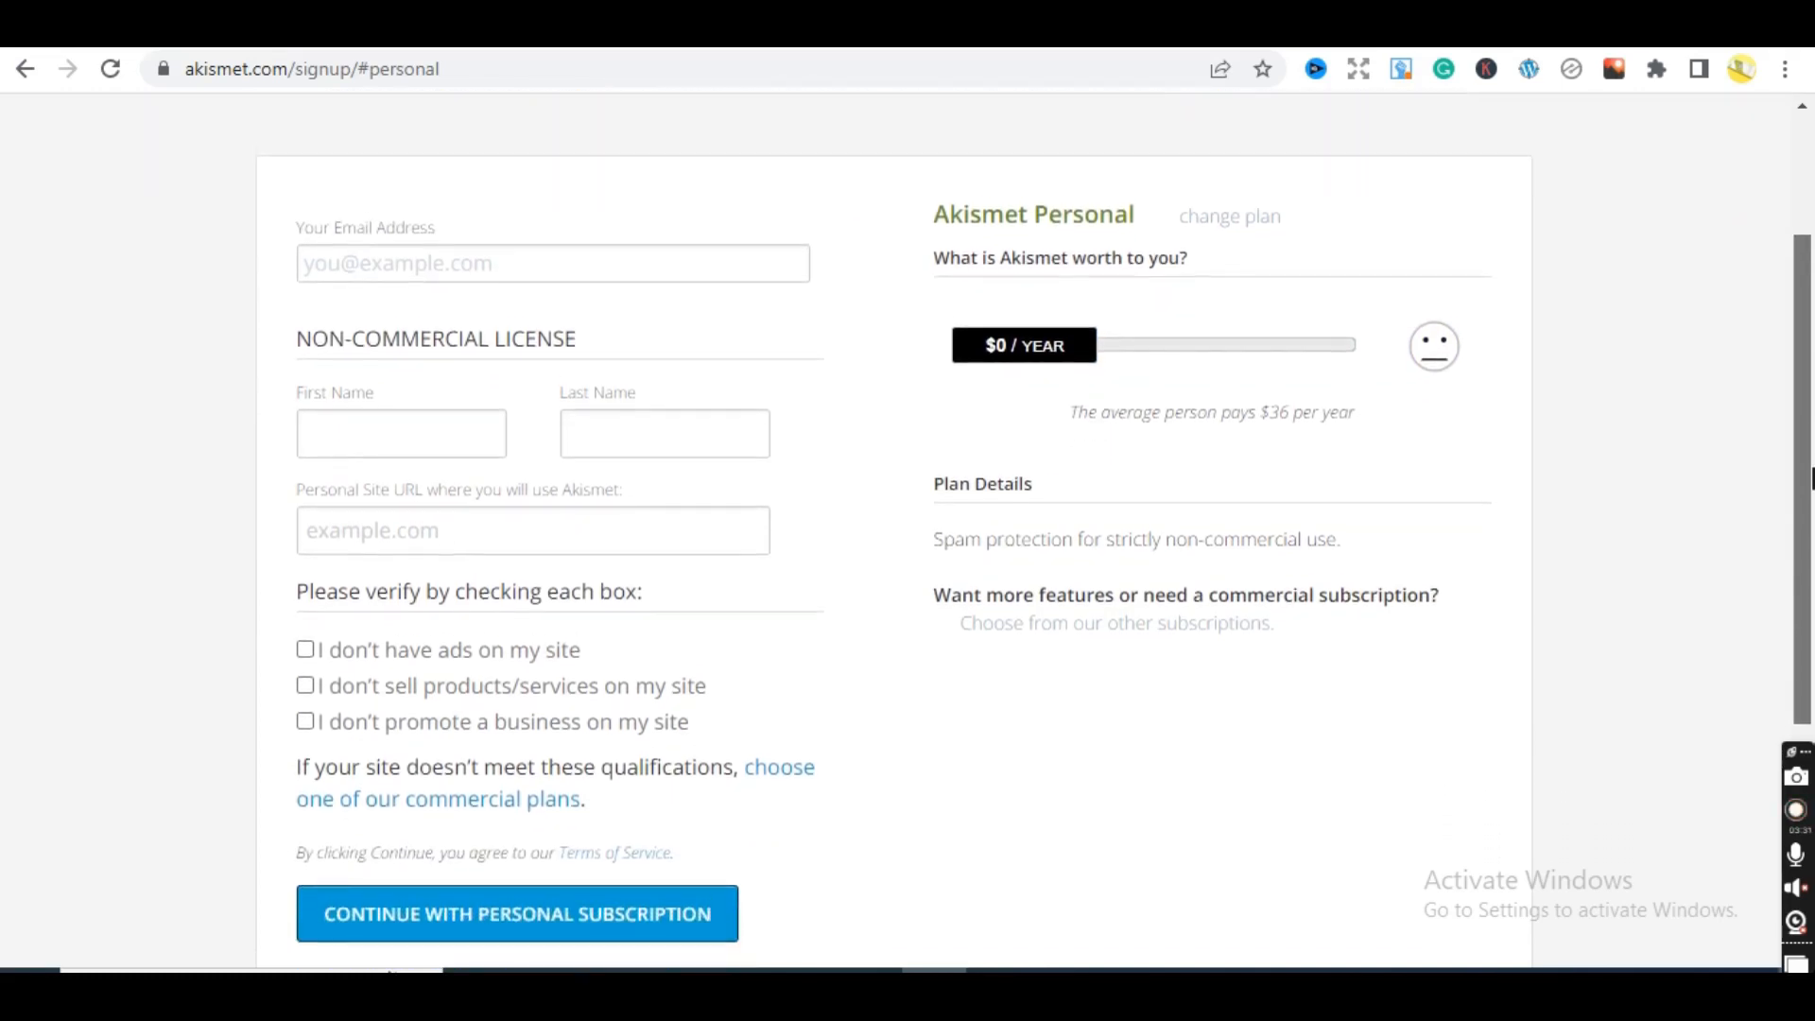
click(491, 259)
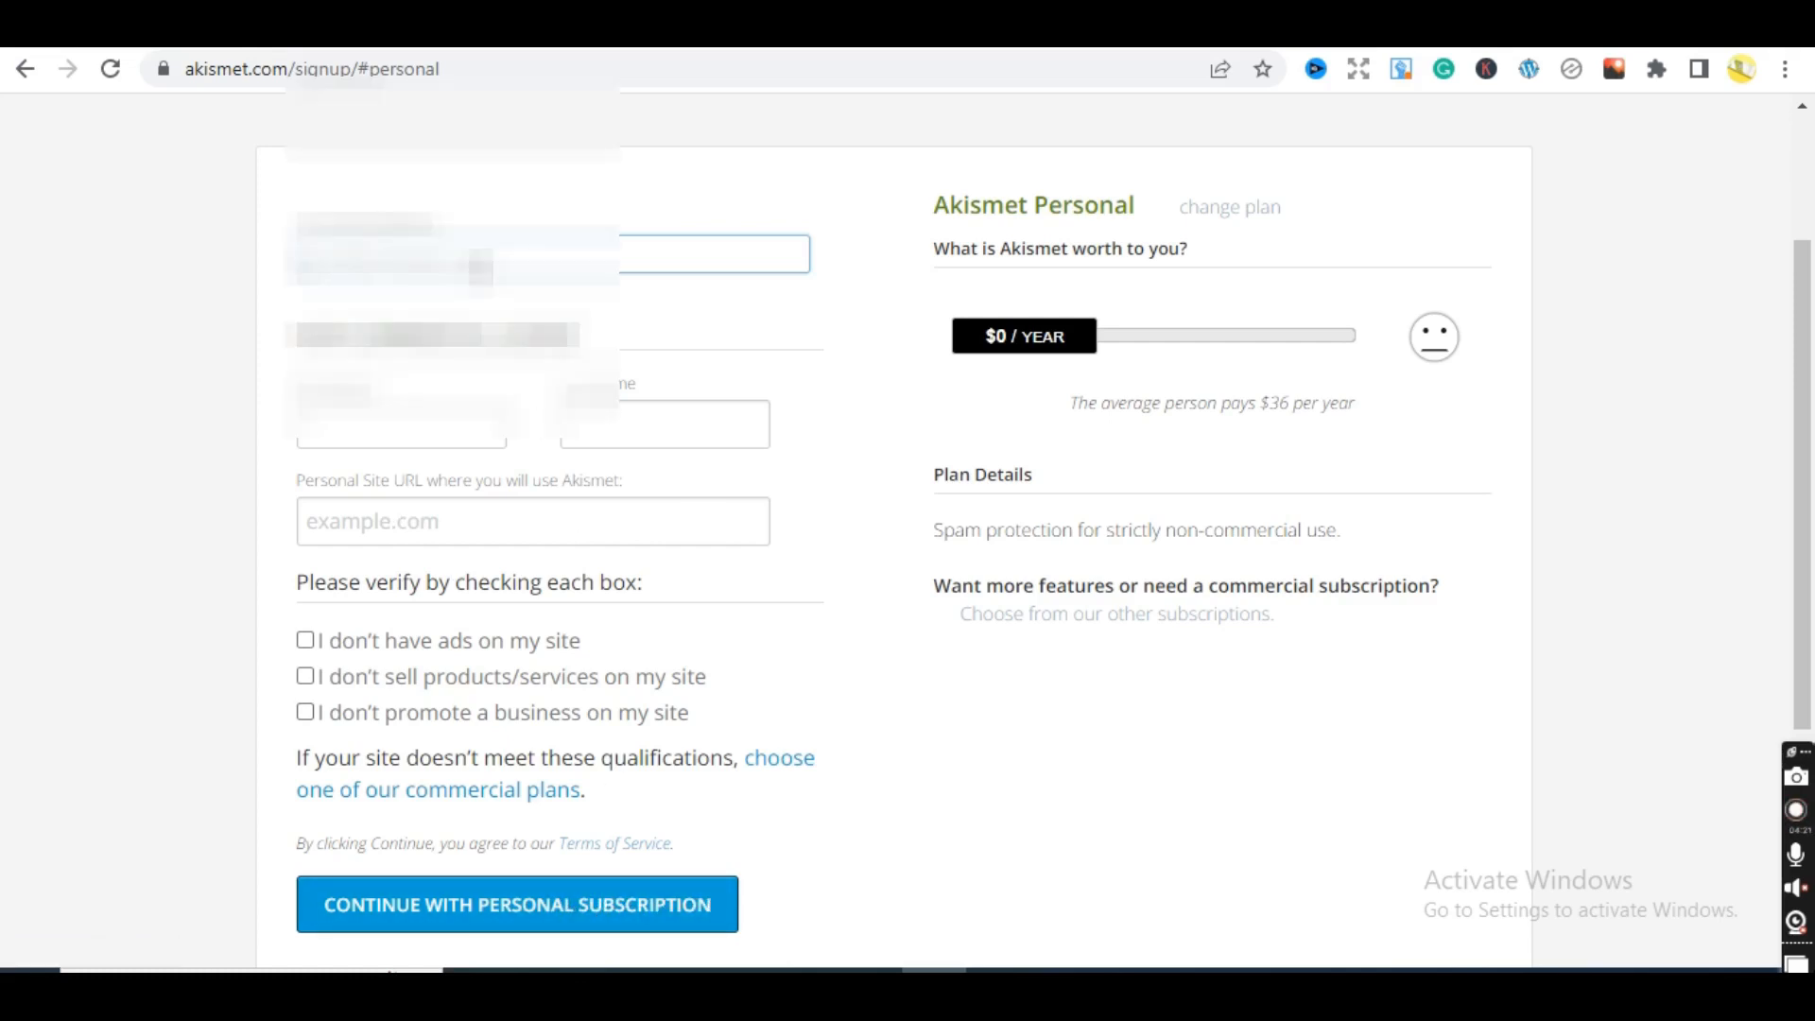
- Enter the e-mail address and the first and last name in the signup form
text(a)
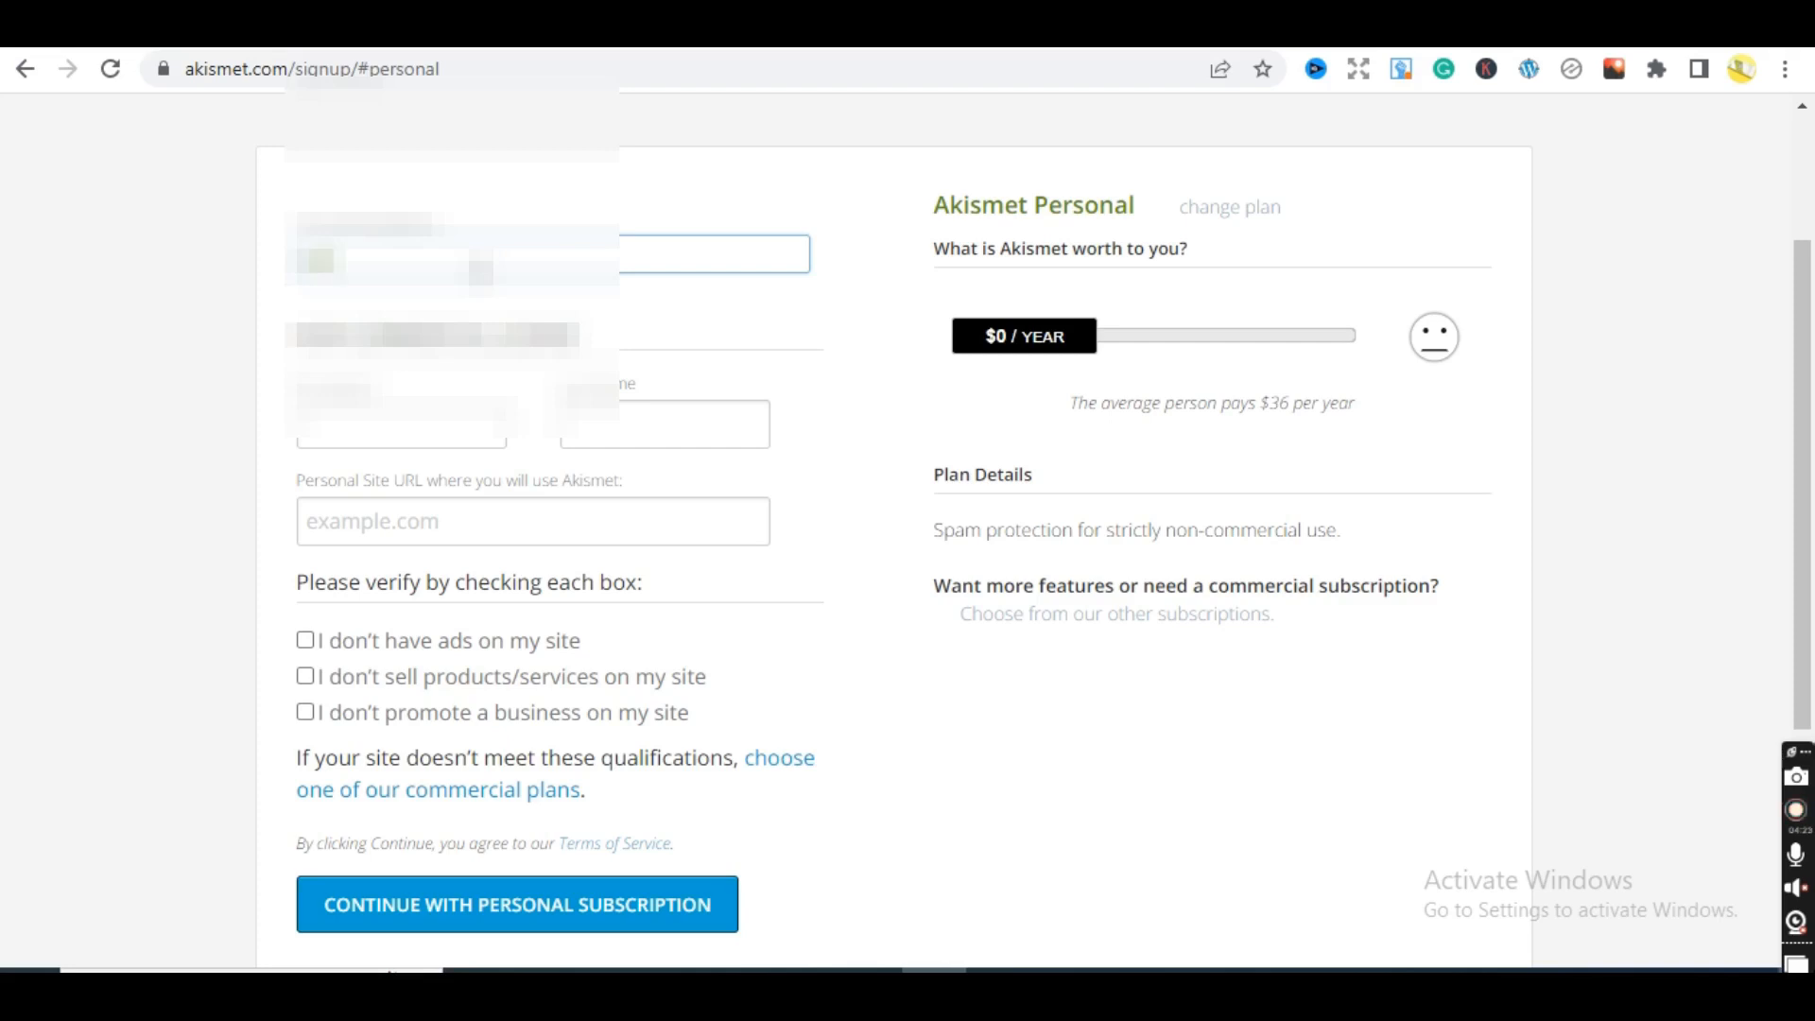
text(aaaaaa)
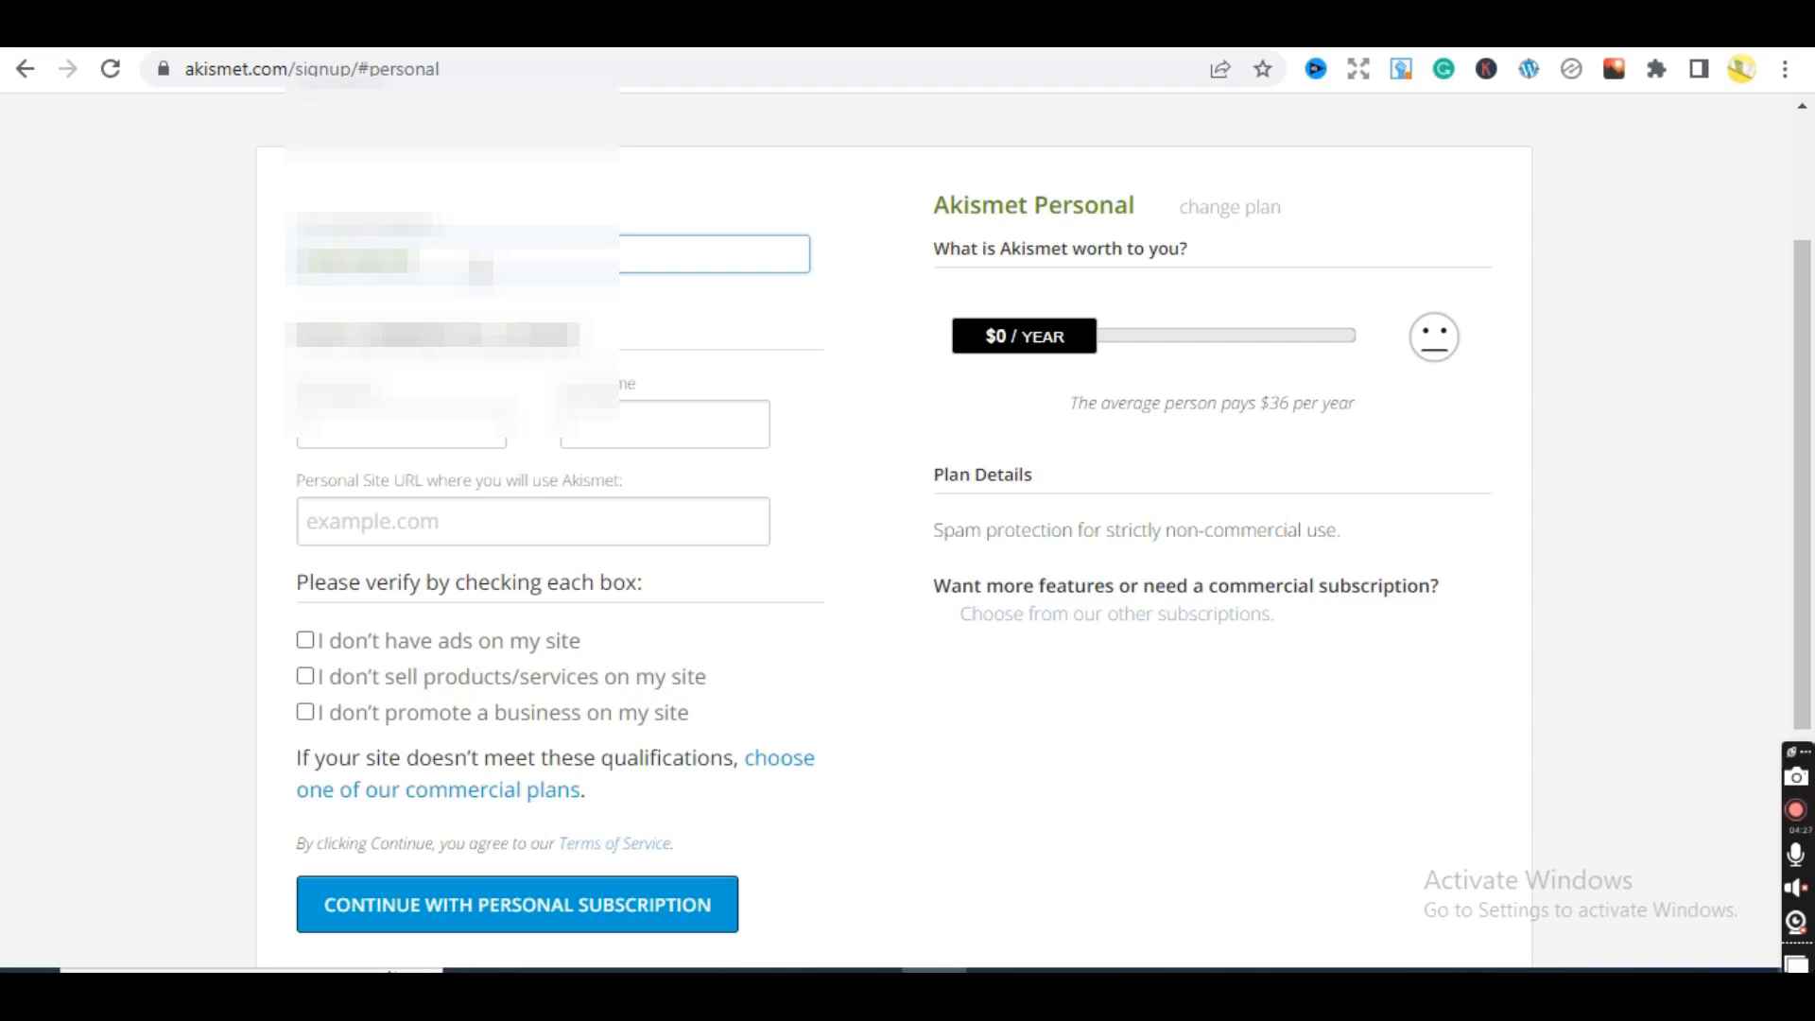
text(aaaaa)
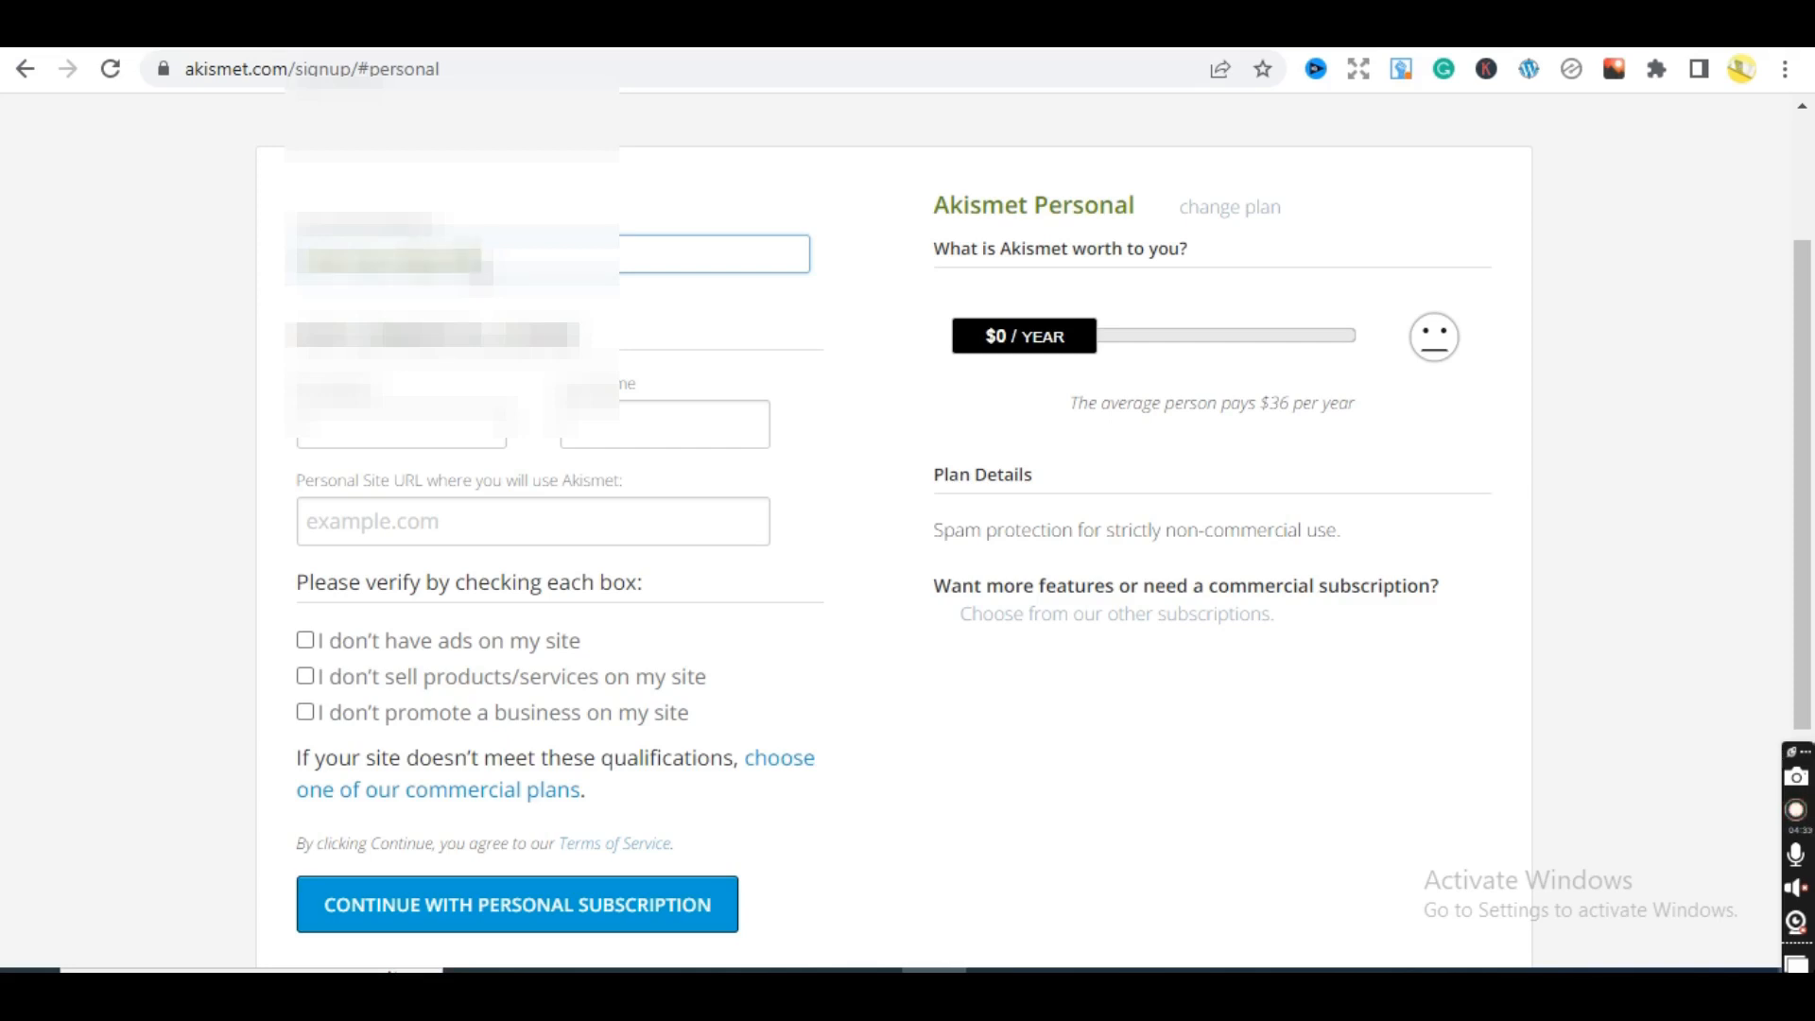
text(m)
click(444, 424)
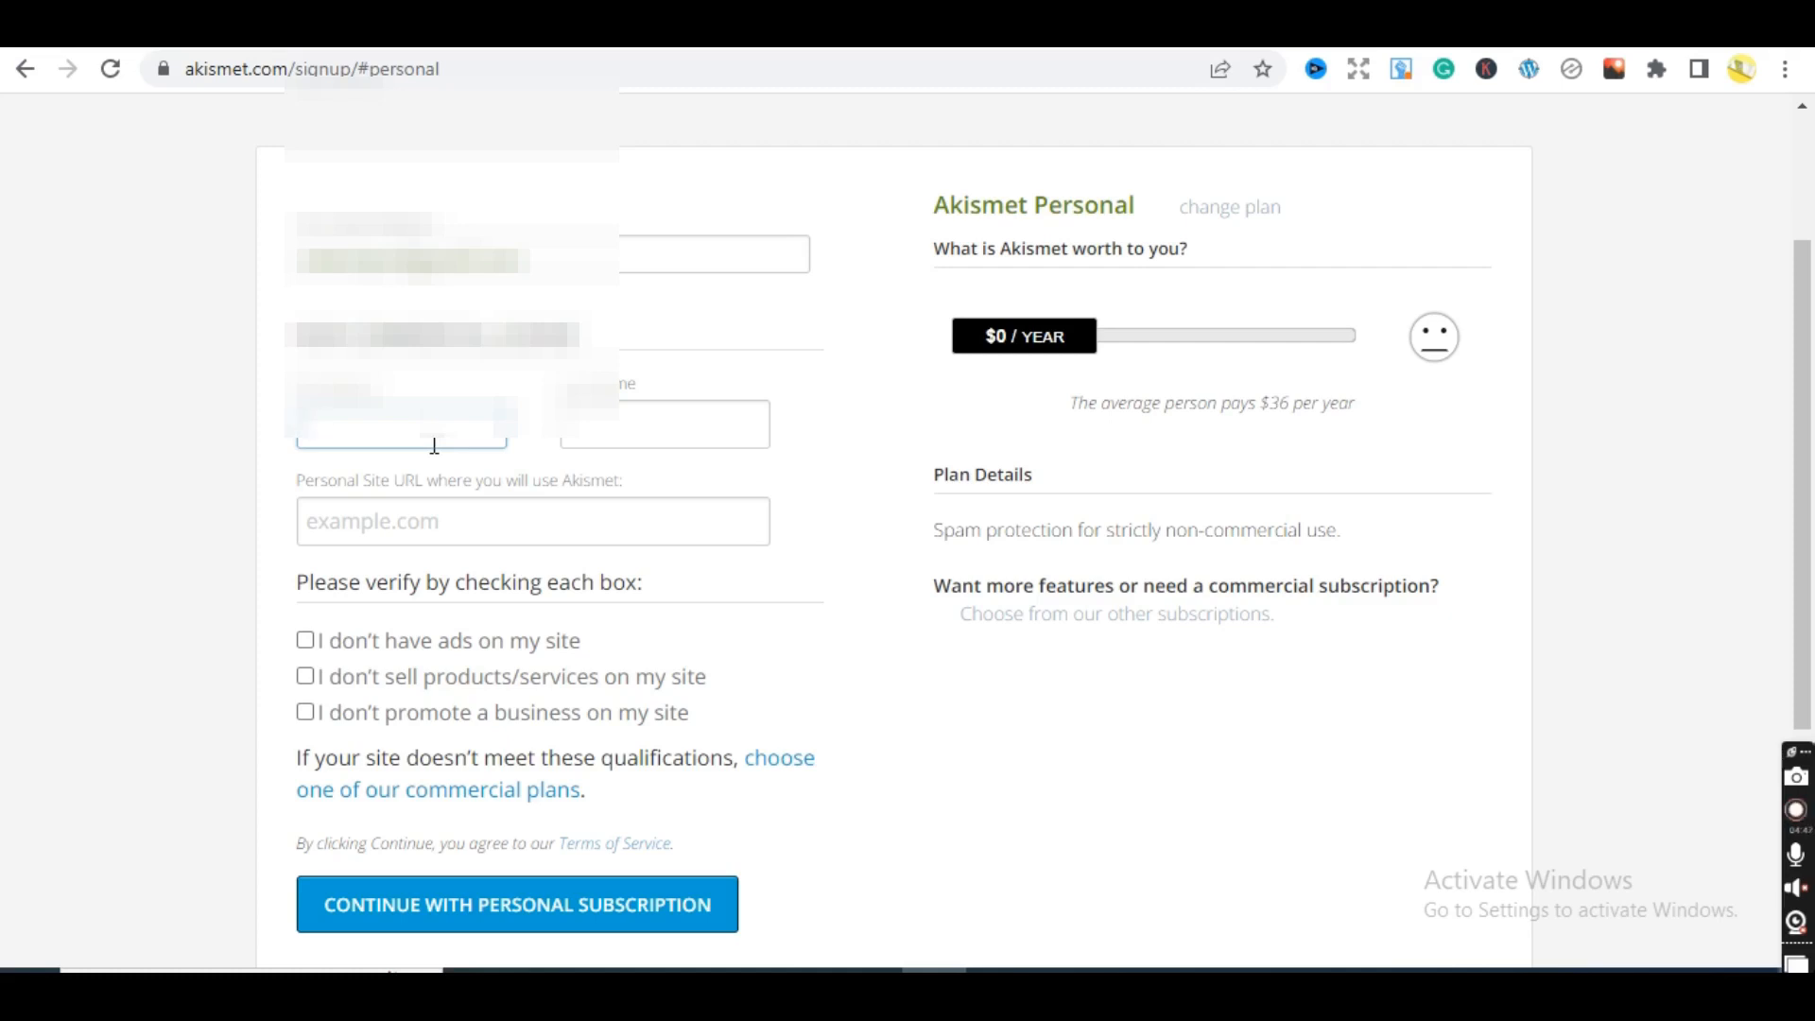
click(691, 438)
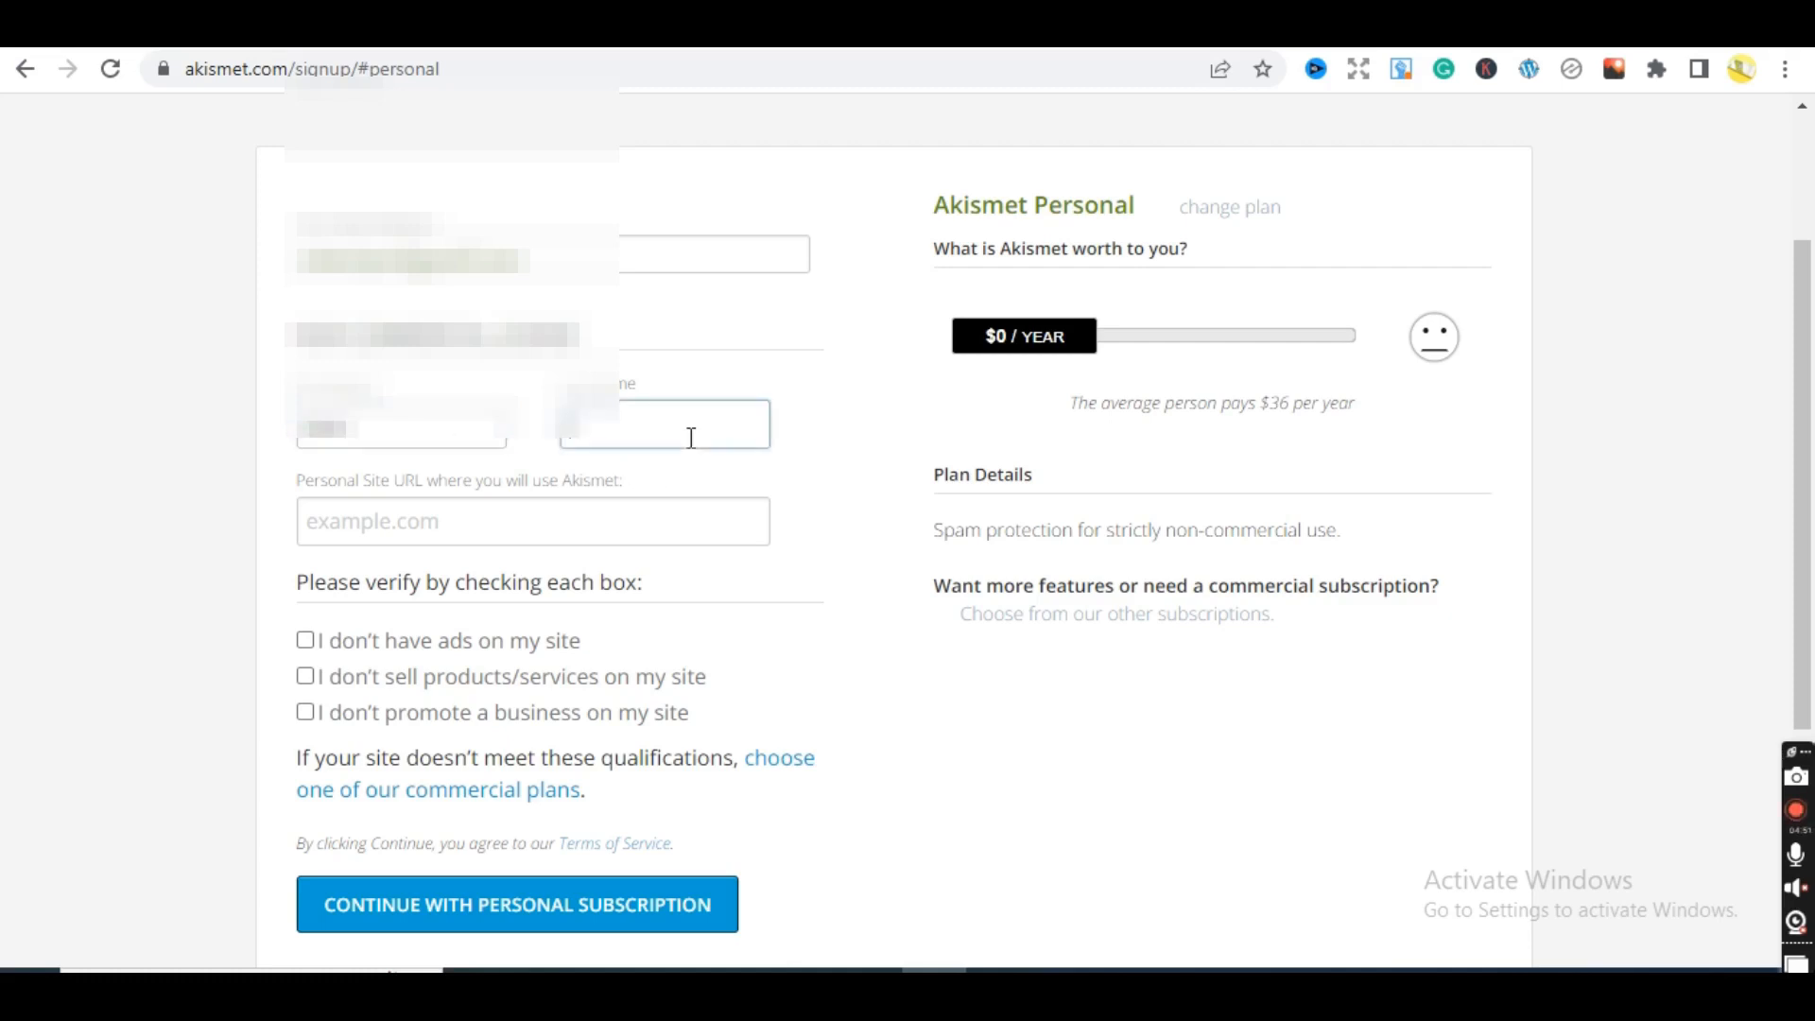
text(kh)
key(BackSpace)
- Copy the WordPress site address and paste it into Personal Site URL
click(692, 534)
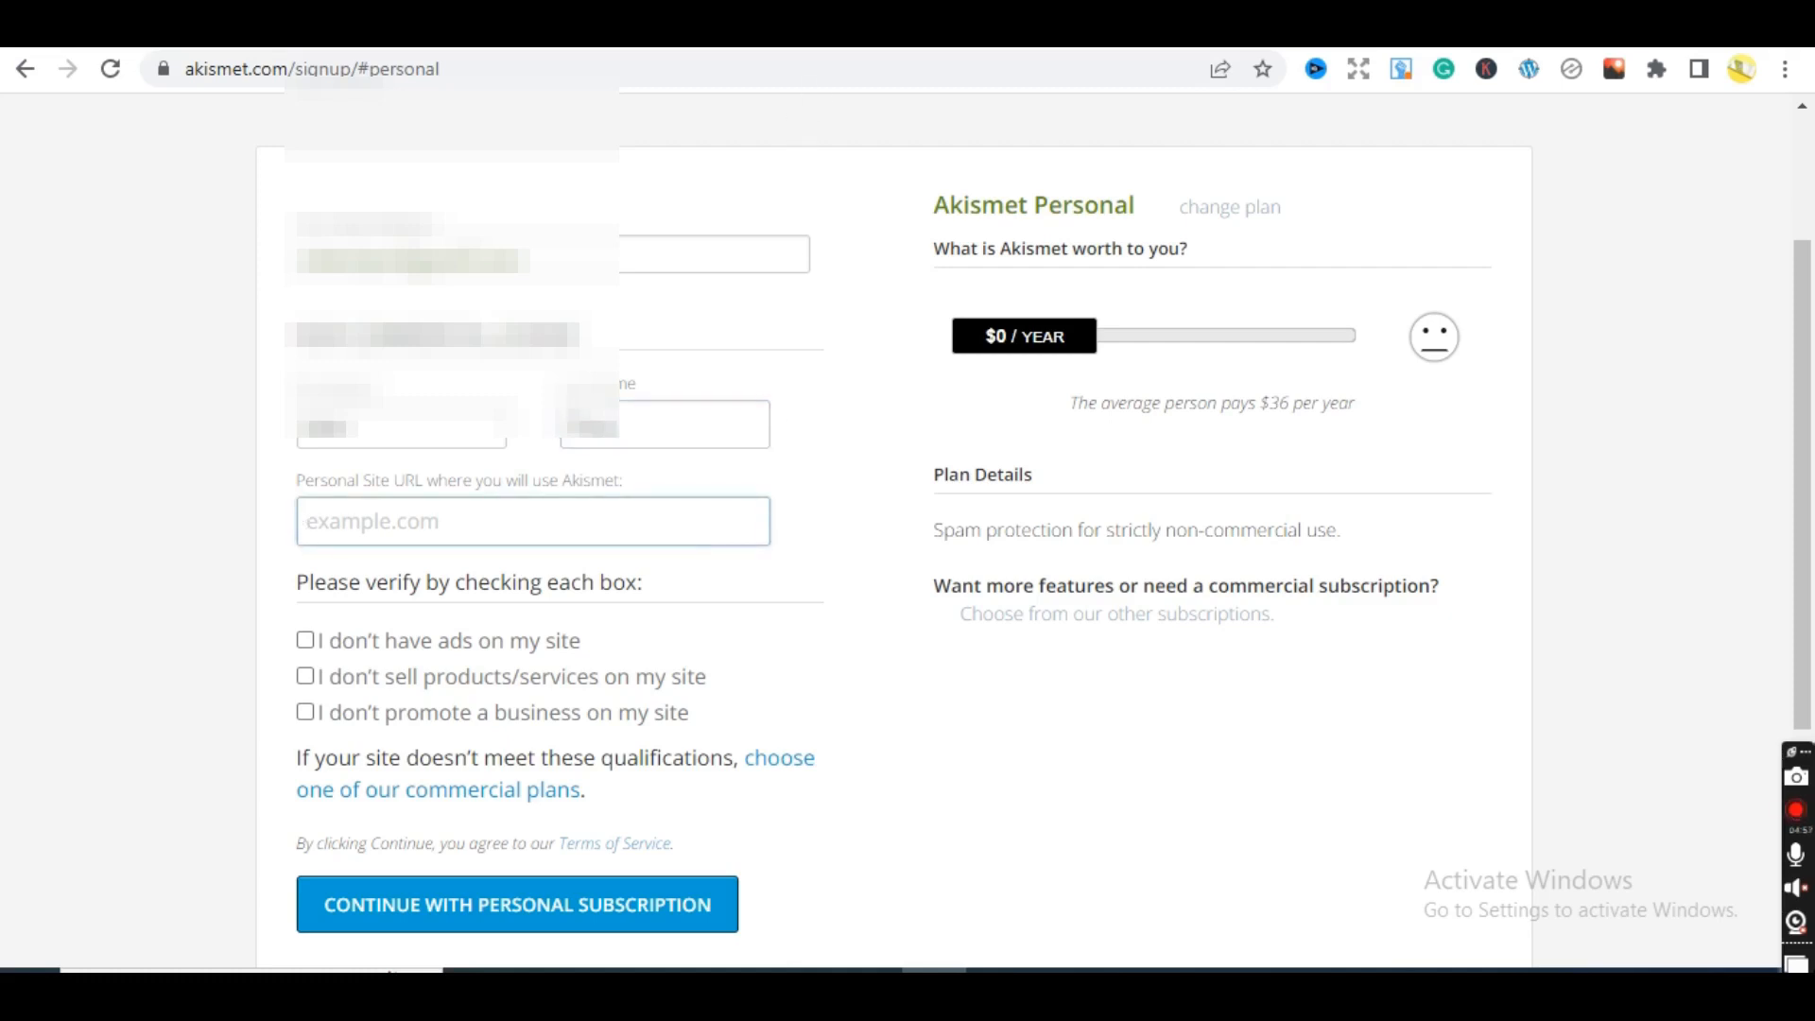
click(378, 29)
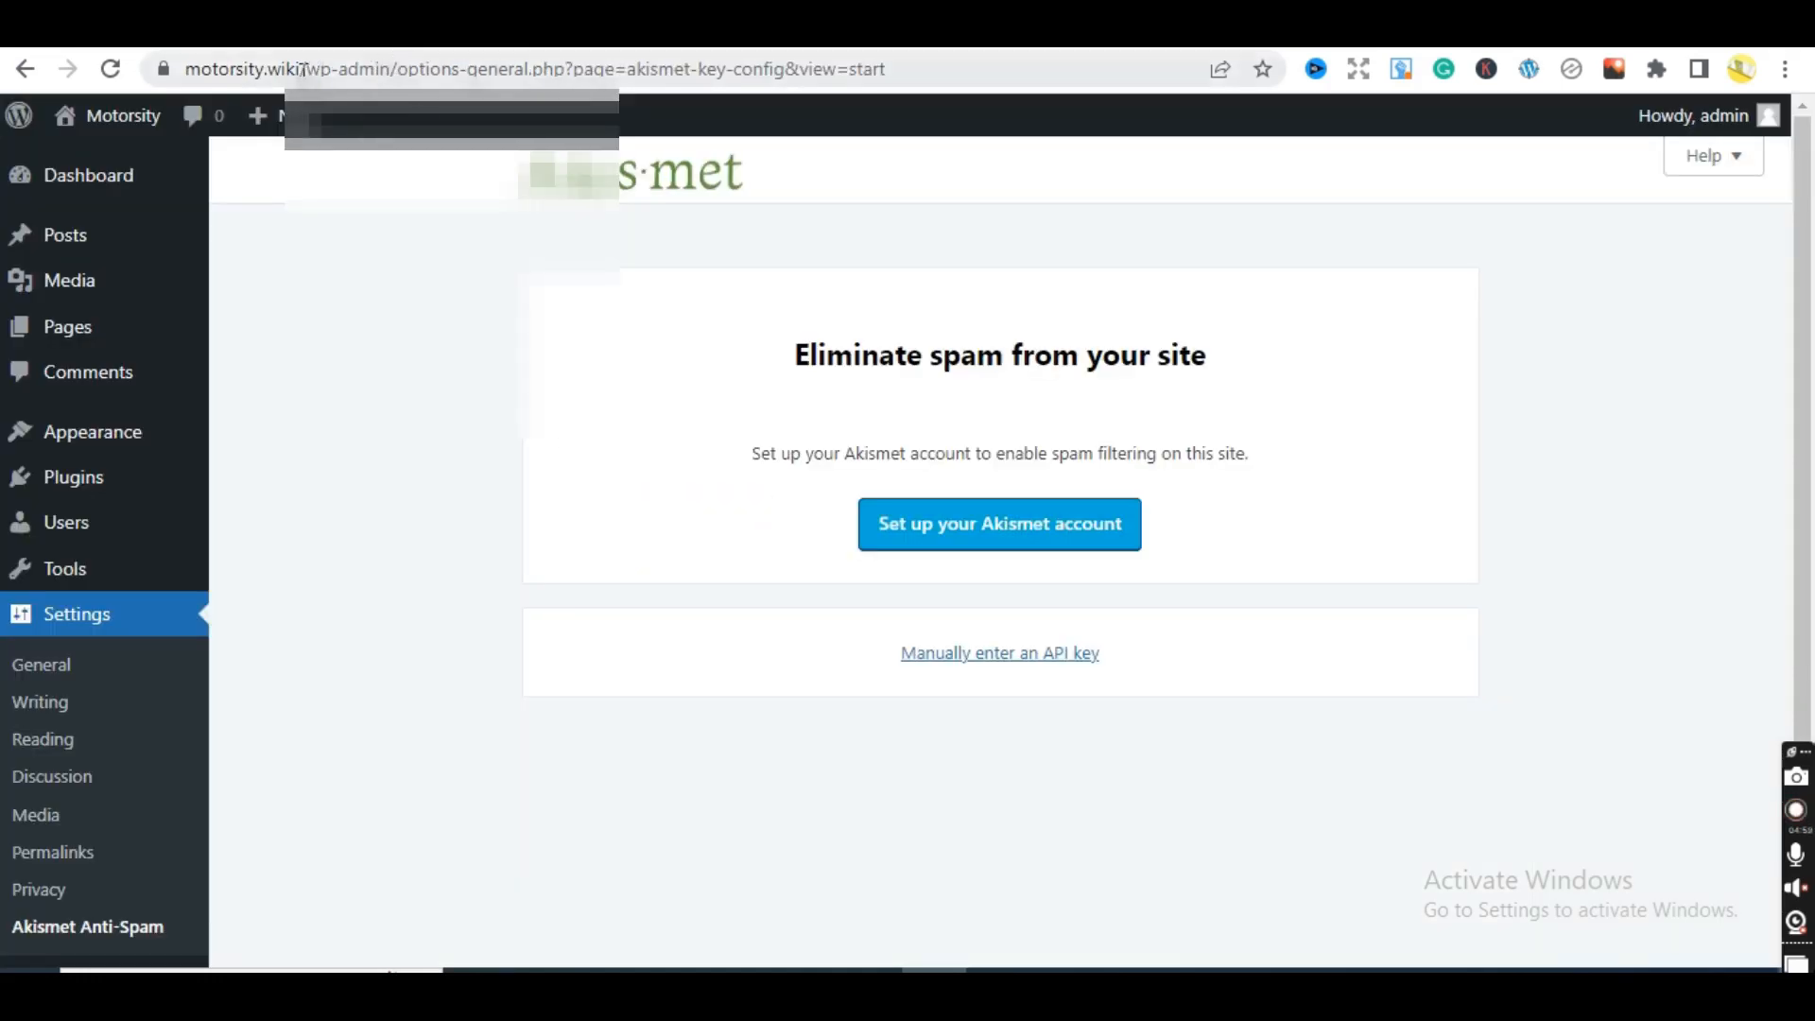
drag(300, 69, 185, 78)
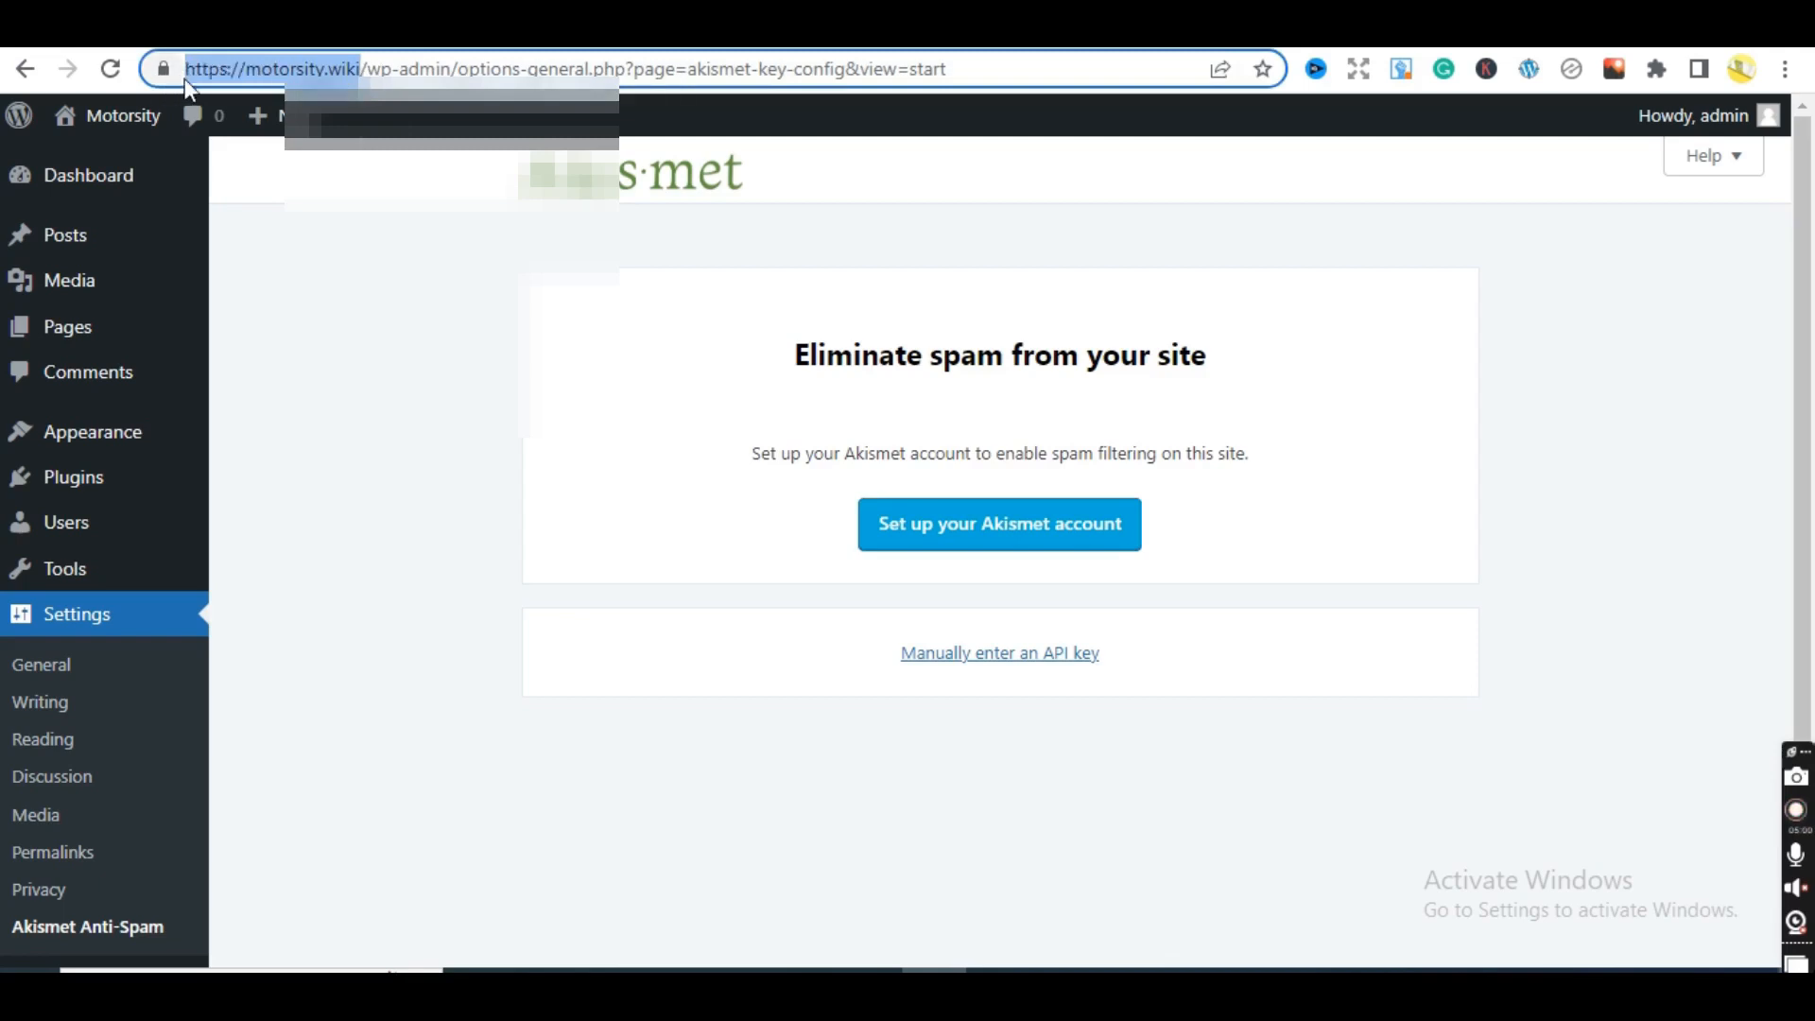
right_click(238, 74)
click(312, 226)
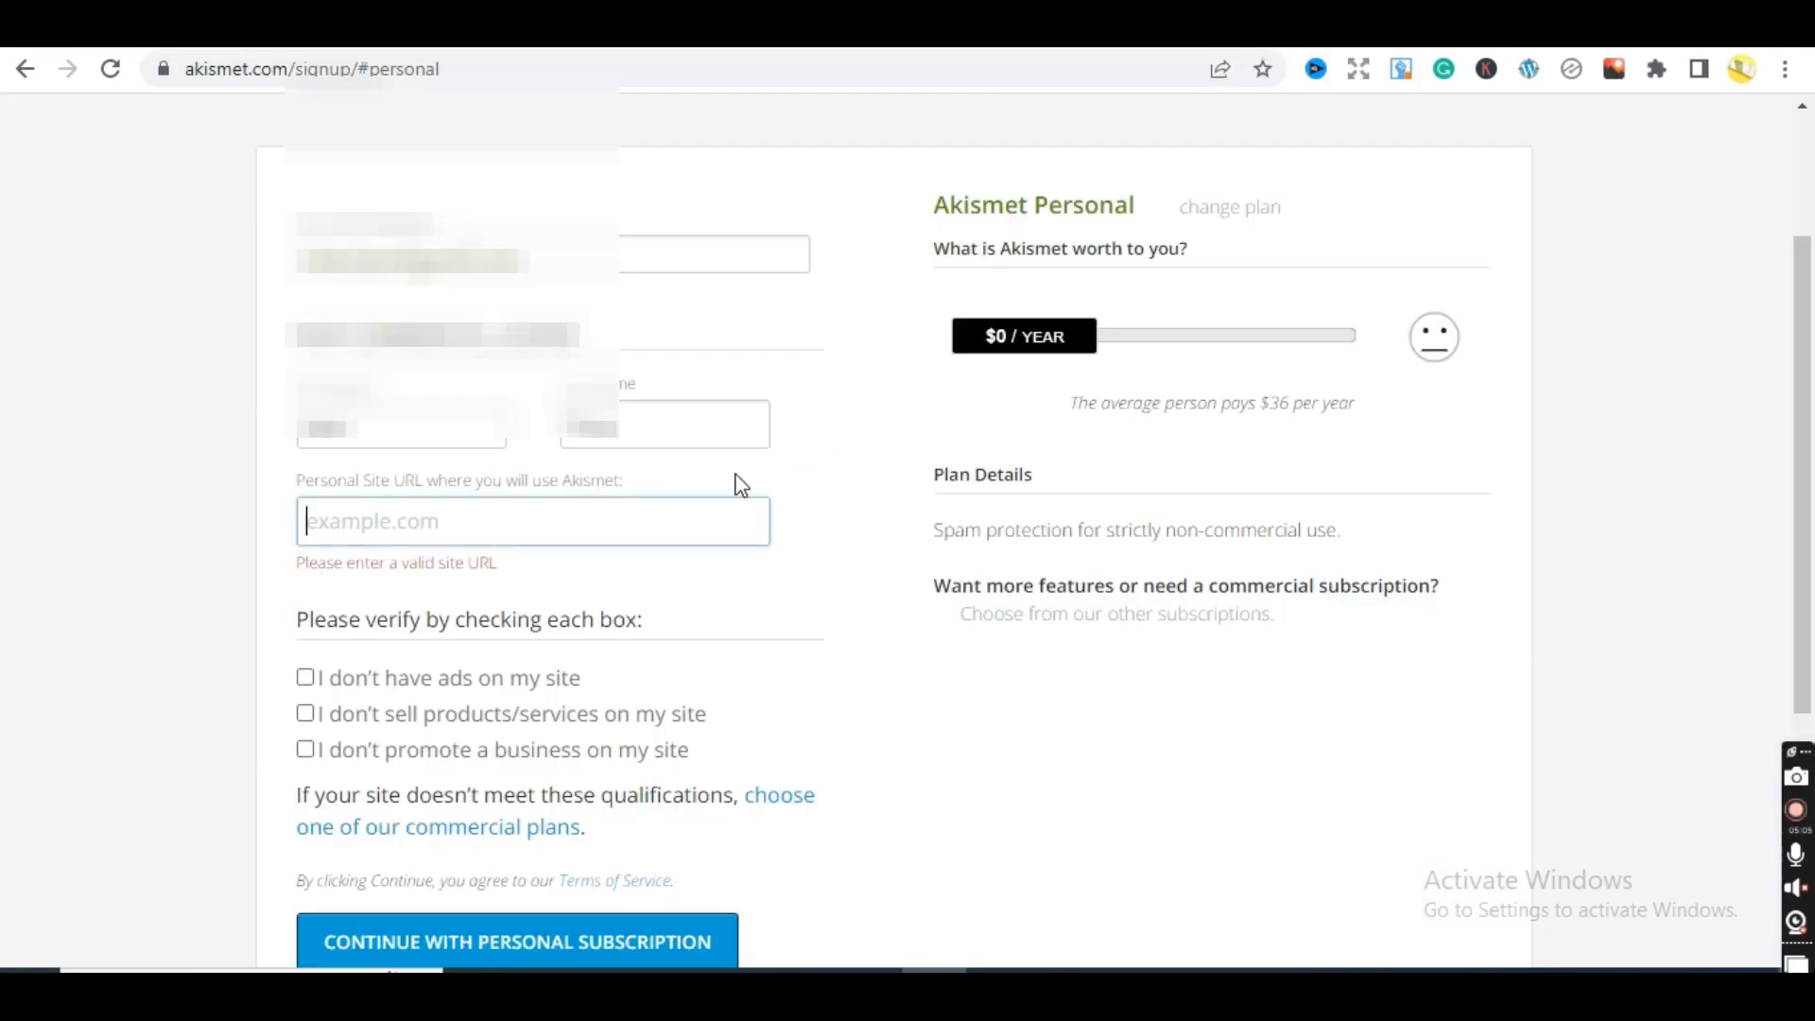
key(ctrl+v)
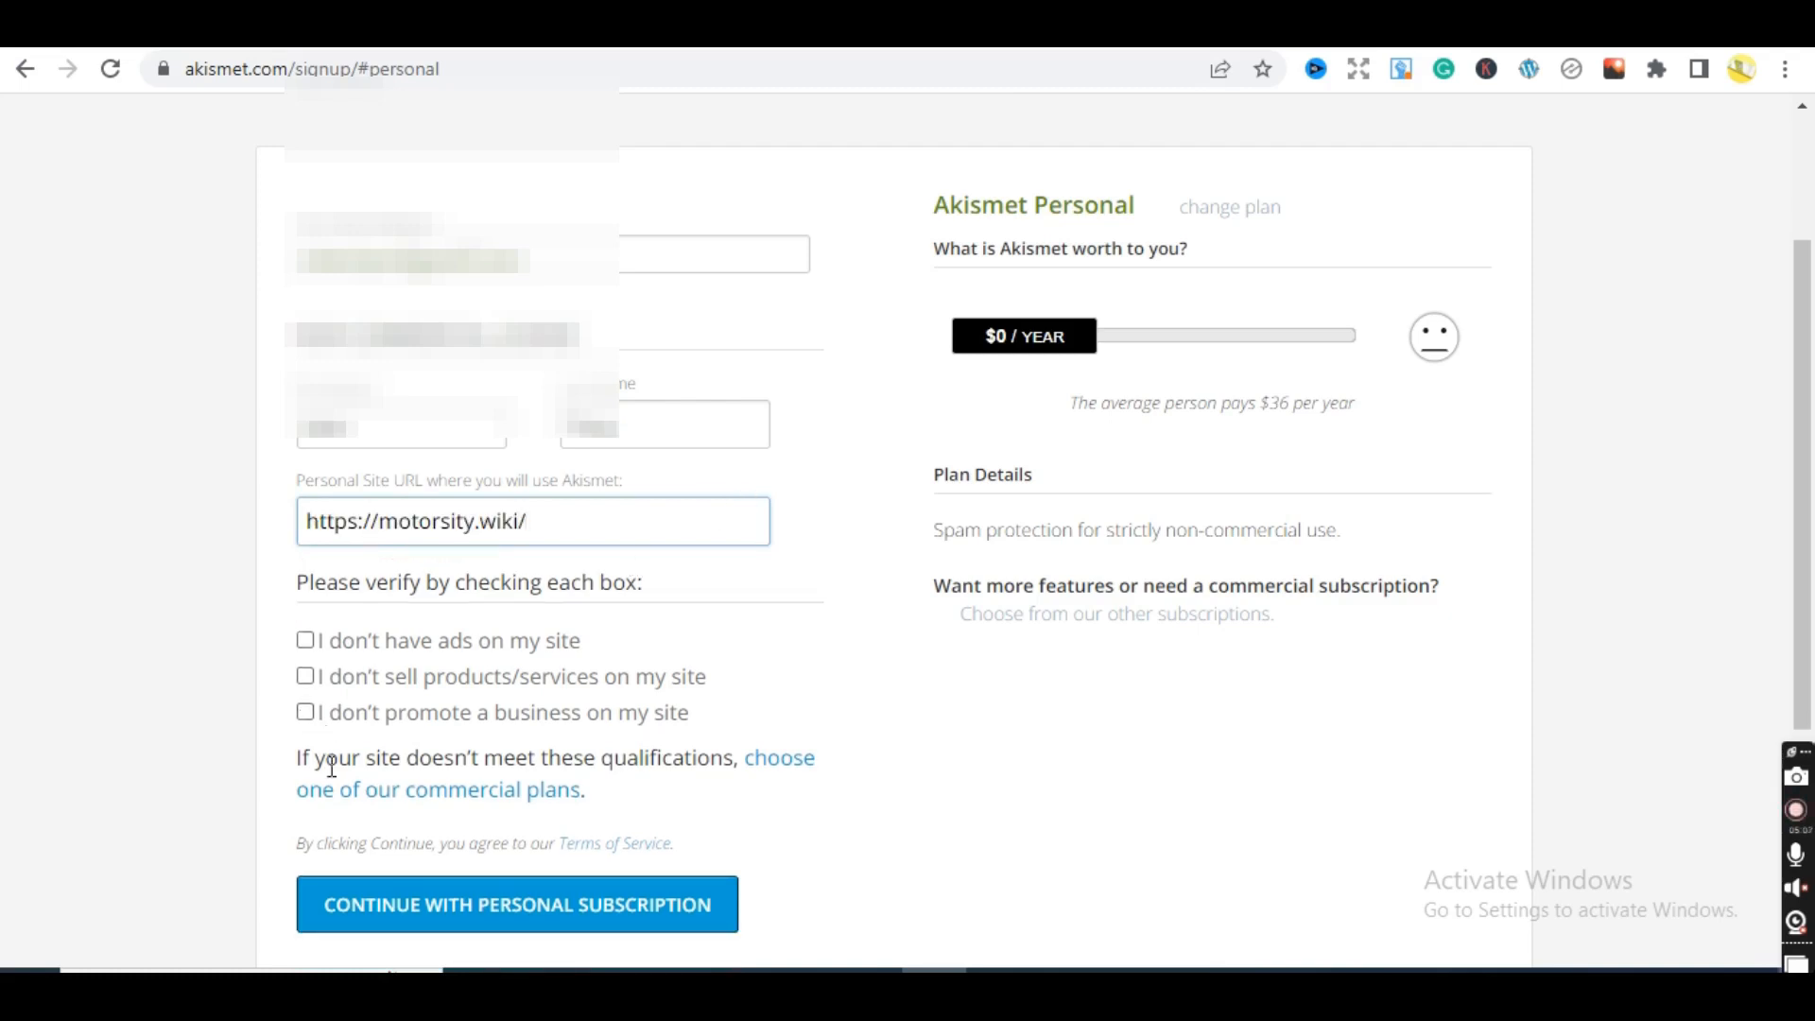
- Confirm no ads, no product sales and no business promotion, then submit the Personal signup
click(590, 912)
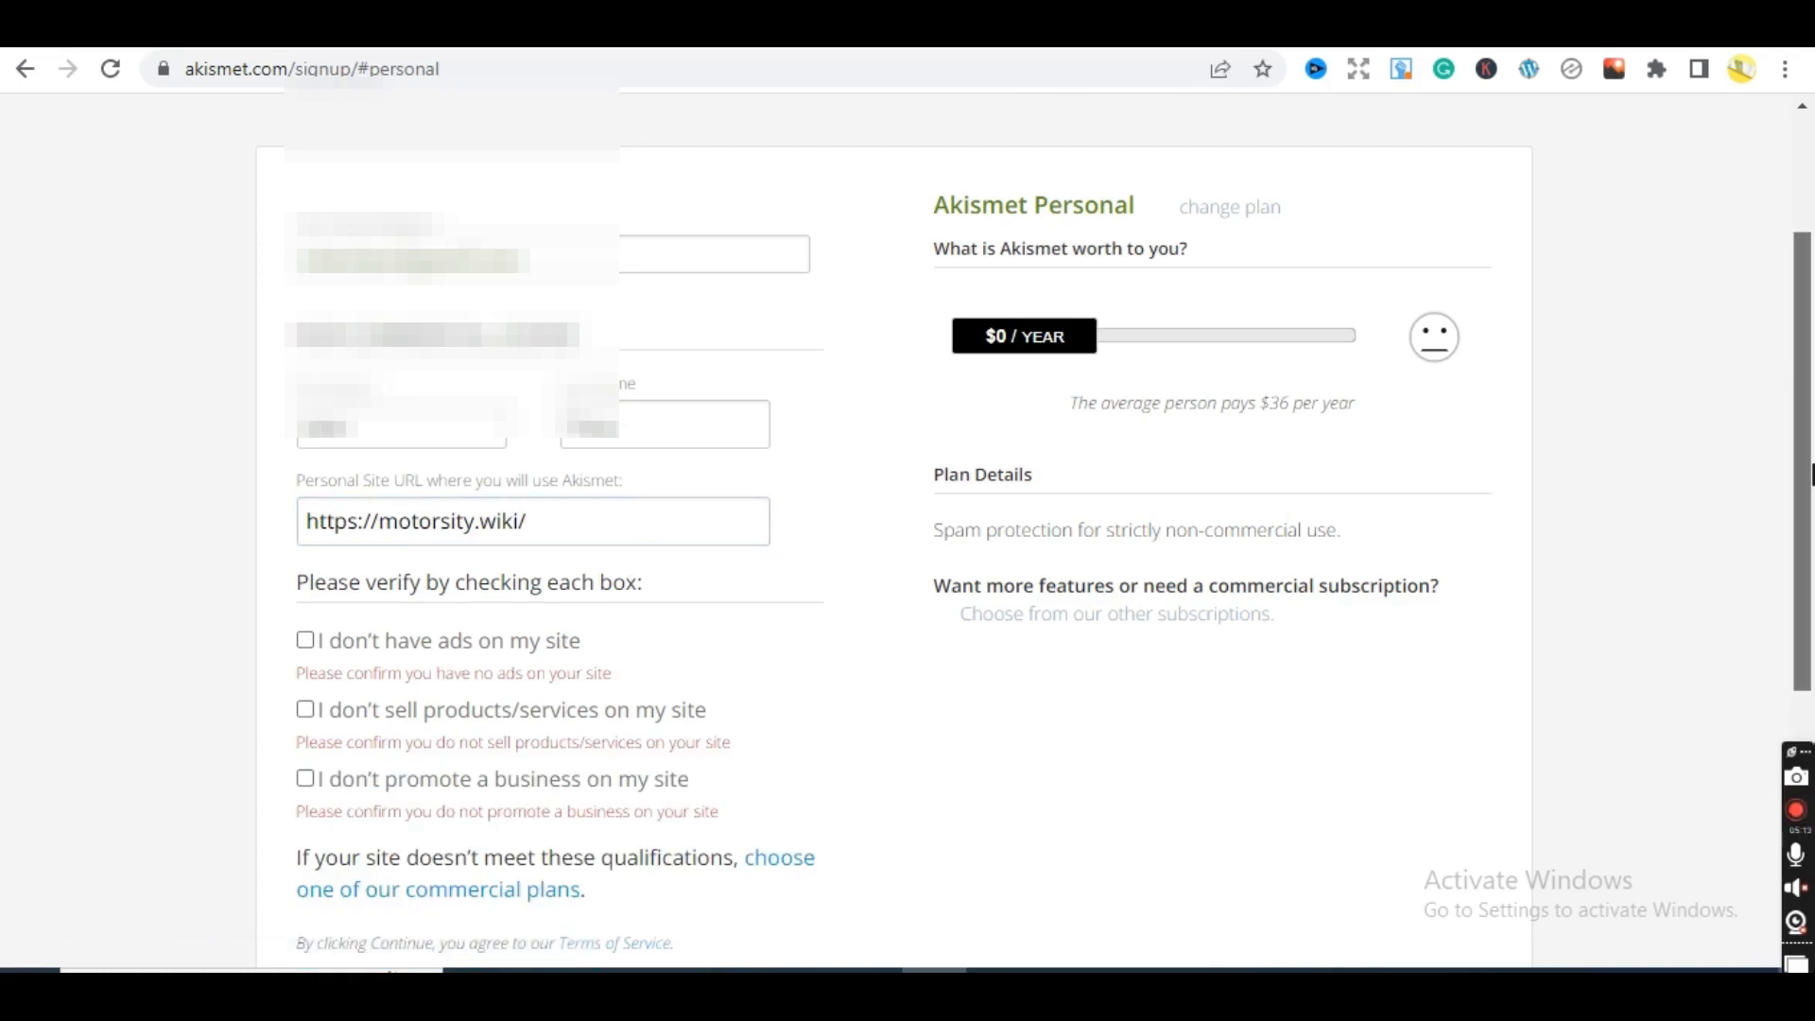
scroll(1781, 580, down, 4)
scroll(1781, 581, up, 1)
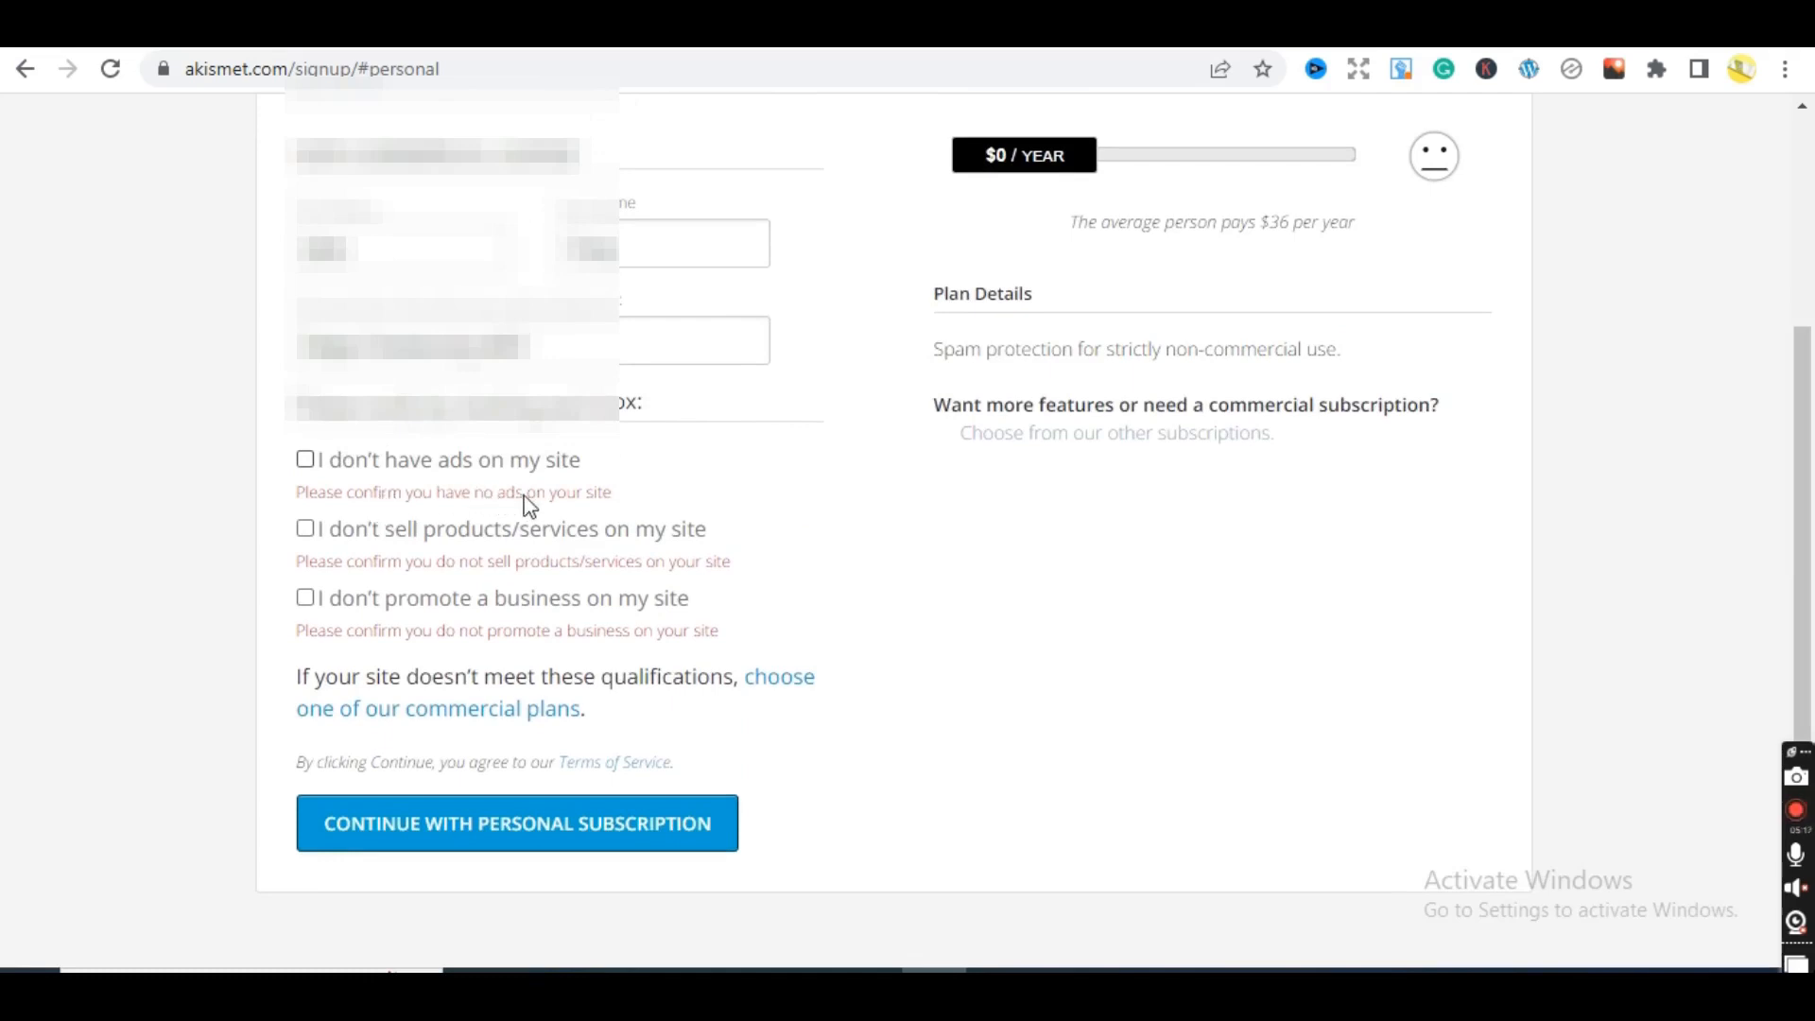
click(306, 460)
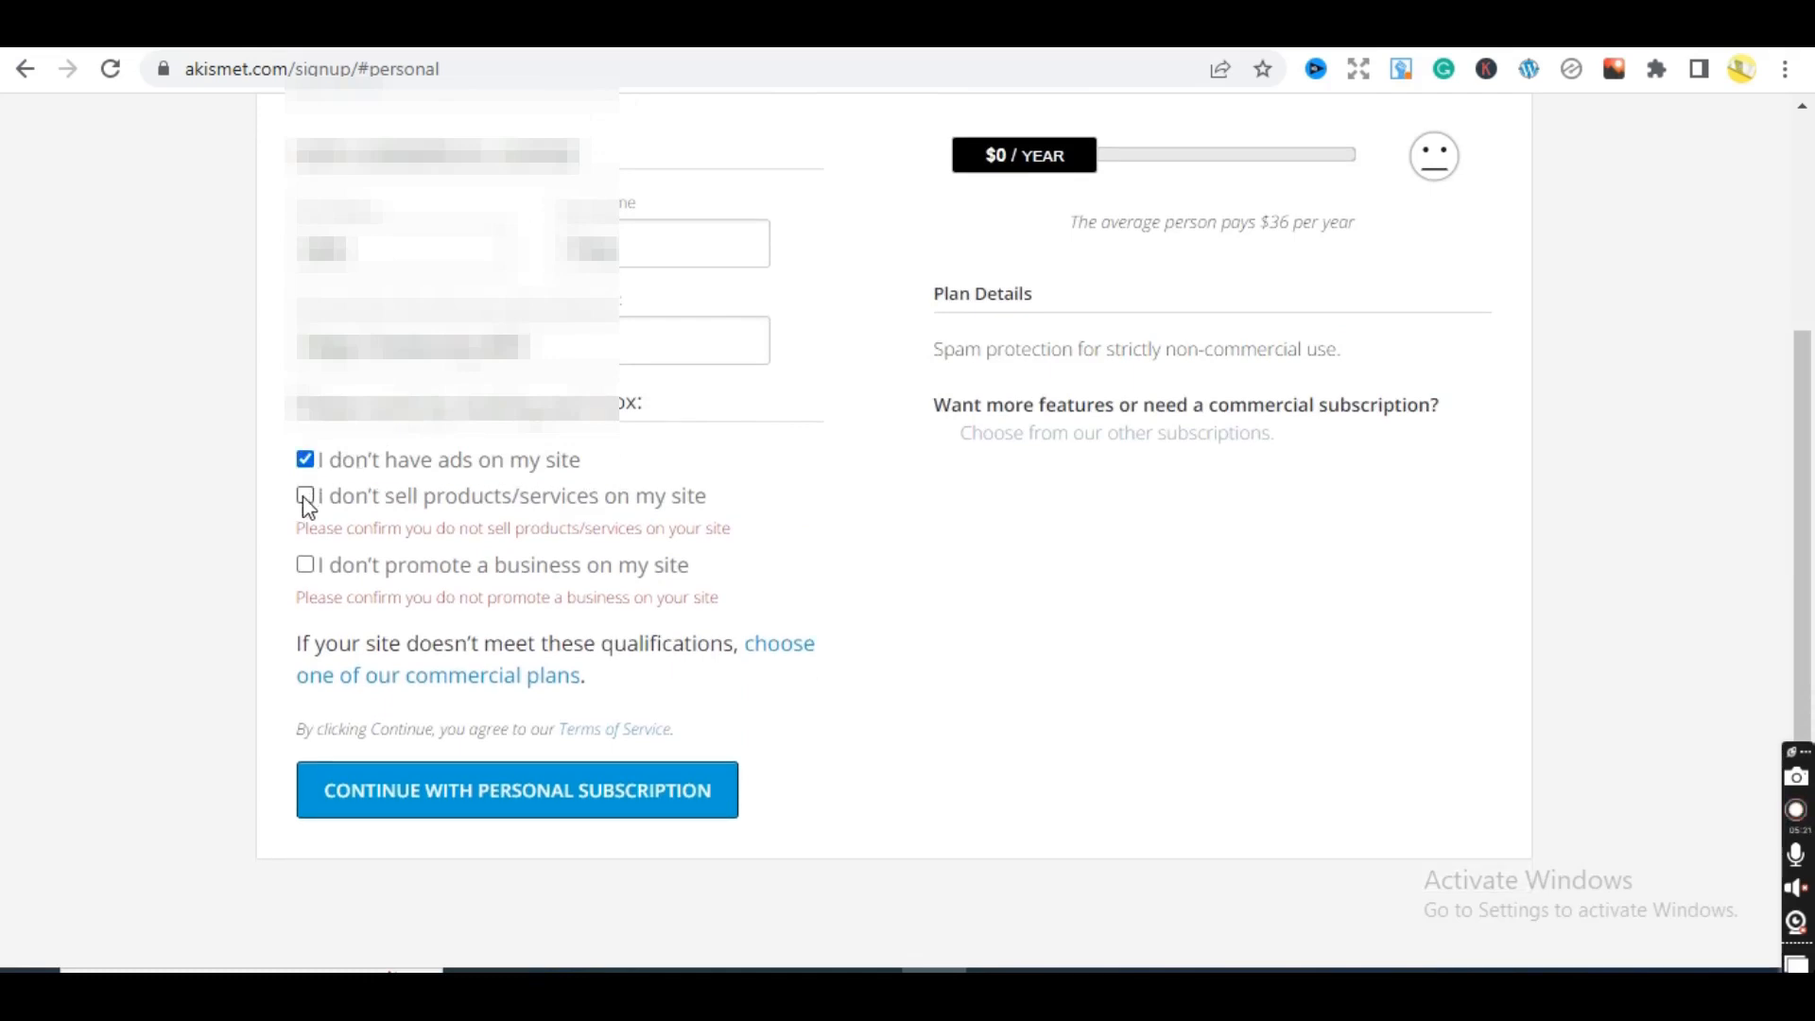
click(305, 499)
click(306, 533)
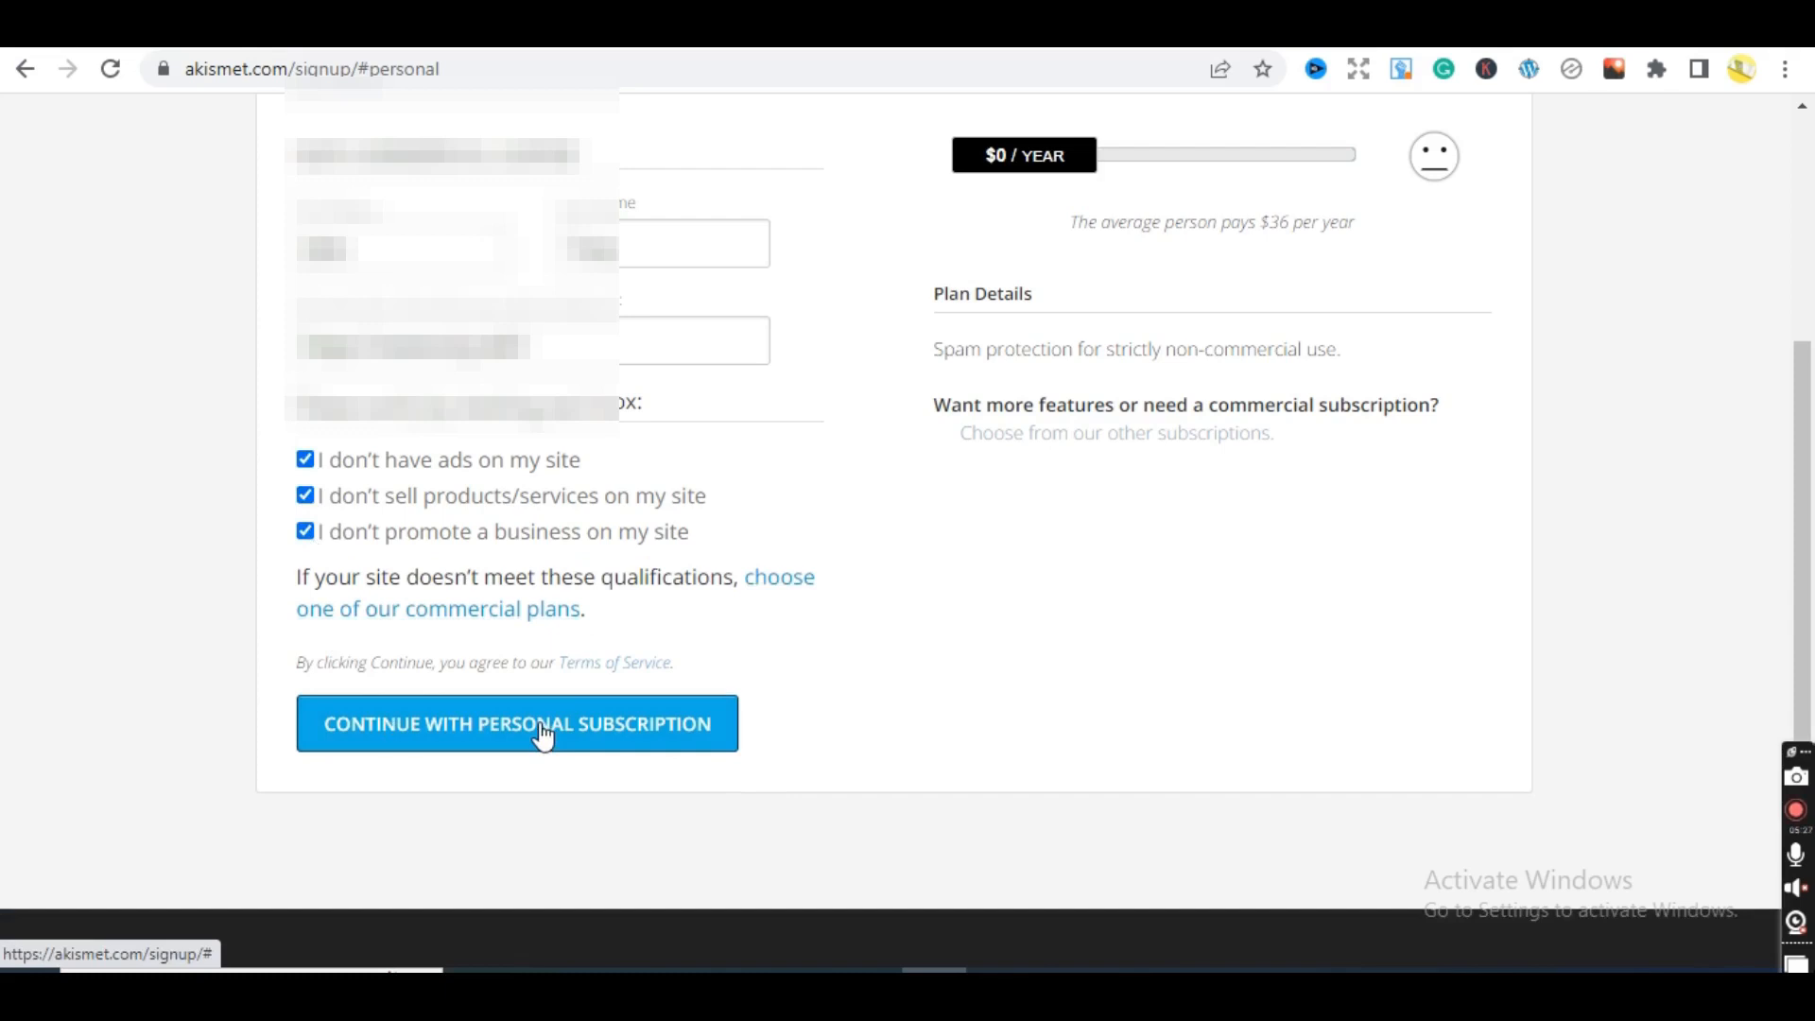
click(542, 728)
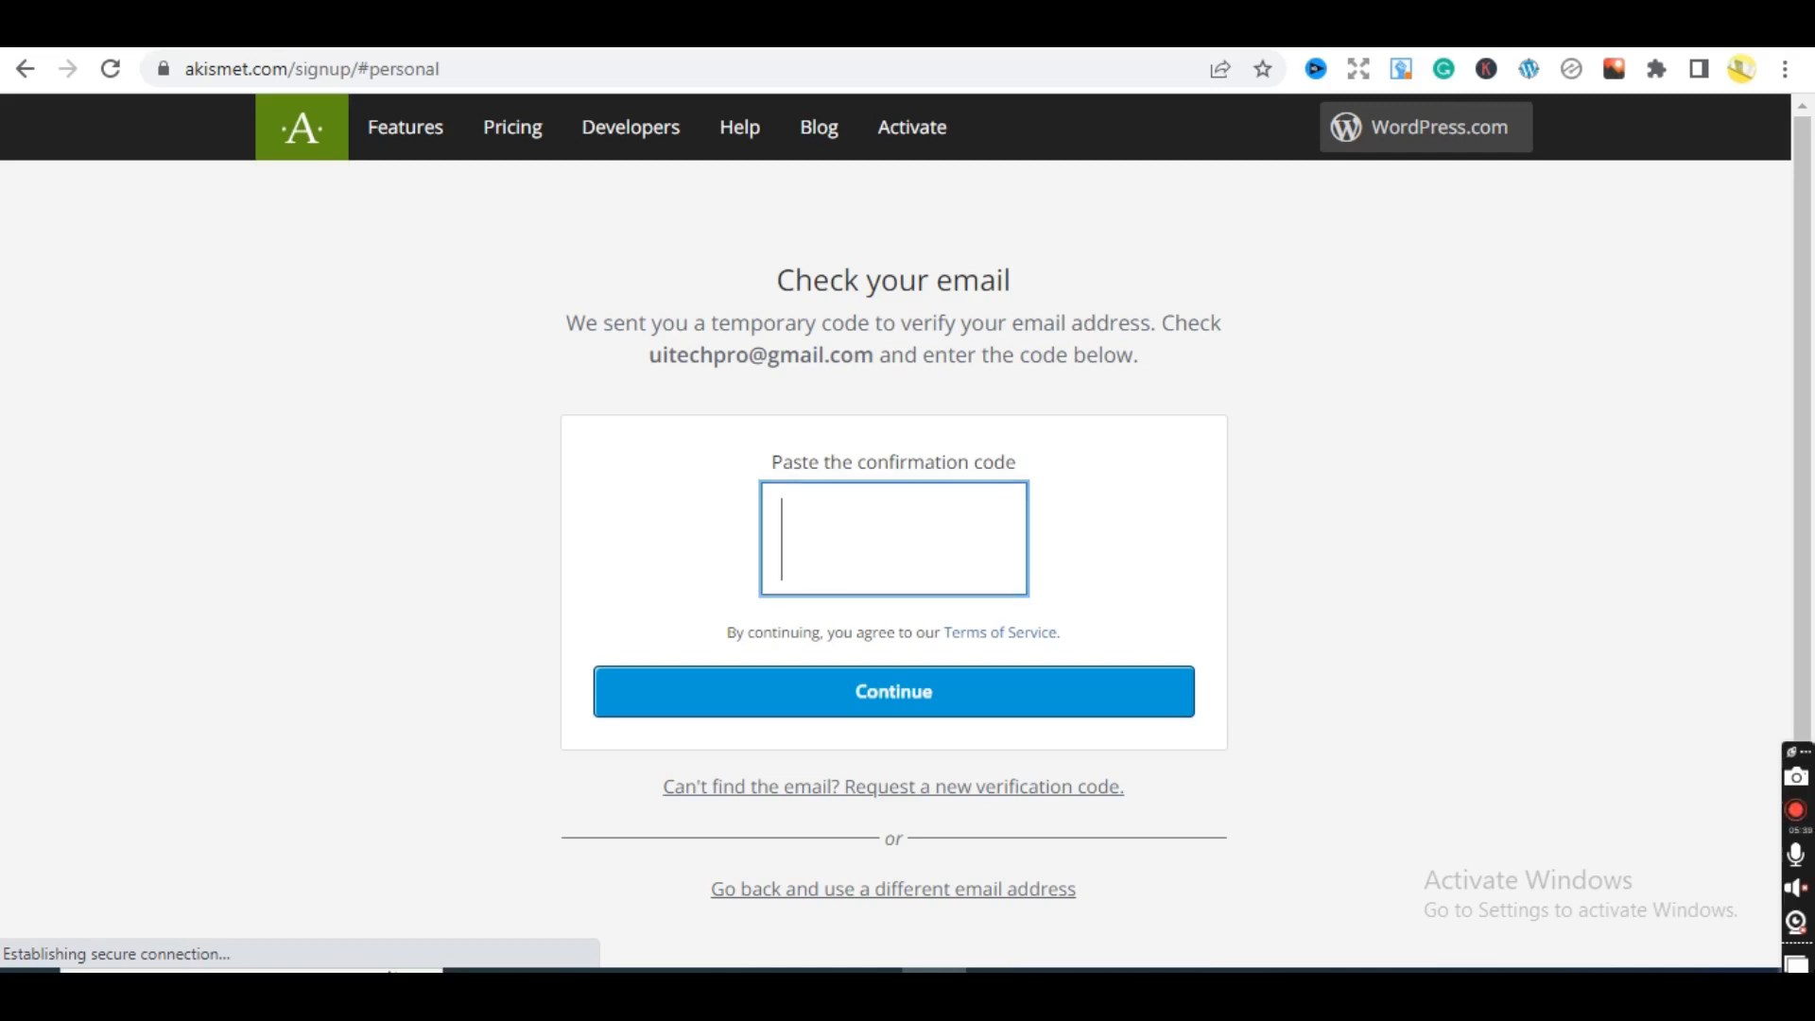
- Open Gmail and the Akismet verification code email
click(1210, 23)
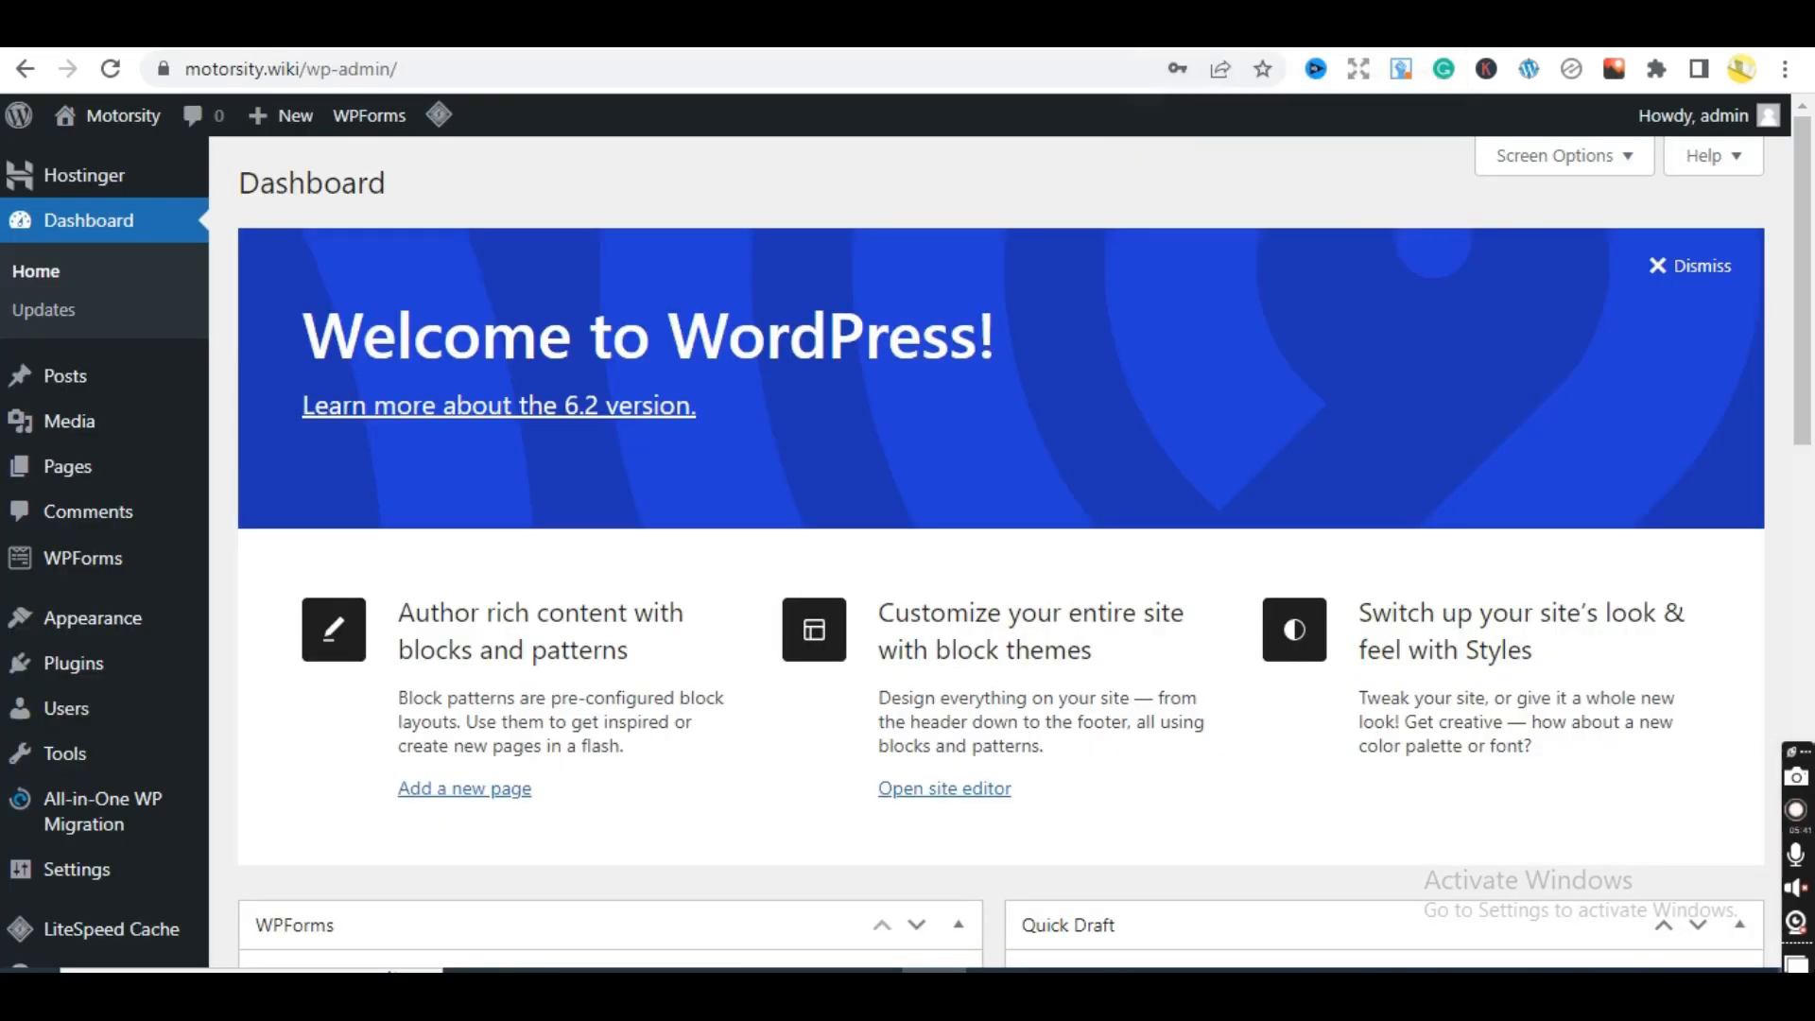
click(972, 69)
text(g)
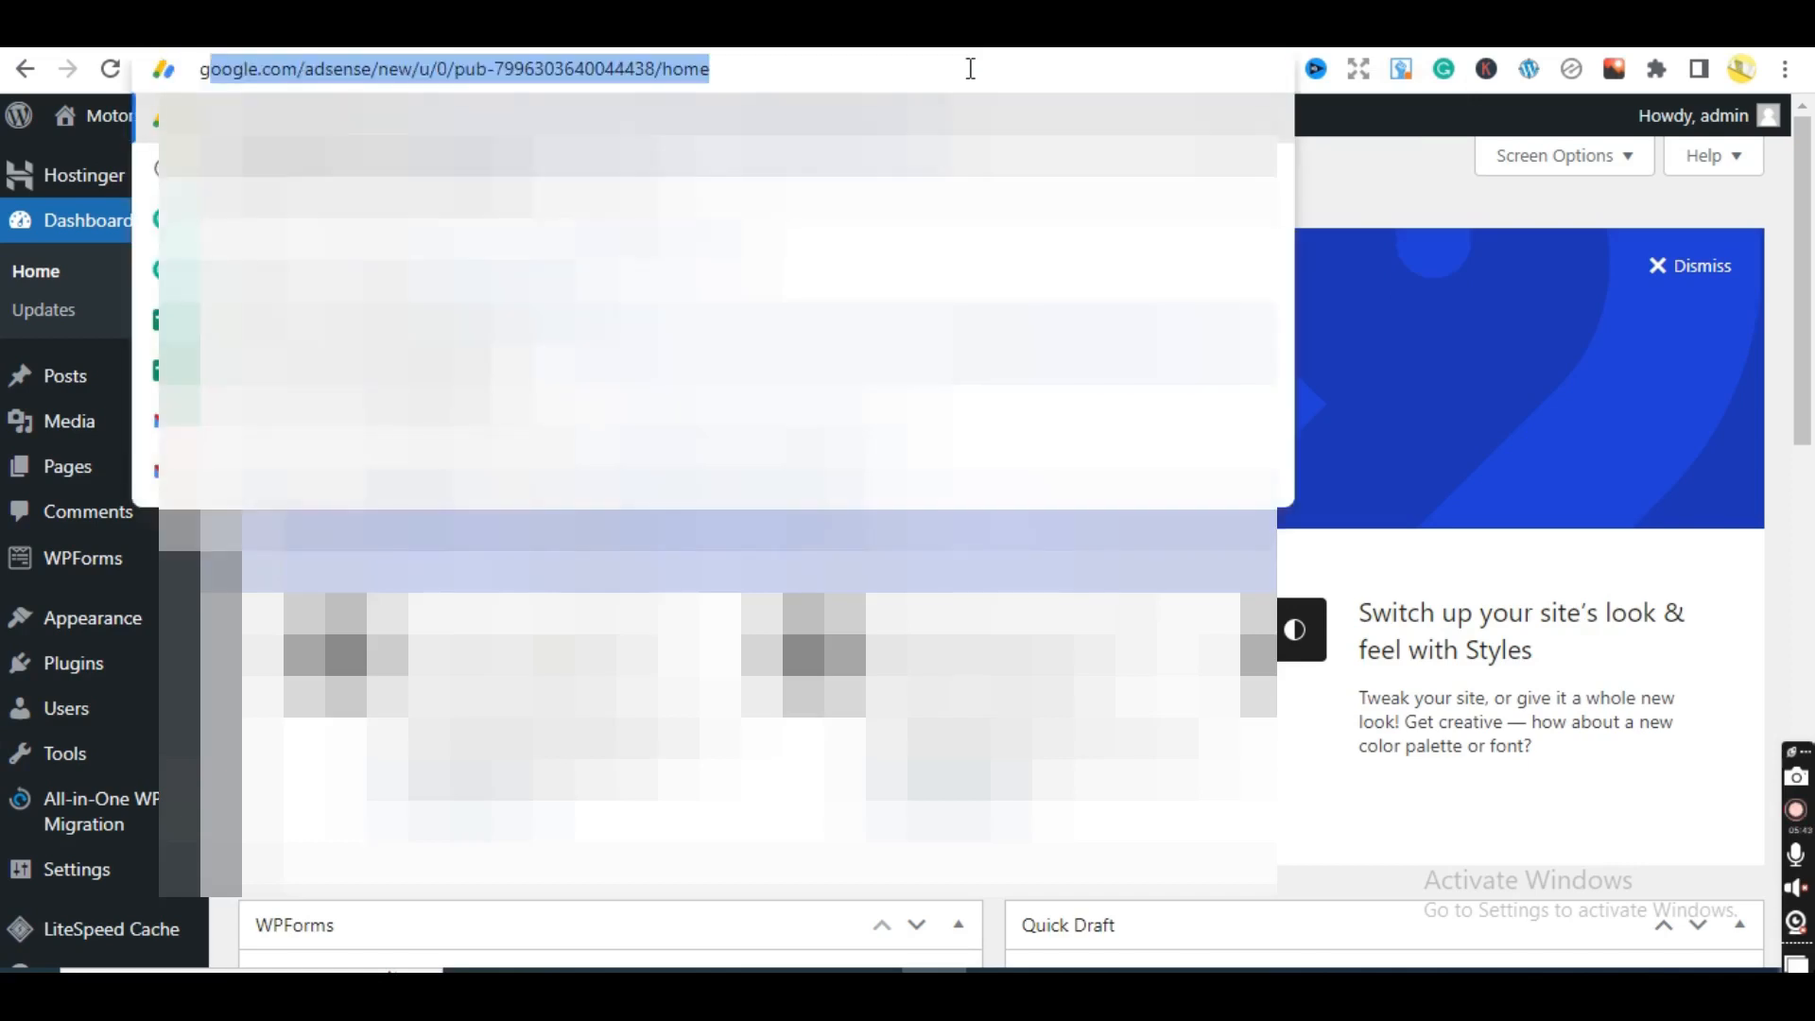
text(m)
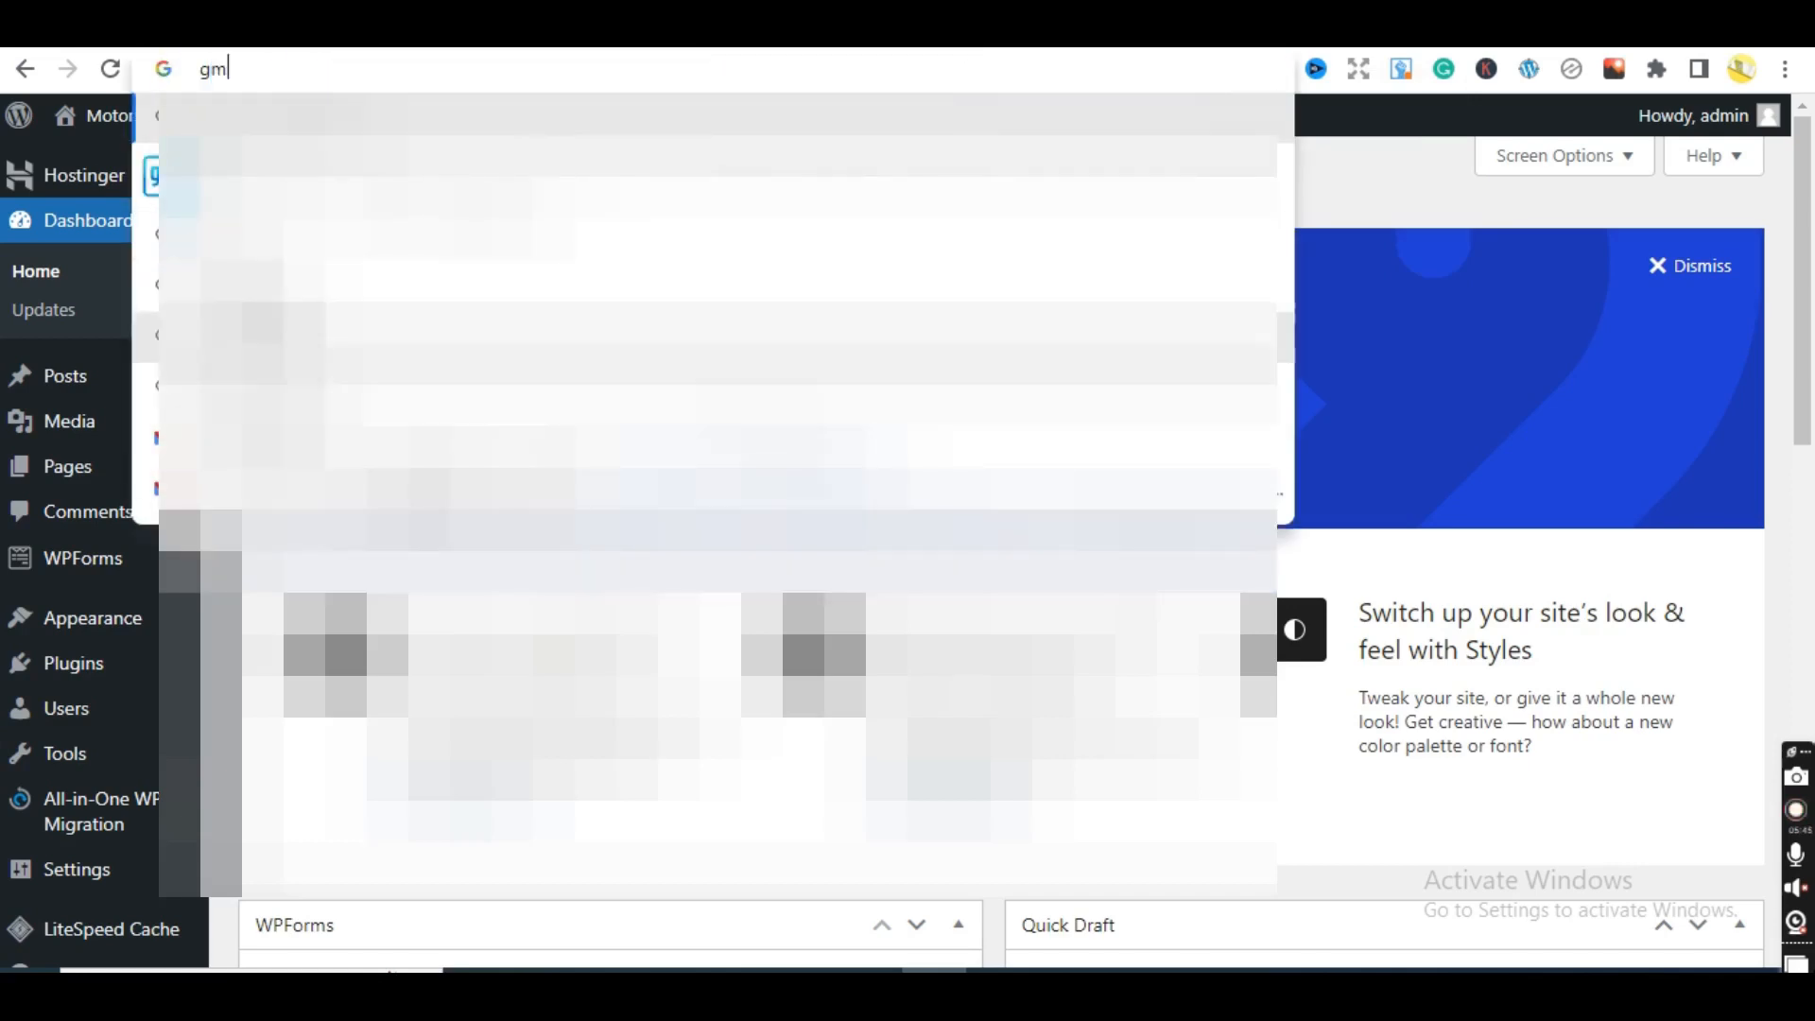
click(661, 487)
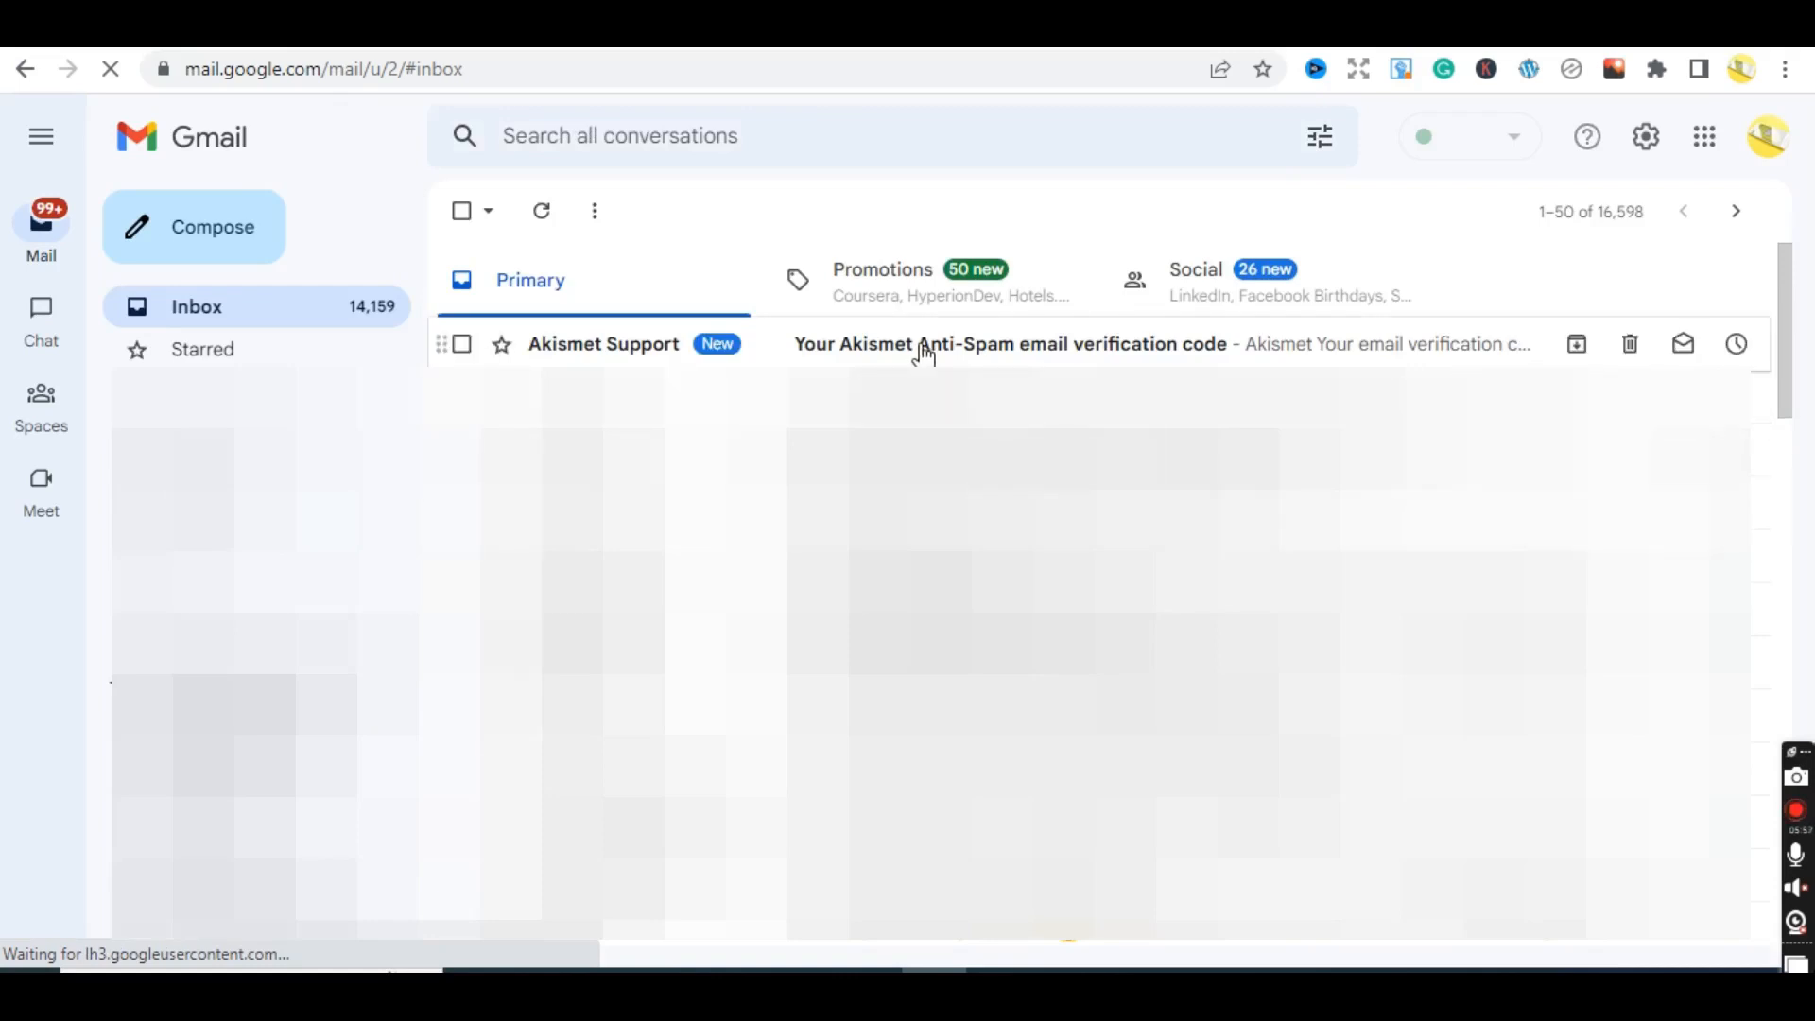
click(924, 352)
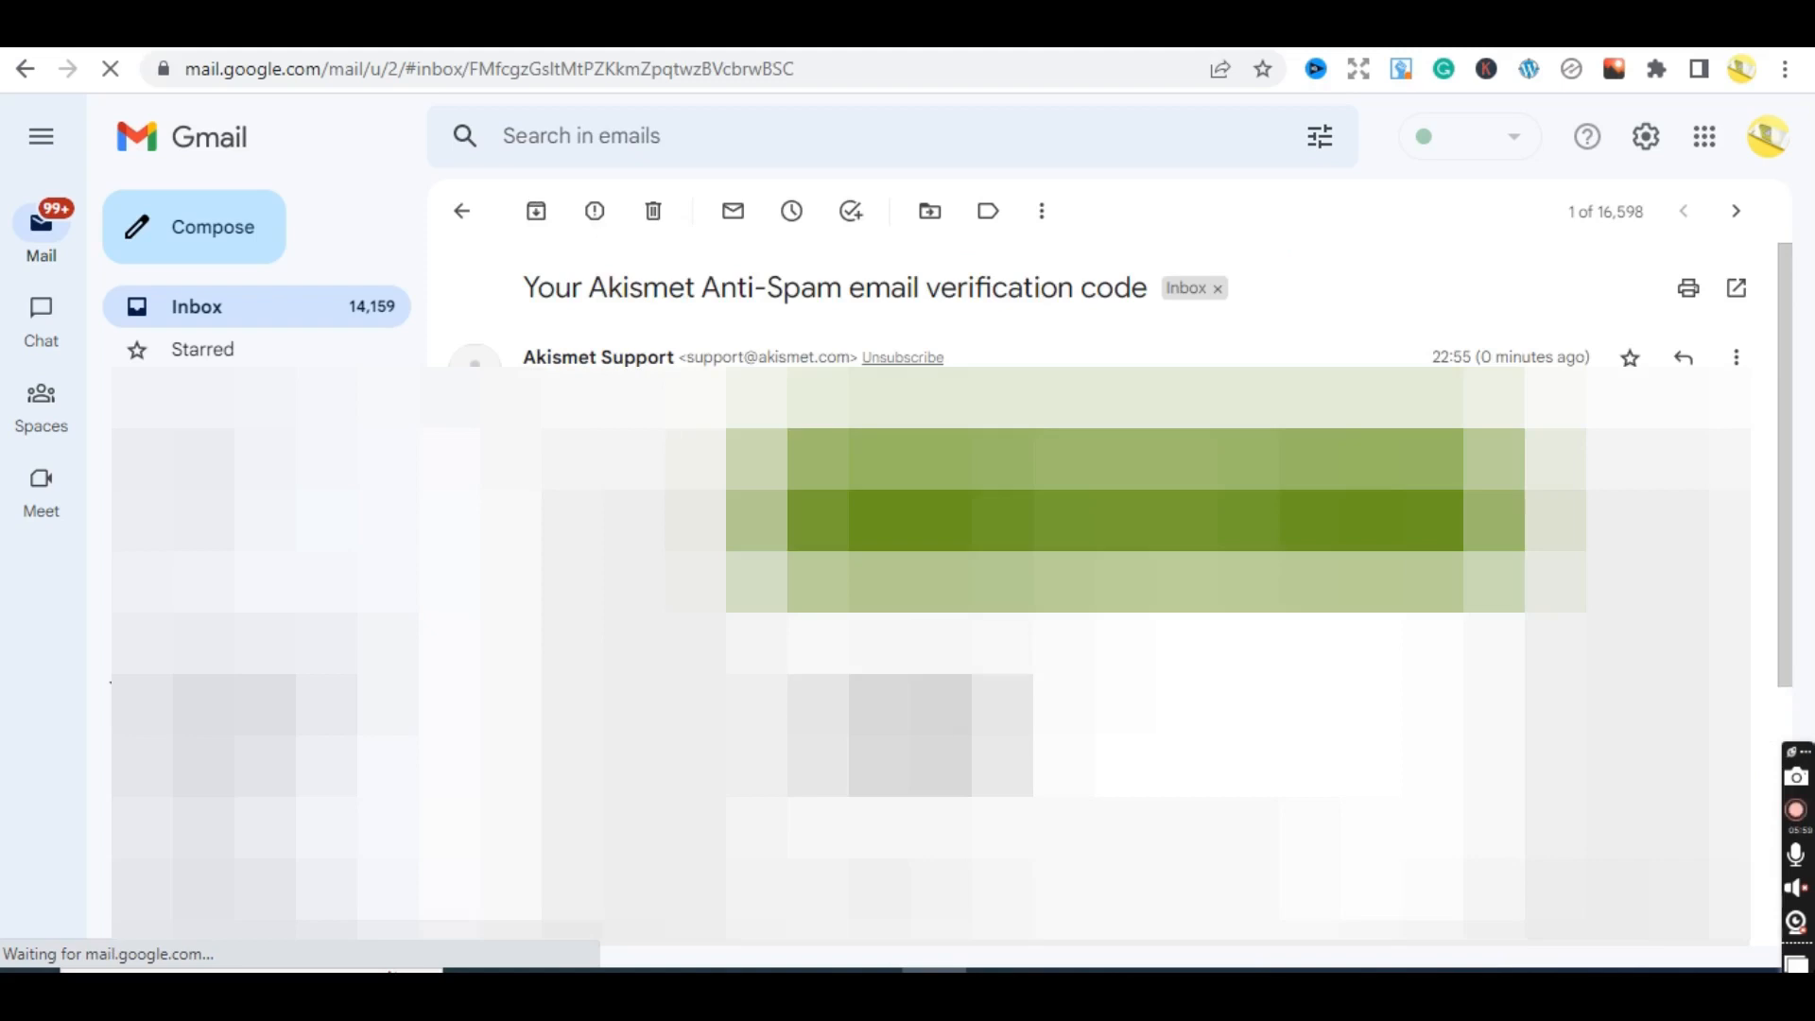
- Copy the verification code from the email and return to the Akismet confirmation field
drag(1004, 770, 789, 713)
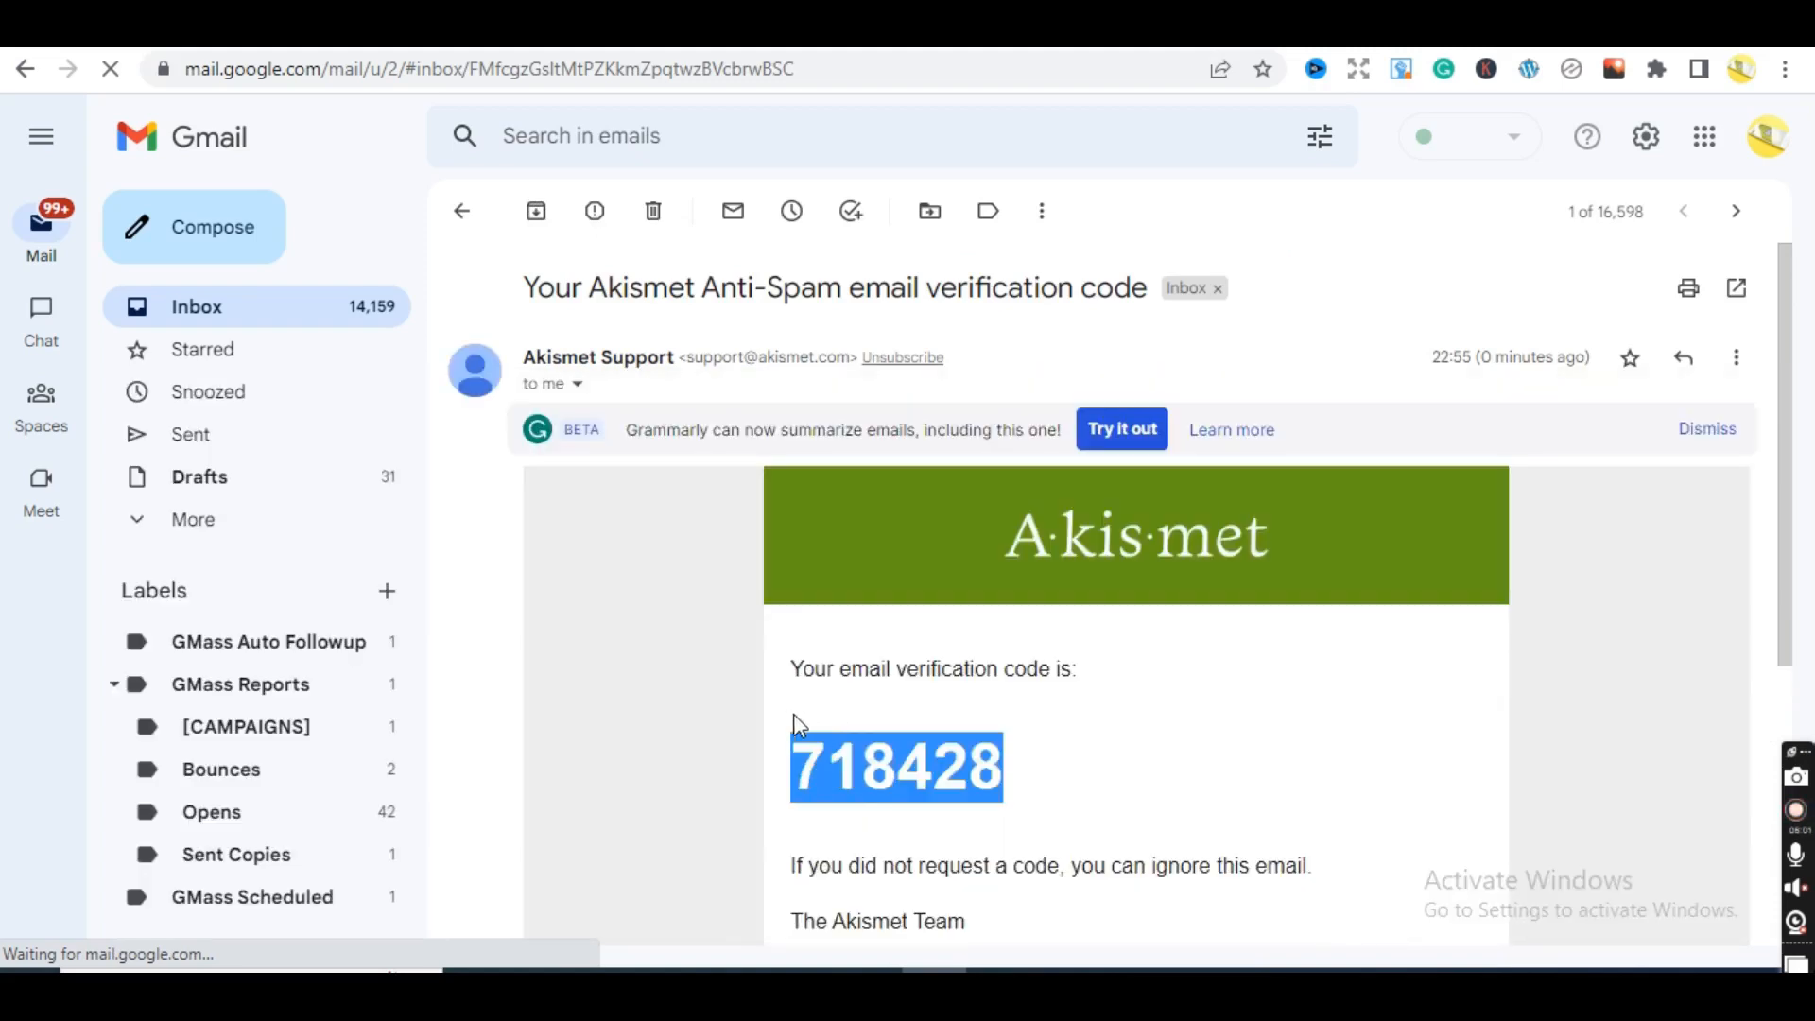
click(924, 771)
right_click(925, 771)
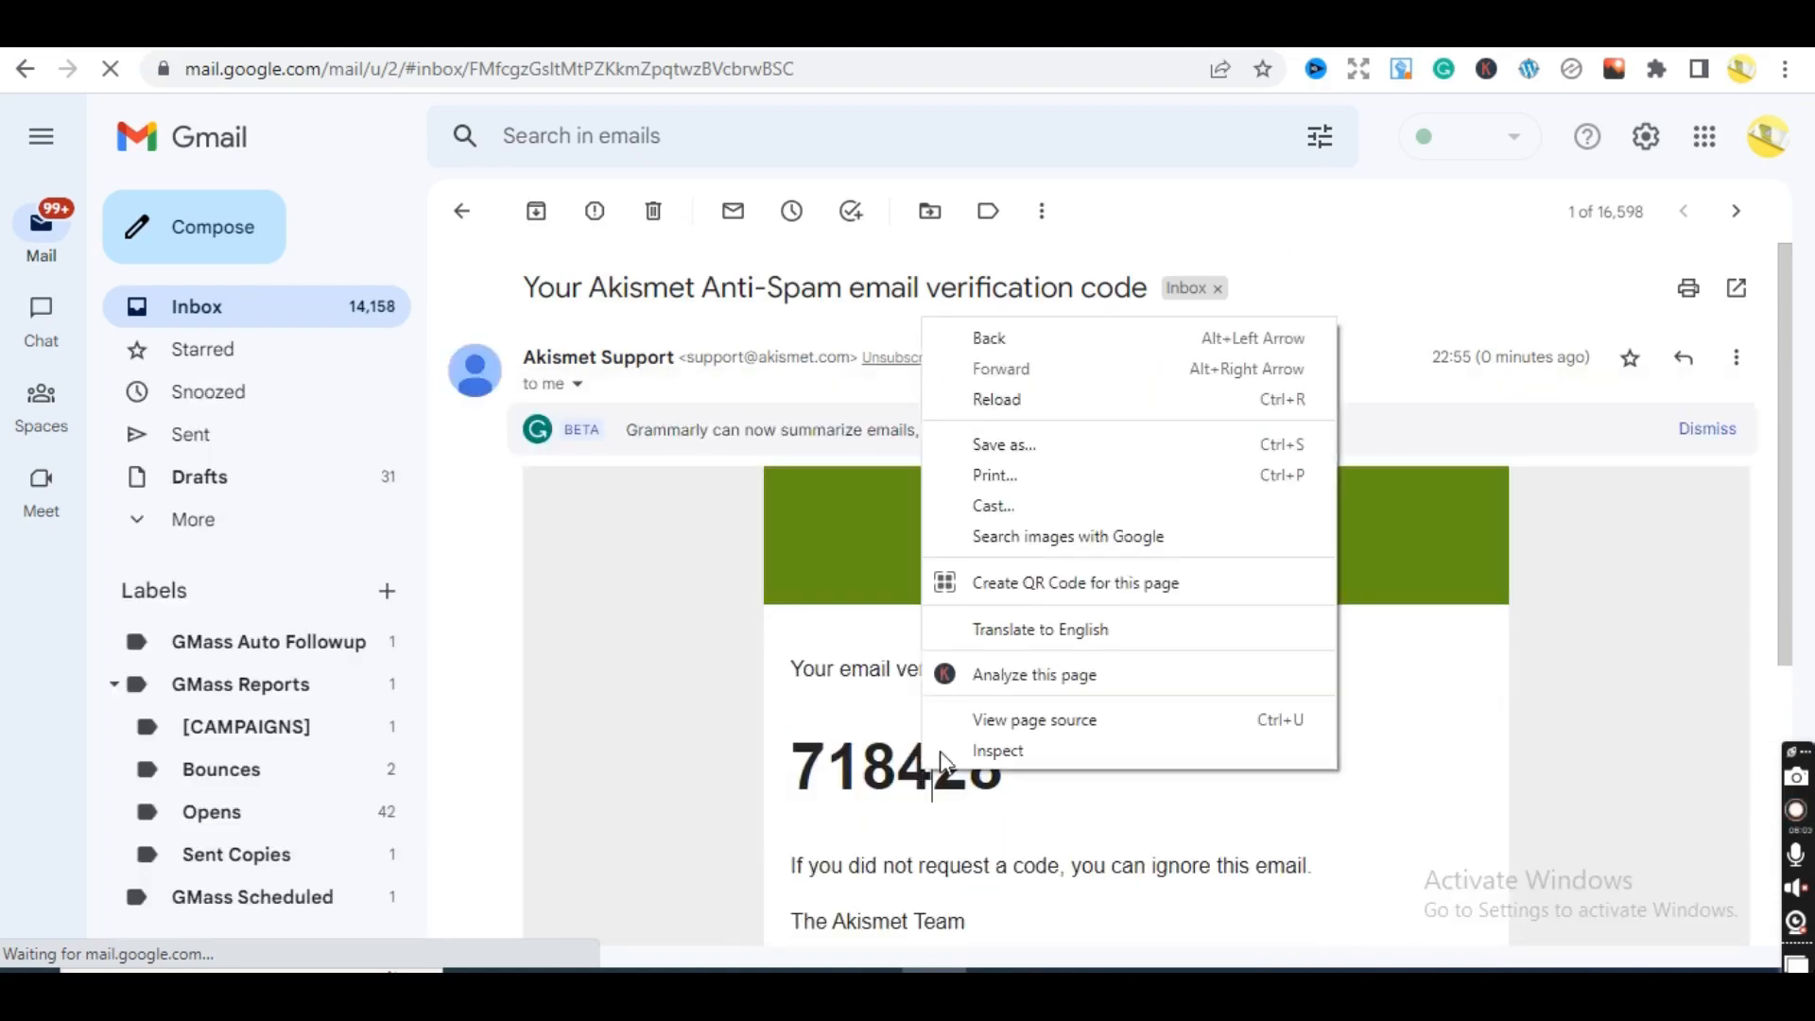
click(903, 788)
drag(1014, 785, 783, 773)
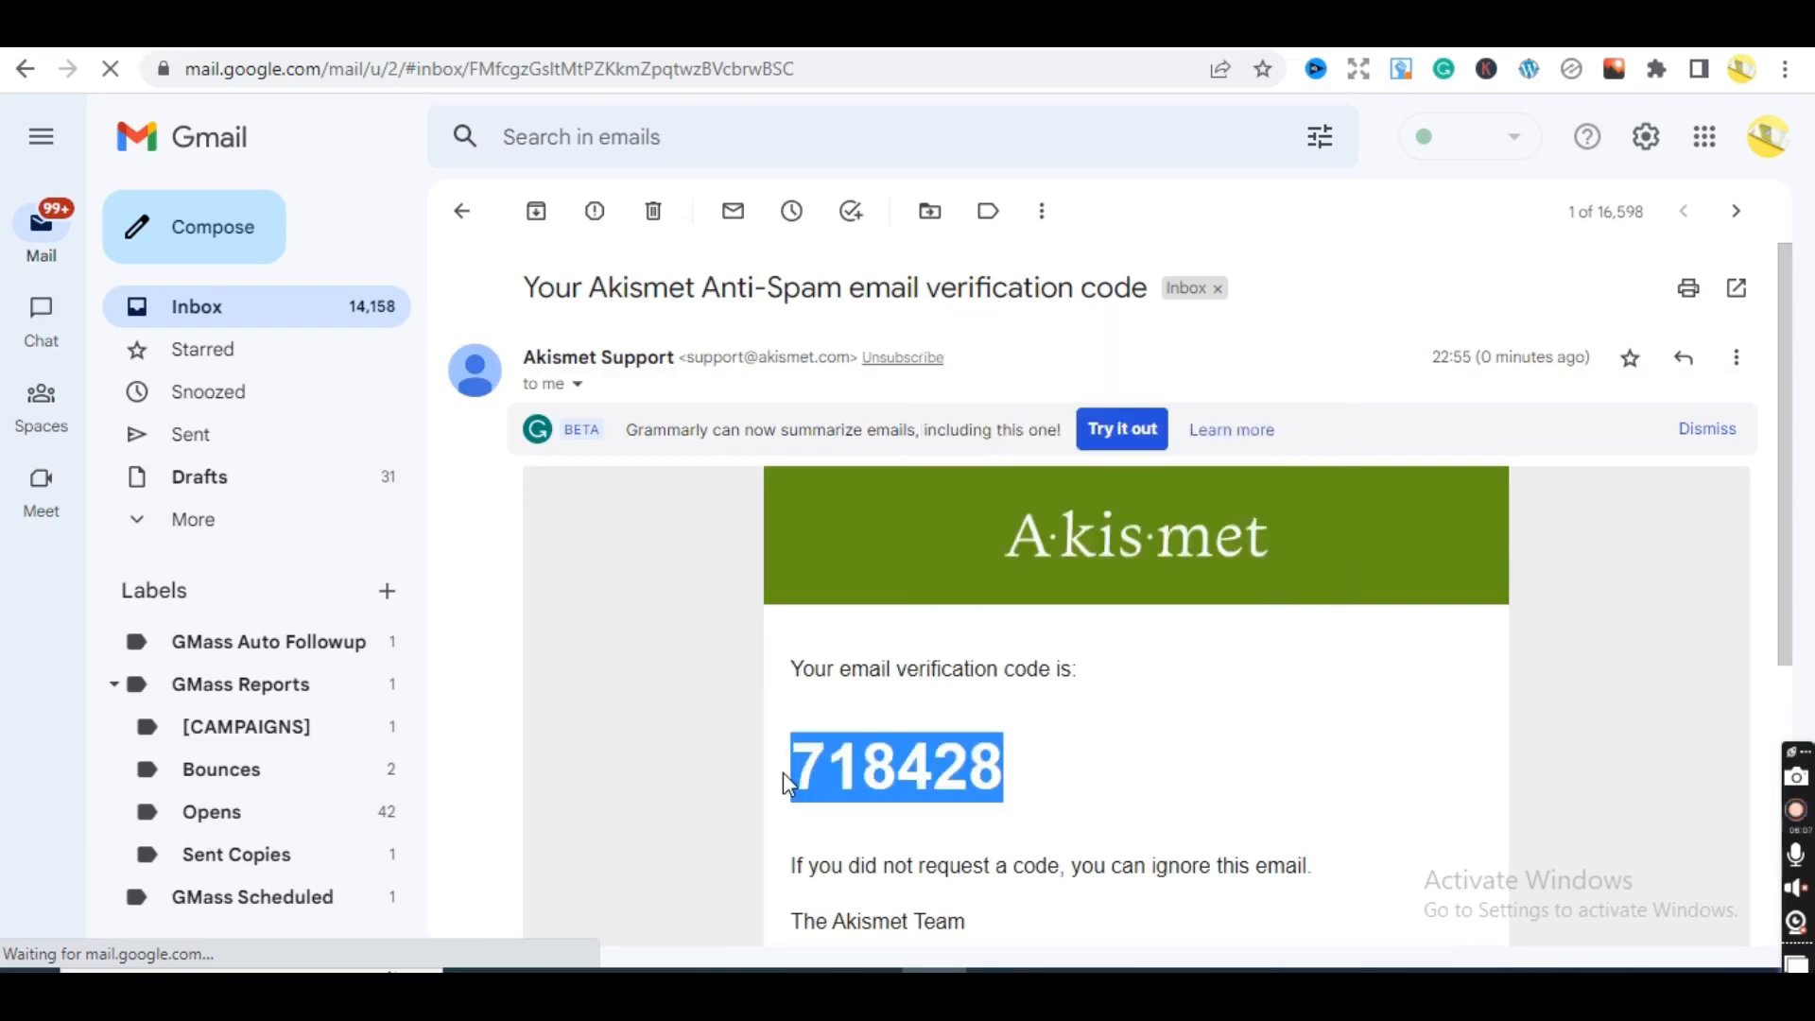
right_click(817, 773)
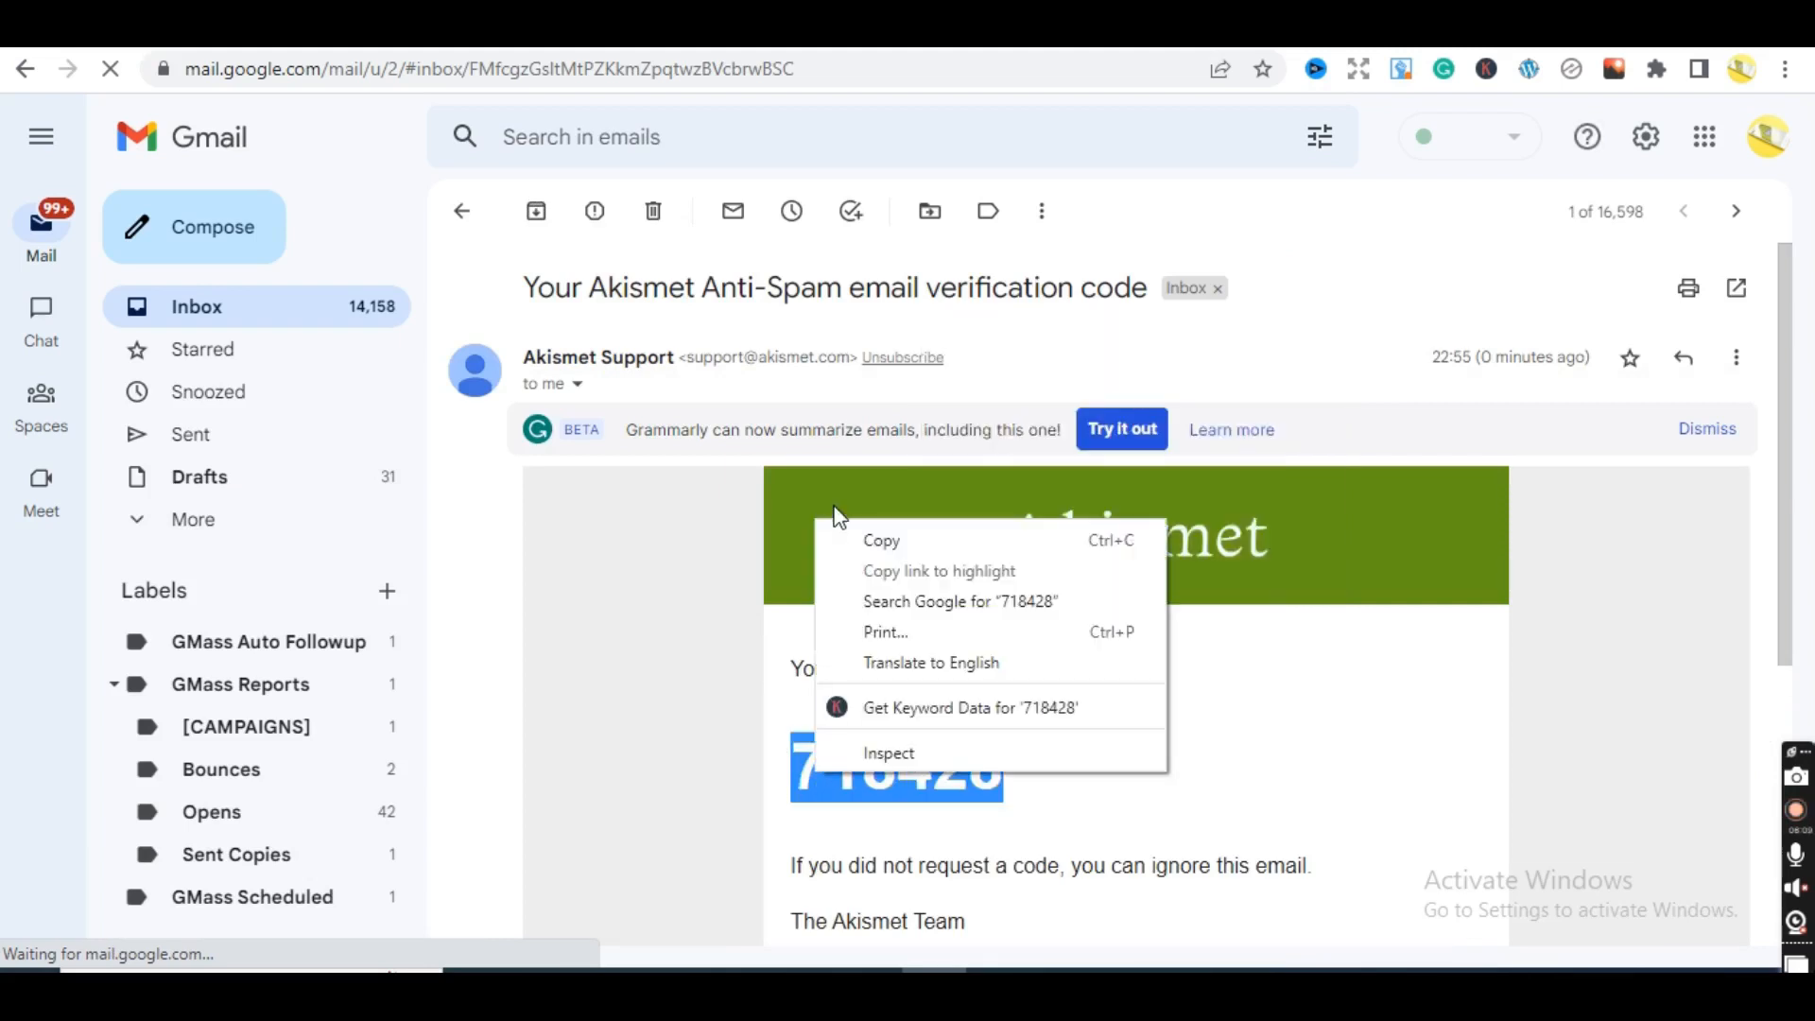
click(876, 544)
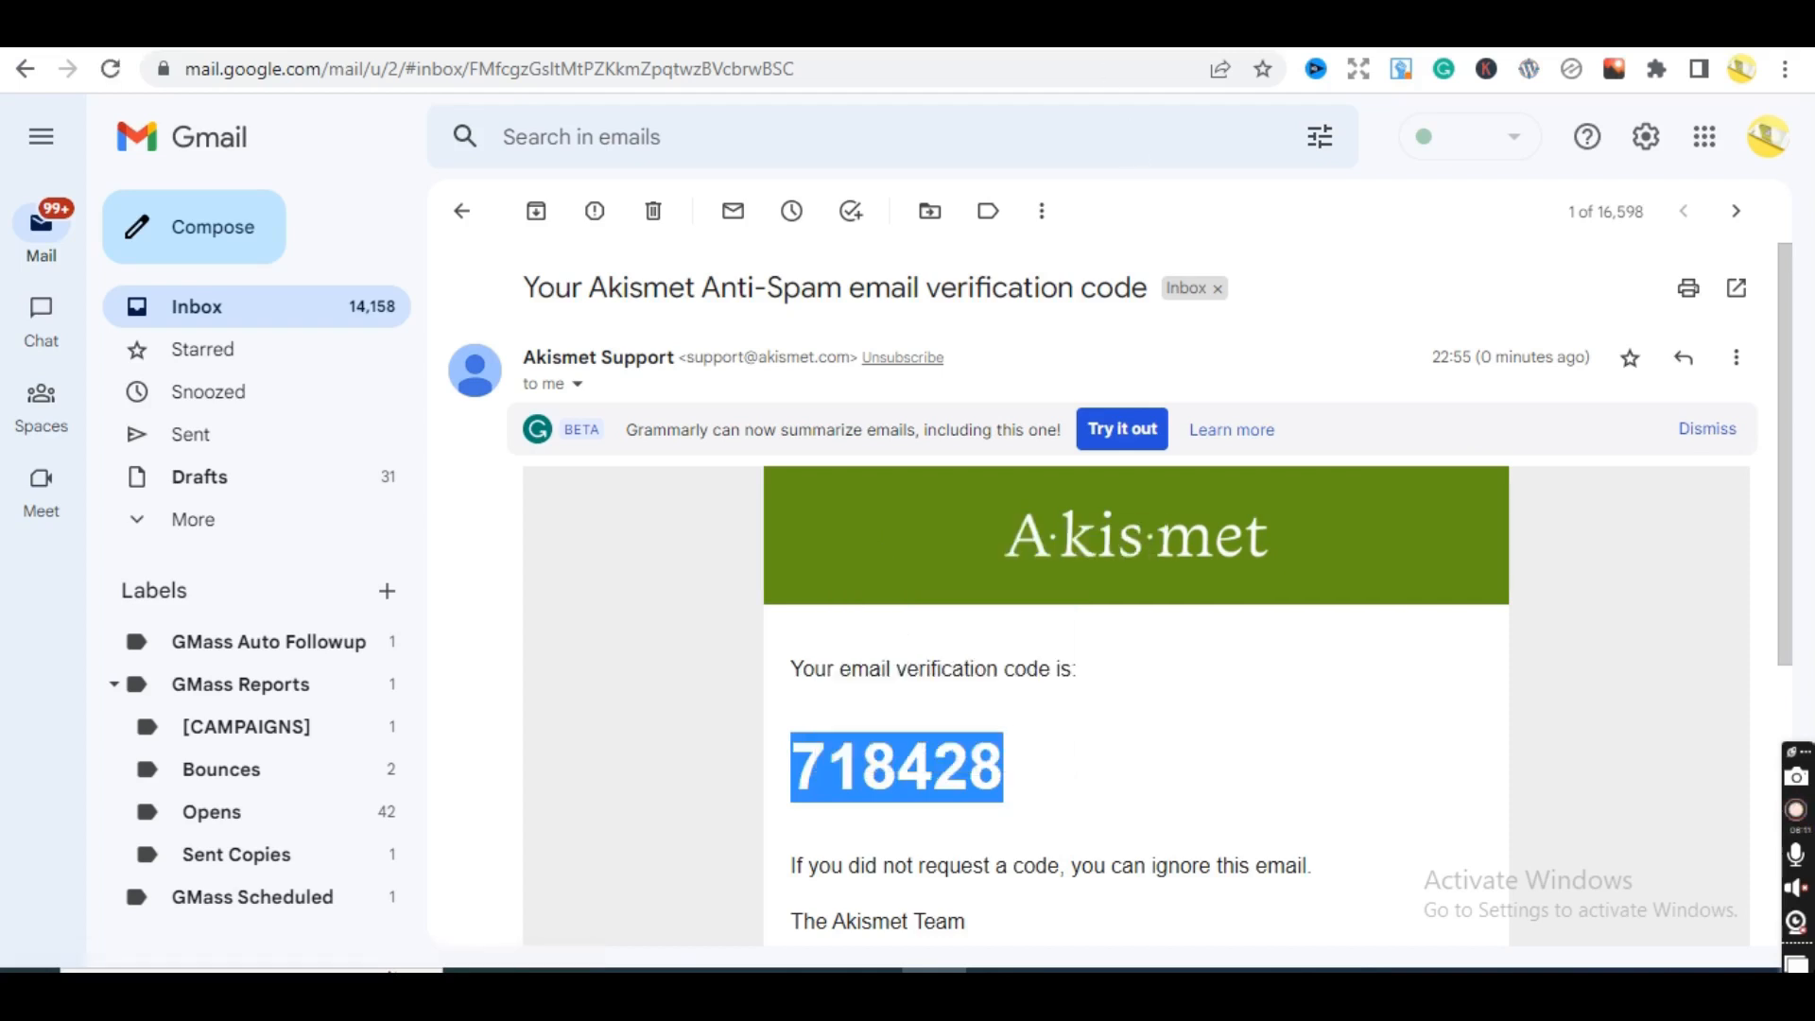
key(ctrl+Tab)
click(930, 523)
- Paste the confirmation code, continue, and review the Signup Complete instructions
key(ctrl+v)
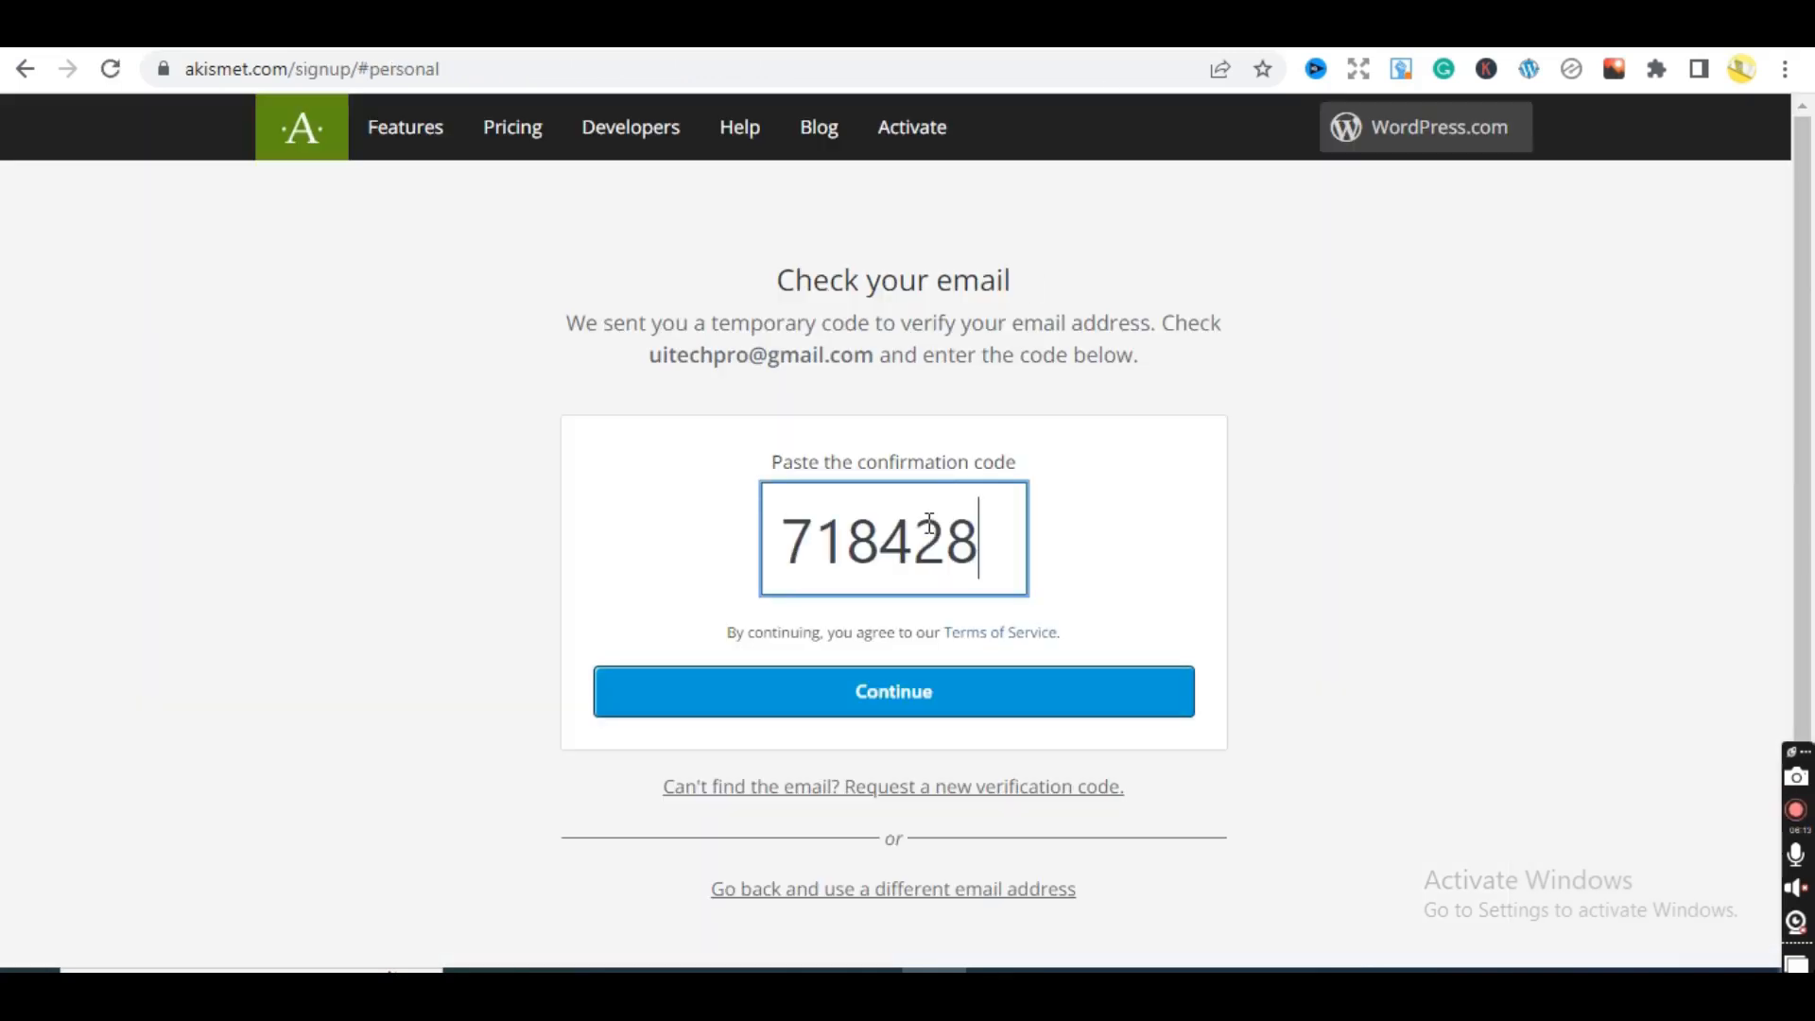
click(972, 693)
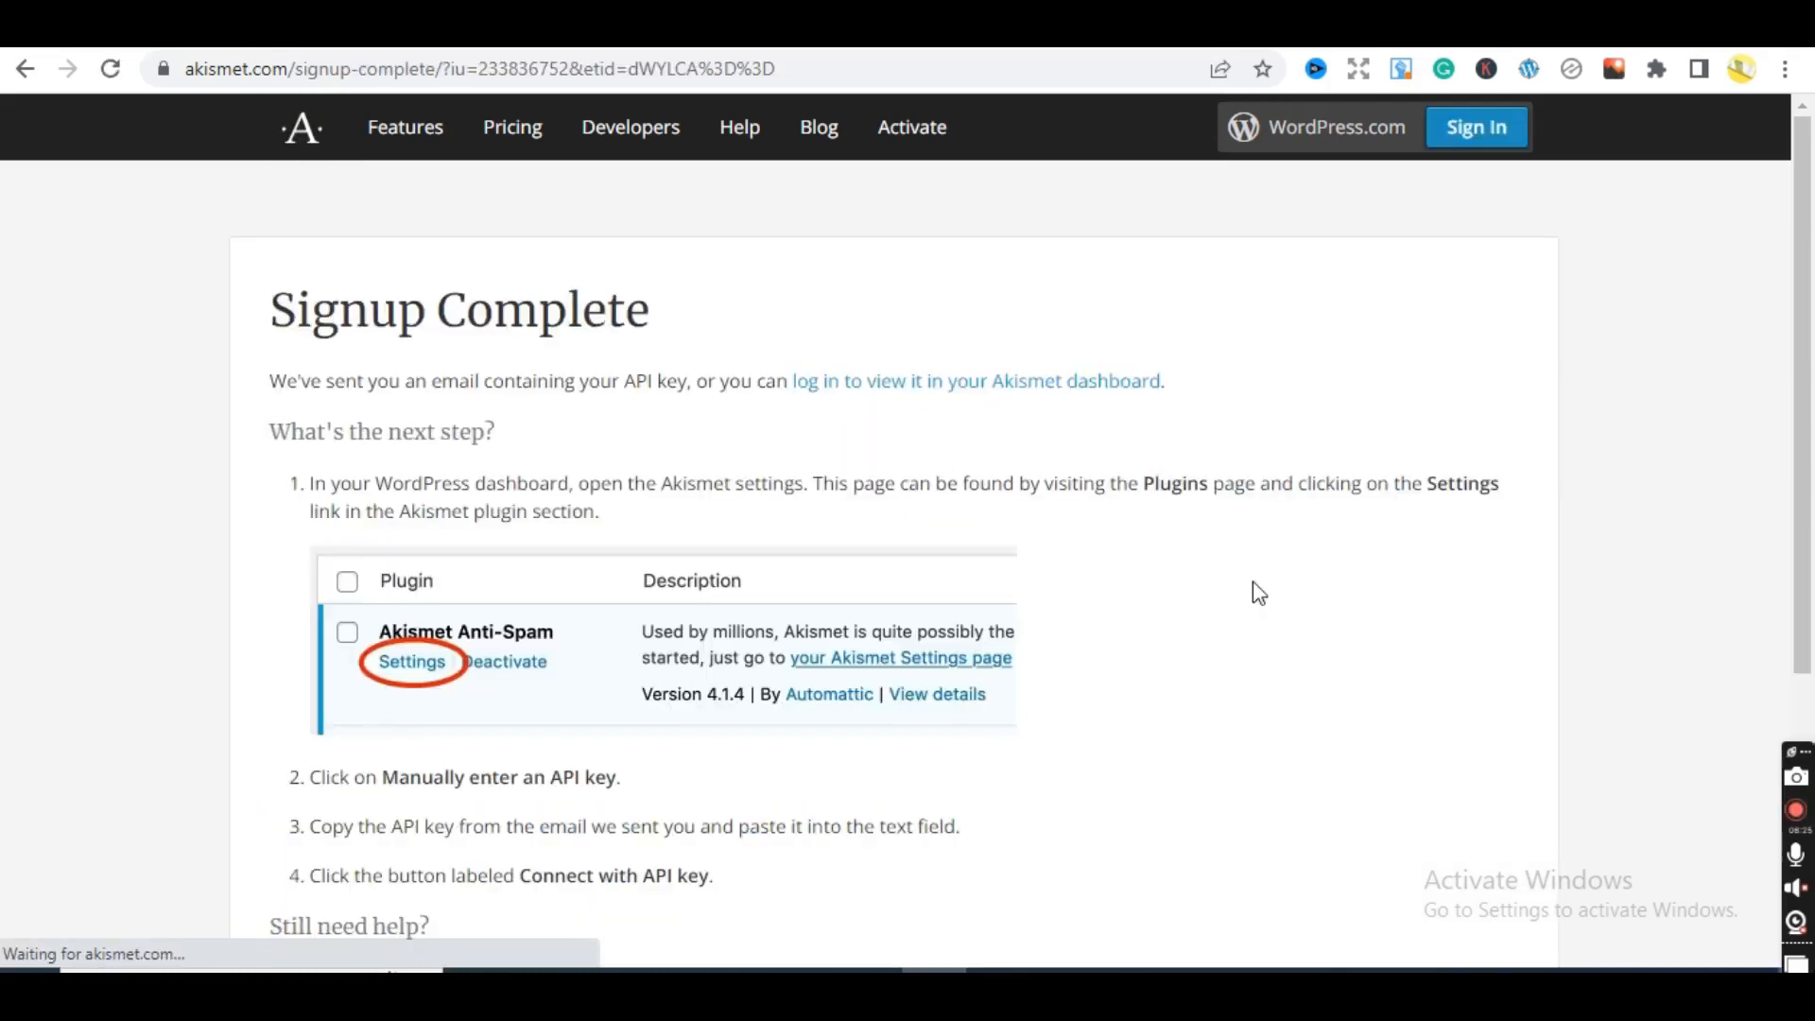
scroll(1761, 629, down, 3)
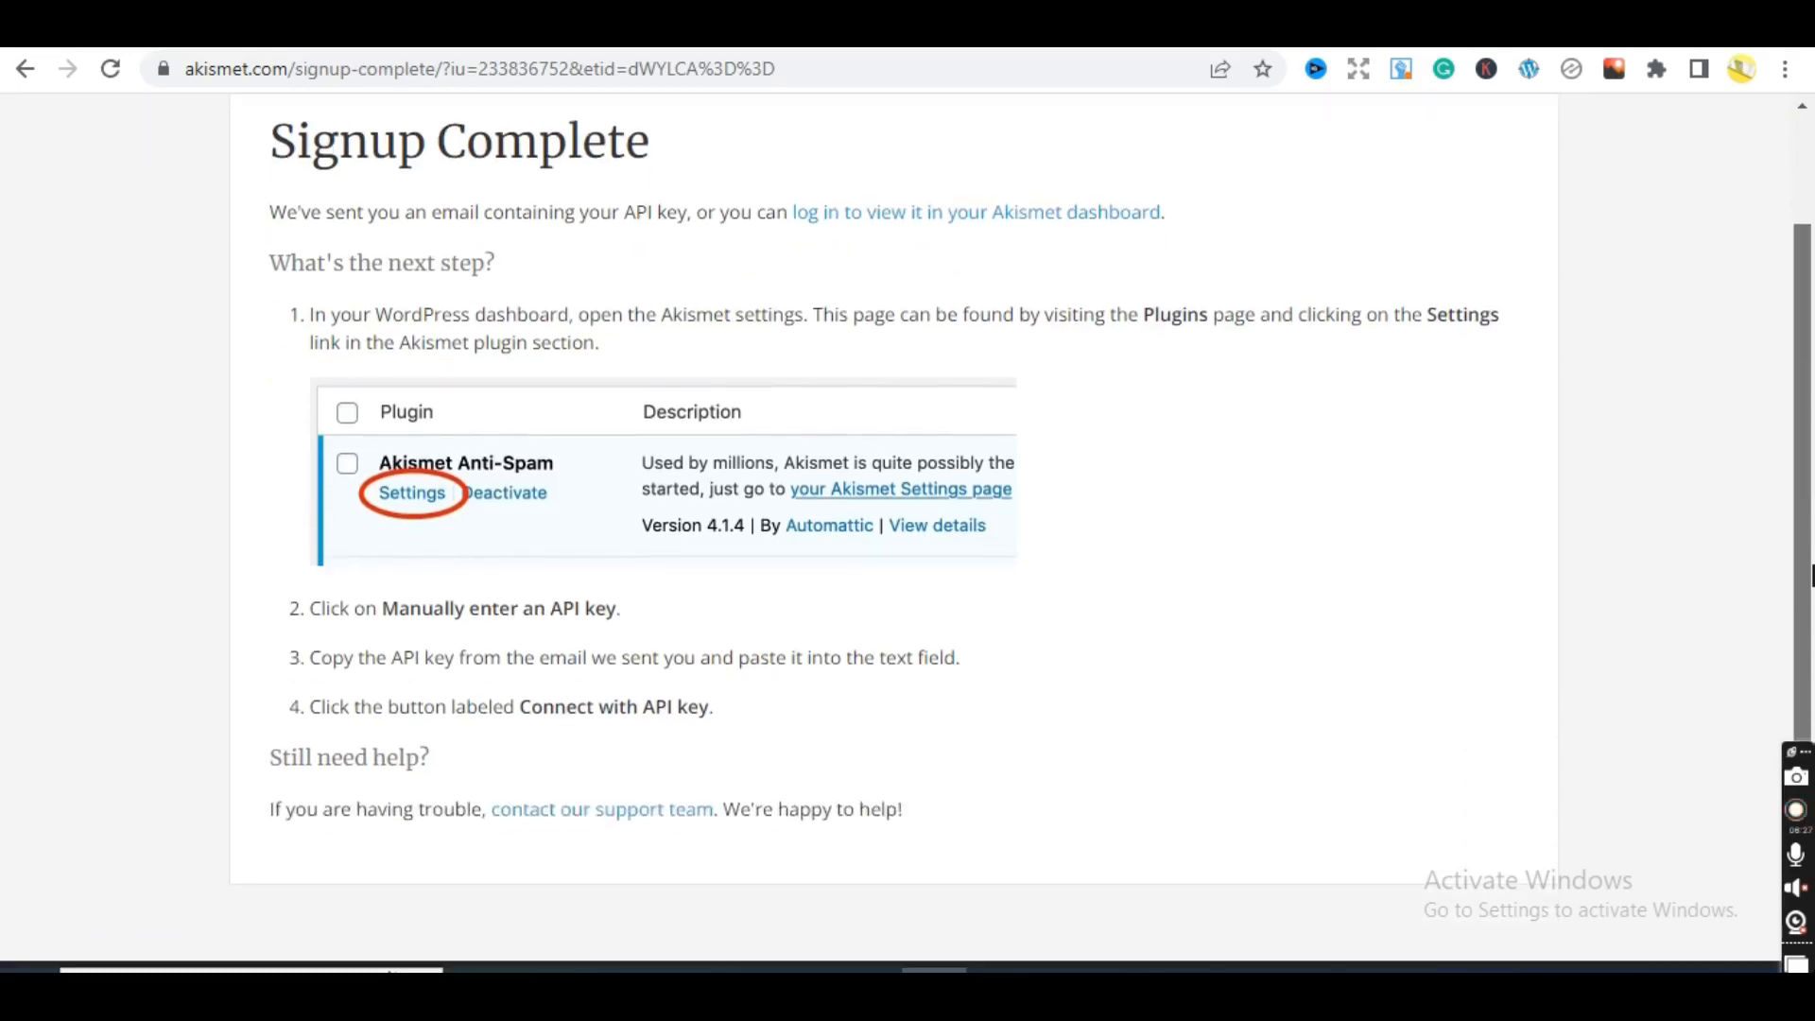
scroll(1740, 600, up, 2)
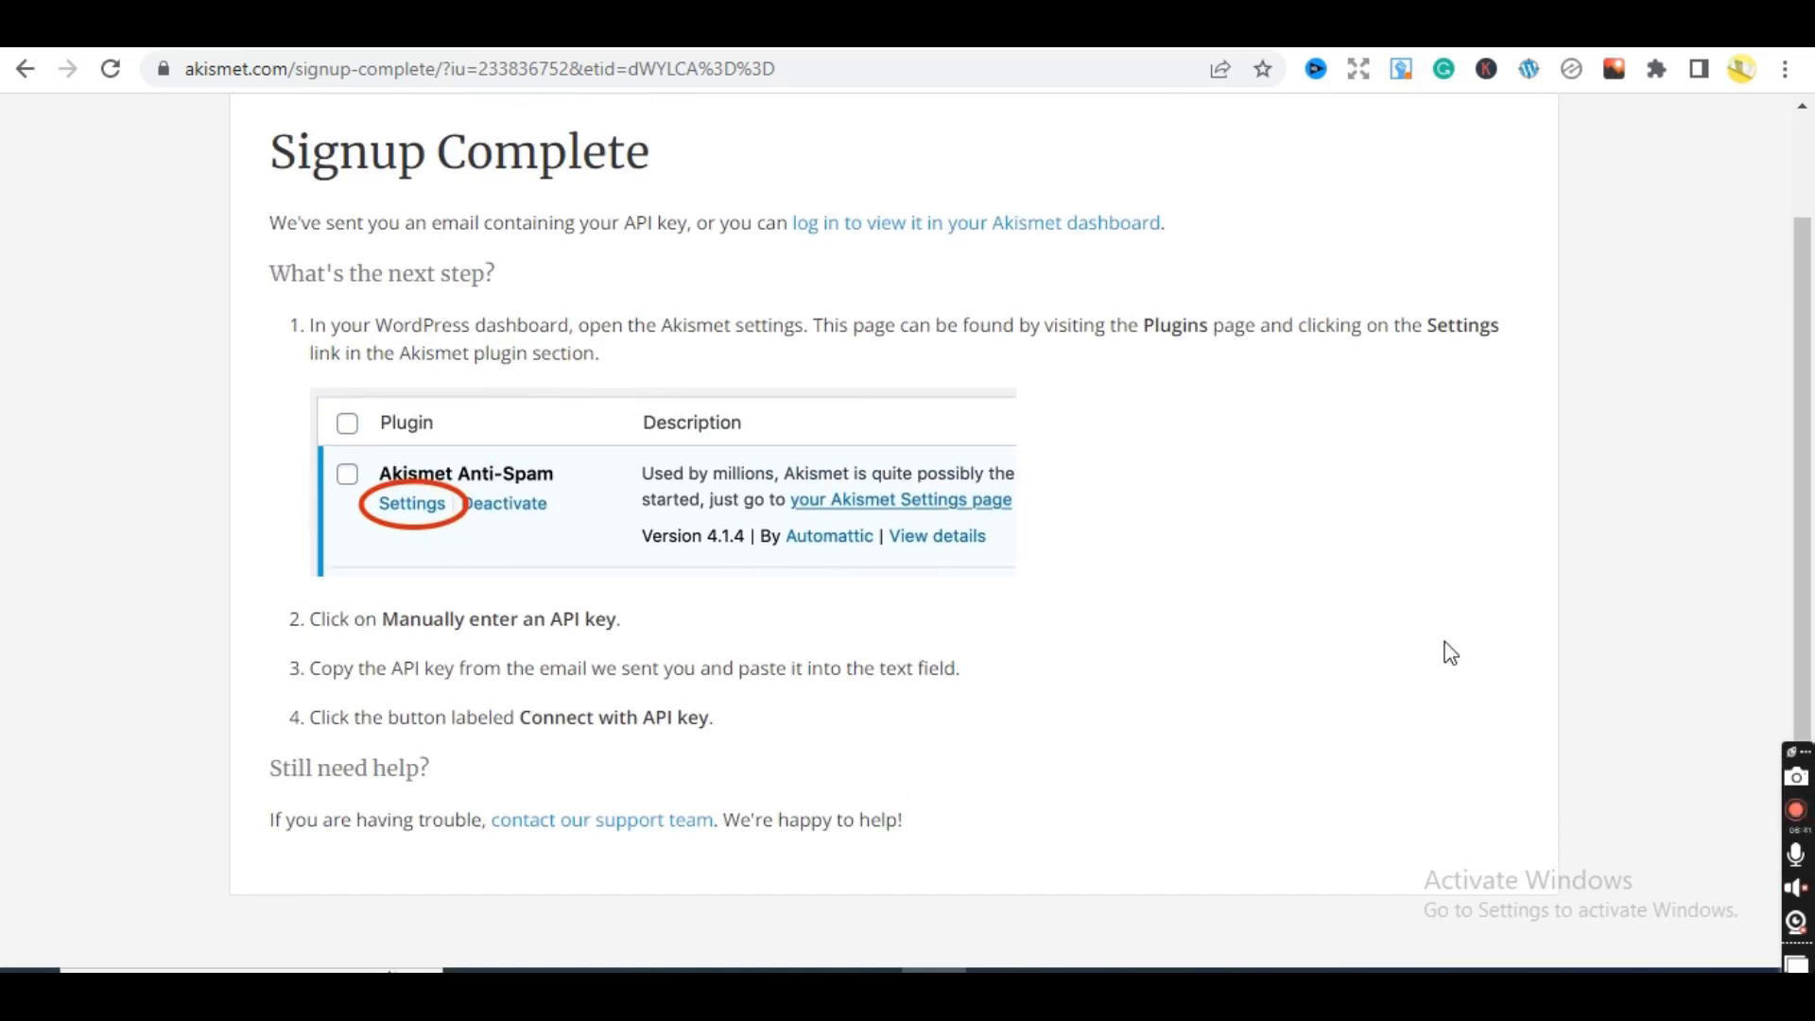
scroll(1810, 600, up, 2)
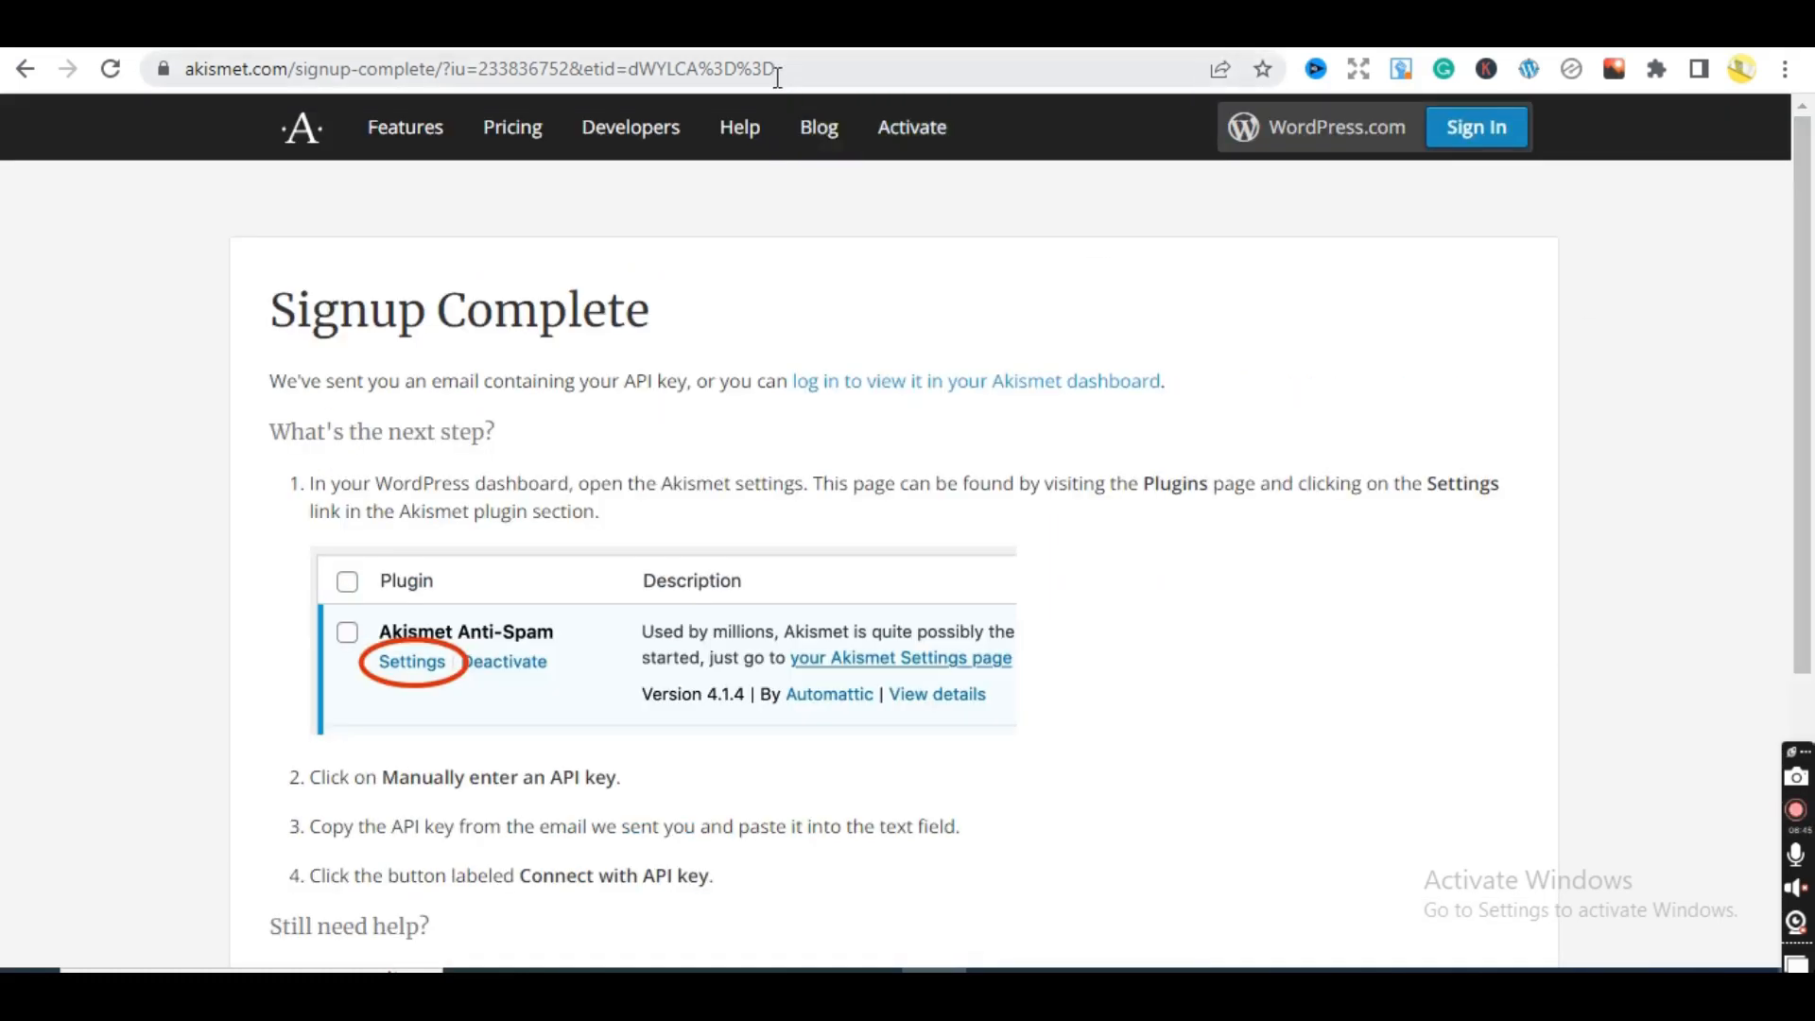
- Open Akismet's settings from Installed Plugins and reveal the manual API key field
click(813, 30)
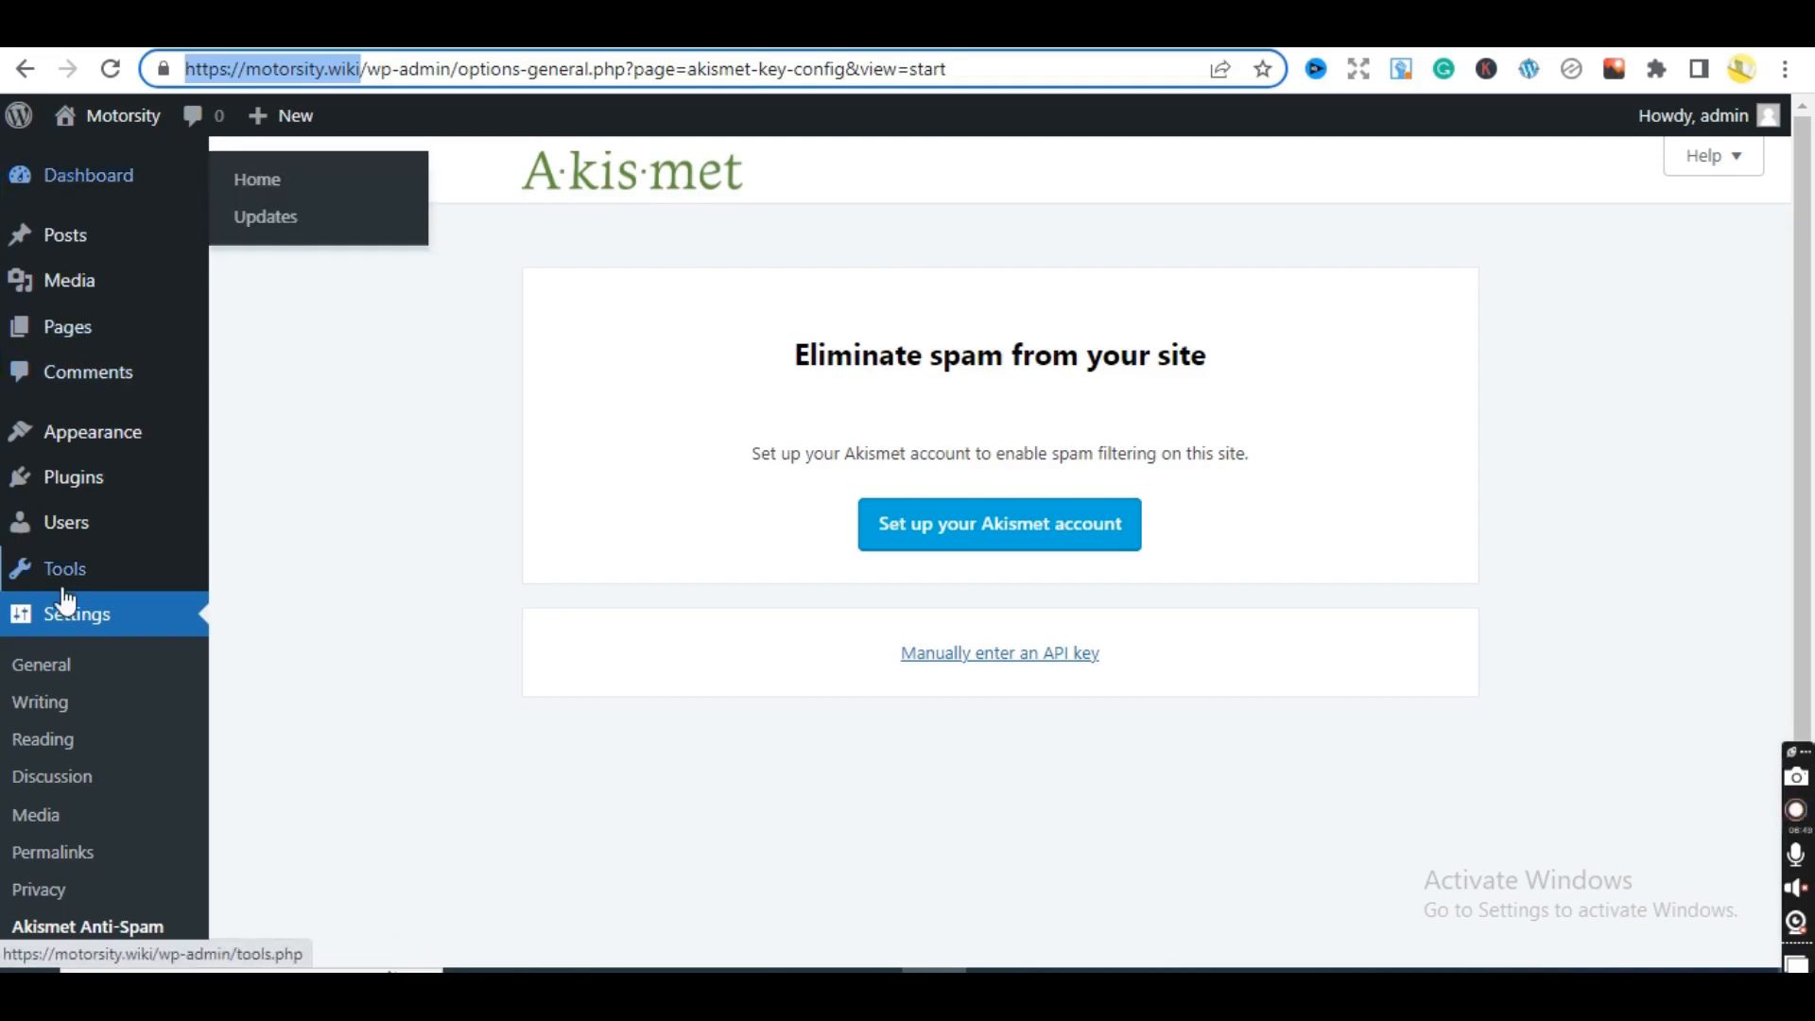
mouse_move(69, 479)
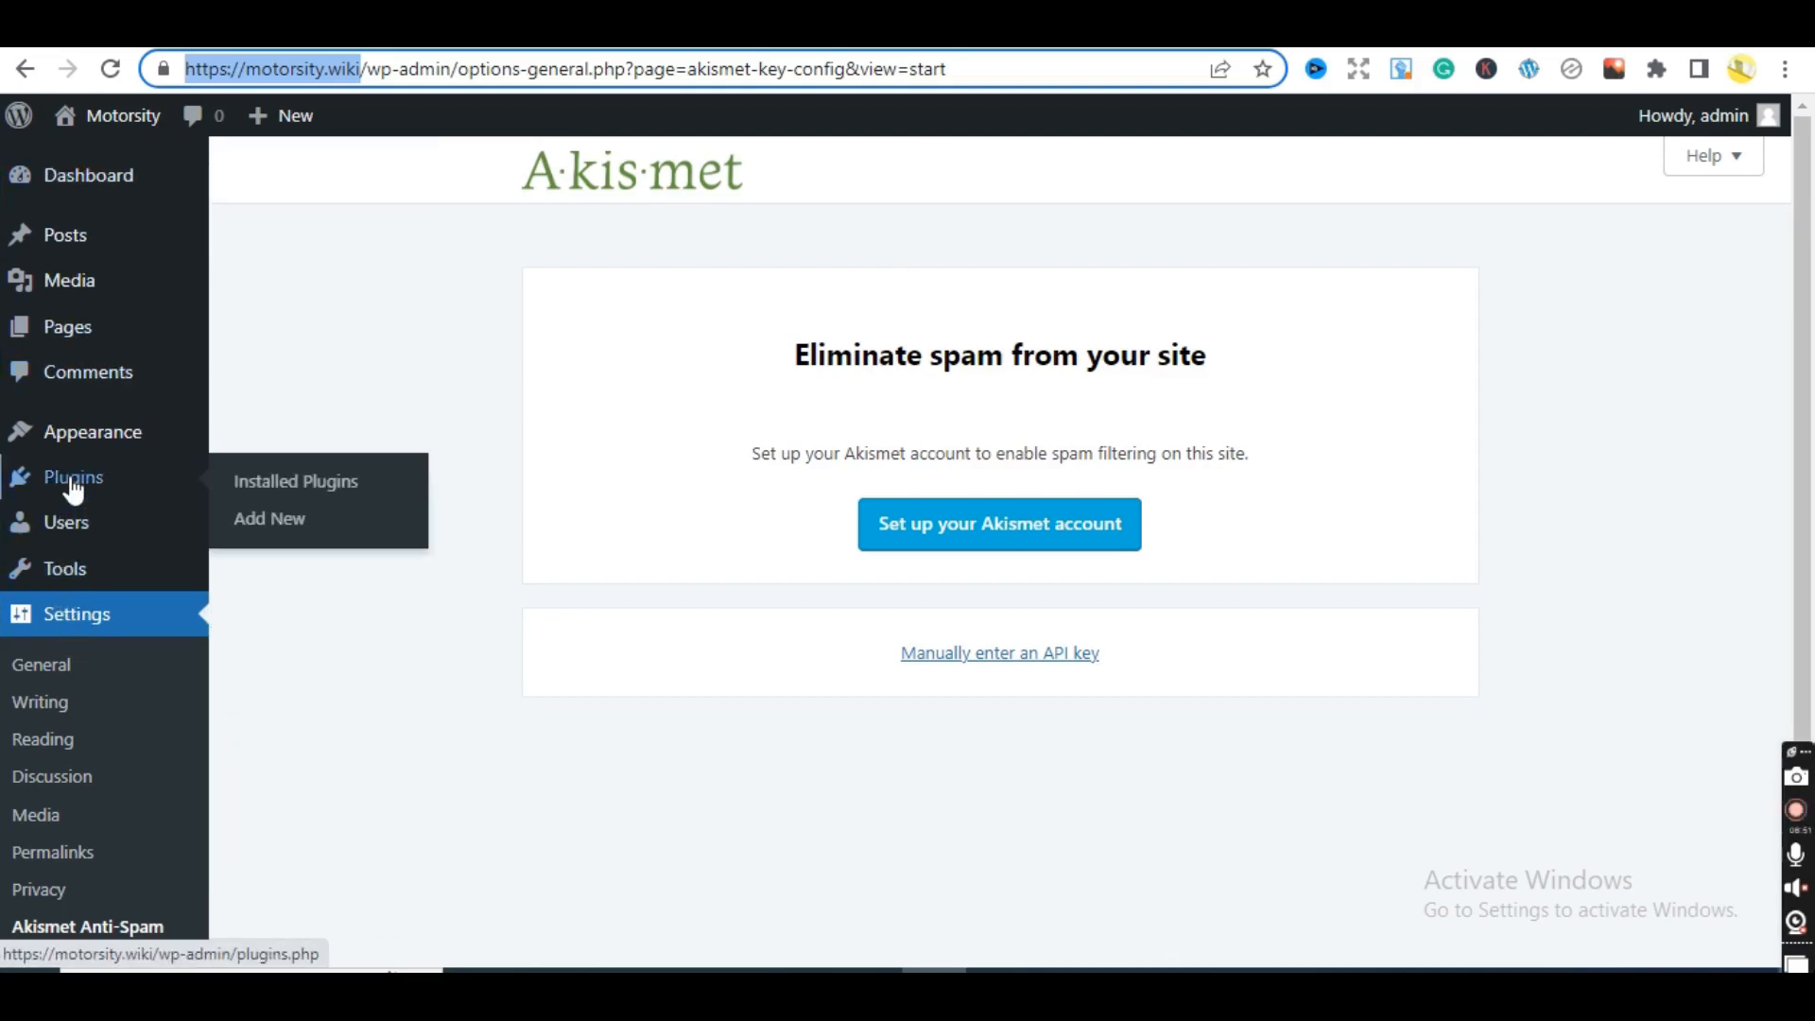
click(246, 484)
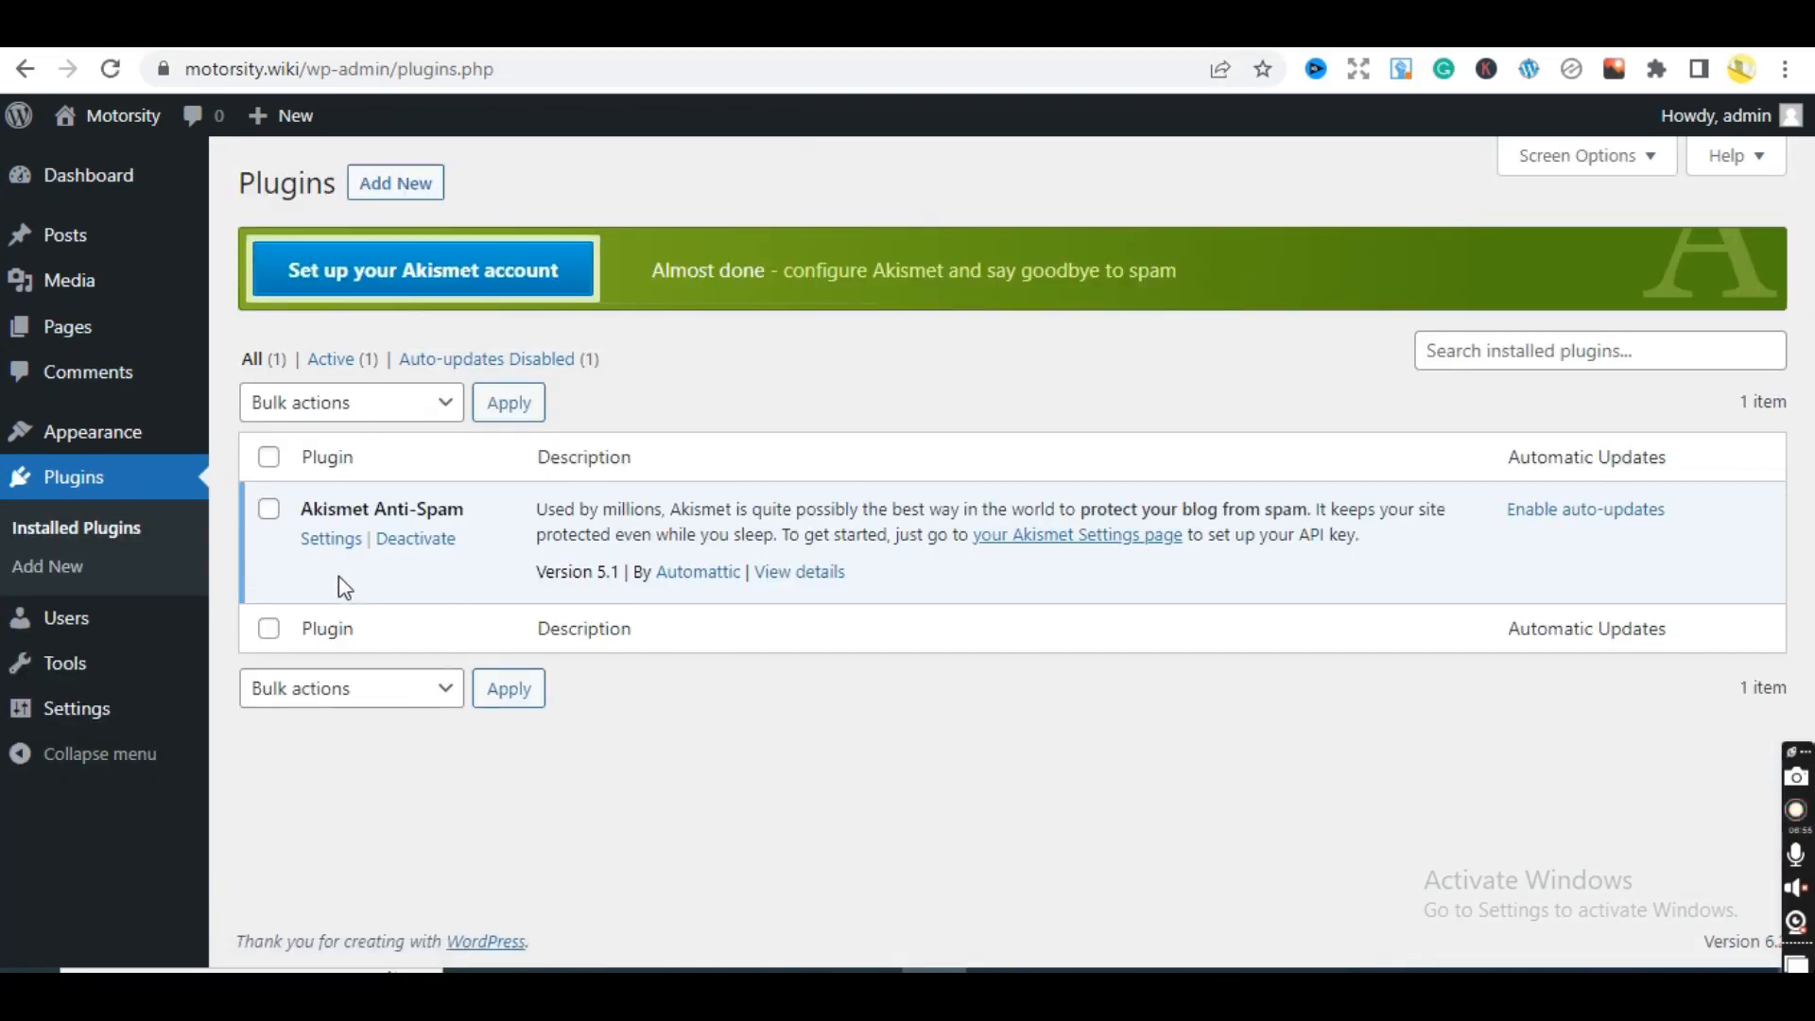
click(327, 540)
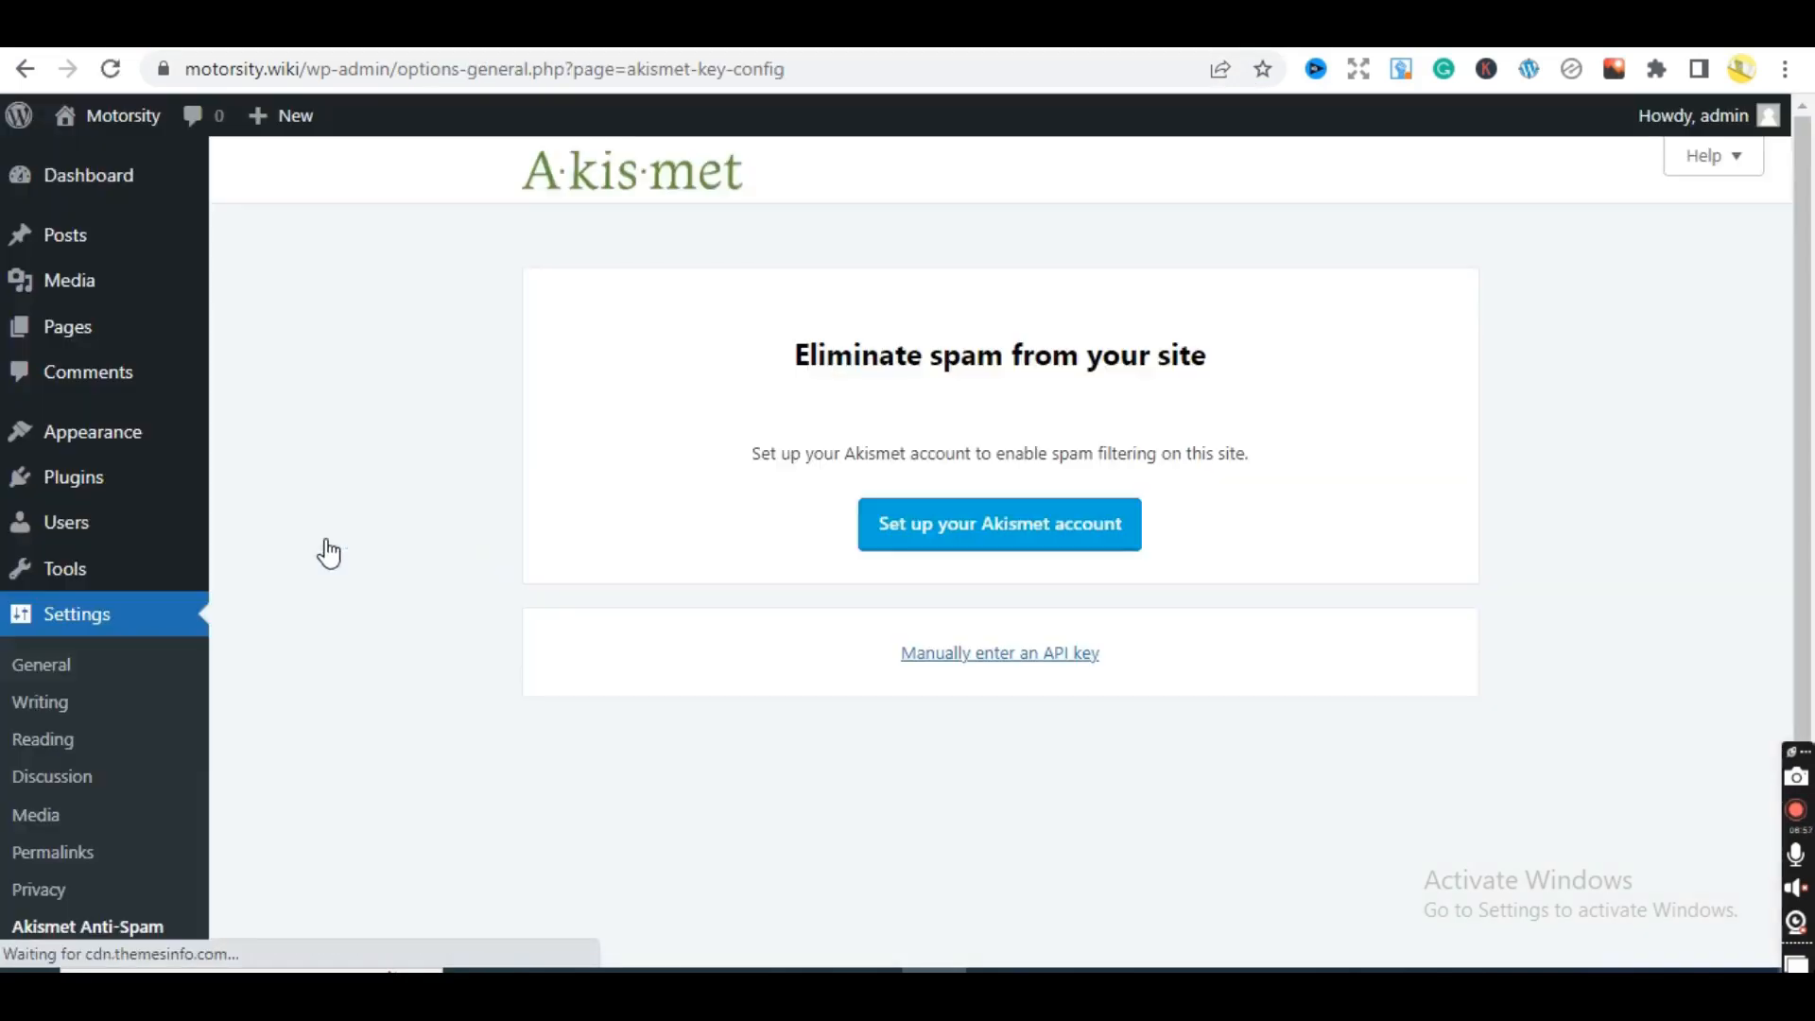
click(953, 657)
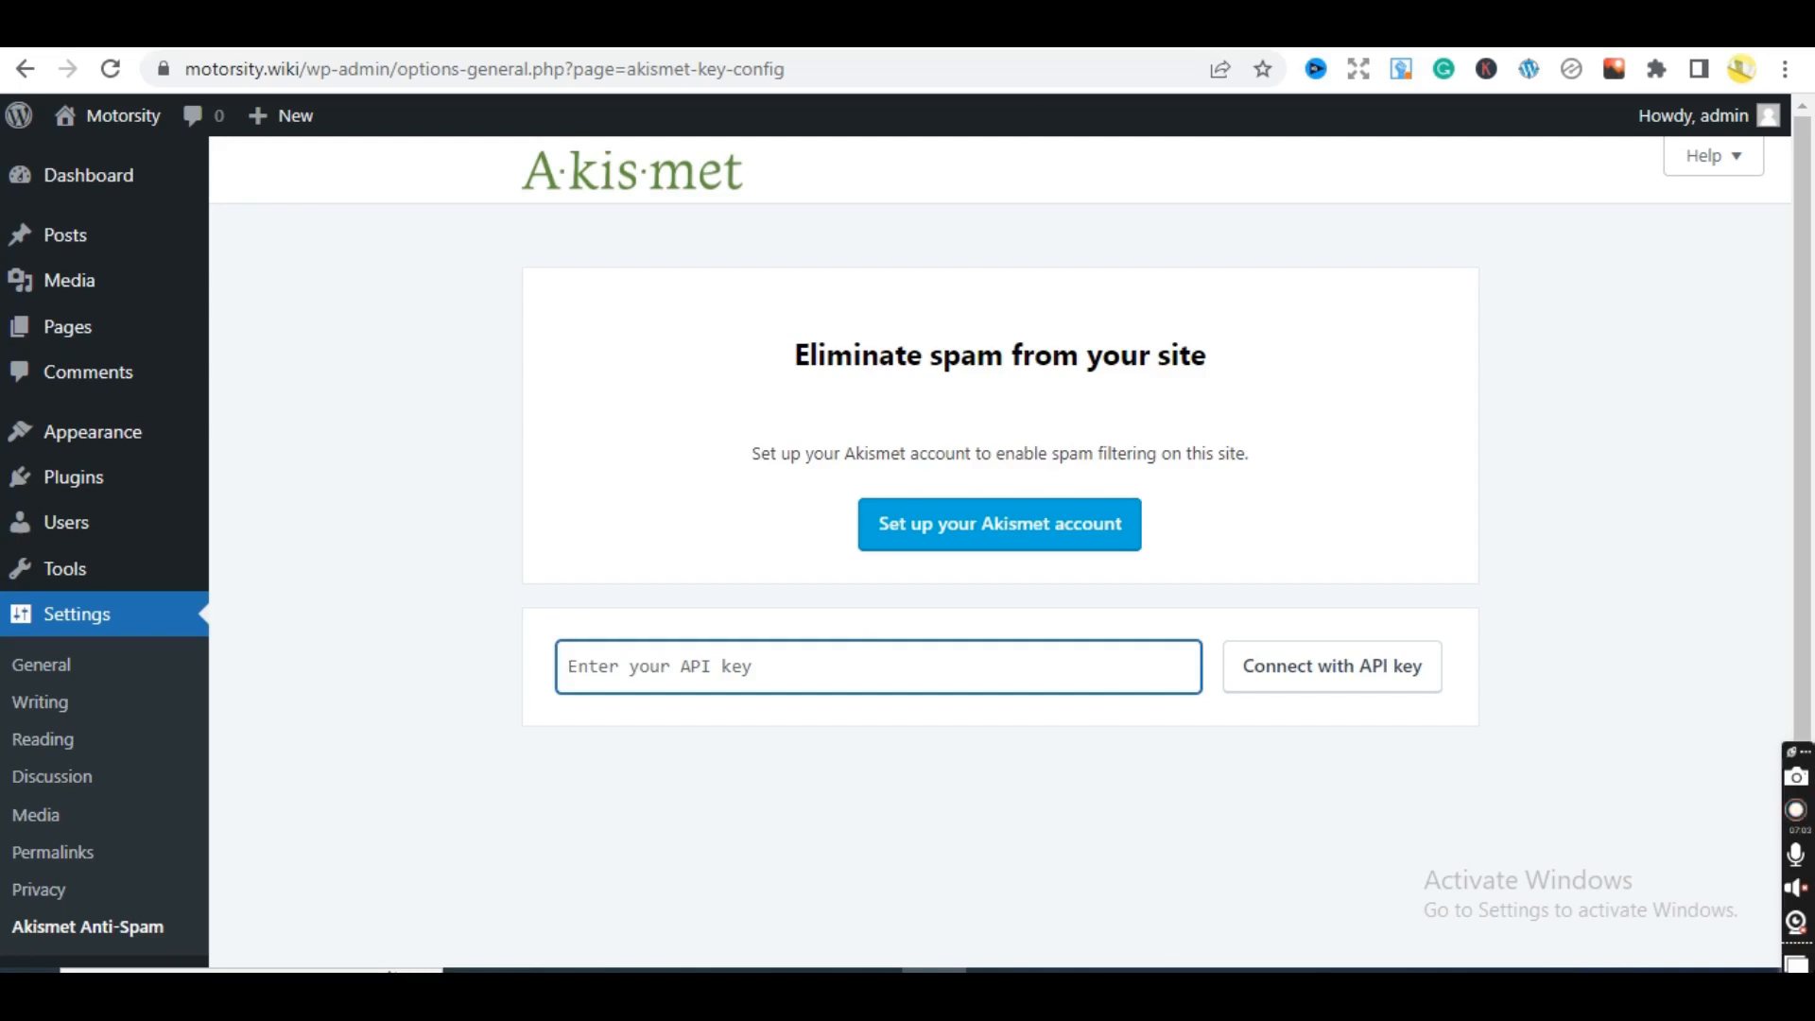
click(704, 30)
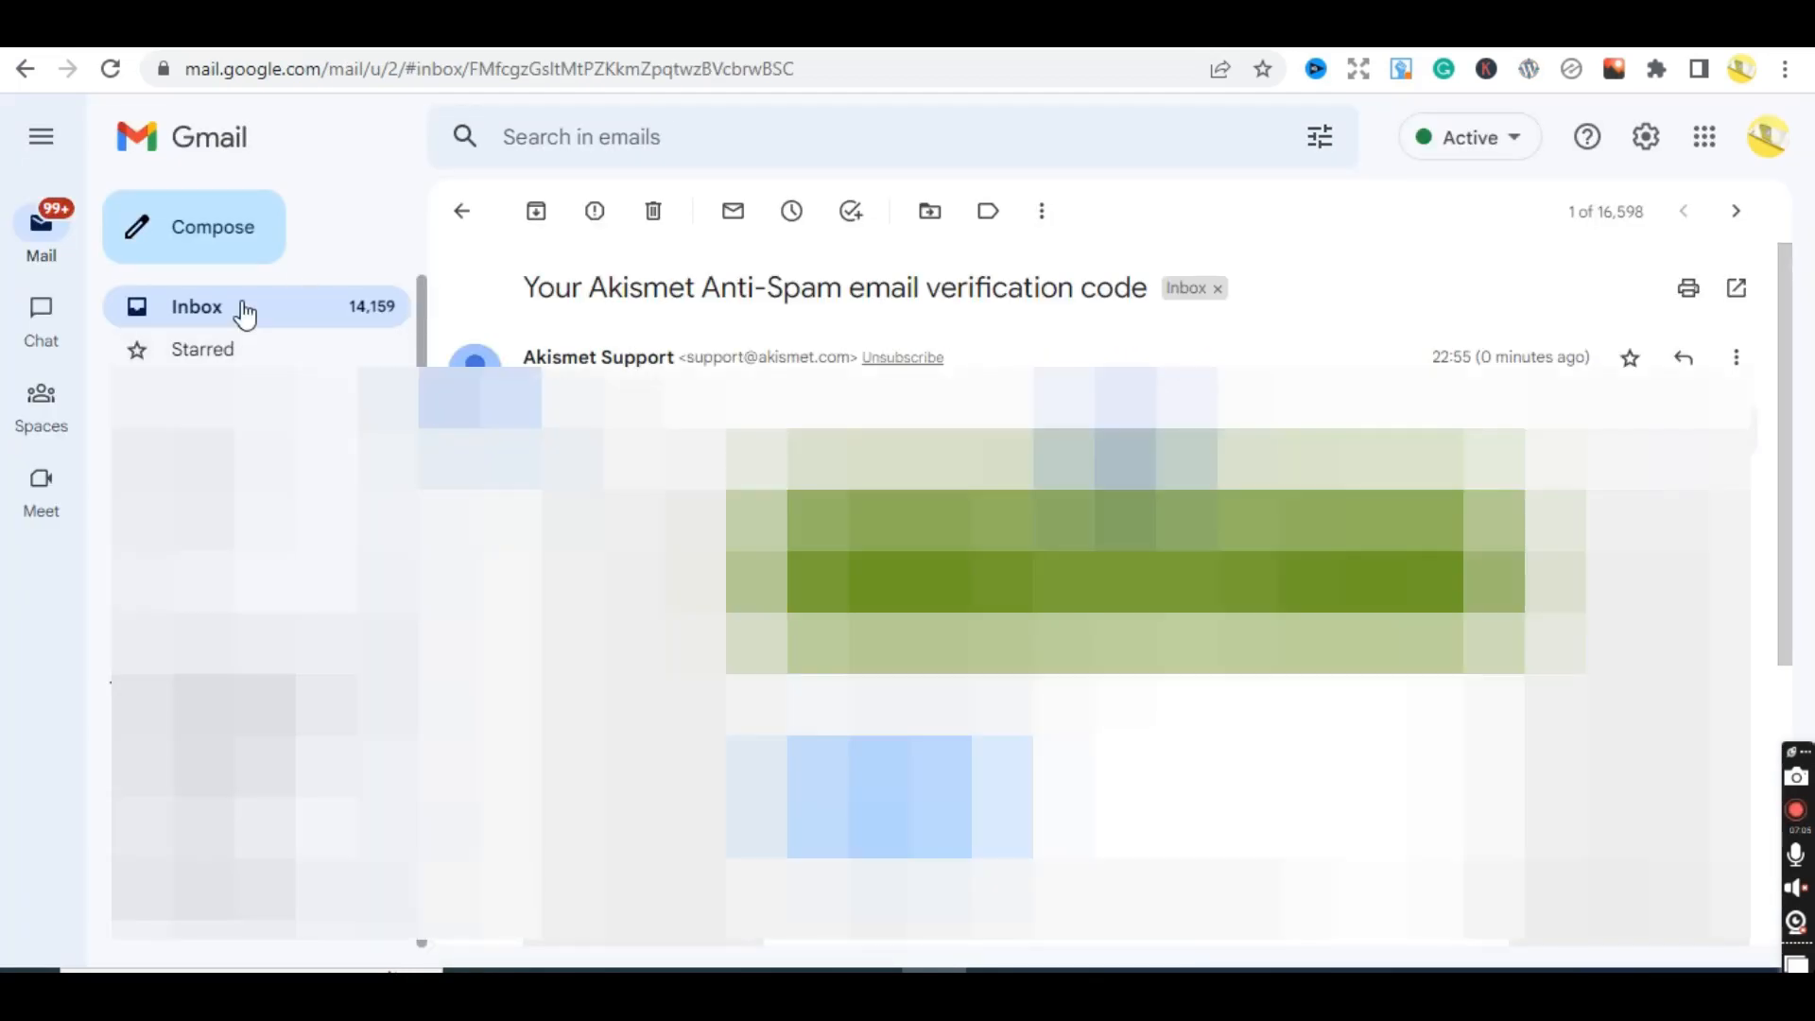
- Open the 'Your Akismet API key' email and copy the API key
click(245, 312)
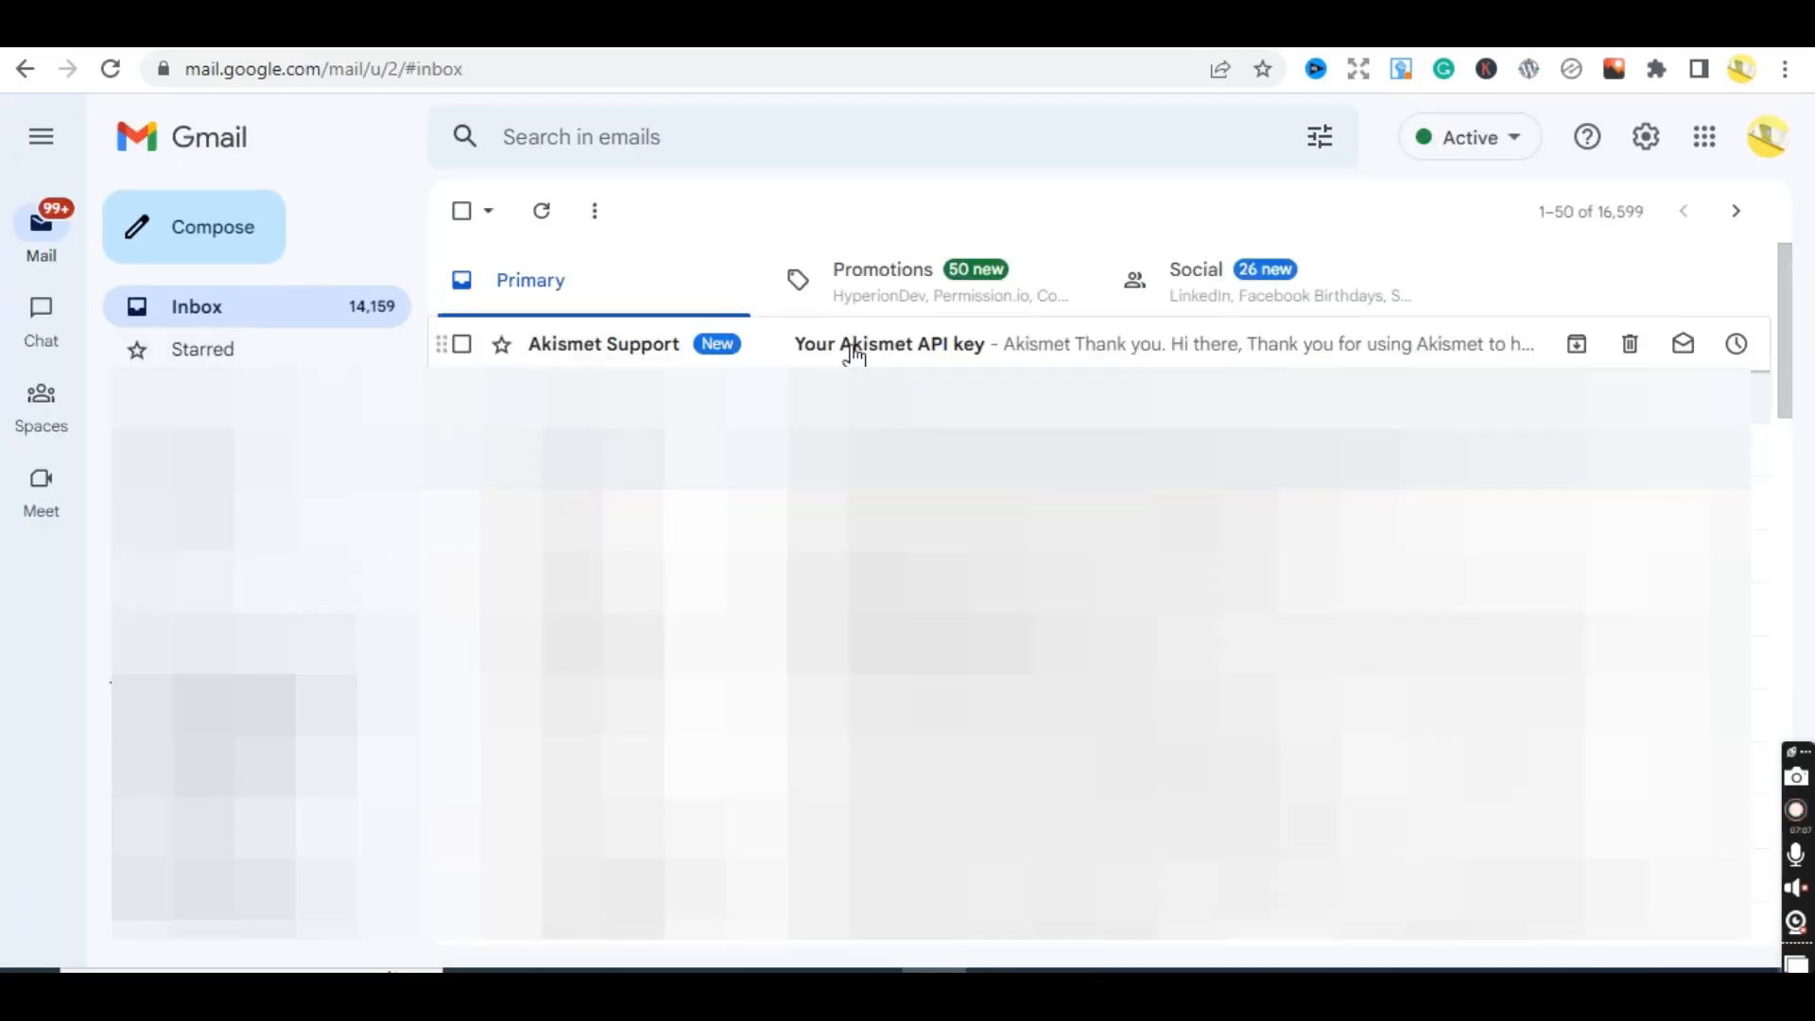
click(854, 350)
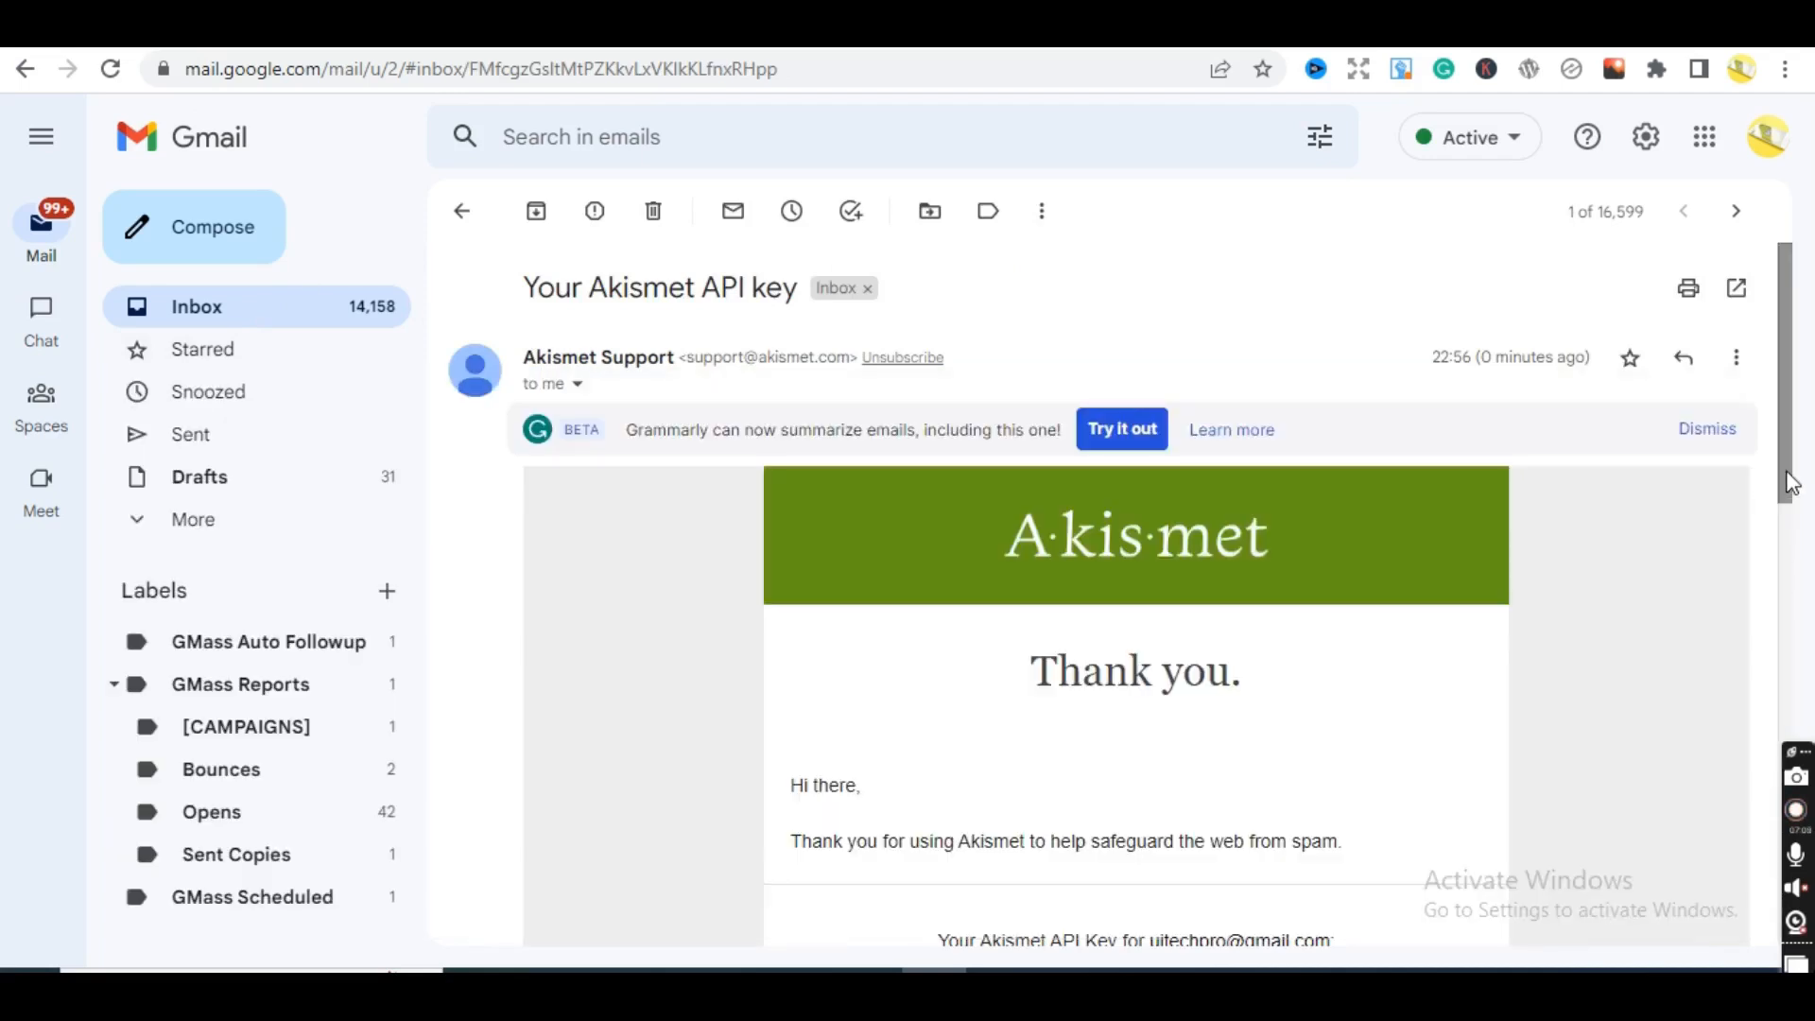
scroll(1333, 704, down, 3)
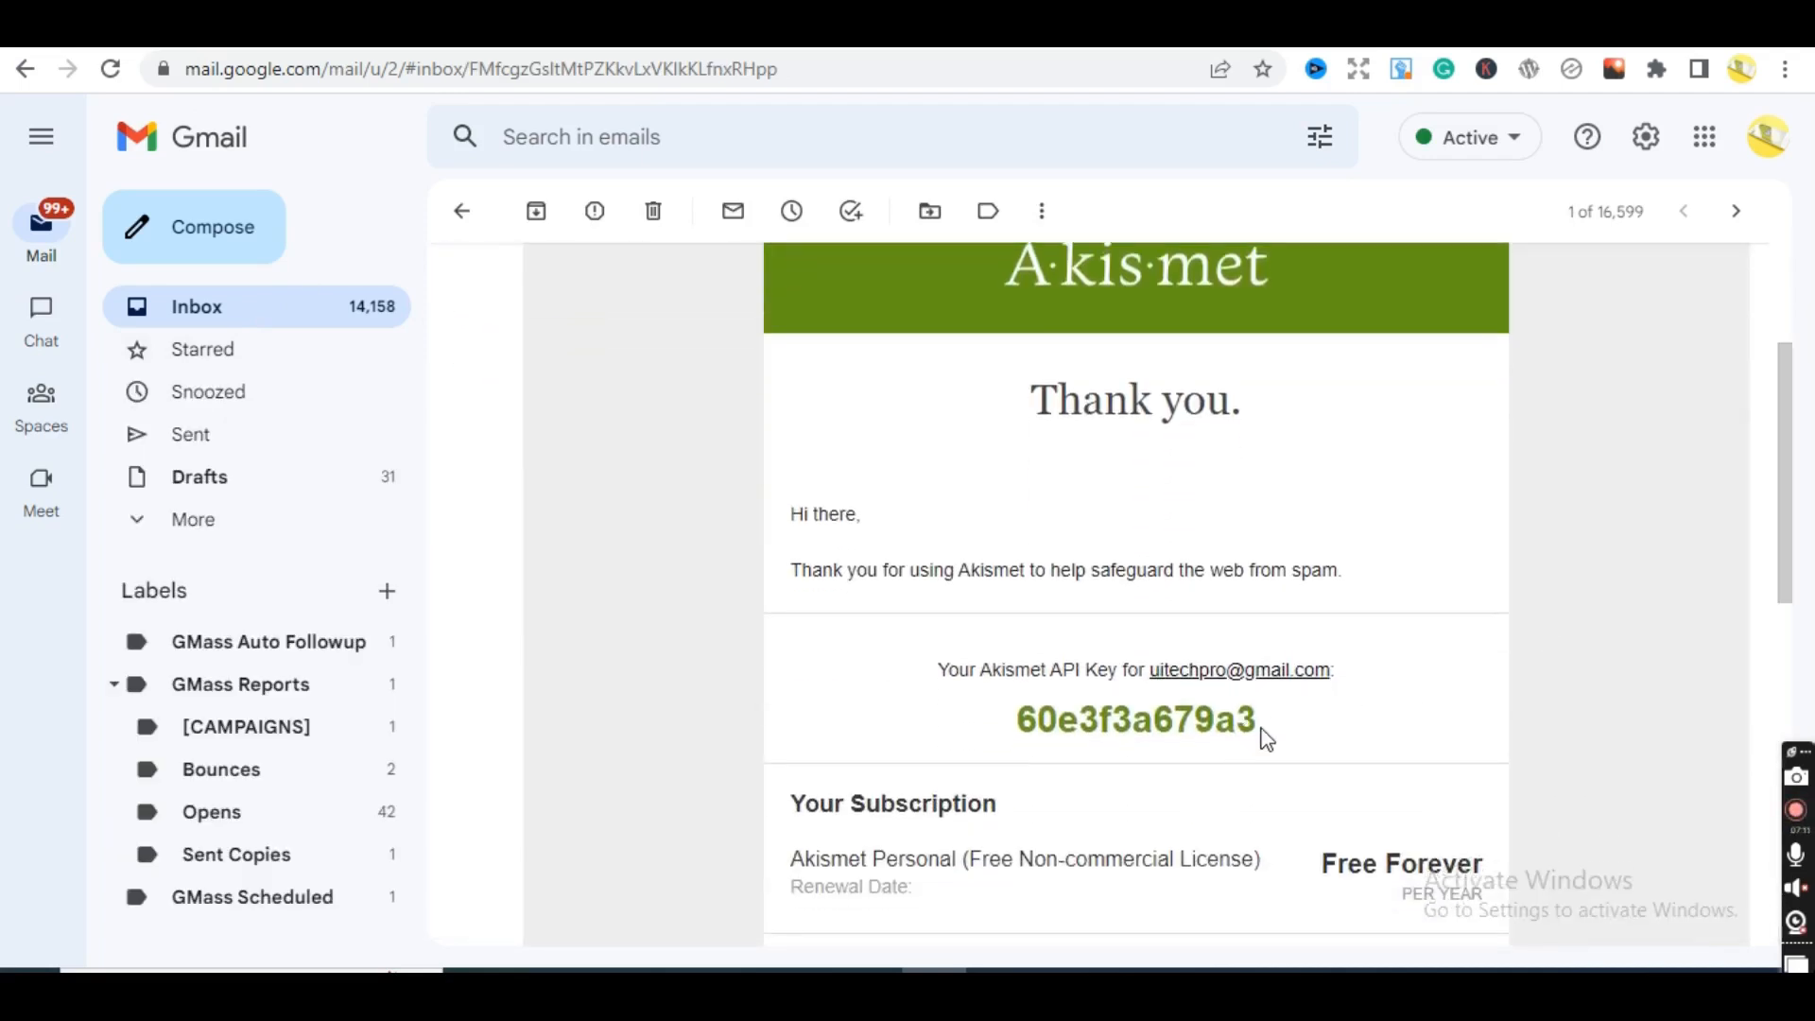
drag(1267, 737, 1017, 723)
key(ctrl+c)
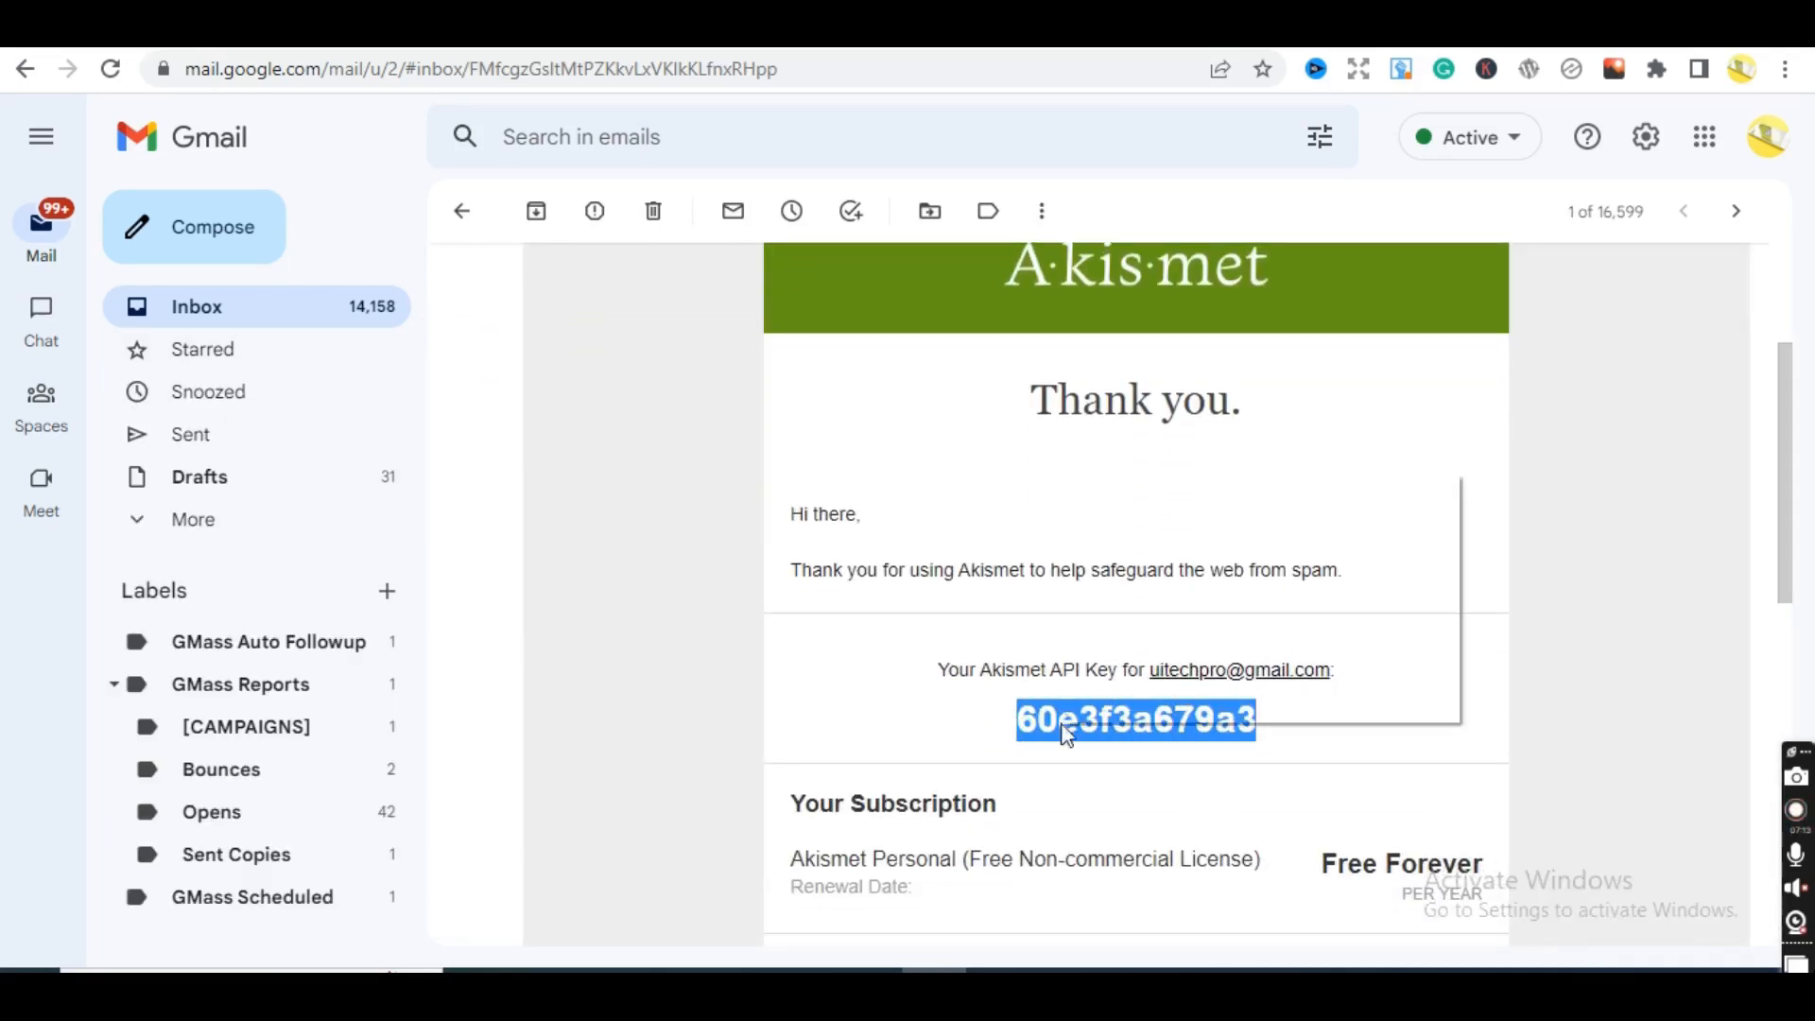
click(1119, 497)
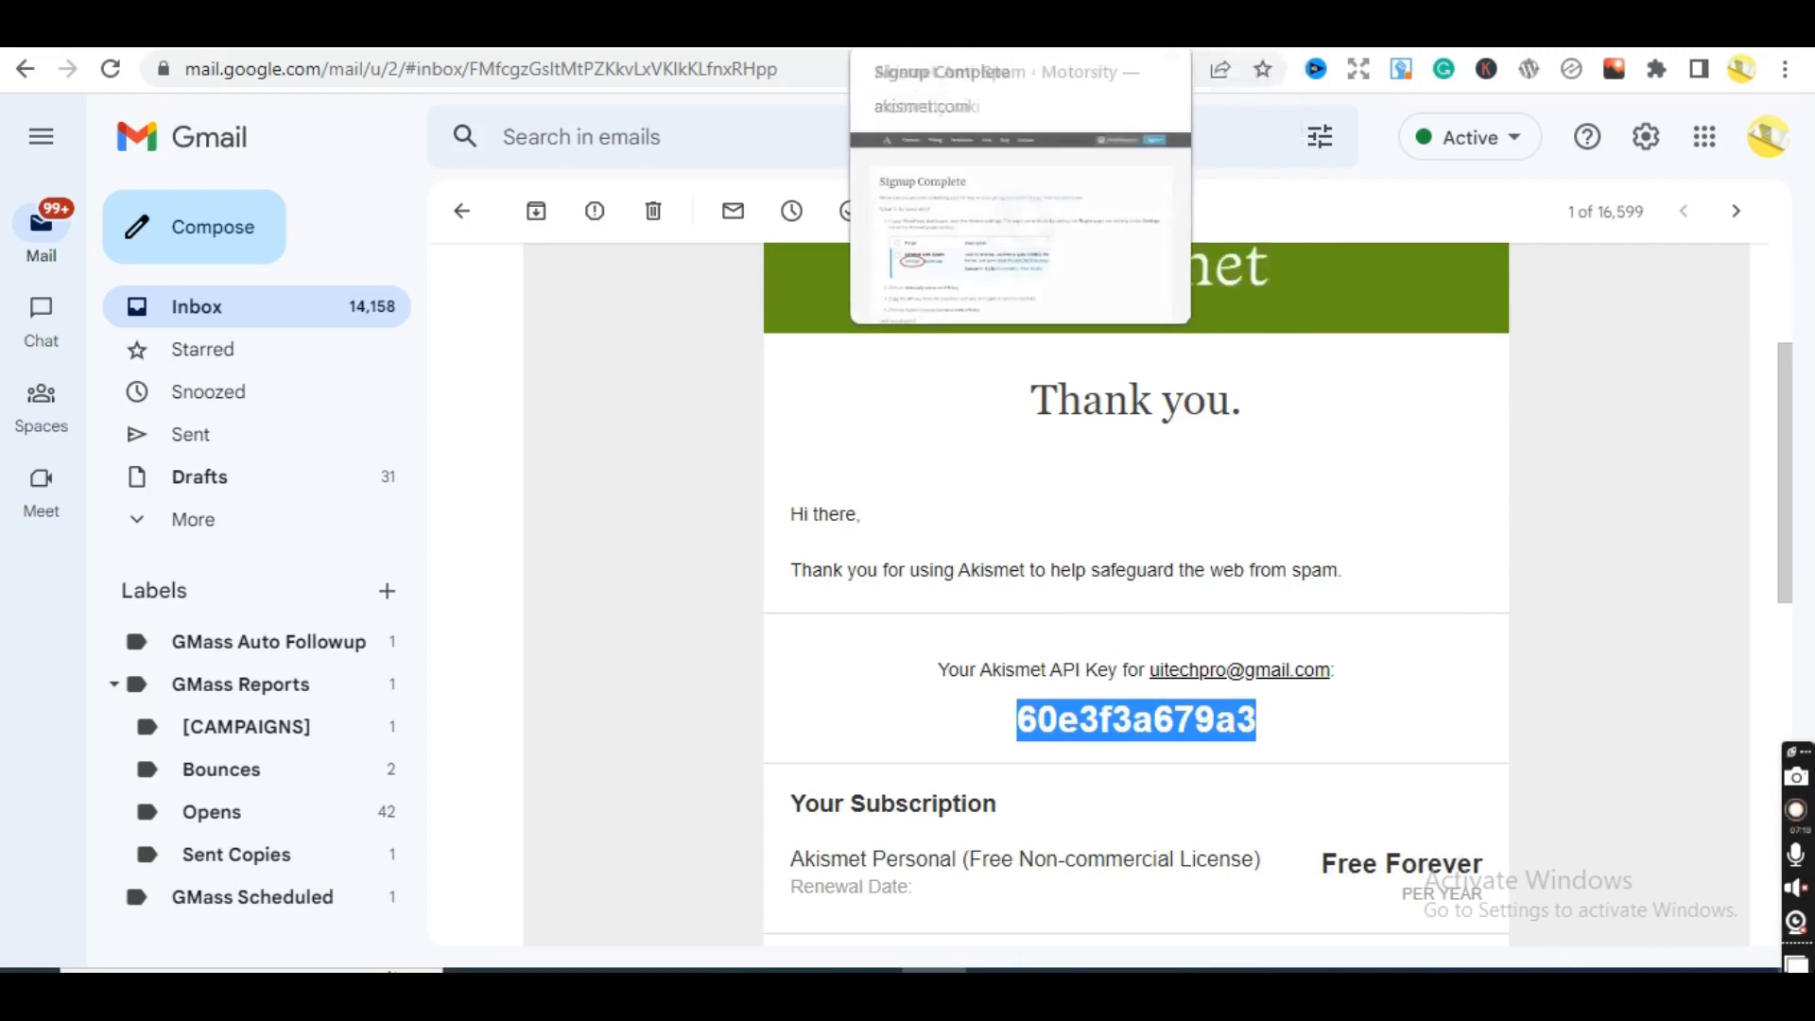
- Paste the copied personal API key into Akismet, connect it, and reload the Akismet Anti-Spam page
click(879, 34)
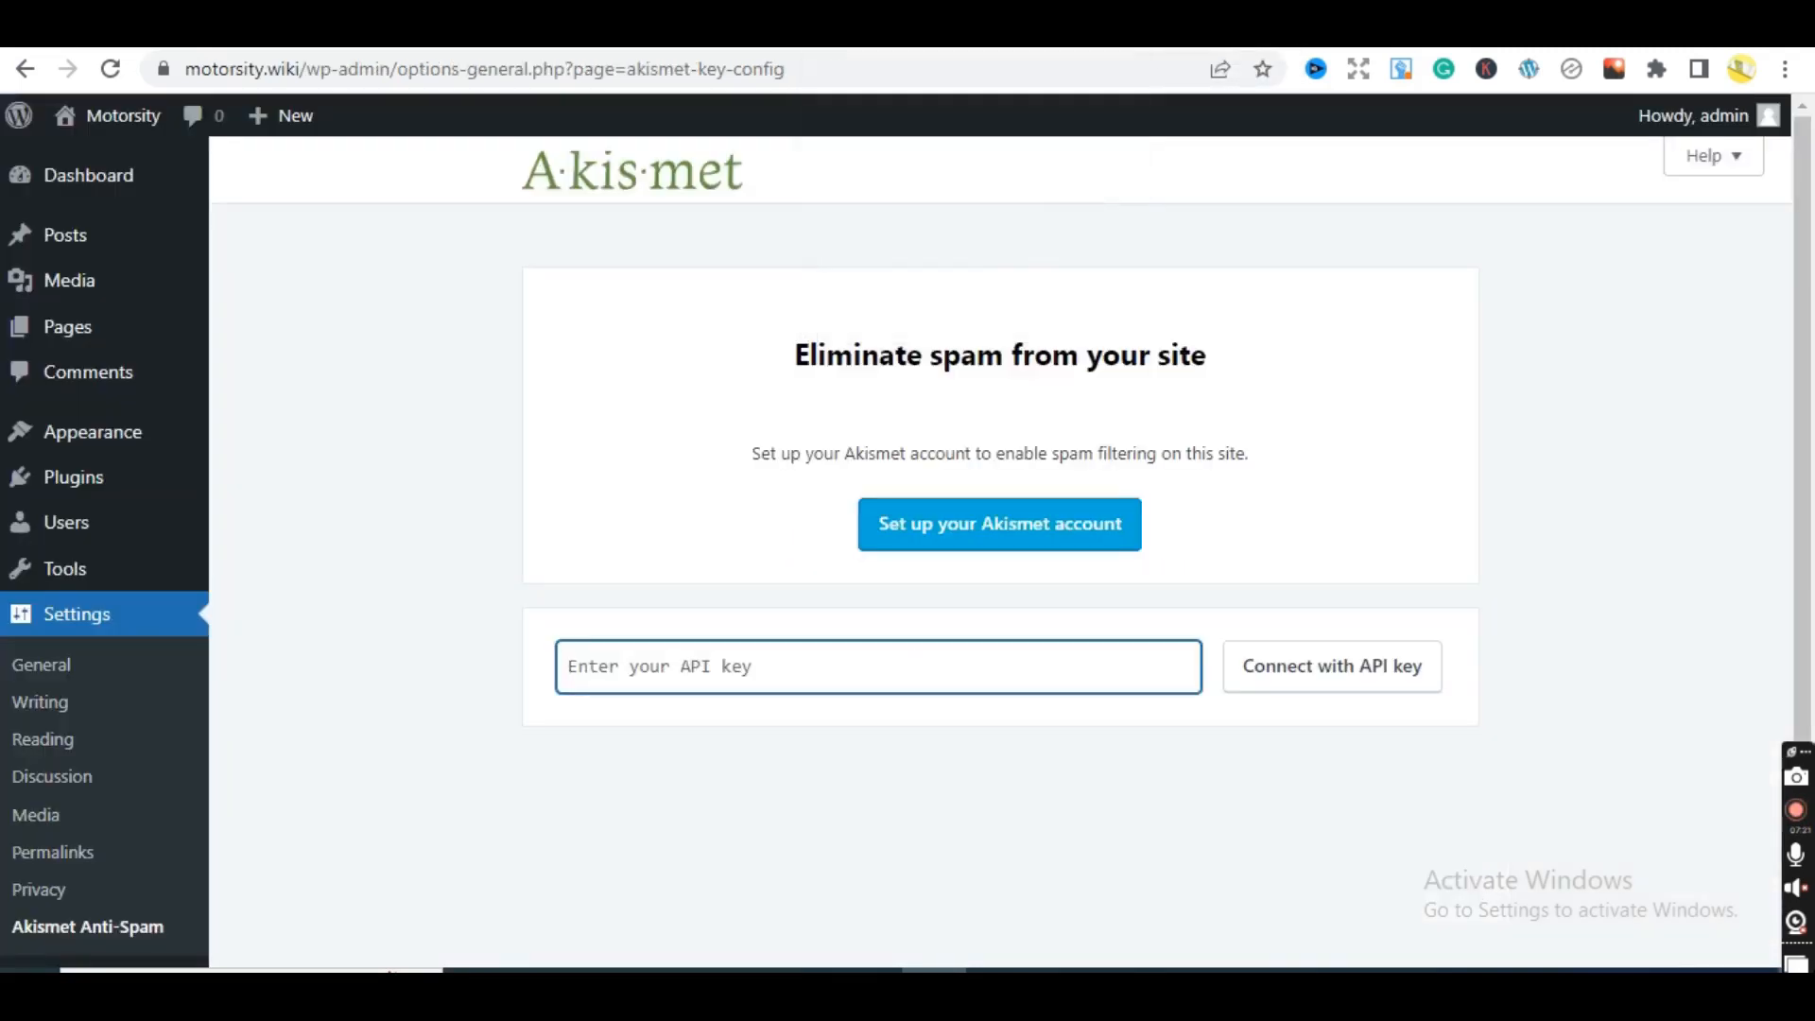
key(ctrl+v)
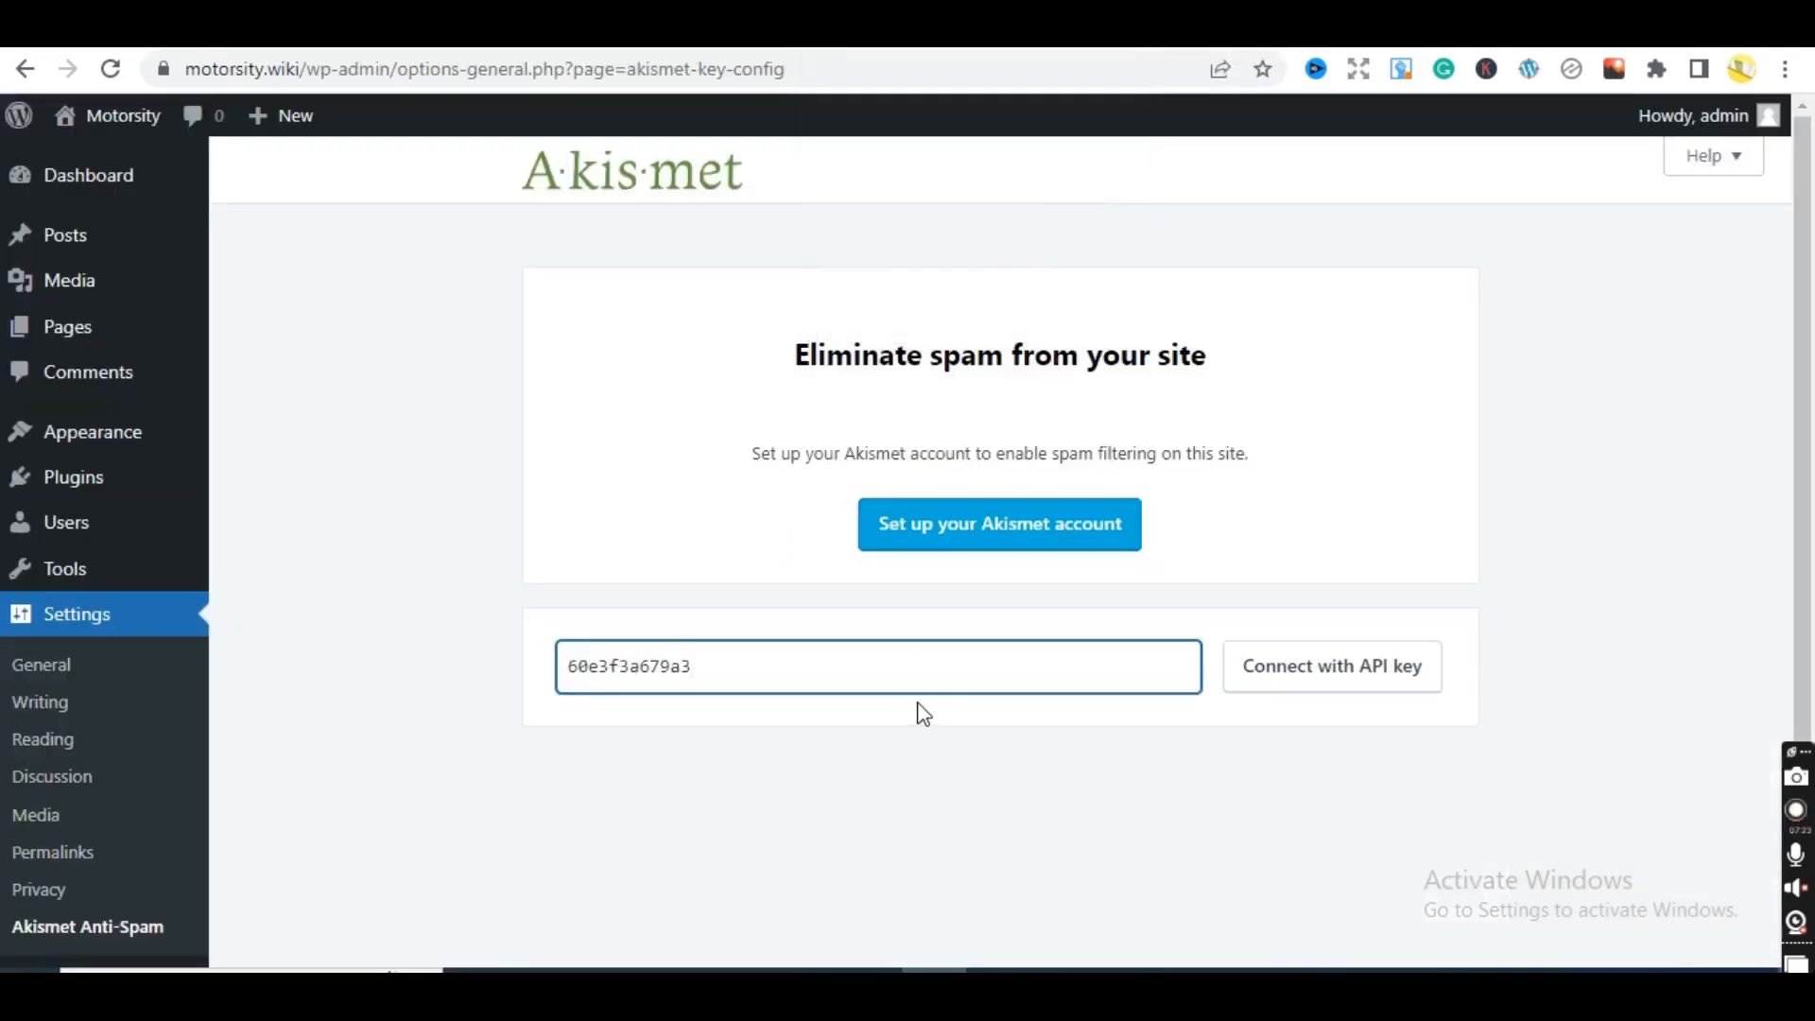
click(1299, 676)
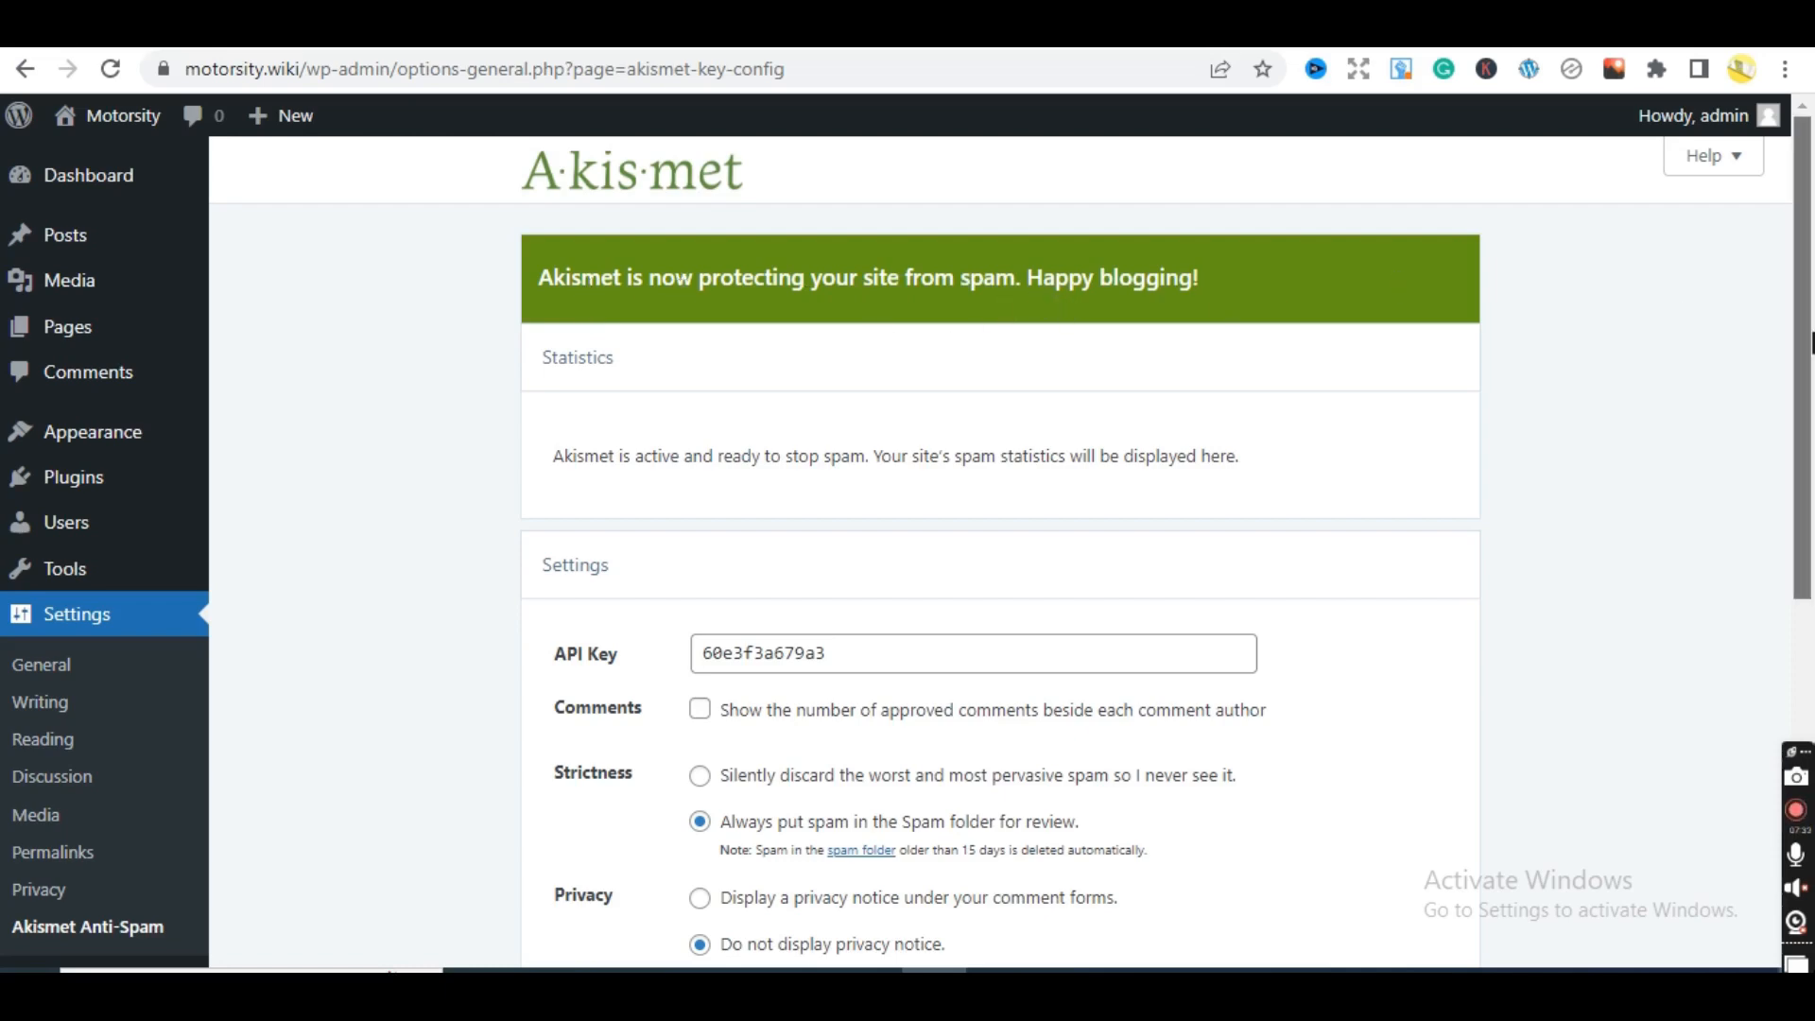
mouse_move(1810, 342)
mouse_down()
mouse_move(1810, 687)
mouse_move(1812, 323)
mouse_up()
click(154, 929)
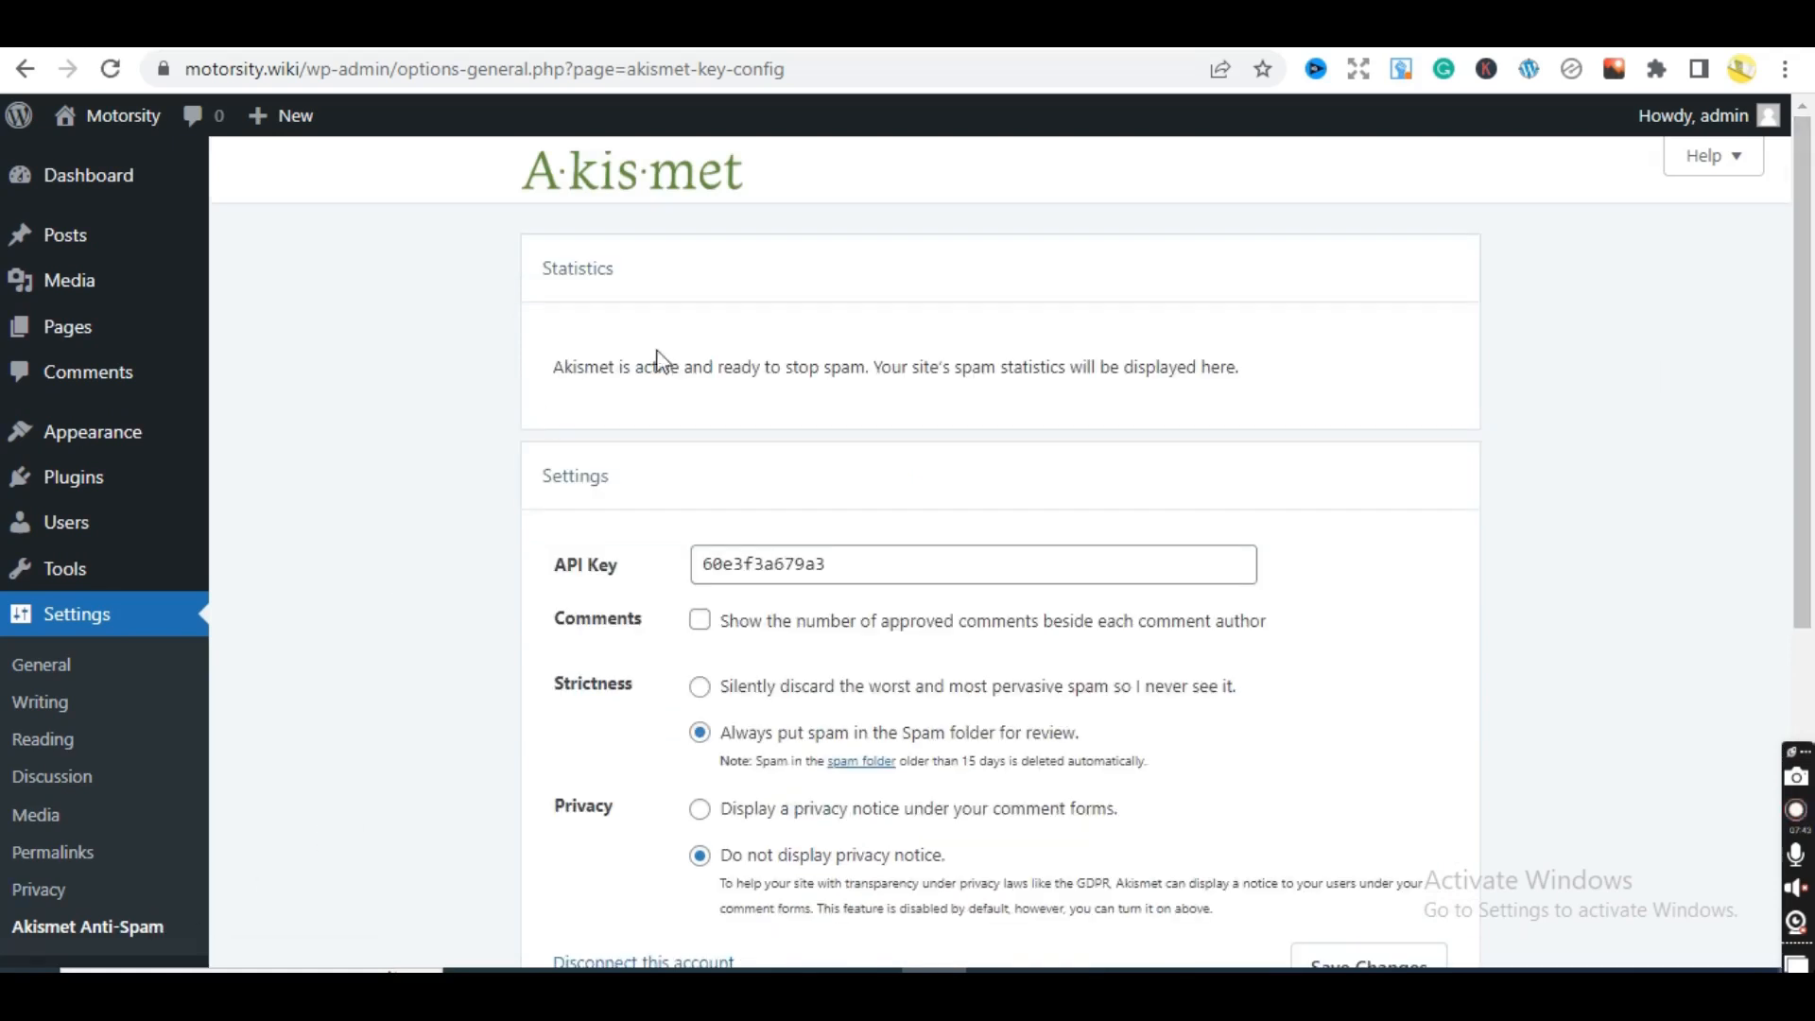
- Review Akismet's Strictness, Privacy and Account sections, including the spam auto-deletion note
scroll(1768, 627, down, 5)
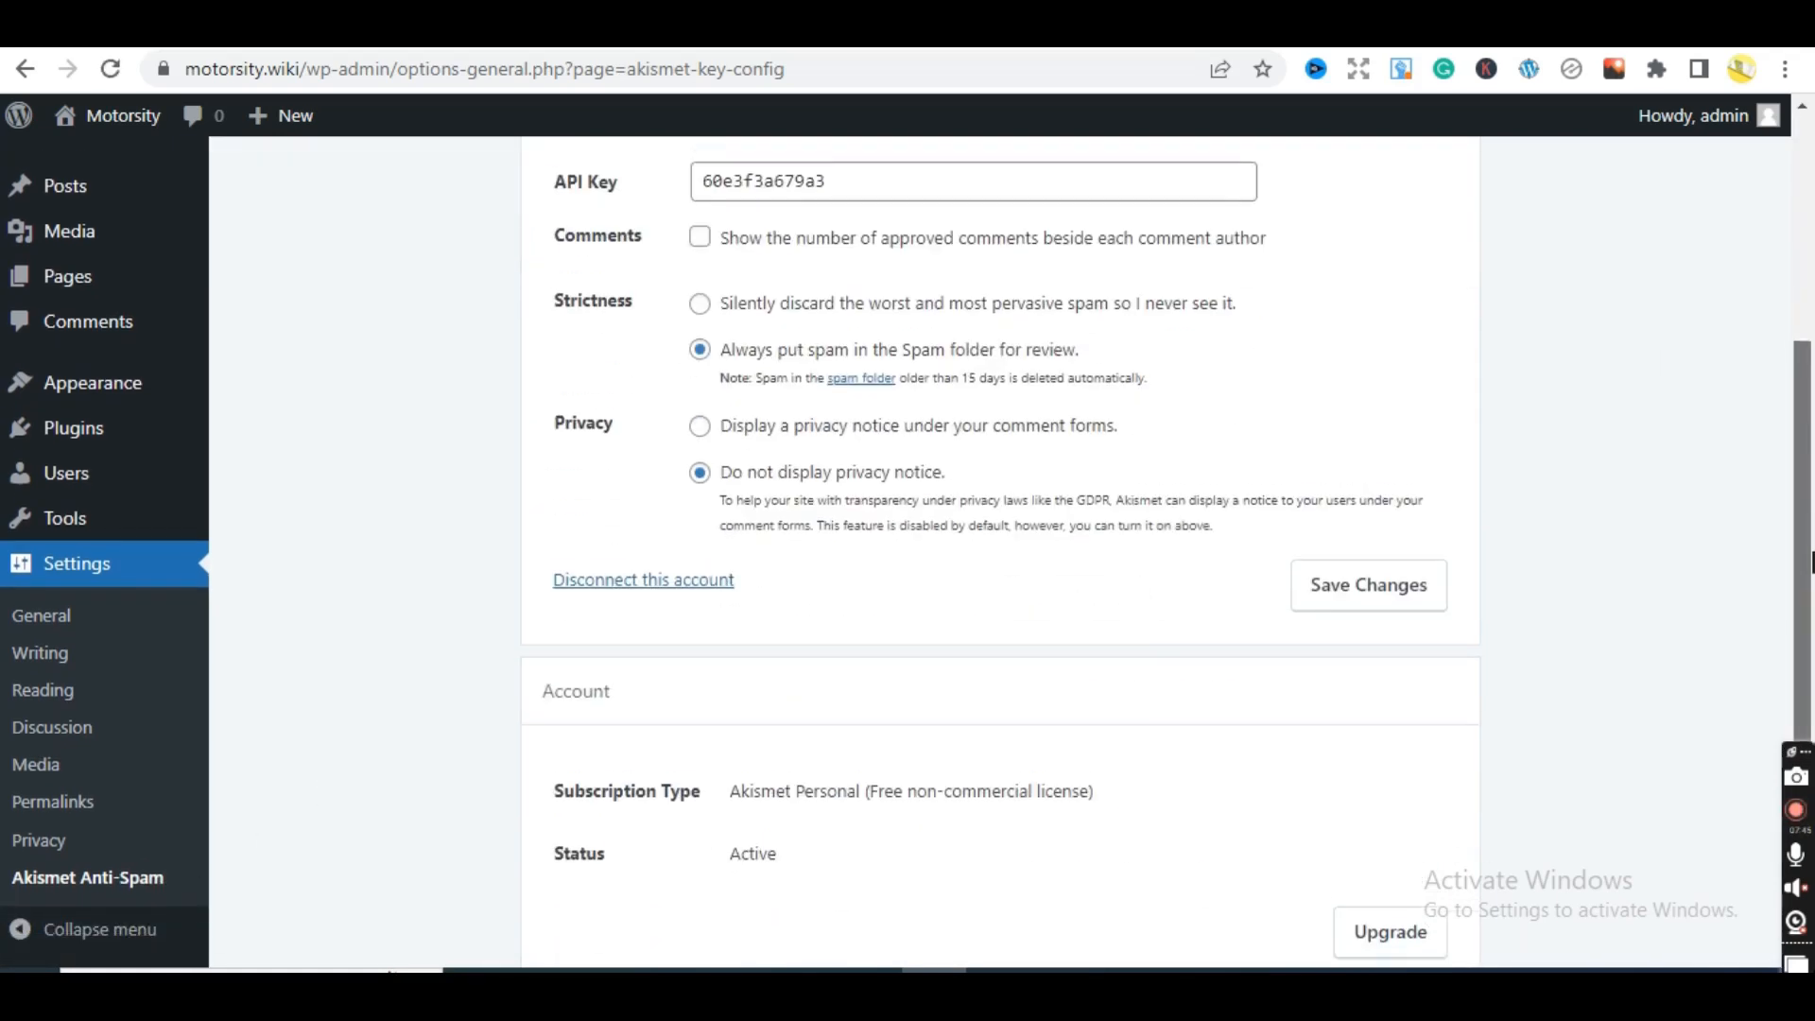
scroll(1771, 586, up, 4)
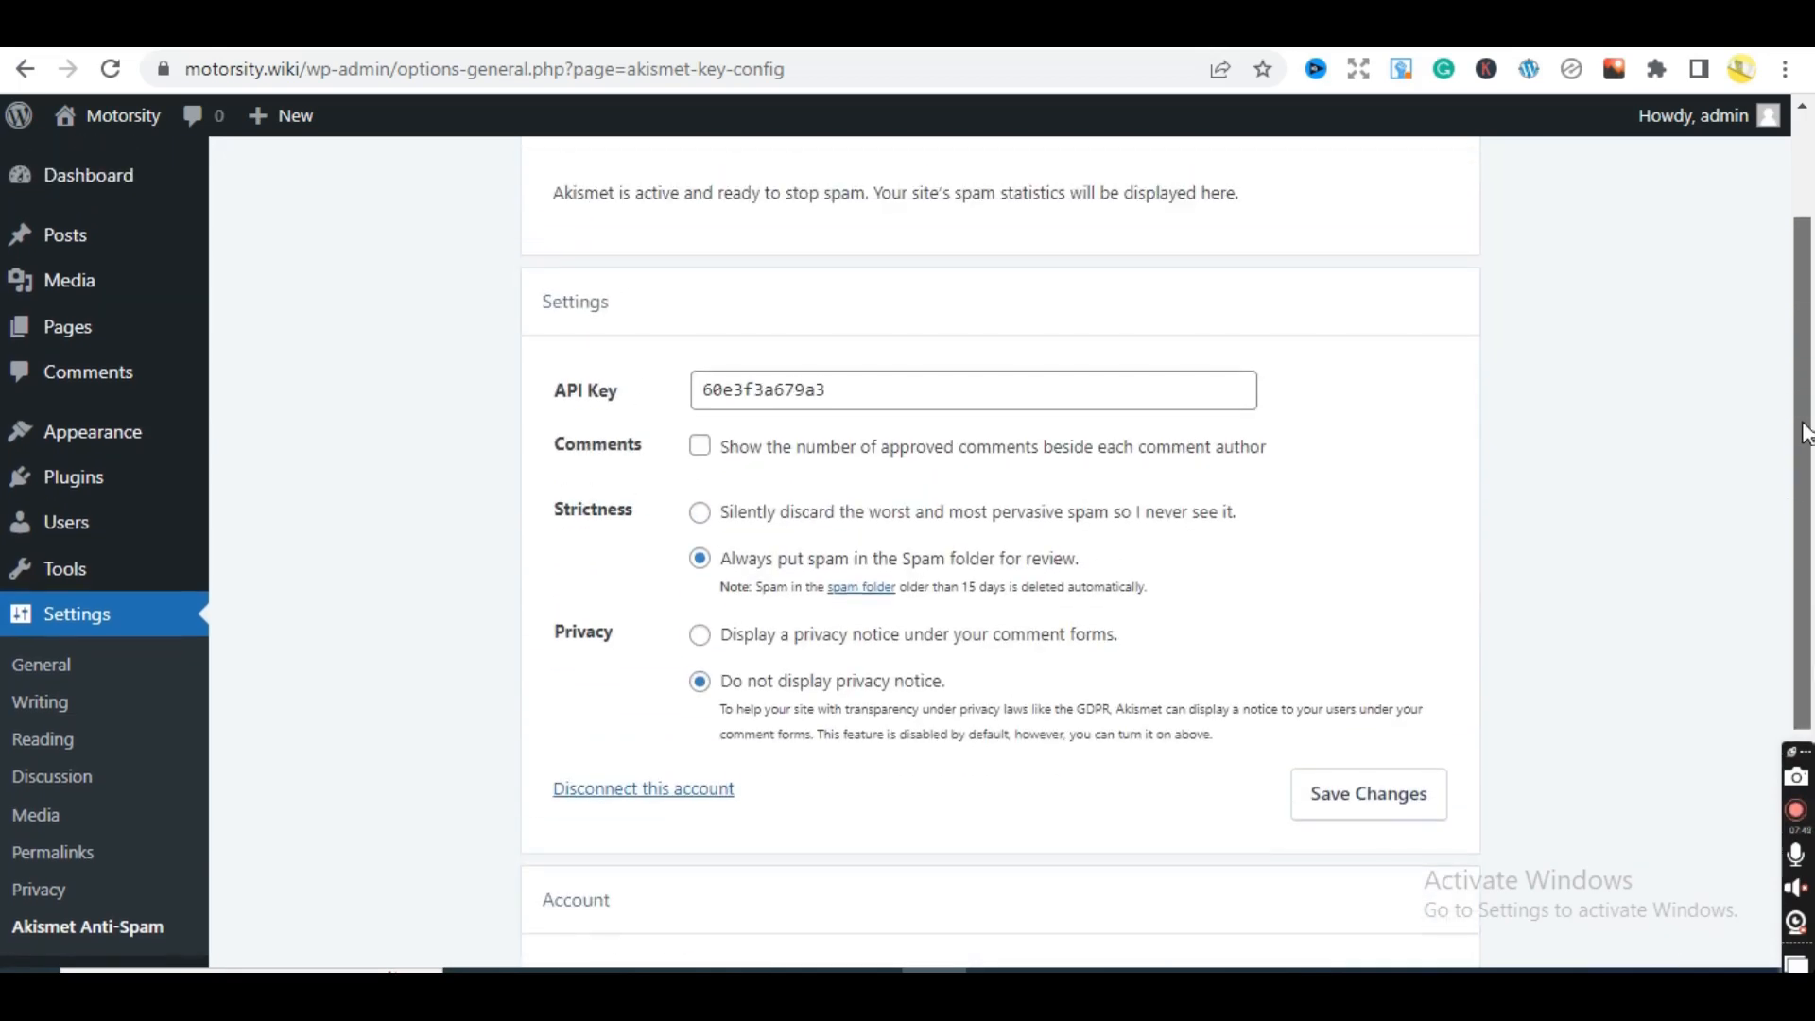
drag(1804, 422, 1811, 368)
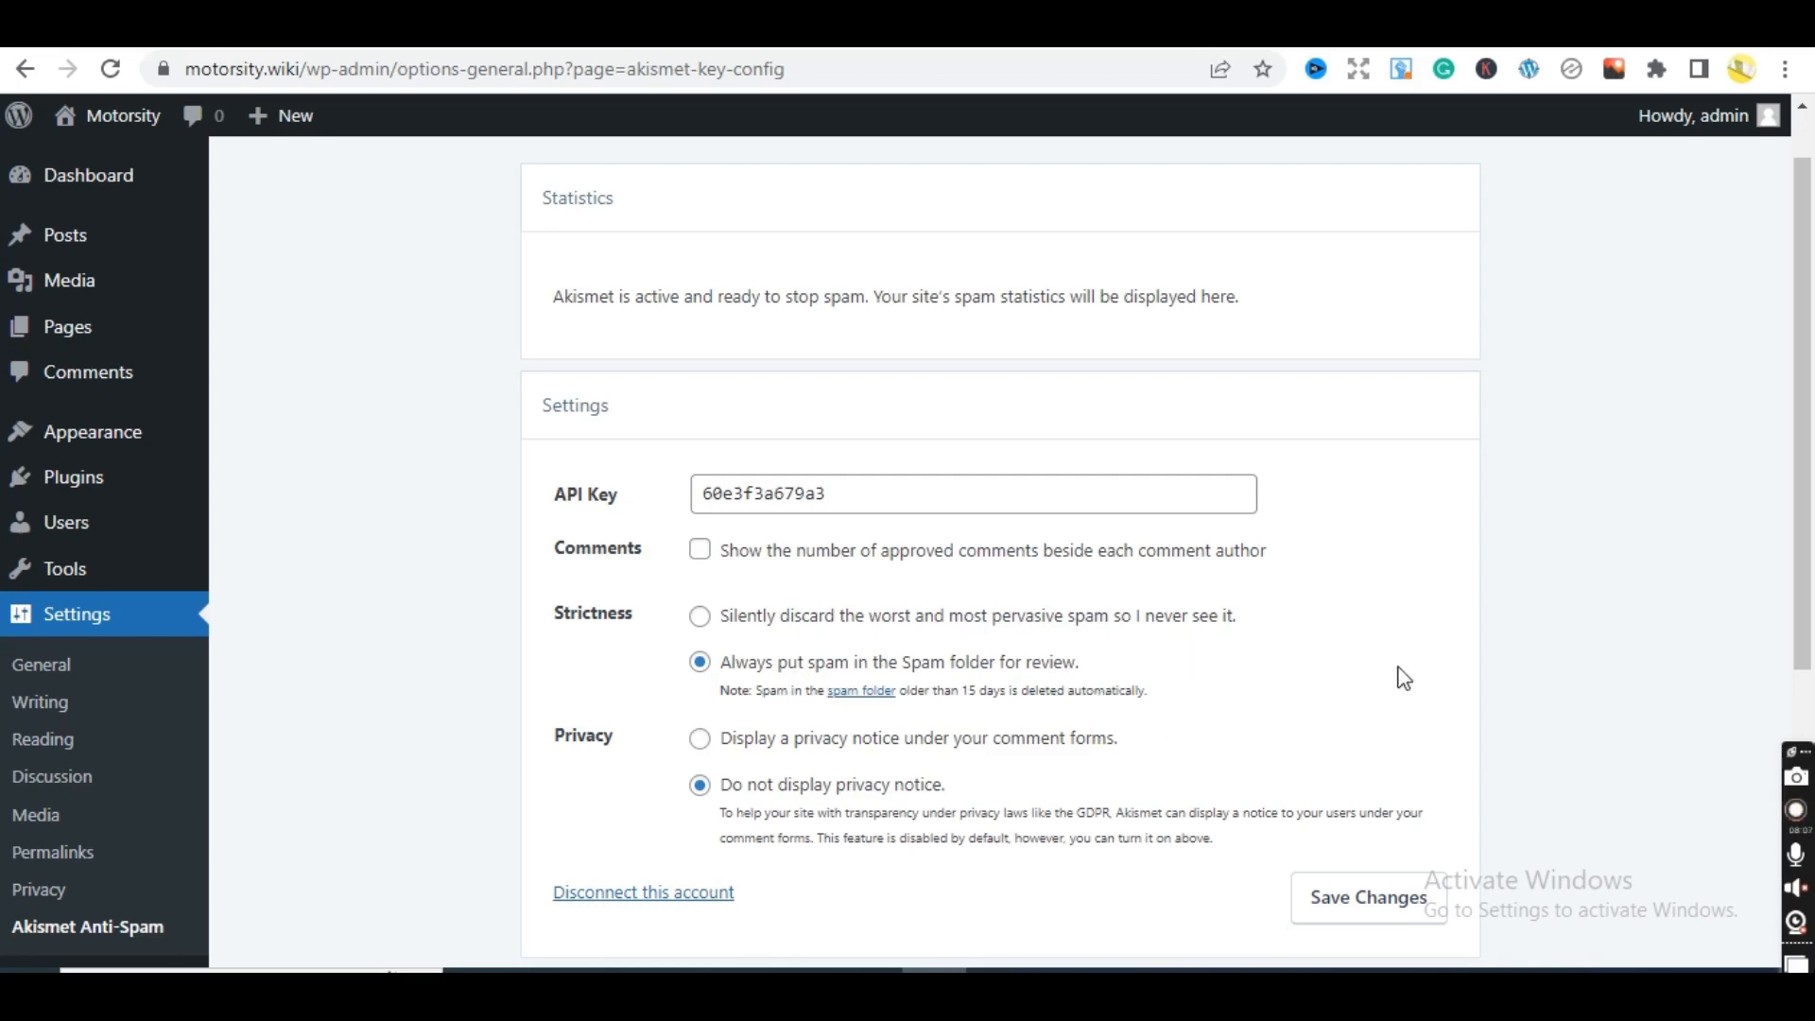
triple_click(1153, 688)
click(1171, 702)
triple_click(1147, 690)
click(1336, 696)
drag(1809, 577, 1811, 525)
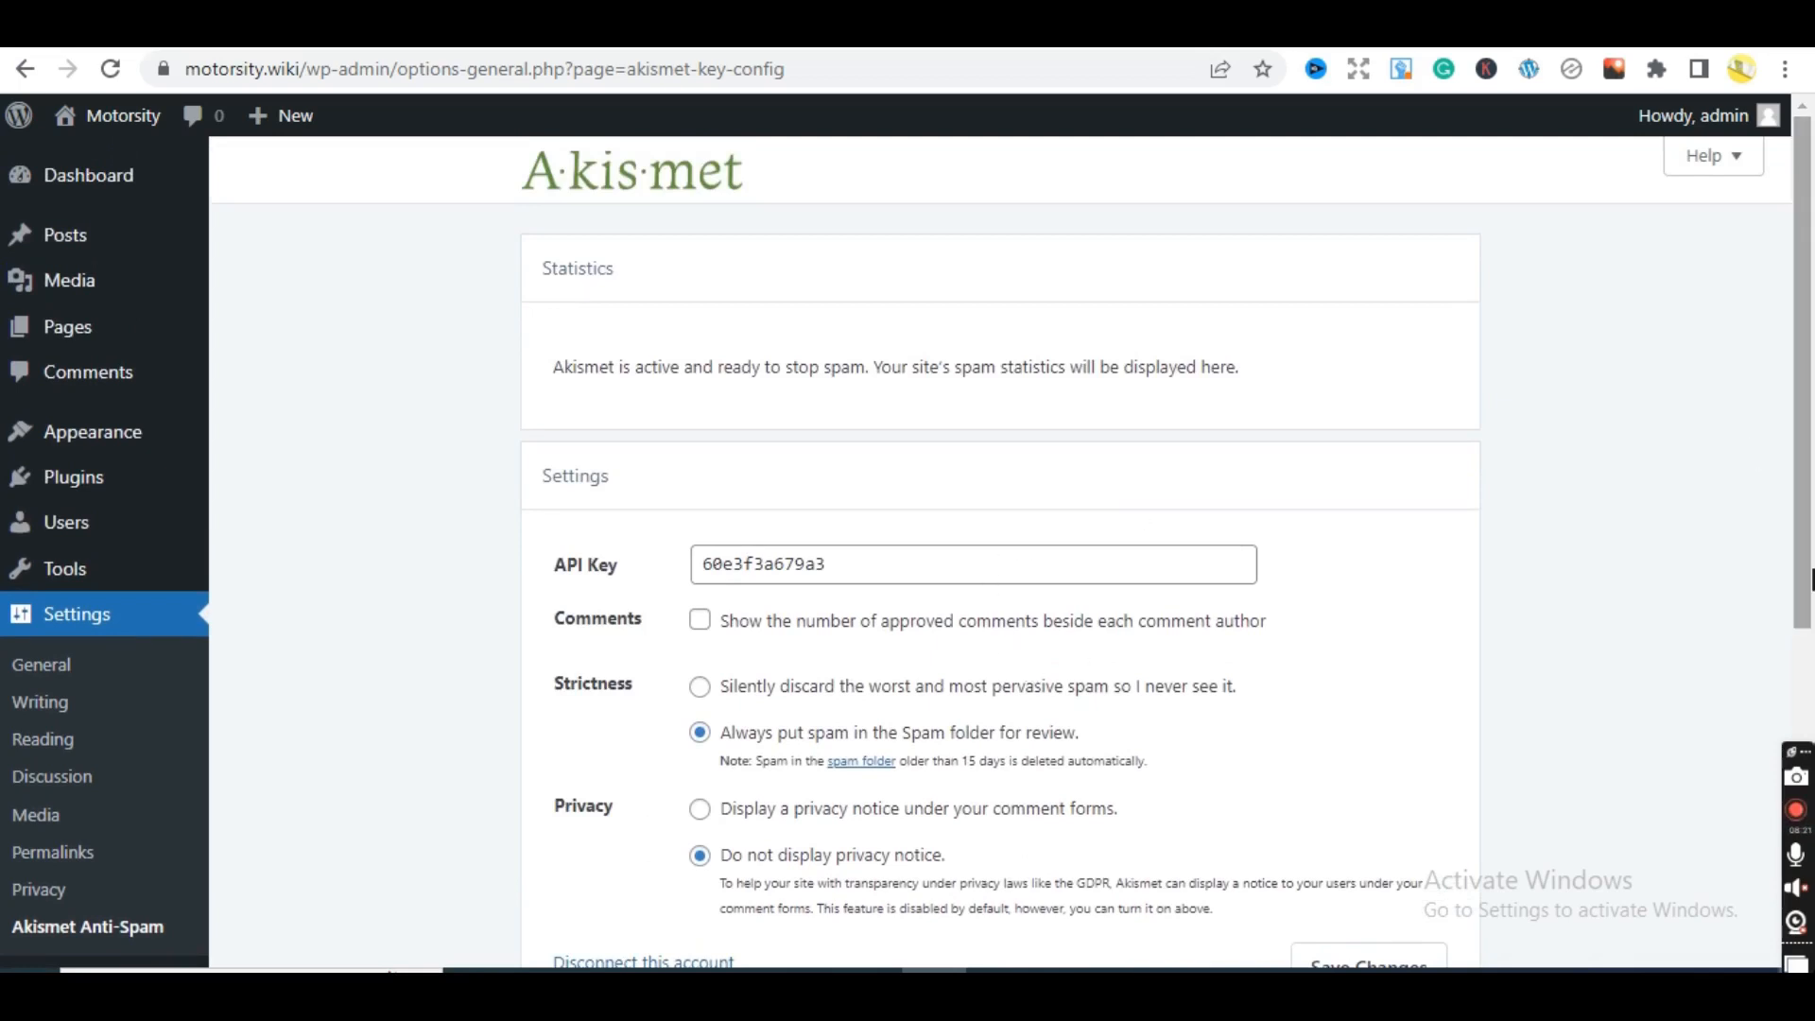
drag(1811, 598, 1801, 527)
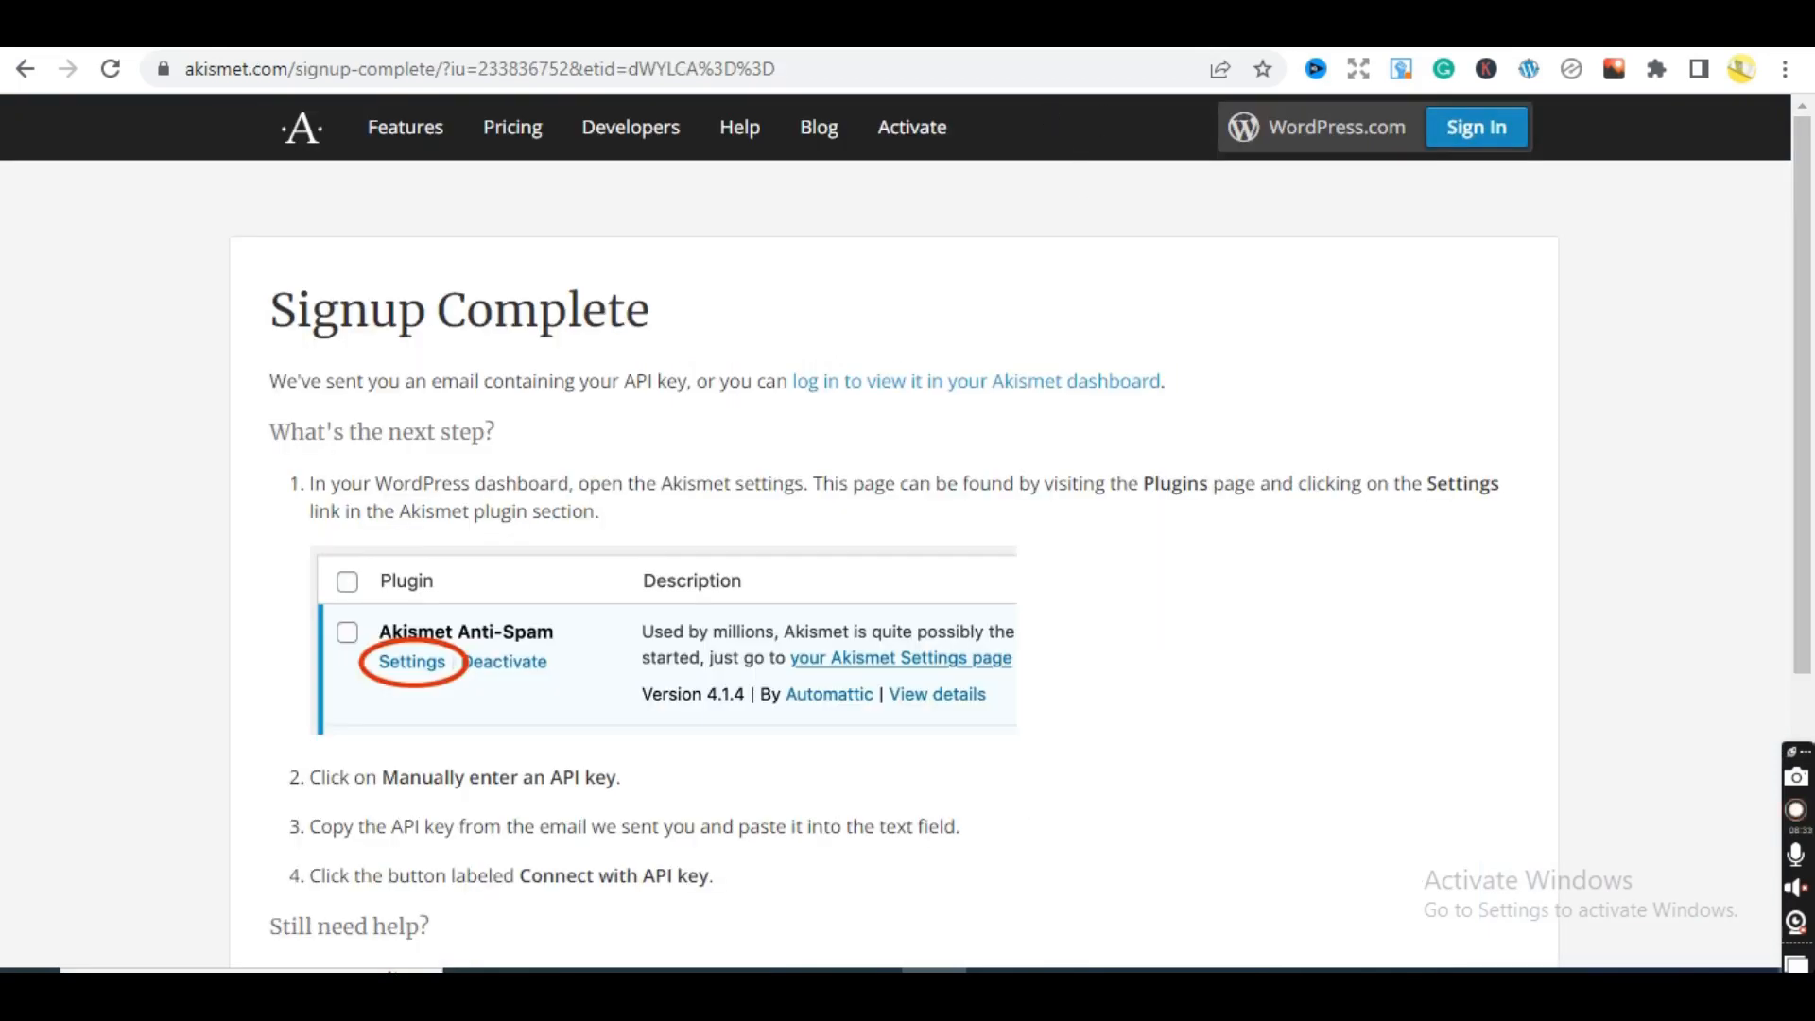
- Leave the Signup Complete page and open Dashboard Home to check At a Glance
click(24, 68)
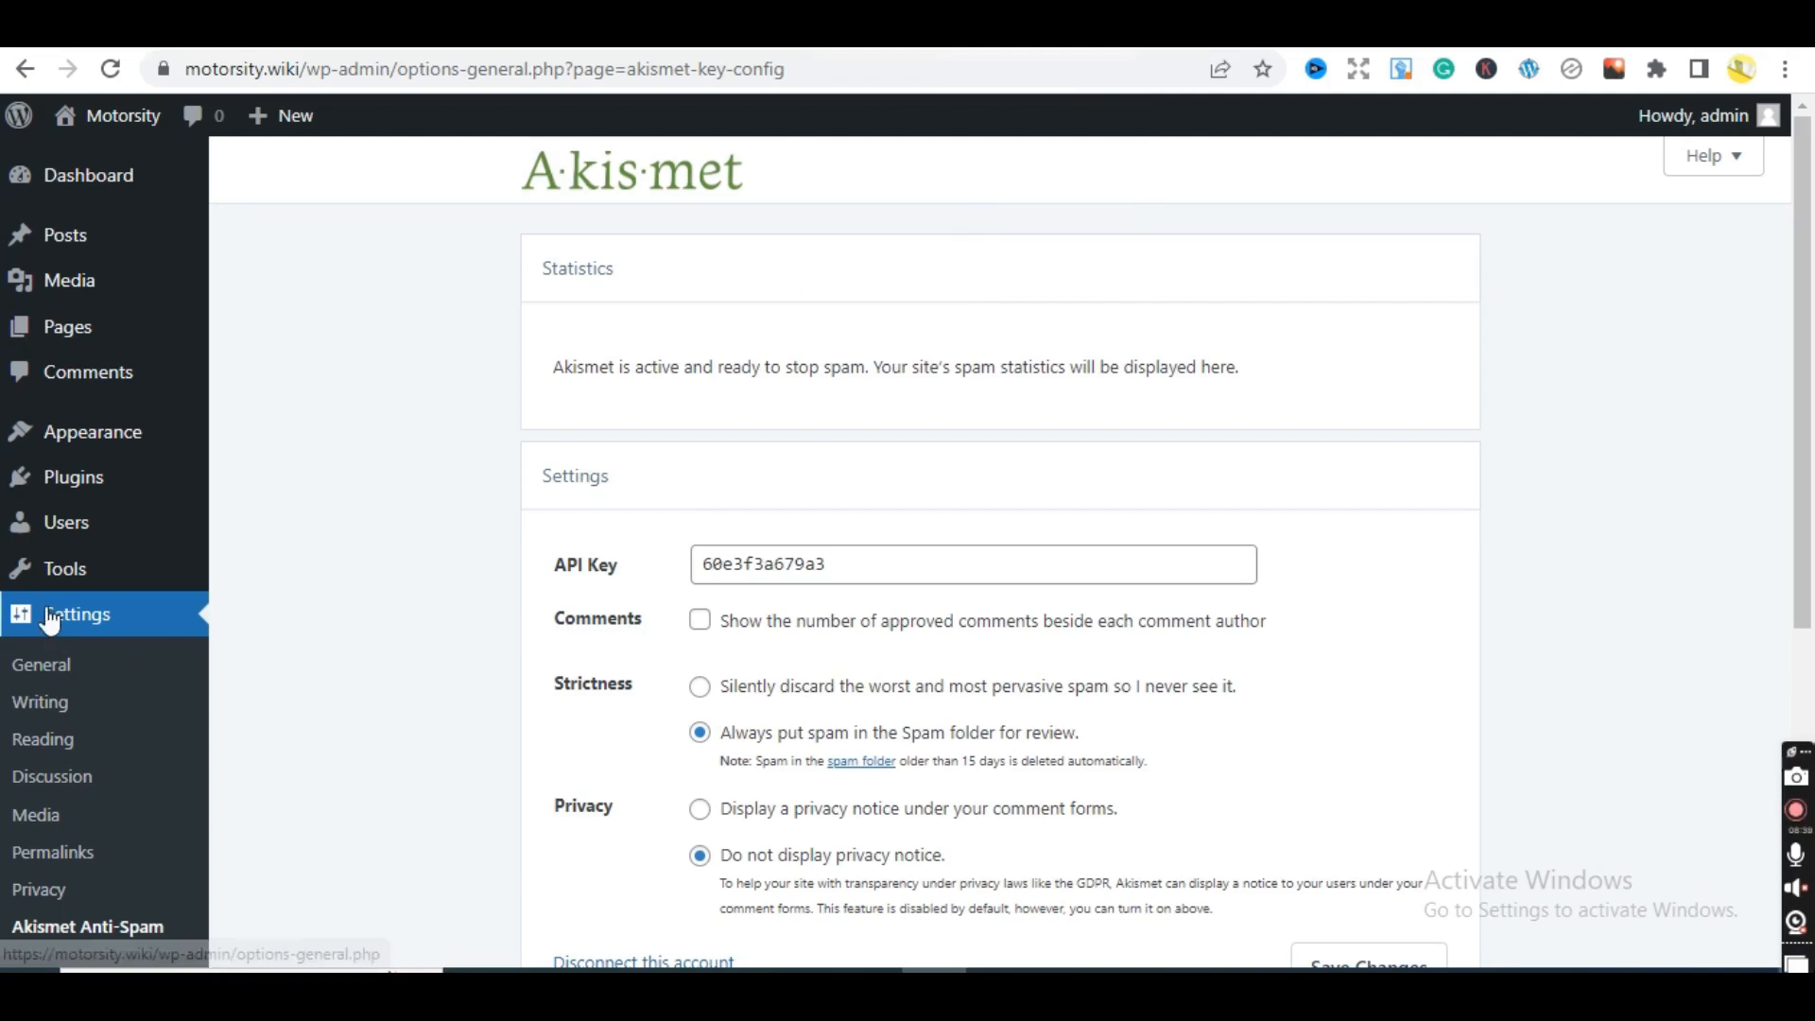
mouse_move(57, 174)
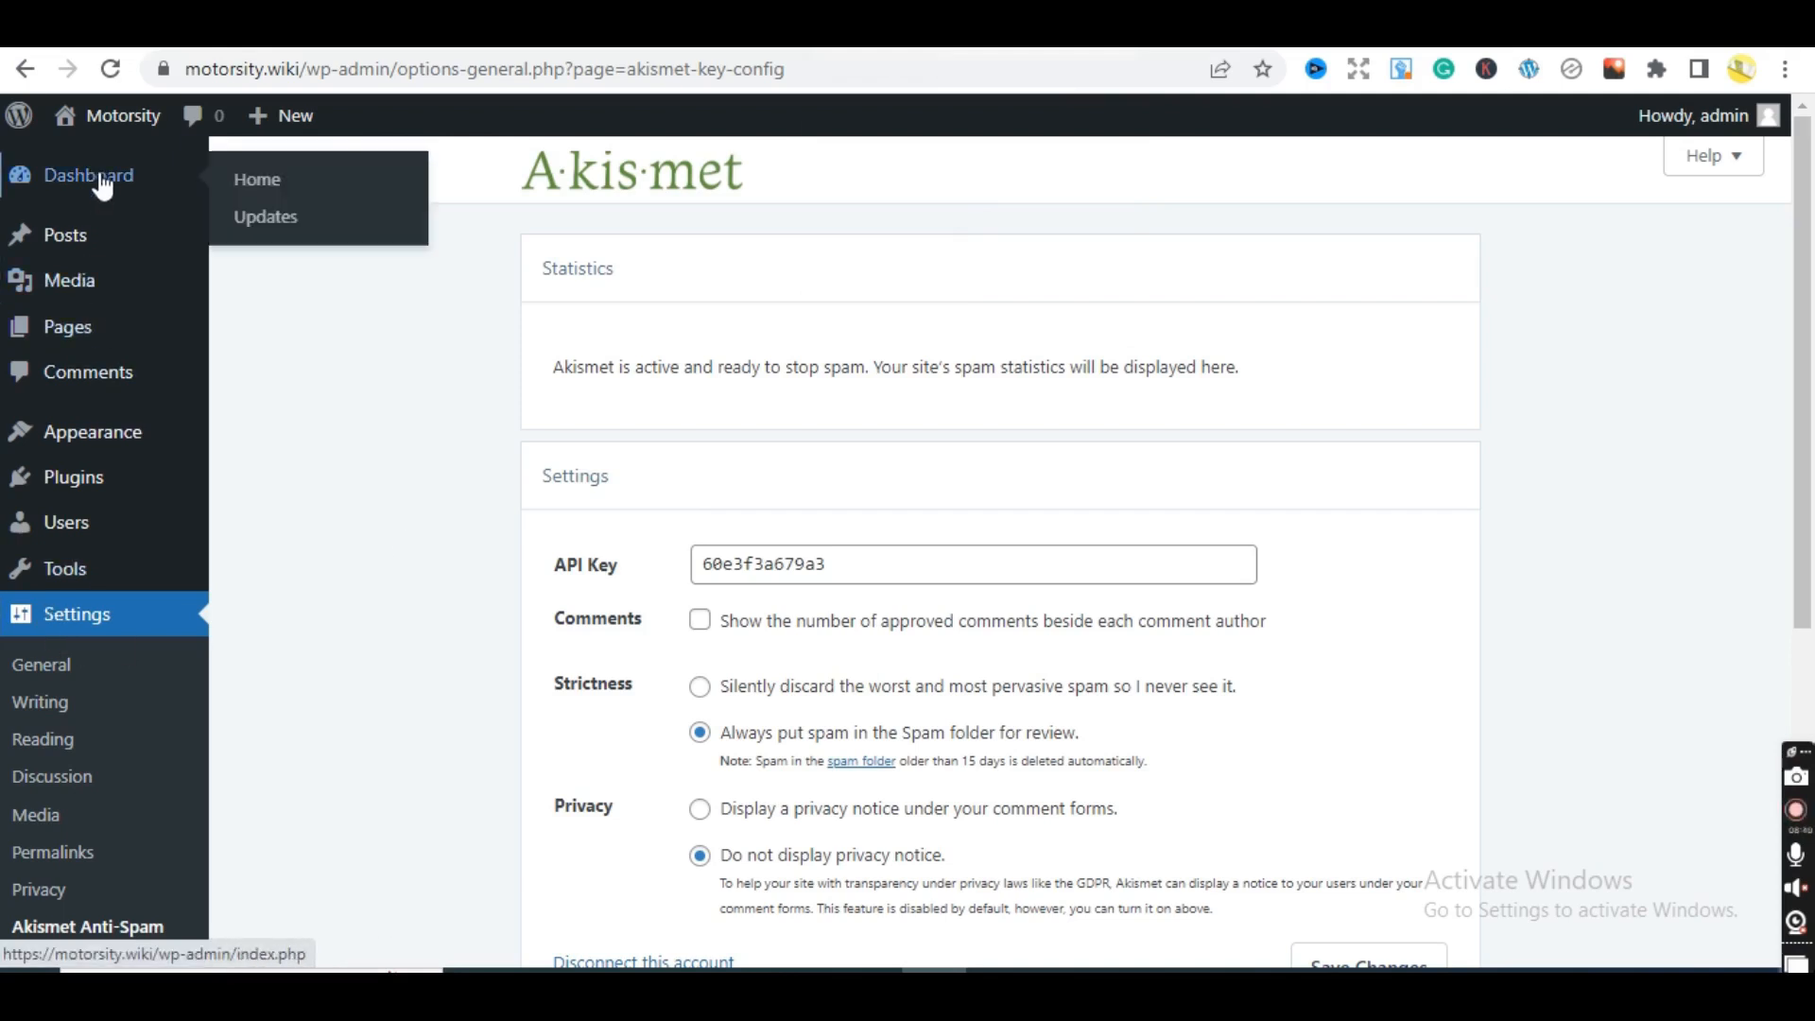
click(256, 176)
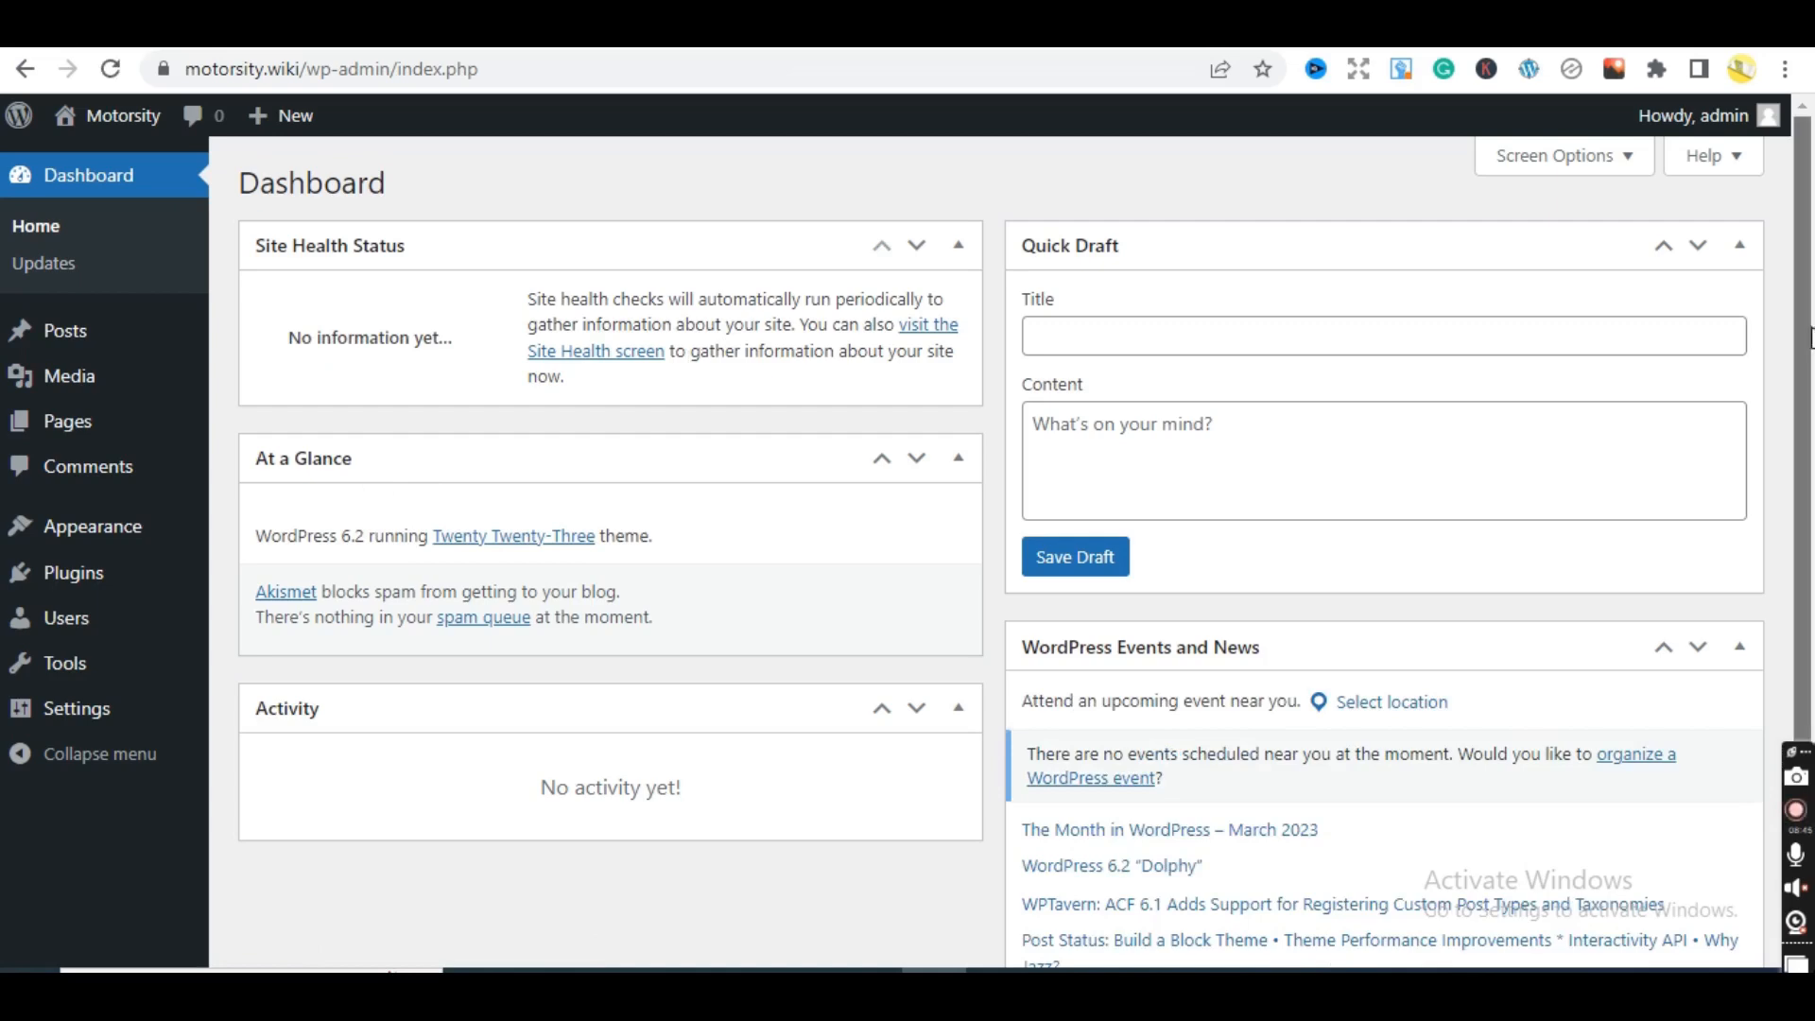
scroll(1759, 336, down, 3)
scroll(1733, 337, up, 2)
scroll(1733, 338, up, 1)
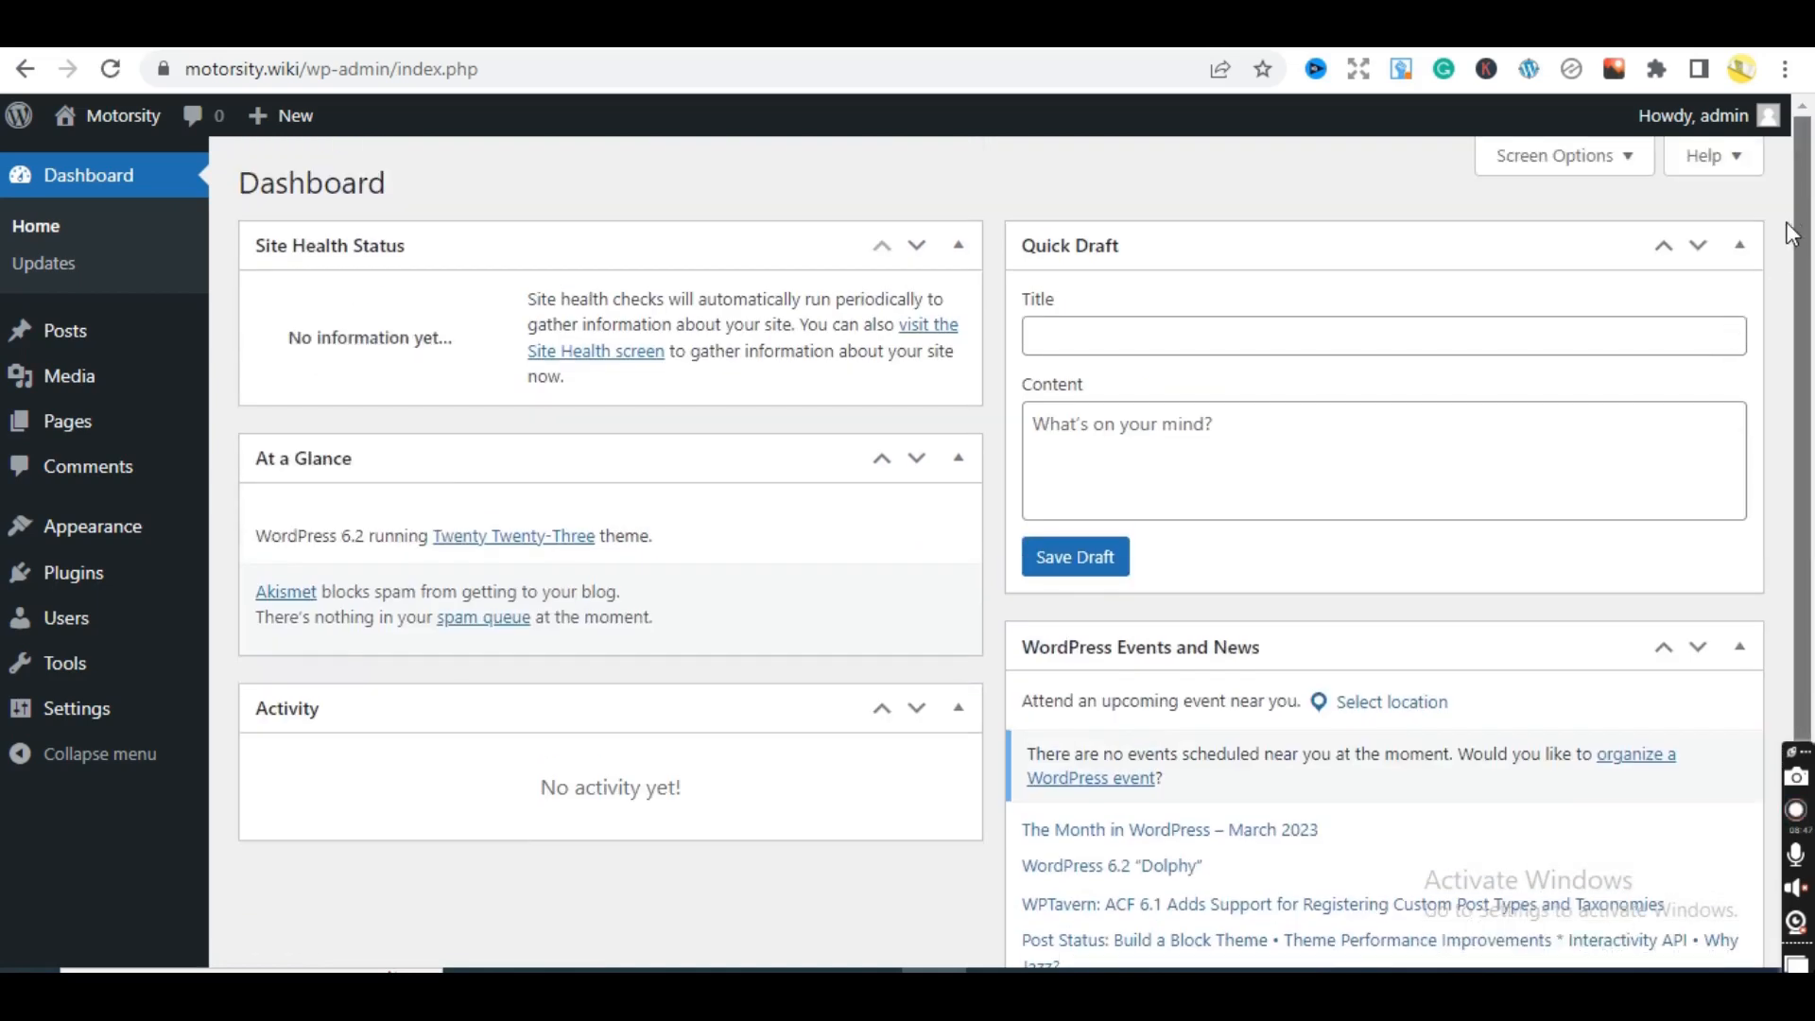
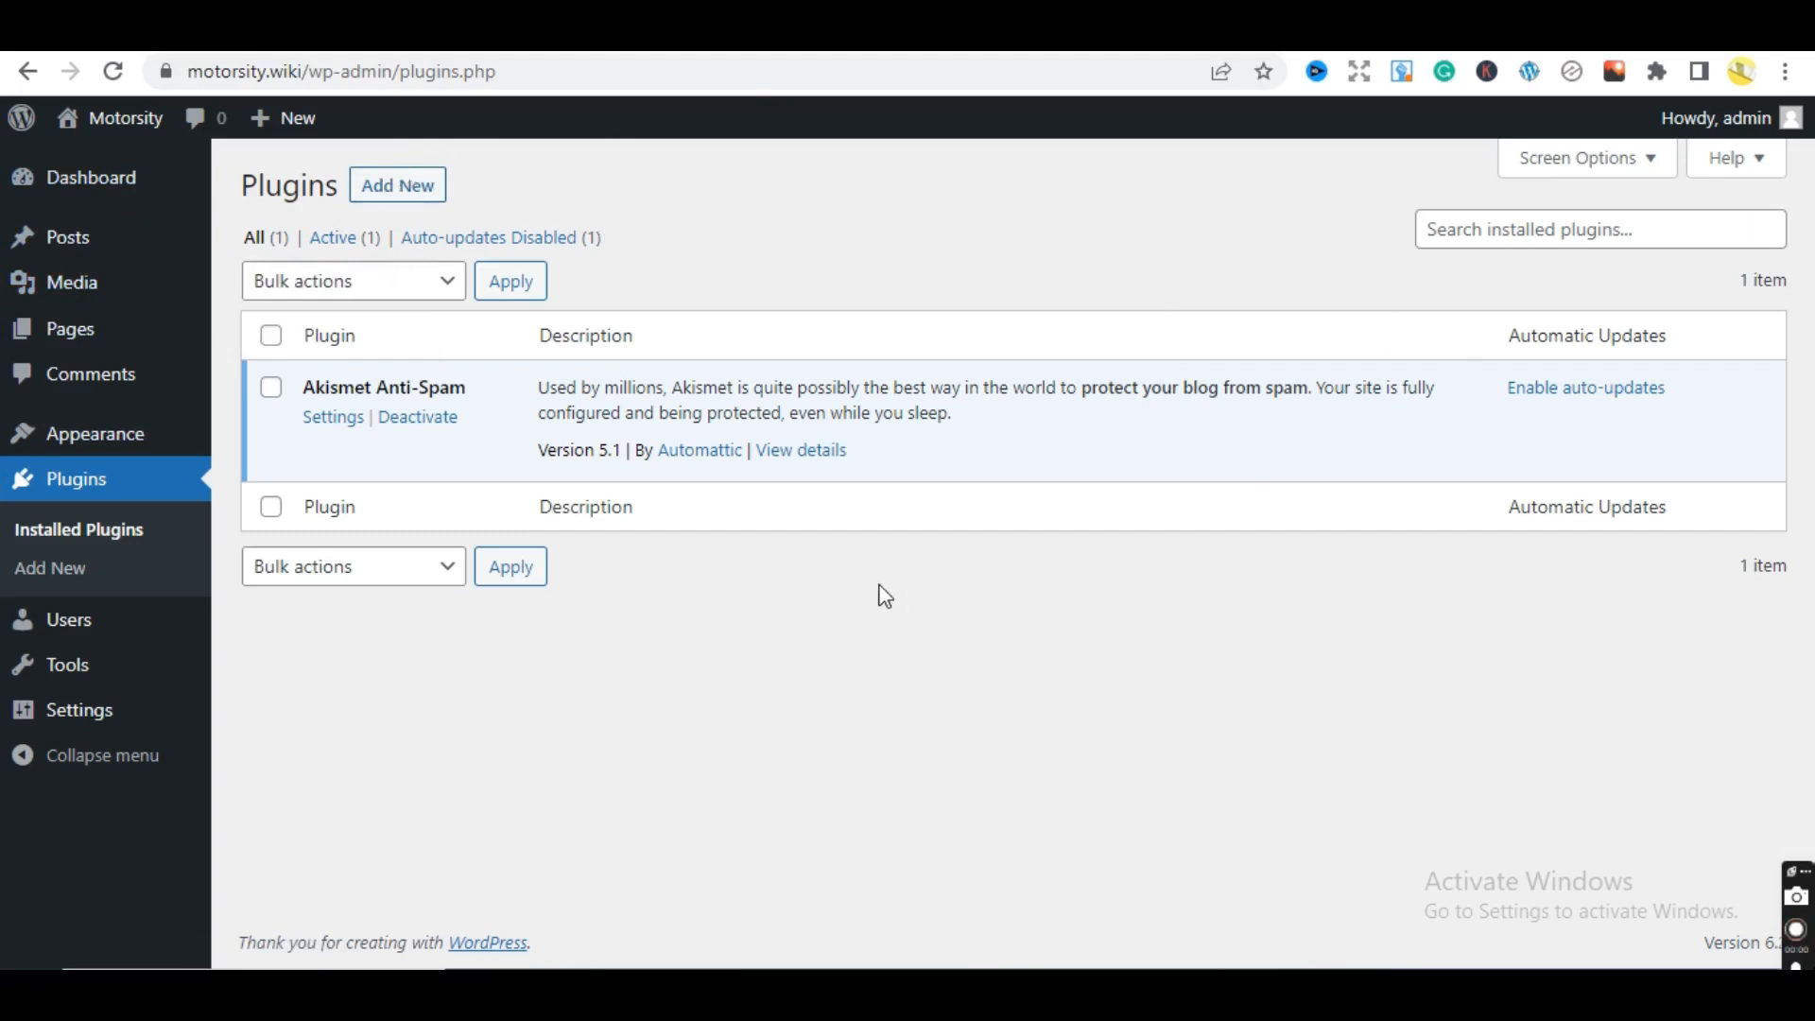
- Search the plugin directory for 'breez', then install and activate the Breeze cache plugin
click(401, 202)
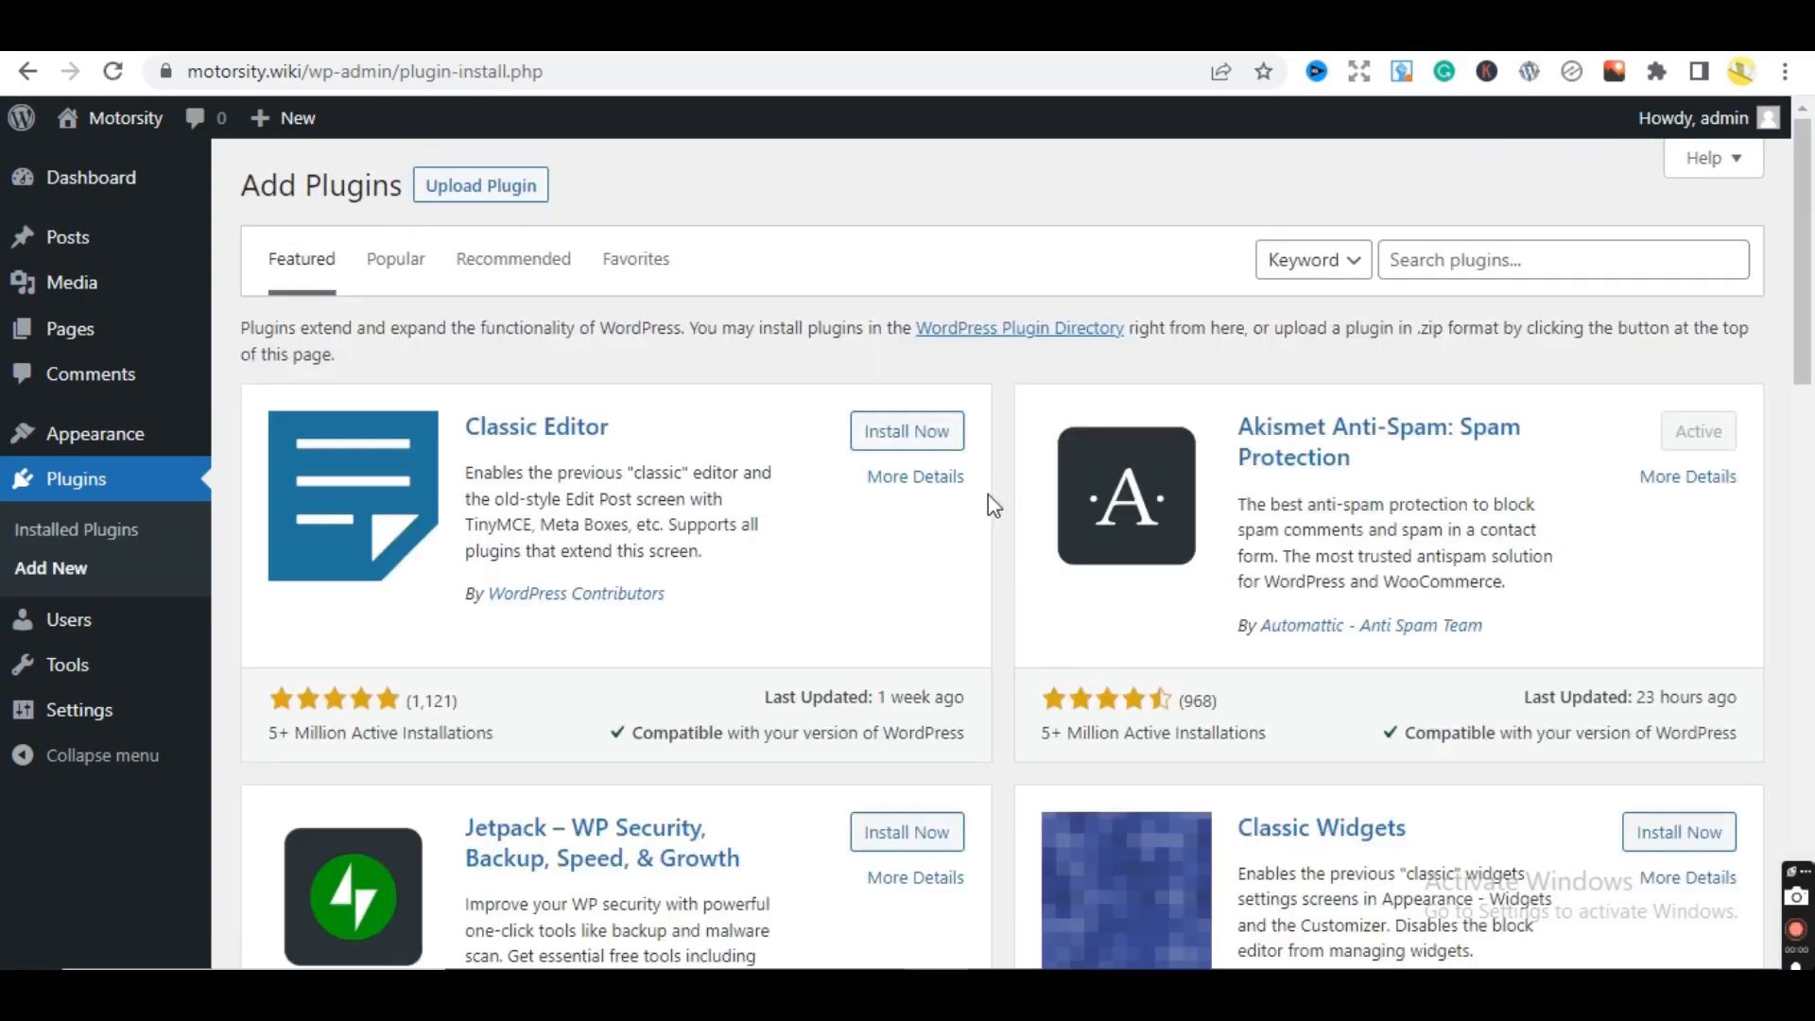
click(1434, 273)
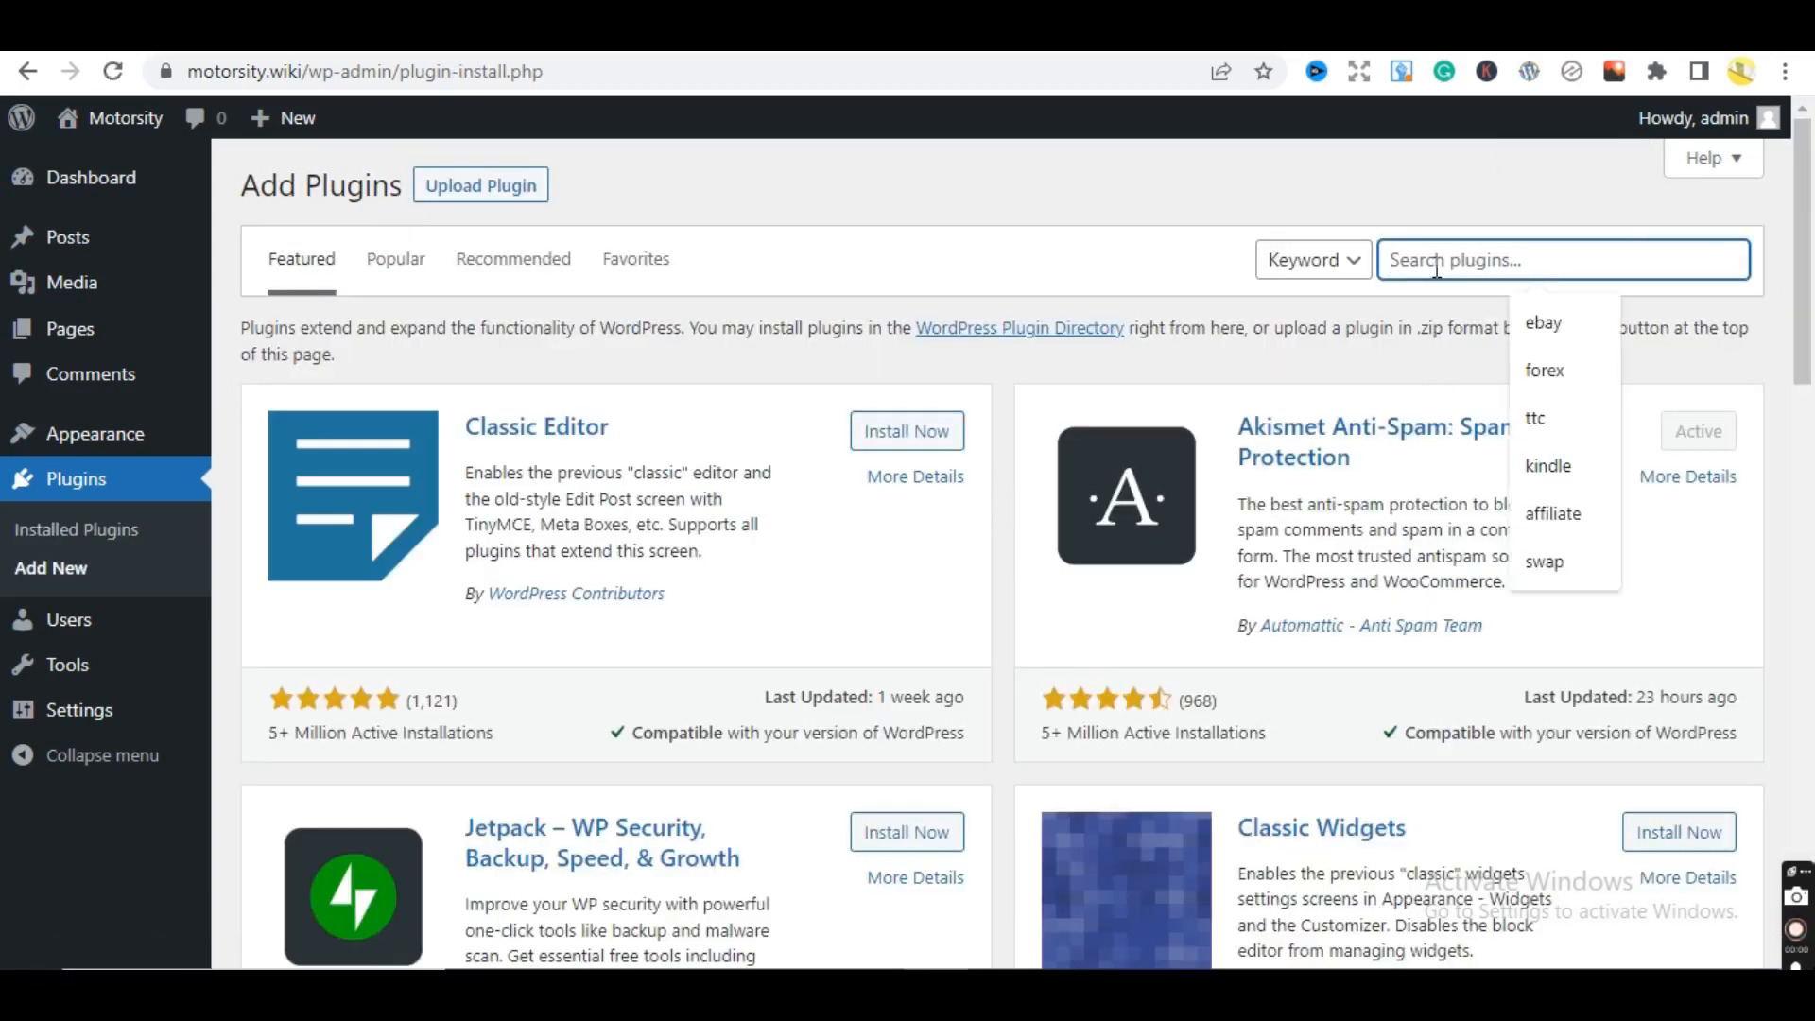
text(breeze)
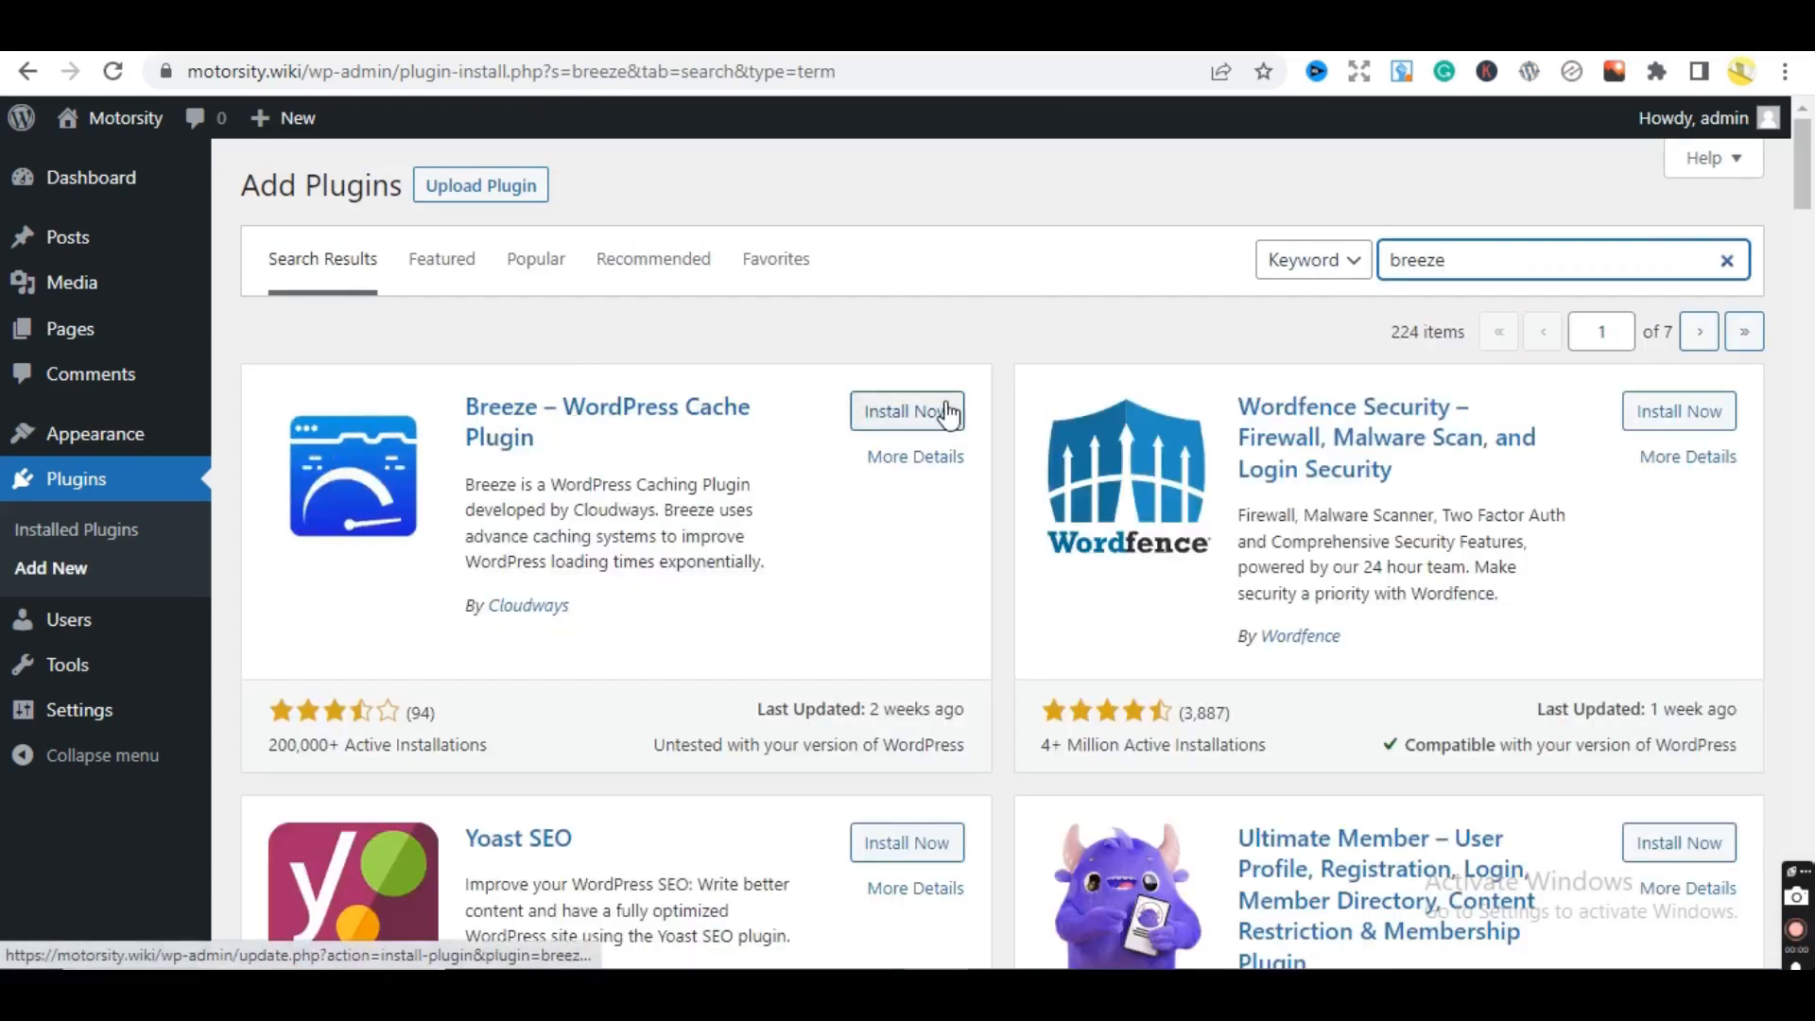
click(941, 412)
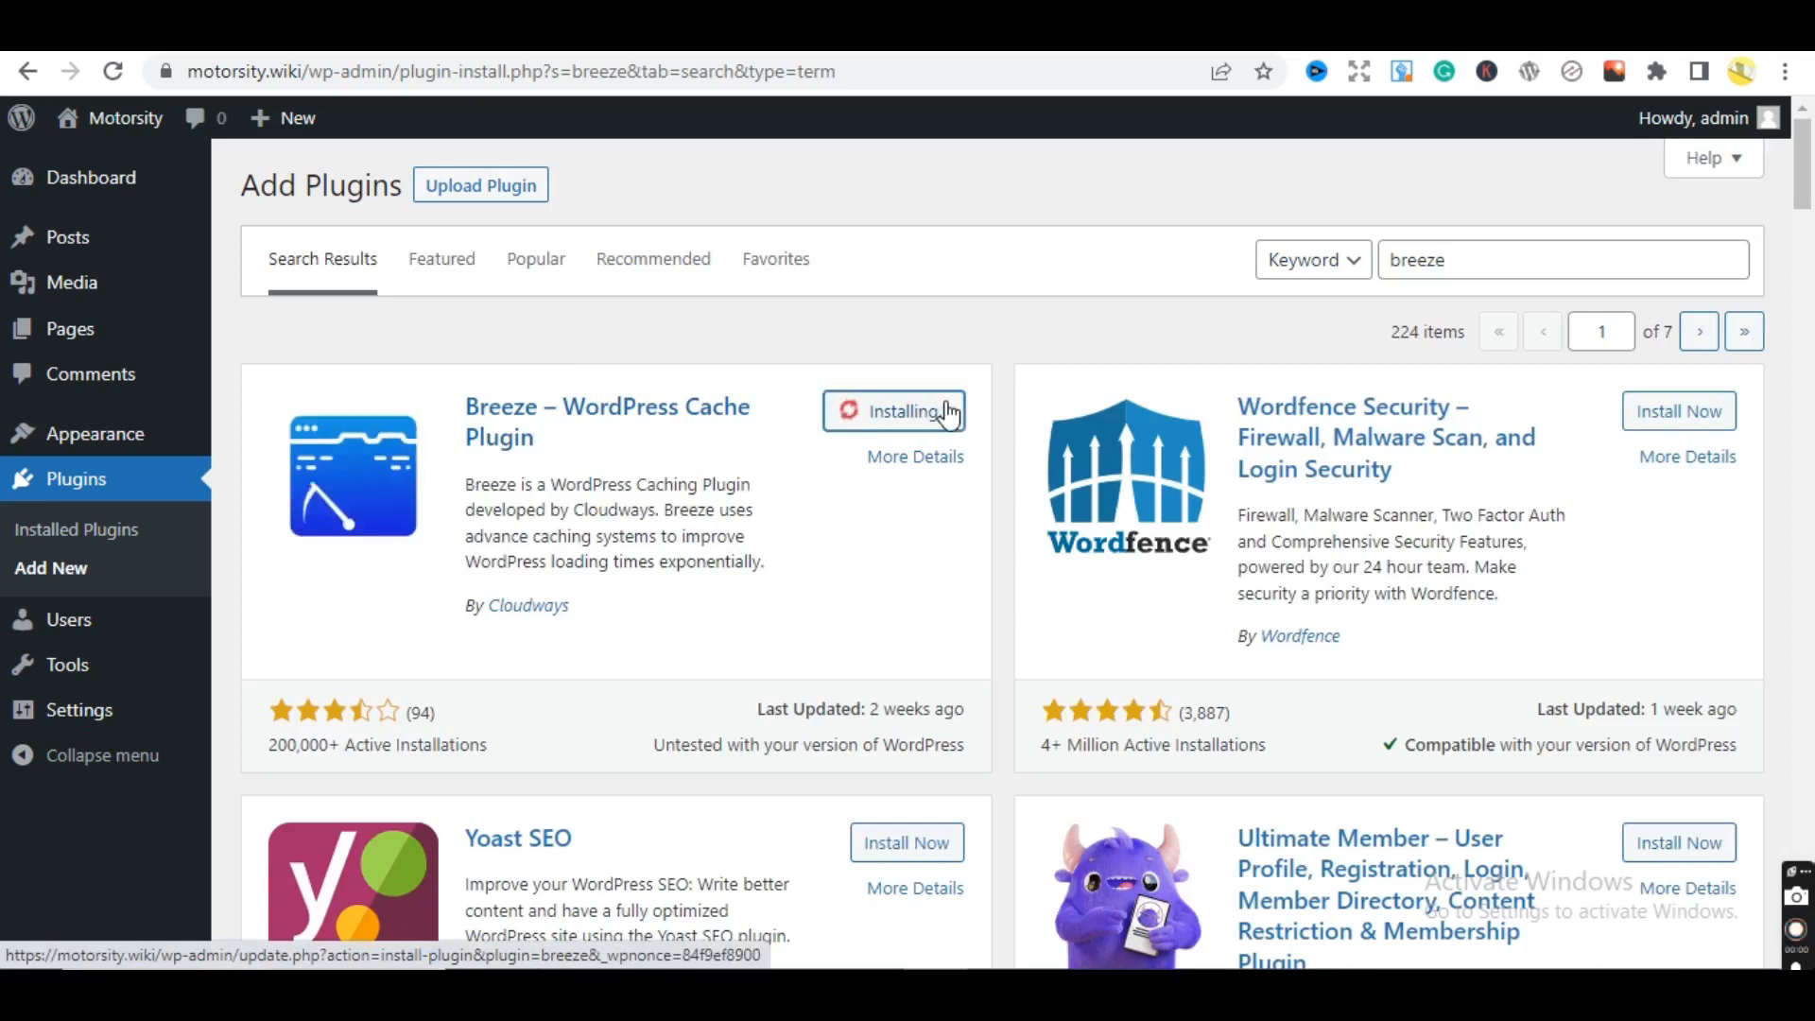
click(910, 416)
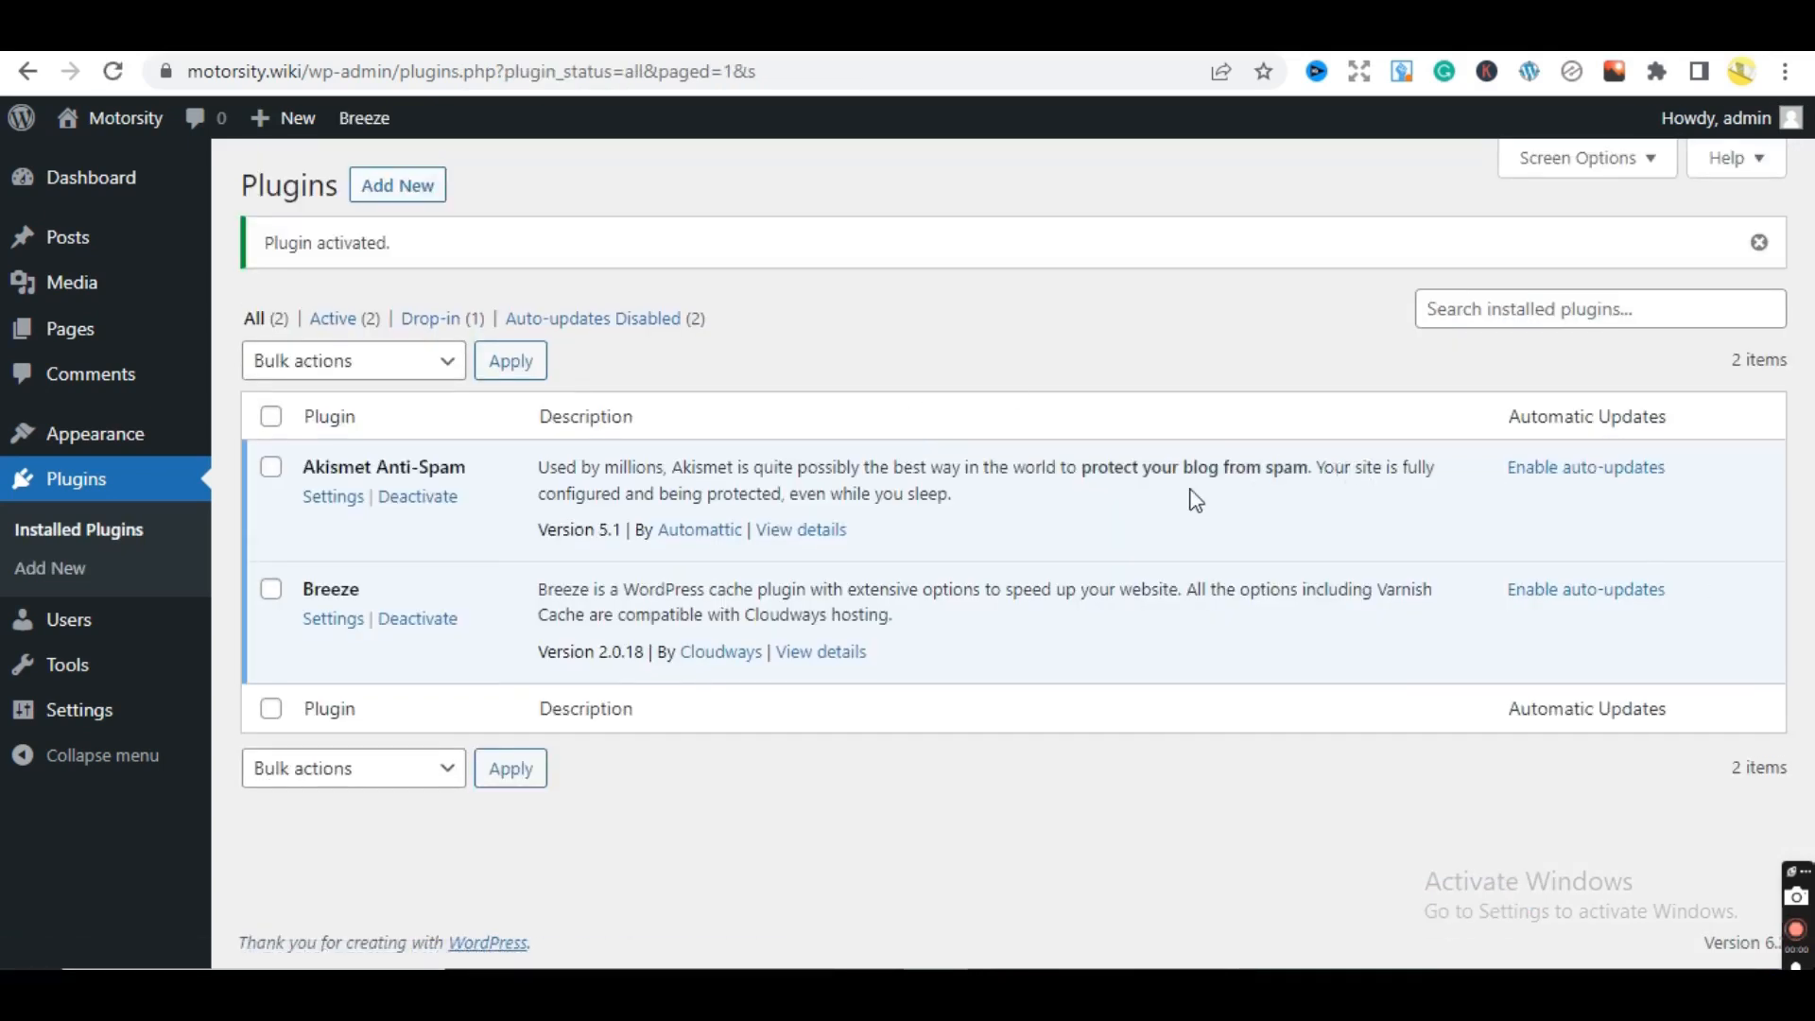
- In Breeze settings, enable Lazy Load Images, iFrame lazy load and native browser lazy load, then save
click(336, 622)
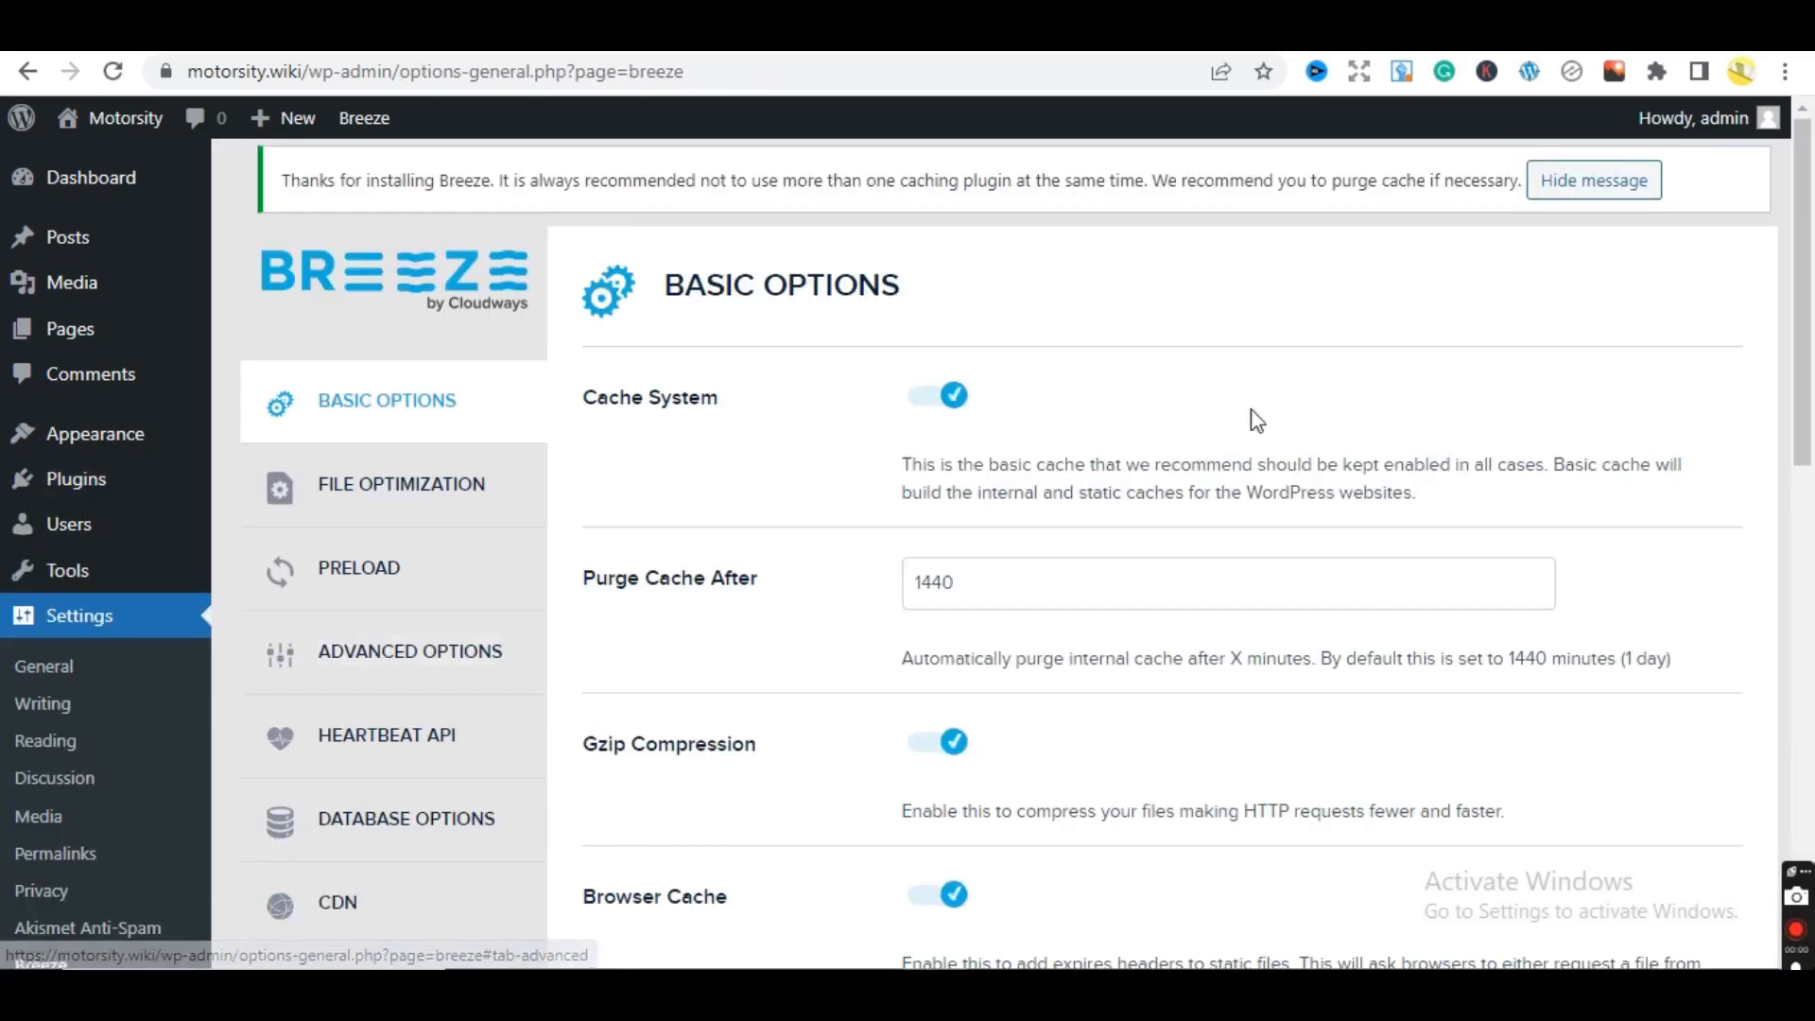
drag(1811, 322, 1810, 574)
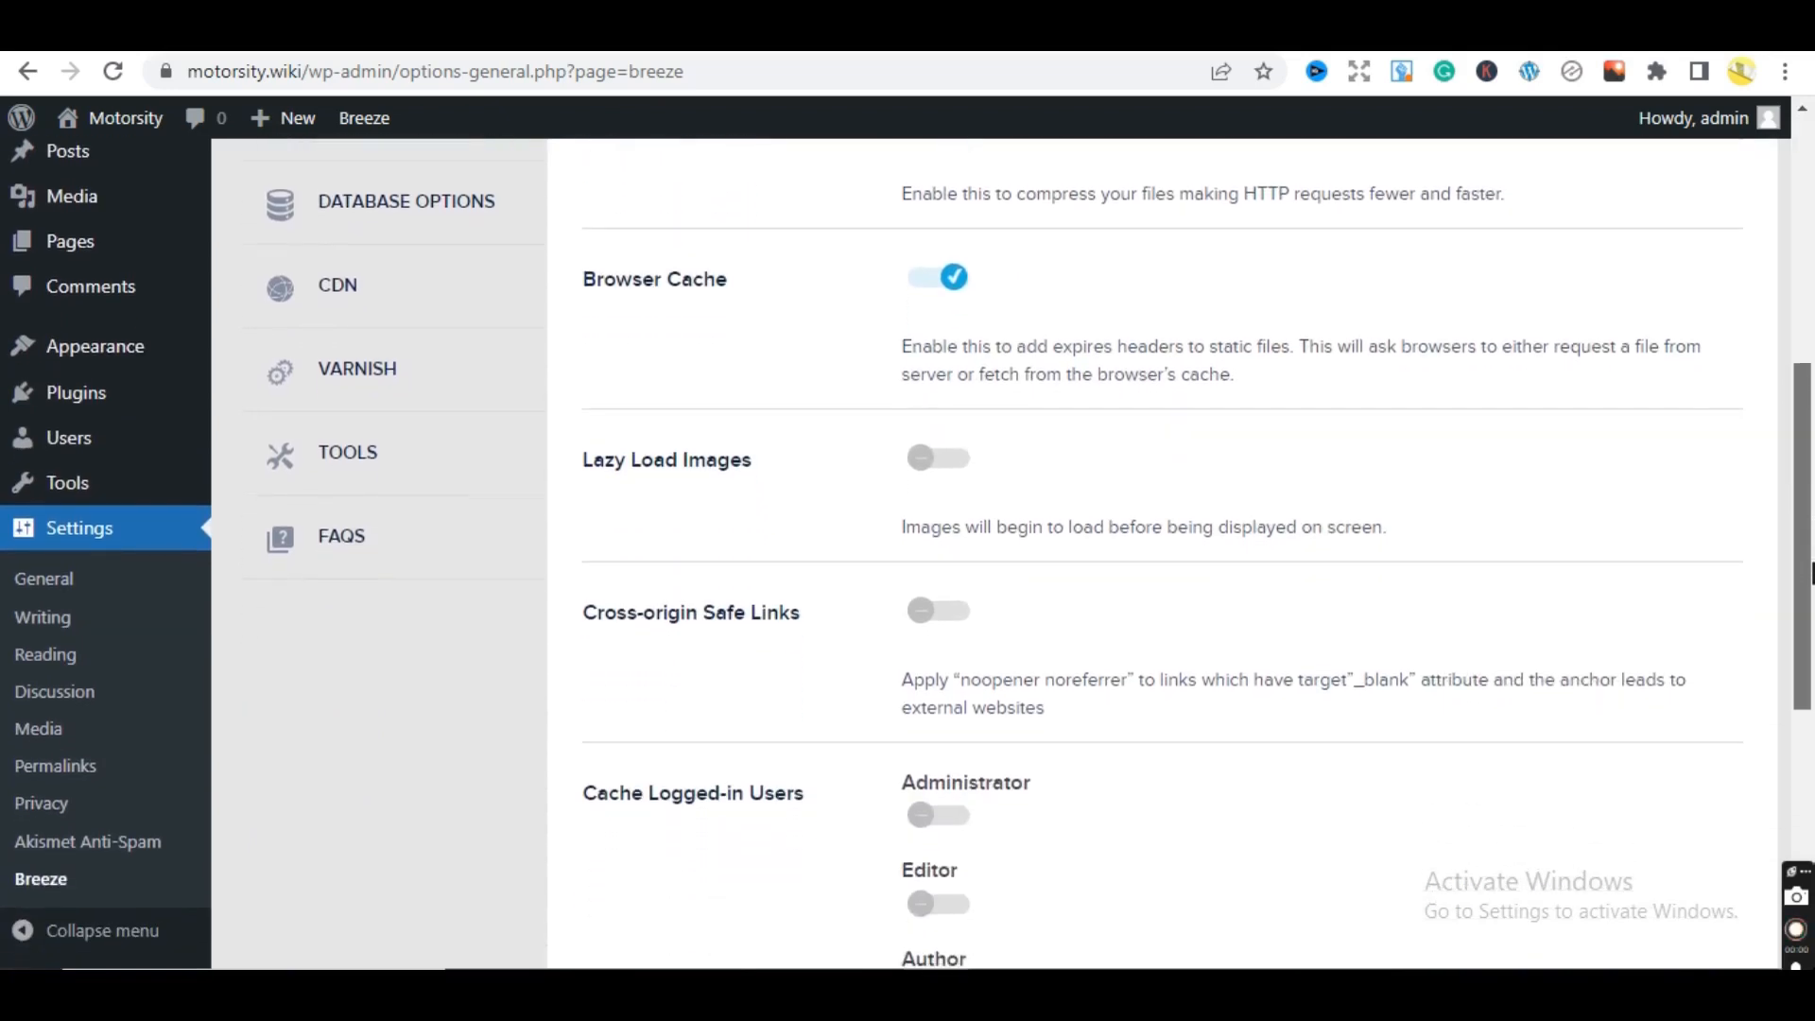
click(962, 465)
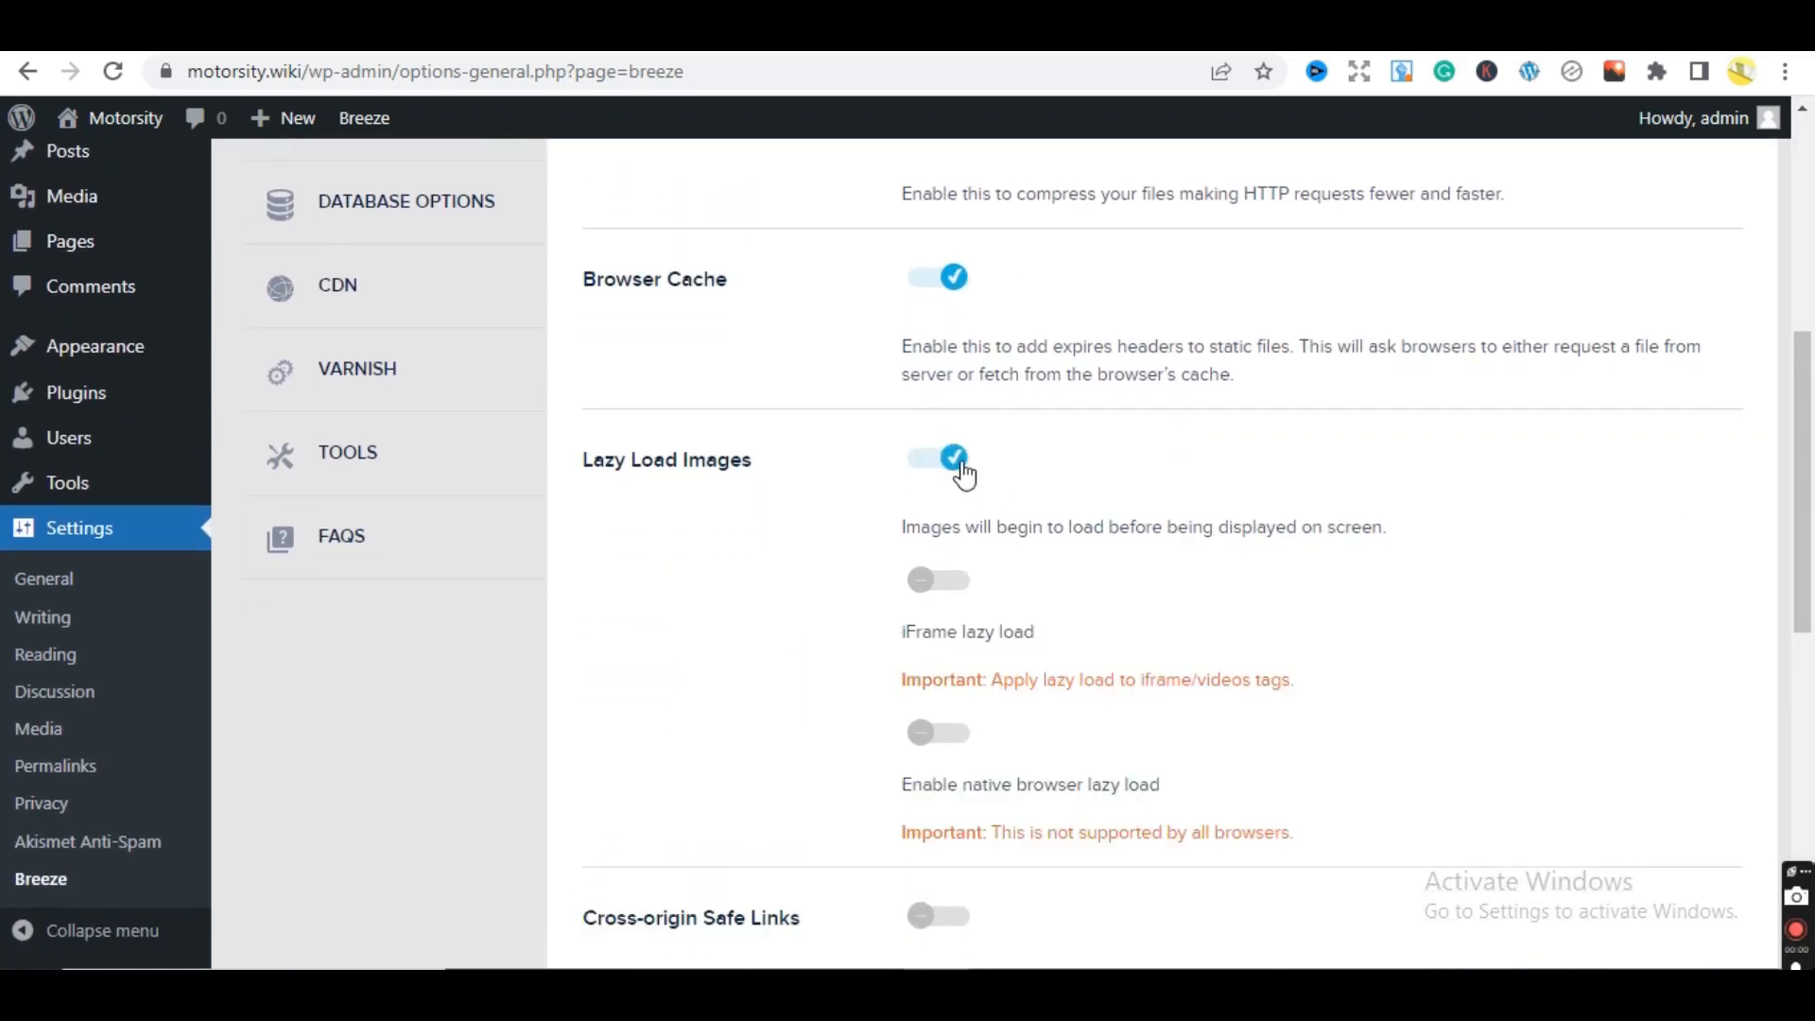
click(960, 592)
click(966, 751)
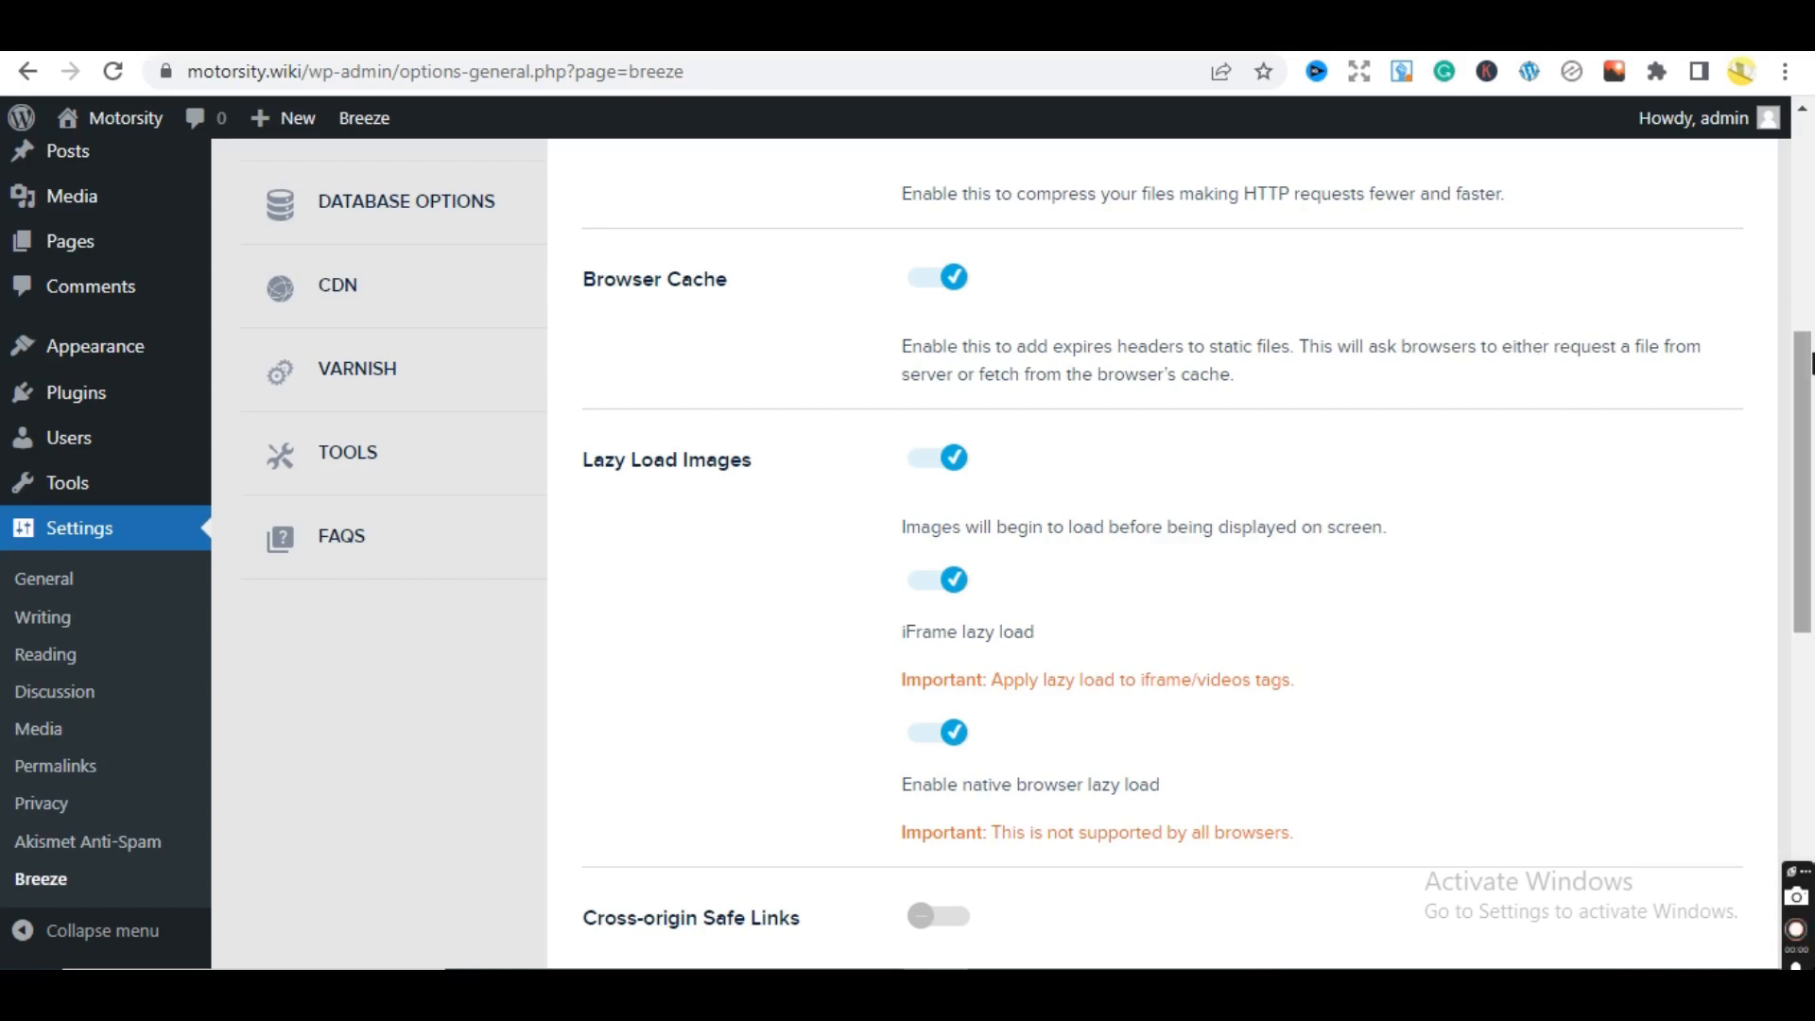
drag(1801, 378, 1782, 728)
click(727, 799)
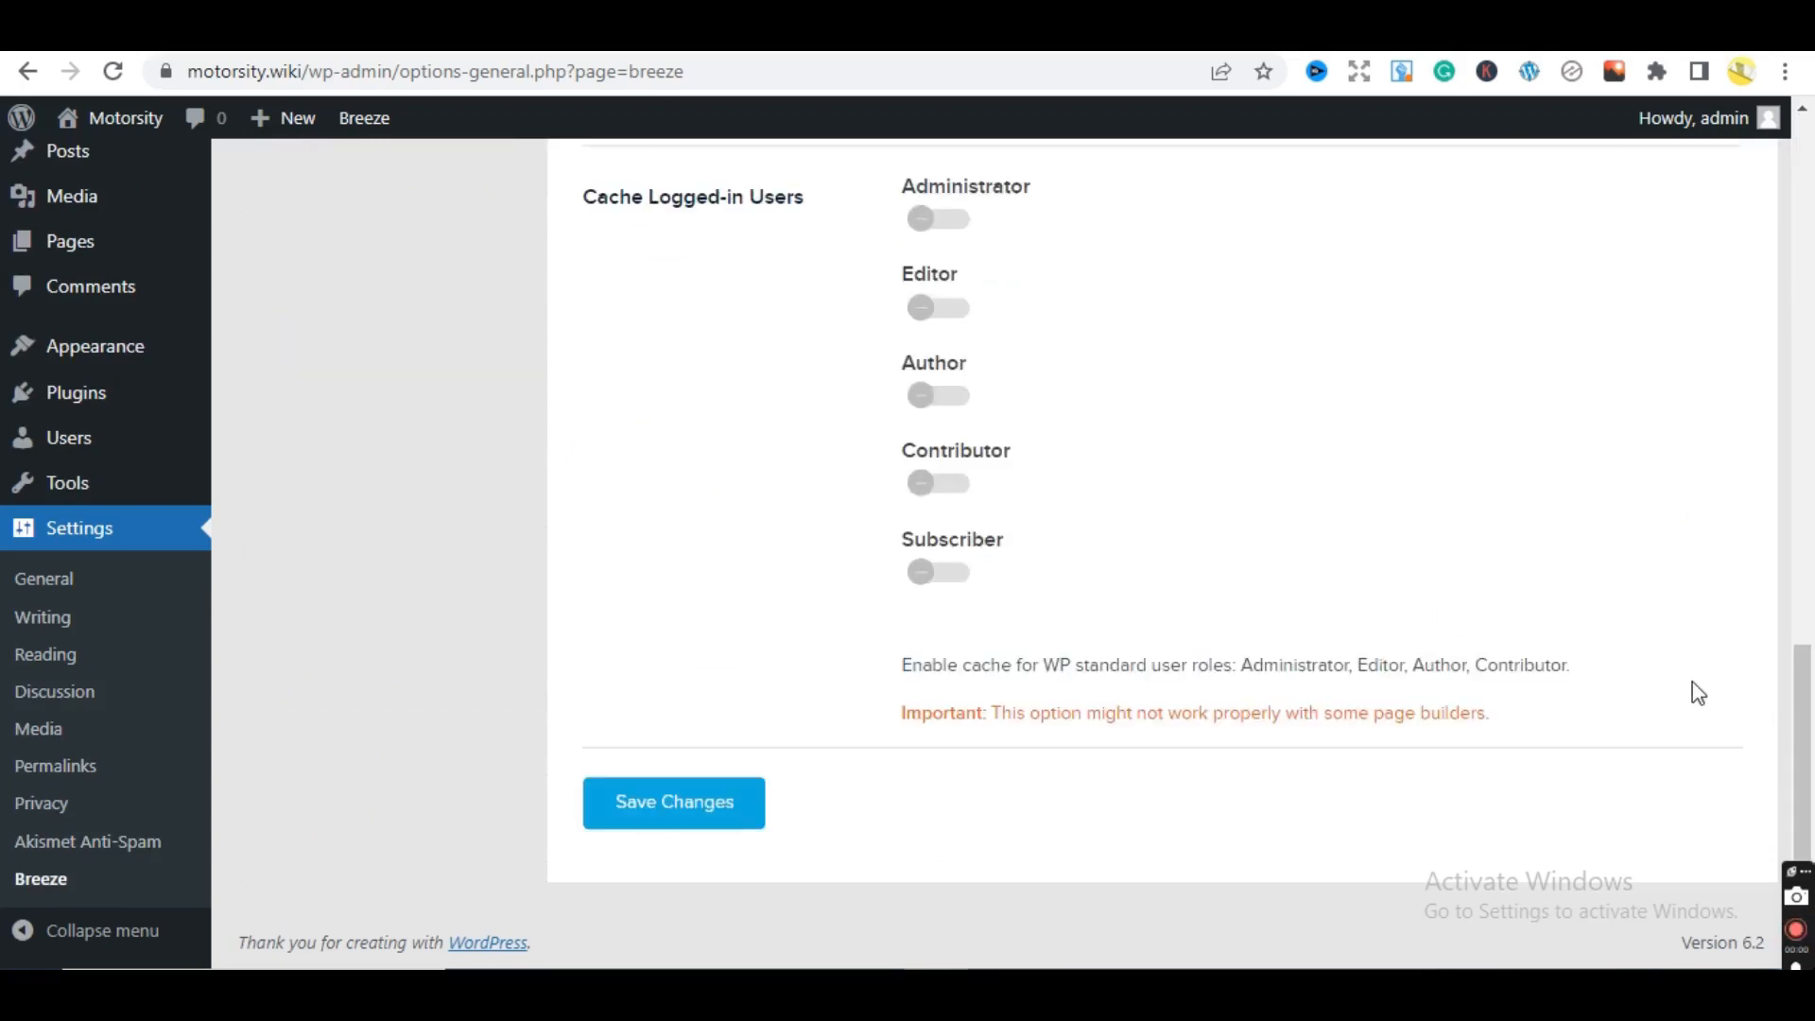
- Check Breeze's Advanced Options, return to Basic Options, then open Settings > General
drag(1811, 726, 1693, 255)
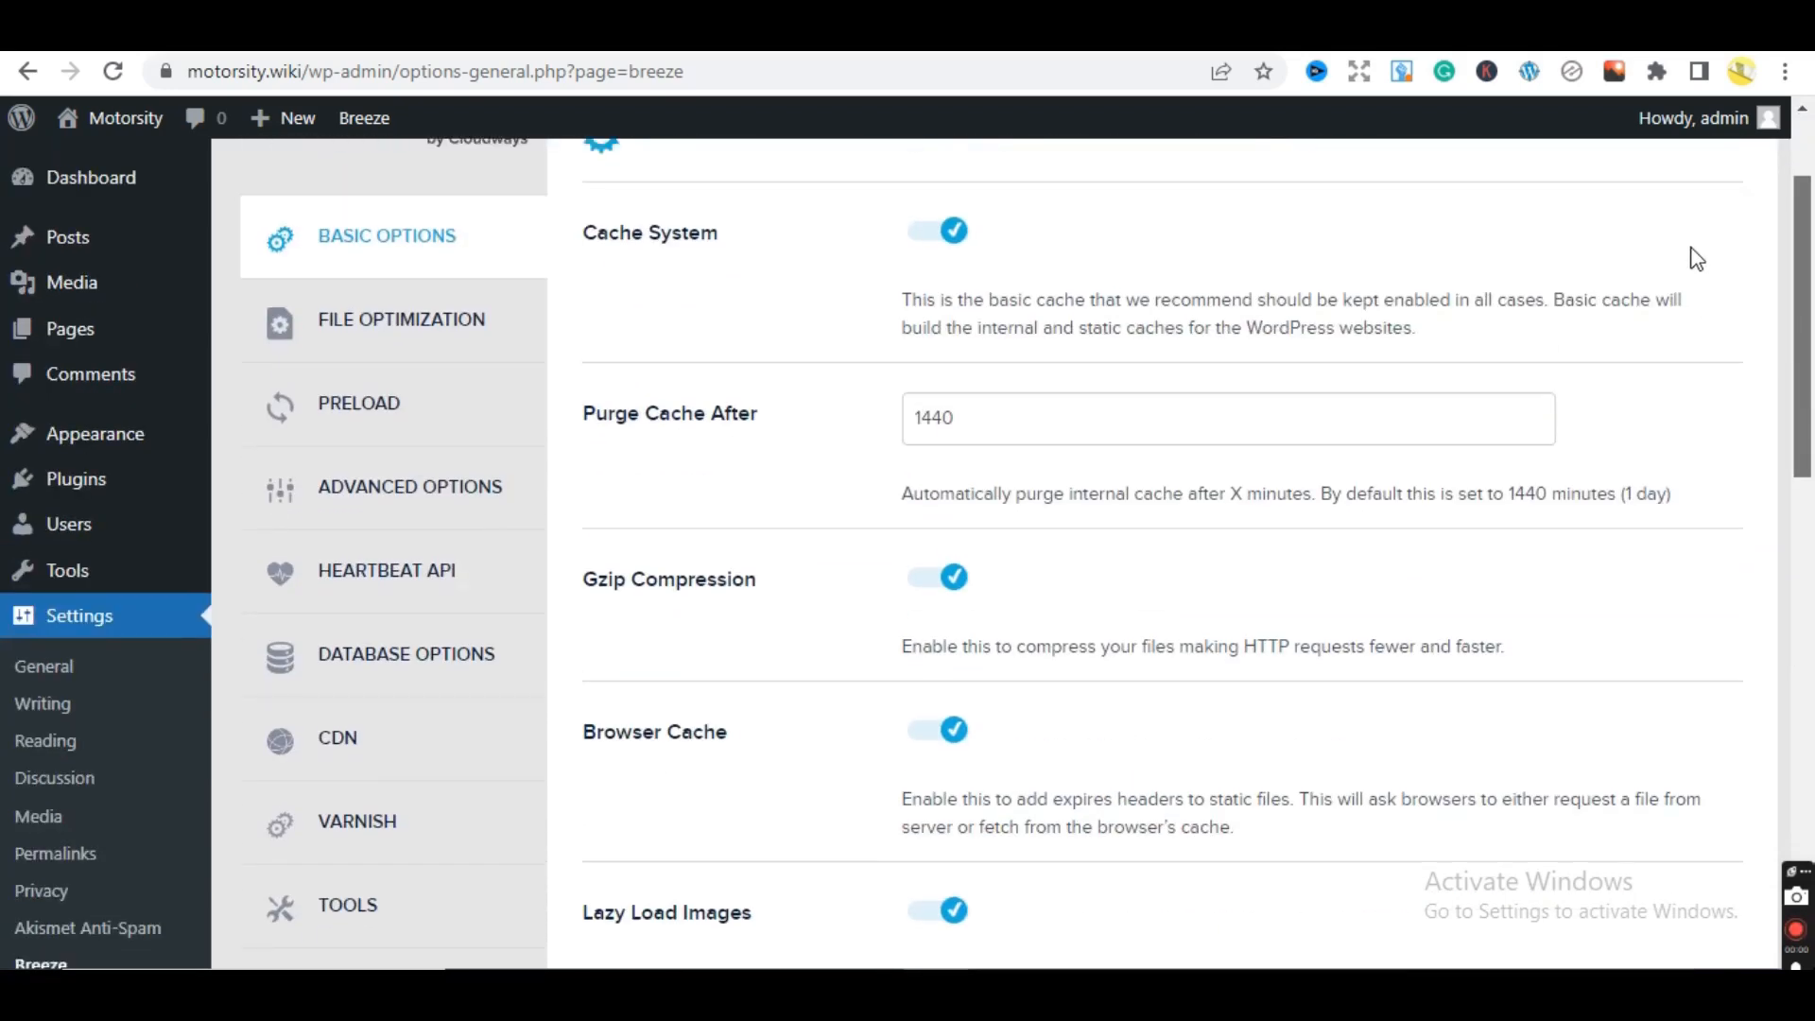
click(387, 505)
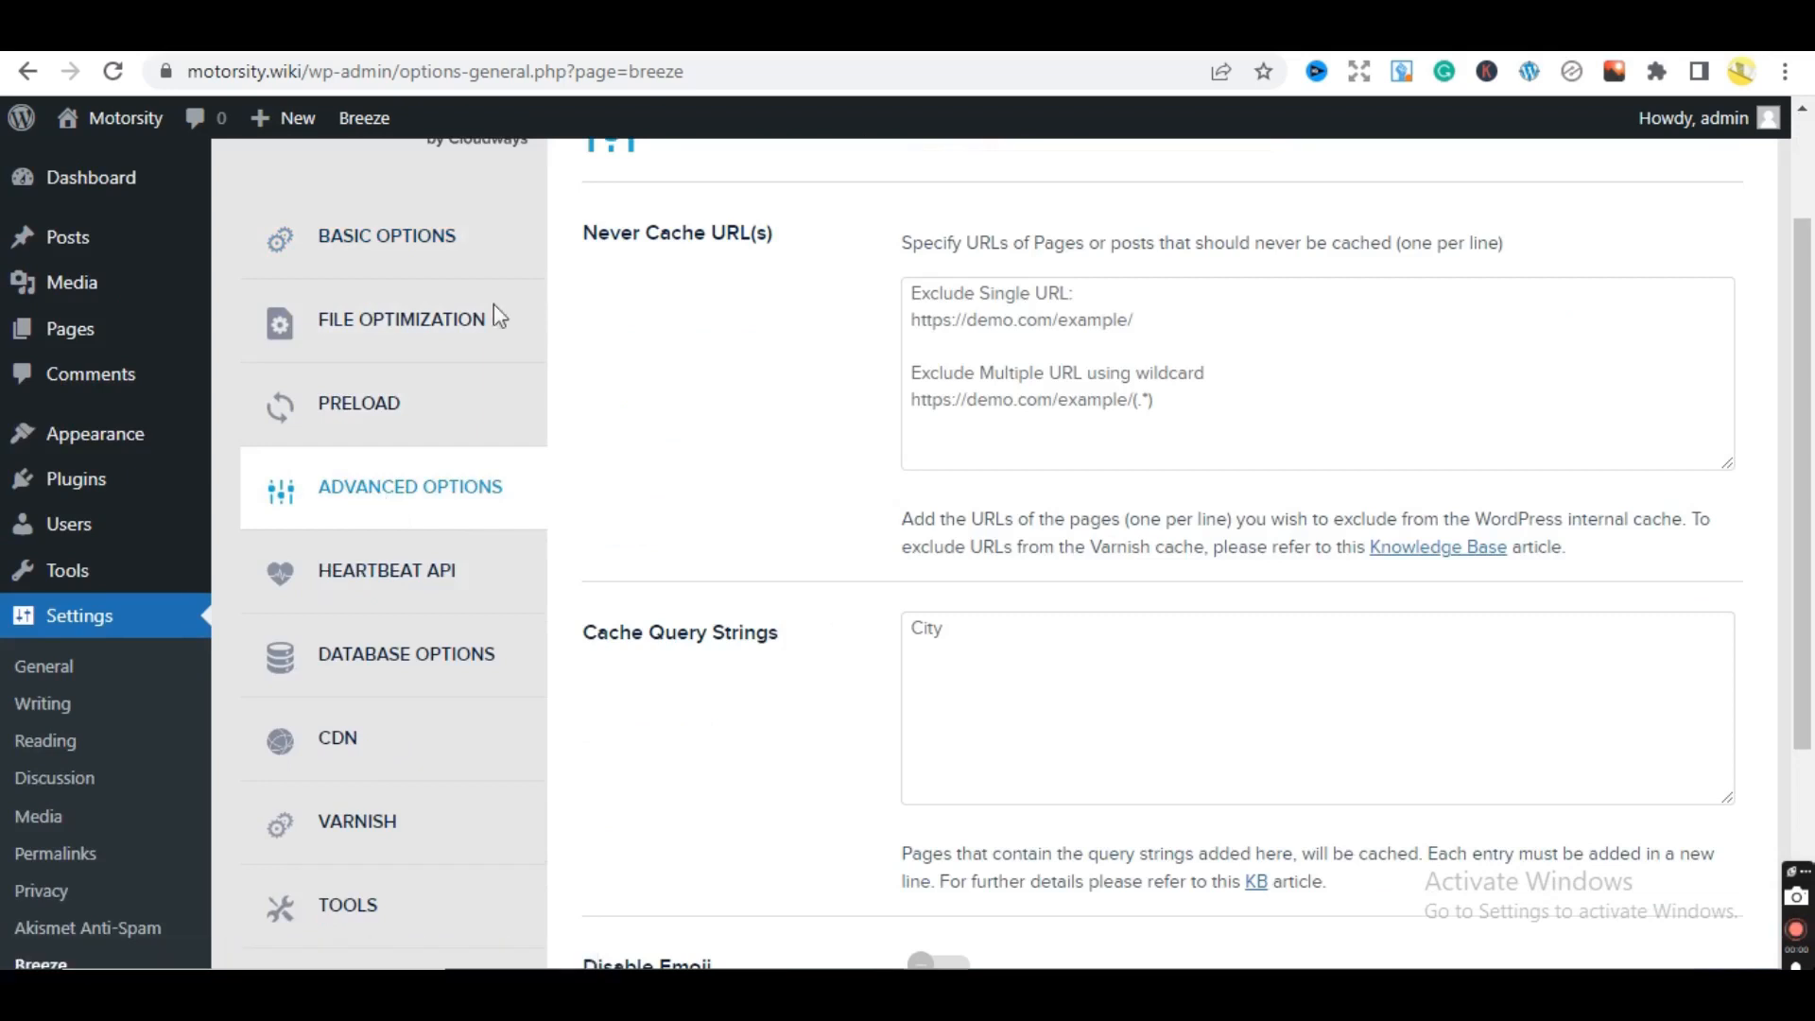
click(377, 265)
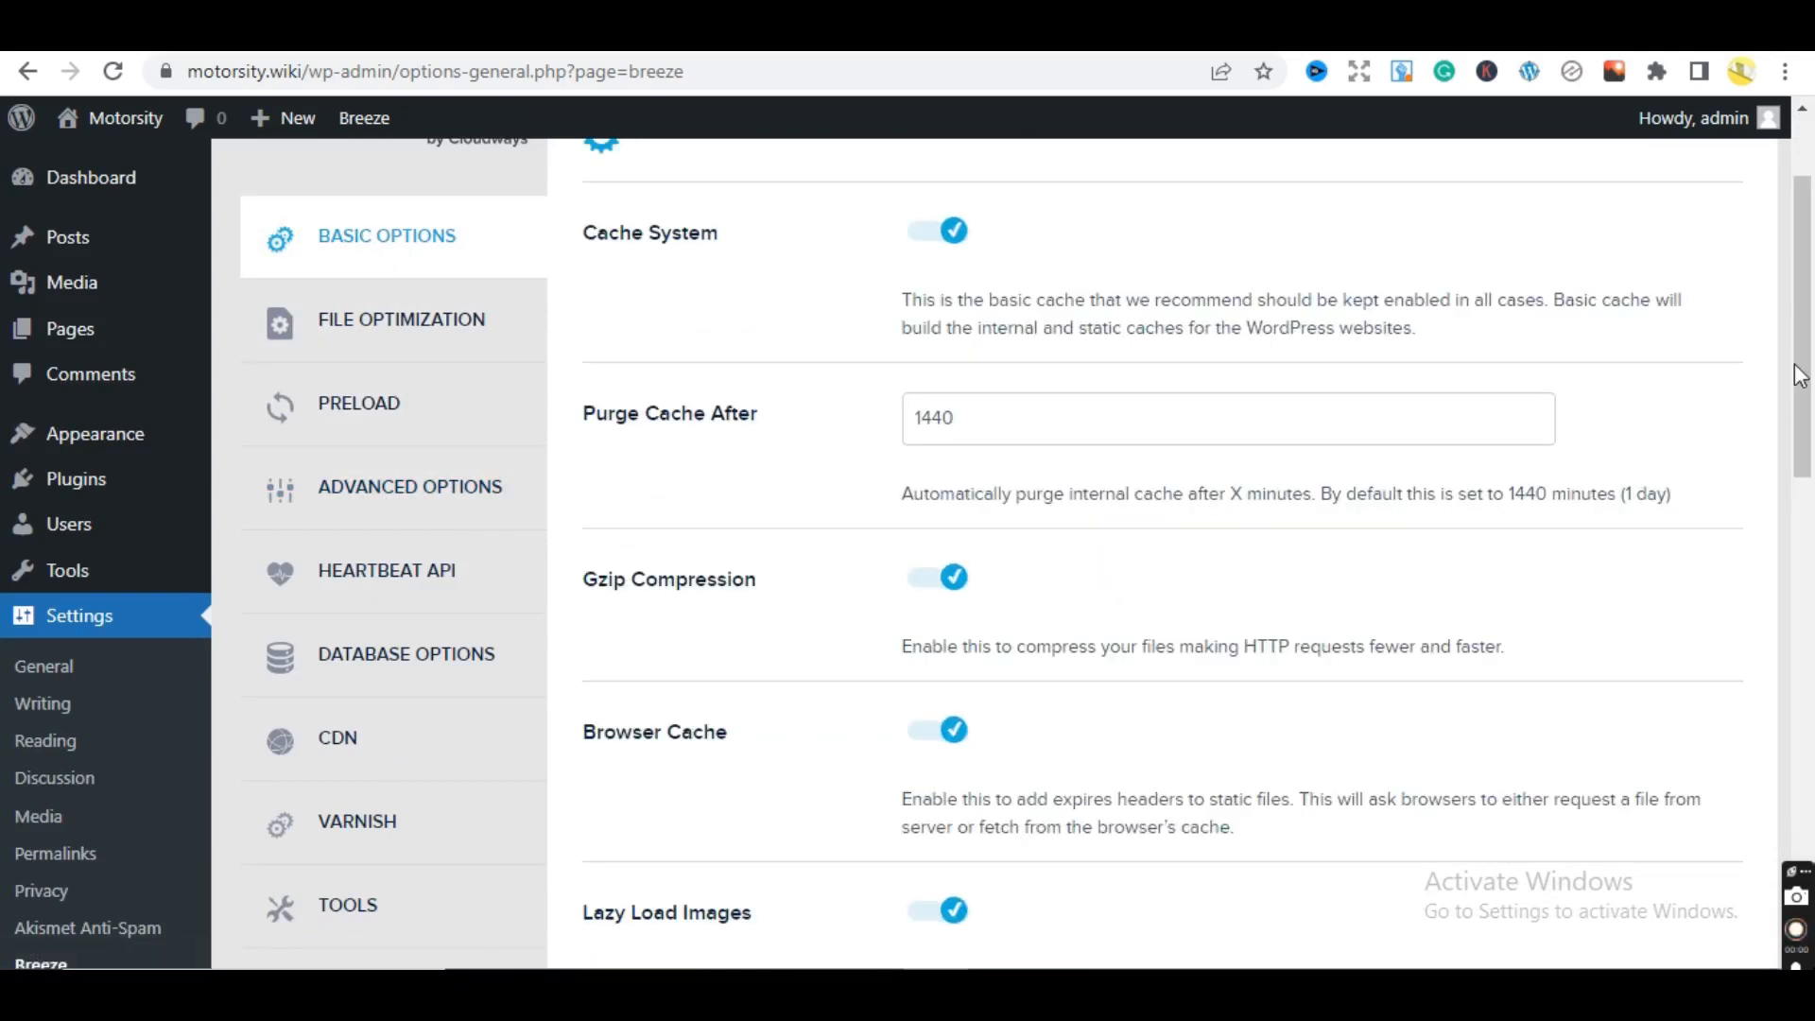
drag(1803, 365, 1810, 615)
scroll(1743, 628, down, 5)
scroll(1727, 571, up, 6)
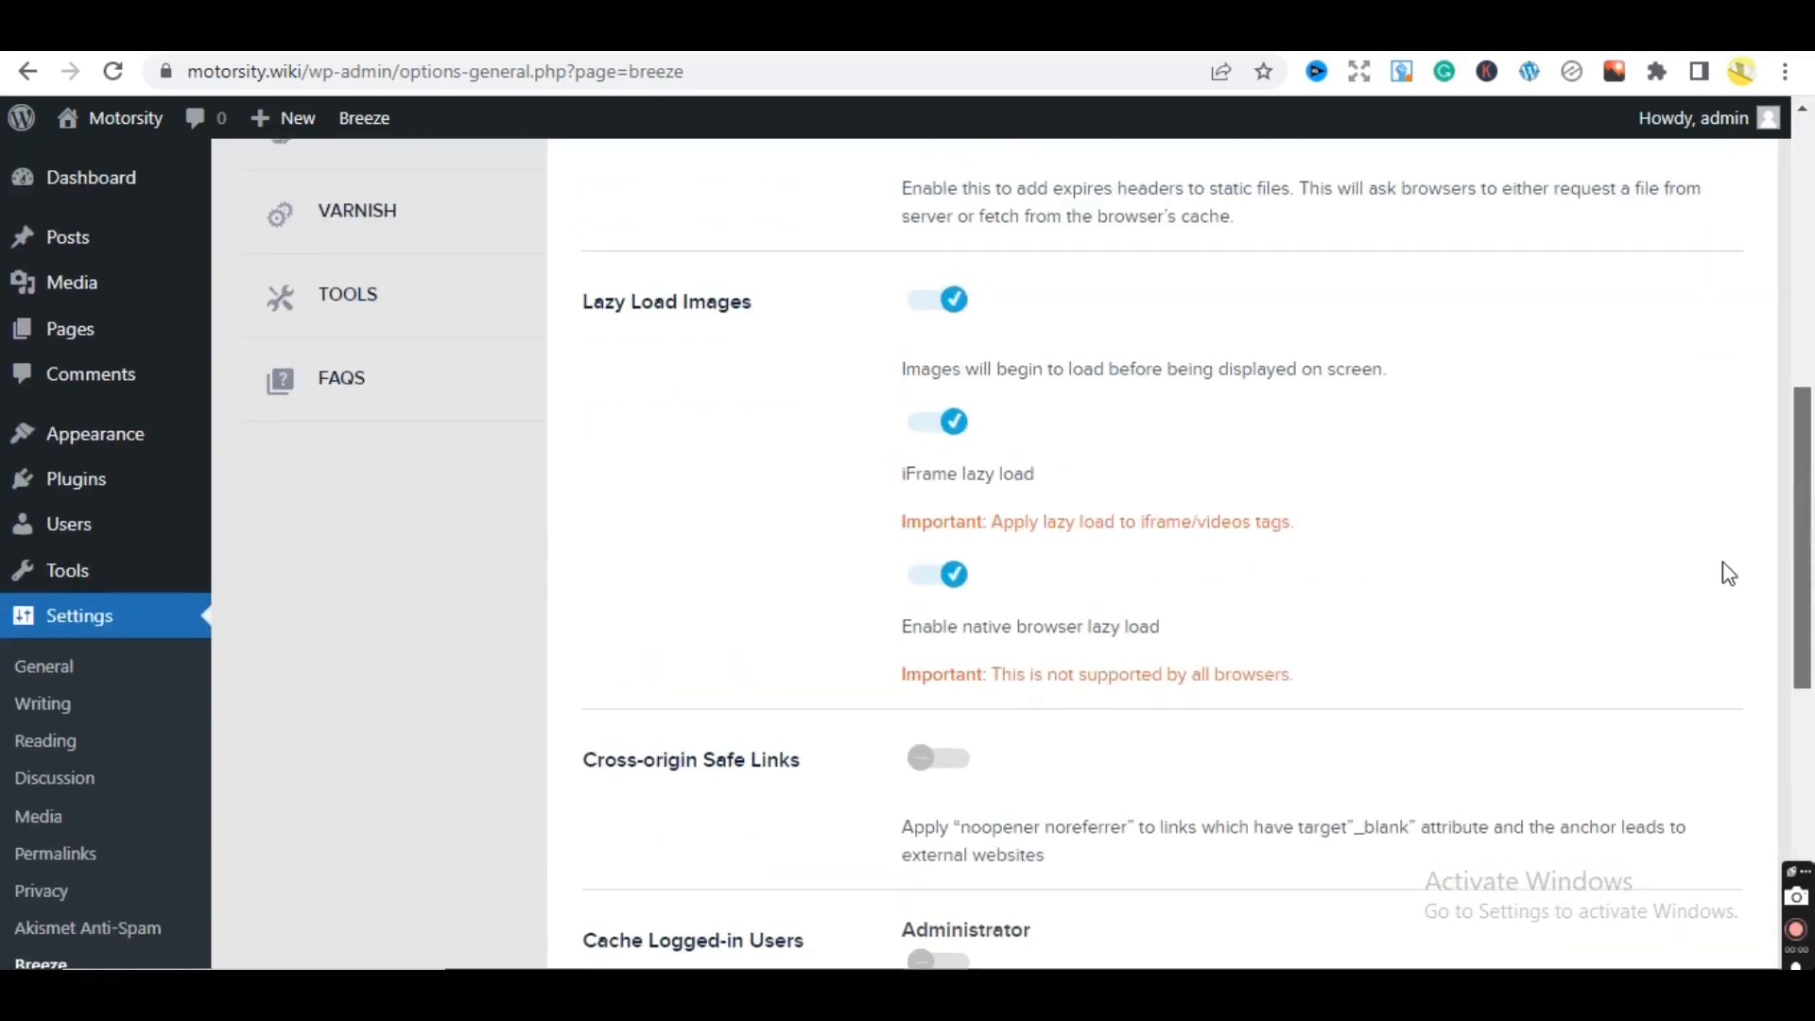
scroll(1730, 586, down, 5)
scroll(1607, 315, up, 12)
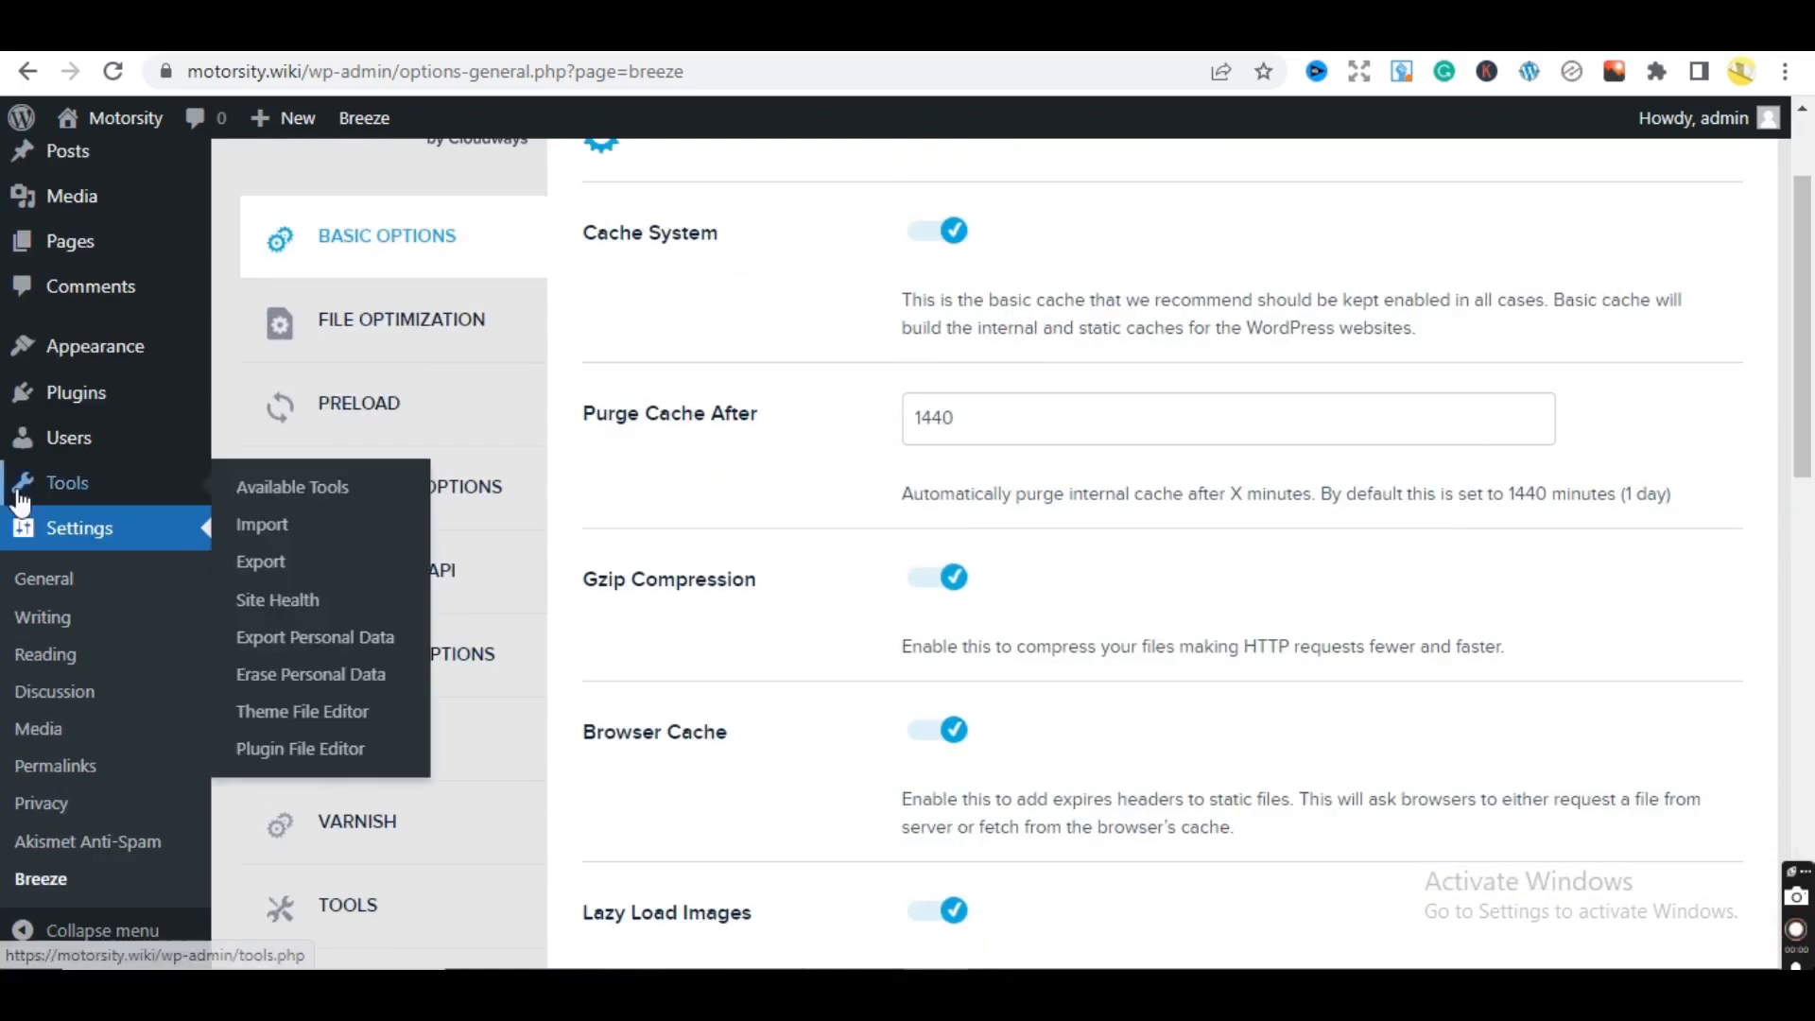
click(62, 534)
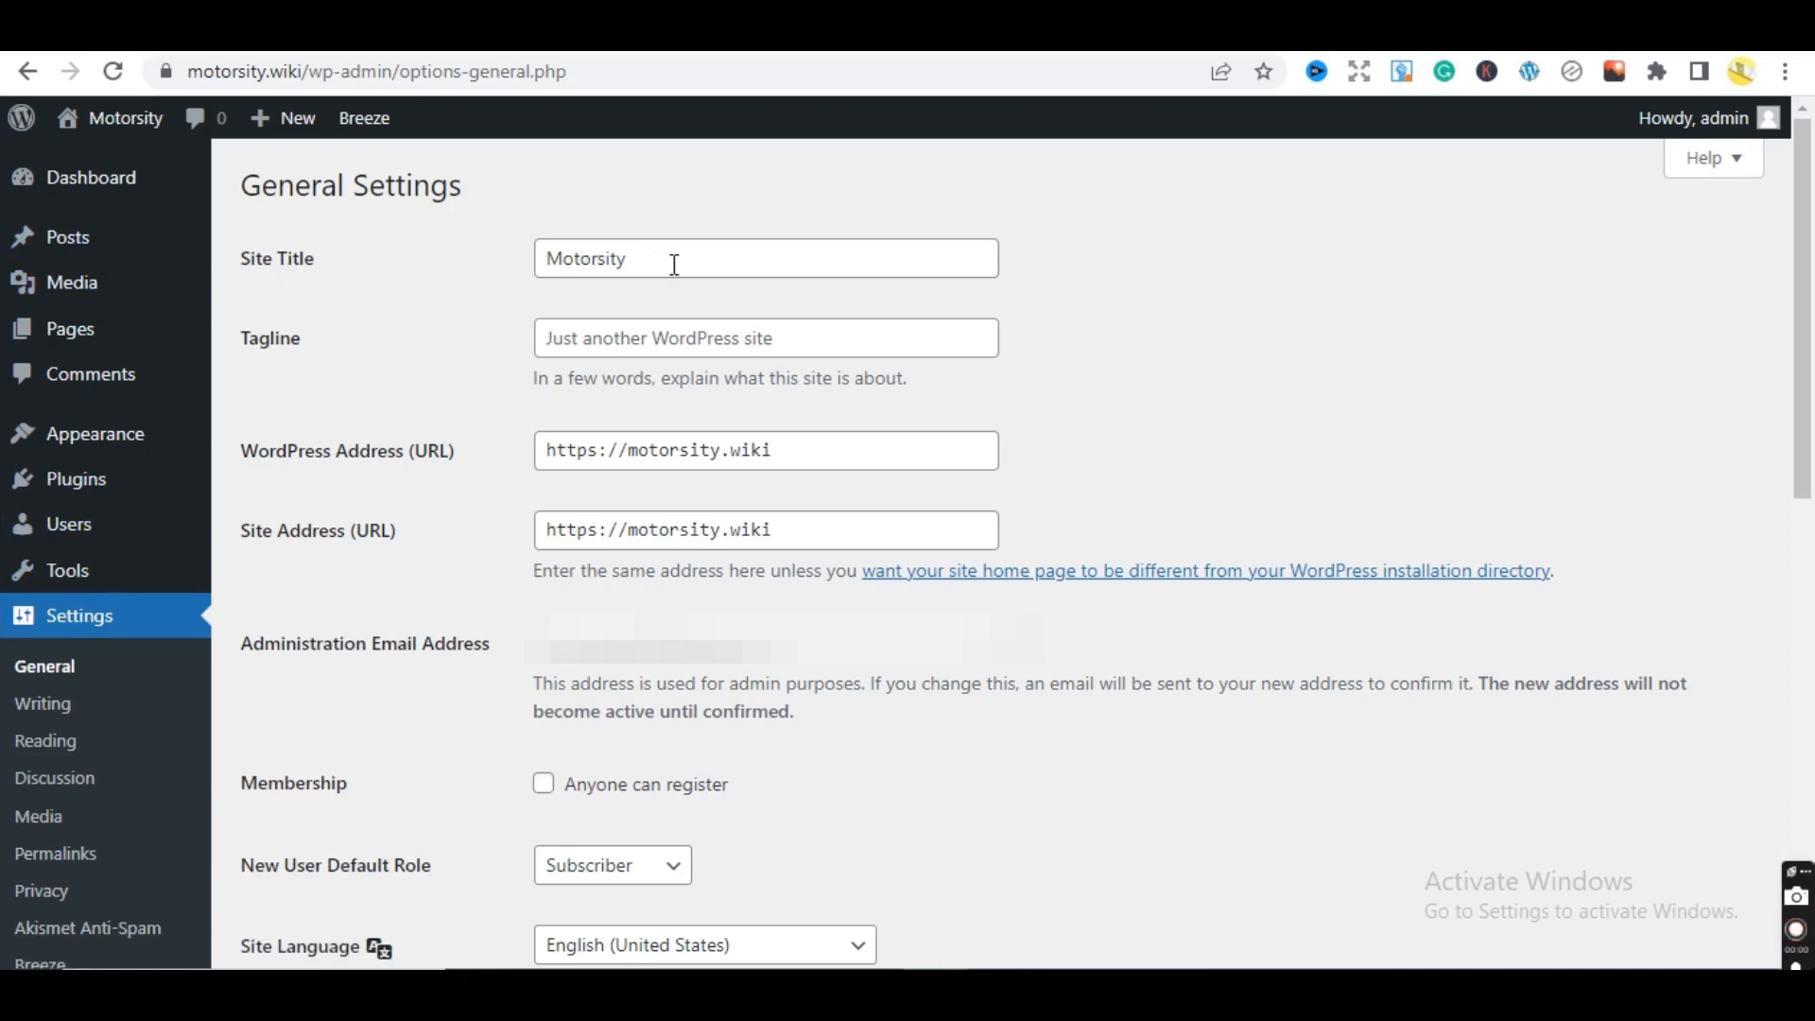
- Leave the Tagline unchanged and save General Settings with site title Motorsity
click(668, 347)
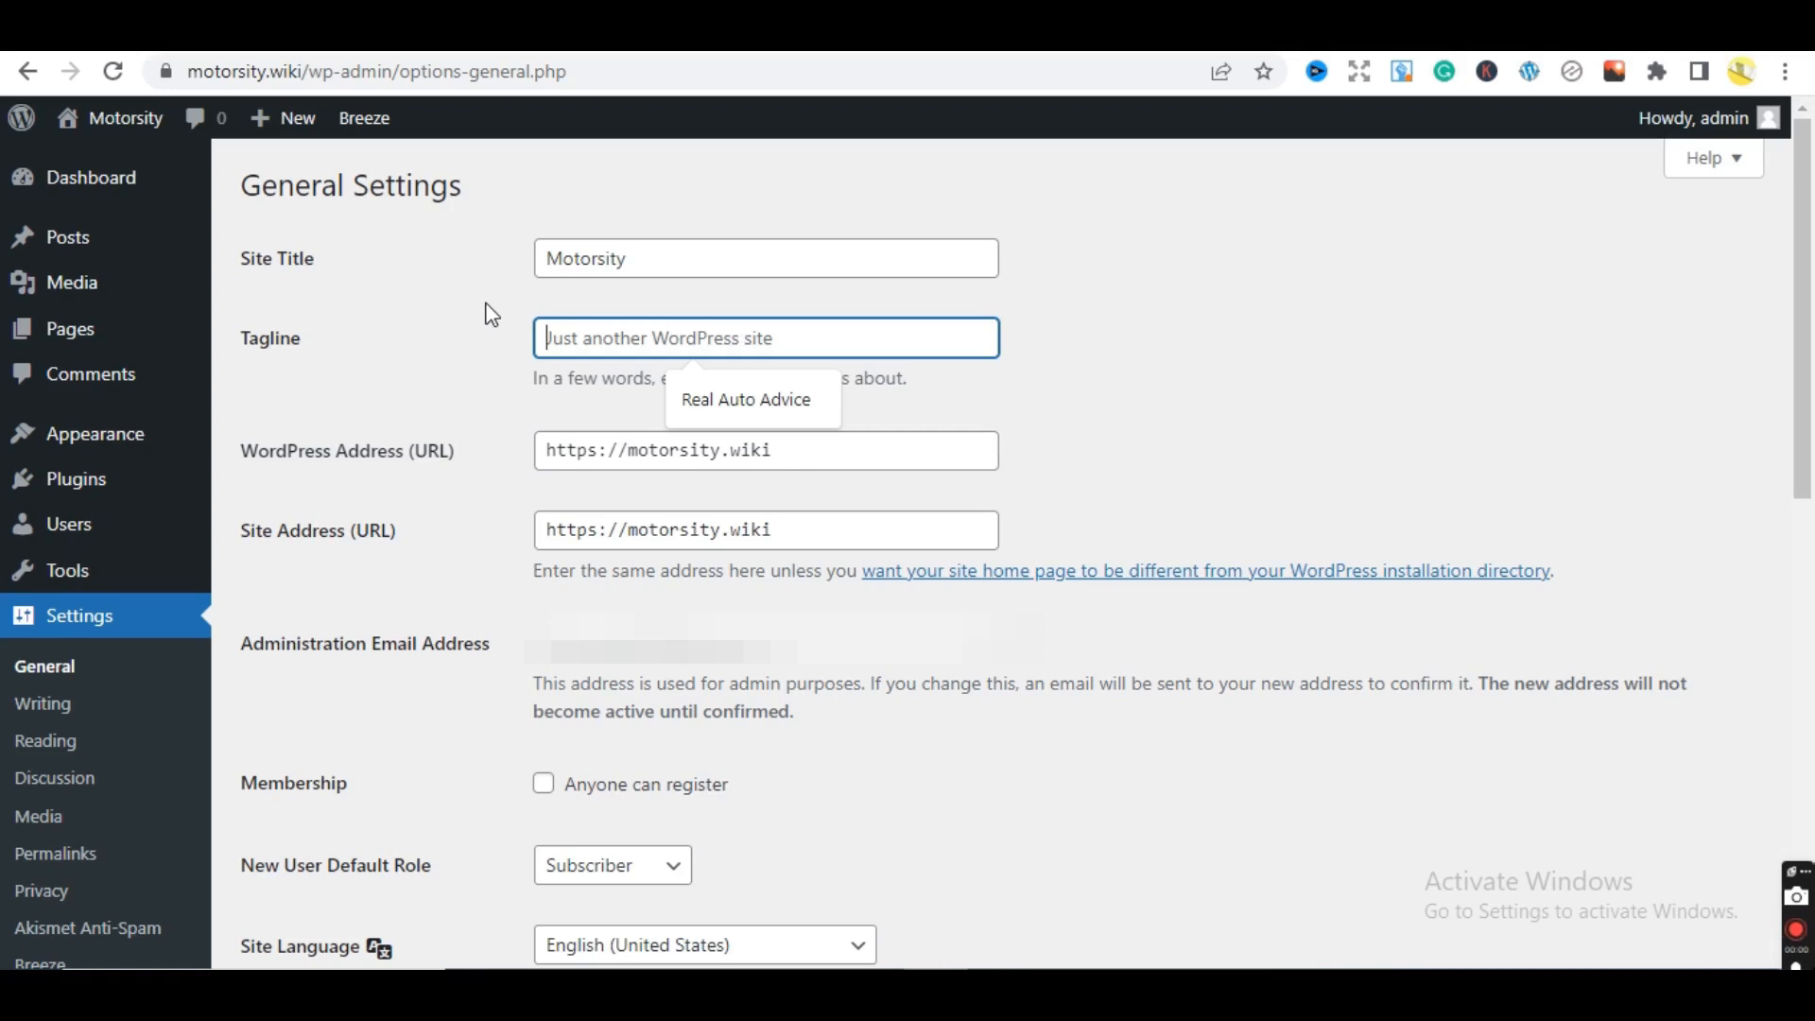
click(1169, 354)
click(928, 351)
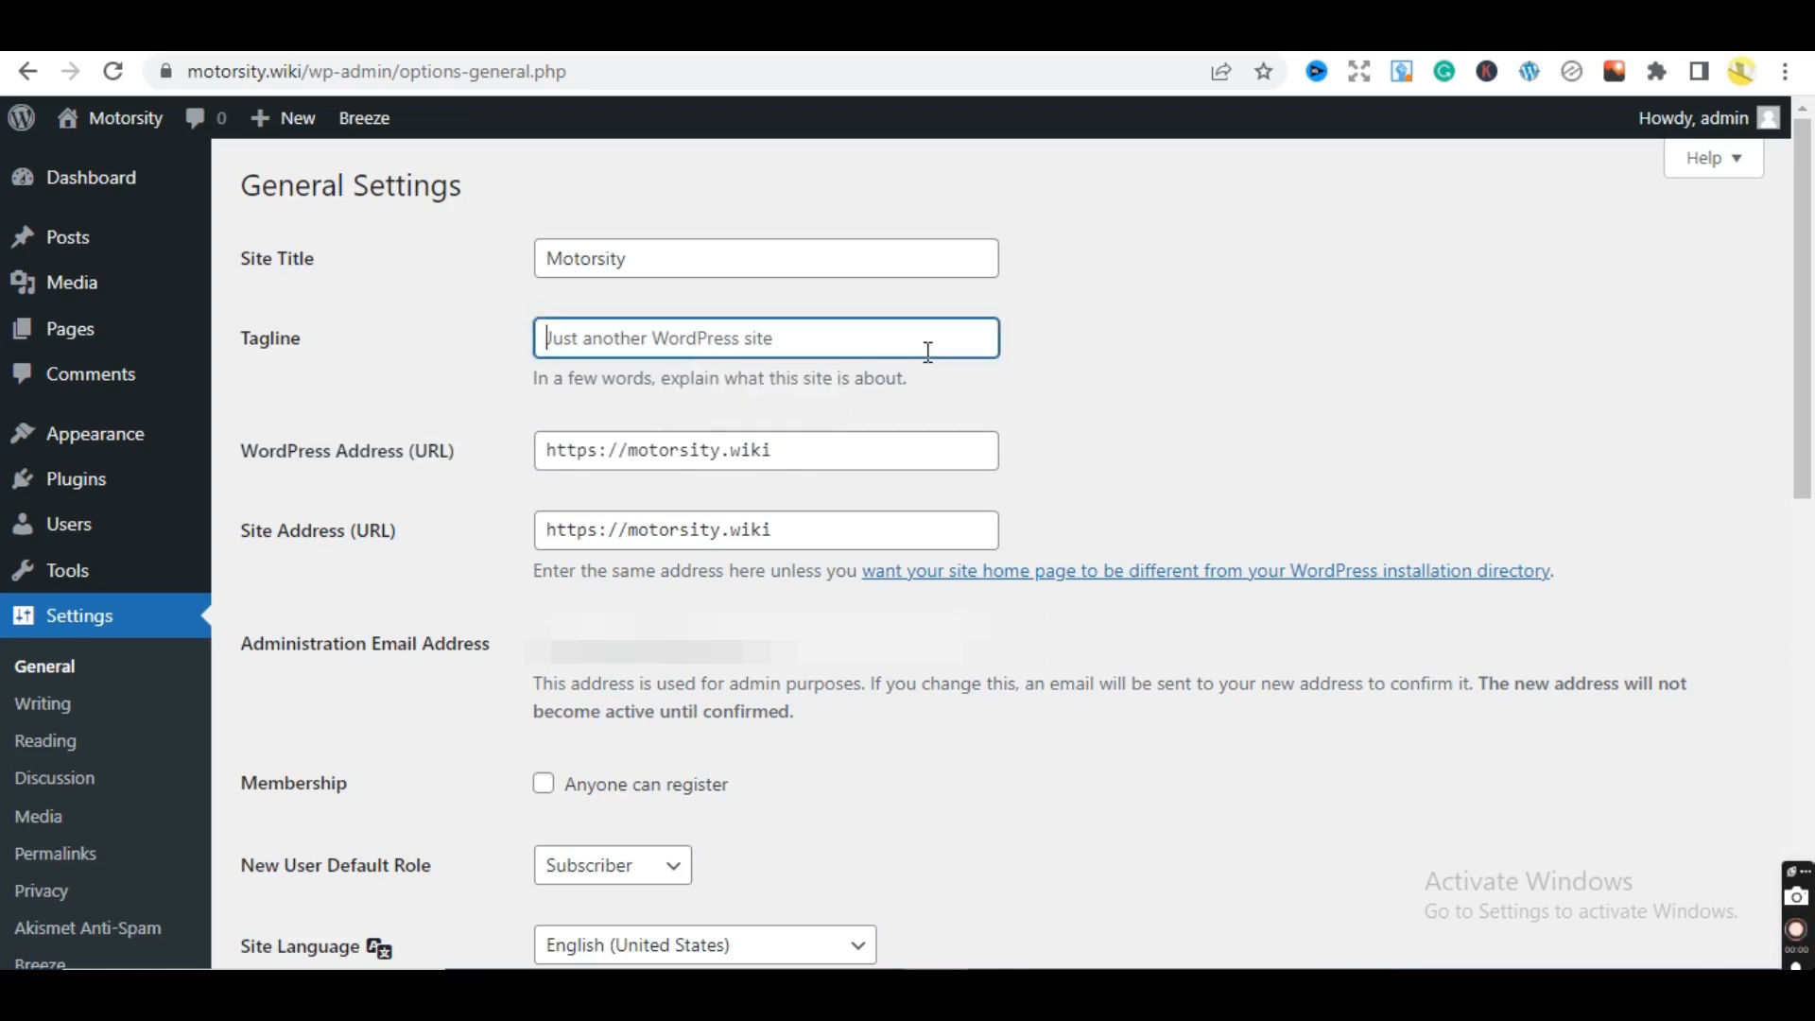
click(1126, 418)
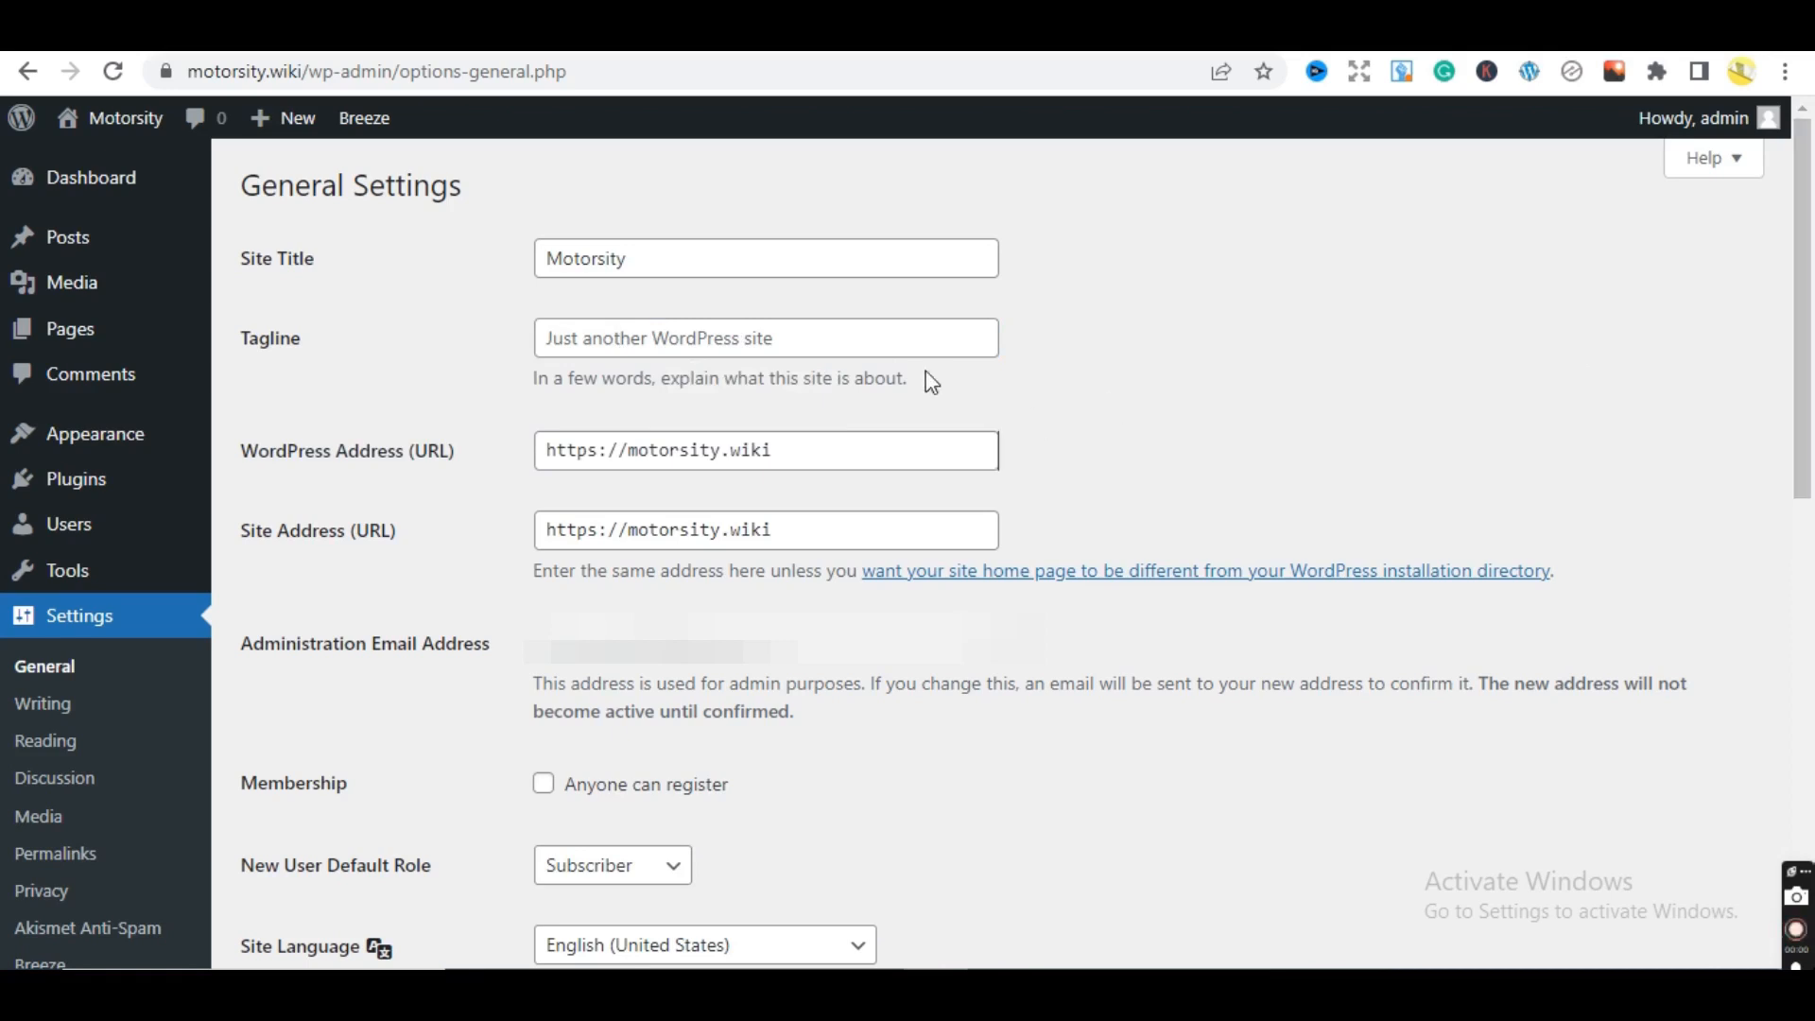
click(855, 344)
click(1112, 408)
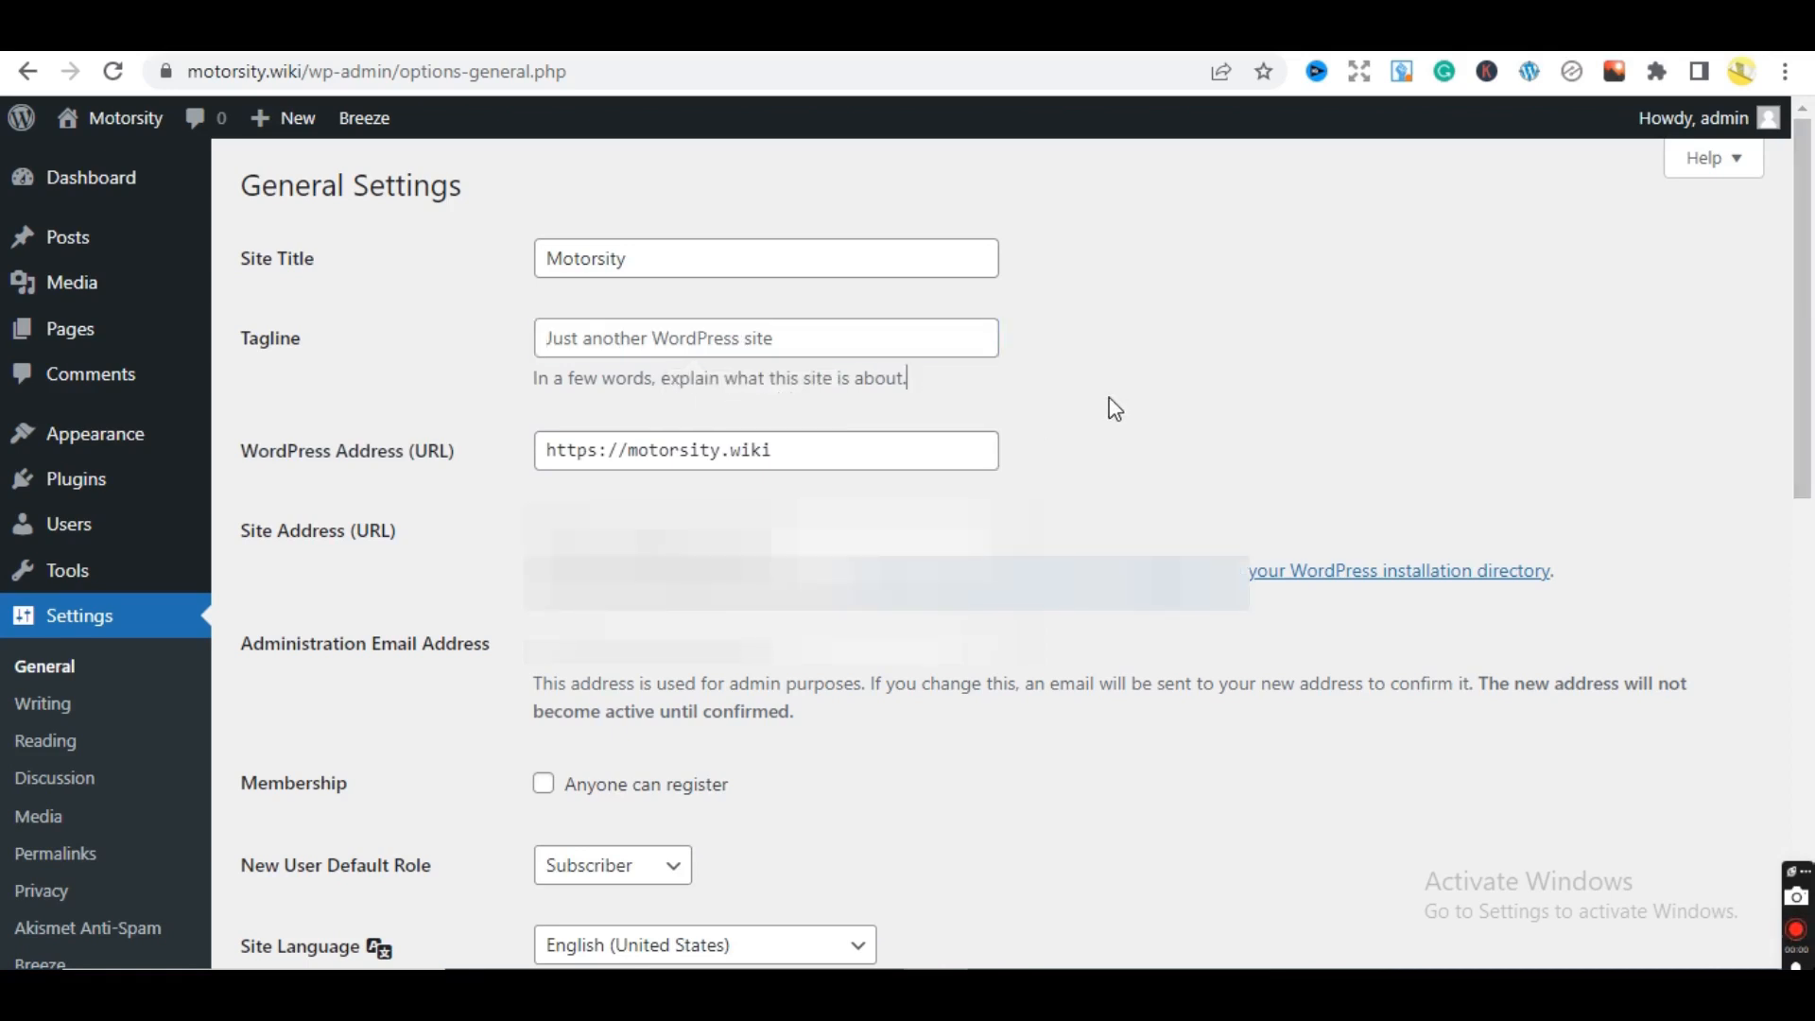
drag(1802, 357, 1812, 410)
click(831, 352)
key(Return)
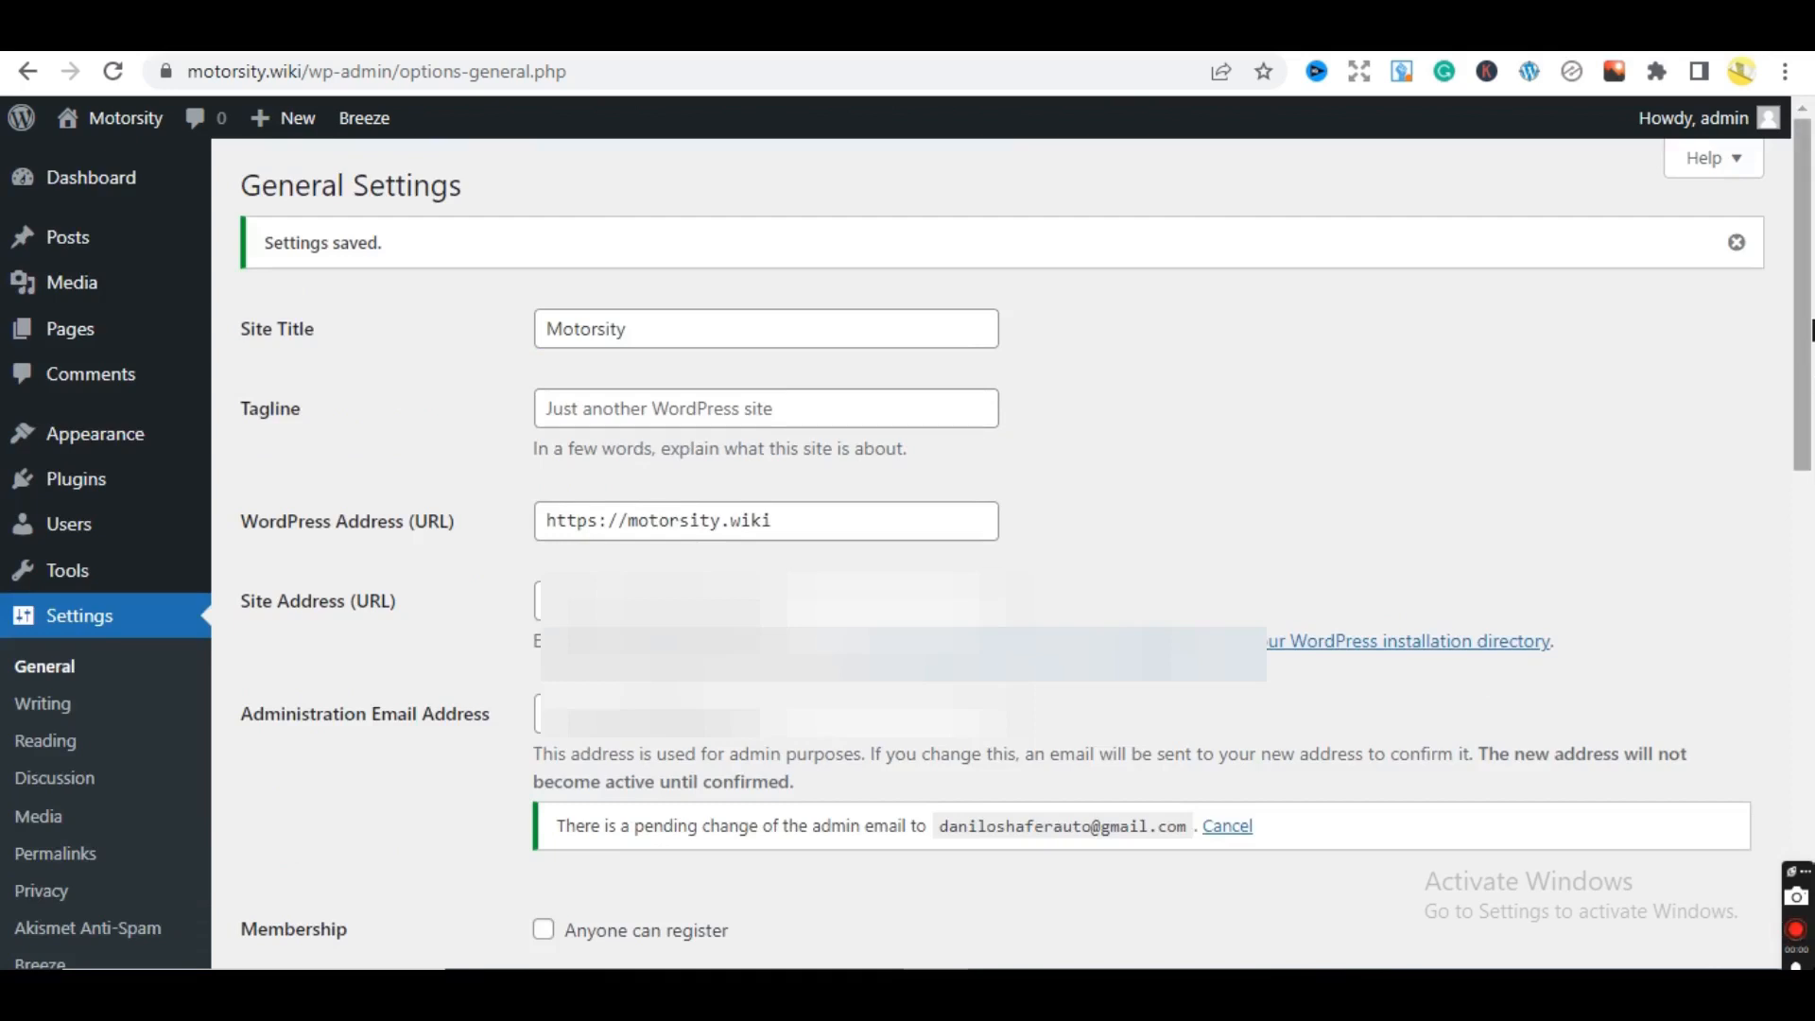
- Clear the administration email address field, then go to Writing Settings
drag(1811, 331, 1812, 378)
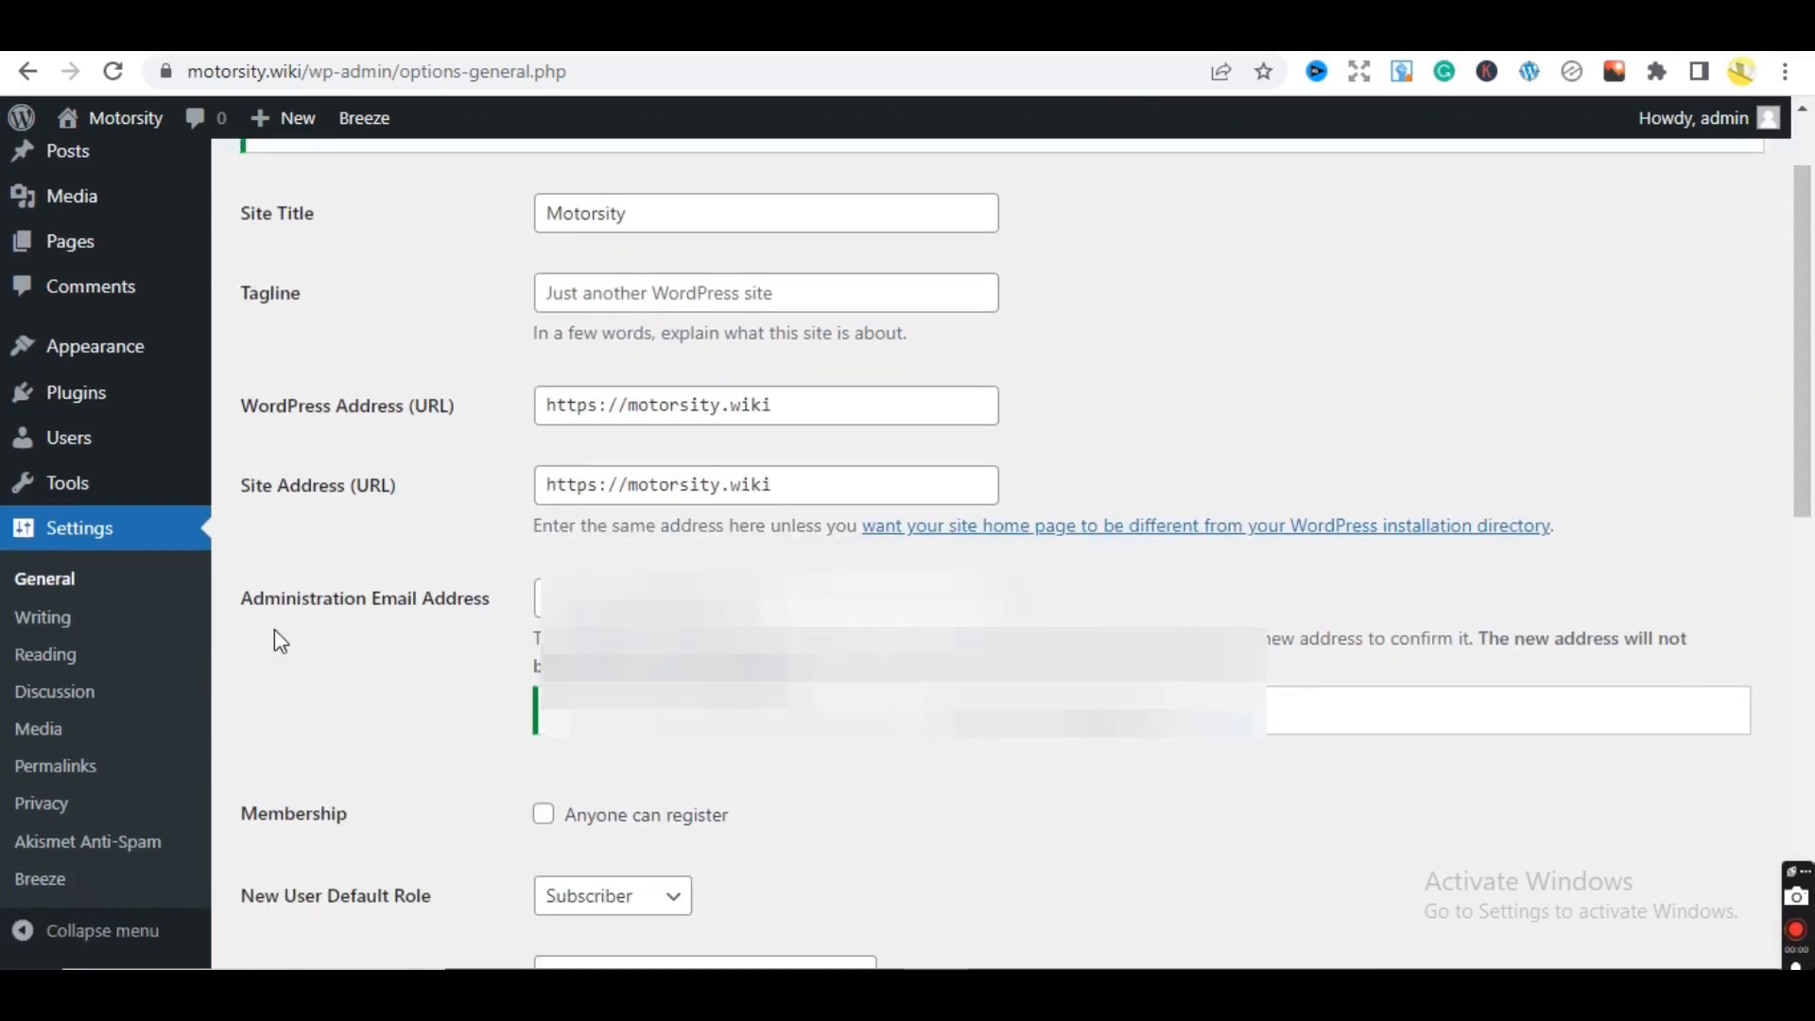
drag(784, 597, 523, 598)
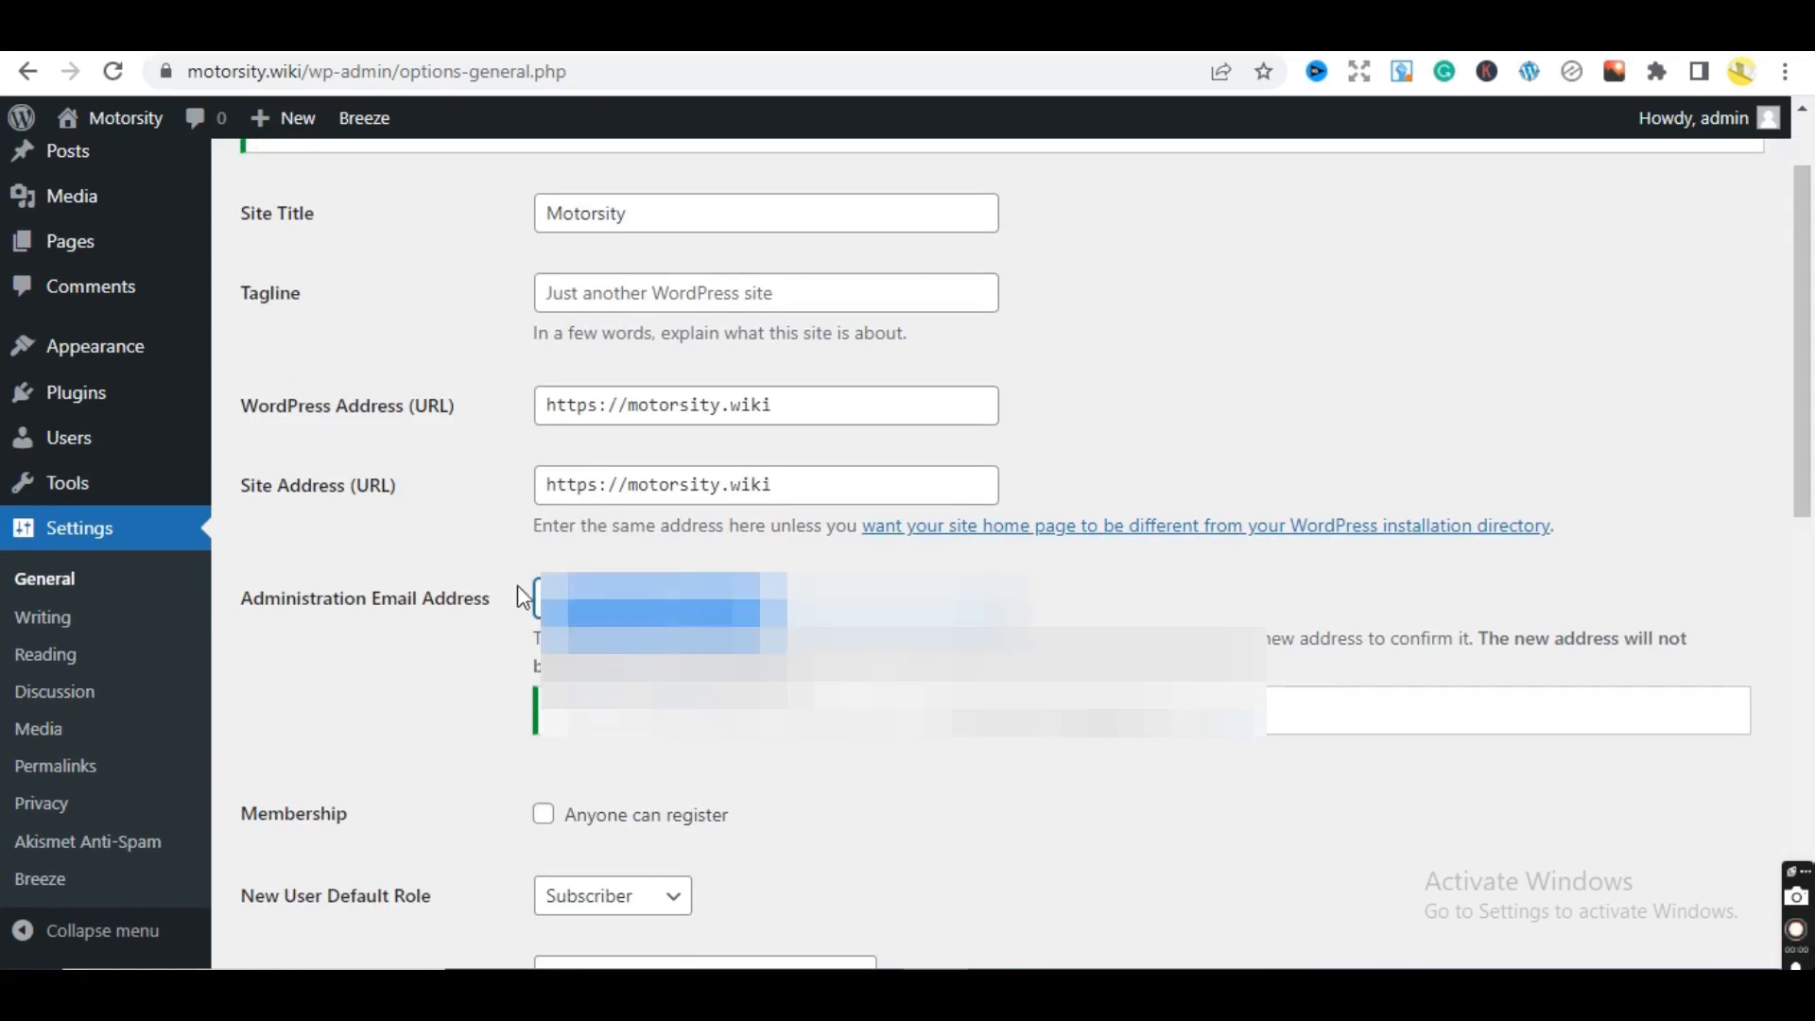
key(BackSpace)
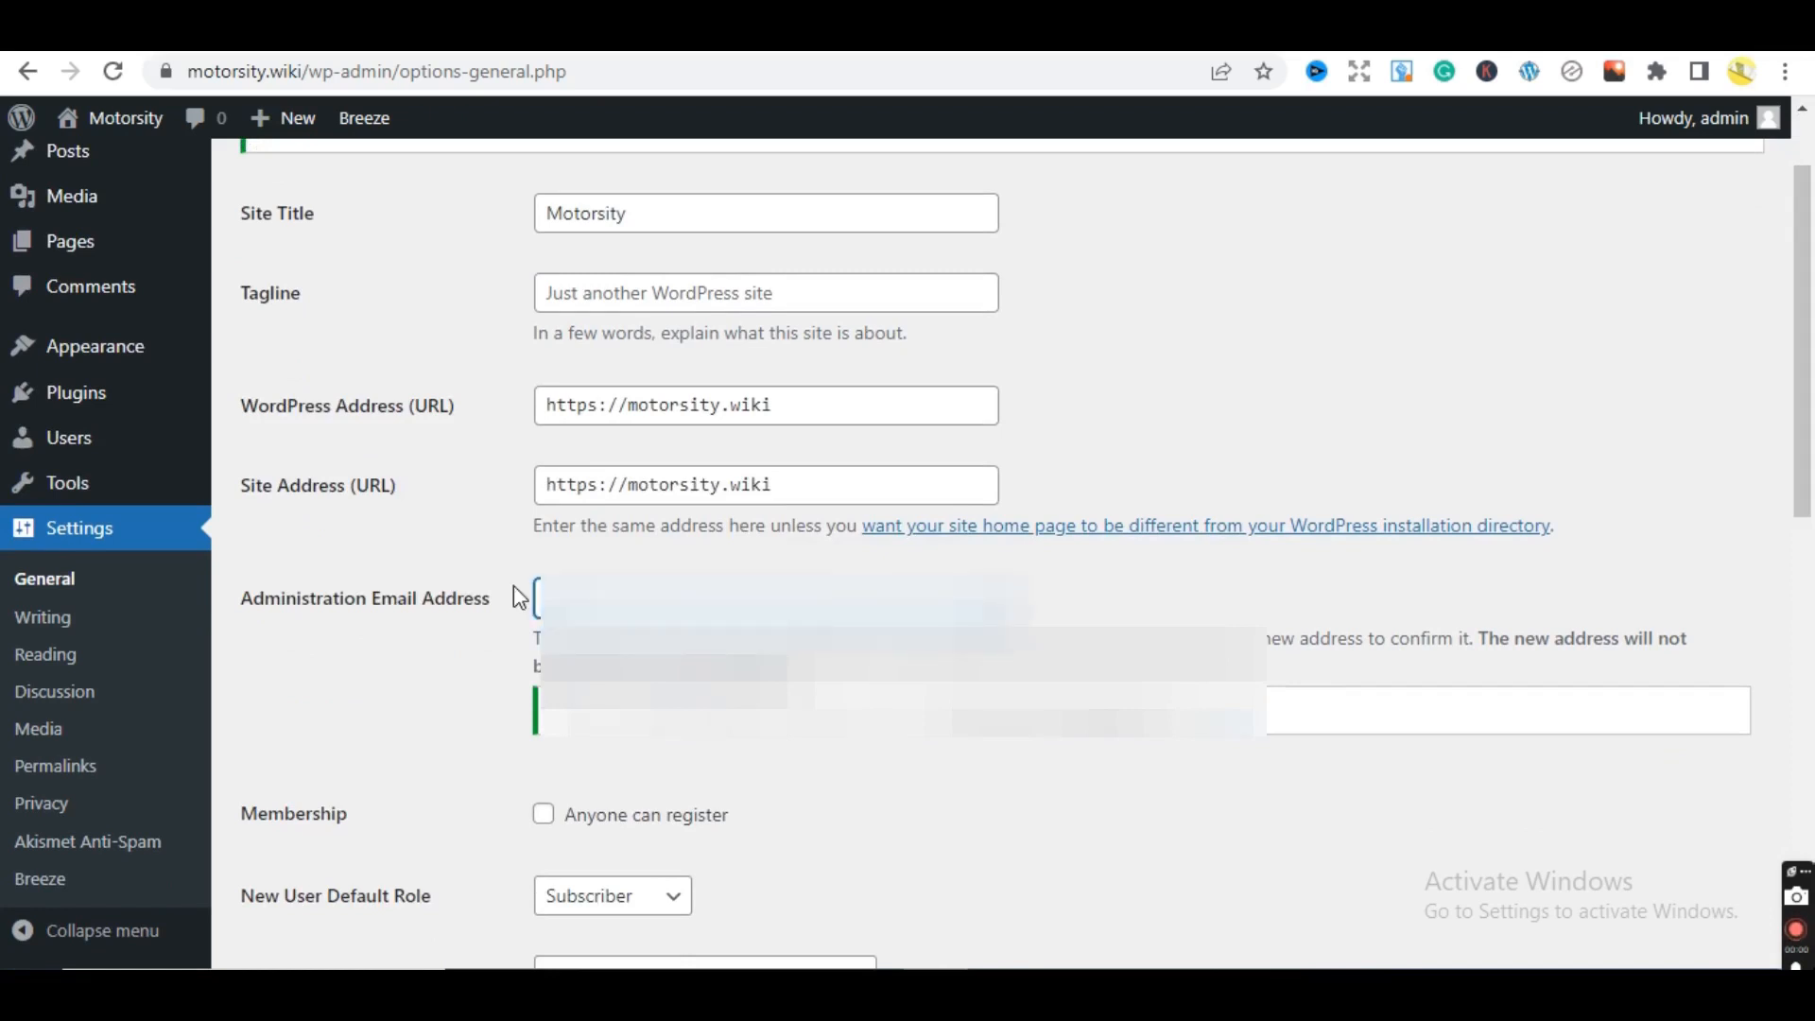
click(92, 617)
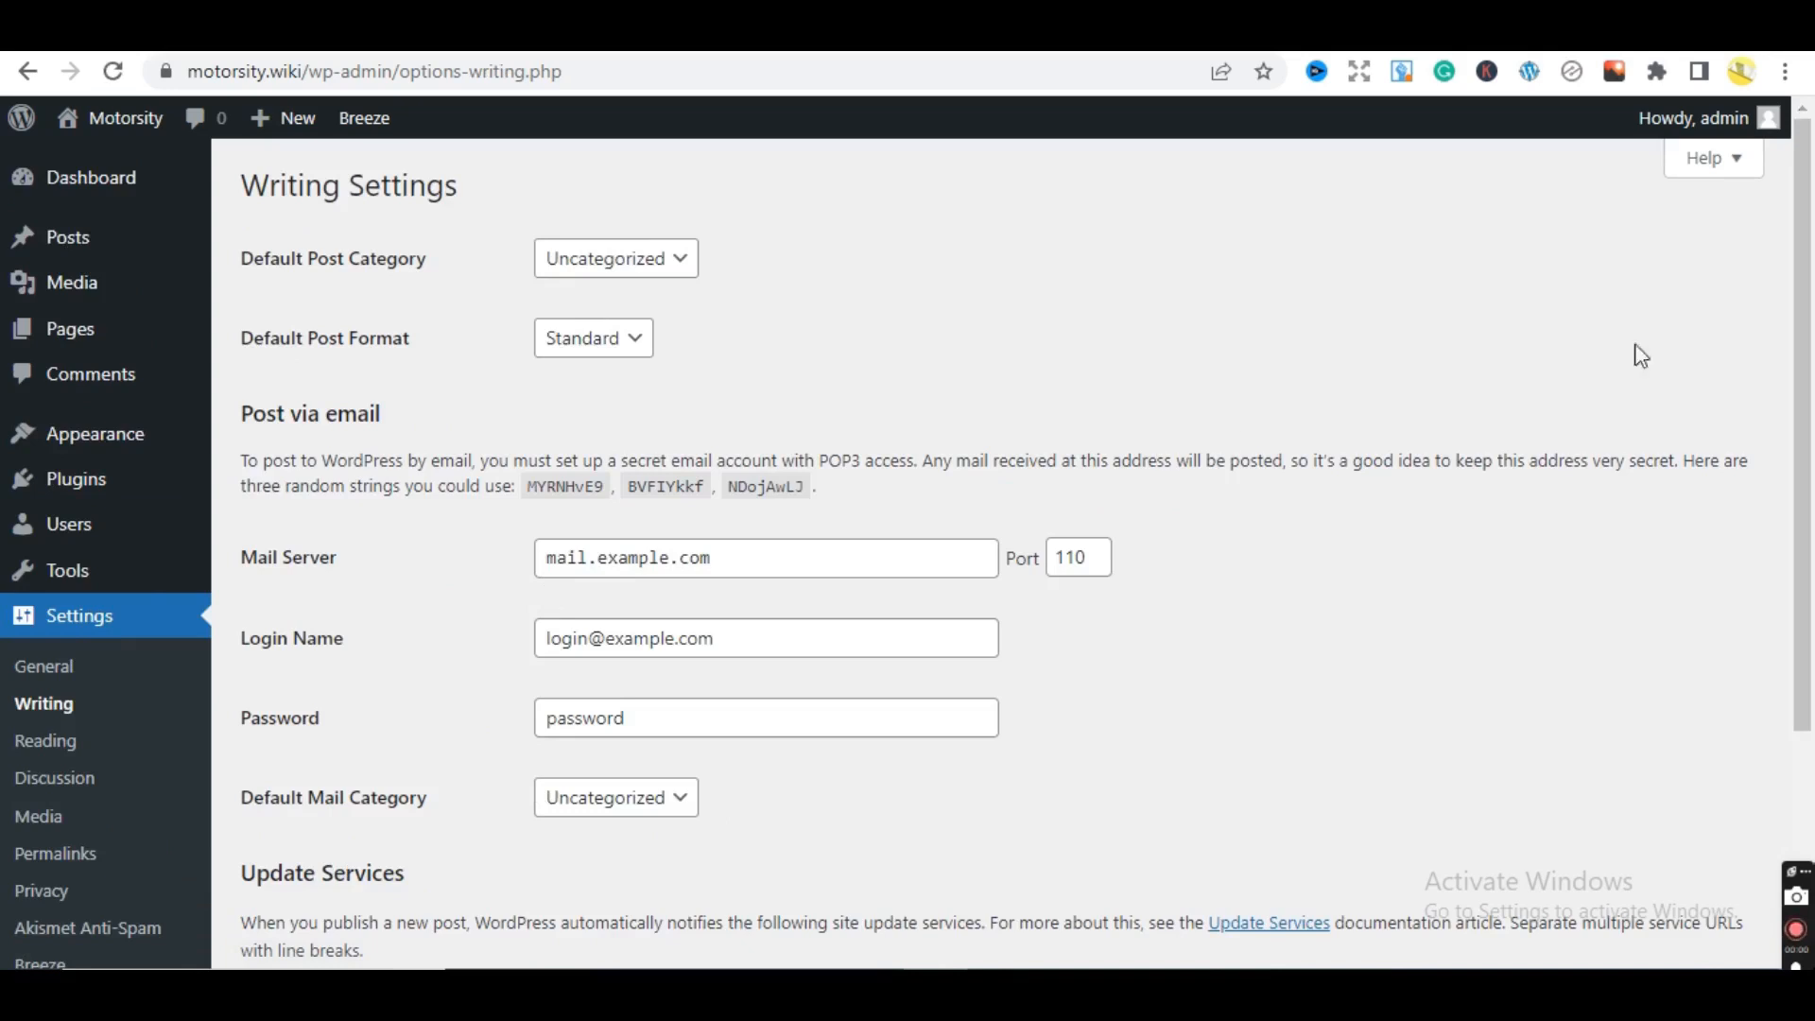
- Browse the Reading, Discussion and Media settings pages, ending on Permalink Settings
drag(1811, 356, 1680, 432)
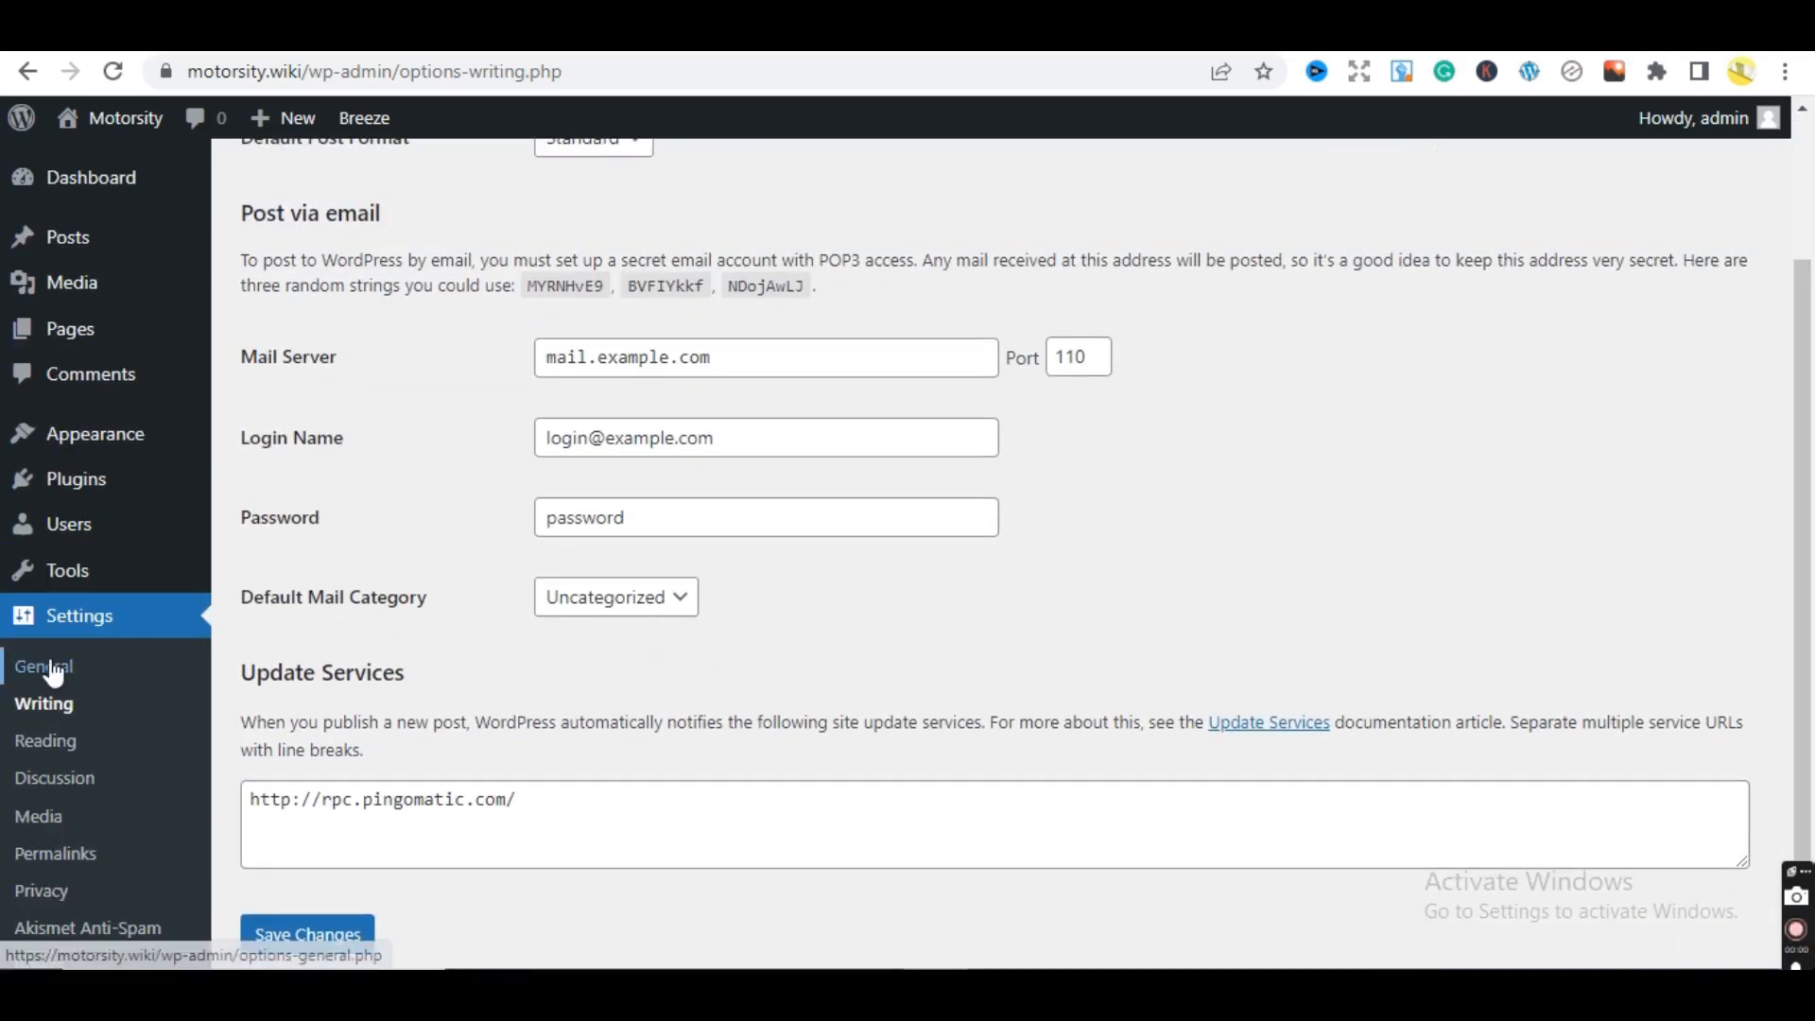
click(50, 743)
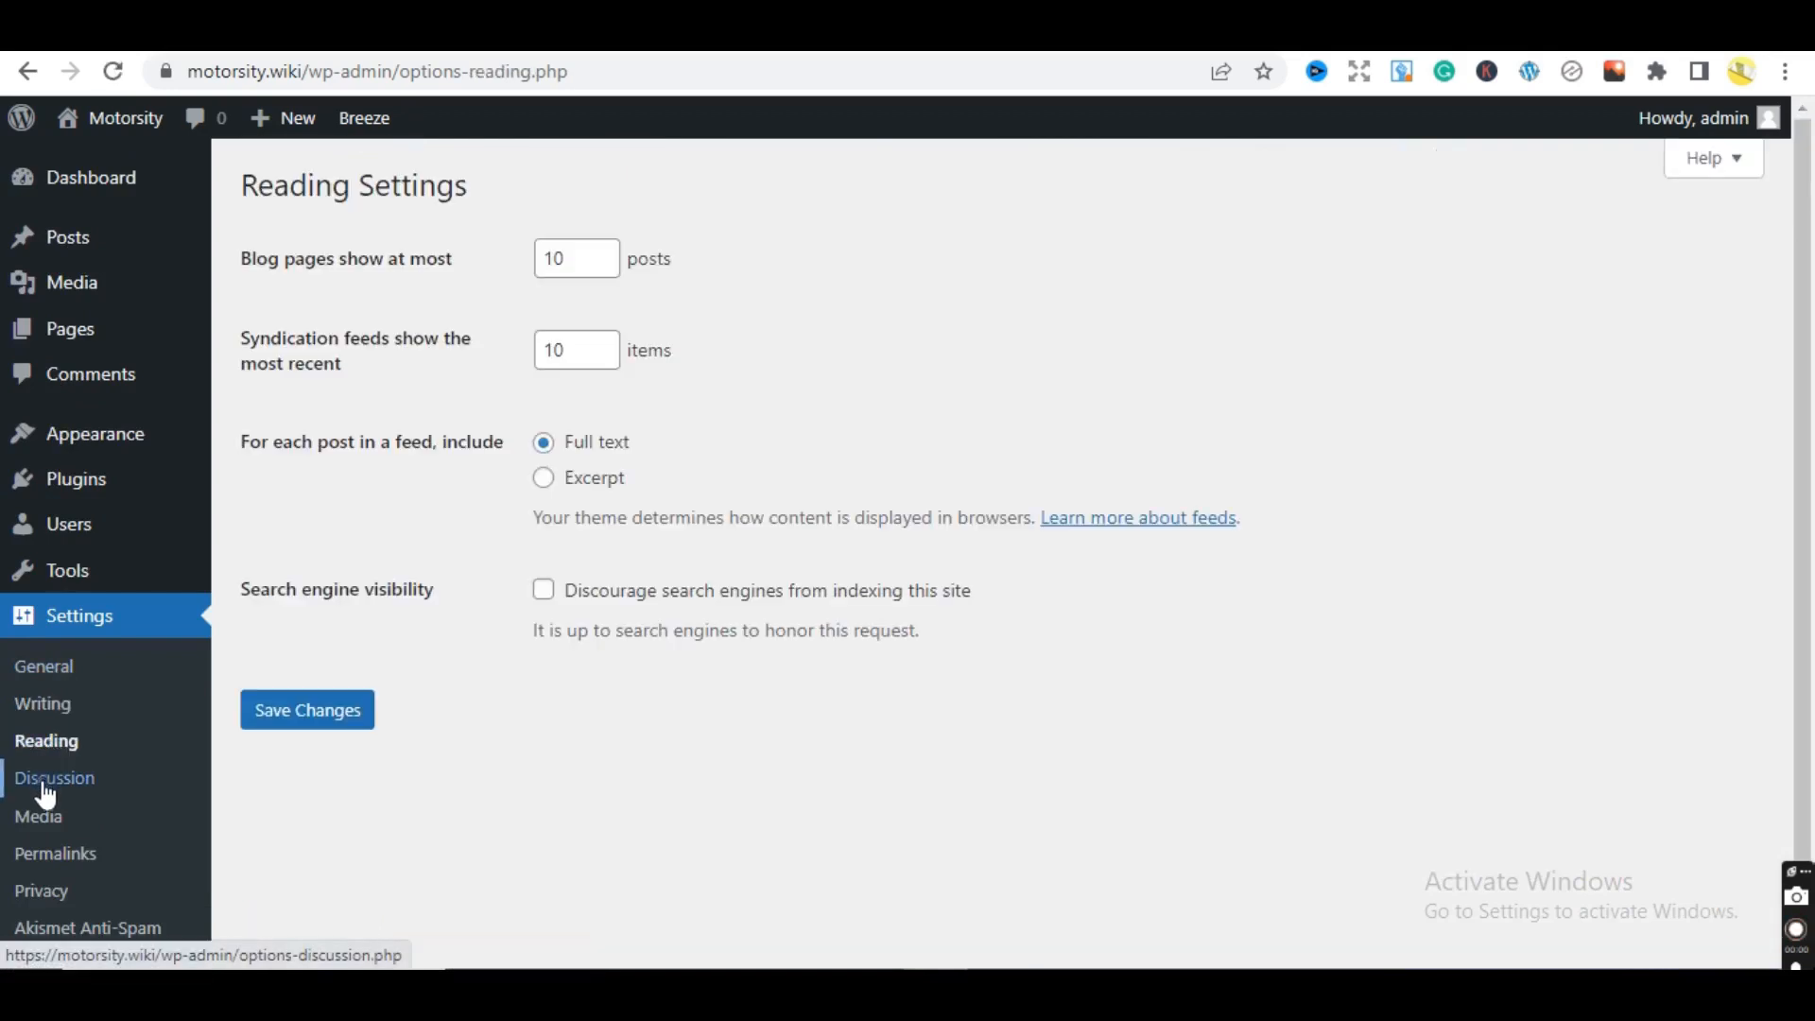
click(43, 785)
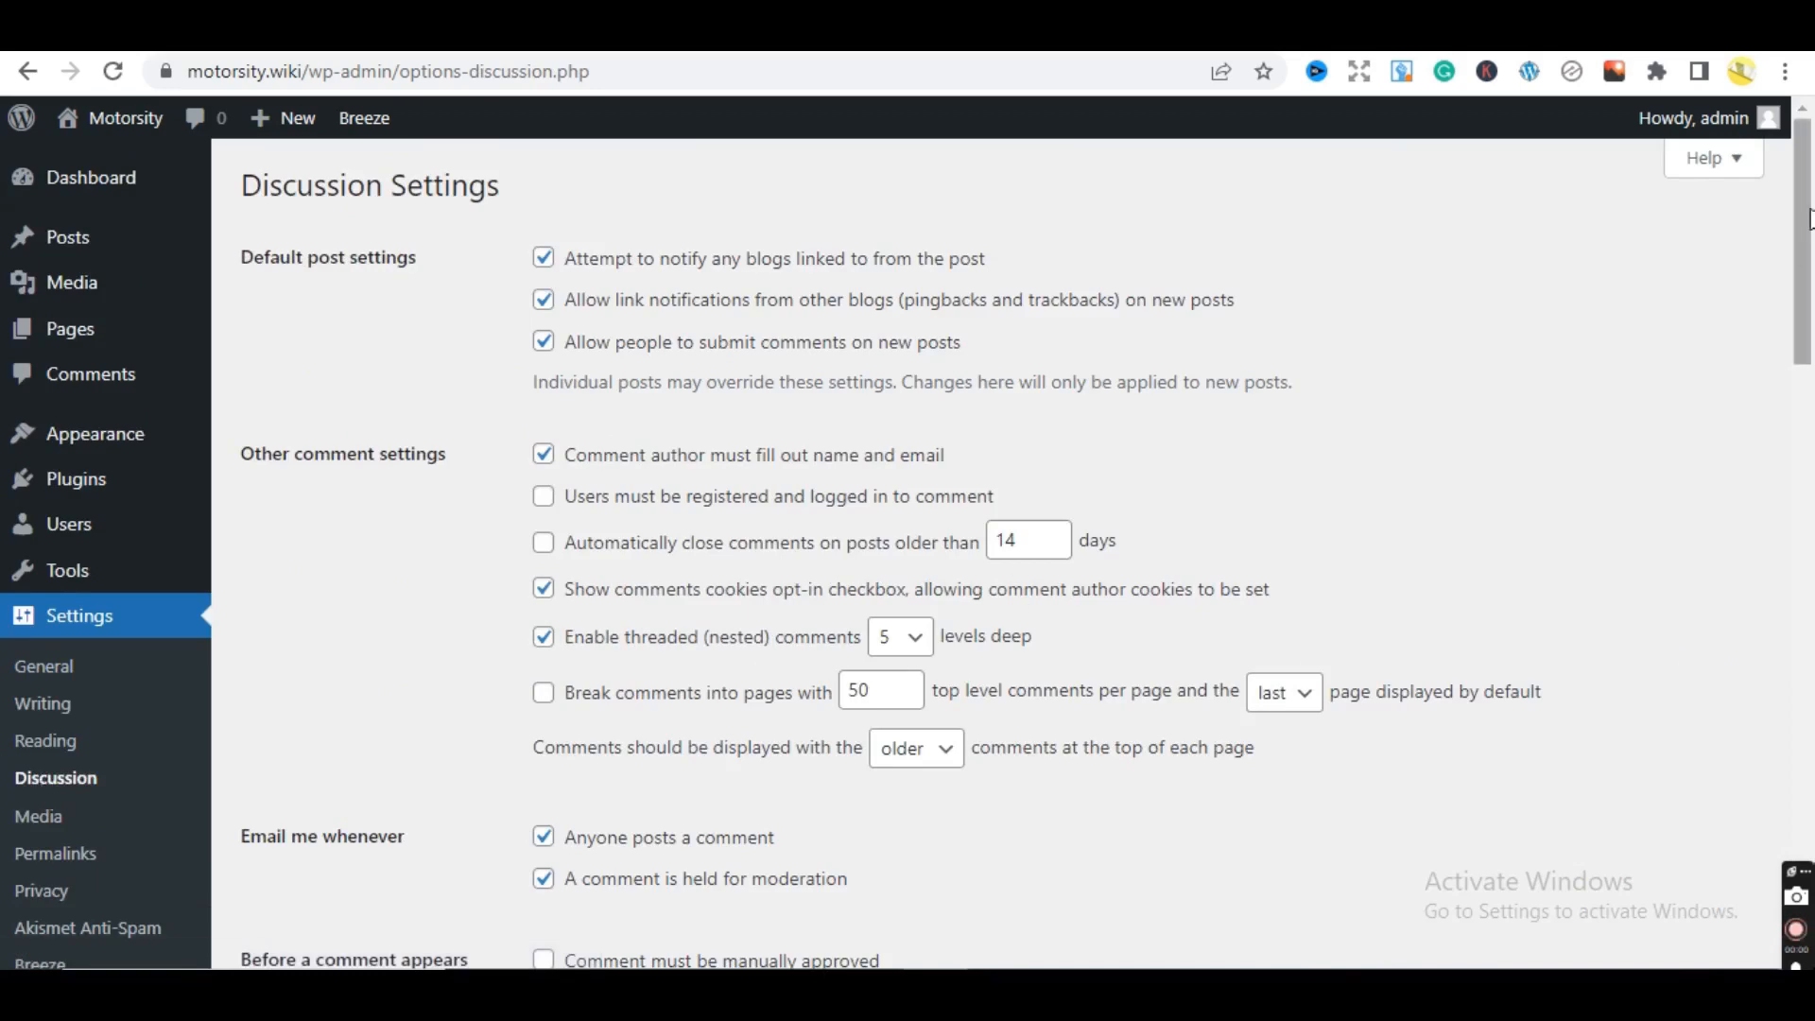
scroll(1806, 563, down, 6)
scroll(1741, 236, up, 4)
scroll(1742, 237, up, 2)
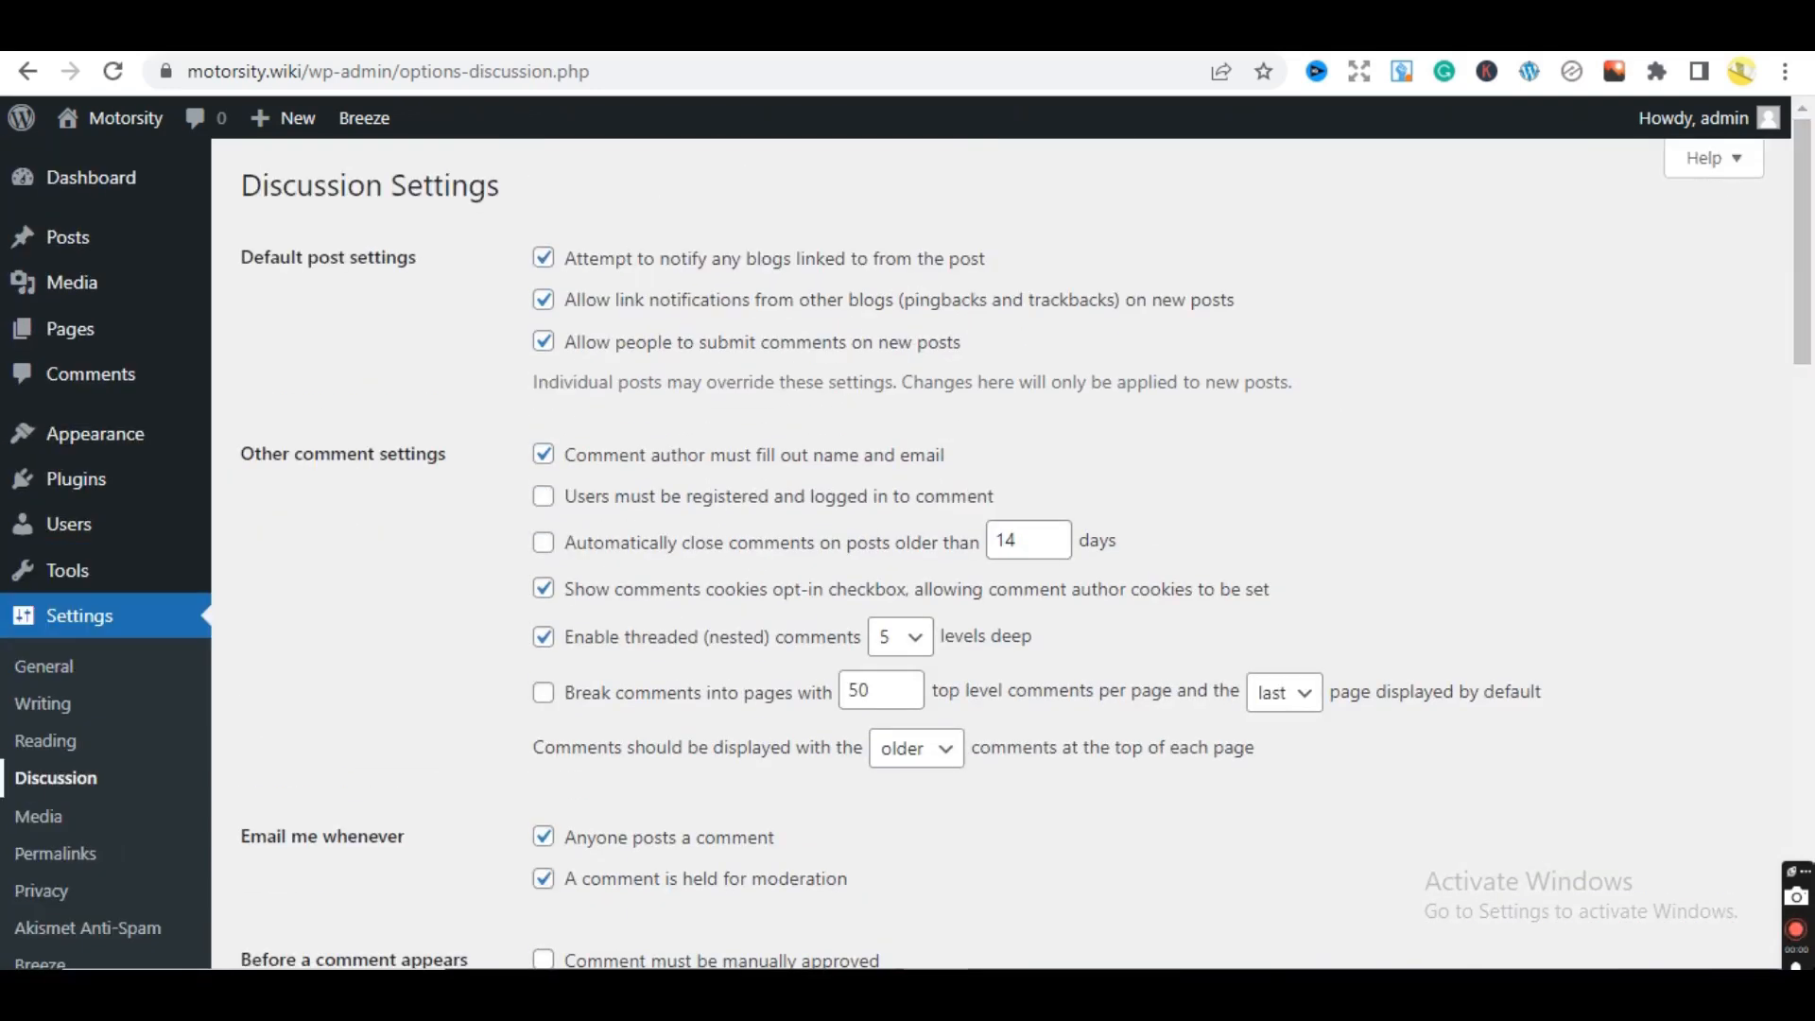
click(35, 820)
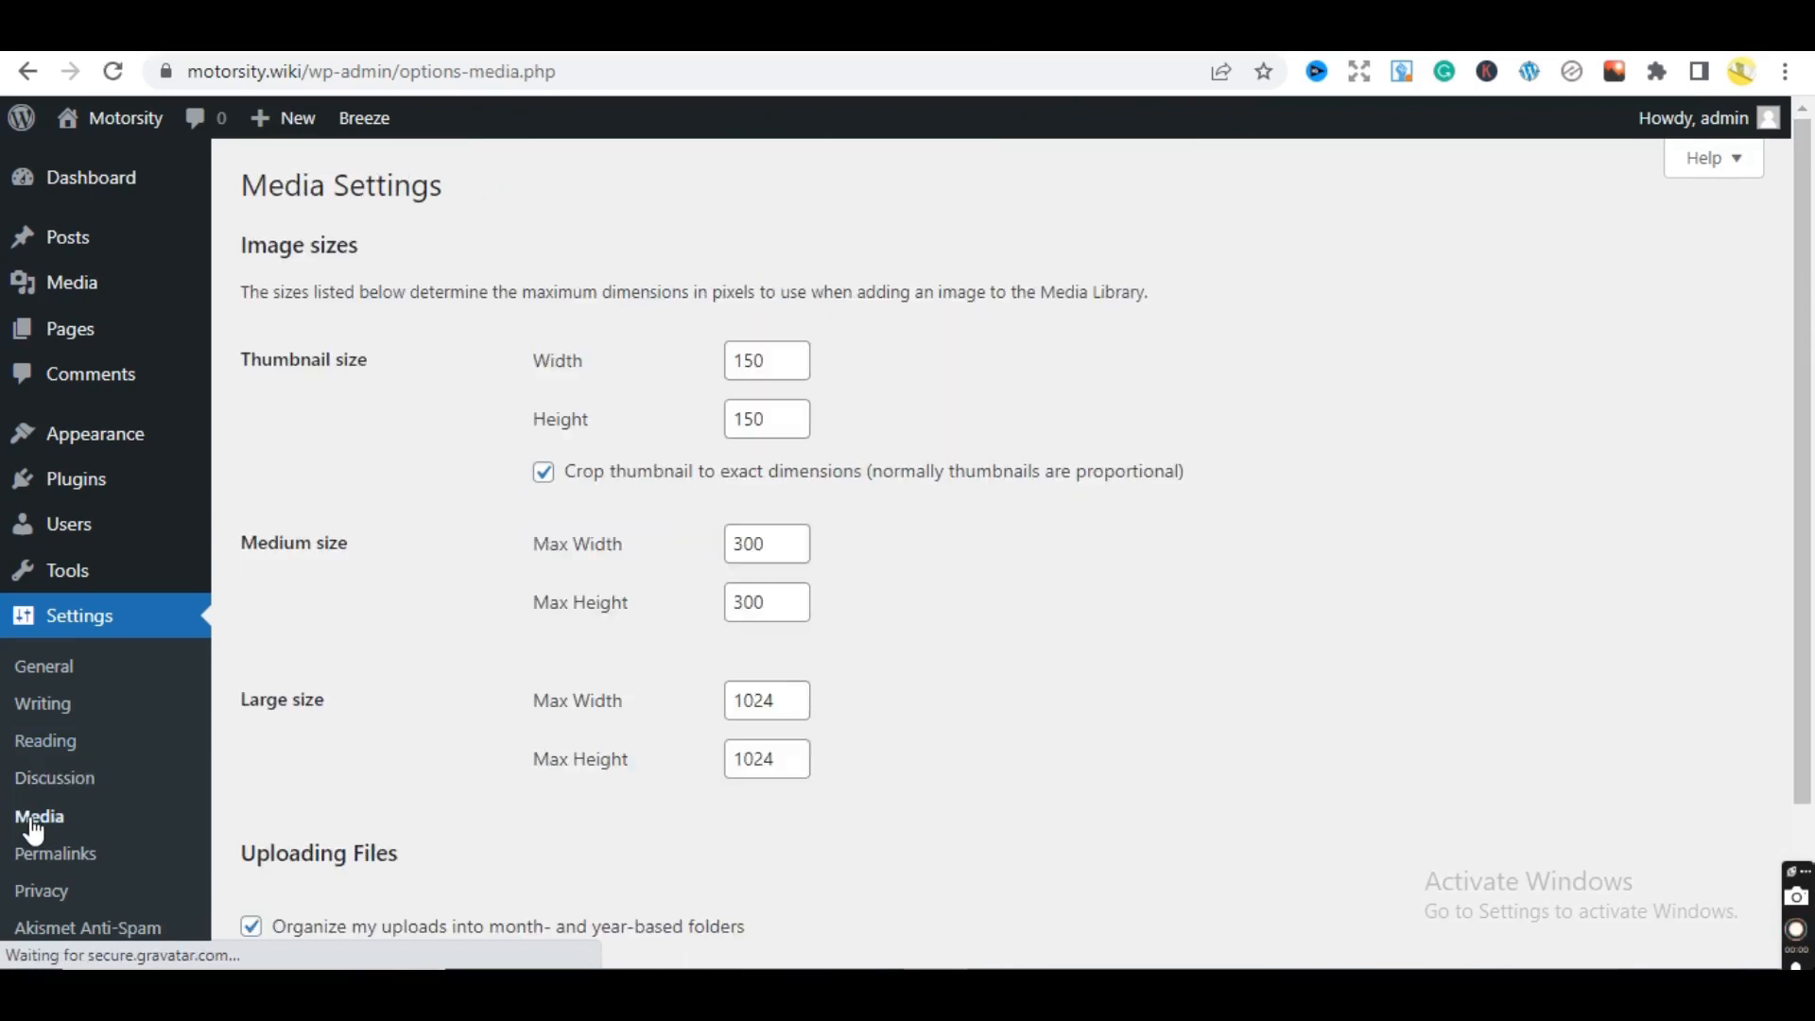
click(42, 855)
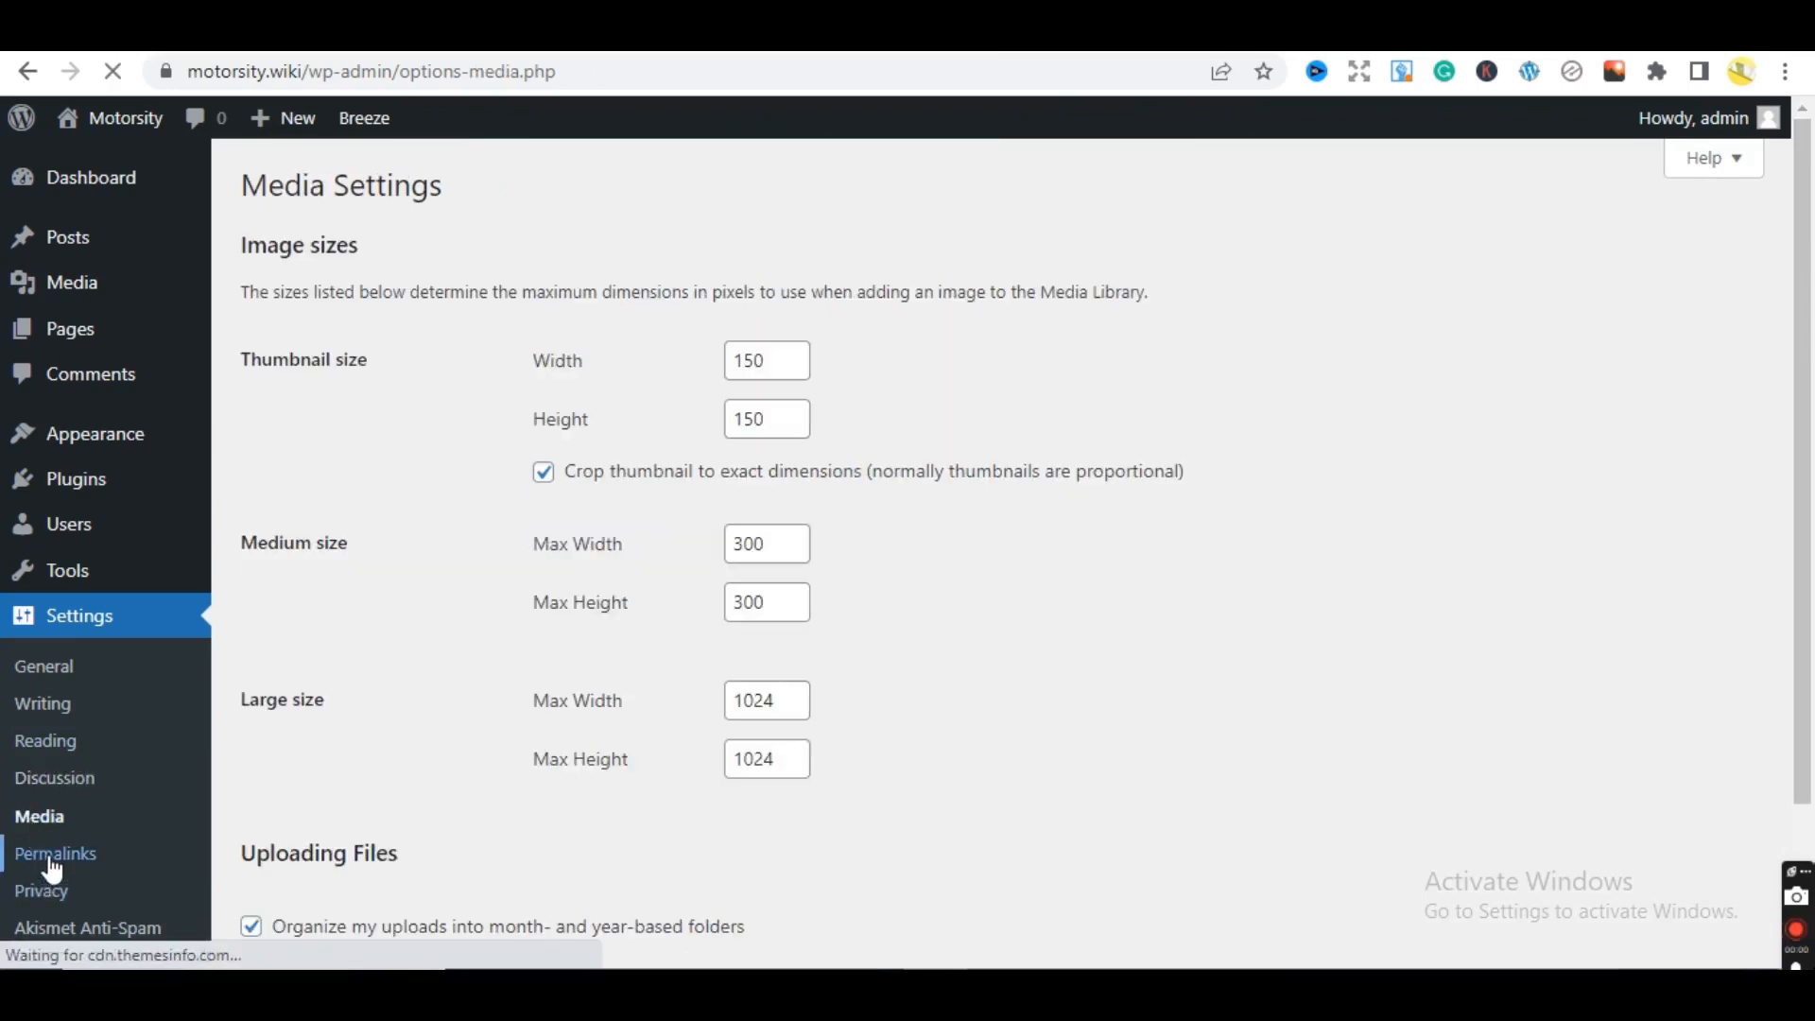
drag(1799, 339, 1791, 438)
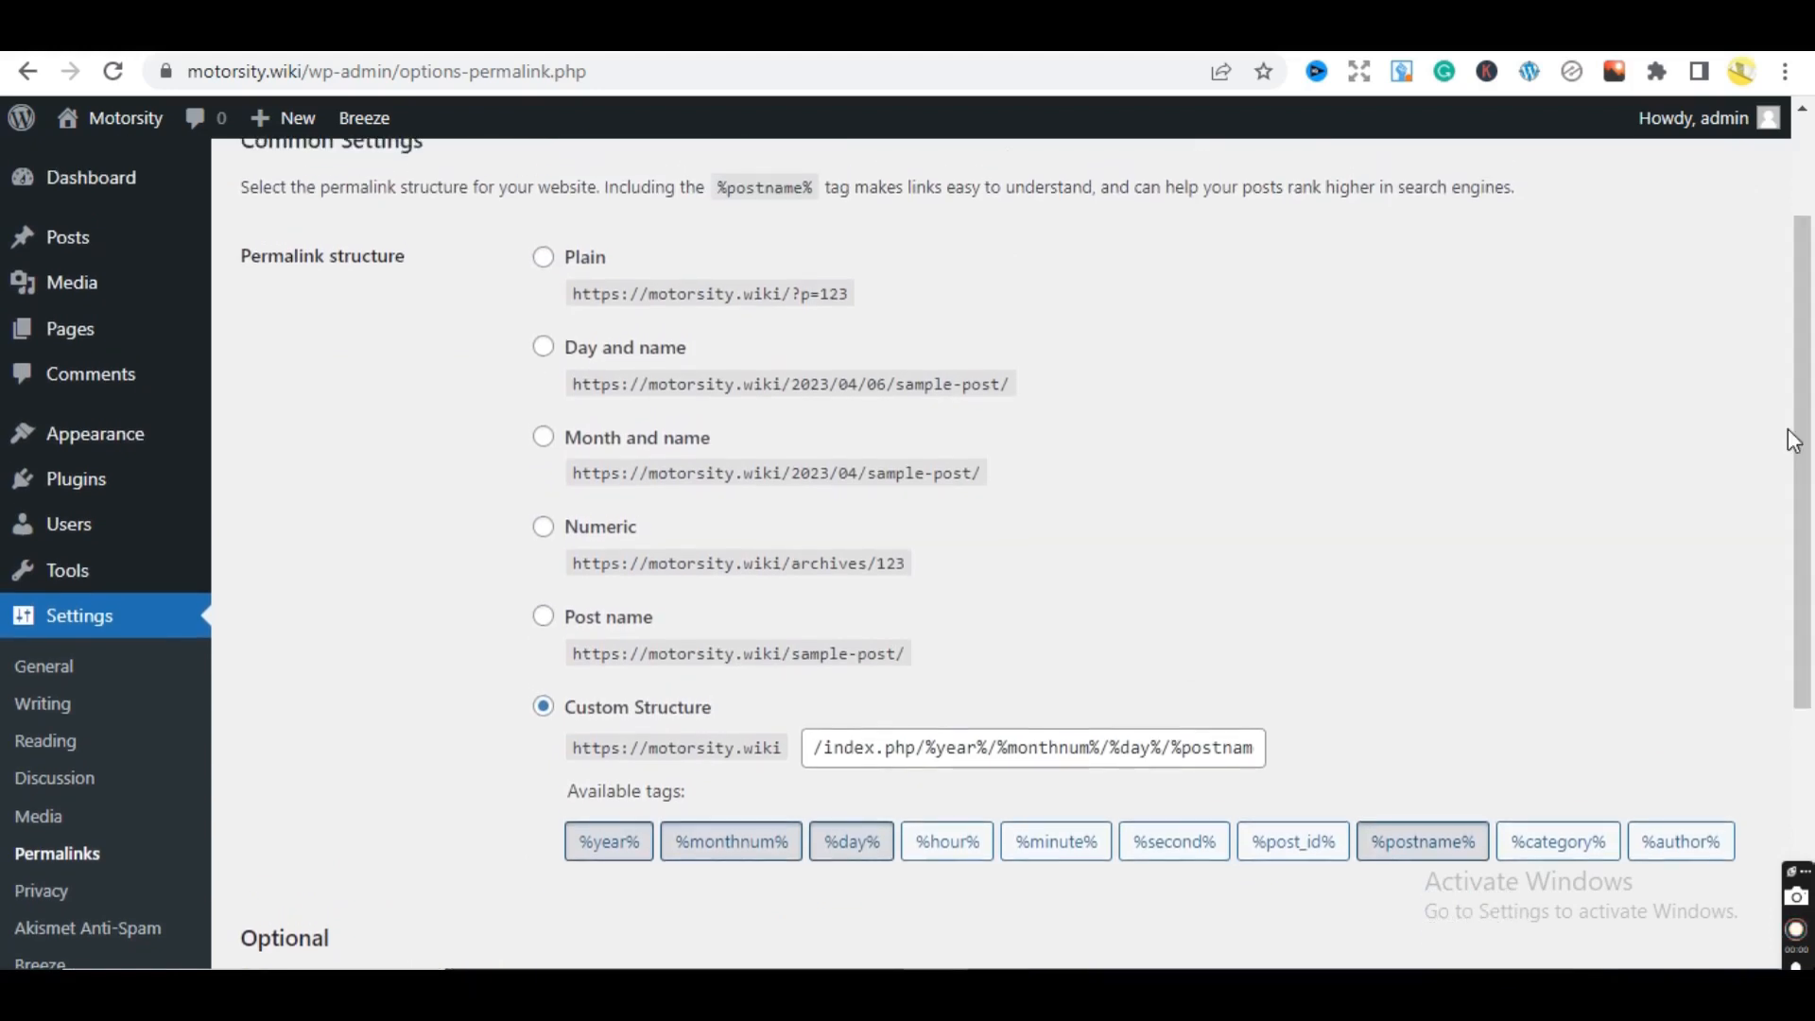
- Choose Custom Structure, replace /%postname%/ with a slash, and add the %category% and %post_id% tags
click(825, 750)
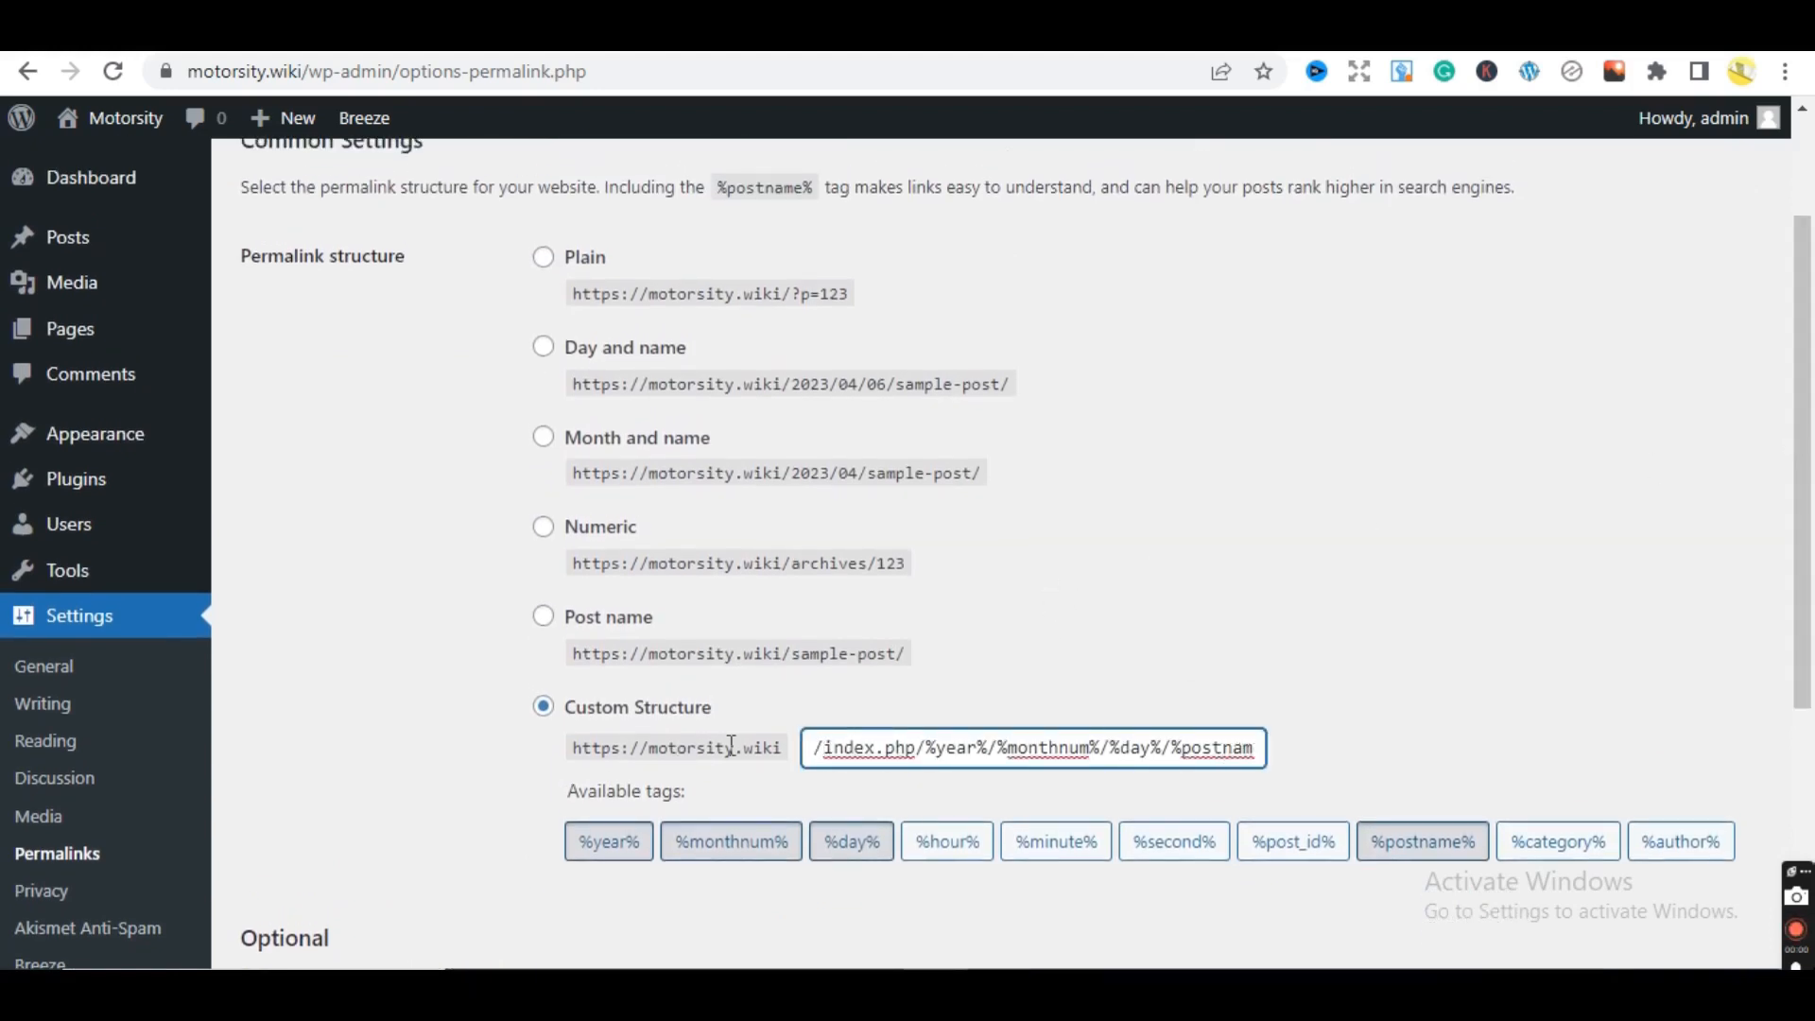
click(1387, 734)
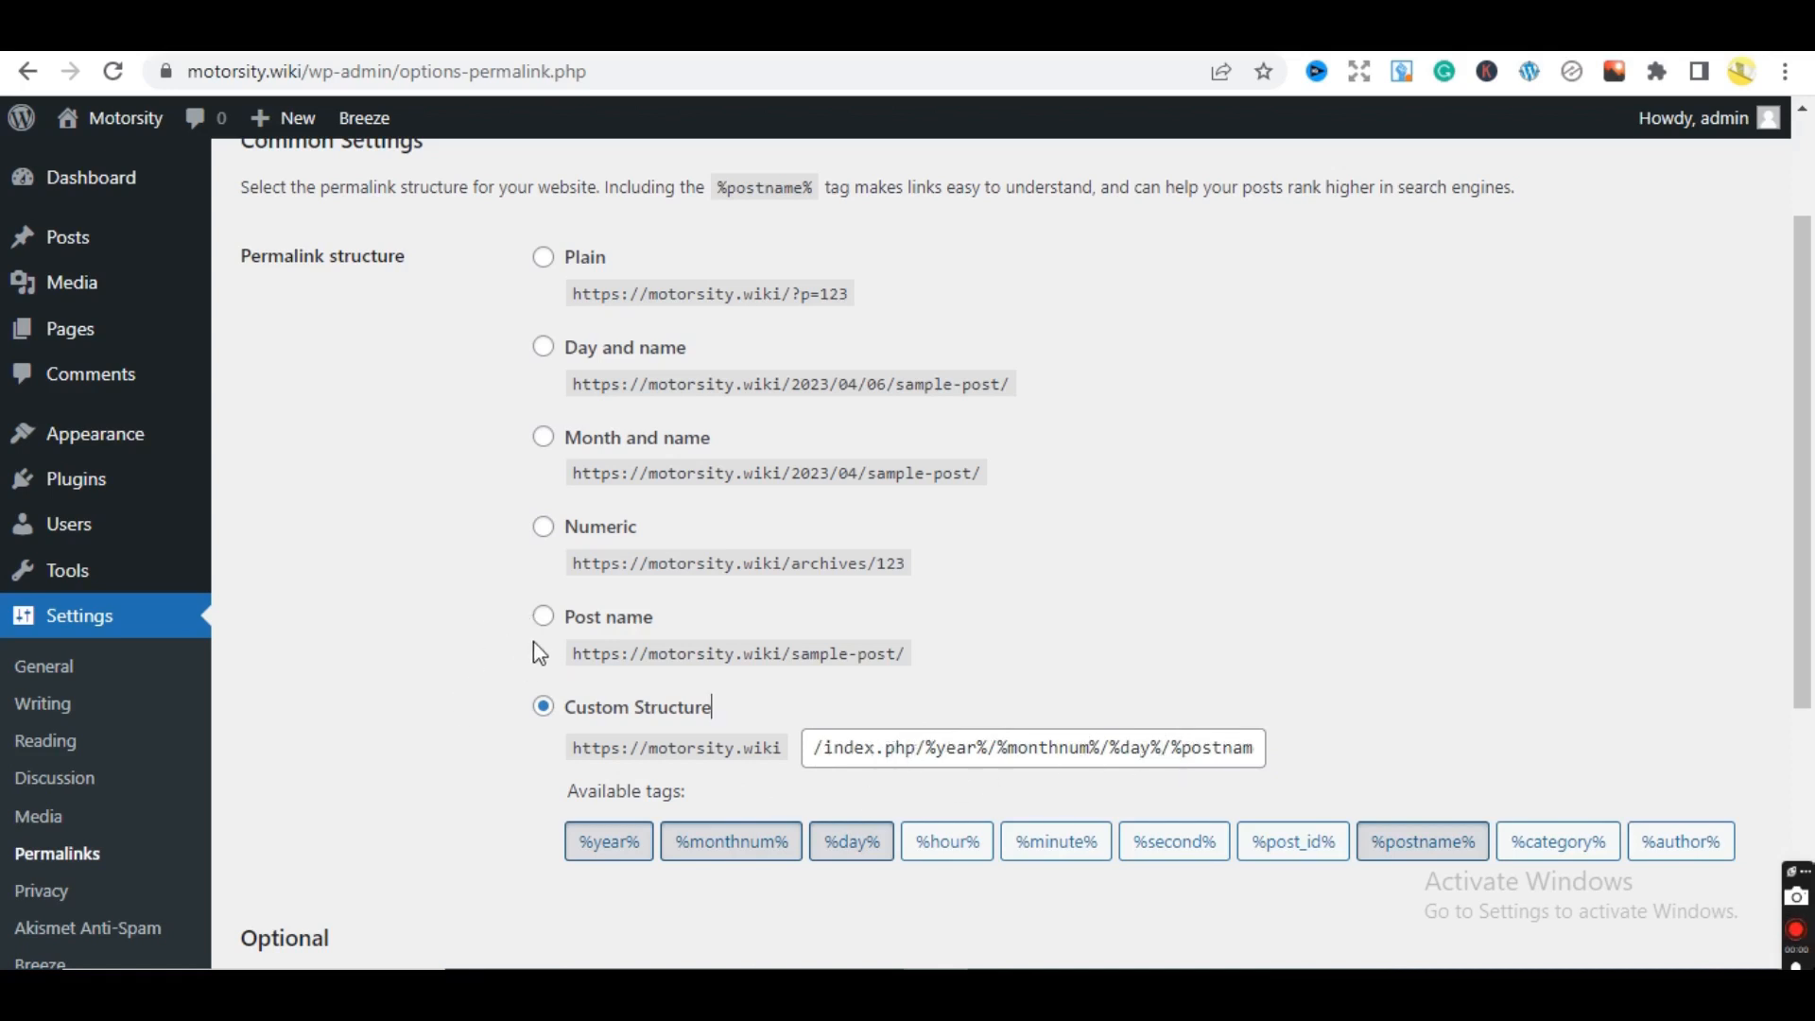
click(544, 619)
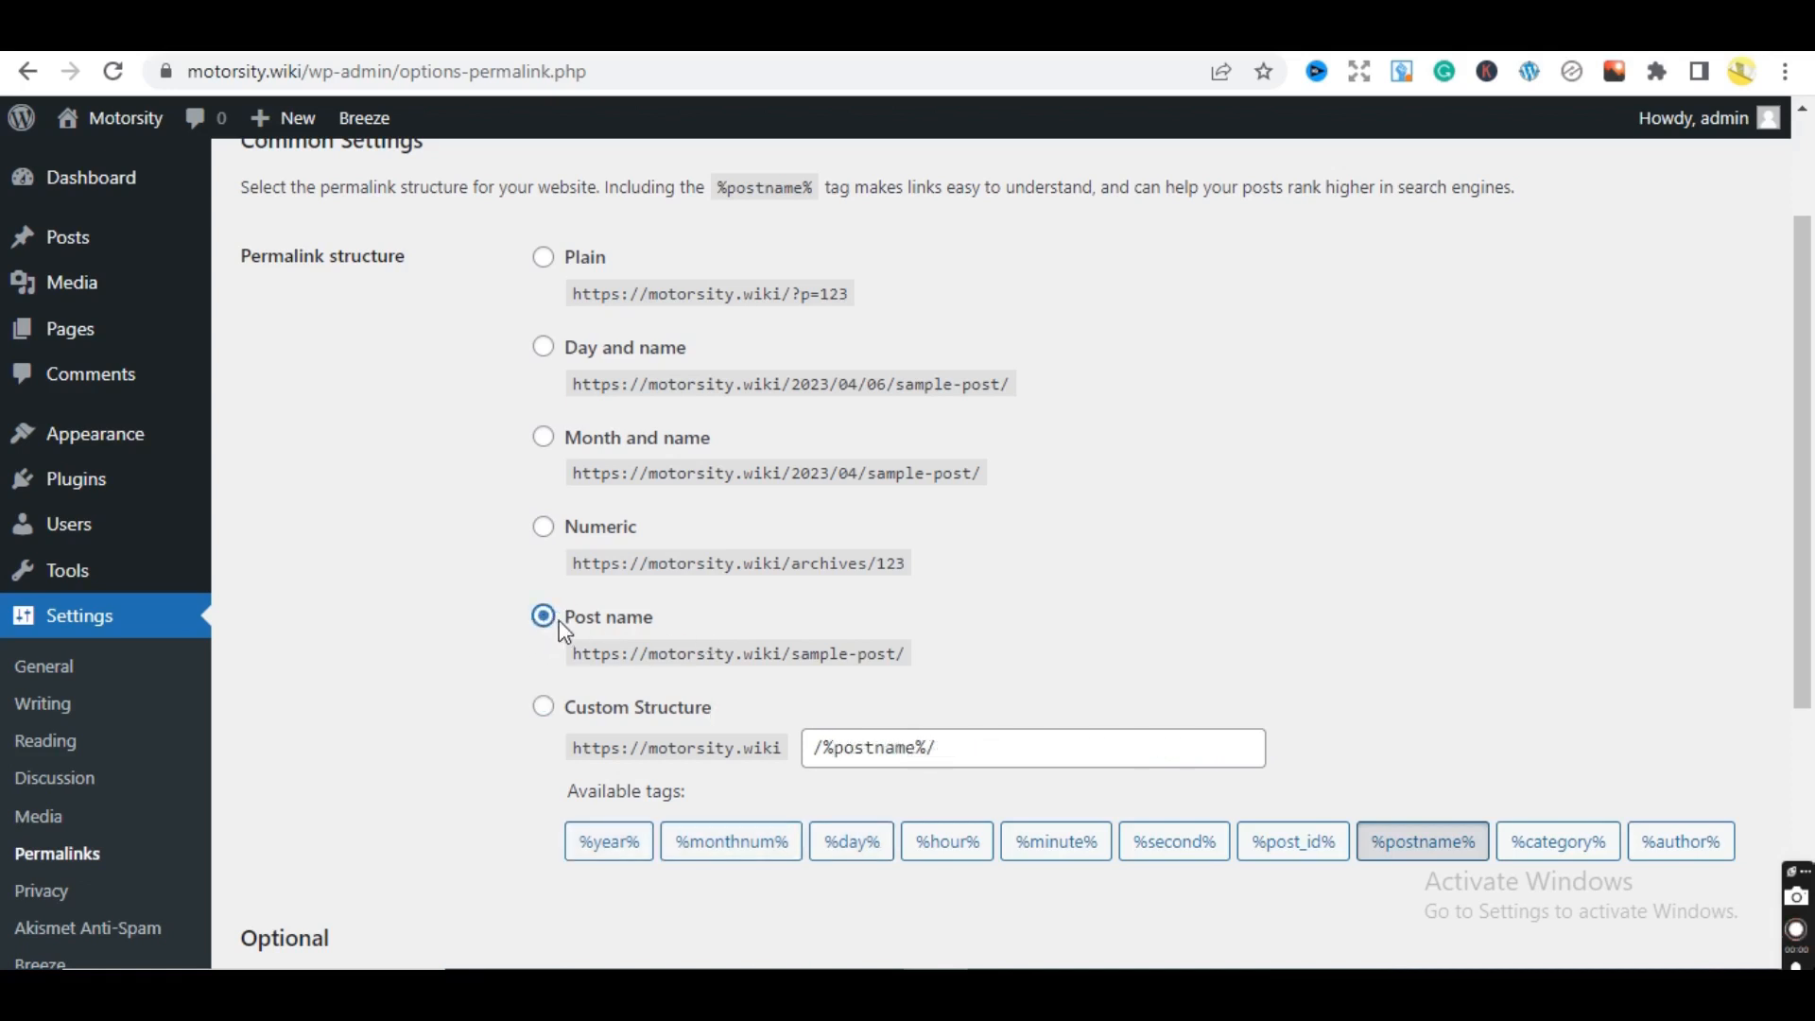
click(543, 709)
drag(991, 760, 804, 762)
key(BackSpace)
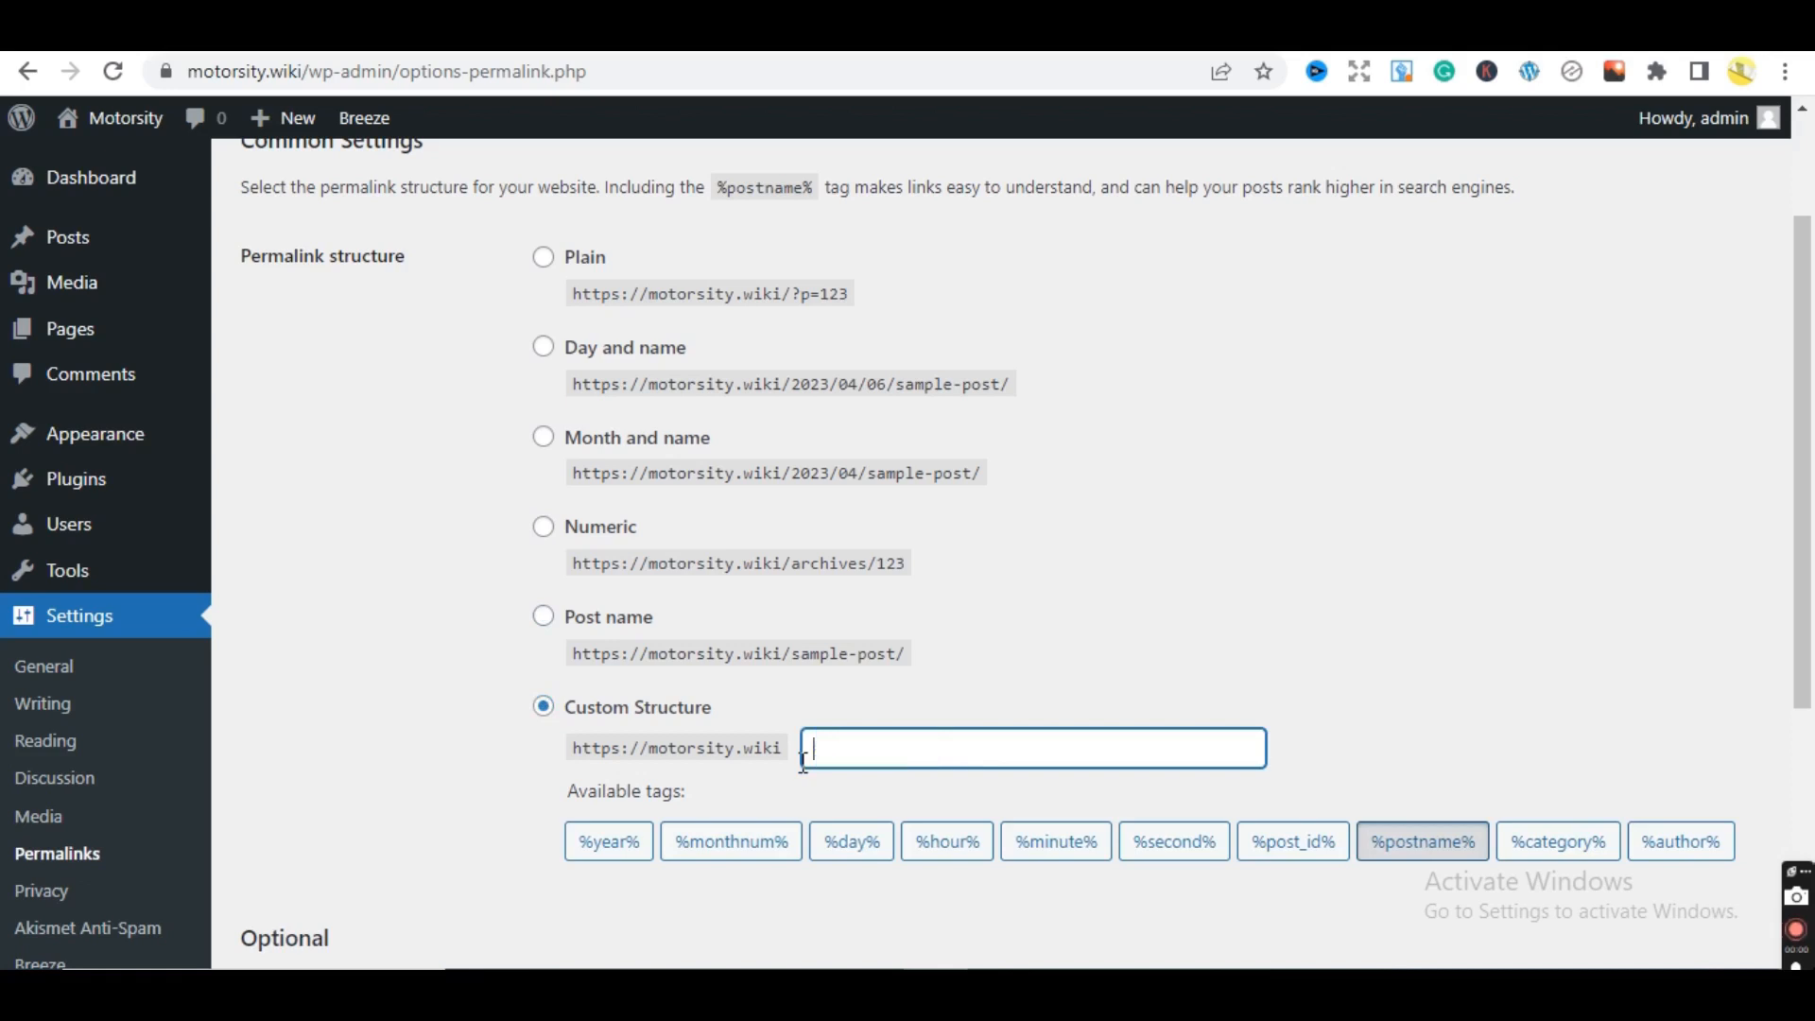
text(/)
click(1355, 671)
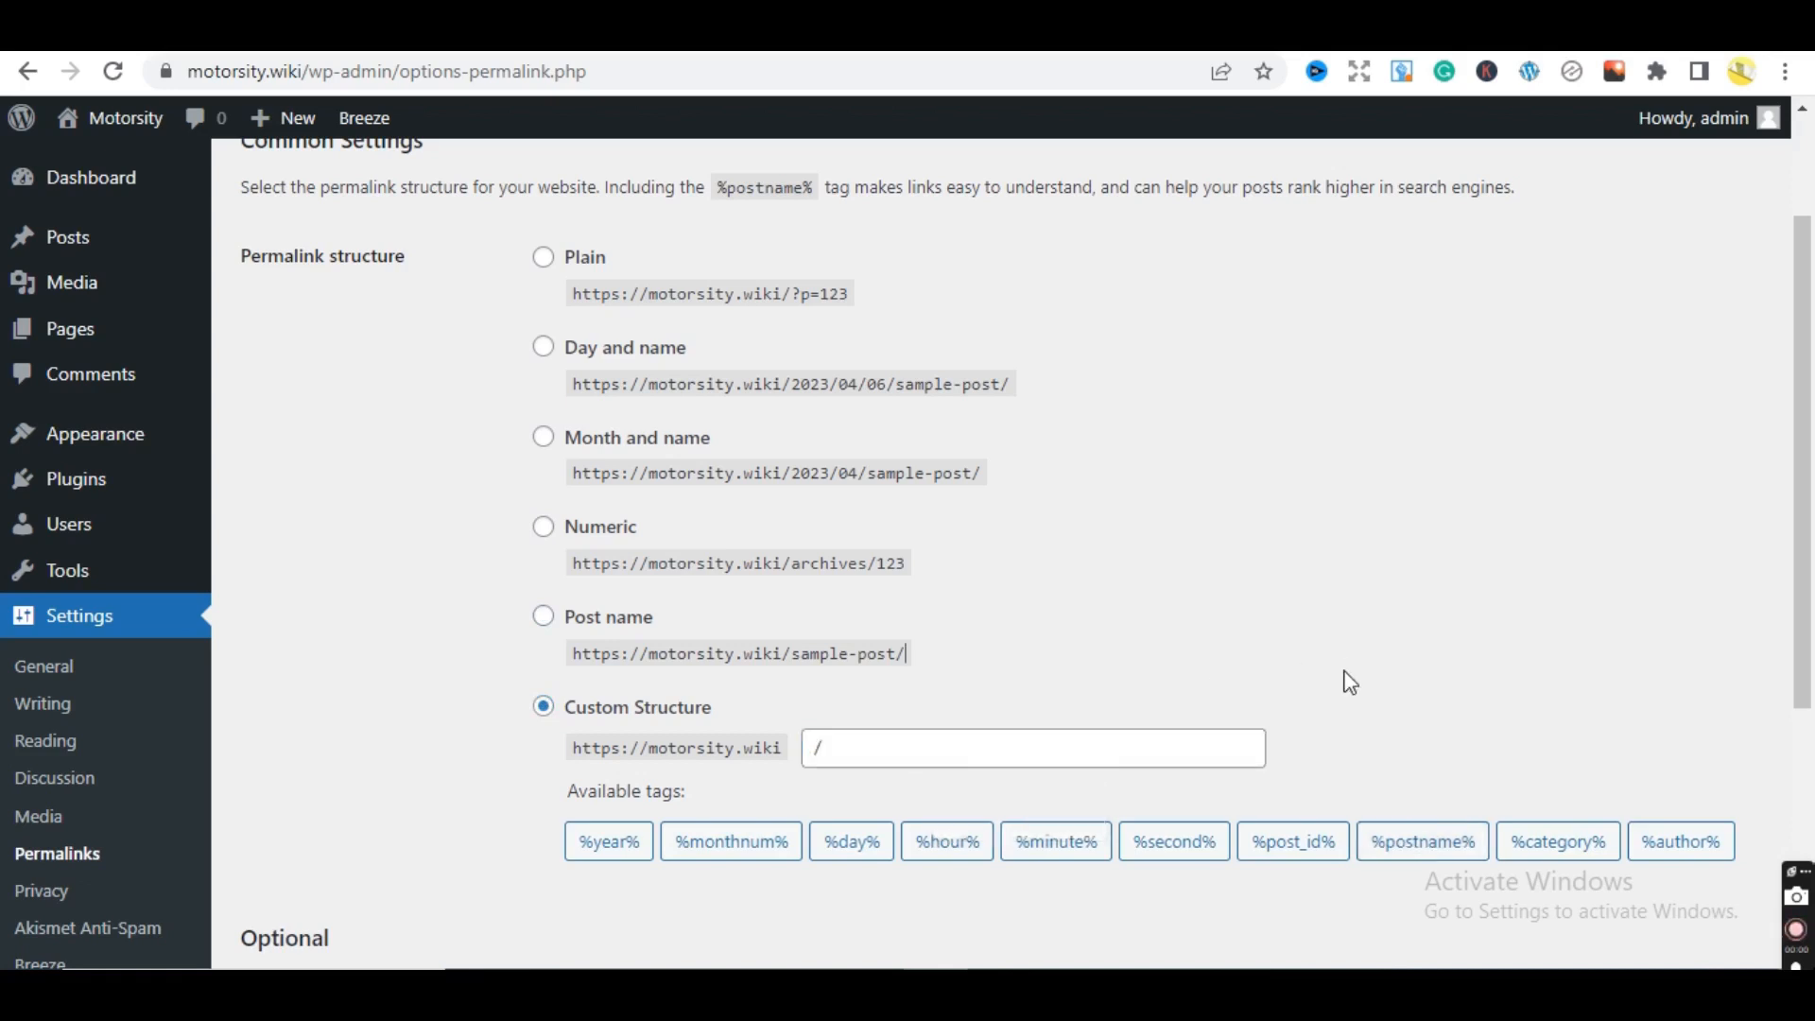
click(1548, 862)
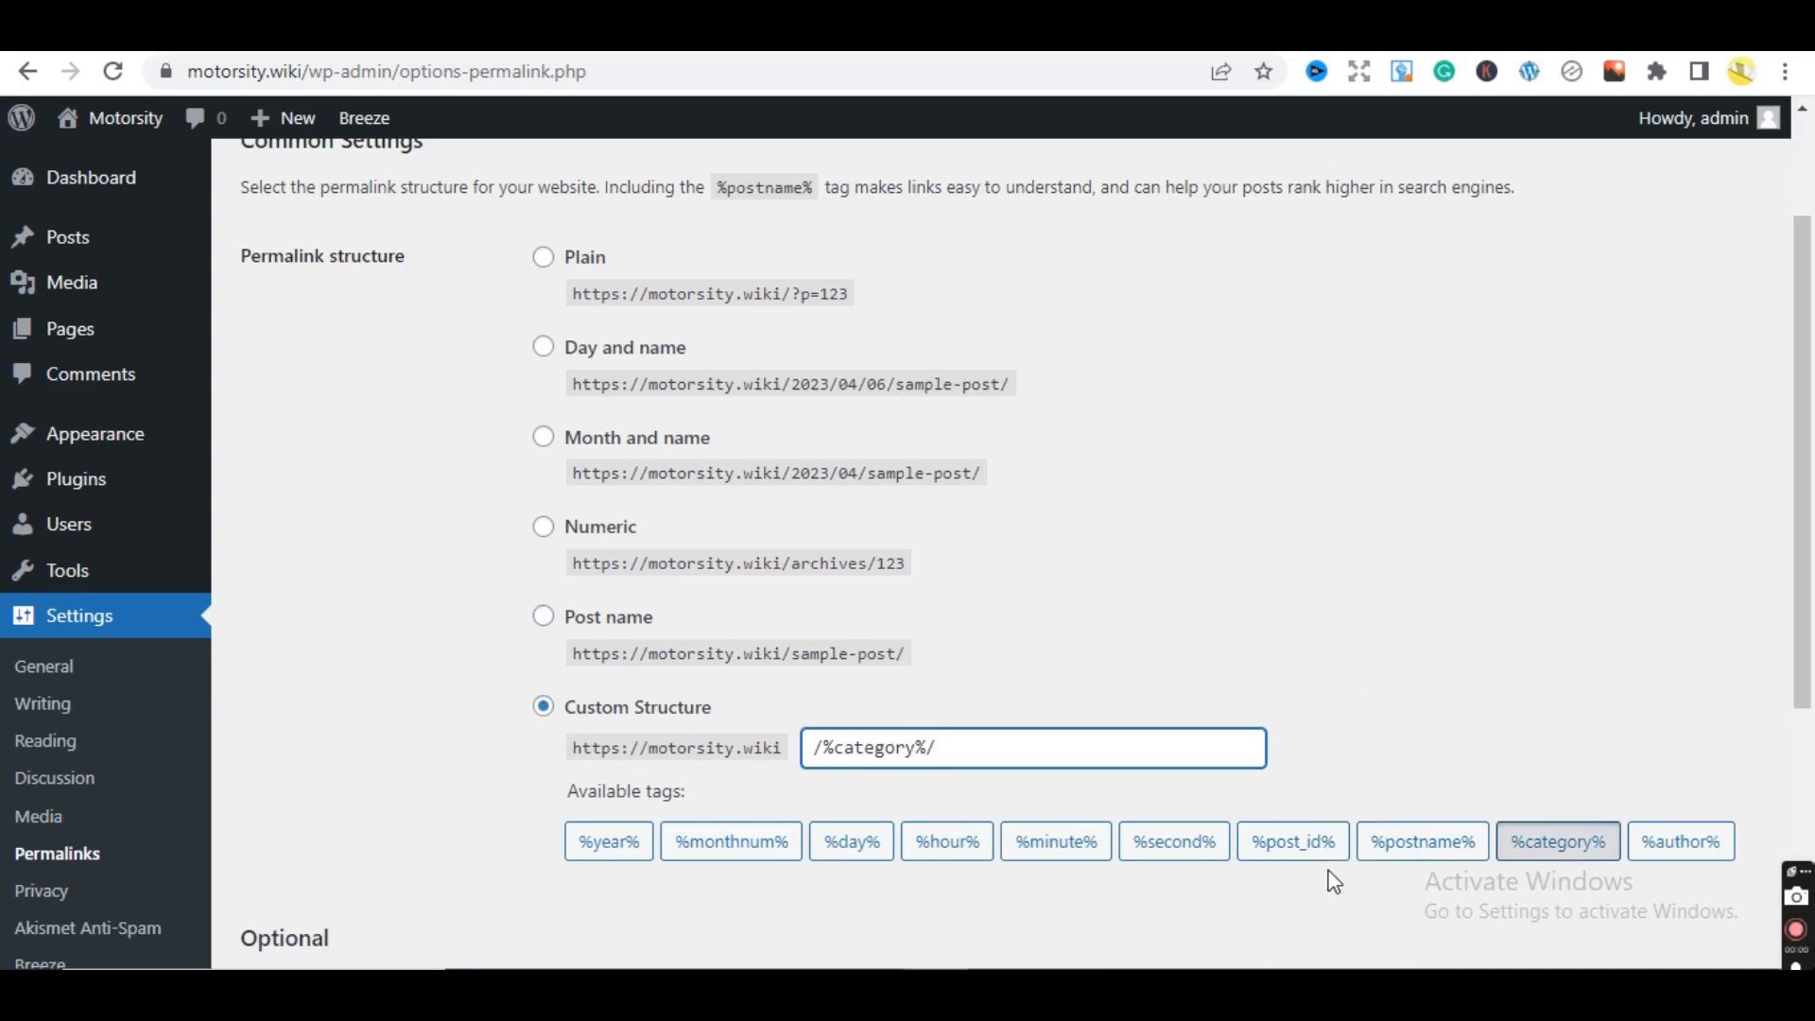
click(1291, 849)
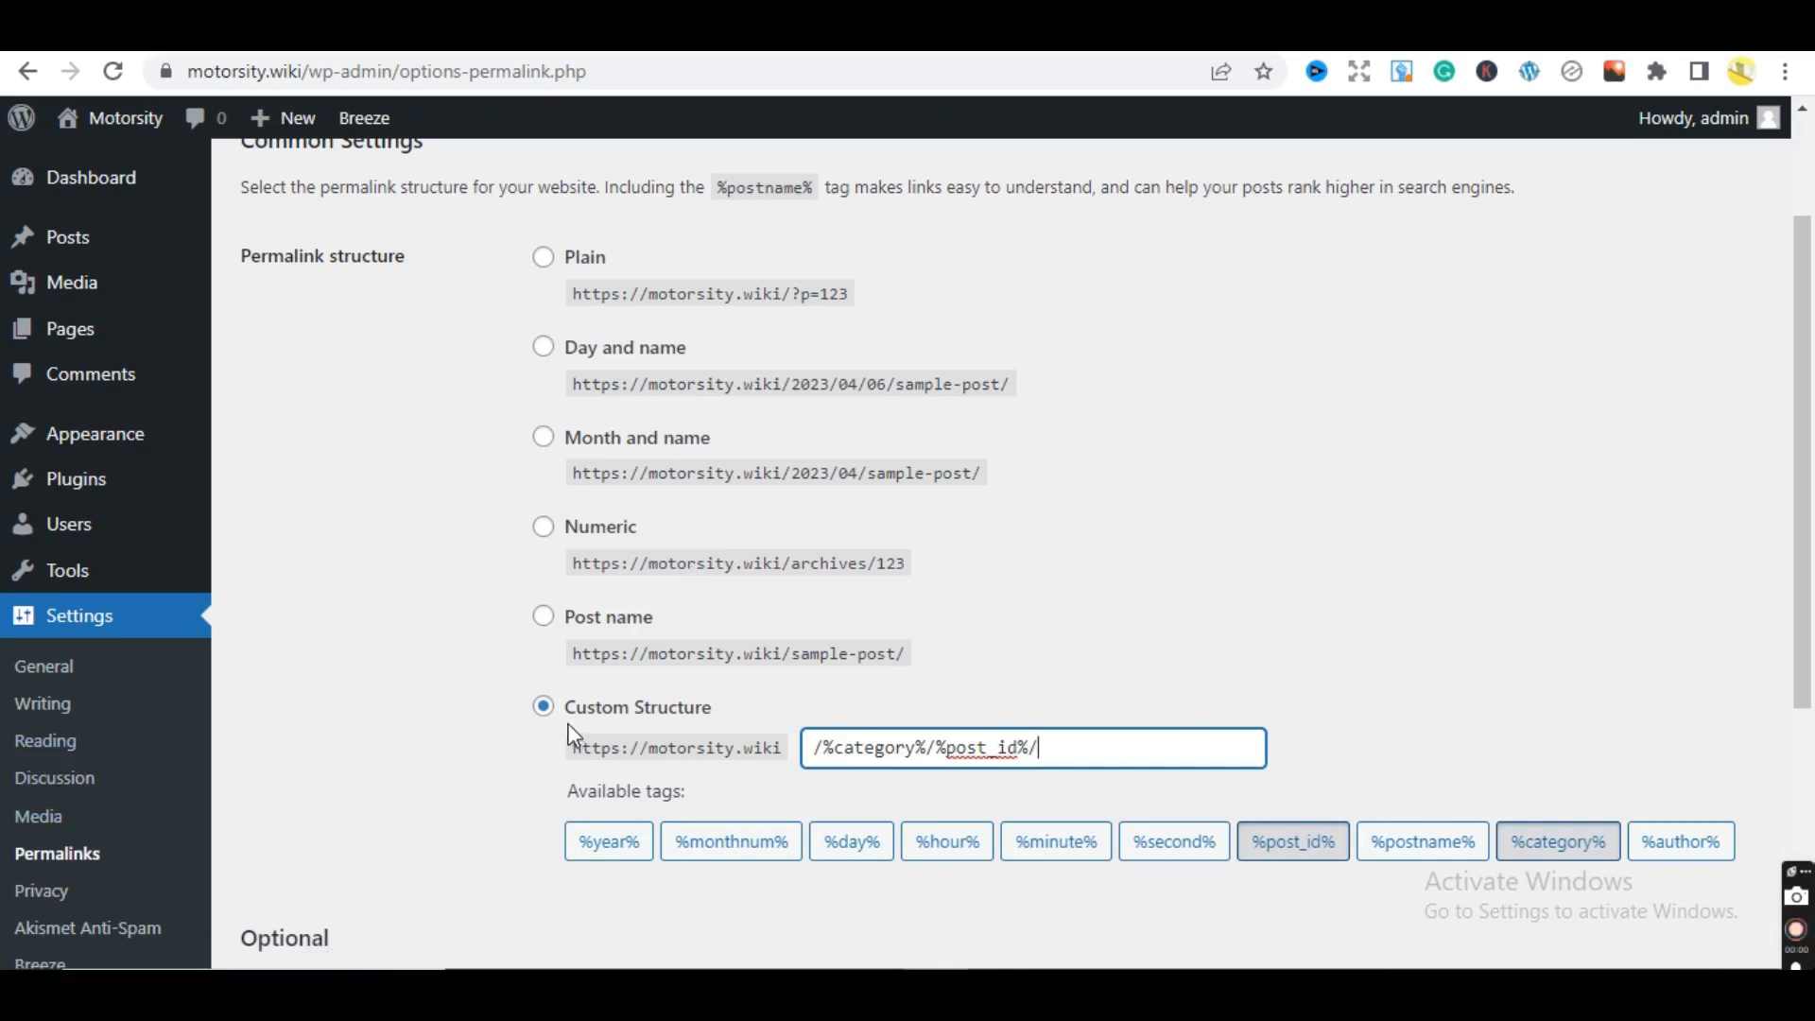
- Reset to Post name, reselect Custom Structure and rebuild it as /%category%/%post_id%/
click(545, 616)
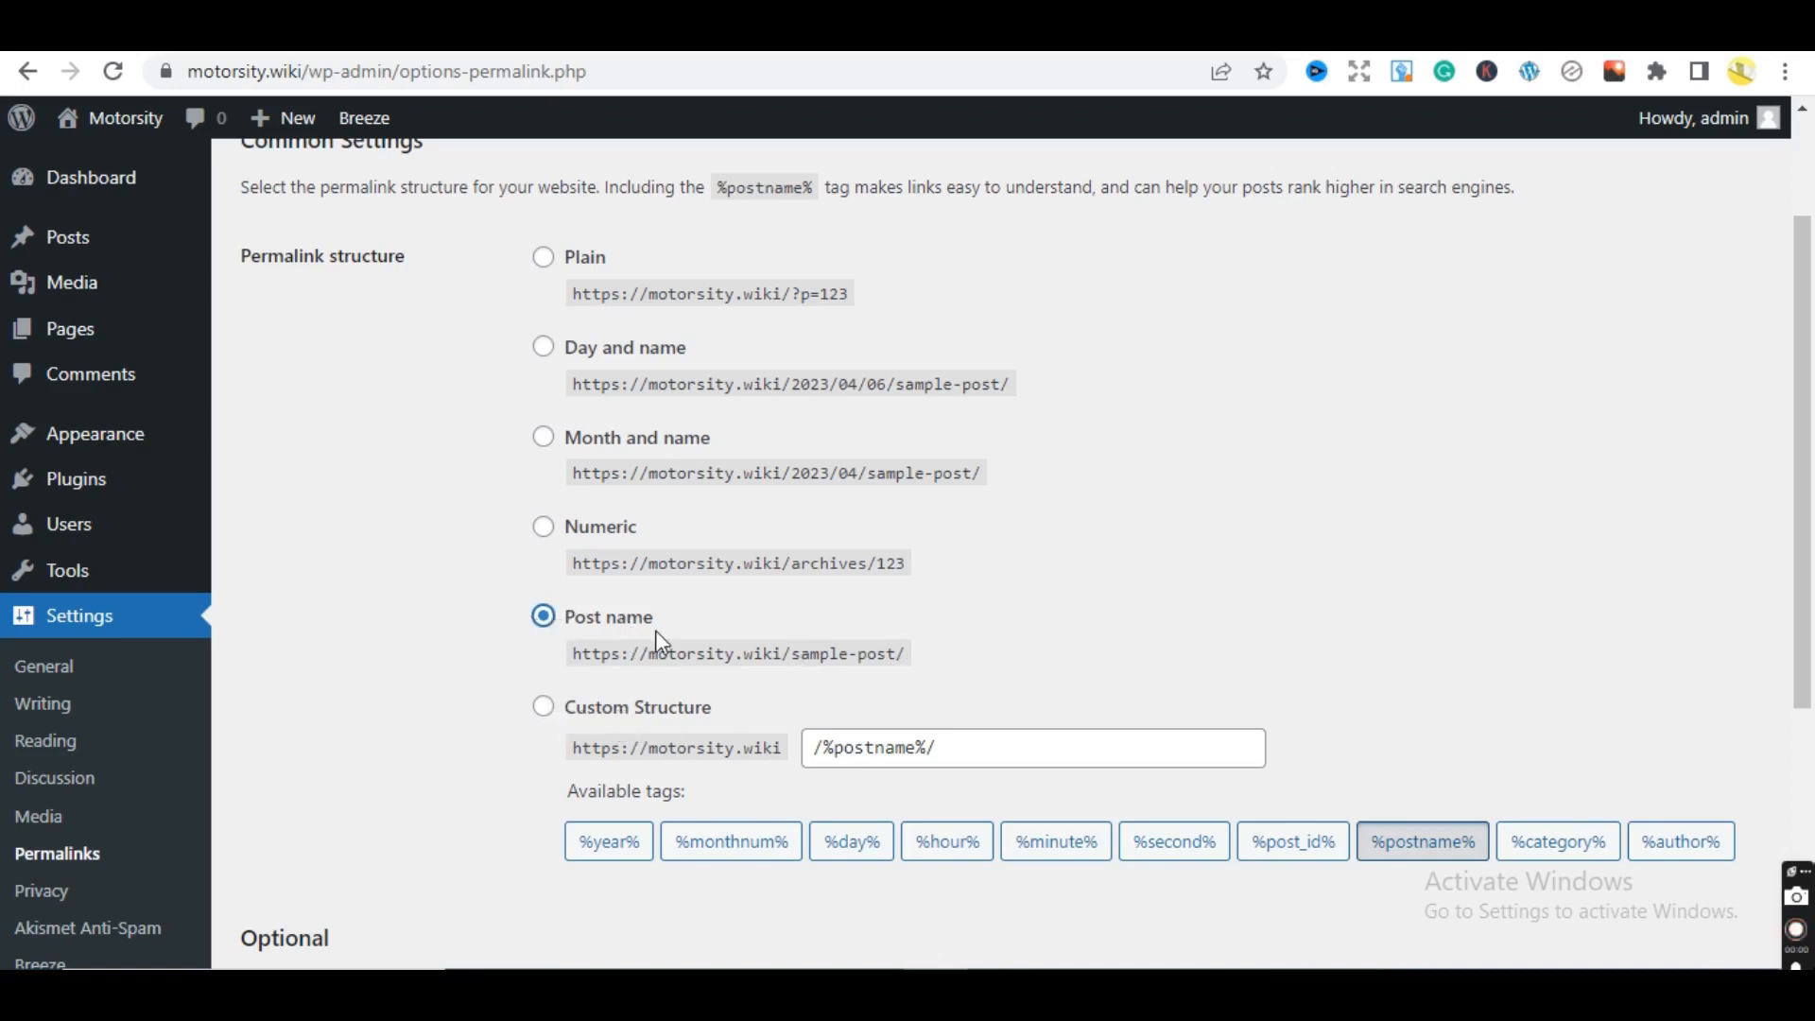
click(545, 728)
click(543, 709)
drag(957, 756, 823, 751)
key(BackSpace)
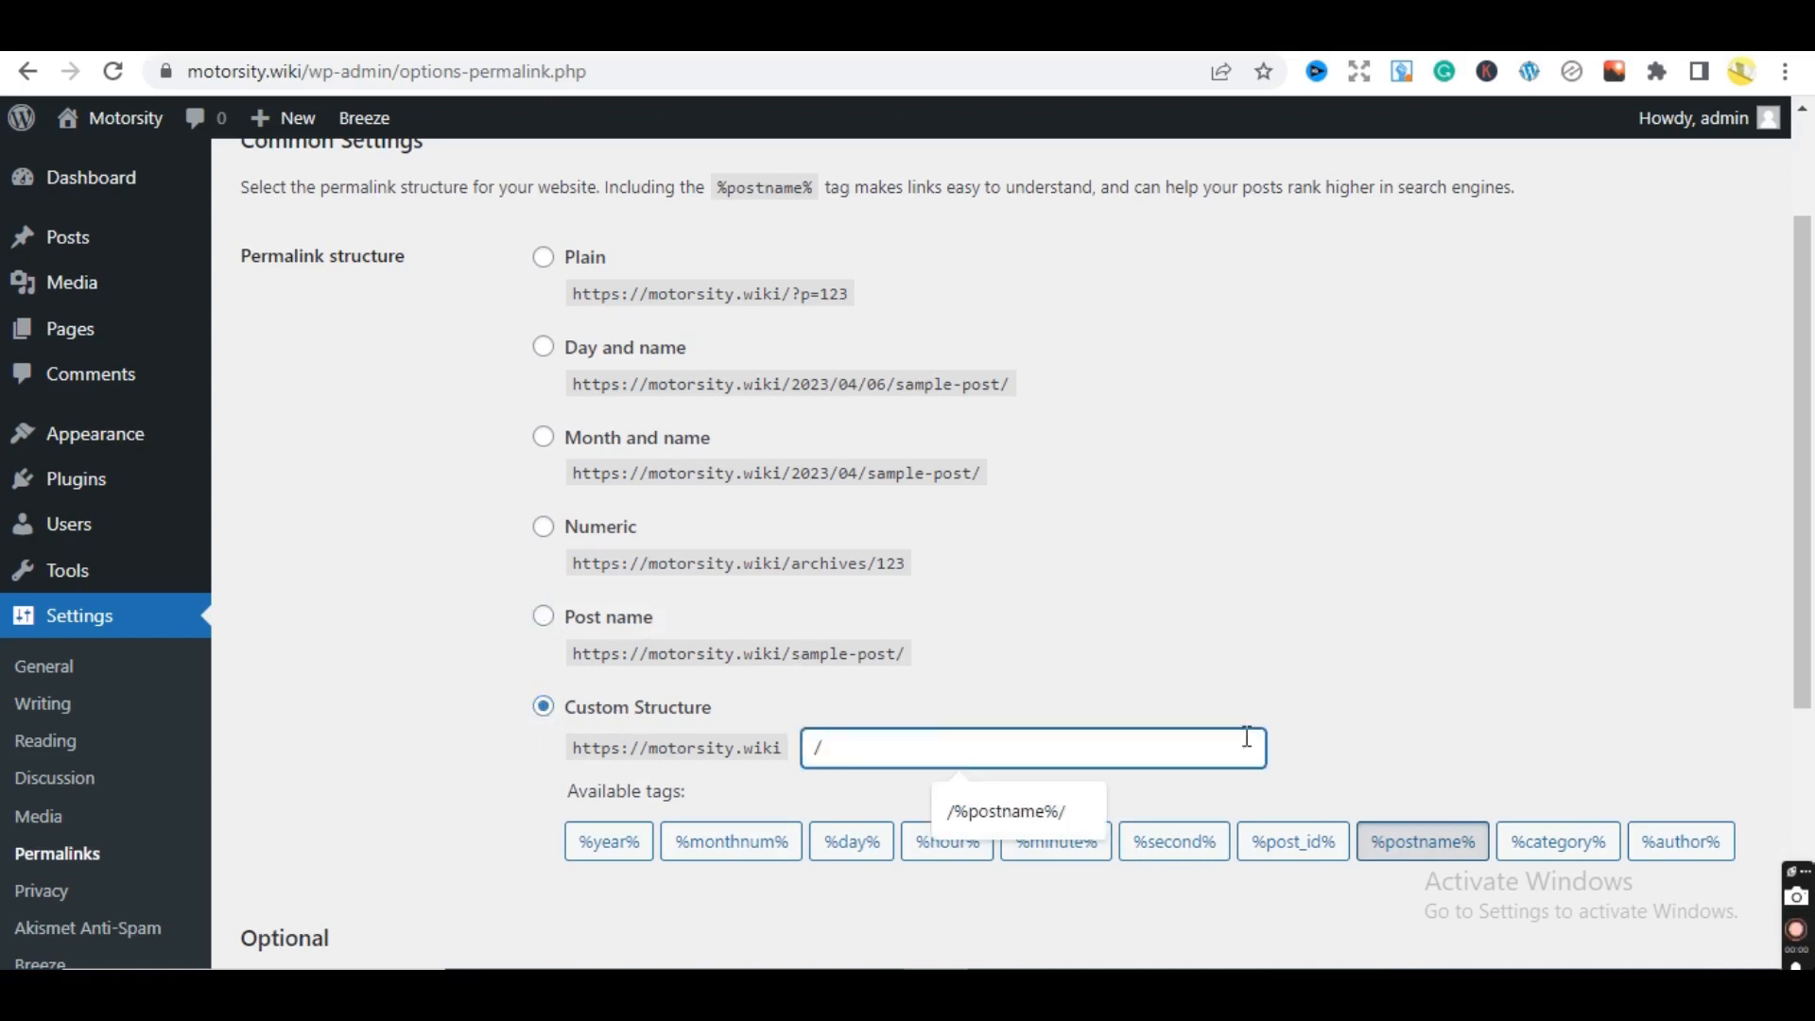
click(1589, 839)
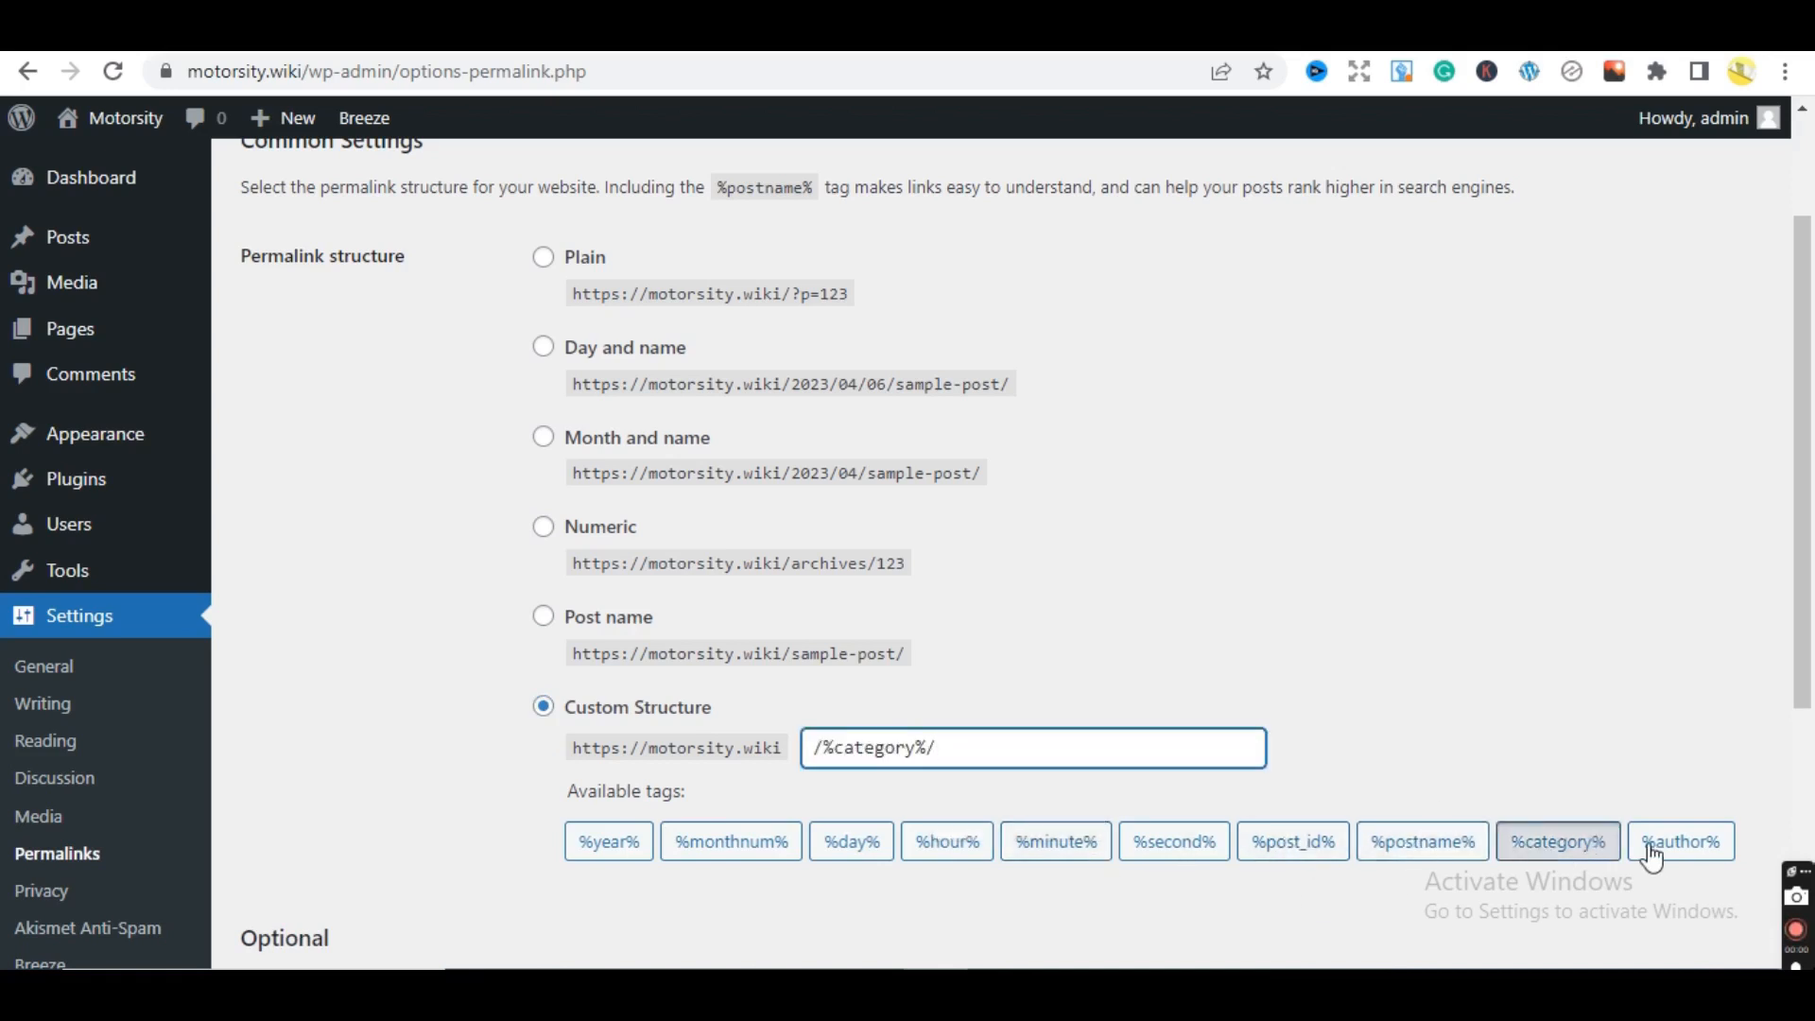
click(1276, 858)
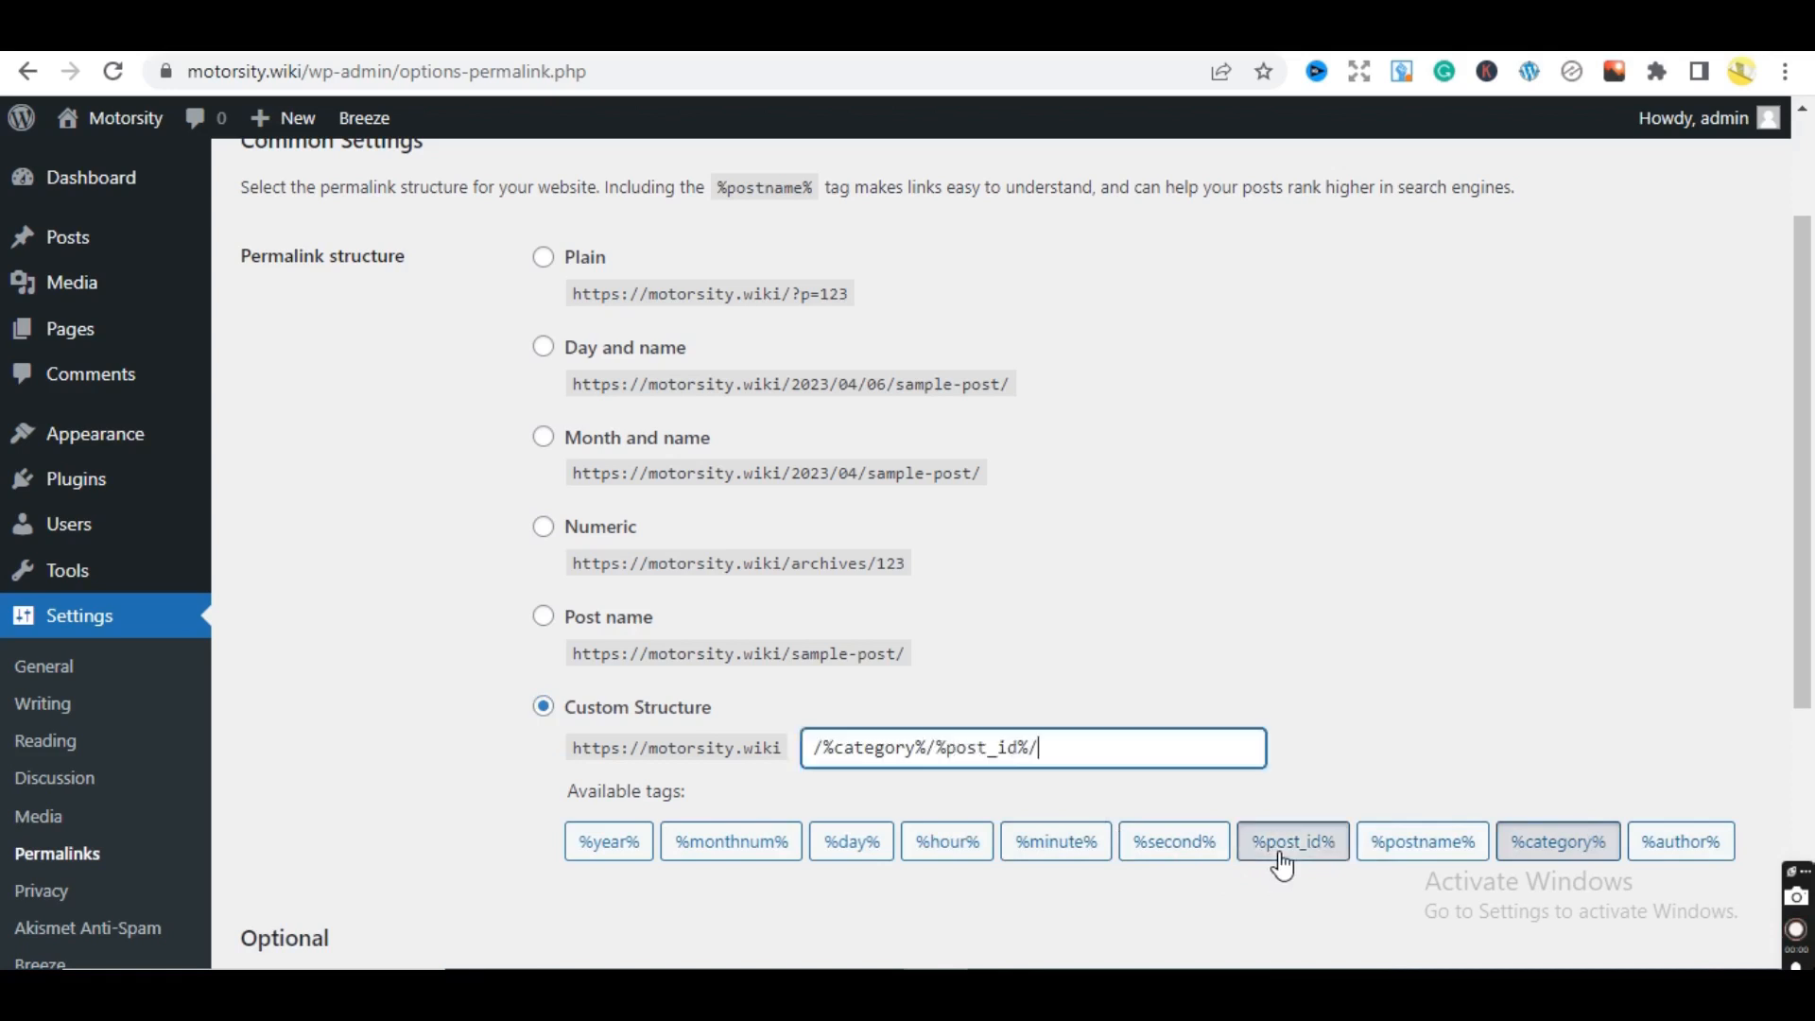
click(1354, 576)
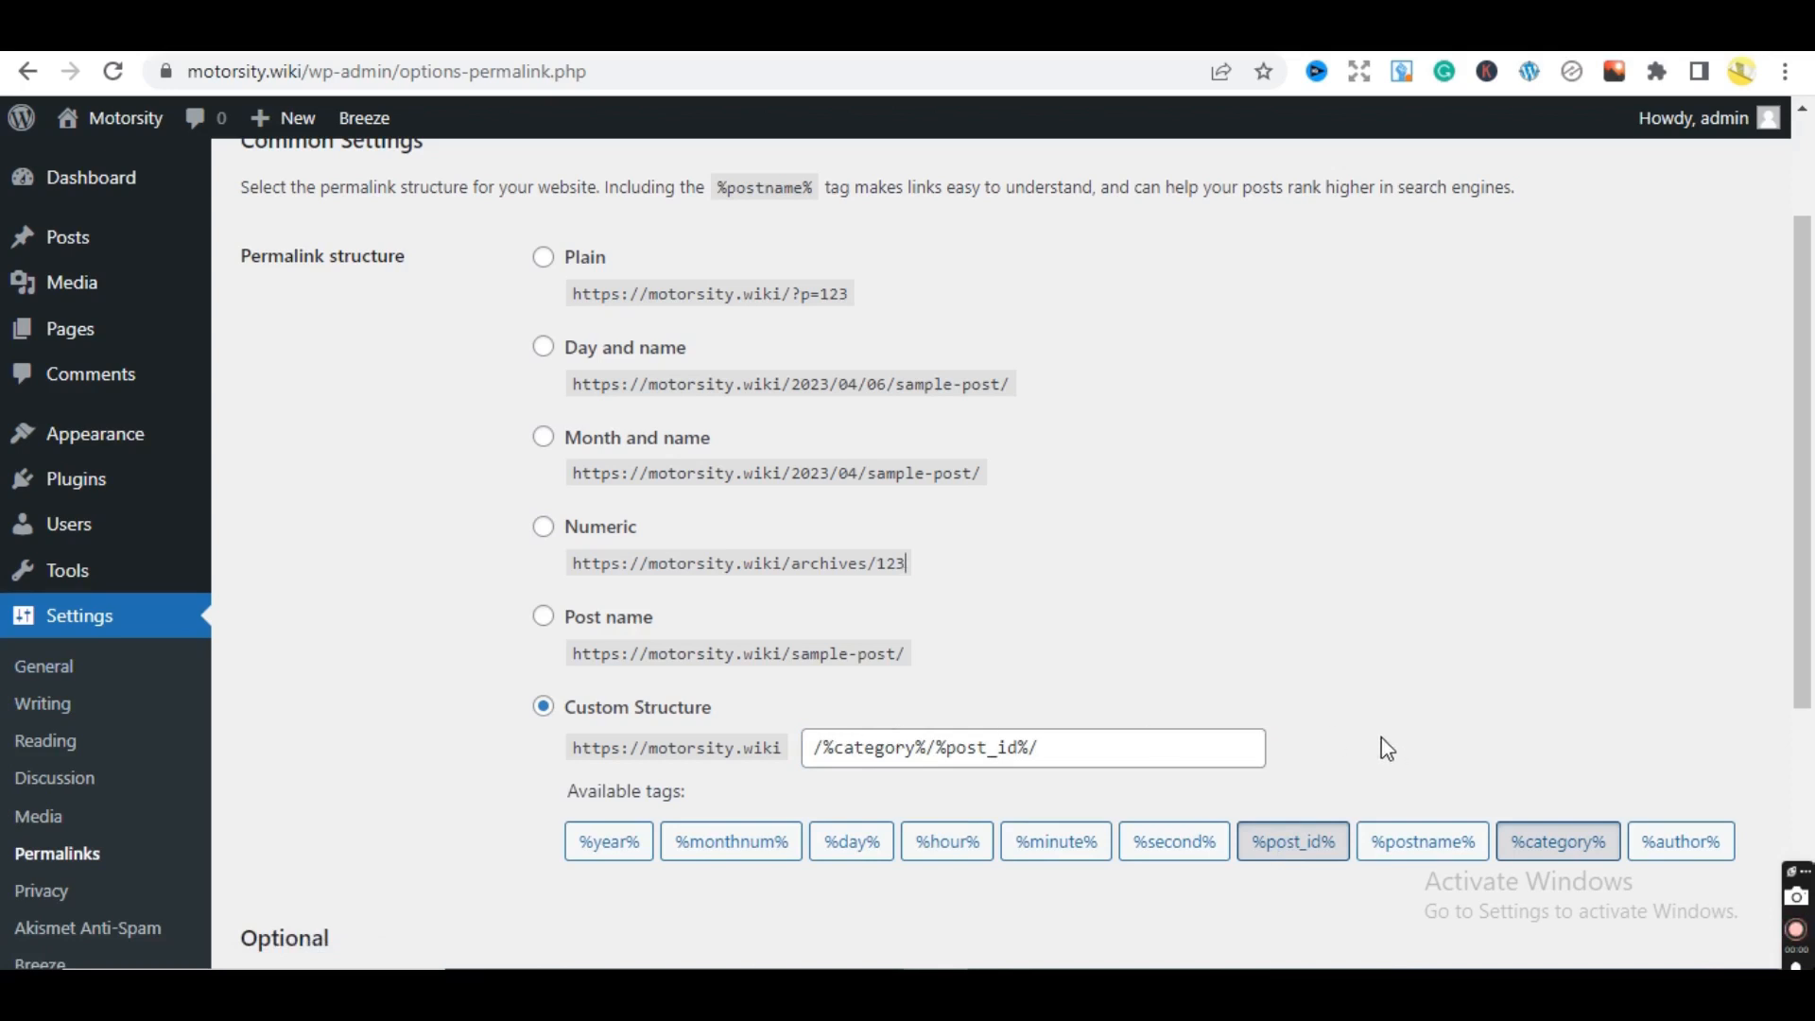
drag(1806, 598, 1807, 838)
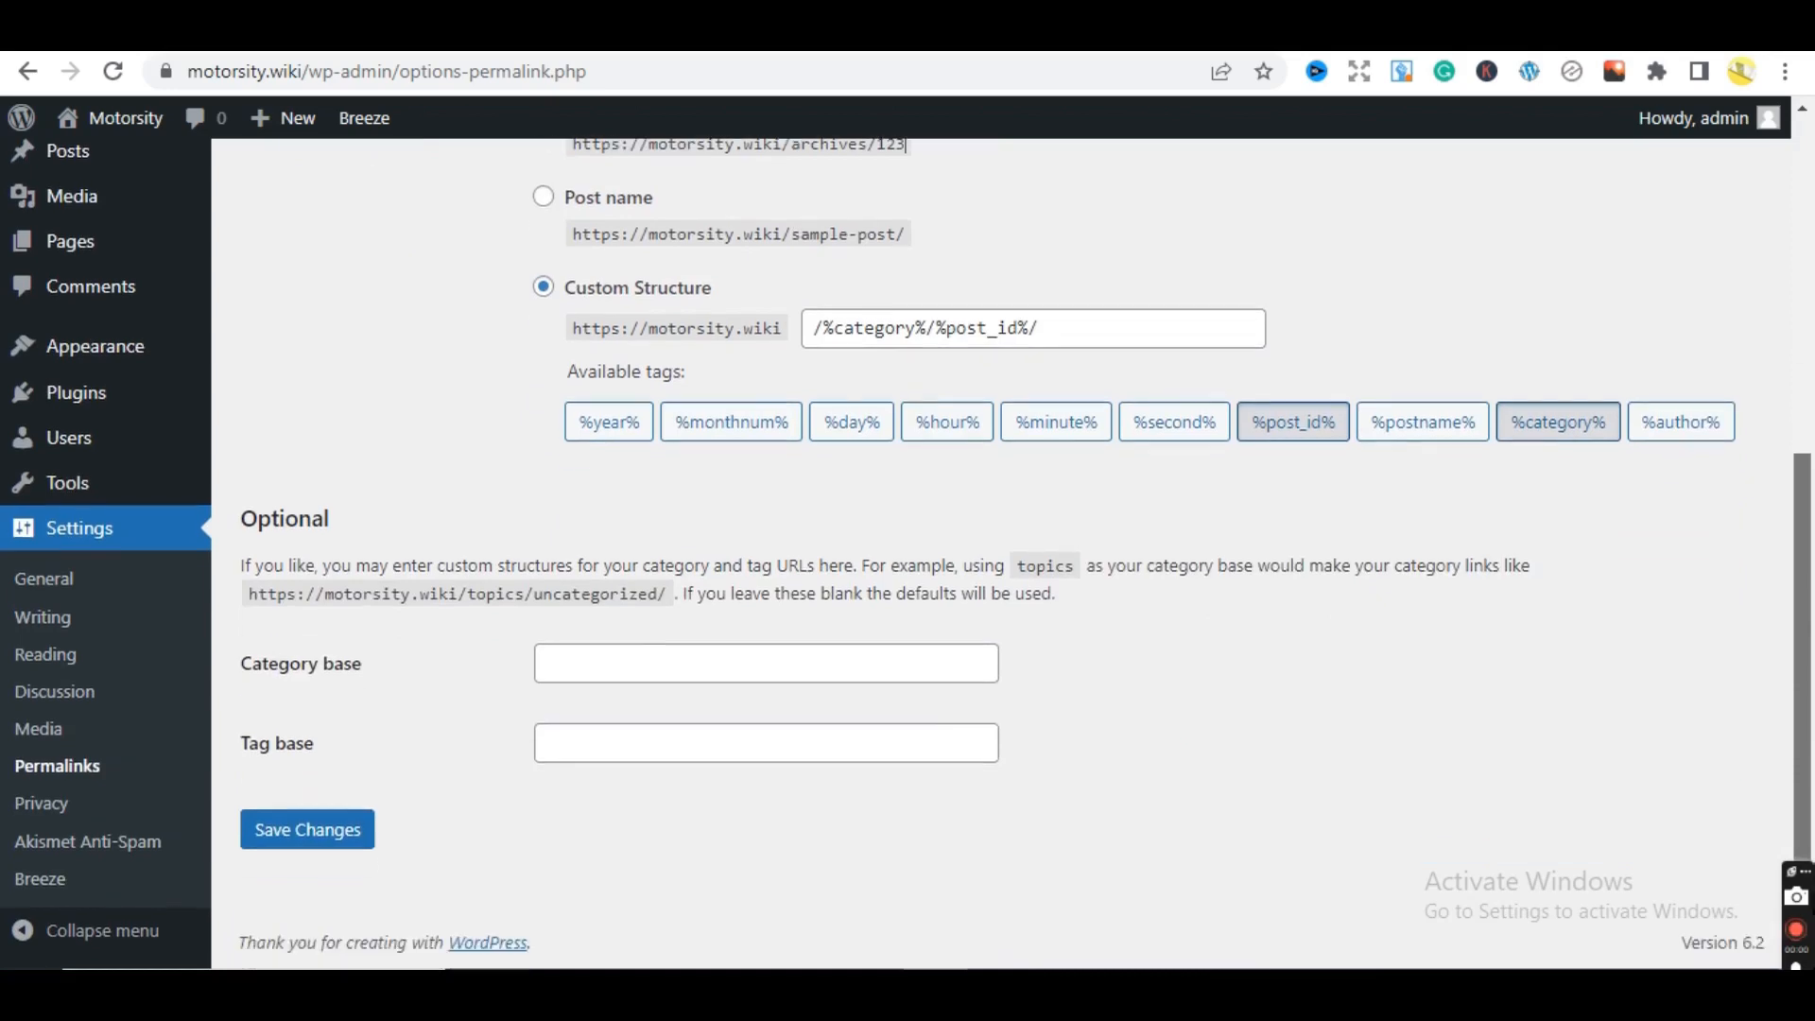
- Save the /%category%/%post_id%/ permalinks, then go to Posts > Categories
click(281, 831)
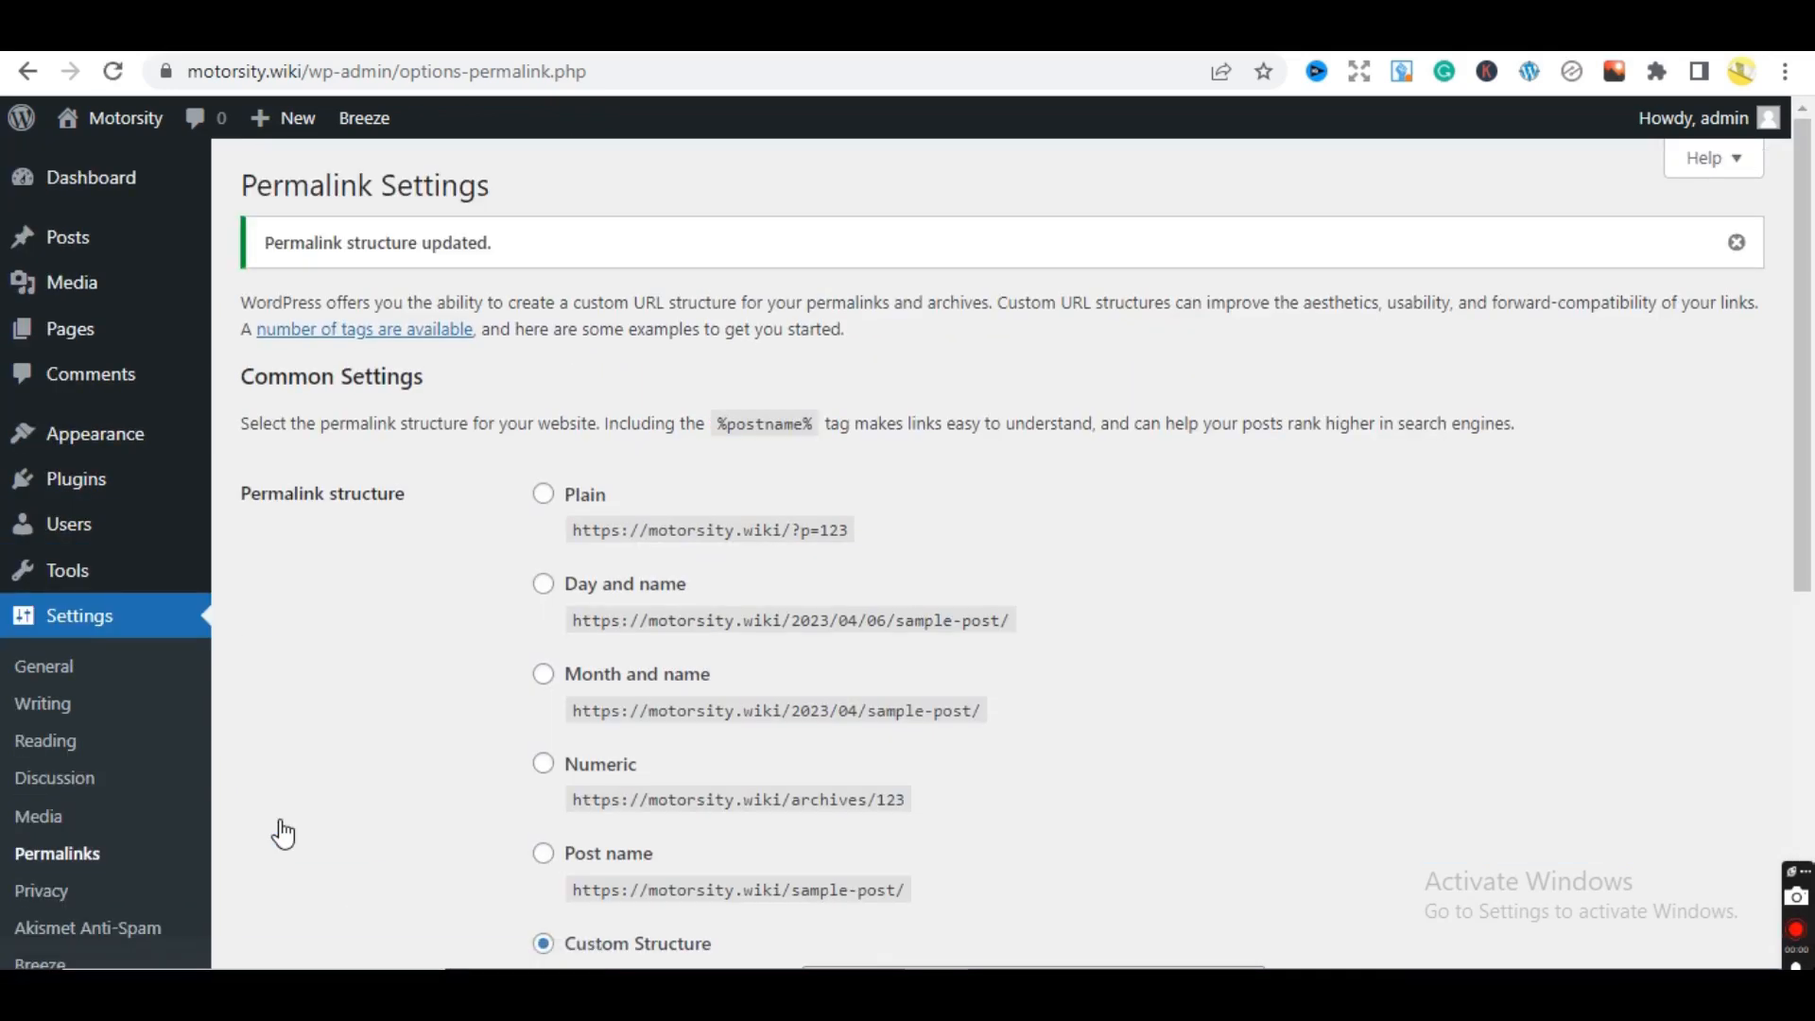
drag(1813, 267, 1809, 435)
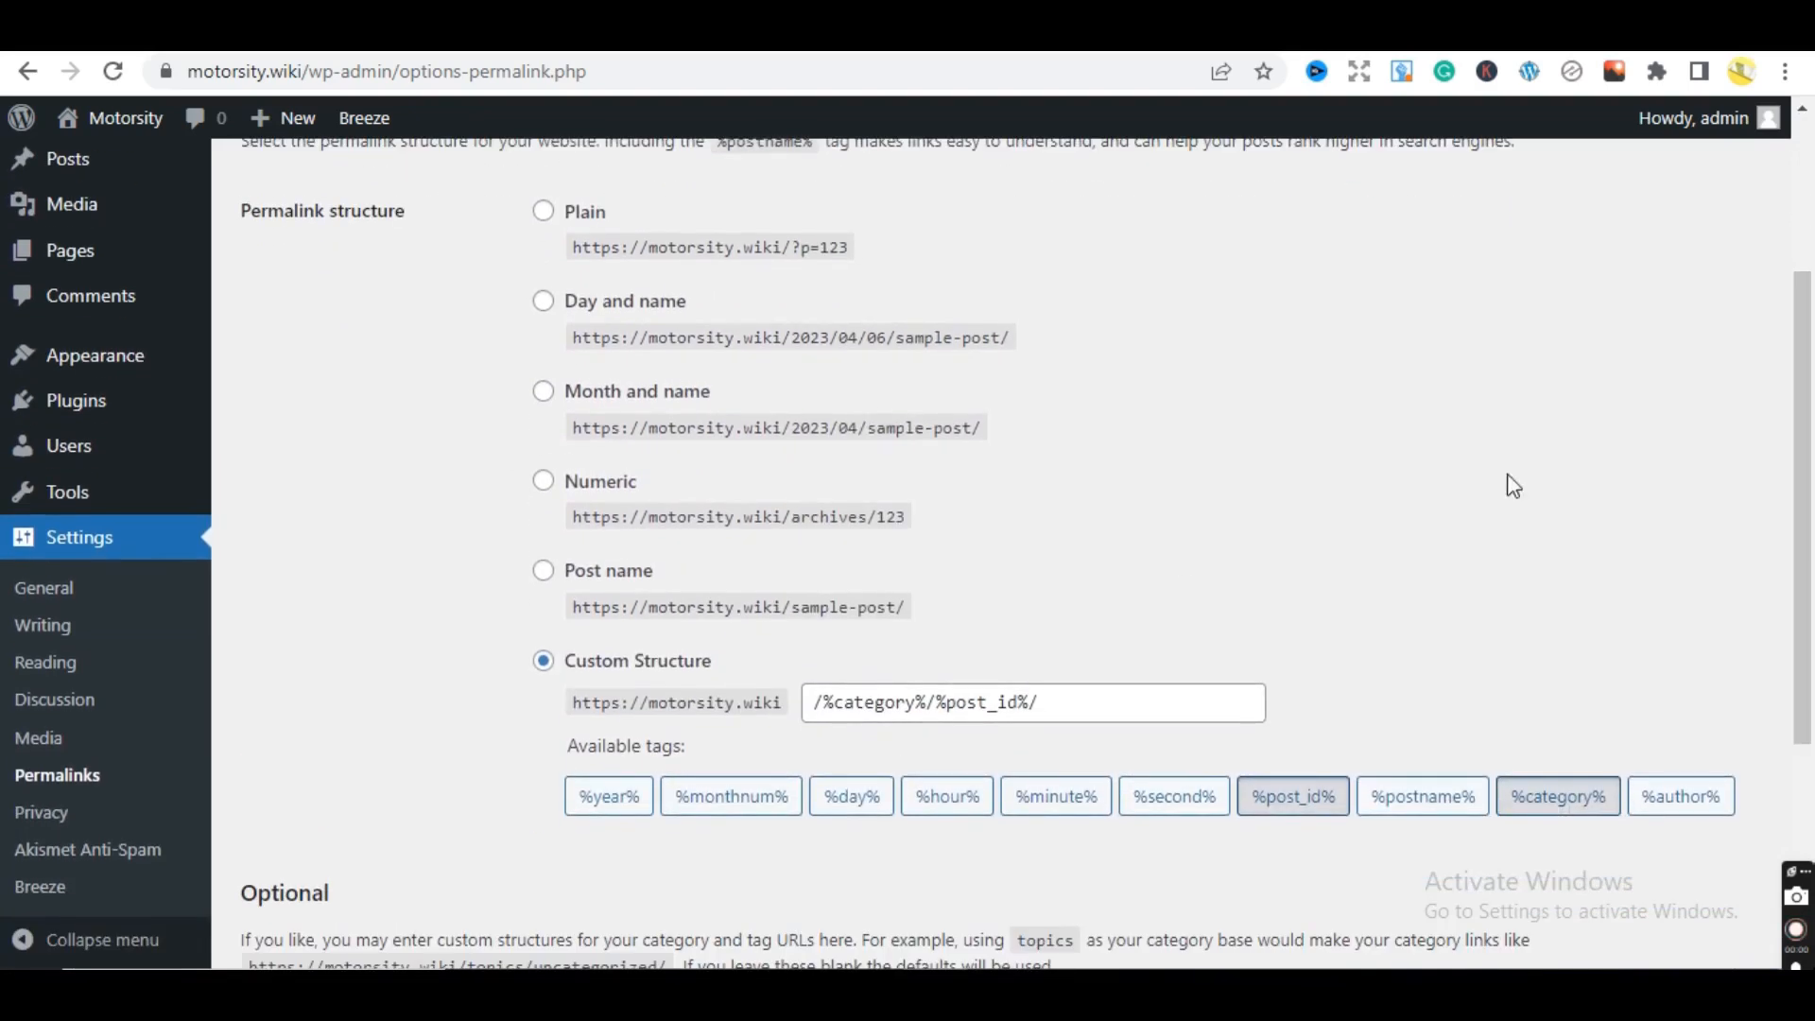
drag(1809, 573, 1806, 348)
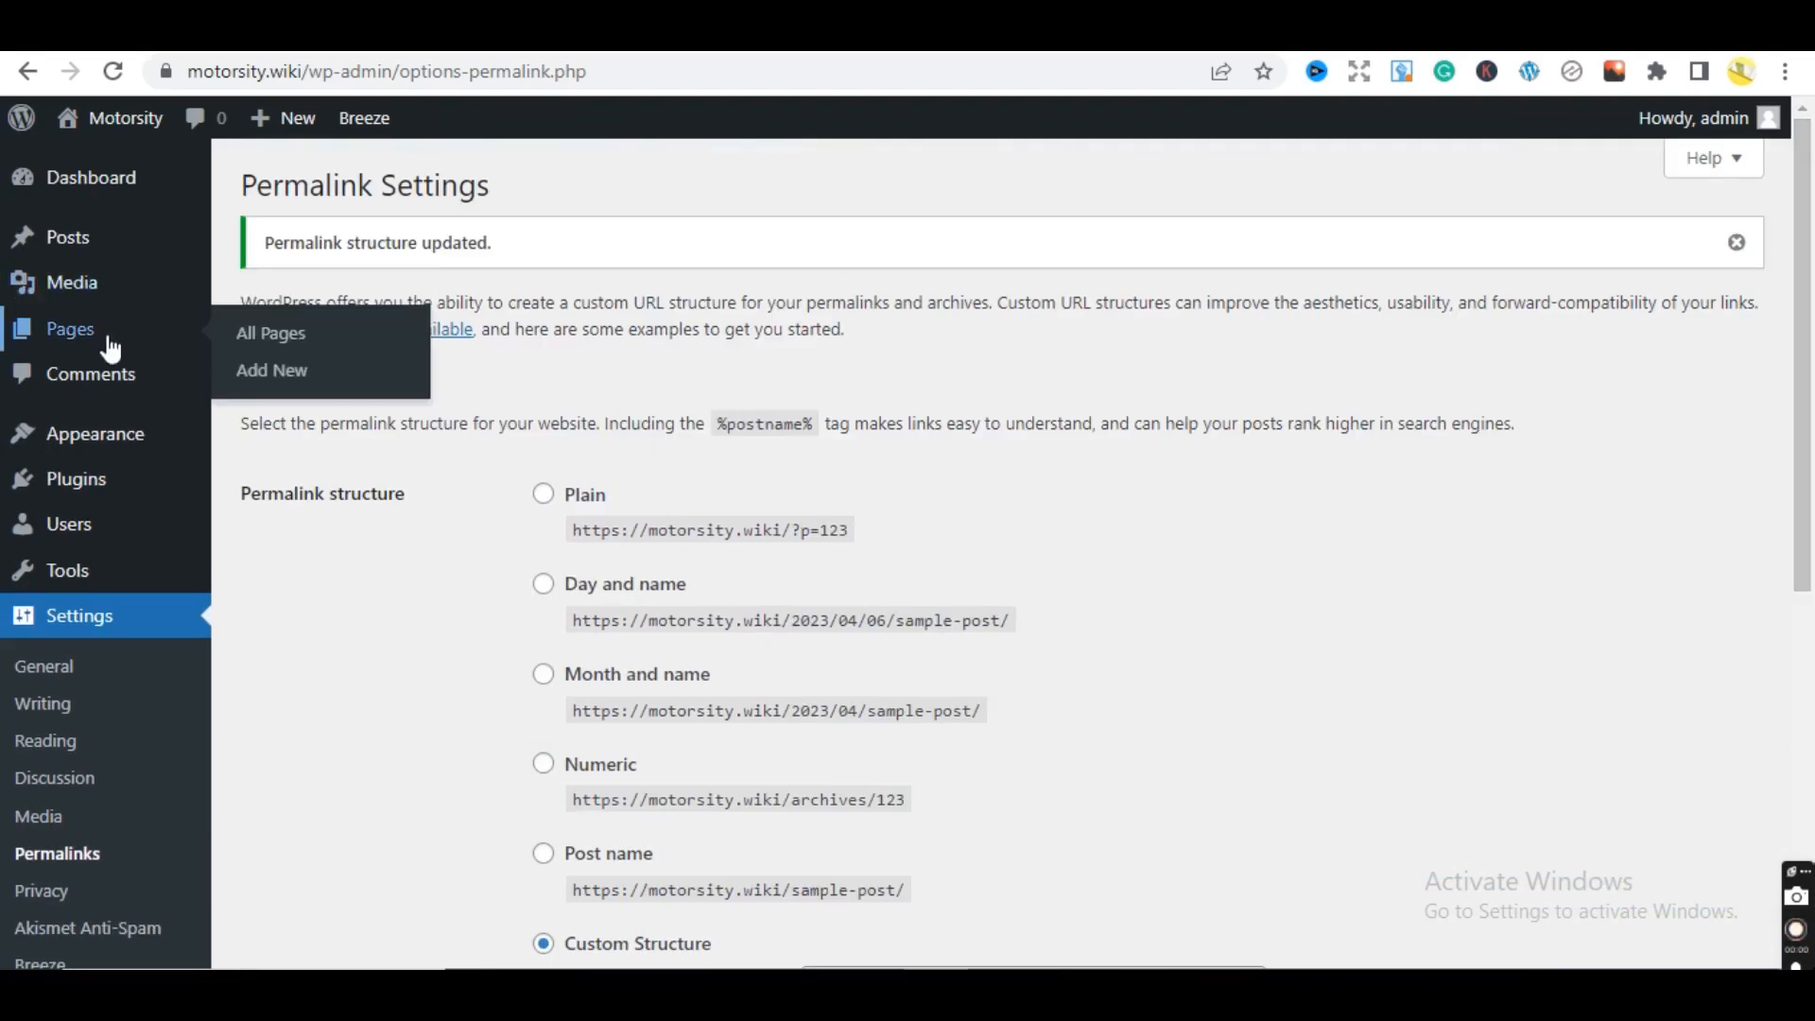
mouse_move(70, 248)
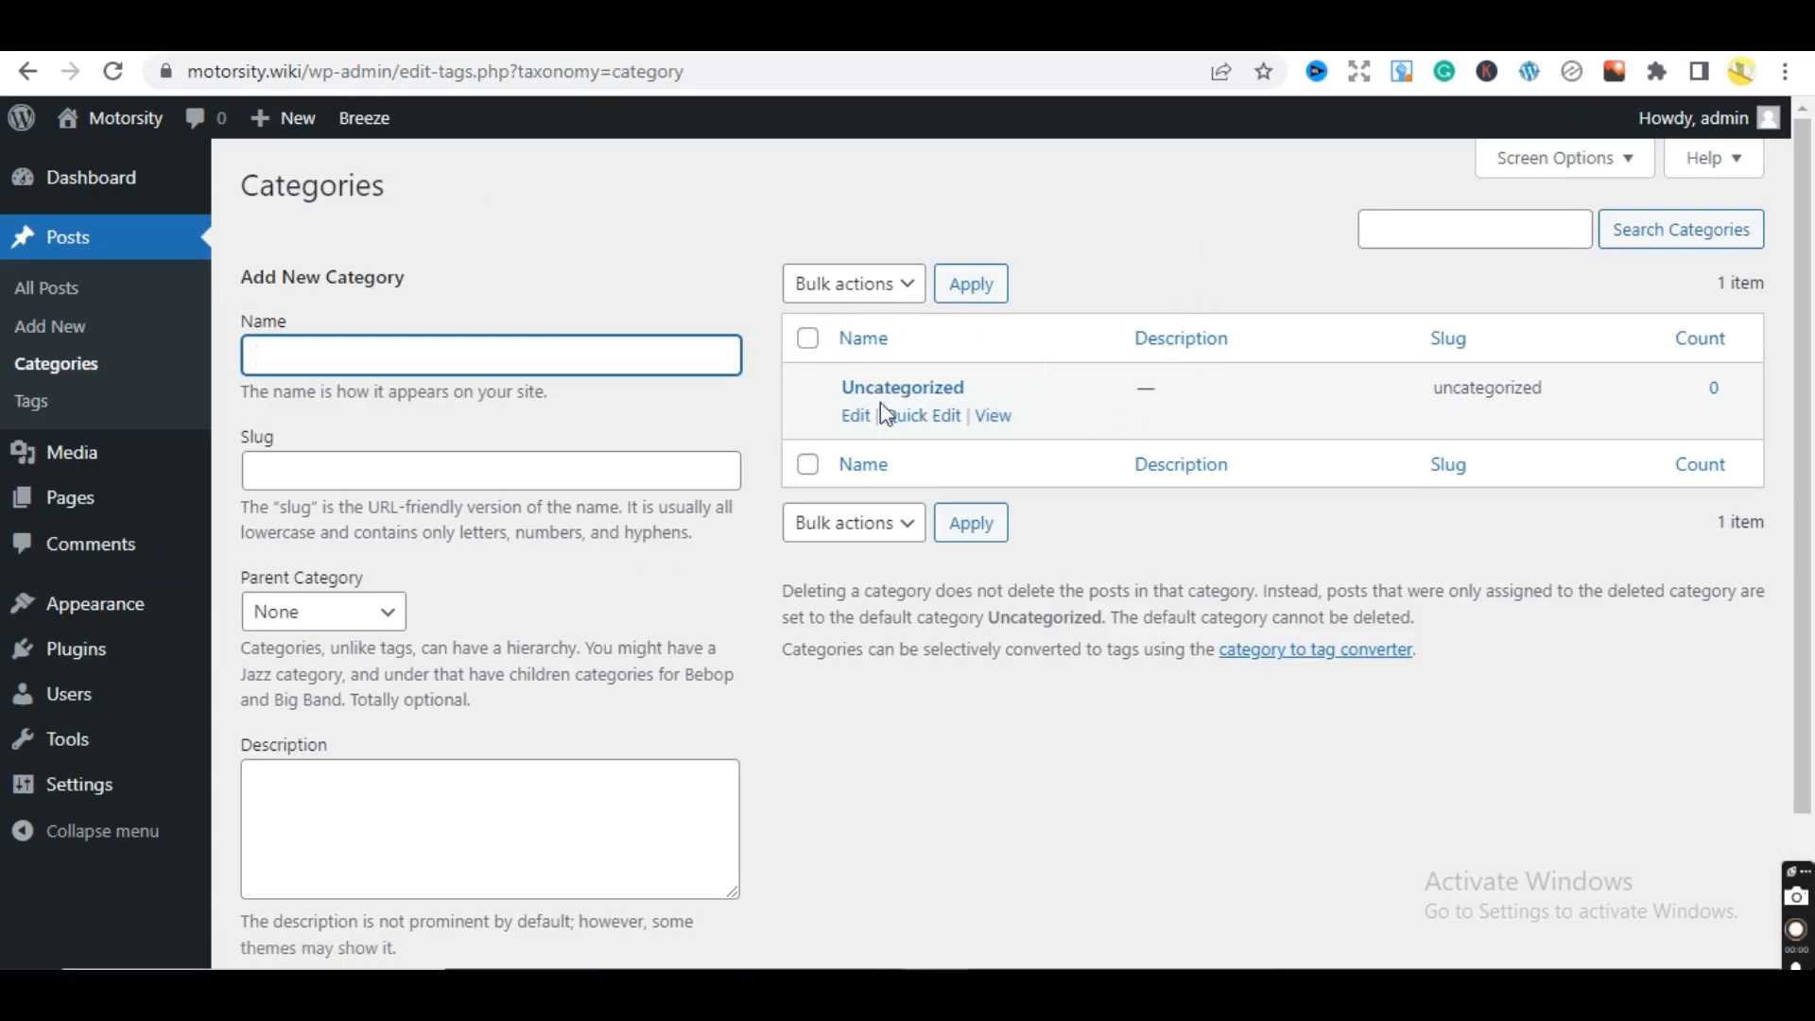
- Change Uncategorized to name 'Blog' and slug 'blog', update it, and return to Categories
click(856, 418)
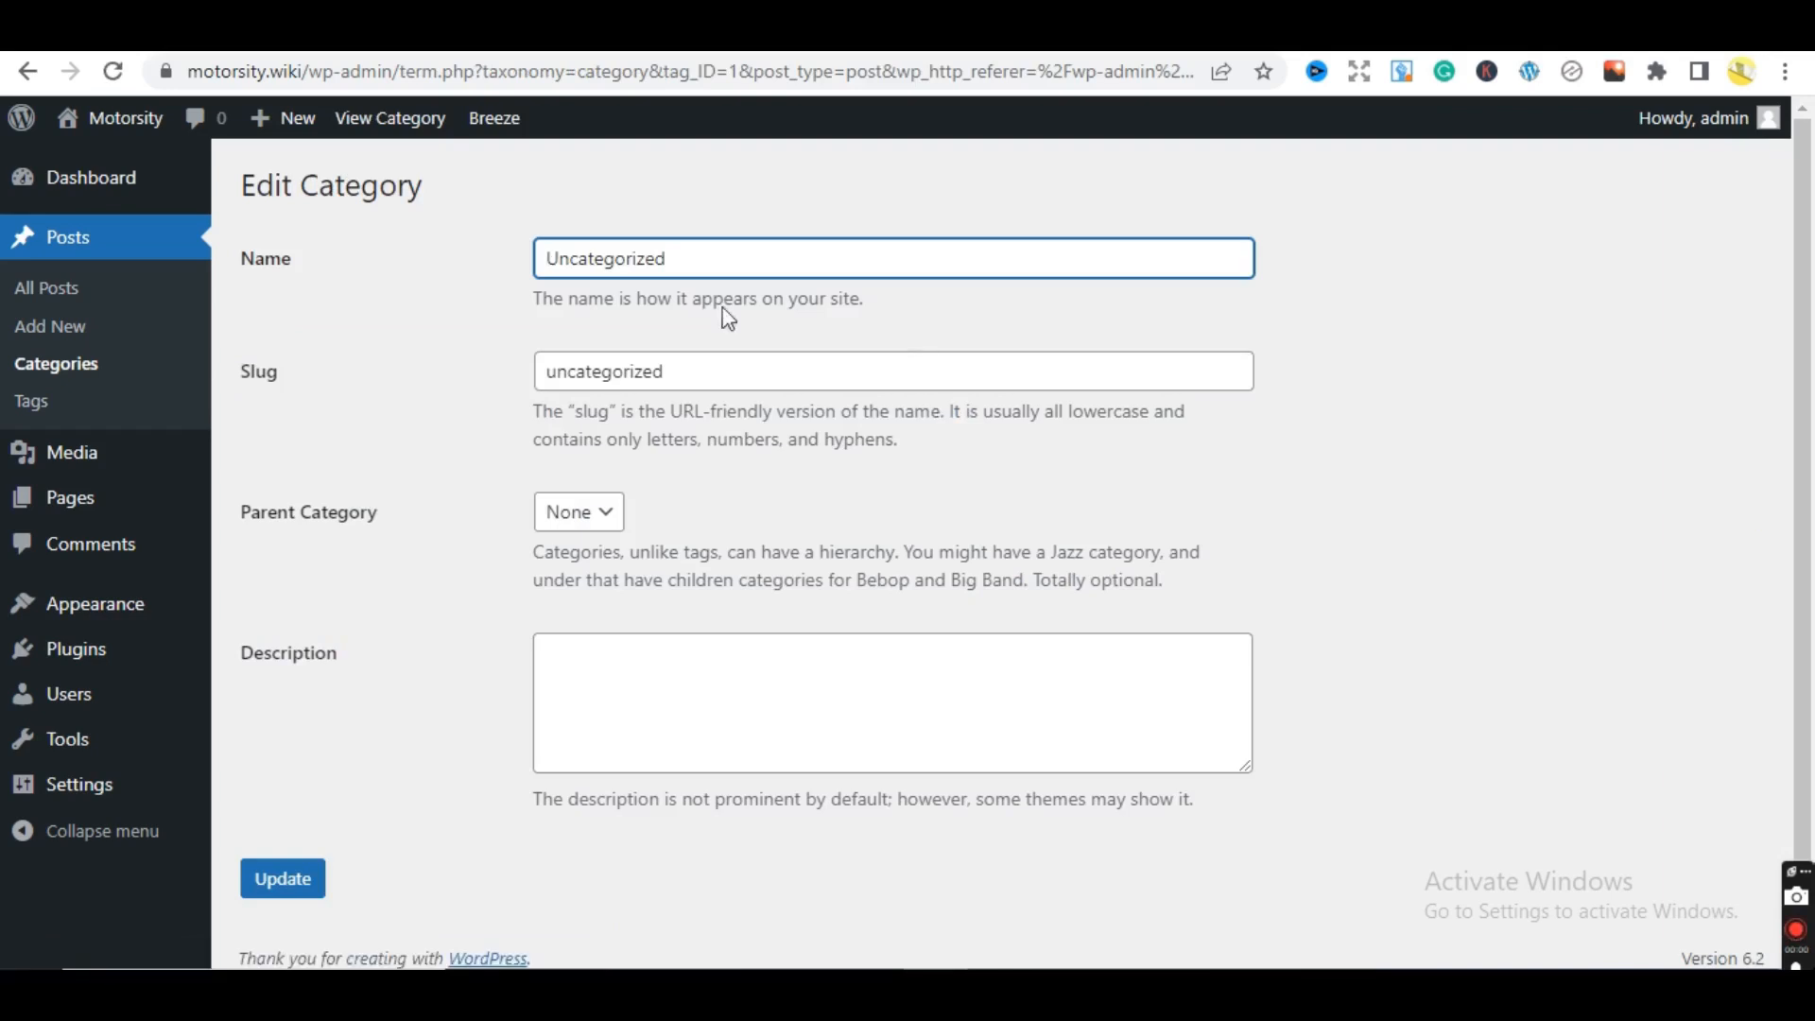
drag(700, 264, 449, 284)
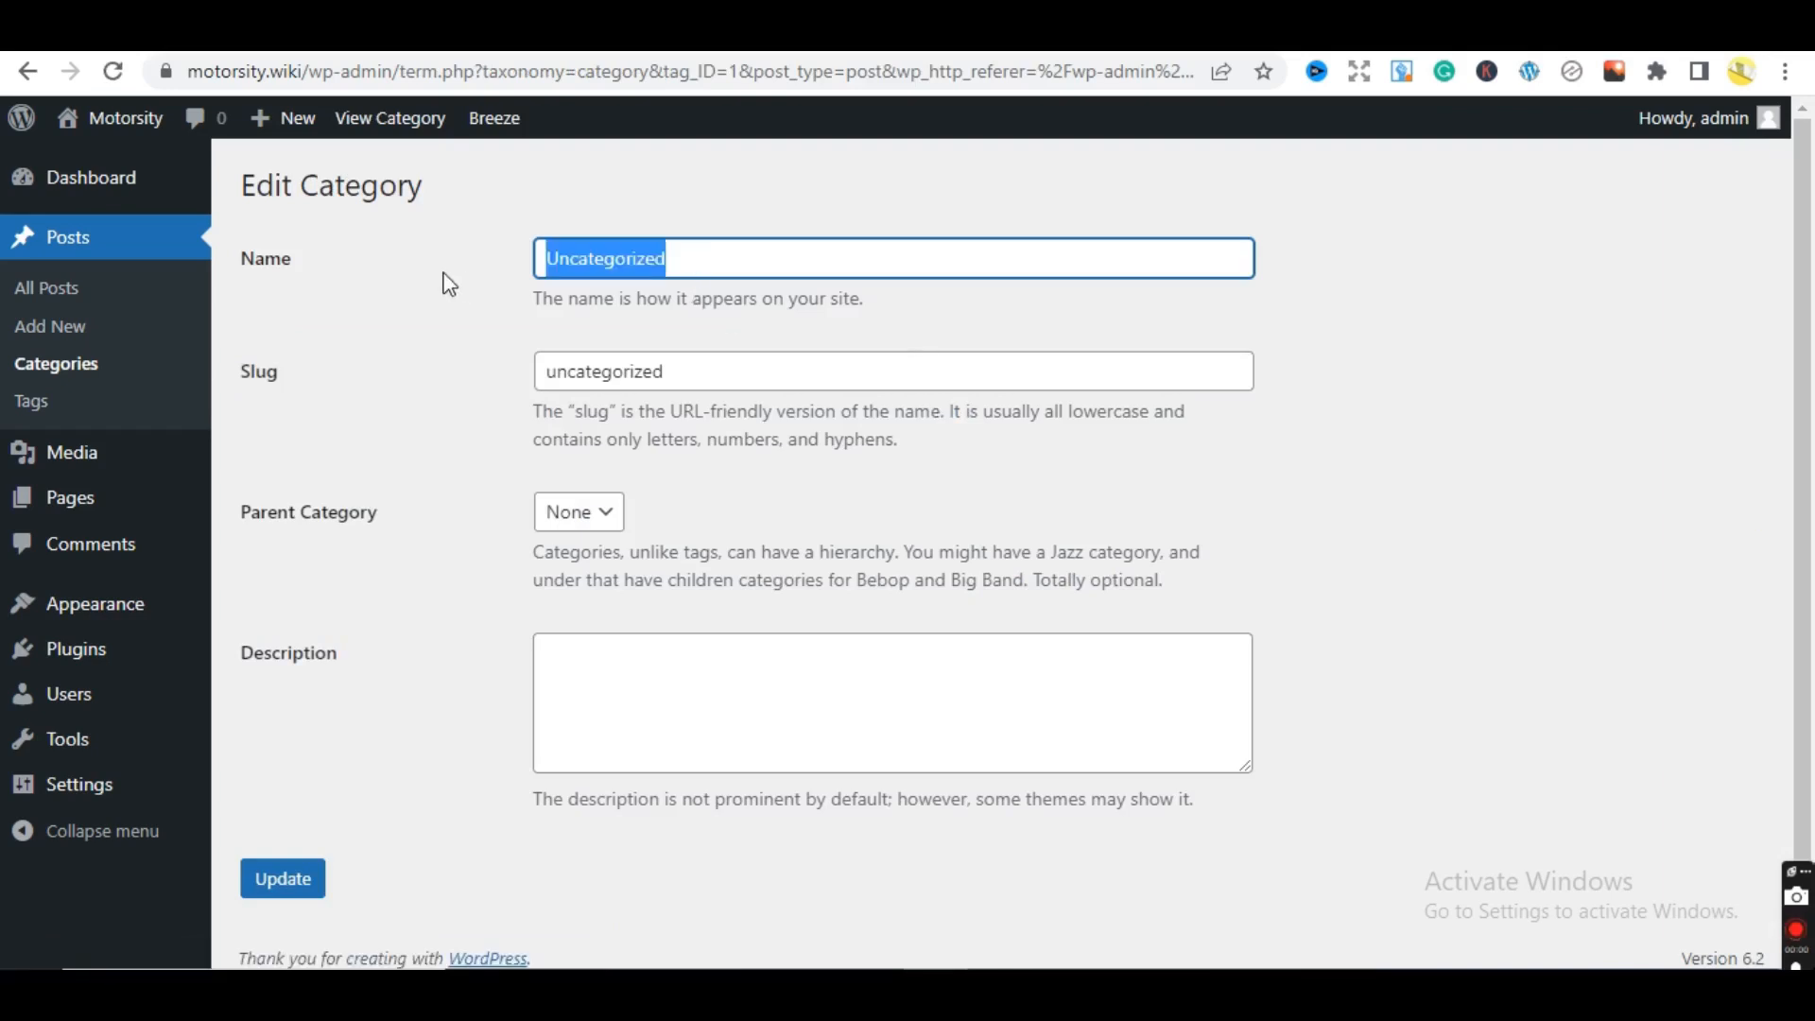
text(Blog)
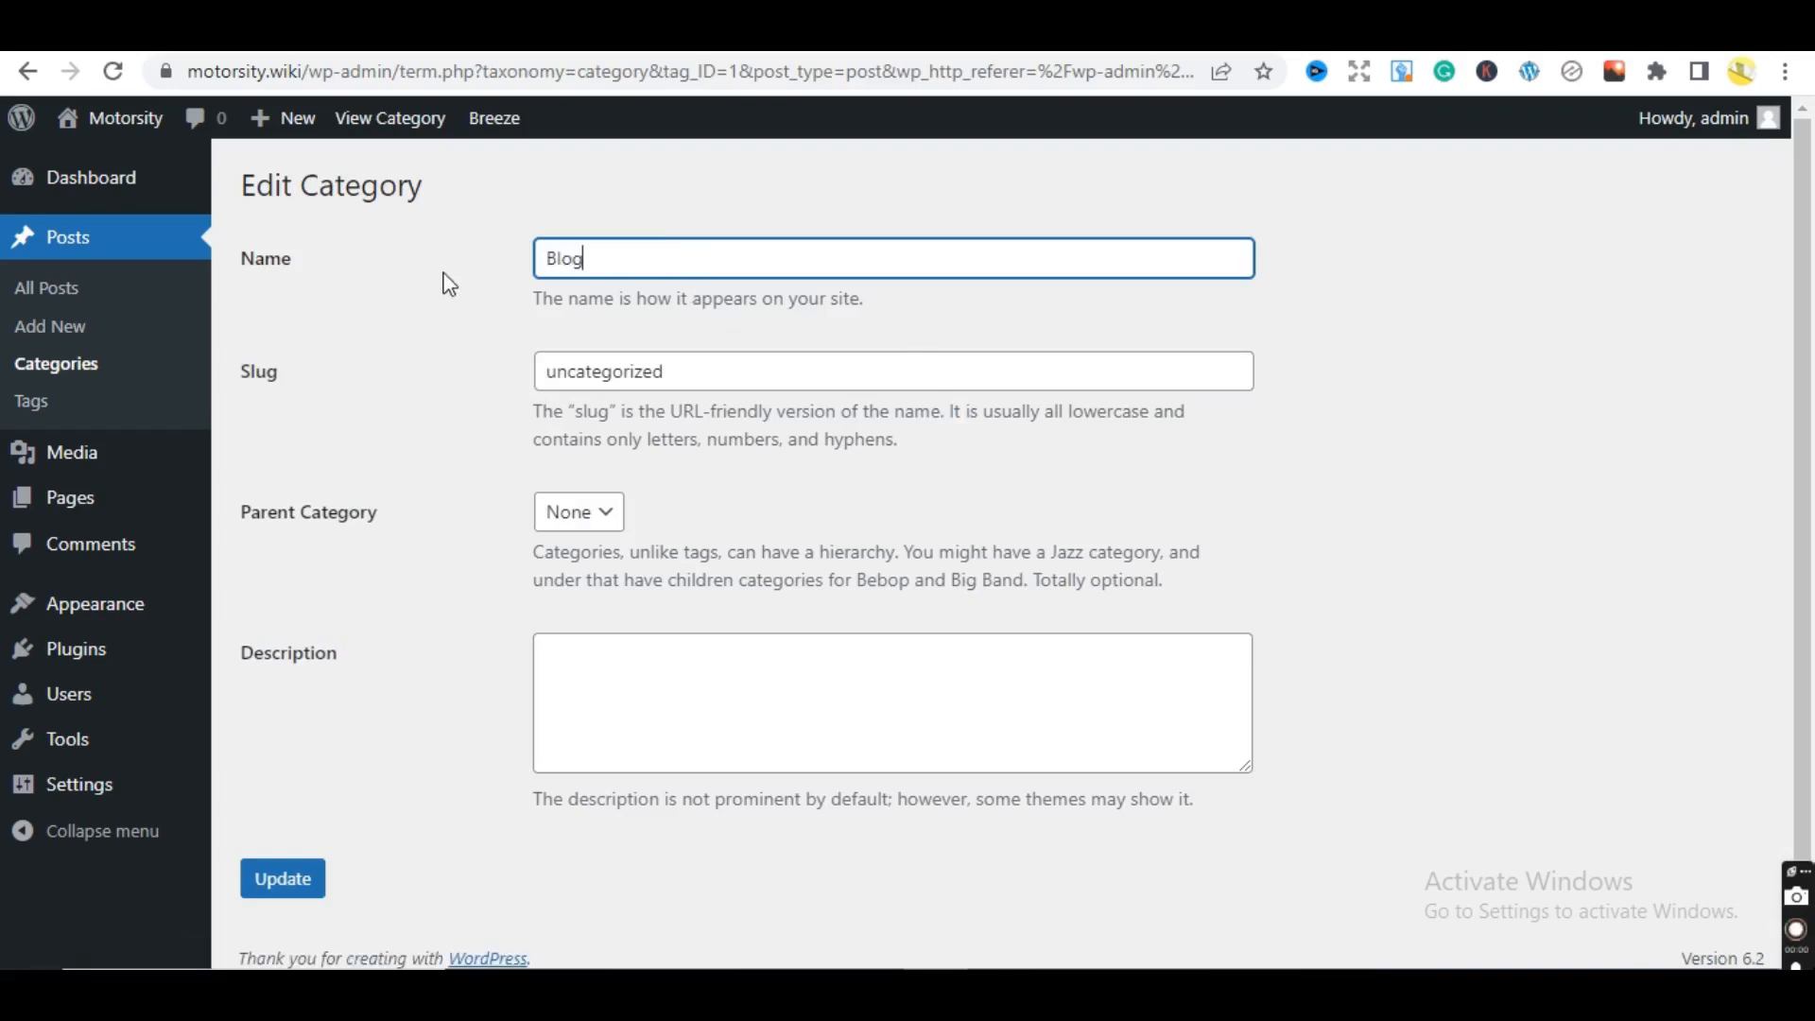
click(708, 376)
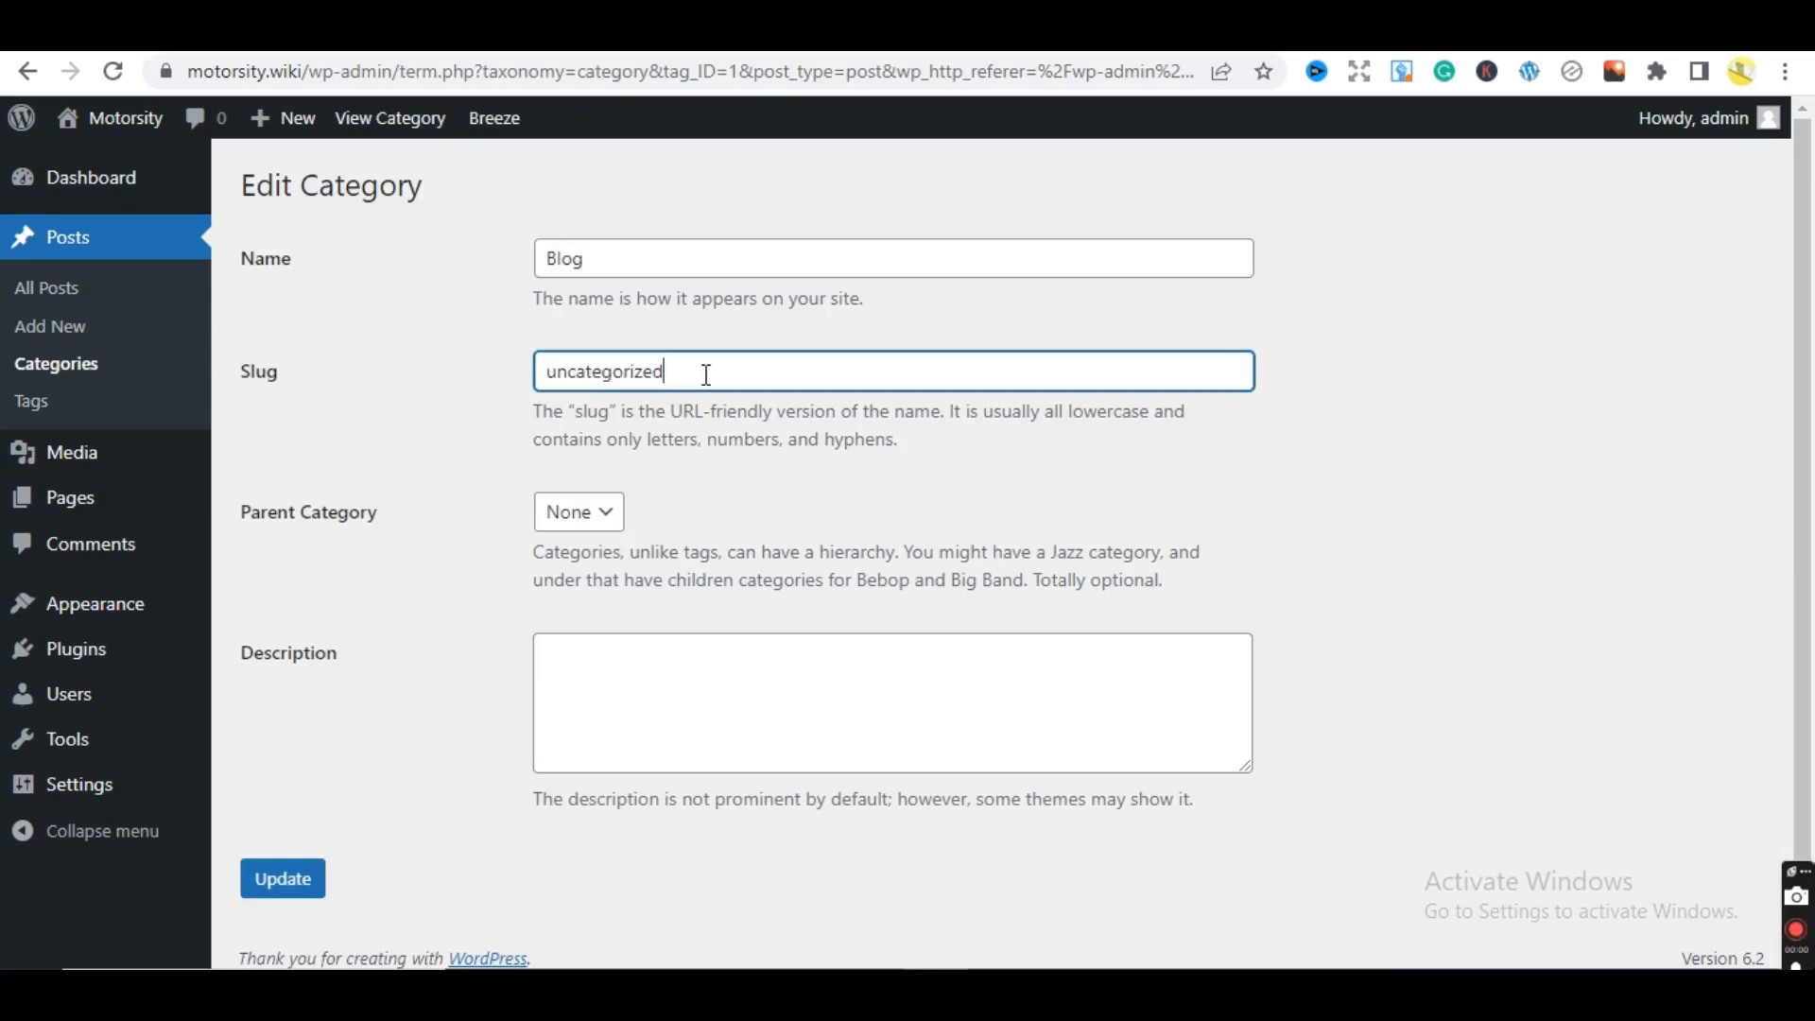
key(ctrl+a)
text(blo)
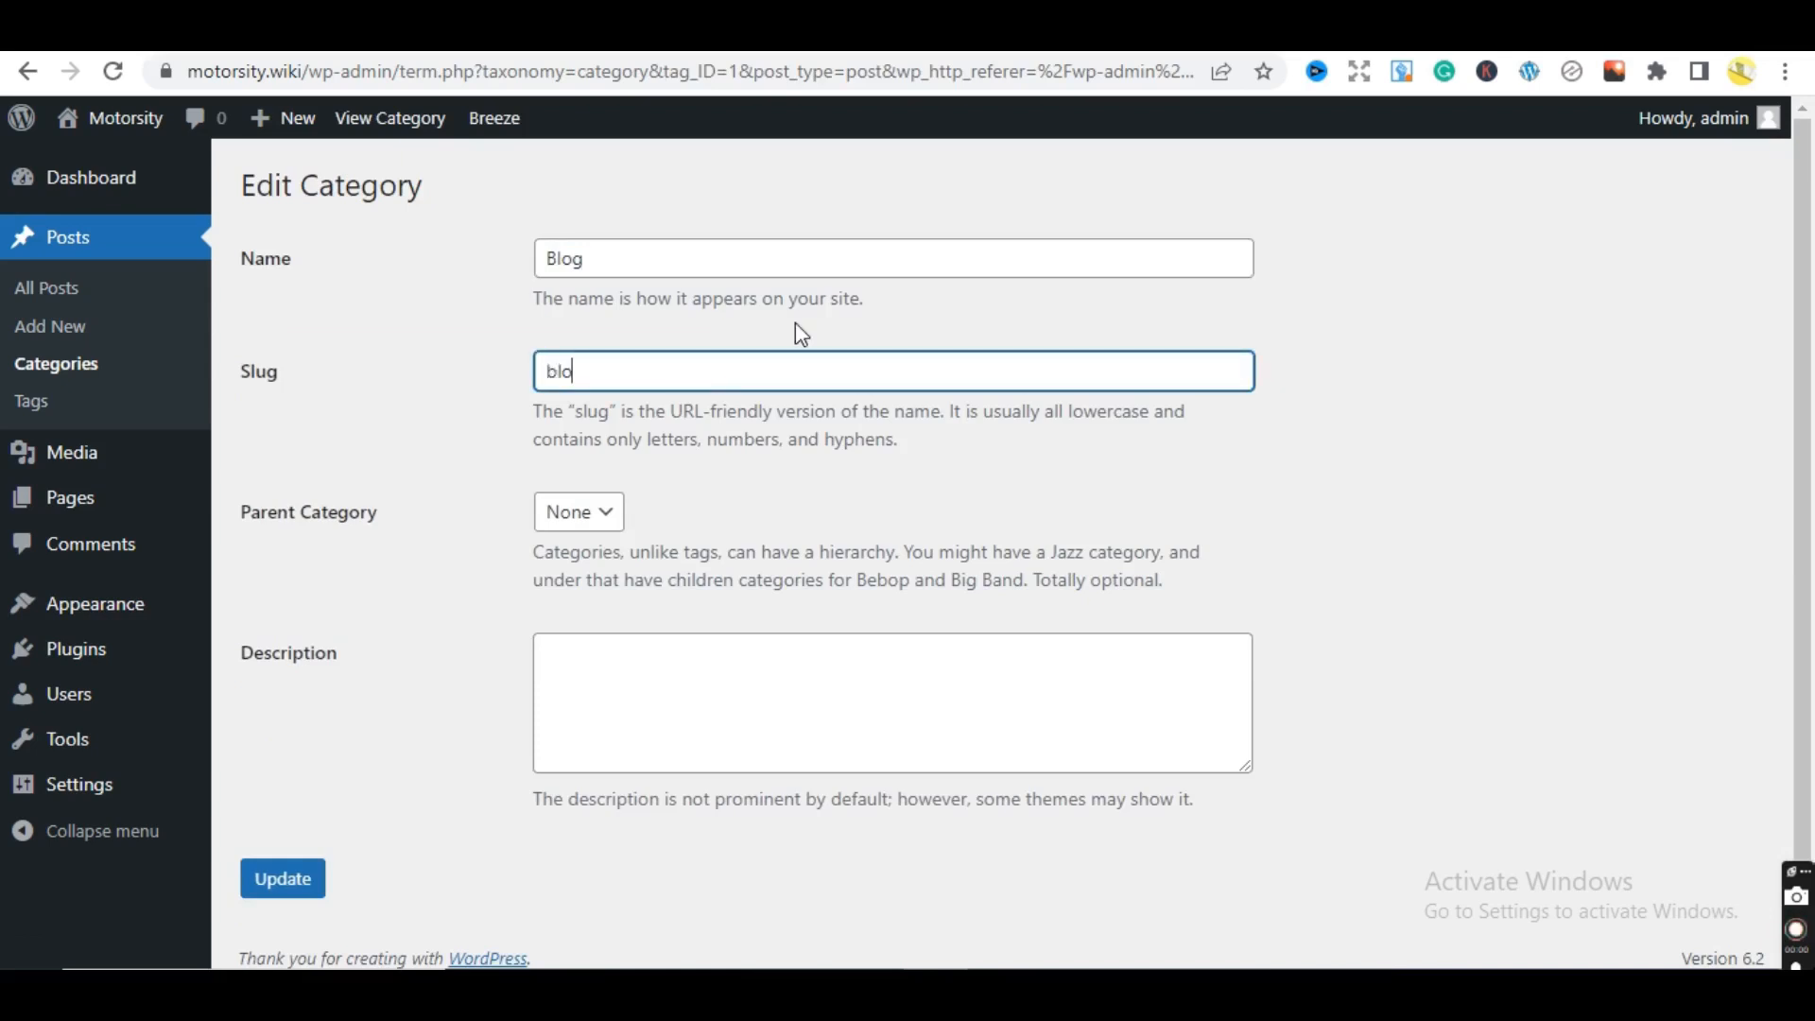
text(g)
click(310, 886)
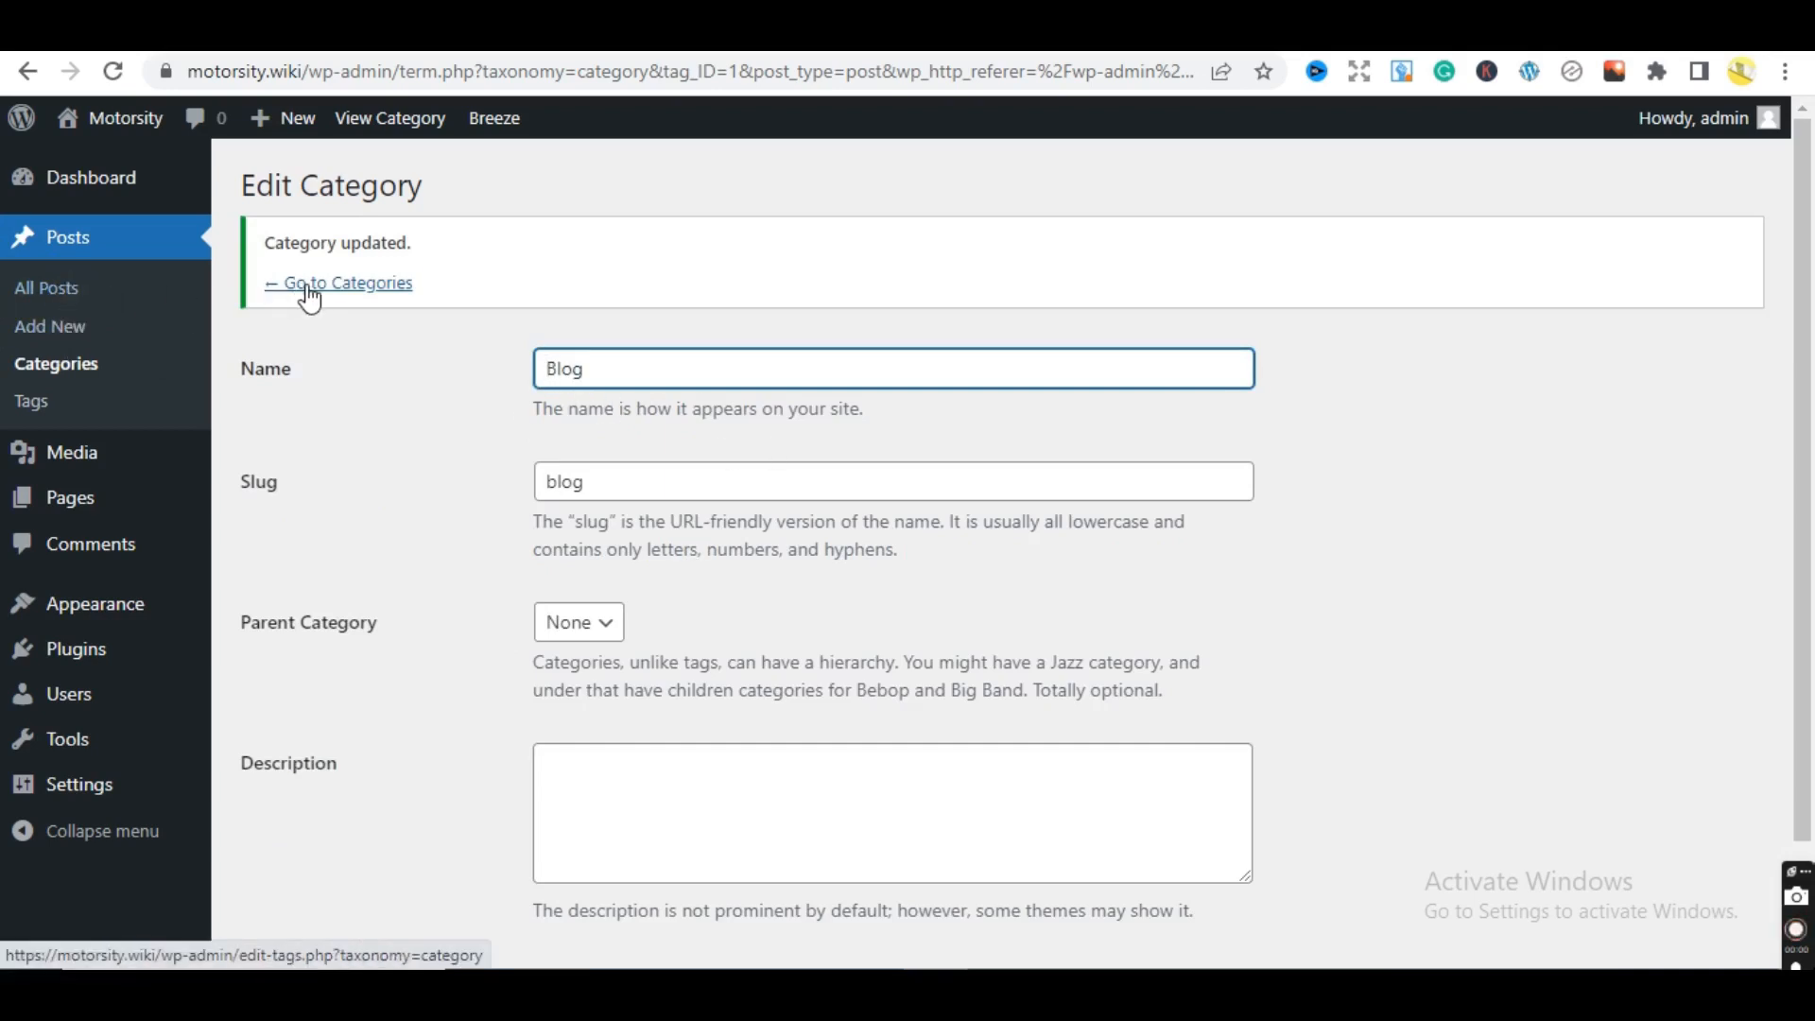
click(358, 287)
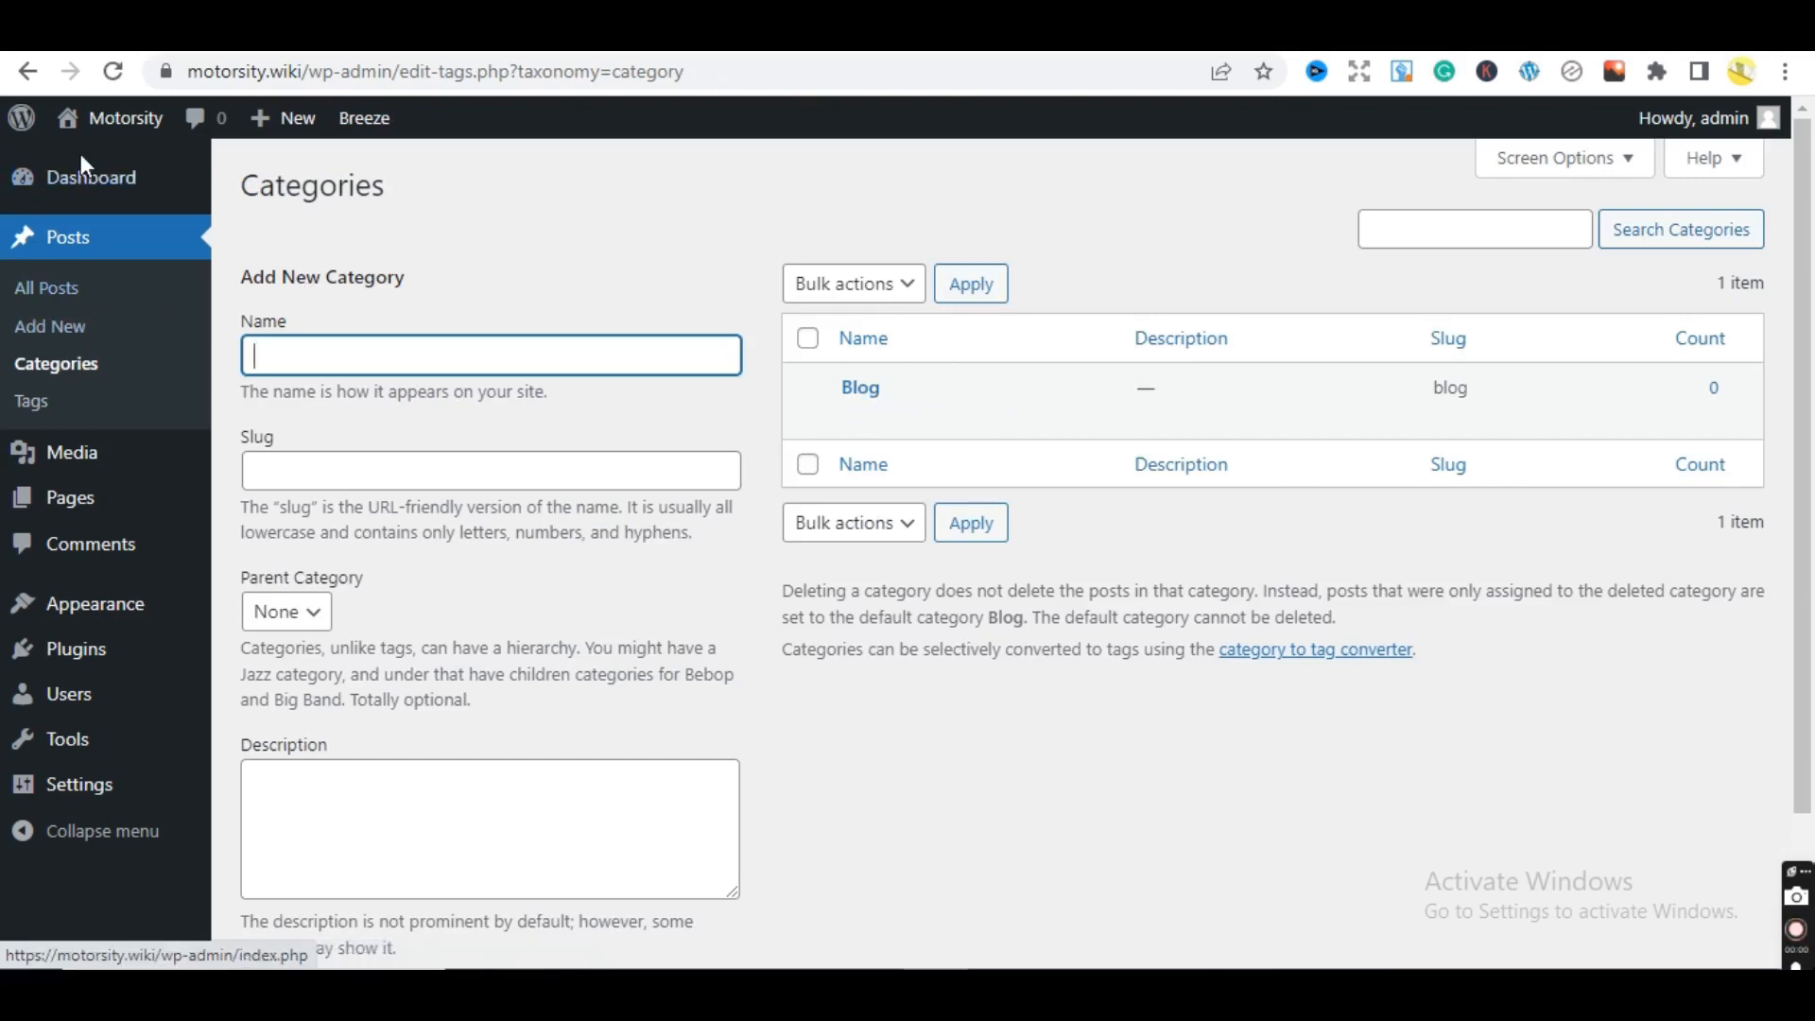
- Go to Dashboard > Home and review Site Health, At a Glance and Quick Draft
mouse_move(99, 181)
click(241, 185)
click(241, 186)
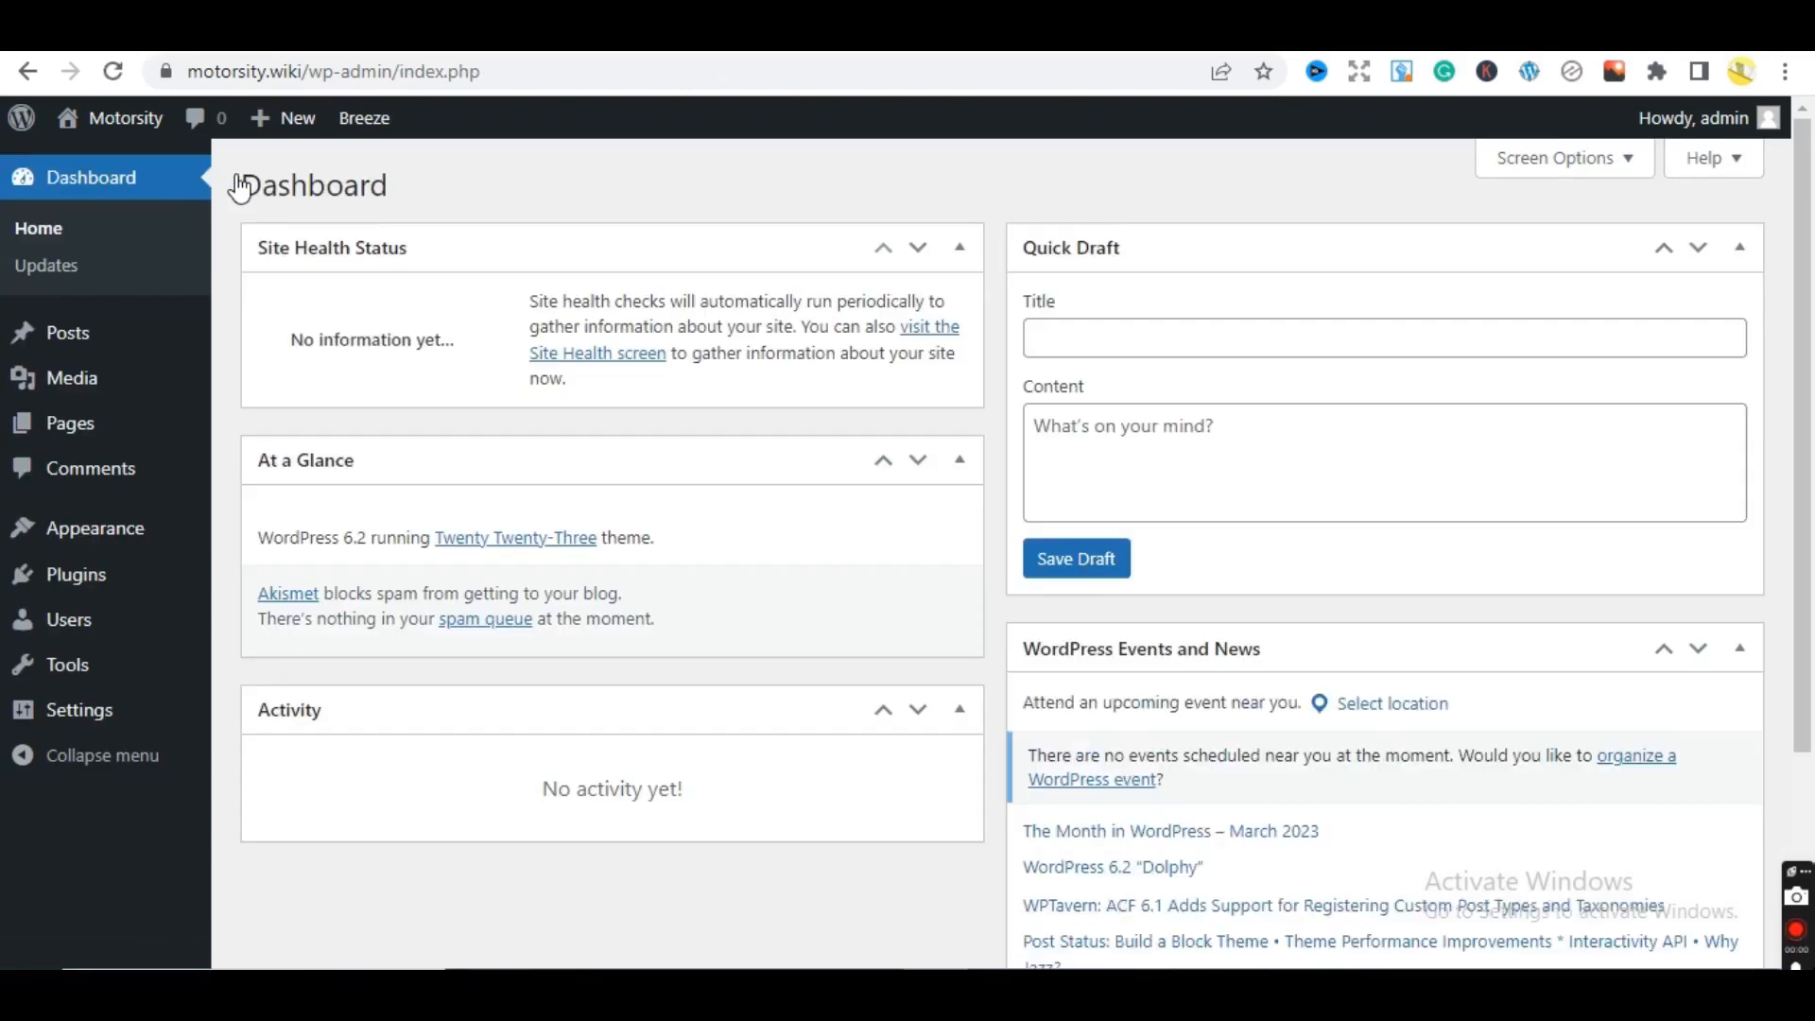
mouse_move(213, 376)
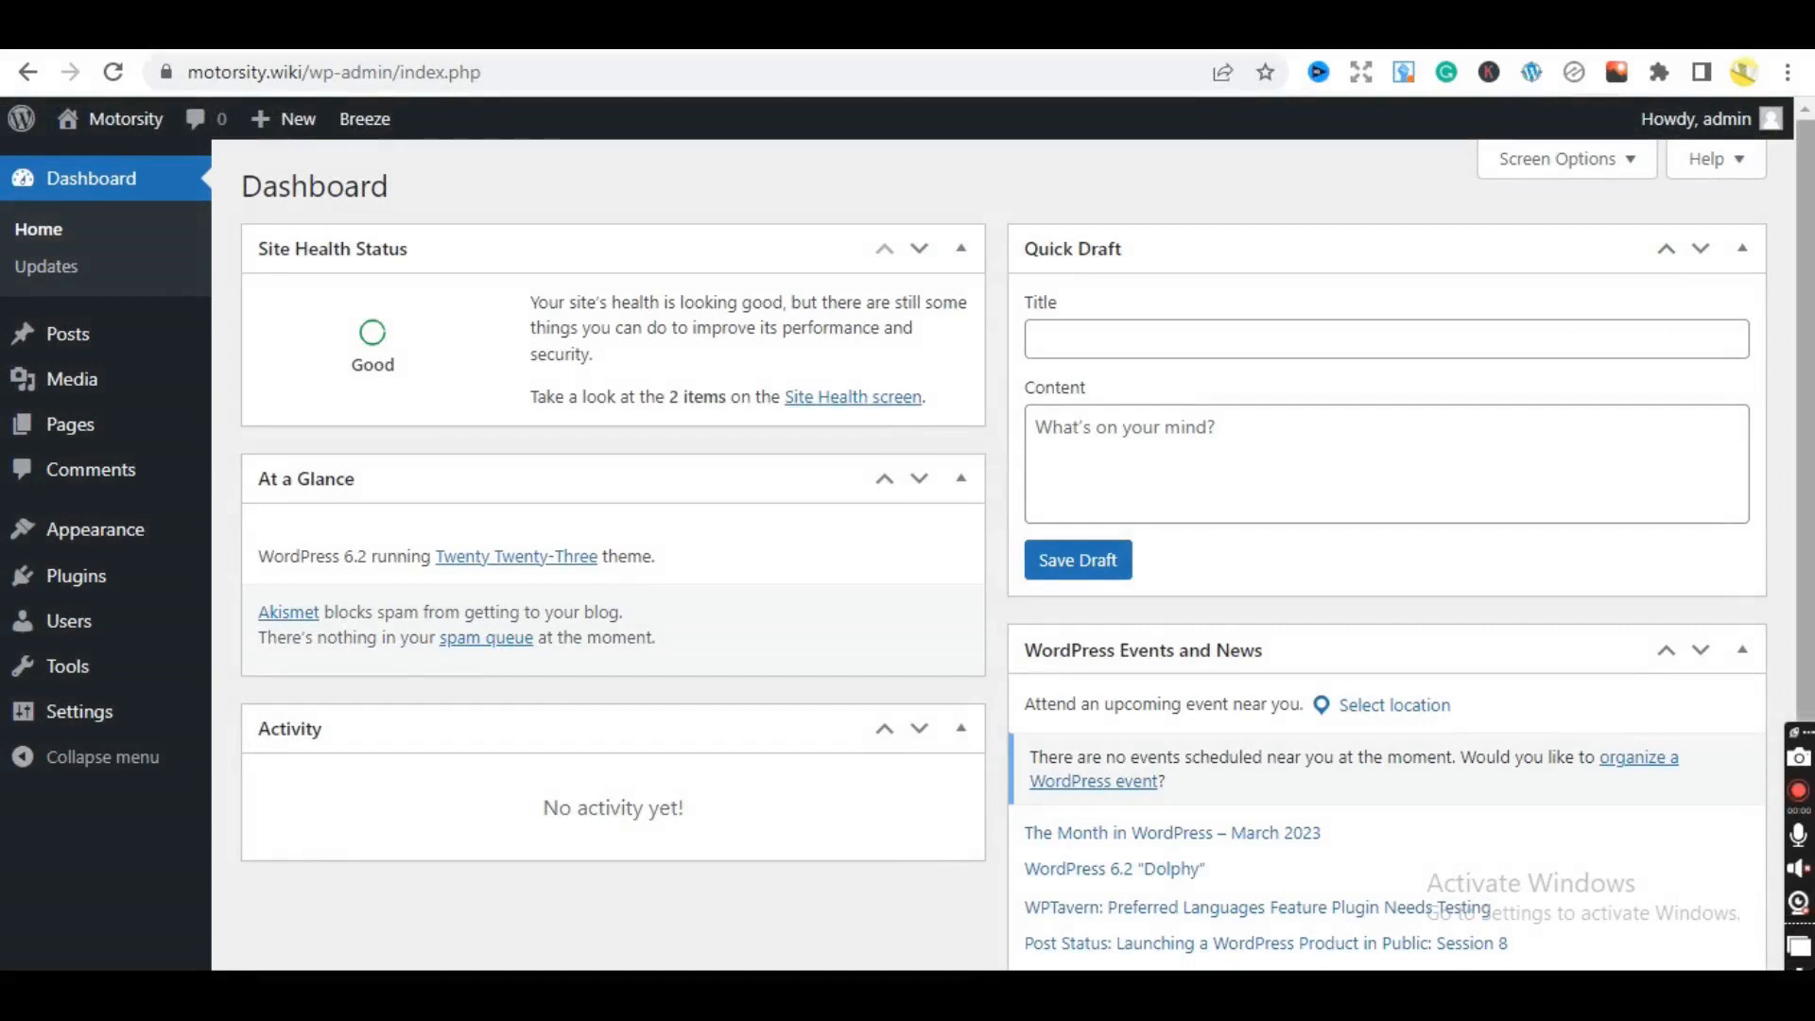
scroll(1717, 324, down, 2)
scroll(1718, 324, up, 2)
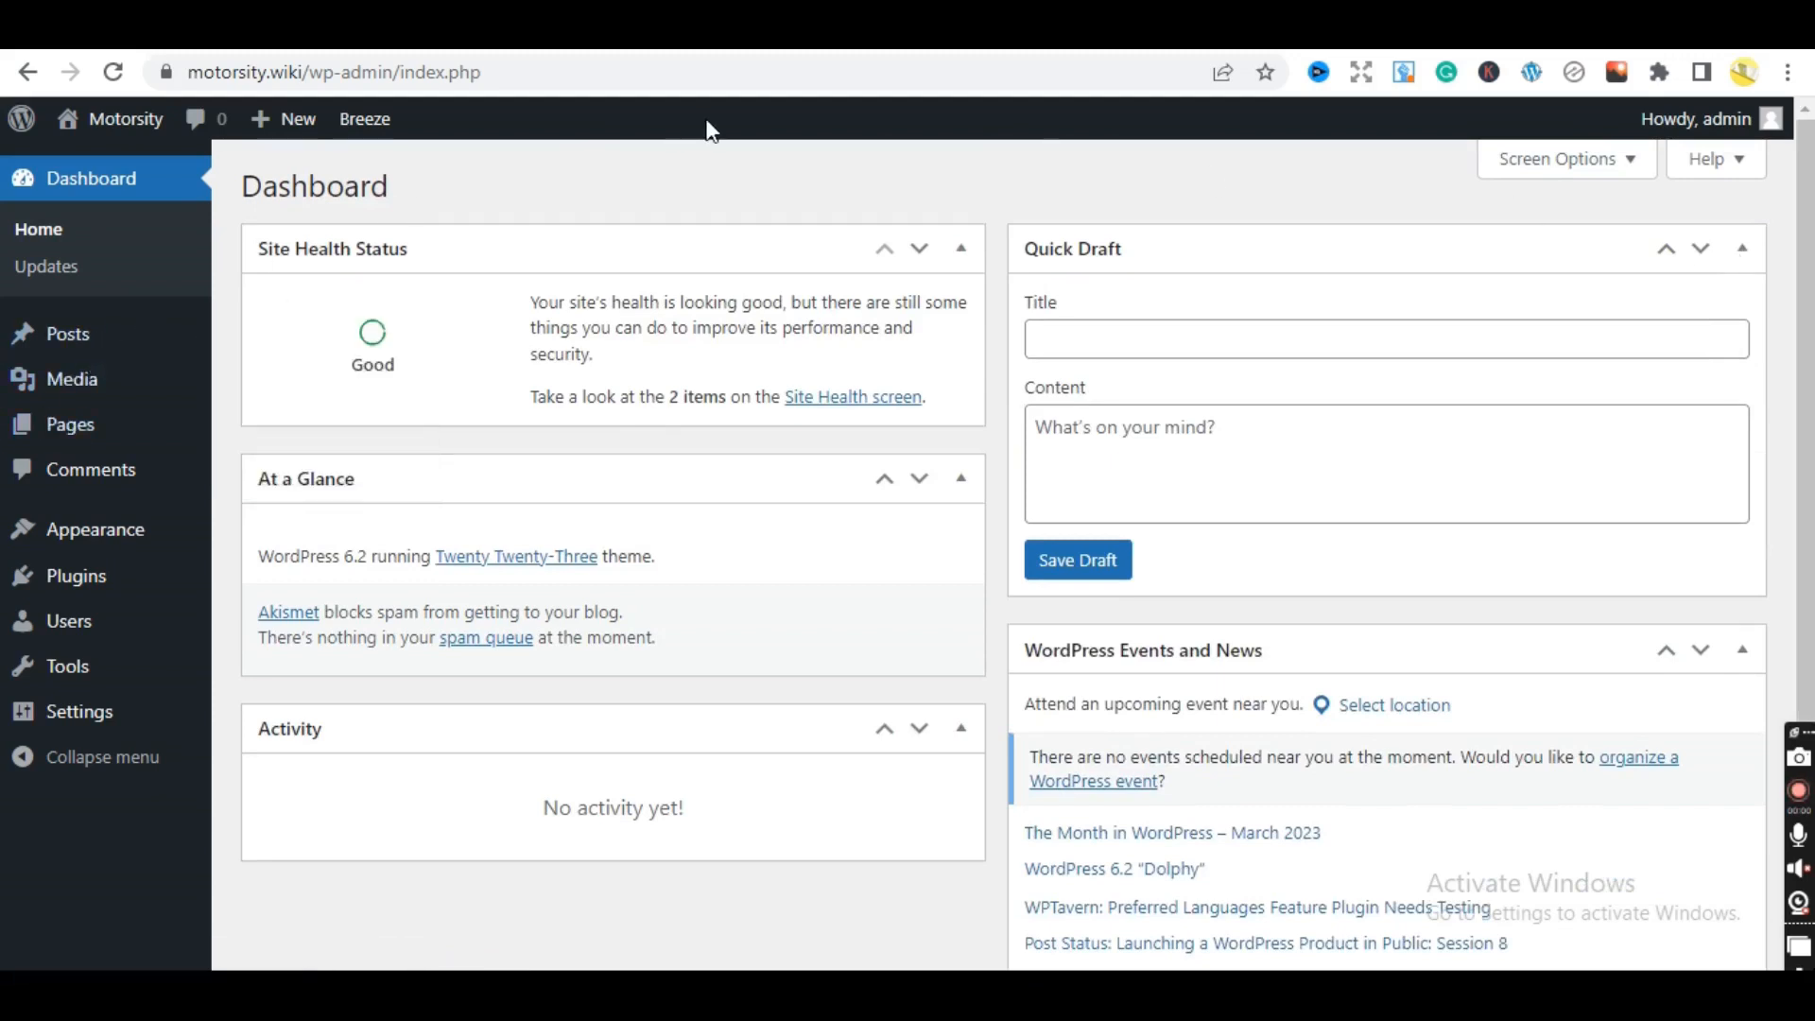
mouse_move(64, 352)
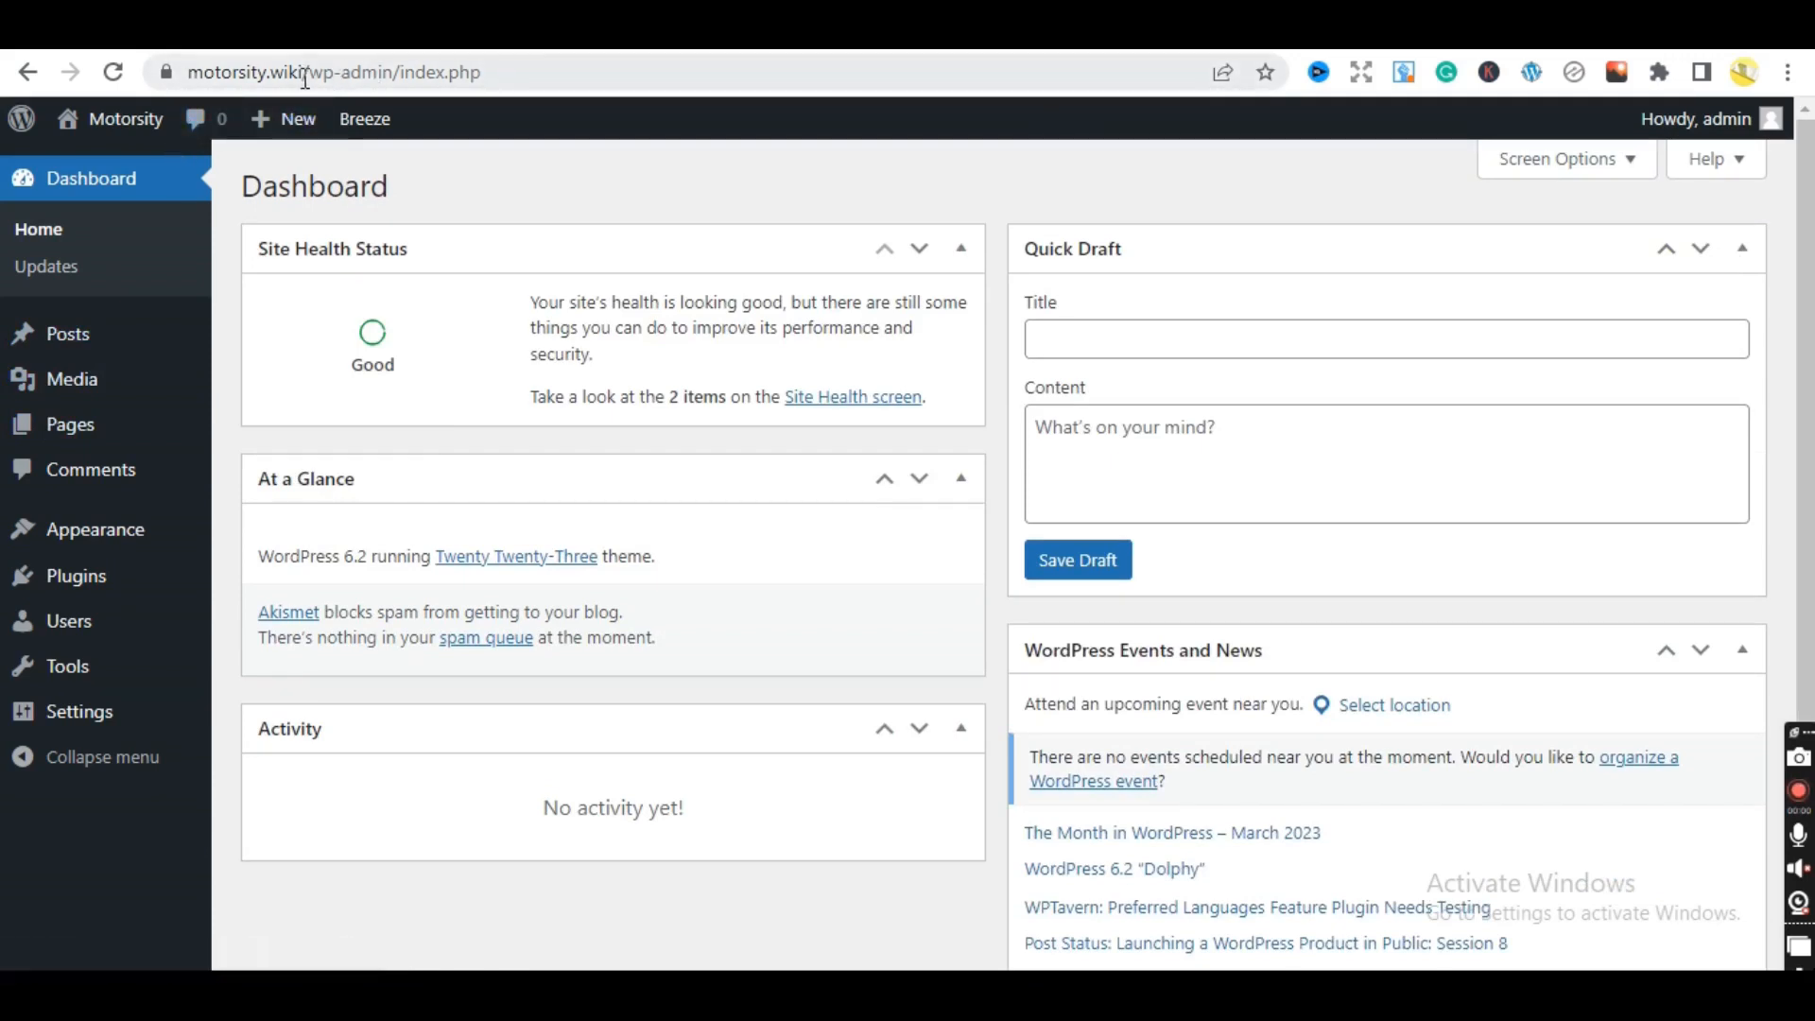
- Copy the site address into a new tab and load the live Motorsity front page
drag(304, 78, 189, 76)
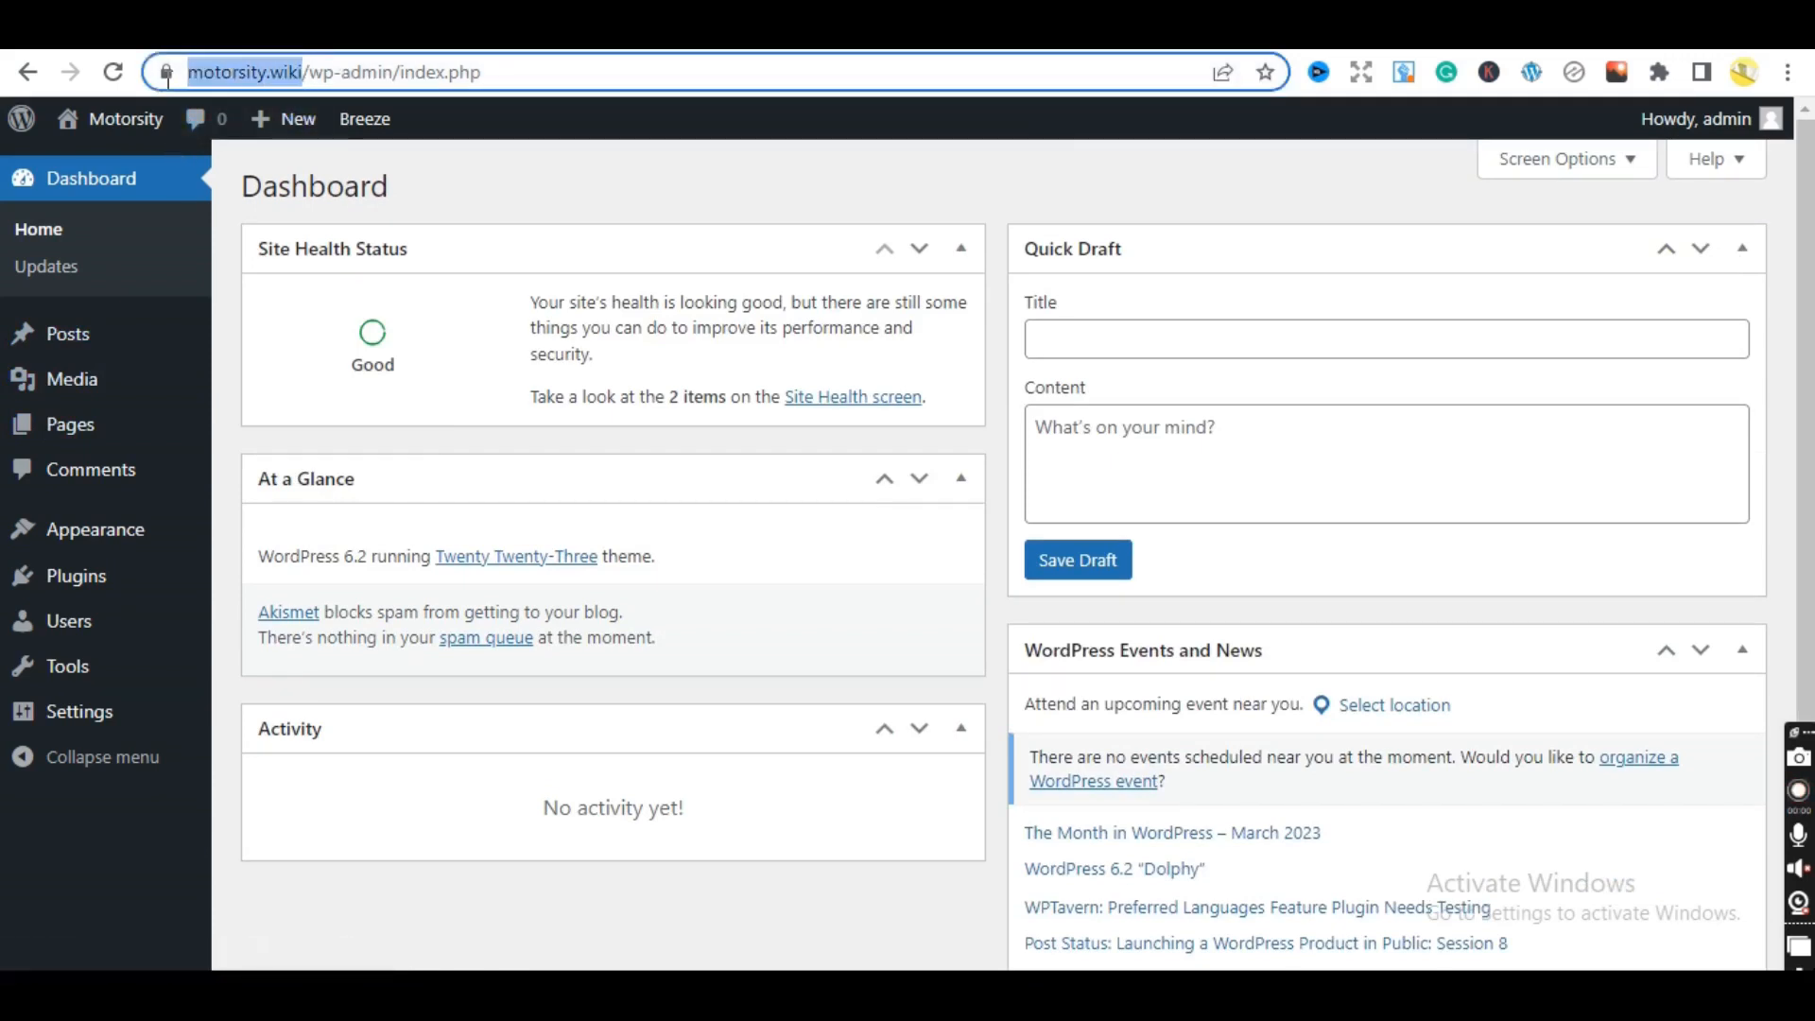
right_click(263, 76)
click(365, 213)
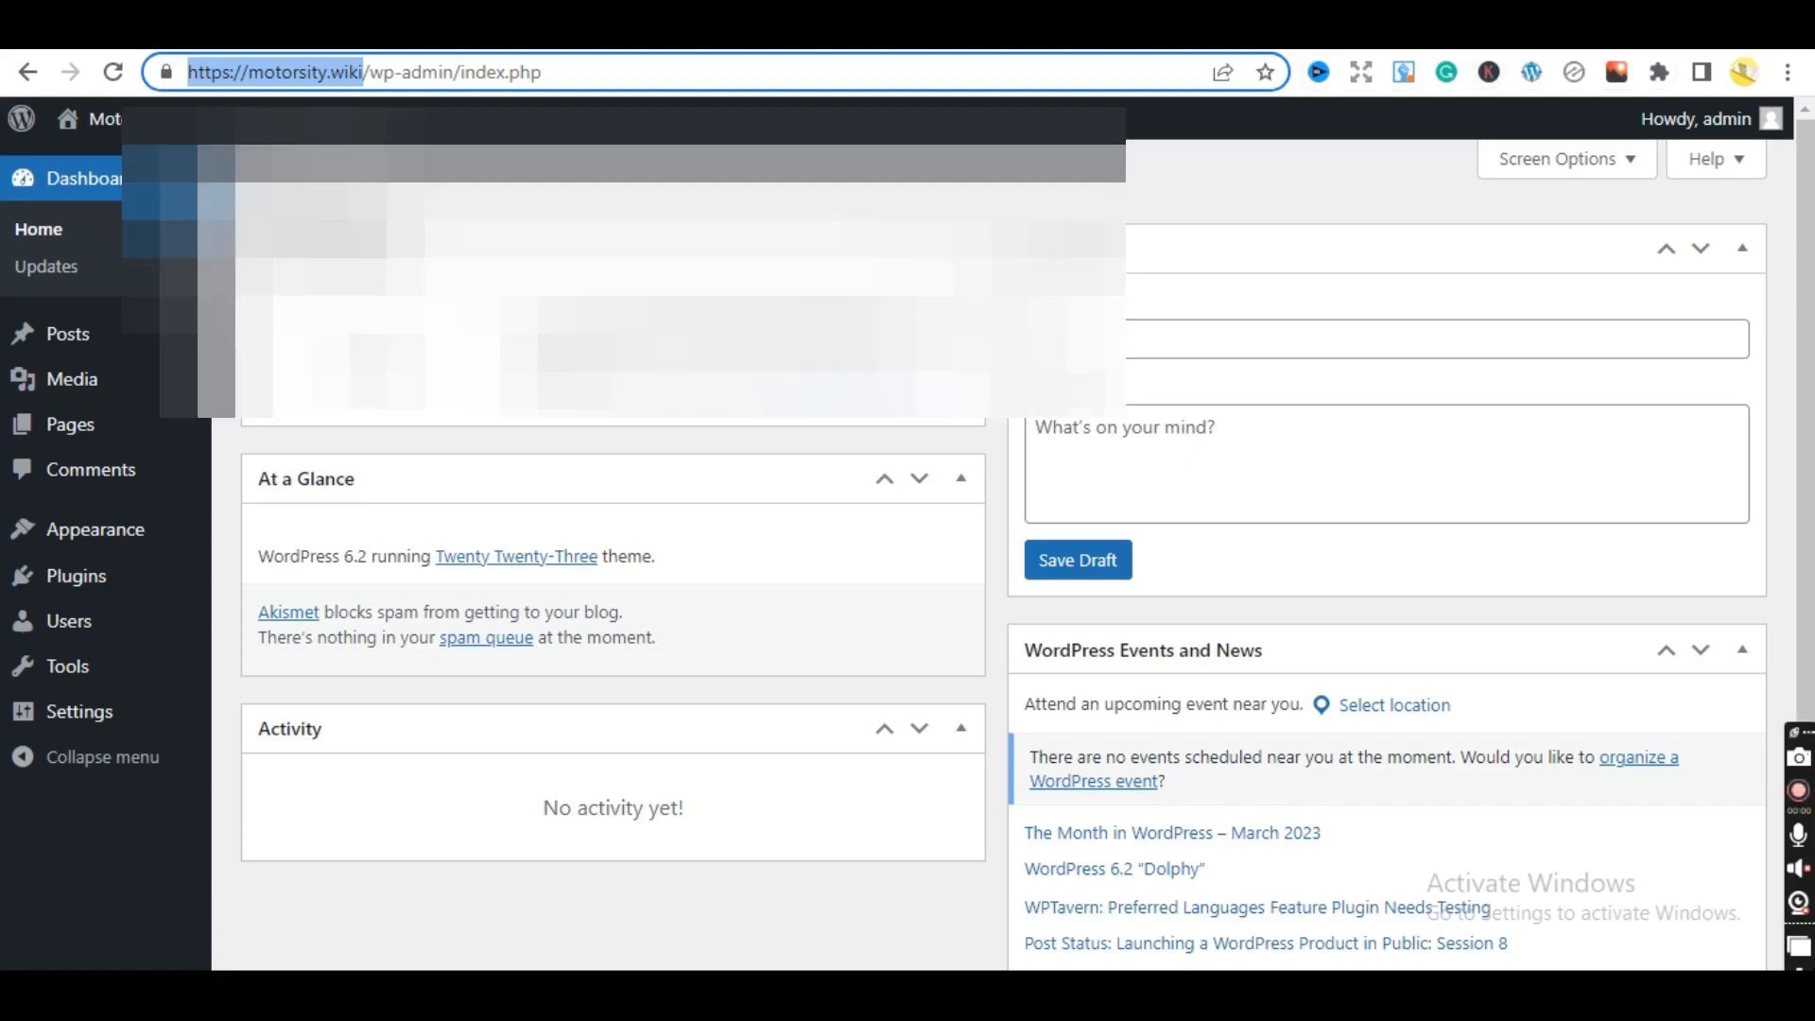
key(ctrl+t)
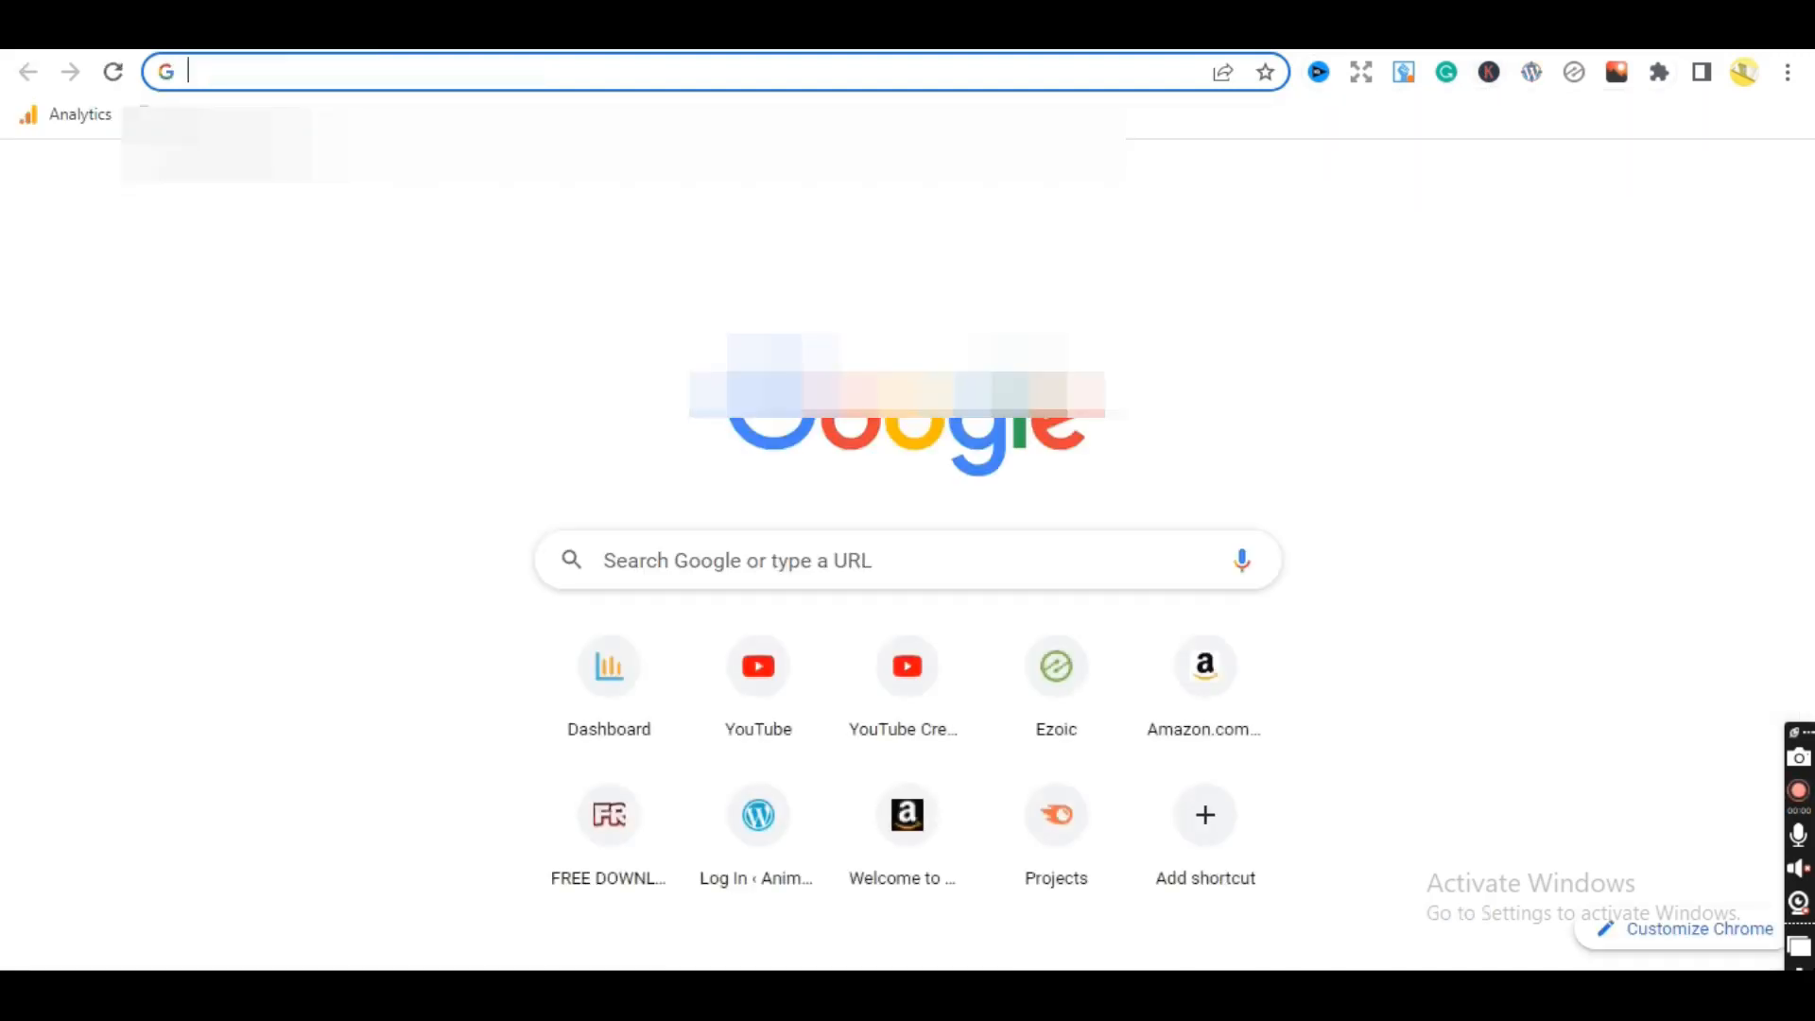
key(ctrl+v)
key(Return)
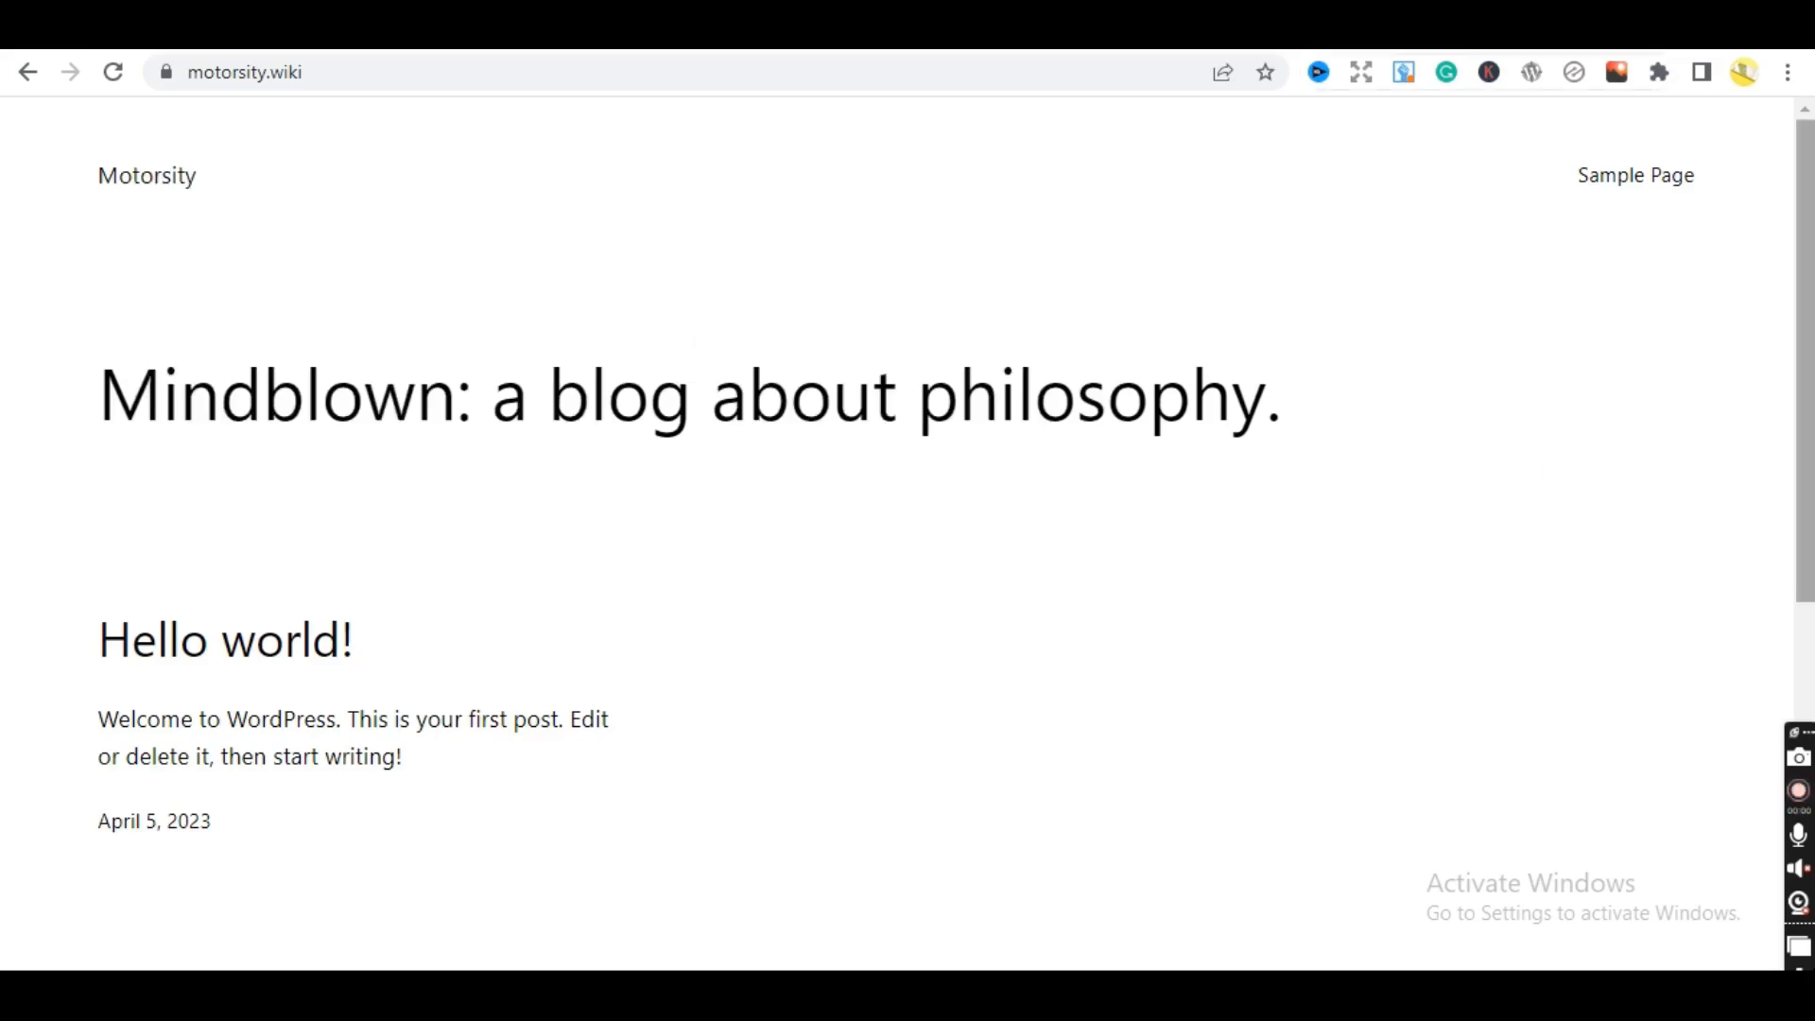
drag(1803, 203, 1773, 335)
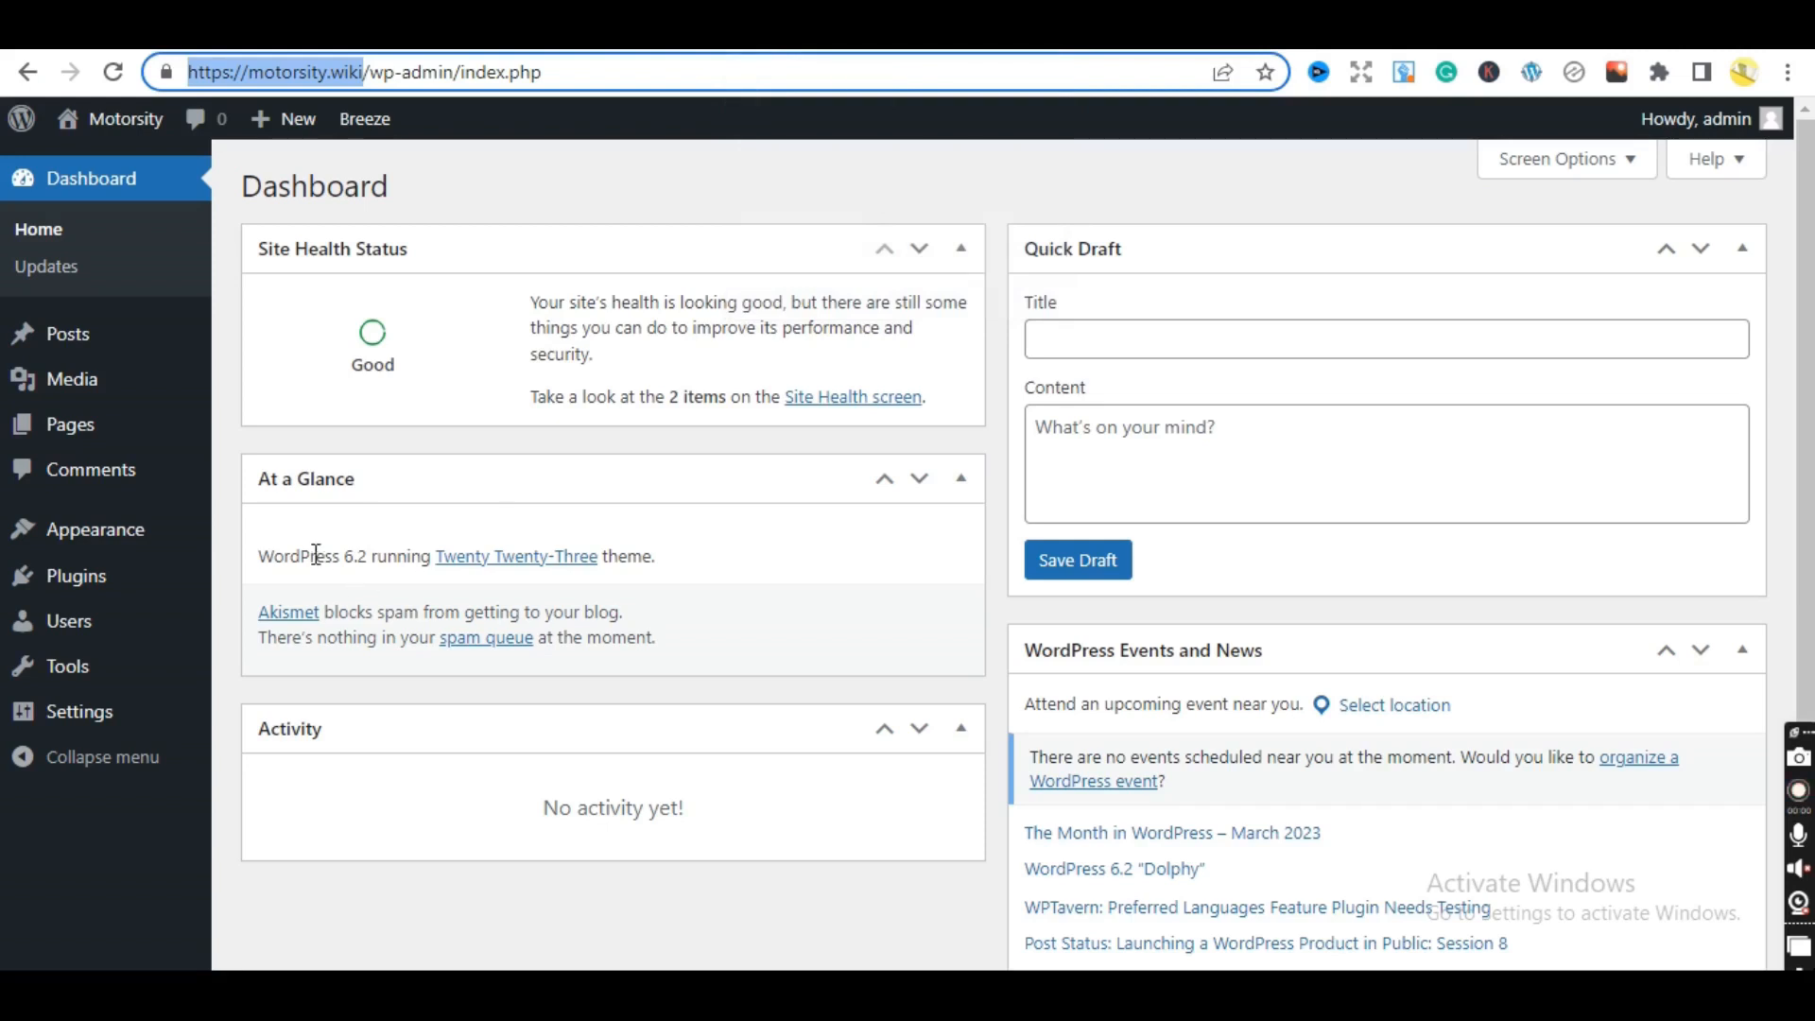
- Find GeneratePress by searching 'generatep' under Add New Themes, install and activate it, then go to the site tab
click(650, 204)
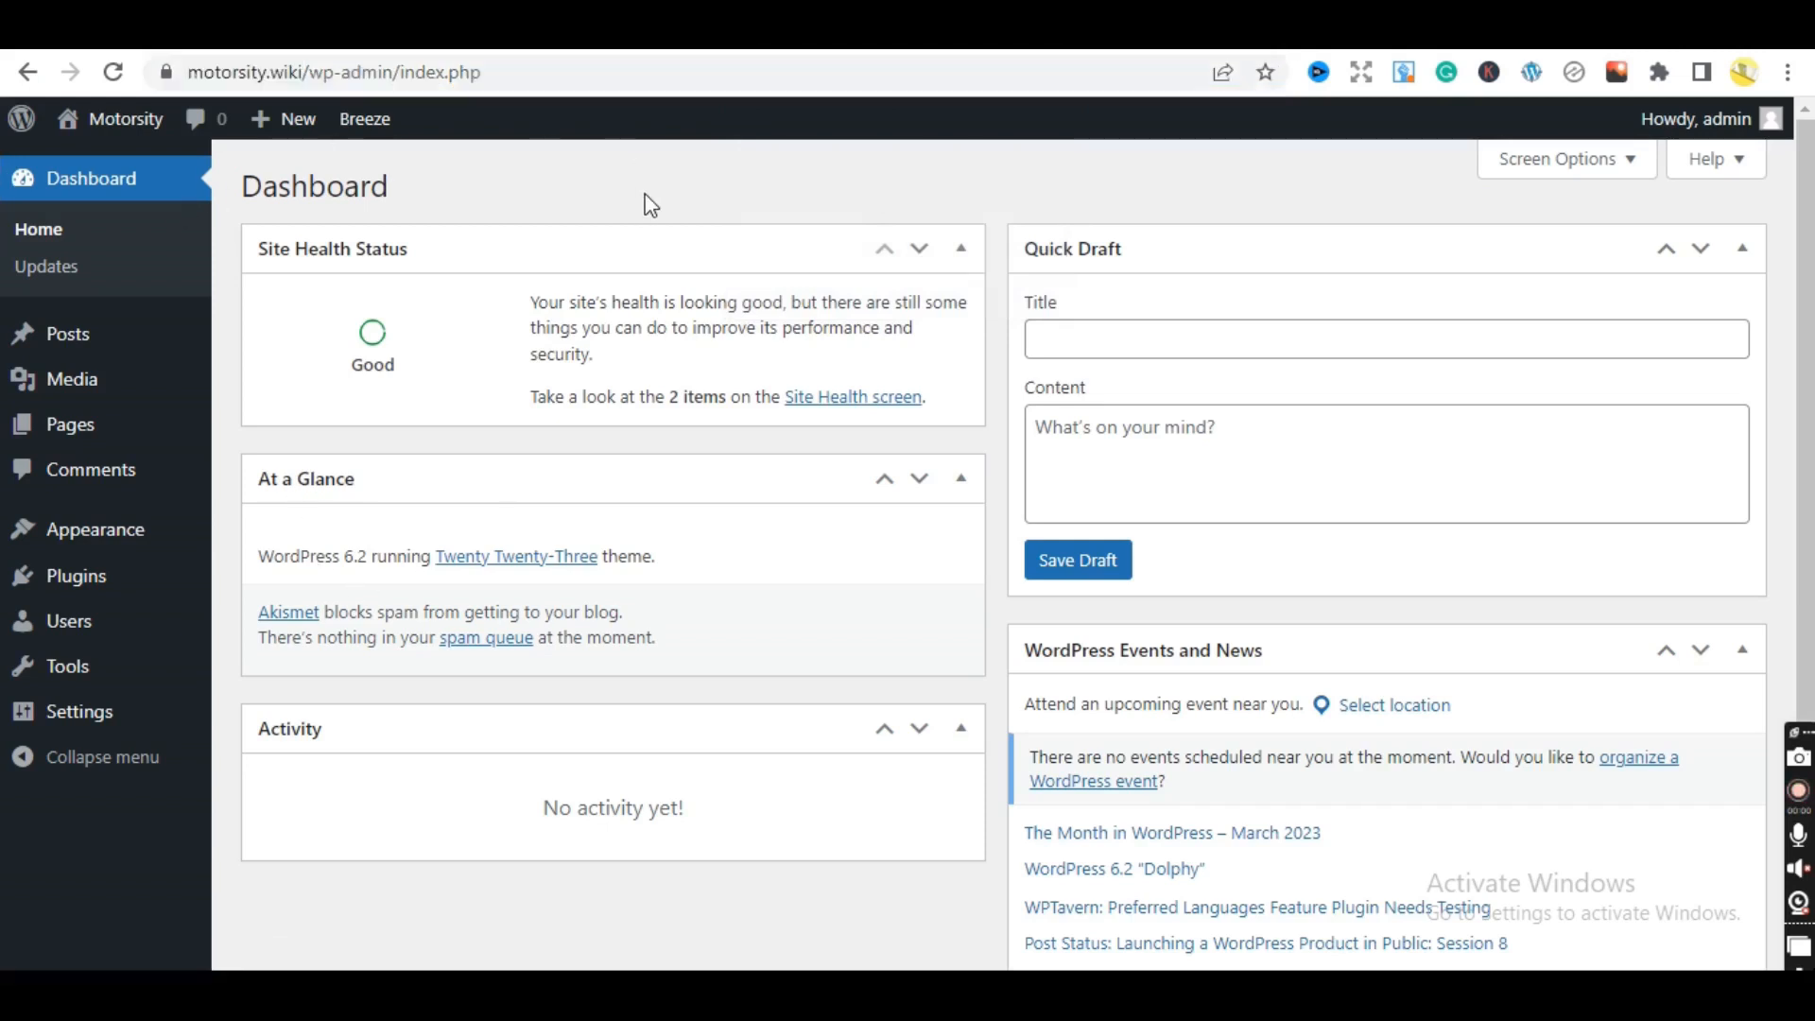
mouse_move(109, 548)
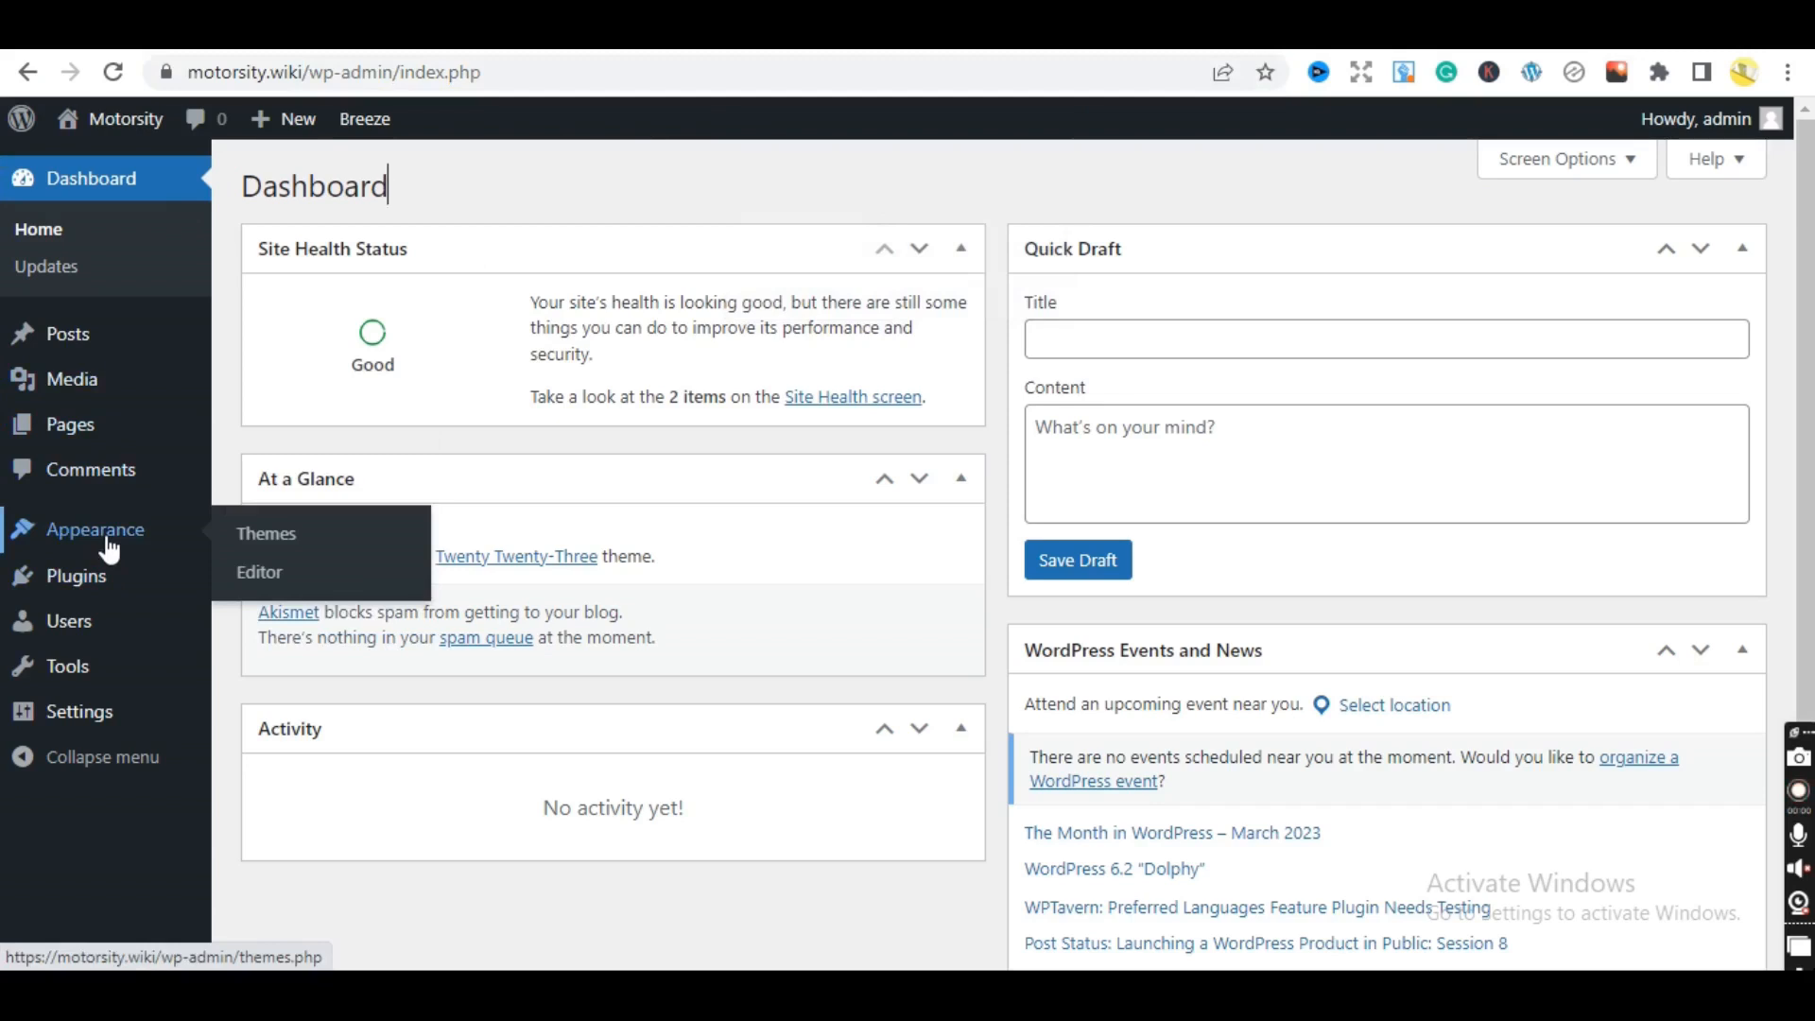
click(271, 535)
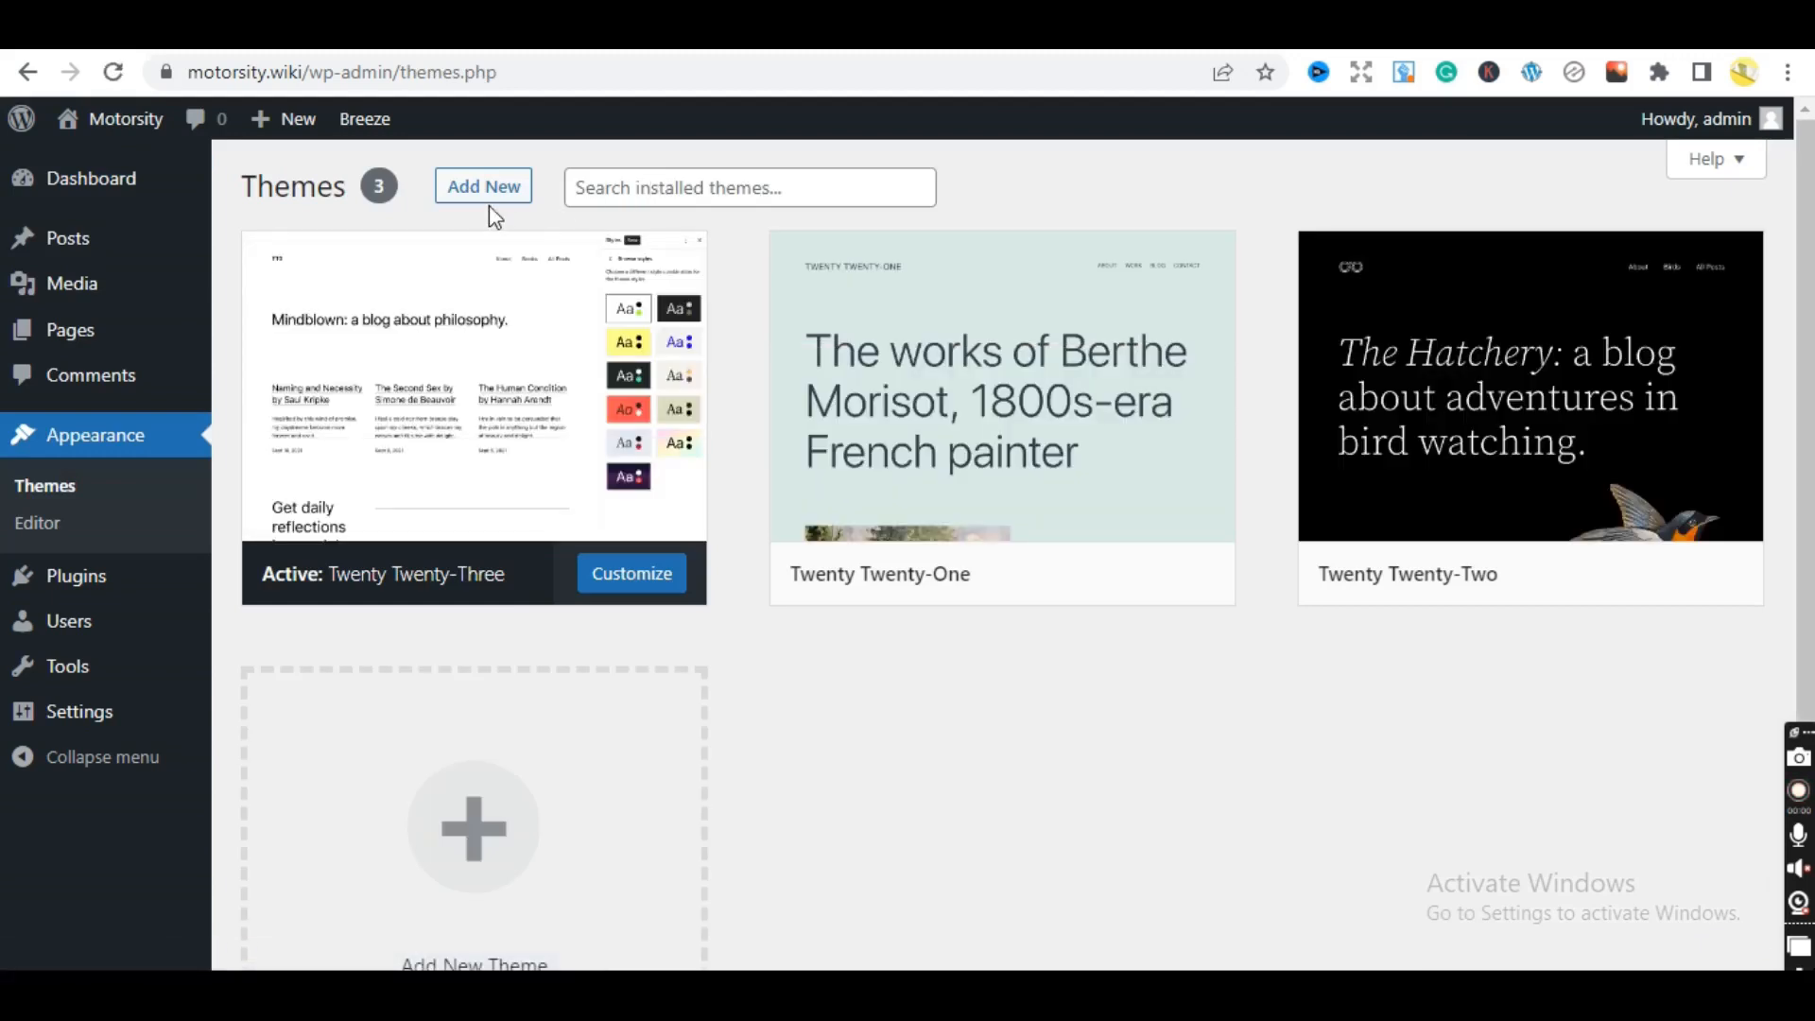
click(507, 188)
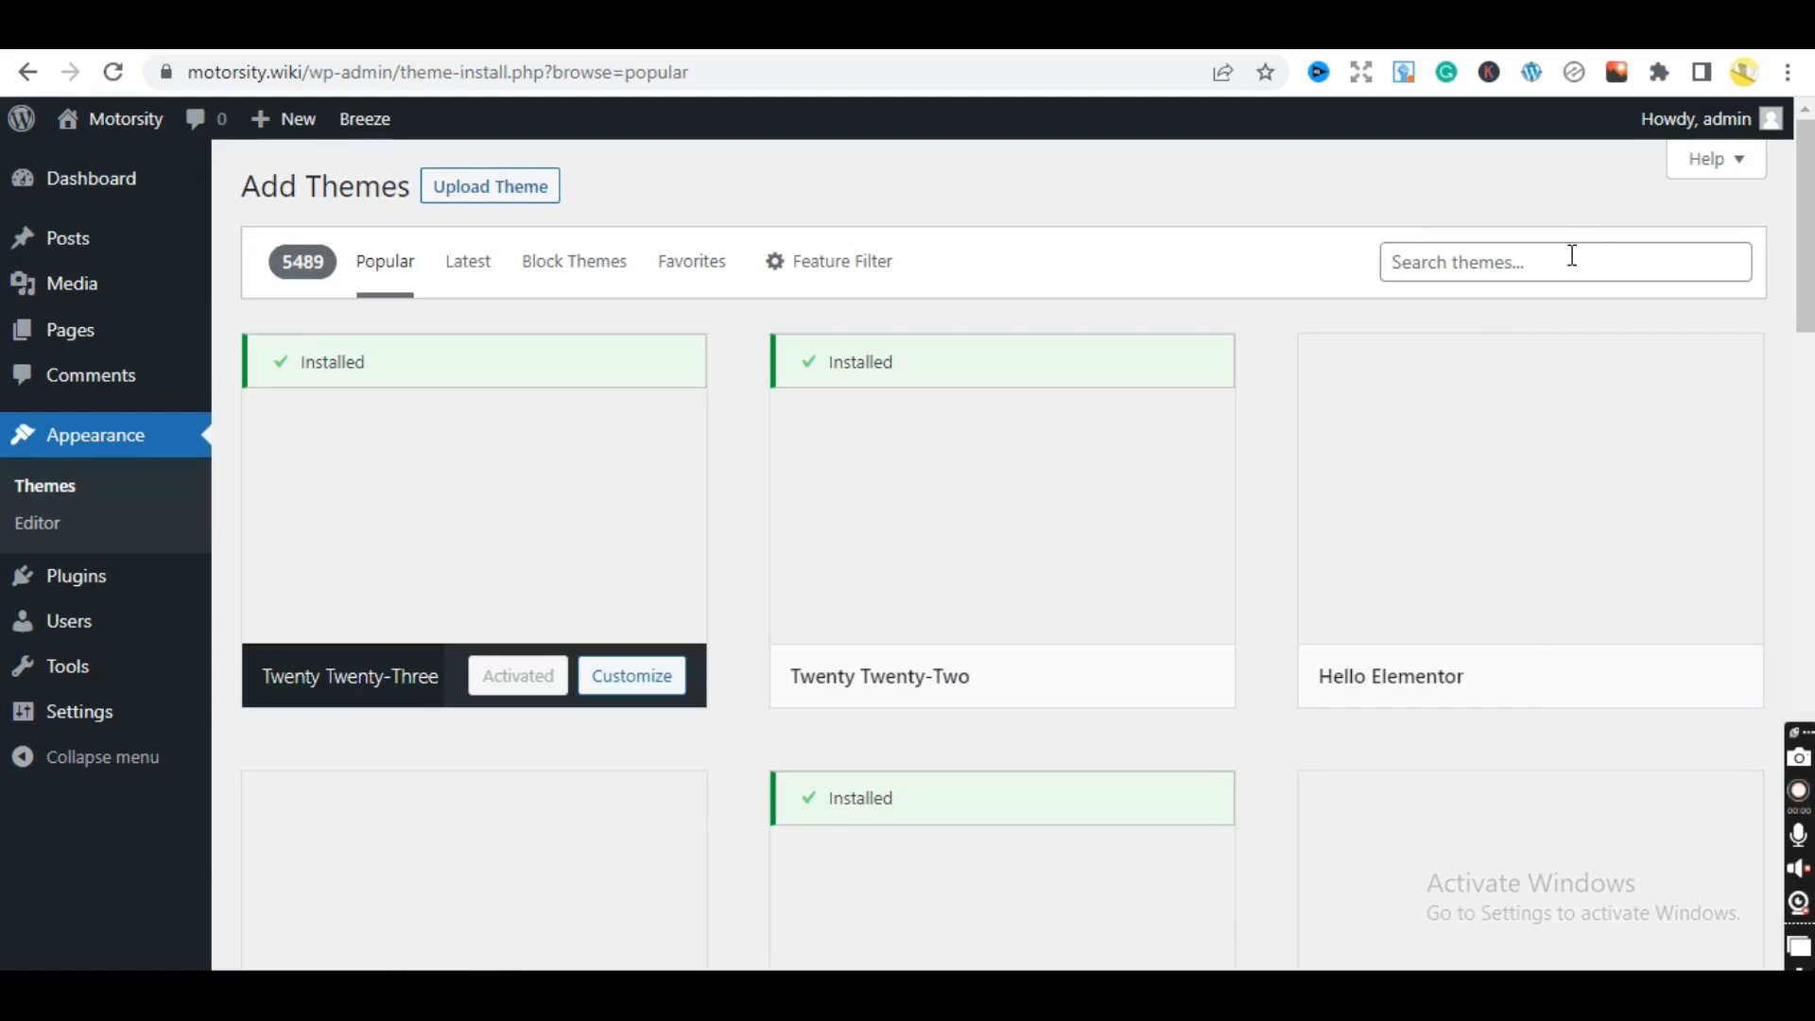
click(1572, 255)
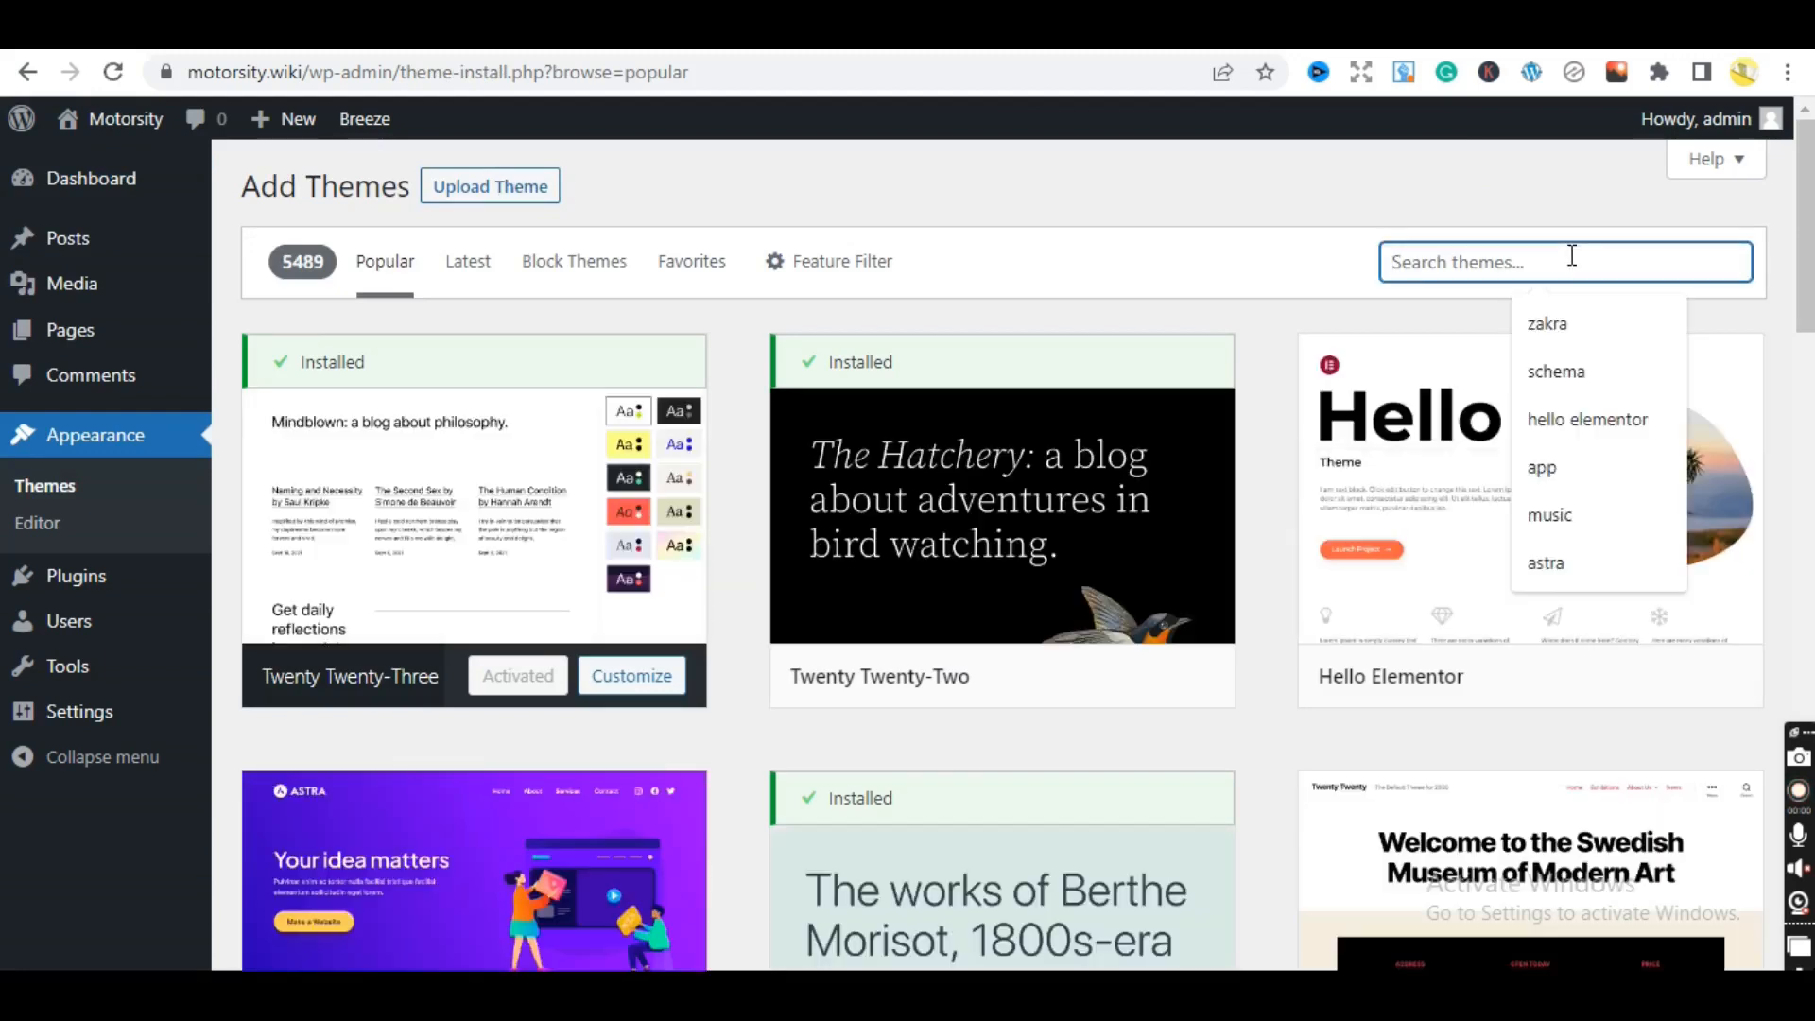
text(ge)
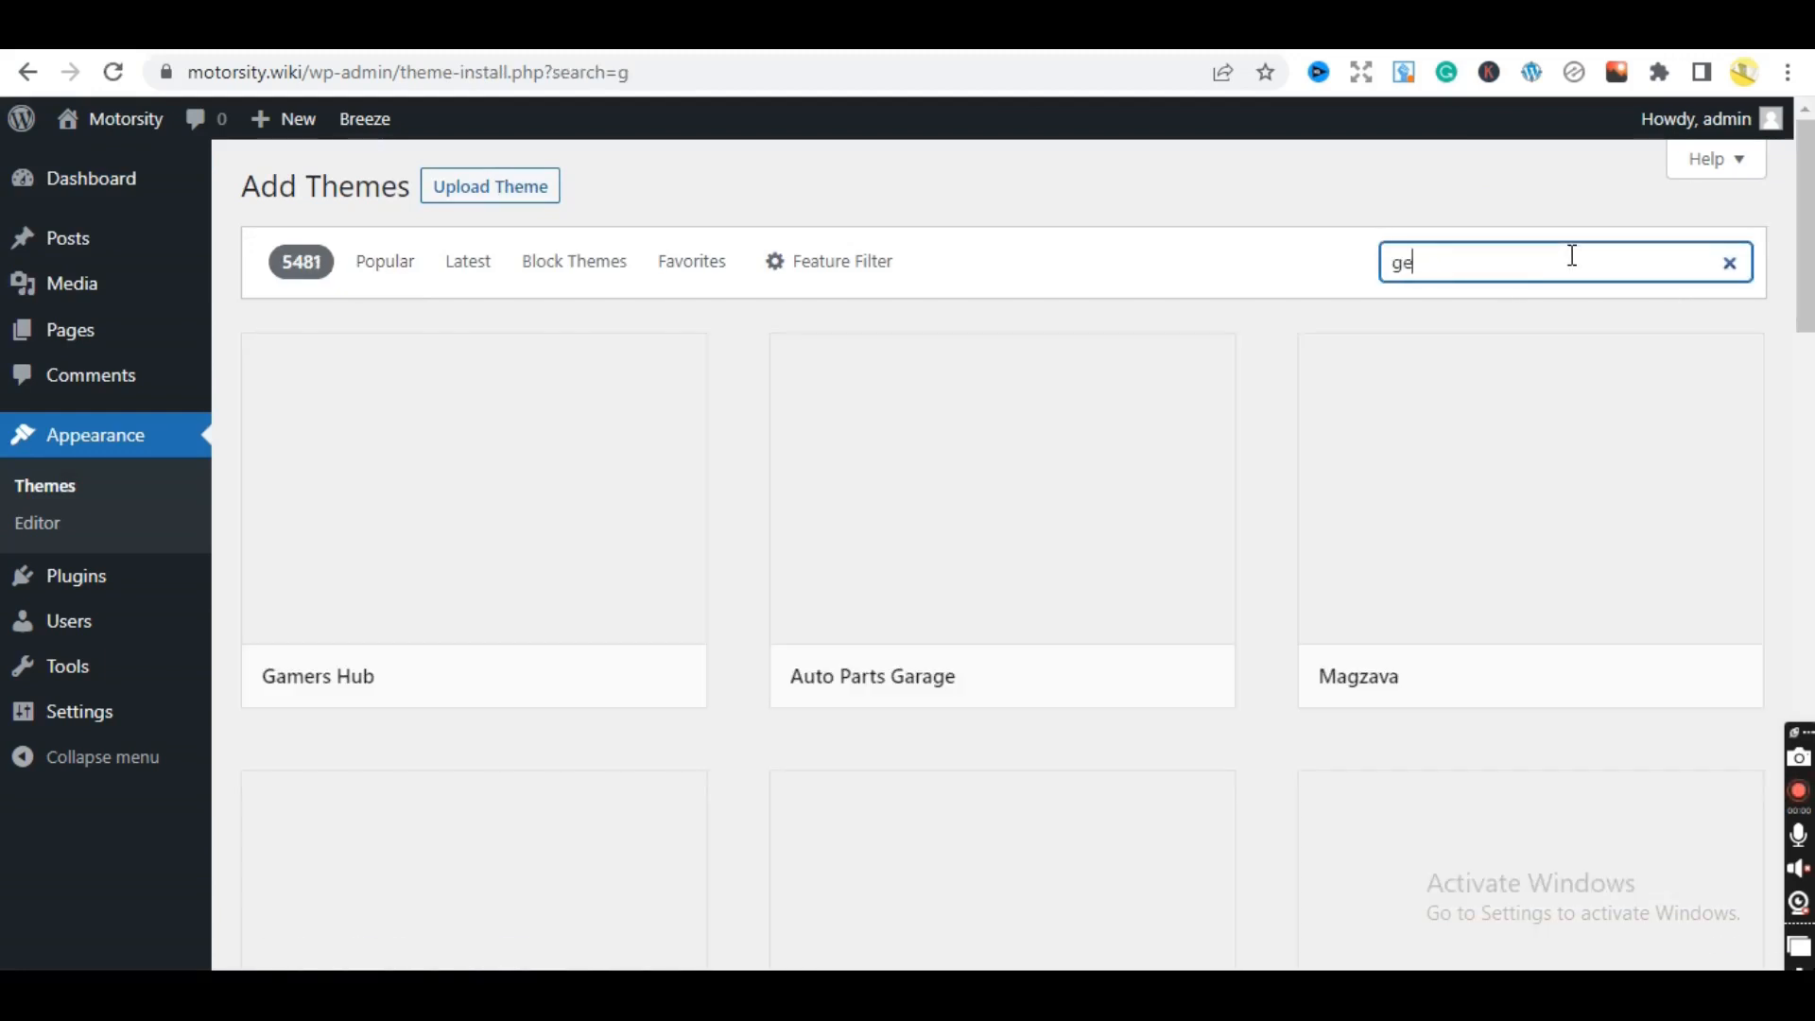
text(nerate)
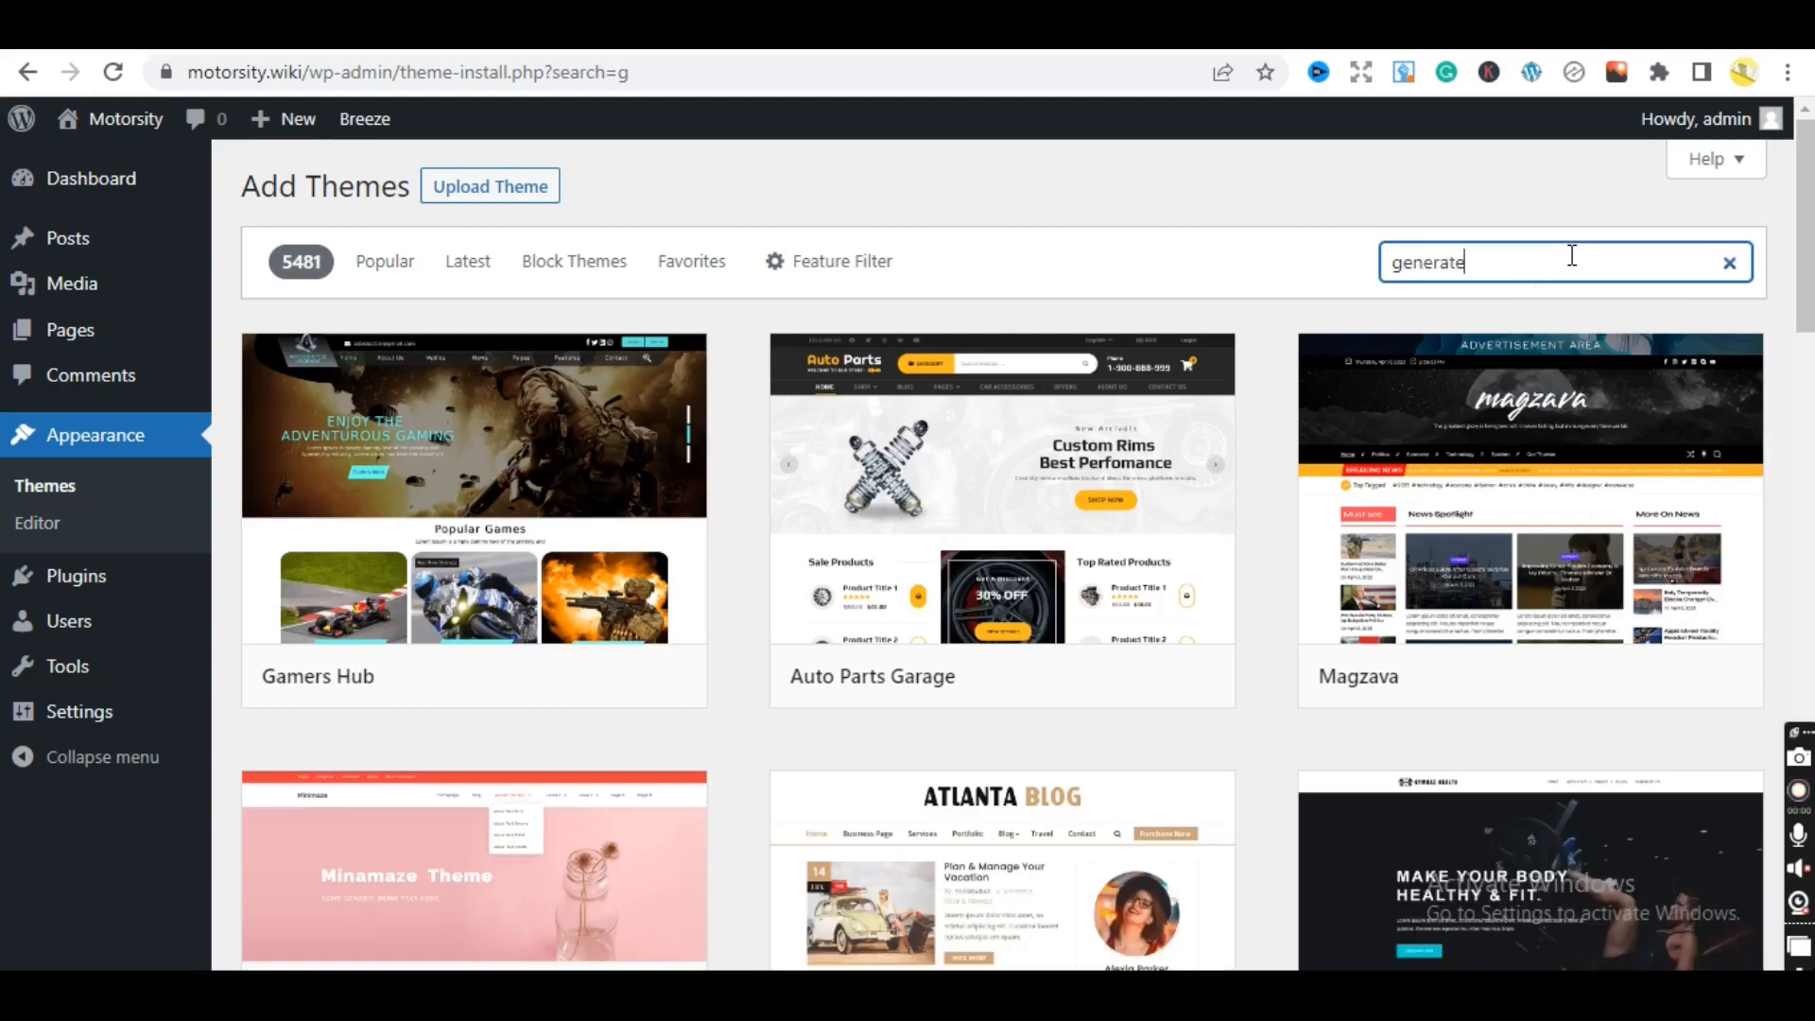
text(p)
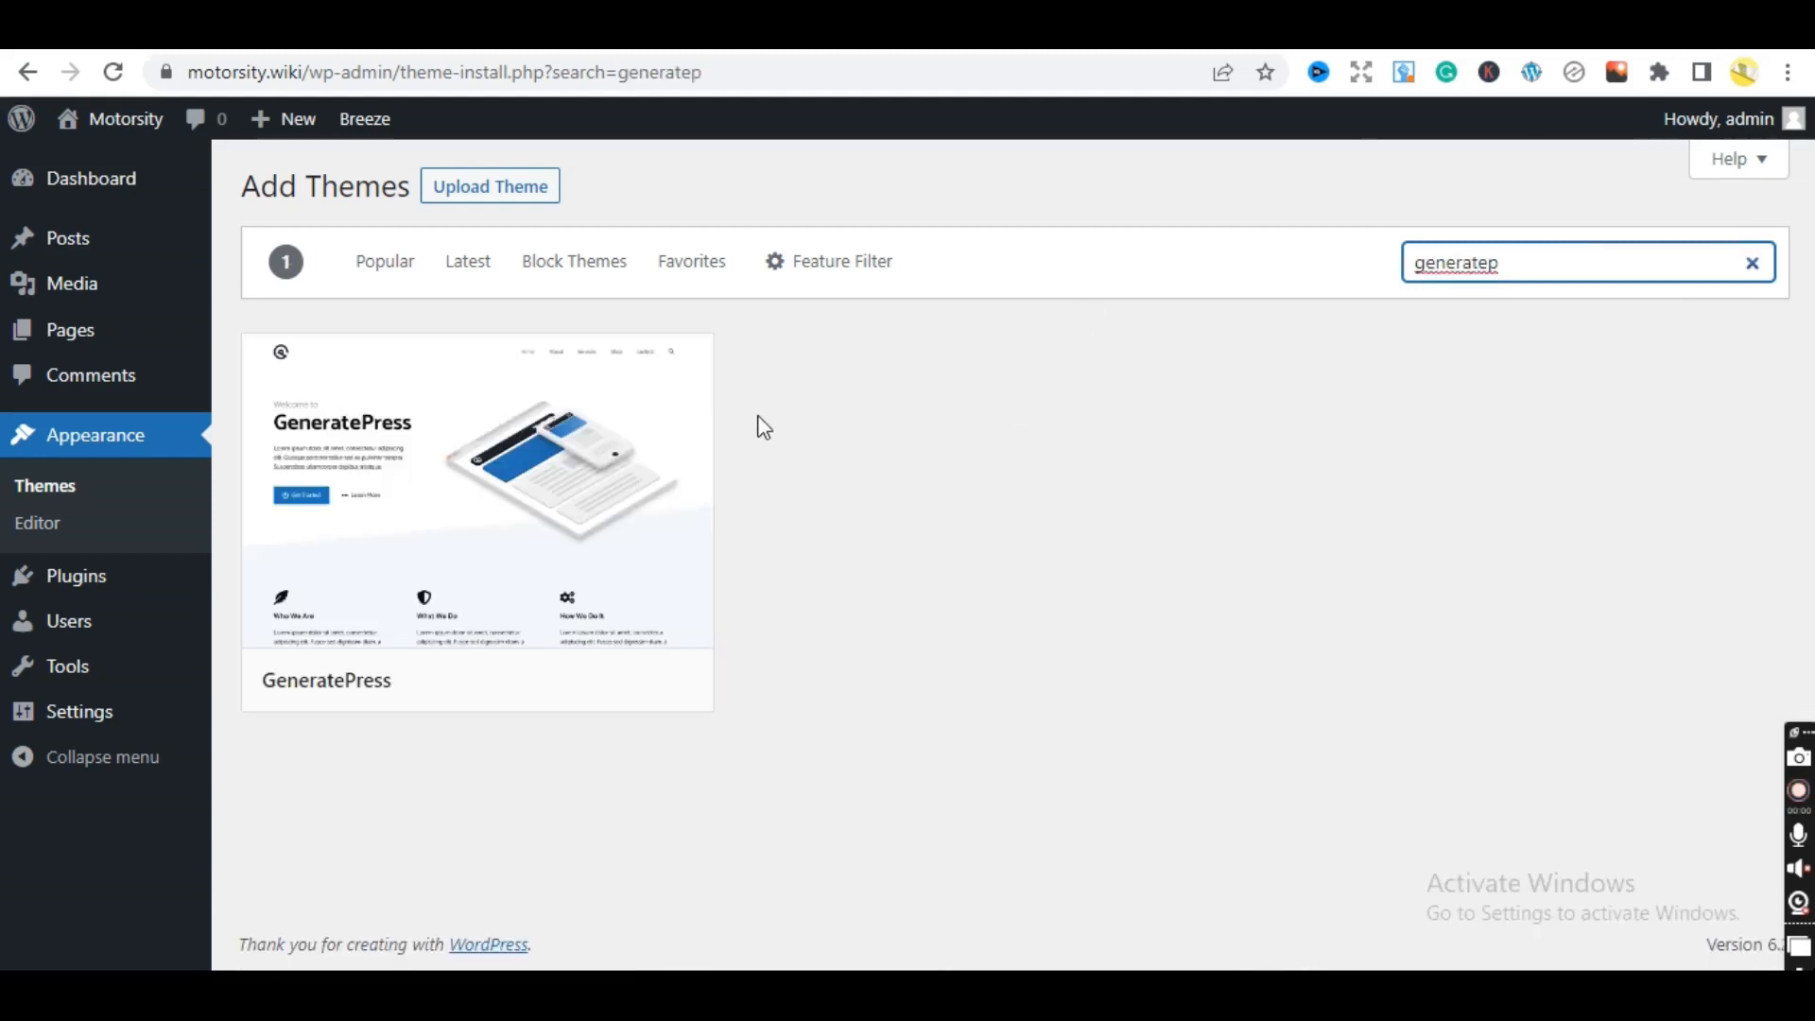
mouse_move(579, 470)
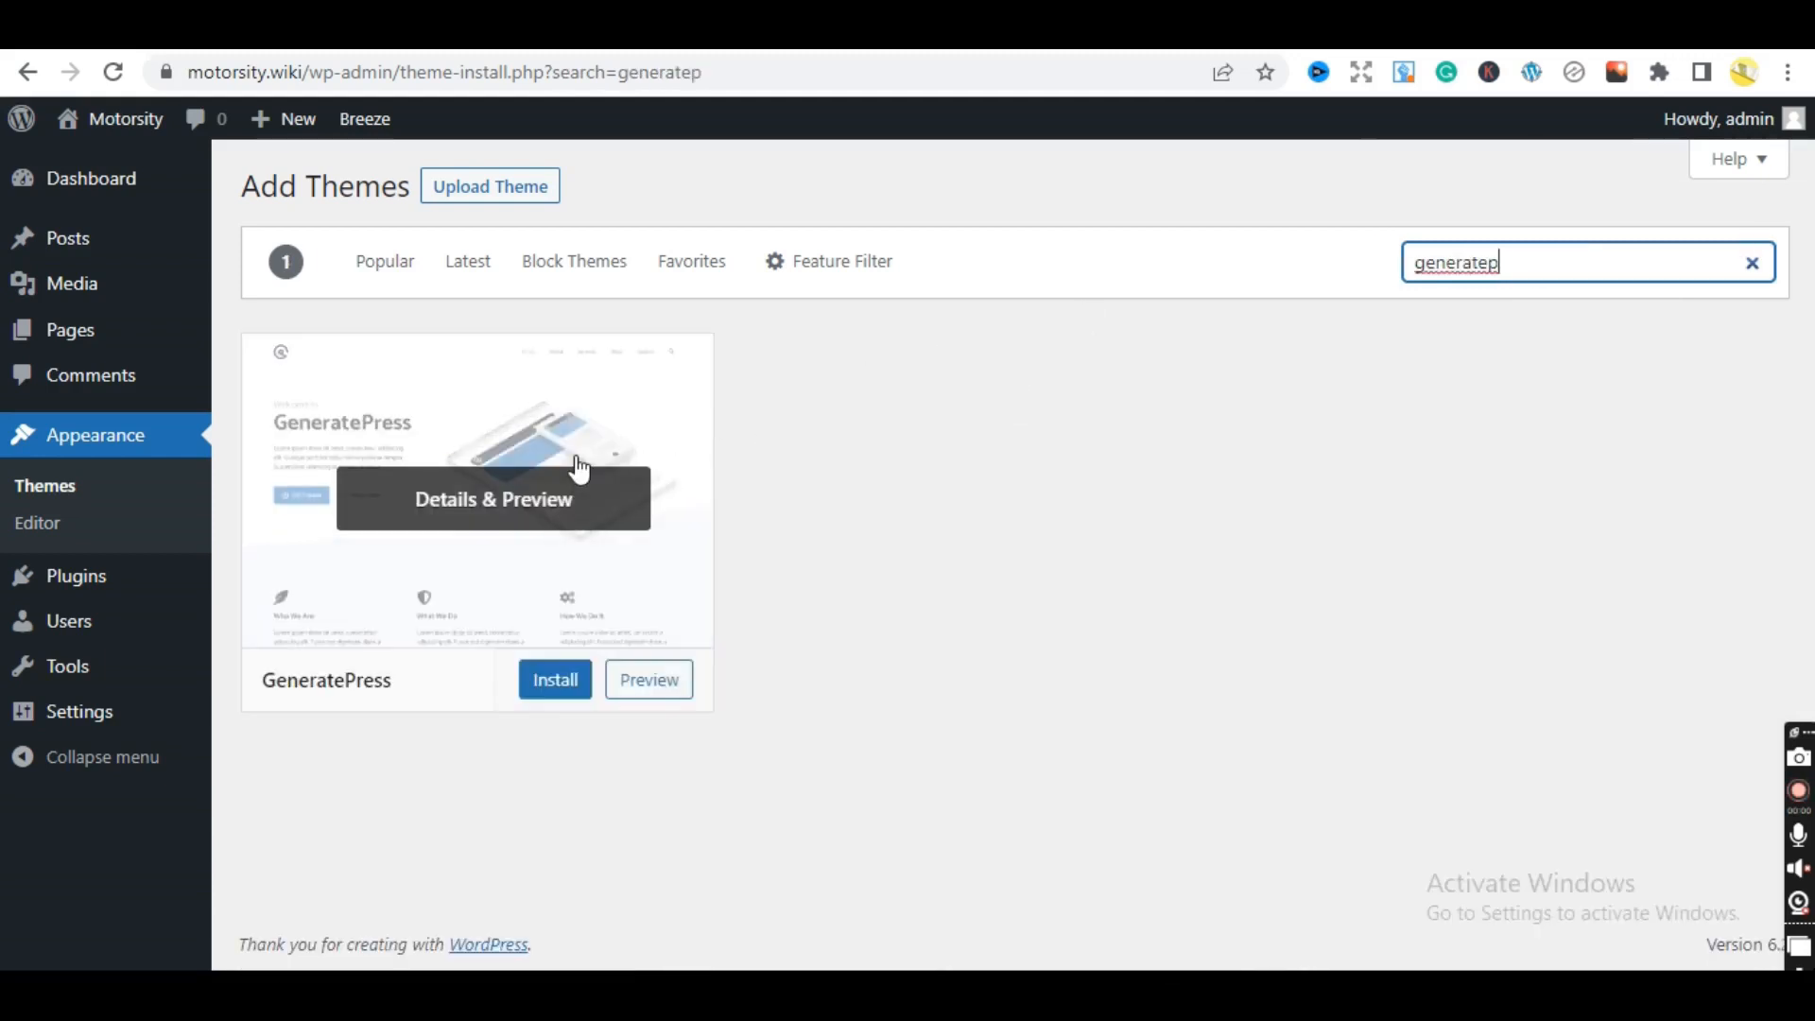
click(543, 697)
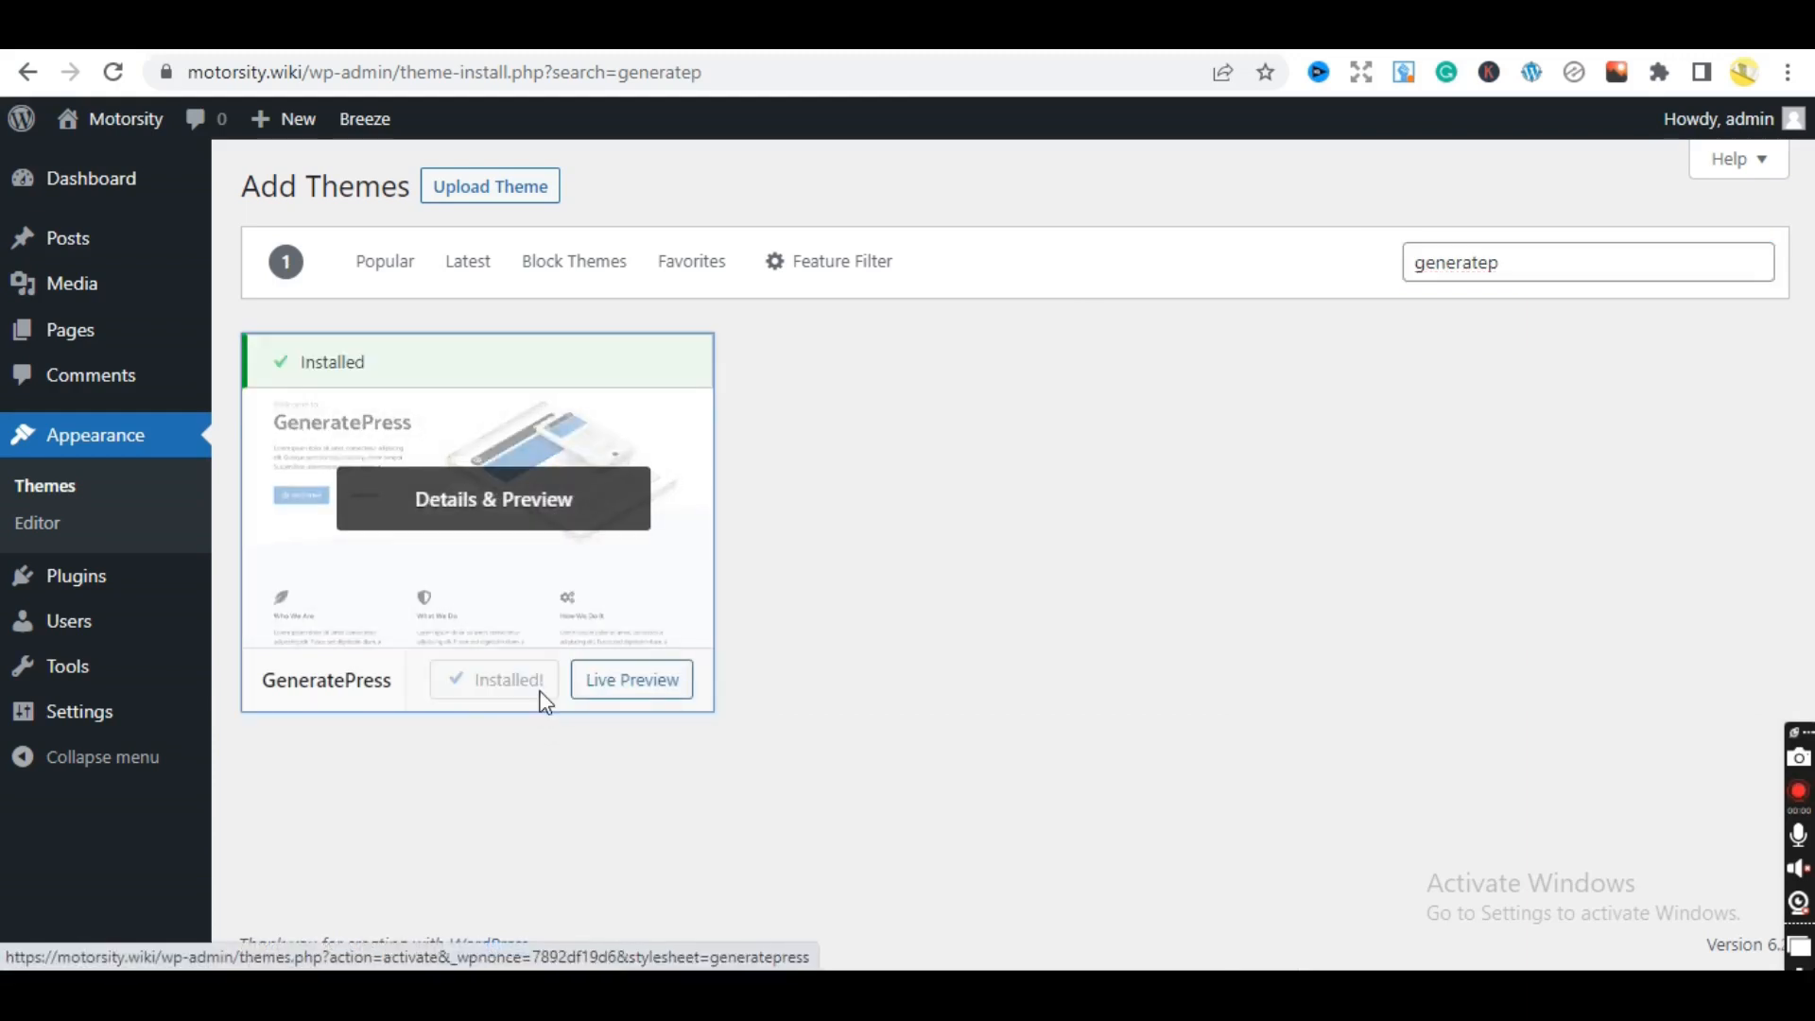
click(501, 698)
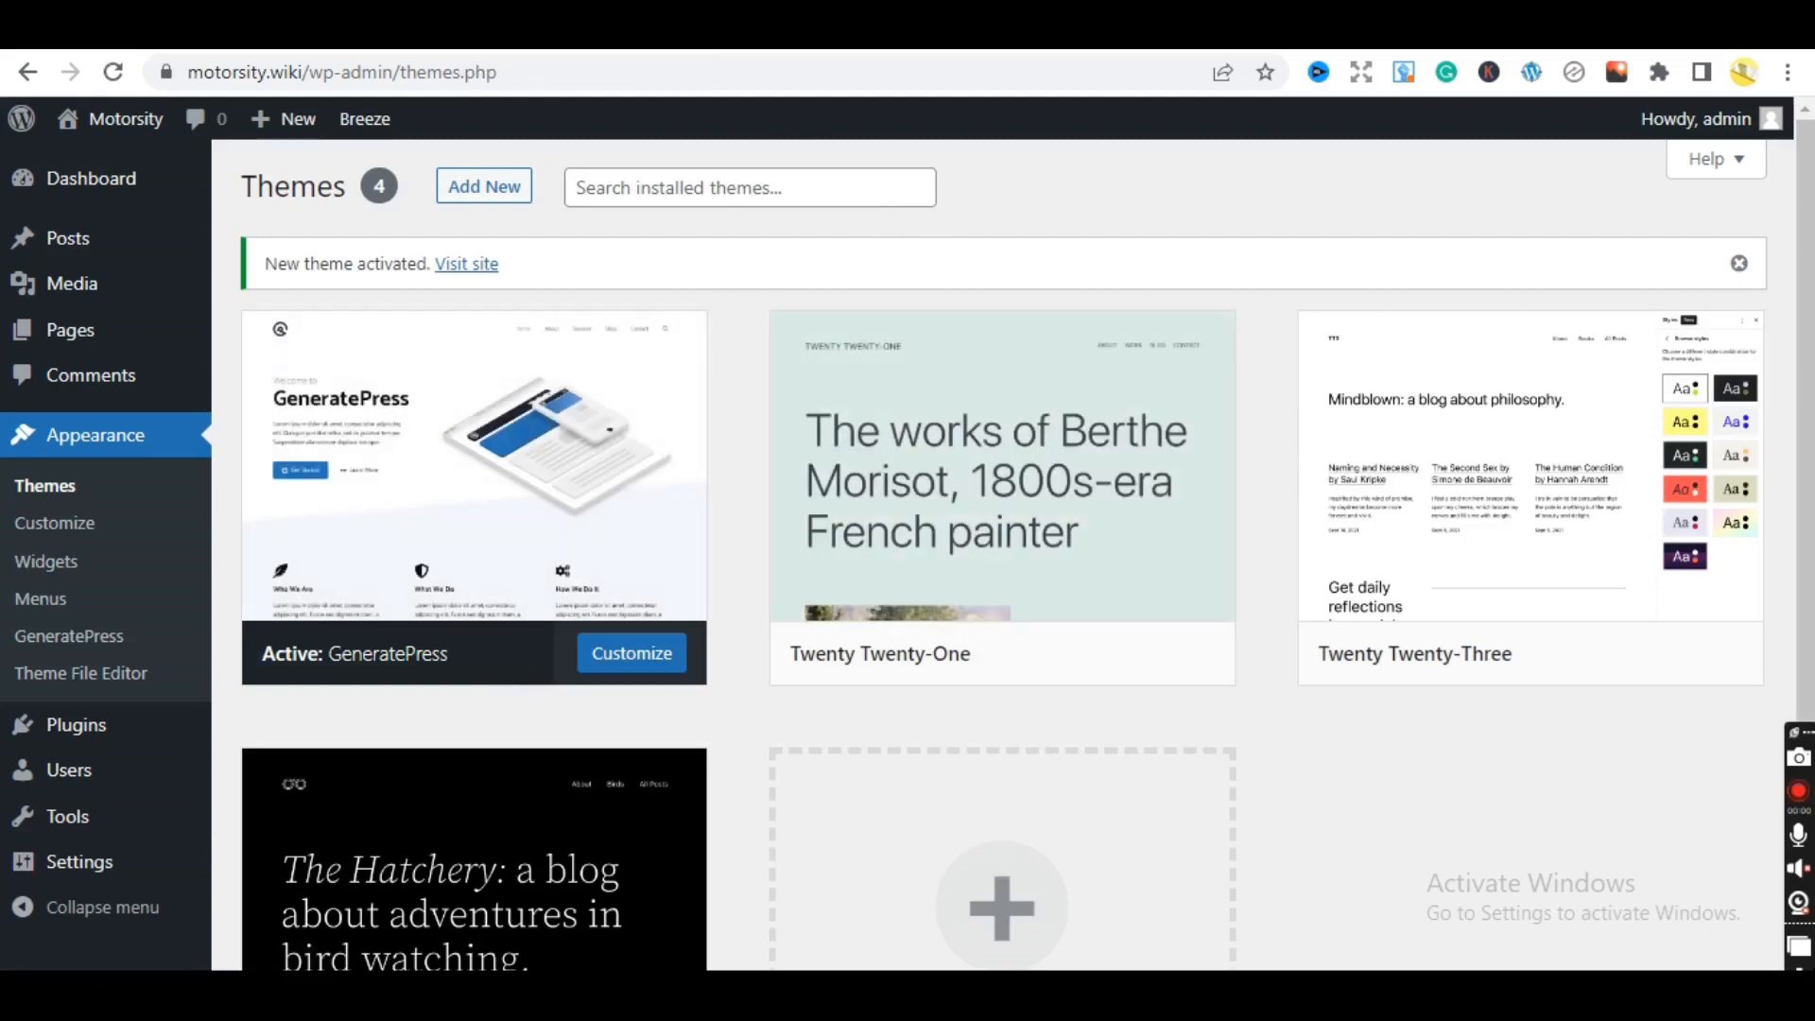
key(ctrl+Tab)
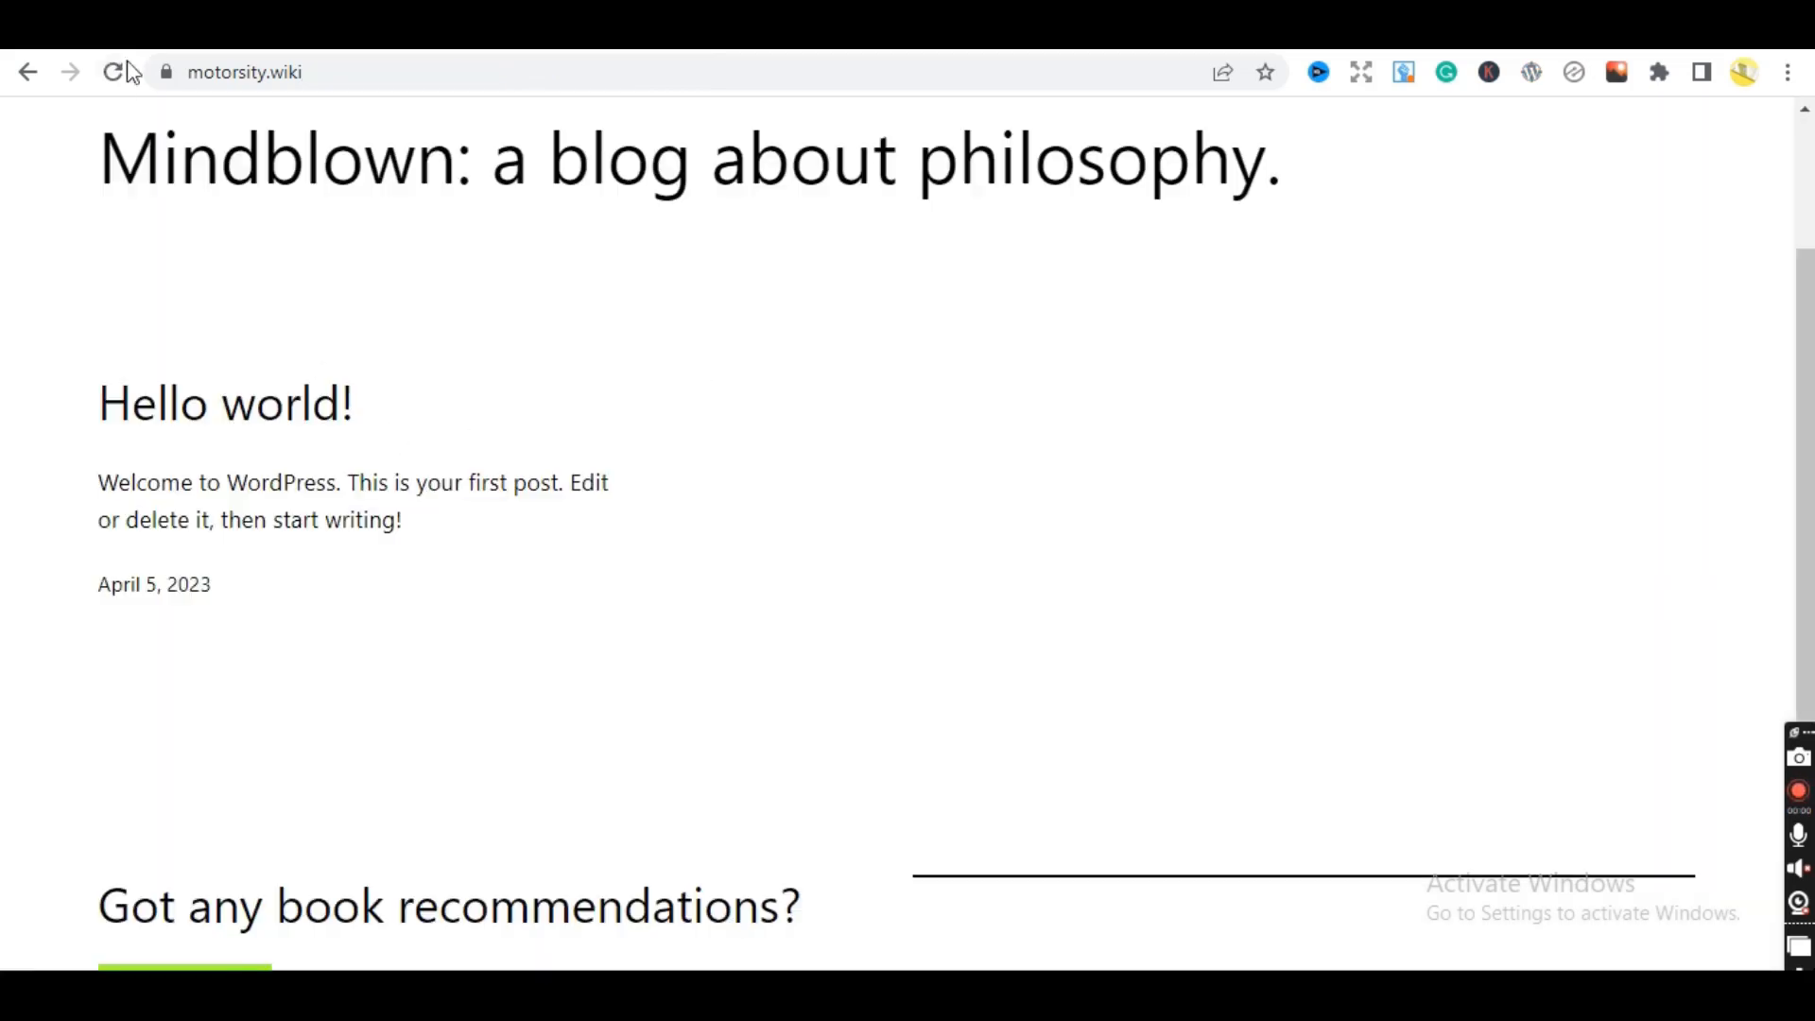
- Reload the live site to view it in GeneratePress, browse it, then return to the Themes tab
click(109, 81)
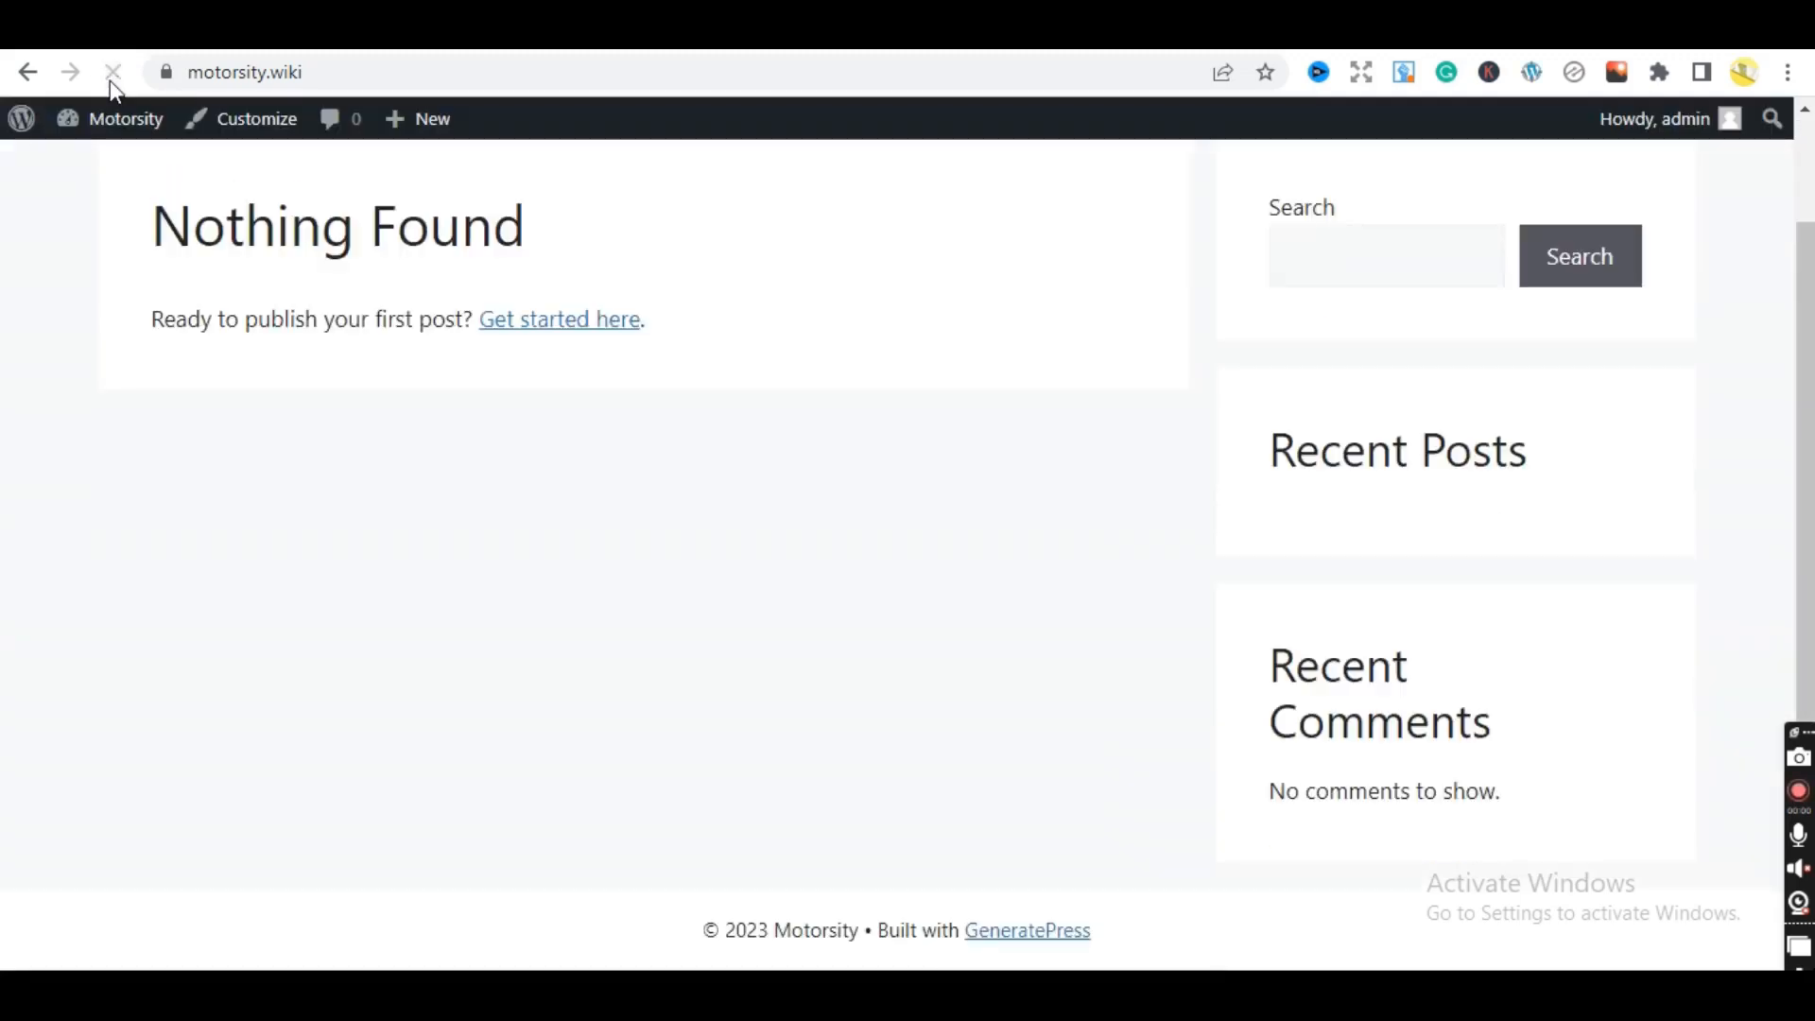
mouse_move(1806, 548)
mouse_down()
mouse_move(1807, 440)
mouse_move(1806, 543)
mouse_up()
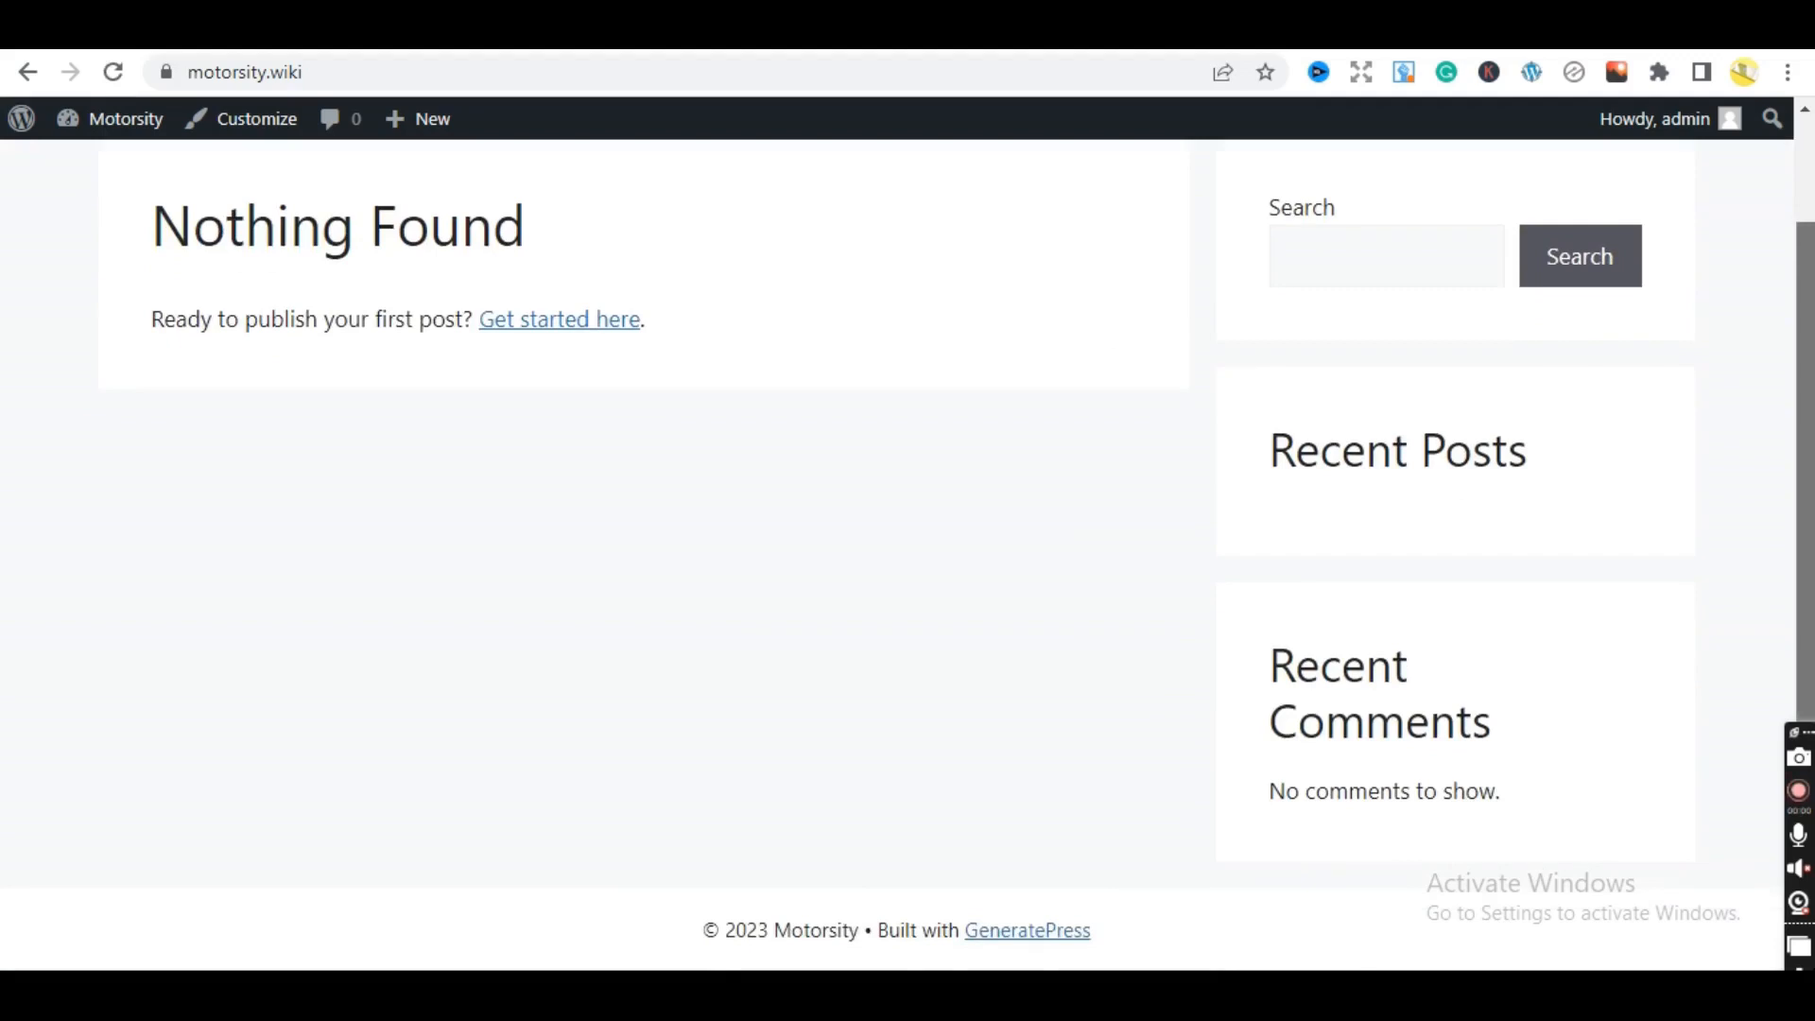
scroll(1718, 417, up, 2)
scroll(1710, 324, down, 2)
scroll(1629, 271, up, 2)
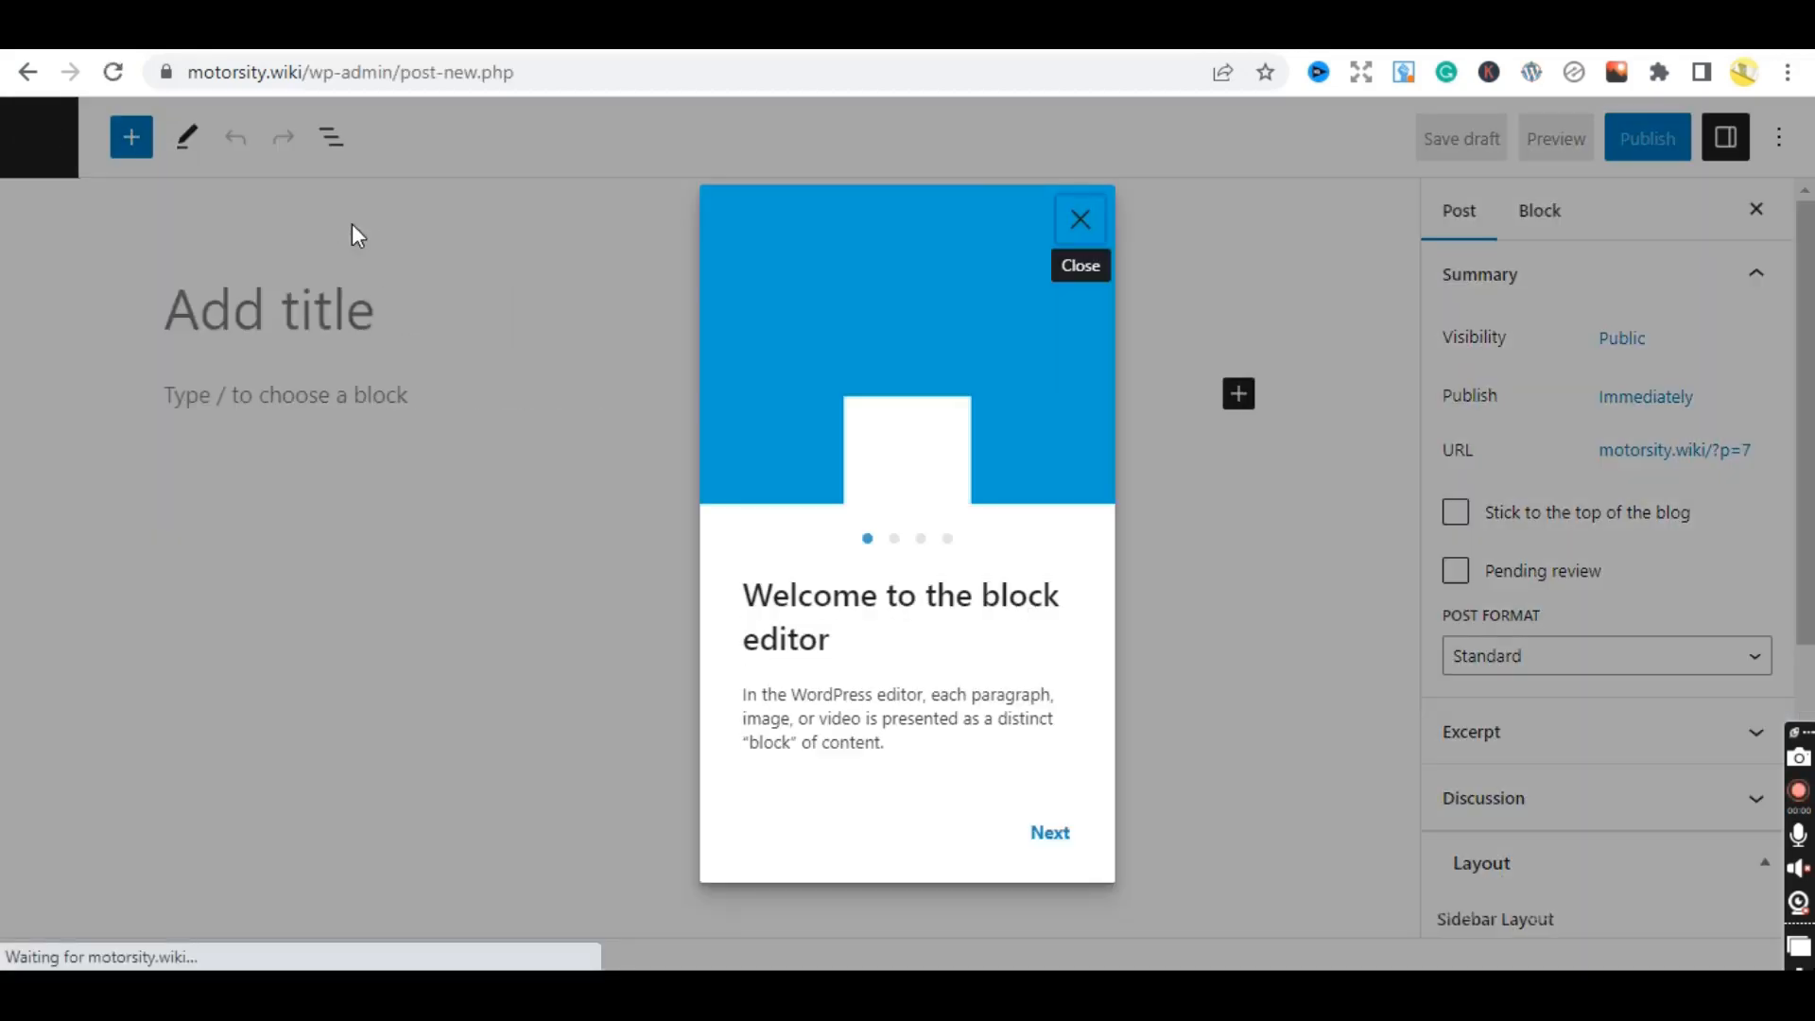
click(28, 72)
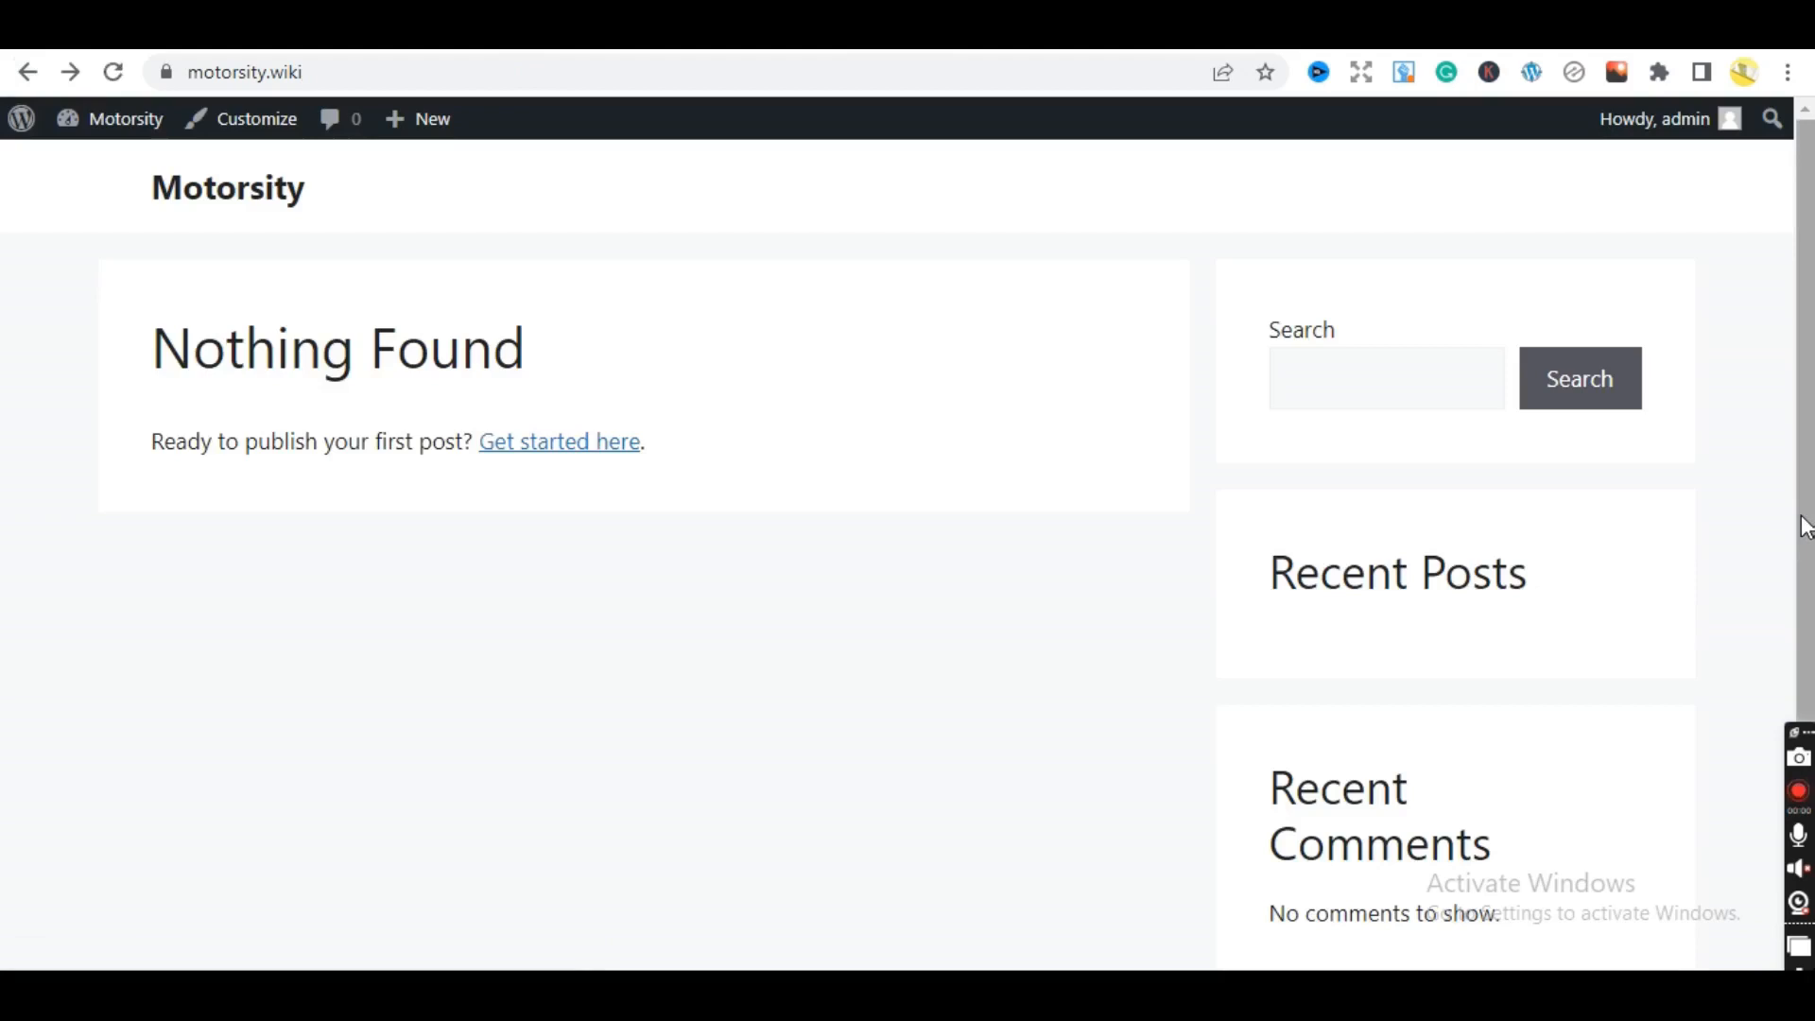
scroll(1803, 519, down, 2)
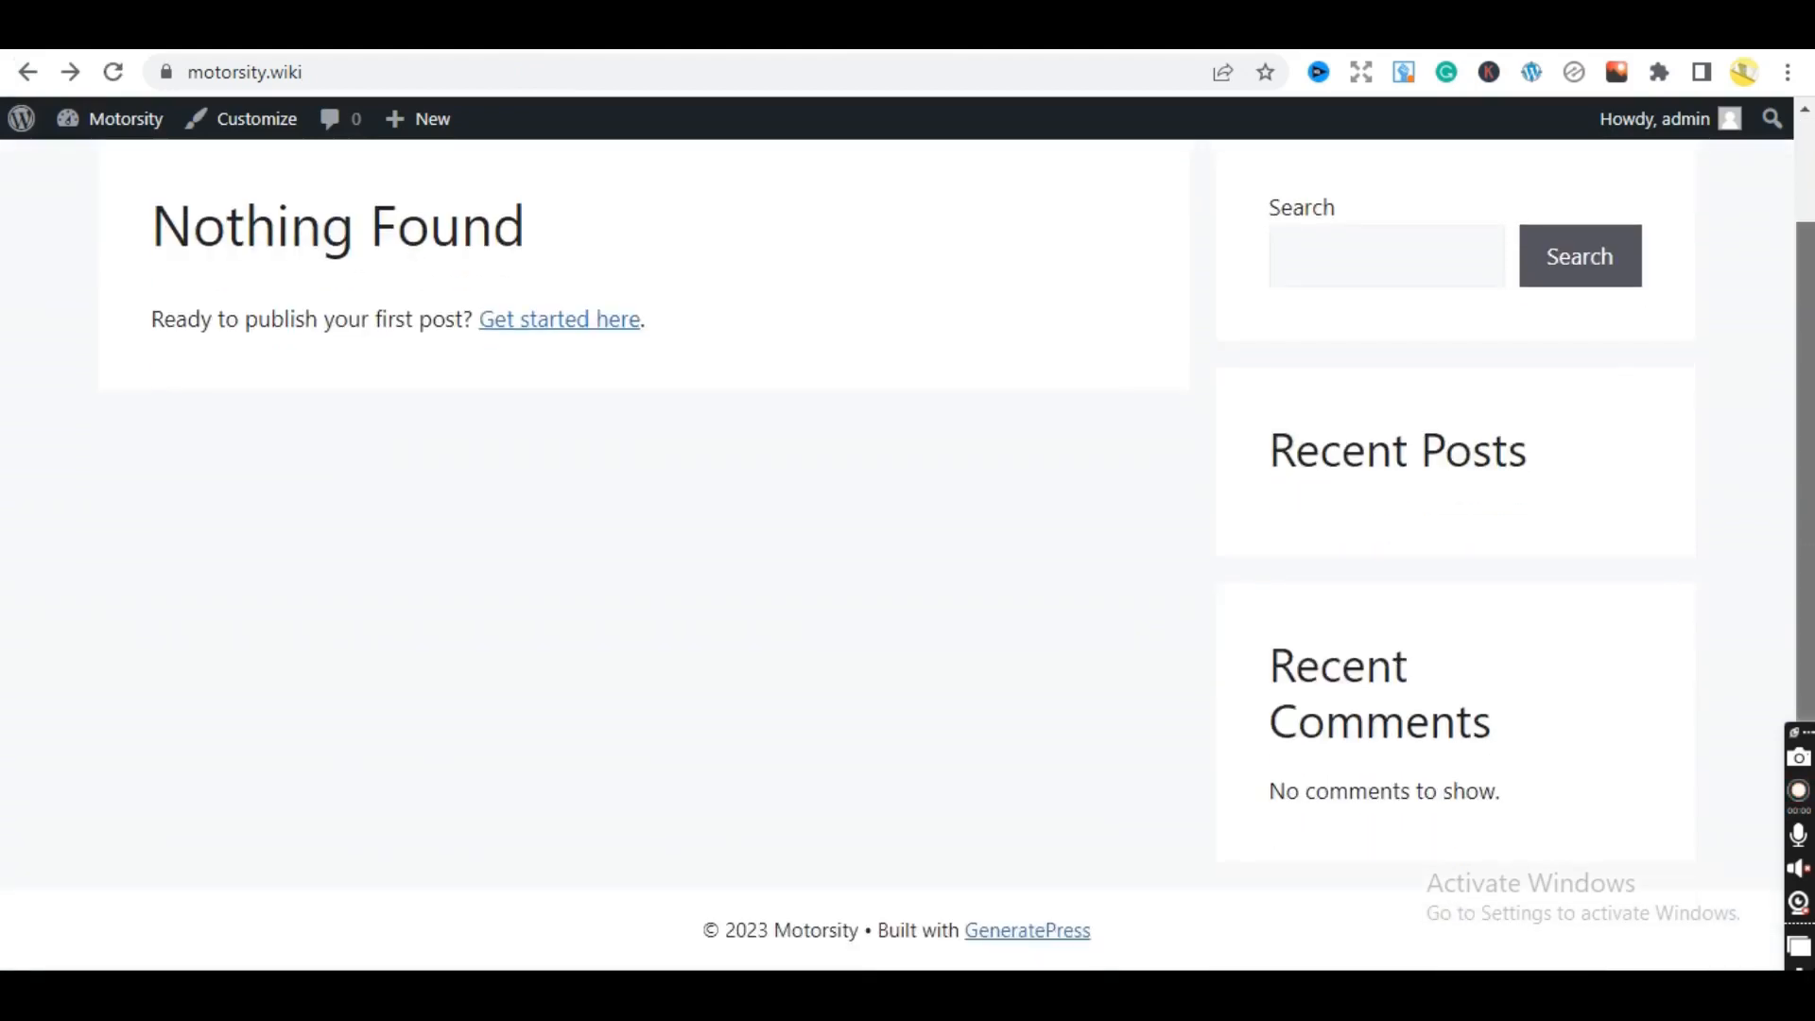
scroll(1682, 458, up, 2)
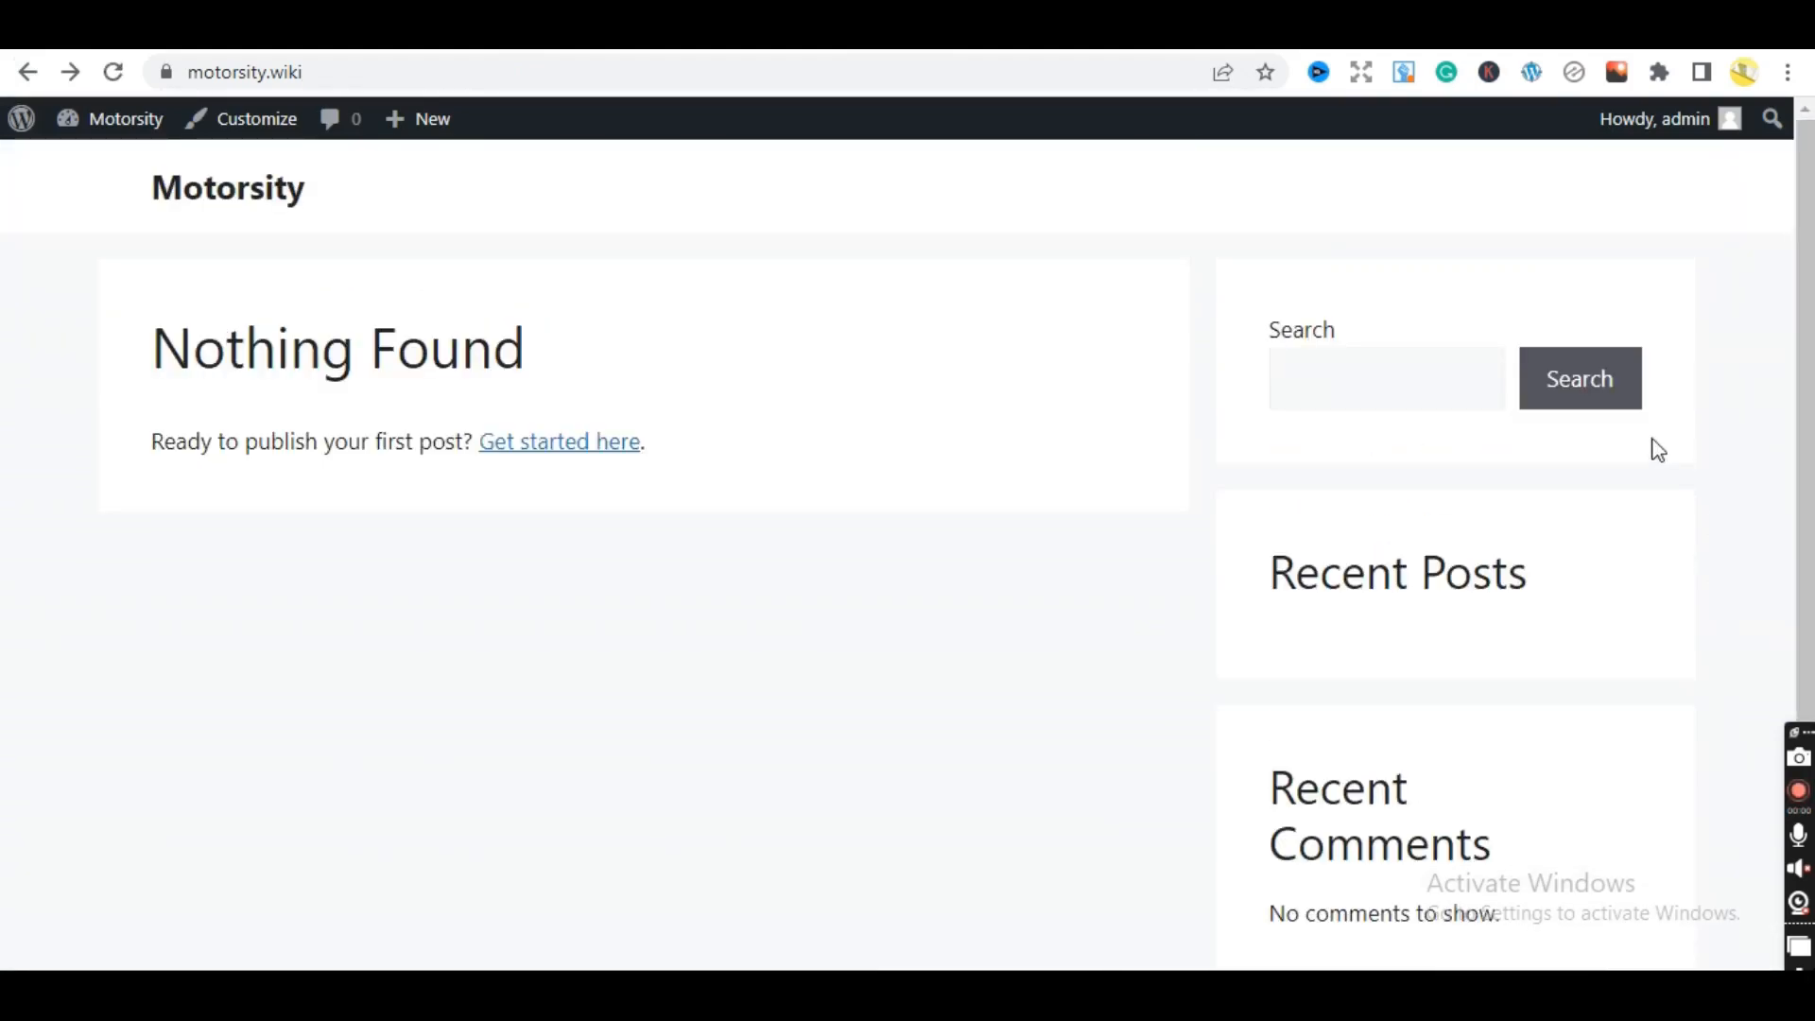
key(ctrl+Tab)
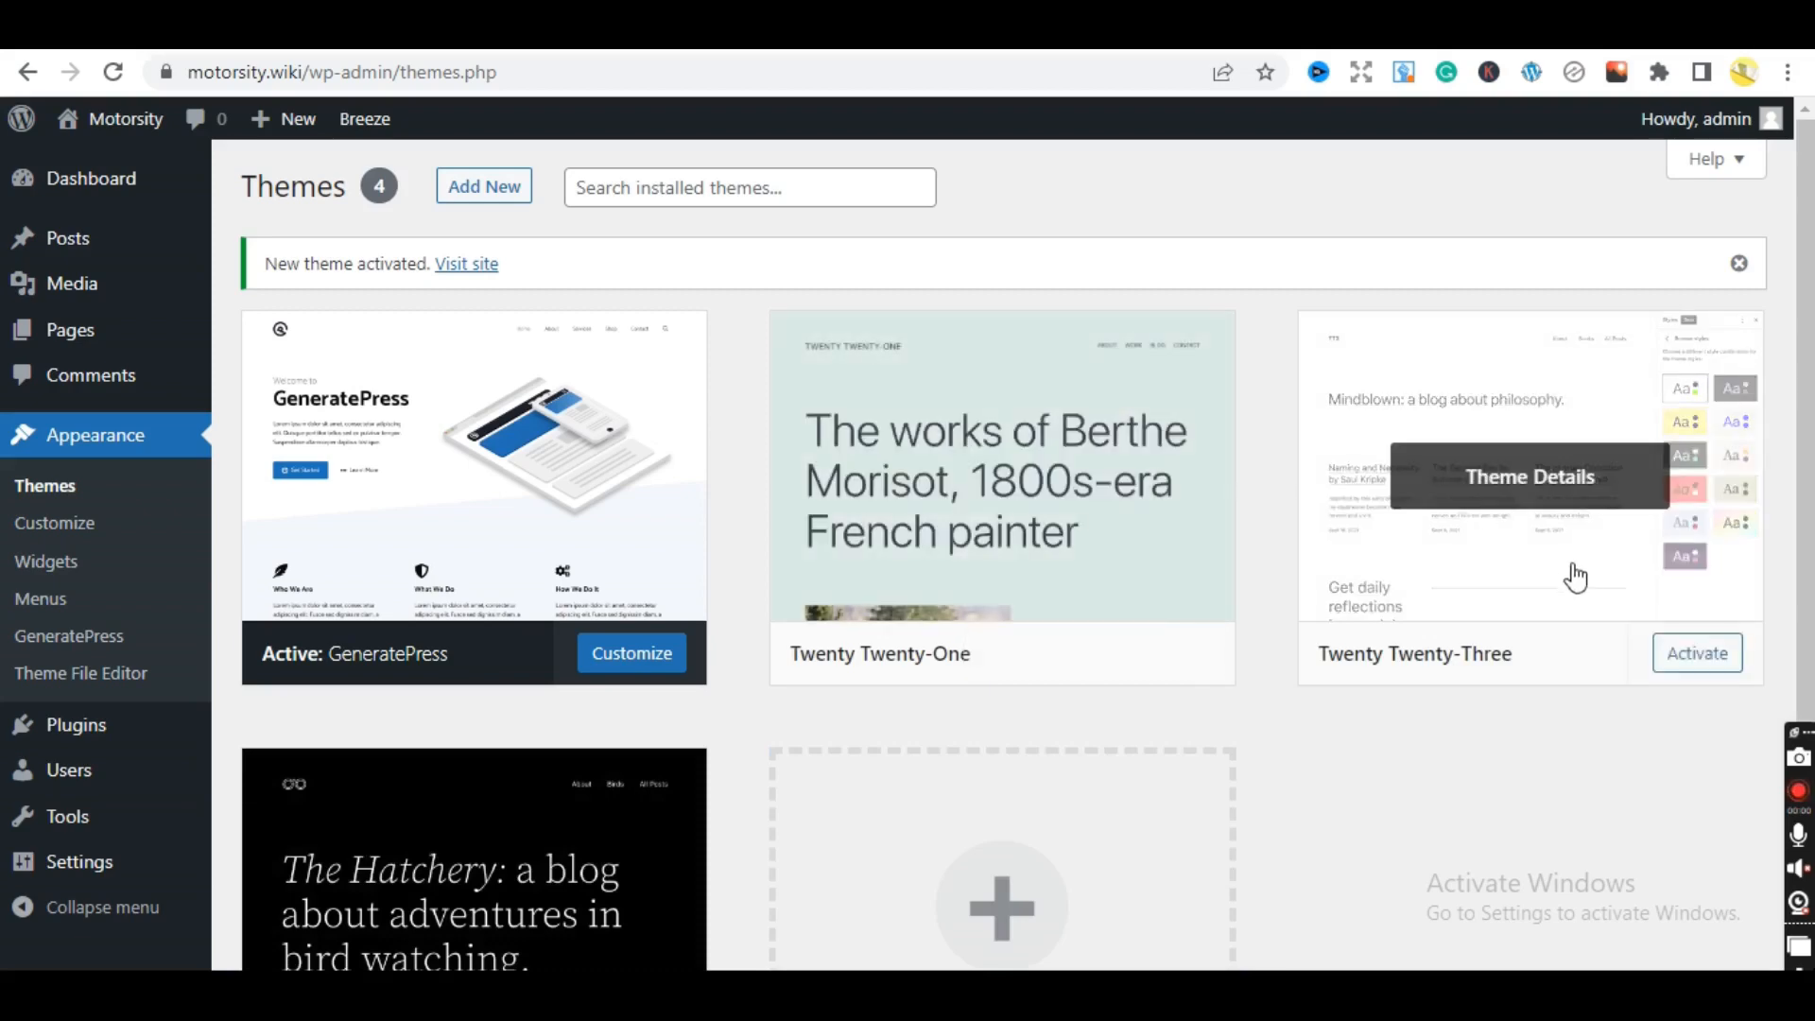
click(1136, 577)
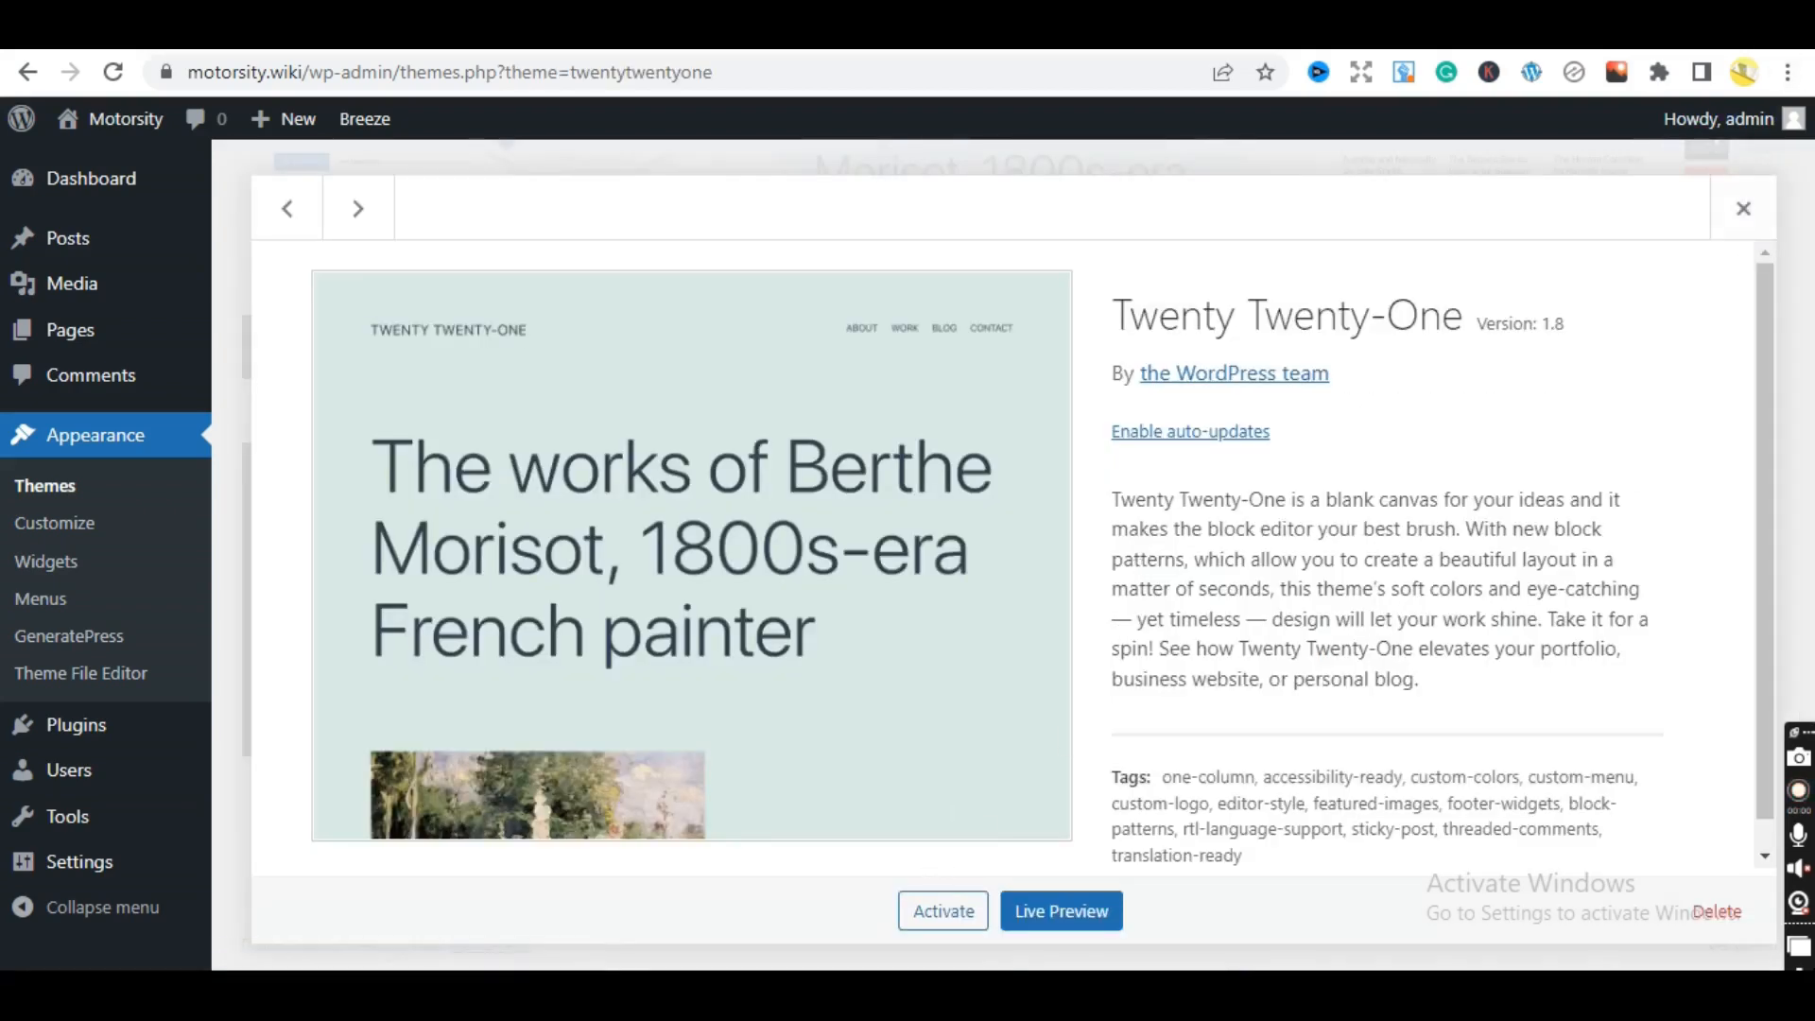
scroll(1768, 443, down, 1)
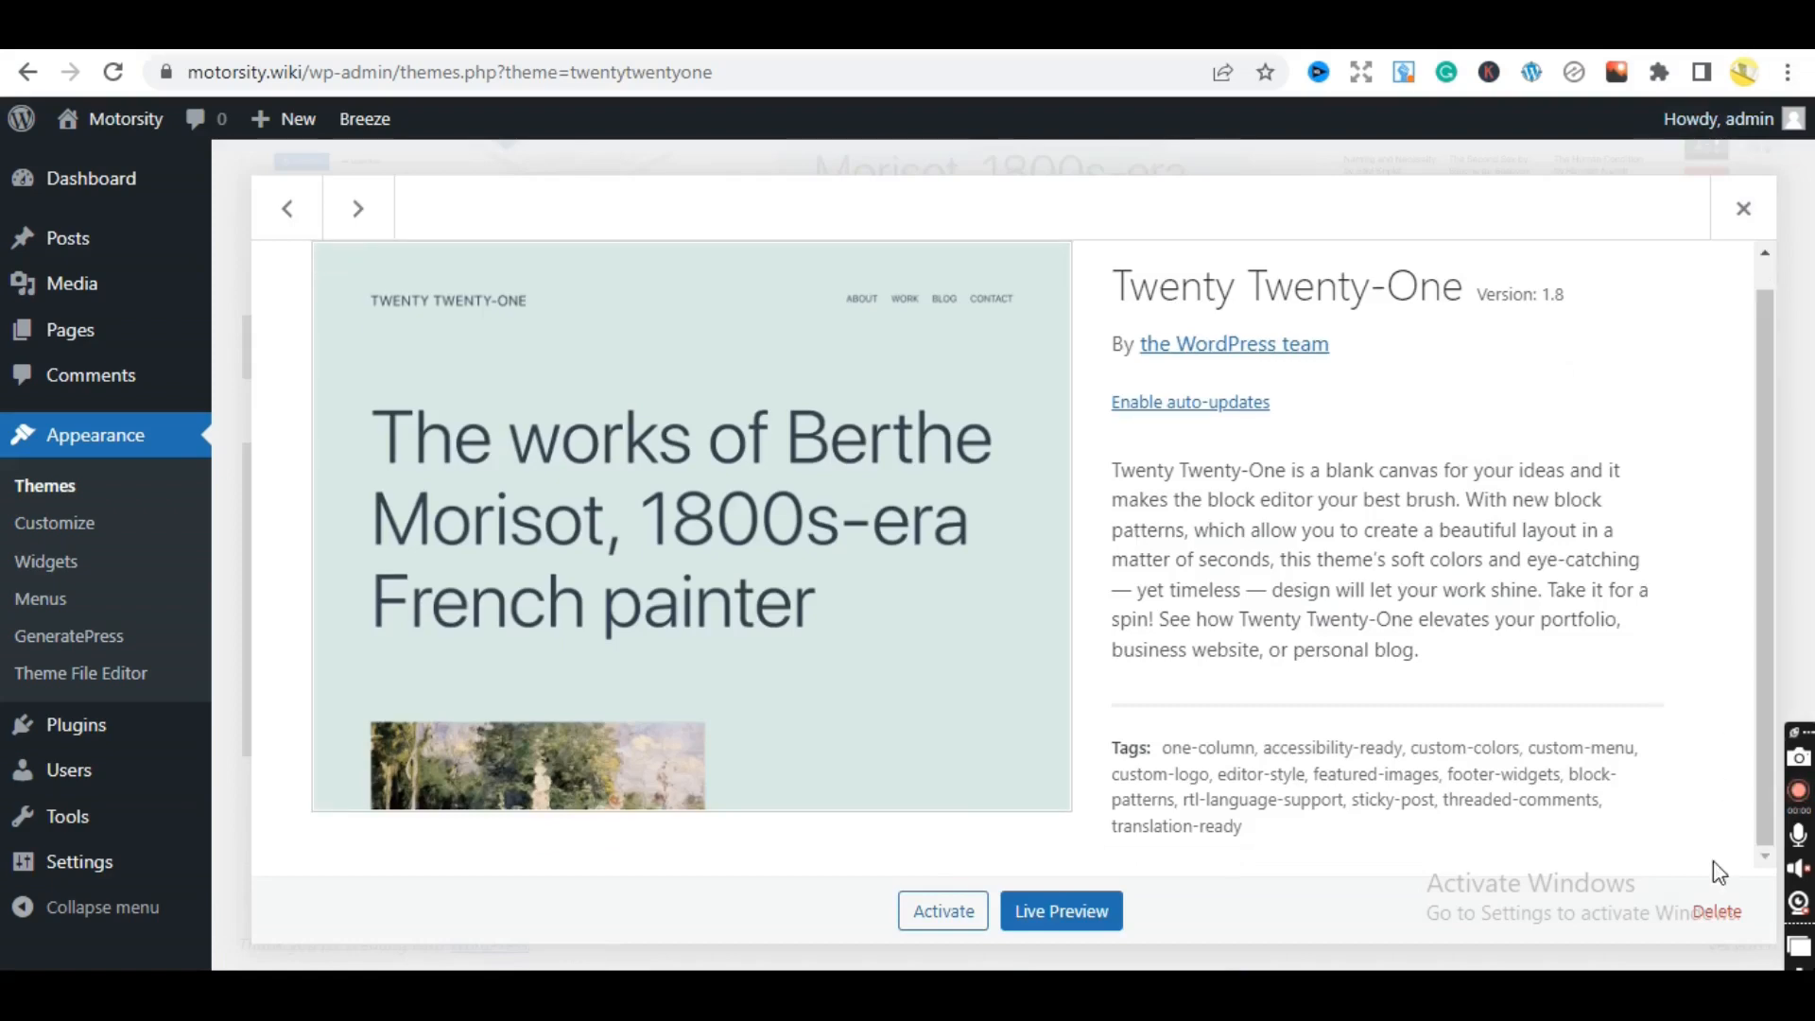
click(1714, 925)
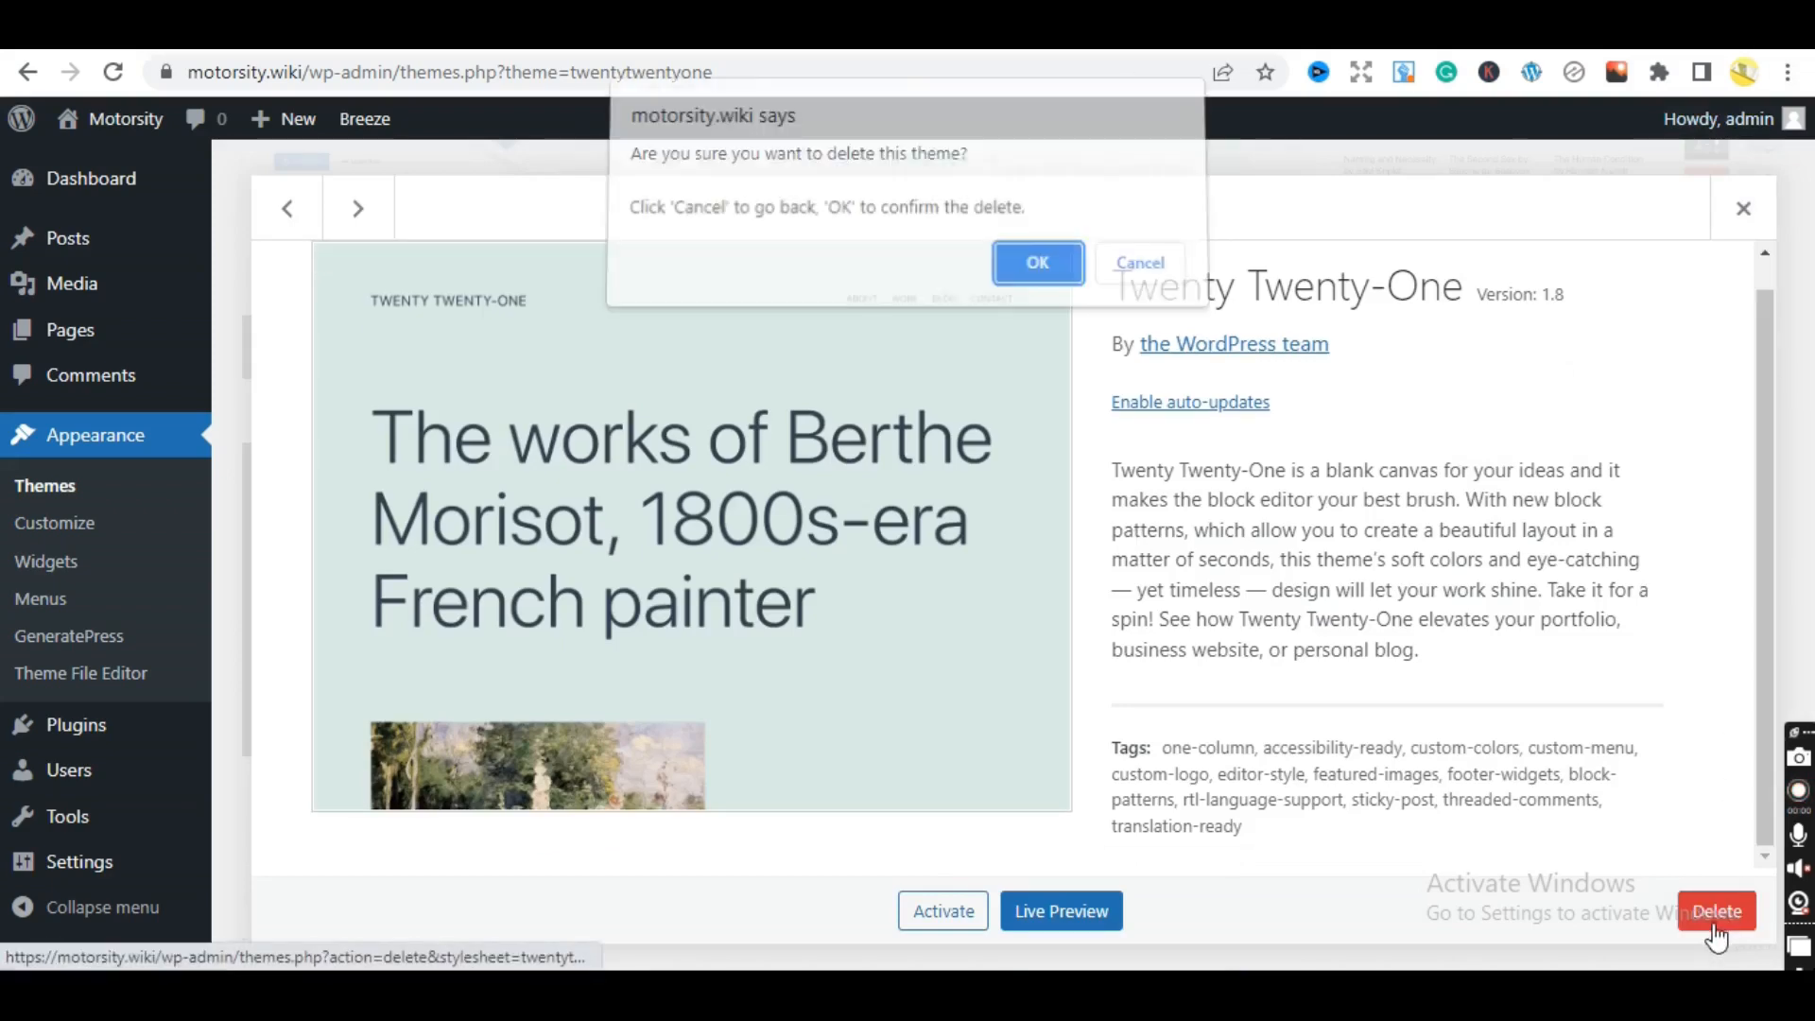
click(1039, 269)
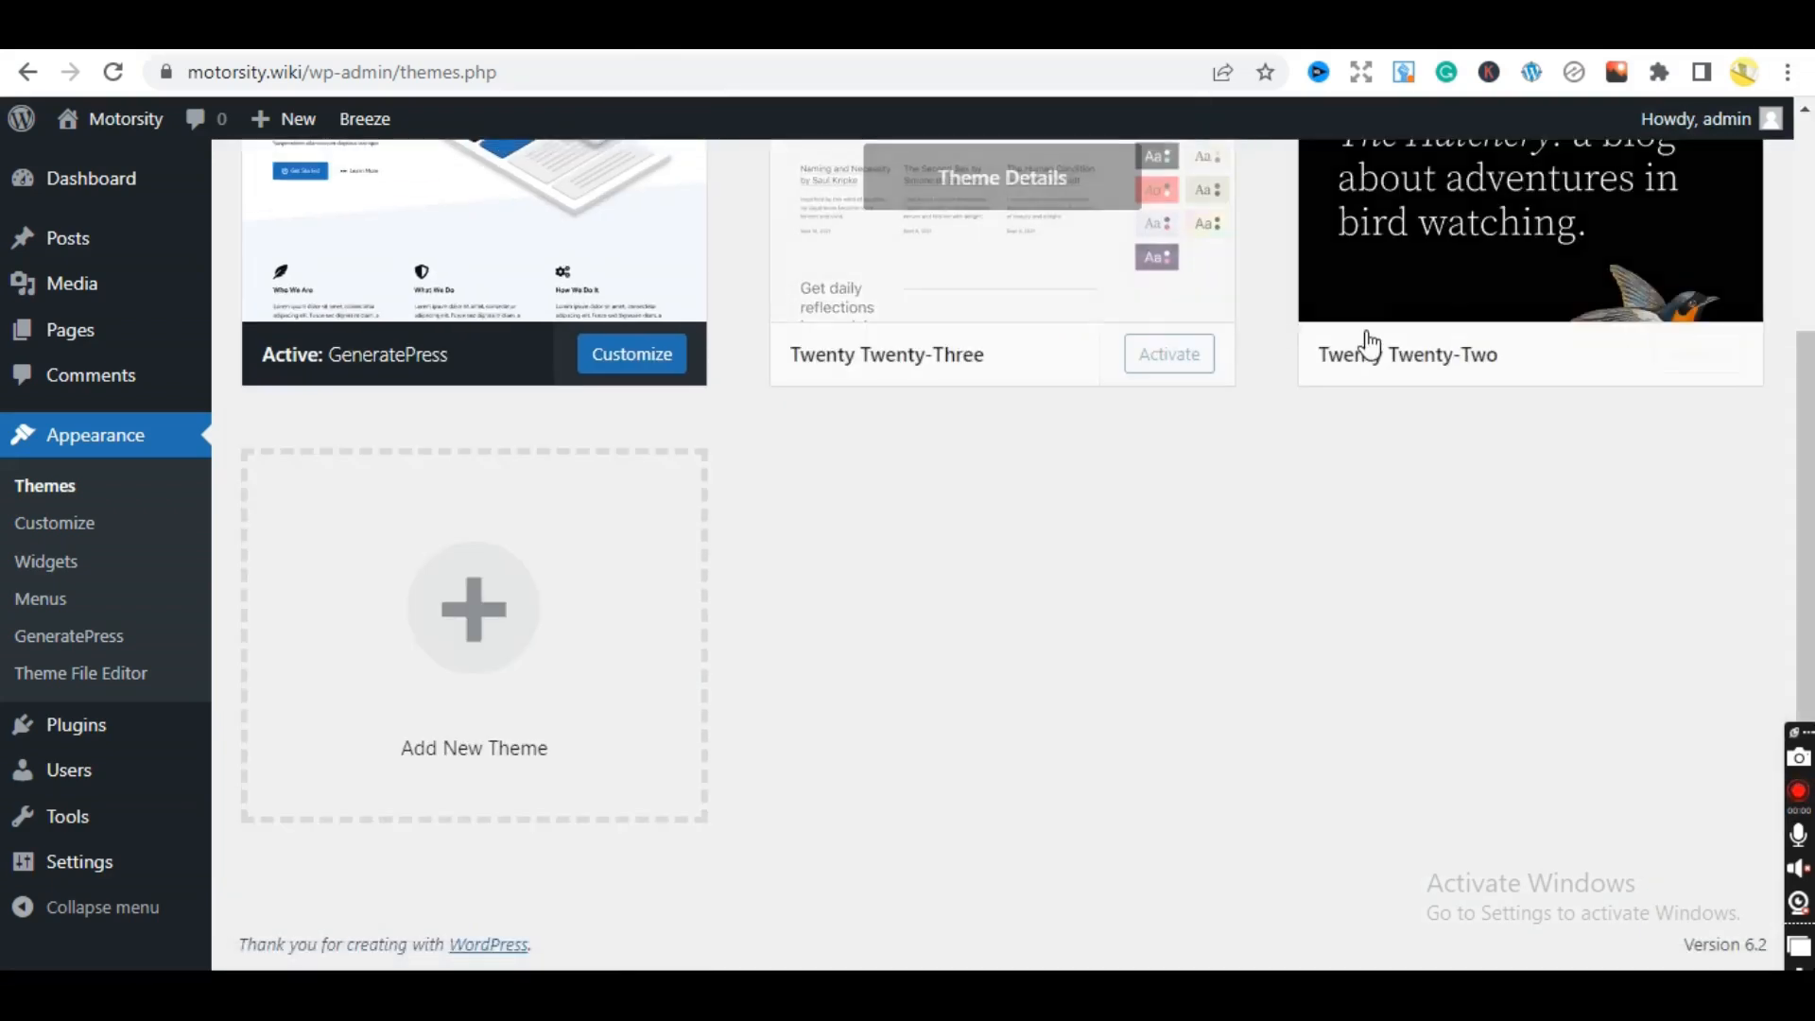
click(931, 255)
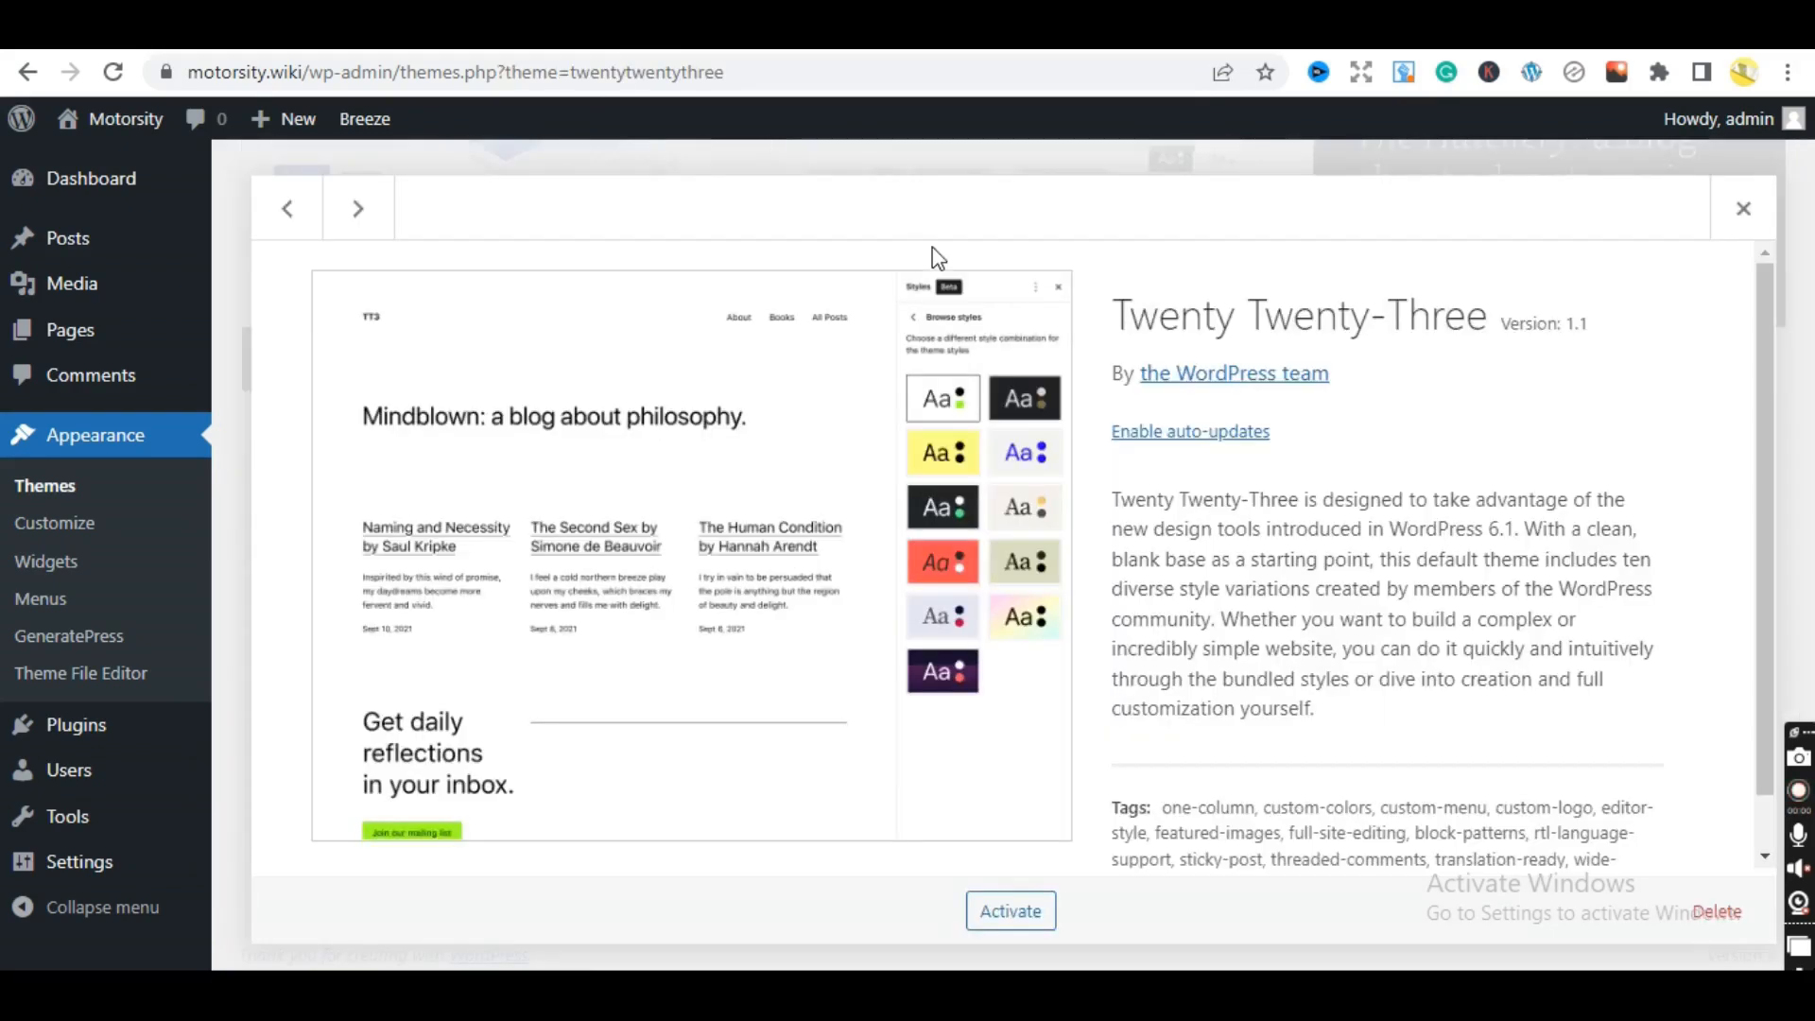
click(1715, 911)
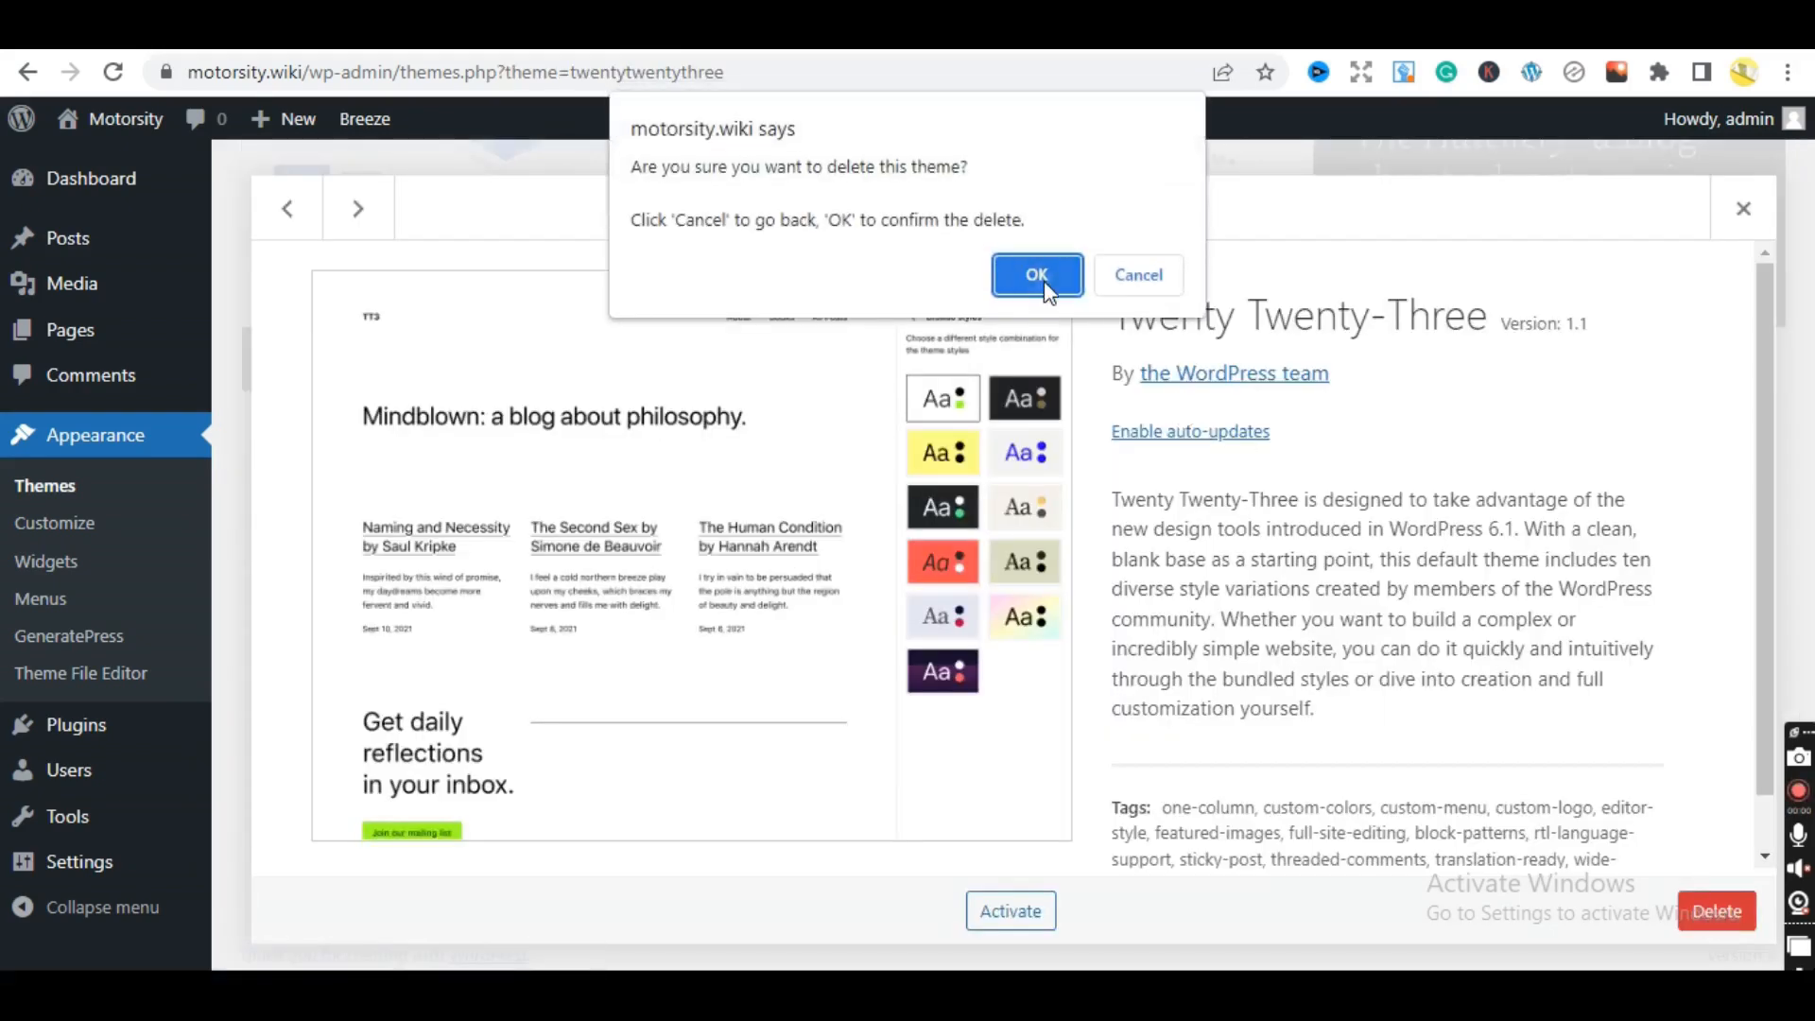
click(1012, 270)
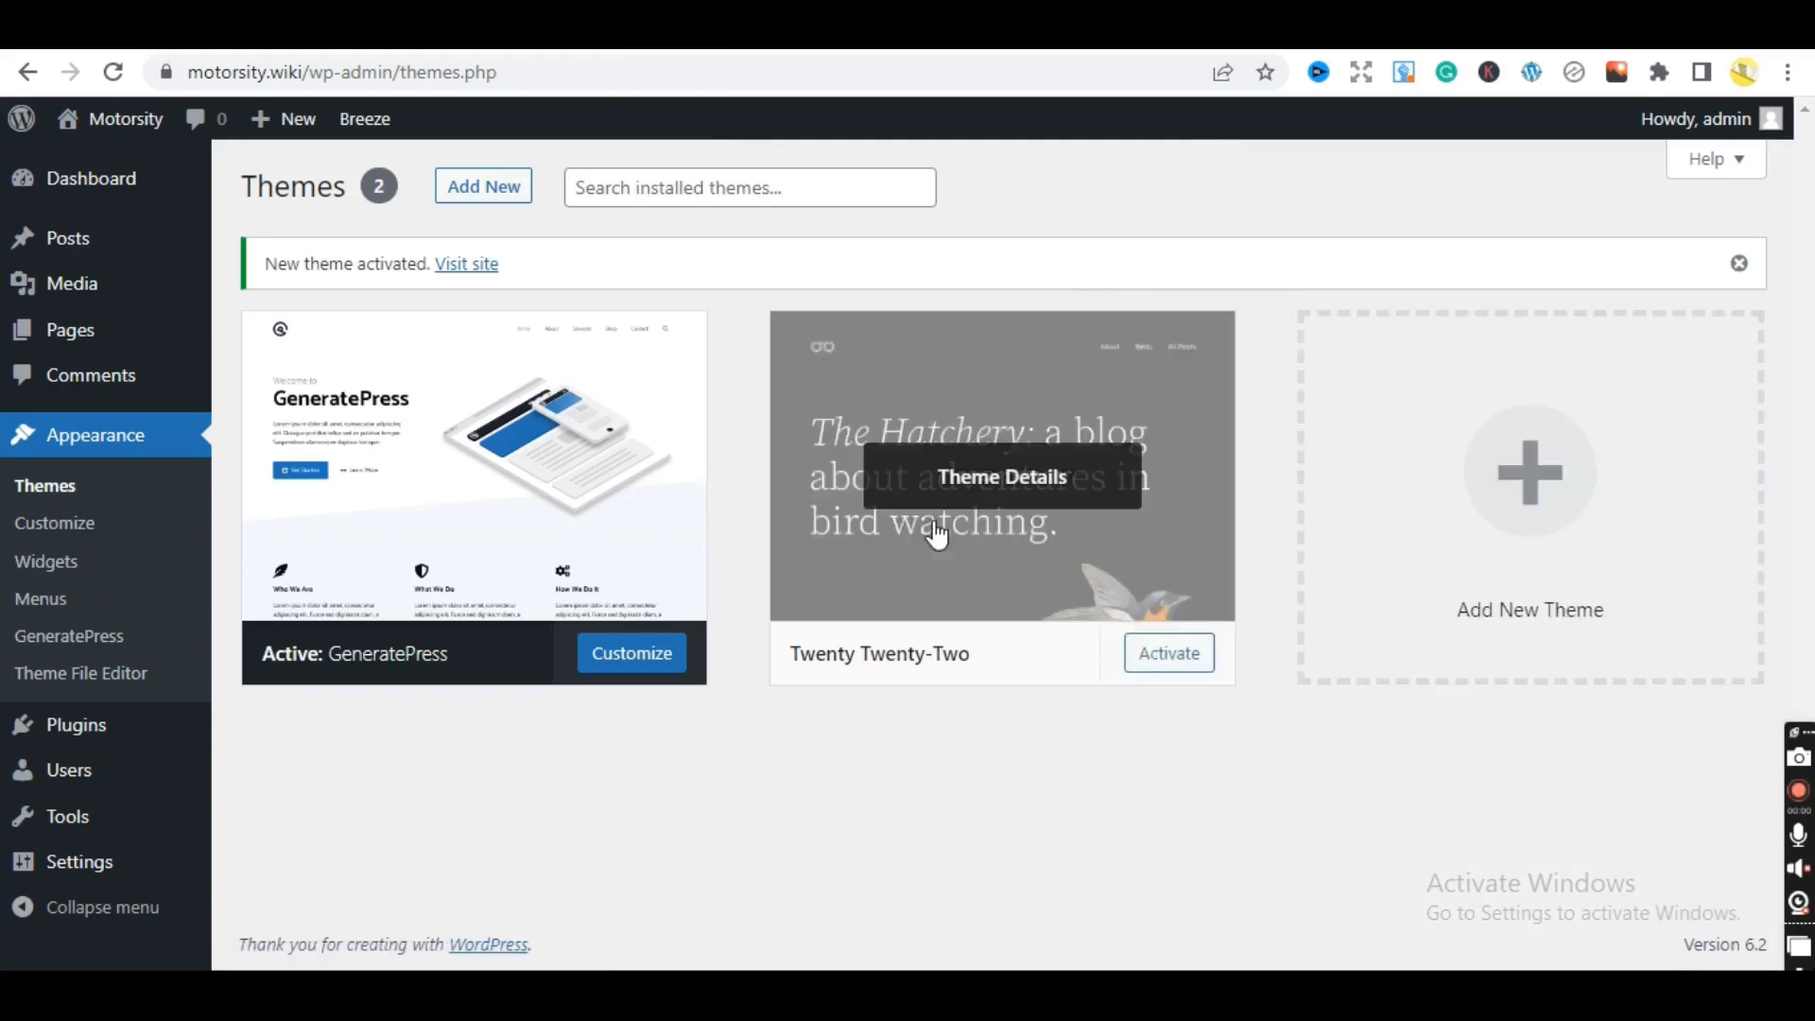
click(1003, 577)
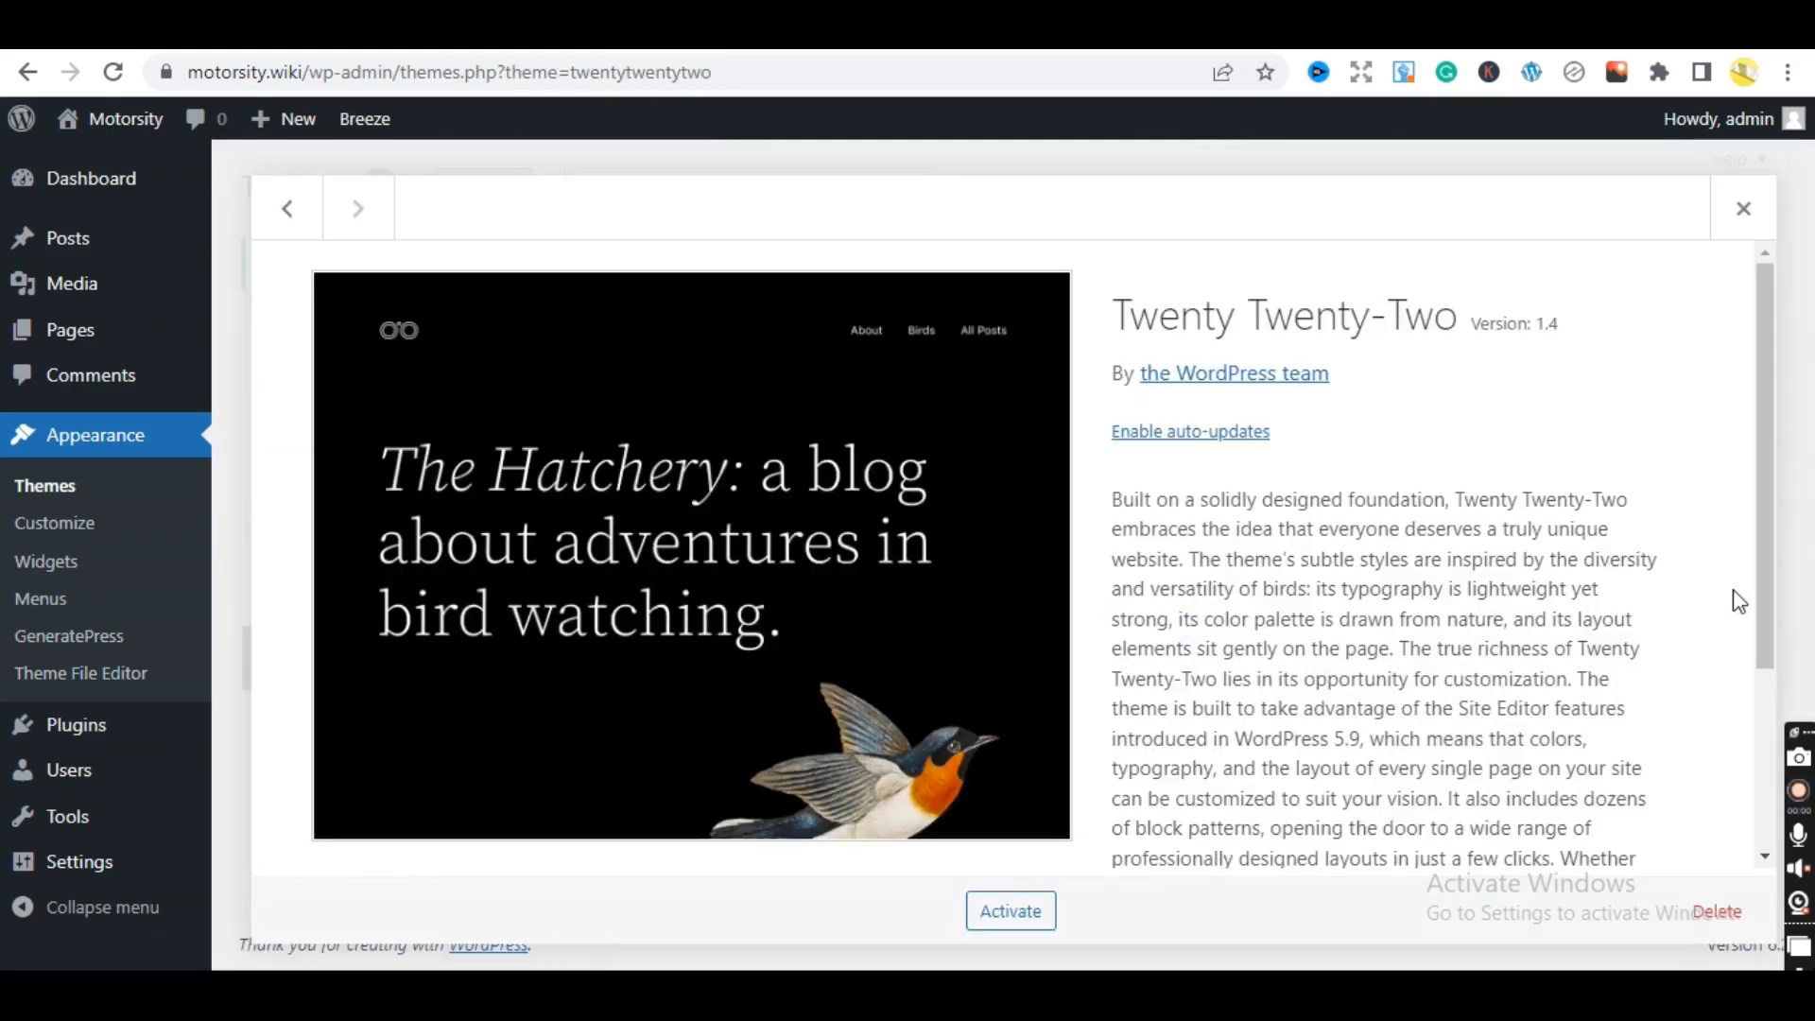
click(1744, 923)
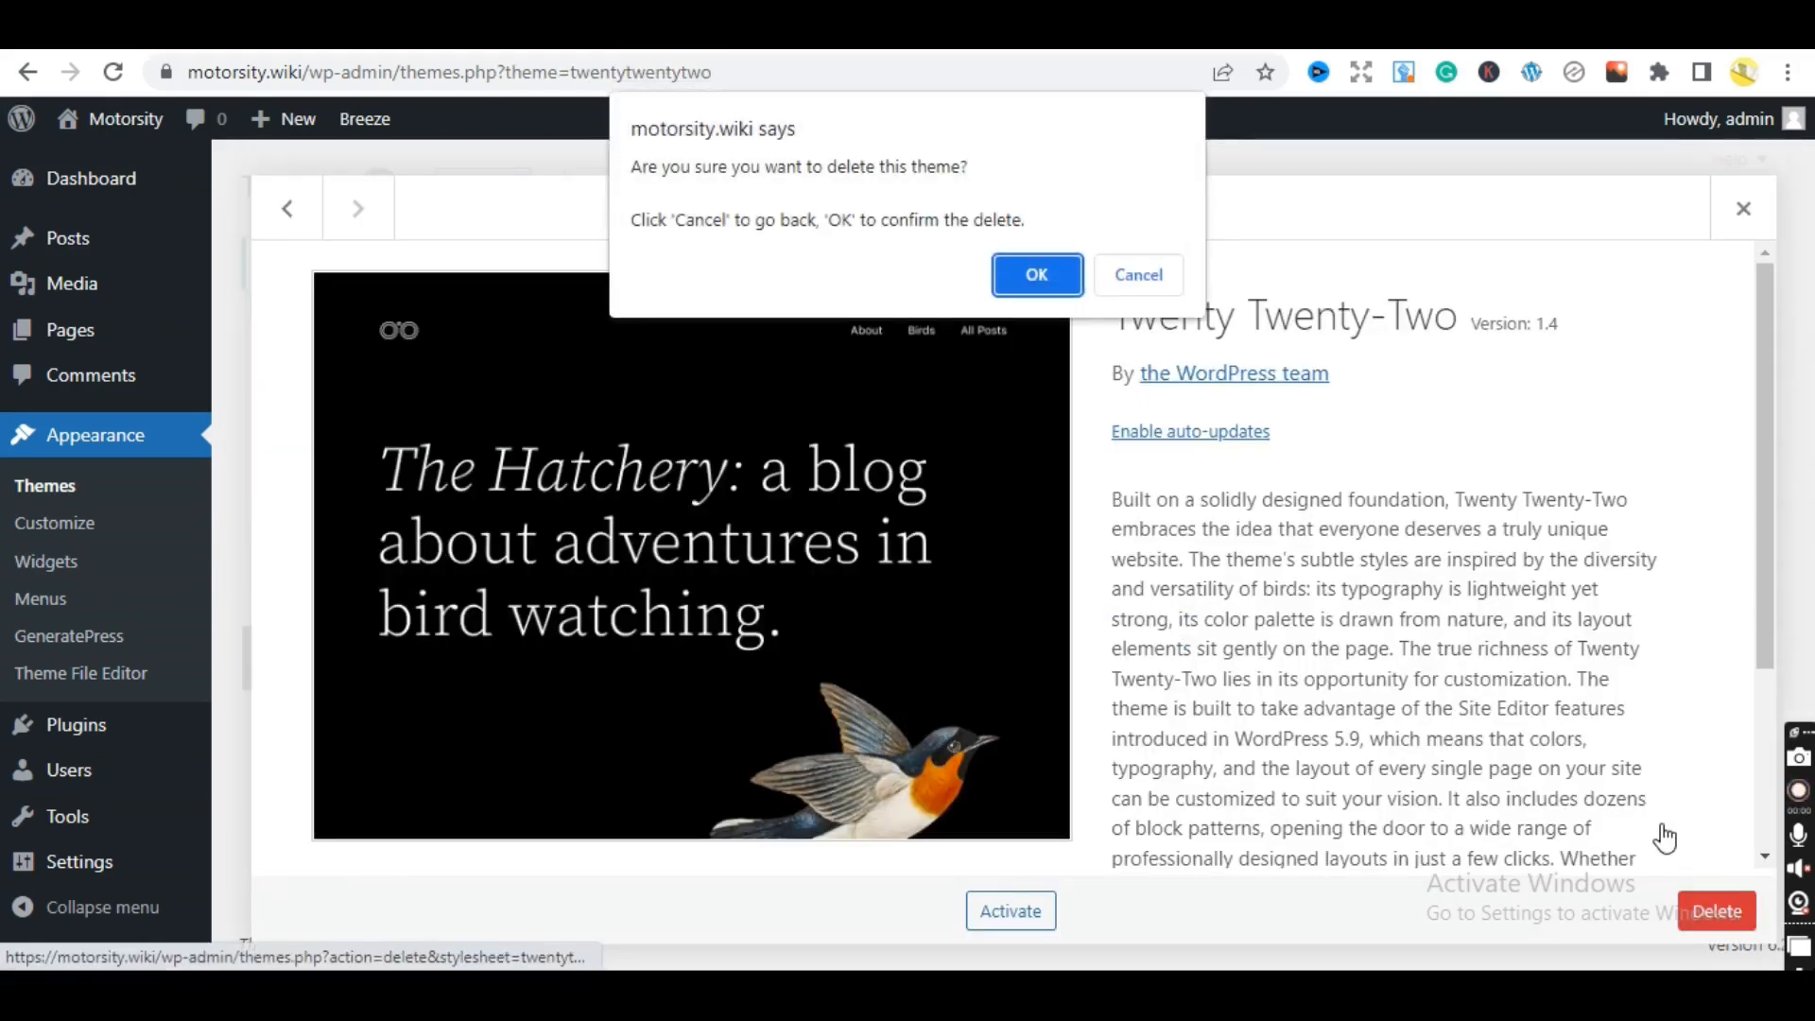
click(1022, 269)
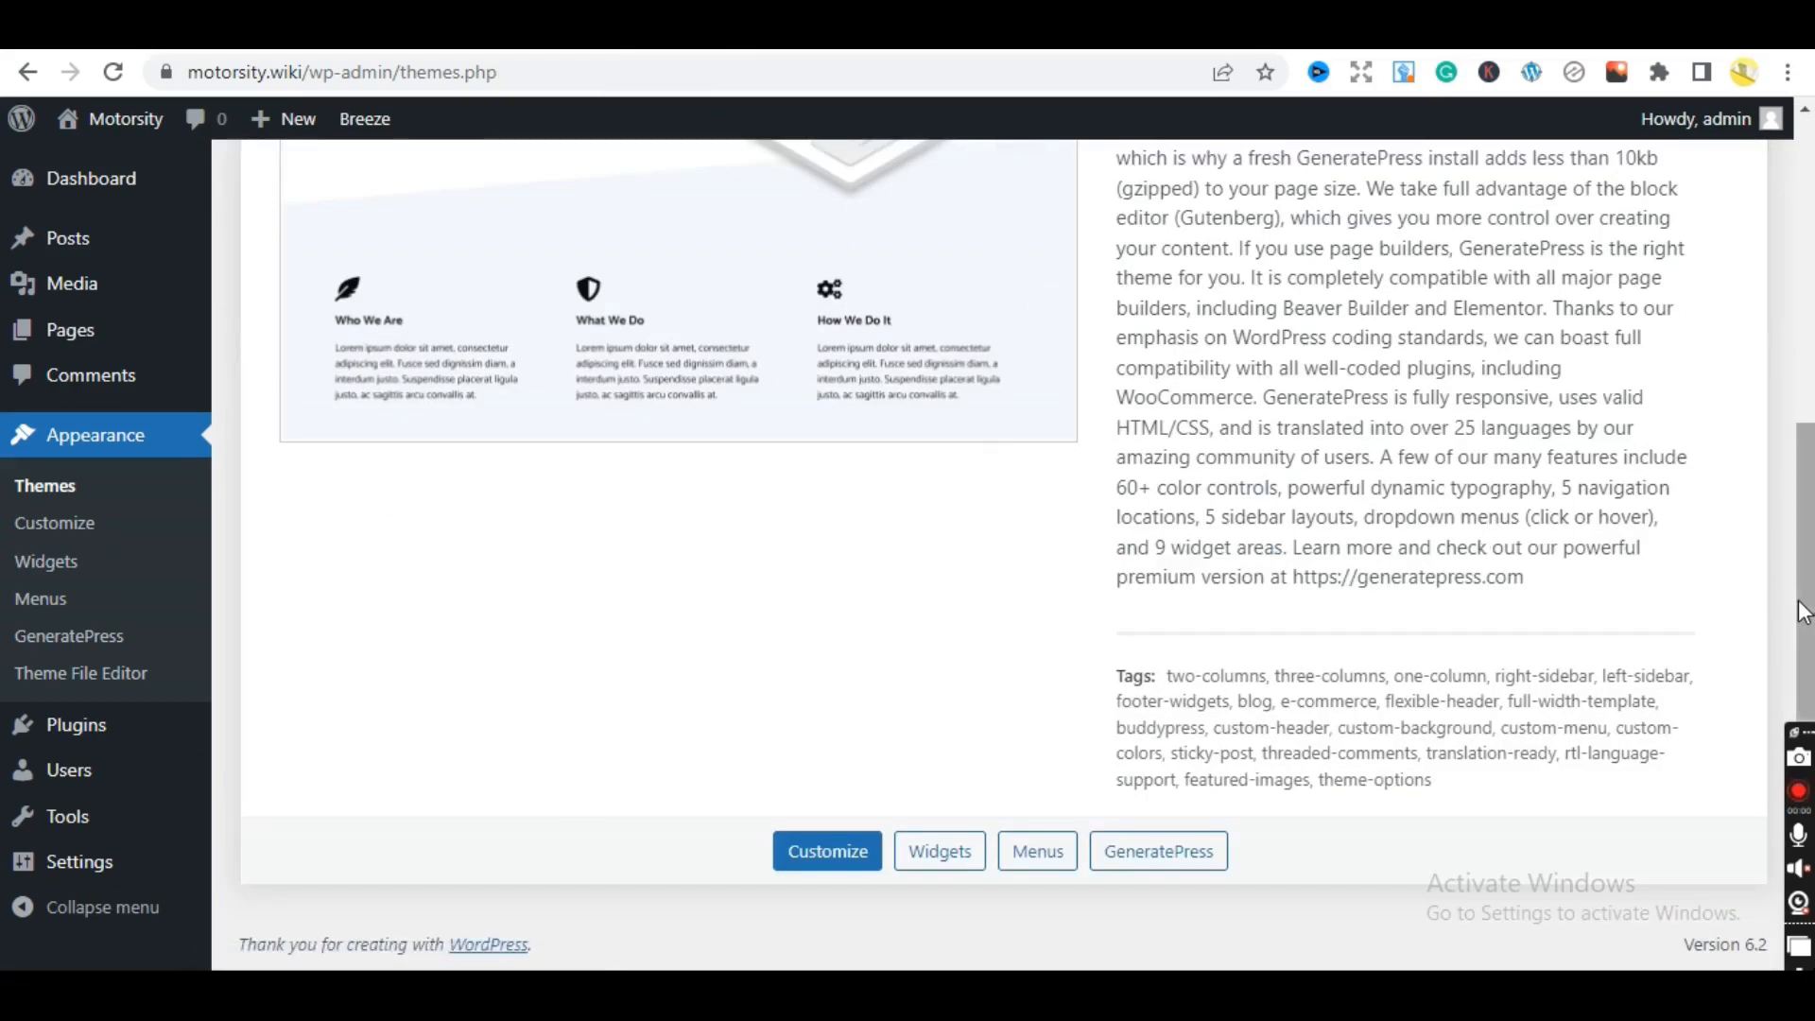
drag(1796, 605, 1796, 296)
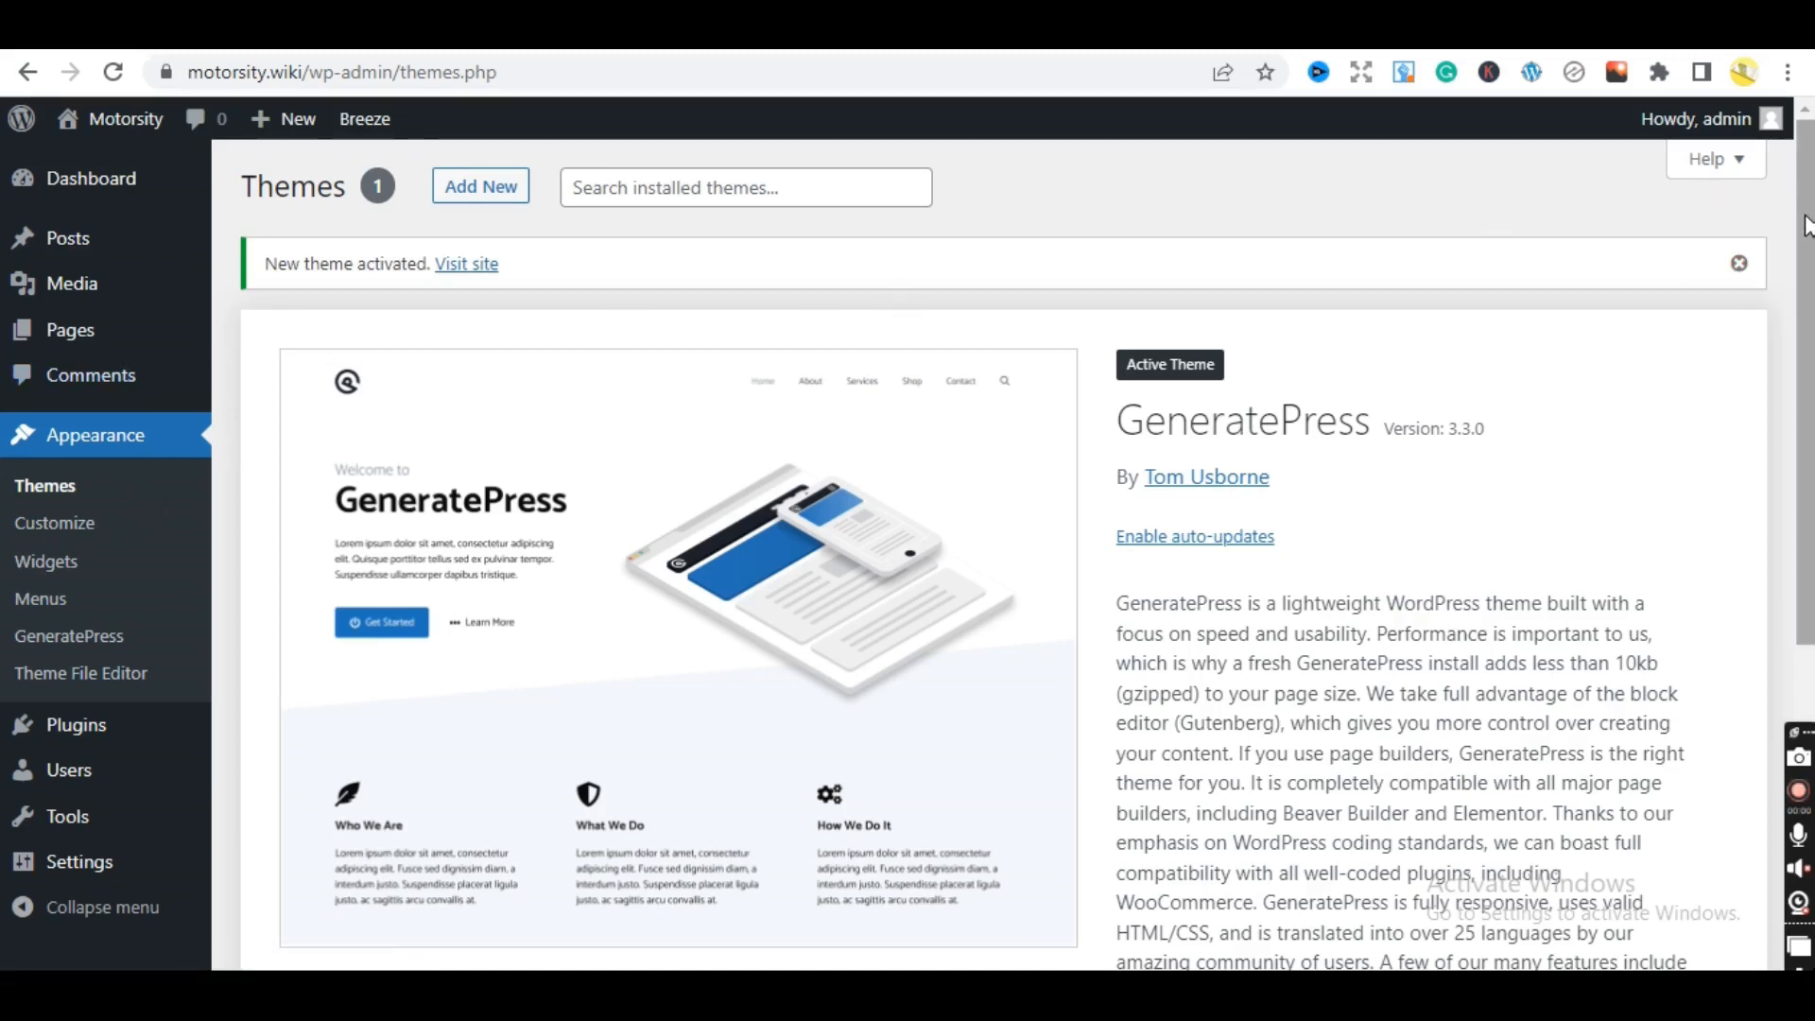
scroll(1807, 237, down, 1)
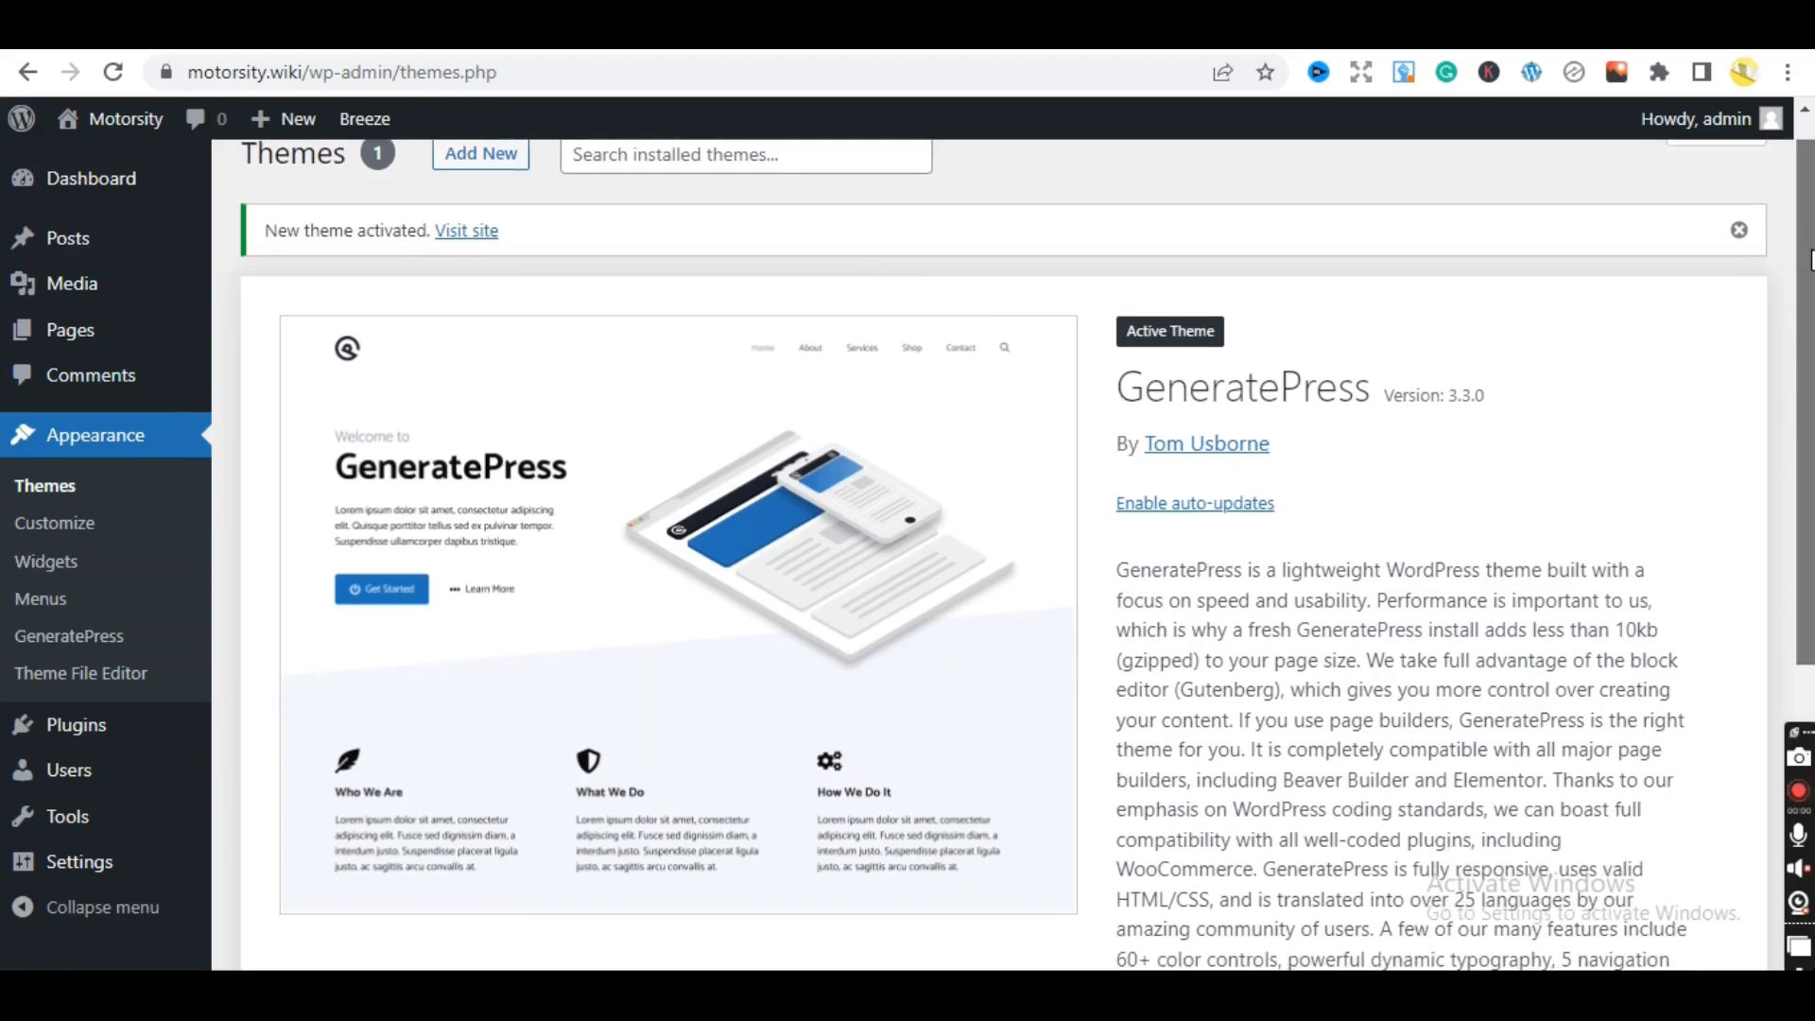
scroll(1779, 161, up, 1)
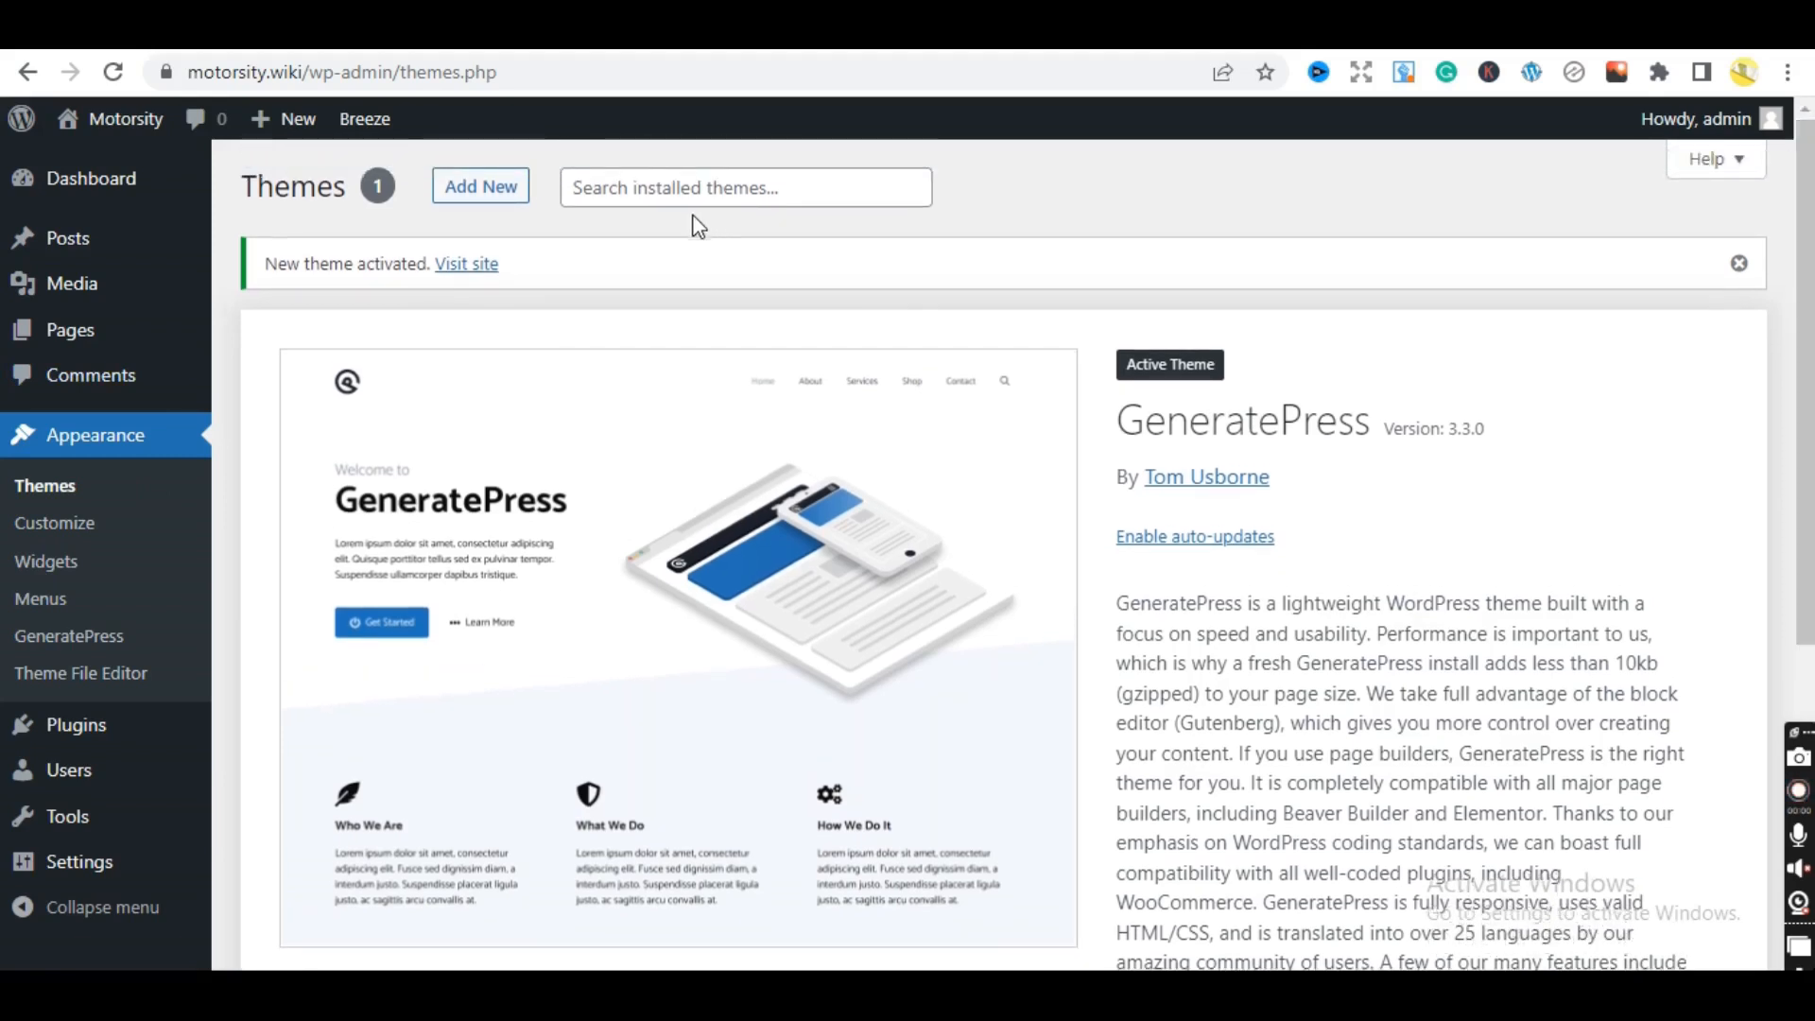
mouse_move(73, 729)
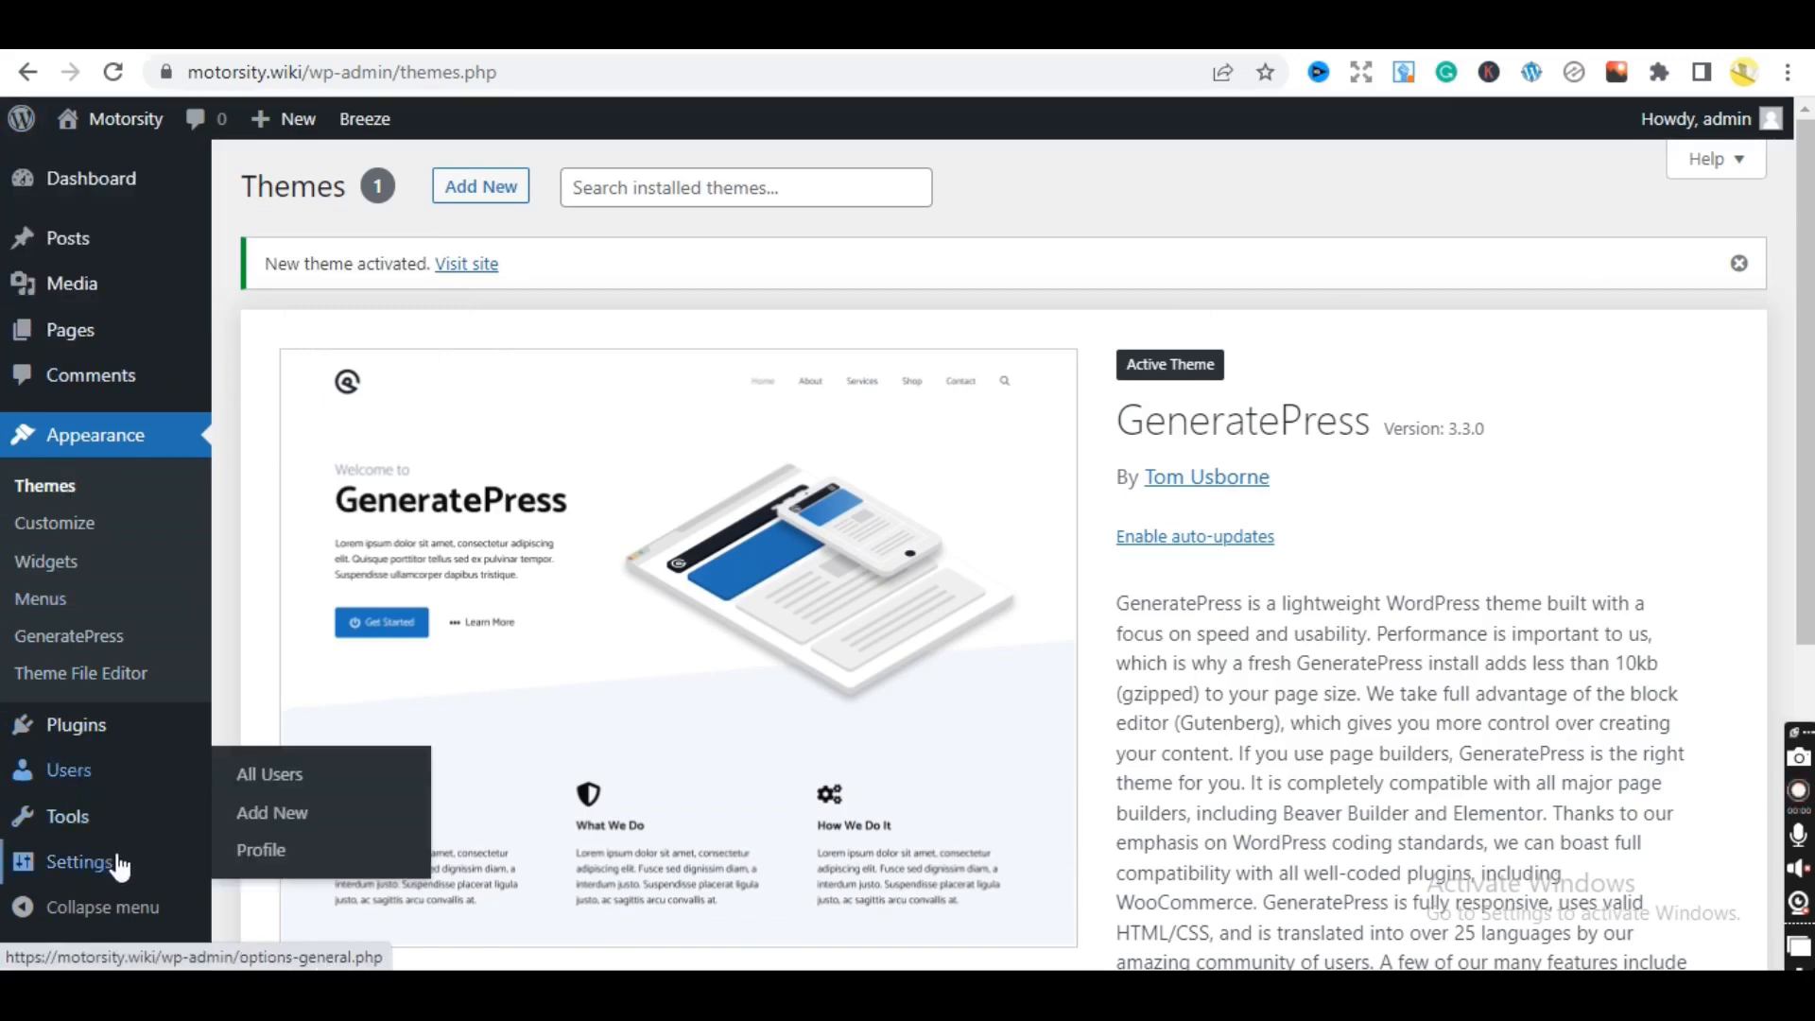
- Open Settings > Permalinks and erase the existing custom permalink structure
mouse_move(124, 868)
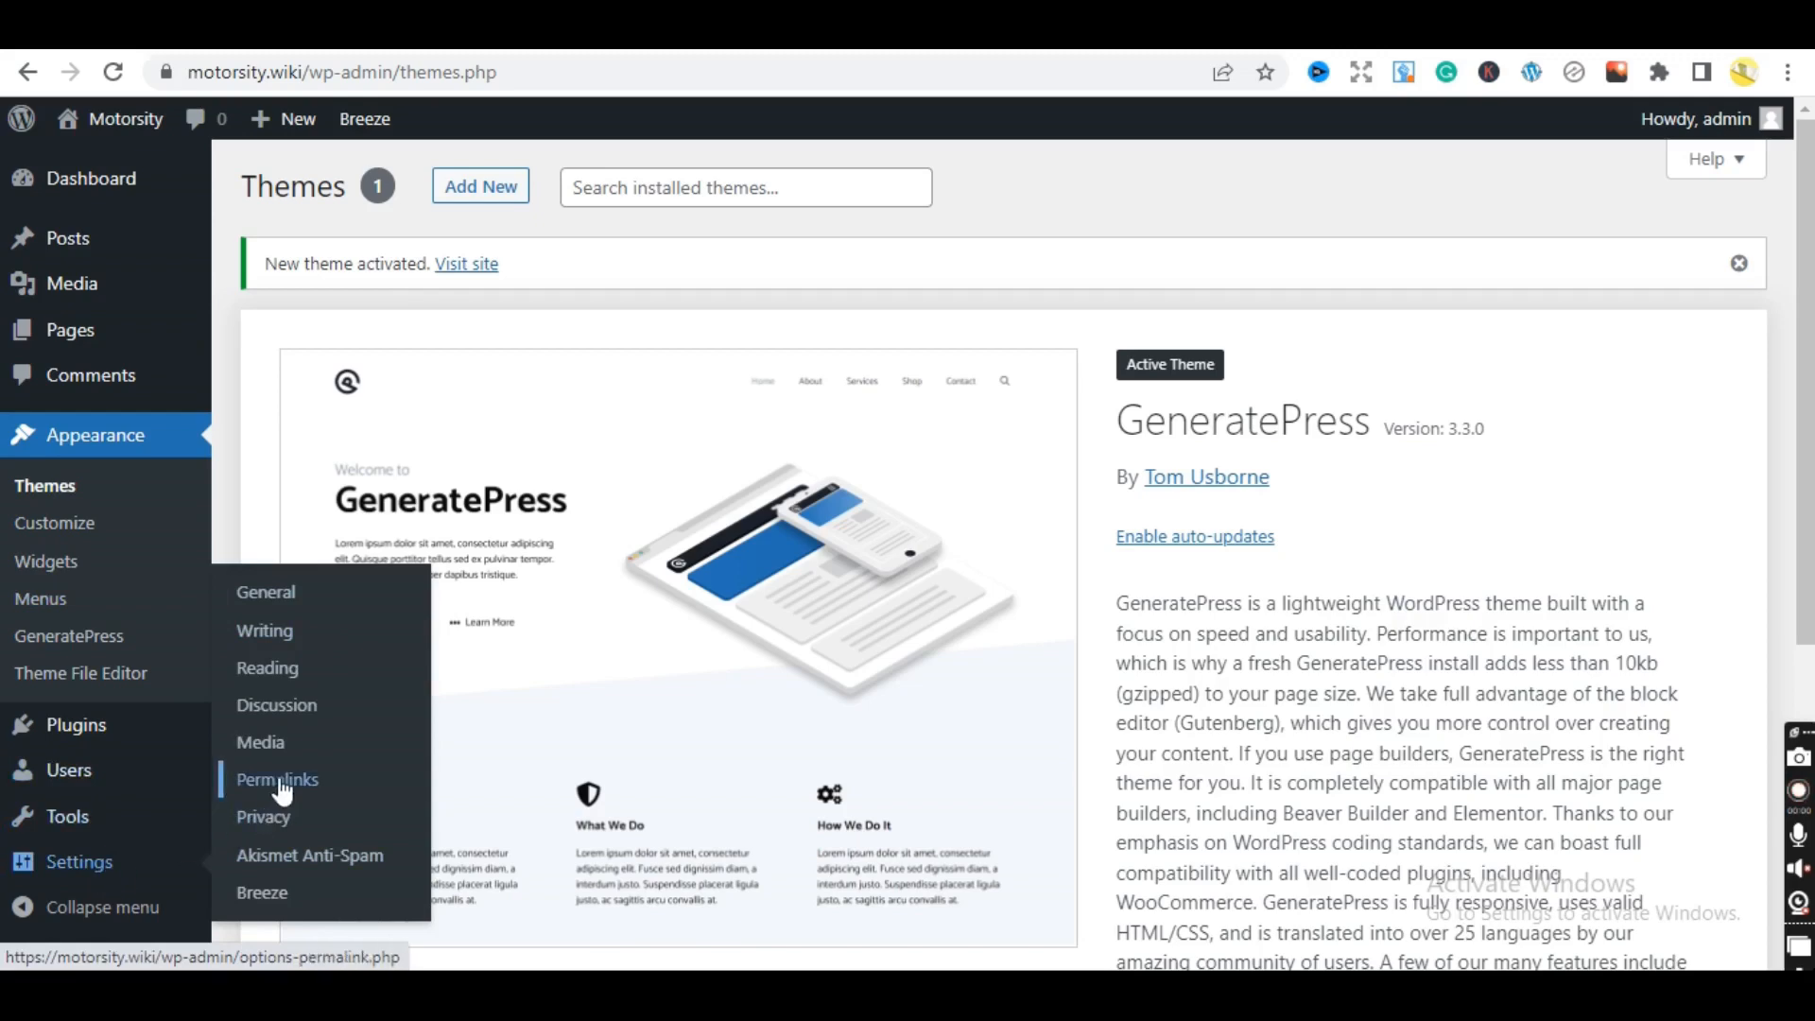
click(280, 781)
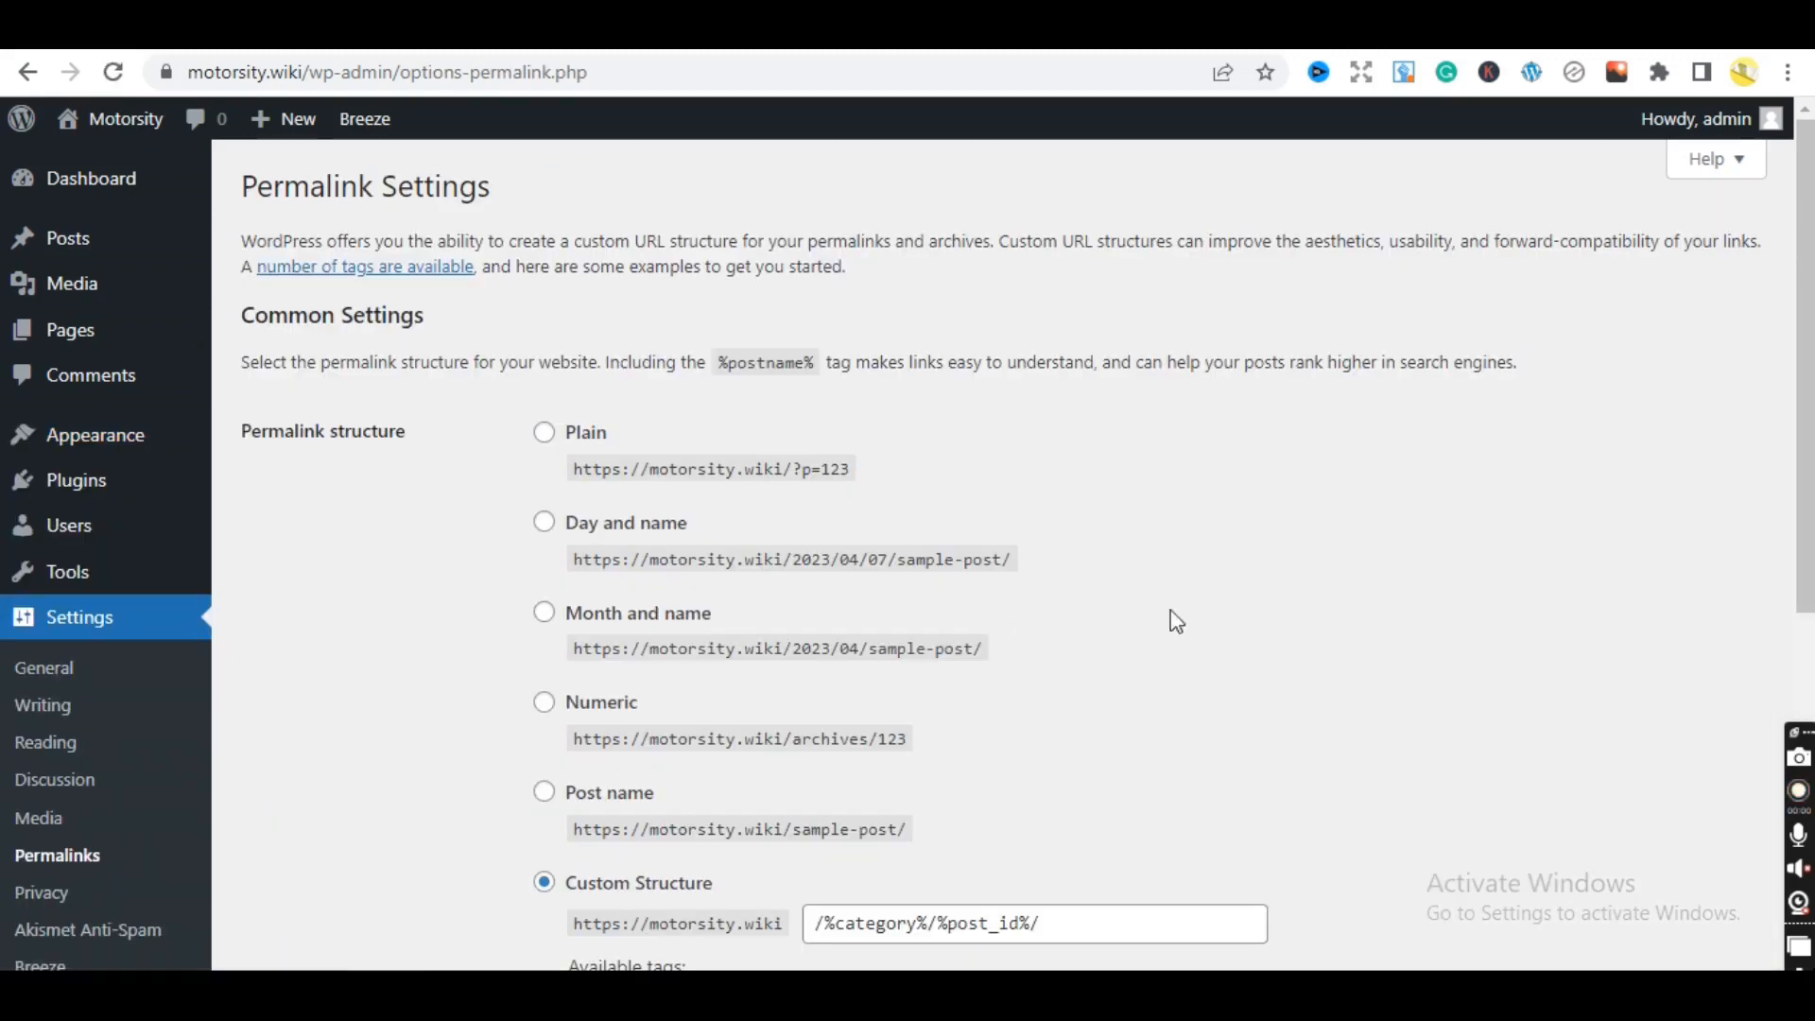
drag(1795, 394, 1806, 548)
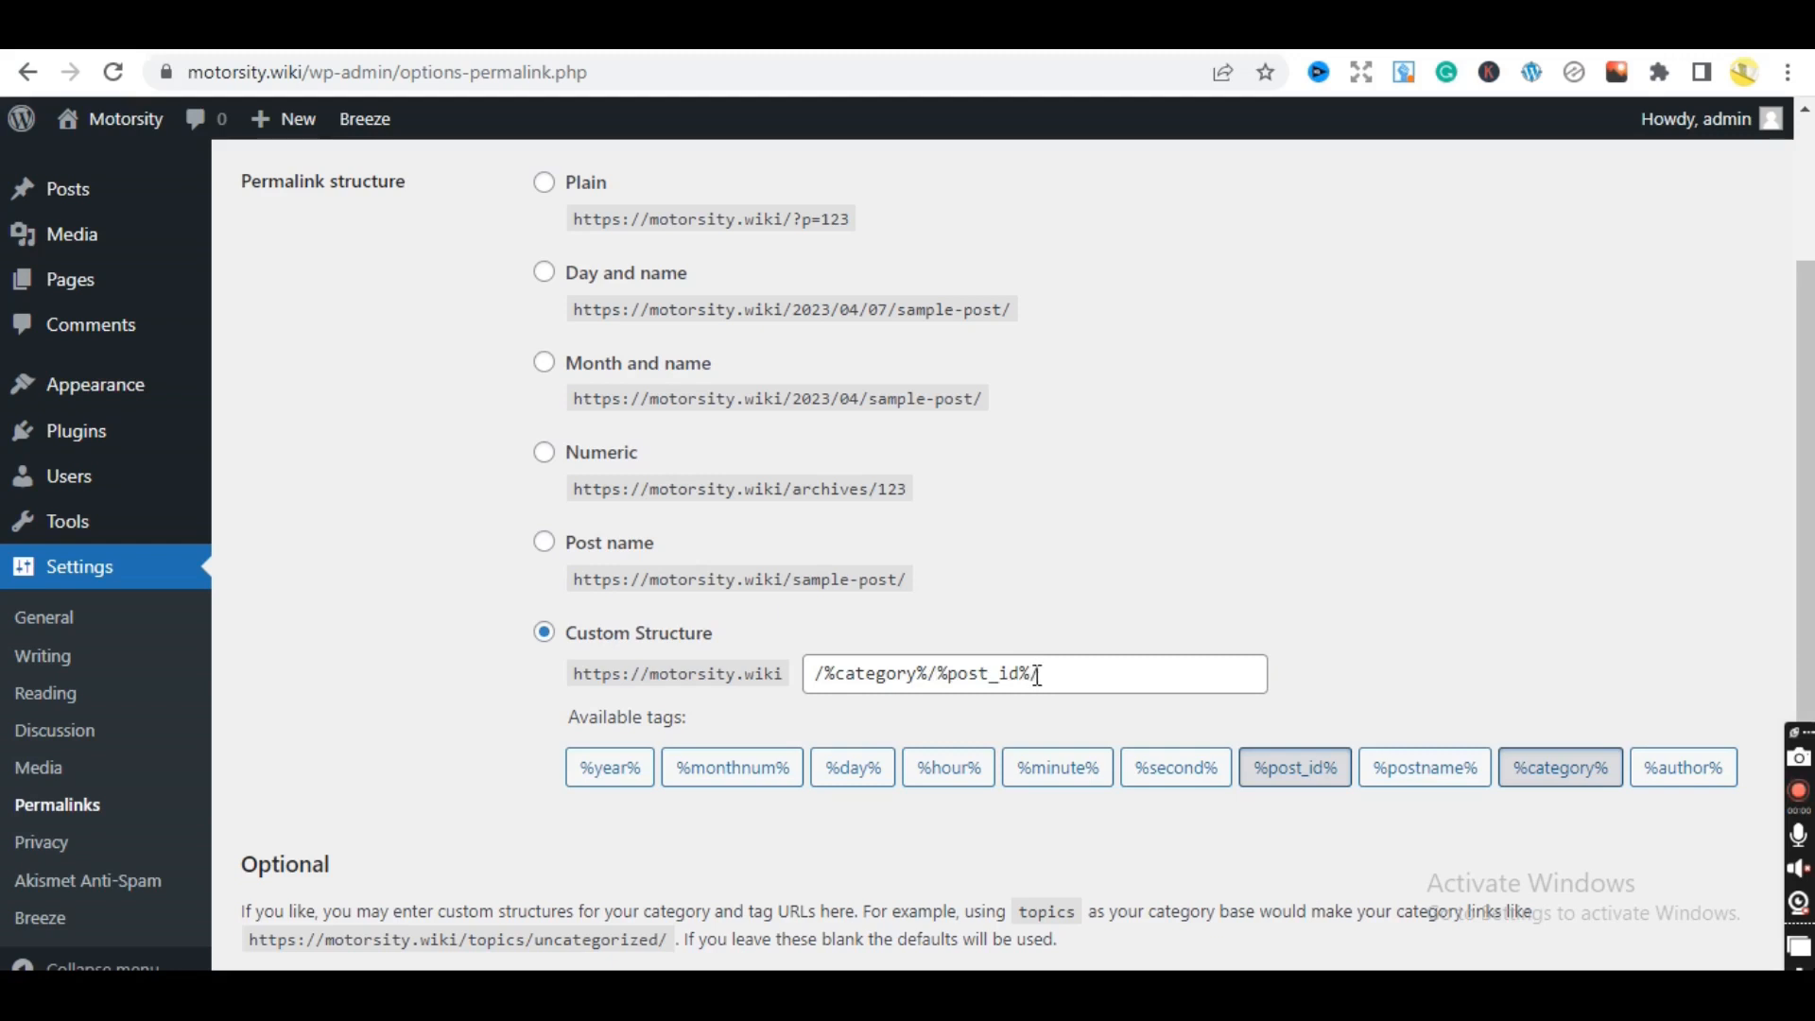
drag(1037, 675, 779, 699)
key(BackSpace)
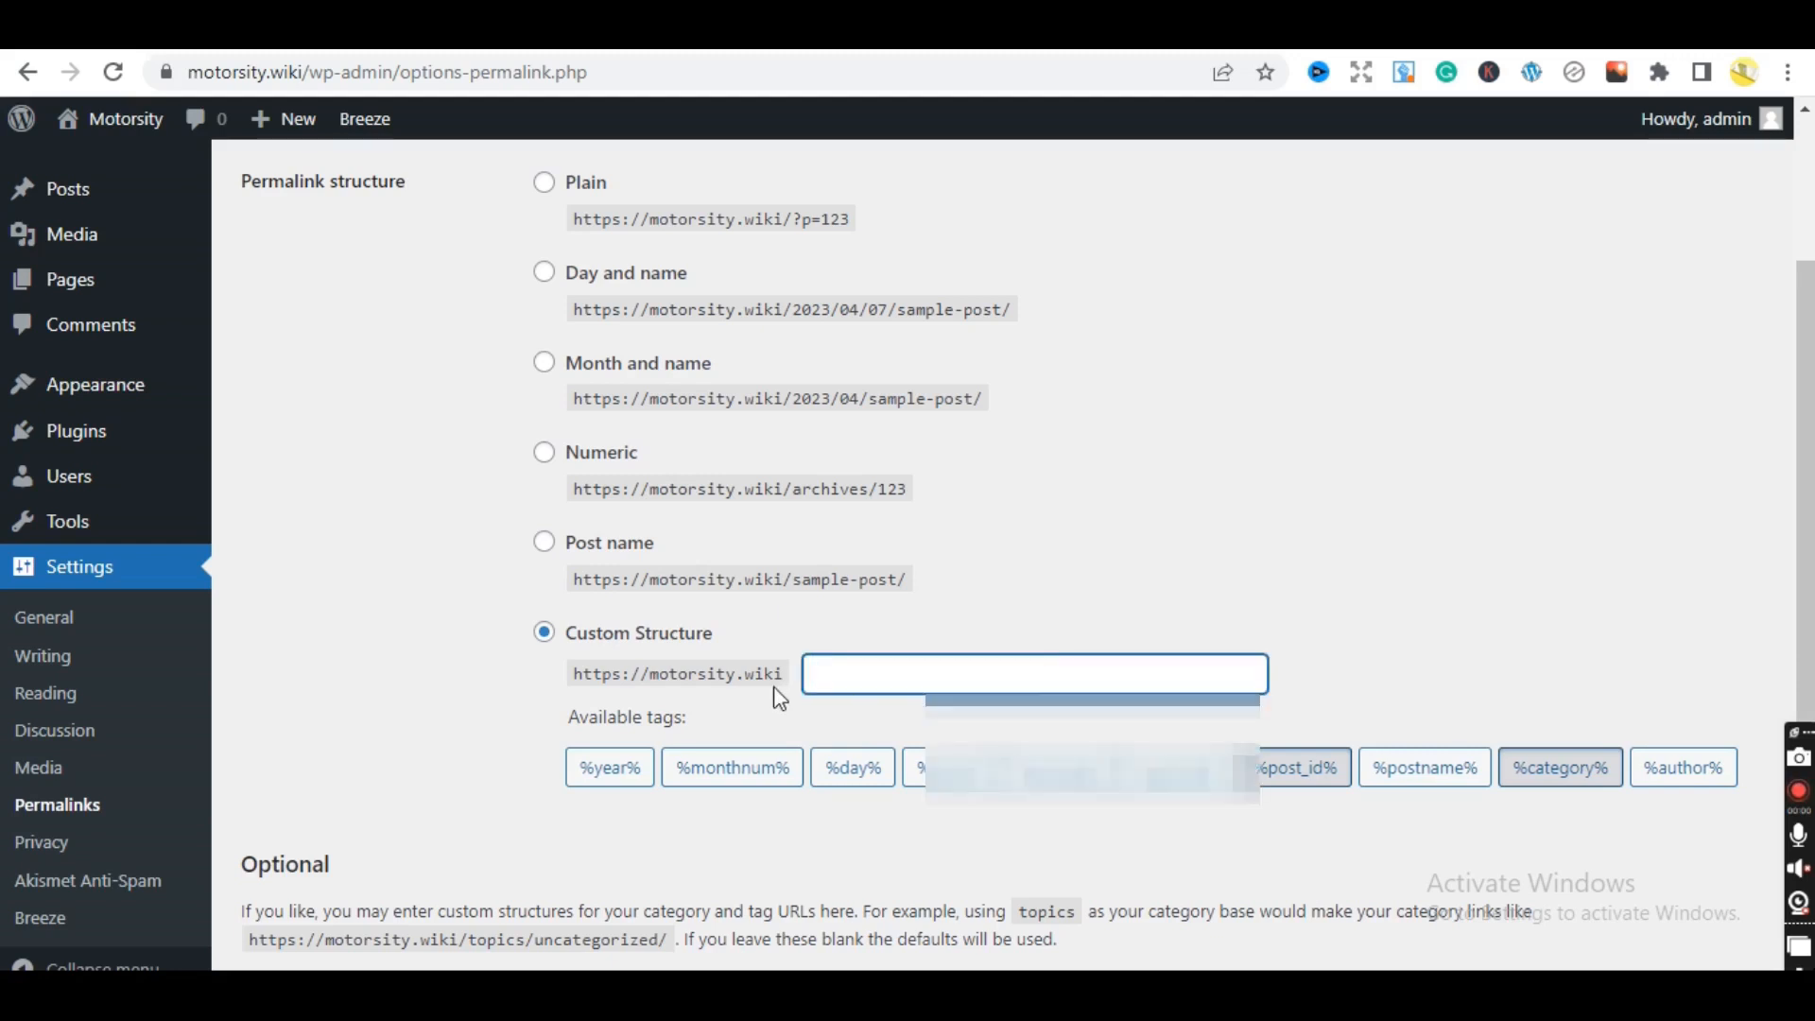
- Set the custom structure to /%category%/%postname%/ and save the changes
text(/)
click(1356, 652)
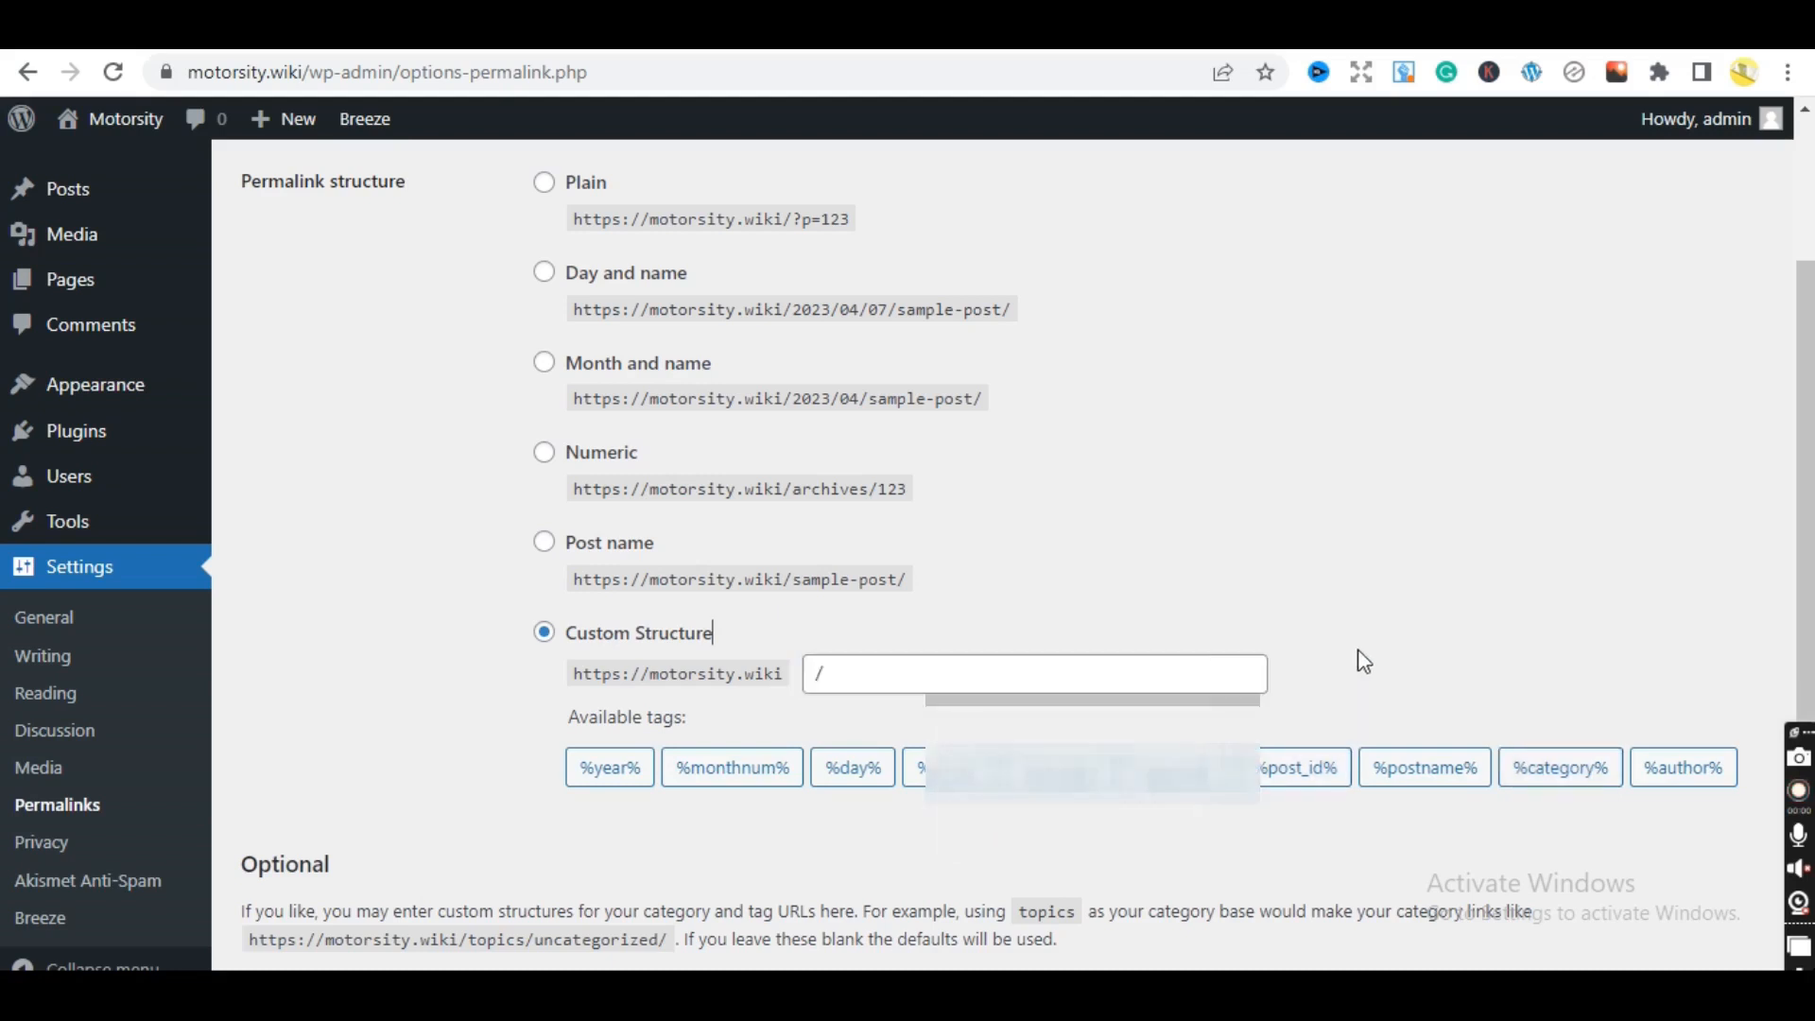
click(1551, 768)
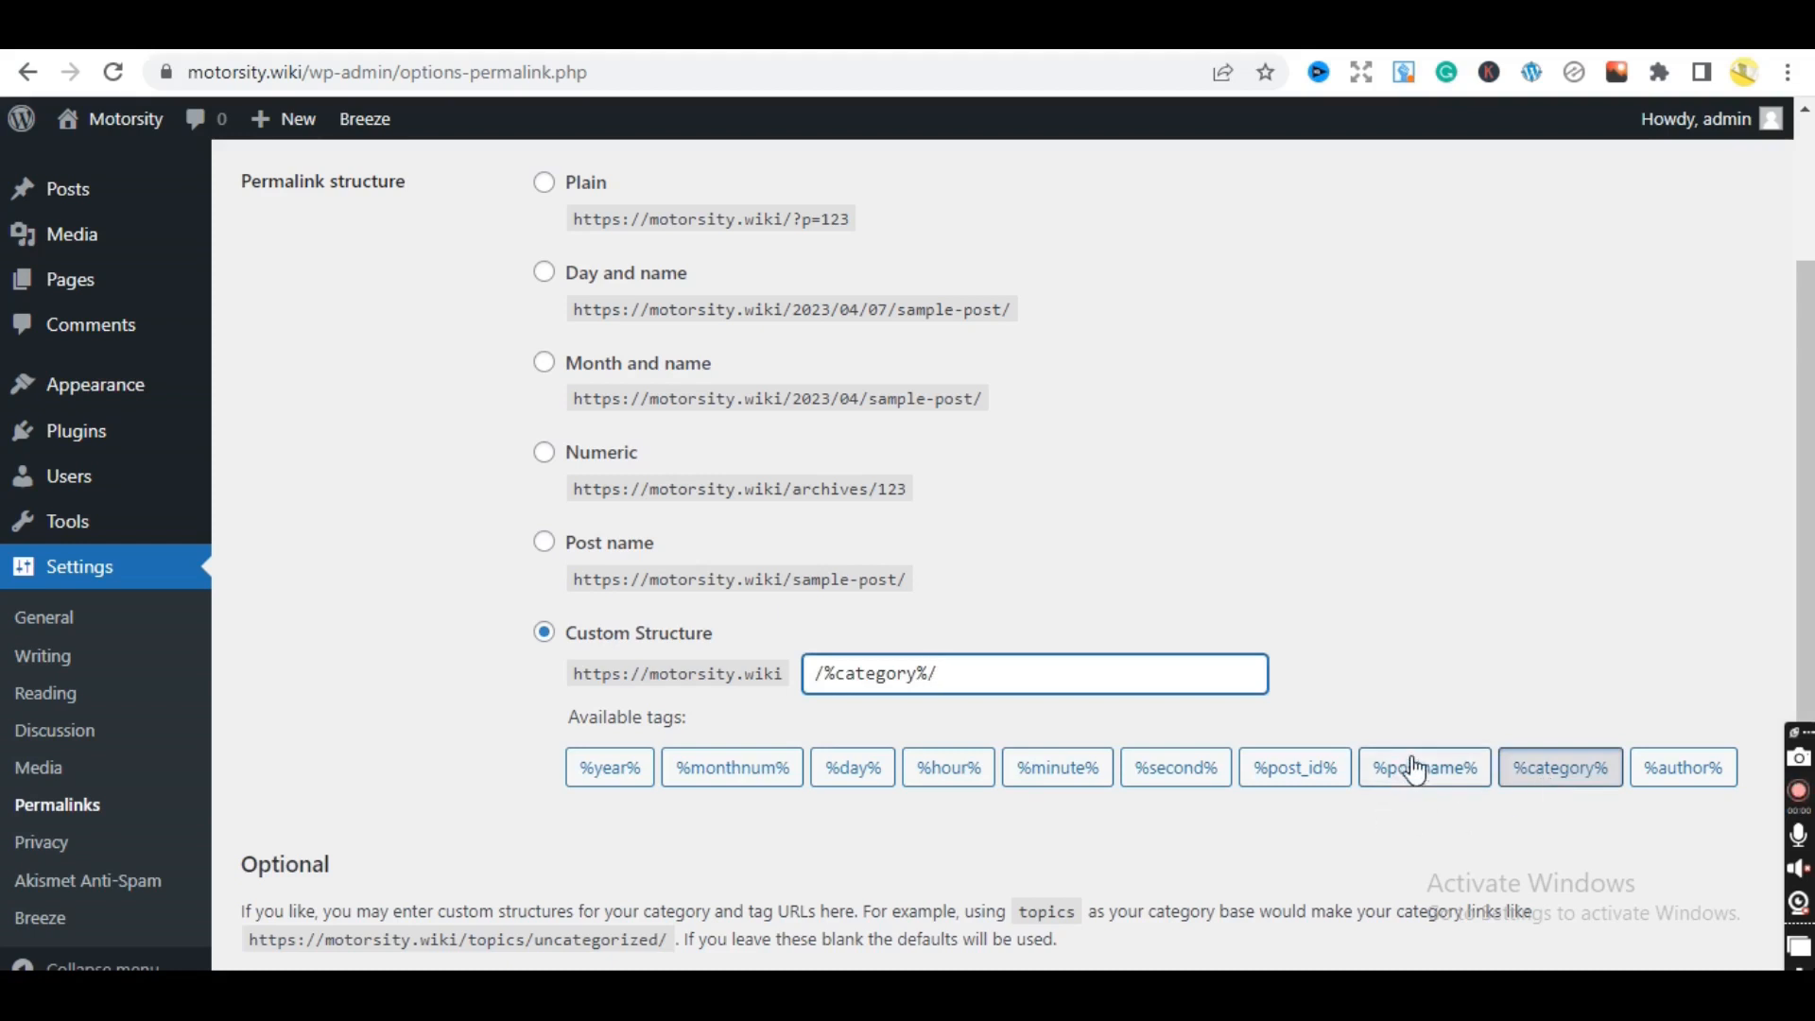
click(1450, 785)
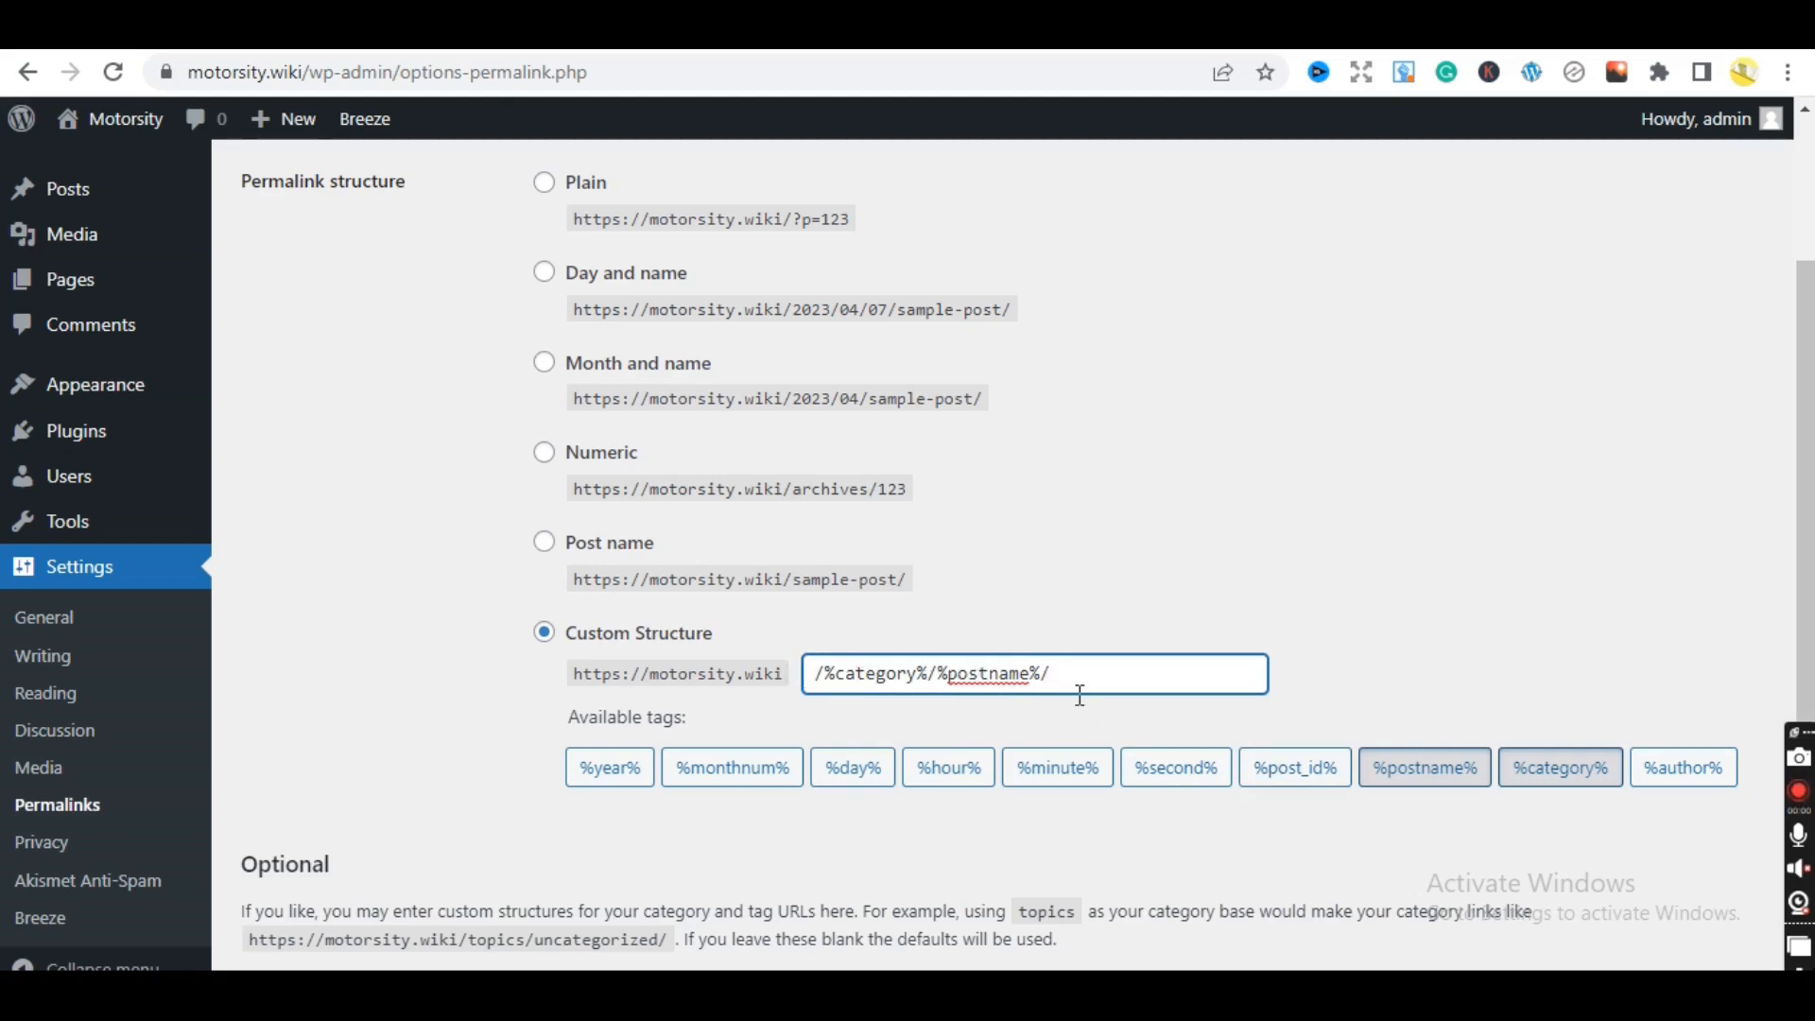
drag(1803, 507, 1808, 726)
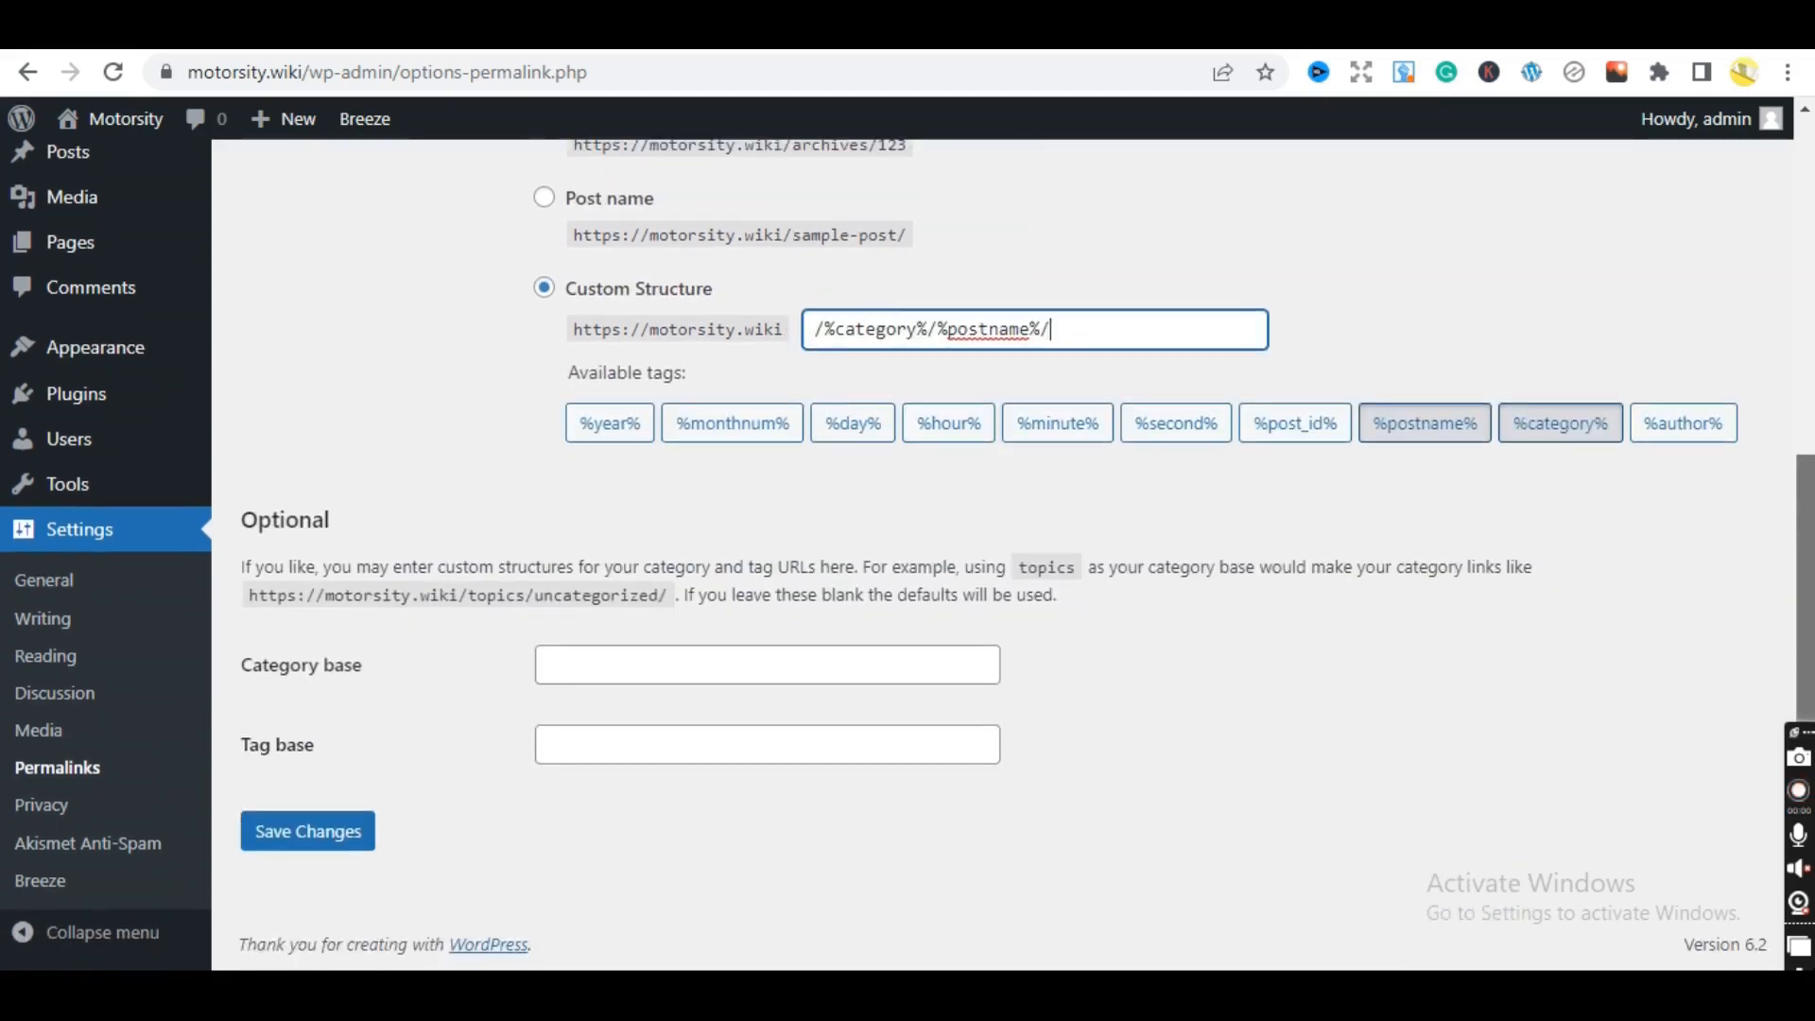
click(344, 833)
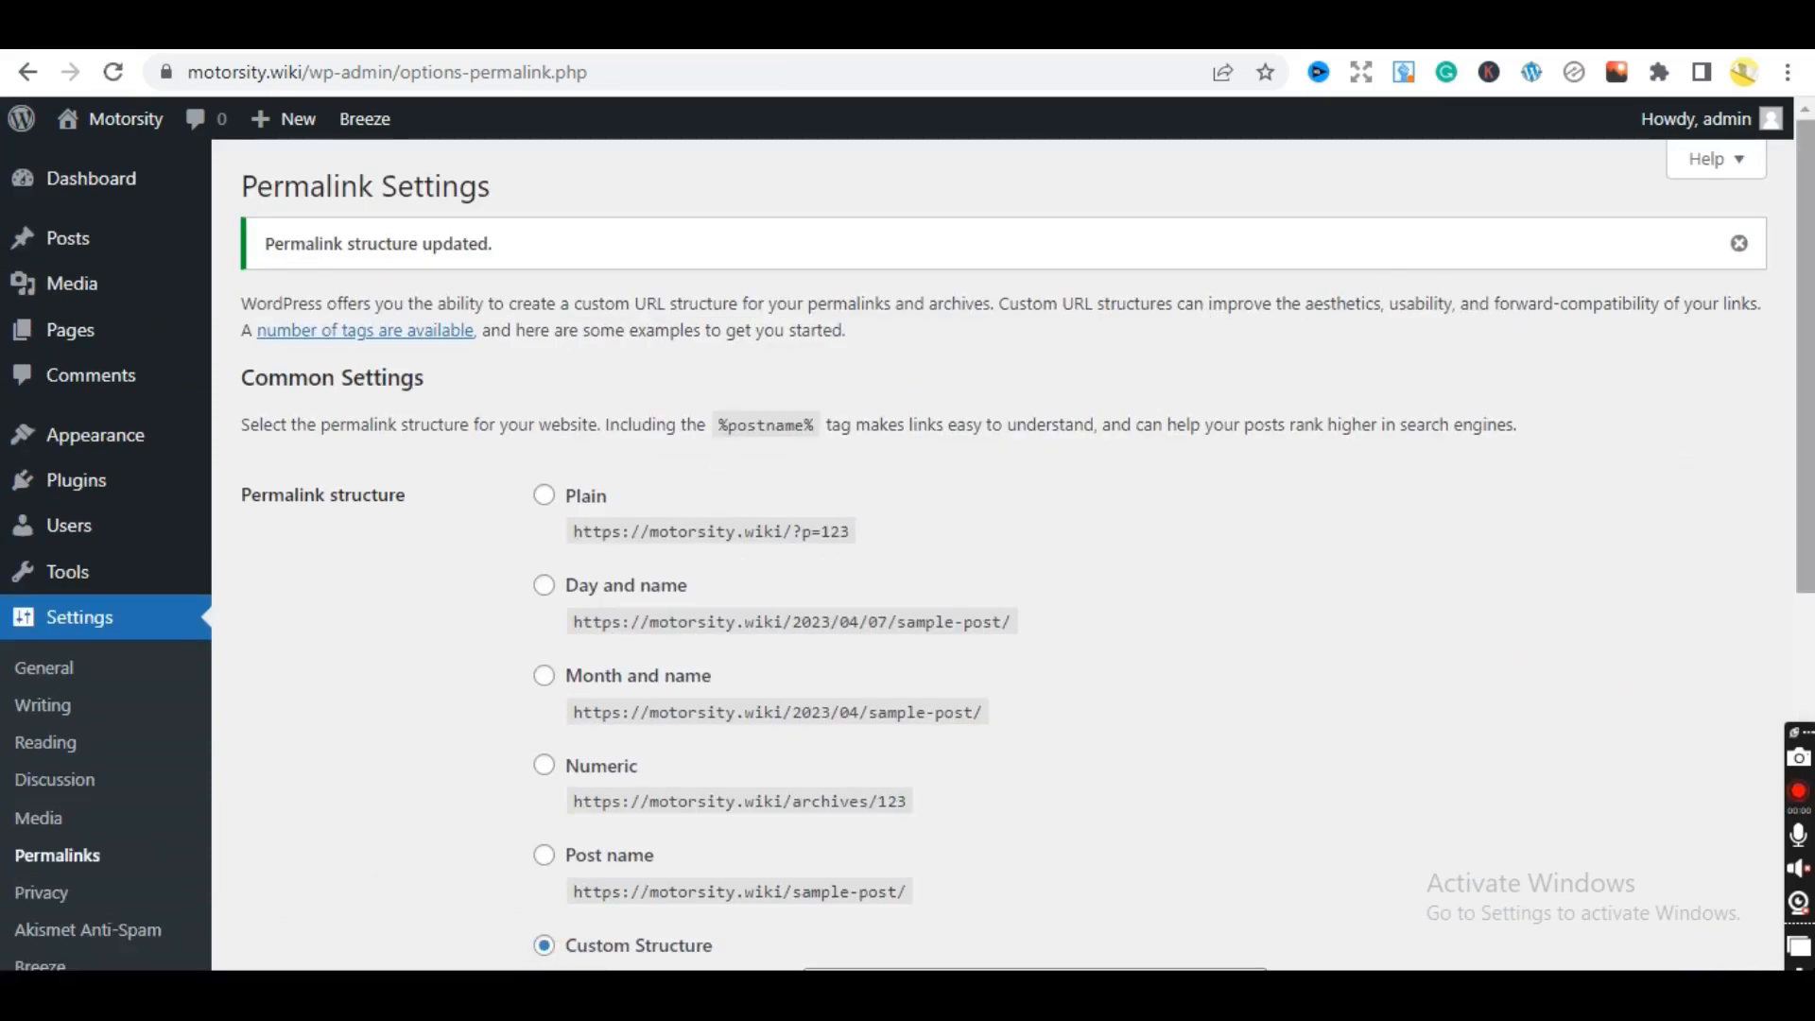
drag(1803, 477, 1697, 440)
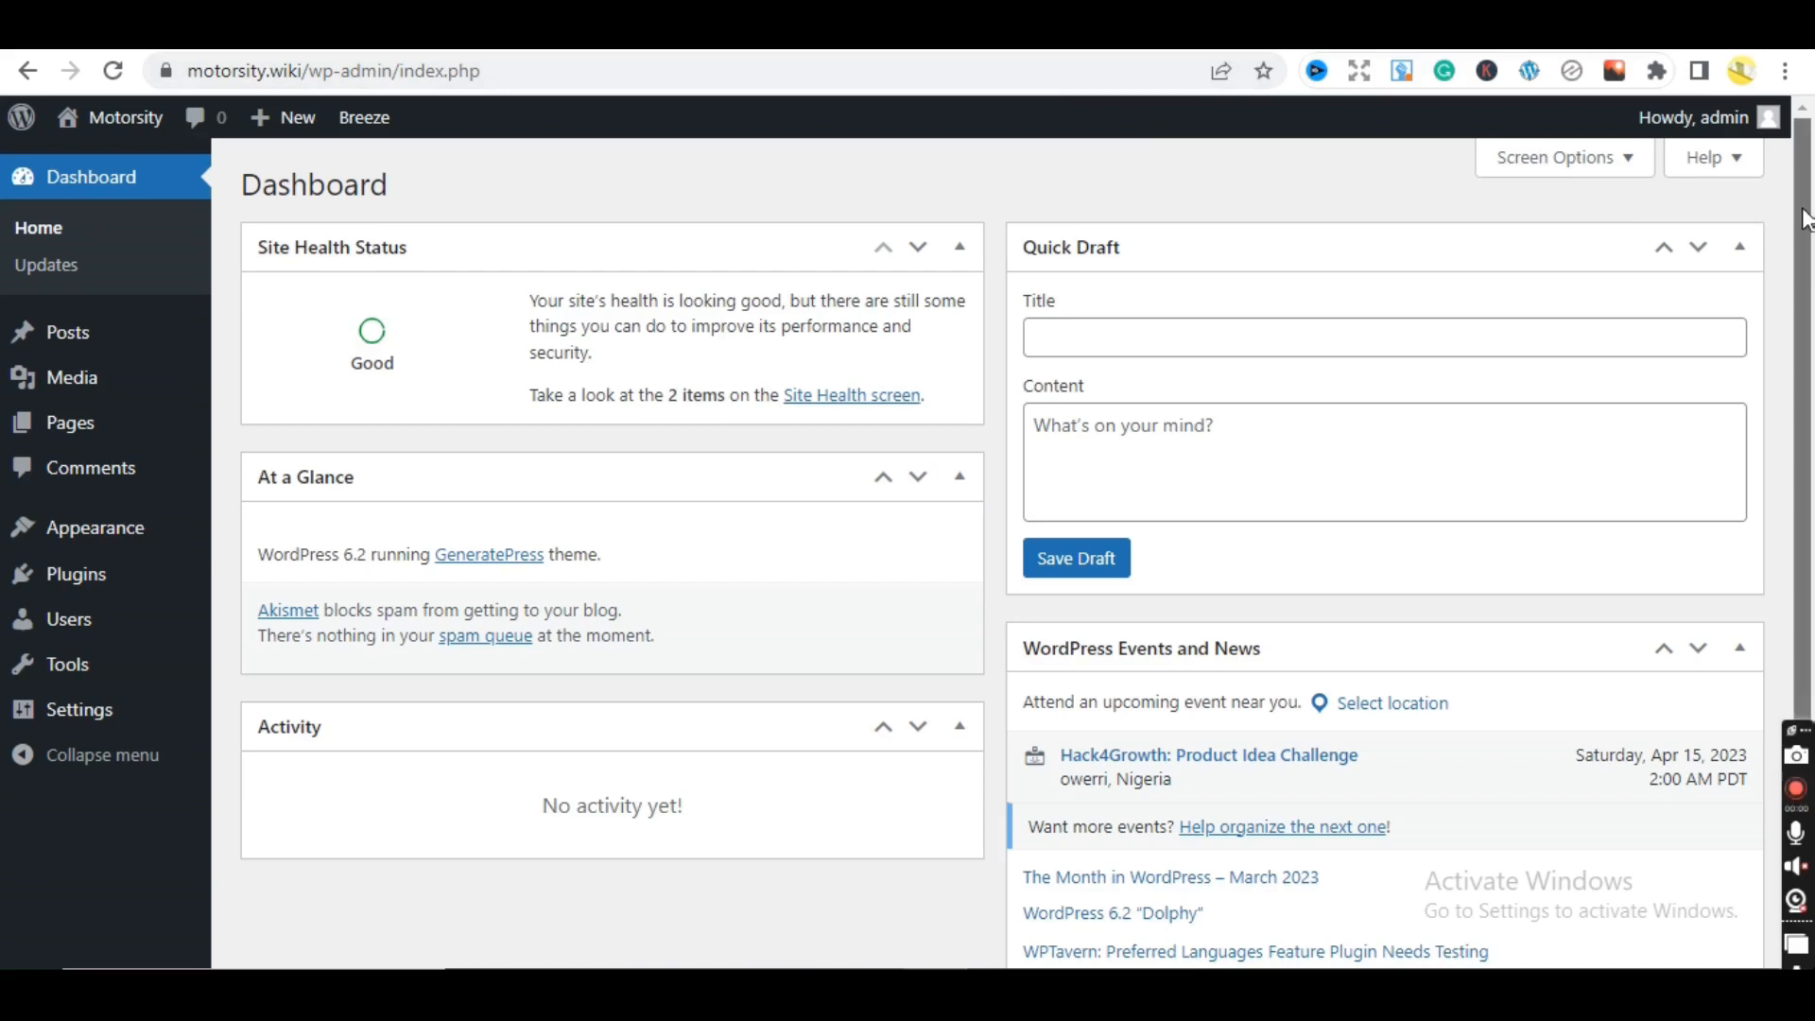
- Go from Plugins > Installed Plugins to the Add New plugins page
drag(1807, 219, 1803, 182)
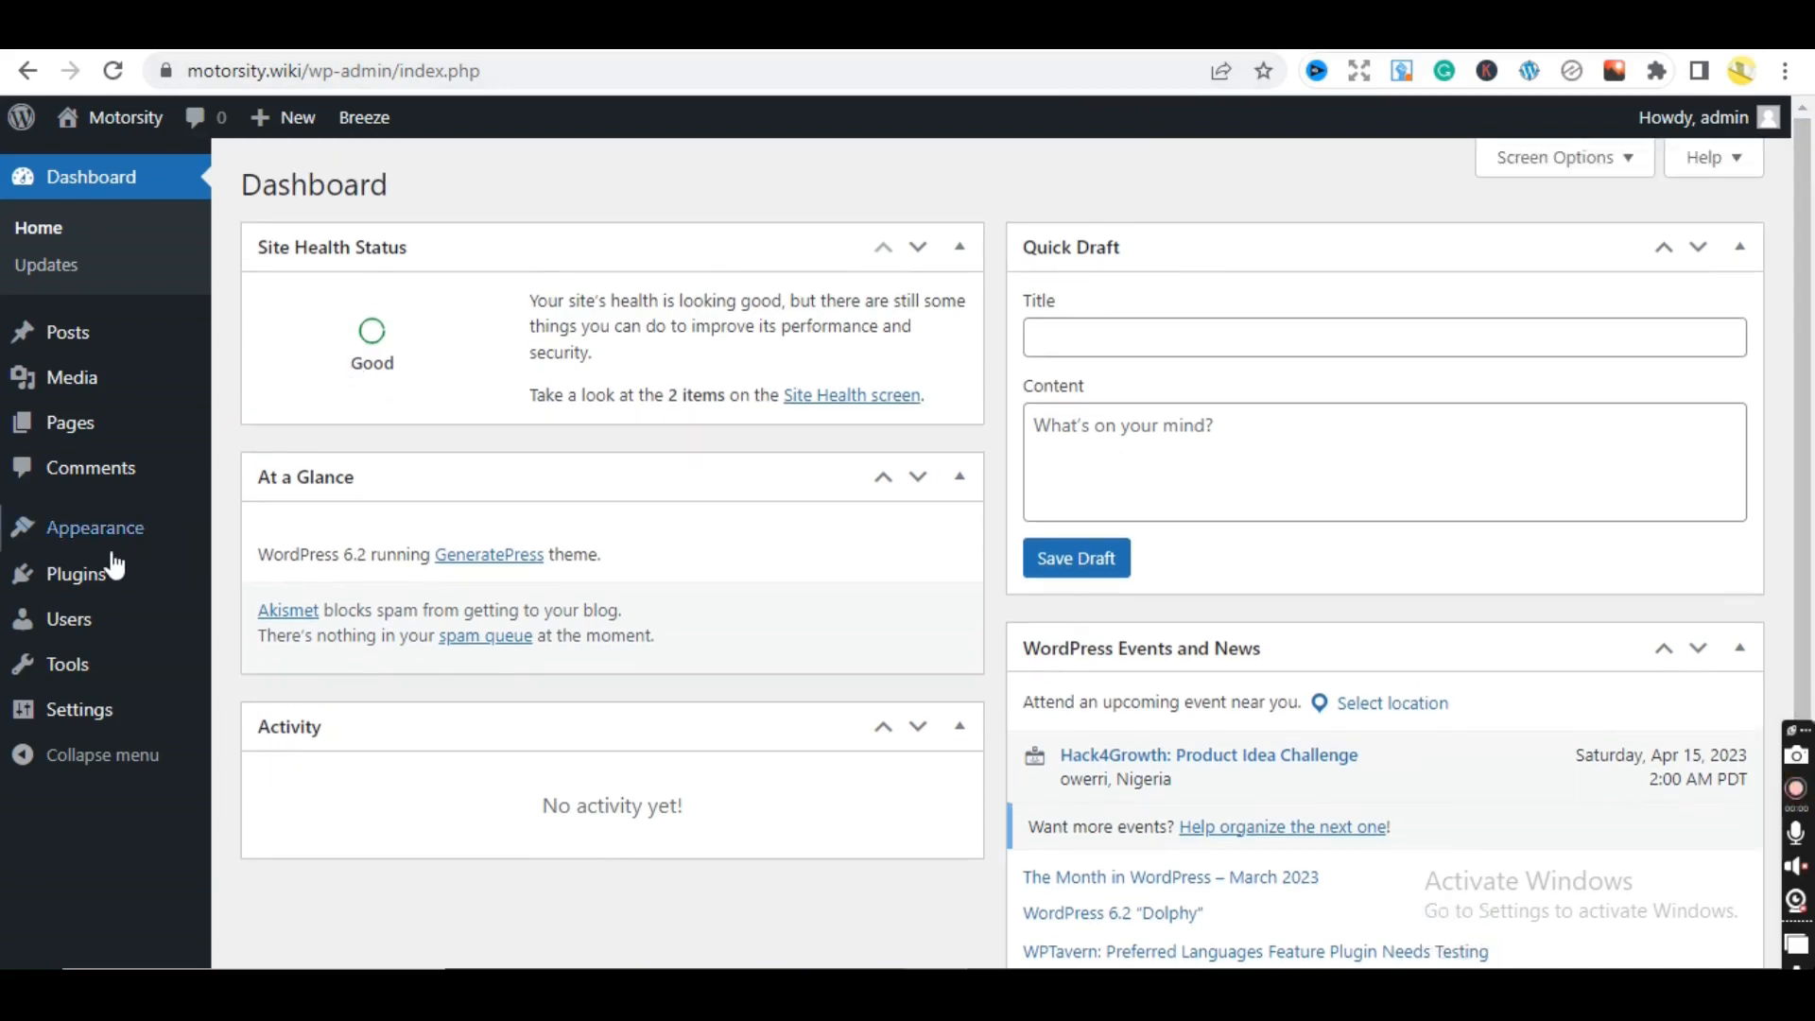
mouse_move(85, 573)
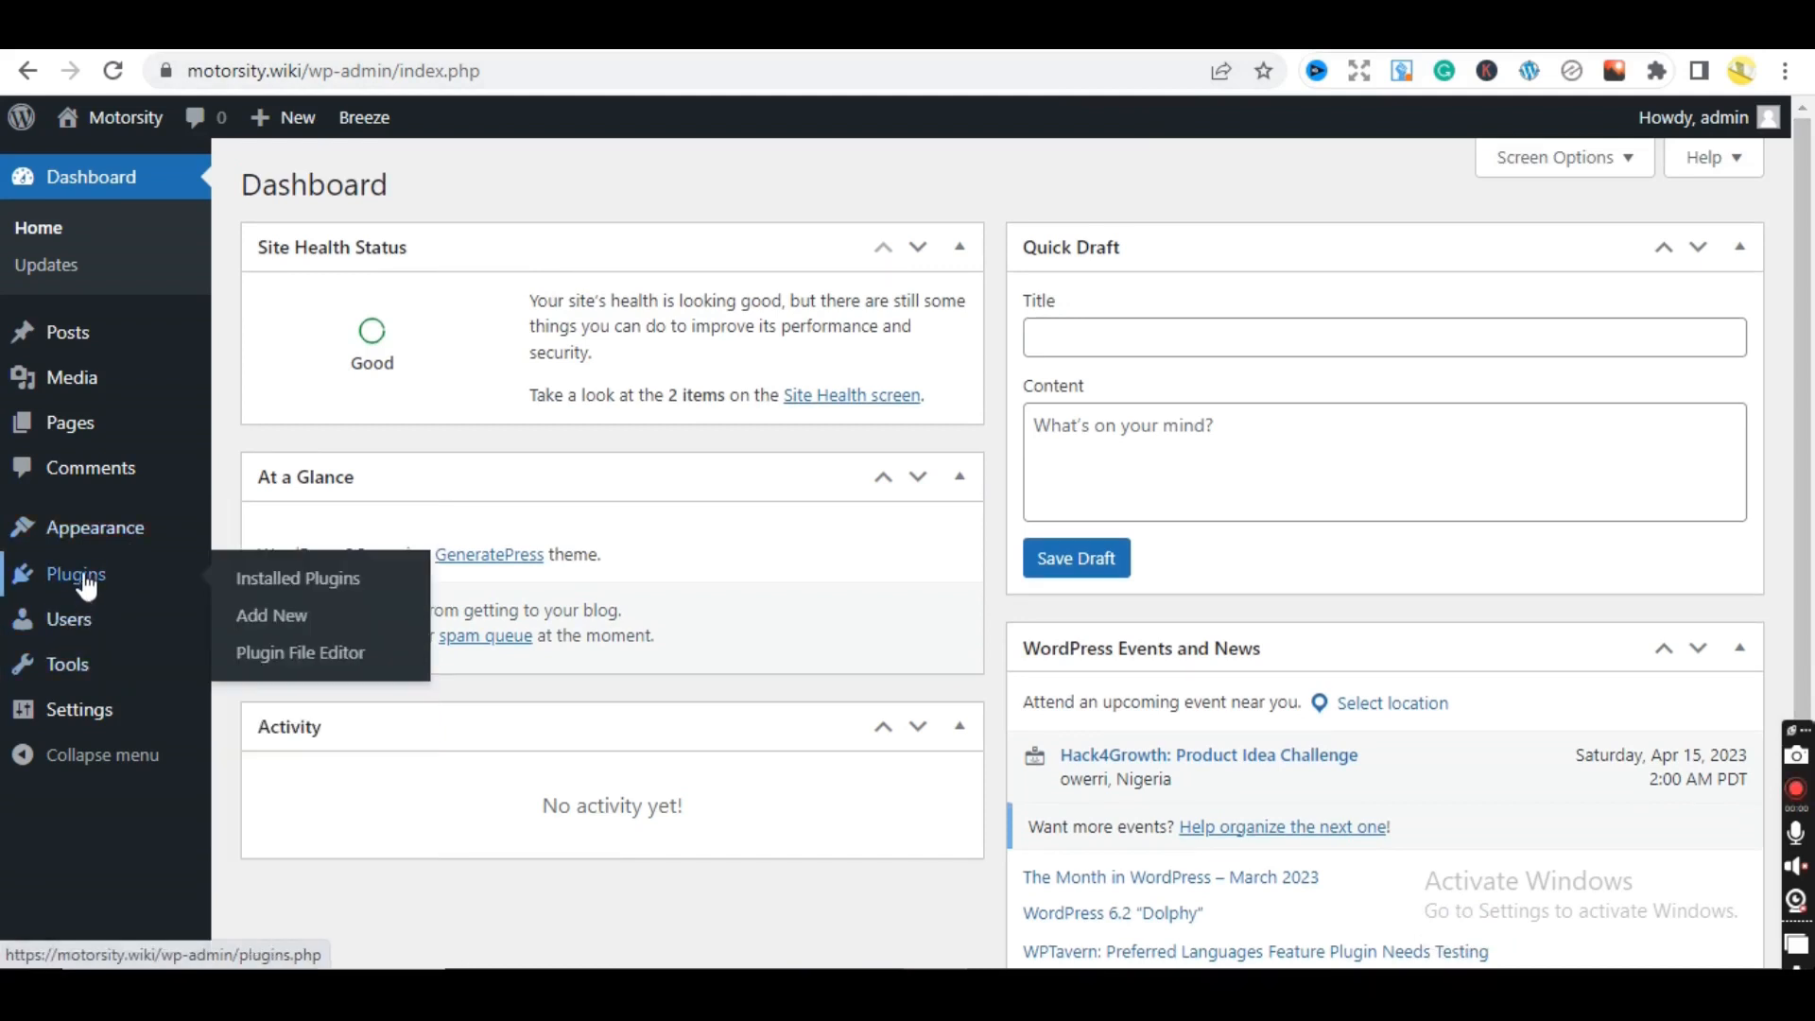
click(269, 580)
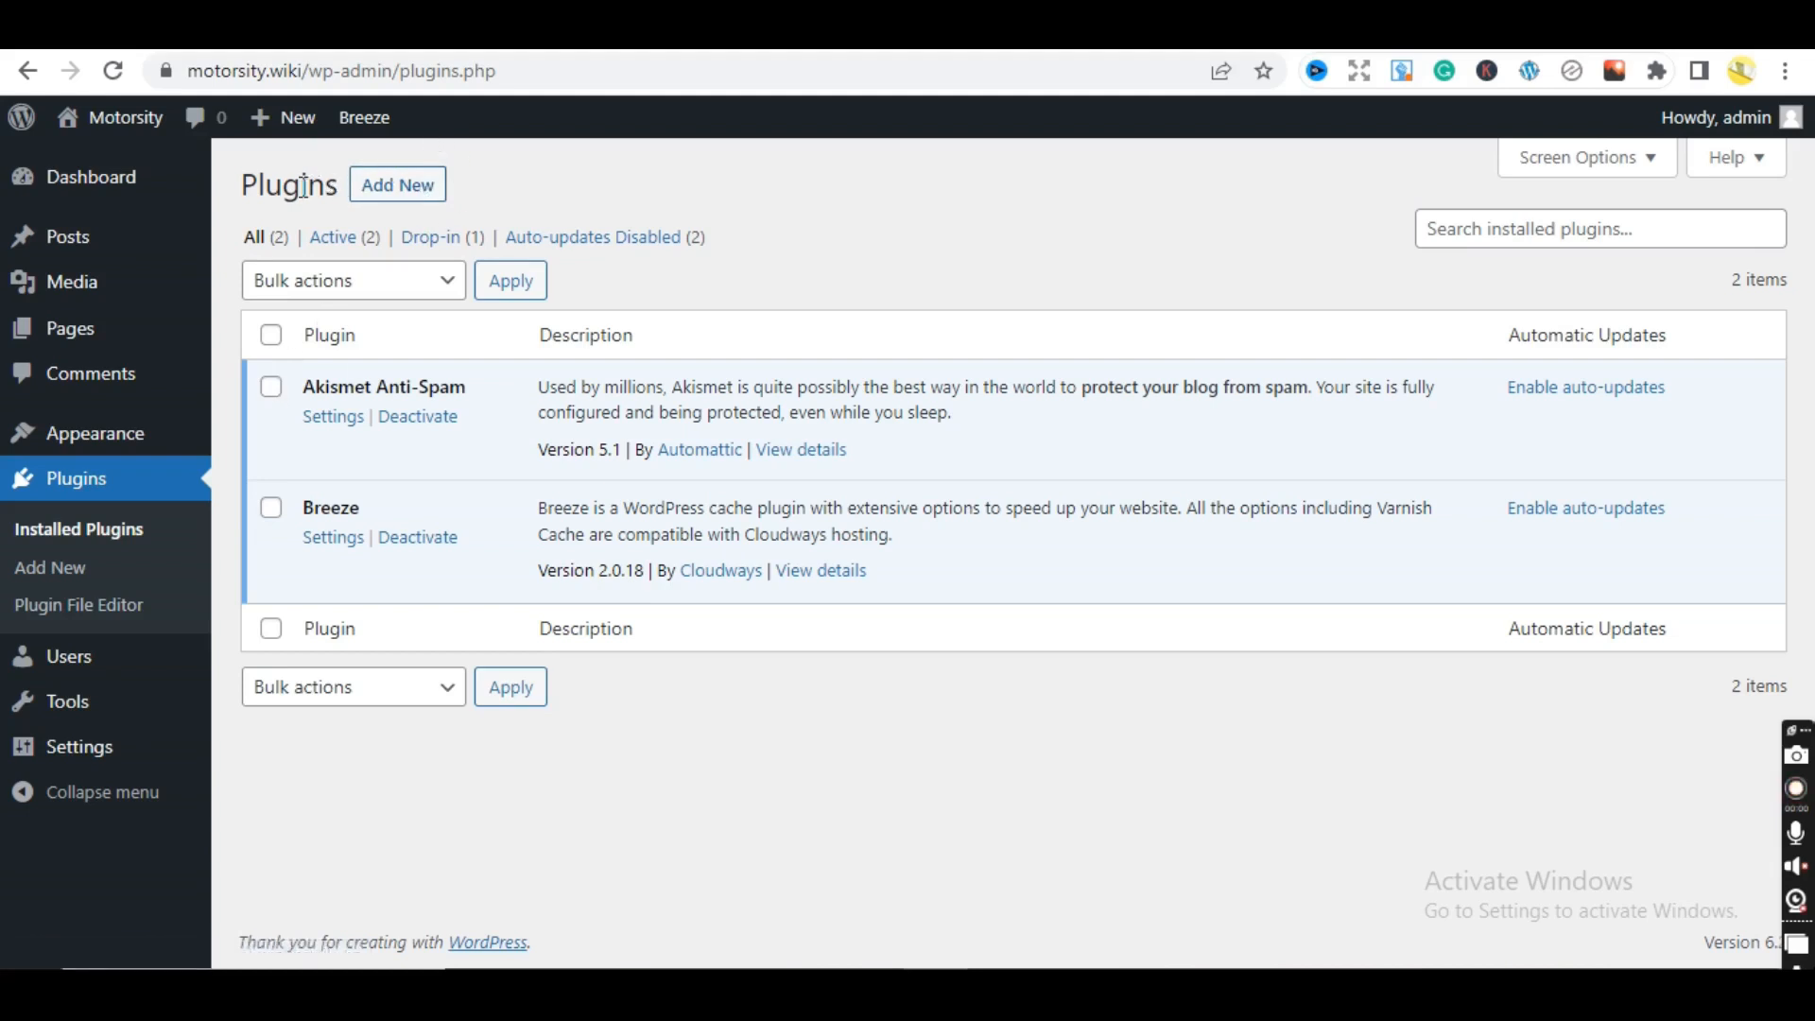
click(414, 186)
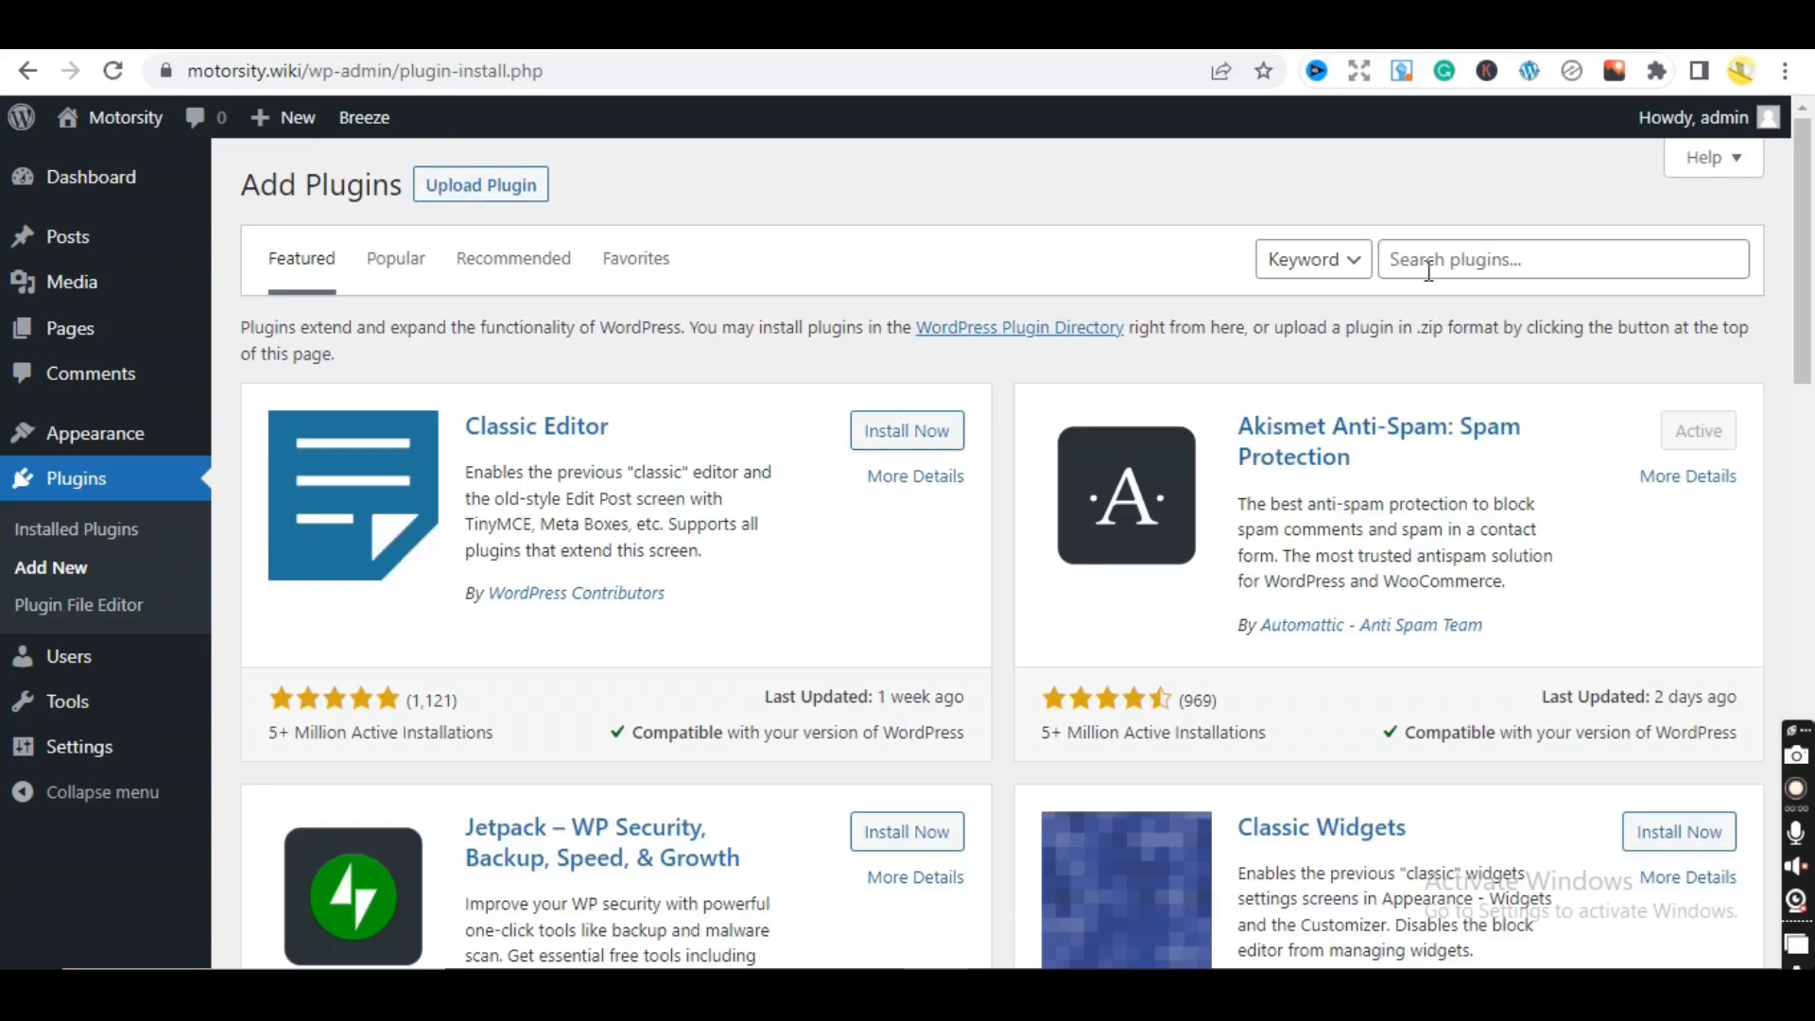
- Search the plugin directory for 'jetpack' and install Jetpack – WP Security, Backup, Speed, & Growth
click(1428, 271)
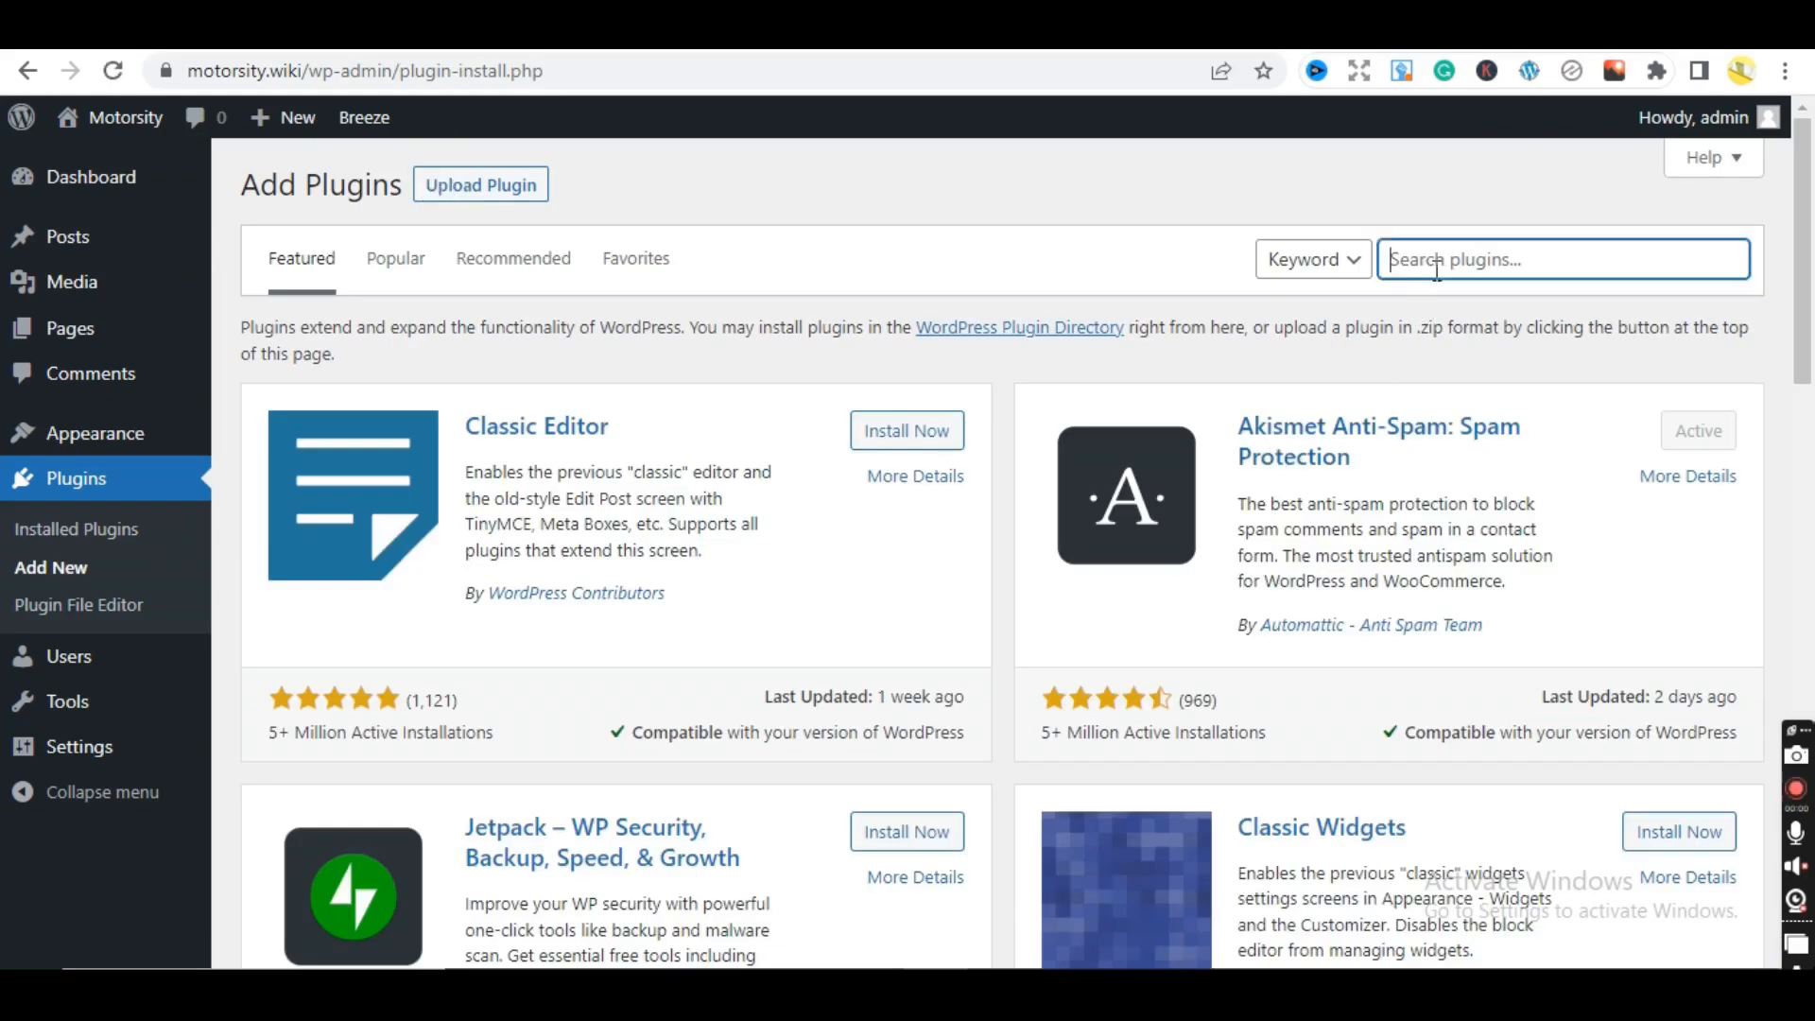
click(1513, 208)
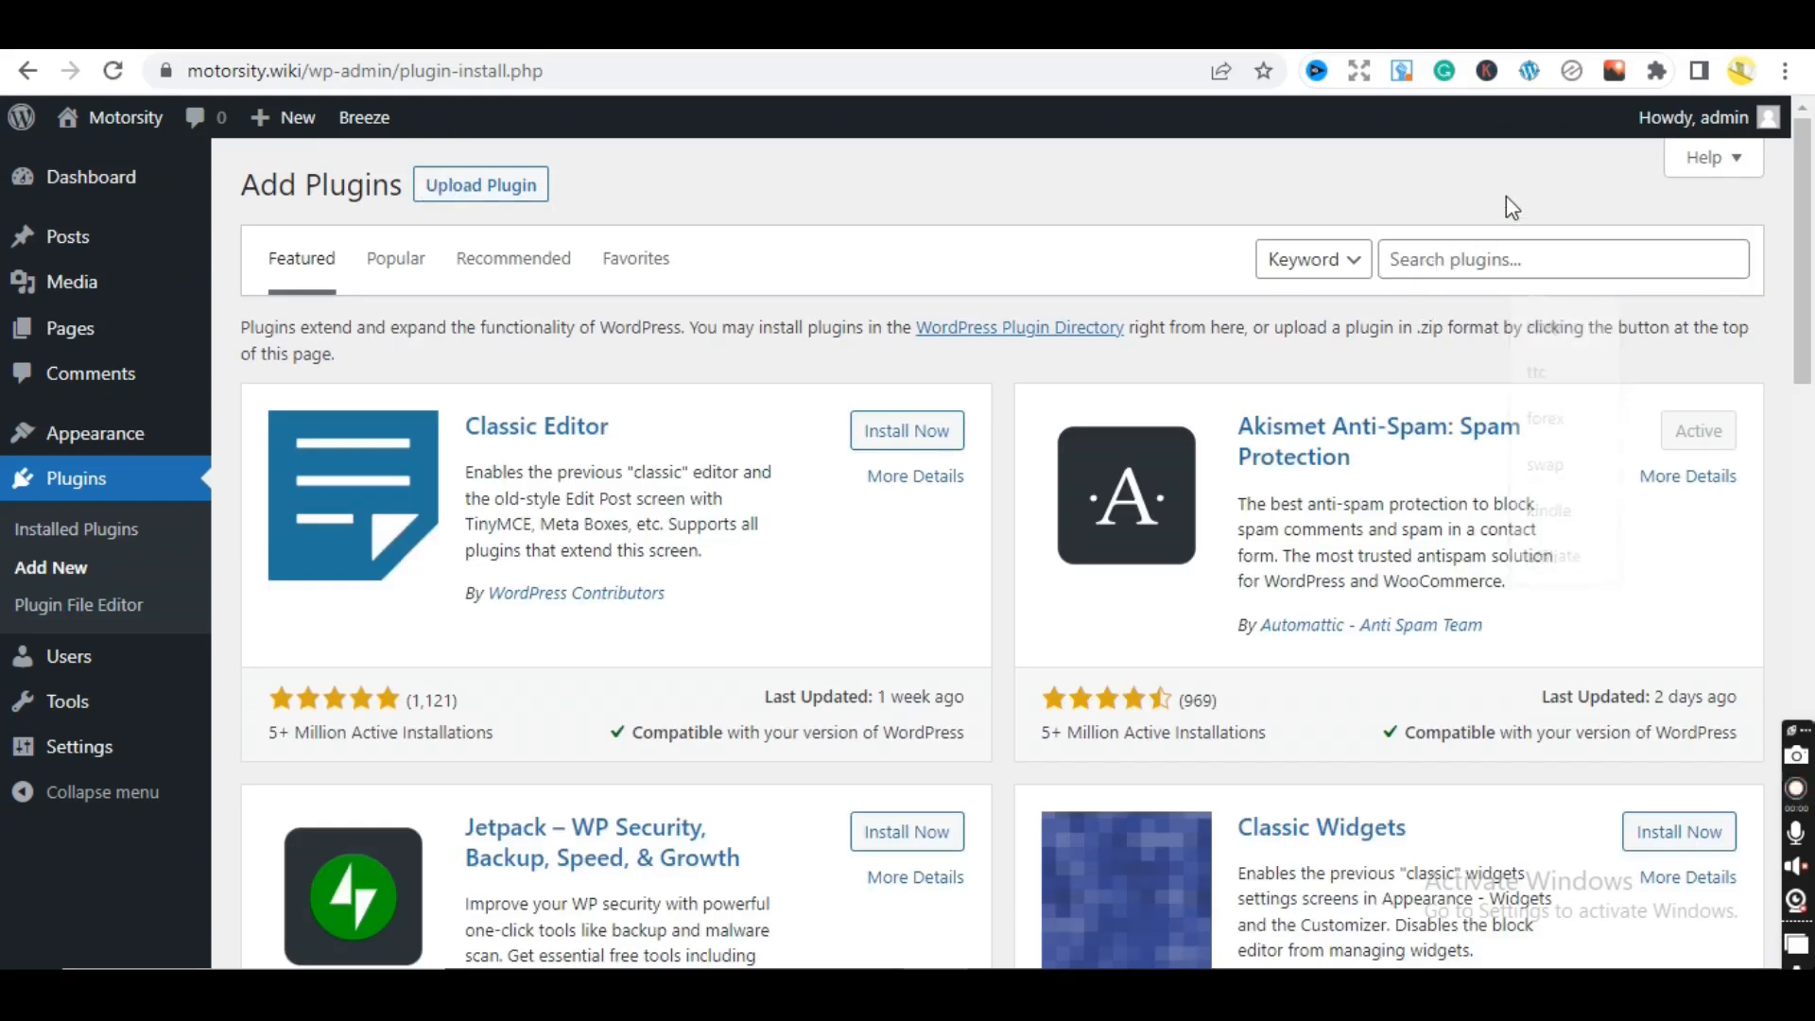
click(1510, 251)
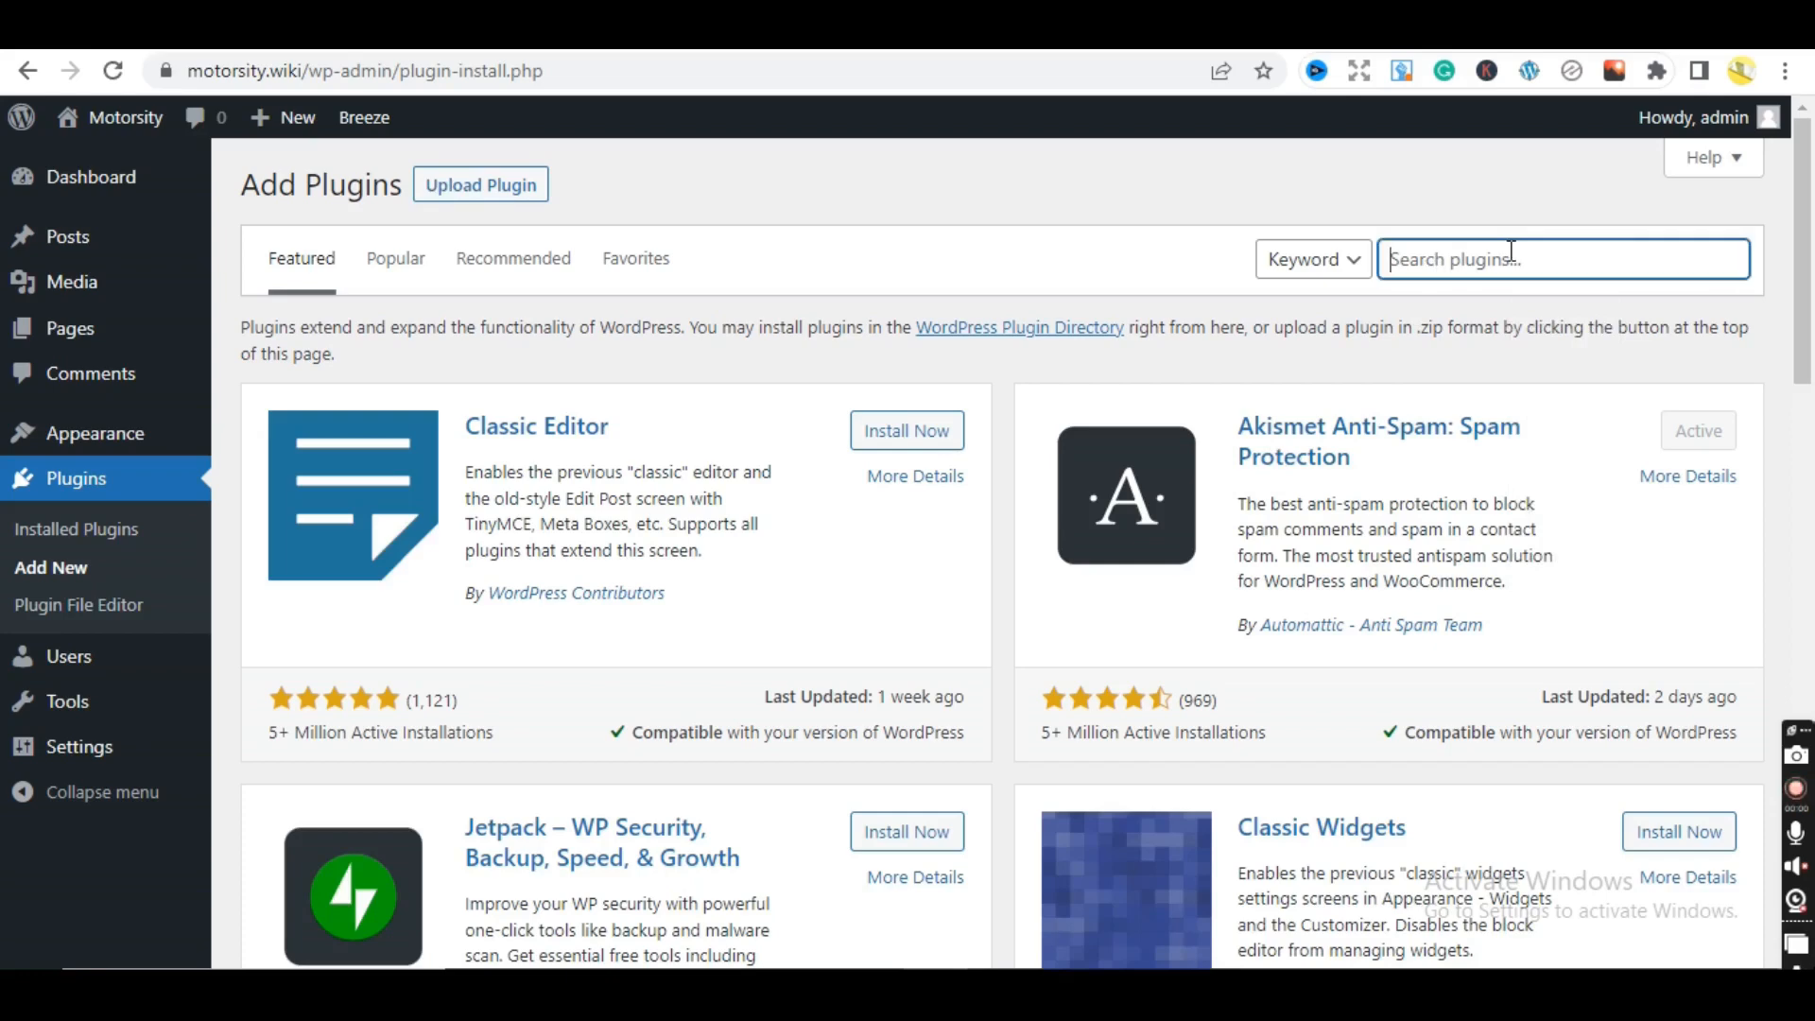
text(jet)
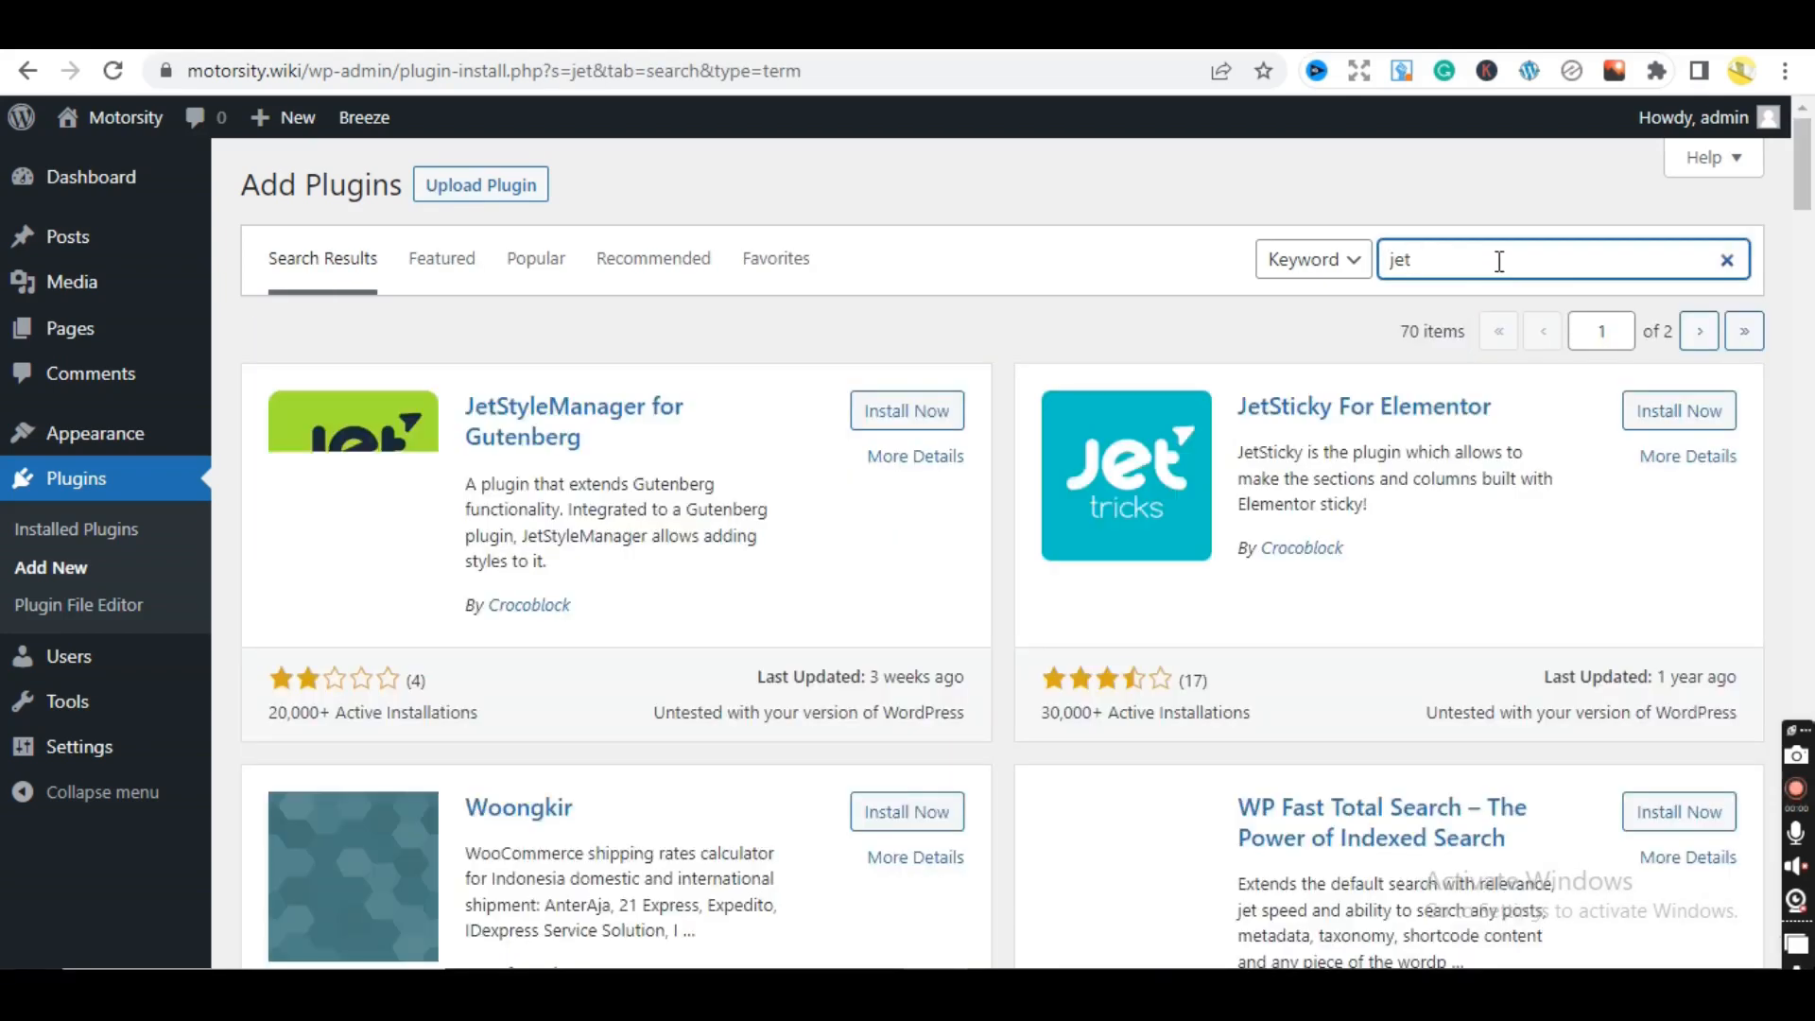
text(pack)
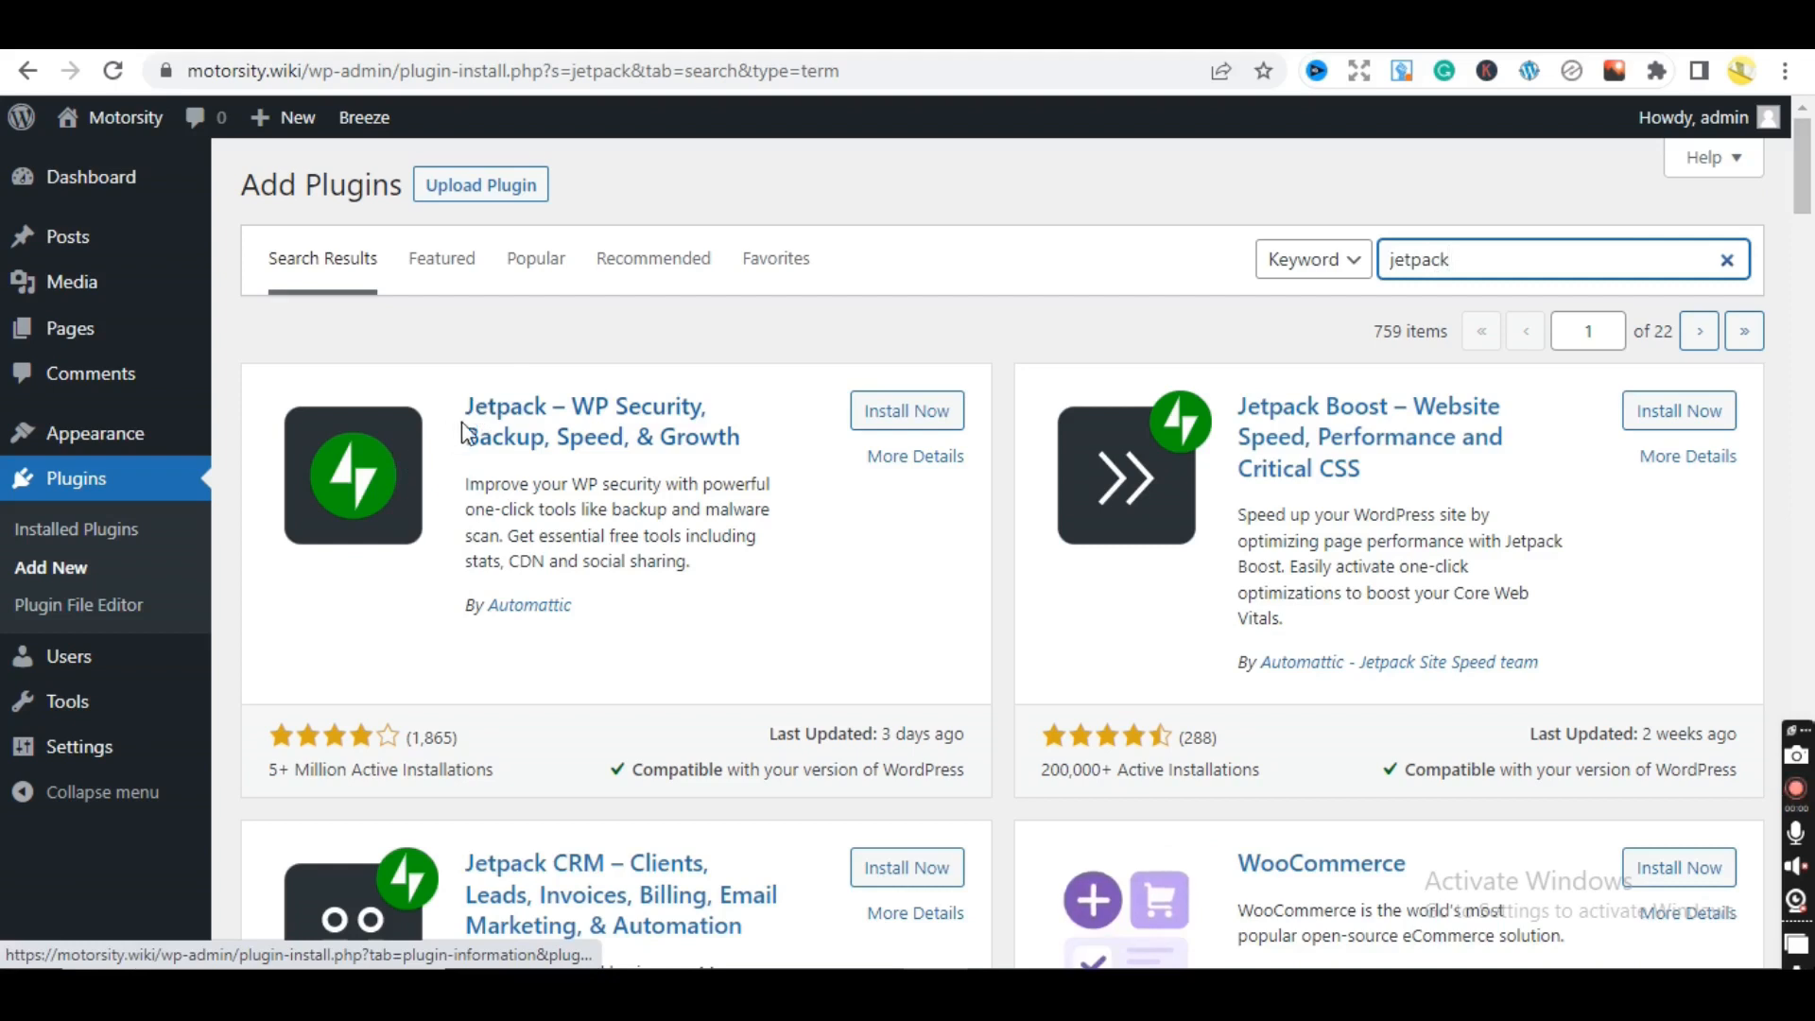
click(918, 412)
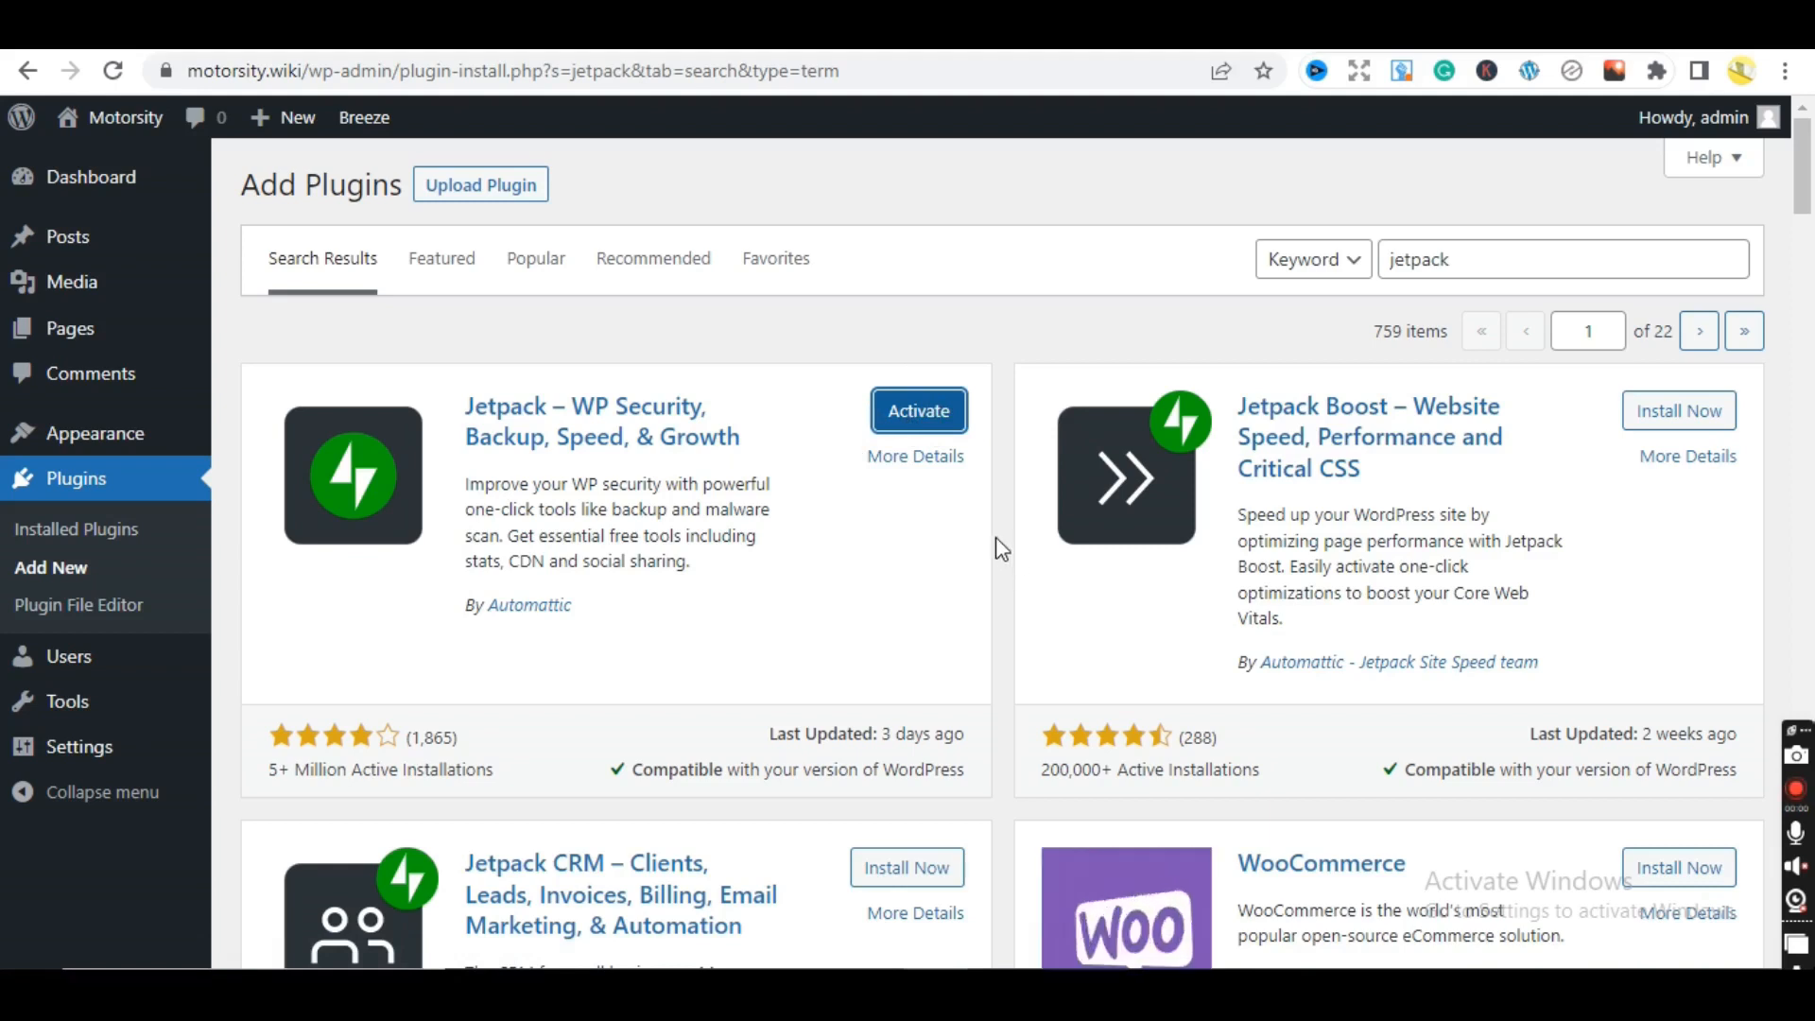
drag(1462, 259, 1359, 272)
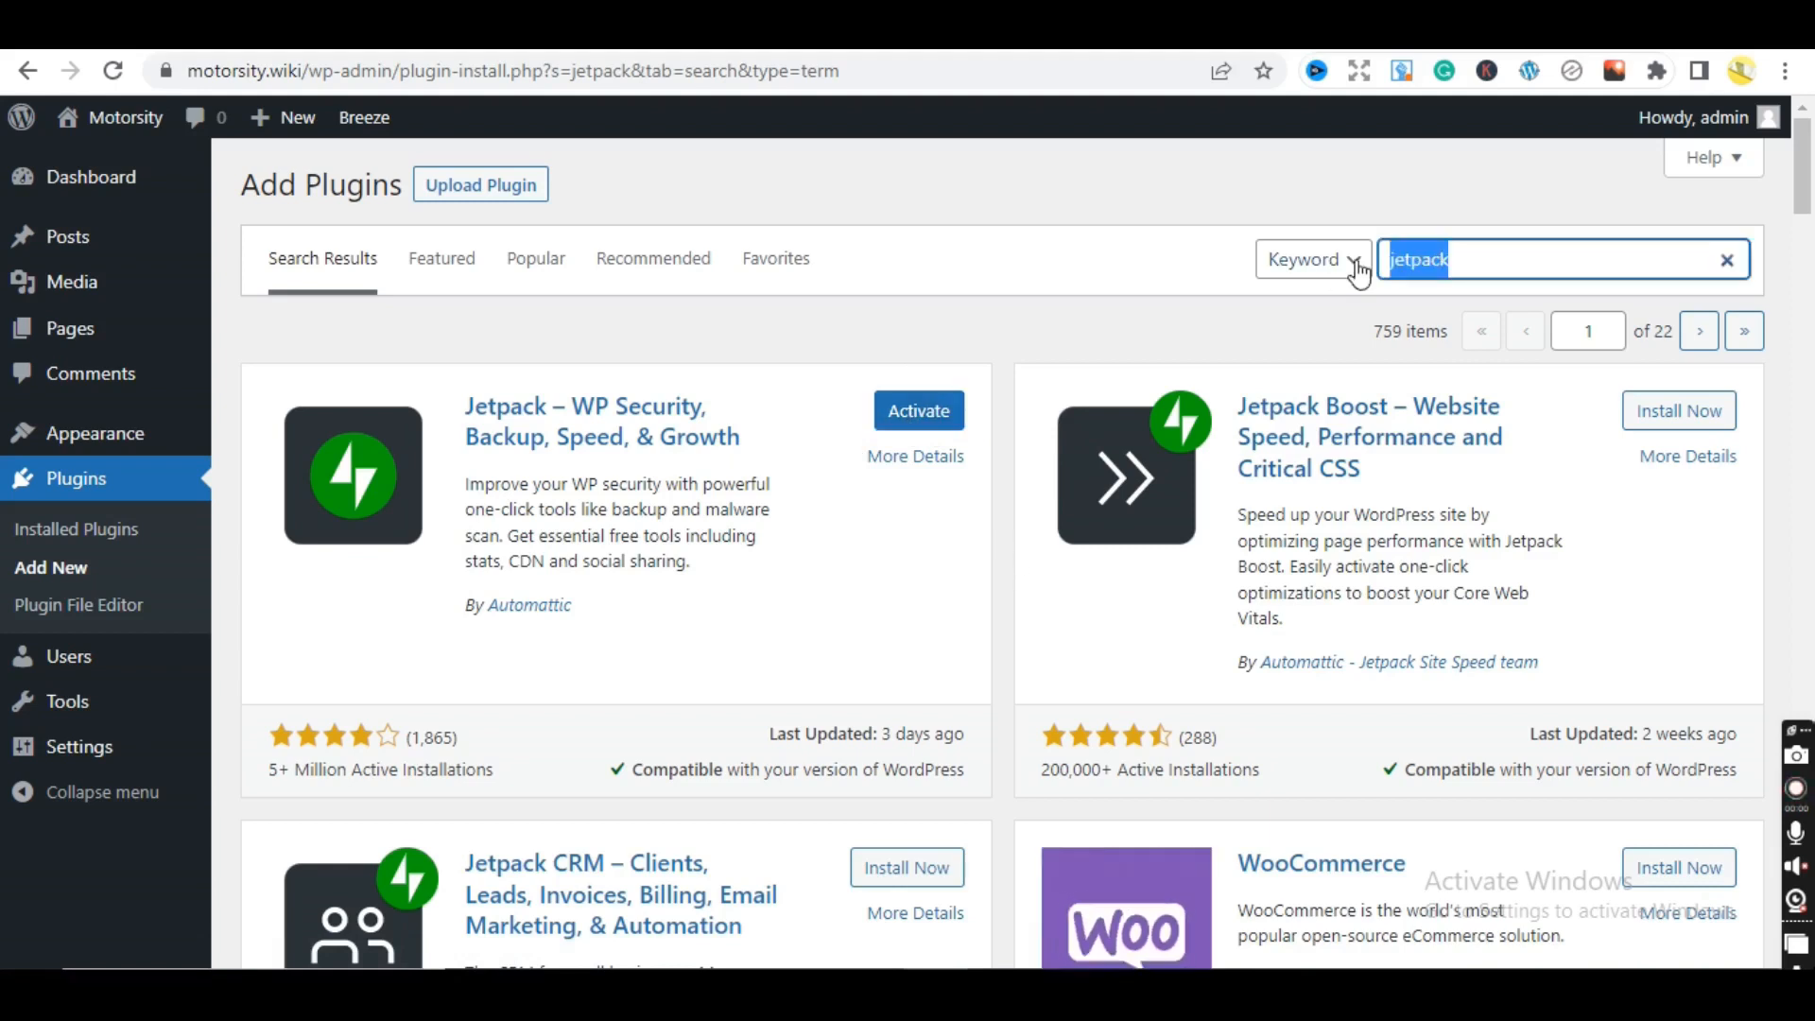
- Replace the search with 'pretty links' and install the Pretty Links plugin
key(BackSpace)
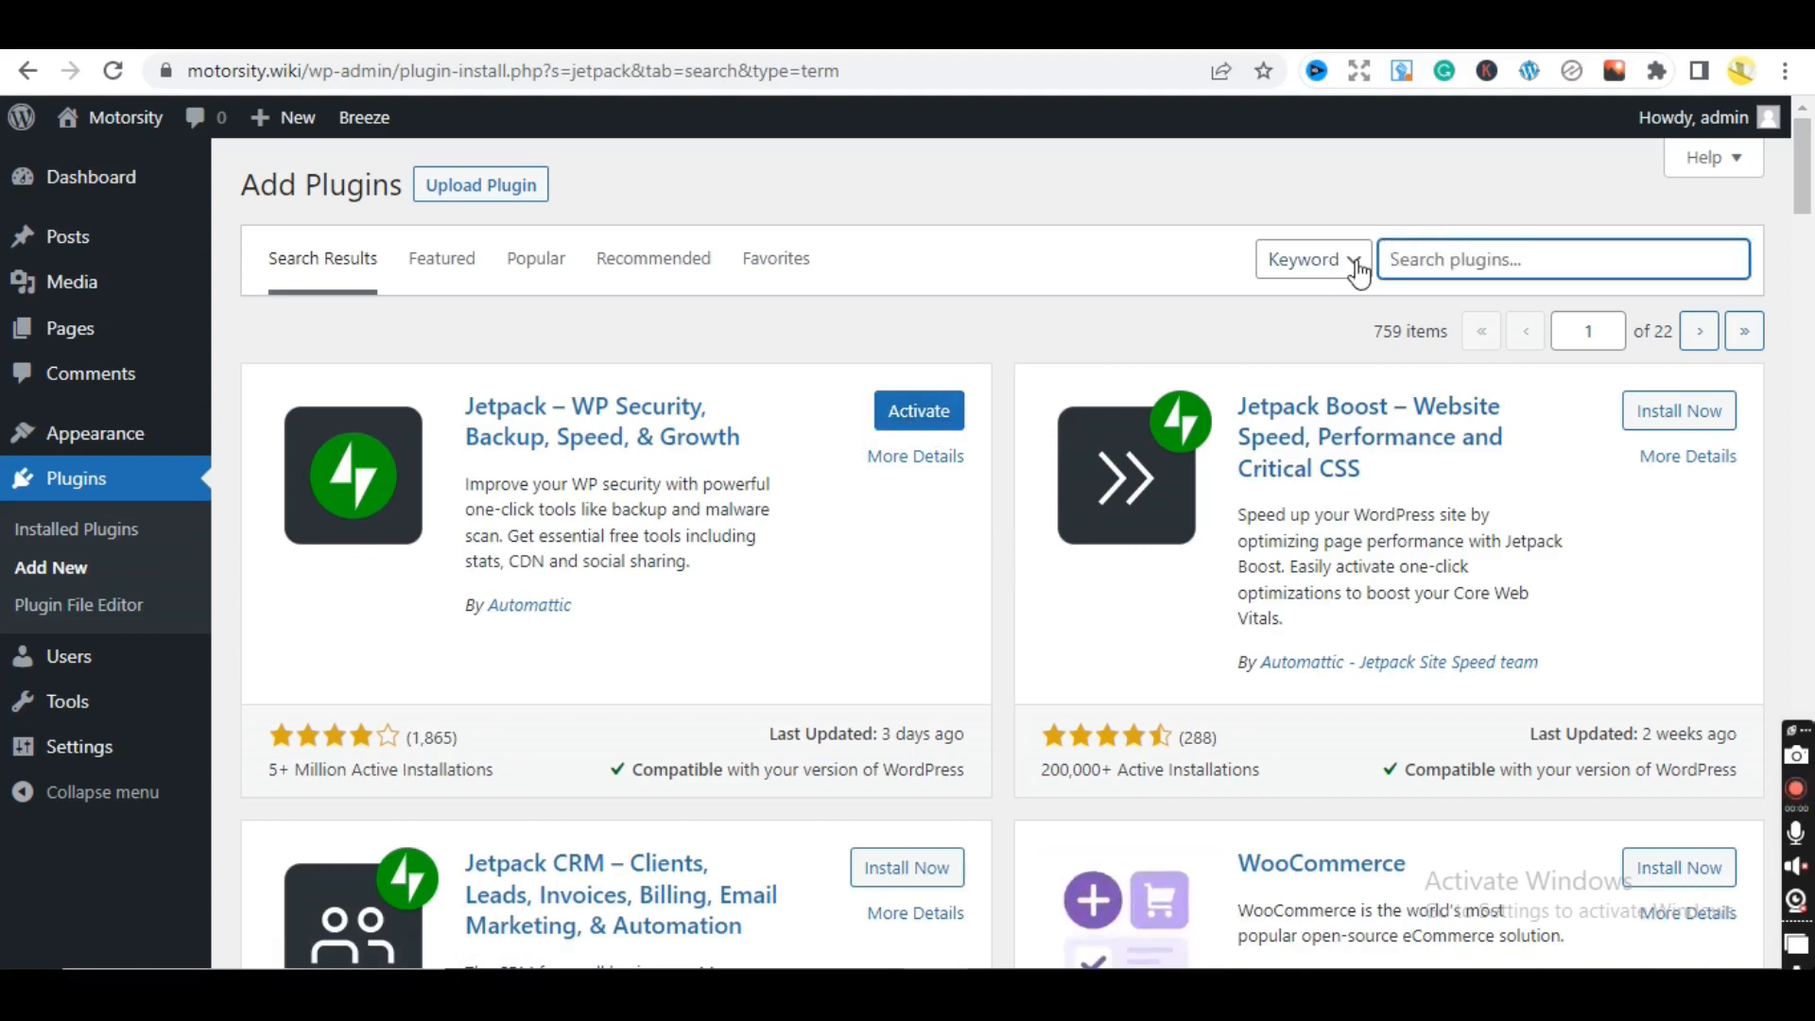
text(pr)
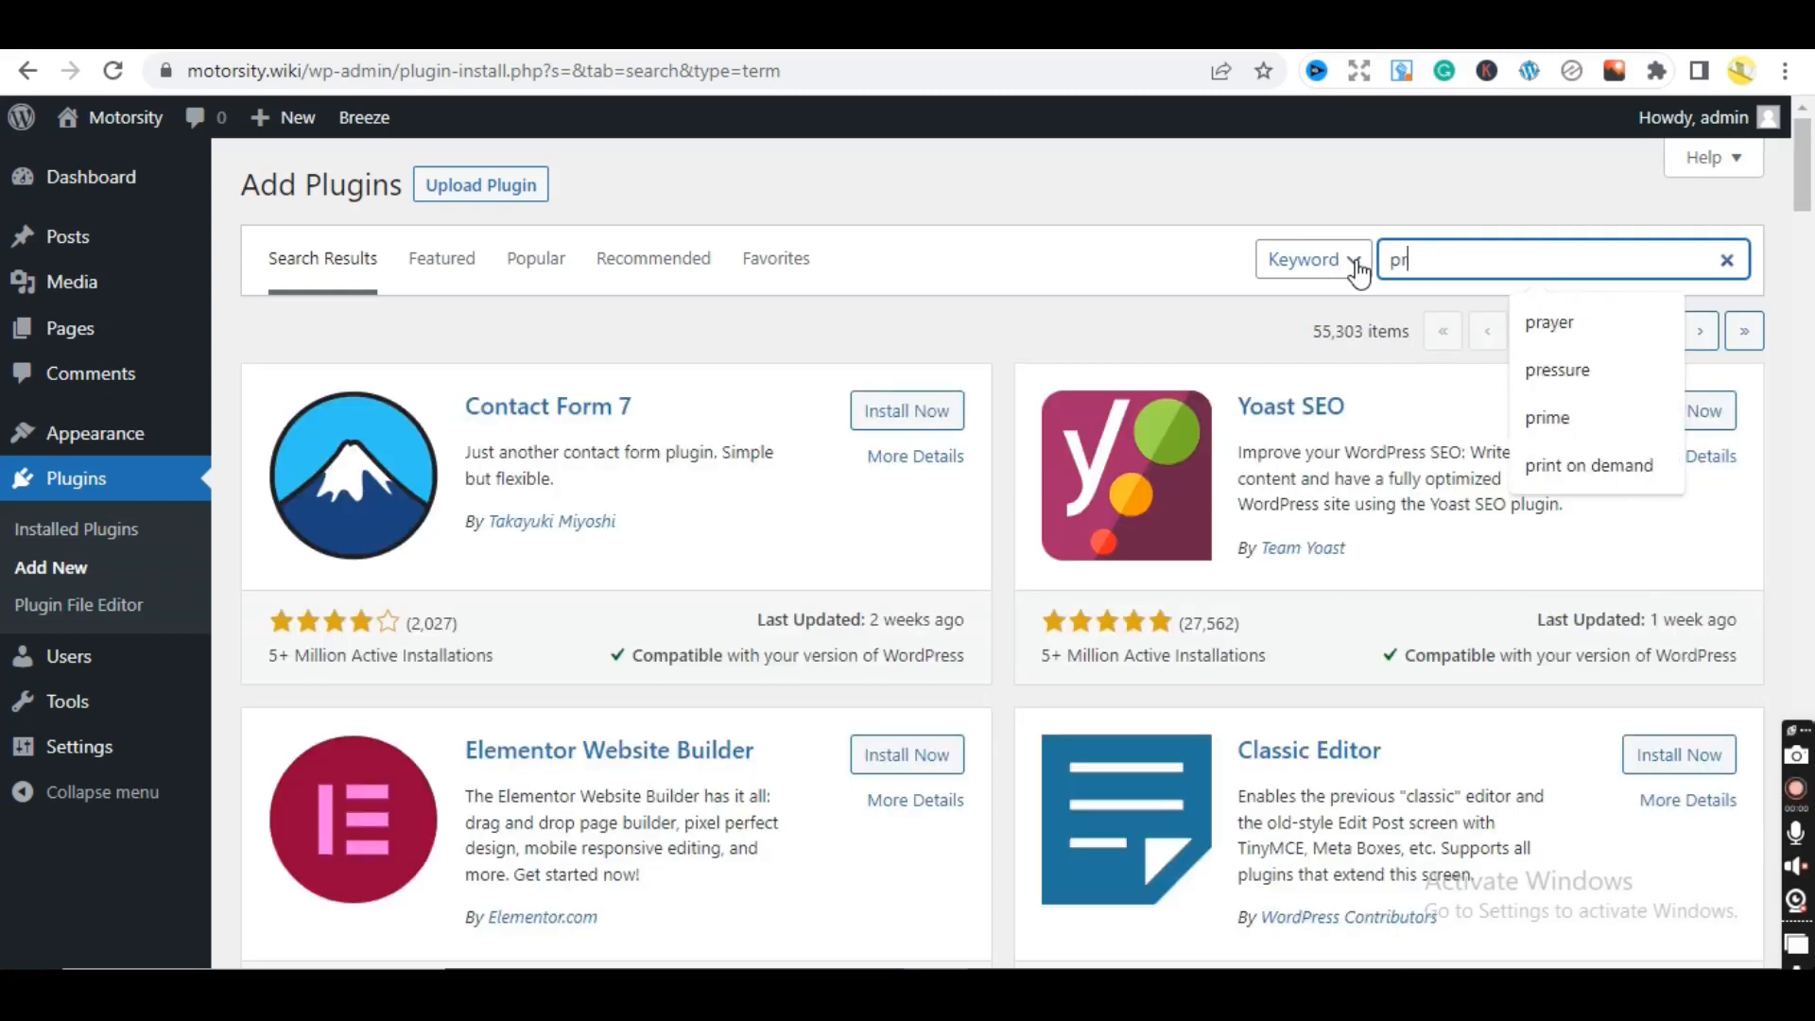
text(etty)
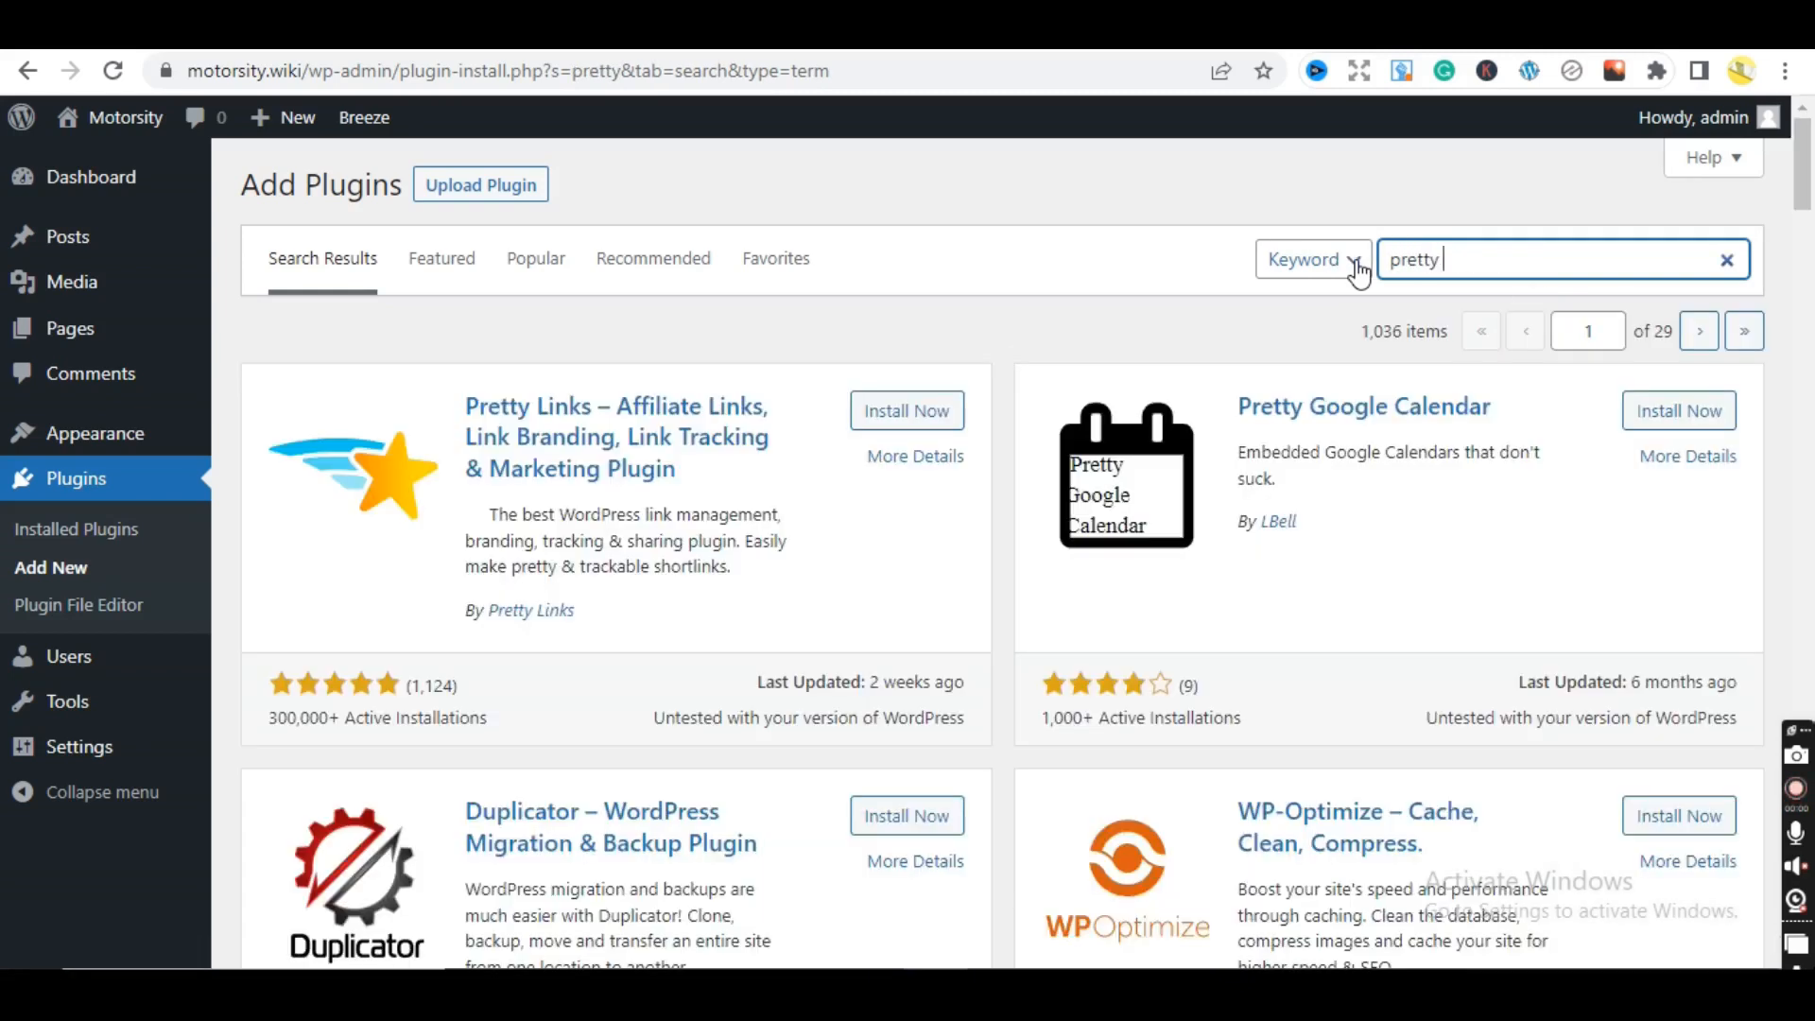
text( link)
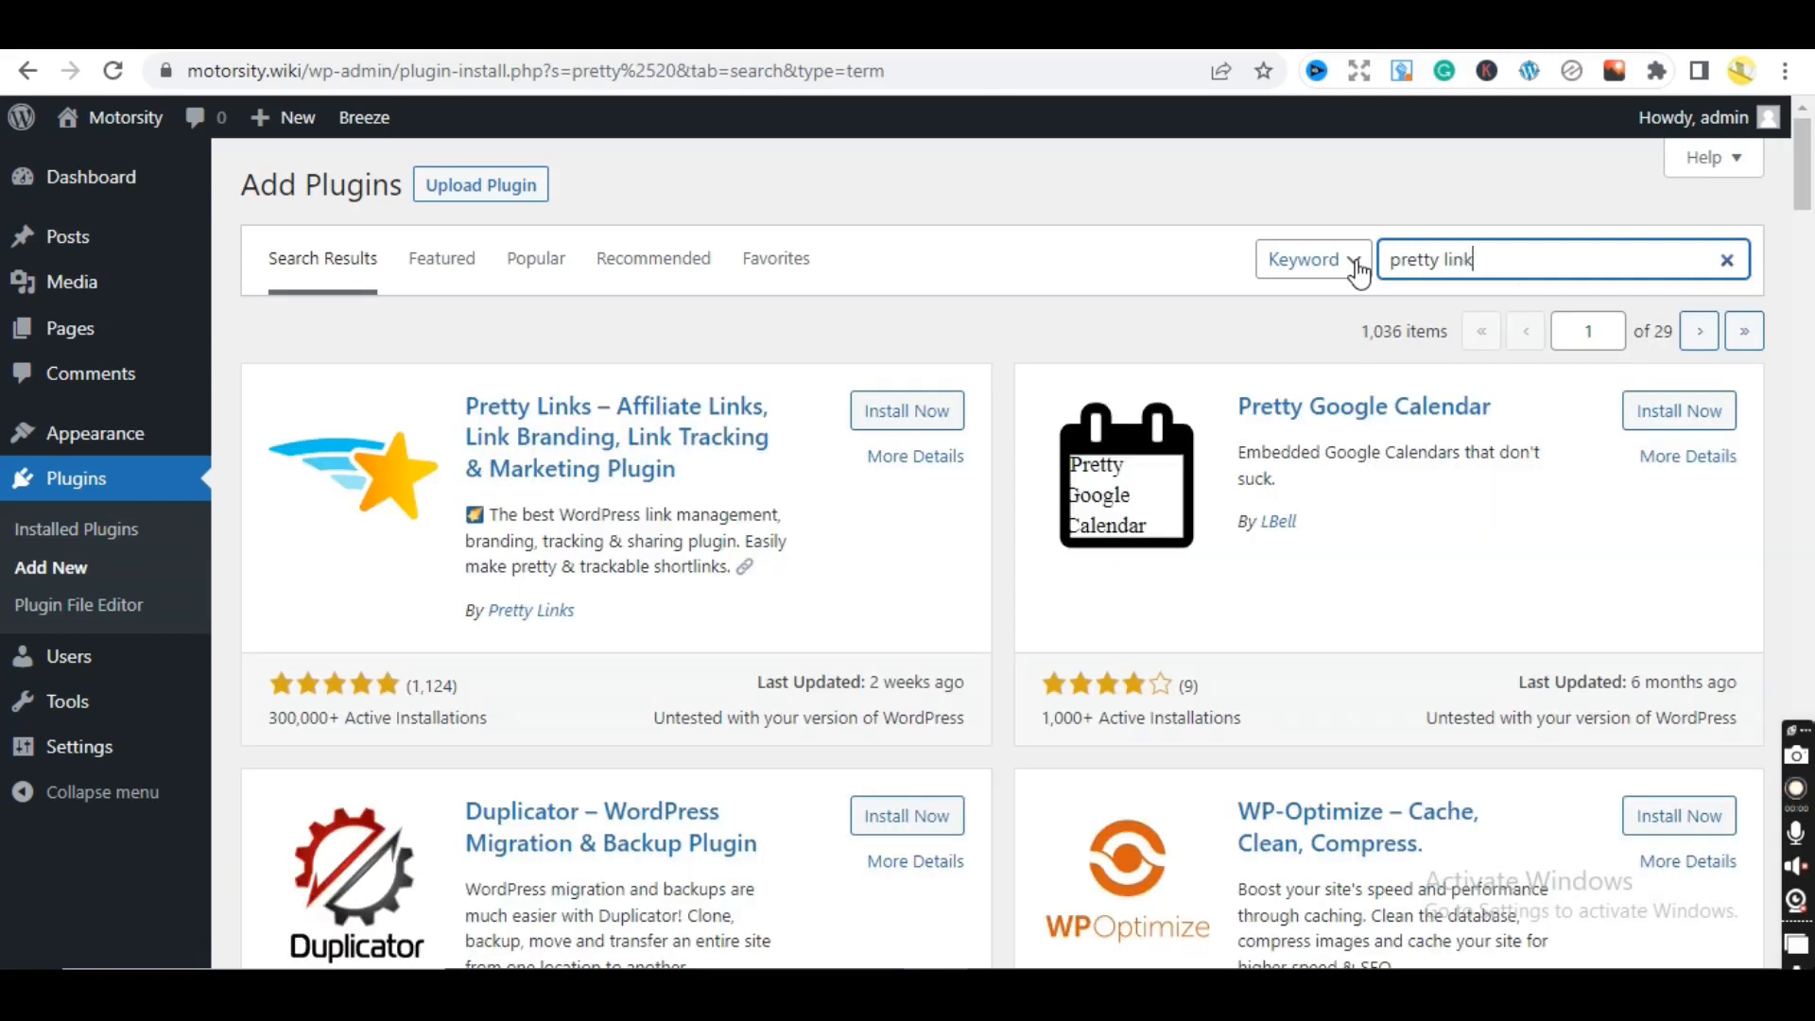
text(s)
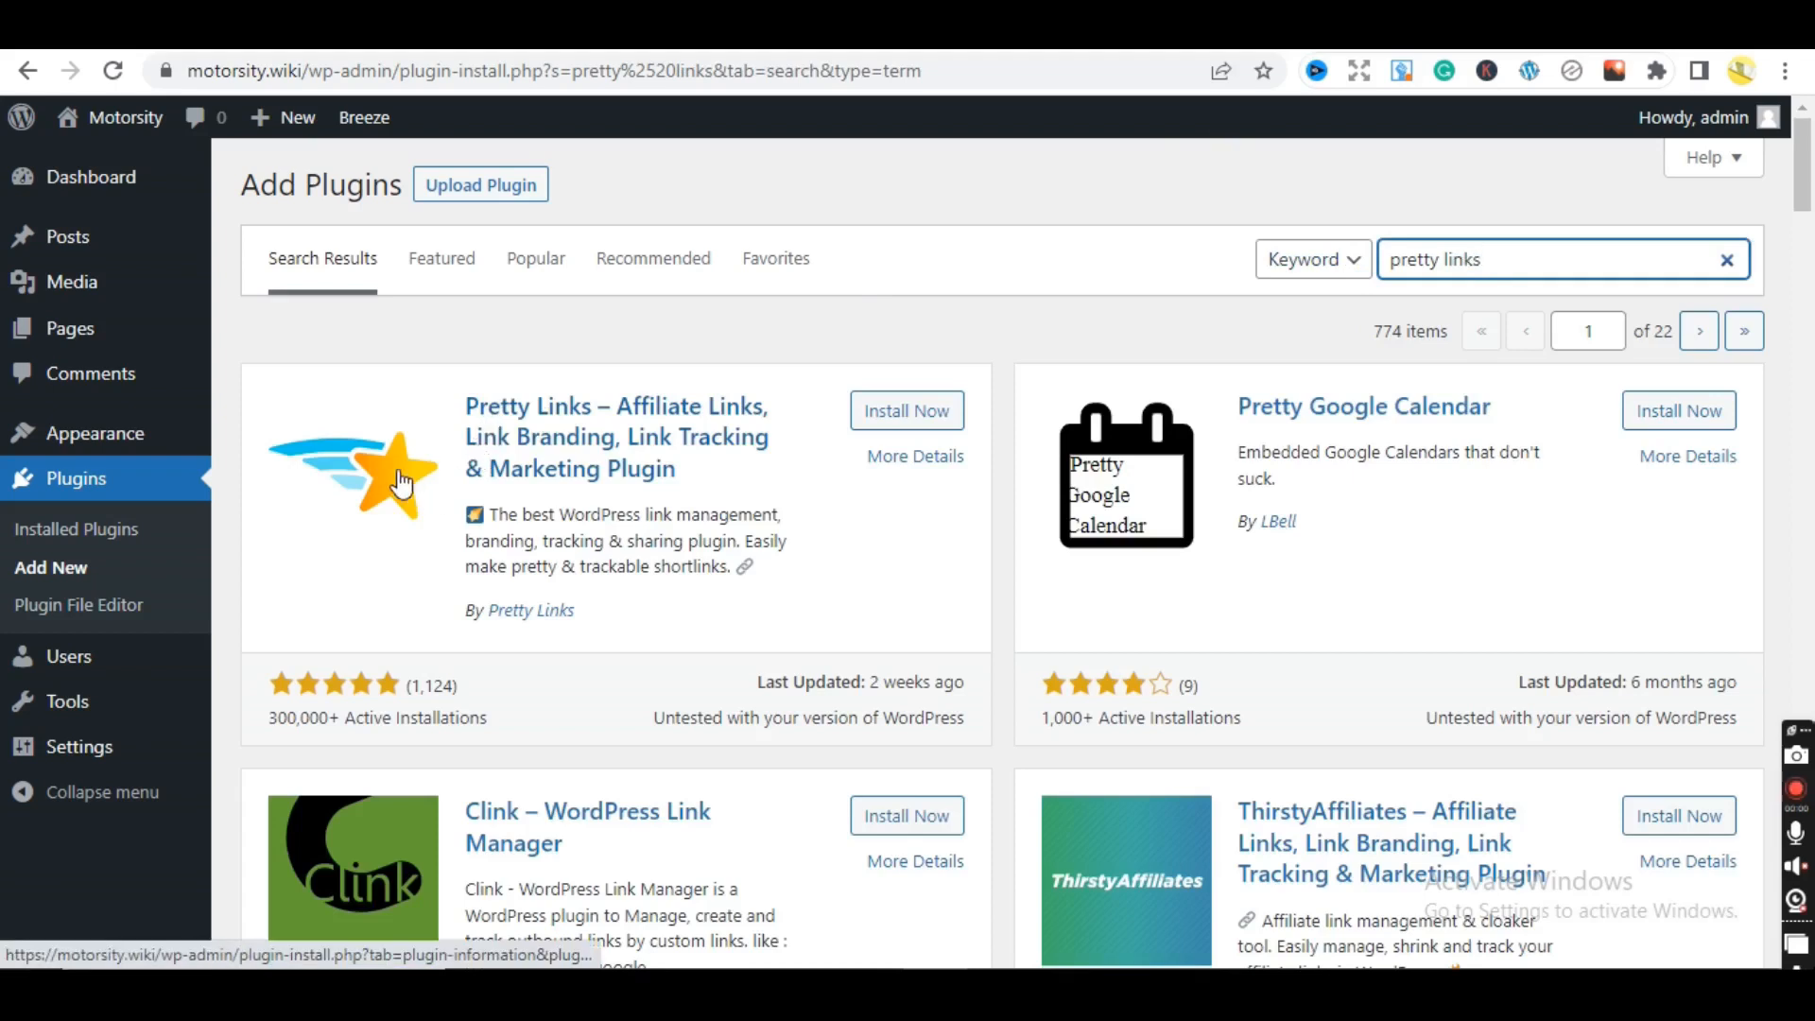
click(909, 411)
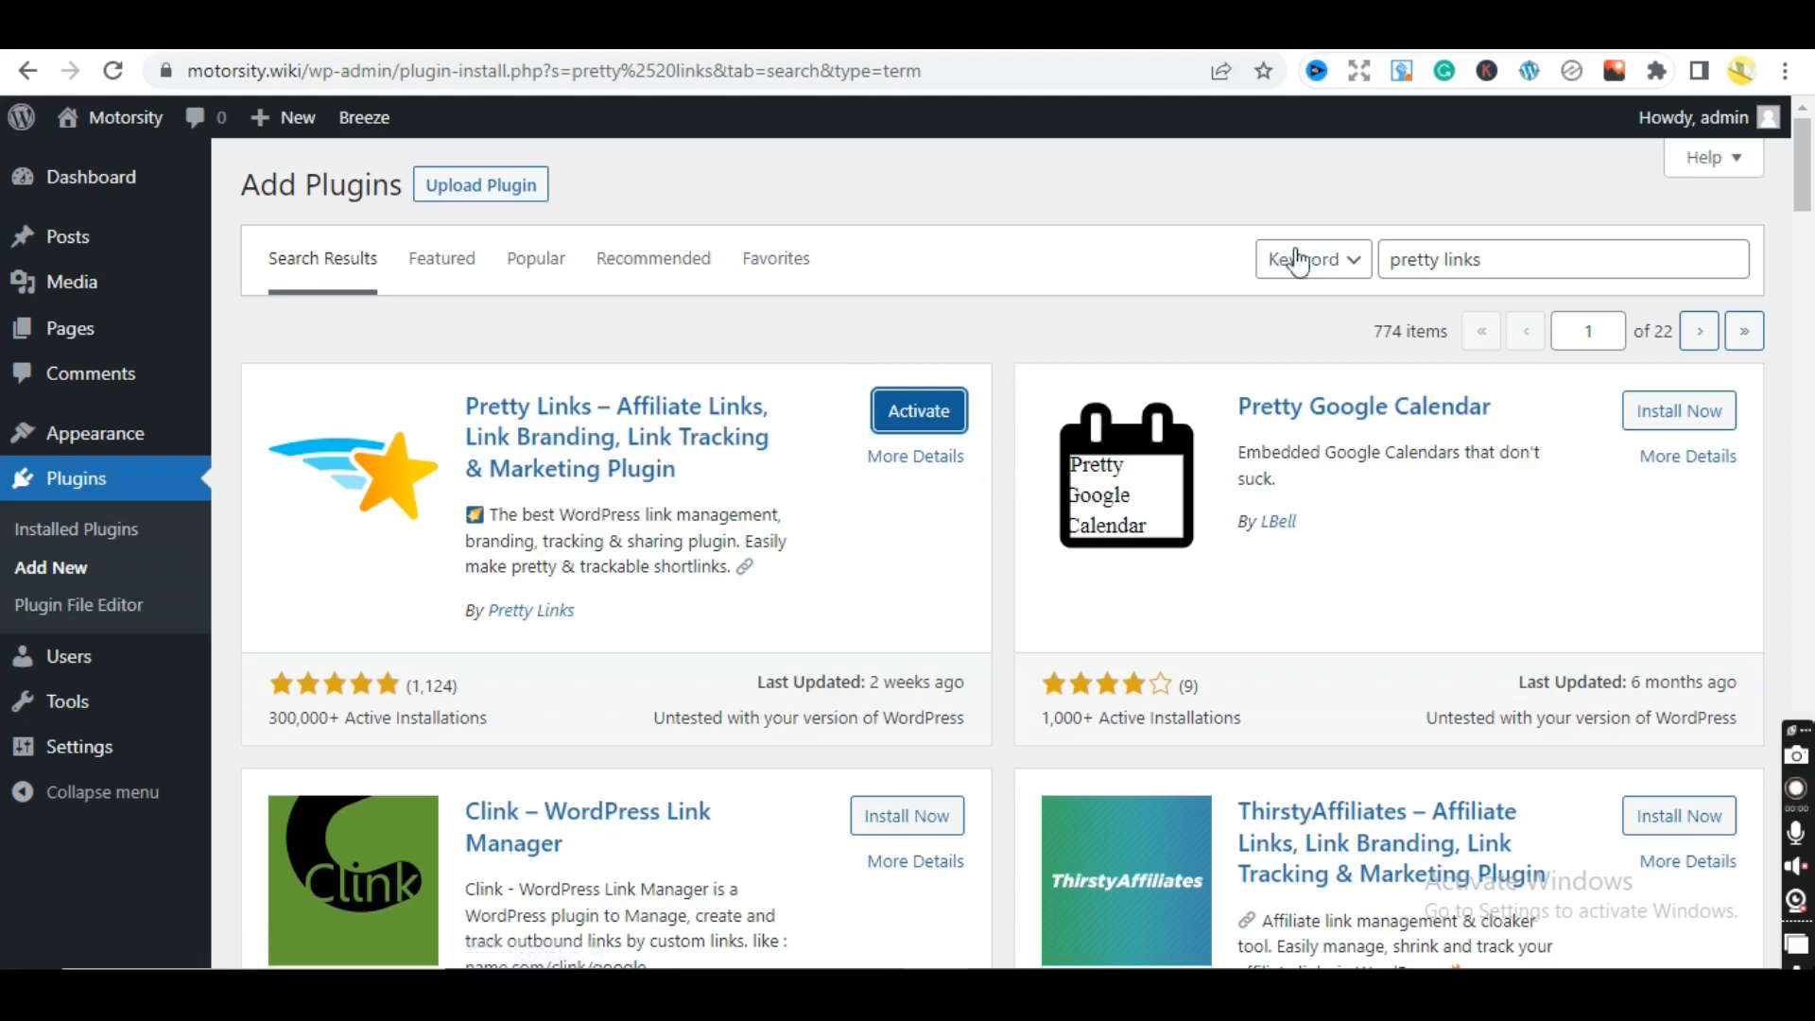
drag(1507, 259, 1376, 281)
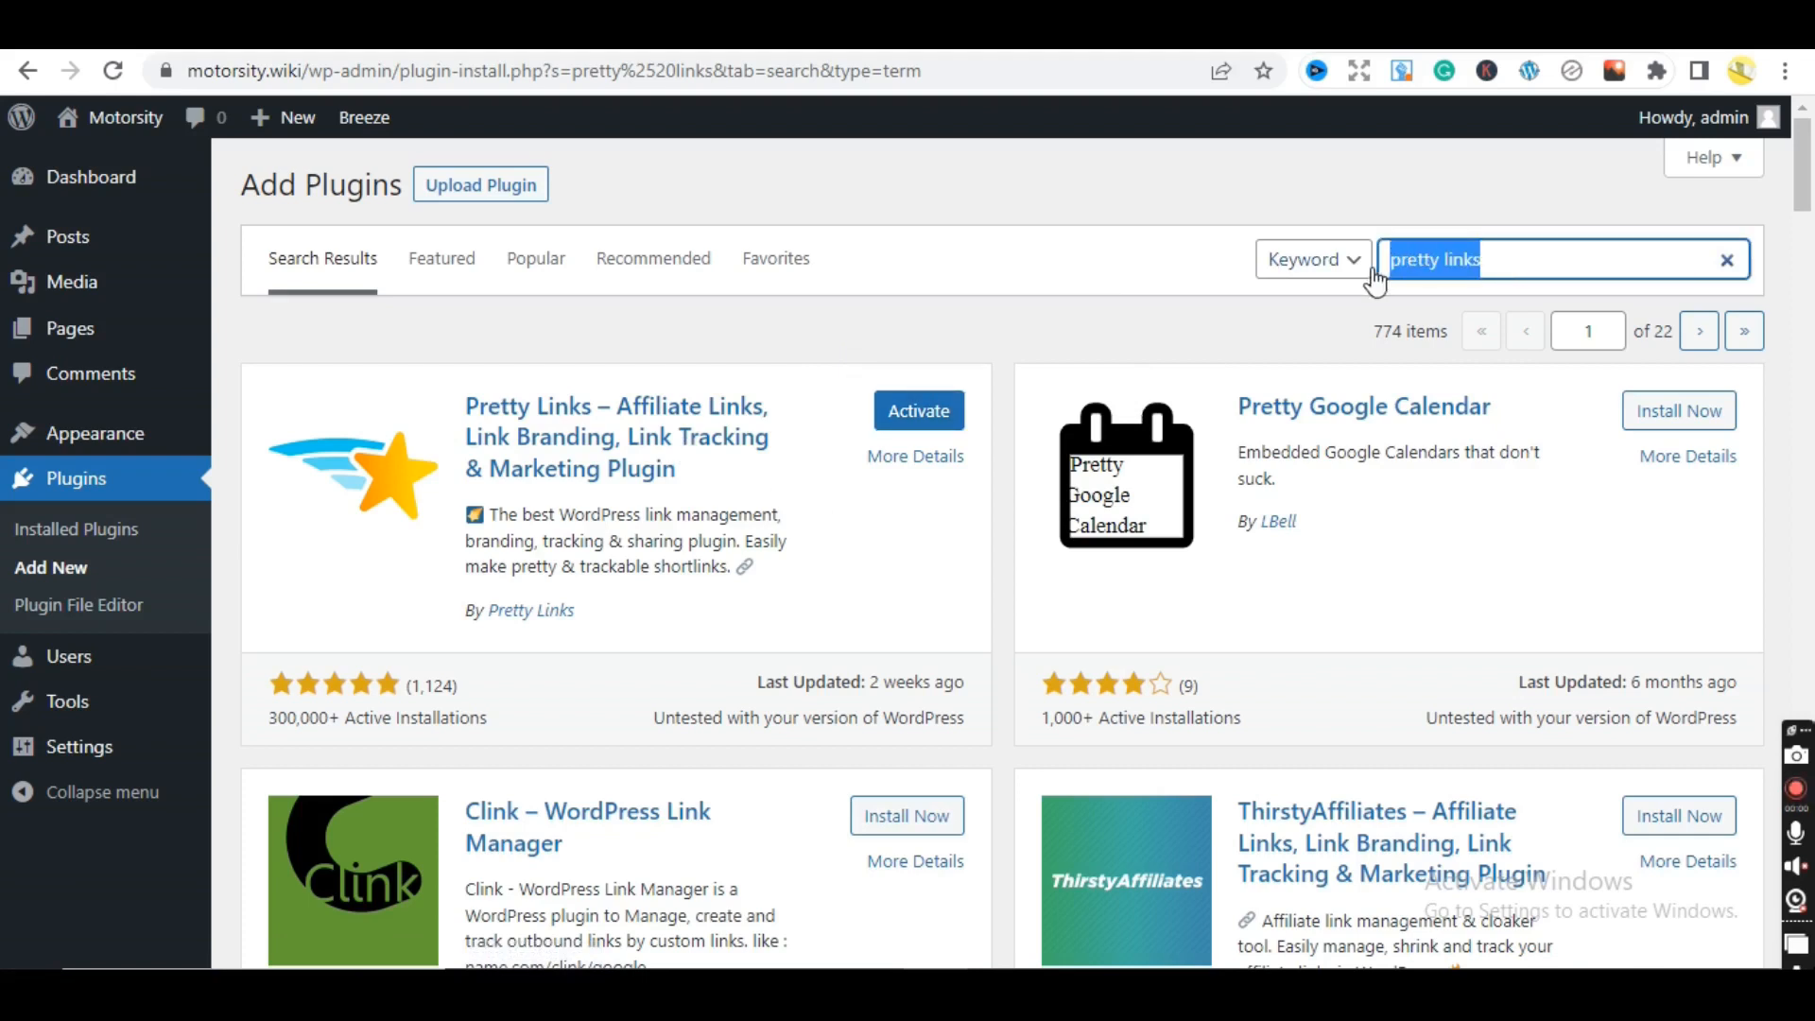
- Search for 'related post by taxonomy' and install the Related Posts by Taxonomy plugin
key(BackSpace)
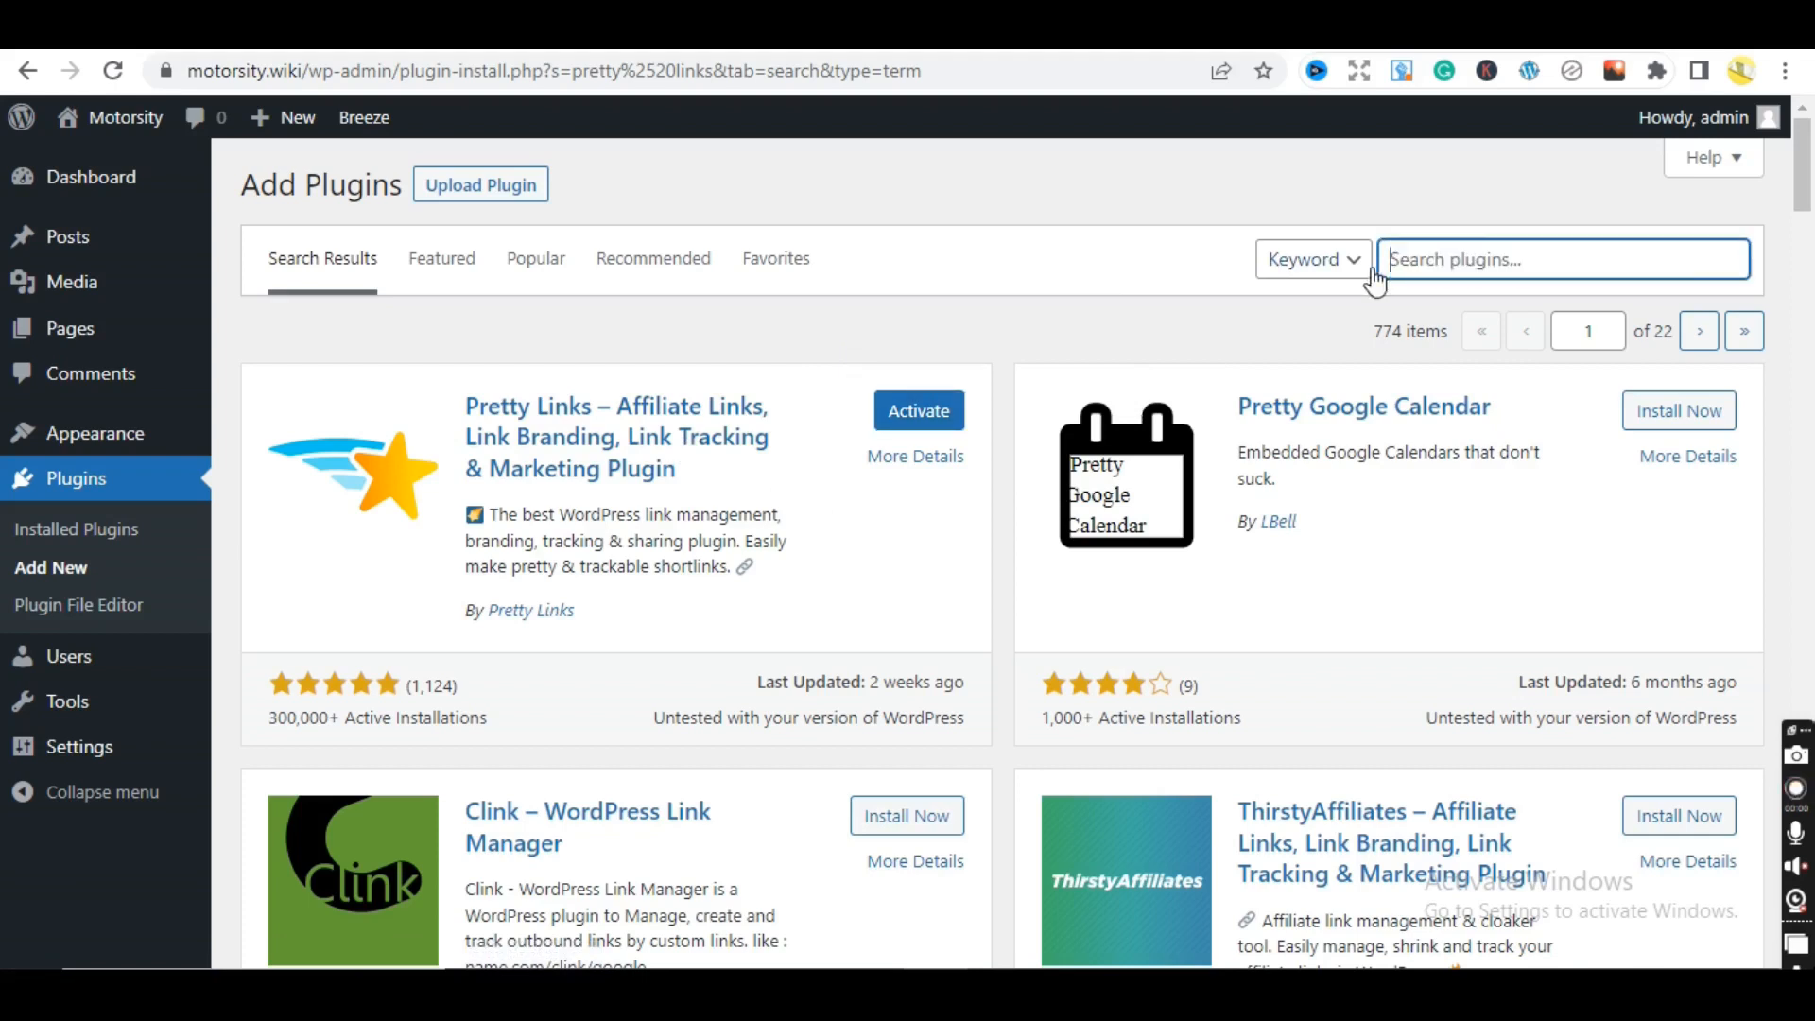
text(related)
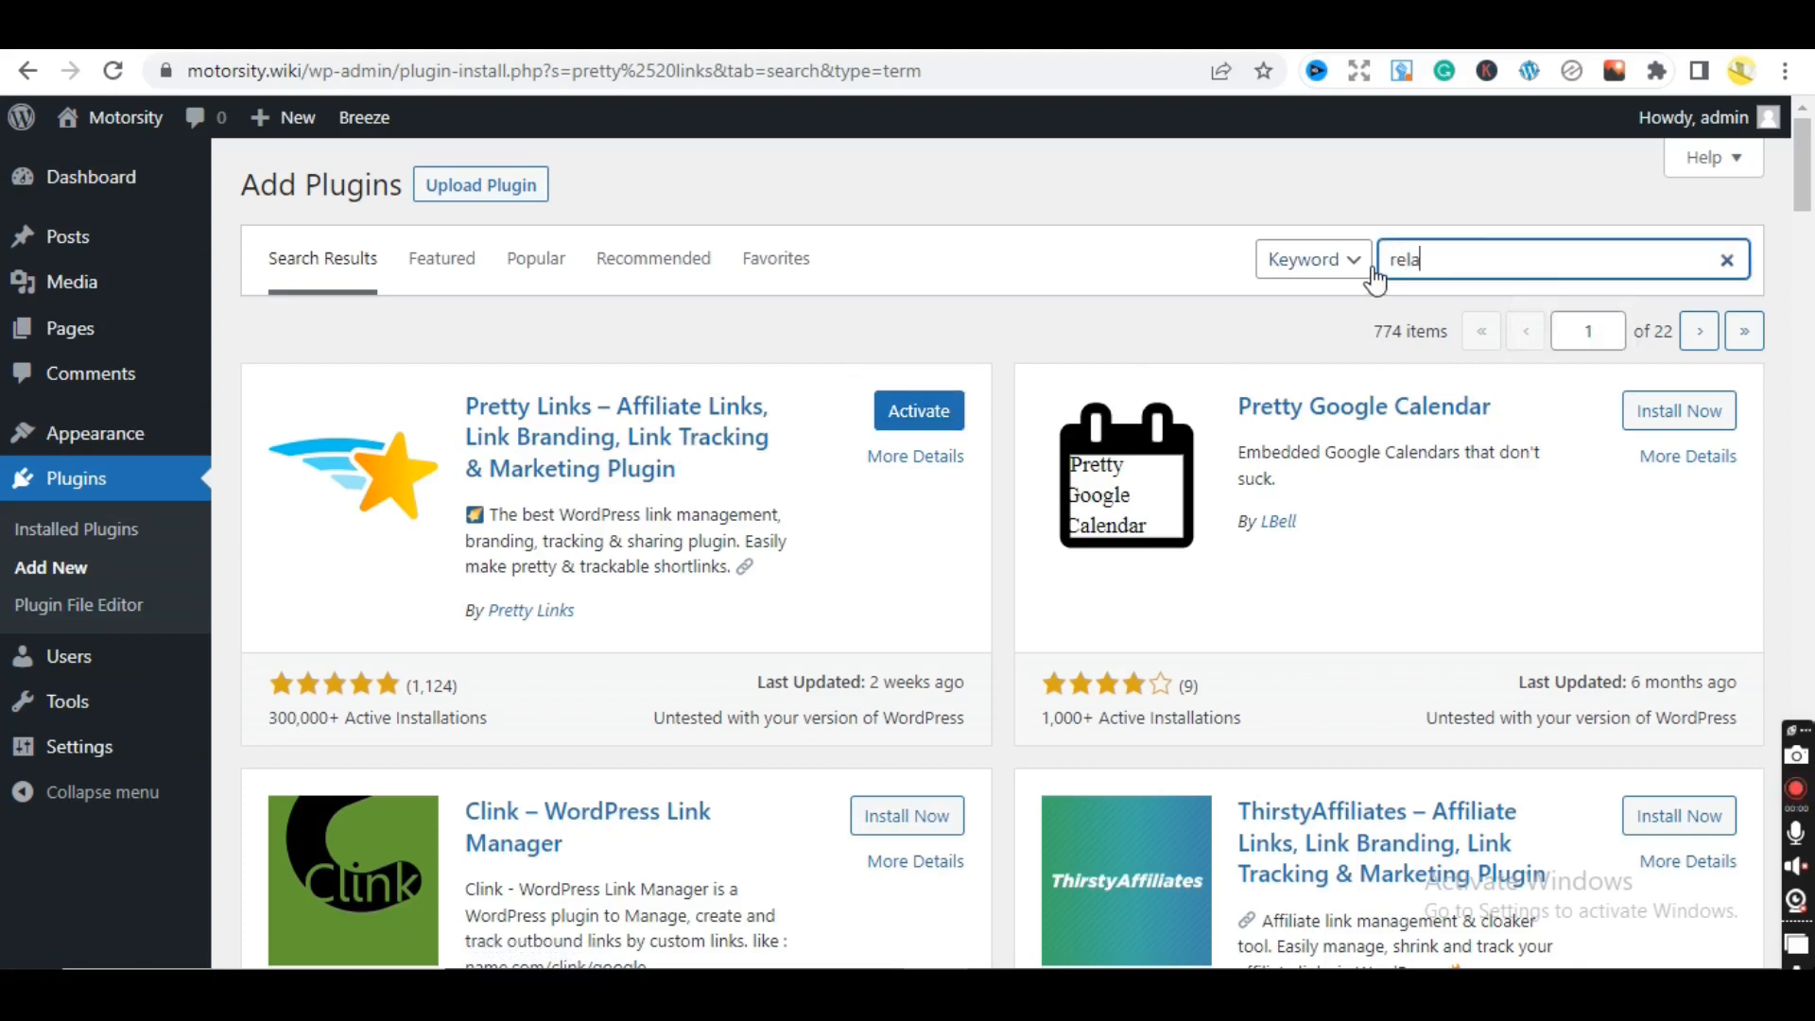
text( post)
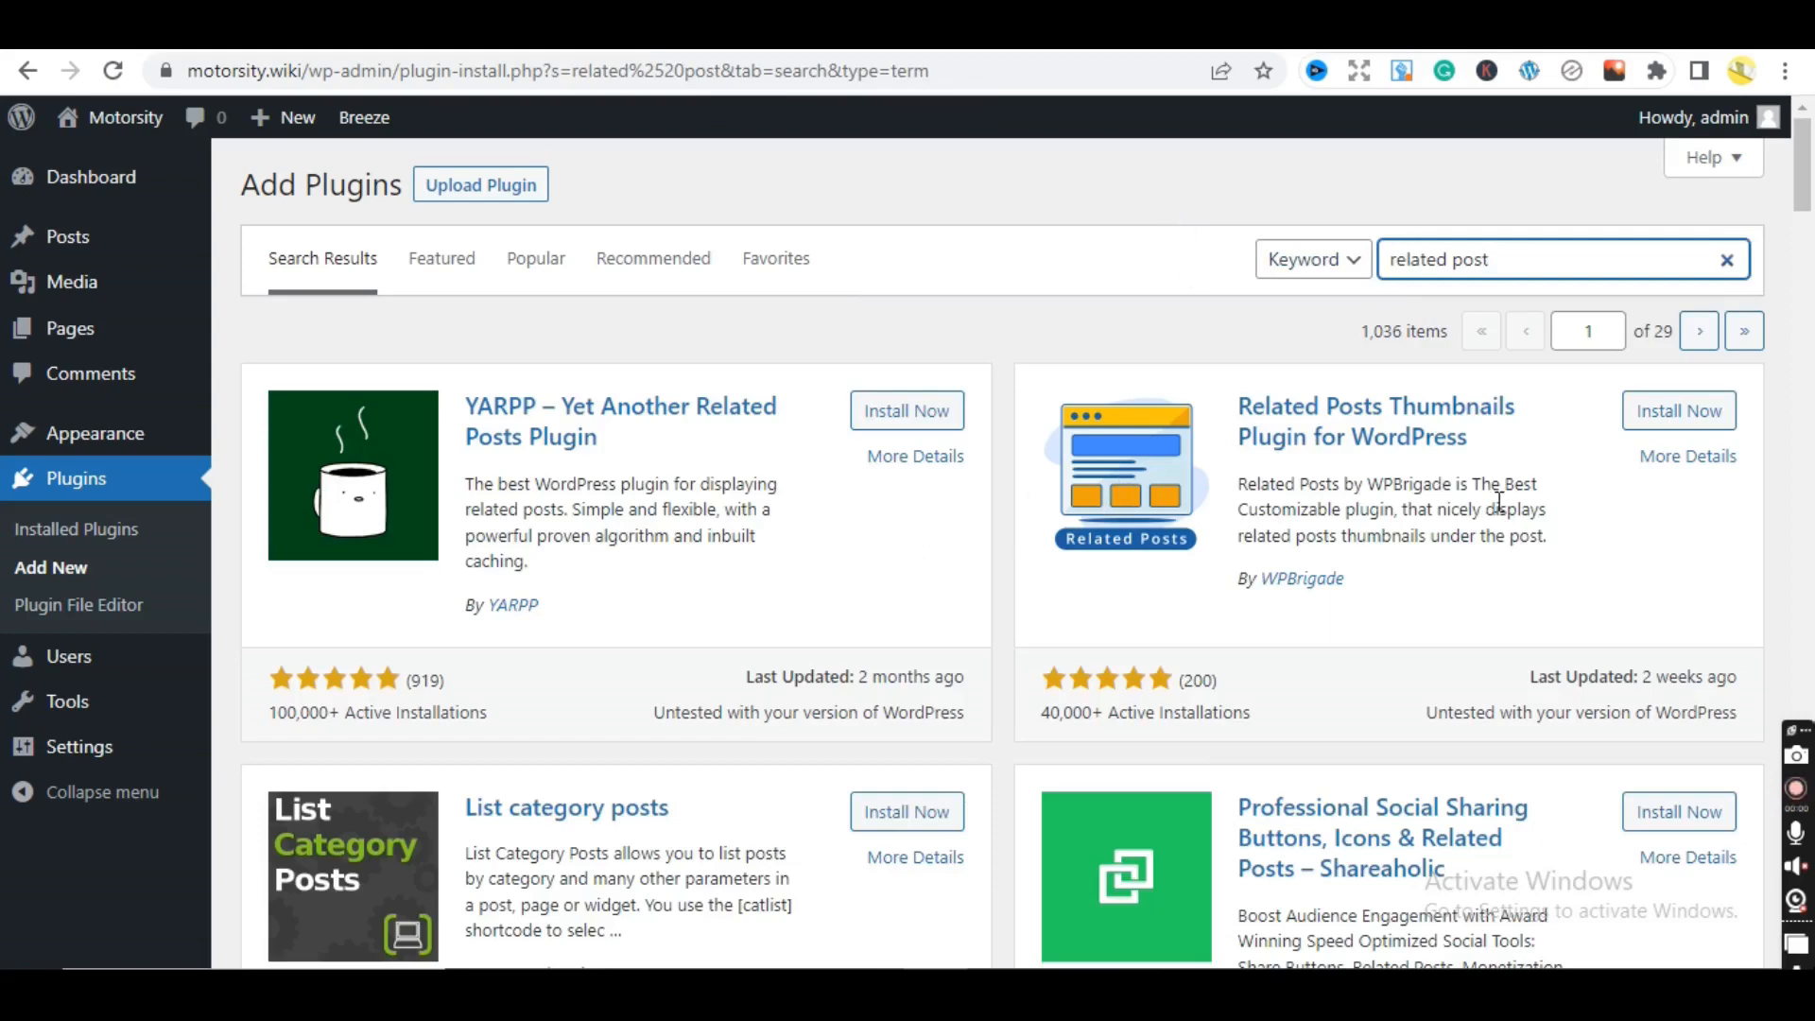
drag(1806, 210, 1806, 173)
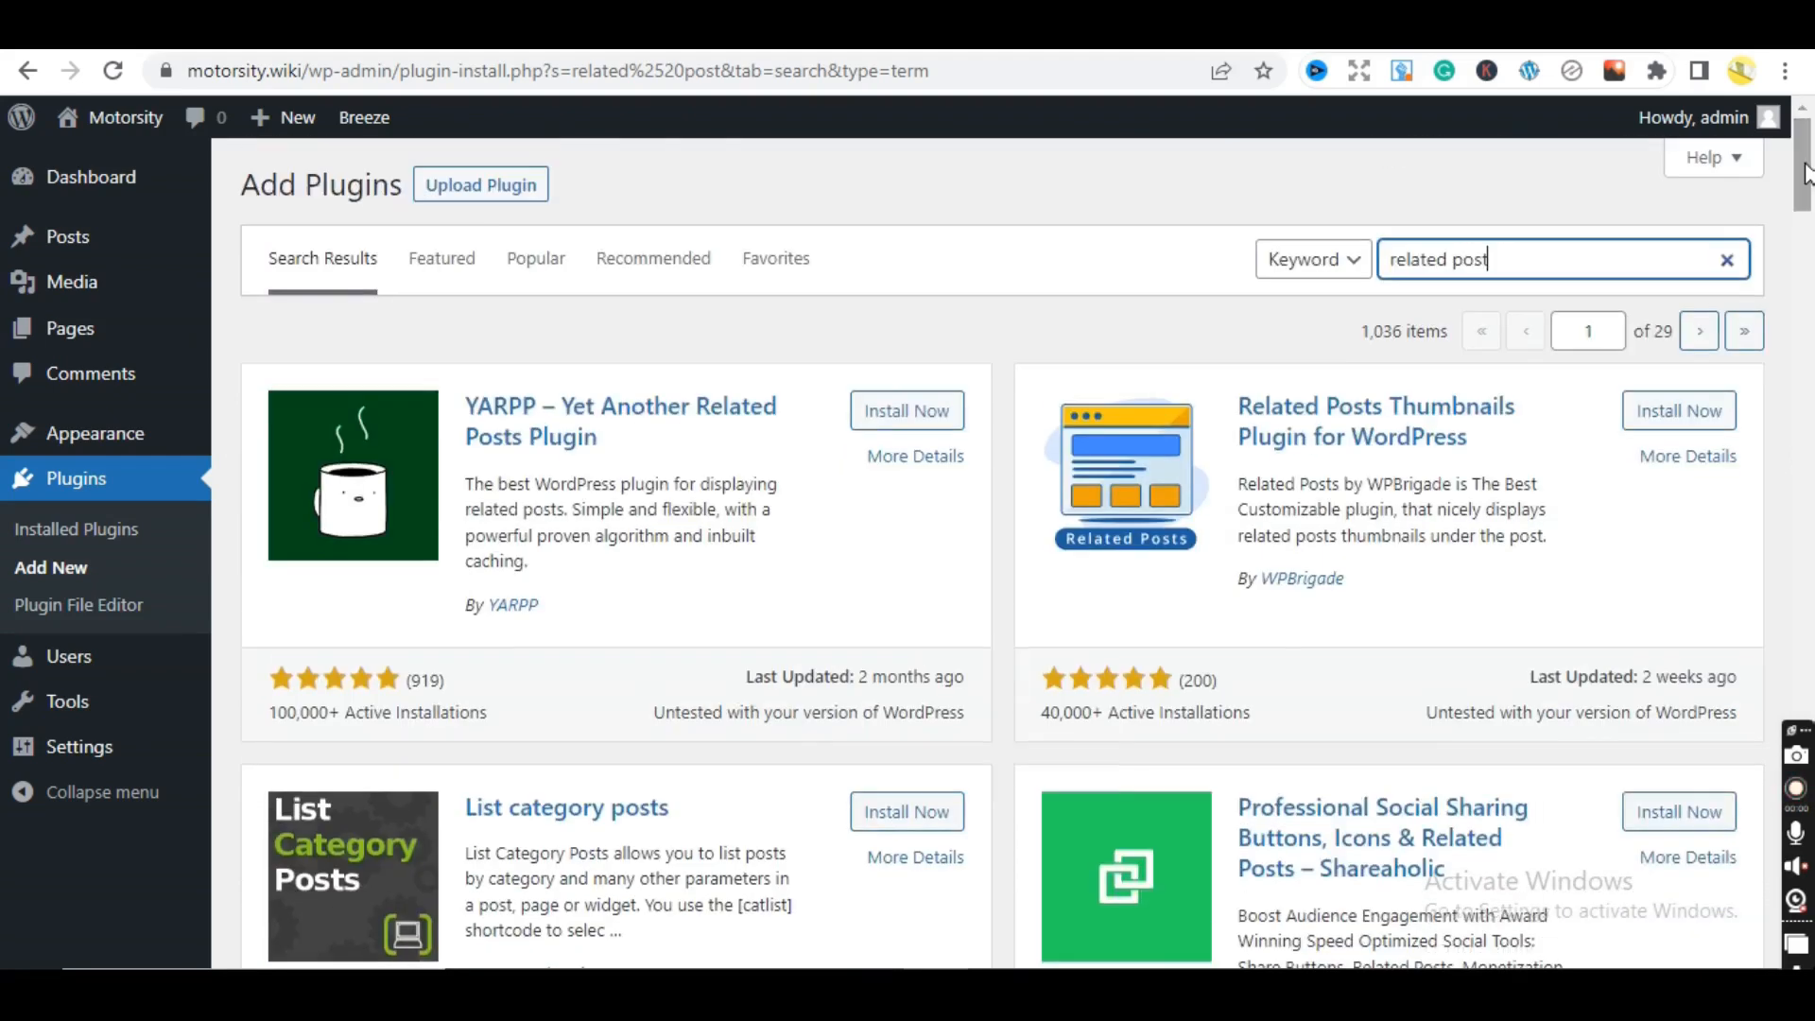
text(by)
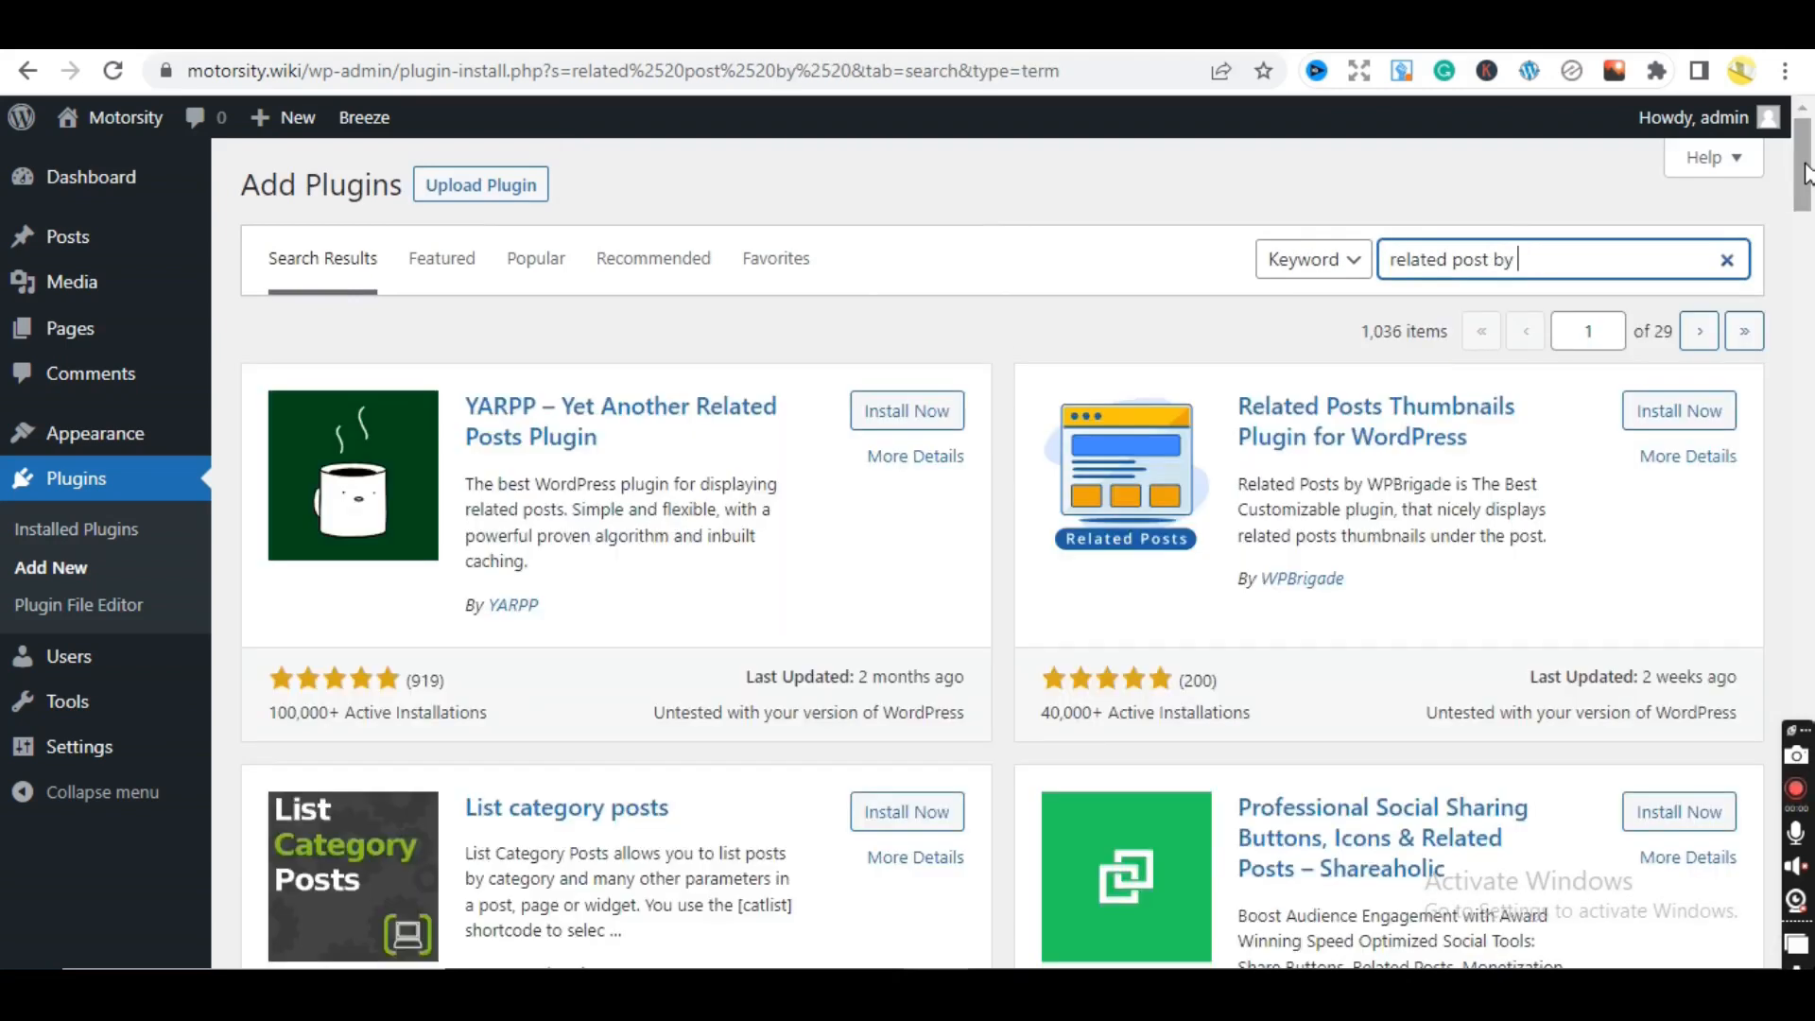
text(taxonomy)
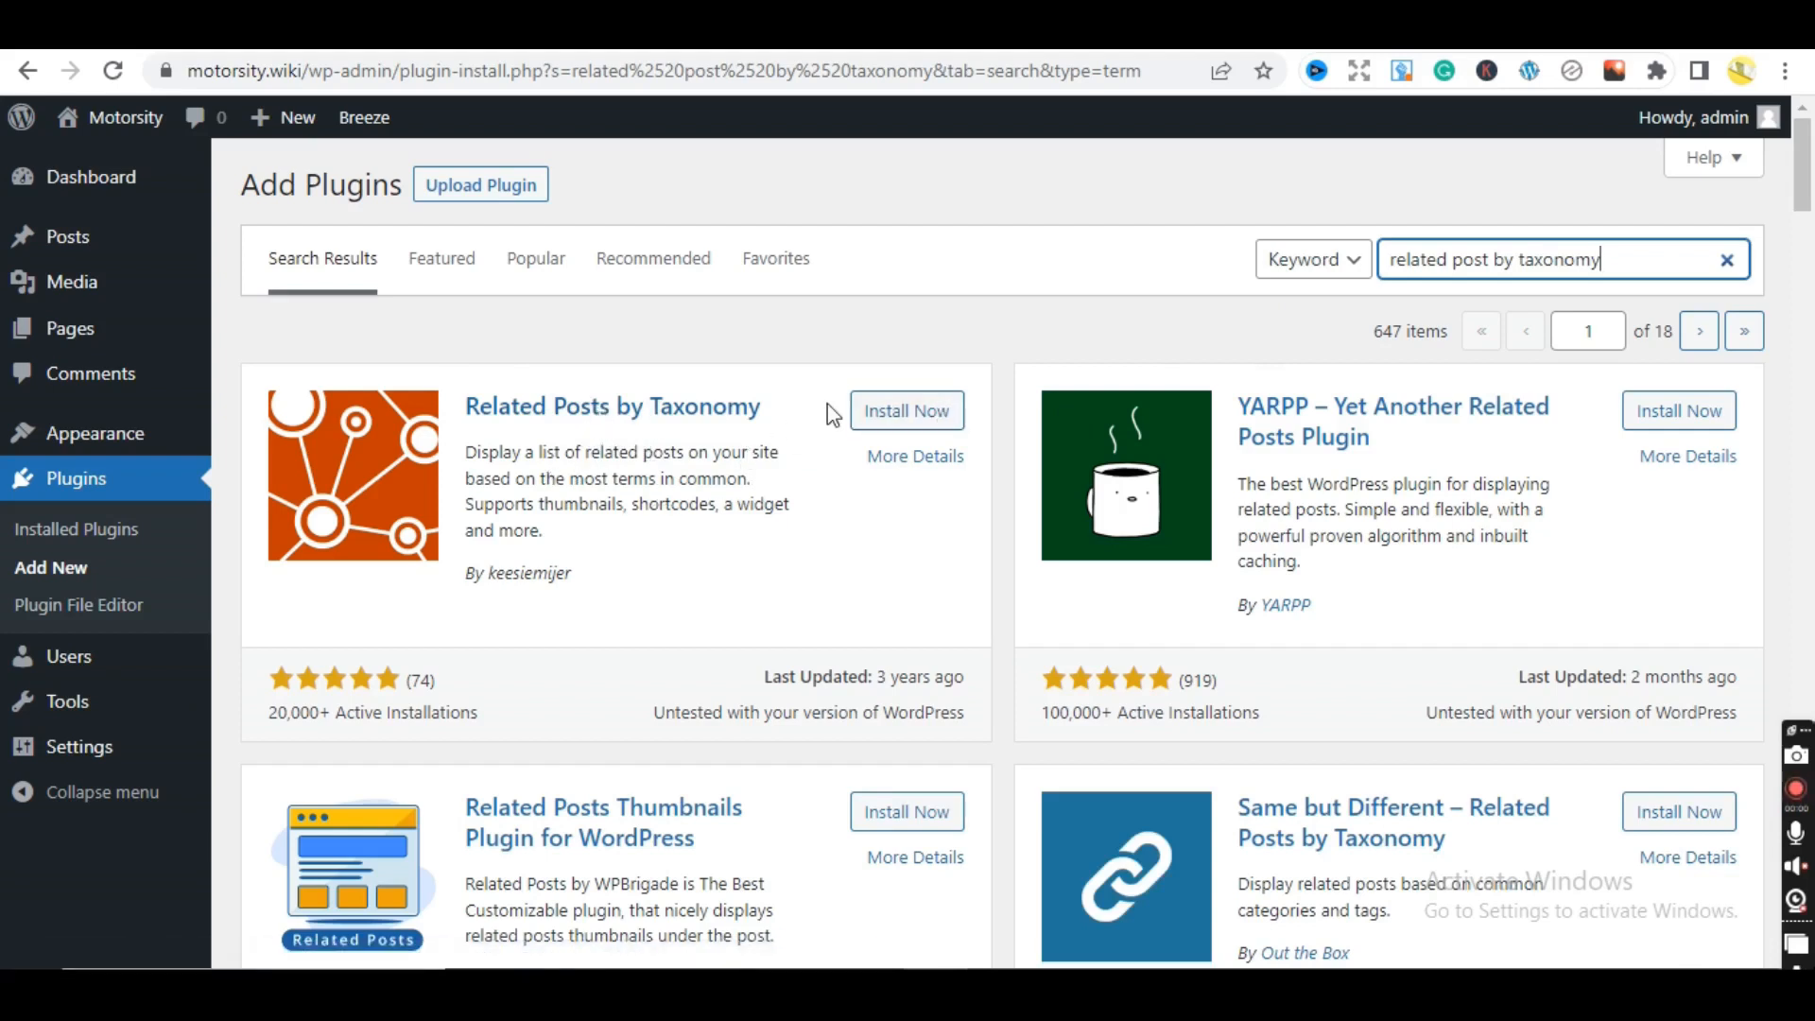
click(903, 416)
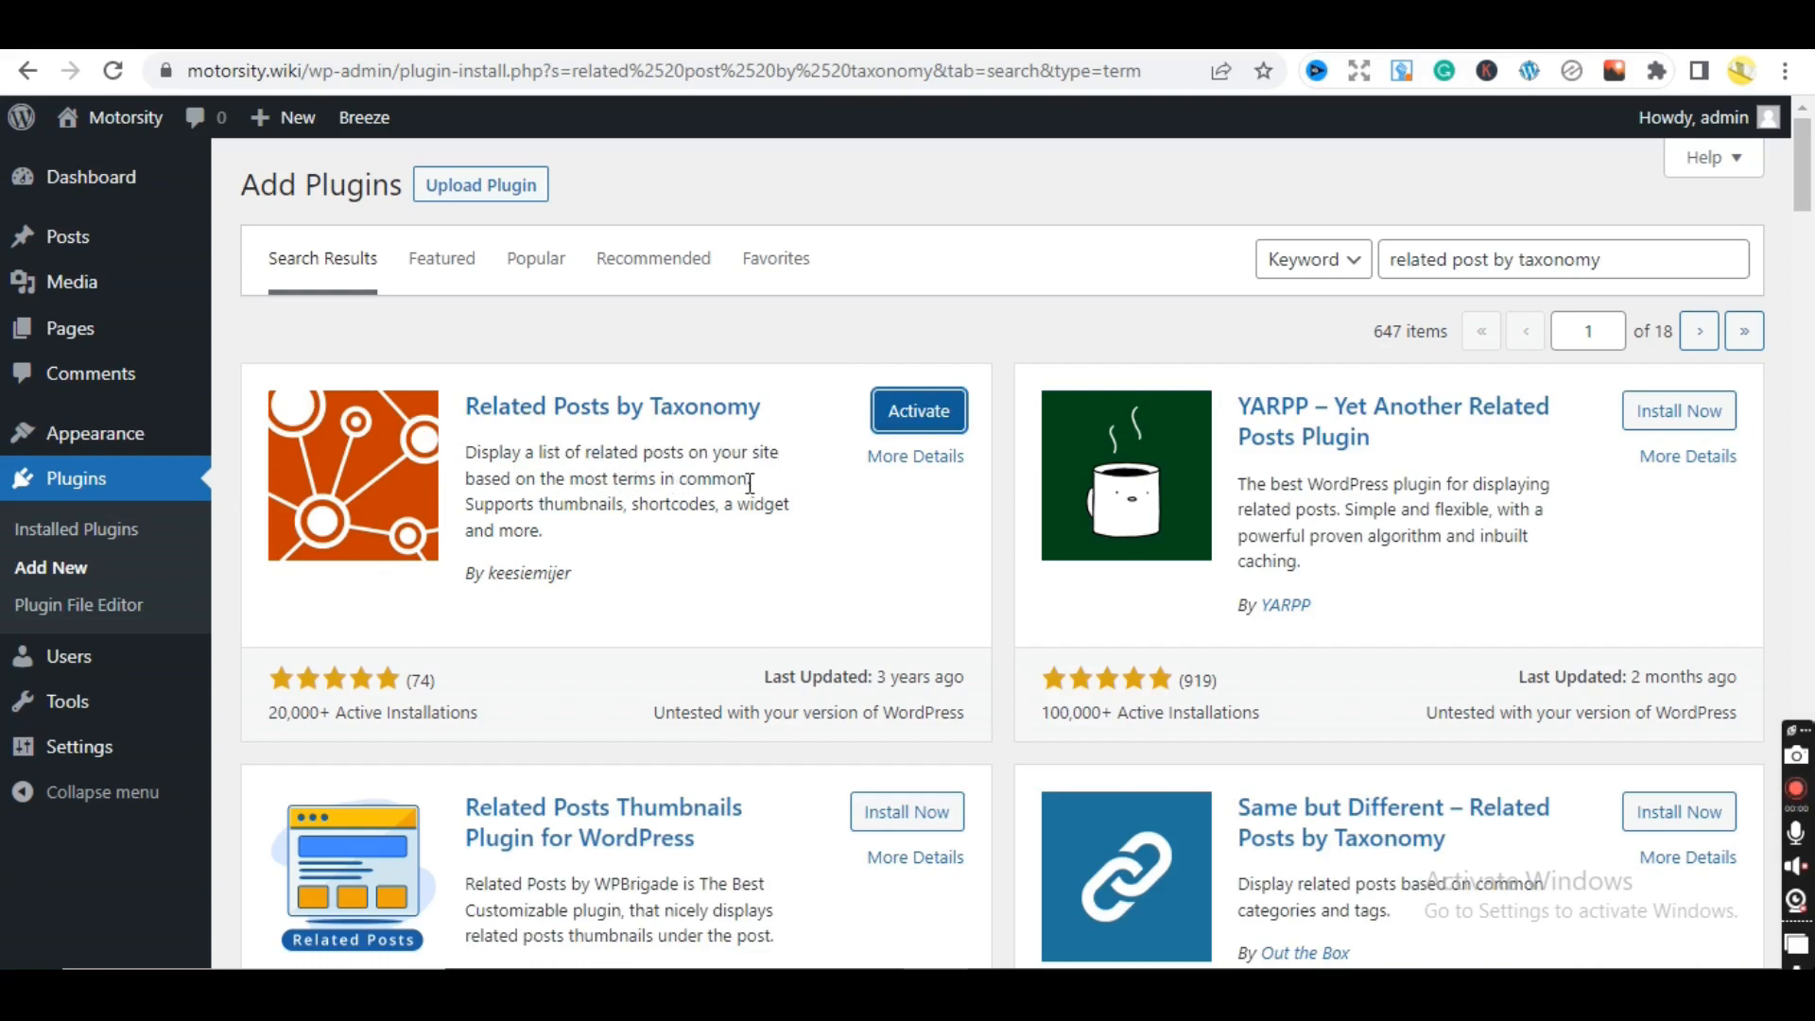
click(1647, 255)
drag(1648, 255, 1294, 244)
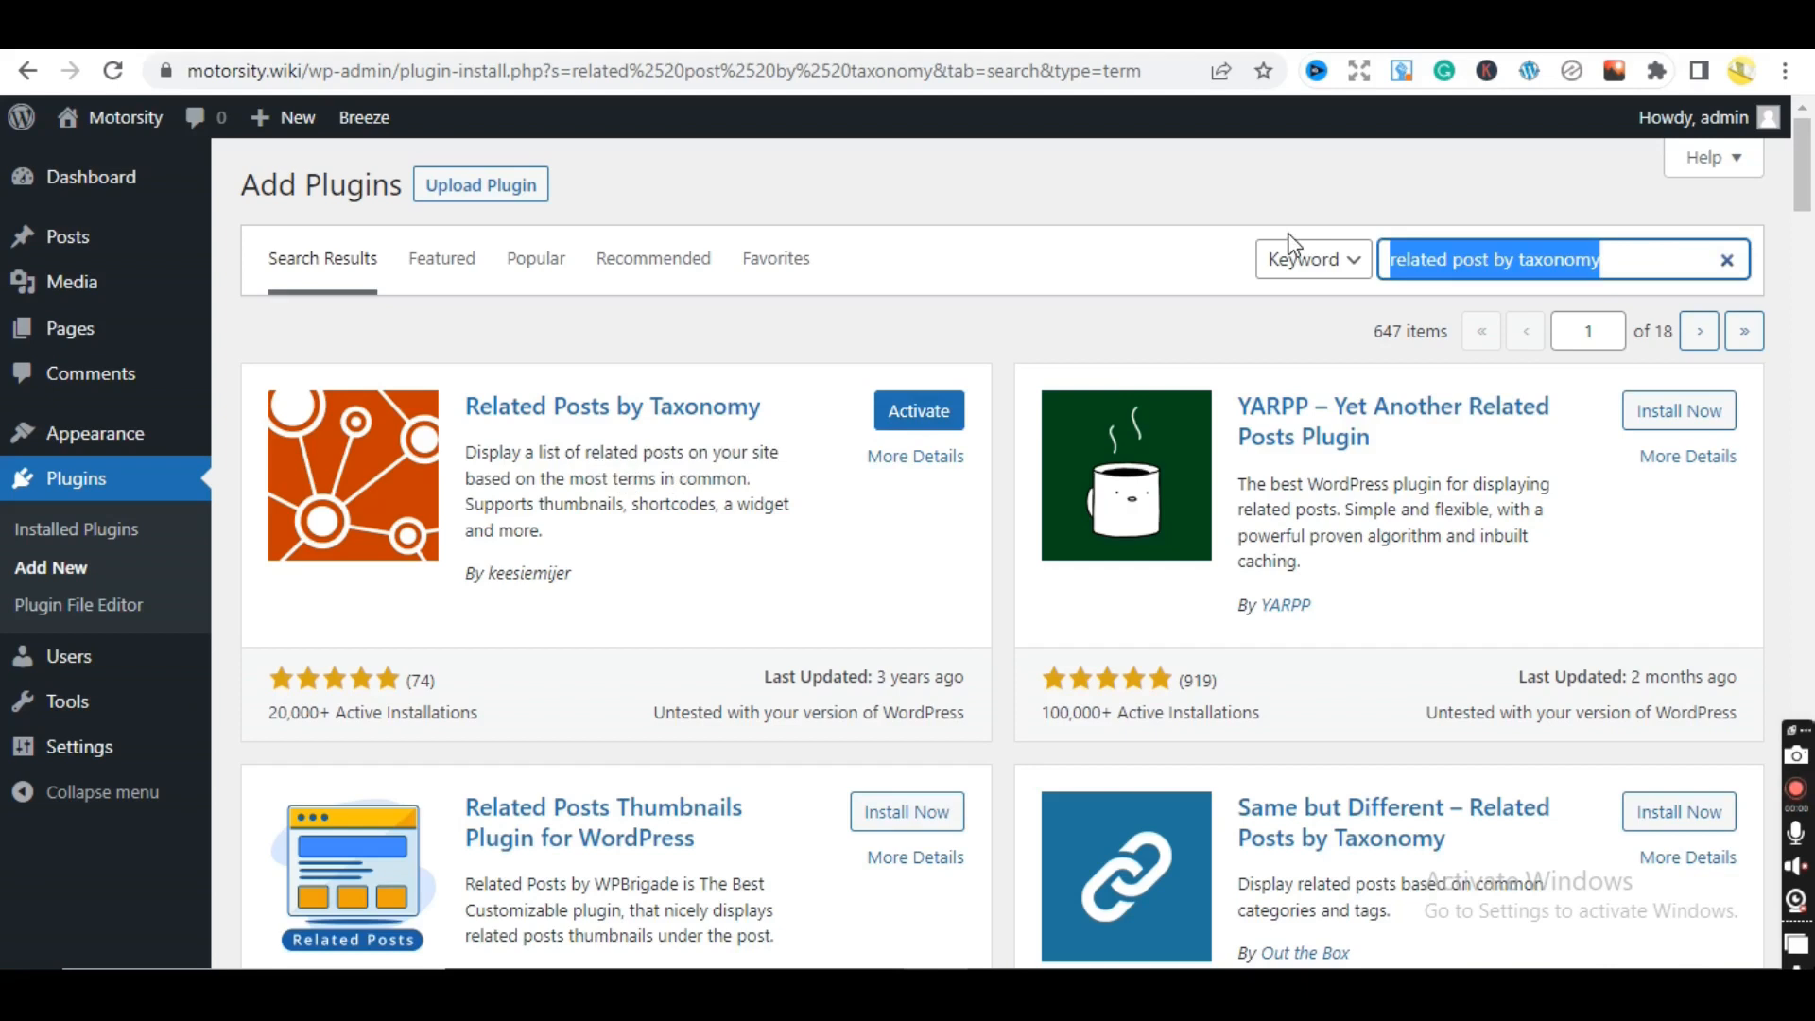
- Search for 'social warfare', then install and activate the Social Warfare plugin
text(socia)
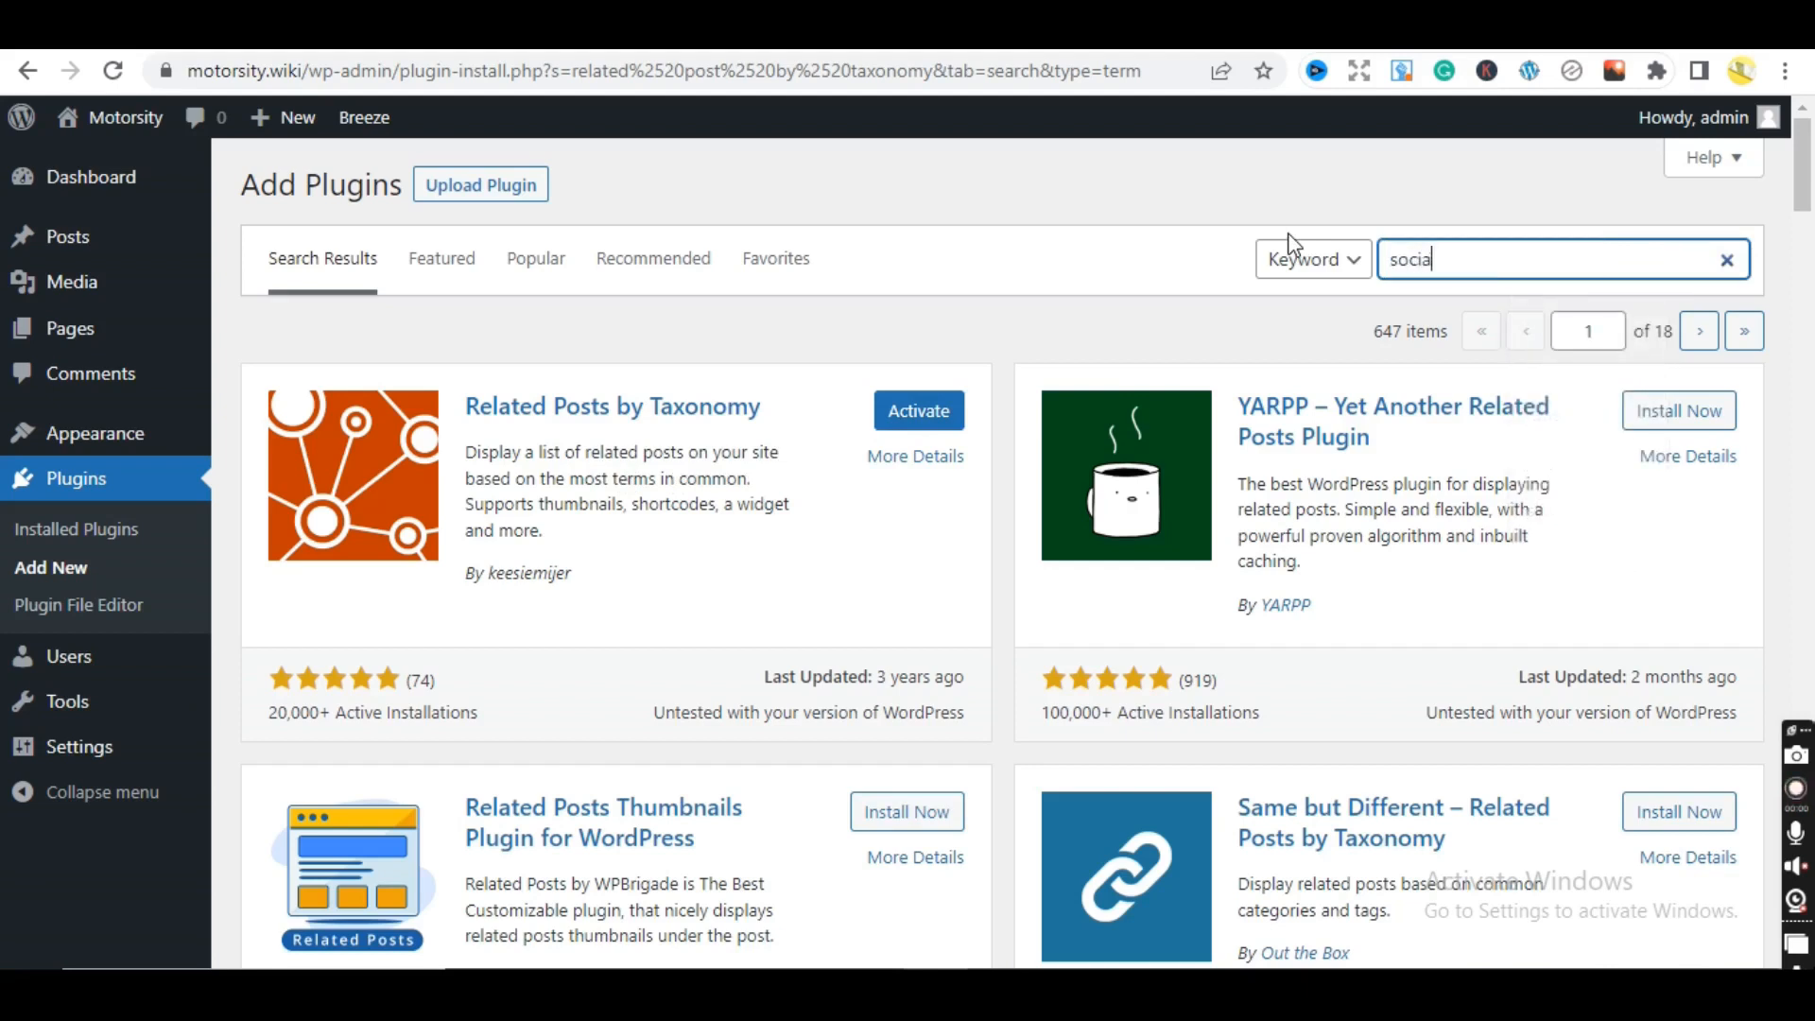
text(l warfare)
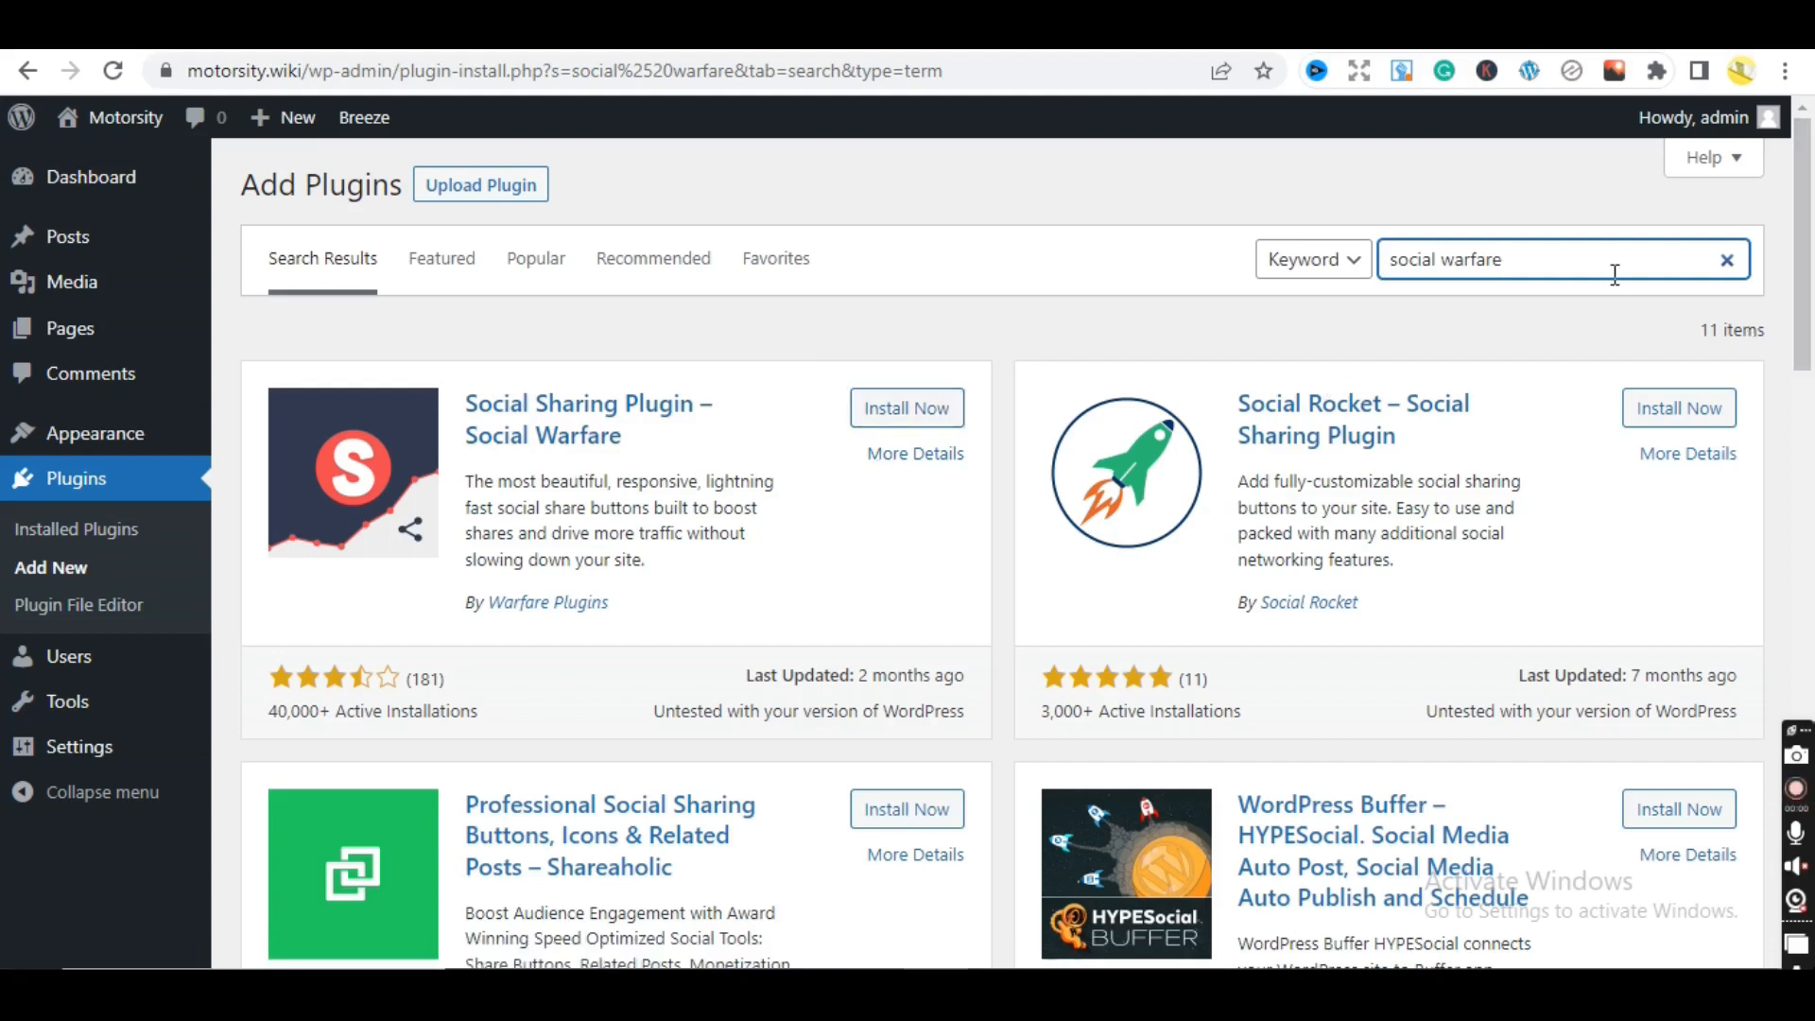
drag(1808, 260, 1810, 281)
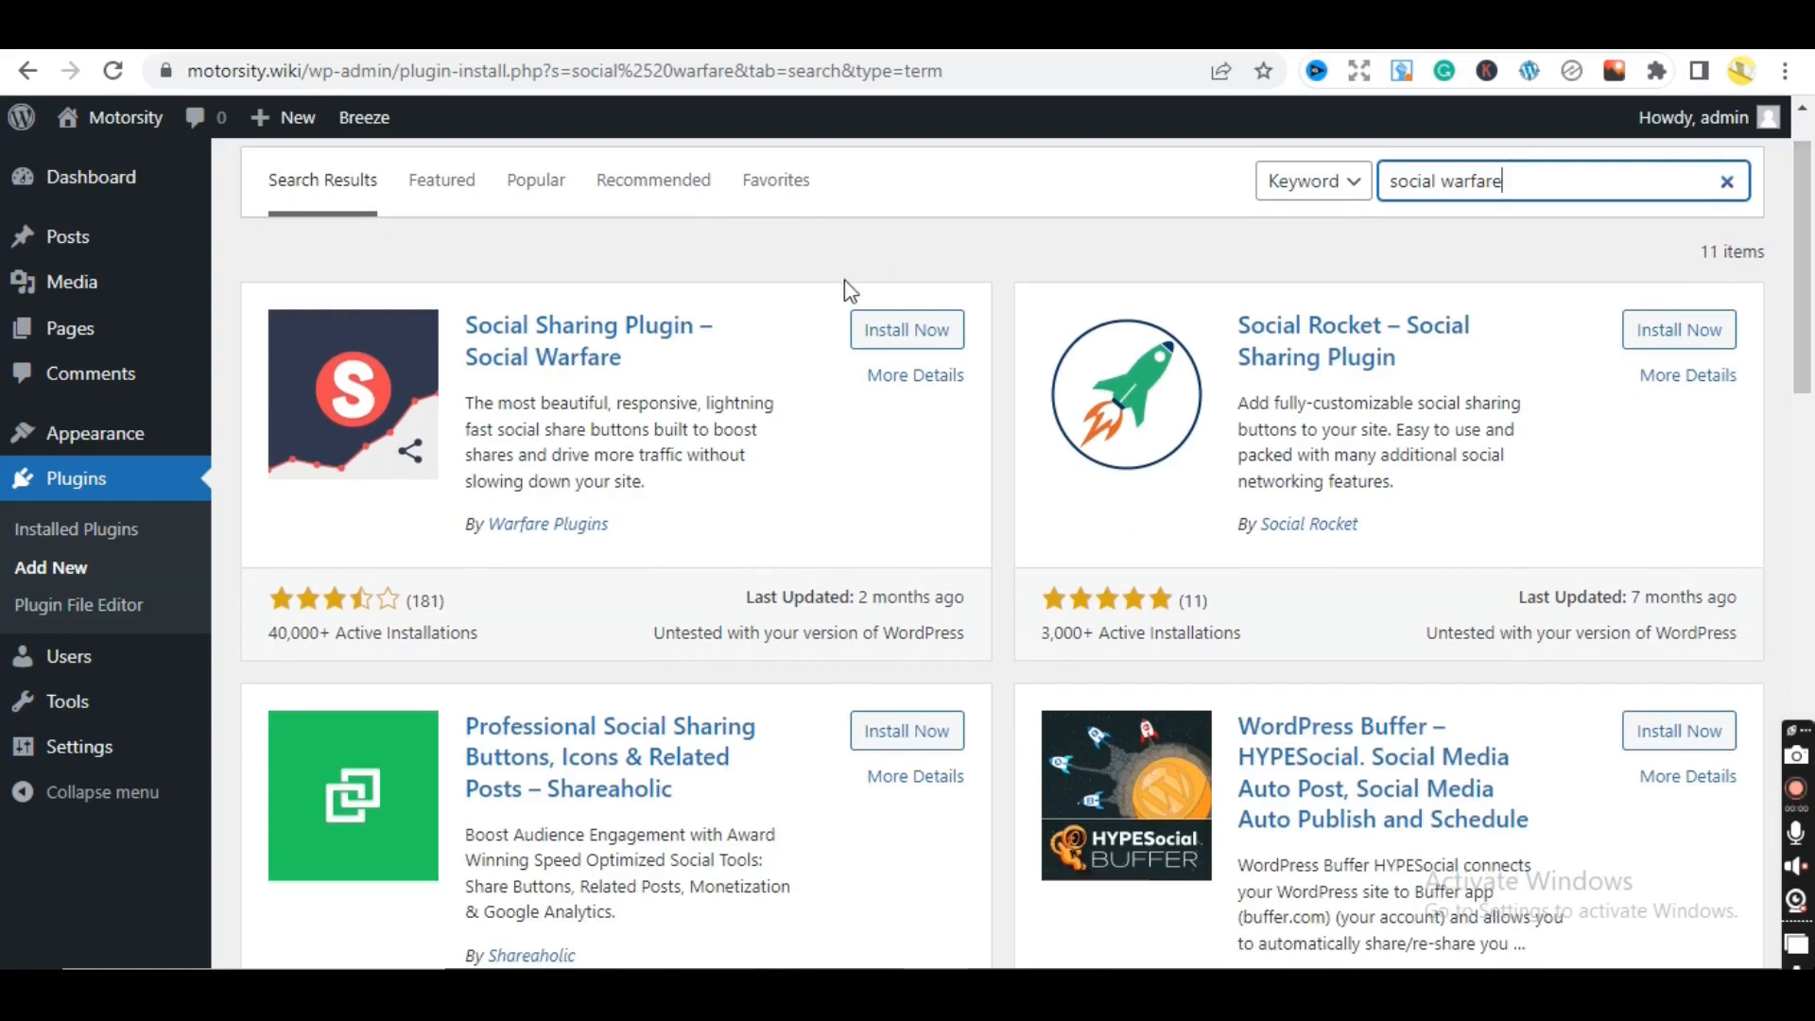
click(905, 329)
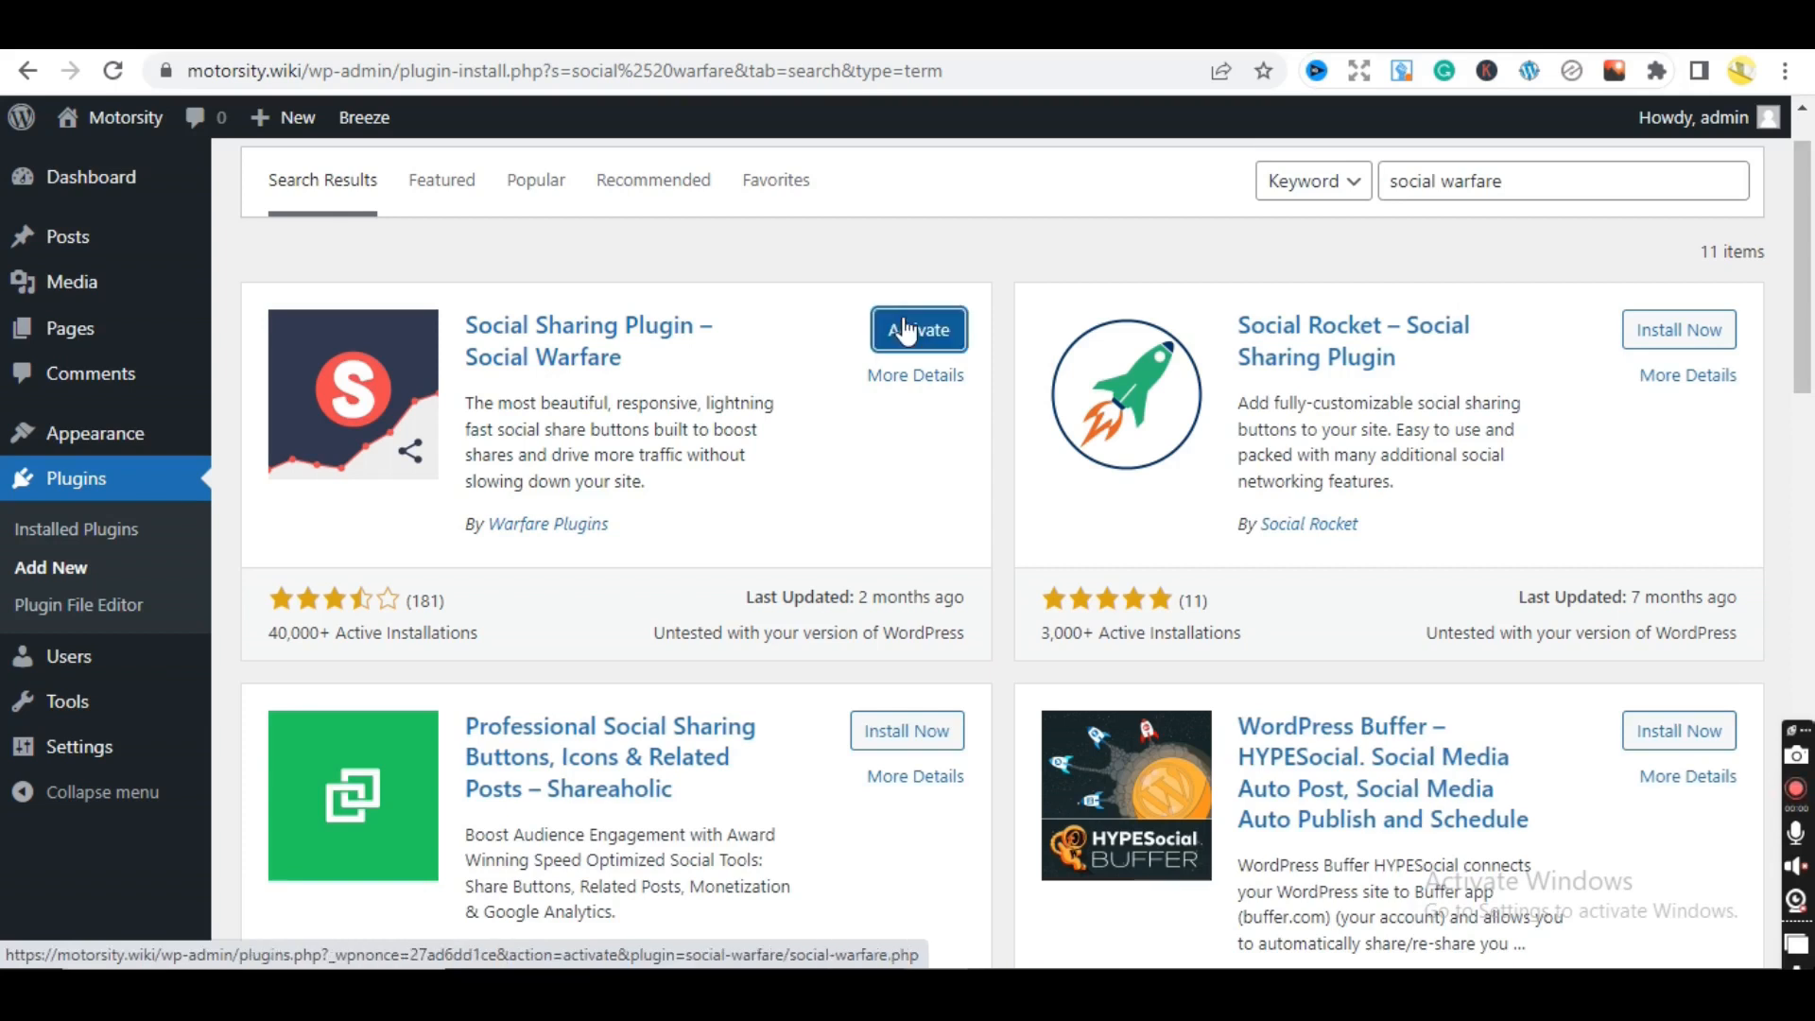
click(905, 329)
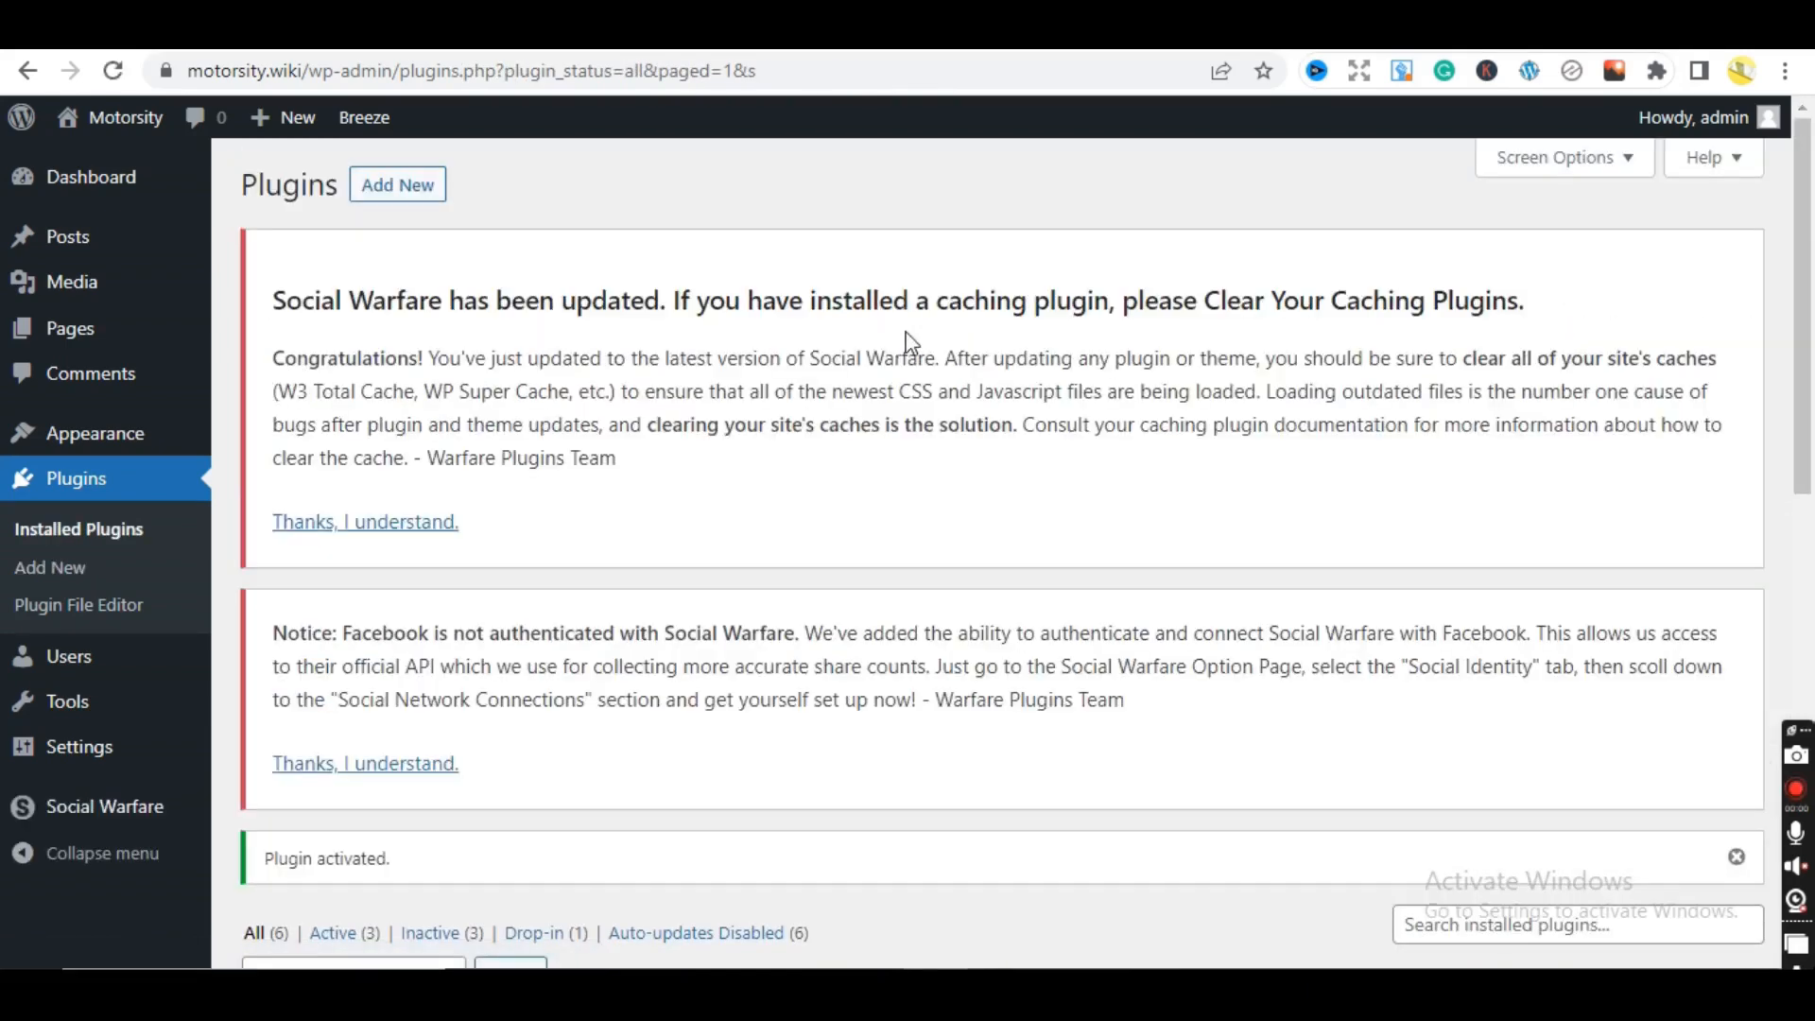
- Return to Add New plugins and dismiss the Social Warfare update and Facebook notices
drag(1812, 426, 1579, 281)
click(398, 185)
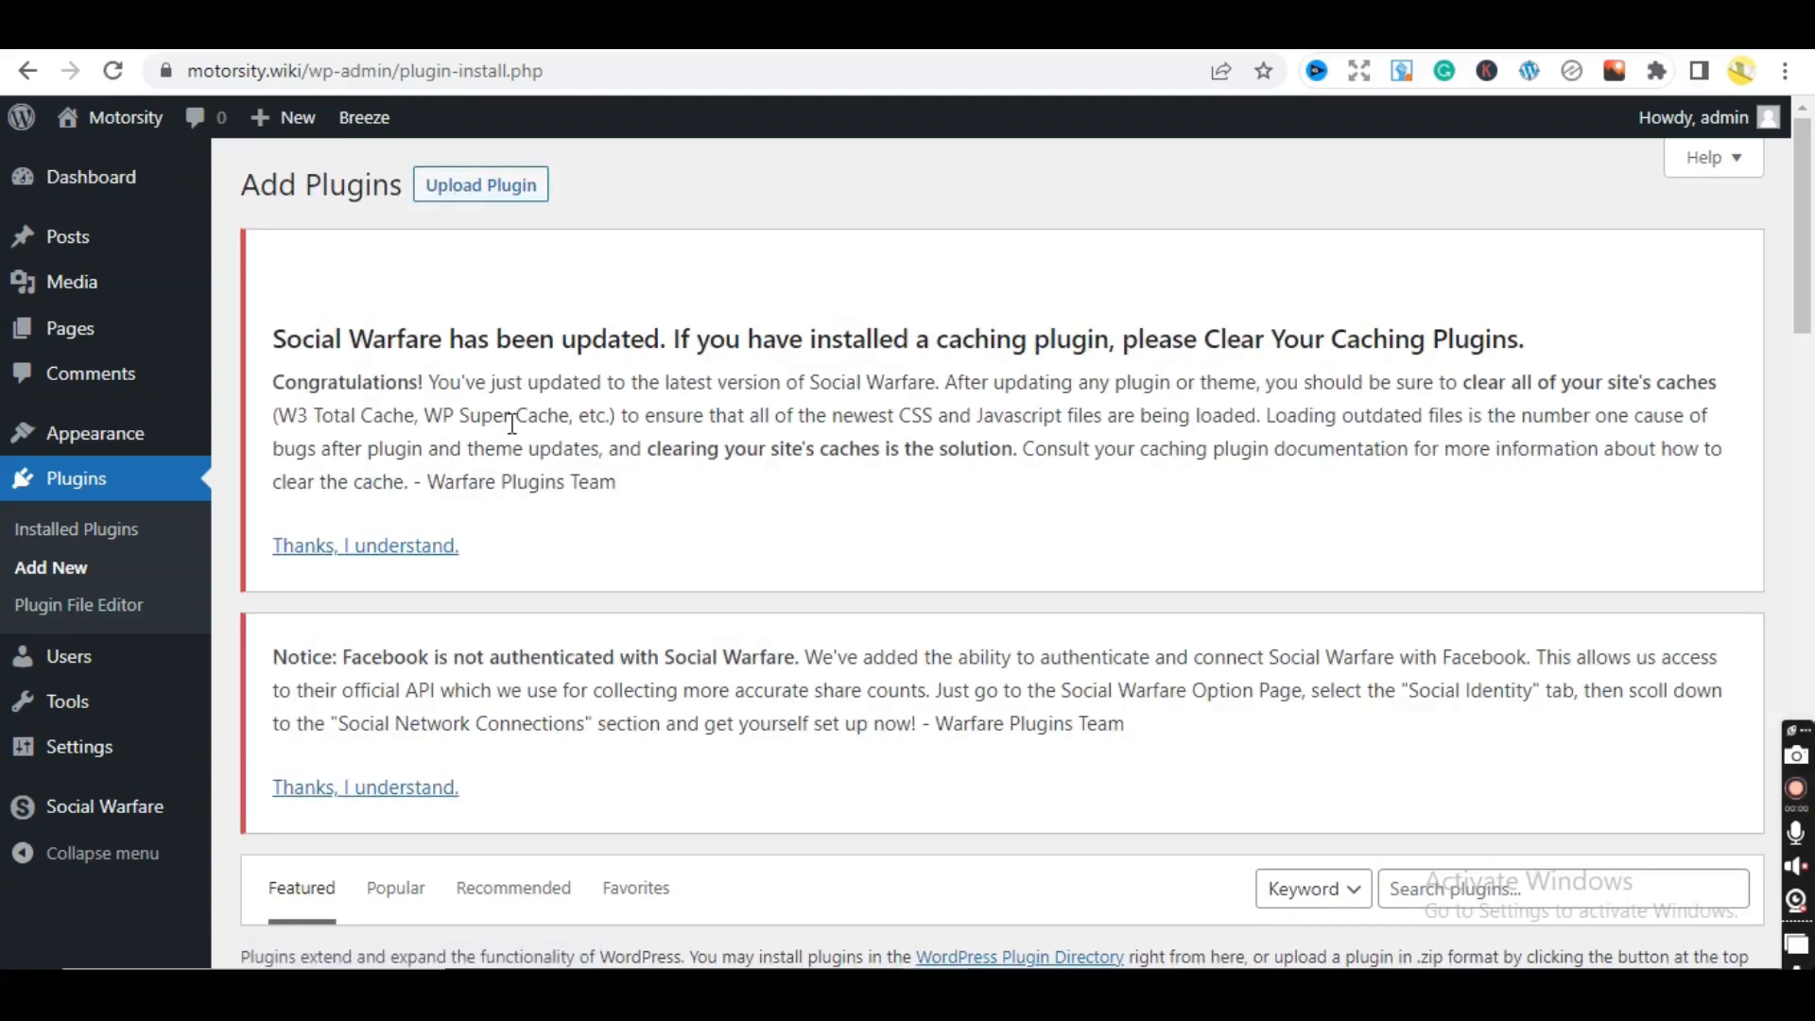
click(391, 556)
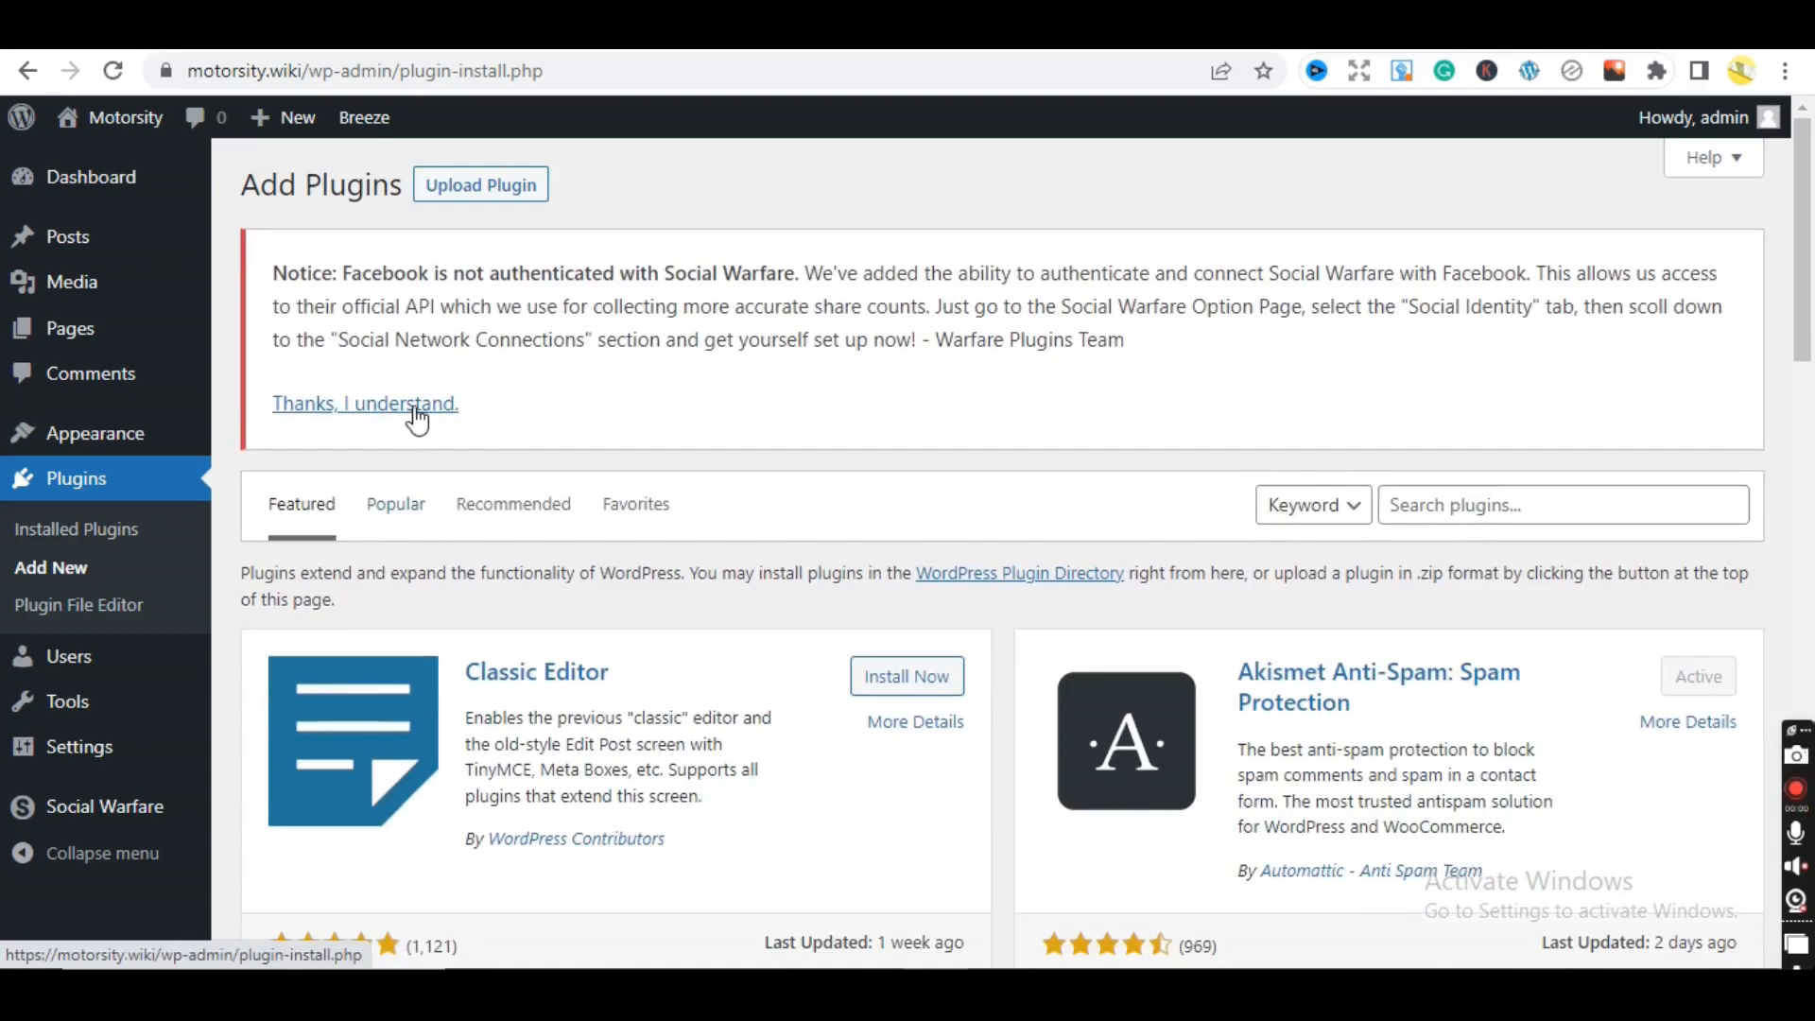
click(416, 406)
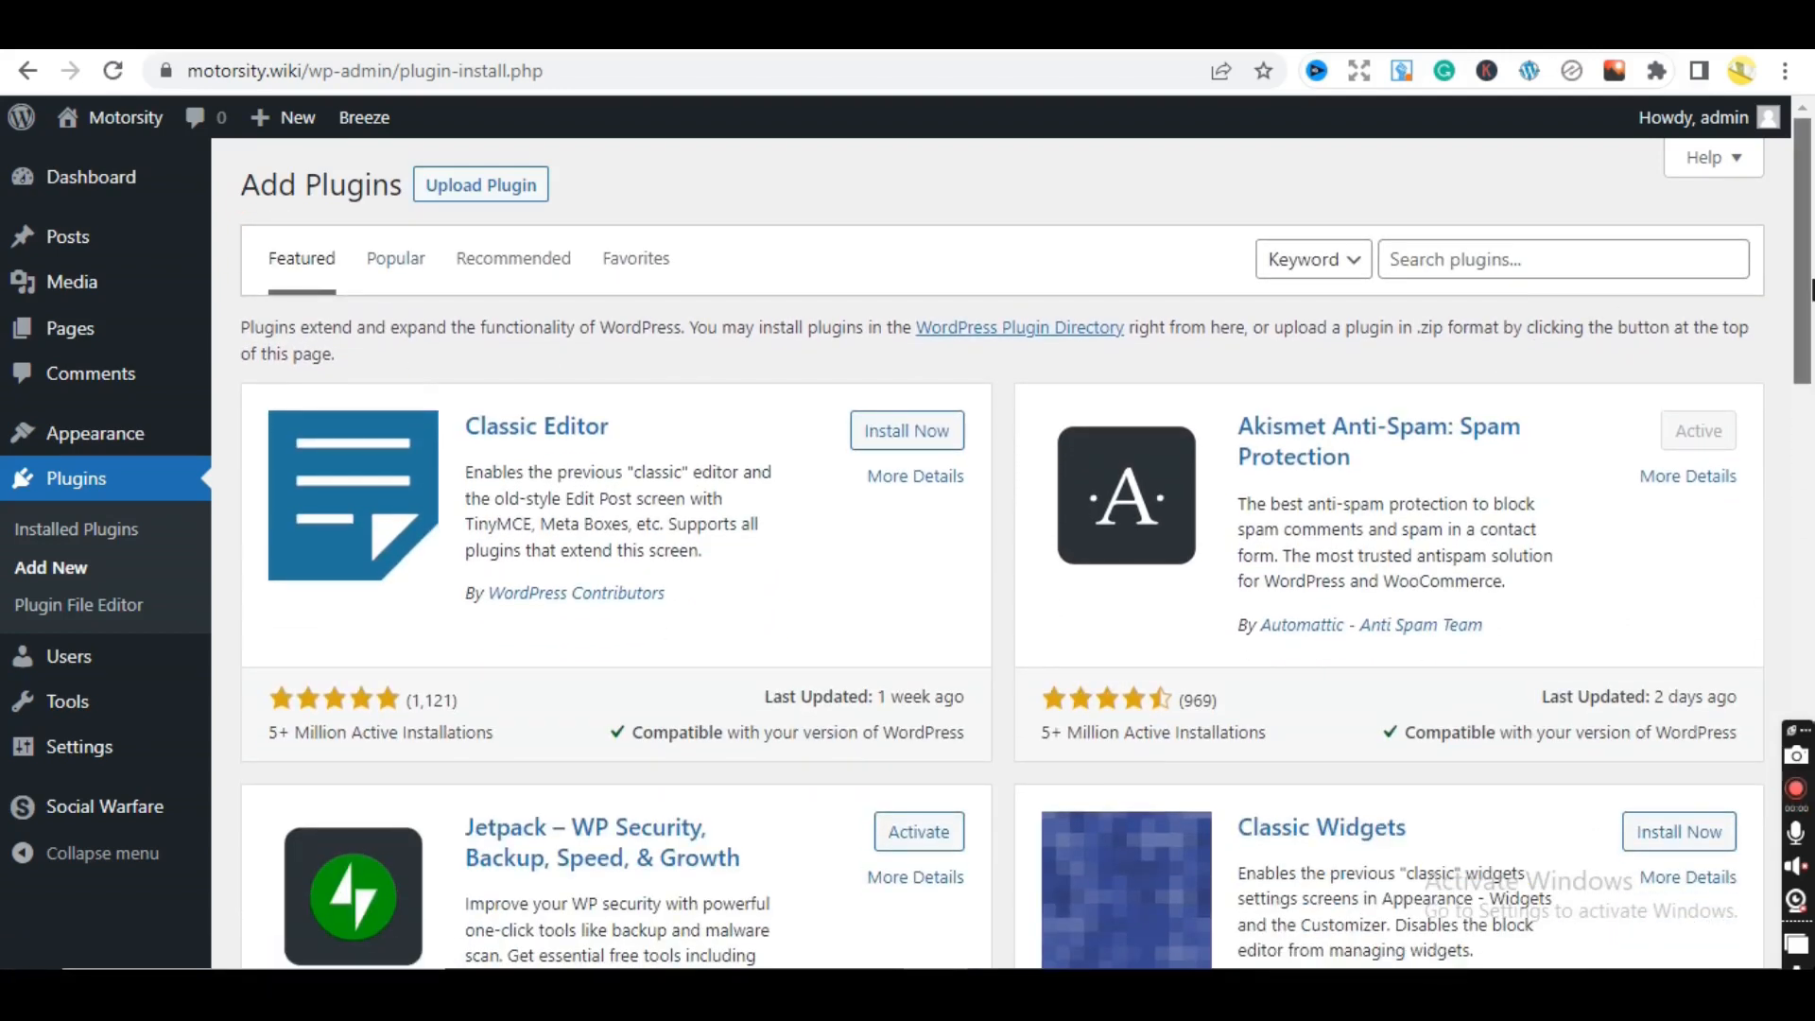
drag(1809, 289, 1810, 304)
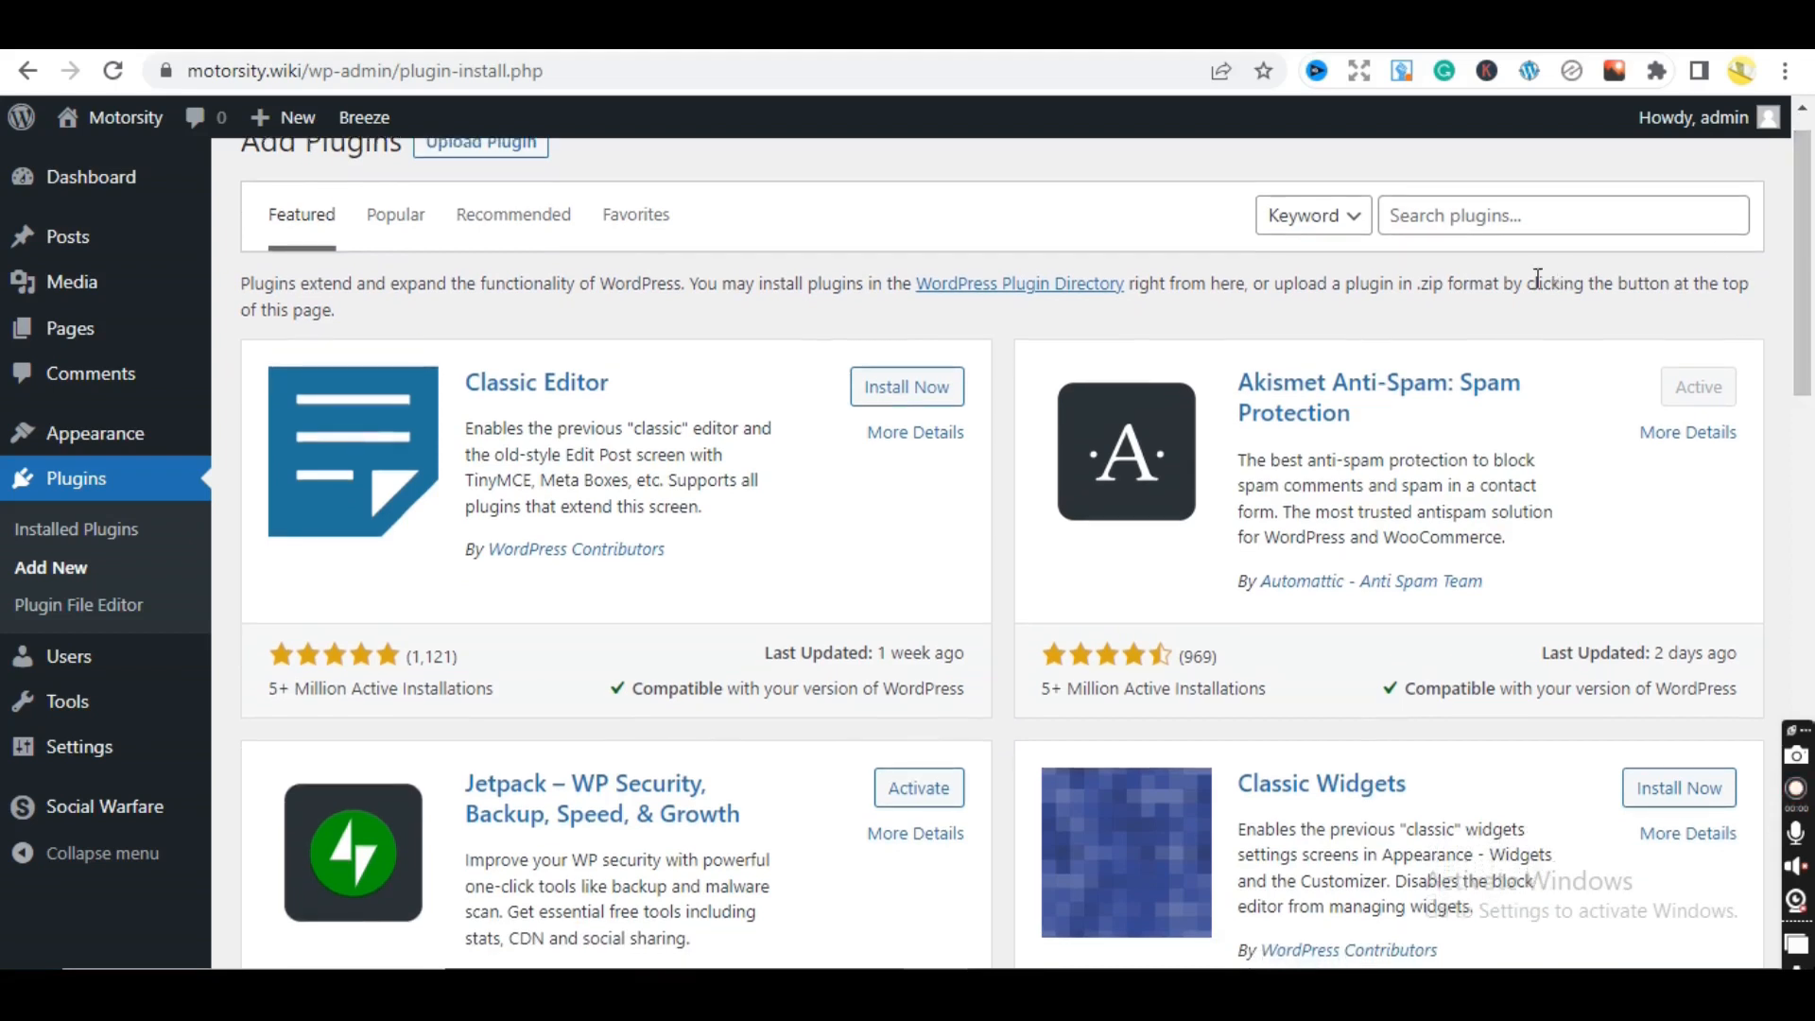
- Search for 'table of content plus' and install the Table of Contents Plus plugin
click(1562, 228)
text(tabl)
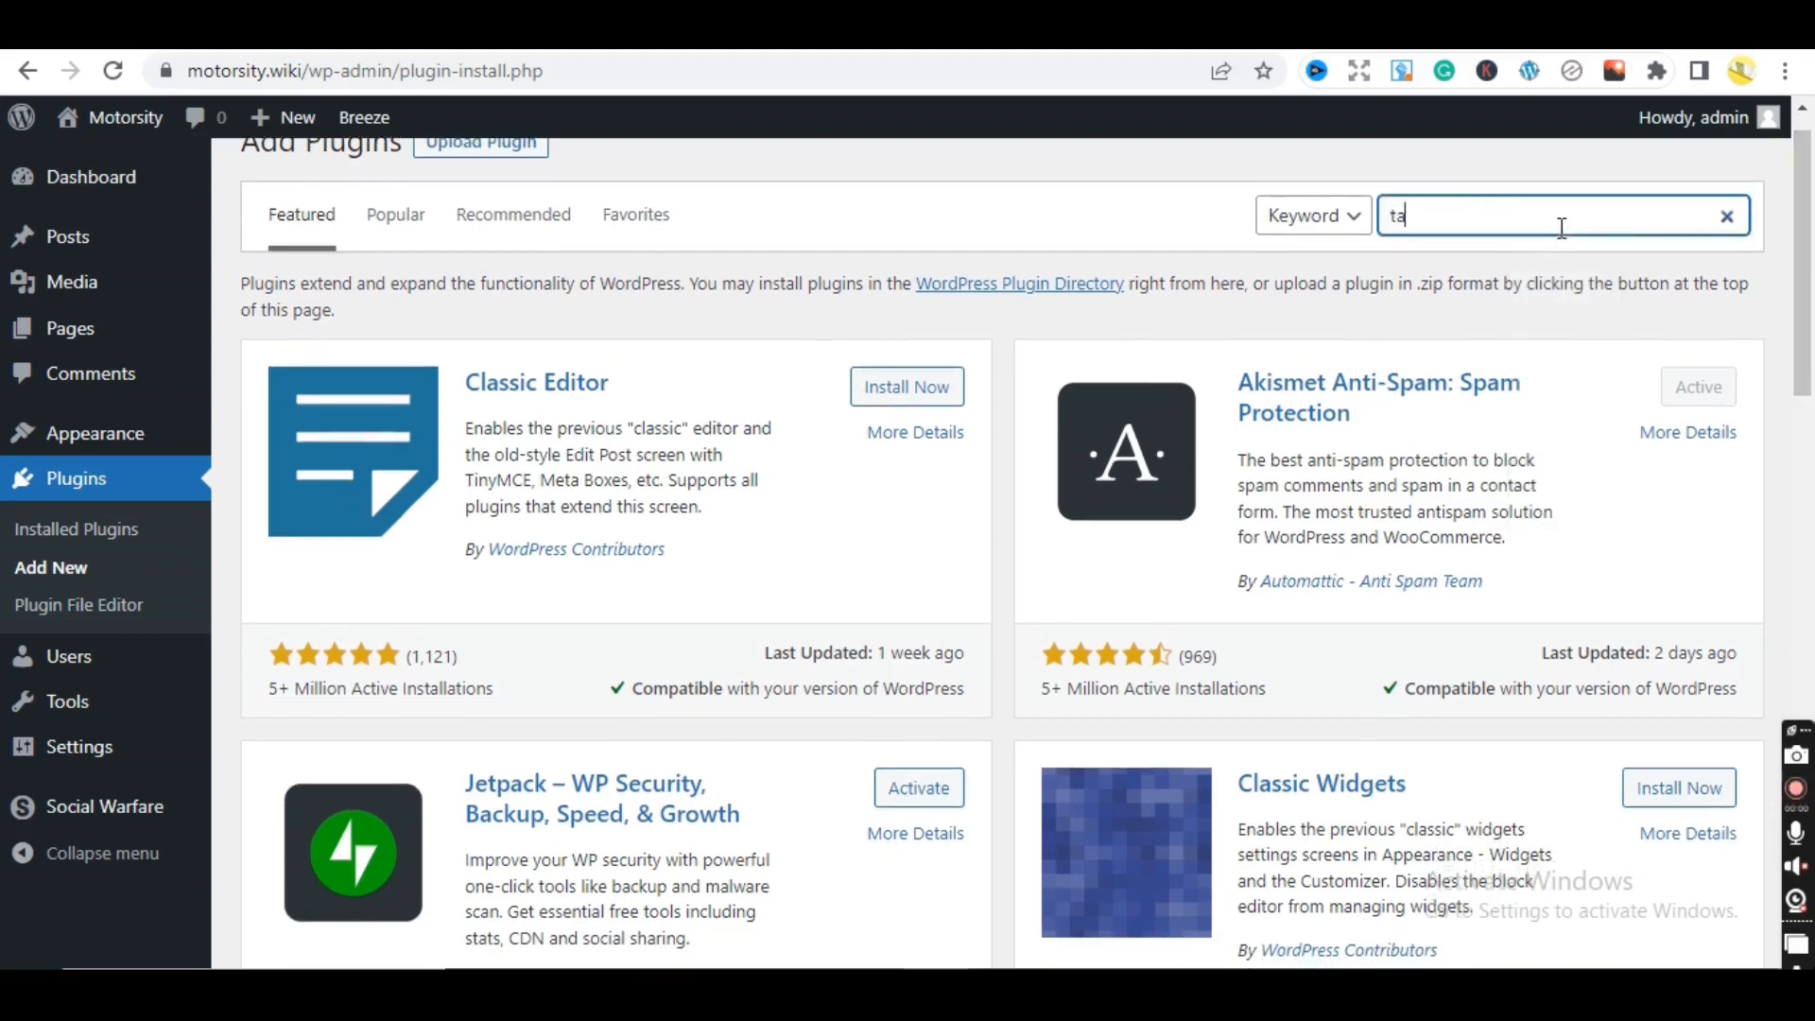
text(e of content)
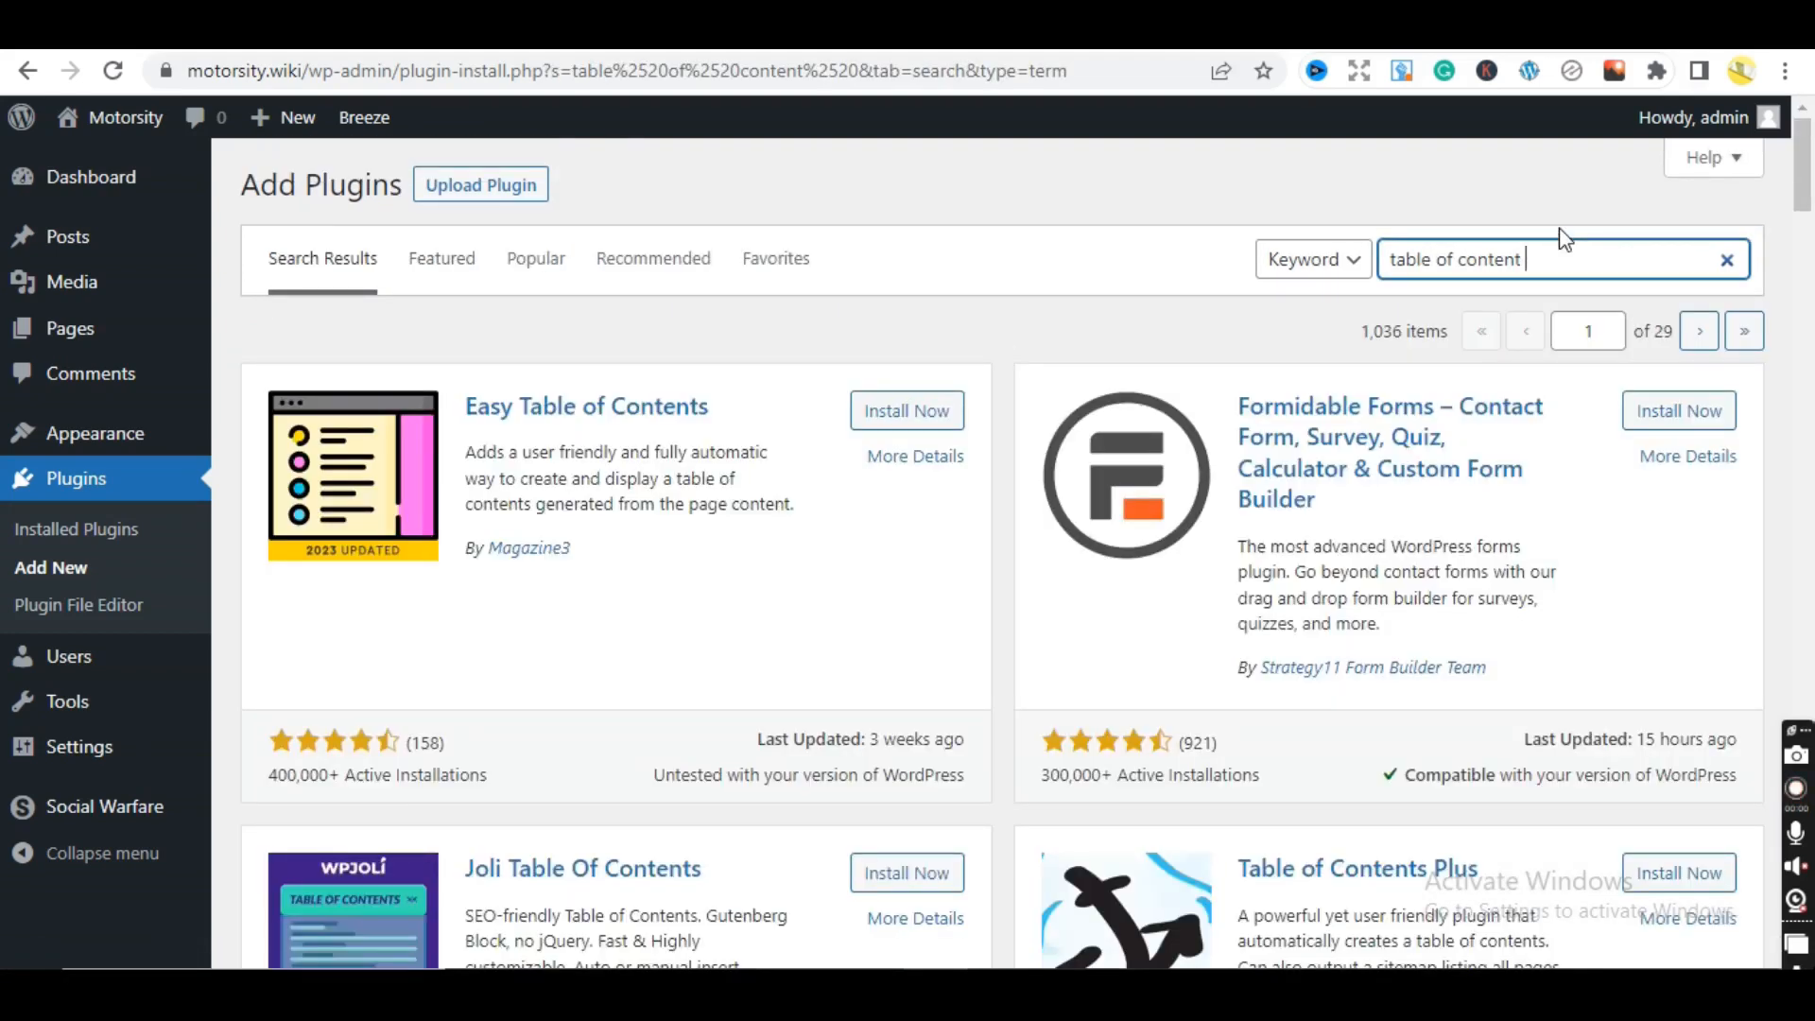
text(plus)
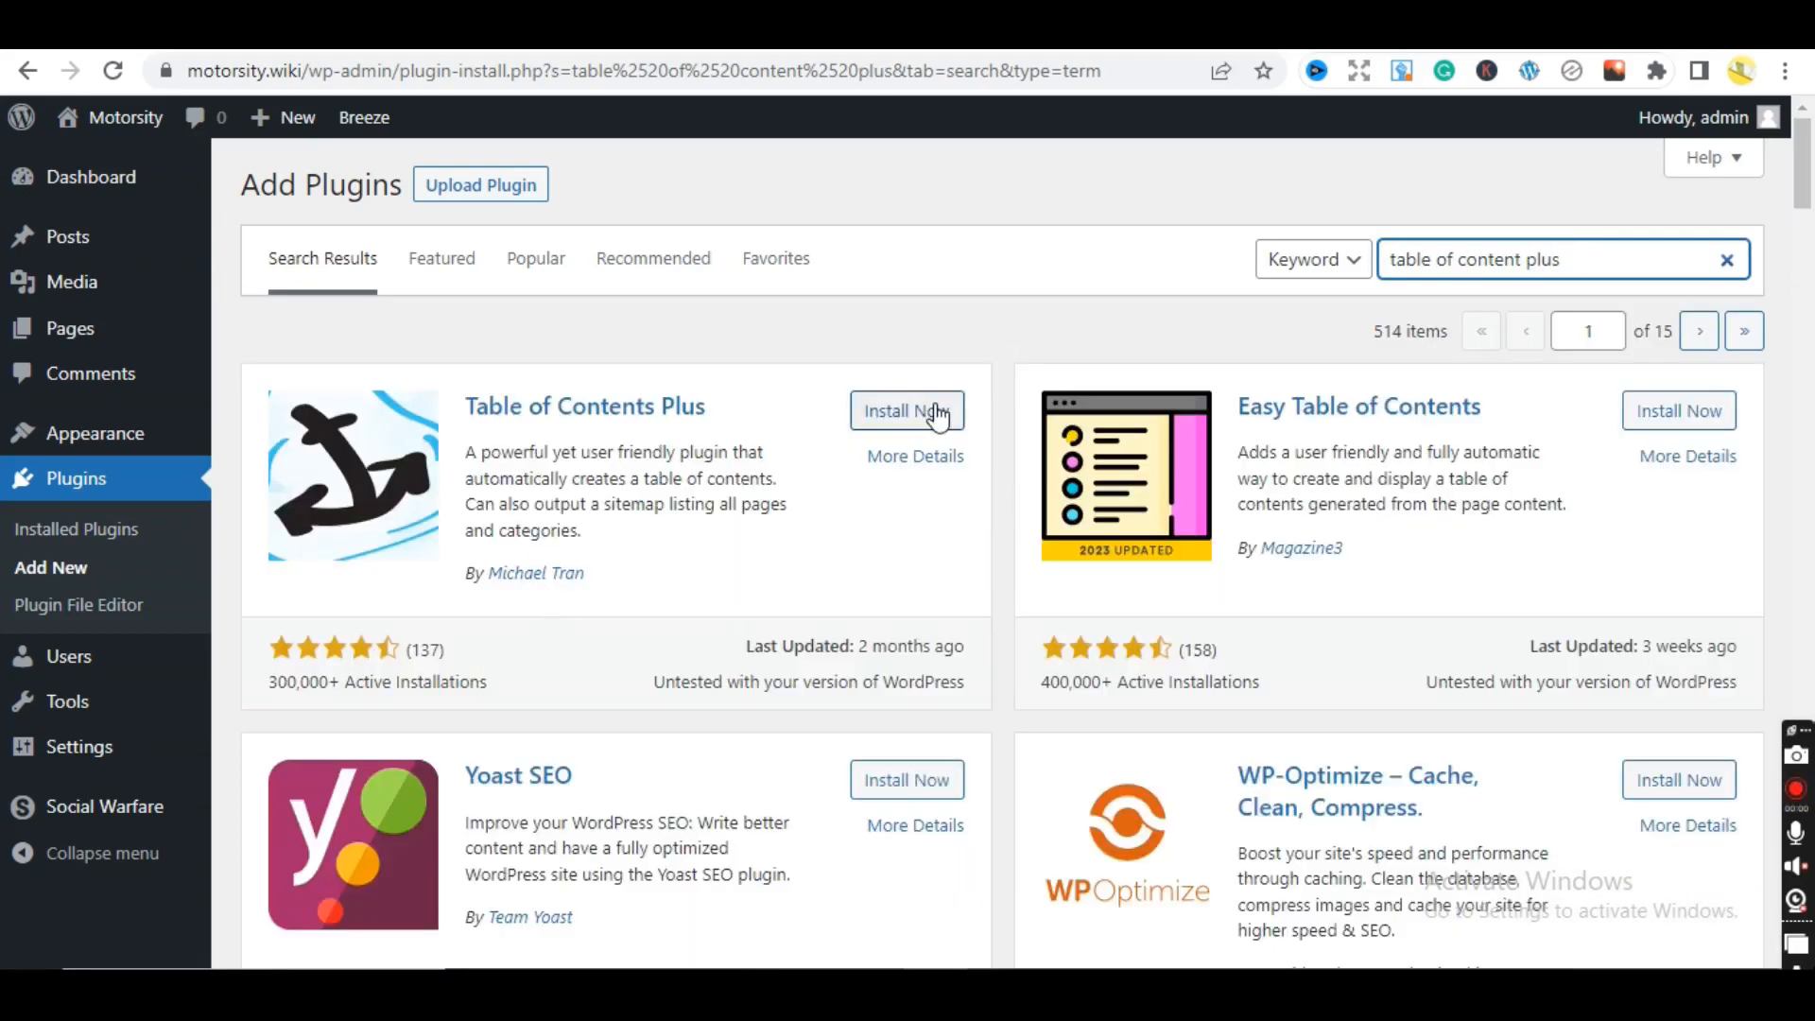
click(906, 413)
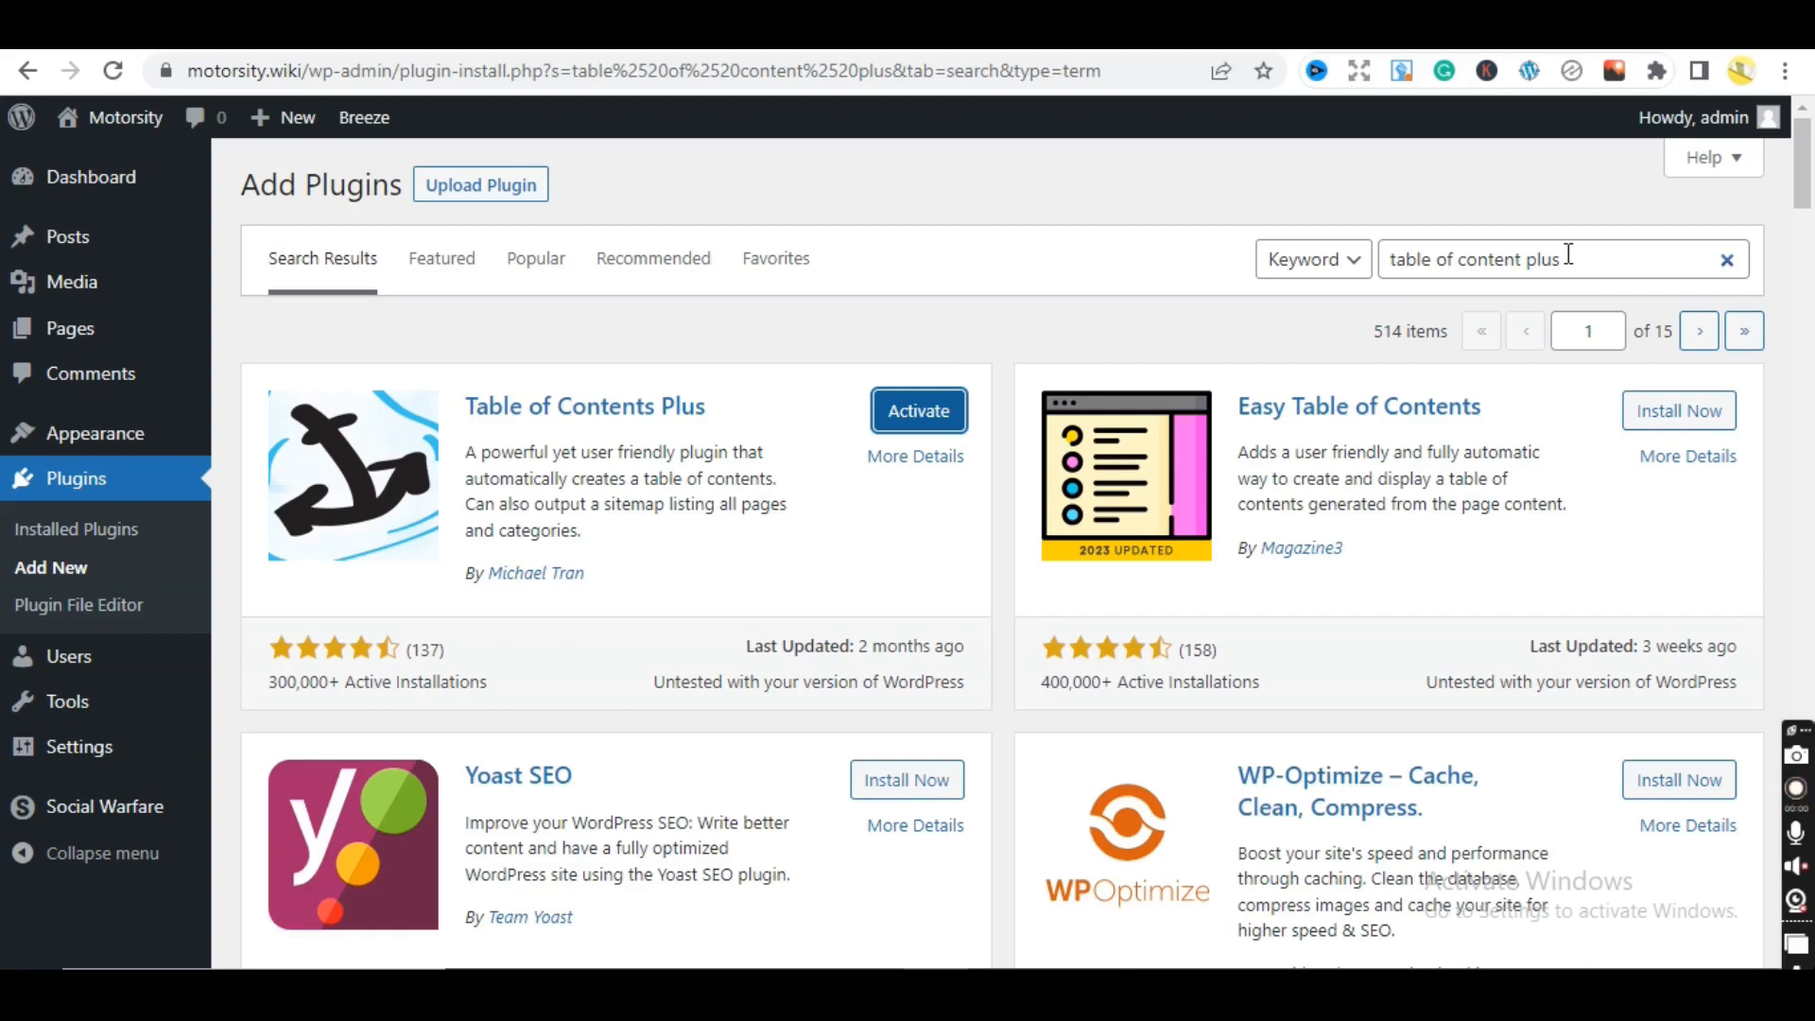
drag(1568, 254, 1310, 265)
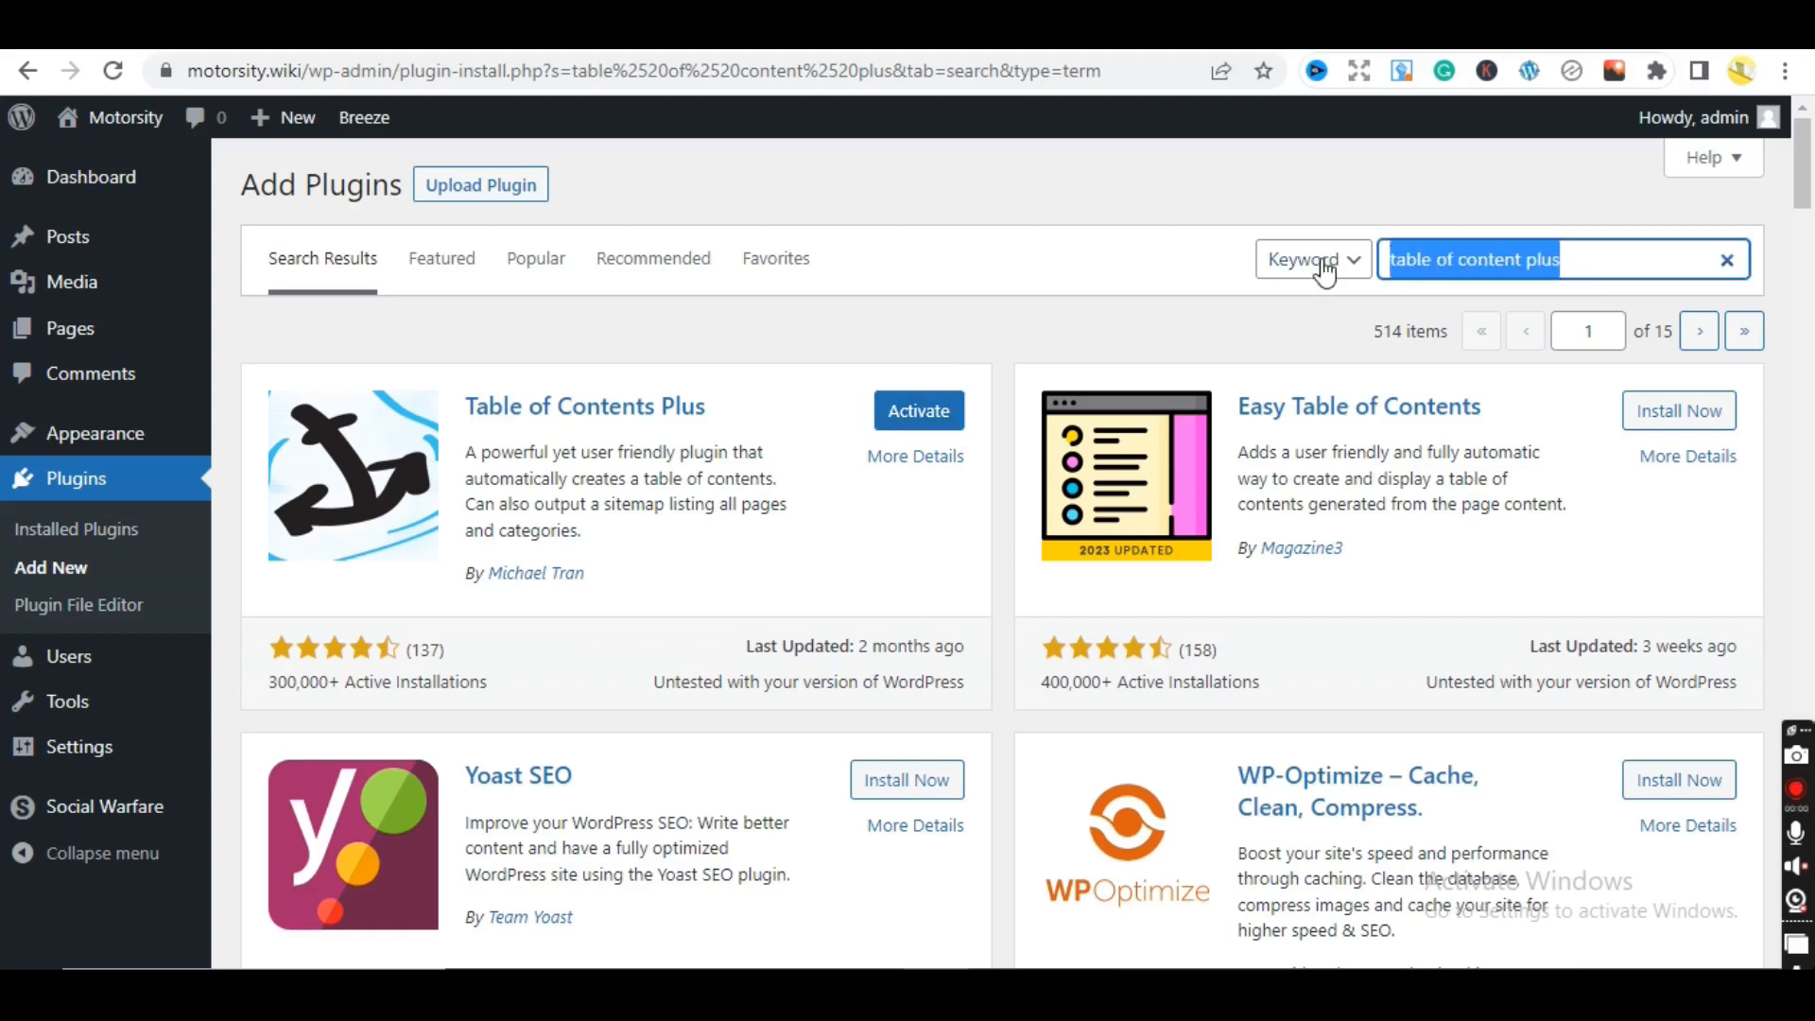
- Search for Yoast, install Yoast SEO, and view the Installed Plugins list
text(yao)
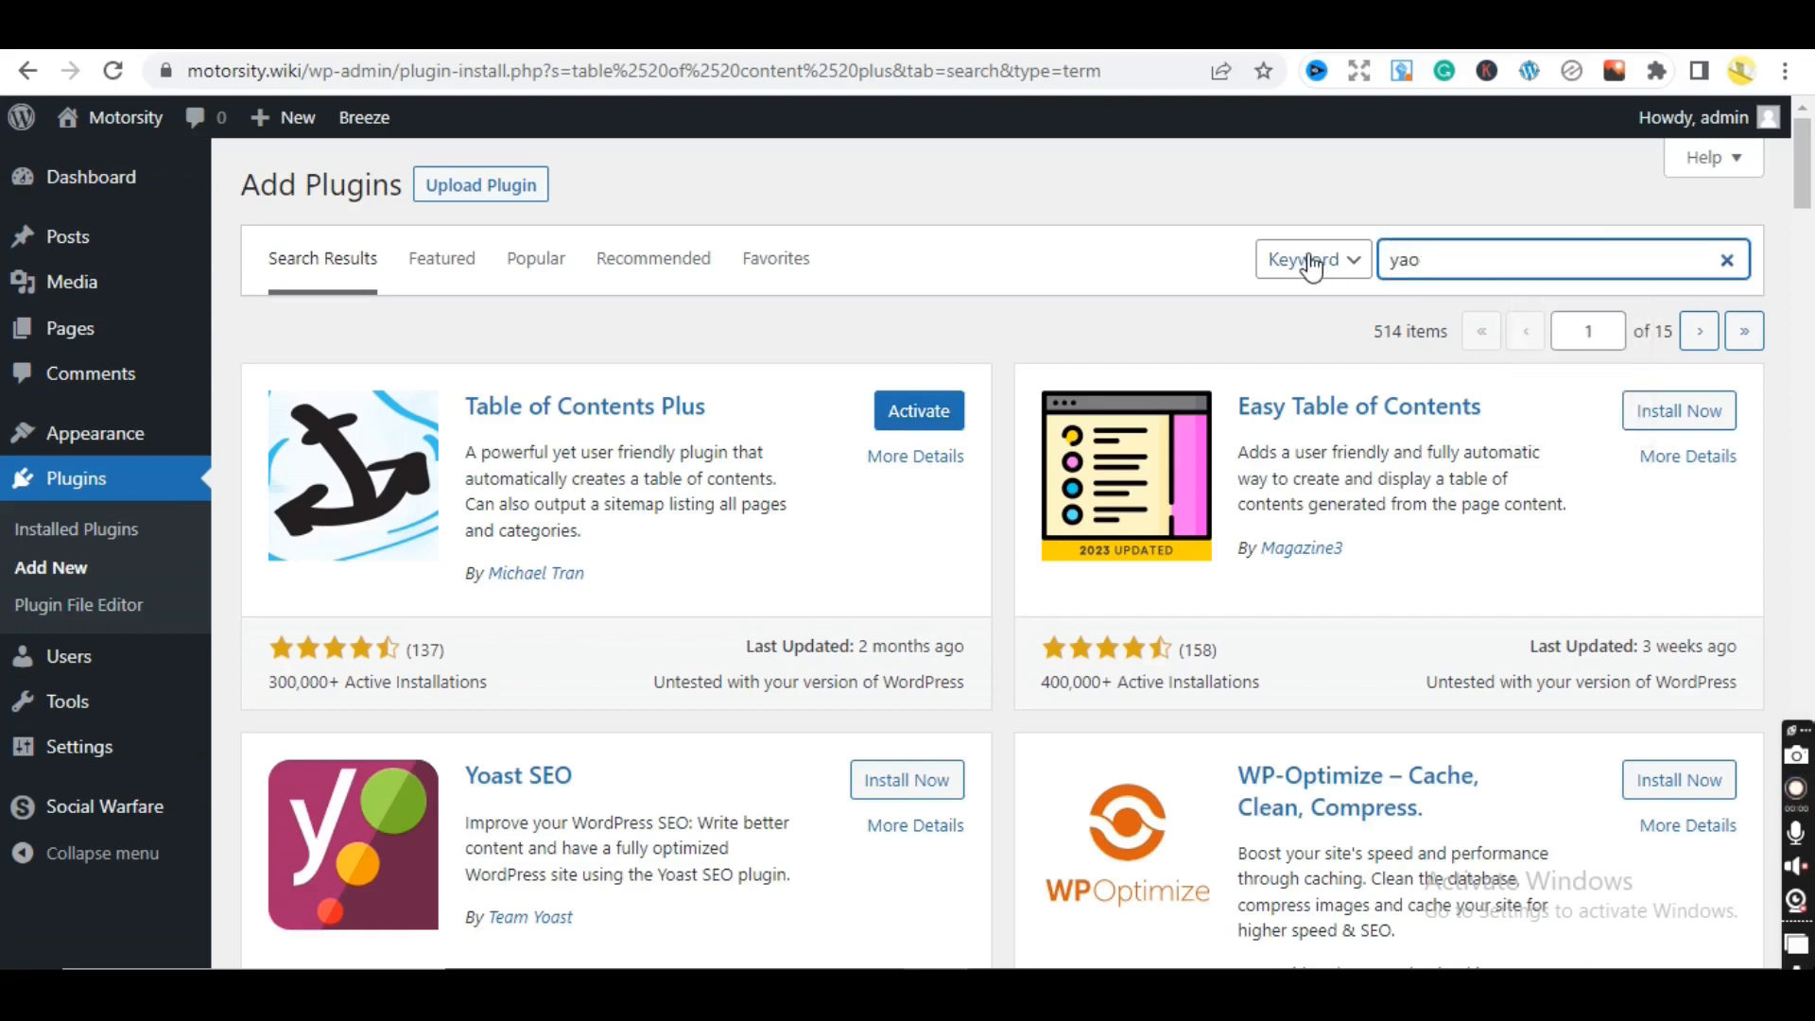
key(BackSpace)
key(BackSpace)
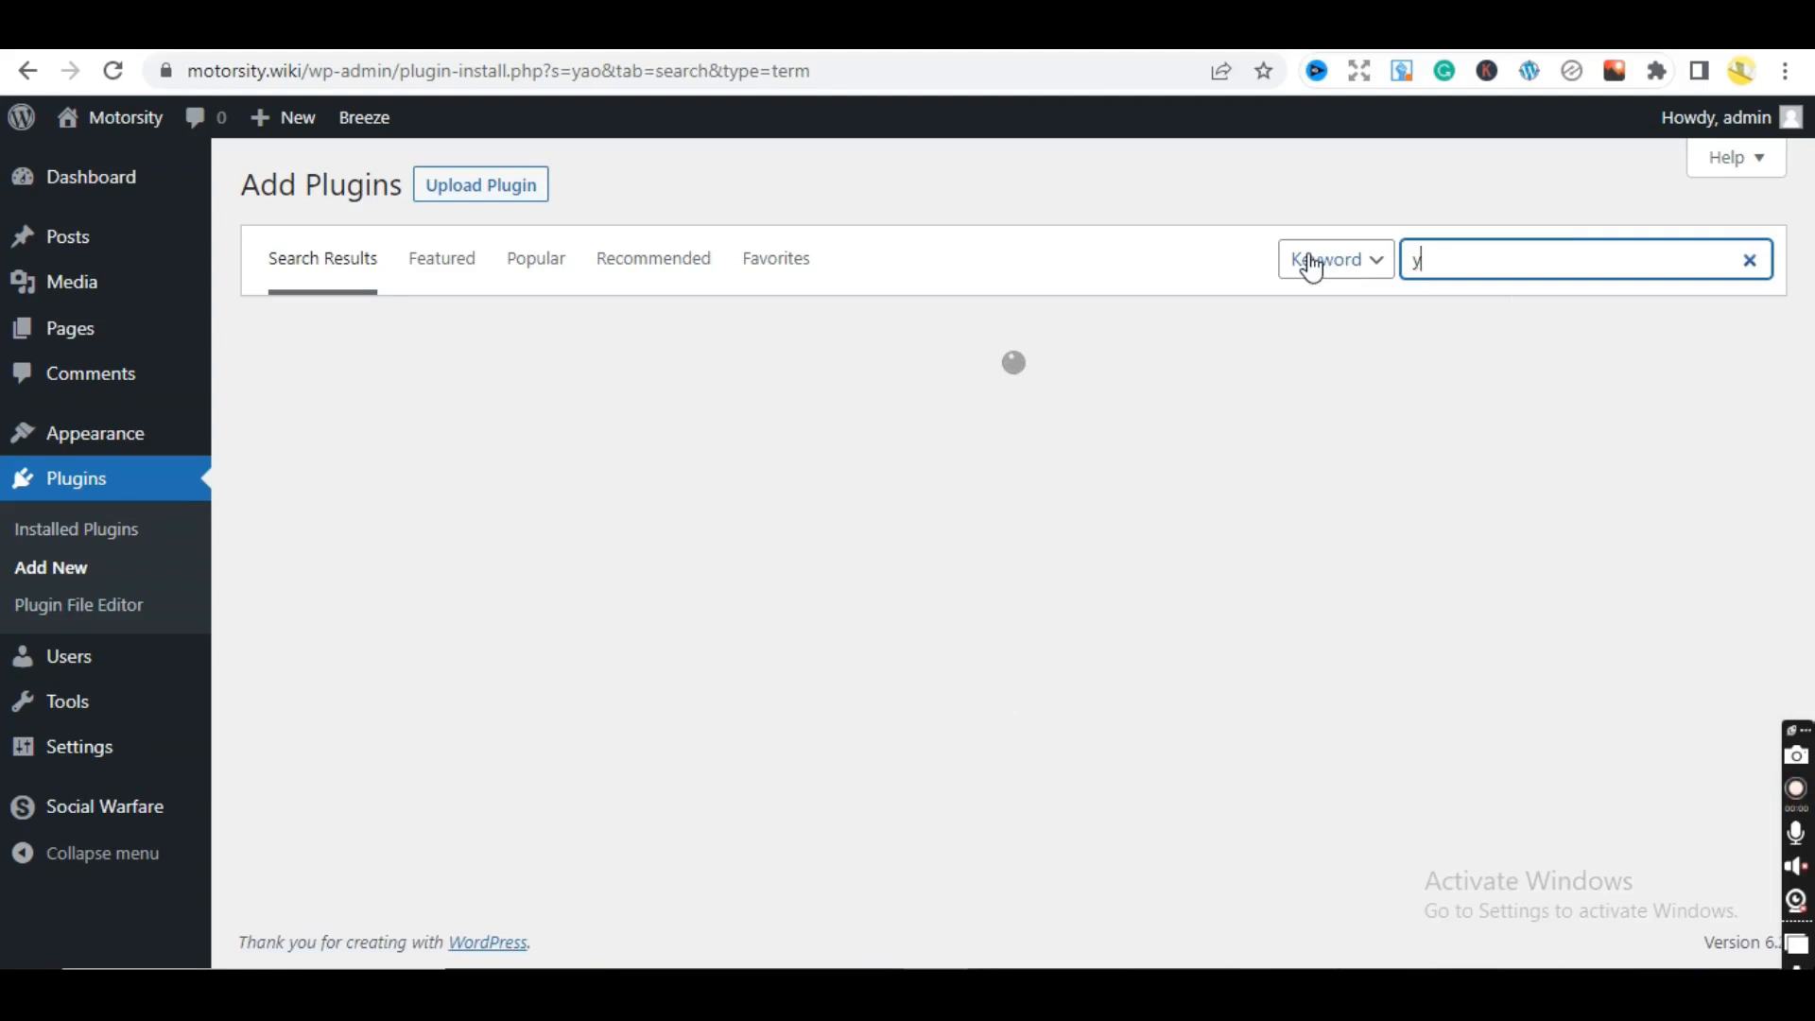
text(oasr)
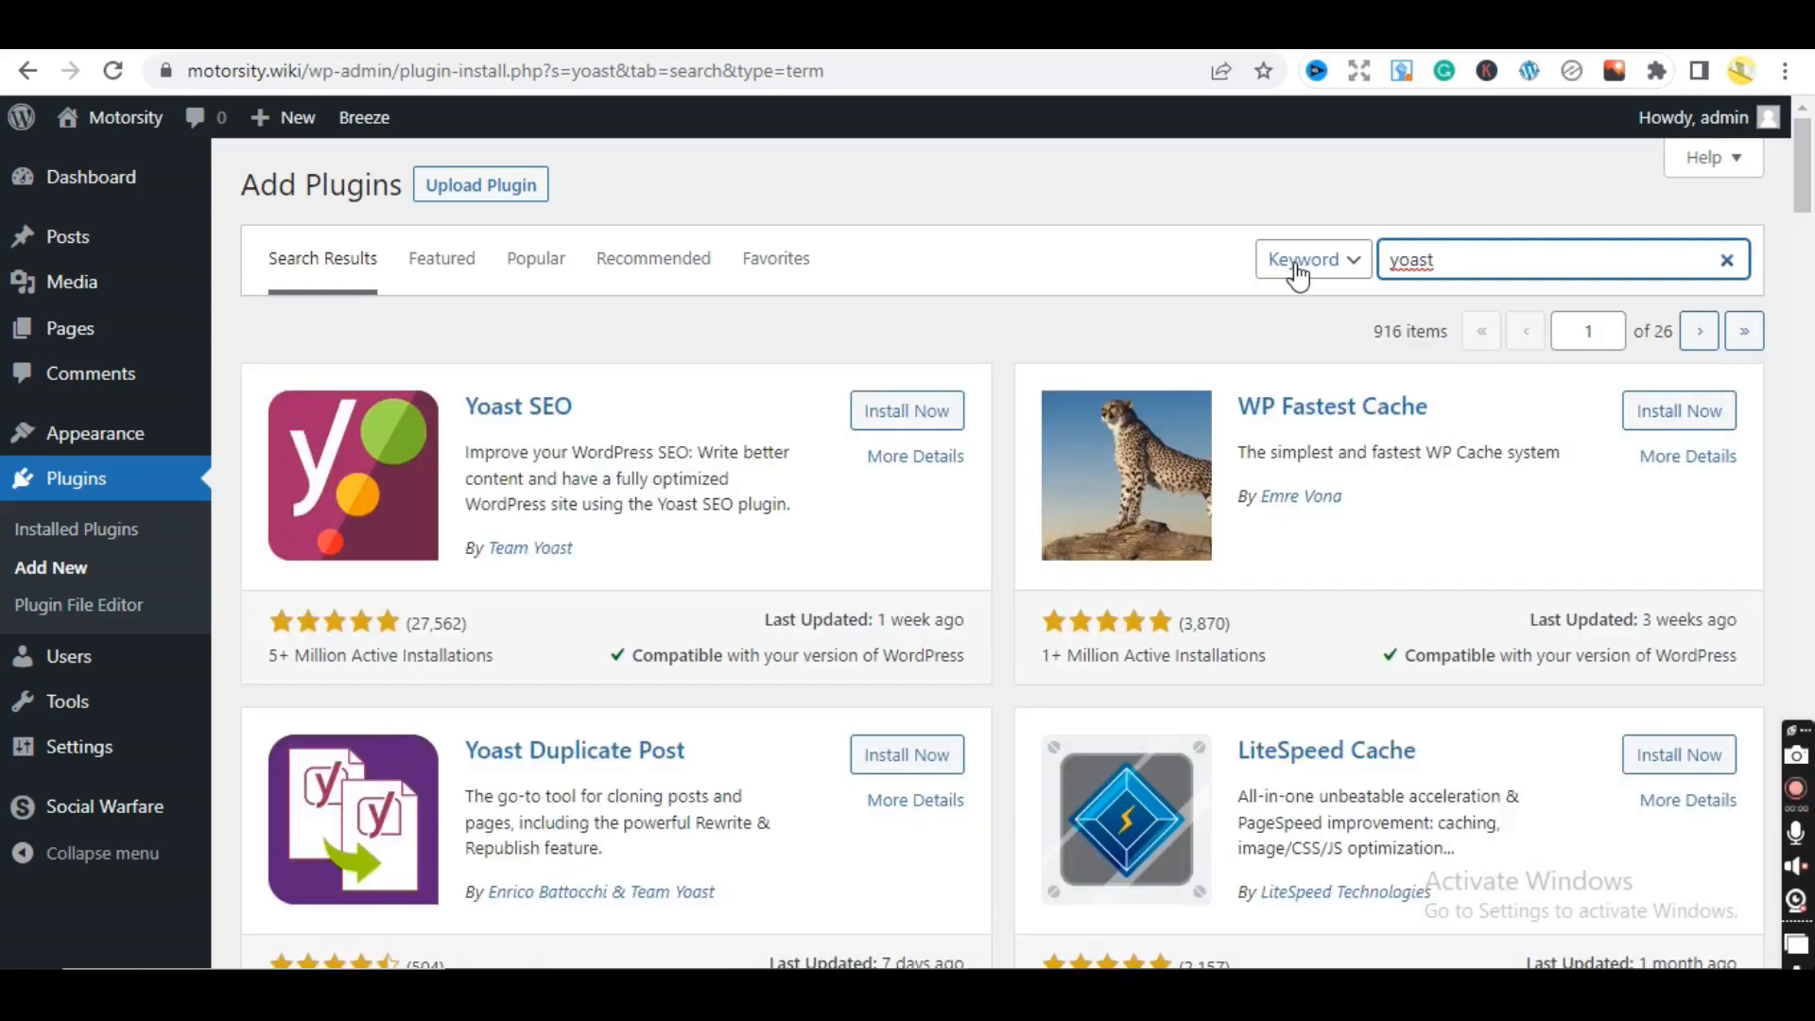
click(949, 408)
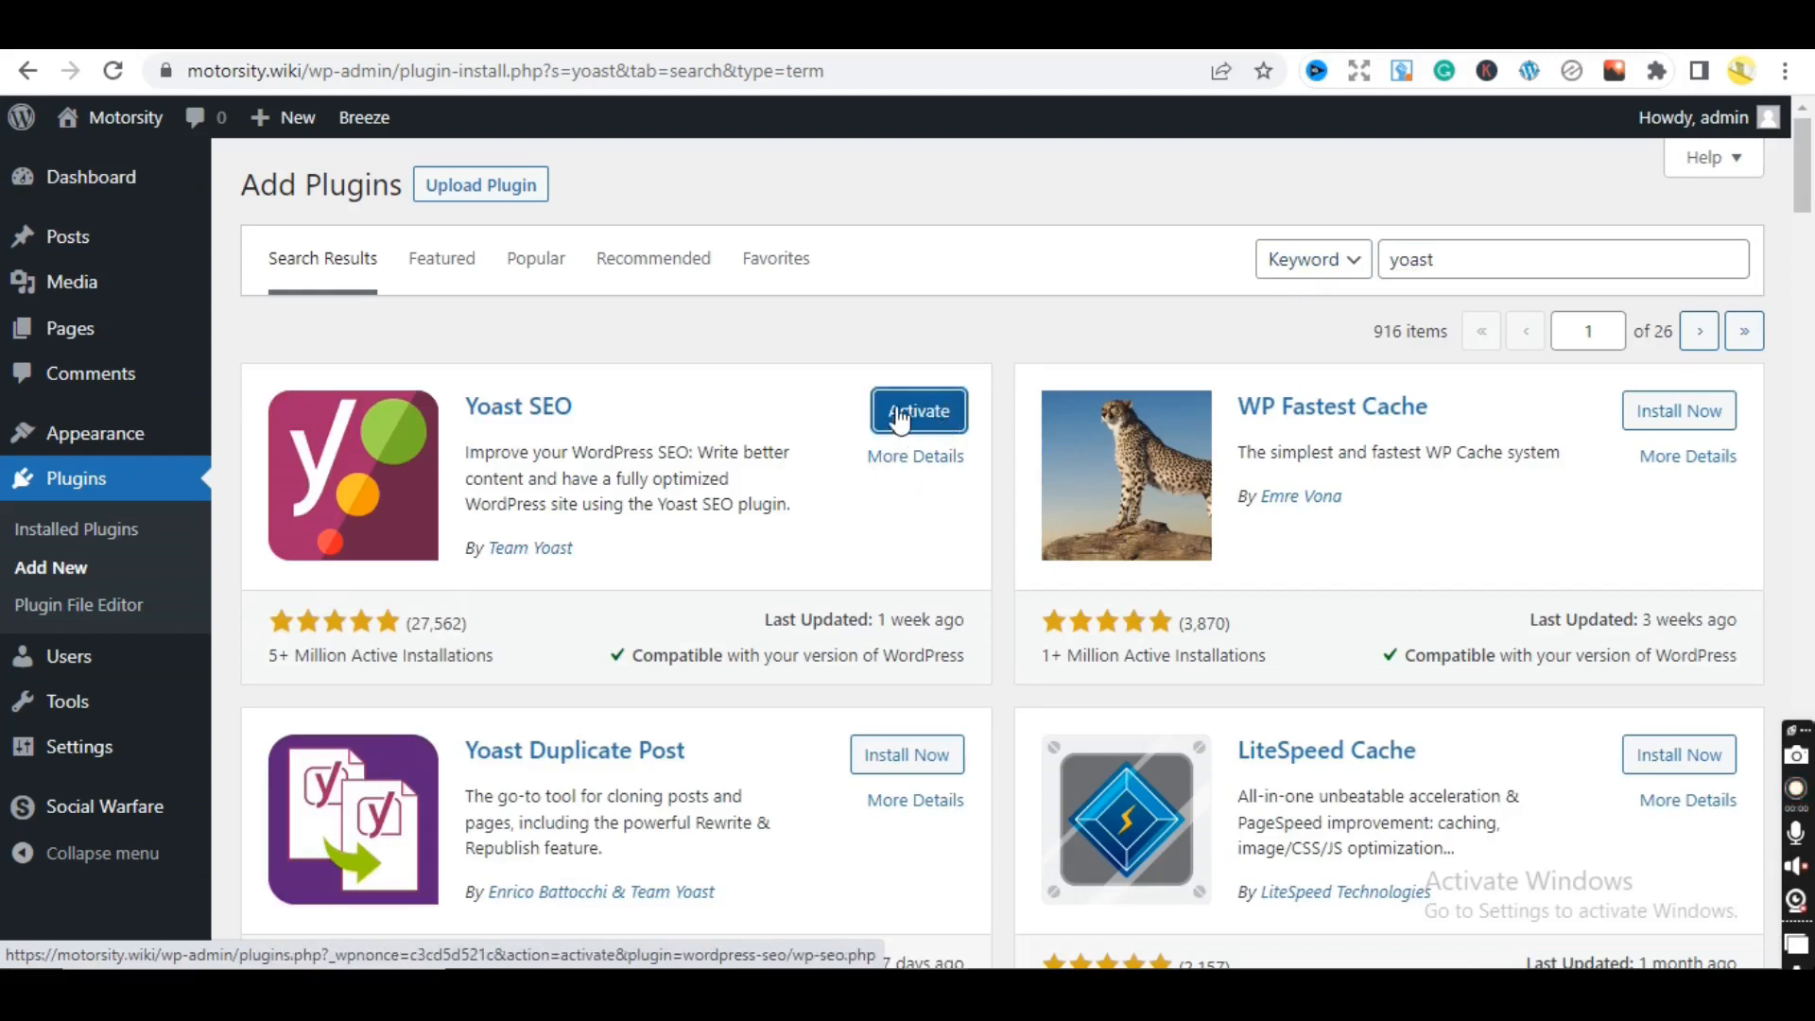
click(83, 535)
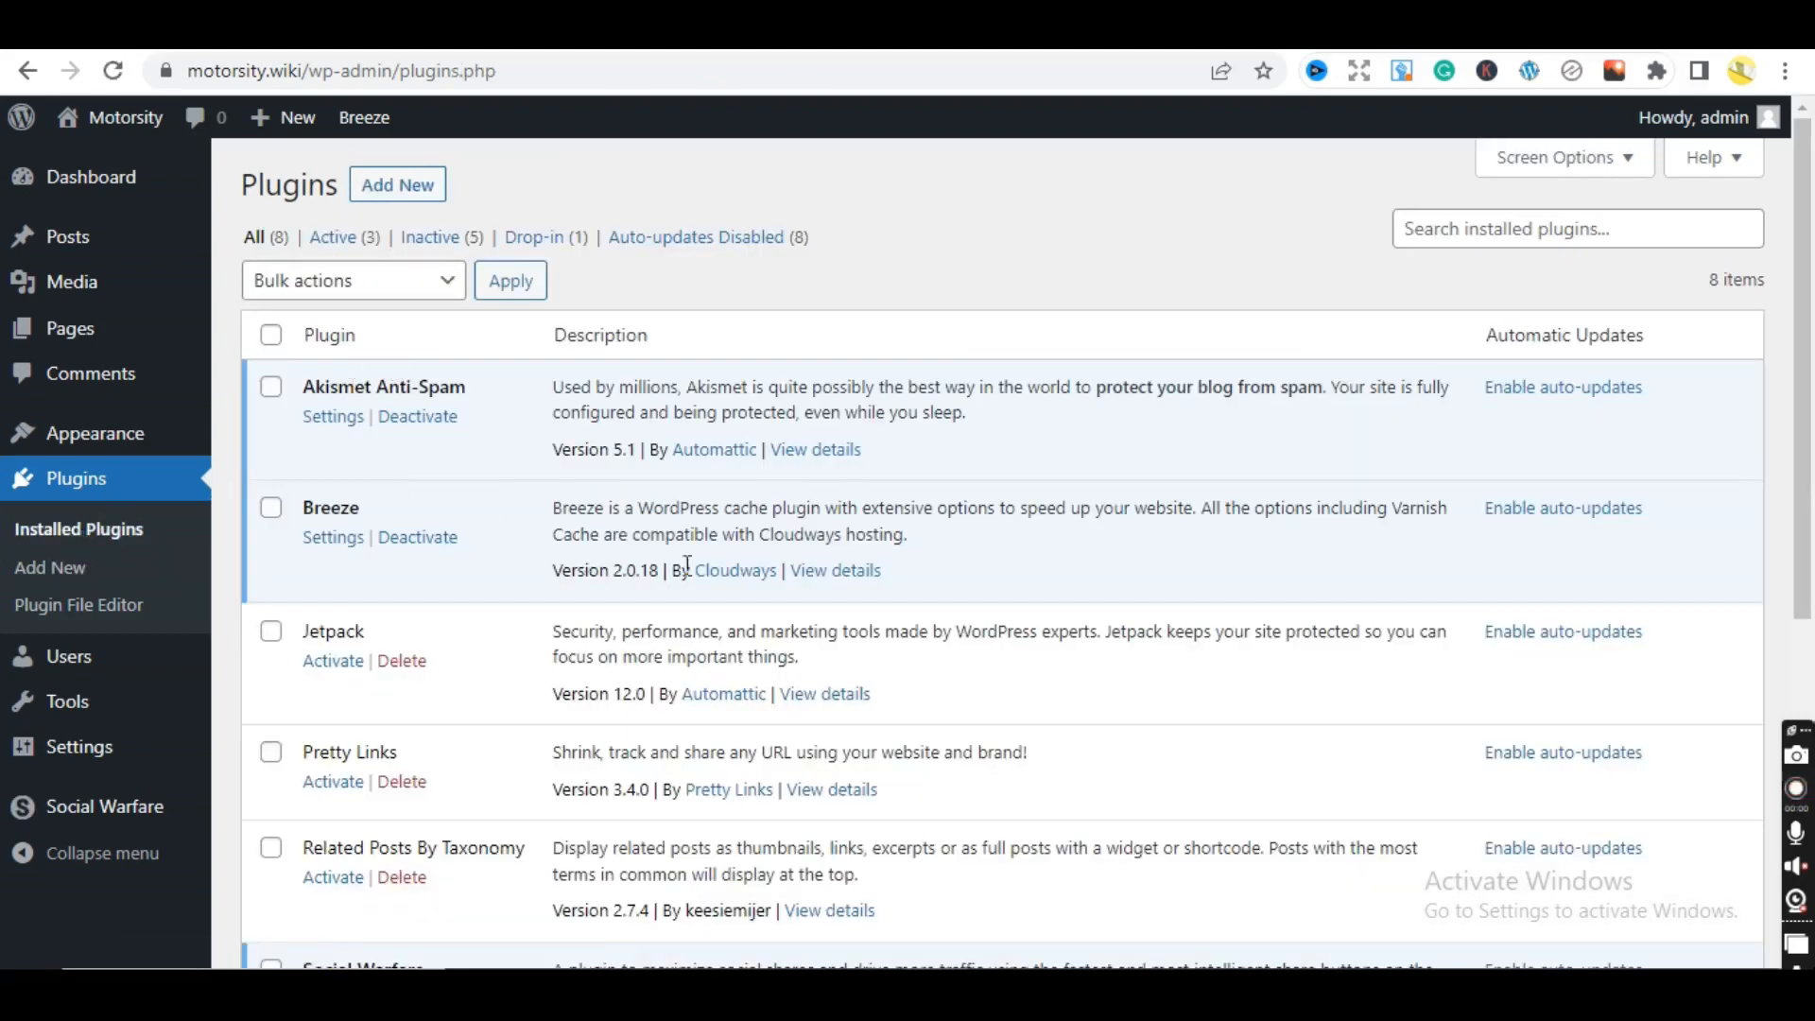
drag(1810, 227, 1812, 282)
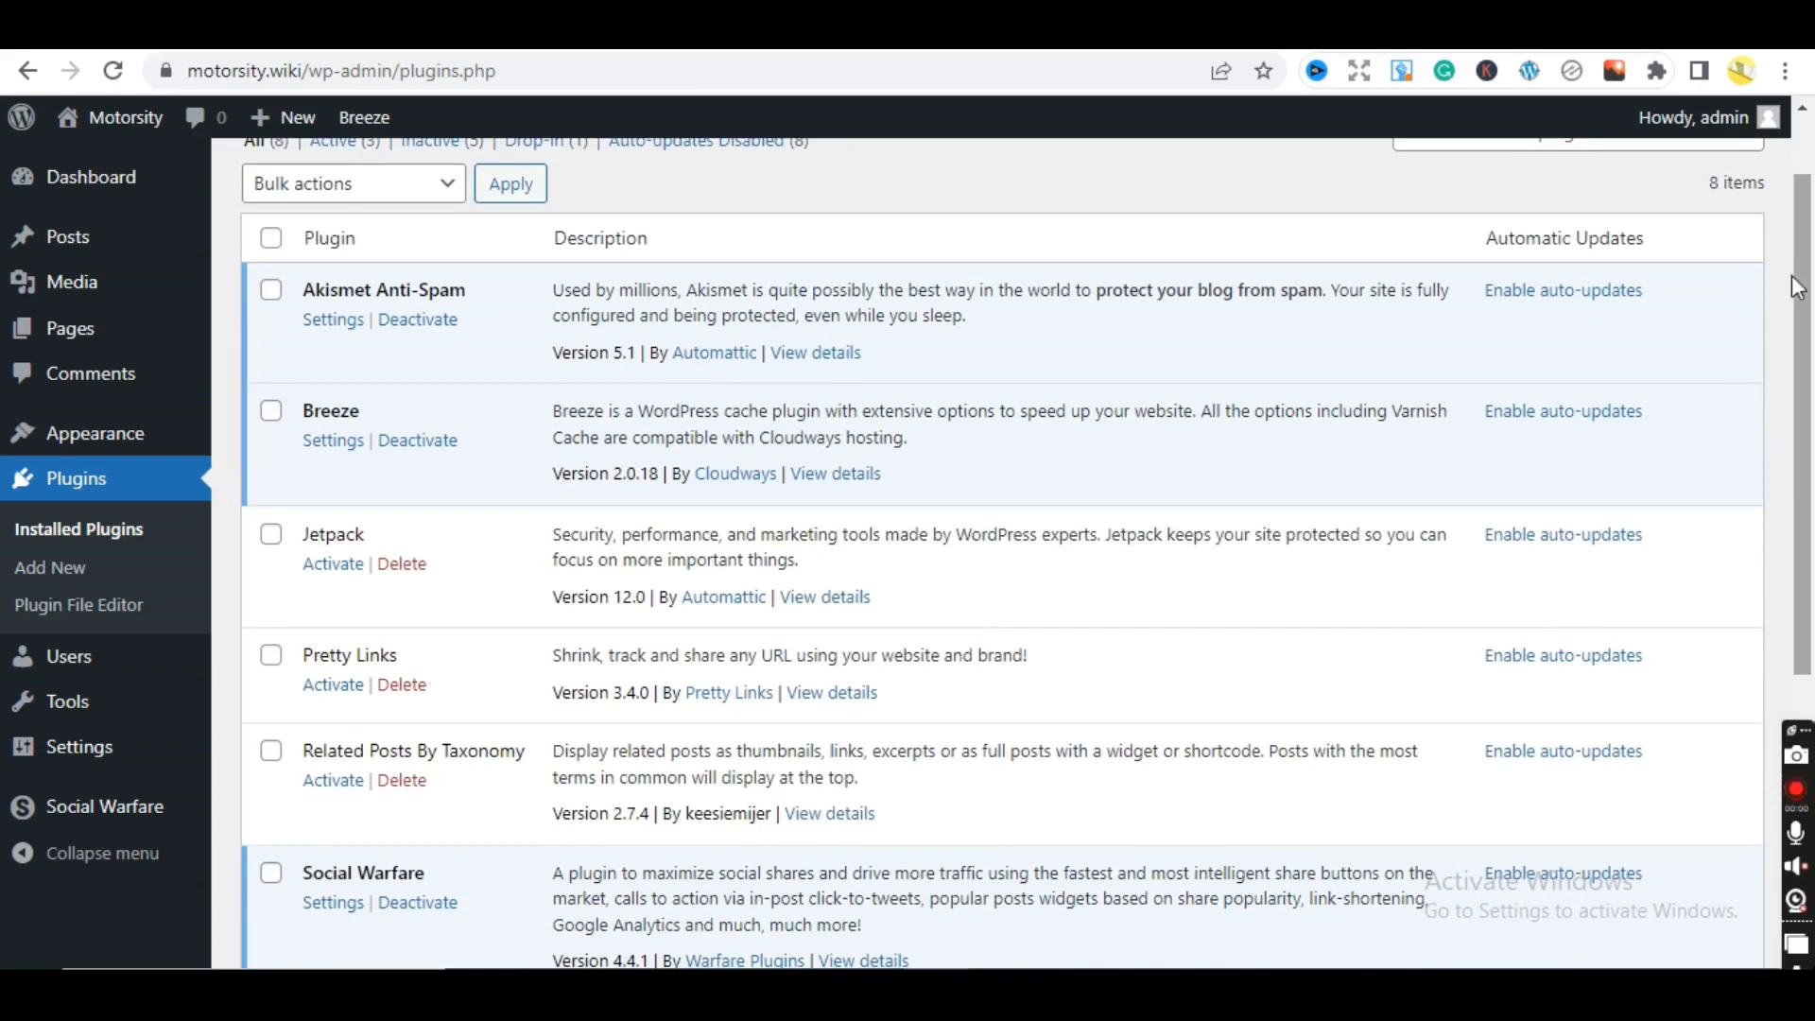
drag(1796, 287, 1804, 399)
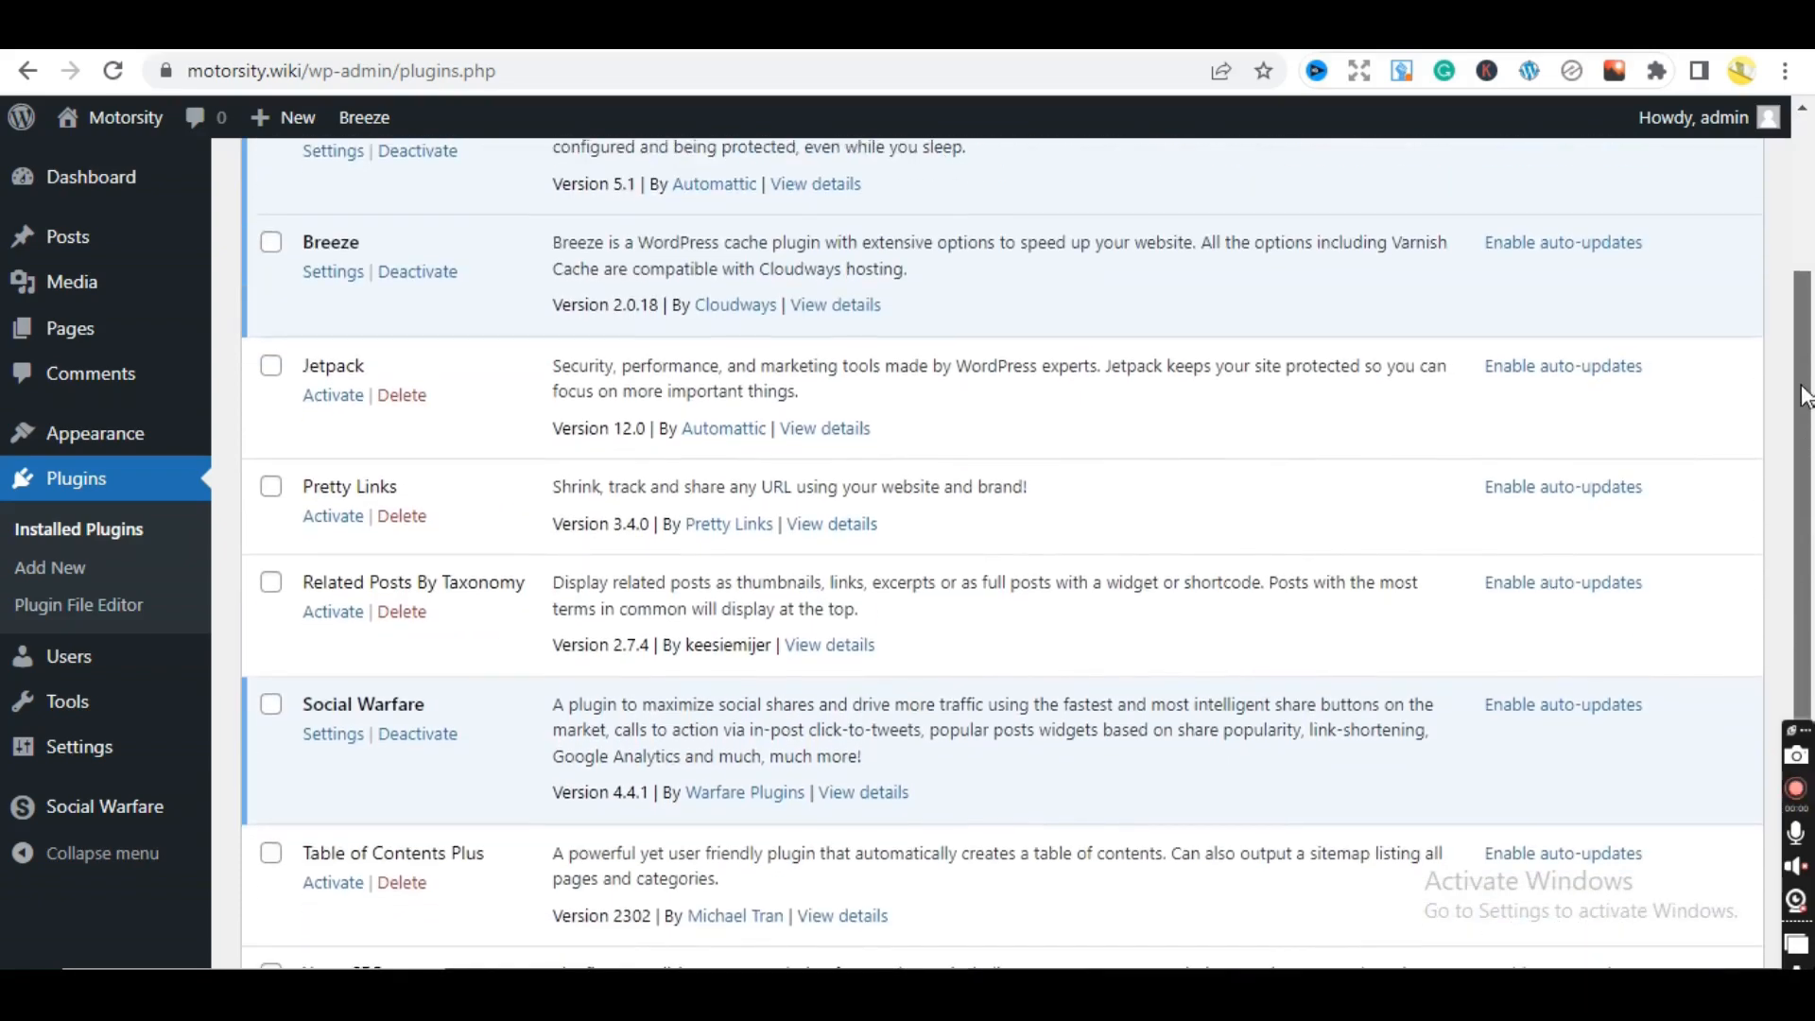